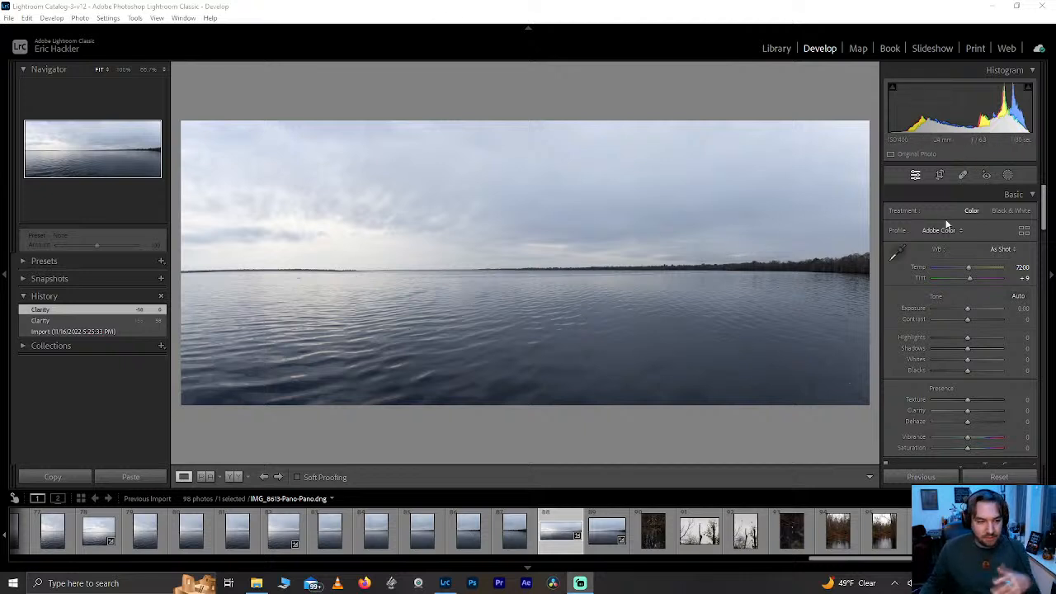
{"action": "mouse_move", "coordinate": [971, 415]}
{"action": "left_mouse_down"}
{"action": "mouse_move", "coordinate": [995, 411]}
{"action": "mouse_move", "coordinate": [974, 423]}
{"action": "left_mouse_up"}
{"action": "double_click", "coordinate": [974, 411]}
{"action": "double_click", "coordinate": [973, 420]}
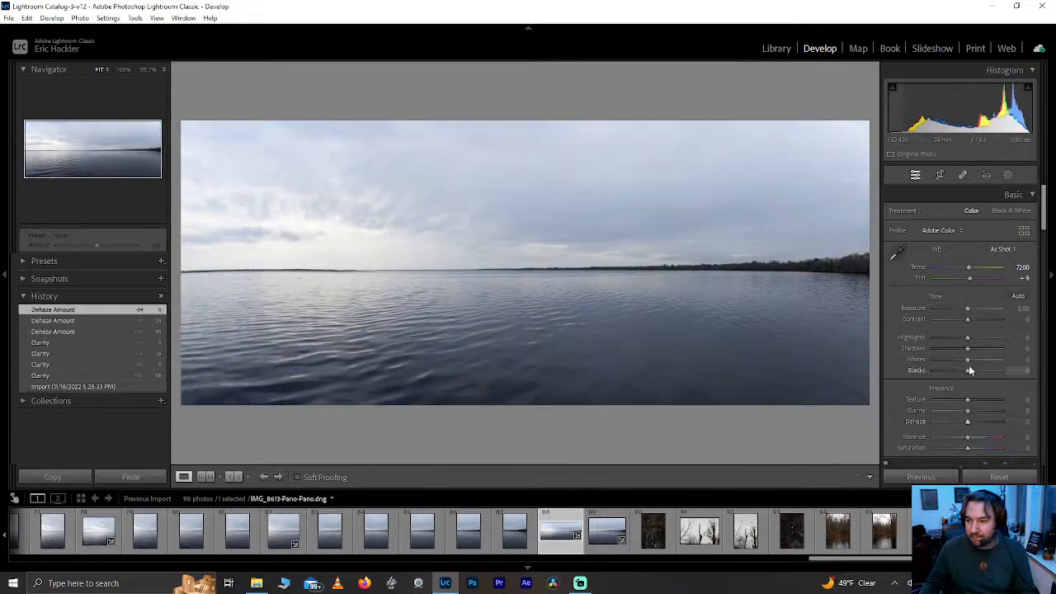
- Adjust the panorama's overall tone with Highlights -97, Shadows +69, Whites +8 and Blacks -35
{"action": "left_click_drag", "start_coordinate": [964, 338], "coordinate": [932, 338]}
{"action": "mouse_move", "coordinate": [966, 370]}
{"action": "left_mouse_down"}
{"action": "mouse_move", "coordinate": [950, 374]}
{"action": "mouse_move", "coordinate": [992, 349]}
{"action": "mouse_move", "coordinate": [957, 374]}
{"action": "left_mouse_up"}
{"action": "double_click", "coordinate": [954, 370]}
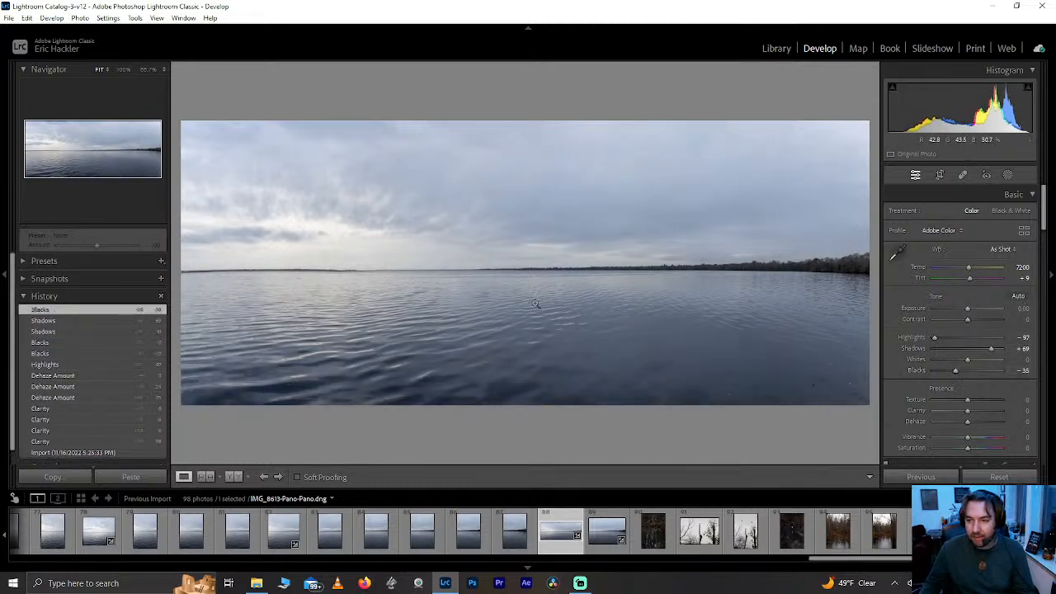
{"action": "left_click", "coordinate": [567, 207]}
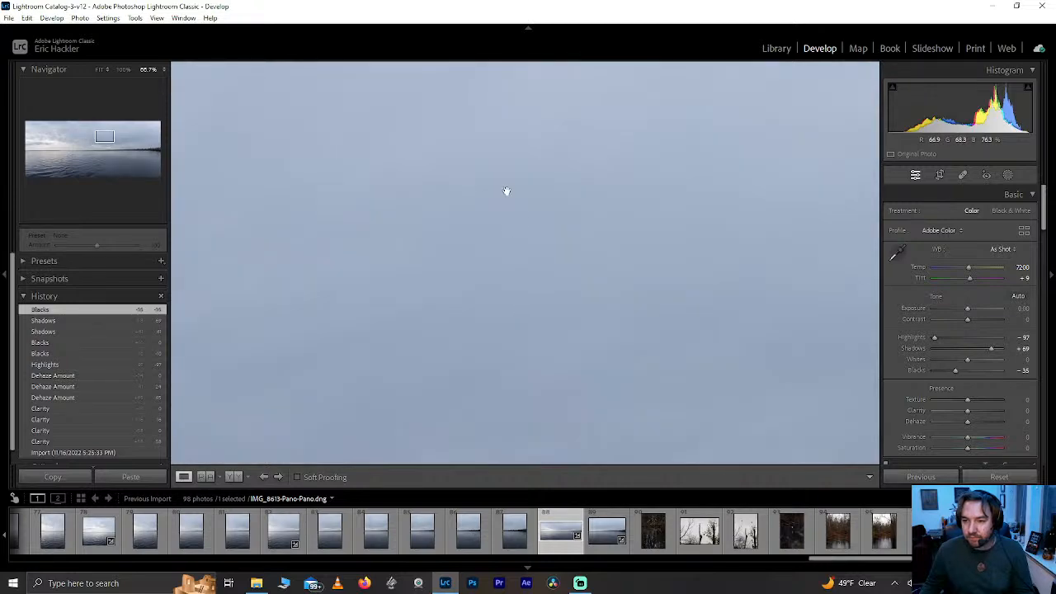
{"action": "left_click", "coordinate": [506, 192]}
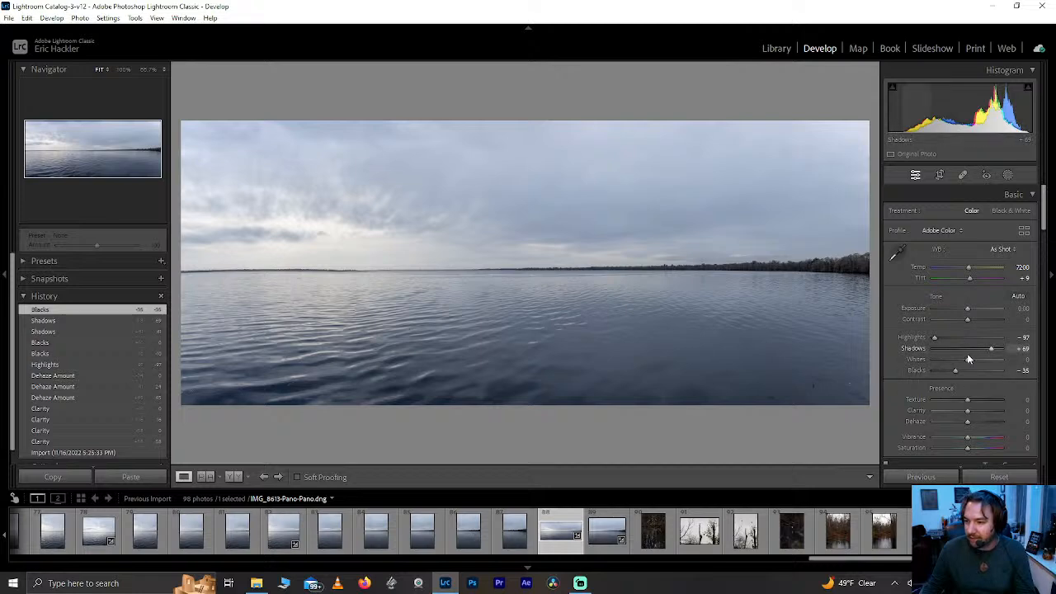
{"action": "left_click_drag", "start_coordinate": [967, 358], "coordinate": [970, 364]}
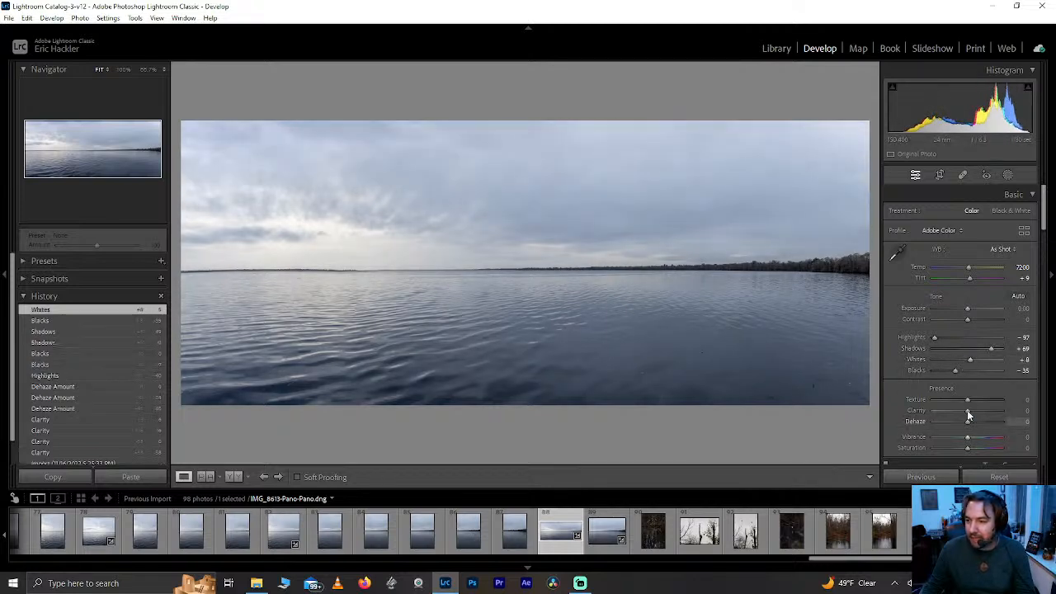
- Set the panorama's overall Clarity to +73, and try a different Texture amount before resetting it to 0
{"action": "mouse_move", "coordinate": [976, 409]}
{"action": "left_mouse_down"}
{"action": "mouse_move", "coordinate": [1002, 413]}
{"action": "mouse_move", "coordinate": [982, 413]}
{"action": "mouse_move", "coordinate": [992, 413]}
{"action": "left_mouse_up"}
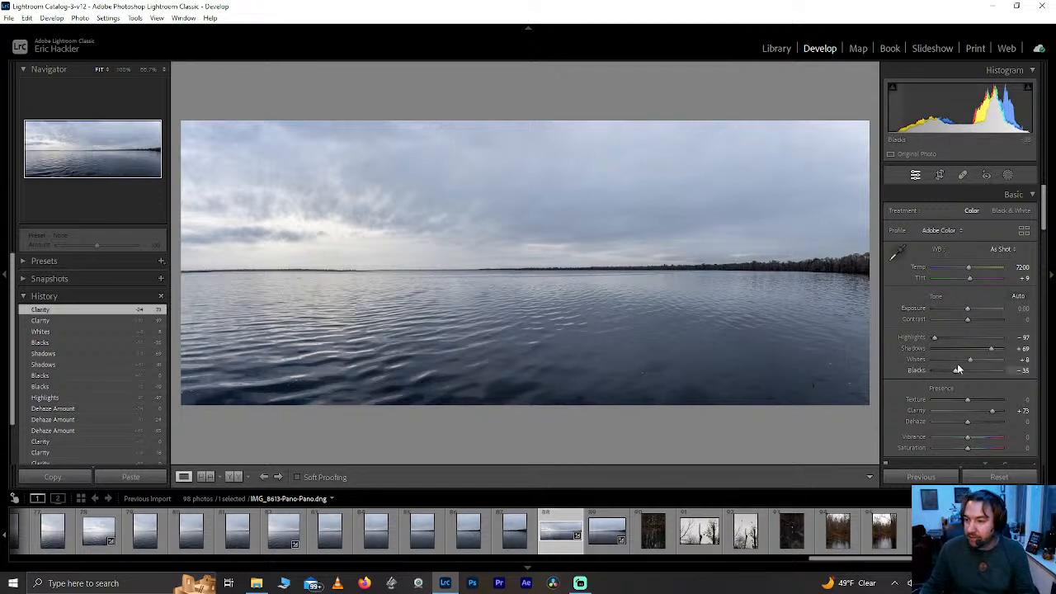
{"action": "left_click_drag", "start_coordinate": [965, 399], "coordinate": [902, 391]}
{"action": "double_click", "coordinate": [914, 399]}
- Create a sky selection mask and invert it to cover the water and shoreline
{"action": "left_click", "coordinate": [1007, 176]}
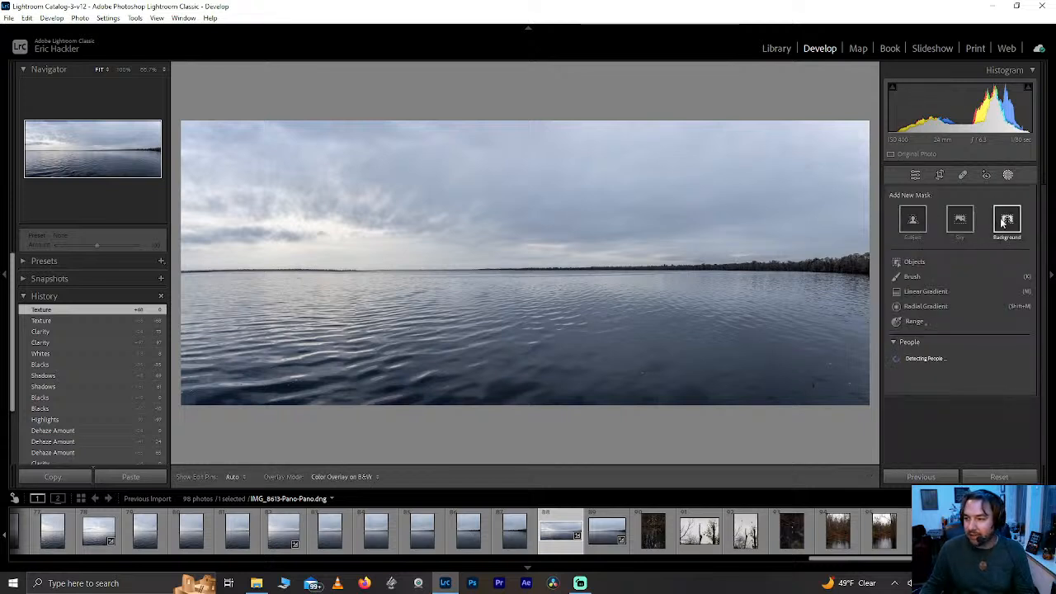
{"action": "left_click", "coordinate": [957, 221]}
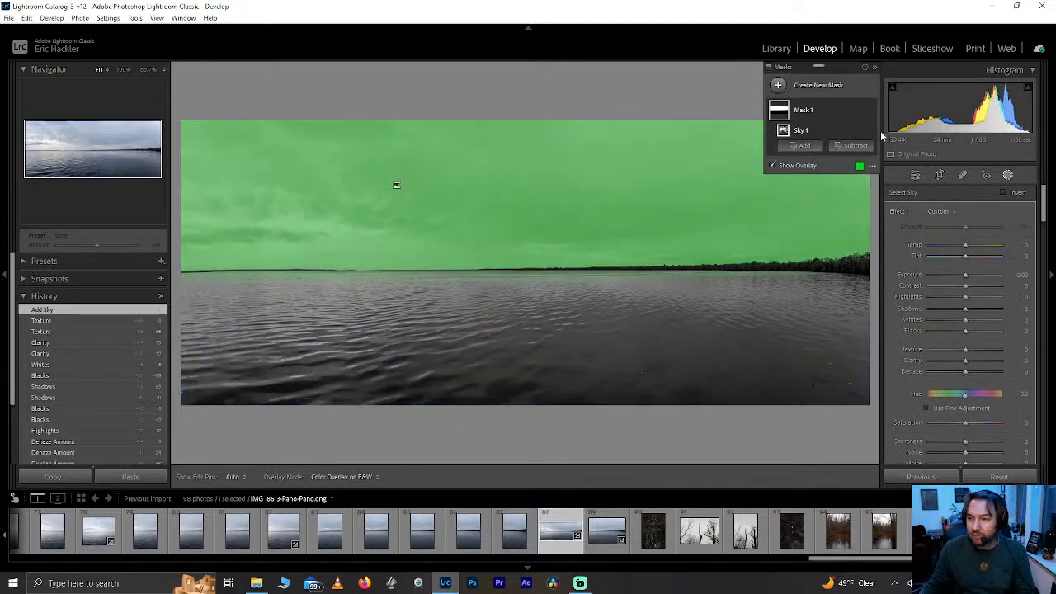
{"action": "left_click", "coordinate": [1002, 193]}
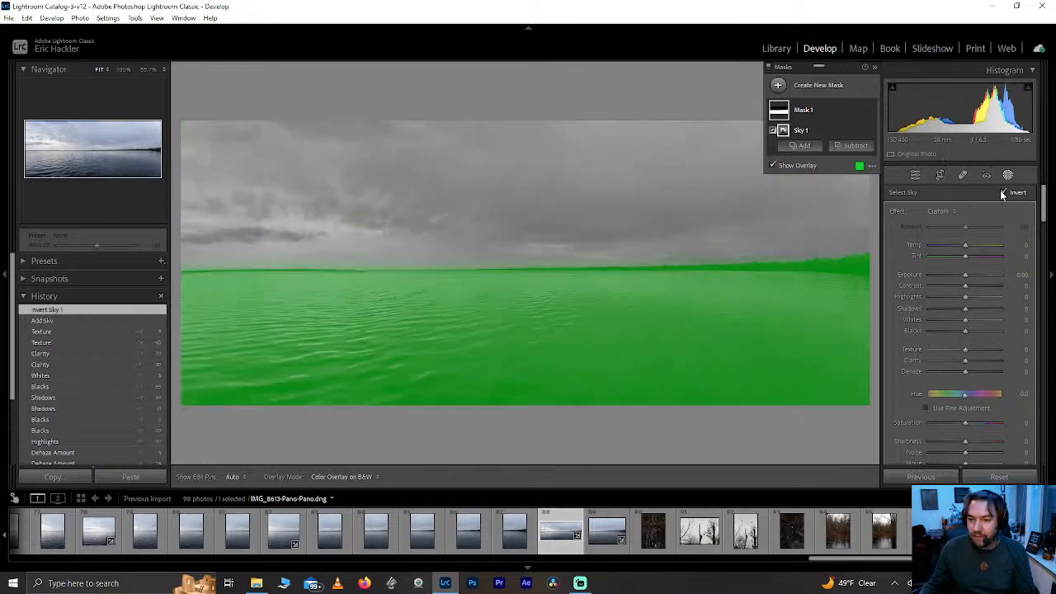
- Set the inverted sky mask's Texture to 83, Highlights to 52 and Dehaze to 12
{"action": "left_click_drag", "start_coordinate": [964, 349], "coordinate": [996, 349]}
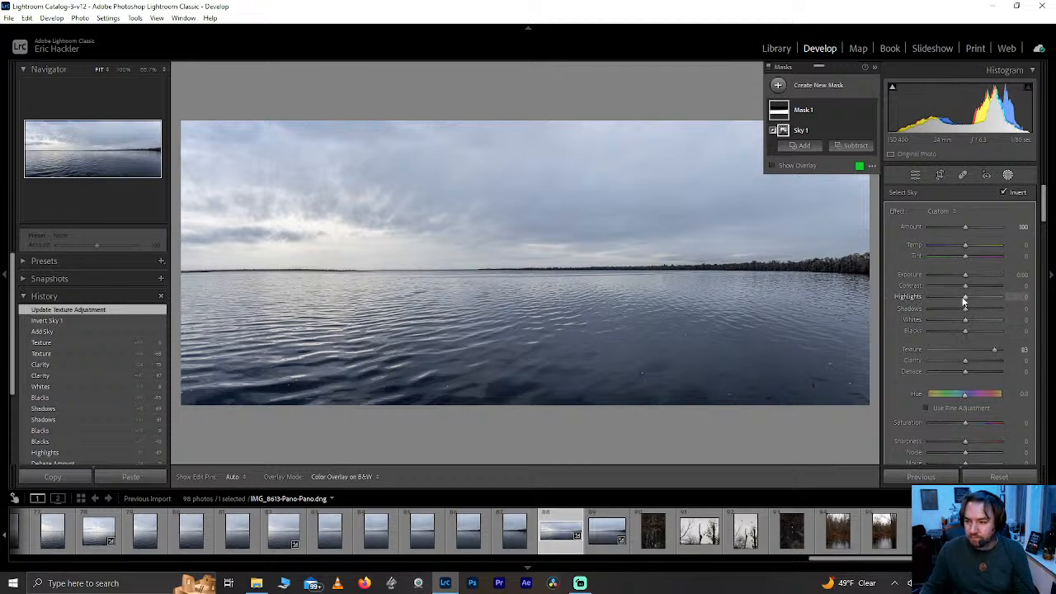
{"action": "left_click_drag", "start_coordinate": [948, 301], "coordinate": [980, 304]}
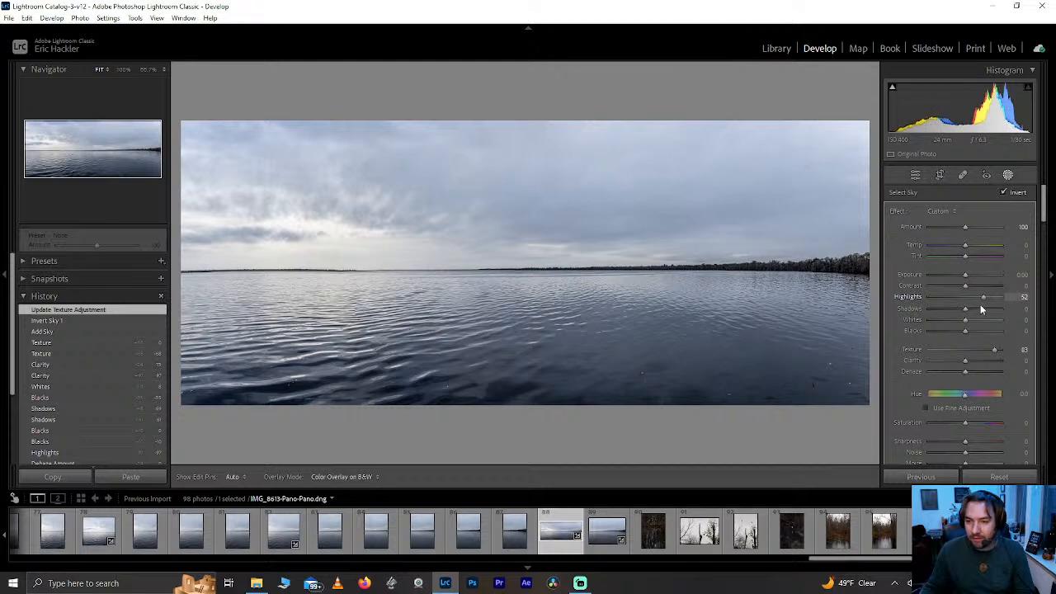
{"action": "mouse_move", "coordinate": [964, 372]}
{"action": "left_mouse_down"}
{"action": "mouse_move", "coordinate": [996, 385]}
{"action": "mouse_move", "coordinate": [967, 373]}
{"action": "left_mouse_up"}
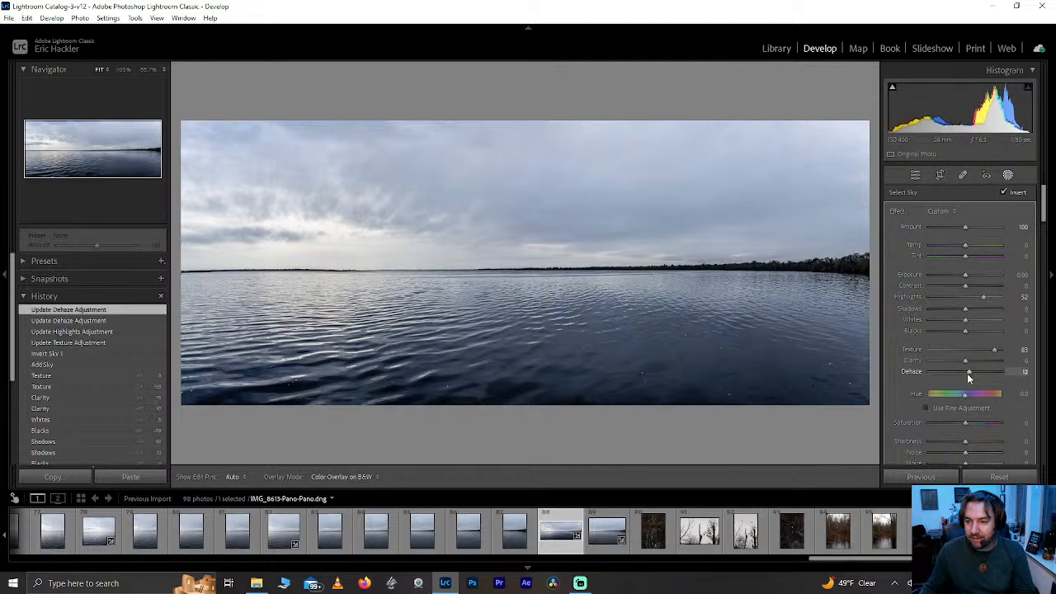
- Crop a narrow strip off the panorama's right edge with a custom aspect and apply the crop
{"action": "left_click", "coordinate": [940, 174]}
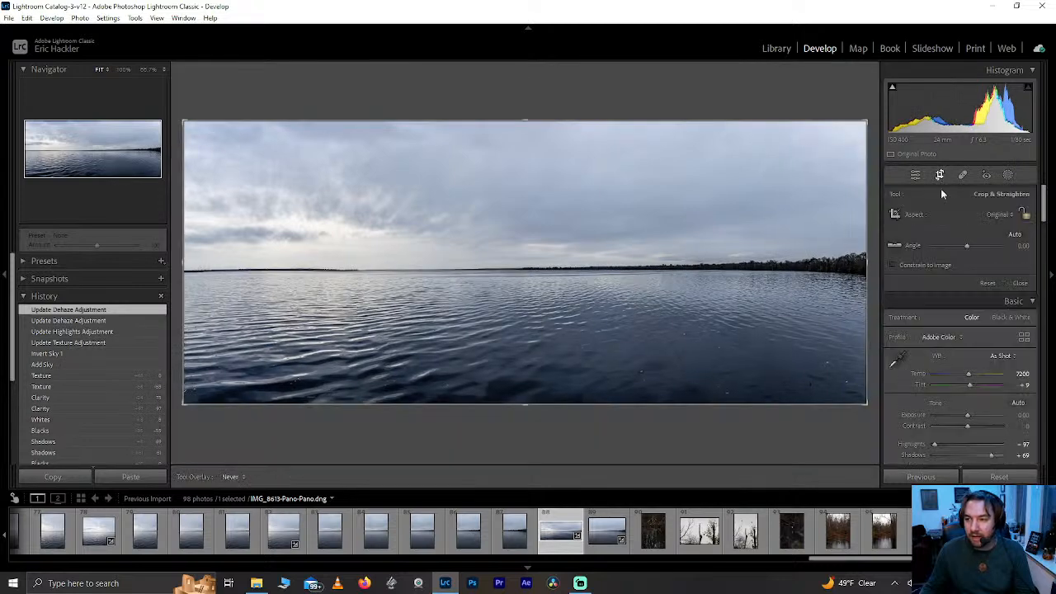
{"action": "left_click_drag", "start_coordinate": [869, 265], "coordinate": [847, 265]}
{"action": "left_click", "coordinate": [852, 265]}
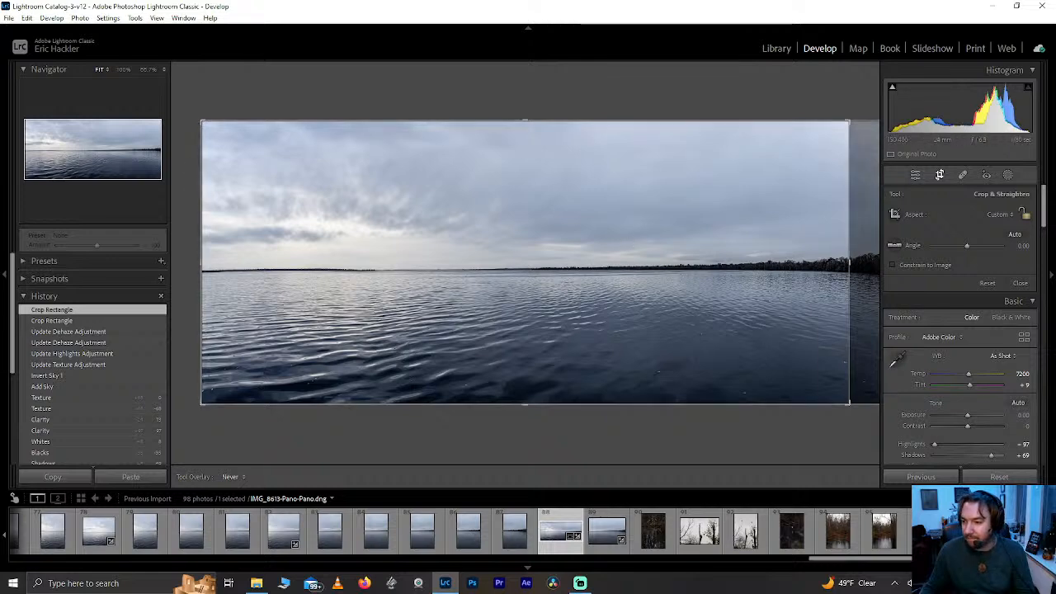
{"action": "left_click", "coordinate": [939, 175]}
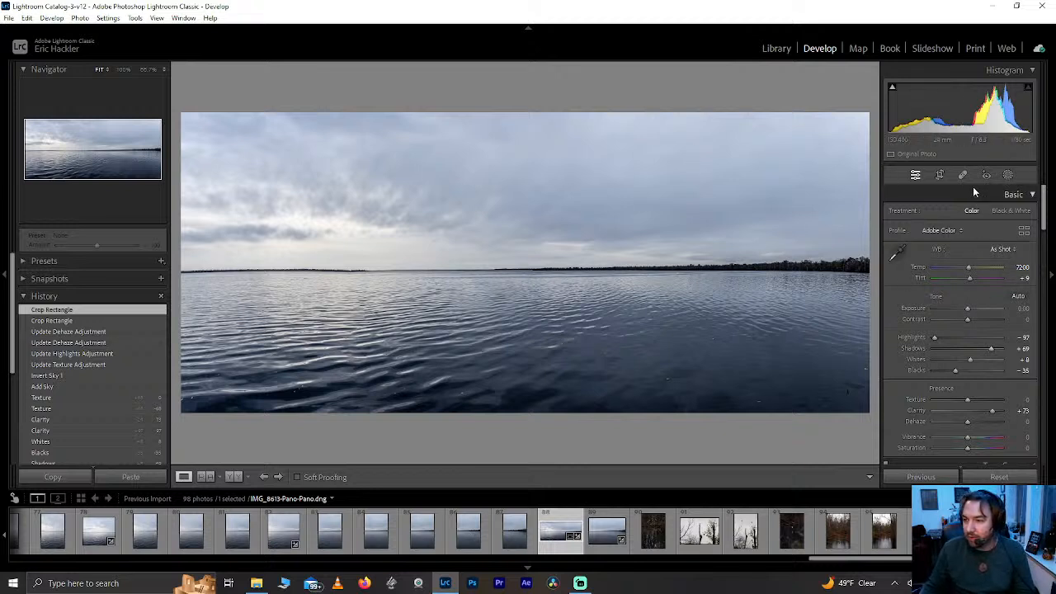
- Create a new brush mask and paint it over the bright sky along the horizon and the sky's upper edge
{"action": "left_click", "coordinate": [1008, 174]}
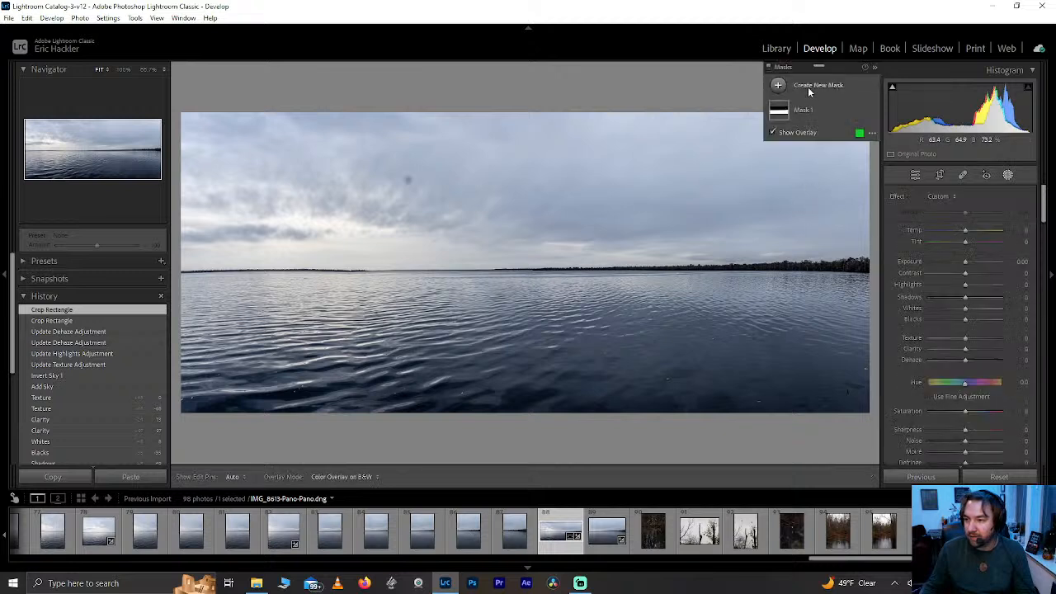
{"action": "left_click", "coordinate": [808, 89]}
{"action": "left_click", "coordinate": [845, 189]}
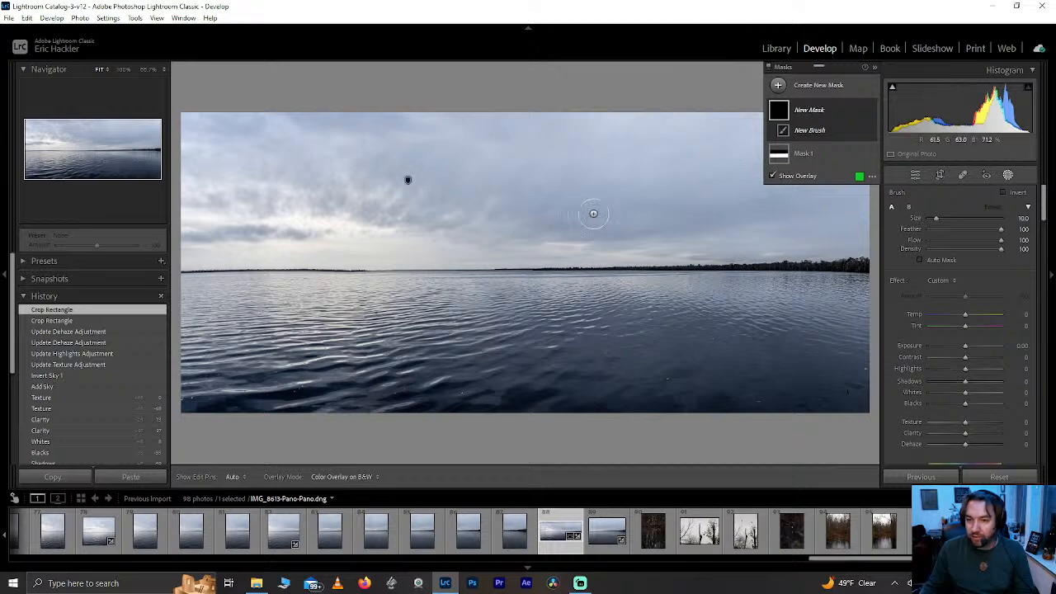
{"action": "mouse_move", "coordinate": [199, 227]}
{"action": "left_mouse_down"}
{"action": "mouse_move", "coordinate": [310, 220]}
{"action": "mouse_move", "coordinate": [459, 250]}
{"action": "mouse_move", "coordinate": [185, 262]}
{"action": "left_mouse_up"}
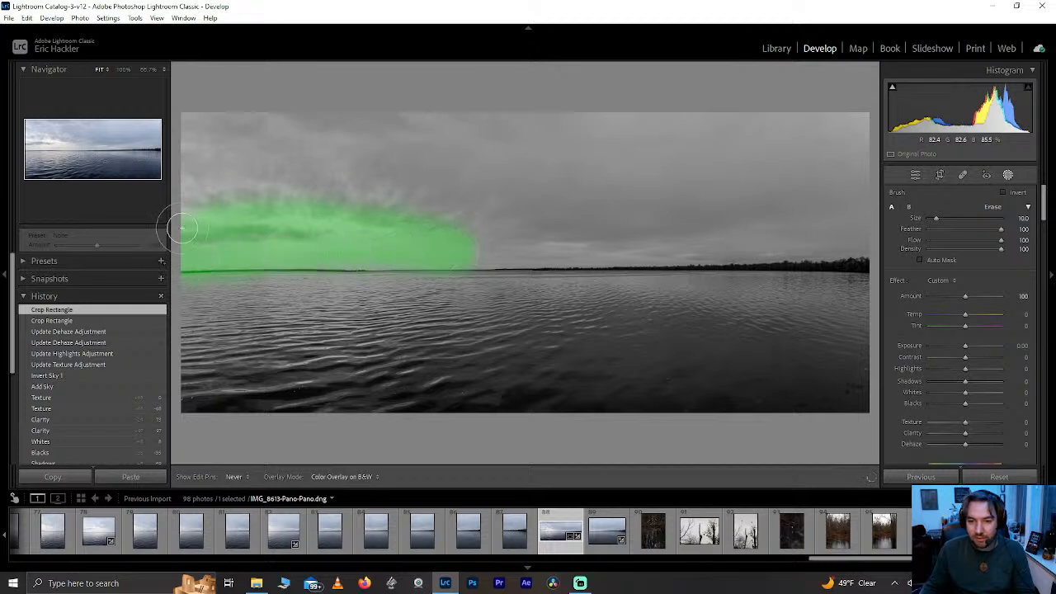
{"action": "mouse_move", "coordinate": [302, 240]}
{"action": "left_mouse_down"}
{"action": "mouse_move", "coordinate": [448, 242]}
{"action": "mouse_move", "coordinate": [490, 264]}
{"action": "mouse_move", "coordinate": [615, 268]}
{"action": "mouse_move", "coordinate": [707, 259]}
{"action": "mouse_move", "coordinate": [853, 216]}
{"action": "mouse_move", "coordinate": [869, 230]}
{"action": "mouse_move", "coordinate": [790, 271]}
{"action": "mouse_move", "coordinate": [825, 277]}
{"action": "mouse_move", "coordinate": [766, 271]}
{"action": "mouse_move", "coordinate": [683, 301]}
{"action": "left_mouse_up"}
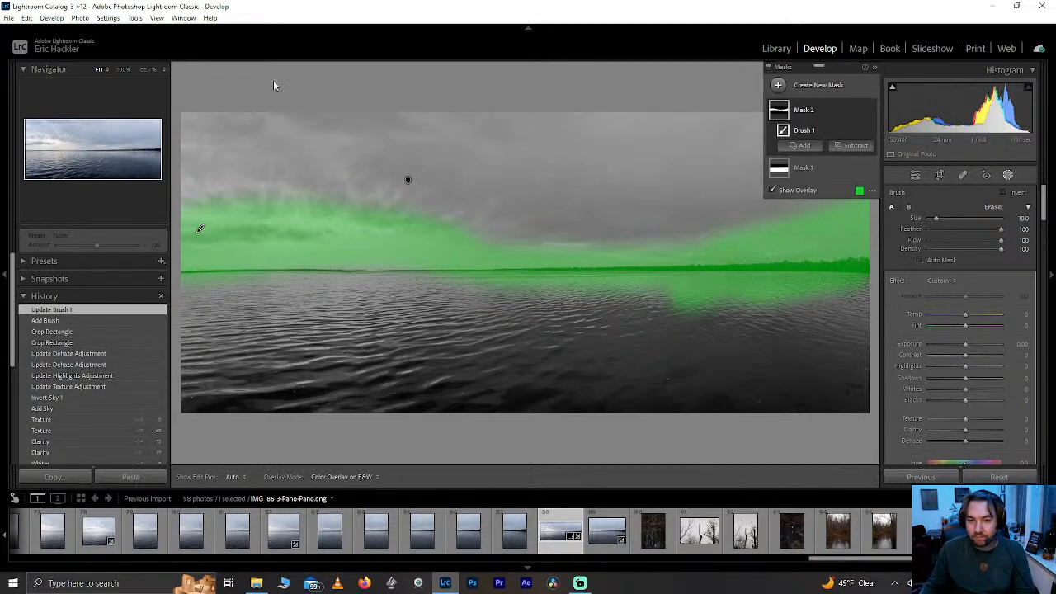
{"action": "mouse_move", "coordinate": [309, 115]}
{"action": "left_mouse_down"}
{"action": "mouse_move", "coordinate": [495, 125]}
{"action": "mouse_move", "coordinate": [704, 123]}
{"action": "mouse_move", "coordinate": [794, 86]}
{"action": "left_mouse_up"}
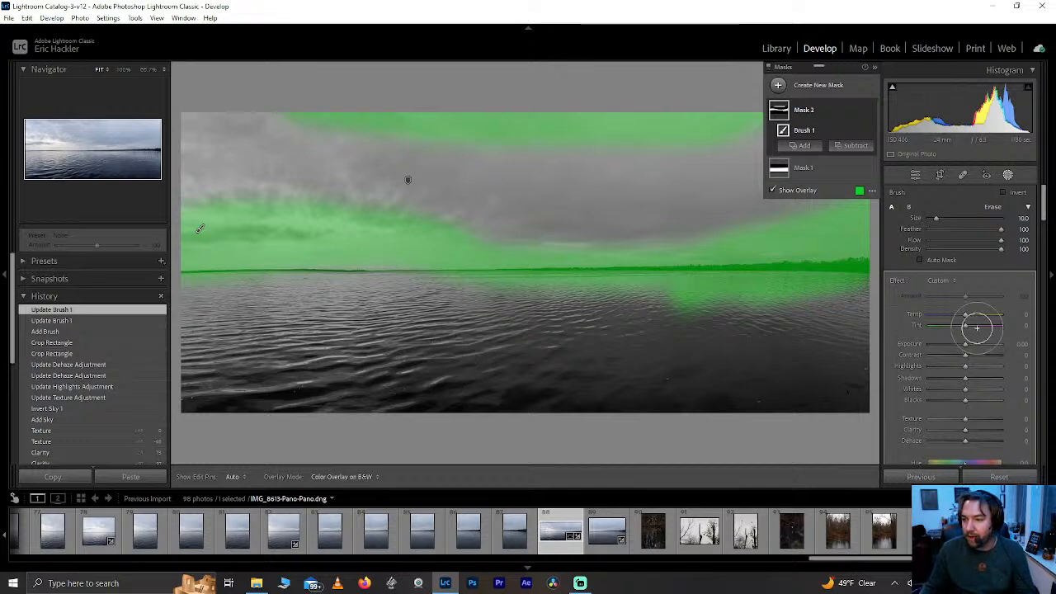
- Subtract the water from the brush mask with a narrow linear gradient aligned to the horizon
{"action": "left_click", "coordinate": [855, 145]}
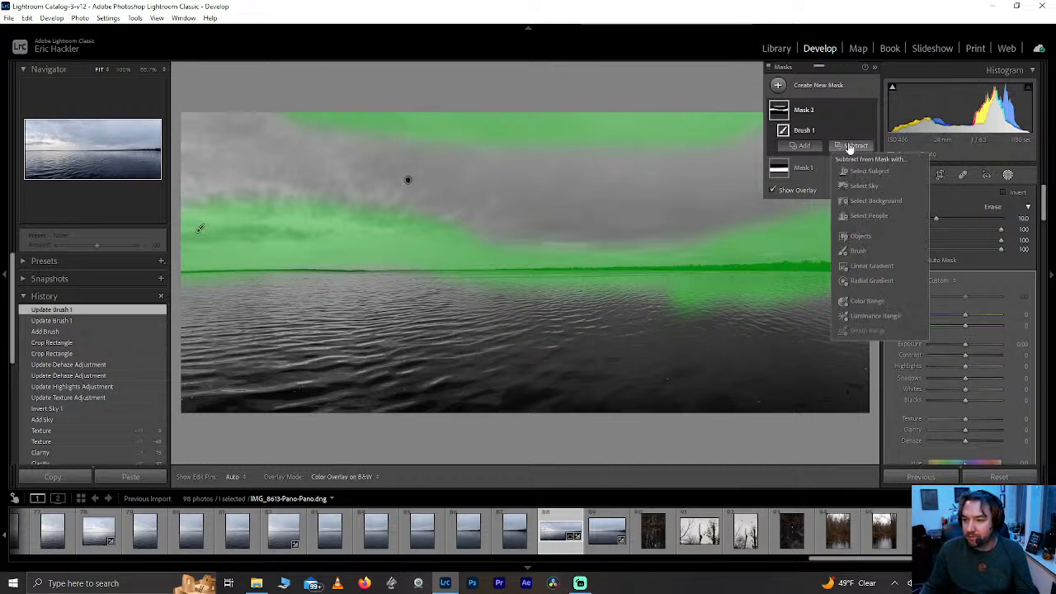
{"action": "left_click", "coordinate": [889, 264]}
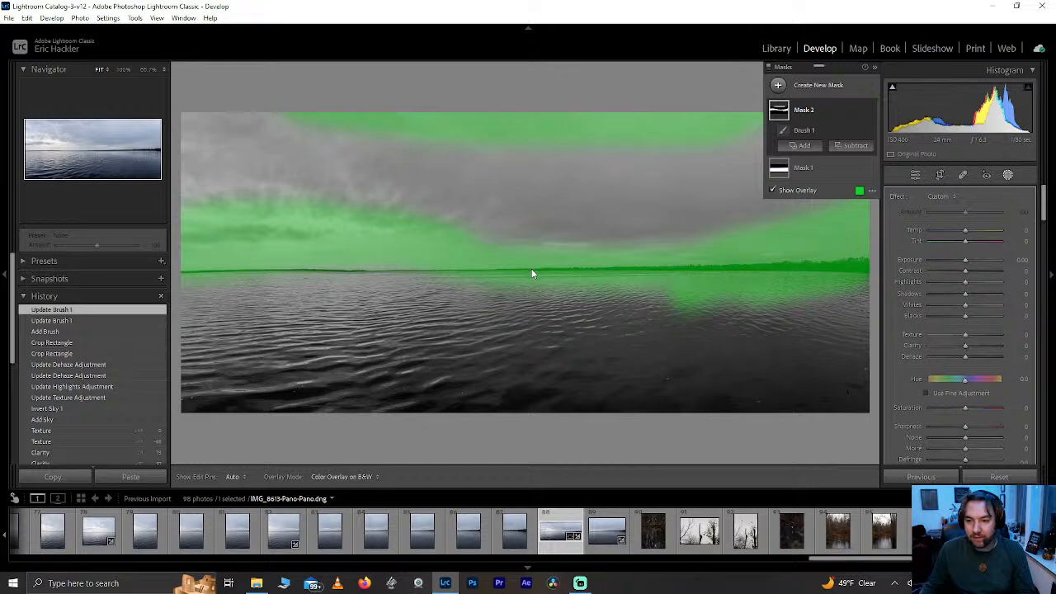
{"action": "mouse_move", "coordinate": [521, 274]}
{"action": "left_mouse_down"}
{"action": "mouse_move", "coordinate": [500, 266]}
{"action": "mouse_move", "coordinate": [502, 218]}
{"action": "mouse_move", "coordinate": [563, 219]}
{"action": "mouse_move", "coordinate": [516, 209]}
{"action": "mouse_move", "coordinate": [526, 260]}
{"action": "mouse_move", "coordinate": [566, 257]}
{"action": "mouse_move", "coordinate": [520, 256]}
{"action": "mouse_move", "coordinate": [515, 277]}
{"action": "left_mouse_up"}
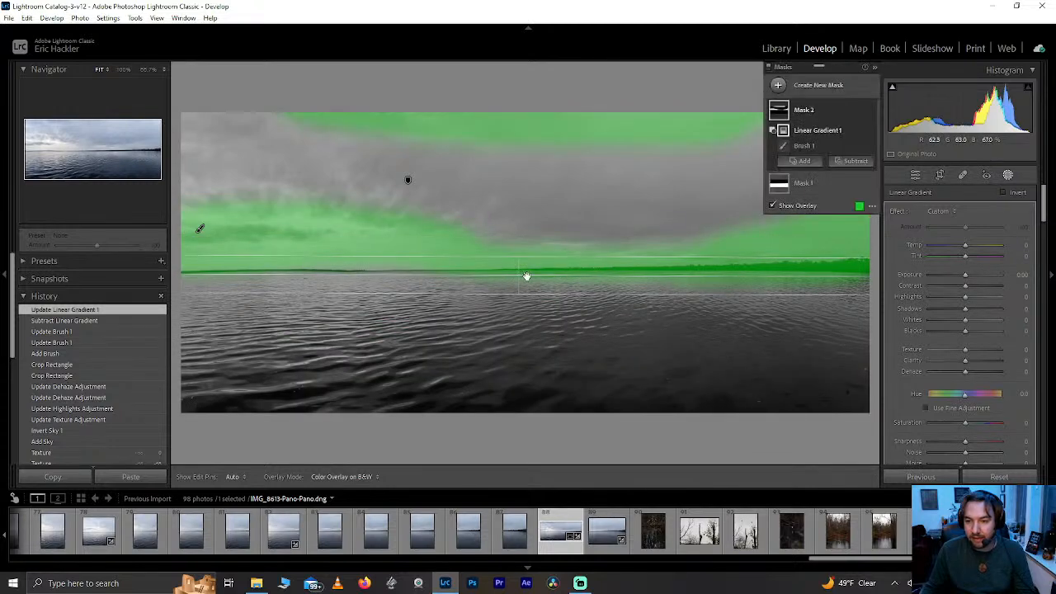
{"action": "left_click_drag", "start_coordinate": [839, 274], "coordinate": [836, 269]}
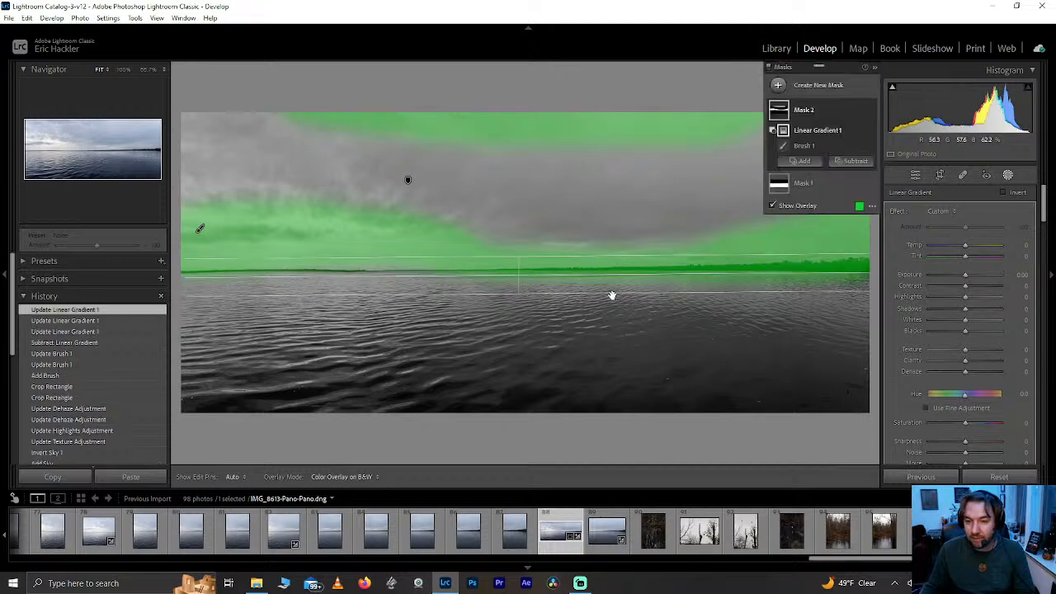
{"action": "mouse_move", "coordinate": [518, 275]}
{"action": "left_mouse_down"}
{"action": "mouse_move", "coordinate": [511, 266]}
{"action": "mouse_move", "coordinate": [507, 278]}
{"action": "mouse_move", "coordinate": [517, 272]}
{"action": "left_mouse_up"}
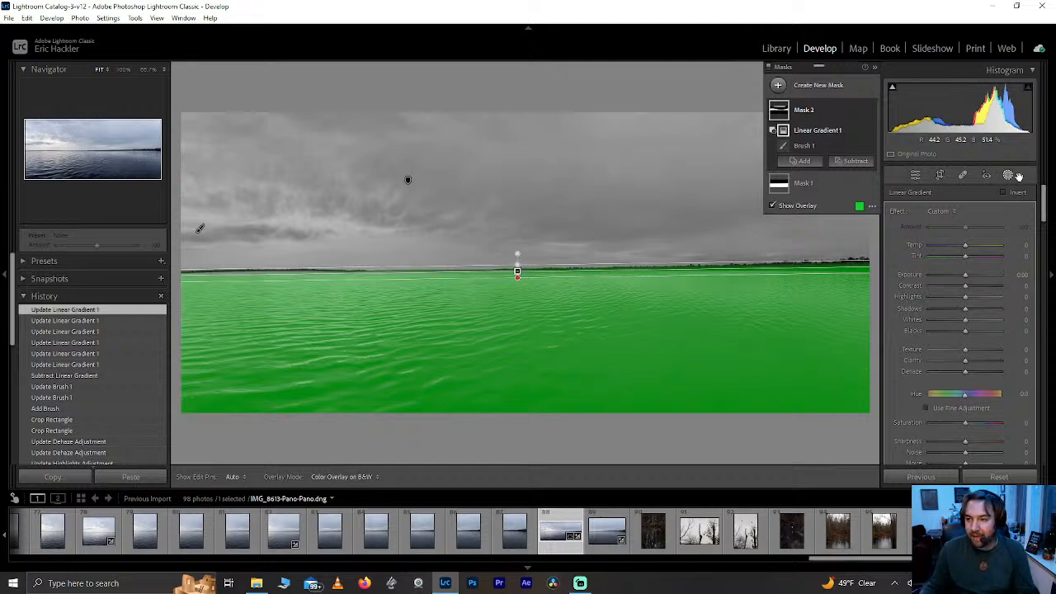
- Set Mask 2's Highlights to 69 and Shadows to 47, resetting trial Dehaze and Whites changes to 0
{"action": "left_click_drag", "start_coordinate": [972, 299], "coordinate": [1044, 300]}
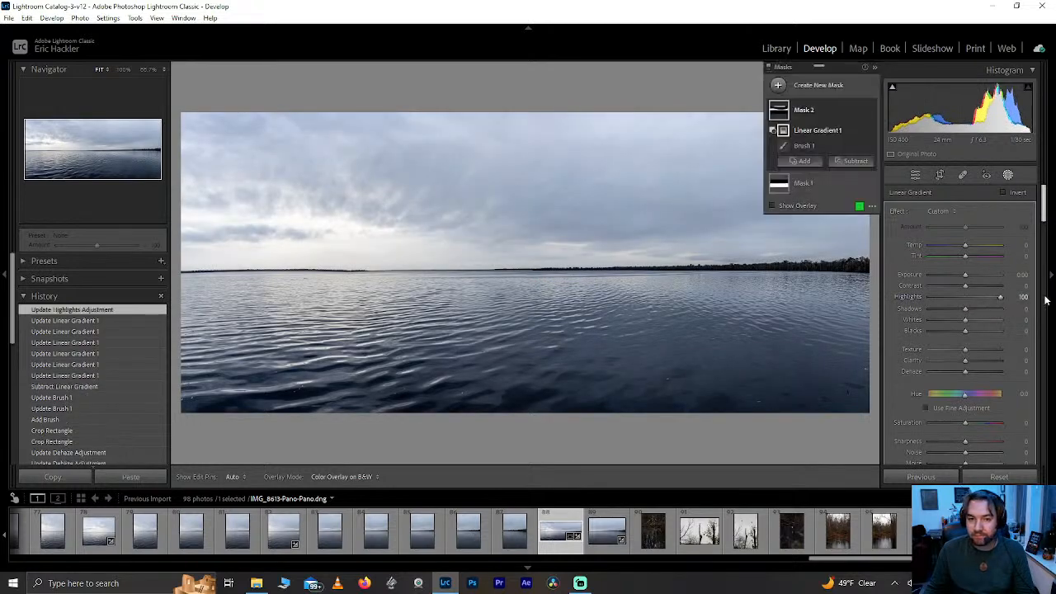
{"action": "mouse_move", "coordinate": [965, 371]}
{"action": "left_mouse_down"}
{"action": "mouse_move", "coordinate": [938, 376]}
{"action": "mouse_move", "coordinate": [951, 373]}
{"action": "left_mouse_up"}
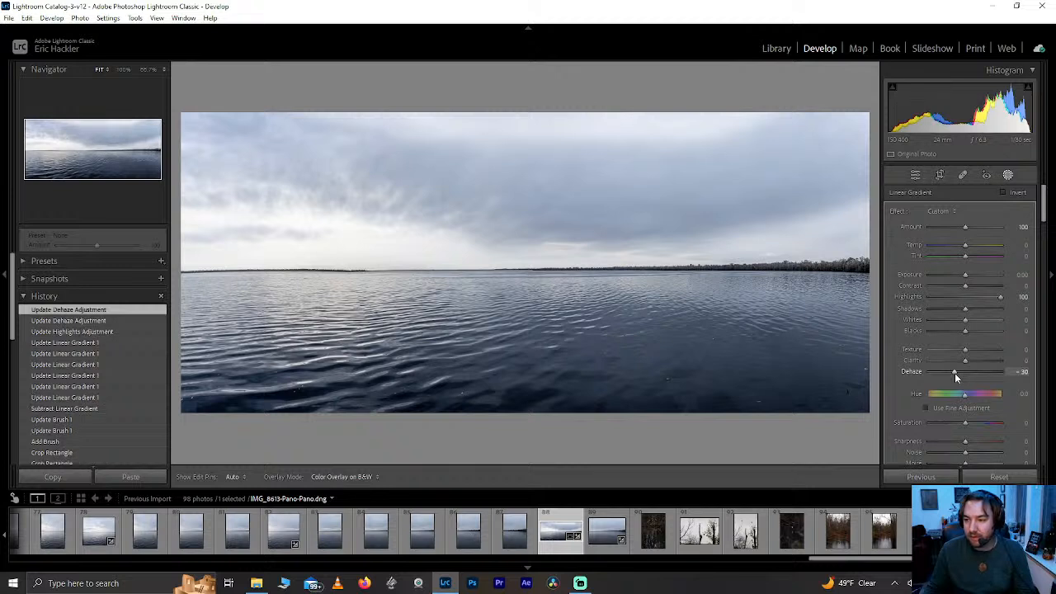
{"action": "double_click", "coordinate": [955, 373]}
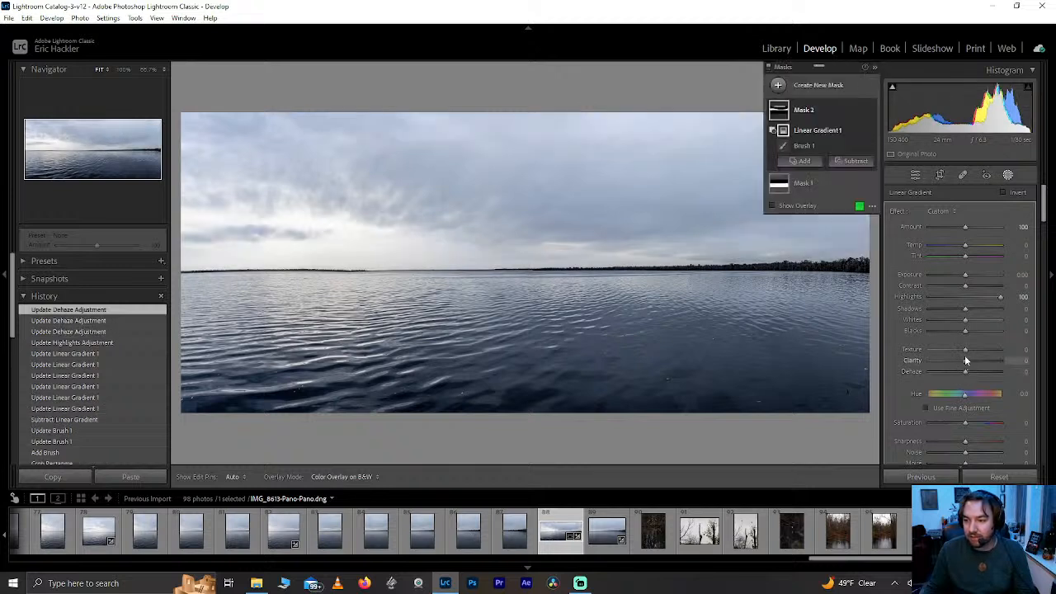
{"action": "mouse_move", "coordinate": [965, 309]}
{"action": "left_mouse_down"}
{"action": "mouse_move", "coordinate": [924, 309]}
{"action": "mouse_move", "coordinate": [1003, 299]}
{"action": "mouse_move", "coordinate": [980, 303]}
{"action": "left_mouse_up"}
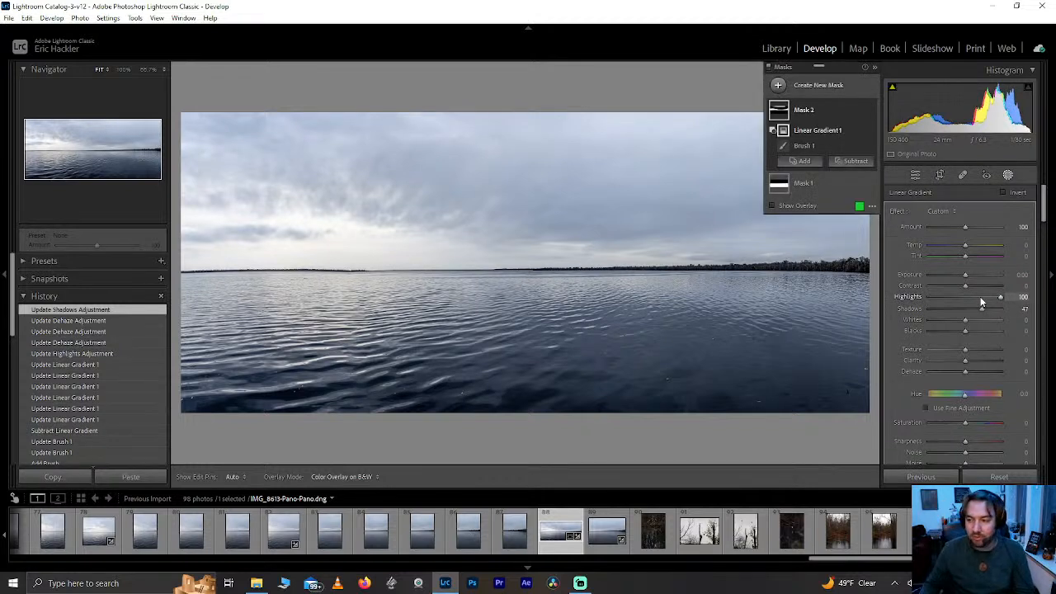
{"action": "mouse_move", "coordinate": [965, 320]}
{"action": "left_mouse_down"}
{"action": "mouse_move", "coordinate": [999, 316]}
{"action": "mouse_move", "coordinate": [970, 319]}
{"action": "left_mouse_up"}
{"action": "double_click", "coordinate": [970, 319]}
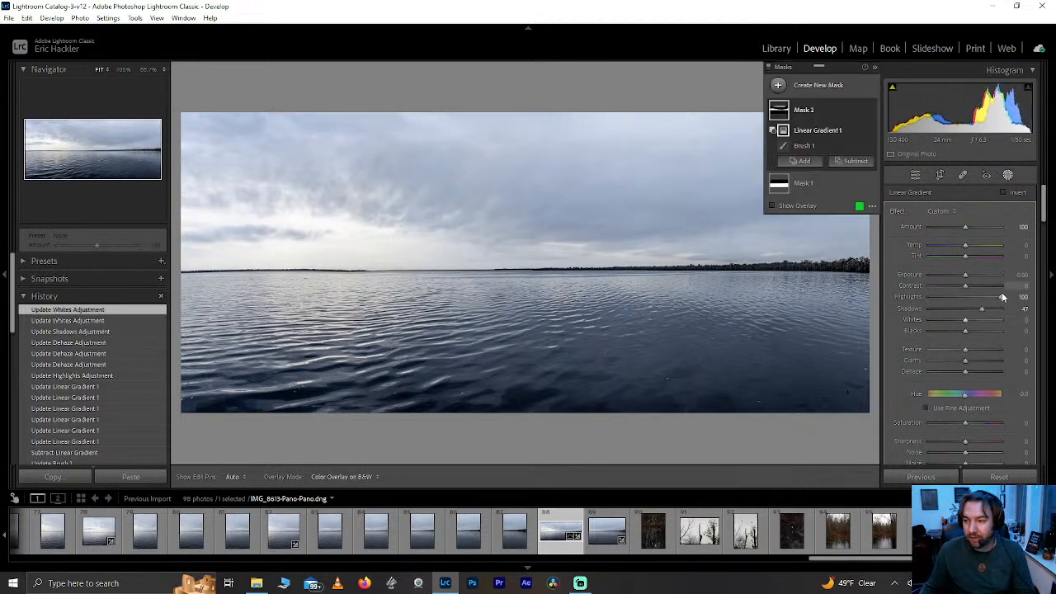
{"action": "left_click", "coordinate": [1002, 299]}
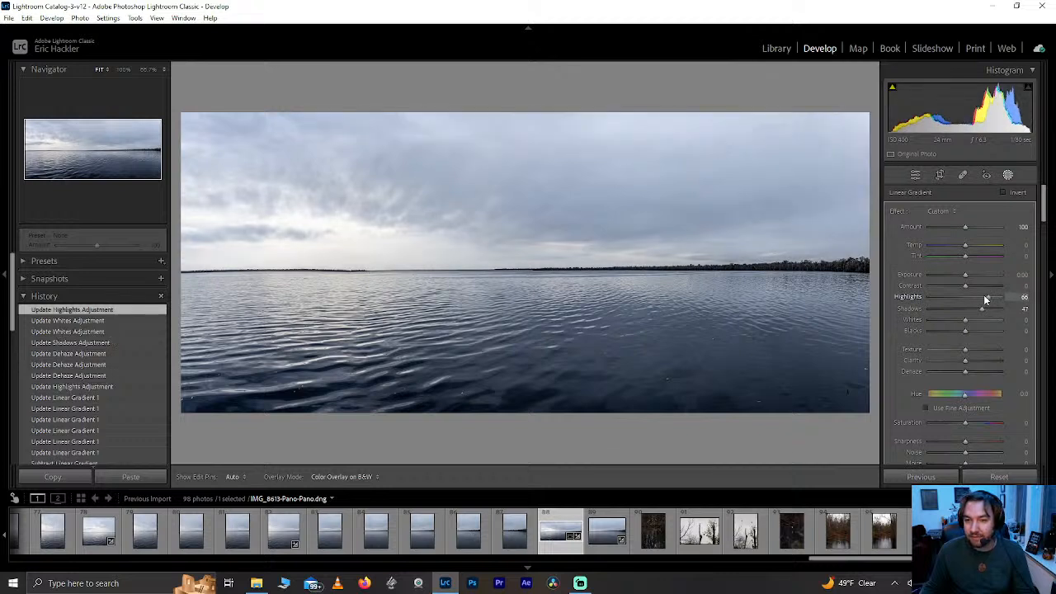
{"action": "left_click_drag", "start_coordinate": [989, 299], "coordinate": [991, 298]}
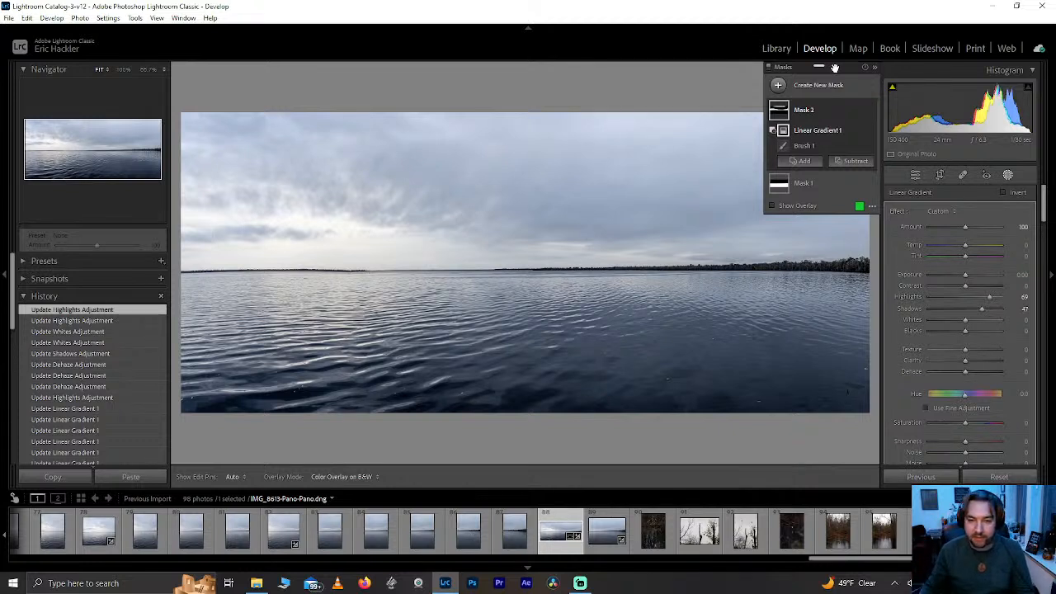
- Set Mask 2's Texture to -100, Clarity to 83, Dehaze to 24 and Saturation to -27
{"action": "mouse_move", "coordinate": [520, 330]}
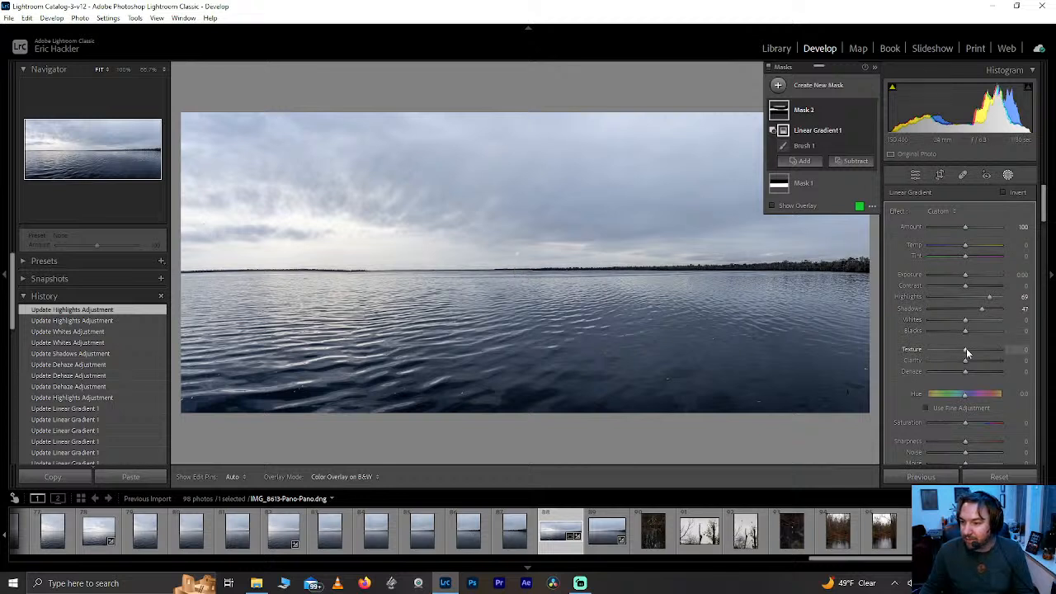
{"action": "left_click_drag", "start_coordinate": [966, 348], "coordinate": [1031, 349]}
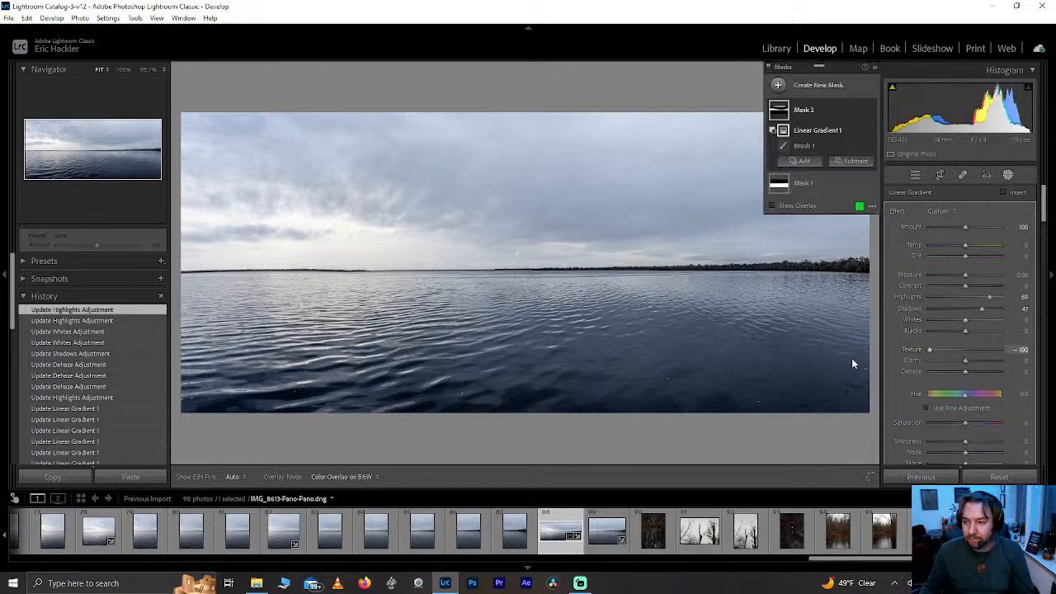
{"action": "mouse_move", "coordinate": [965, 360]}
{"action": "left_mouse_down"}
{"action": "mouse_move", "coordinate": [1037, 356]}
{"action": "mouse_move", "coordinate": [977, 368]}
{"action": "left_mouse_up"}
{"action": "left_click_drag", "start_coordinate": [960, 425], "coordinate": [953, 424]}
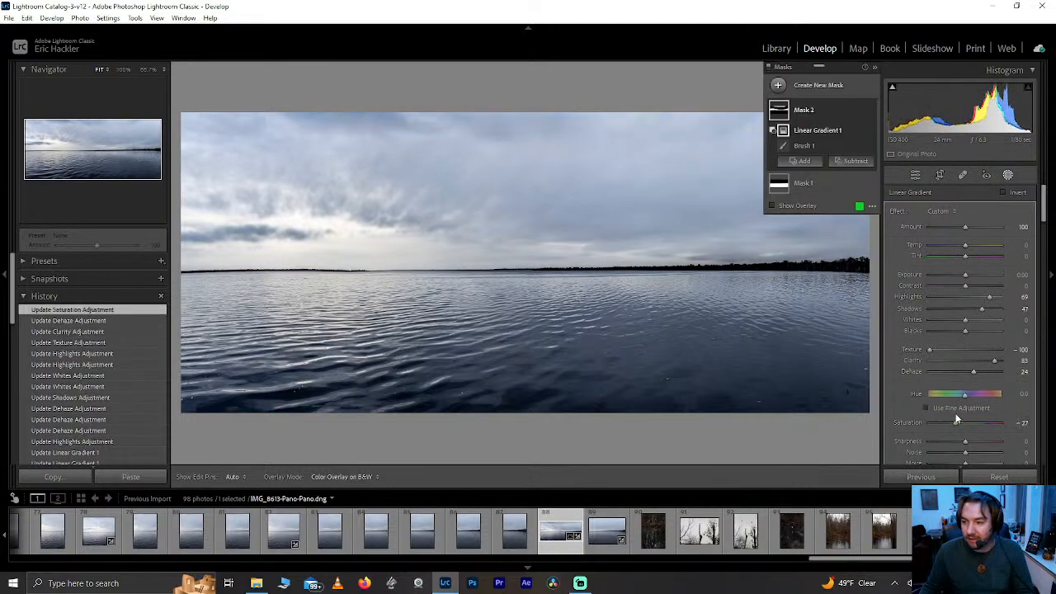
- Reset Mask 2's Saturation and Dehaze to 0 and set its Blacks to -61
{"action": "double_click", "coordinate": [951, 418]}
{"action": "double_click", "coordinate": [972, 374]}
{"action": "left_click_drag", "start_coordinate": [968, 330], "coordinate": [943, 331]}
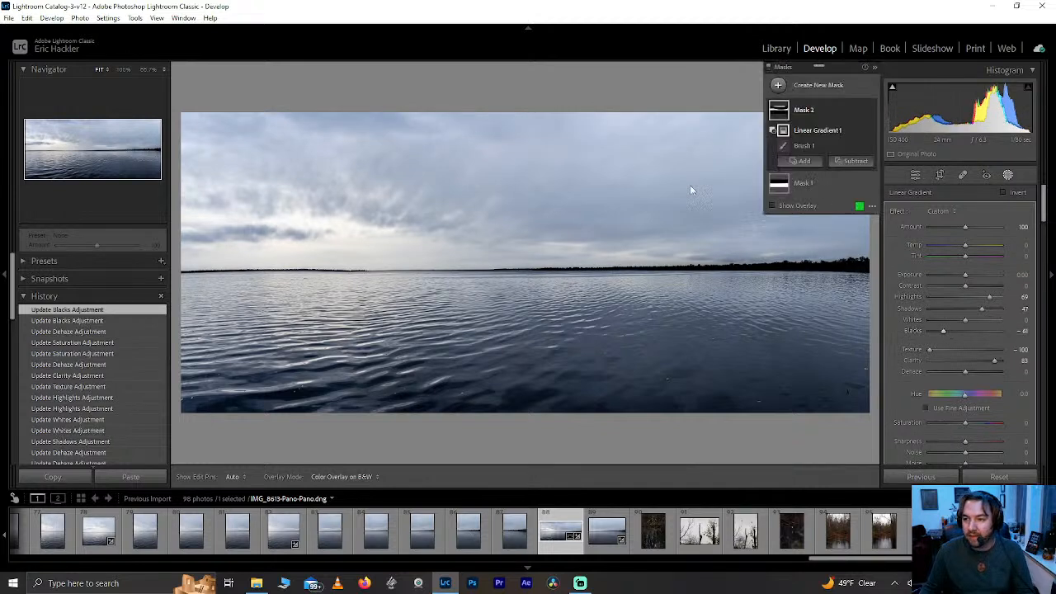
- Extend Brush 1 of Mask 2 along the sky's upper edge, checking the painted coverage with the mask overlay
{"action": "left_click", "coordinate": [825, 146]}
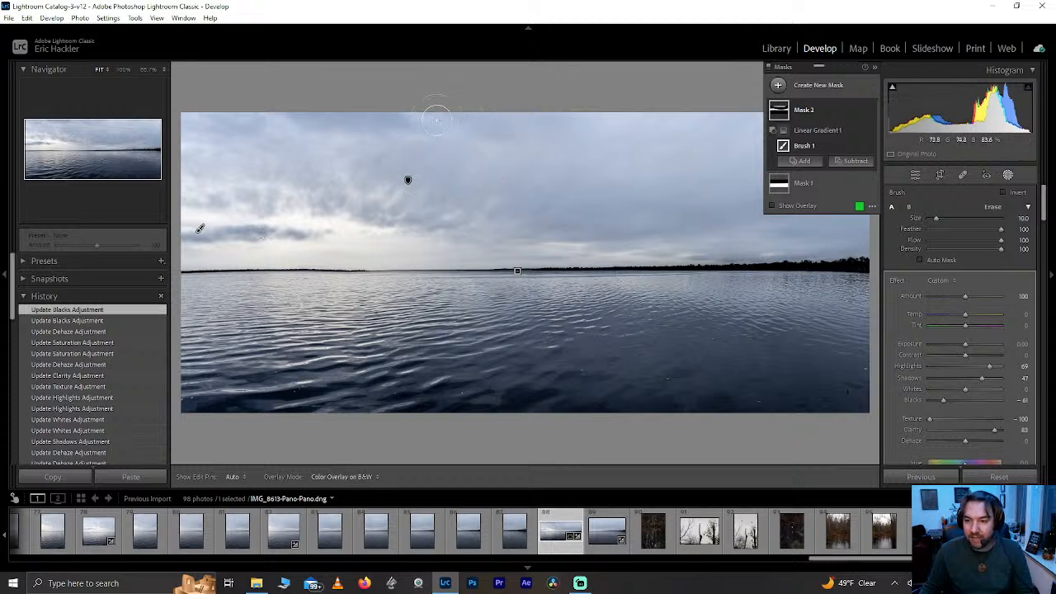
{"action": "key", "text": "h"}
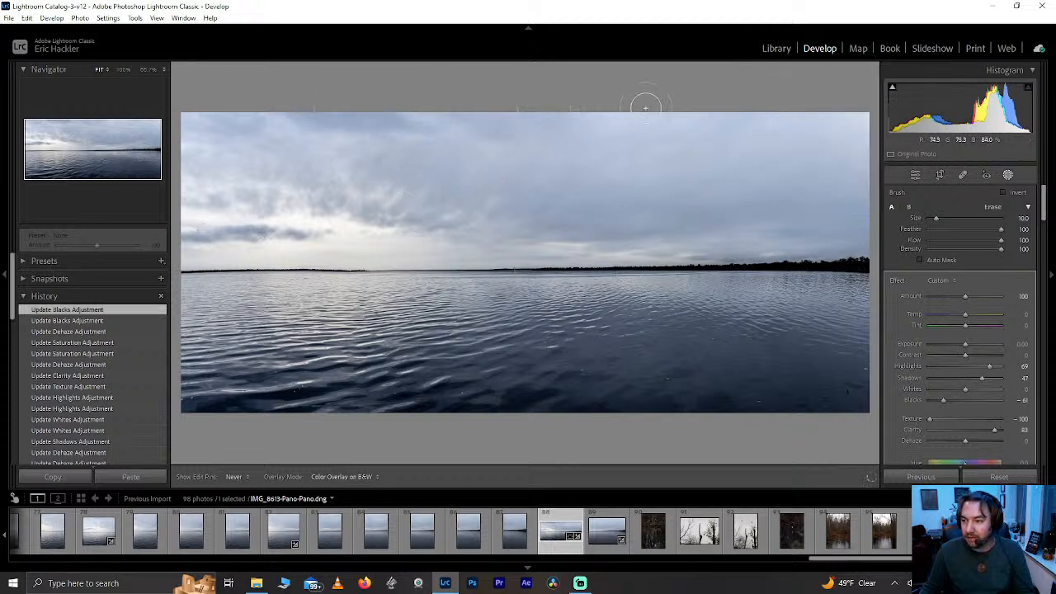
{"action": "left_click", "coordinate": [643, 104]}
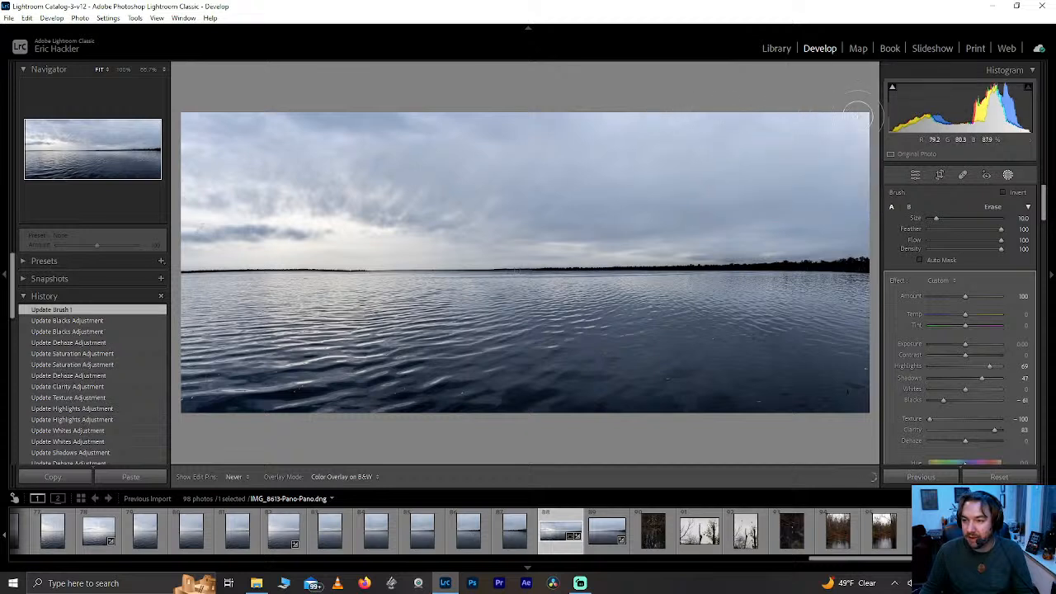
{"action": "key", "text": "h"}
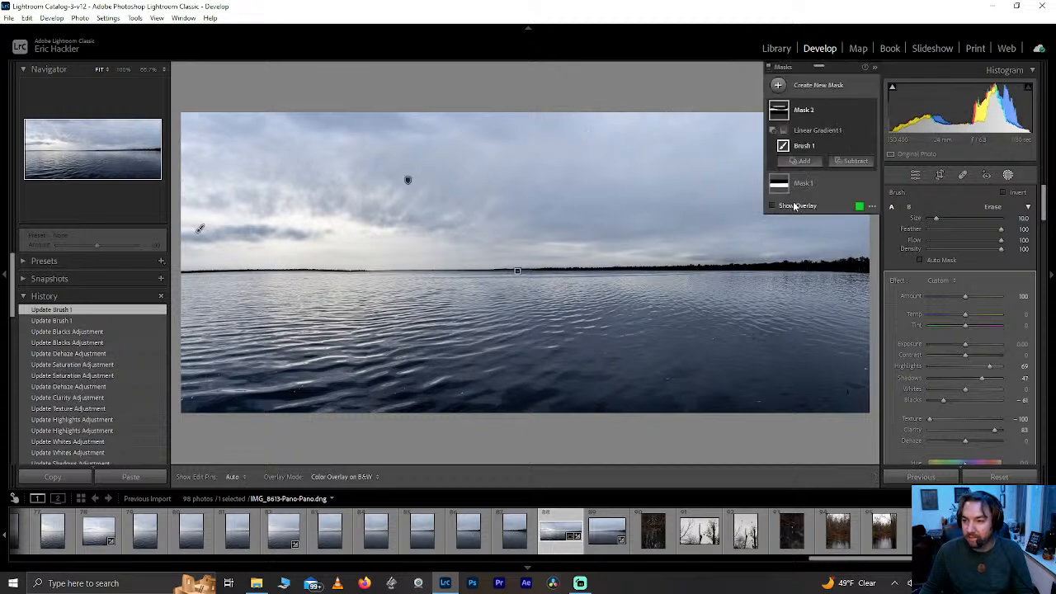
{"action": "left_click", "coordinate": [772, 205]}
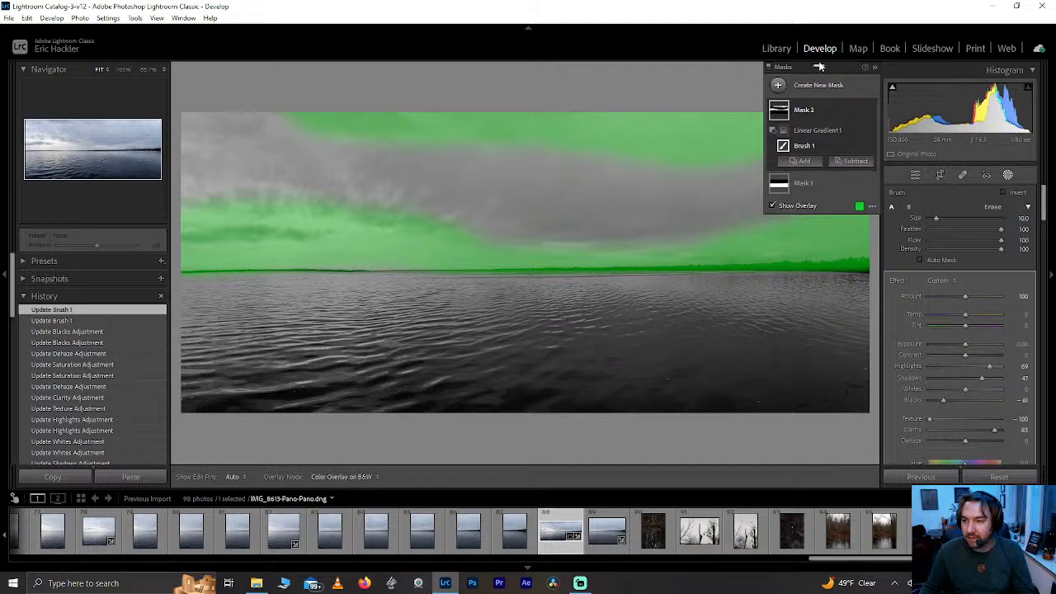
{"action": "left_click_drag", "start_coordinate": [819, 66], "coordinate": [209, 318]}
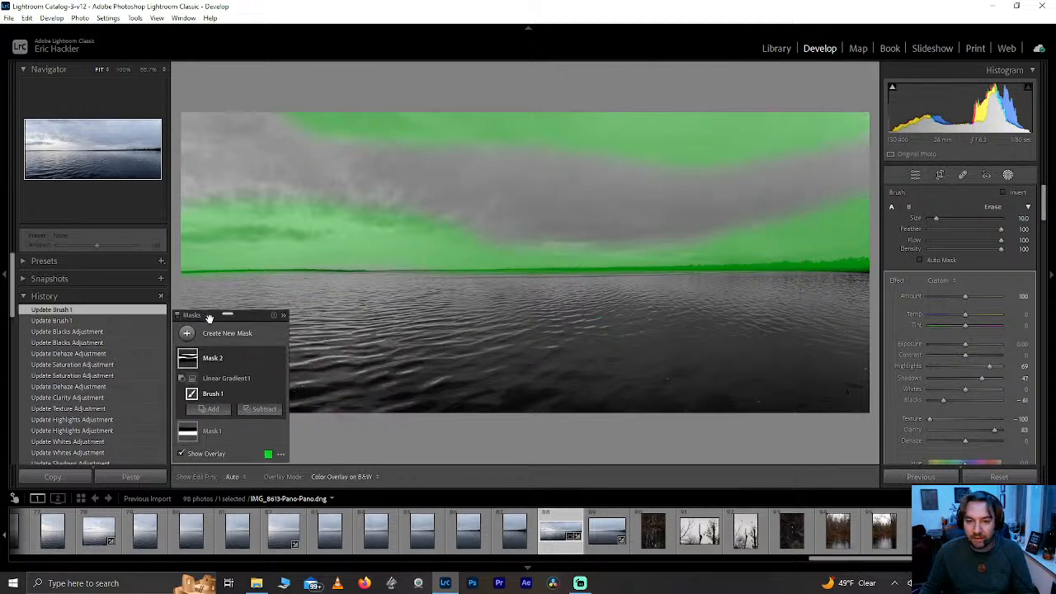
{"action": "mouse_move", "coordinate": [246, 134]}
{"action": "left_mouse_down"}
{"action": "mouse_move", "coordinate": [272, 113]}
{"action": "mouse_move", "coordinate": [648, 130]}
{"action": "mouse_move", "coordinate": [720, 144]}
{"action": "left_mouse_up"}
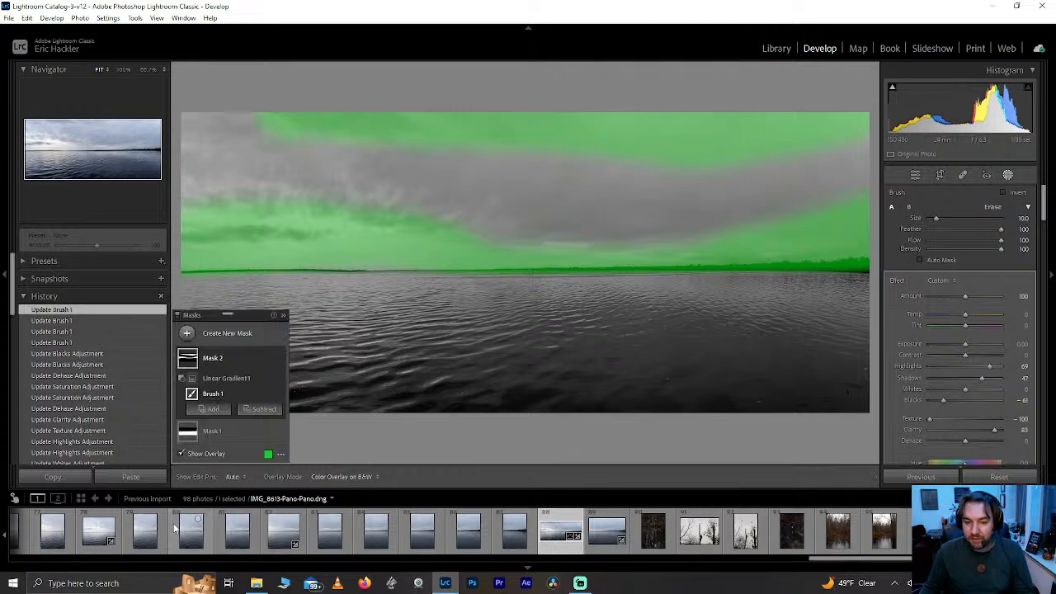
{"action": "left_click", "coordinate": [180, 453]}
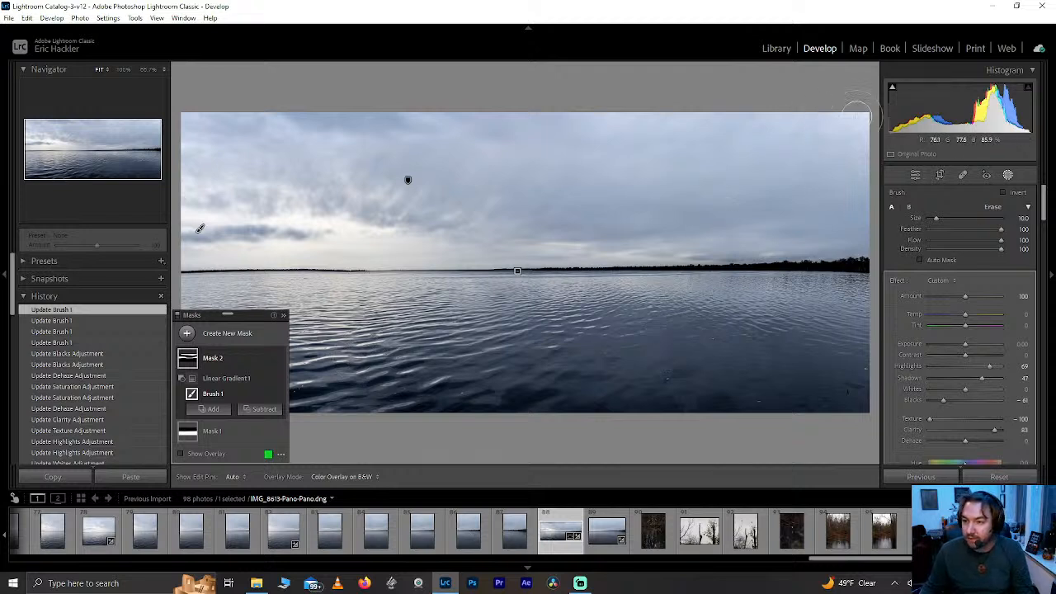
{"action": "key", "text": "h"}
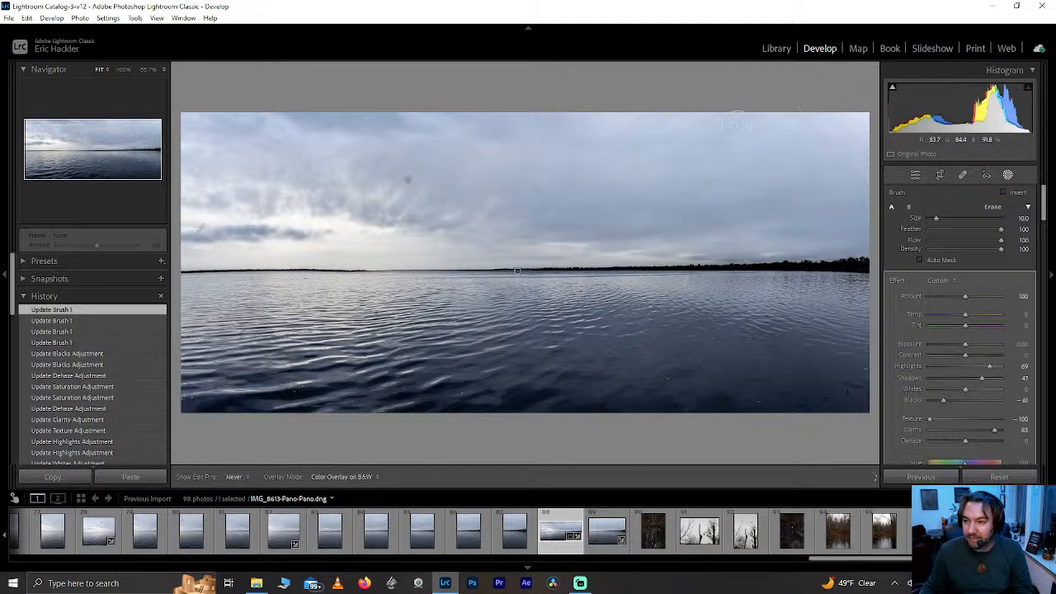
{"action": "key", "text": "h"}
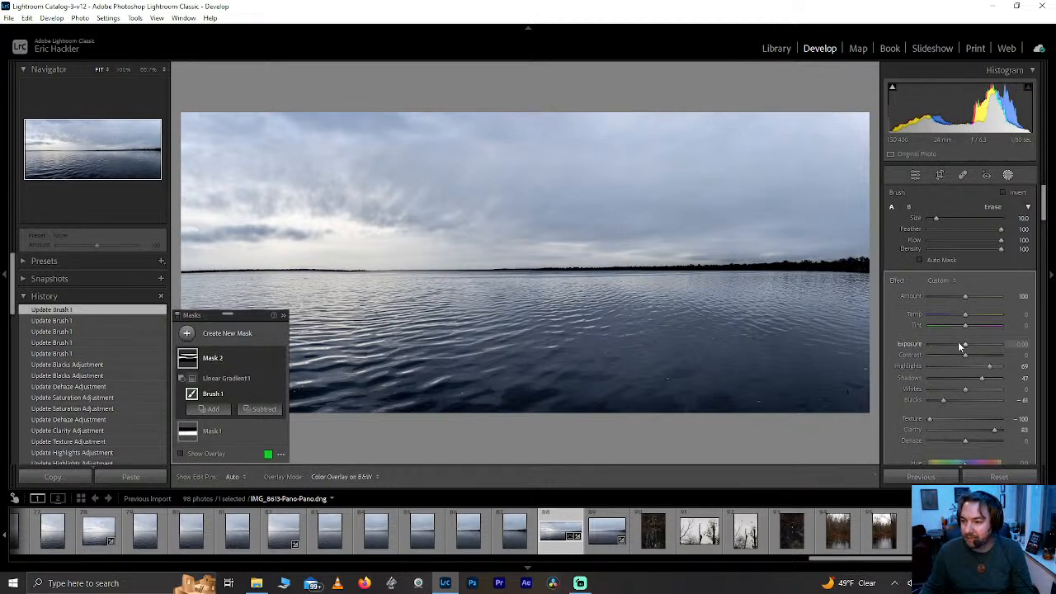
- Try a higher Contrast on Mask 2 and reset it to 0, and set Shadows to -84
{"action": "mouse_move", "coordinate": [965, 355]}
{"action": "left_mouse_down"}
{"action": "mouse_move", "coordinate": [1028, 363]}
{"action": "mouse_move", "coordinate": [985, 360]}
{"action": "left_mouse_up"}
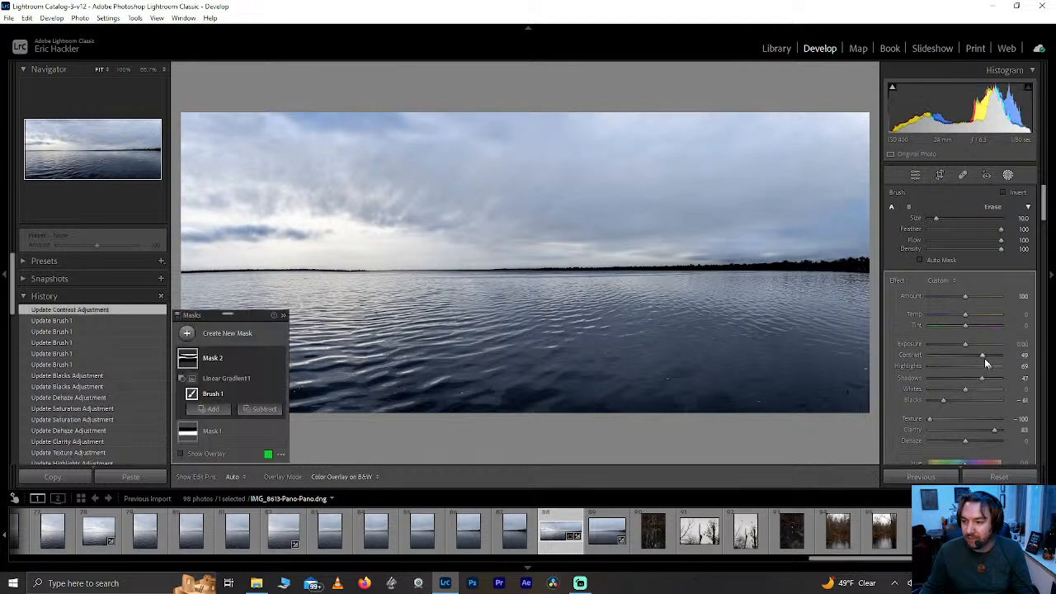
{"action": "double_click", "coordinate": [984, 358]}
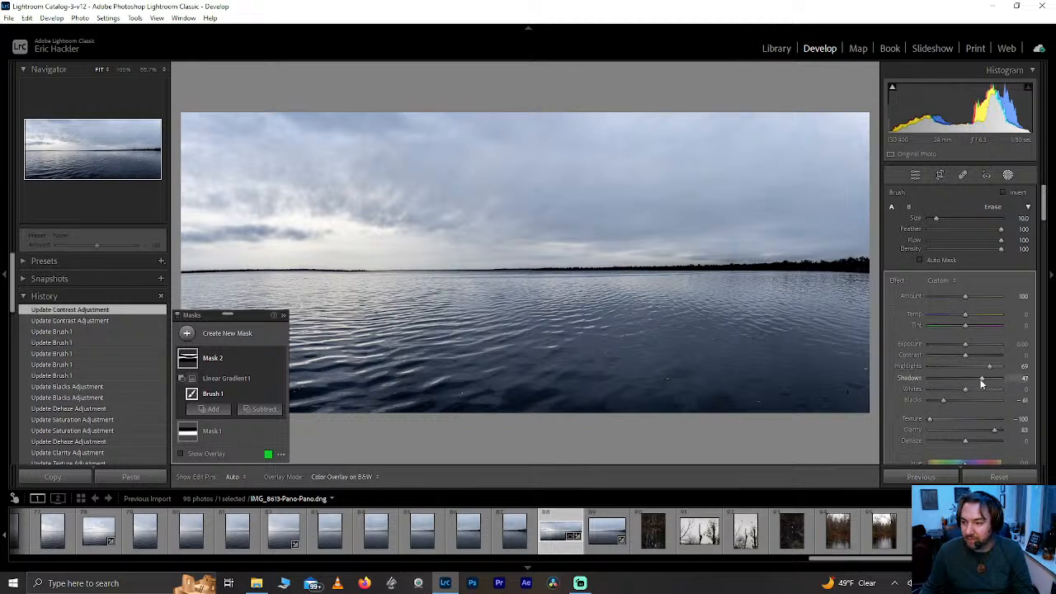
{"action": "left_click_drag", "start_coordinate": [980, 380], "coordinate": [901, 385]}
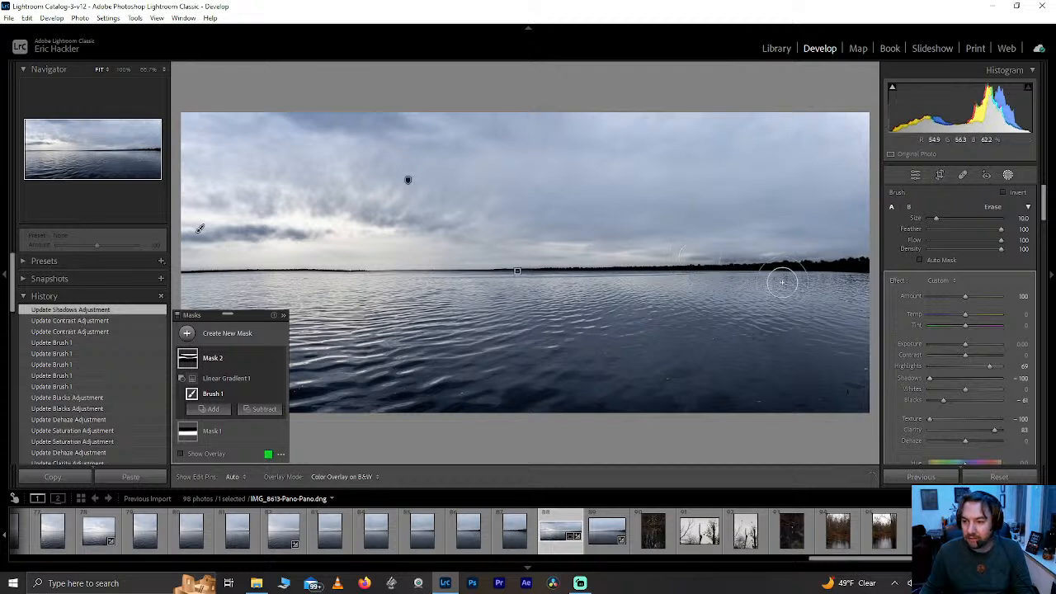
{"action": "double_click", "coordinate": [927, 380]}
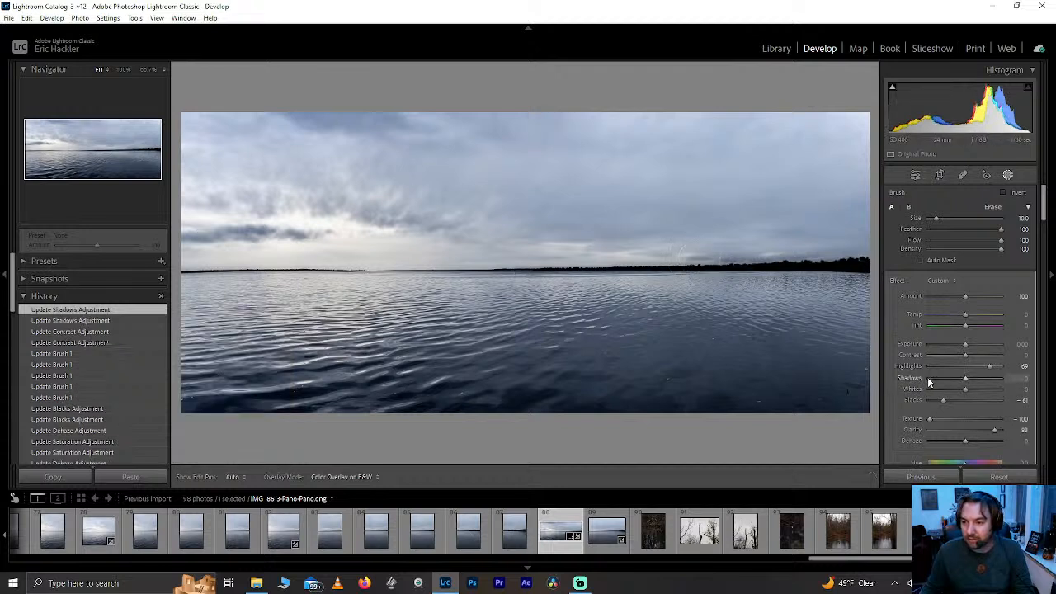
{"action": "left_click_drag", "start_coordinate": [930, 379], "coordinate": [909, 368]}
{"action": "left_click_drag", "start_coordinate": [1009, 361], "coordinate": [939, 373]}
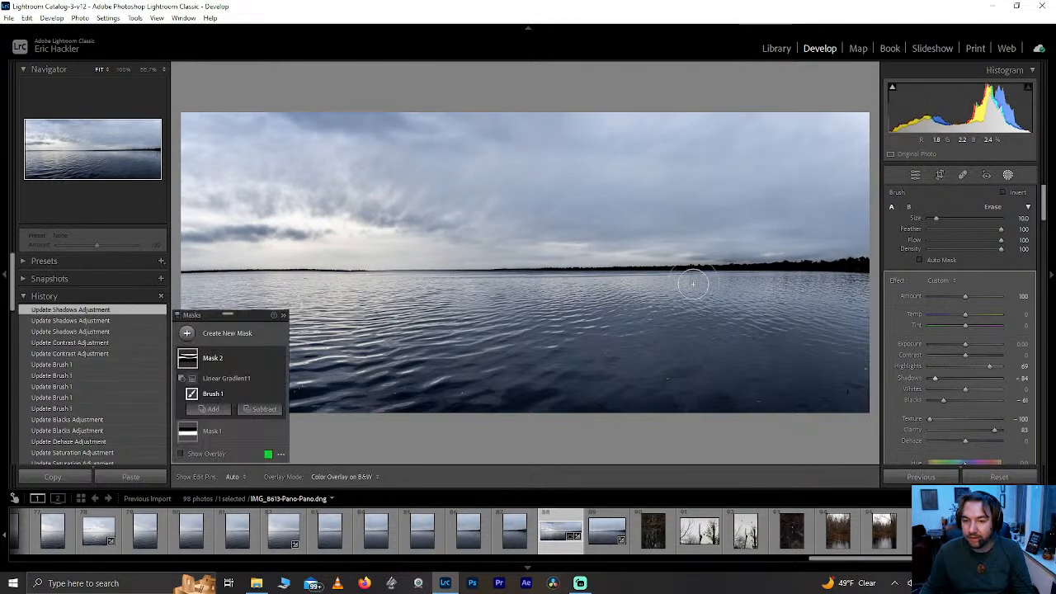
- Subtract the dark treeline along the horizon from Mask 2 with a size 6.0 brush, using the mask overlay as a guide
{"action": "left_click", "coordinate": [257, 413]}
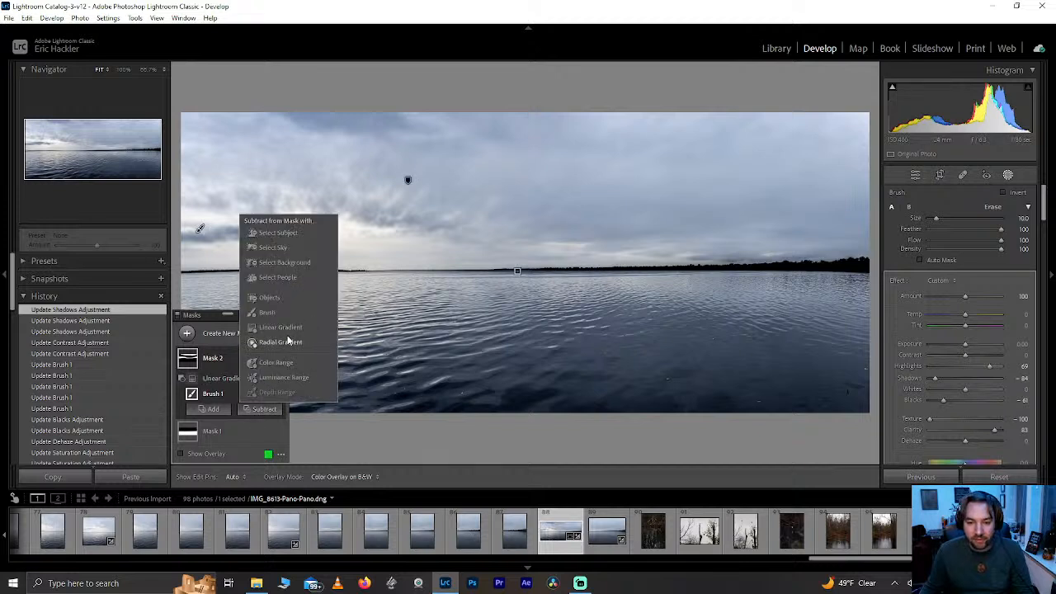
{"action": "left_click", "coordinate": [268, 313]}
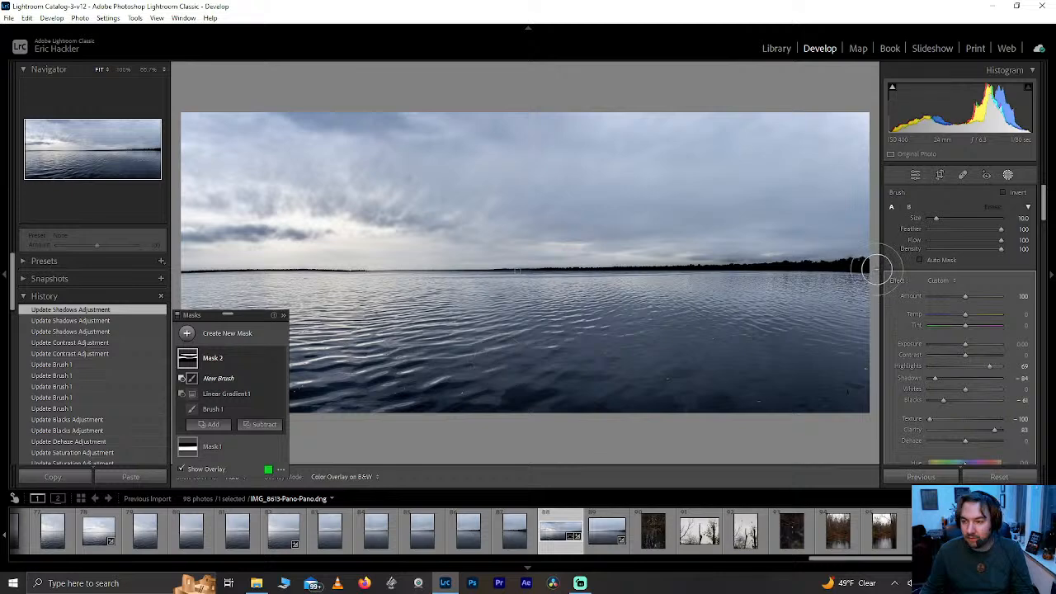
{"action": "key", "text": "o"}
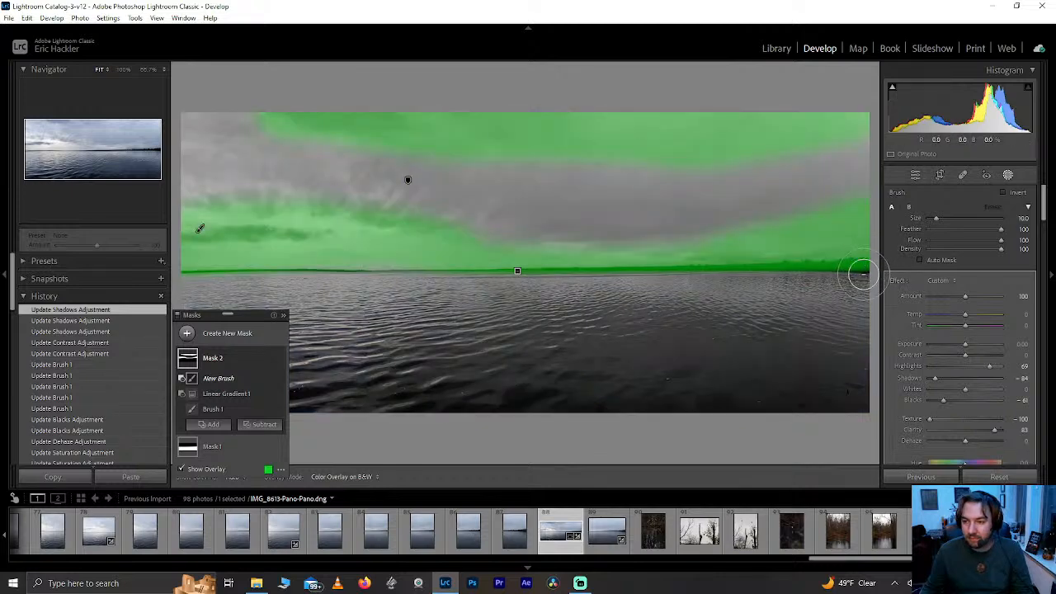
{"action": "scroll", "coordinate": [861, 274], "scroll_direction": "down", "scroll_amount": 5}
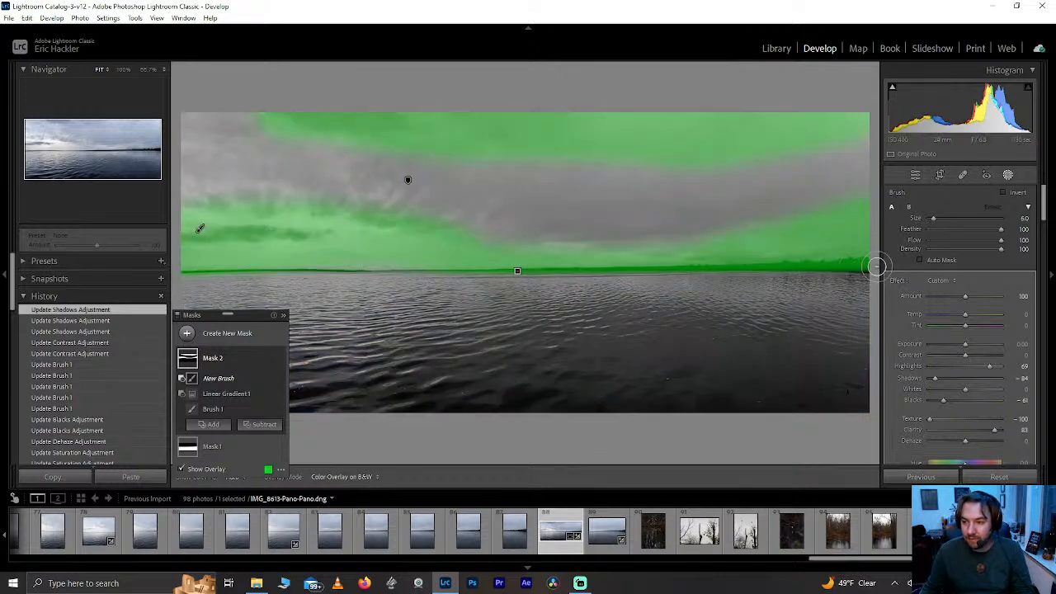
{"action": "mouse_move", "coordinate": [852, 264]}
{"action": "left_mouse_down"}
{"action": "mouse_move", "coordinate": [697, 271]}
{"action": "mouse_move", "coordinate": [742, 267]}
{"action": "left_mouse_up"}
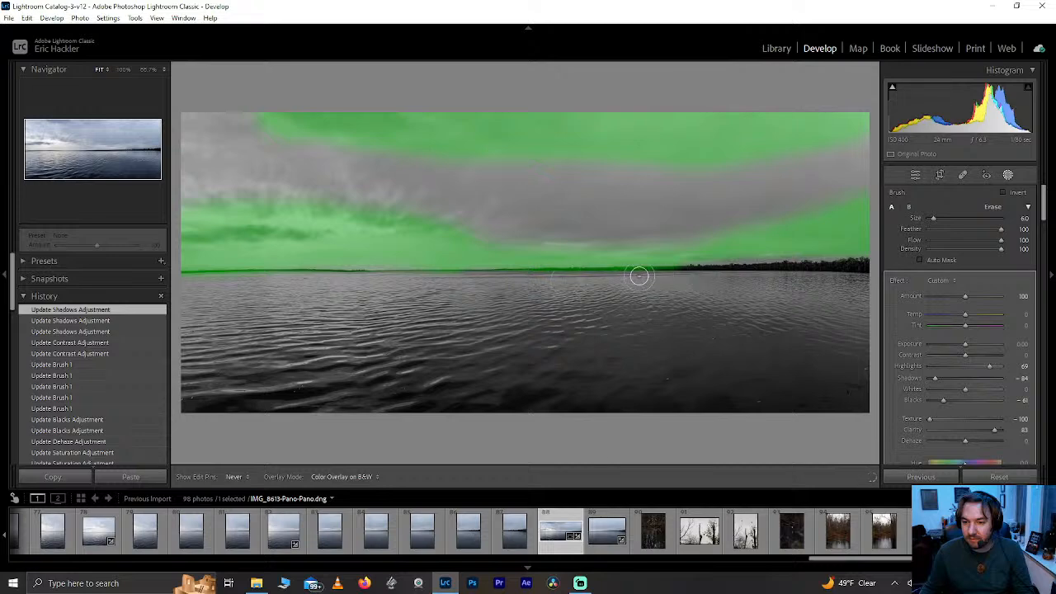
{"action": "left_click", "coordinate": [208, 470]}
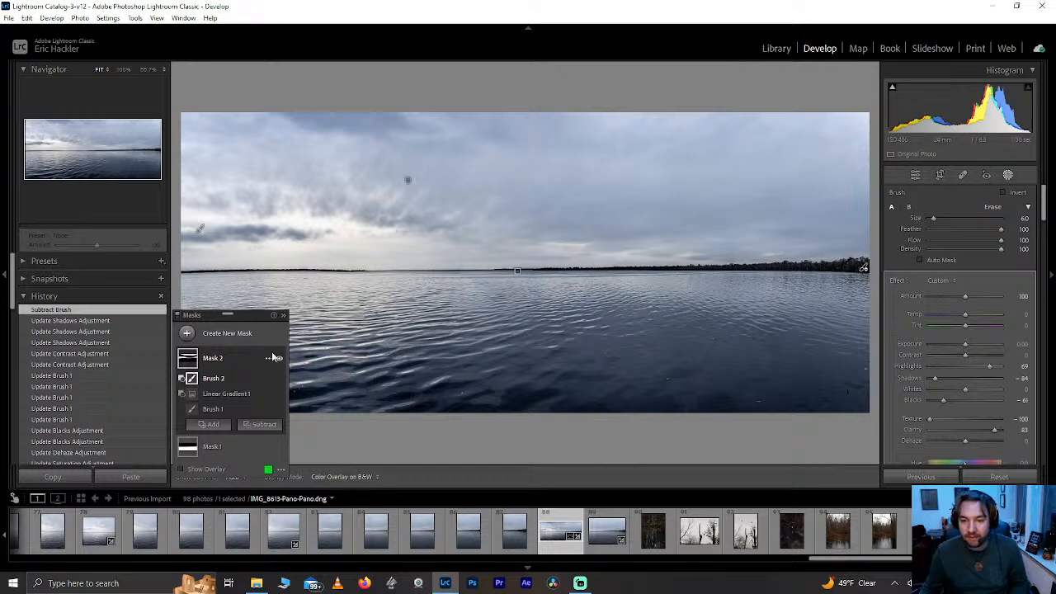
{"action": "left_click_drag", "start_coordinate": [250, 314], "coordinate": [518, 242]}
{"action": "left_click_drag", "start_coordinate": [649, 153], "coordinate": [842, 68]}
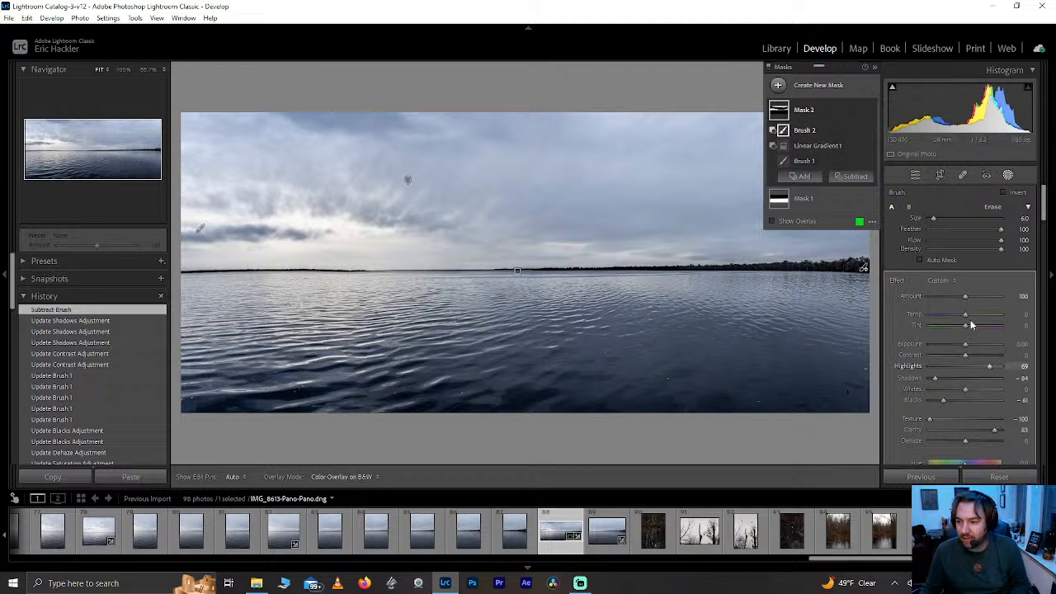
- Raise Mask 2's Amount to about 160 and reset its Texture to 0
{"action": "left_click_drag", "start_coordinate": [966, 297], "coordinate": [987, 294]}
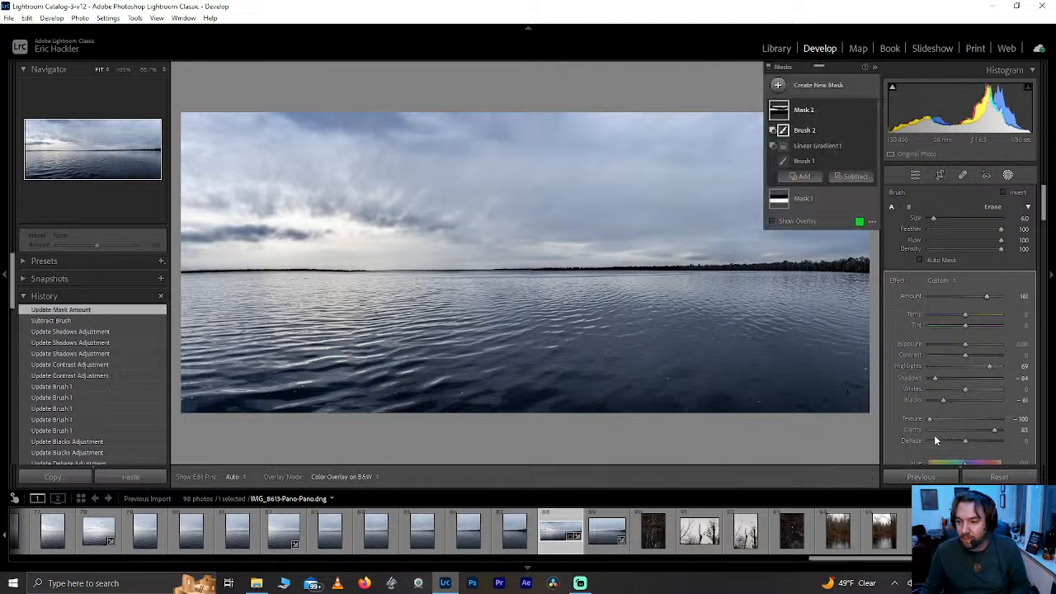
{"action": "scroll", "coordinate": [902, 443], "scroll_direction": "down", "scroll_amount": 3}
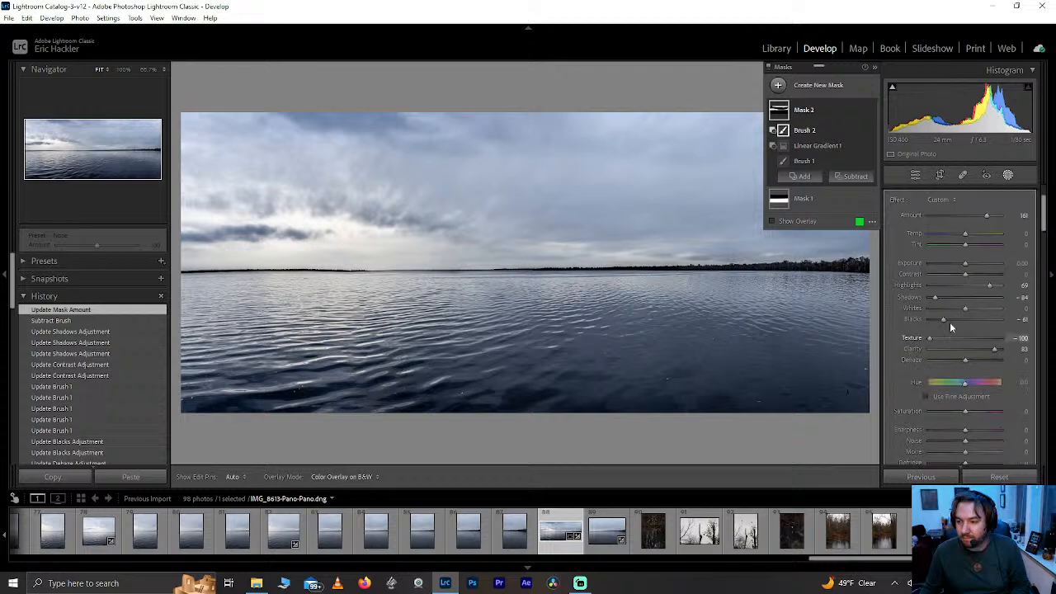
{"action": "double_click", "coordinate": [925, 339]}
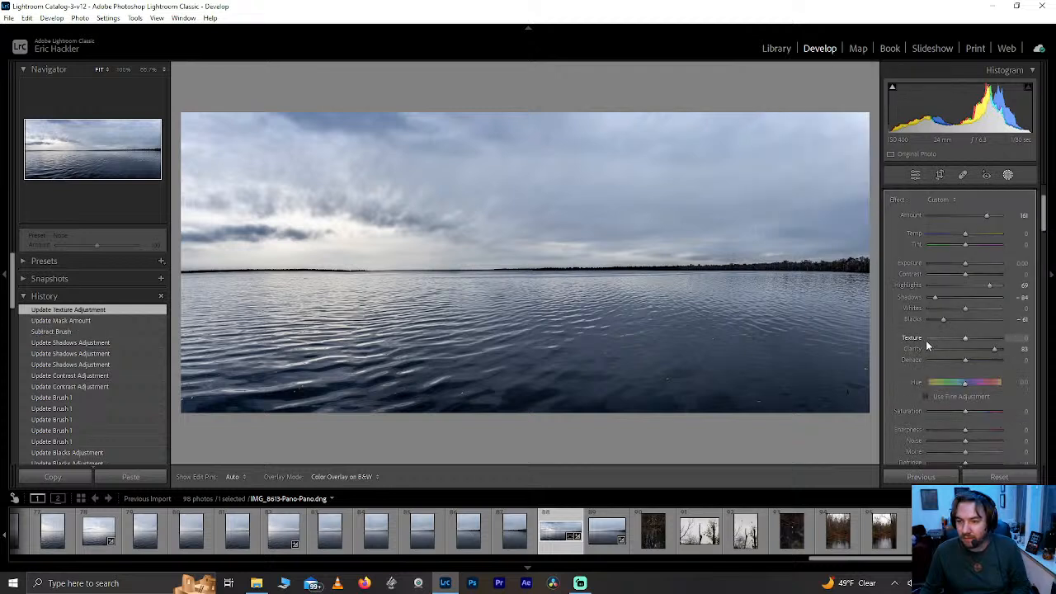
{"action": "left_click_drag", "start_coordinate": [925, 340], "coordinate": [896, 337]}
{"action": "double_click", "coordinate": [930, 340]}
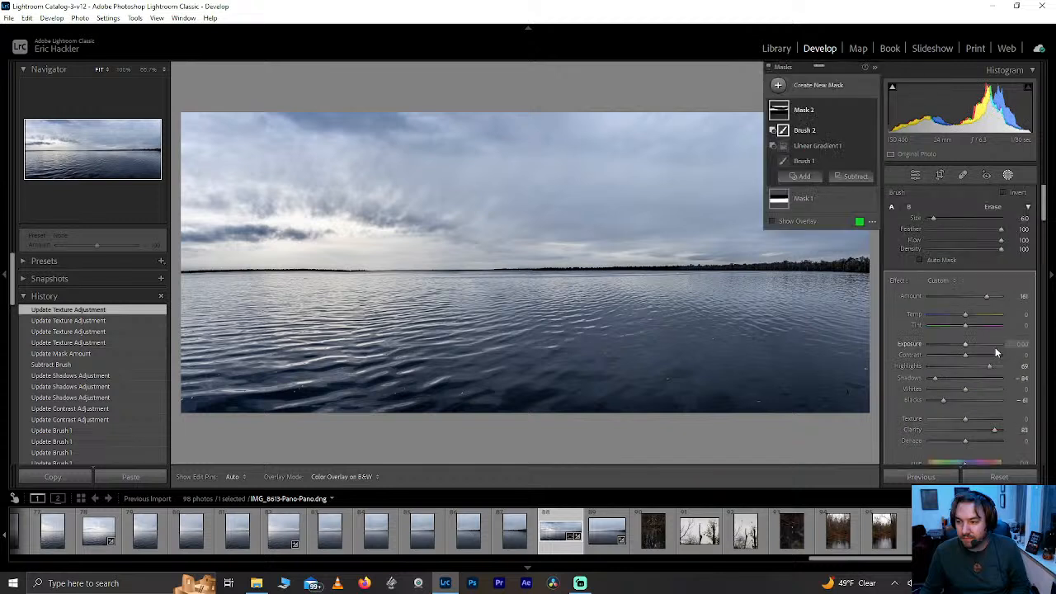
- Set Mask 2's Clarity to 100 and Dehaze to -9
{"action": "double_click", "coordinate": [993, 429]}
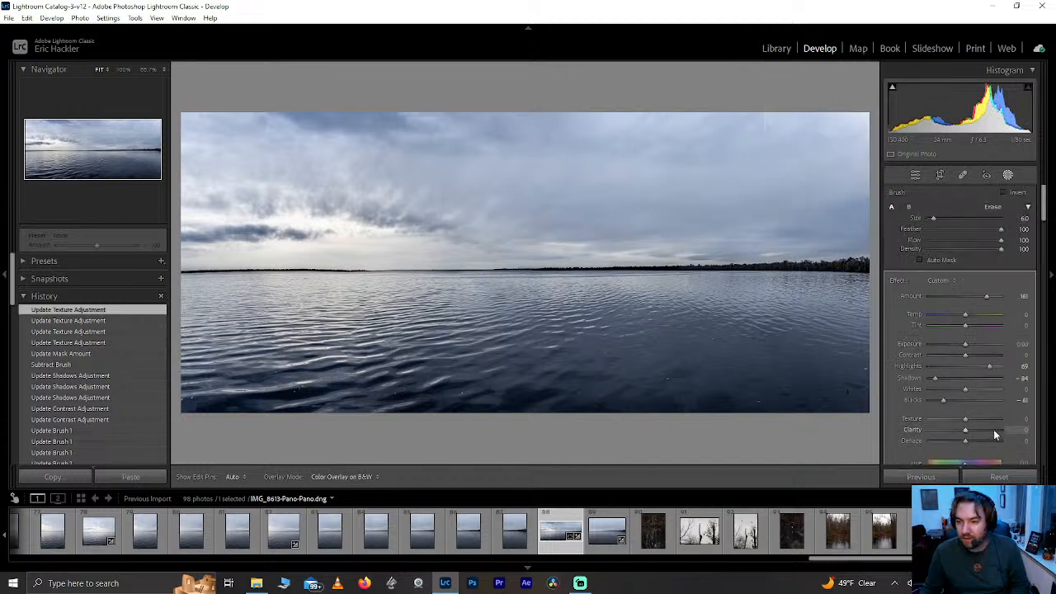
{"action": "left_click", "coordinate": [993, 429]}
{"action": "left_click_drag", "start_coordinate": [1042, 428], "coordinate": [1042, 428]}
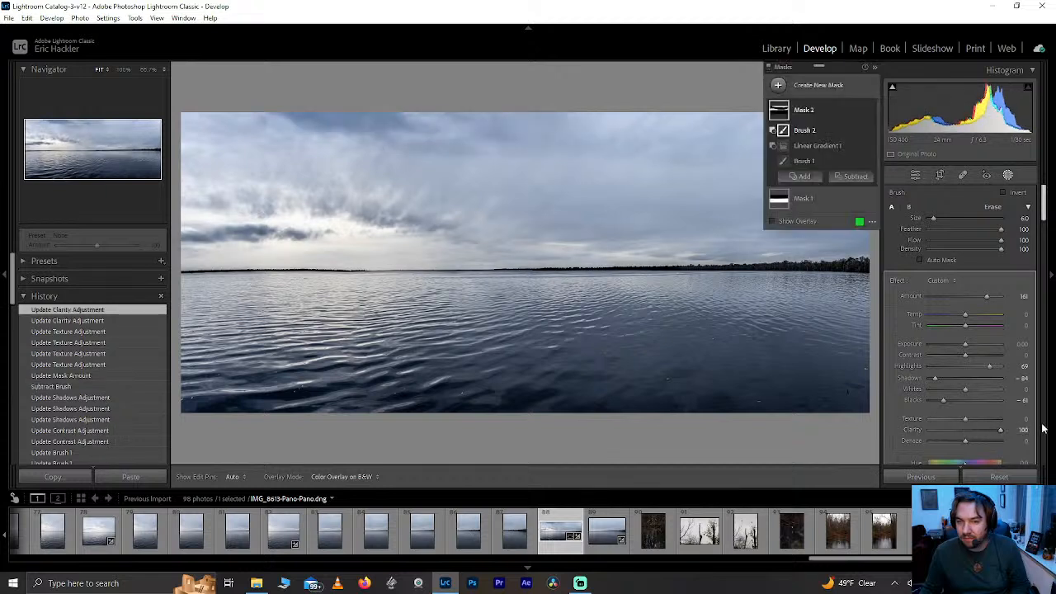
{"action": "mouse_move", "coordinate": [965, 441]}
{"action": "left_mouse_down"}
{"action": "mouse_move", "coordinate": [975, 442]}
{"action": "mouse_move", "coordinate": [960, 442]}
{"action": "left_mouse_up"}
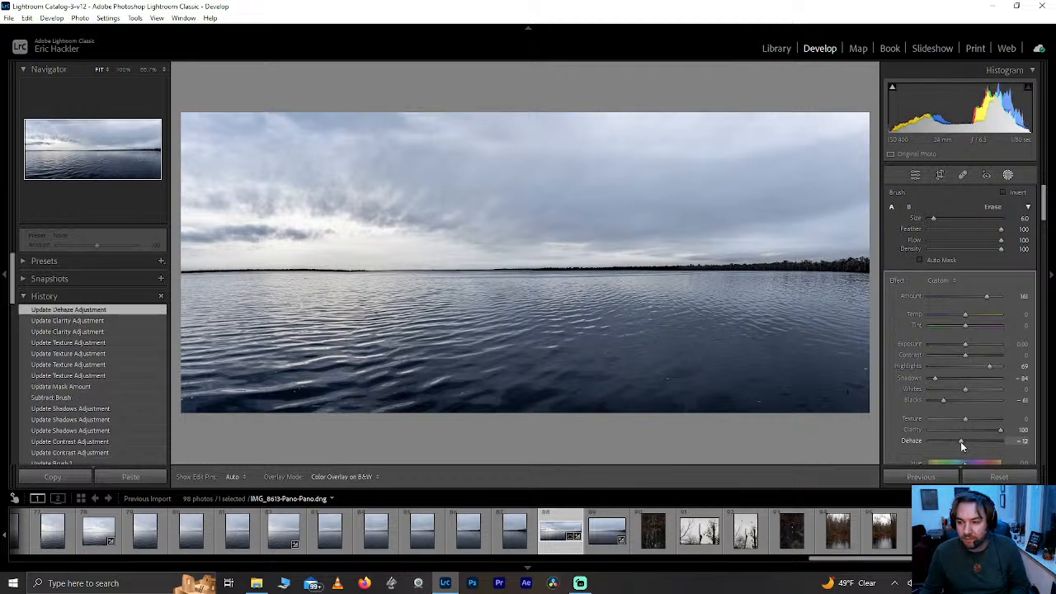
{"action": "left_click_drag", "start_coordinate": [960, 441], "coordinate": [962, 443]}
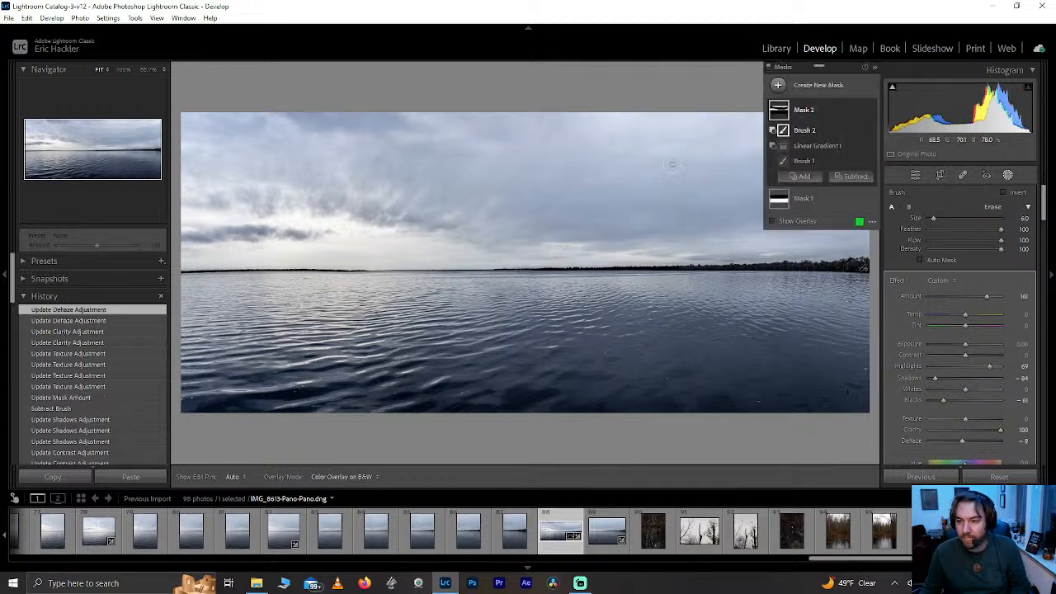
- Reset Mask 2's Blacks and Shadows to 0 and set Dehaze to -4
{"action": "mouse_move", "coordinate": [945, 402]}
{"action": "left_mouse_down"}
{"action": "mouse_move", "coordinate": [934, 401]}
{"action": "mouse_move", "coordinate": [954, 401]}
{"action": "left_mouse_up"}
{"action": "double_click", "coordinate": [952, 400]}
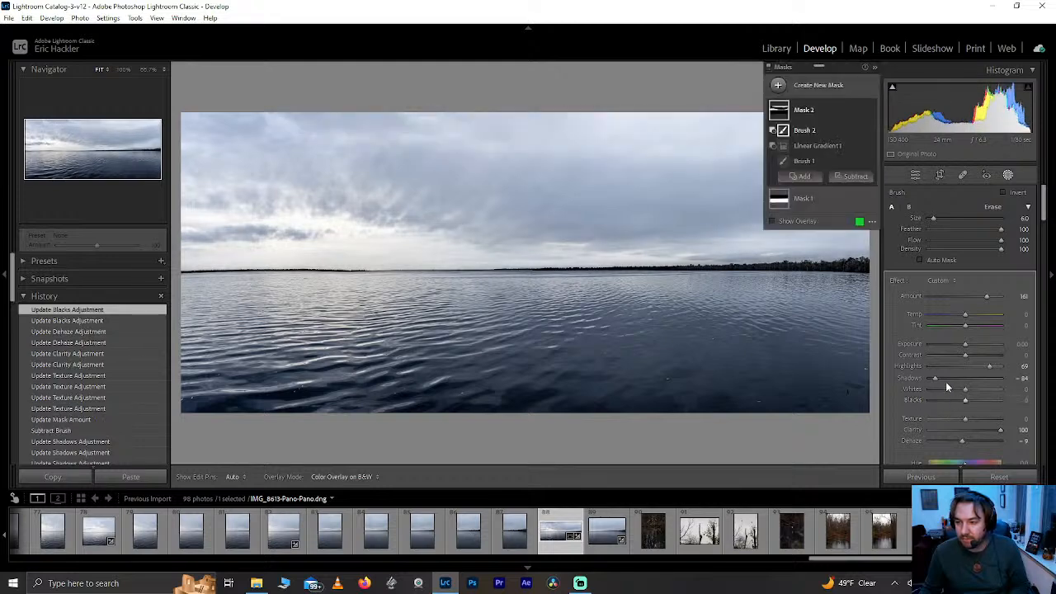
{"action": "double_click", "coordinate": [934, 379]}
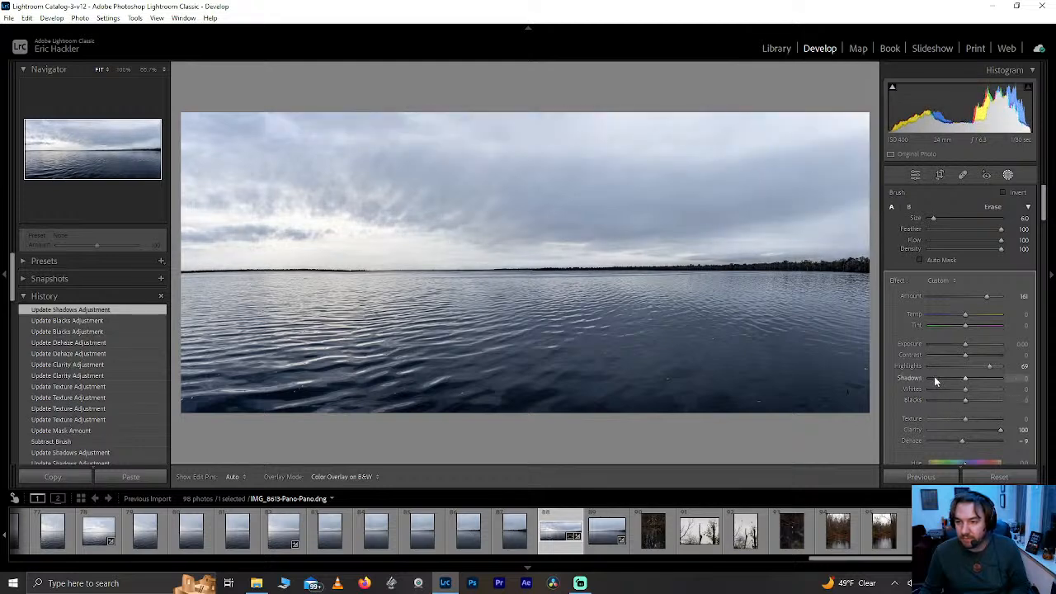
{"action": "left_click", "coordinate": [959, 443]}
{"action": "double_click", "coordinate": [960, 443]}
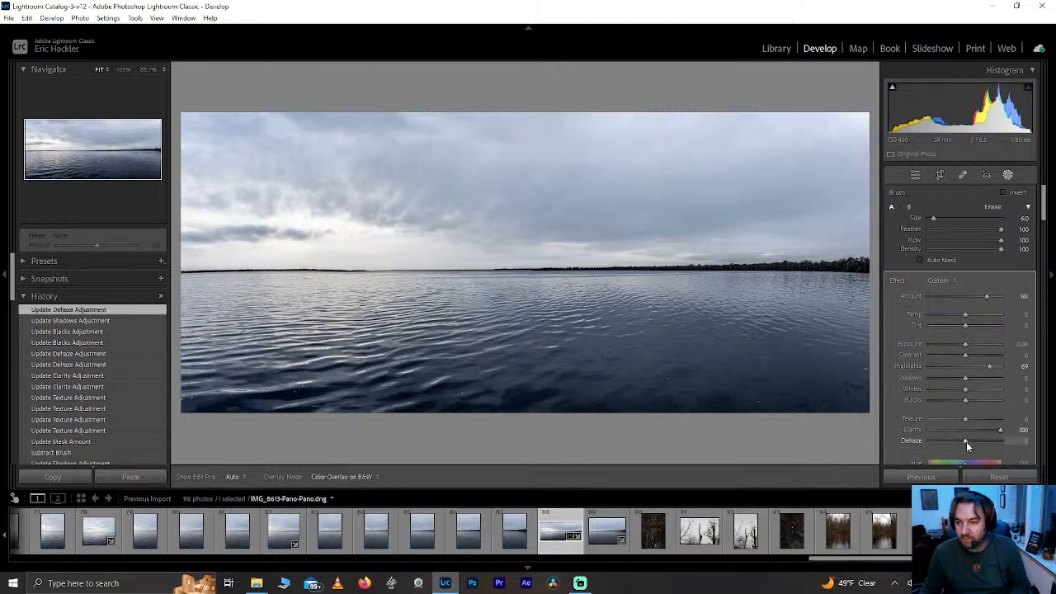
{"action": "left_click_drag", "start_coordinate": [965, 441], "coordinate": [964, 443]}
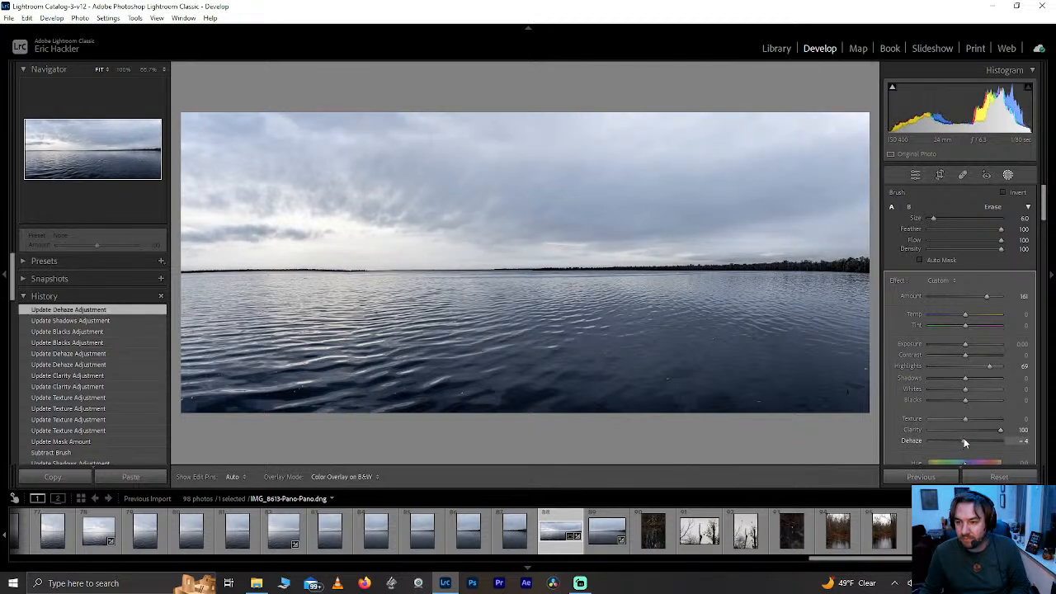
- Set Mask 2's Shadows to -100 and compare the photo with Mask 2 hidden and shown
{"action": "left_click_drag", "start_coordinate": [964, 378], "coordinate": [920, 378]}
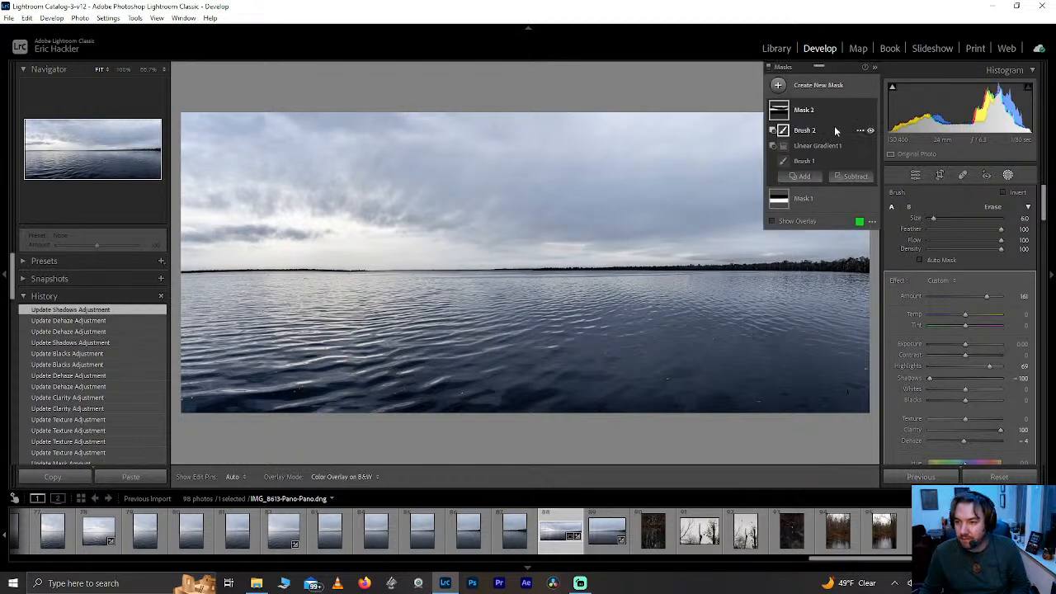
{"action": "left_click", "coordinate": [870, 110]}
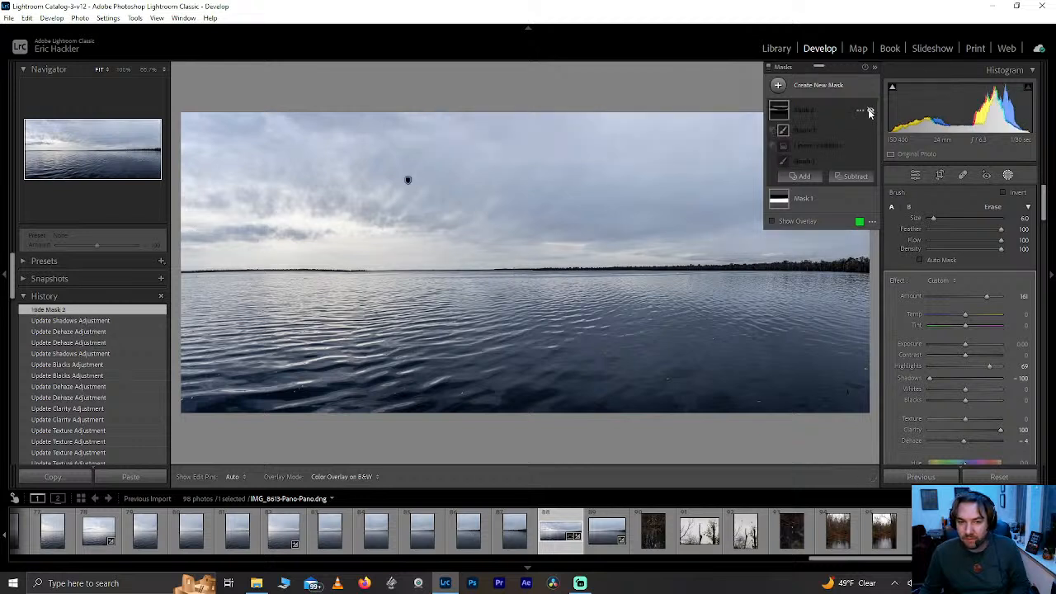
{"action": "left_click", "coordinate": [870, 110]}
{"action": "left_click", "coordinate": [870, 109]}
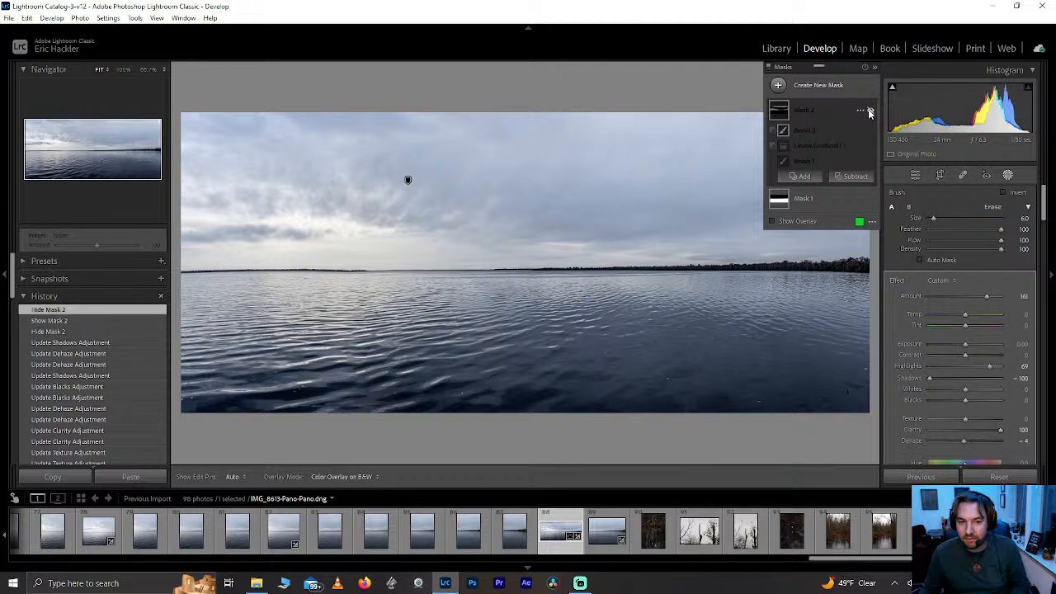
{"action": "left_click", "coordinate": [870, 110]}
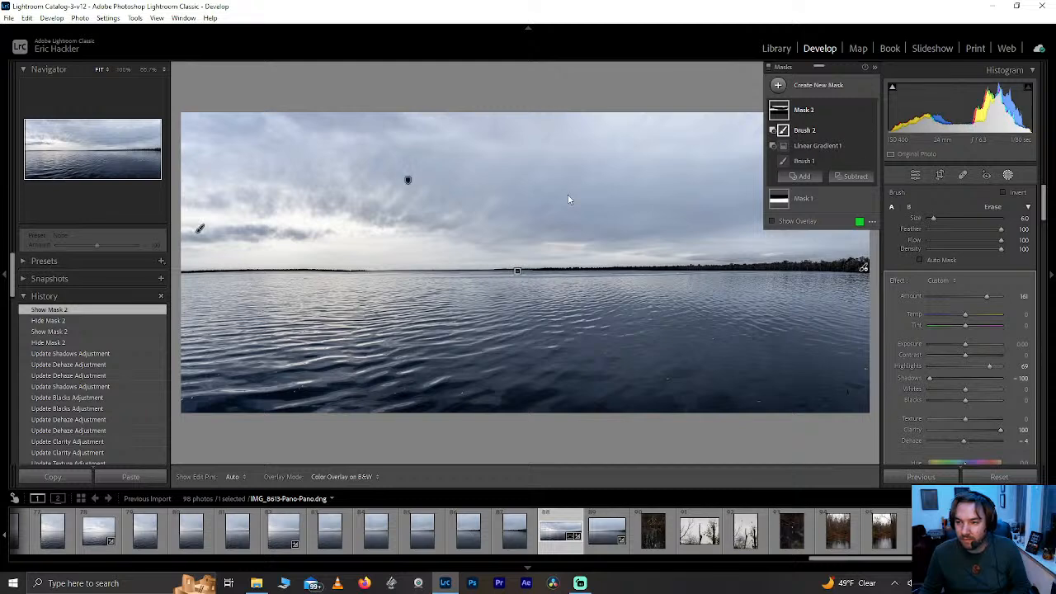
- Subtract part of the central grey cloud band from Mask 2 with Brush 2 at size 19.0 and Flow 60, guided by the mask overlay
{"action": "left_click", "coordinate": [793, 222]}
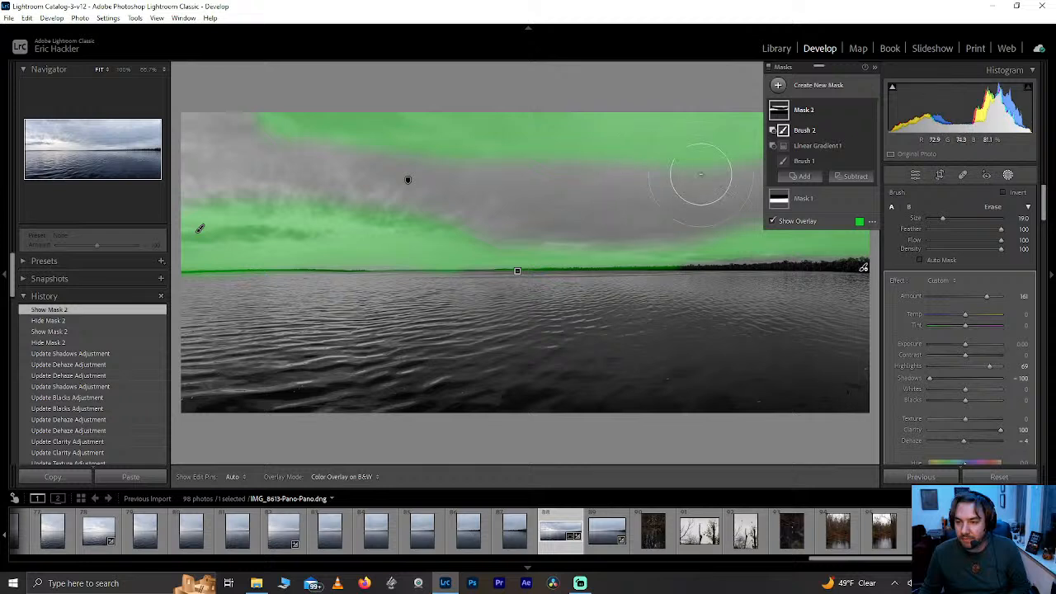
{"action": "left_click_drag", "start_coordinate": [983, 240], "coordinate": [971, 240]}
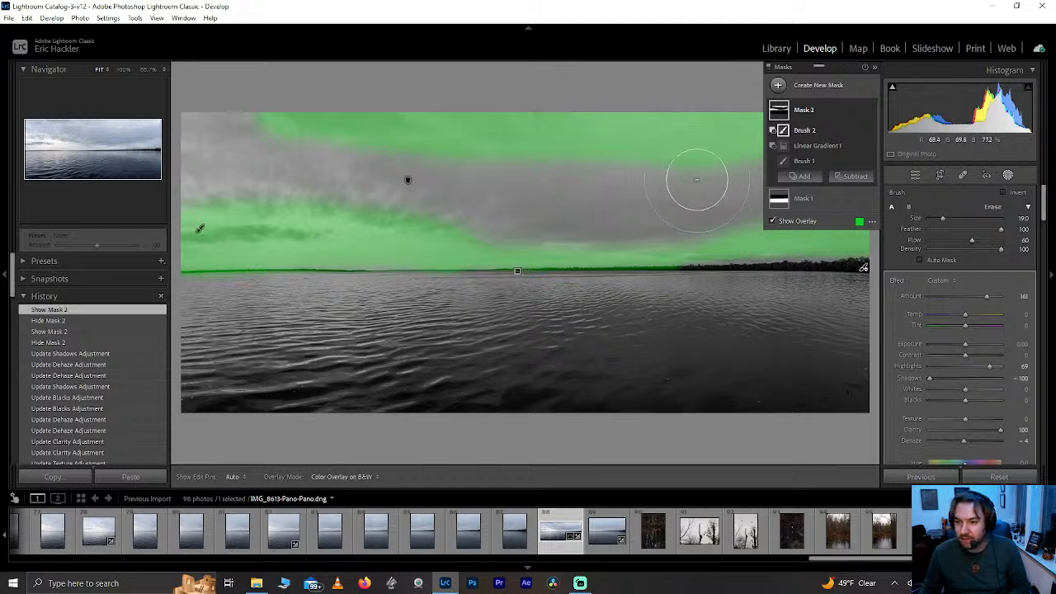
{"action": "key", "text": "h"}
{"action": "left_click_drag", "start_coordinate": [540, 180], "coordinate": [495, 172]}
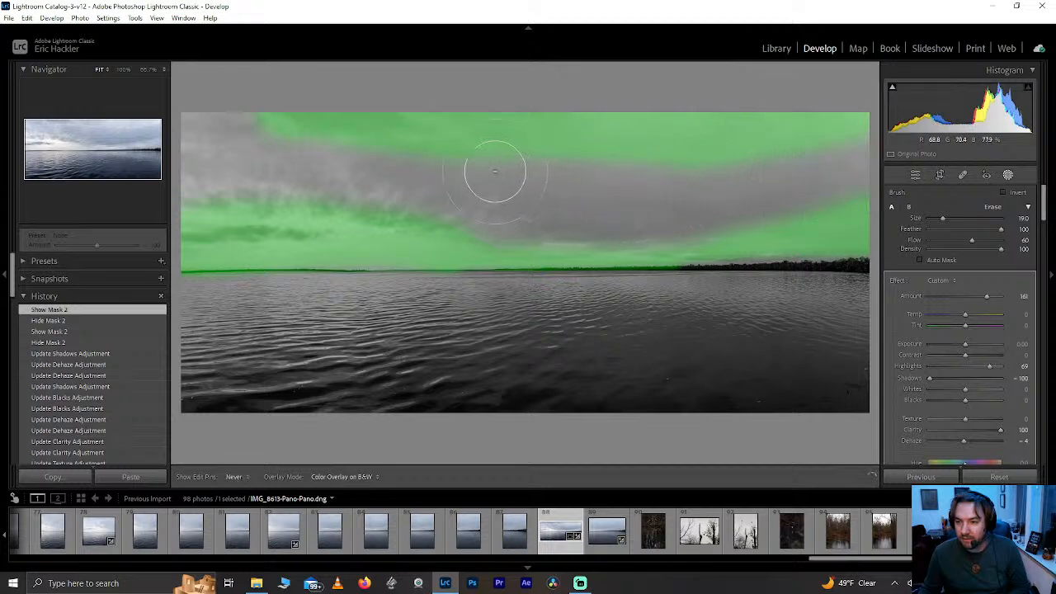
{"action": "key", "text": "h"}
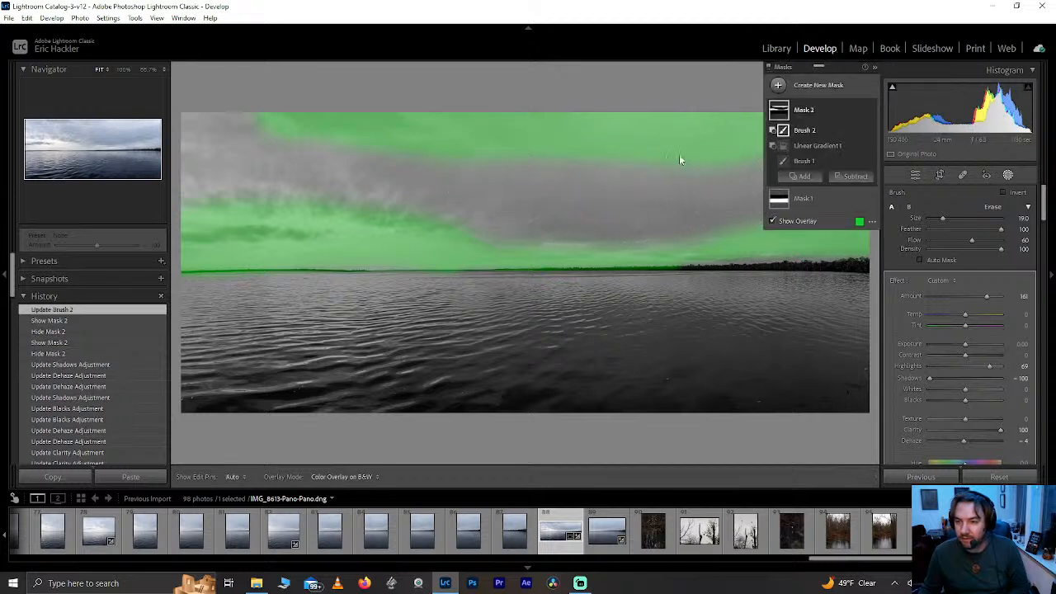
{"action": "mouse_move", "coordinate": [834, 71]}
{"action": "left_mouse_down"}
{"action": "mouse_move", "coordinate": [506, 130]}
{"action": "mouse_move", "coordinate": [236, 90]}
{"action": "mouse_move", "coordinate": [238, 71]}
{"action": "left_mouse_up"}
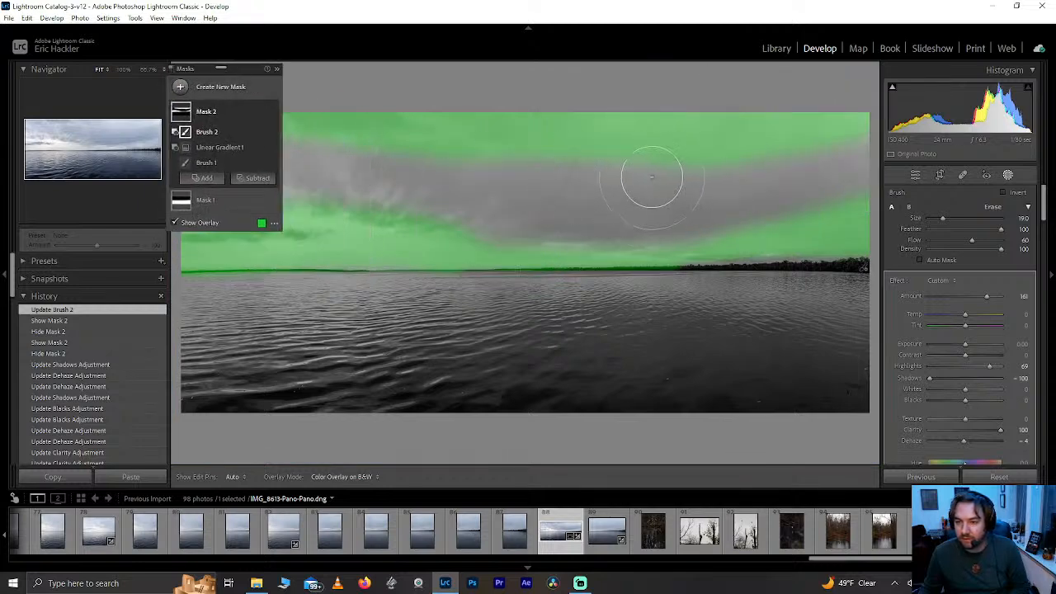
- Subtract more of the grey cloud band toward the photo's right edge from Mask 2 with Brush 2 at Flow 100
{"action": "key", "text": "h"}
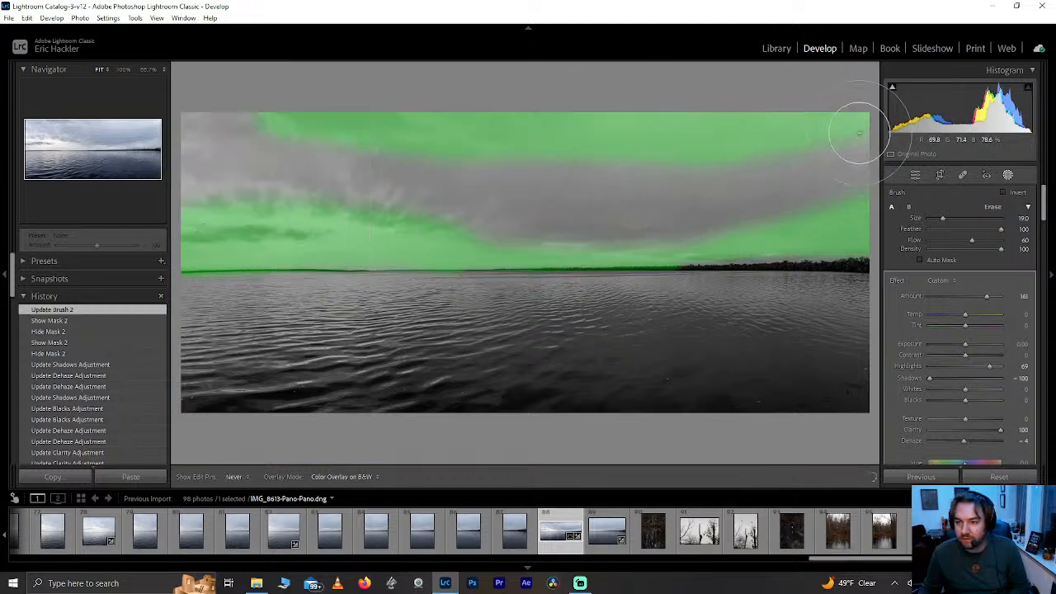
{"action": "key", "text": "h"}
{"action": "left_click", "coordinate": [863, 162]}
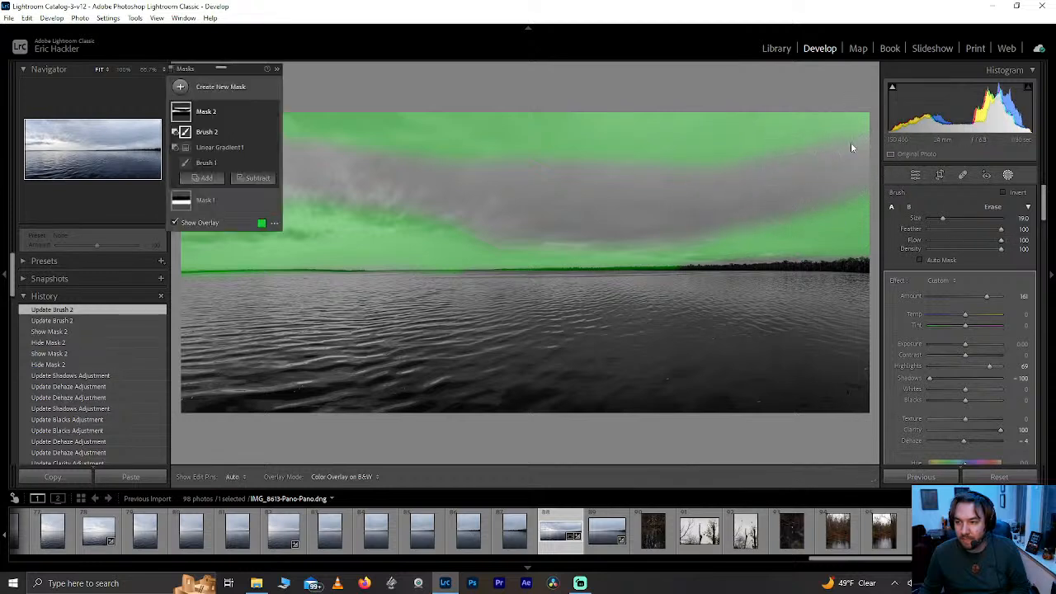
{"action": "key", "text": "h"}
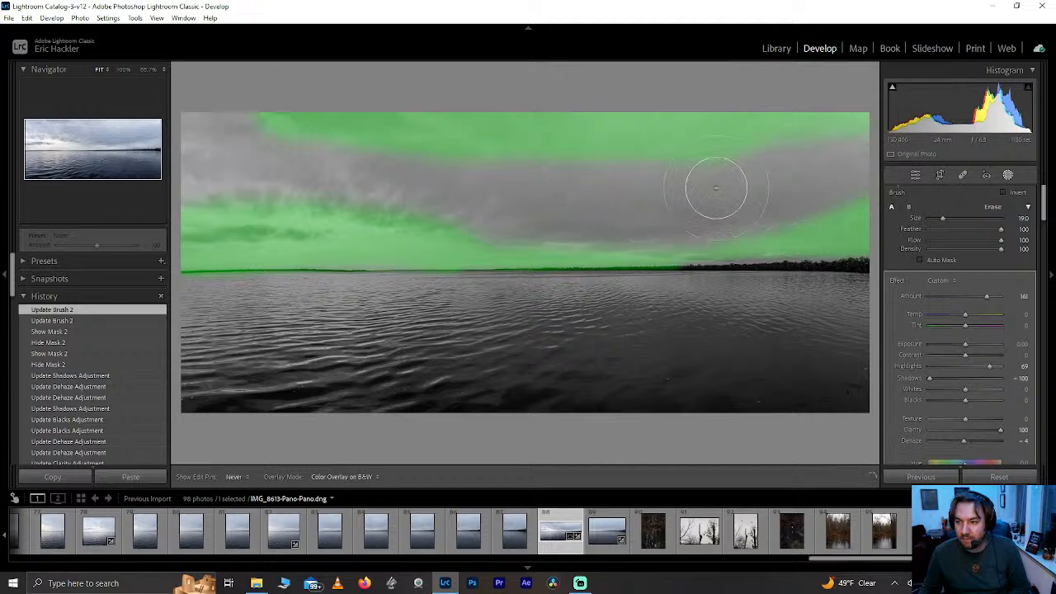
{"action": "key", "text": "h"}
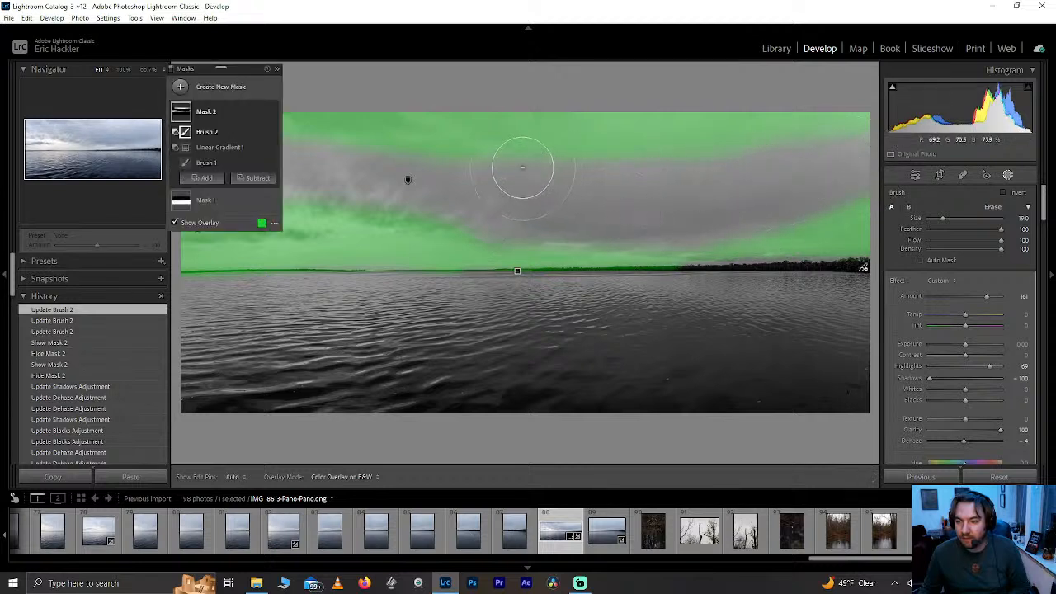
{"action": "key", "text": "h"}
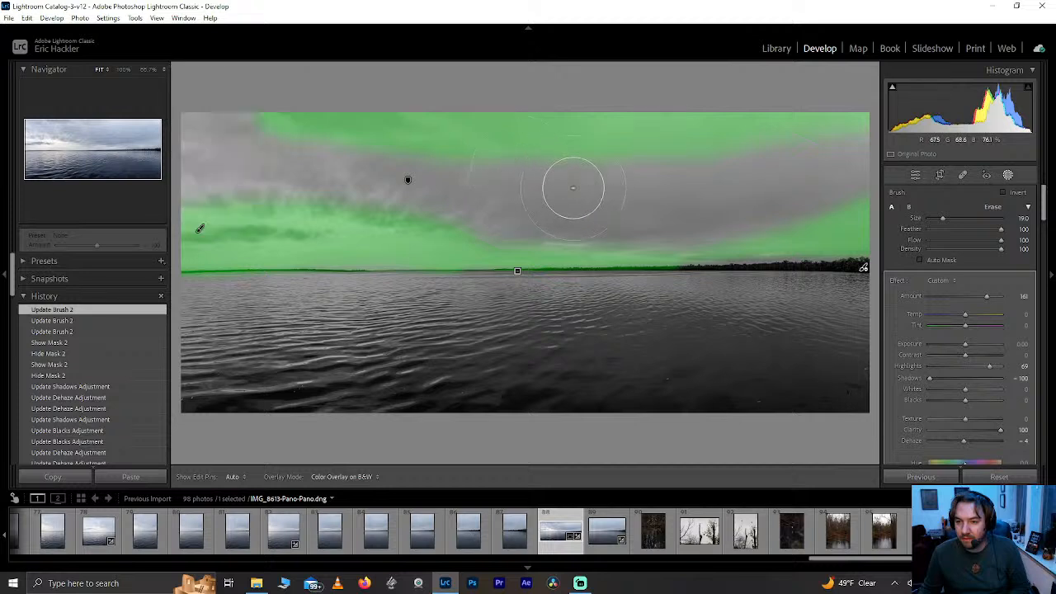
{"action": "key", "text": "h"}
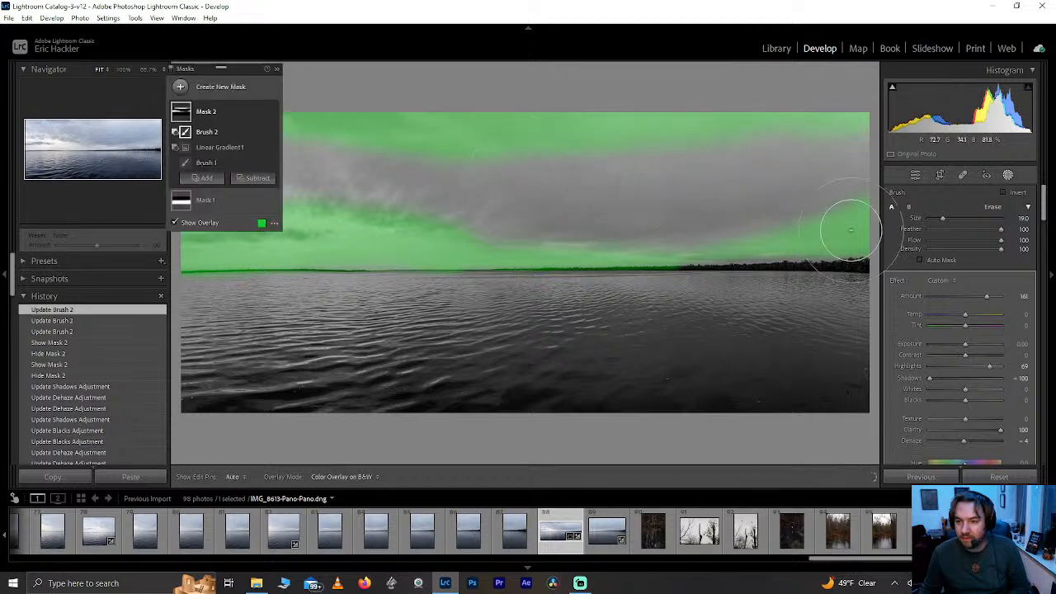
{"action": "key", "text": "ctrl+z"}
{"action": "key", "text": "ctrl+shift+z"}
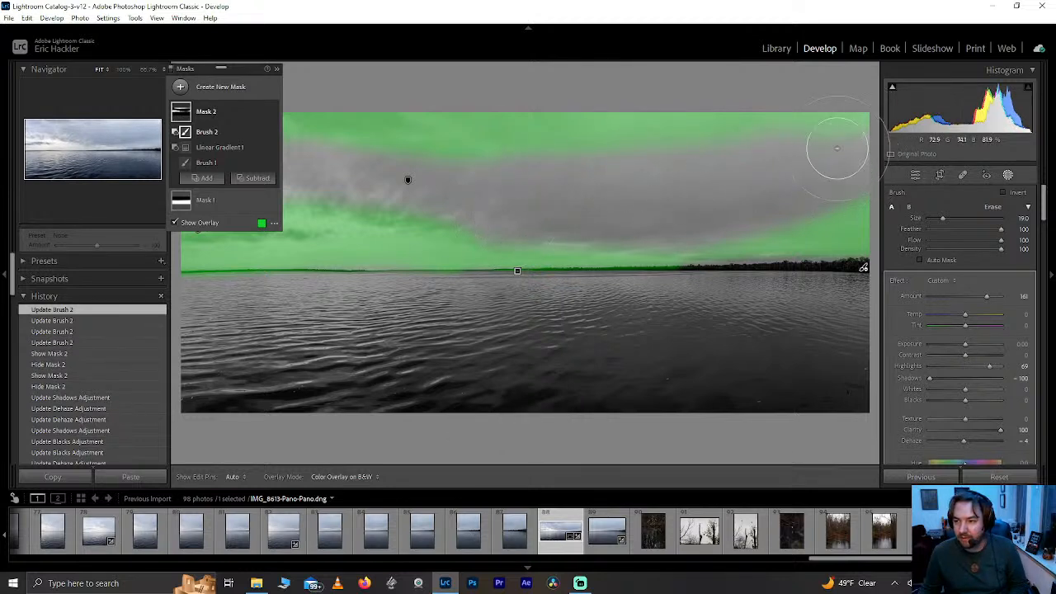
{"action": "left_click_drag", "start_coordinate": [857, 167], "coordinate": [787, 176]}
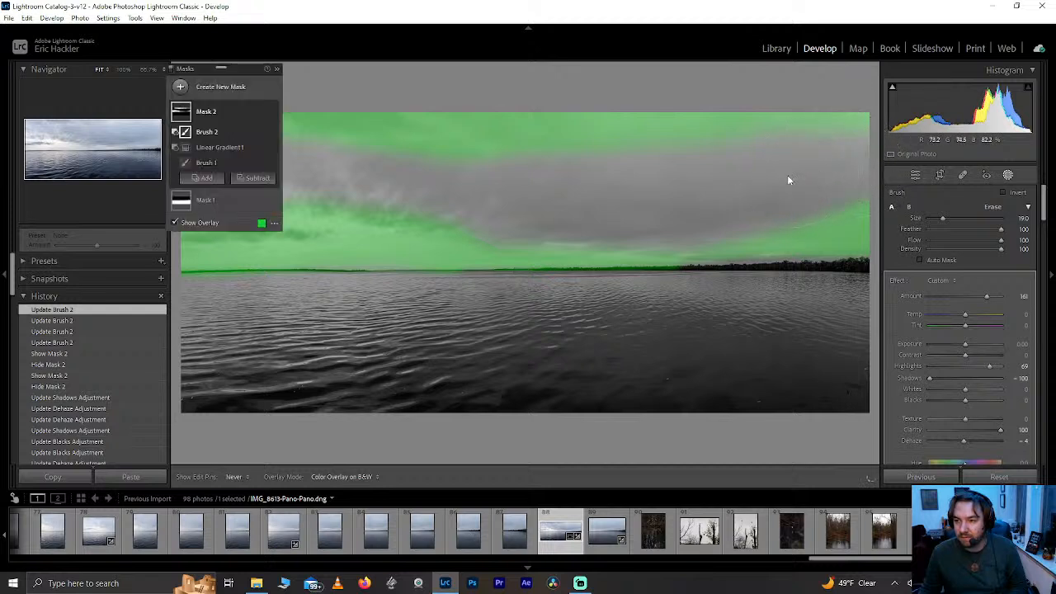
- Paint the bright sky above the right-hand treeline into Mask 2 with Brush 1 at size 19.0
{"action": "left_click", "coordinate": [205, 163]}
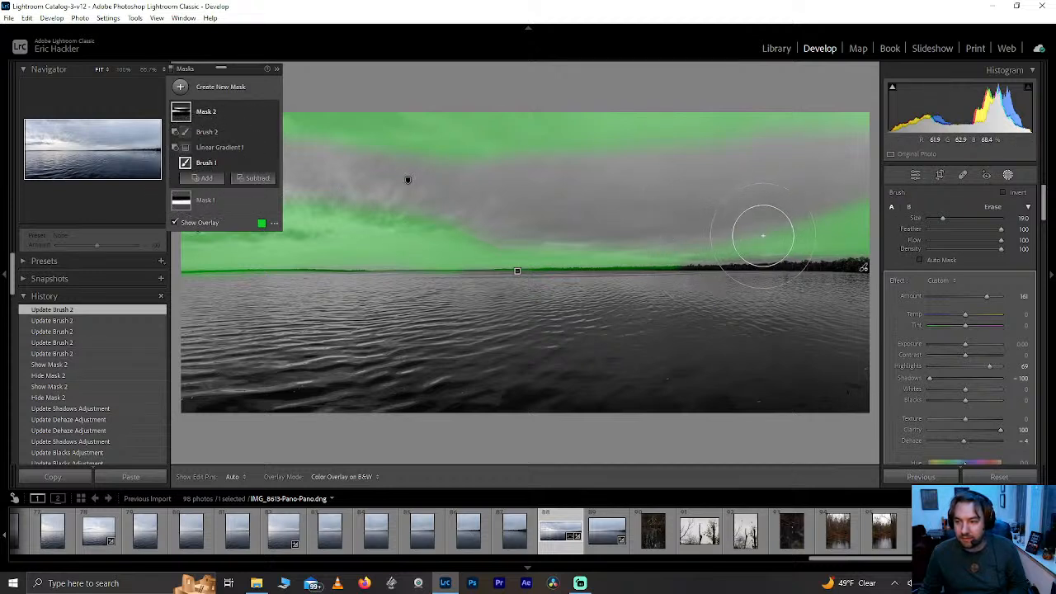
{"action": "key", "text": "h"}
{"action": "left_click_drag", "start_coordinate": [804, 252], "coordinate": [866, 217]}
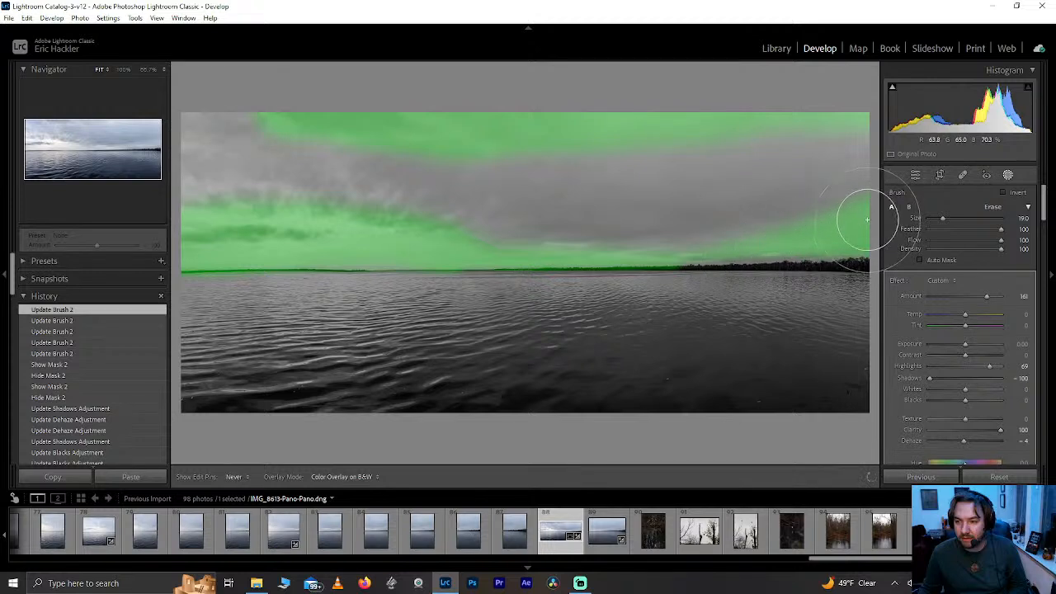
{"action": "key", "text": "h"}
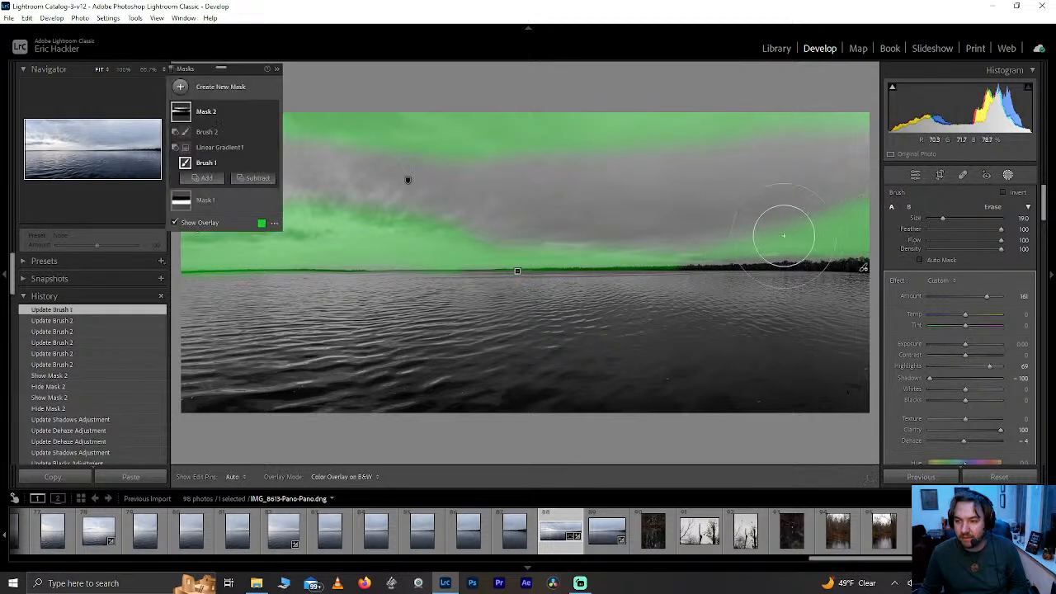
- Extend Brush 1 at size 16.0 over the lower edge of the cloud band, just right of the sky's centre
{"action": "scroll", "coordinate": [731, 223], "scroll_direction": "down", "scroll_amount": 1}
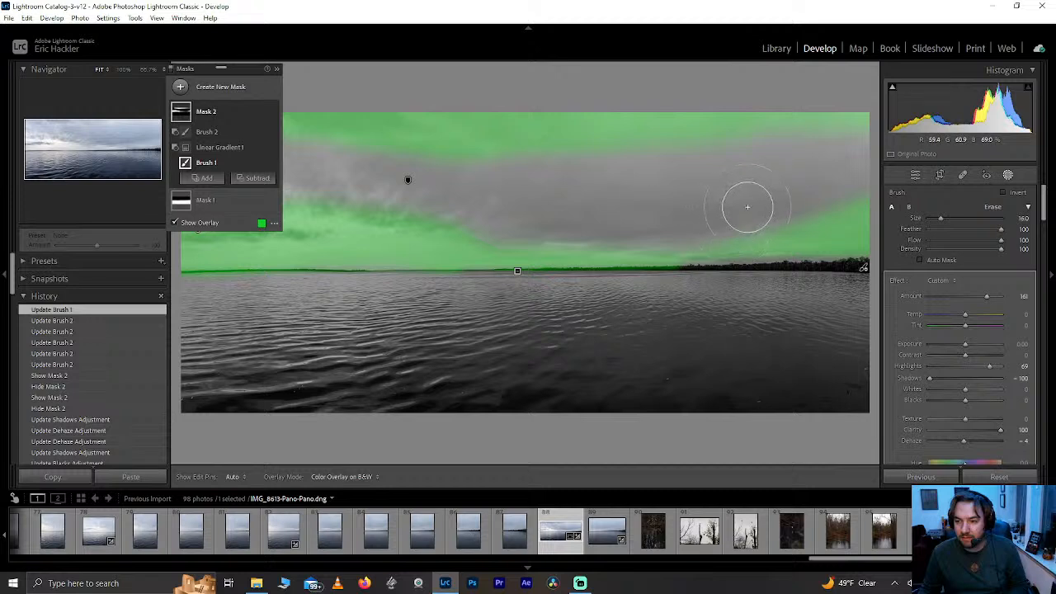
{"action": "key", "text": "h"}
{"action": "key", "text": "h"}
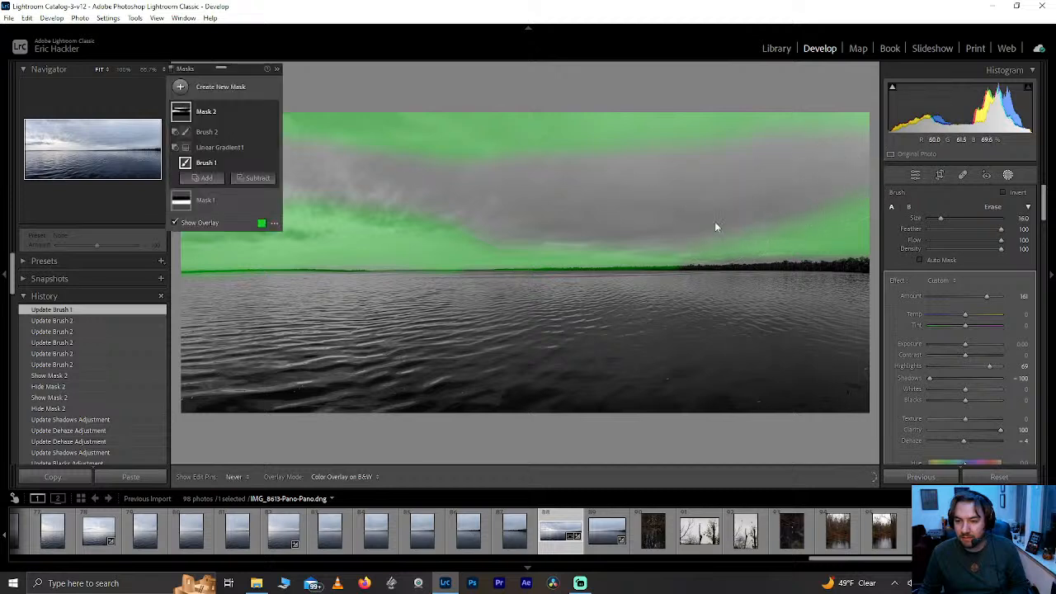
{"action": "left_click", "coordinate": [714, 221]}
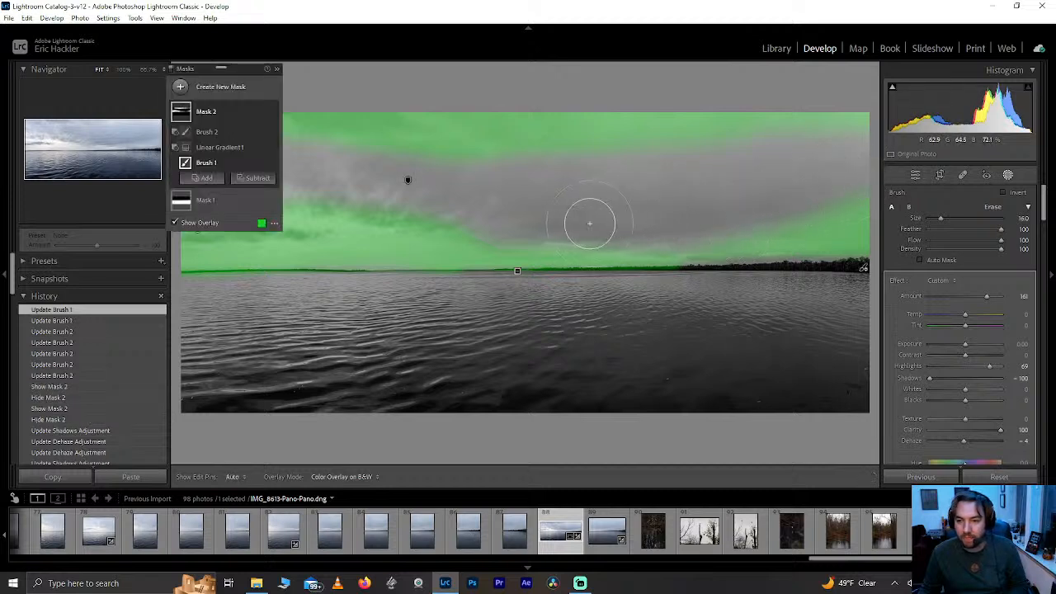
{"action": "left_click", "coordinate": [589, 221]}
{"action": "key", "text": "h"}
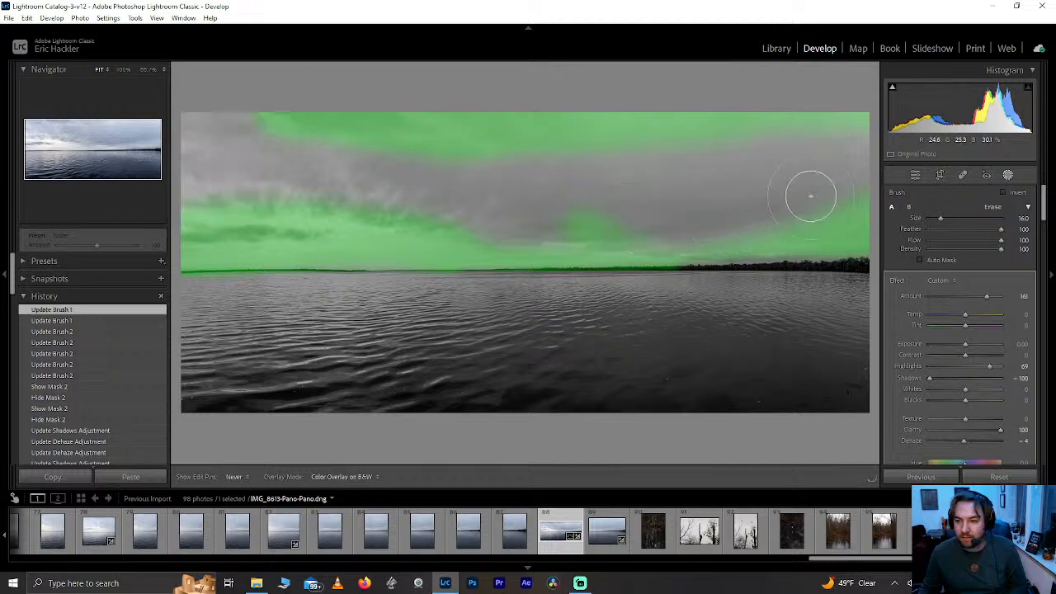
{"action": "key", "text": "h"}
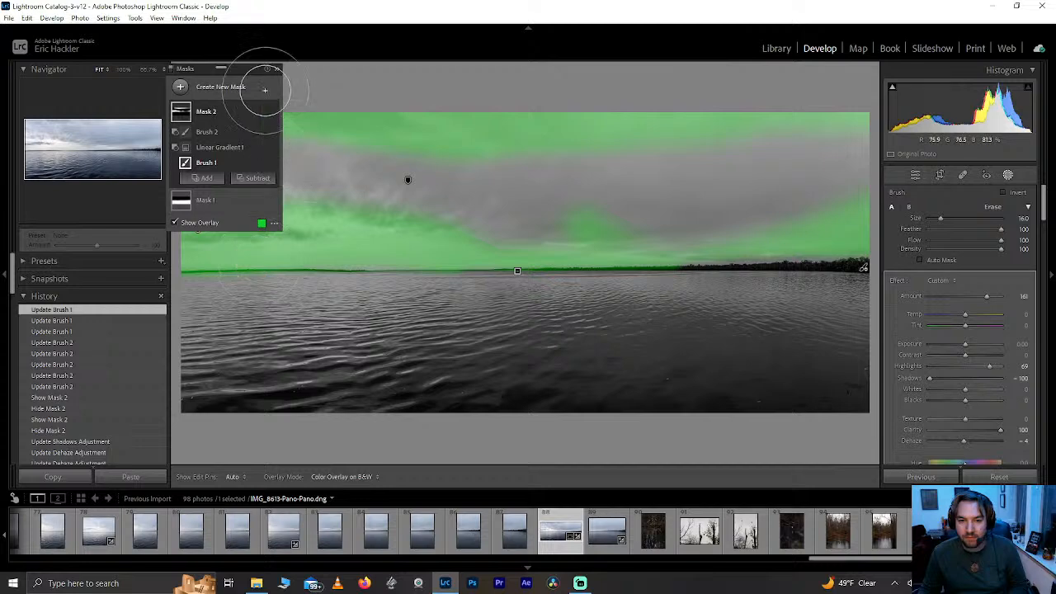
- Turn off the mask overlay, return the mask list to its original place and close the masking tool
{"action": "left_click", "coordinate": [198, 223]}
{"action": "left_click_drag", "start_coordinate": [239, 72], "coordinate": [541, 78]}
{"action": "left_click_drag", "start_coordinate": [608, 84], "coordinate": [843, 78]}
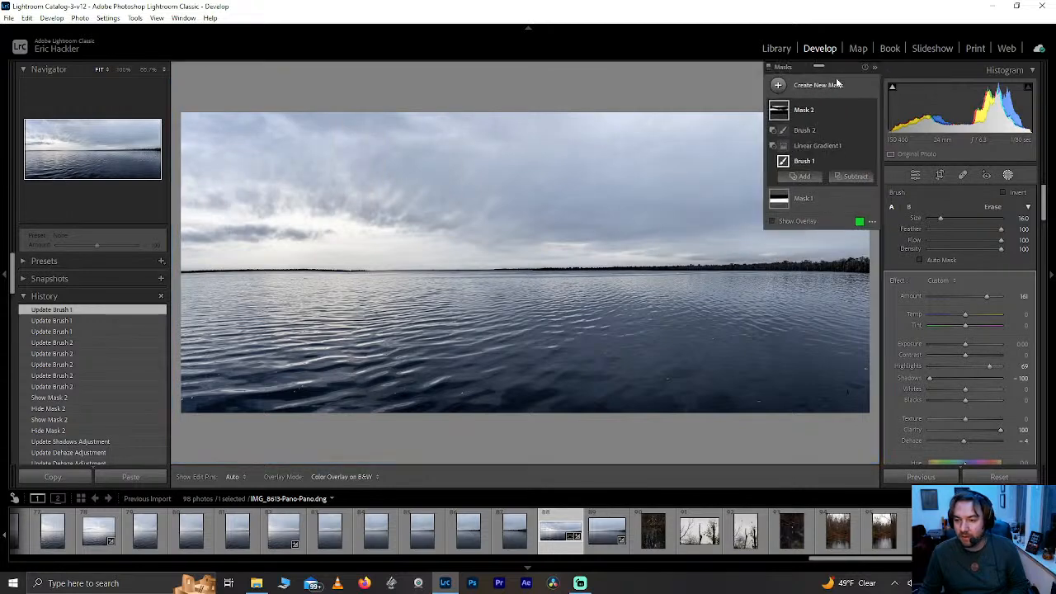
{"action": "left_click", "coordinate": [1008, 176]}
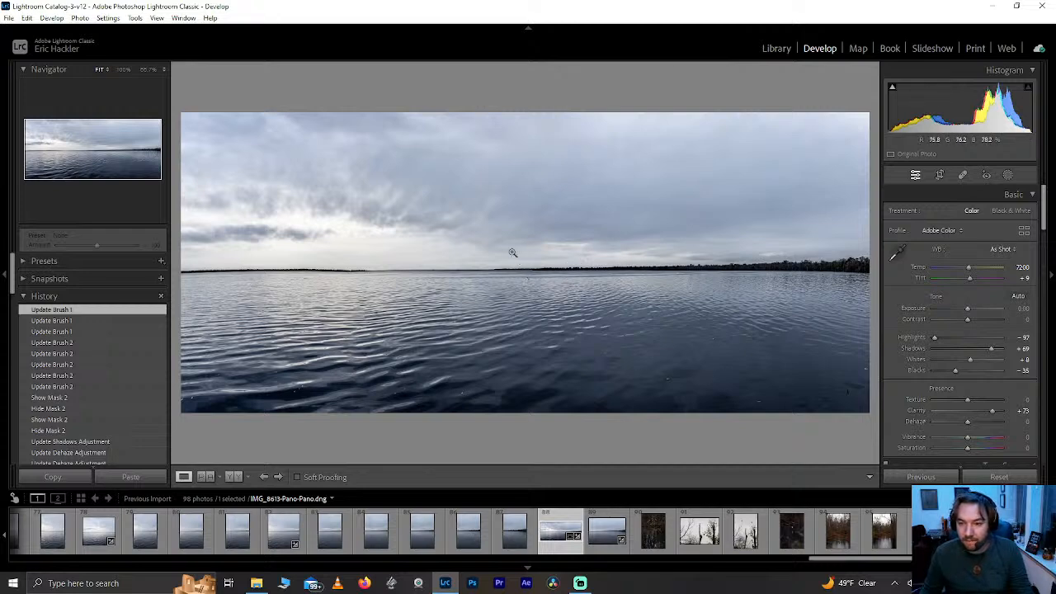
- Inspect the clouds up close, return to the full view and rate the panorama three stars
{"action": "left_click", "coordinate": [463, 200]}
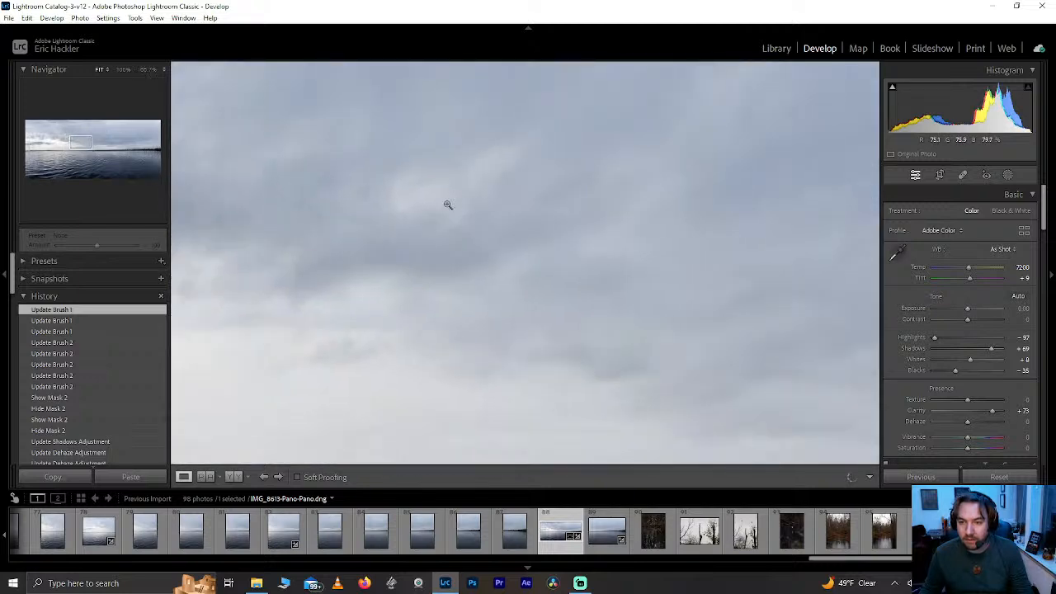
{"action": "left_click", "coordinate": [448, 205]}
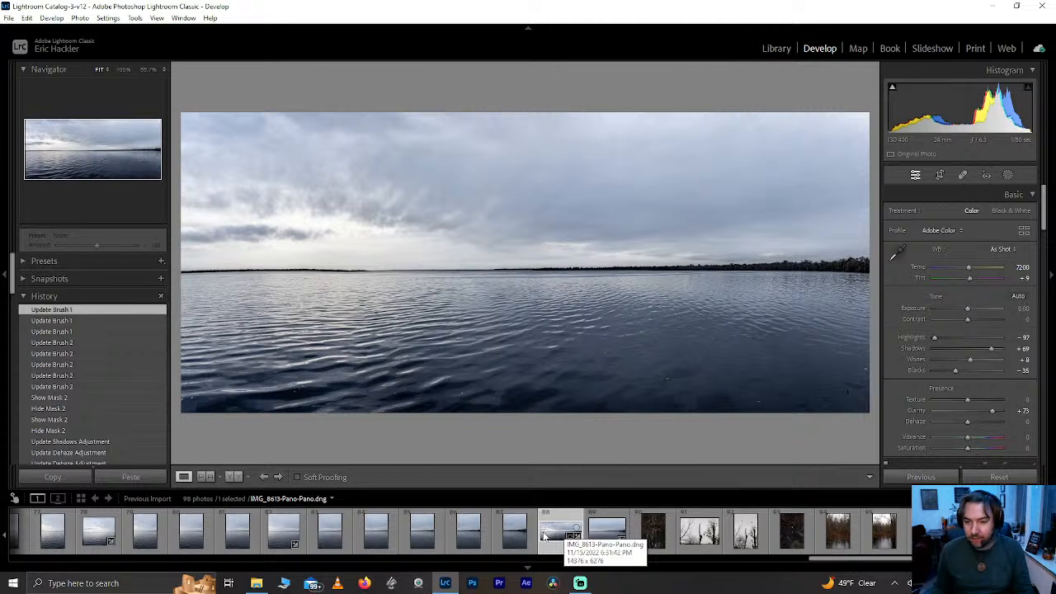
{"action": "key", "text": "3"}
- Review the portrait source frames starting at IMG_8606.CR2 and view the merged IMG_8606-Pano.dng
{"action": "left_click", "coordinate": [144, 530]}
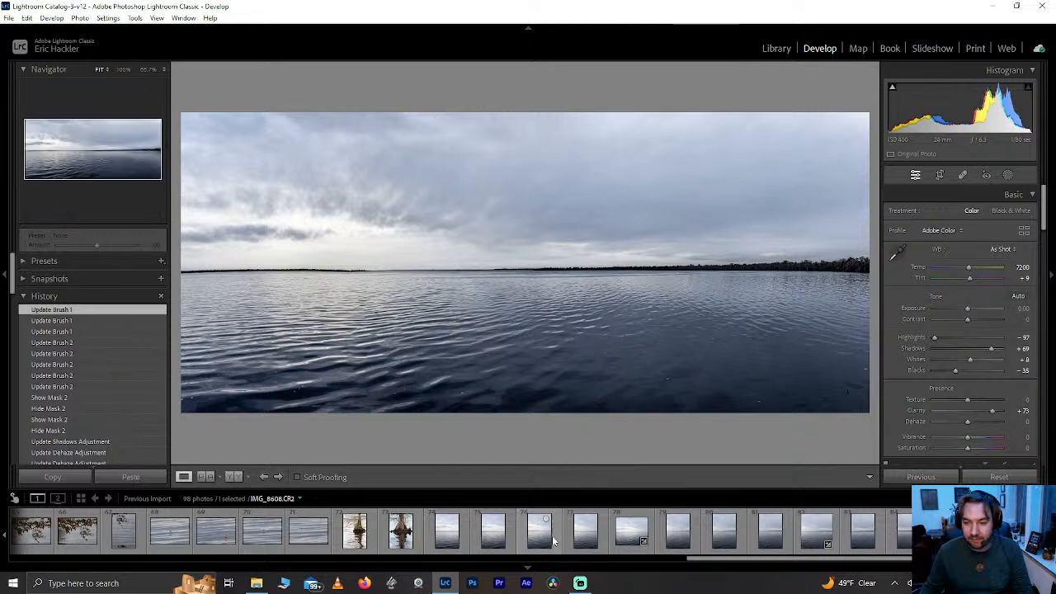
{"action": "left_click", "coordinate": [439, 531]}
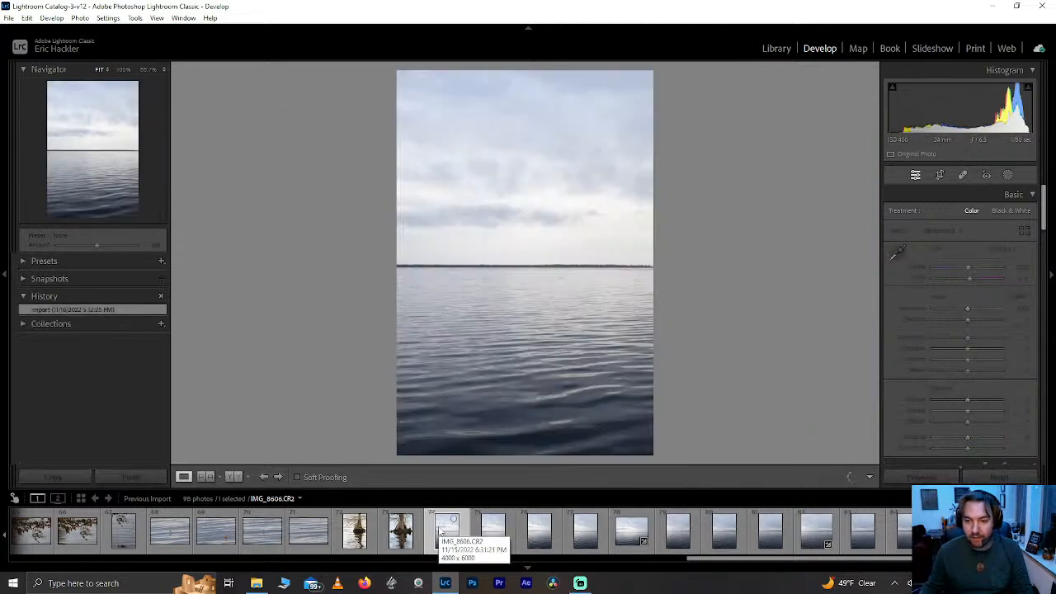
{"action": "key", "text": "Right"}
{"action": "key", "text": "Right"}
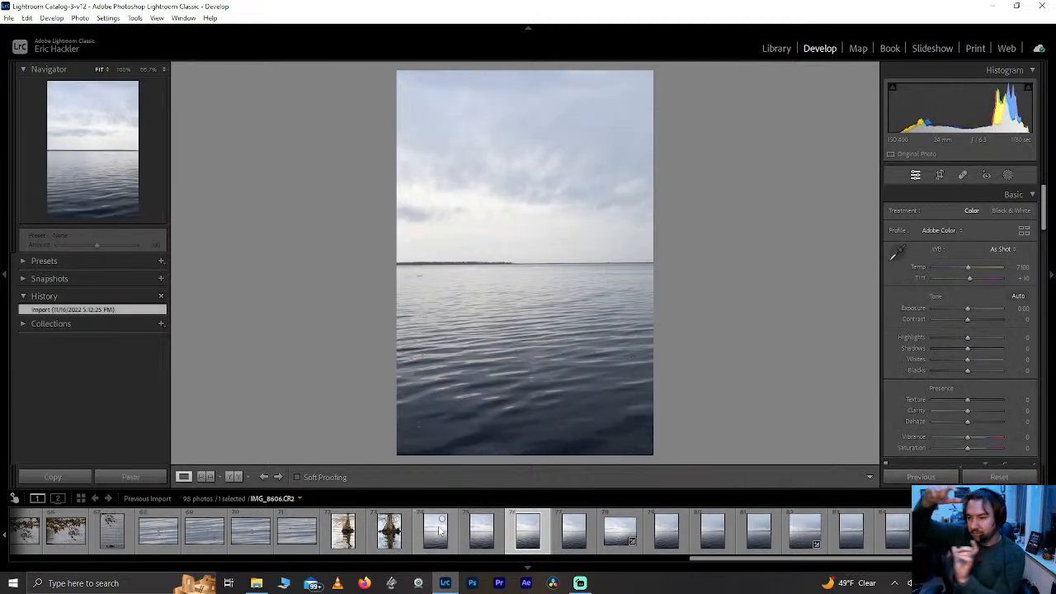
{"action": "key", "text": "Right"}
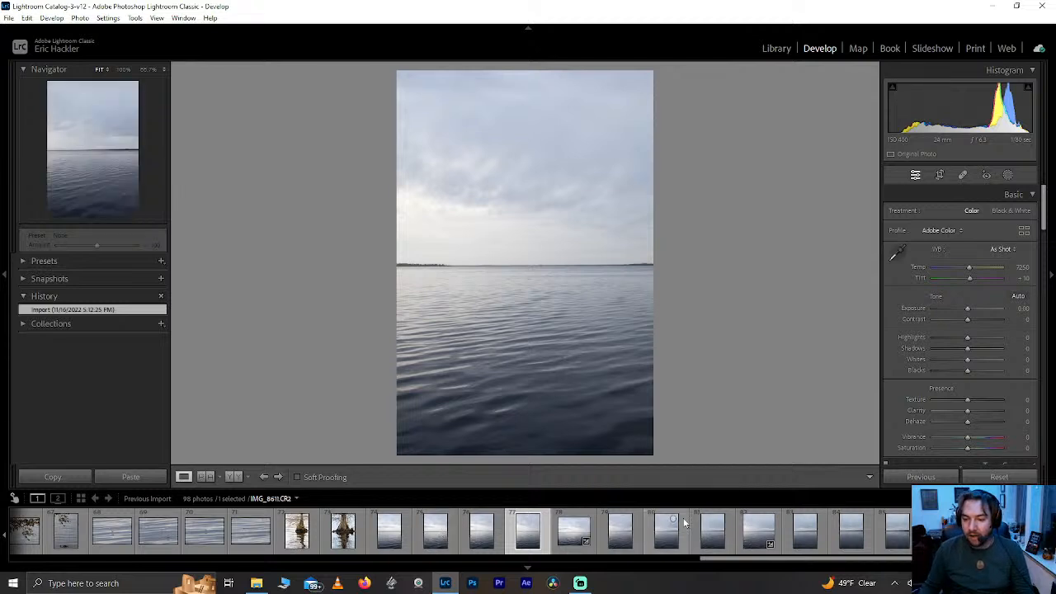
{"action": "scroll", "coordinate": [686, 524], "scroll_direction": "down", "scroll_amount": 3}
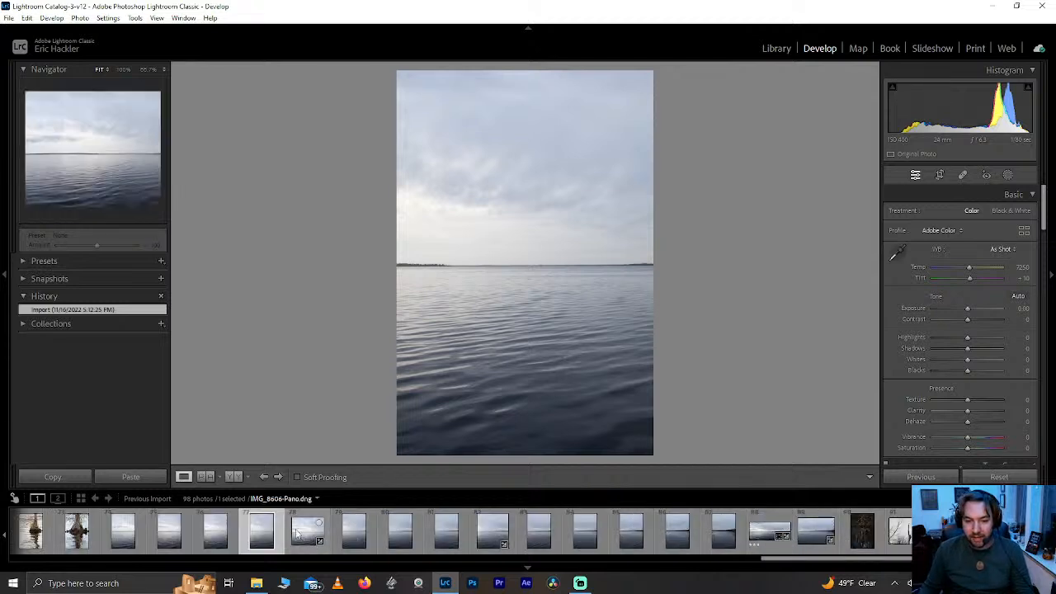
{"action": "left_click", "coordinate": [298, 534]}
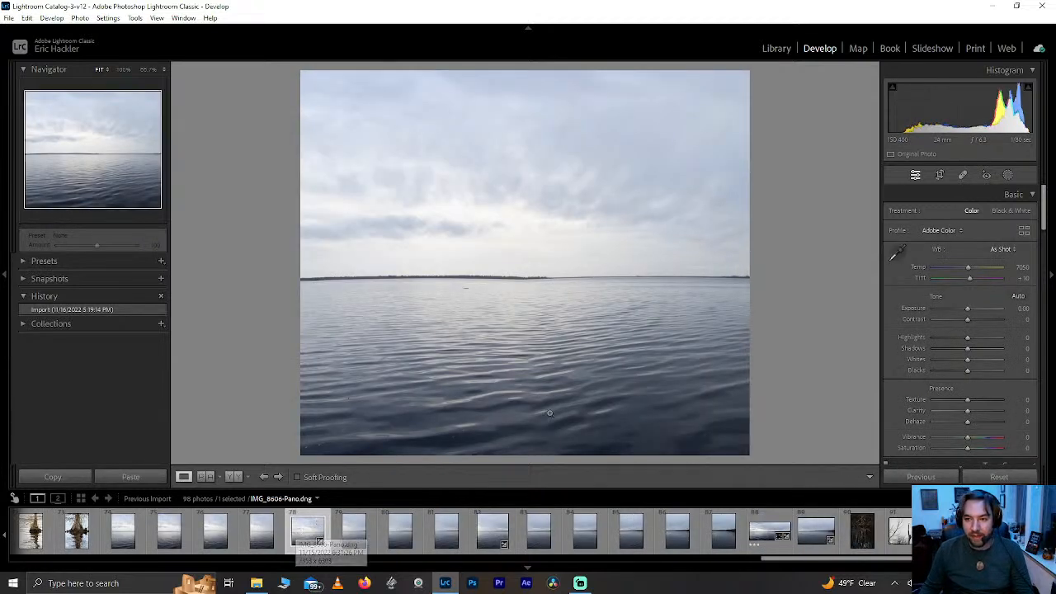
- View the merged IMG_8610-Pano.dng and return to the edited lake panorama IMG_8613-Pano-Pano.dng
{"action": "left_click", "coordinate": [491, 528]}
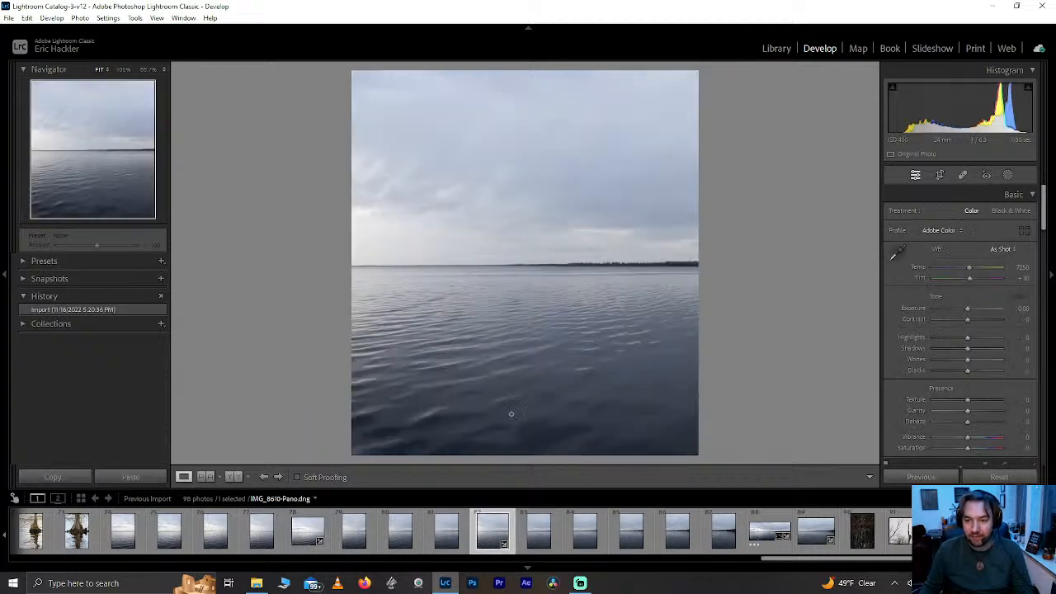
{"action": "left_click", "coordinate": [812, 531]}
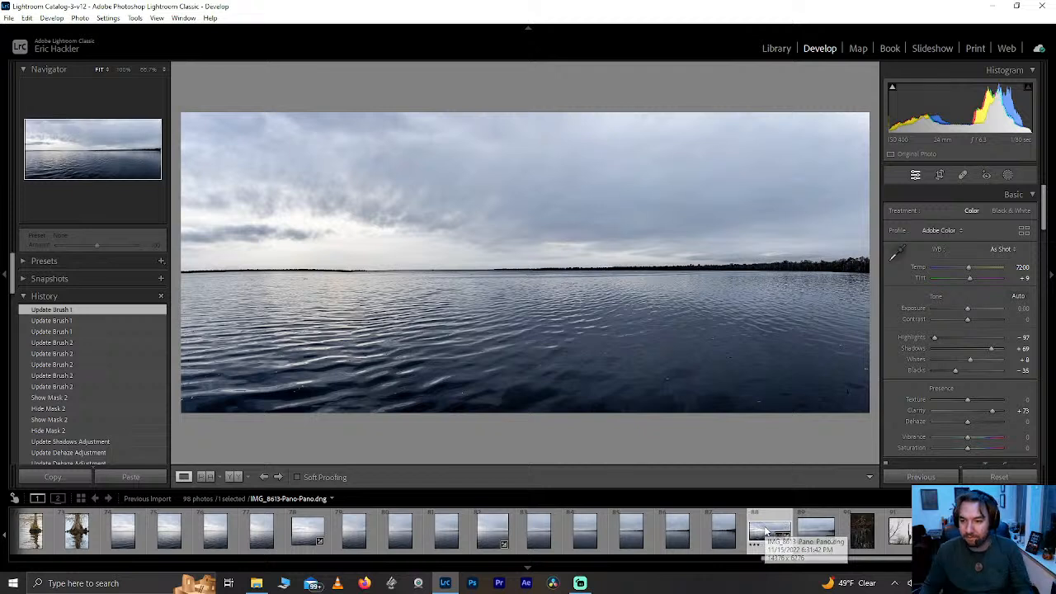
- Examine the dark foreground water of the panorama at several magnifications, ending at 33%
{"action": "left_click_drag", "start_coordinate": [575, 358], "coordinate": [531, 244]}
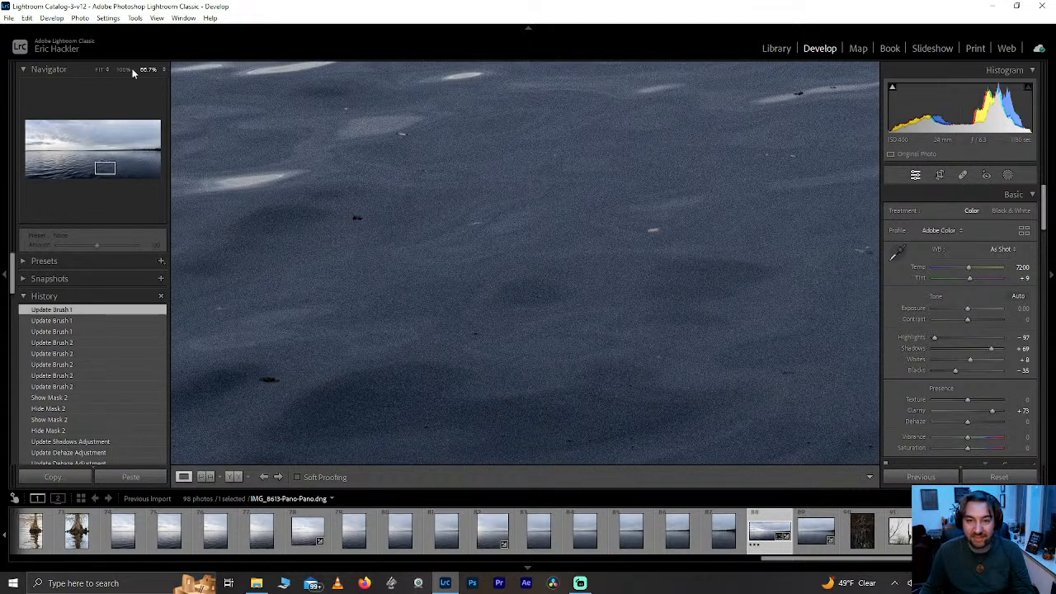
{"action": "left_click", "coordinate": [164, 70]}
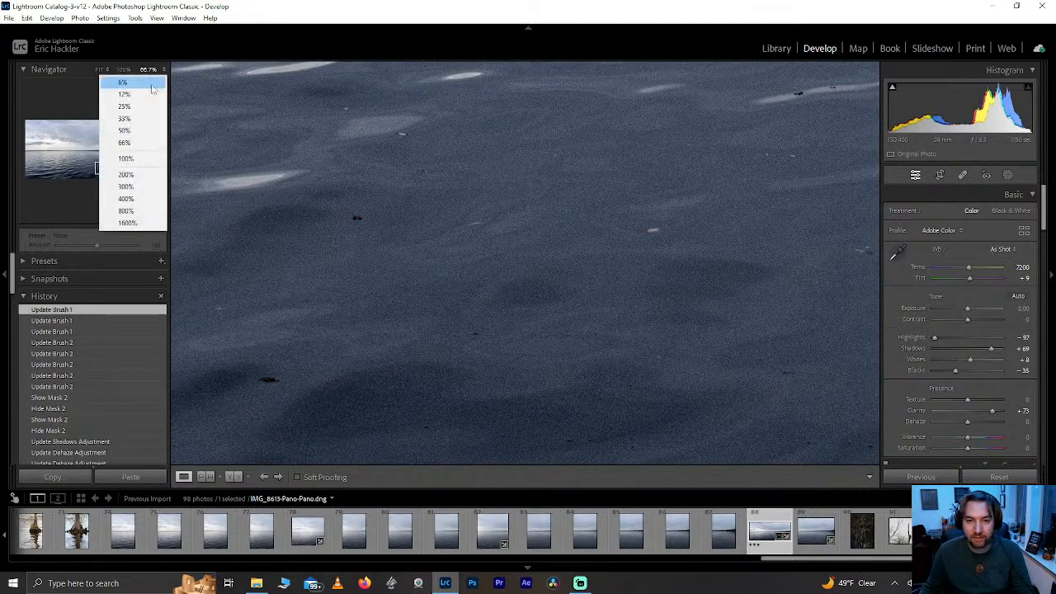
{"action": "left_click", "coordinate": [150, 82]}
{"action": "left_click", "coordinate": [163, 70]}
{"action": "left_click", "coordinate": [149, 90]}
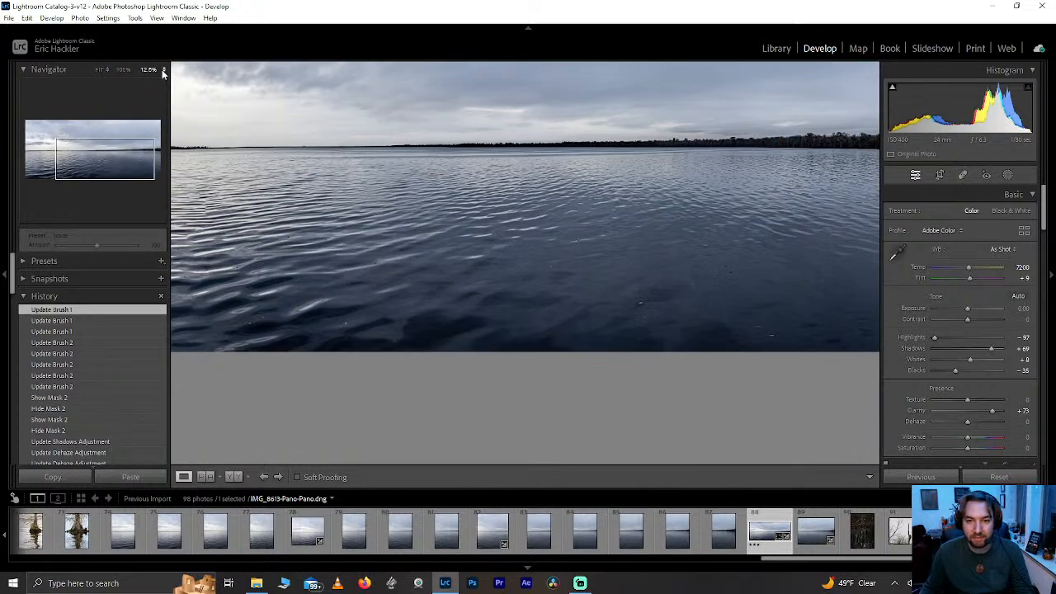
{"action": "left_click", "coordinate": [163, 70]}
{"action": "left_click", "coordinate": [149, 106]}
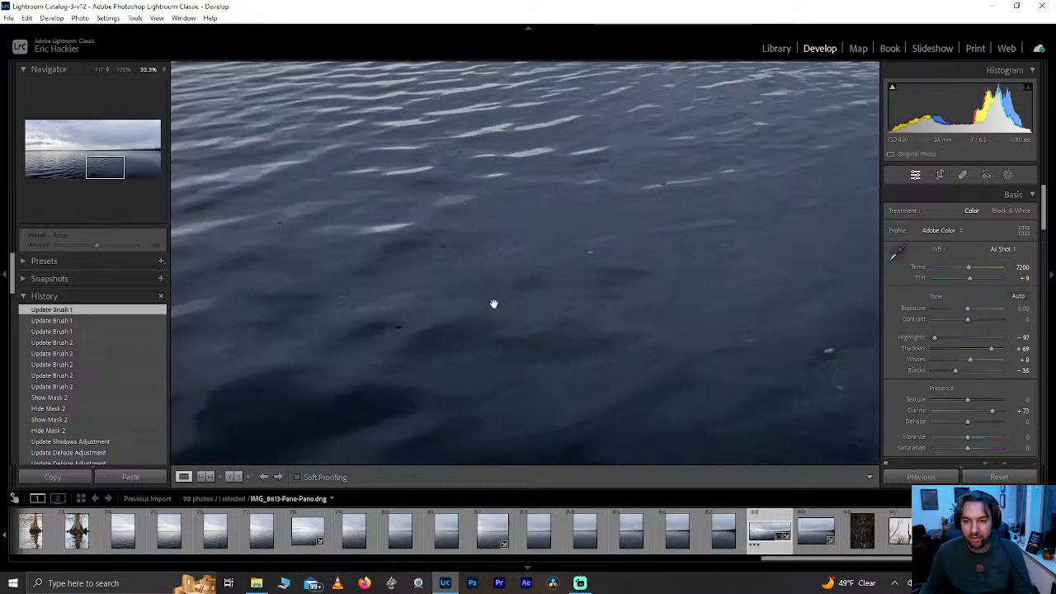
{"action": "left_click", "coordinate": [519, 297]}
{"action": "left_click", "coordinate": [533, 294]}
{"action": "left_click", "coordinate": [533, 292]}
{"action": "left_click", "coordinate": [500, 252]}
{"action": "left_click", "coordinate": [442, 215]}
{"action": "left_click_drag", "start_coordinate": [586, 328], "coordinate": [396, 99]}
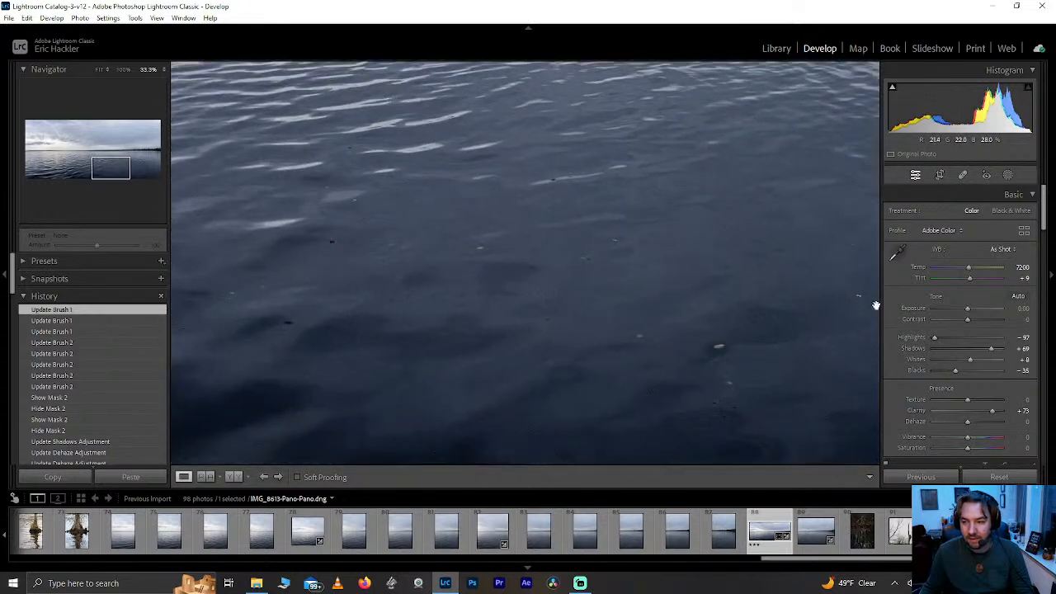
- Raise the Texture of Mask 1, the inverted sky mask covering the water, to 84 and close the masking tool
{"action": "left_click", "coordinate": [1007, 175]}
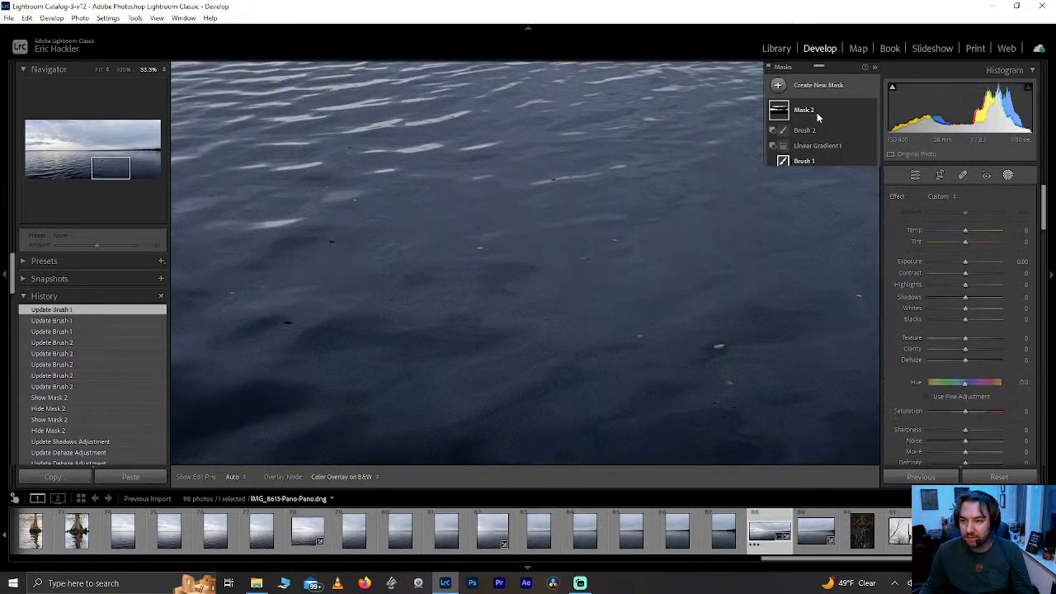
{"action": "left_click", "coordinate": [813, 142]}
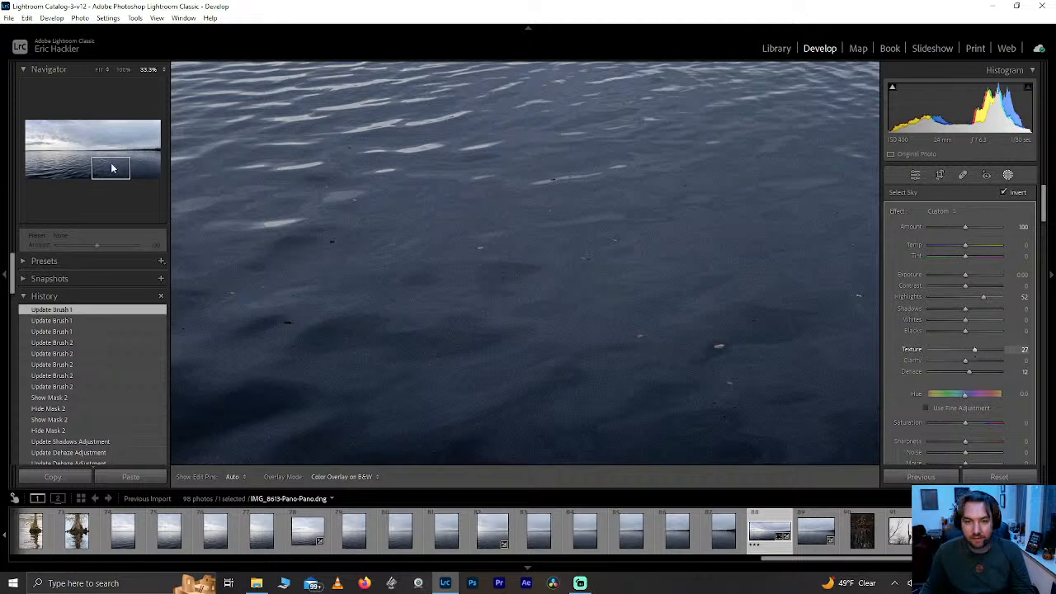
{"action": "key", "text": "z"}
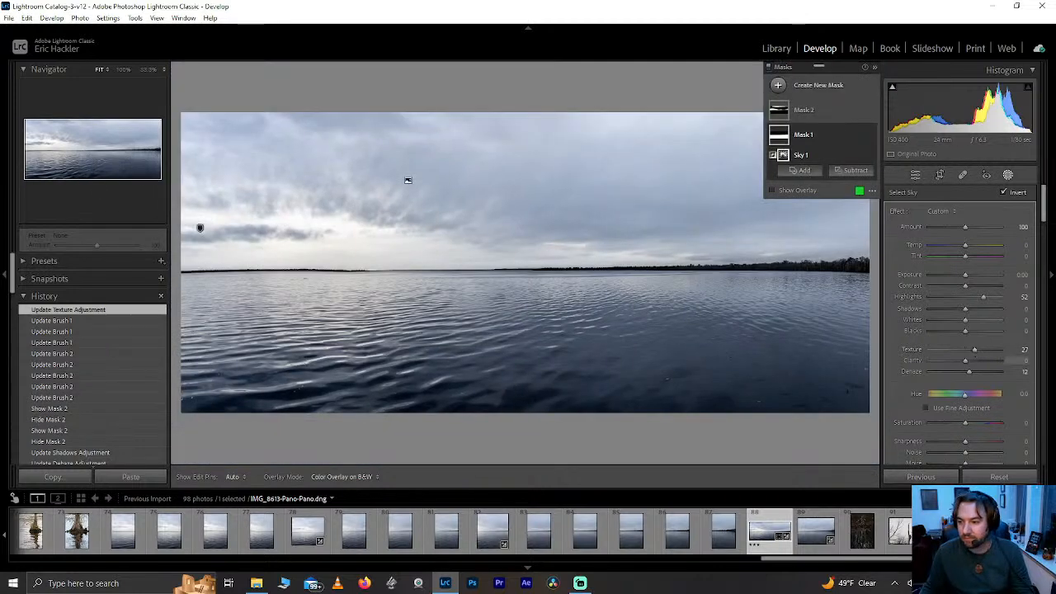
{"action": "left_click", "coordinate": [988, 353]}
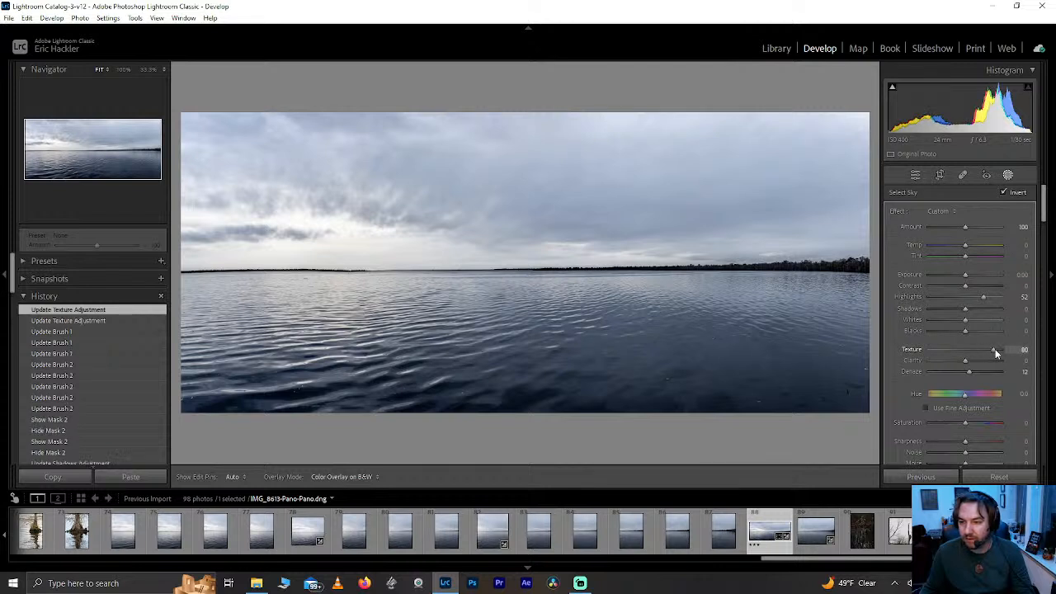
{"action": "left_click_drag", "start_coordinate": [996, 352], "coordinate": [995, 351]}
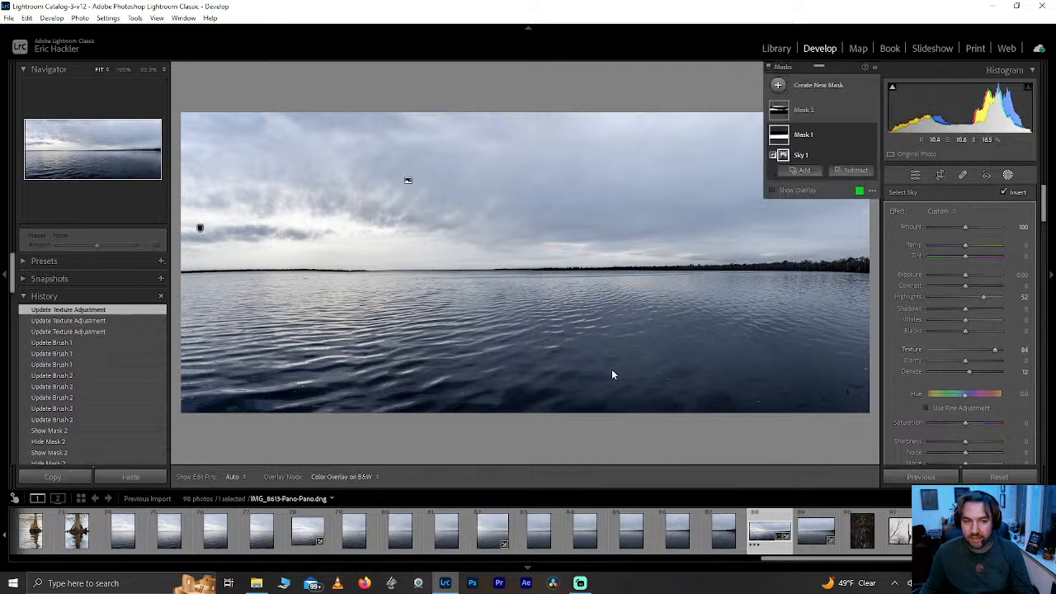
{"action": "left_click", "coordinate": [1007, 175]}
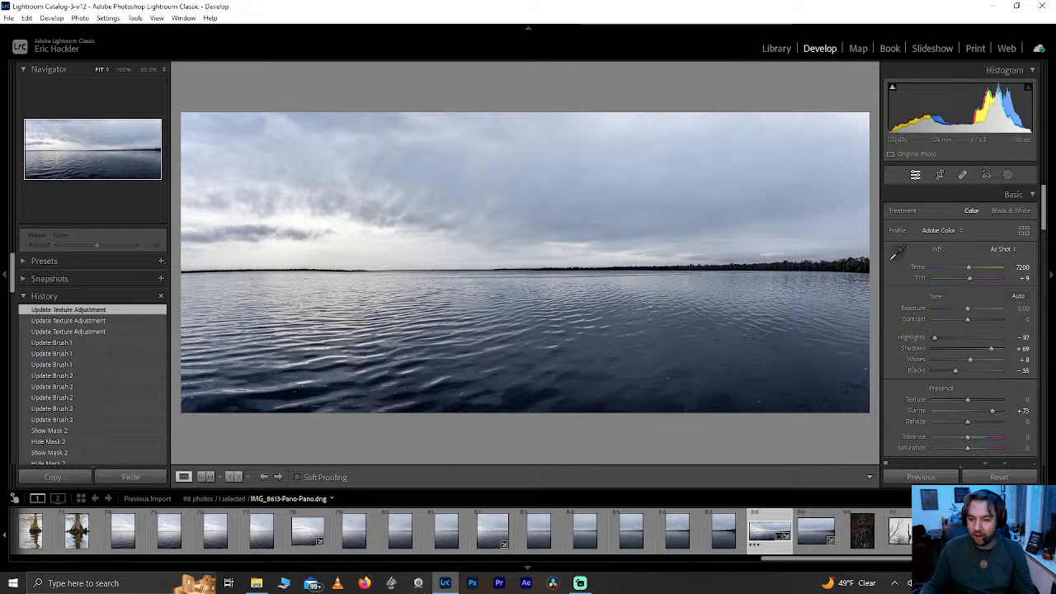
- Browse through the imported photos and open the first one, IMG_8443.CR2
{"action": "scroll", "coordinate": [650, 527], "scroll_direction": "down", "scroll_amount": 3}
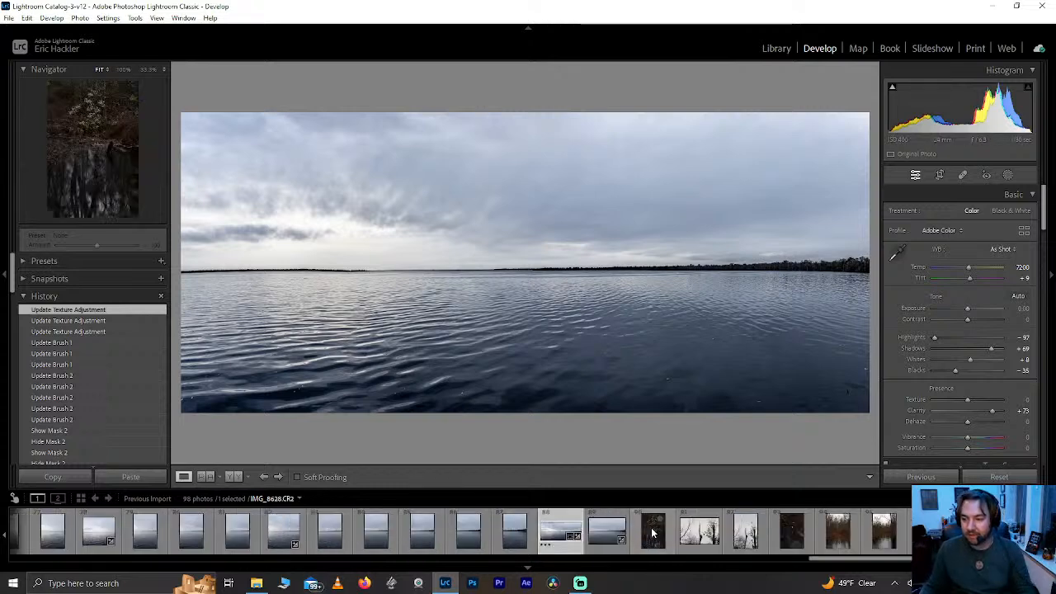
{"action": "scroll", "coordinate": [650, 533], "scroll_direction": "down", "scroll_amount": 15}
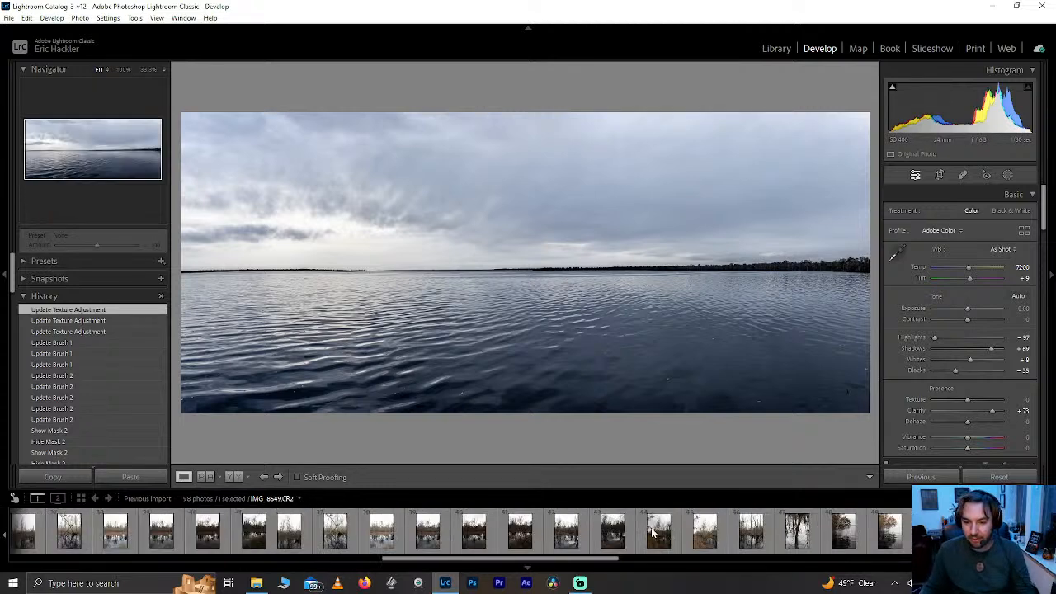
{"action": "scroll", "coordinate": [652, 532], "scroll_direction": "down", "scroll_amount": 4}
{"action": "scroll", "coordinate": [651, 532], "scroll_direction": "down", "scroll_amount": 15}
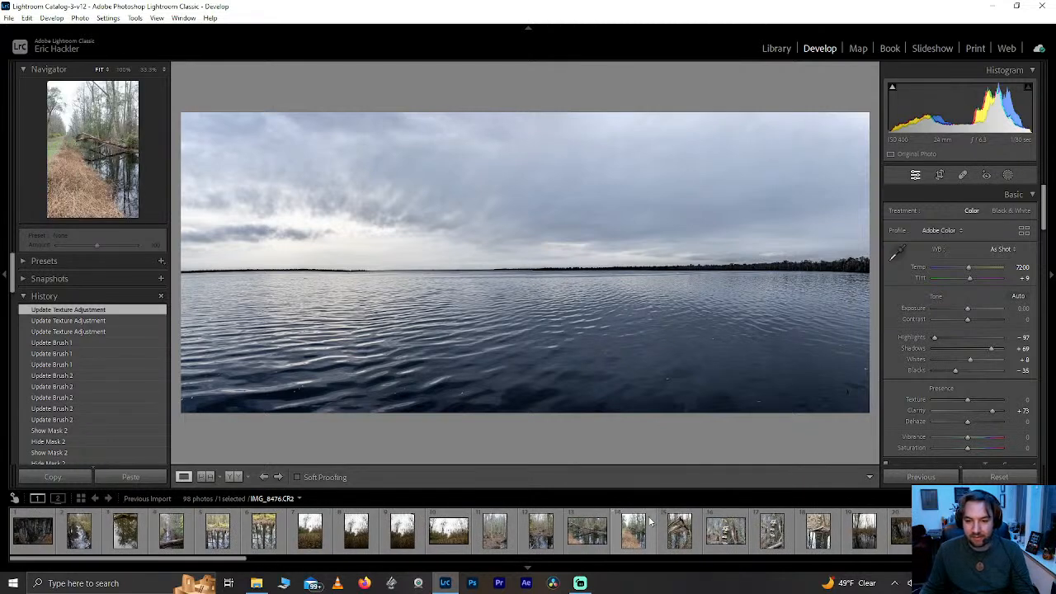
{"action": "scroll", "coordinate": [650, 521], "scroll_direction": "up", "scroll_amount": 20}
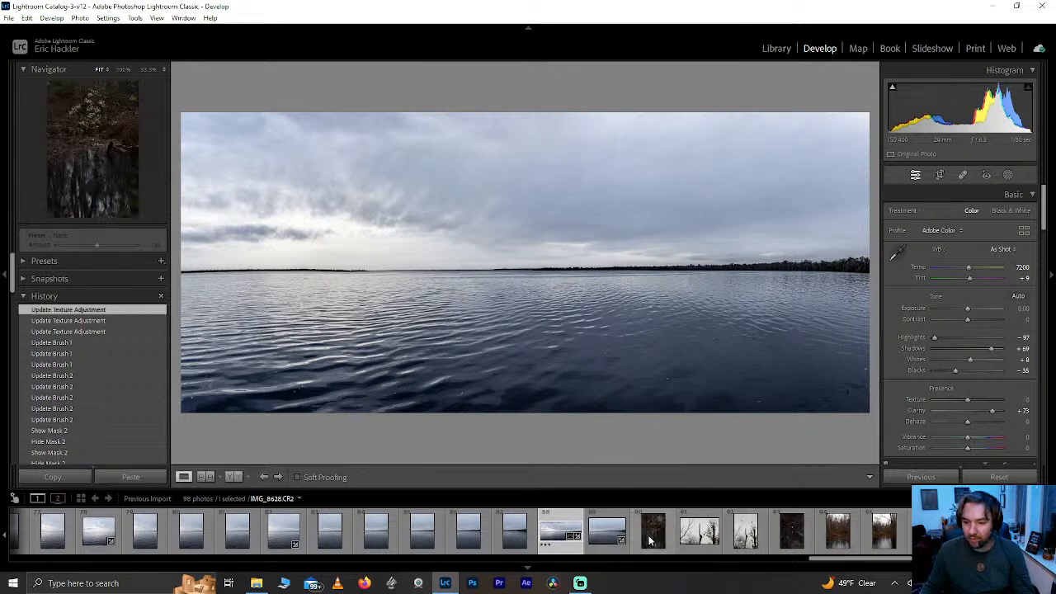
{"action": "scroll", "coordinate": [403, 535], "scroll_direction": "left", "scroll_amount": 10}
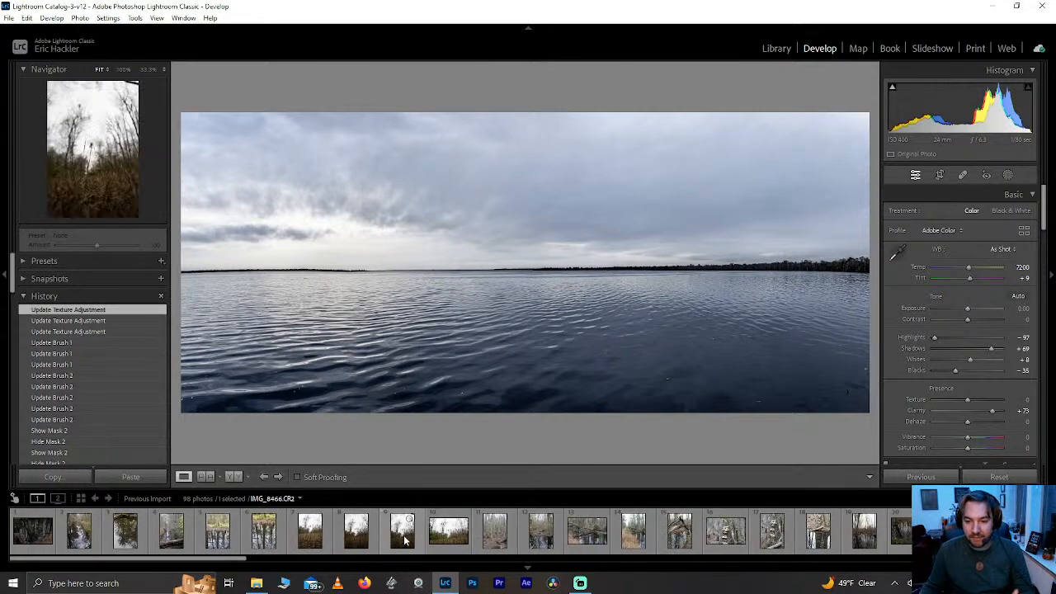
{"action": "left_click", "coordinate": [34, 532]}
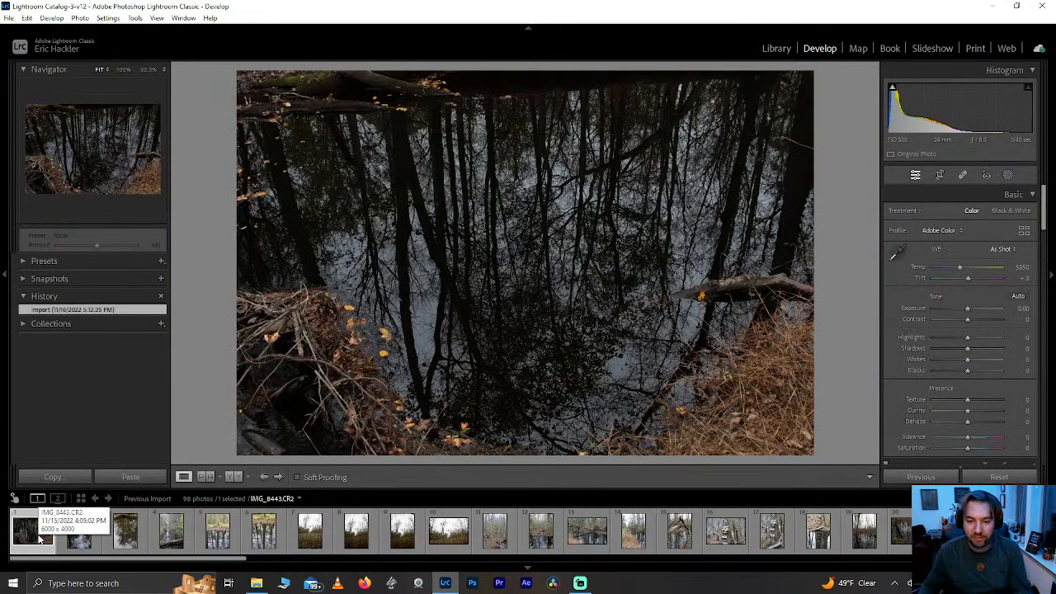
- Open IMG_8446.CR2 and examine the tree reflections in its canal water up close
{"action": "left_click", "coordinate": [80, 532]}
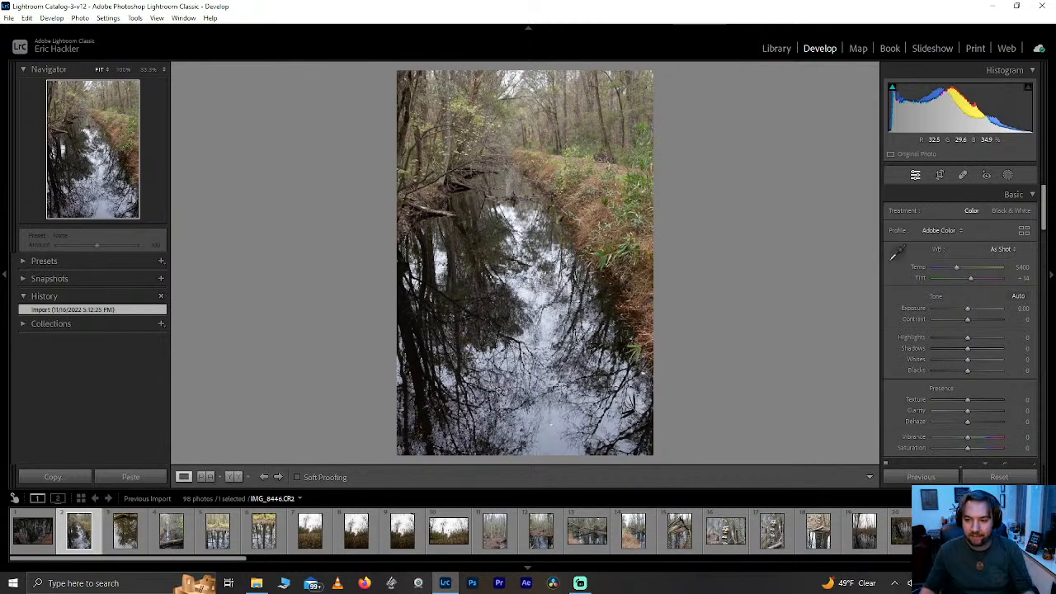
{"action": "left_click_drag", "start_coordinate": [517, 179], "coordinate": [474, 311]}
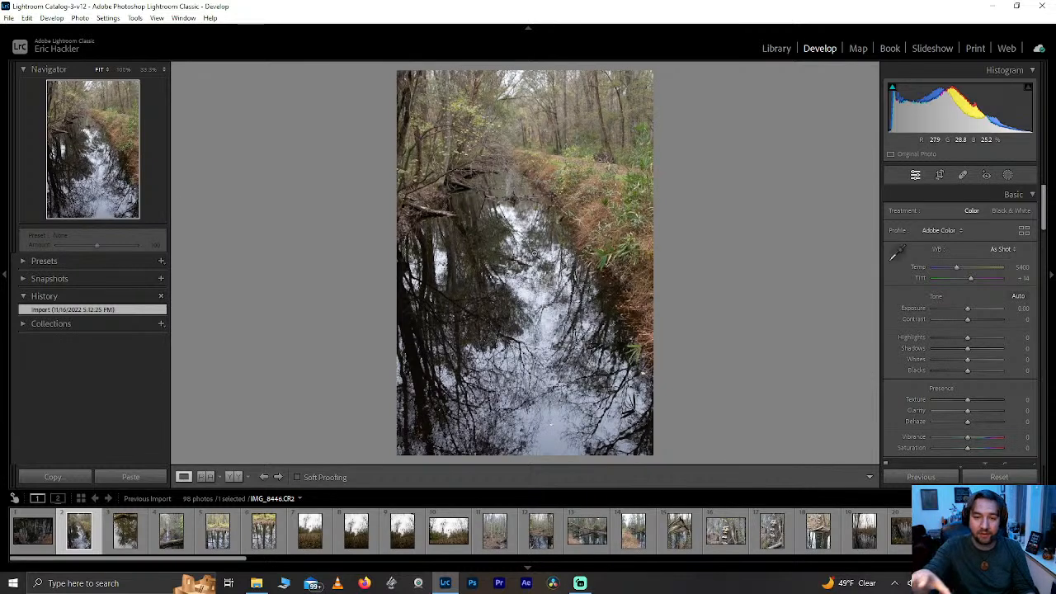
{"action": "left_click", "coordinate": [534, 251]}
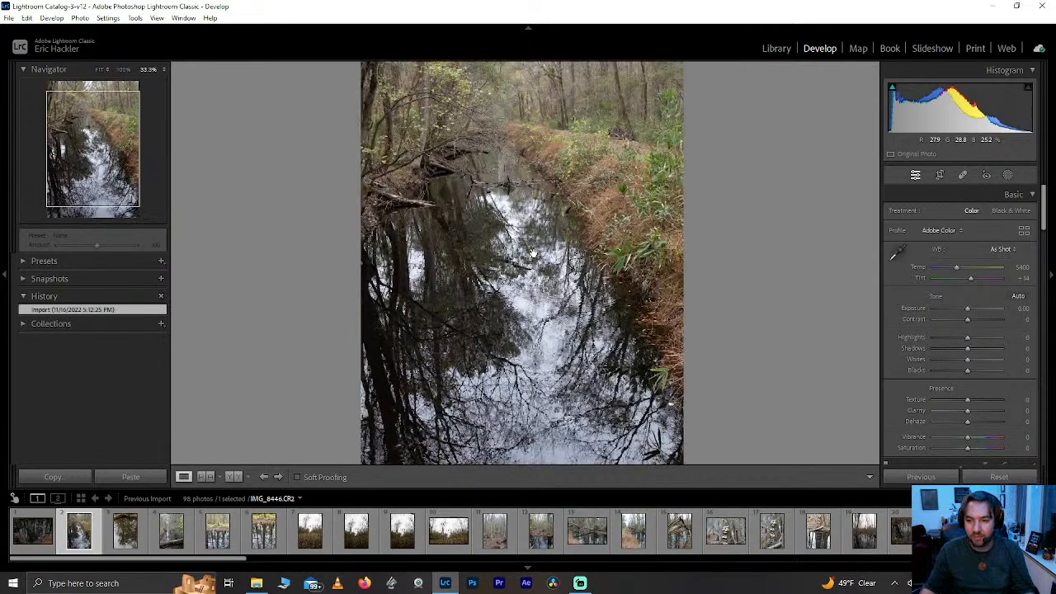
{"action": "left_click", "coordinate": [441, 268]}
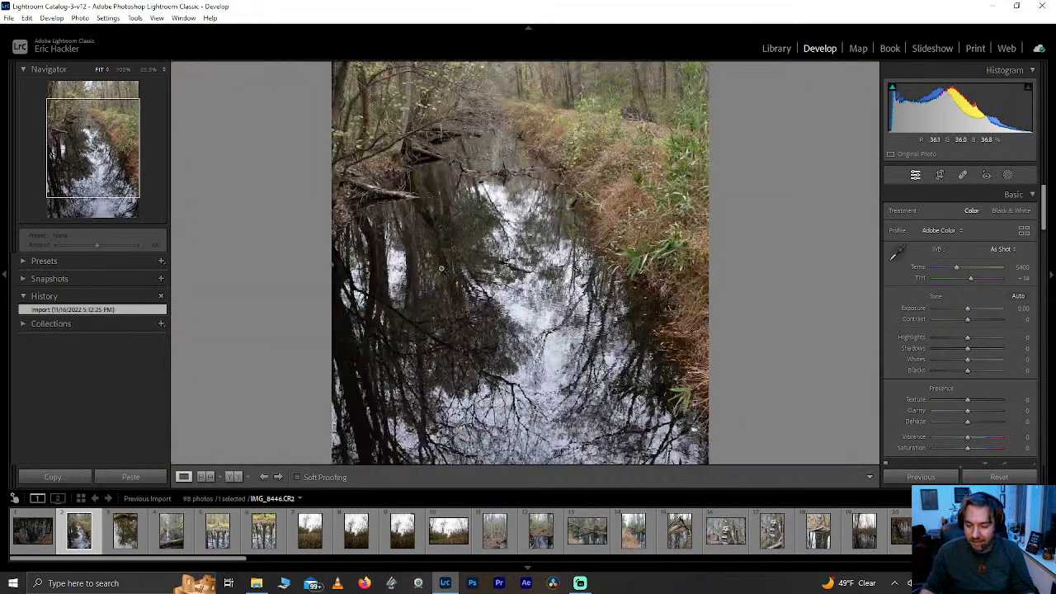
{"action": "left_click", "coordinate": [475, 287]}
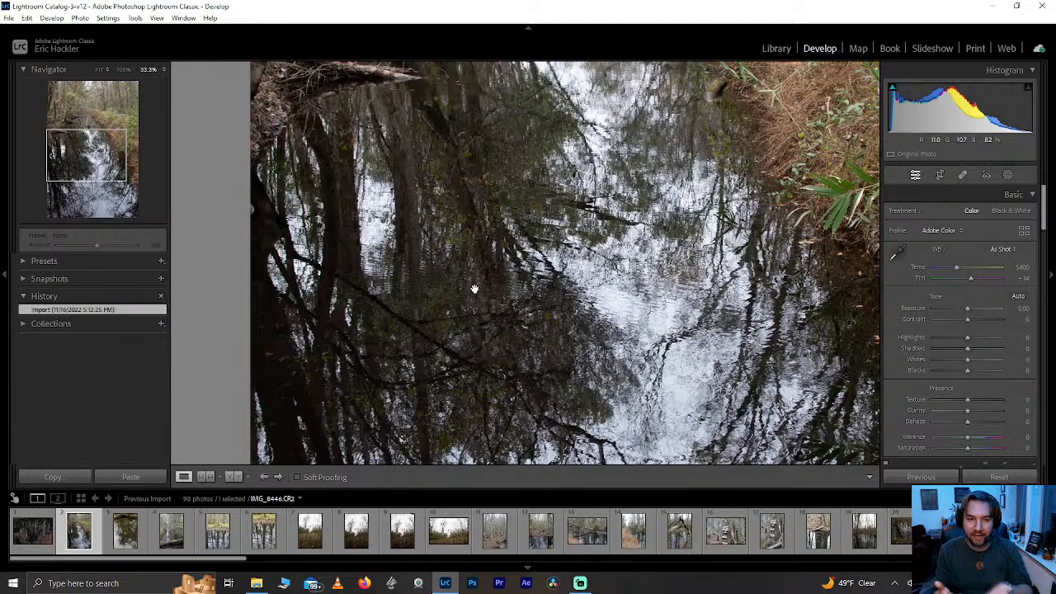
{"action": "left_click", "coordinate": [562, 199]}
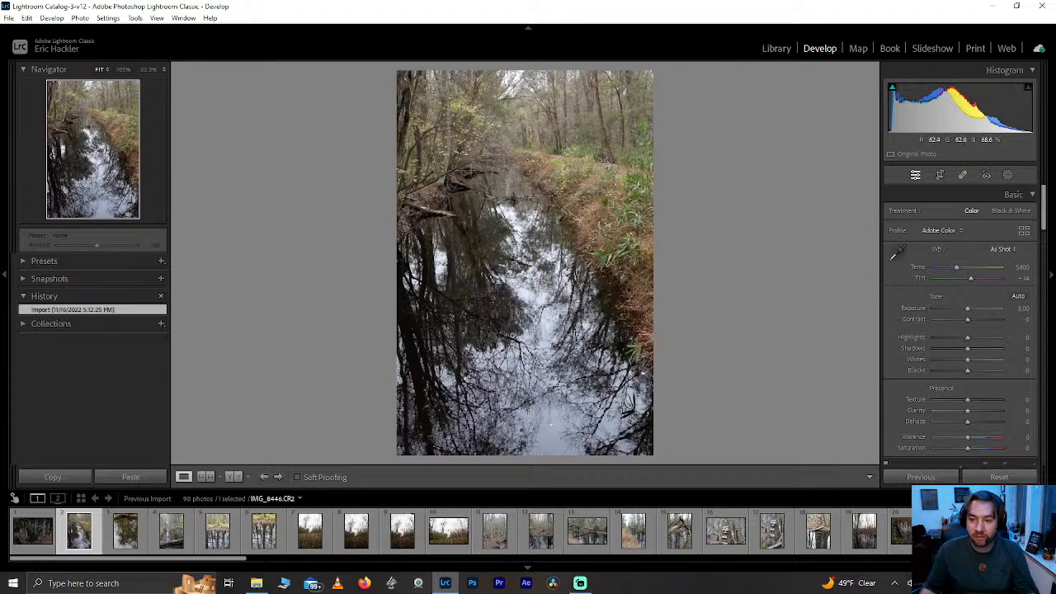
{"action": "left_click", "coordinate": [510, 344]}
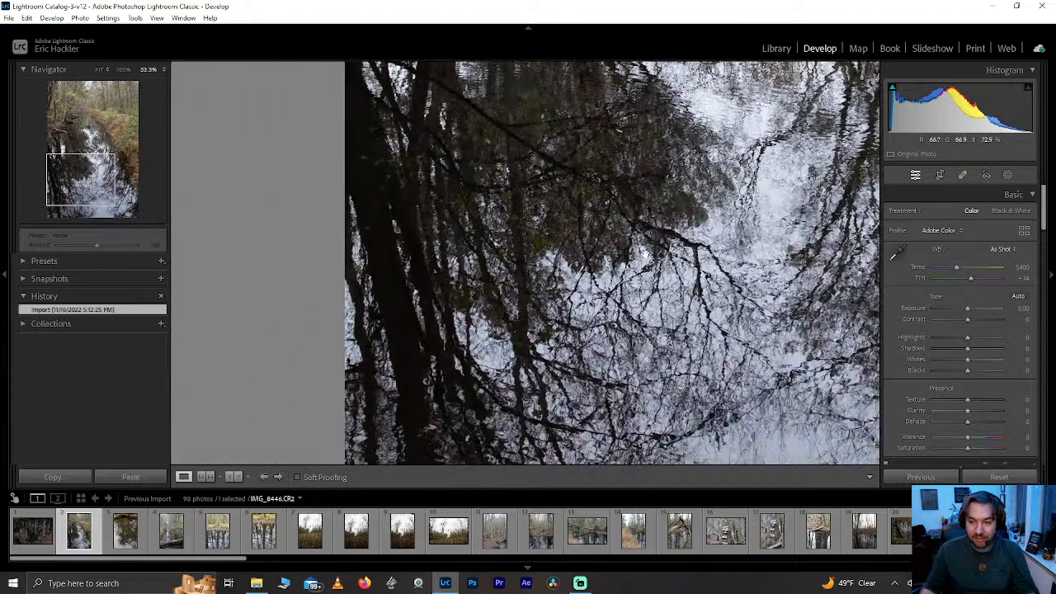
{"action": "left_click_drag", "start_coordinate": [643, 251], "coordinate": [487, 263]}
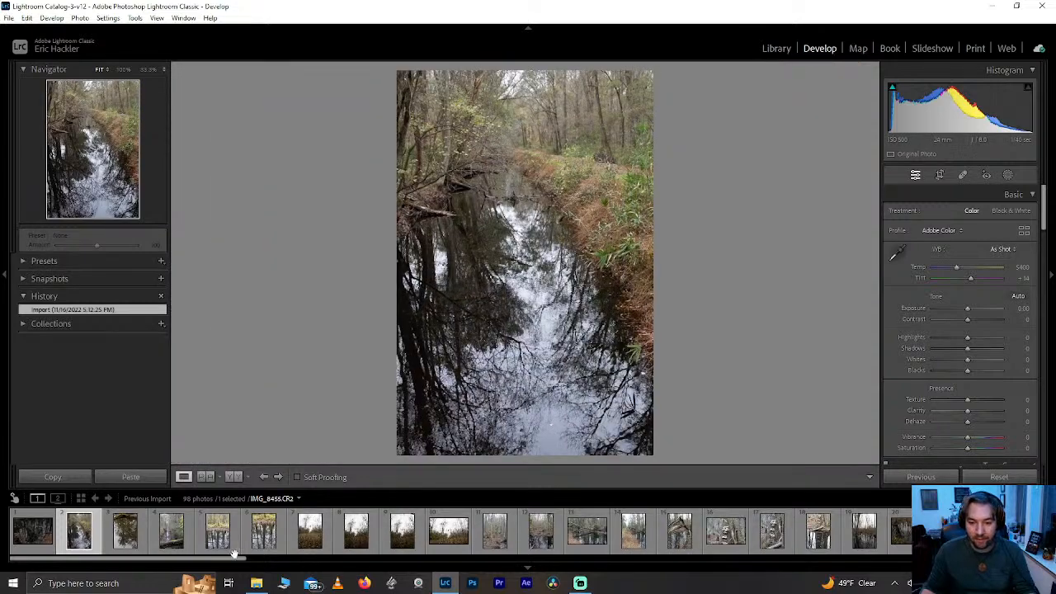
- Open IMG_8456.CR2 and examine the tree trunks and their reflections below the leafy bank
{"action": "left_click", "coordinate": [258, 529]}
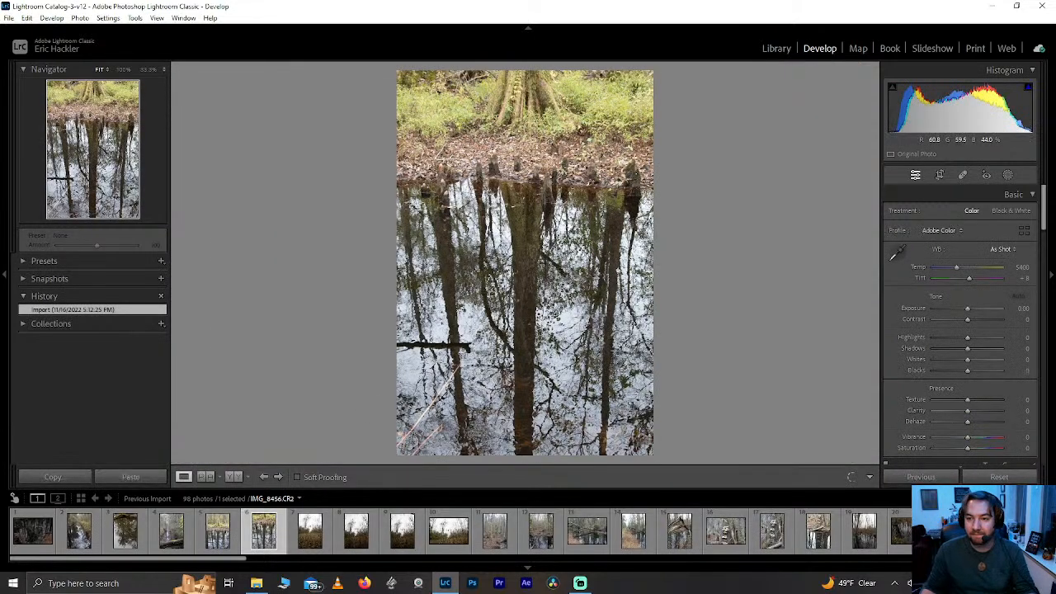
{"action": "left_click_drag", "start_coordinate": [532, 122], "coordinate": [466, 202]}
{"action": "left_click_drag", "start_coordinate": [529, 351], "coordinate": [533, 132]}
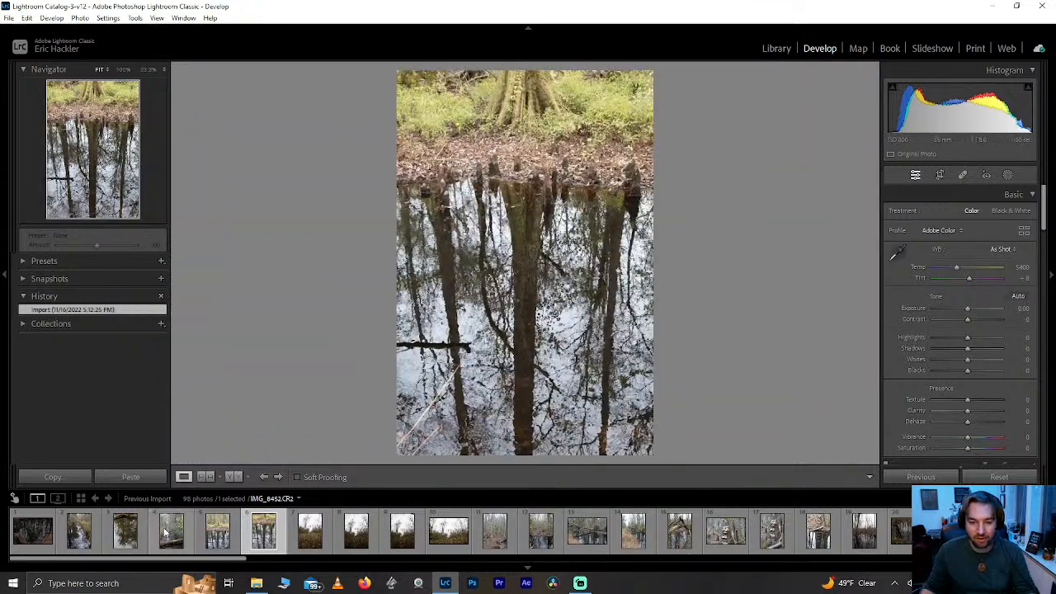
- Reopen IMG_8443.CR2 and rotate it 180 degrees so the reflected trees stand upright
{"action": "left_click", "coordinate": [36, 531]}
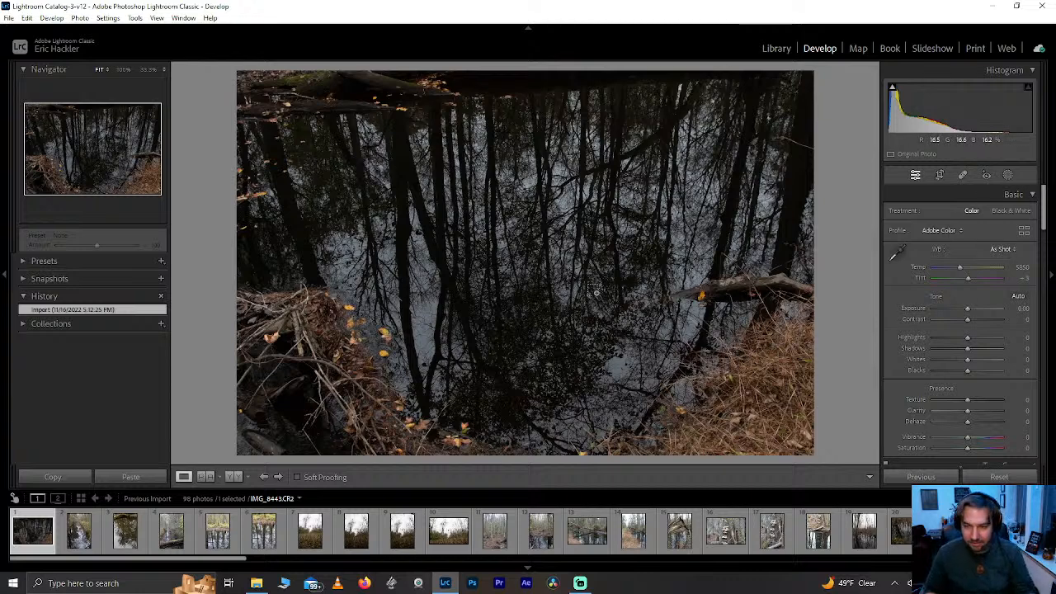
{"action": "key", "text": "ctrl+bracketright"}
{"action": "key", "text": "ctrl+bracketright"}
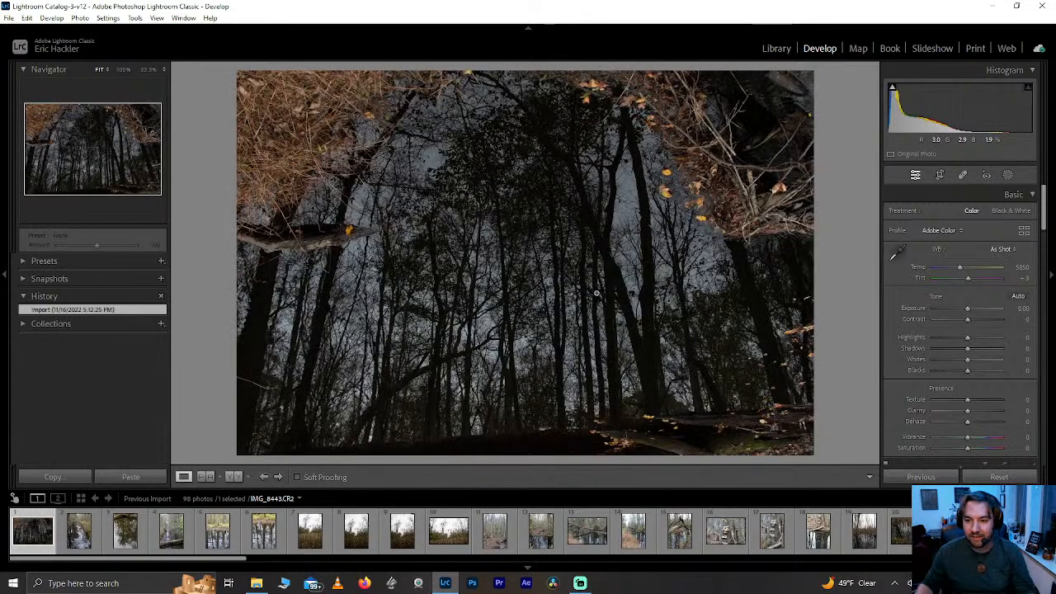
- Start cropping IMG_8443.CR2, rotate it by 3.65 degrees to level the forest floor, and reposition it within the crop frame
{"action": "left_click", "coordinate": [938, 175]}
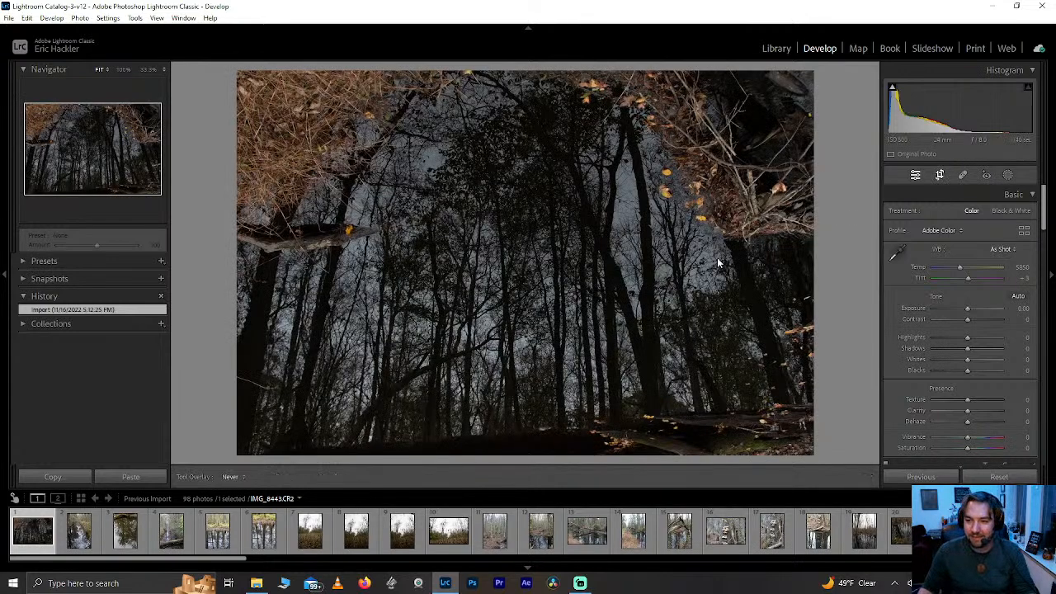
{"action": "mouse_move", "coordinate": [568, 458]}
{"action": "left_mouse_down"}
{"action": "mouse_move", "coordinate": [569, 438]}
{"action": "mouse_move", "coordinate": [564, 467]}
{"action": "left_mouse_up"}
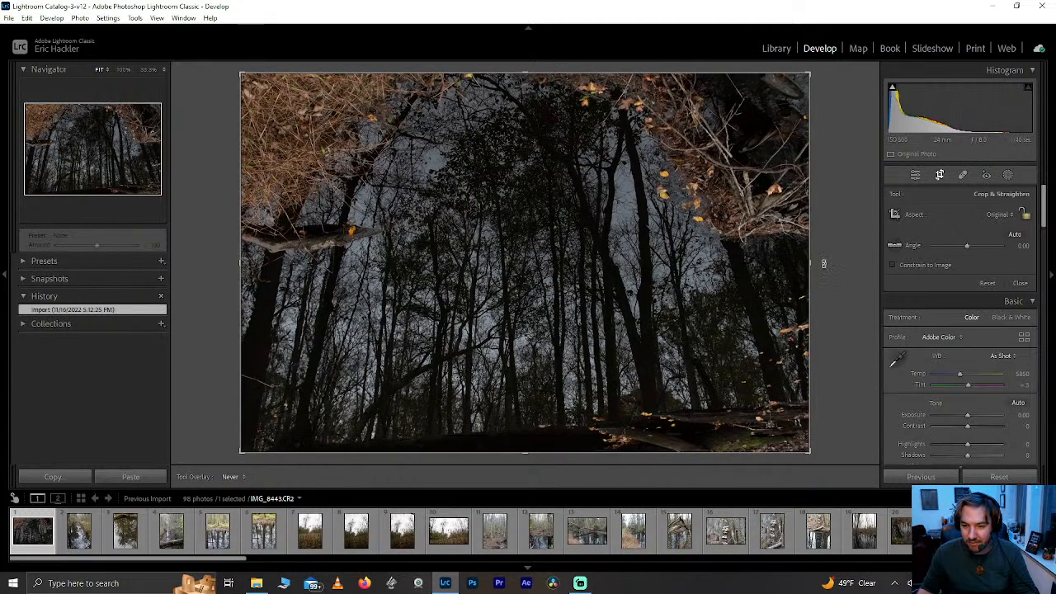
{"action": "left_click_drag", "start_coordinate": [823, 264], "coordinate": [816, 282]}
{"action": "left_click_drag", "start_coordinate": [555, 275], "coordinate": [568, 273]}
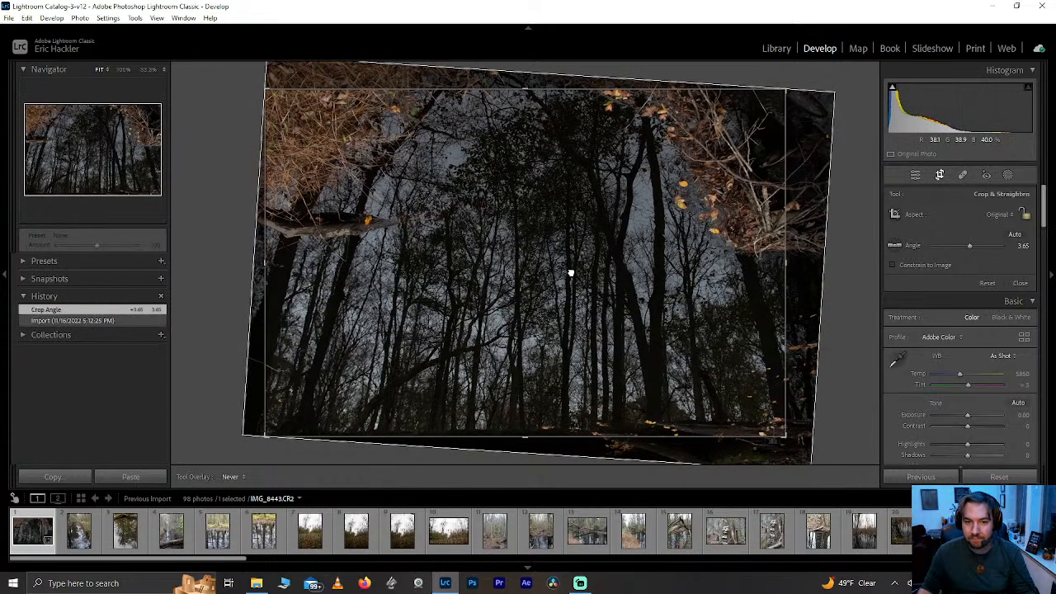
- Narrow the crop on both sides to trim the grassy bank and branches, and recenter the tree trunks in the frame
{"action": "left_click_drag", "start_coordinate": [264, 288], "coordinate": [284, 285]}
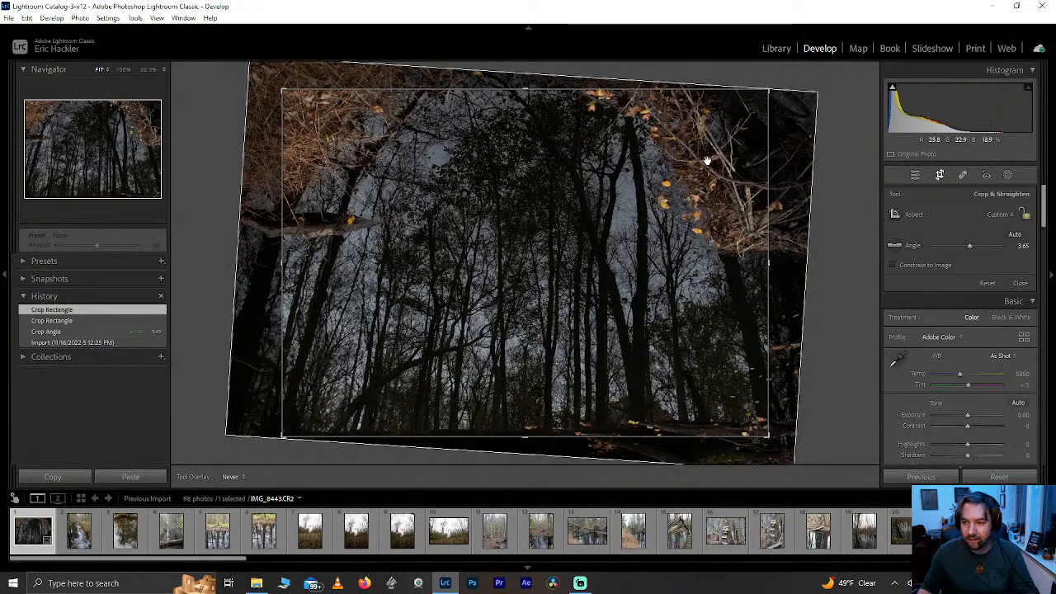
{"action": "left_click_drag", "start_coordinate": [768, 246], "coordinate": [758, 245]}
{"action": "mouse_move", "coordinate": [290, 246]}
{"action": "left_mouse_down"}
{"action": "mouse_move", "coordinate": [314, 246]}
{"action": "mouse_move", "coordinate": [293, 249]}
{"action": "left_mouse_up"}
{"action": "mouse_move", "coordinate": [535, 278]}
{"action": "left_mouse_down"}
{"action": "mouse_move", "coordinate": [507, 278]}
{"action": "mouse_move", "coordinate": [565, 273]}
{"action": "mouse_move", "coordinate": [543, 276]}
{"action": "left_mouse_up"}
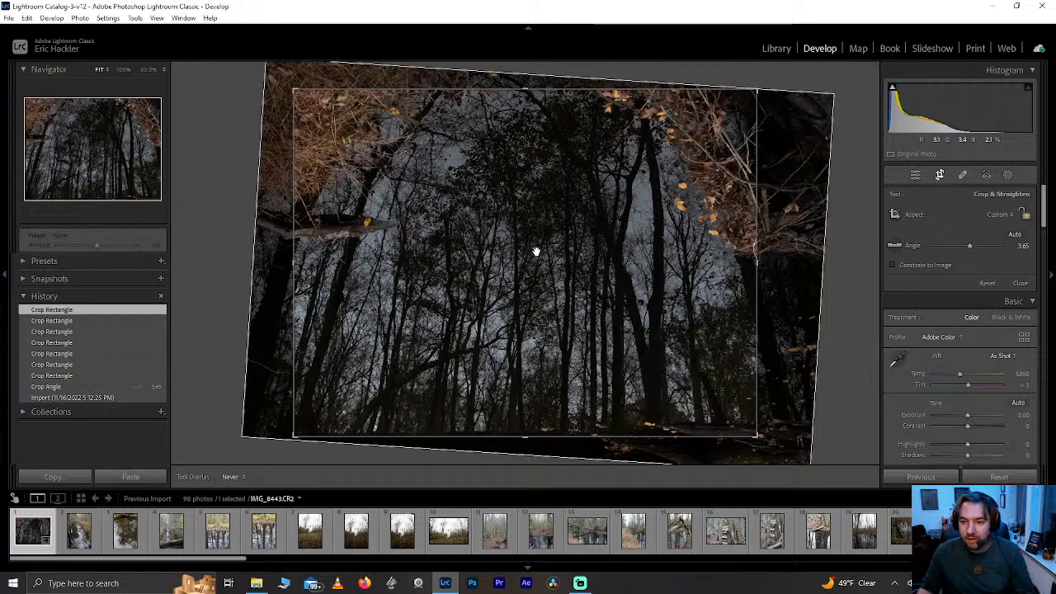
{"action": "left_click_drag", "start_coordinate": [533, 249], "coordinate": [528, 280]}
{"action": "left_click_drag", "start_coordinate": [551, 397], "coordinate": [530, 443]}
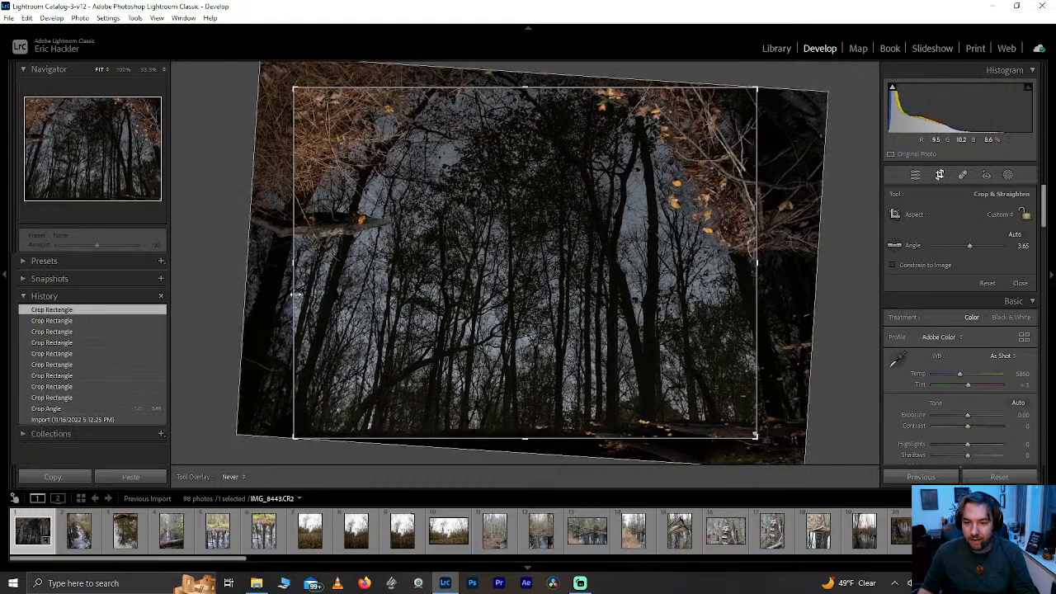
- Fine-tune the crop angle to 3.53 degrees and narrow the frame further around the central trees
{"action": "mouse_move", "coordinate": [272, 266]}
{"action": "left_mouse_down"}
{"action": "mouse_move", "coordinate": [277, 291]}
{"action": "mouse_move", "coordinate": [273, 267]}
{"action": "left_mouse_up"}
{"action": "left_click", "coordinate": [502, 438]}
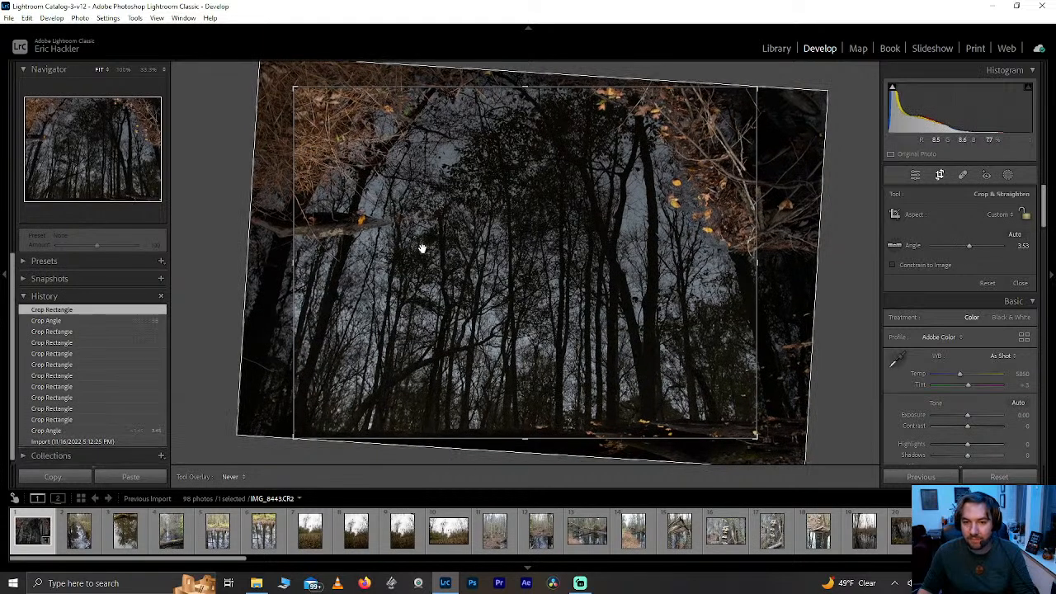
{"action": "left_click_drag", "start_coordinate": [290, 201], "coordinate": [320, 200]}
{"action": "left_click", "coordinate": [524, 93]}
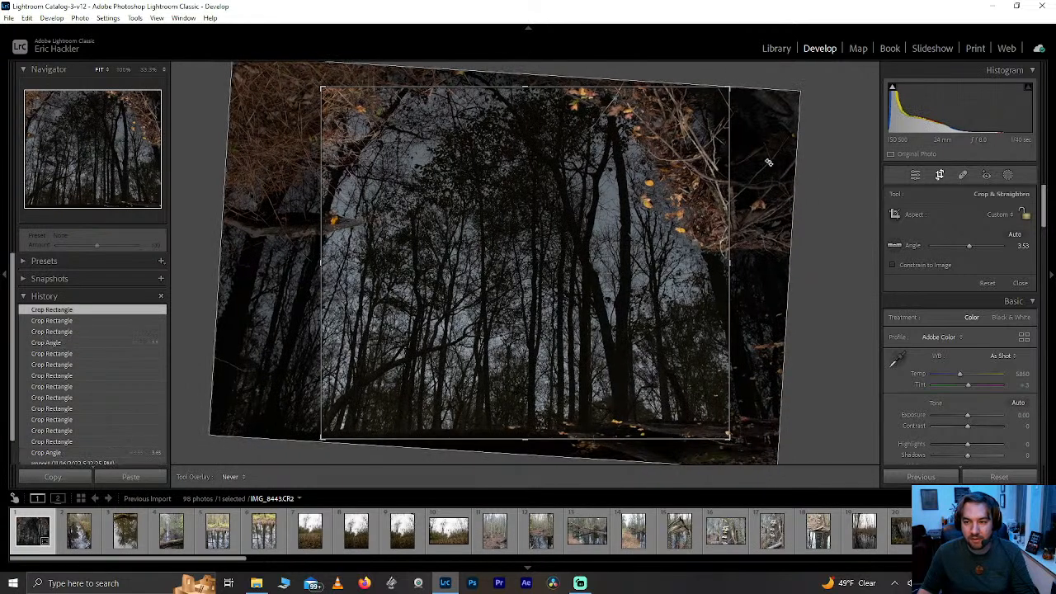
- Straighten the crop automatically and shift the photo inside the slightly widened frame to rebalance the trees
{"action": "left_click", "coordinate": [1021, 237]}
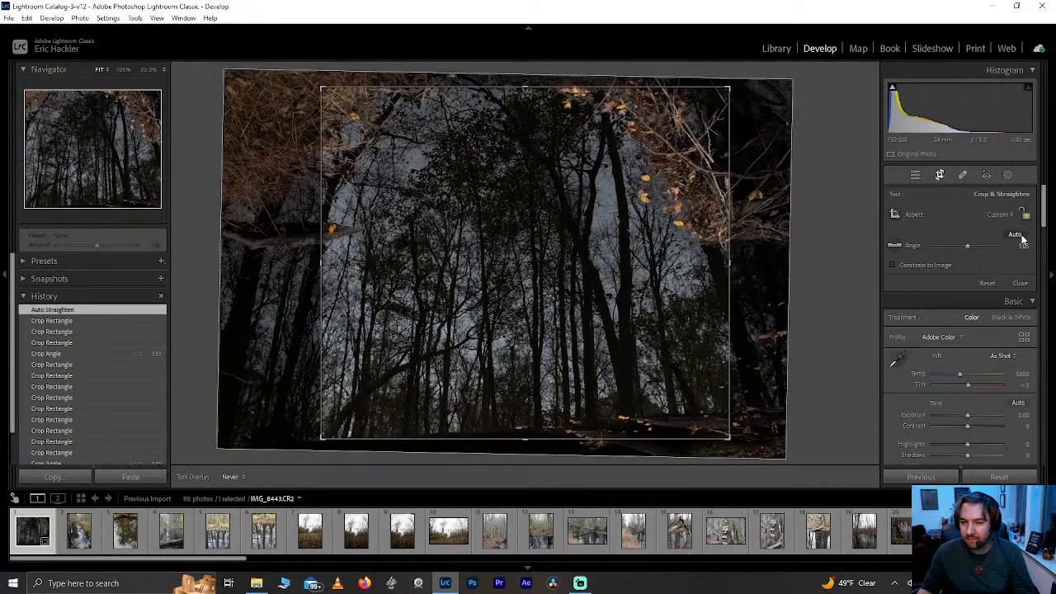
{"action": "left_click_drag", "start_coordinate": [589, 306], "coordinate": [611, 314]}
{"action": "left_click_drag", "start_coordinate": [562, 443], "coordinate": [562, 443]}
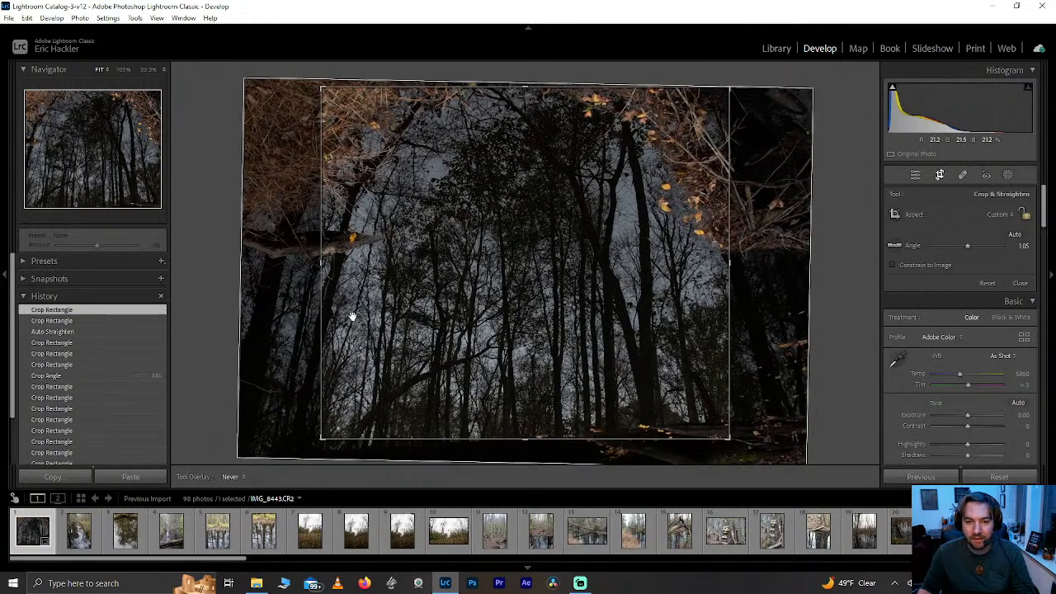
{"action": "left_click_drag", "start_coordinate": [319, 266], "coordinate": [308, 273]}
{"action": "left_click_drag", "start_coordinate": [465, 193], "coordinate": [490, 182]}
{"action": "left_click_drag", "start_coordinate": [395, 236], "coordinate": [398, 260]}
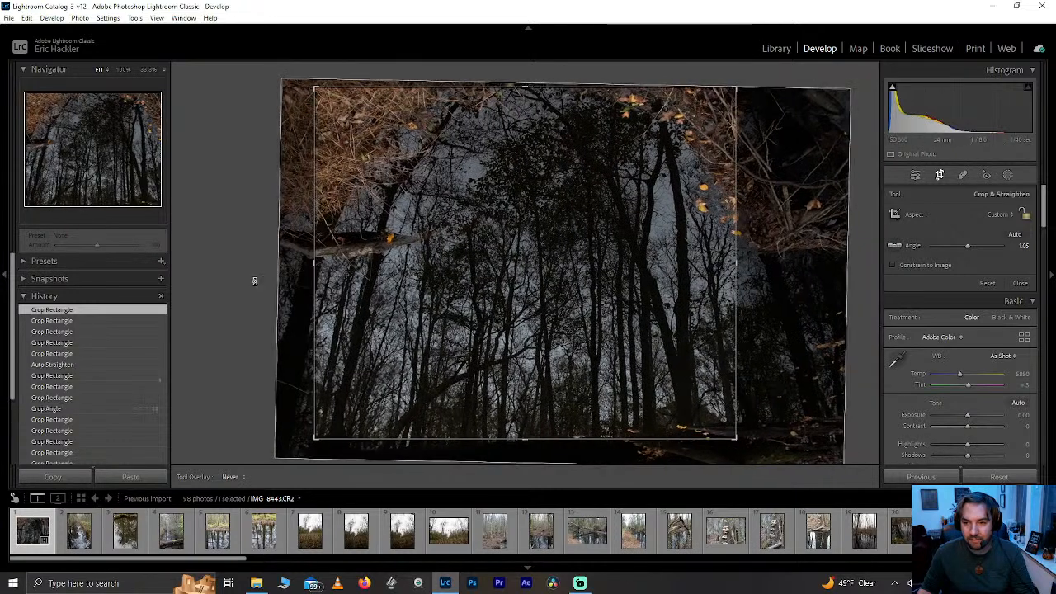
- Narrow the crop to a nearly square frame around the central trees and apply it
{"action": "left_click_drag", "start_coordinate": [311, 262], "coordinate": [341, 257]}
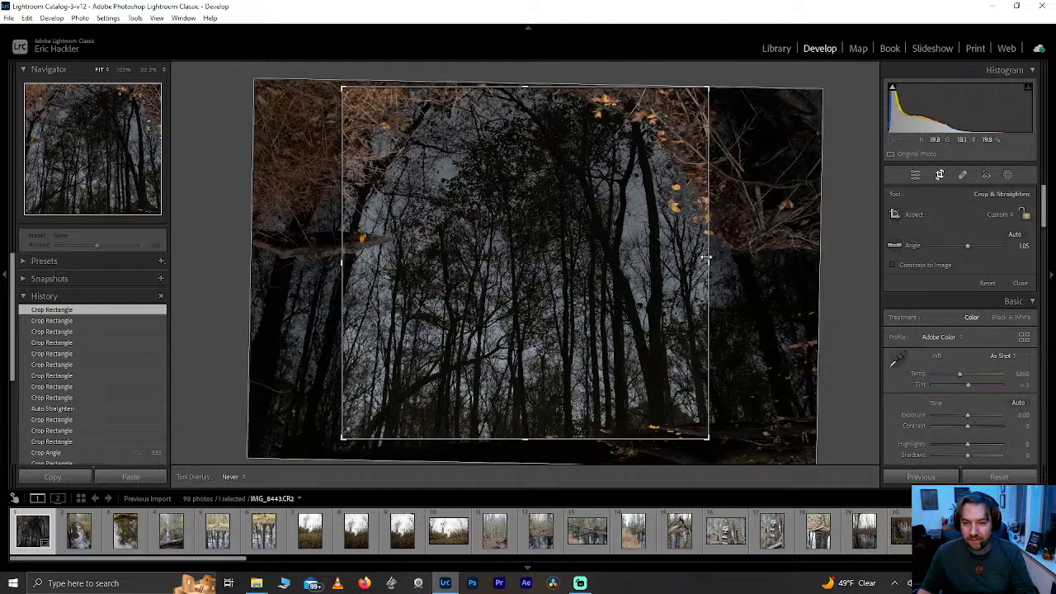
{"action": "left_click_drag", "start_coordinate": [707, 255], "coordinate": [699, 259]}
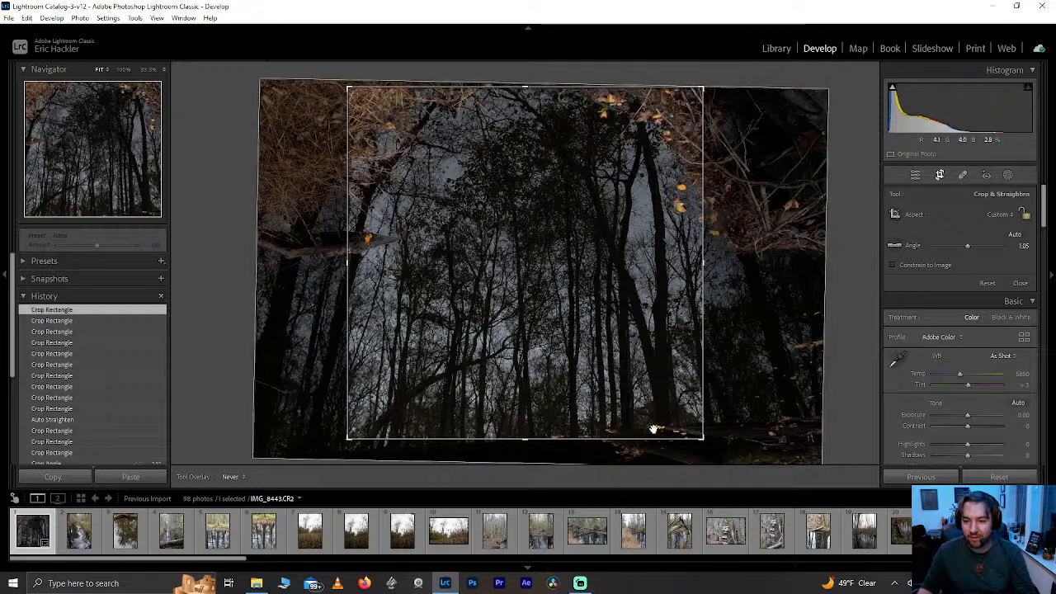
{"action": "left_click", "coordinate": [941, 175]}
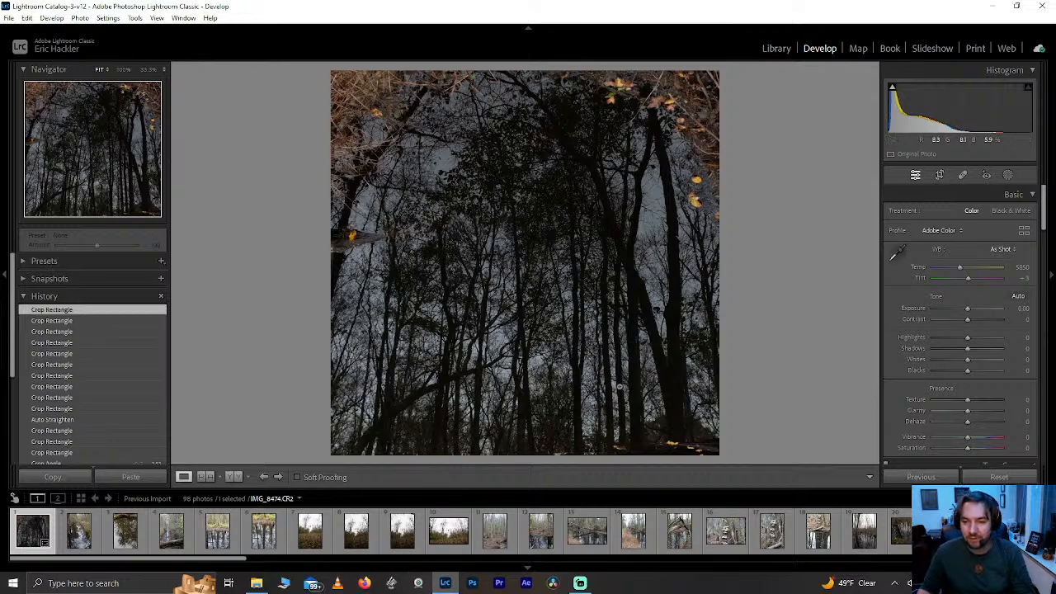
- Set the photo's Clarity to +48 and Highlights to +73
{"action": "left_click_drag", "start_coordinate": [969, 414], "coordinate": [1017, 414]}
{"action": "double_click", "coordinate": [991, 411]}
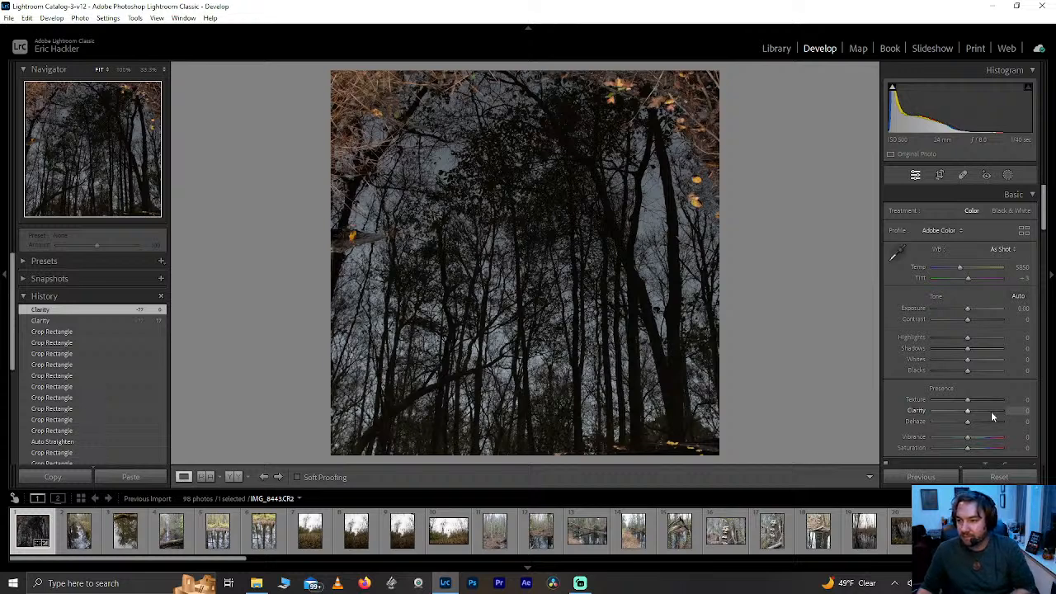
{"action": "mouse_move", "coordinate": [991, 416]}
{"action": "left_mouse_down"}
{"action": "mouse_move", "coordinate": [1022, 416]}
{"action": "mouse_move", "coordinate": [983, 412]}
{"action": "left_mouse_up"}
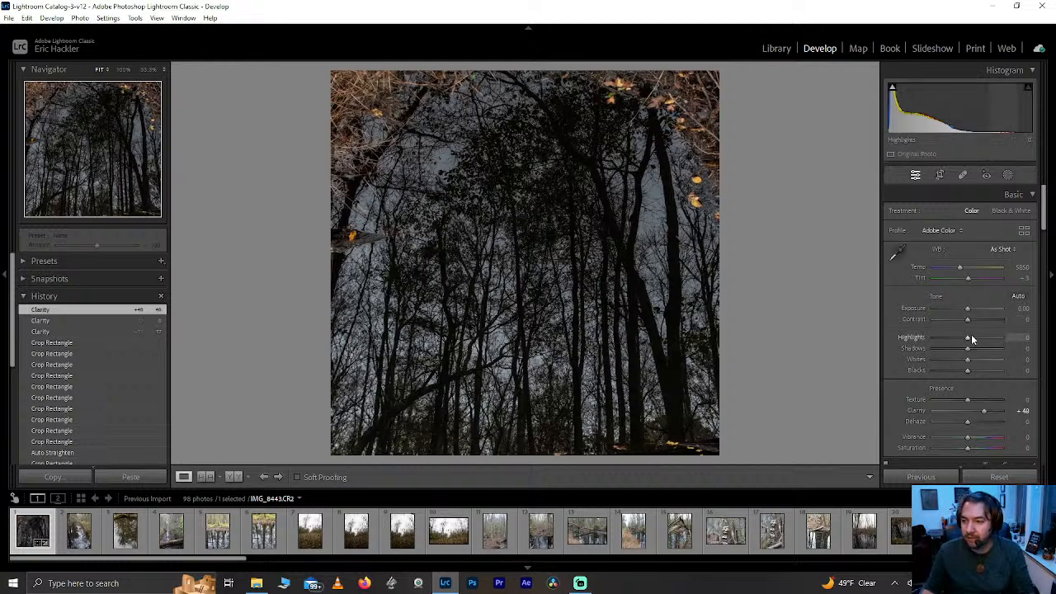
{"action": "left_click_drag", "start_coordinate": [969, 338], "coordinate": [993, 337]}
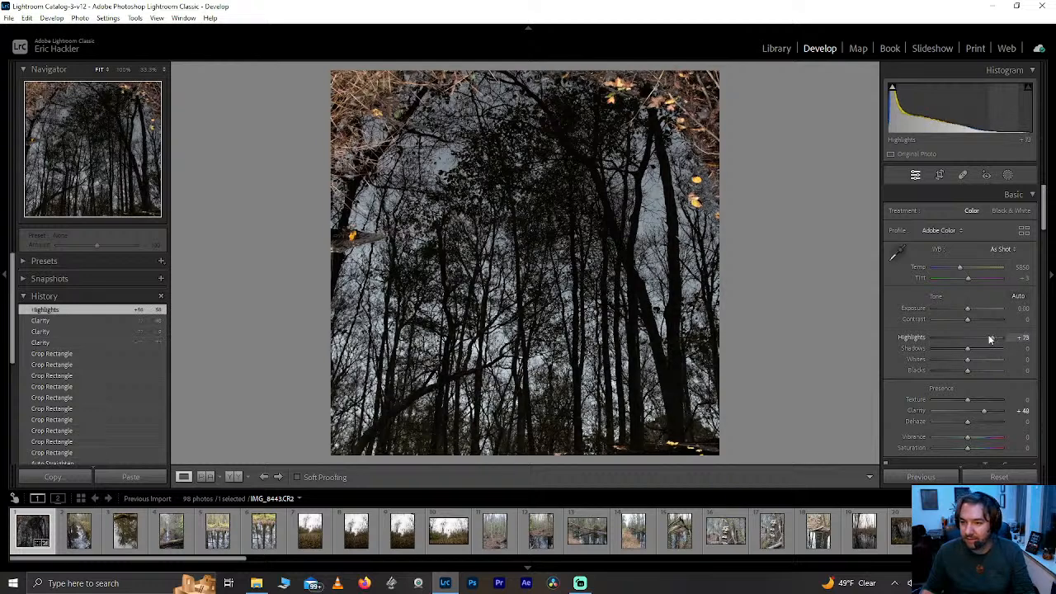
- Try a stronger Dehaze and a Texture of +100, resetting each to 0
{"action": "left_click_drag", "start_coordinate": [968, 421], "coordinate": [1031, 420]}
{"action": "double_click", "coordinate": [1001, 420]}
{"action": "left_click_drag", "start_coordinate": [966, 399], "coordinate": [1003, 398]}
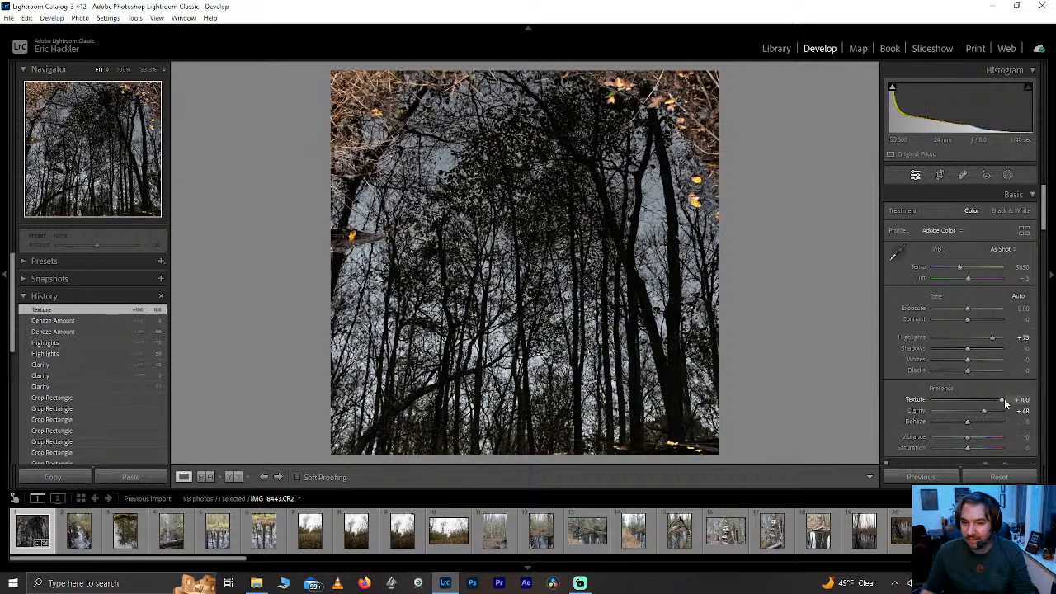
{"action": "double_click", "coordinate": [1000, 401]}
- Try Texture at +100 again, inspect the reflected branches and floating log at 100% zoom, and reset Texture to 0
{"action": "left_click", "coordinate": [502, 207]}
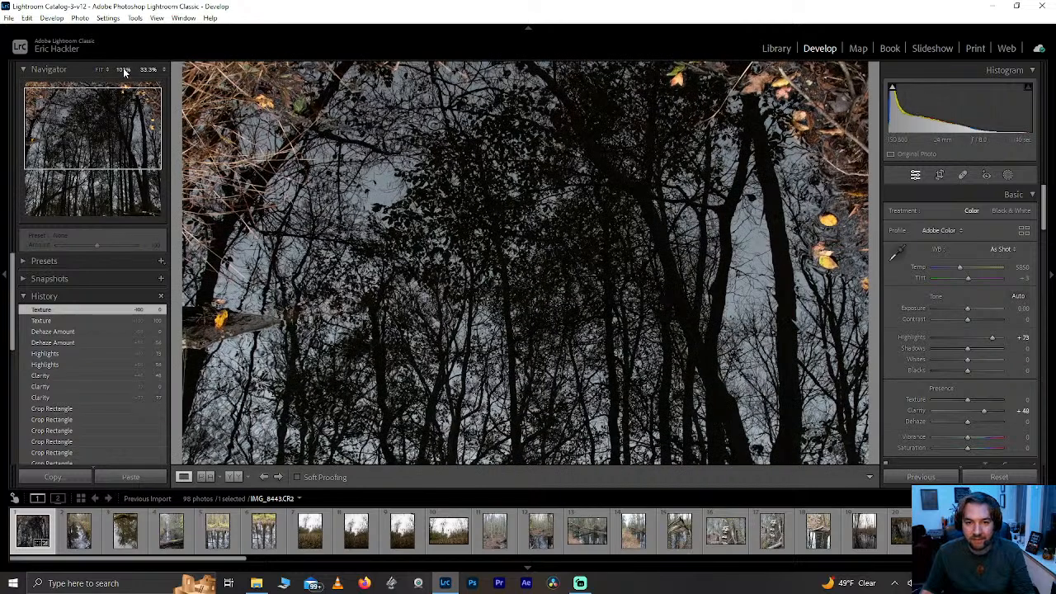
{"action": "left_click", "coordinate": [123, 70]}
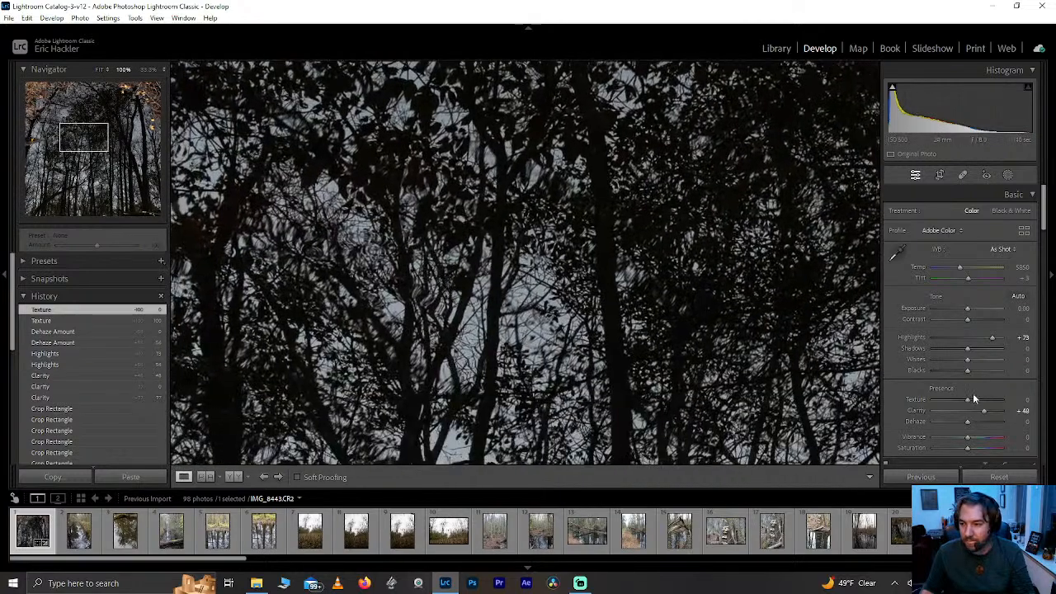
{"action": "left_click_drag", "start_coordinate": [970, 399], "coordinate": [1049, 404]}
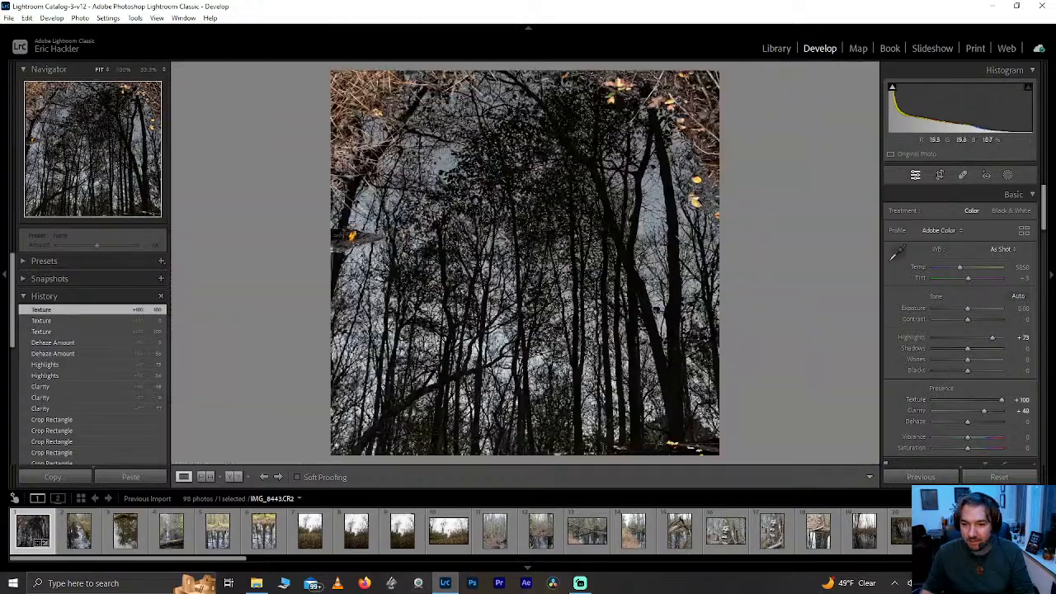
{"action": "left_click", "coordinate": [459, 273]}
{"action": "left_click_drag", "start_coordinate": [417, 231], "coordinate": [544, 347]}
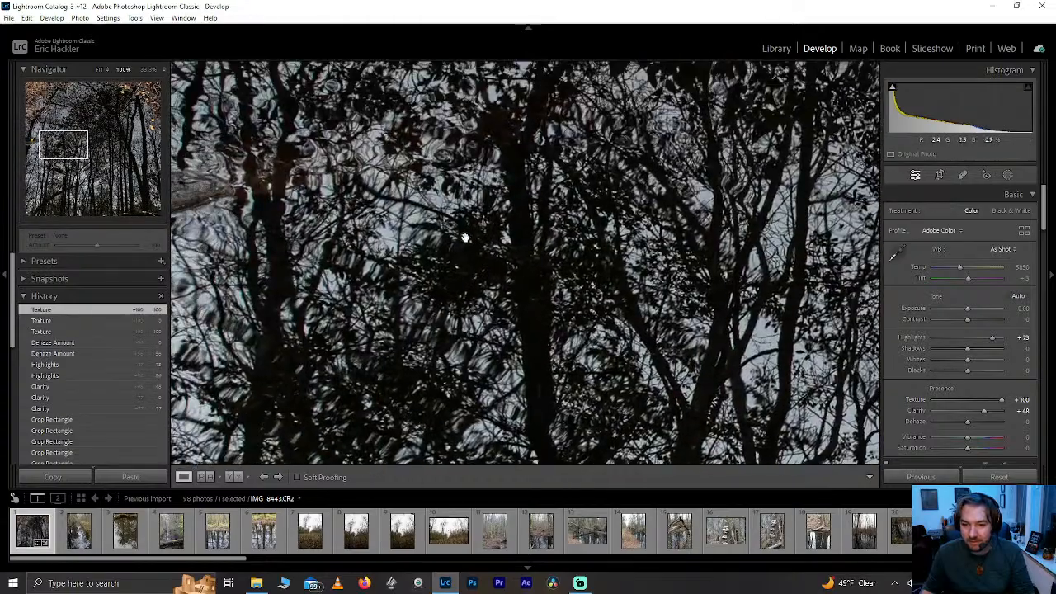
{"action": "left_click_drag", "start_coordinate": [487, 251], "coordinate": [574, 384]}
{"action": "left_click_drag", "start_coordinate": [447, 221], "coordinate": [450, 275]}
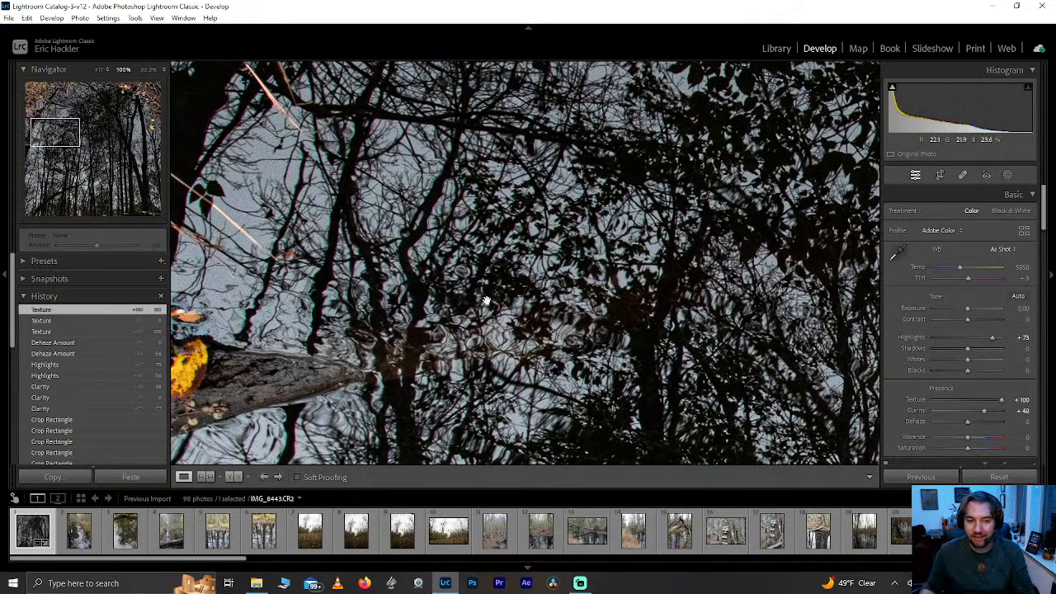
{"action": "double_click", "coordinate": [1000, 400]}
{"action": "left_click", "coordinate": [593, 216]}
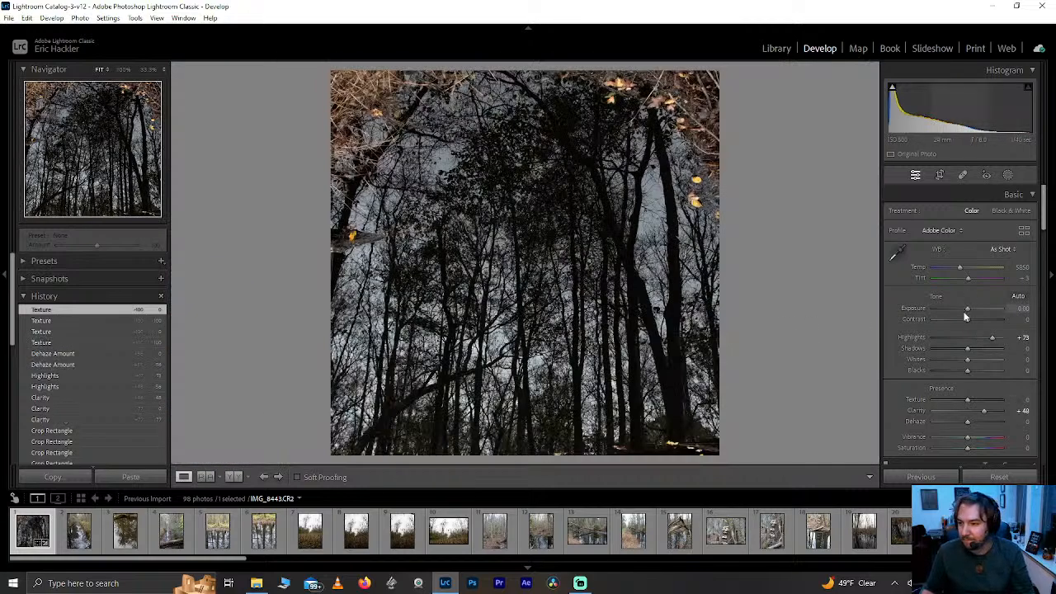
- Raise Highlights to +87 after testing and resetting Shadows and Whites, and rotate the photo back by 180 degrees
{"action": "left_click_drag", "start_coordinate": [967, 371], "coordinate": [999, 336]}
{"action": "double_click", "coordinate": [990, 354]}
{"action": "double_click", "coordinate": [978, 362]}
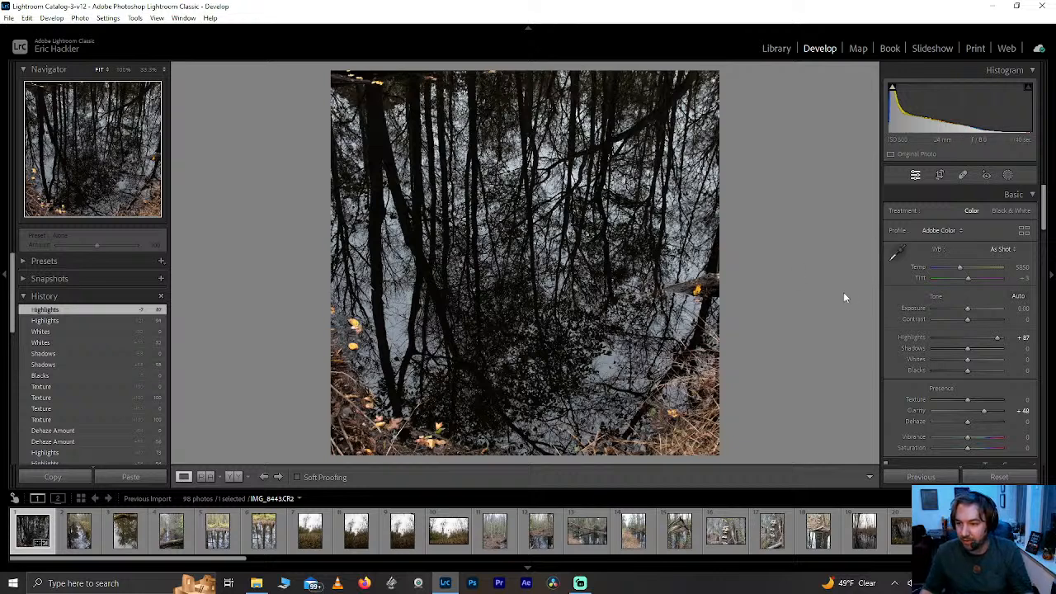
- Try an orange saturation of +46 and a yellow saturation of +100, and reset the orange saturation
{"action": "left_click_drag", "start_coordinate": [1044, 229], "coordinate": [1043, 295]}
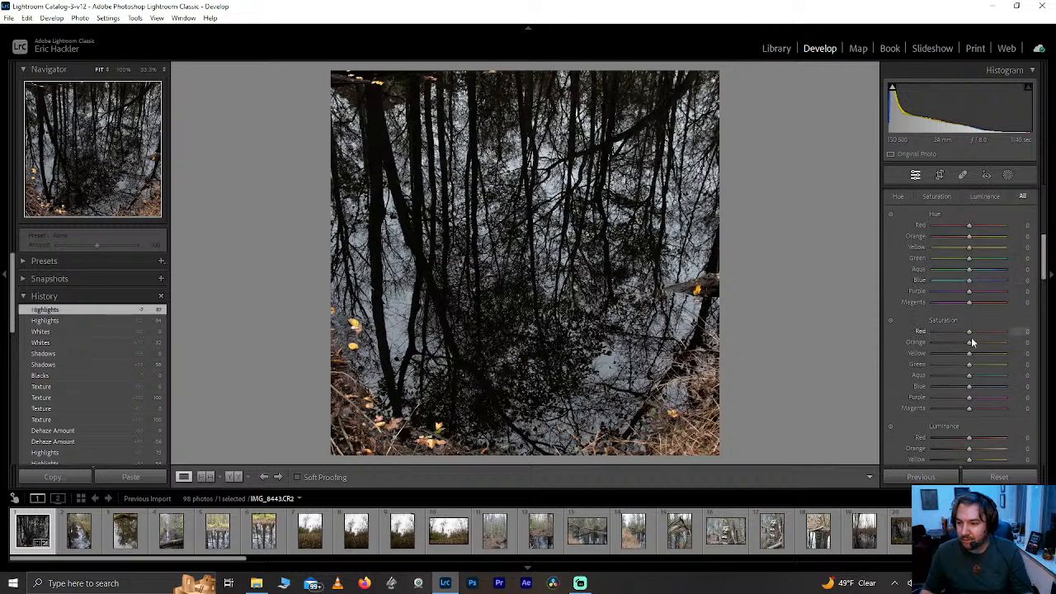
{"action": "mouse_move", "coordinate": [970, 342]}
{"action": "left_mouse_down"}
{"action": "mouse_move", "coordinate": [1027, 342]}
{"action": "mouse_move", "coordinate": [975, 338]}
{"action": "left_mouse_up"}
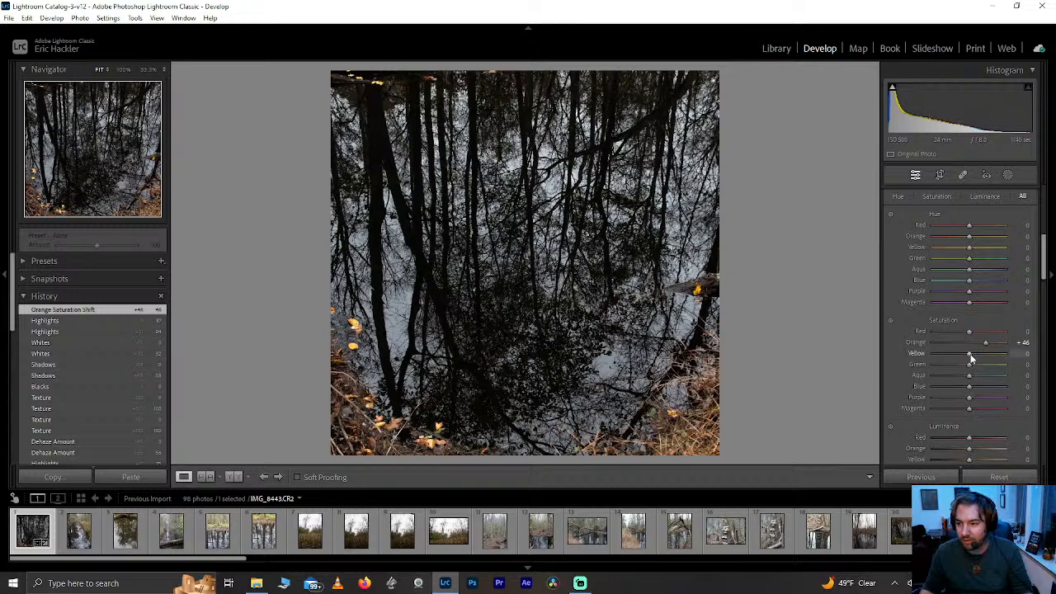
{"action": "left_click_drag", "start_coordinate": [992, 350], "coordinate": [986, 344]}
{"action": "double_click", "coordinate": [987, 343]}
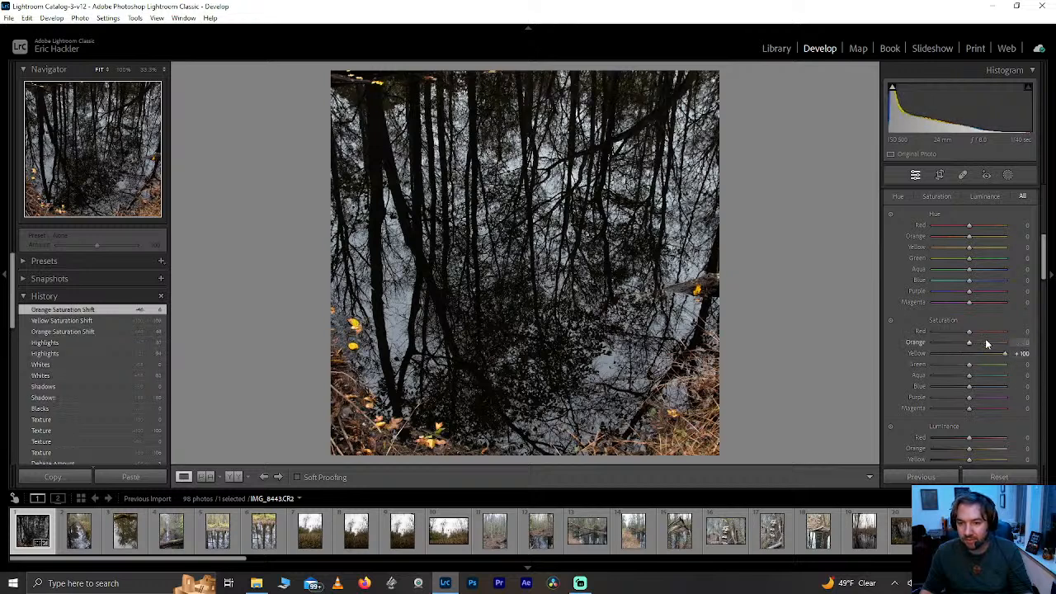
- Set the orange saturation to +35 and return the yellow saturation to 0
{"action": "left_click_drag", "start_coordinate": [986, 344], "coordinate": [903, 355]}
{"action": "left_click_drag", "start_coordinate": [1003, 353], "coordinate": [981, 353]}
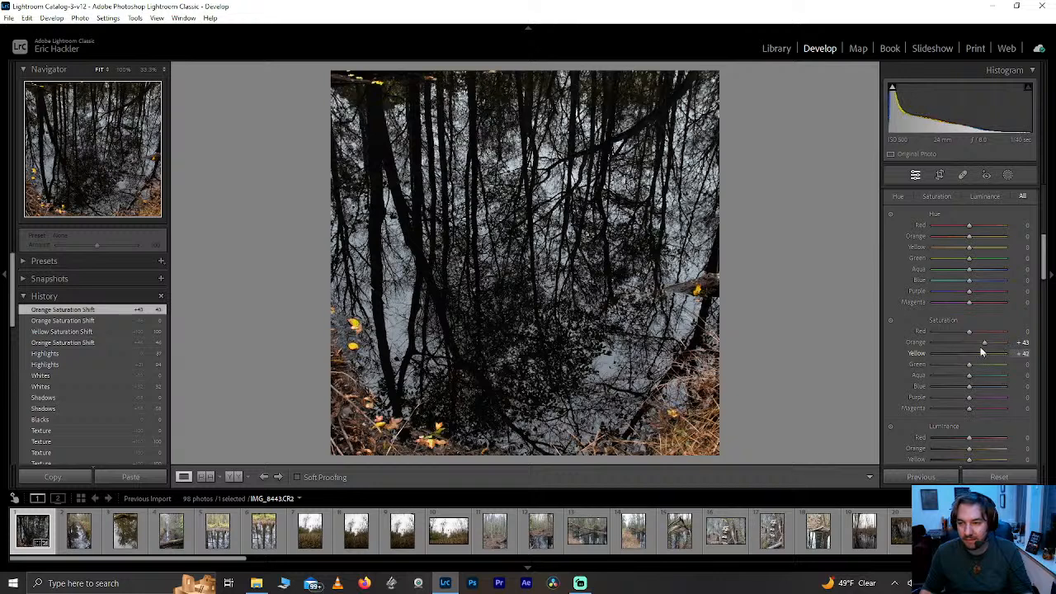
{"action": "left_click_drag", "start_coordinate": [904, 355], "coordinate": [938, 362]}
{"action": "left_click_drag", "start_coordinate": [1016, 351], "coordinate": [978, 347]}
{"action": "double_click", "coordinate": [962, 352]}
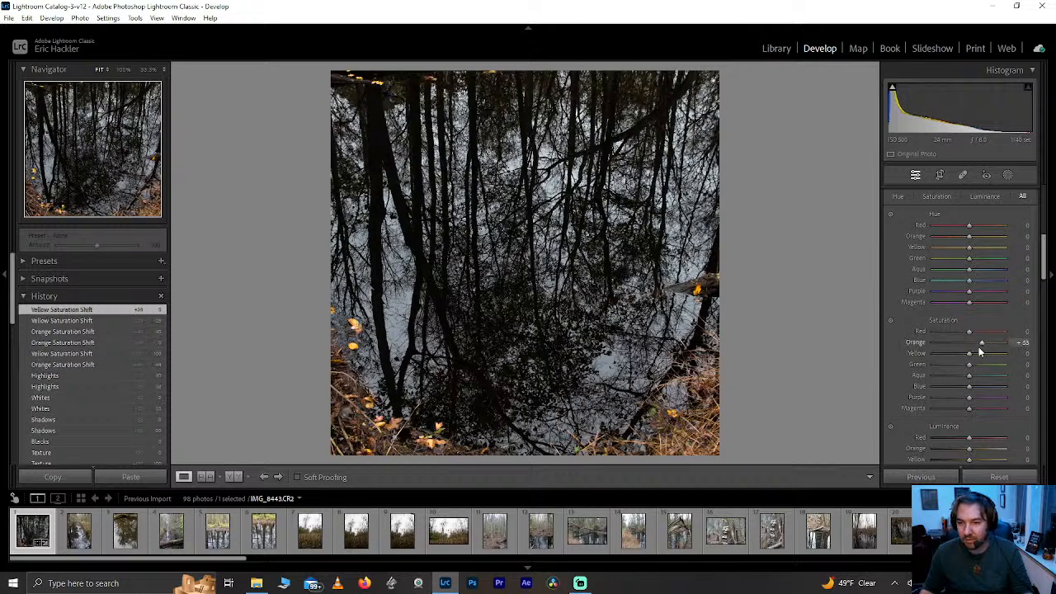
- Set the blue saturation to -54, aqua to +48 and green to -92
{"action": "left_click_drag", "start_coordinate": [968, 387], "coordinate": [996, 391]}
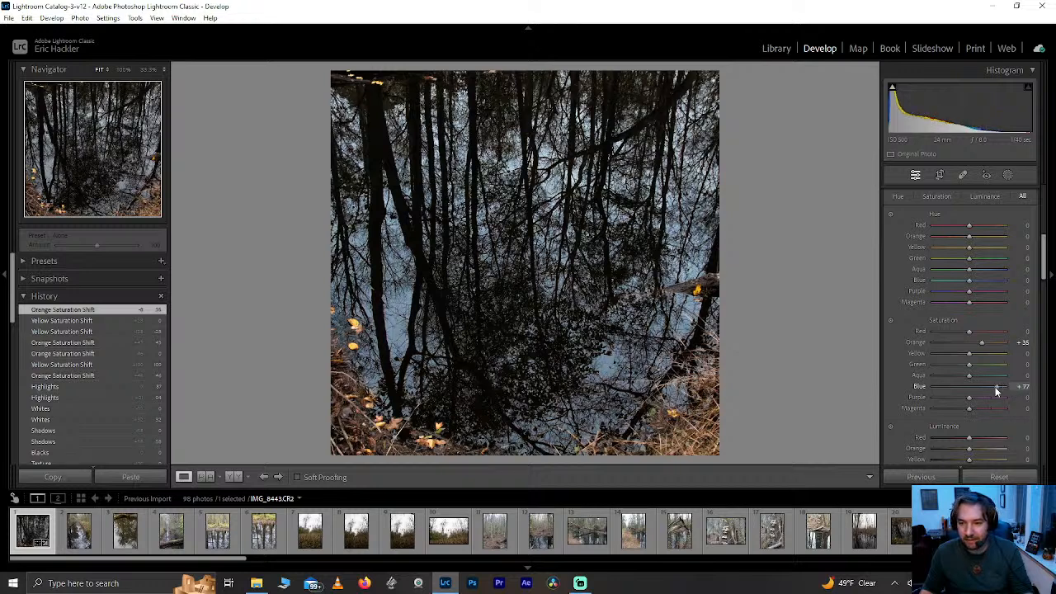
{"action": "double_click", "coordinate": [996, 387]}
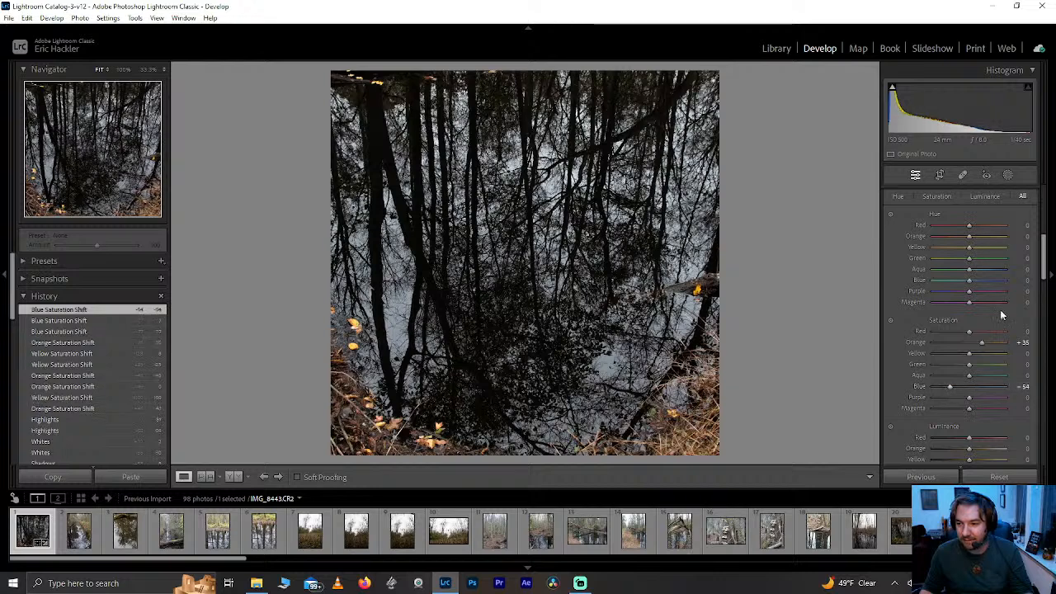
{"action": "left_click_drag", "start_coordinate": [971, 376], "coordinate": [1023, 384]}
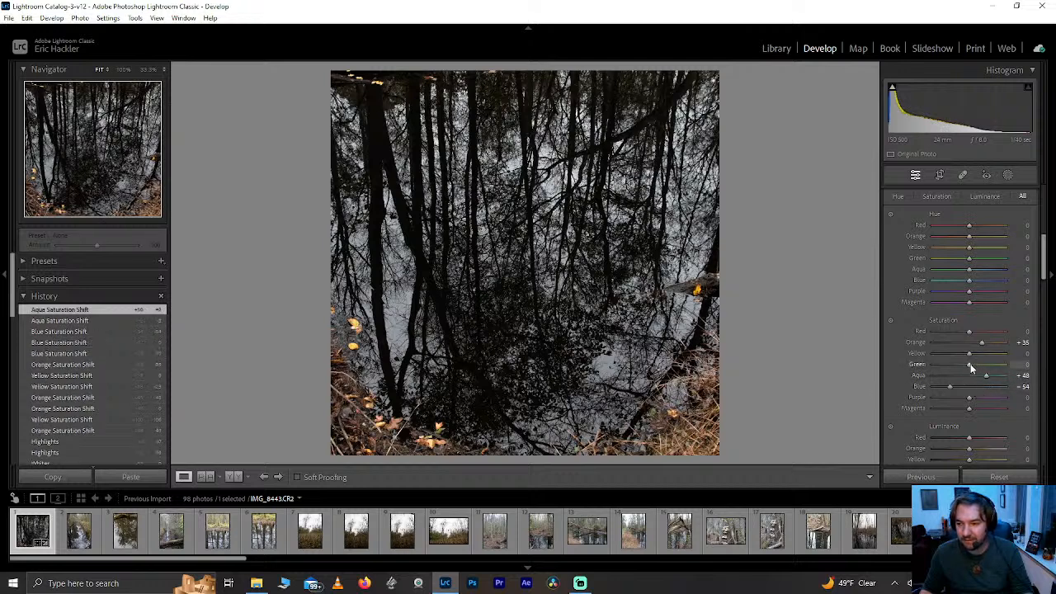
{"action": "left_click_drag", "start_coordinate": [969, 364], "coordinate": [1044, 369]}
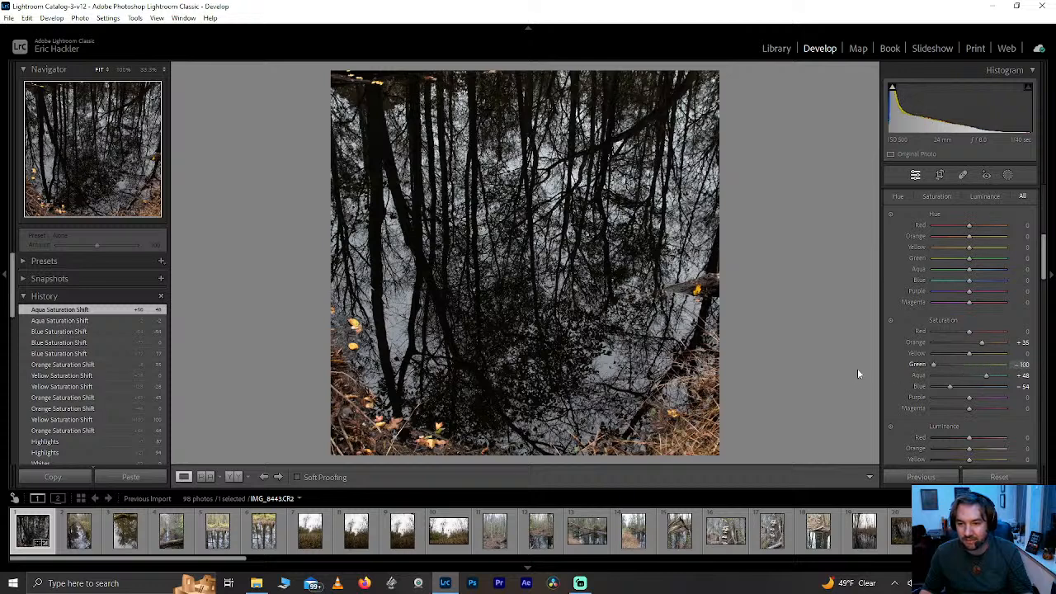
{"action": "left_click_drag", "start_coordinate": [932, 373], "coordinate": [925, 358]}
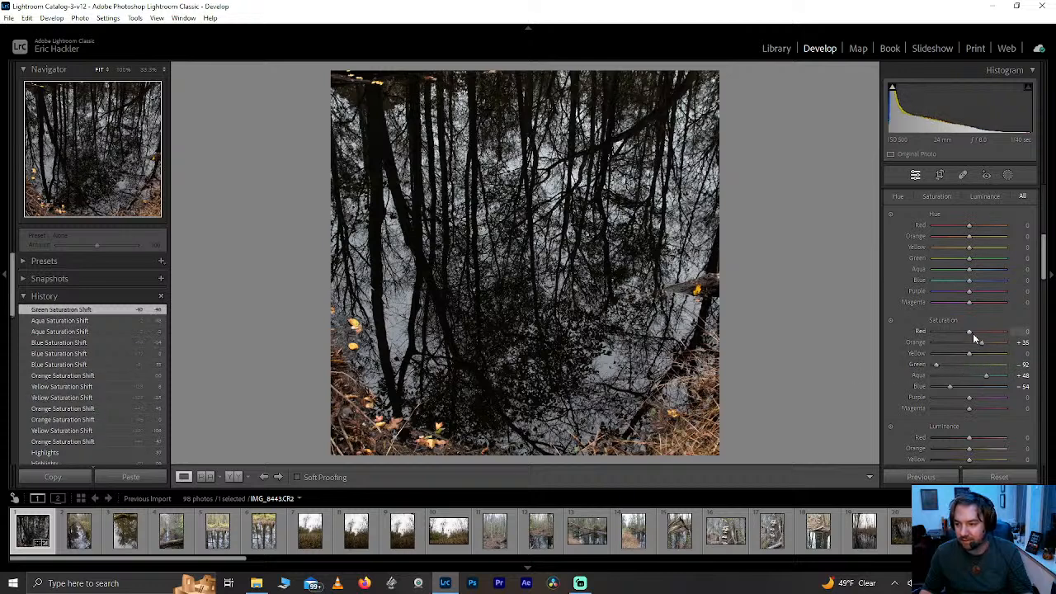
- Set the red saturation to +100 and the blue saturation to -35
{"action": "left_click_drag", "start_coordinate": [972, 333], "coordinate": [1049, 333]}
{"action": "left_click_drag", "start_coordinate": [928, 330], "coordinate": [1004, 331]}
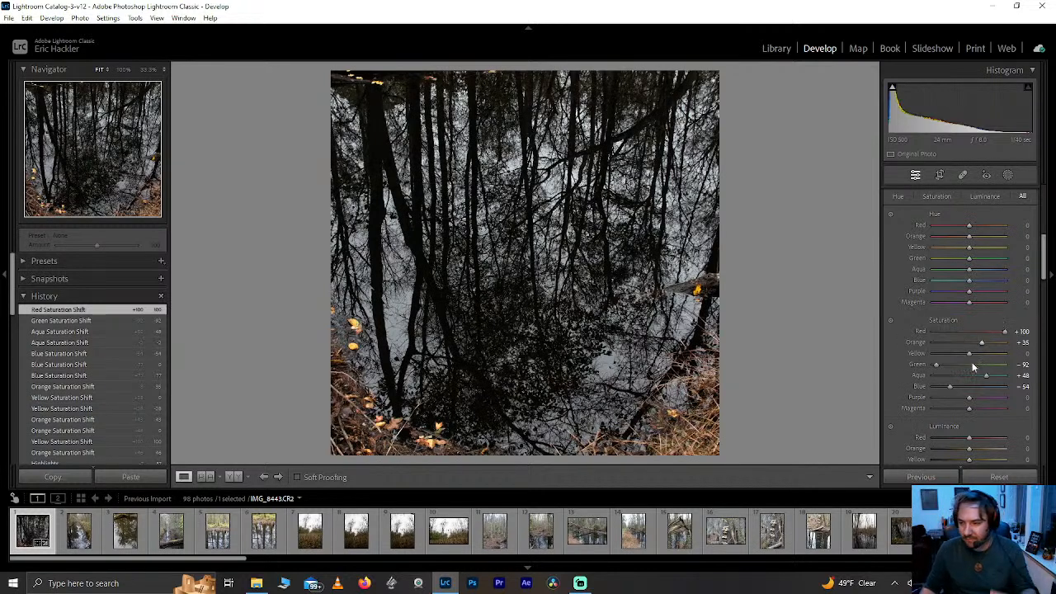
{"action": "left_click", "coordinate": [1048, 272]}
{"action": "left_click", "coordinate": [1047, 272]}
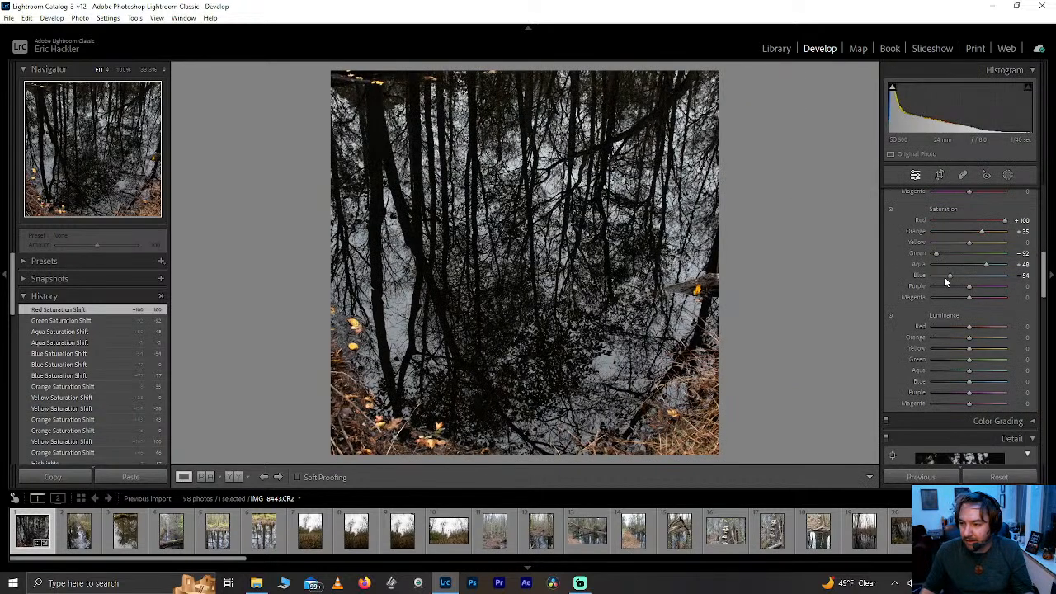
{"action": "left_click", "coordinate": [953, 278]}
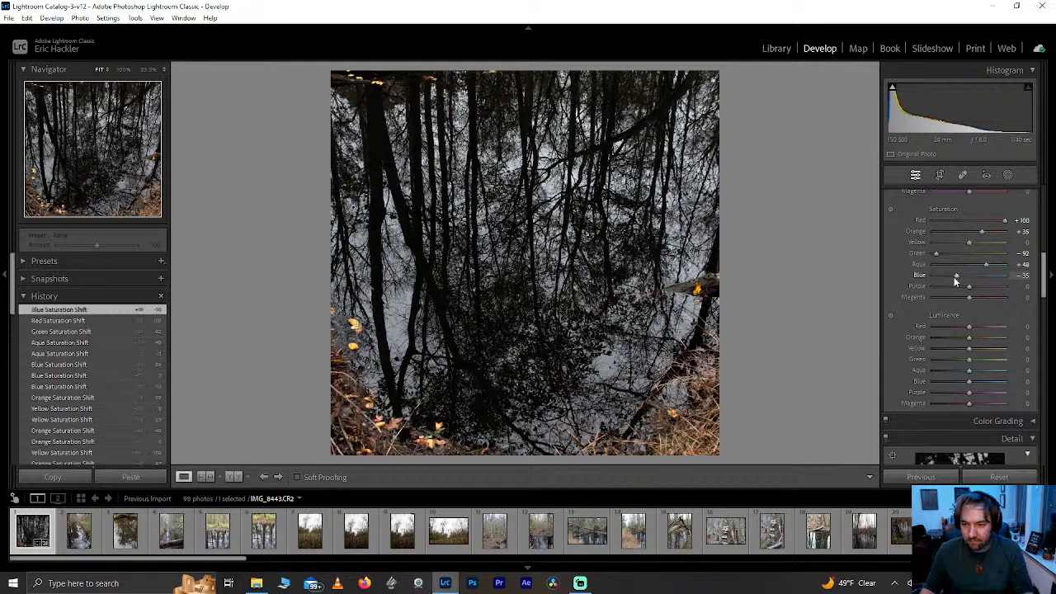
- Set the blue luminance to +100, and test and reset the aqua, orange, yellow and red luminance to 0
{"action": "left_click_drag", "start_coordinate": [968, 381], "coordinate": [969, 385]}
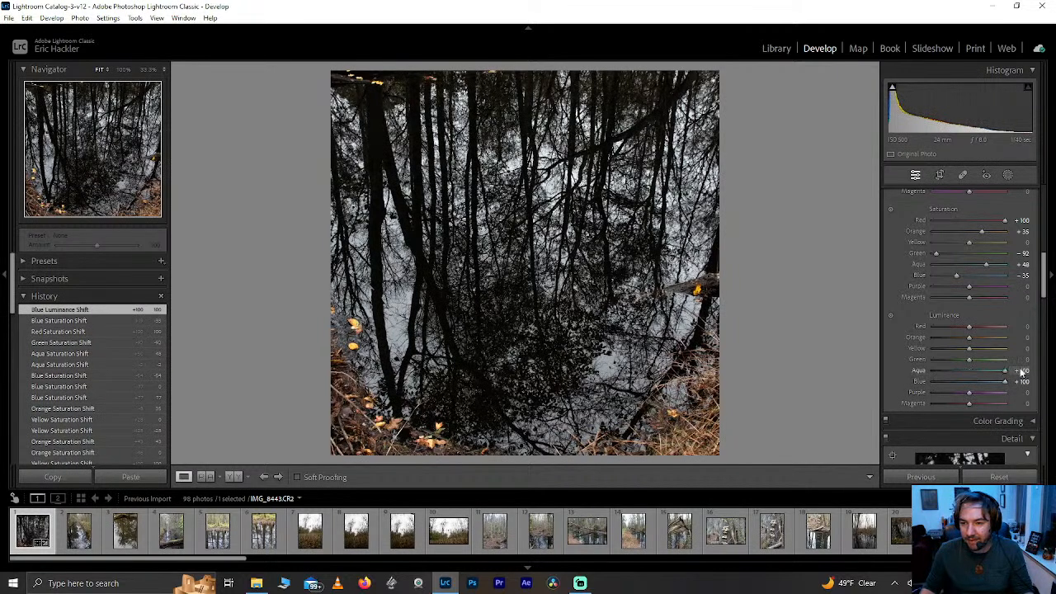
{"action": "left_click_drag", "start_coordinate": [947, 374], "coordinate": [967, 351]}
{"action": "double_click", "coordinate": [959, 370]}
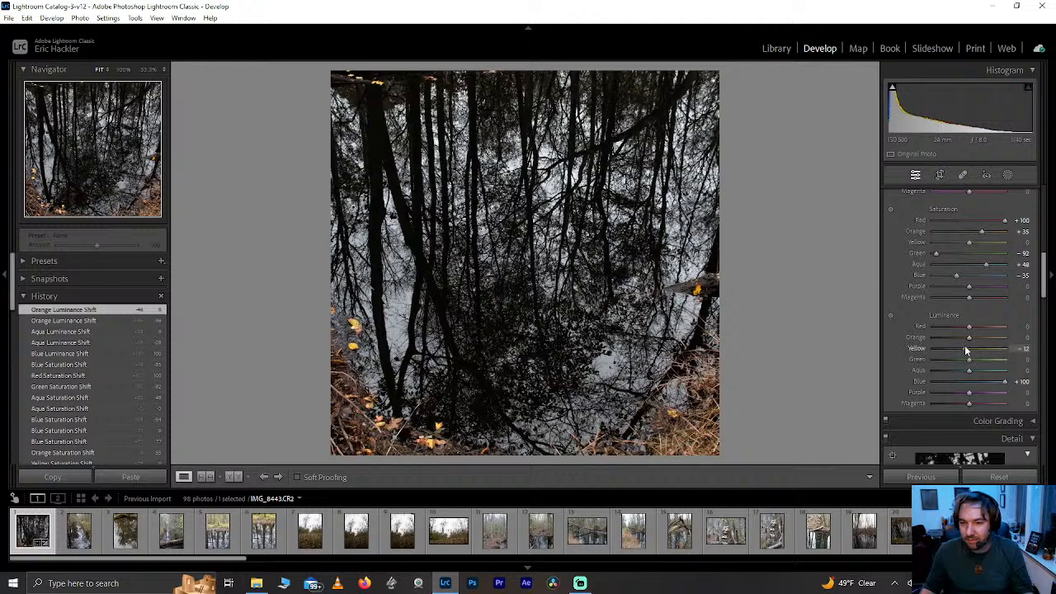
{"action": "double_click", "coordinate": [964, 350]}
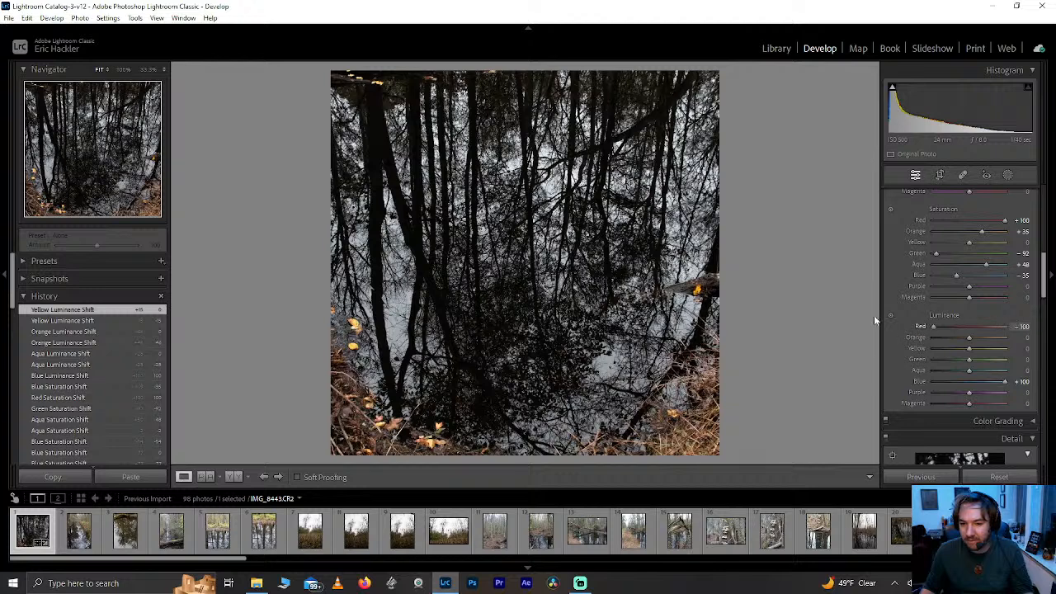
{"action": "double_click", "coordinate": [1005, 326]}
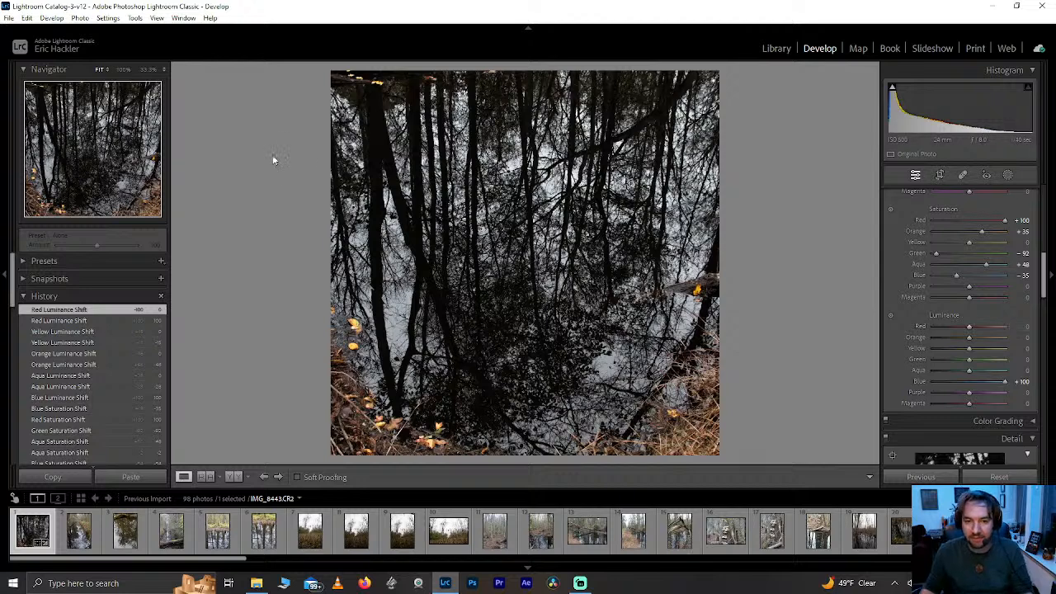
- Reopen the crop, shift it toward the photo's upper edge and set the straighten angle to 0.00
{"action": "scroll", "coordinate": [944, 289], "scroll_direction": "up", "scroll_amount": 10}
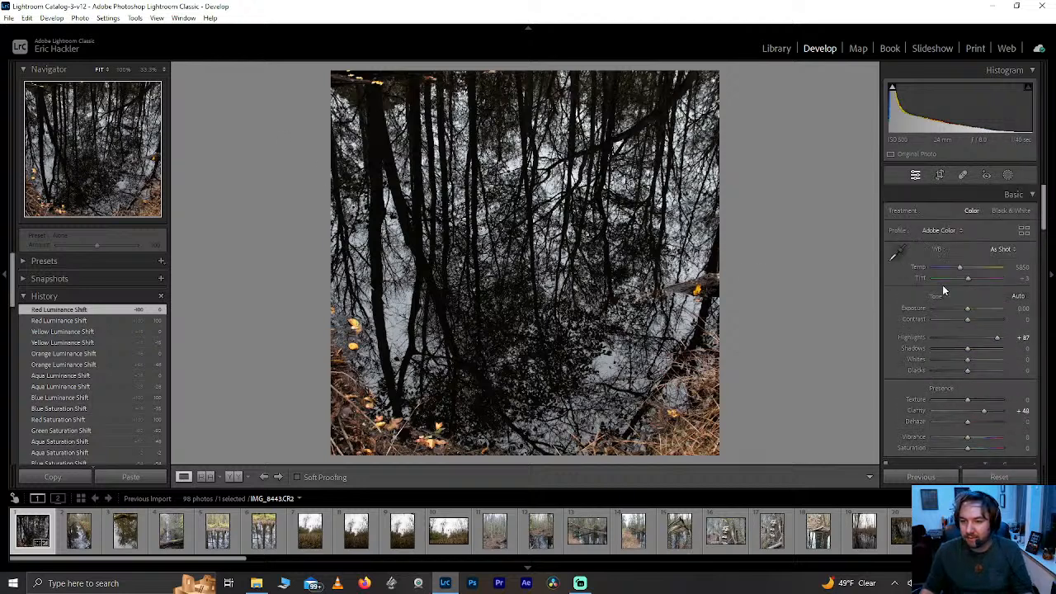
{"action": "left_click", "coordinate": [939, 175]}
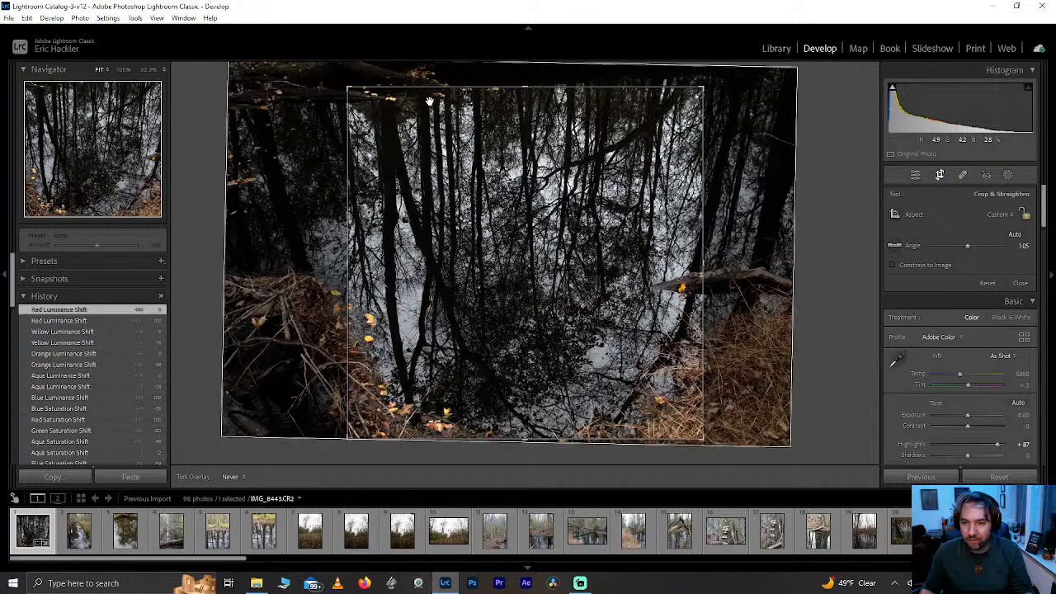
{"action": "left_click_drag", "start_coordinate": [429, 101], "coordinate": [432, 51]}
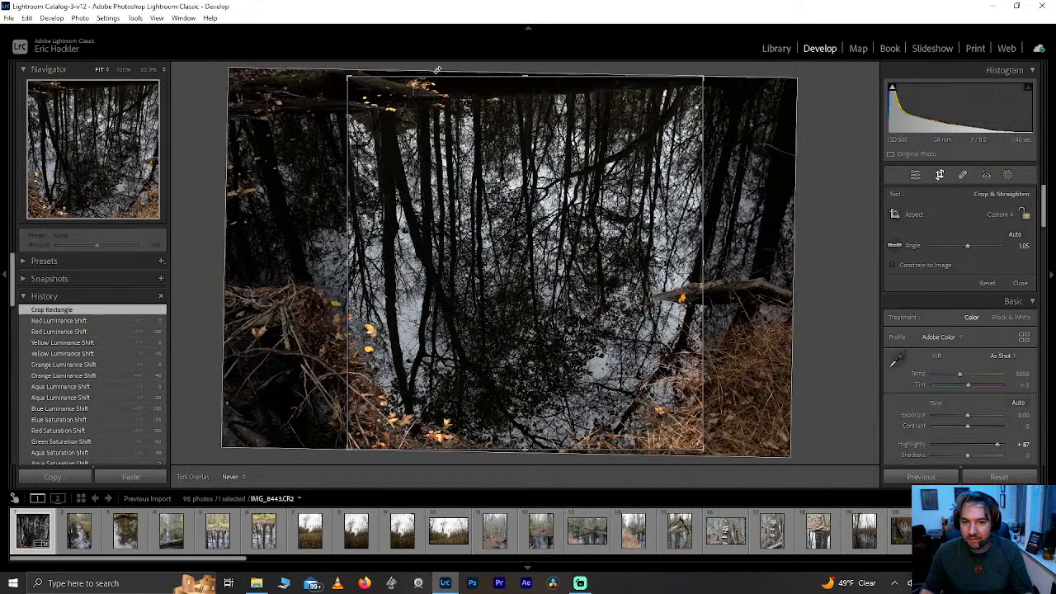
{"action": "left_click", "coordinate": [438, 71]}
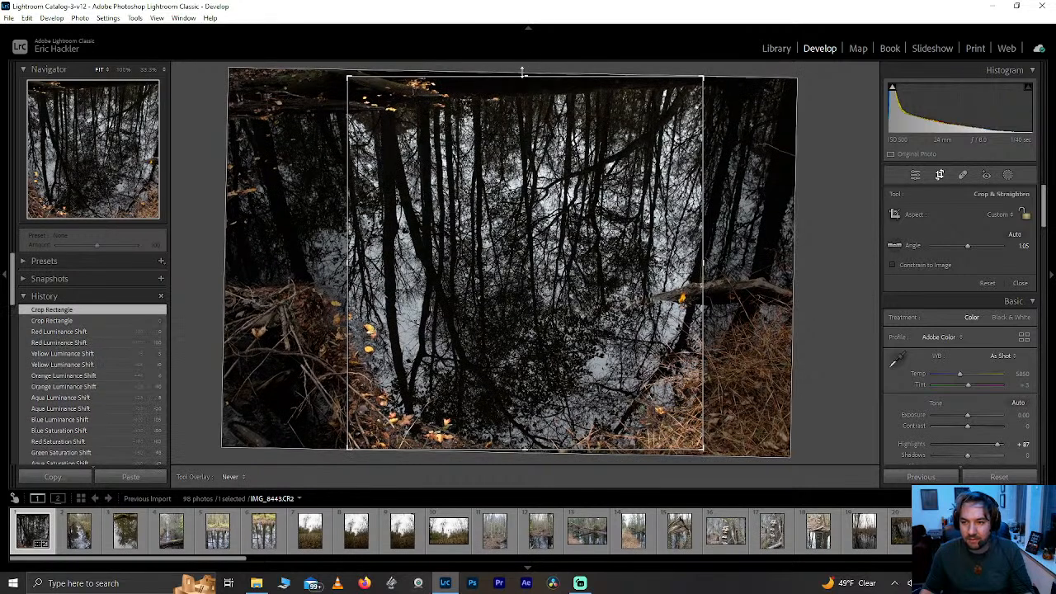
{"action": "left_click_drag", "start_coordinate": [525, 66], "coordinate": [516, 66]}
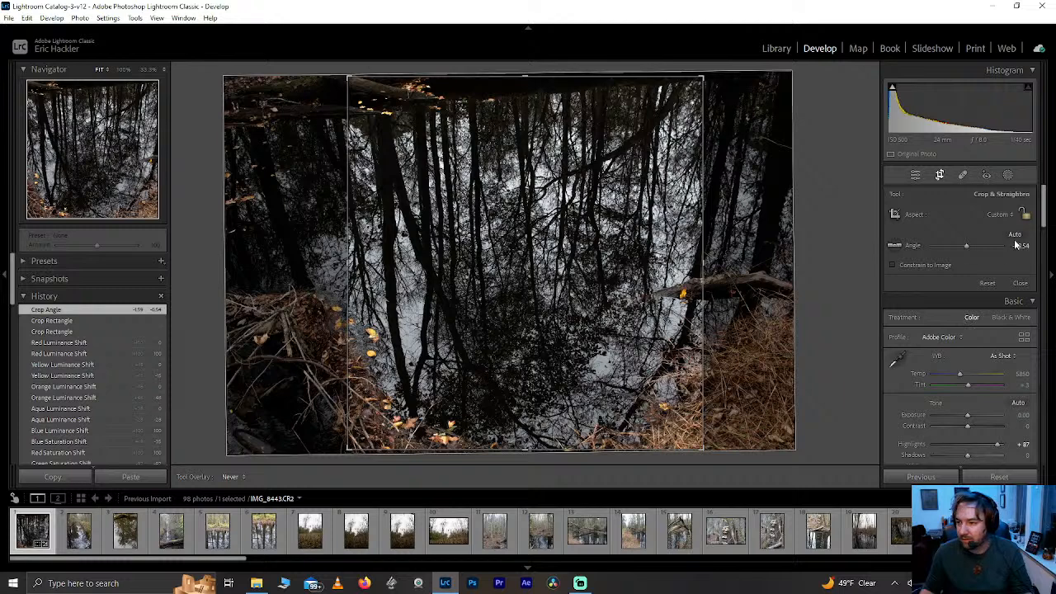
{"action": "left_click_drag", "start_coordinate": [1025, 248], "coordinate": [1028, 247]}
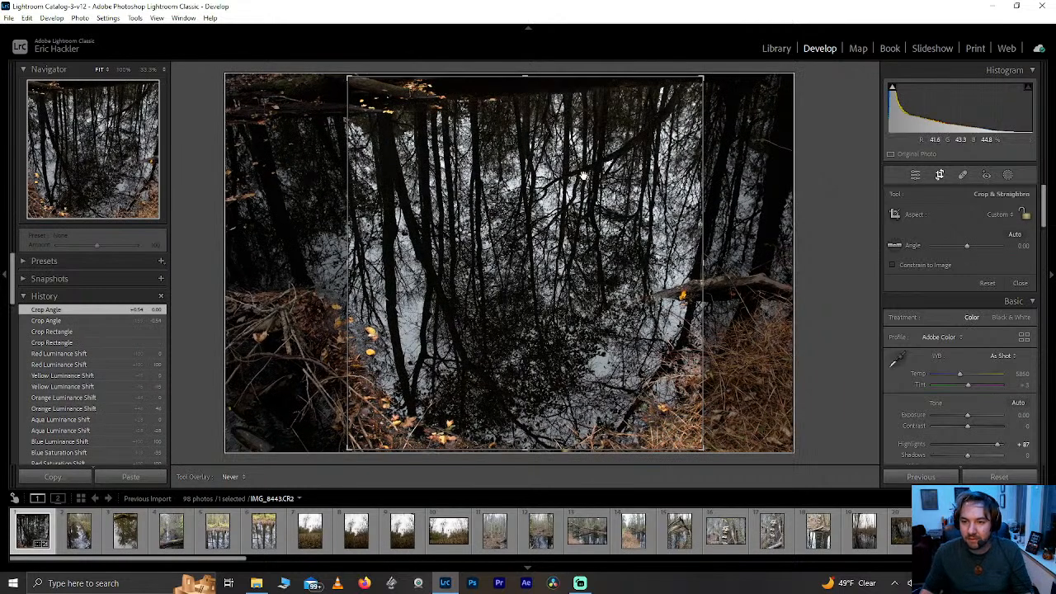
- Enlarge the crop to the photo's full height and widen it on both sides to include more of the banks
{"action": "left_click_drag", "start_coordinate": [519, 79], "coordinate": [522, 62]}
{"action": "left_click_drag", "start_coordinate": [347, 224], "coordinate": [338, 228]}
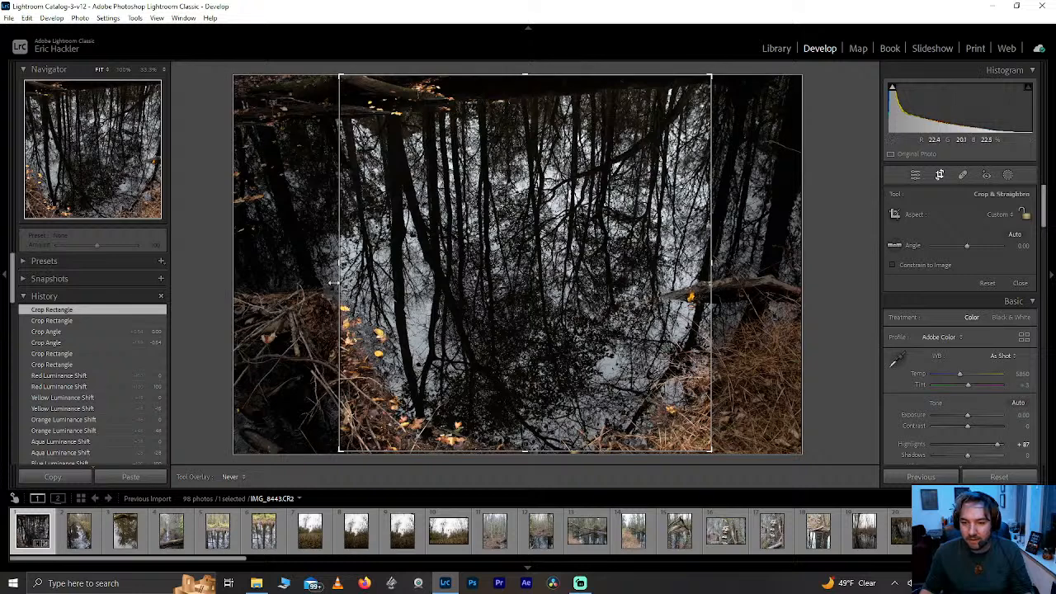
{"action": "mouse_move", "coordinate": [338, 285]}
{"action": "left_mouse_down"}
{"action": "mouse_move", "coordinate": [316, 286]}
{"action": "mouse_move", "coordinate": [331, 292]}
{"action": "left_mouse_up"}
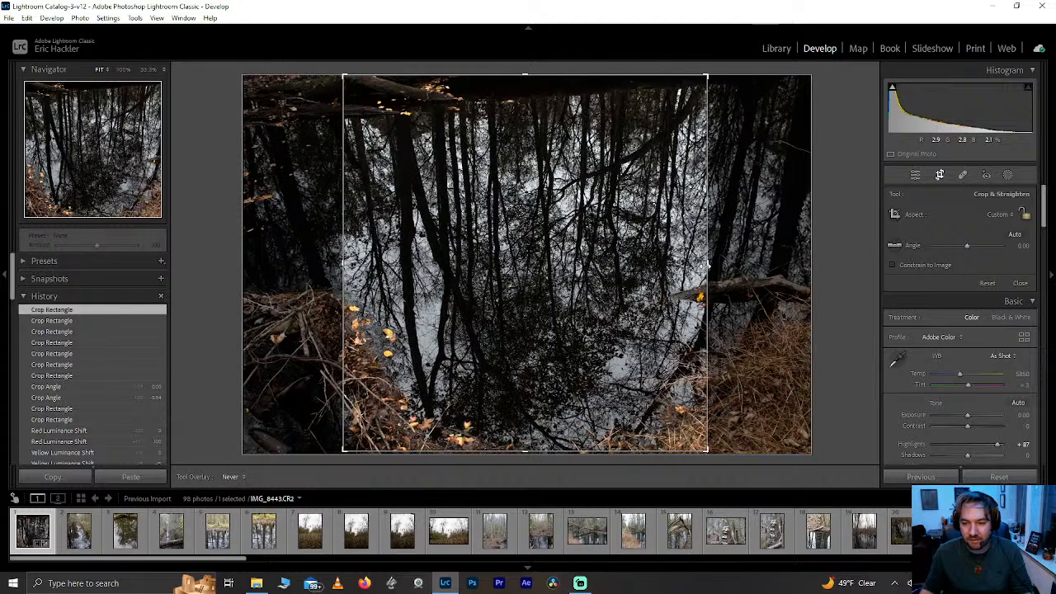
{"action": "left_click_drag", "start_coordinate": [711, 264], "coordinate": [725, 269]}
{"action": "left_click_drag", "start_coordinate": [538, 454], "coordinate": [537, 467]}
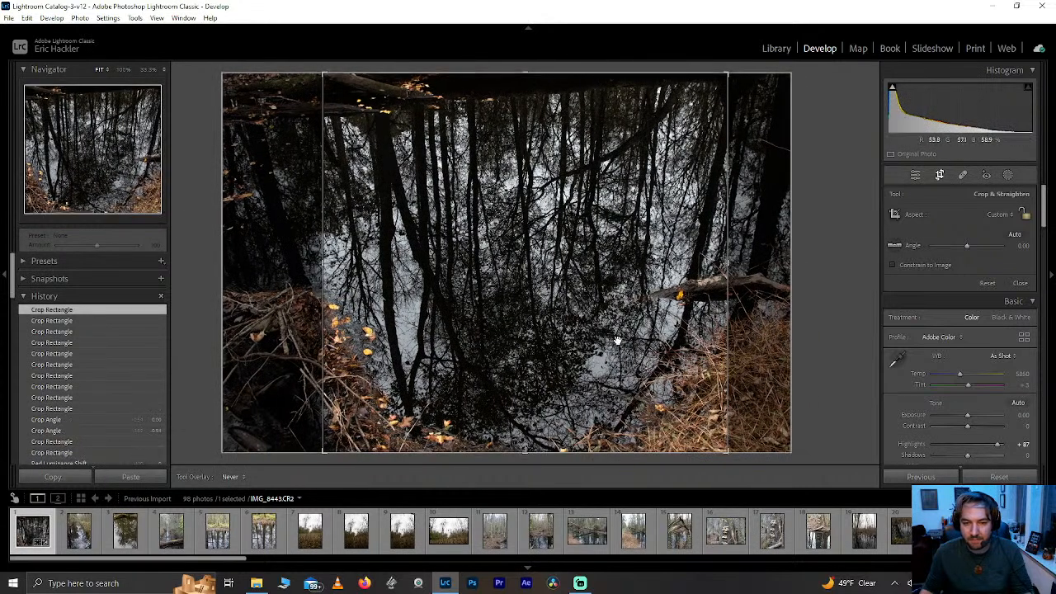
- Fine-tune the crop's right edge so it cuts across the fallen log, undoing the accidental 0.01 rotation
{"action": "left_click_drag", "start_coordinate": [726, 262], "coordinate": [717, 264]}
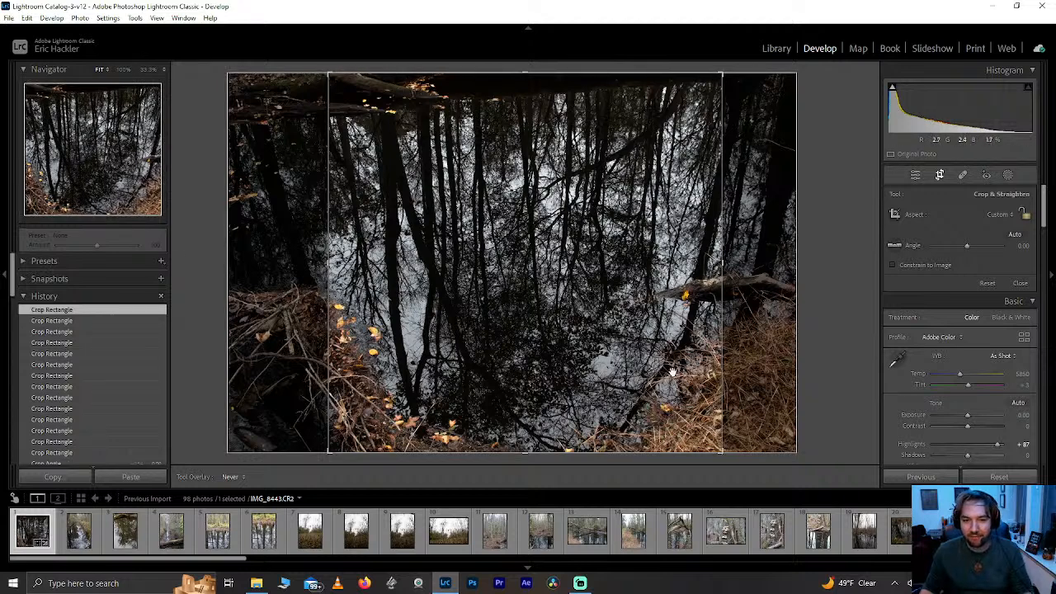
{"action": "left_click_drag", "start_coordinate": [727, 264], "coordinate": [724, 264]}
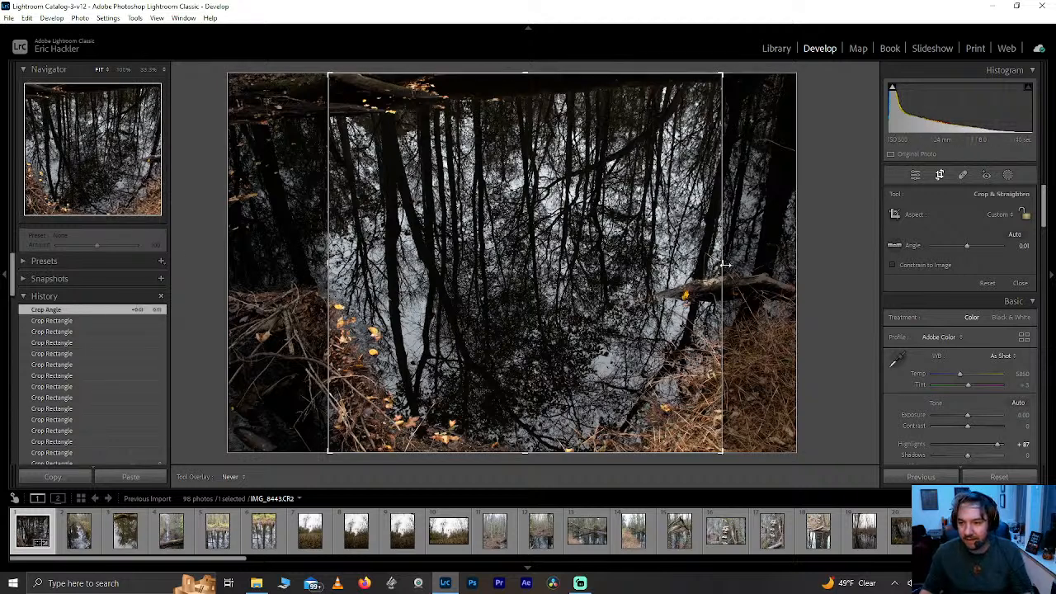
{"action": "key", "text": "ctrl+z"}
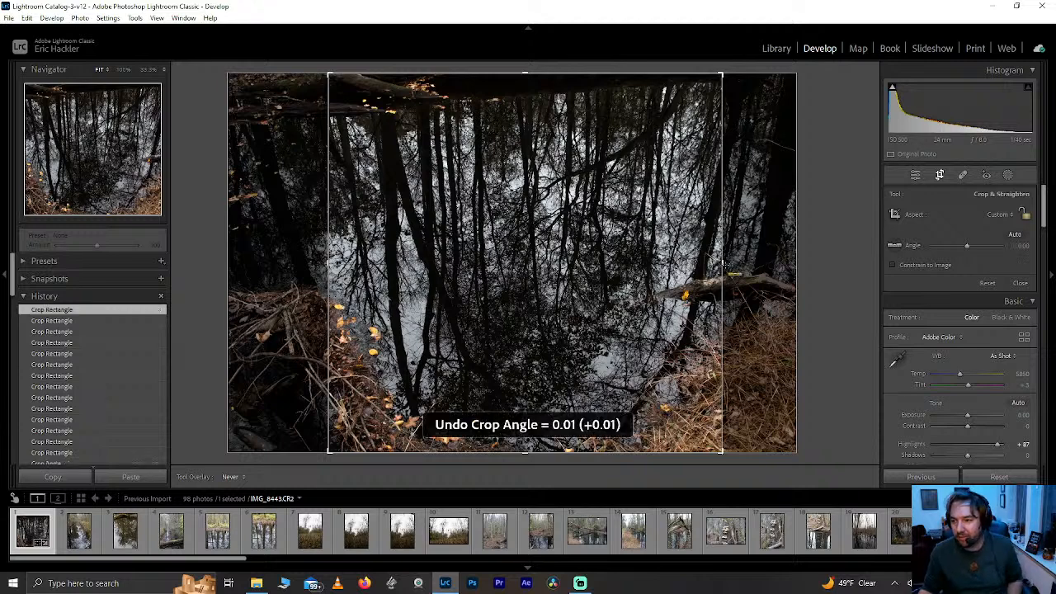
{"action": "left_click_drag", "start_coordinate": [724, 264], "coordinate": [734, 263]}
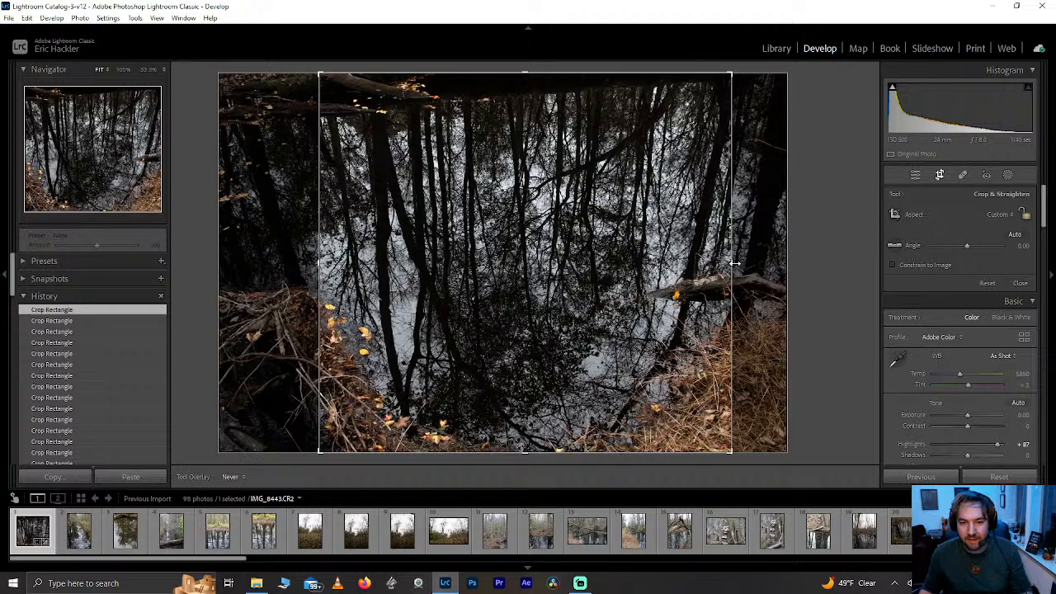
{"action": "left_click_drag", "start_coordinate": [734, 263], "coordinate": [730, 263]}
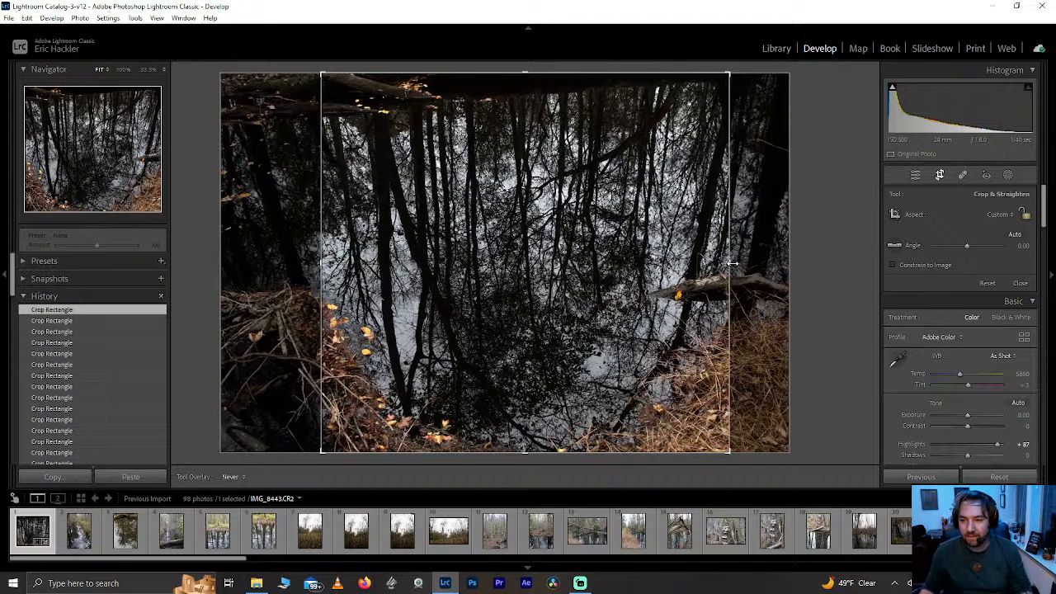
- Apply the crop and rate the edited reflection photo three stars
{"action": "left_click", "coordinate": [945, 178]}
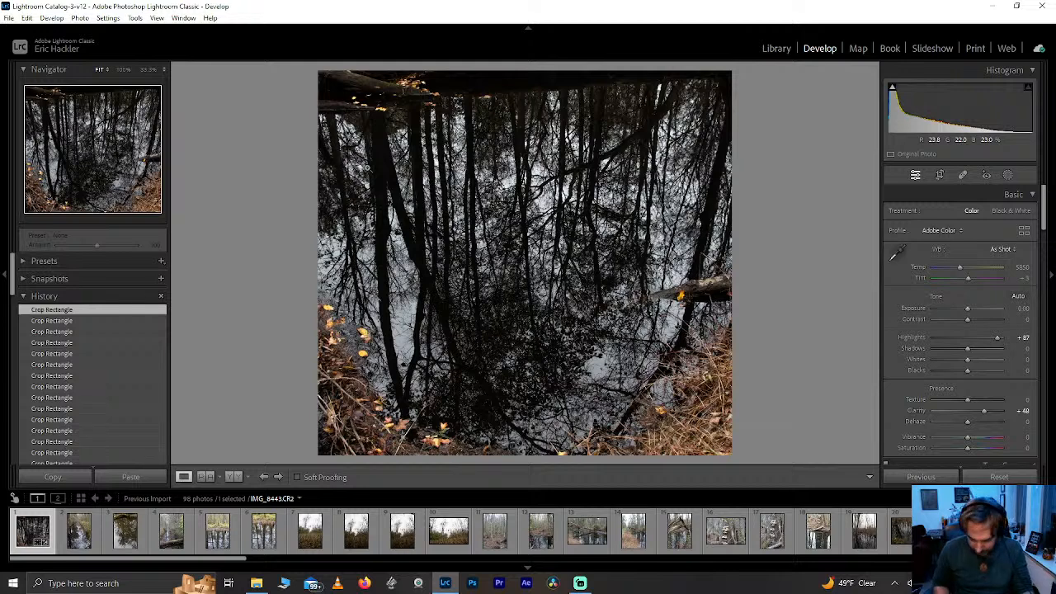
{"action": "key", "text": "3"}
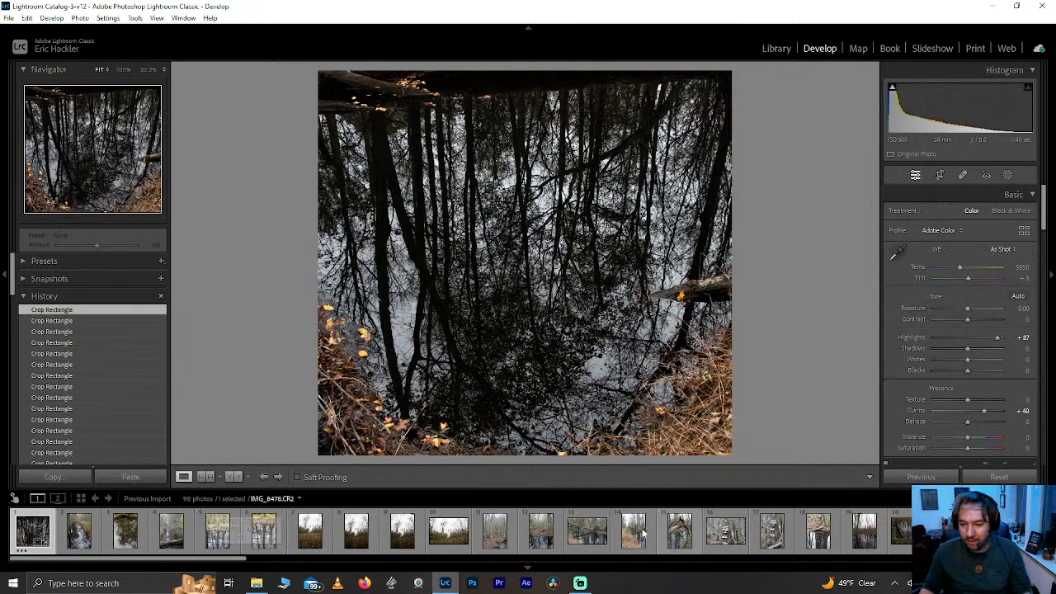
- Browse to the canal path photo IMG_8476.CR2 and inspect the path and foliage detail at 100% zoom
{"action": "left_click", "coordinate": [534, 538]}
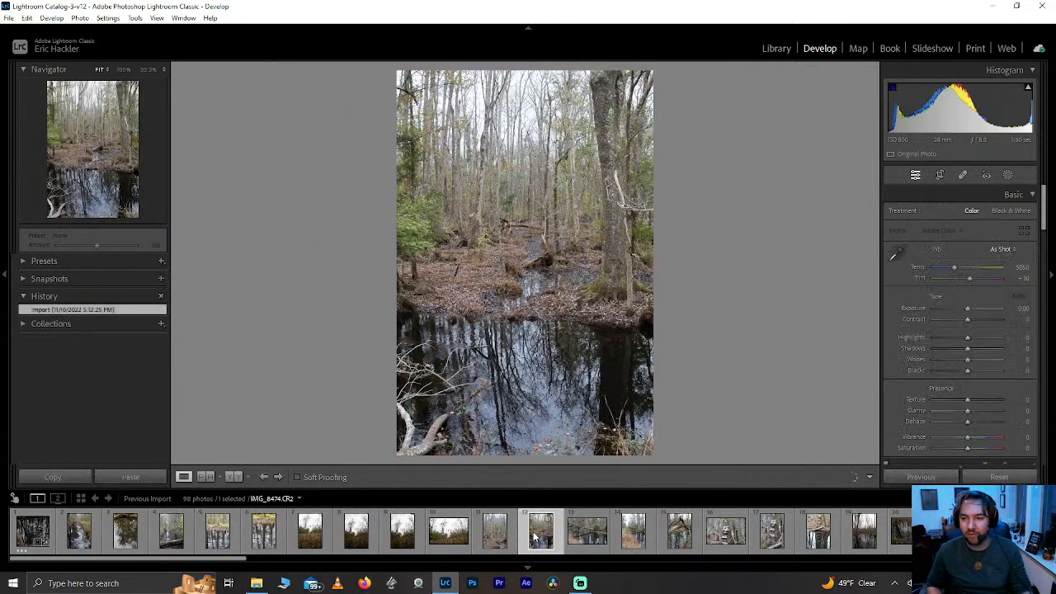
{"action": "key", "text": "Right"}
{"action": "key", "text": "Right"}
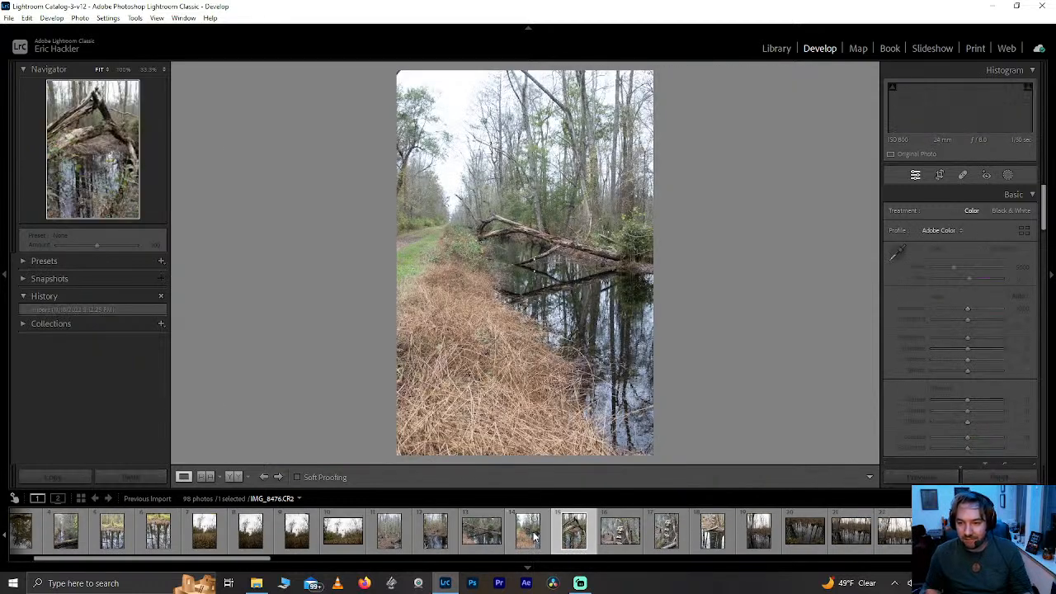
{"action": "left_click", "coordinate": [422, 244]}
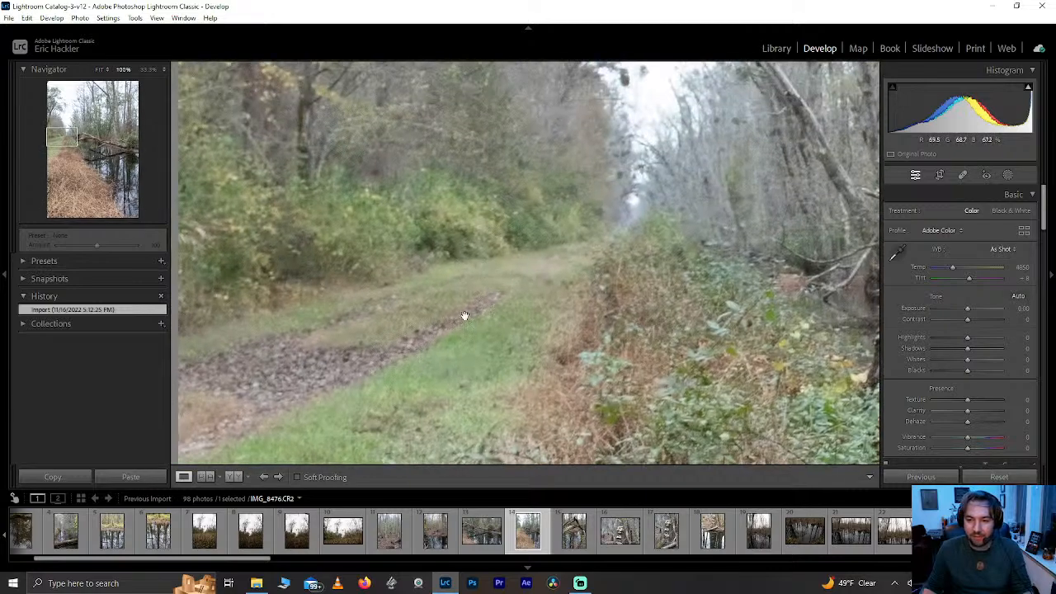
{"action": "left_click", "coordinate": [331, 364]}
{"action": "left_click", "coordinate": [415, 255]}
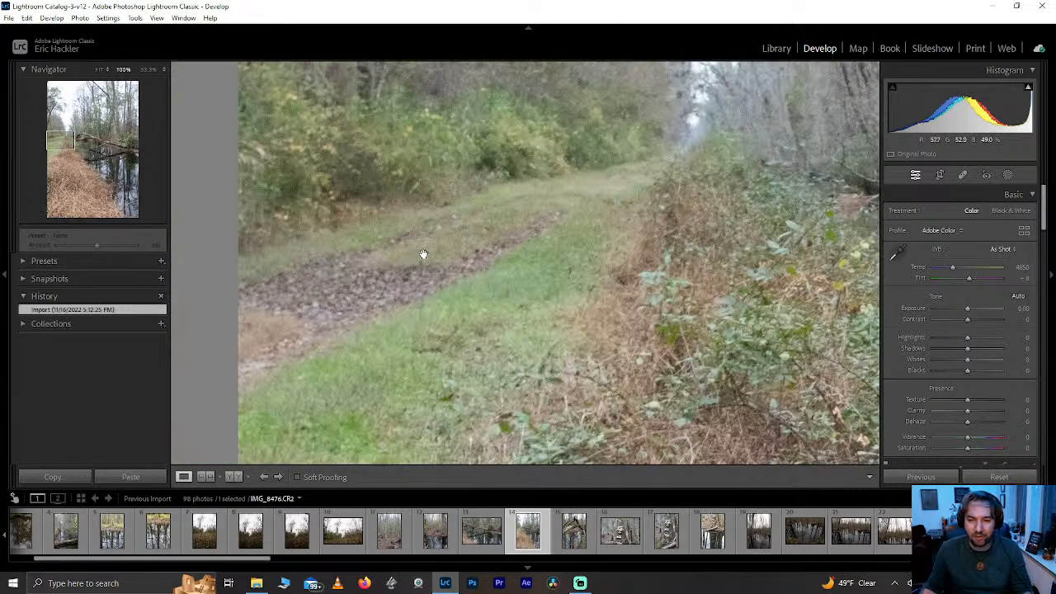
{"action": "mouse_move", "coordinate": [345, 352]}
{"action": "left_mouse_down"}
{"action": "mouse_move", "coordinate": [354, 366]}
{"action": "mouse_move", "coordinate": [352, 346]}
{"action": "left_mouse_up"}
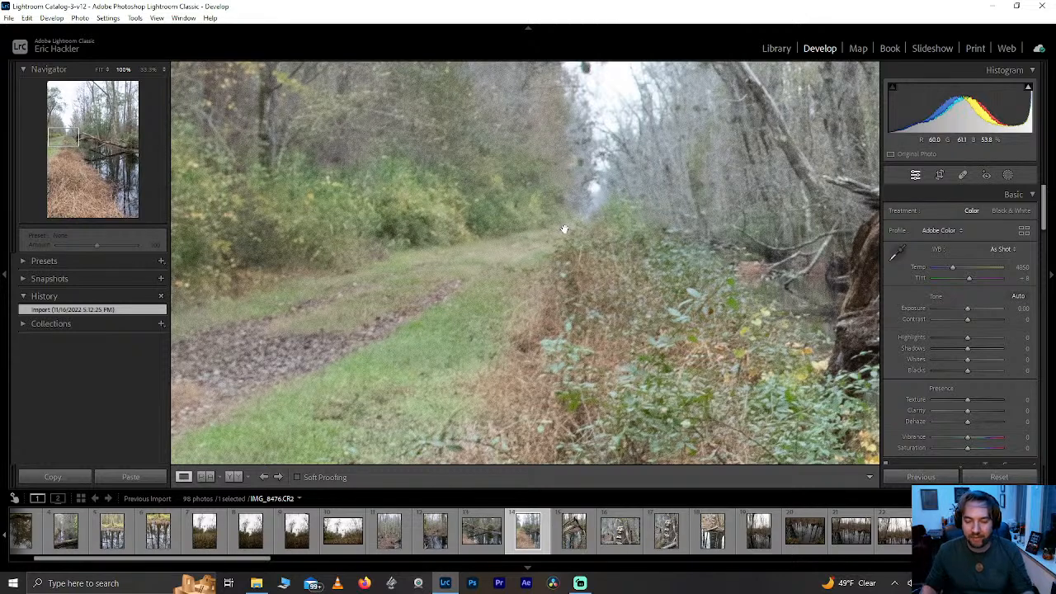
{"action": "left_click", "coordinate": [740, 266]}
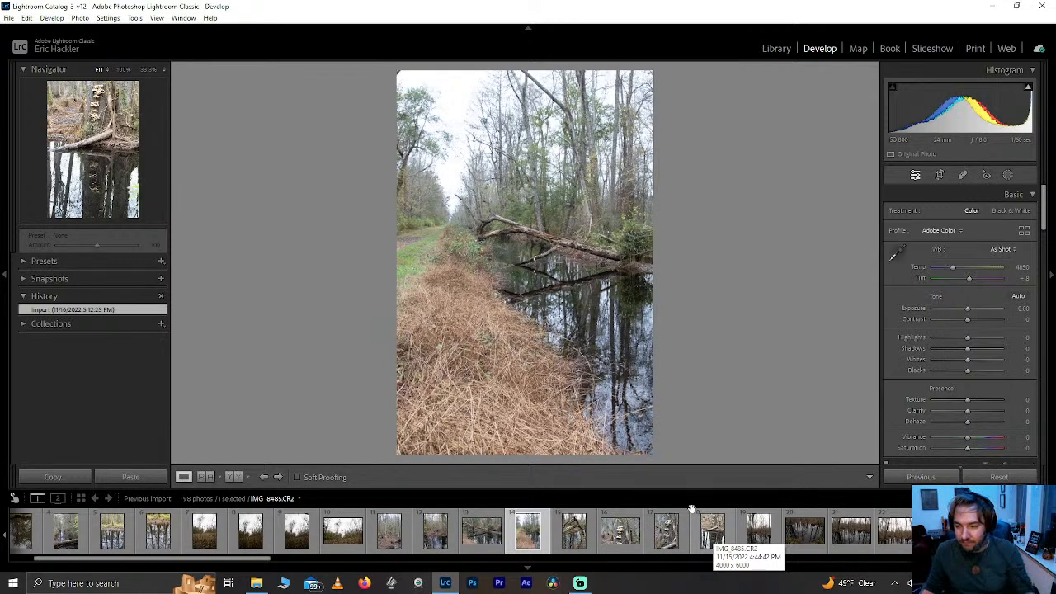
- Compare the dried flower stalk shots, delete the first portrait version and return to IMG_8476.CR2
{"action": "left_click", "coordinate": [575, 535]}
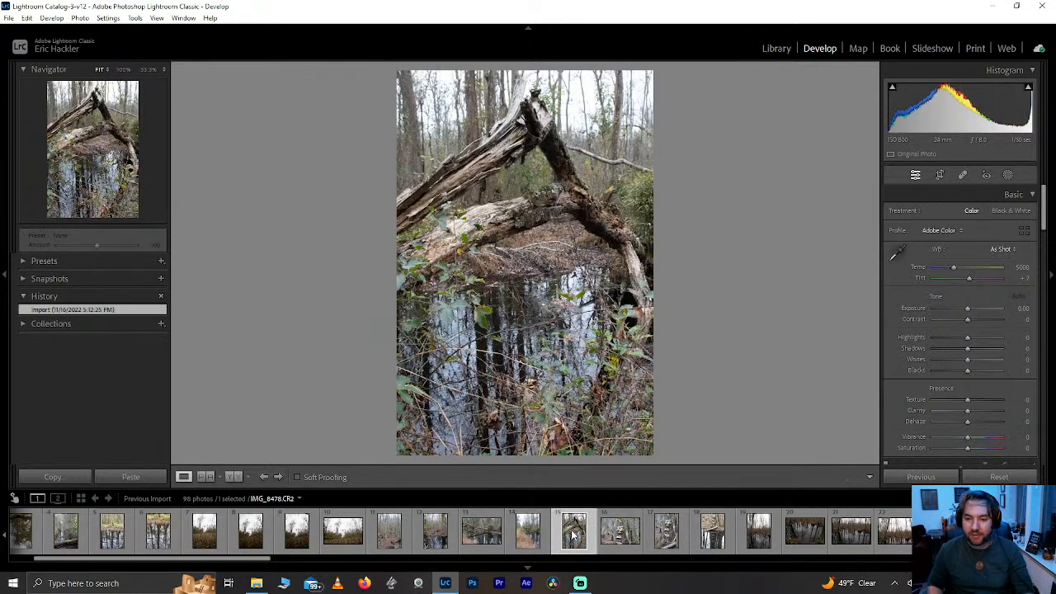
{"action": "left_click", "coordinate": [337, 542]}
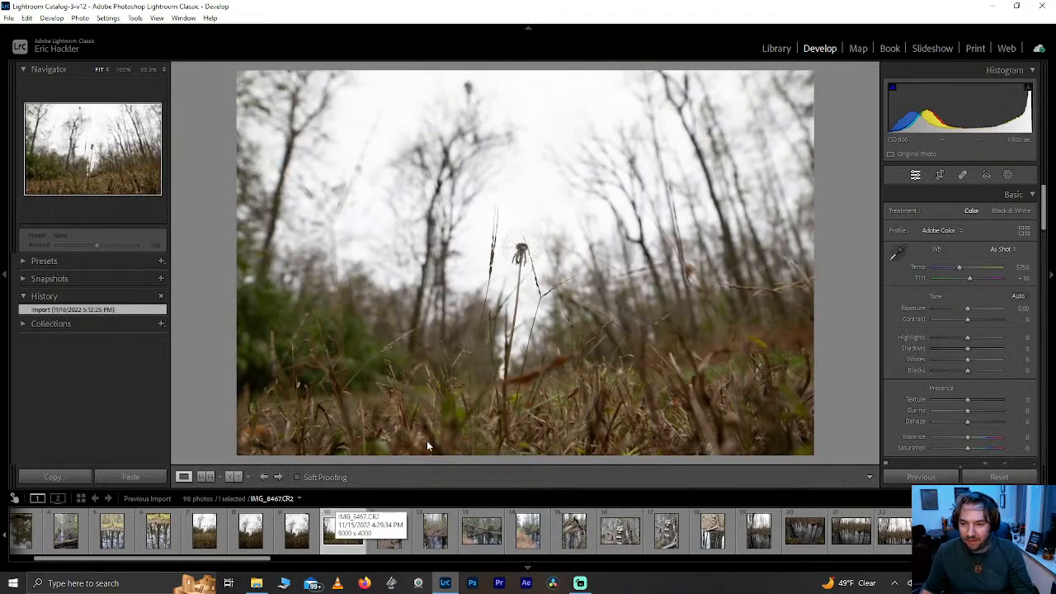
{"action": "left_click", "coordinate": [303, 536]}
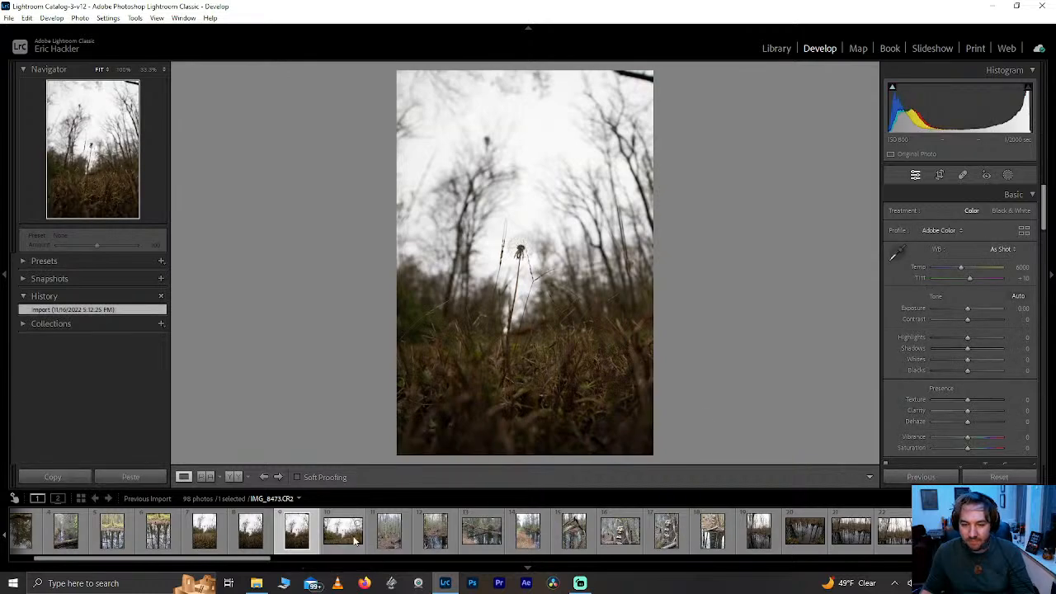
{"action": "left_click", "coordinate": [251, 532]}
{"action": "left_click", "coordinate": [202, 532]}
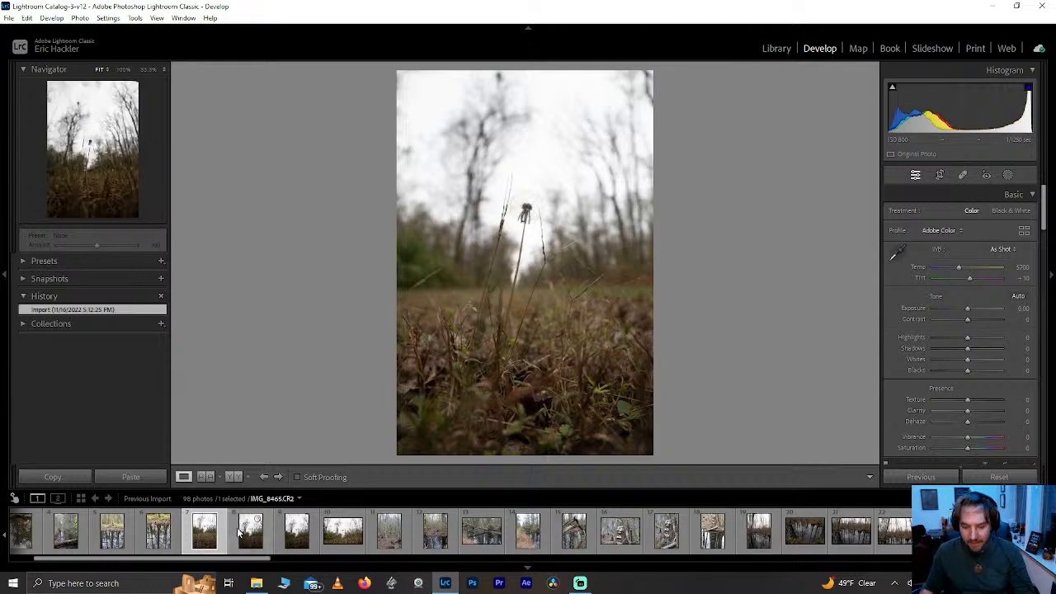
{"action": "key", "text": "Delete"}
{"action": "key", "text": "Return"}
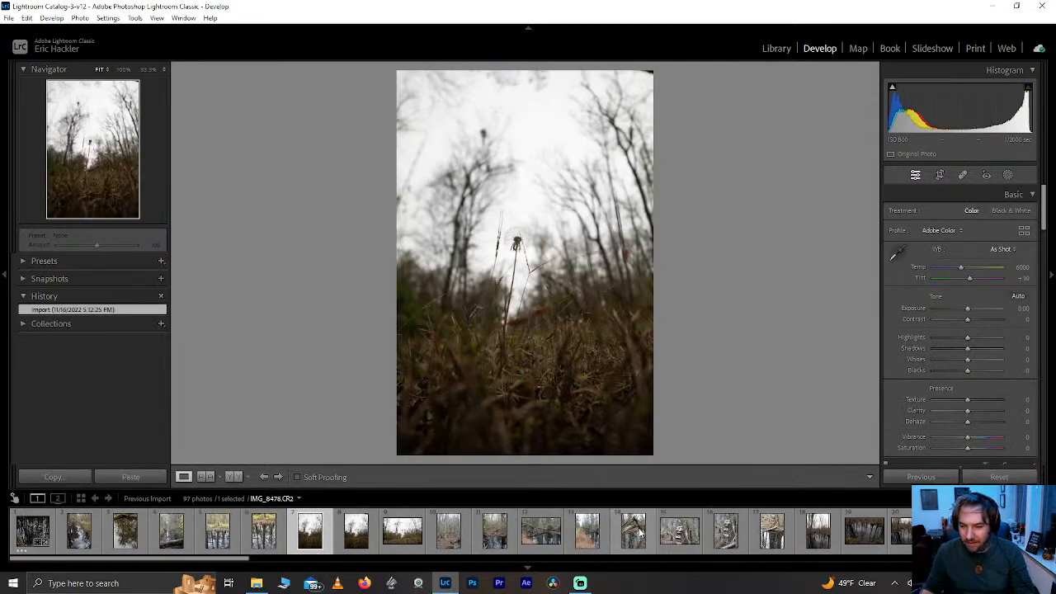
{"action": "left_click", "coordinate": [585, 538]}
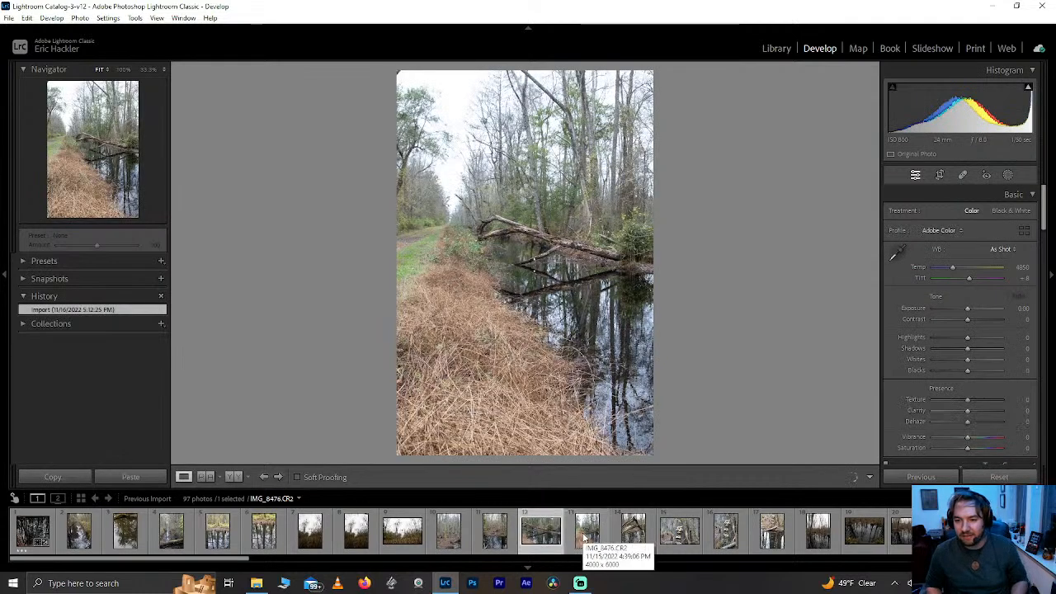
- Compare the fallen-log canal photo IMG_8475.CR2 with IMG_8476.CR2, then remove IMG_8475.CR2 together with the two photos following it
{"action": "key", "text": "Left"}
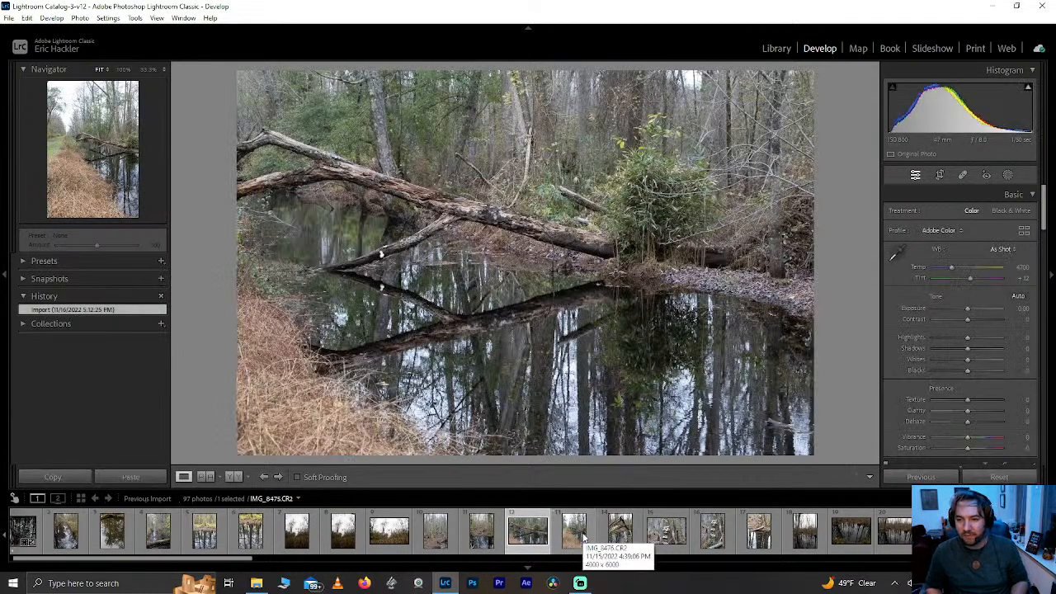
{"action": "key", "text": "Right"}
{"action": "key", "text": "Left"}
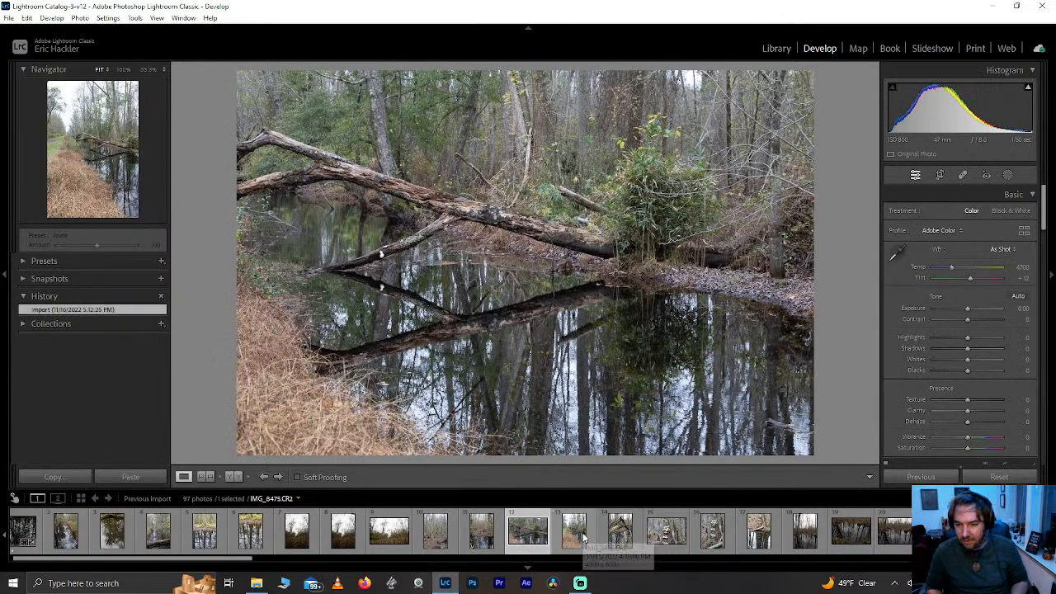
{"action": "key", "text": "shift+Right"}
{"action": "key", "text": "shift+Right"}
{"action": "right_click", "coordinate": [583, 538]}
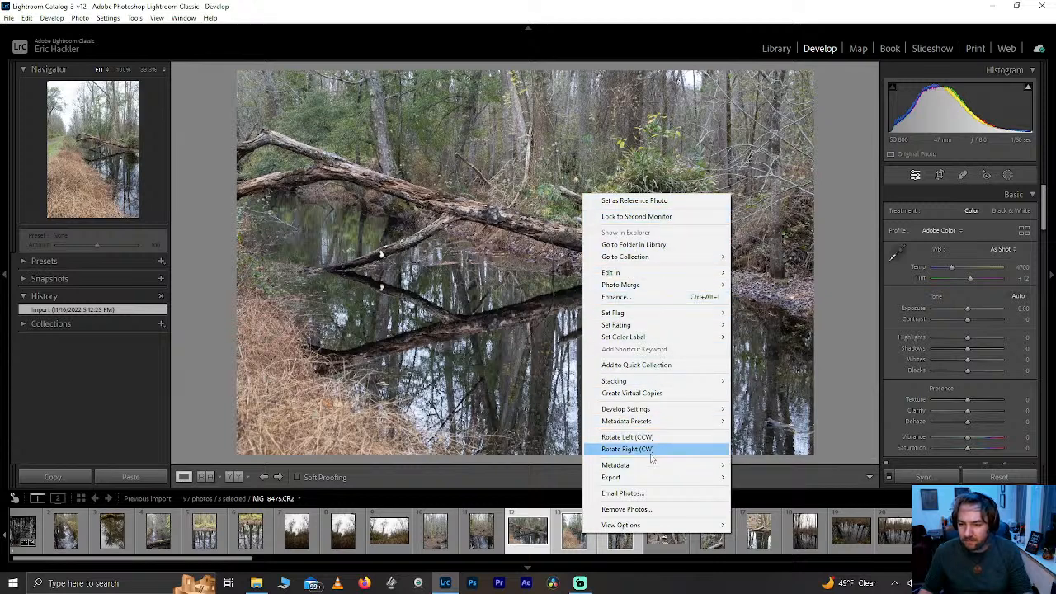
{"action": "left_click", "coordinate": [627, 509]}
{"action": "left_click", "coordinate": [537, 309]}
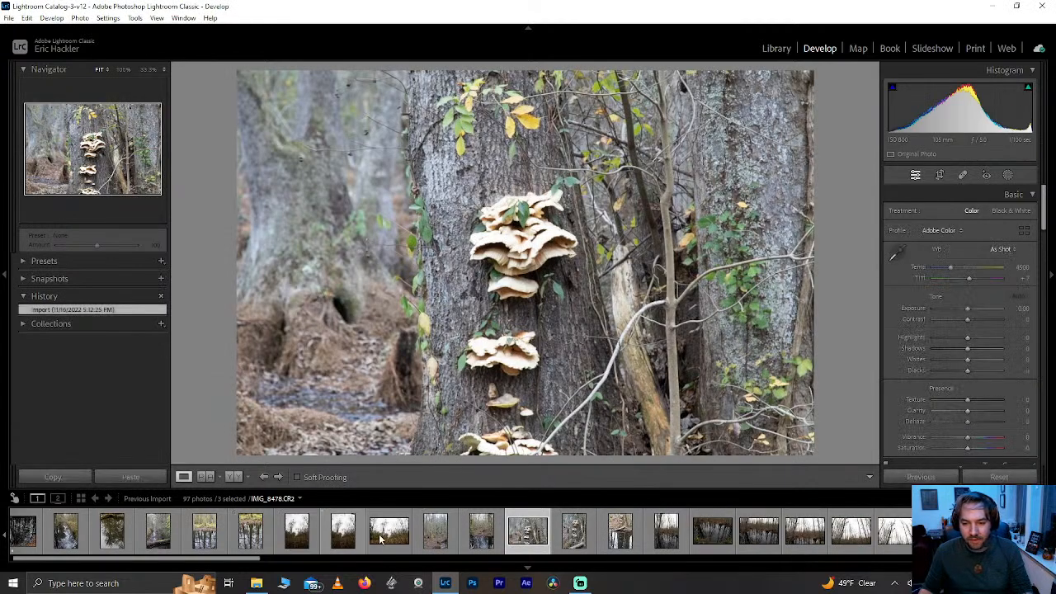
- Open the landscape dandelion photo IMG_8467.CR2 and try a crop rotated 2.59 degrees and narrowed around the dandelion
{"action": "left_click", "coordinate": [381, 537]}
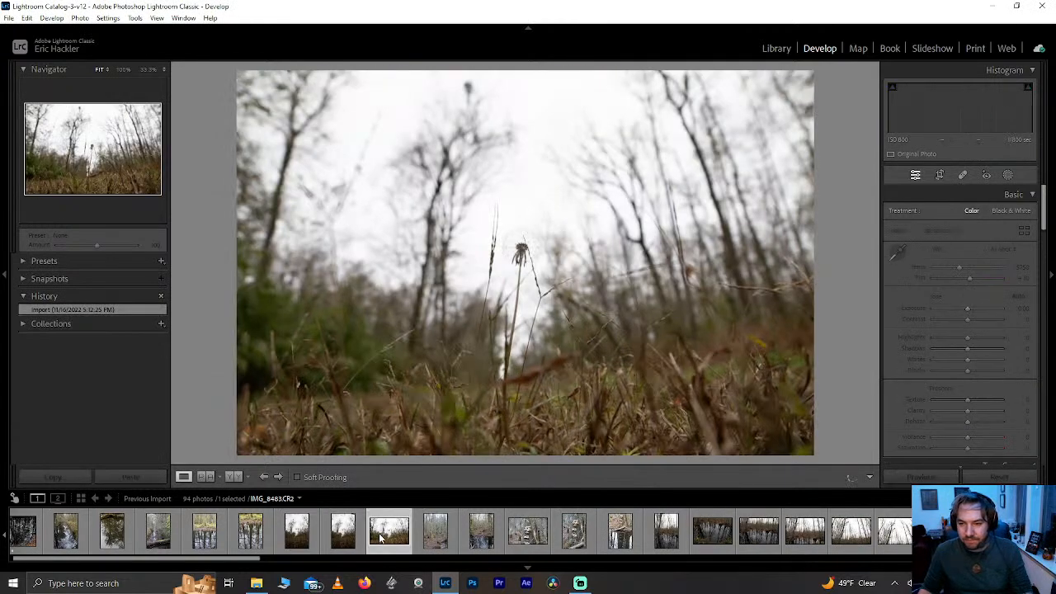
{"action": "left_click", "coordinate": [938, 176]}
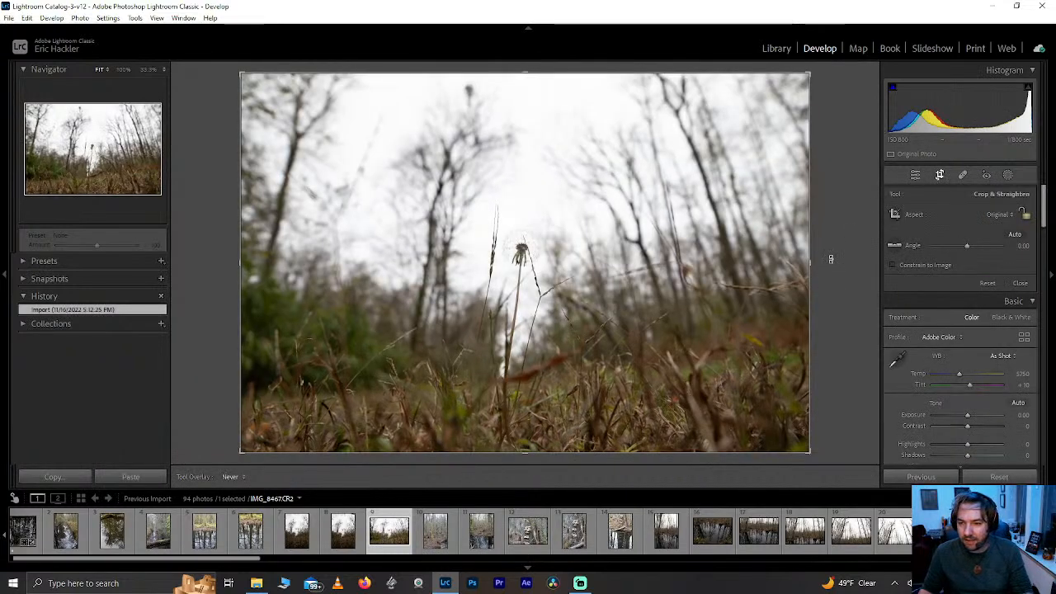
{"action": "left_click_drag", "start_coordinate": [831, 259], "coordinate": [827, 273]}
{"action": "mouse_move", "coordinate": [571, 279]}
{"action": "left_mouse_down"}
{"action": "mouse_move", "coordinate": [561, 279]}
{"action": "mouse_move", "coordinate": [582, 280]}
{"action": "left_mouse_up"}
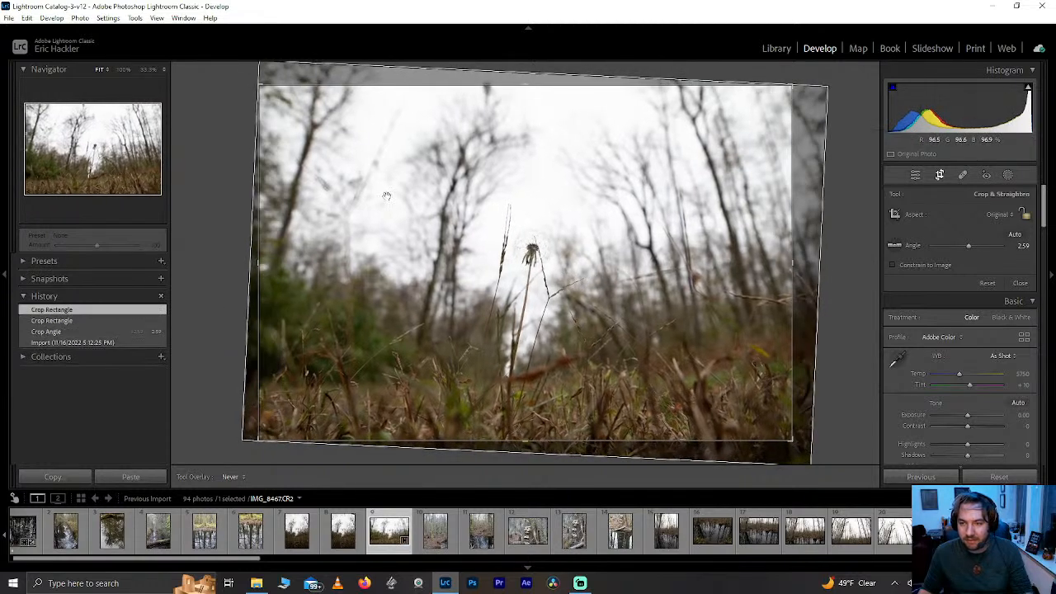
{"action": "left_click_drag", "start_coordinate": [791, 266], "coordinate": [742, 272]}
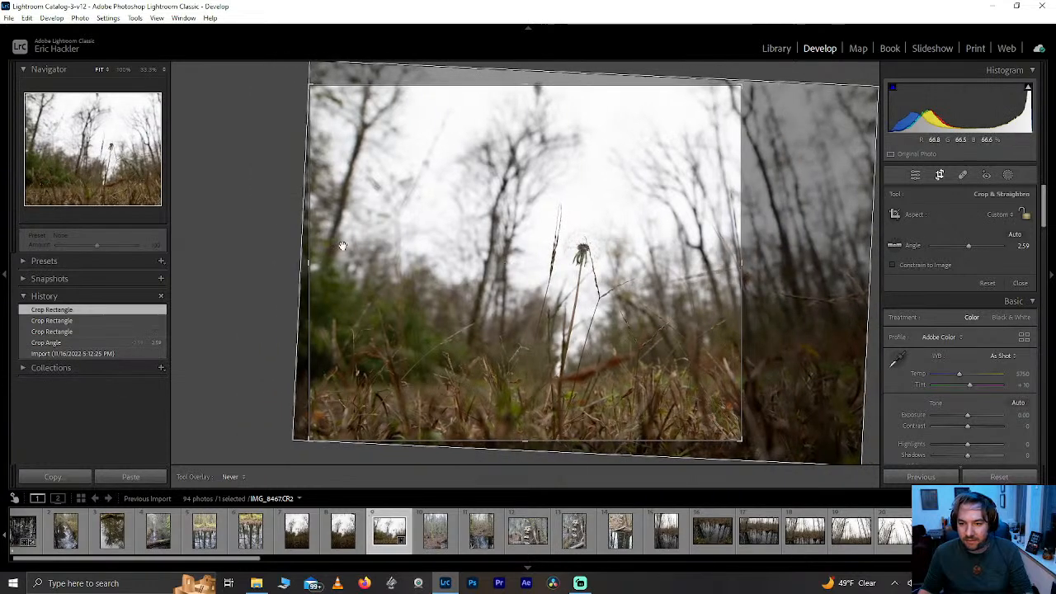
{"action": "left_click_drag", "start_coordinate": [308, 264], "coordinate": [416, 264]}
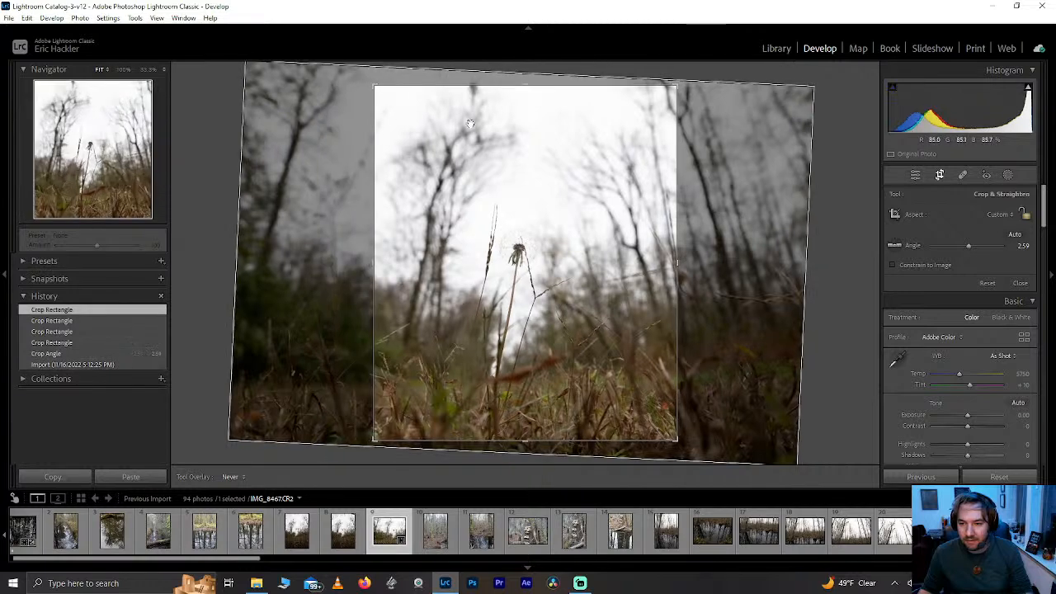
{"action": "left_click_drag", "start_coordinate": [543, 190], "coordinate": [569, 205]}
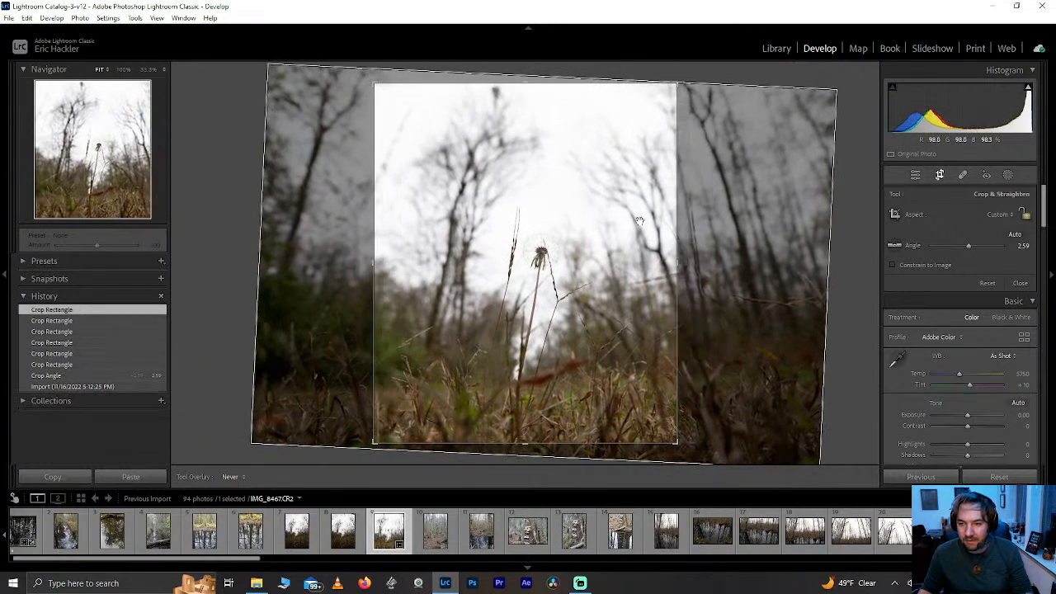
- Set the crop angle to 0 and expand the crop to the photo's full width and up toward its top edge
{"action": "left_click", "coordinate": [1024, 245]}
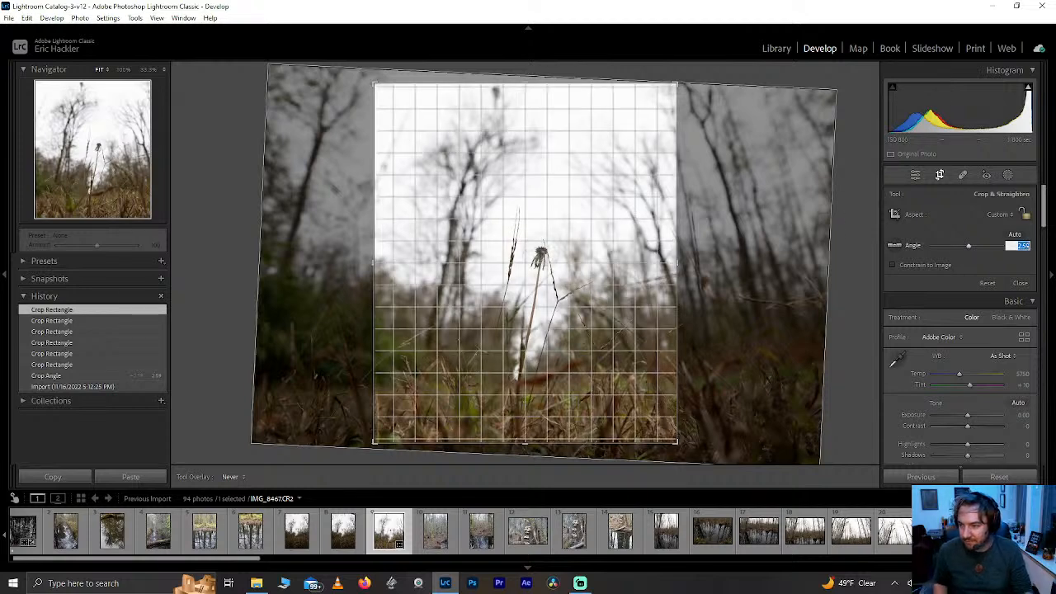
{"action": "type", "text": "0"}
{"action": "key", "text": "Return"}
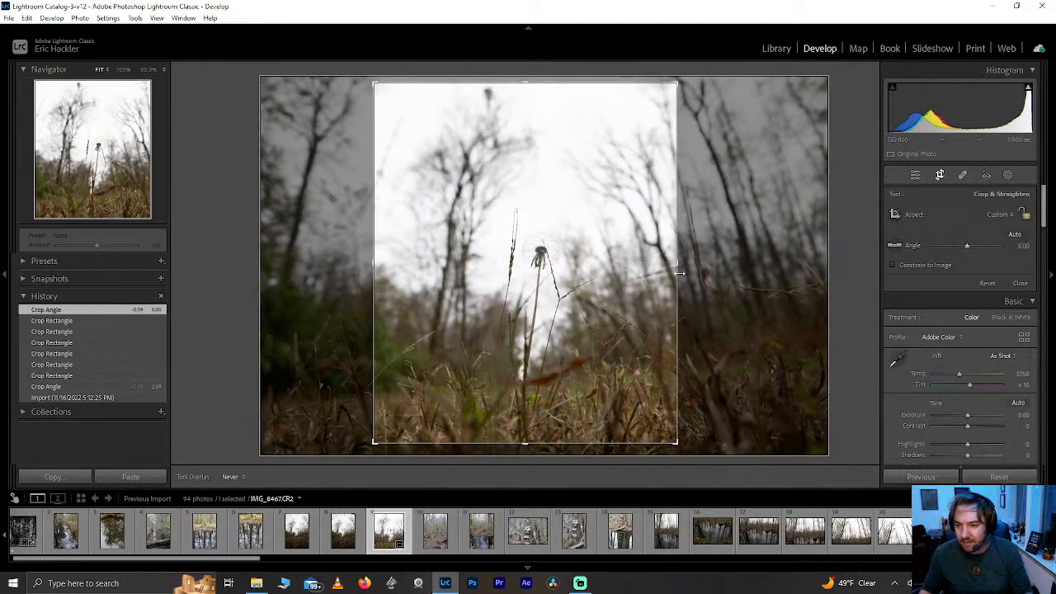
{"action": "key", "text": "x"}
{"action": "left_click_drag", "start_coordinate": [297, 271], "coordinate": [160, 276]}
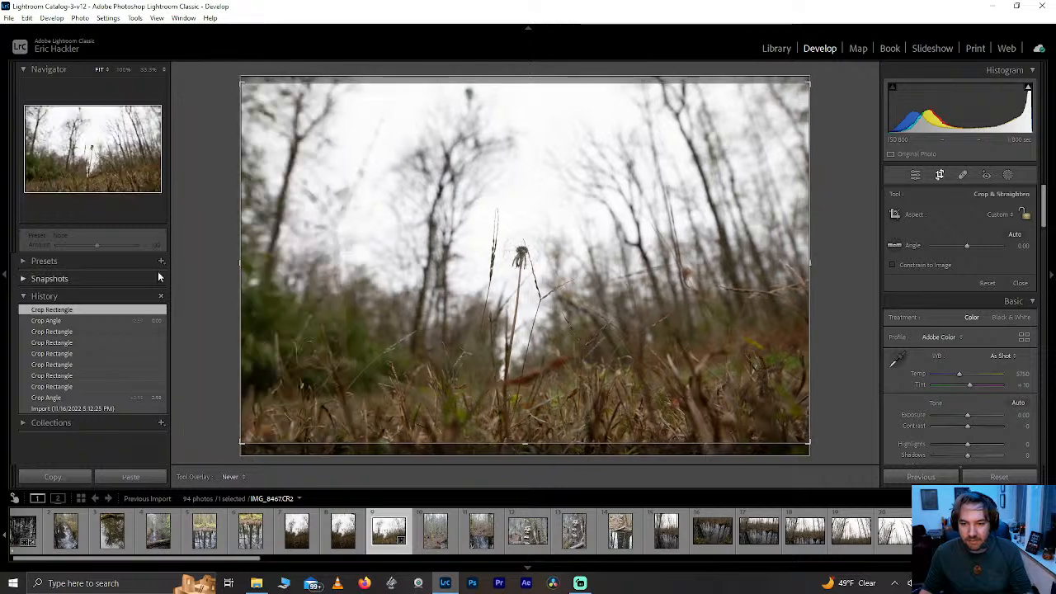
{"action": "left_click_drag", "start_coordinate": [503, 81], "coordinate": [500, 42]}
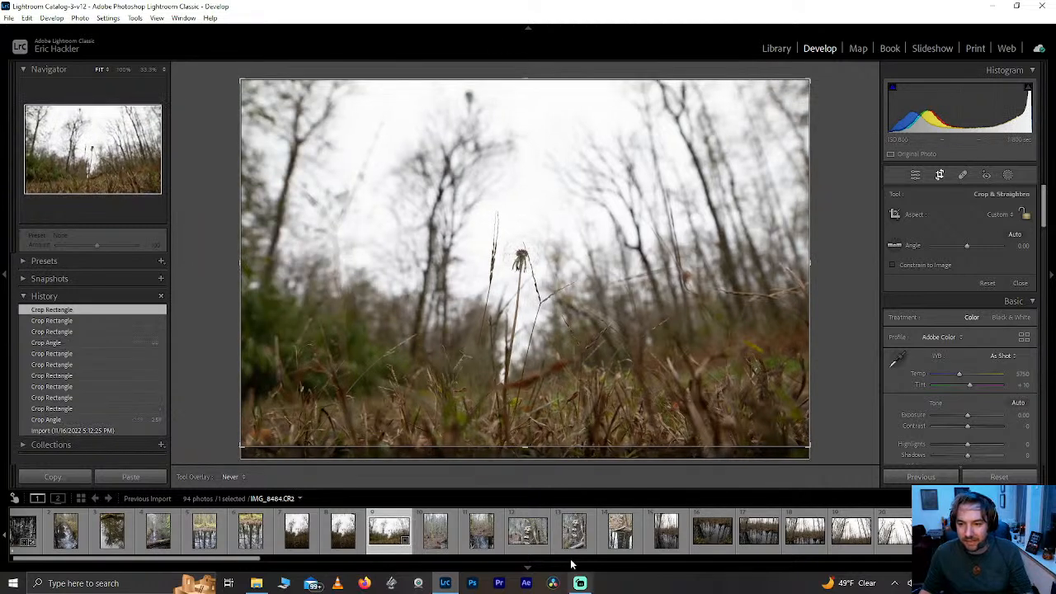
- Trim both sides of the crop evenly so the dandelion sits near the centre, and apply the crop
{"action": "left_click_drag", "start_coordinate": [243, 284], "coordinate": [221, 272]}
{"action": "mouse_move", "coordinate": [809, 269]}
{"action": "left_mouse_down"}
{"action": "mouse_move", "coordinate": [783, 270]}
{"action": "mouse_move", "coordinate": [797, 271]}
{"action": "left_mouse_up"}
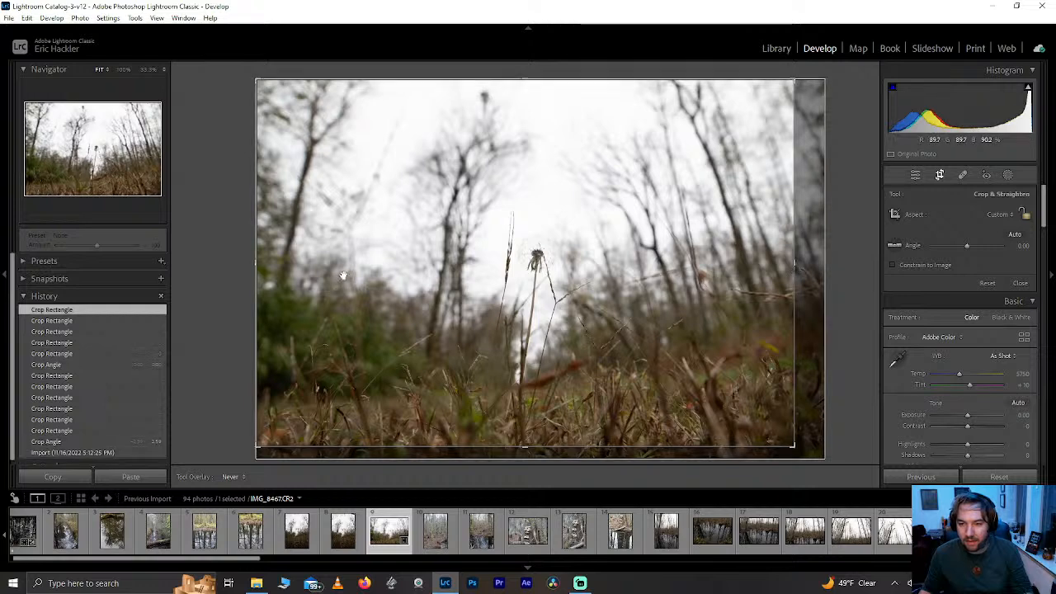
{"action": "mouse_move", "coordinate": [257, 256]}
{"action": "left_mouse_down"}
{"action": "mouse_move", "coordinate": [283, 257]}
{"action": "mouse_move", "coordinate": [272, 251]}
{"action": "left_mouse_up"}
{"action": "left_click_drag", "start_coordinate": [777, 268], "coordinate": [757, 268]}
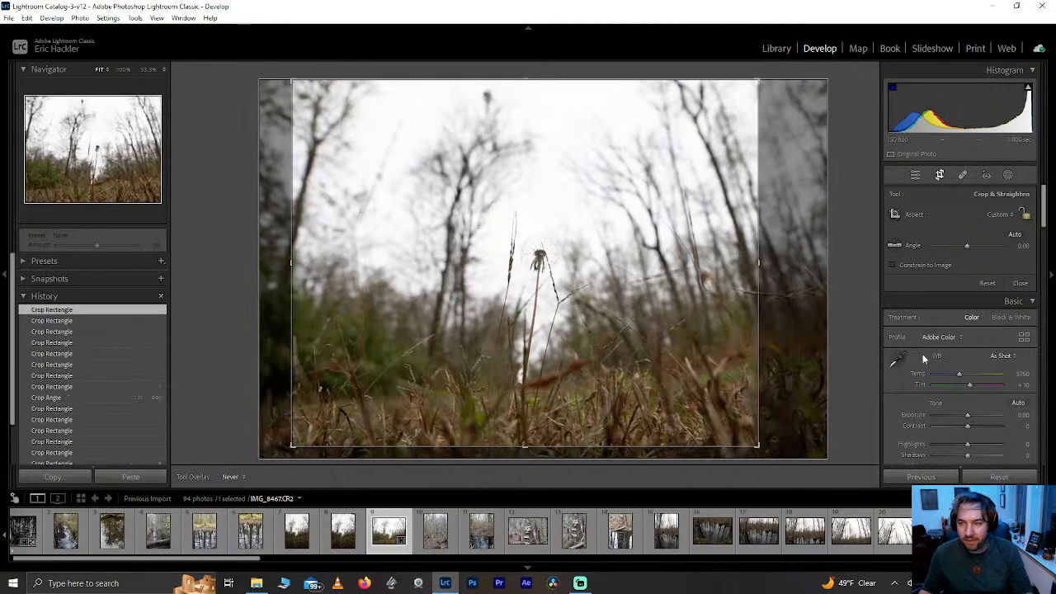
{"action": "left_click", "coordinate": [940, 175]}
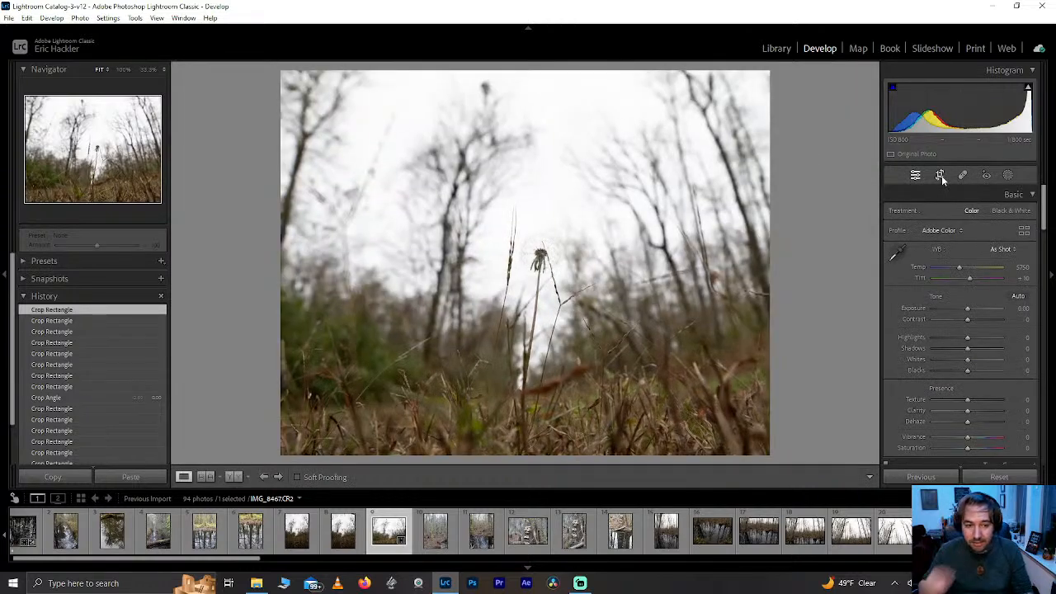
- Try strong global Clarity, Dehaze and +100 Texture, check the dandelion at 100% zoom, and reset each adjustment
{"action": "left_click_drag", "start_coordinate": [972, 414], "coordinate": [1001, 414]}
{"action": "double_click", "coordinate": [1001, 410]}
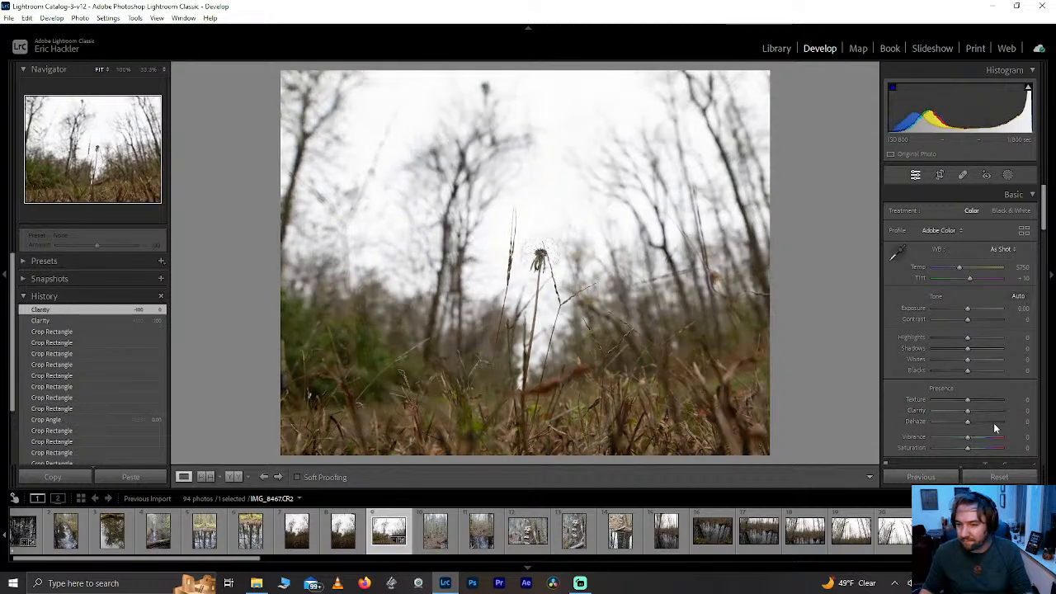
{"action": "left_click_drag", "start_coordinate": [968, 422], "coordinate": [1015, 399]}
{"action": "double_click", "coordinate": [991, 420]}
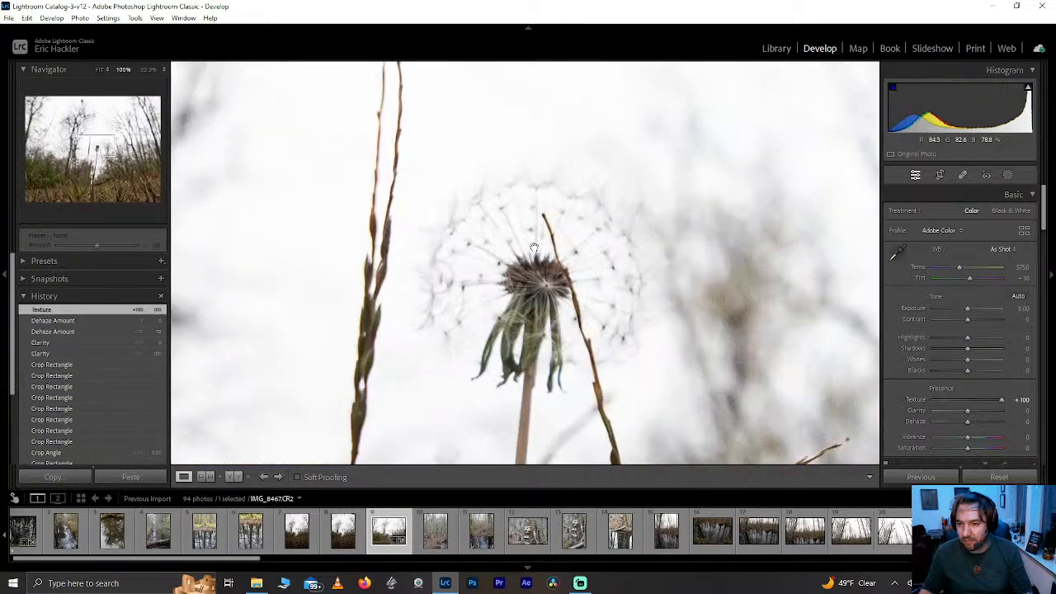
{"action": "left_click", "coordinate": [541, 256]}
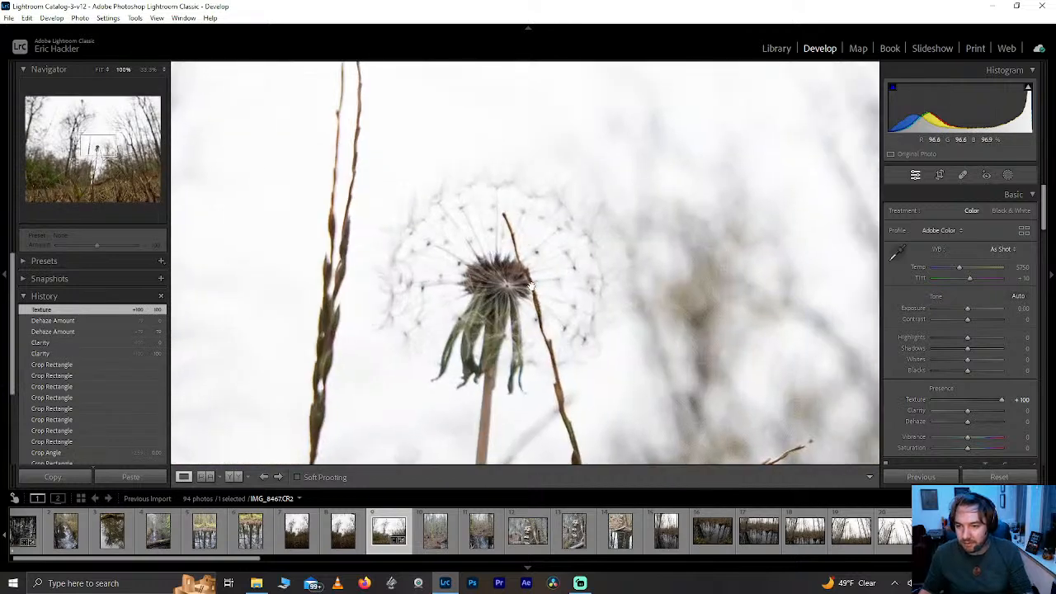
{"action": "left_click", "coordinate": [548, 280]}
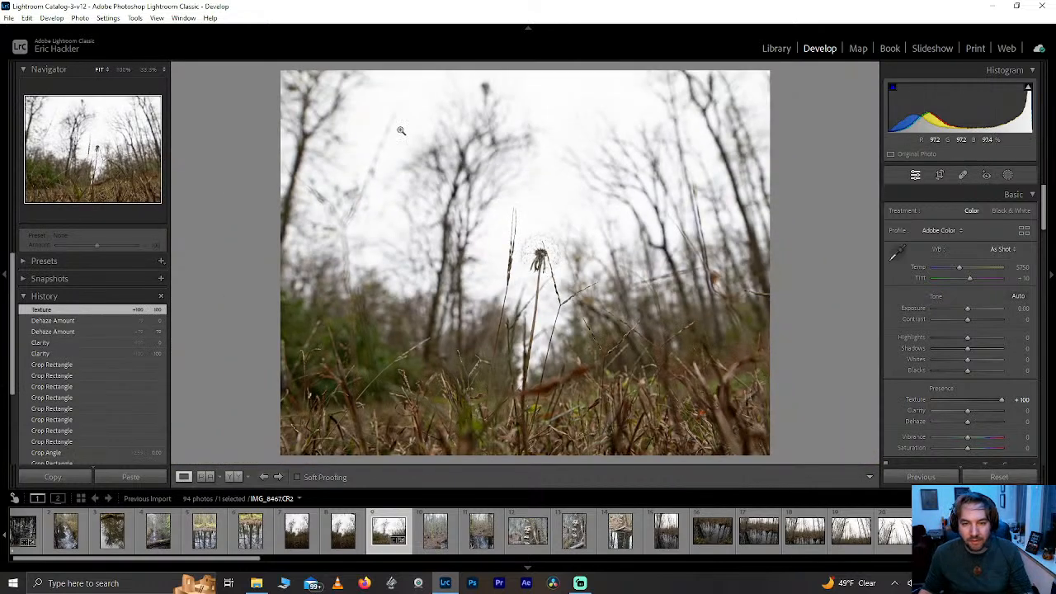
{"action": "double_click", "coordinate": [1000, 401]}
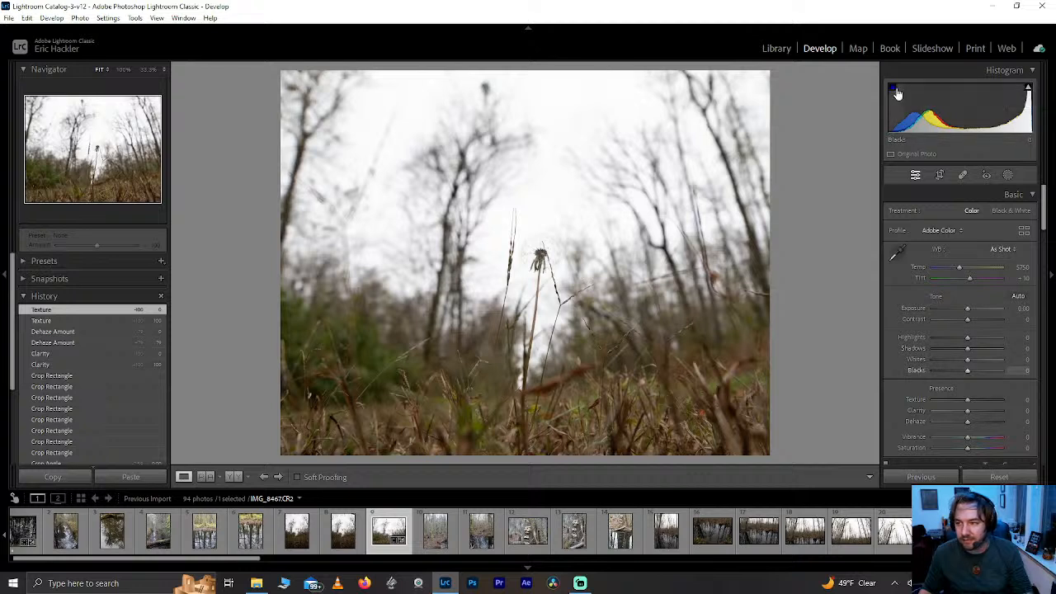
- Add a small circular radial gradient mask and centre it over the dandelion head
{"action": "left_click", "coordinate": [1009, 176]}
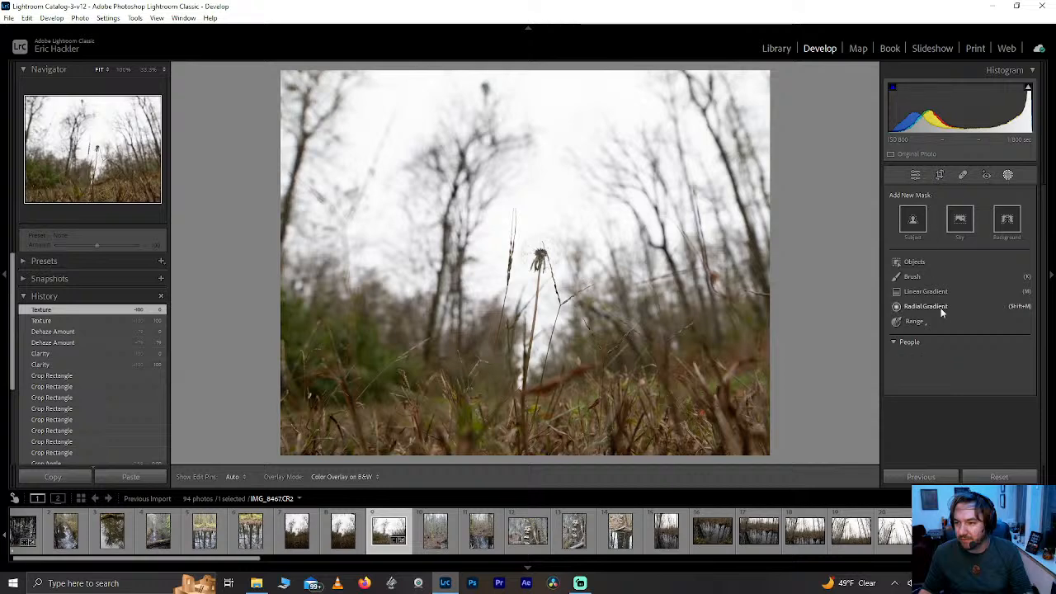
{"action": "left_click", "coordinate": [927, 305]}
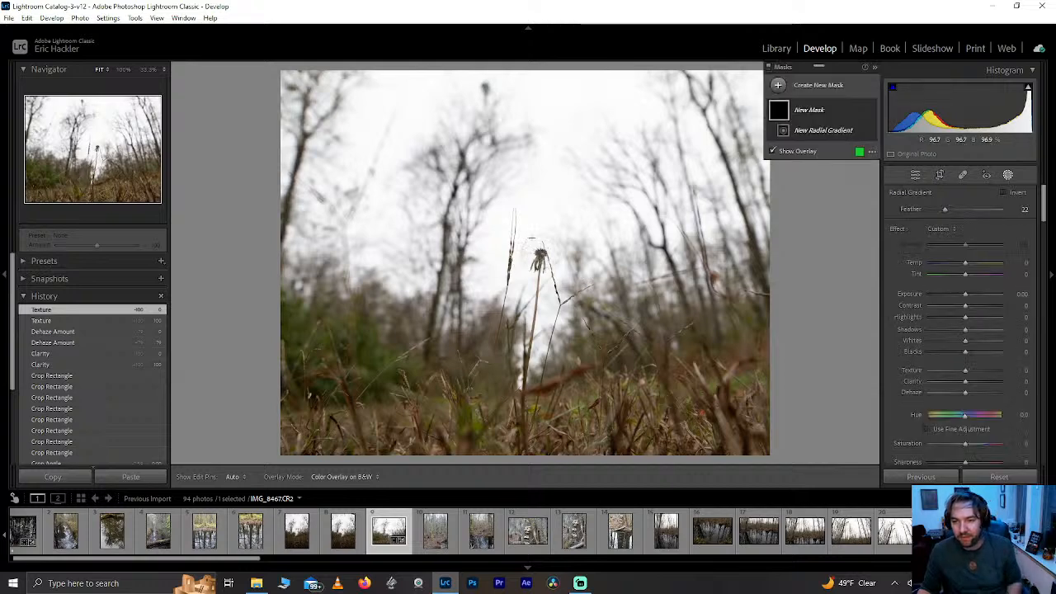
{"action": "left_click_drag", "start_coordinate": [529, 237], "coordinate": [562, 270]}
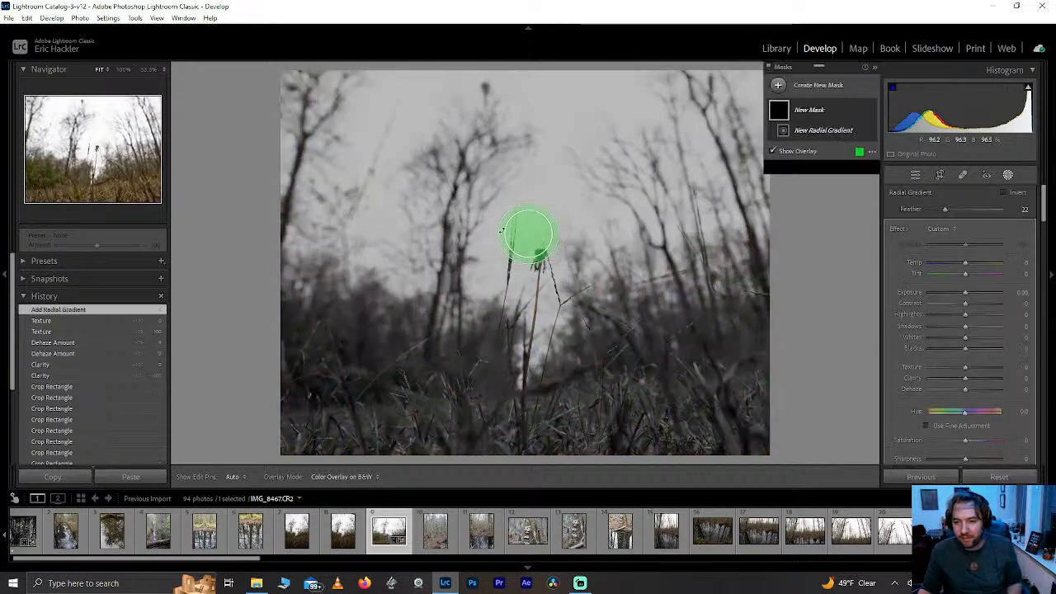
{"action": "left_click_drag", "start_coordinate": [528, 236], "coordinate": [539, 252]}
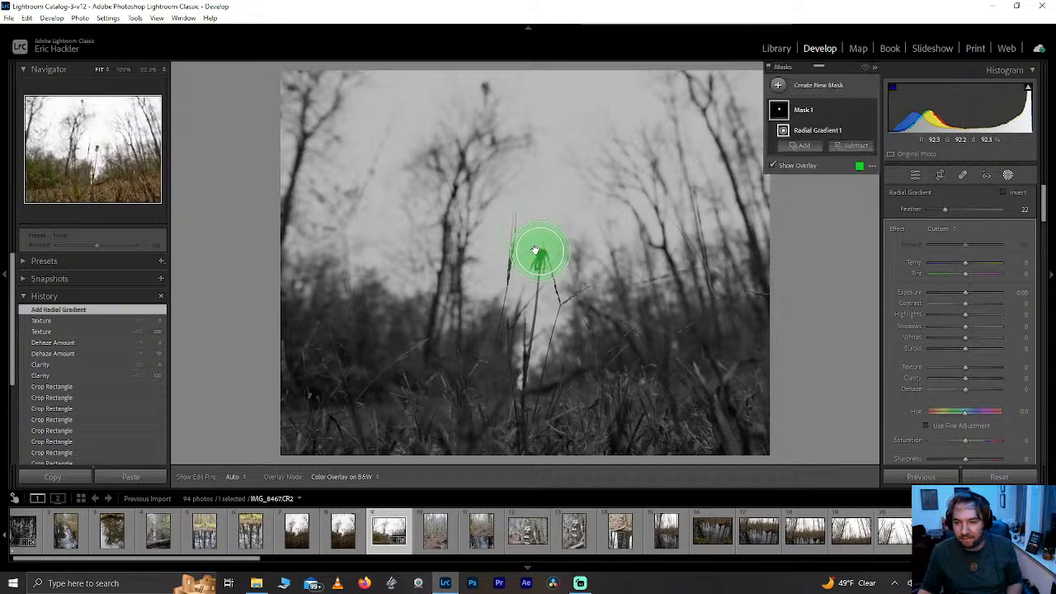
- Zoom to 66.7% and fit the radial mask tightly around the dandelion's seed head, with its feather set to 14
{"action": "left_click", "coordinate": [160, 72]}
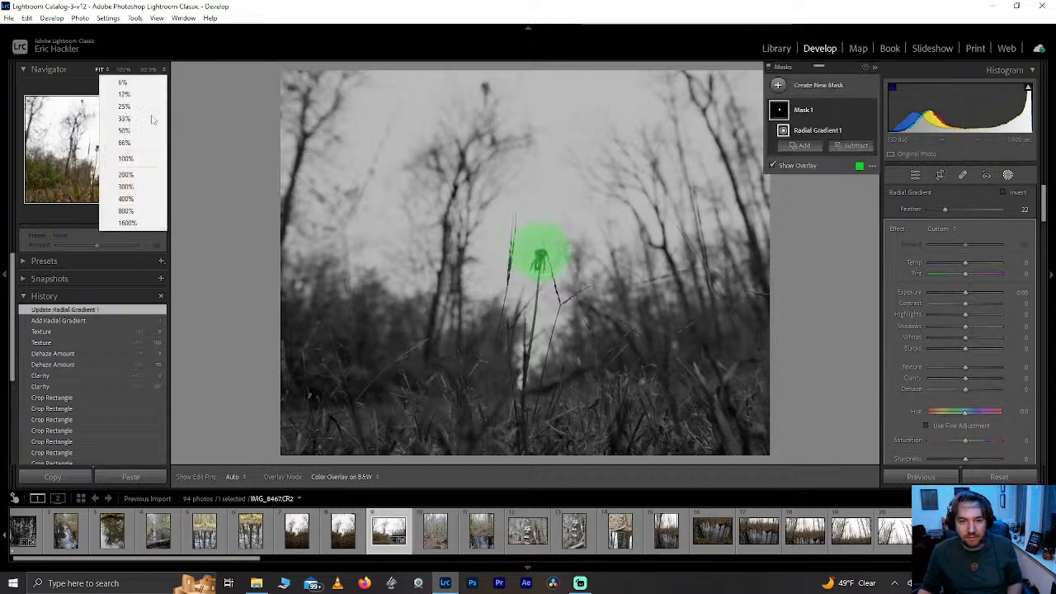
{"action": "left_click", "coordinate": [132, 137]}
{"action": "left_click_drag", "start_coordinate": [544, 295], "coordinate": [548, 300]}
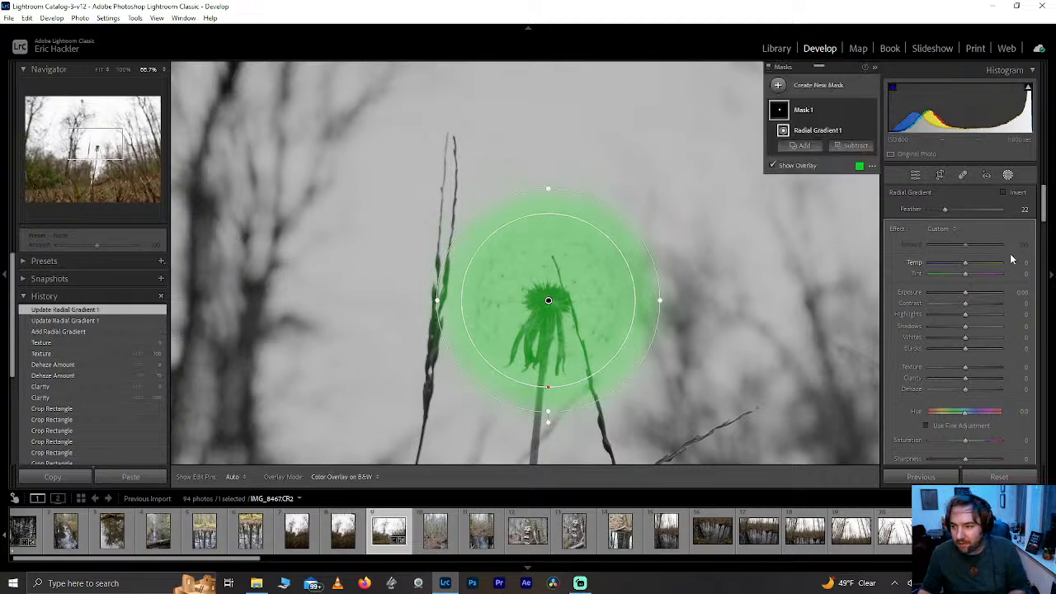
{"action": "left_click_drag", "start_coordinate": [547, 189], "coordinate": [538, 224]}
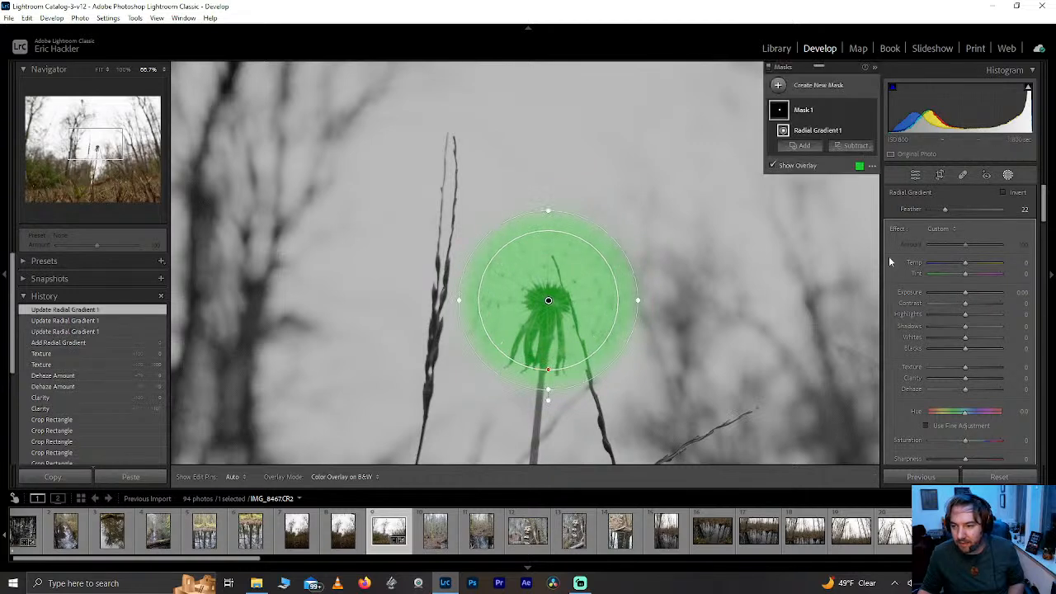
{"action": "left_click_drag", "start_coordinate": [941, 211], "coordinate": [937, 212]}
{"action": "left_click_drag", "start_coordinate": [548, 301], "coordinate": [548, 306]}
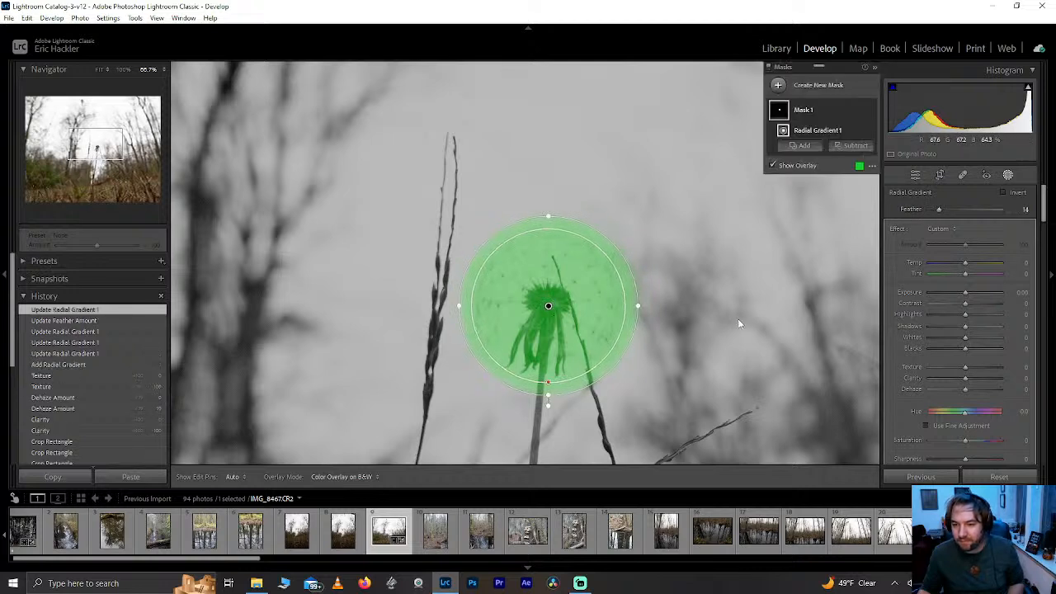
- Set the dandelion mask's Texture and Clarity to 100, leaving Dehaze at 0 after trying it at 100
{"action": "left_click_drag", "start_coordinate": [965, 367], "coordinate": [1045, 360]}
{"action": "left_click_drag", "start_coordinate": [966, 378], "coordinate": [1001, 394]}
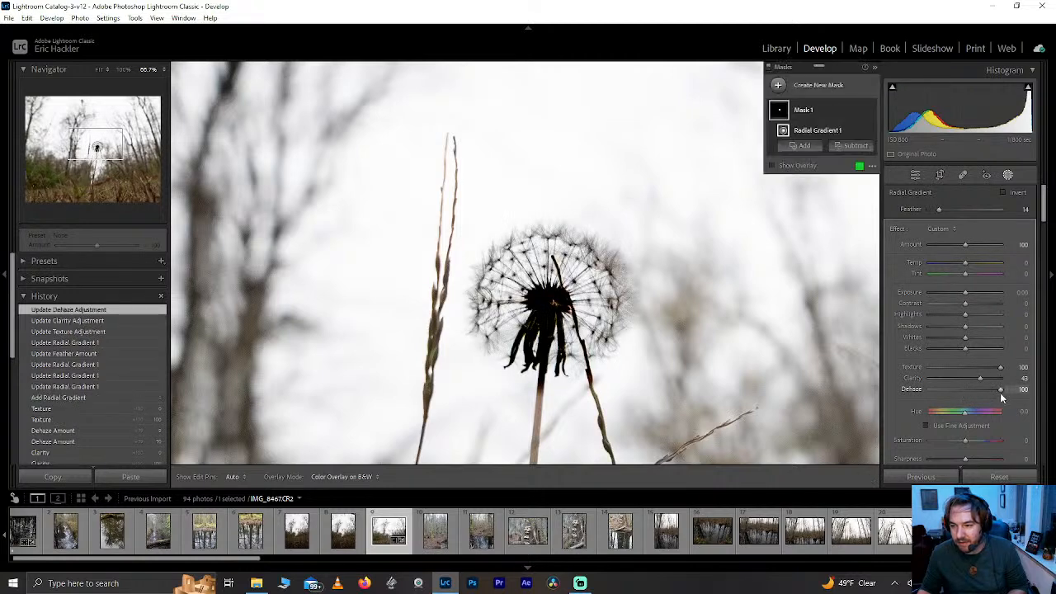
{"action": "double_click", "coordinate": [1000, 393]}
{"action": "left_click_drag", "start_coordinate": [979, 379], "coordinate": [1008, 378]}
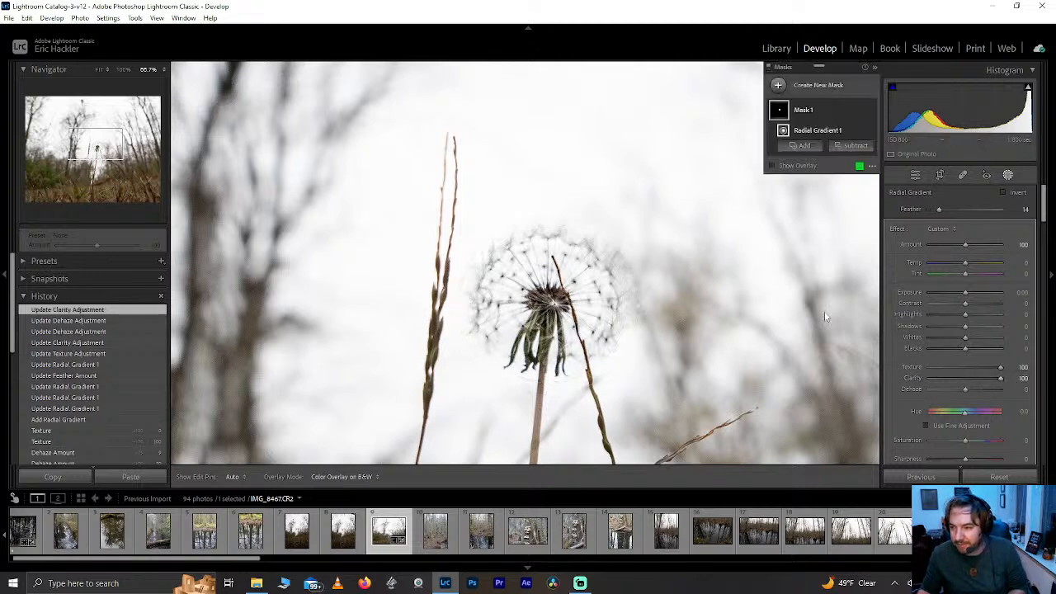
{"action": "left_click_drag", "start_coordinate": [543, 309], "coordinate": [552, 306]}
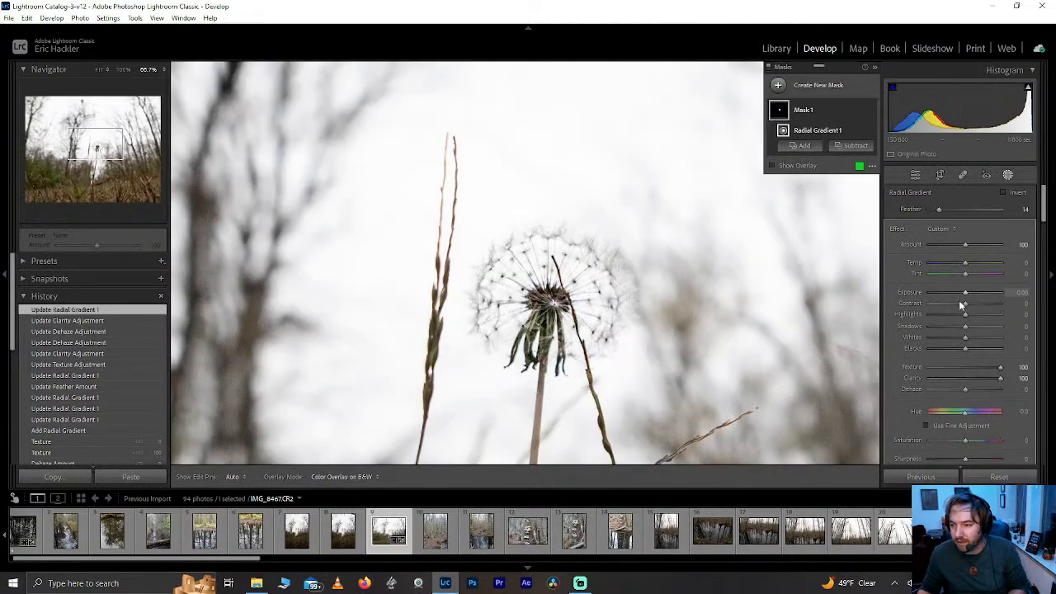
- Try lower Highlights, Contrast and Whites inside the dandelion mask, resetting each one to 0
{"action": "mouse_move", "coordinate": [965, 314]}
{"action": "left_mouse_down"}
{"action": "mouse_move", "coordinate": [923, 319]}
{"action": "mouse_move", "coordinate": [970, 308]}
{"action": "mouse_move", "coordinate": [936, 304]}
{"action": "mouse_move", "coordinate": [950, 307]}
{"action": "left_mouse_up"}
{"action": "double_click", "coordinate": [944, 316]}
{"action": "double_click", "coordinate": [949, 302]}
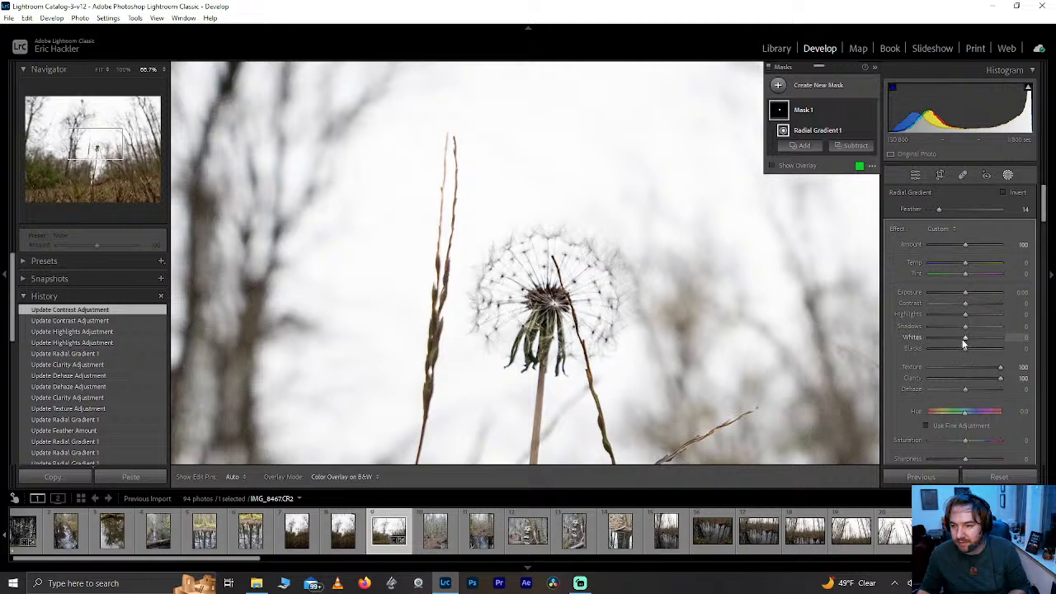
{"action": "left_click_drag", "start_coordinate": [963, 343], "coordinate": [941, 338]}
{"action": "double_click", "coordinate": [954, 337]}
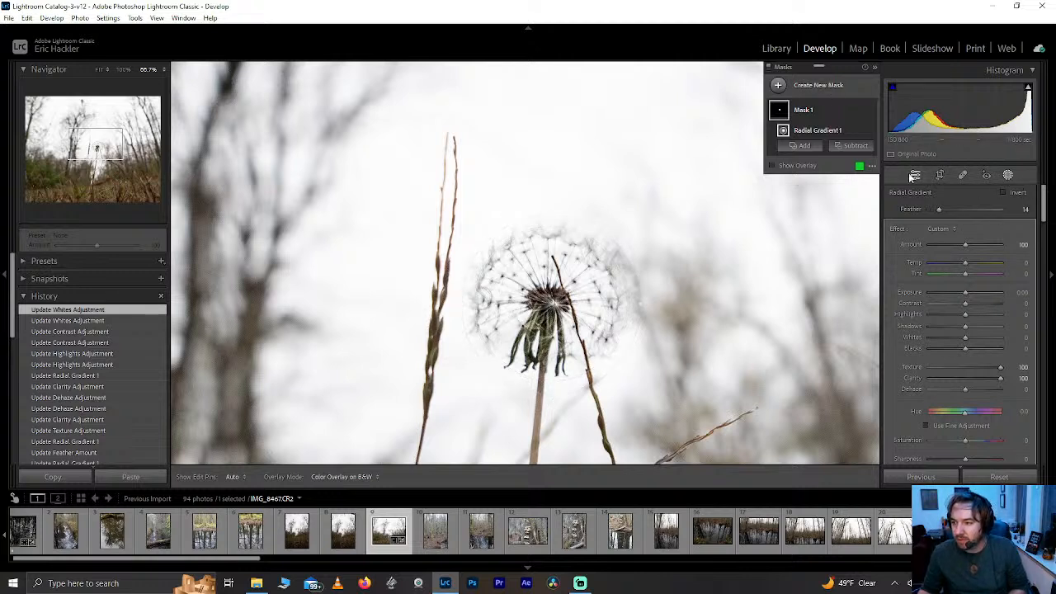
- Leave the mask and set the whole photo's Highlights to -100 and Whites to -35
{"action": "left_click", "coordinate": [99, 70]}
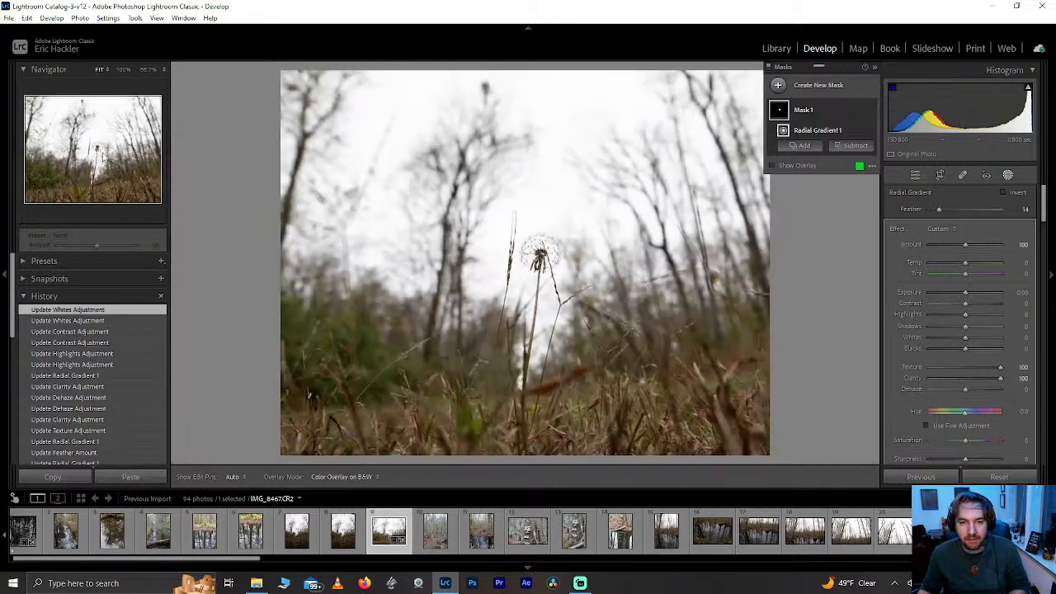
{"action": "left_click", "coordinate": [1007, 176]}
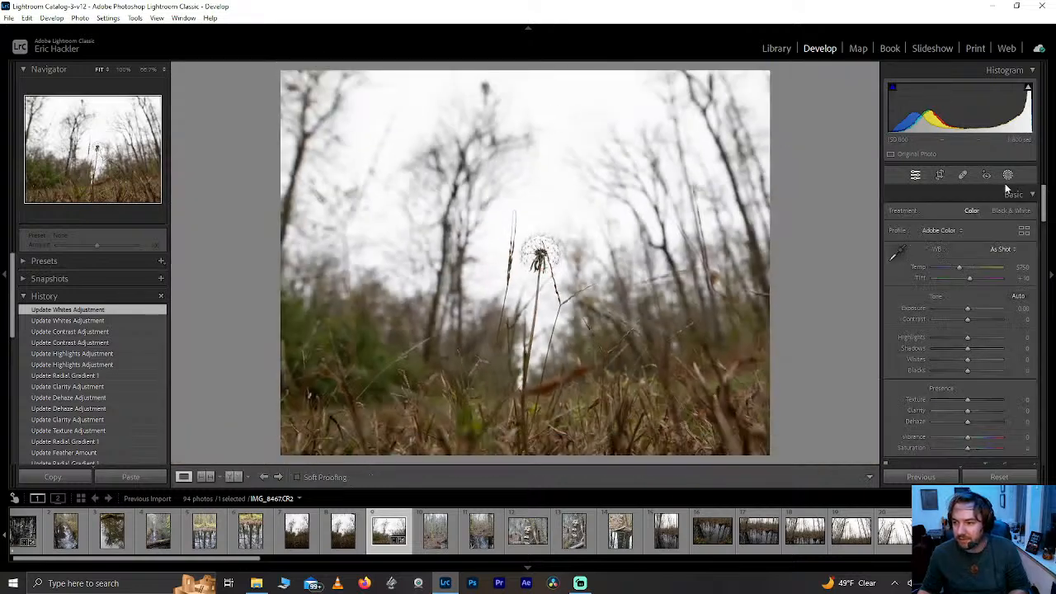
{"action": "left_click_drag", "start_coordinate": [968, 337], "coordinate": [955, 361]}
{"action": "double_click", "coordinate": [946, 359]}
- Try higher Clarity and Dehaze on the whole photo, resetting each one to 0
{"action": "left_click_drag", "start_coordinate": [969, 413], "coordinate": [989, 418]}
{"action": "double_click", "coordinate": [976, 412]}
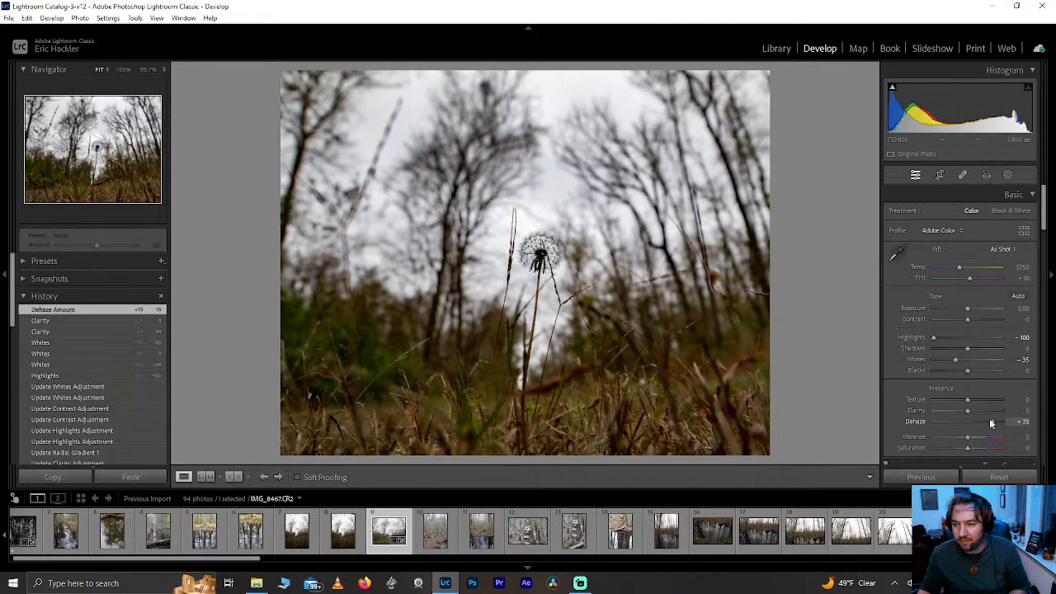
{"action": "double_click", "coordinate": [989, 418]}
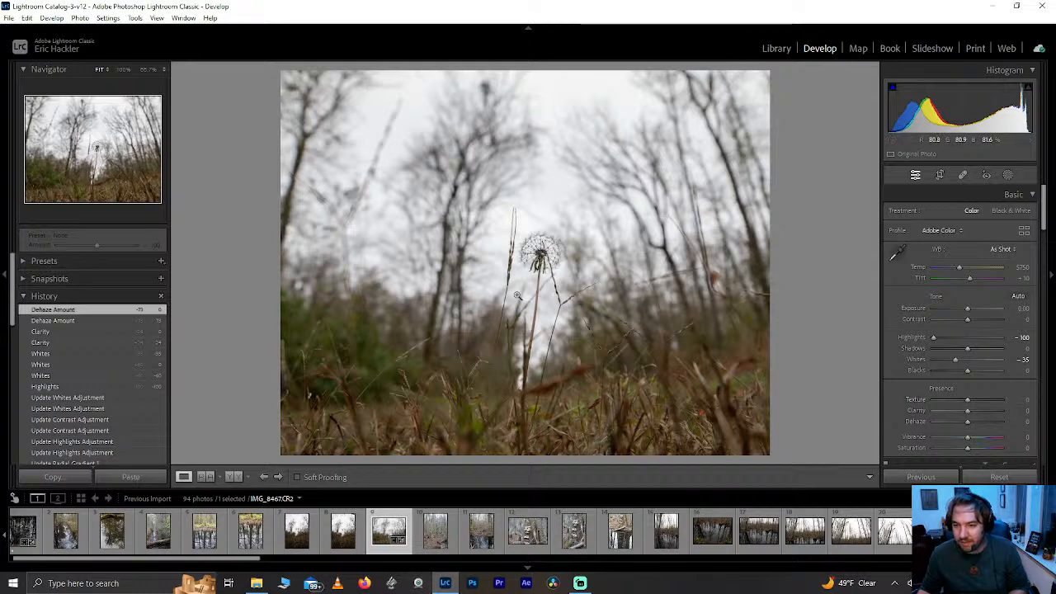
- Remove the upper part of the tall grass stalk standing left of the dandelion with the content-aware Remove brush at size 25
{"action": "left_click_drag", "start_coordinate": [536, 272], "coordinate": [500, 216]}
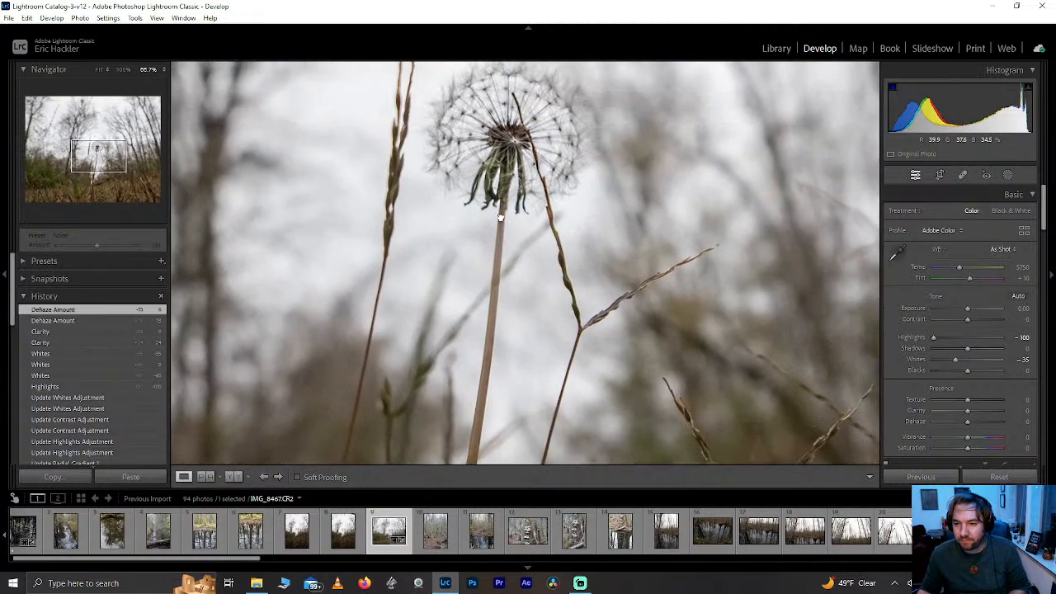
{"action": "left_click", "coordinate": [500, 244]}
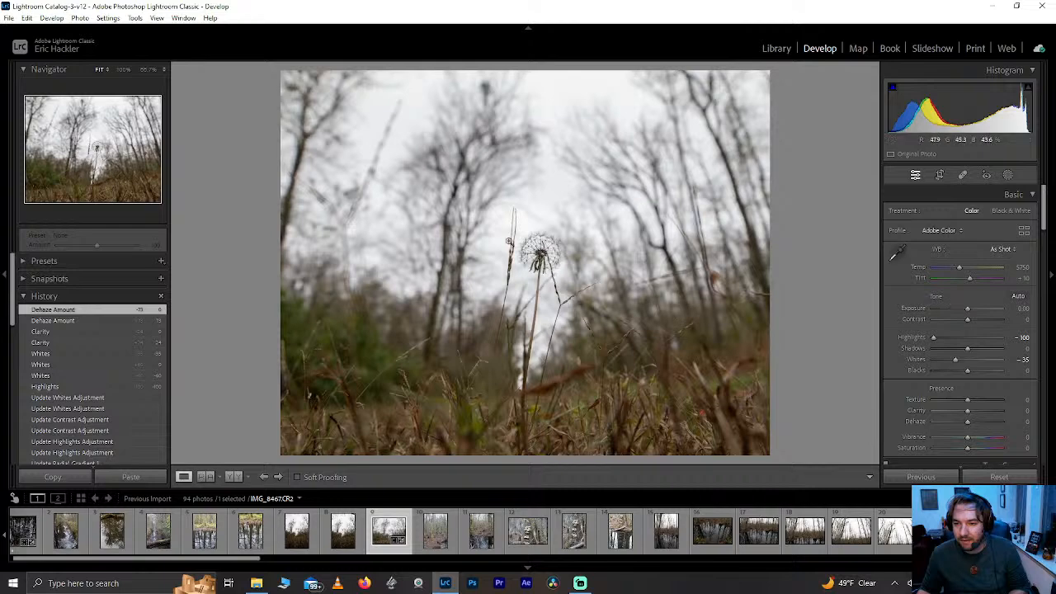
{"action": "left_click", "coordinate": [512, 242]}
{"action": "left_click_drag", "start_coordinate": [513, 316], "coordinate": [480, 288]}
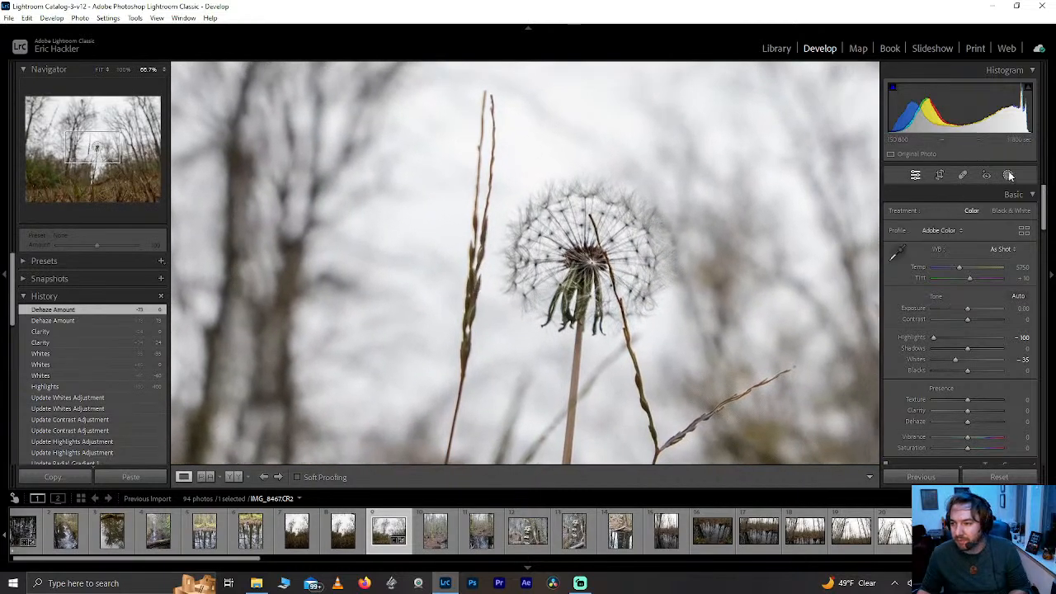
{"action": "left_click", "coordinate": [963, 175]}
{"action": "left_click", "coordinate": [922, 196]}
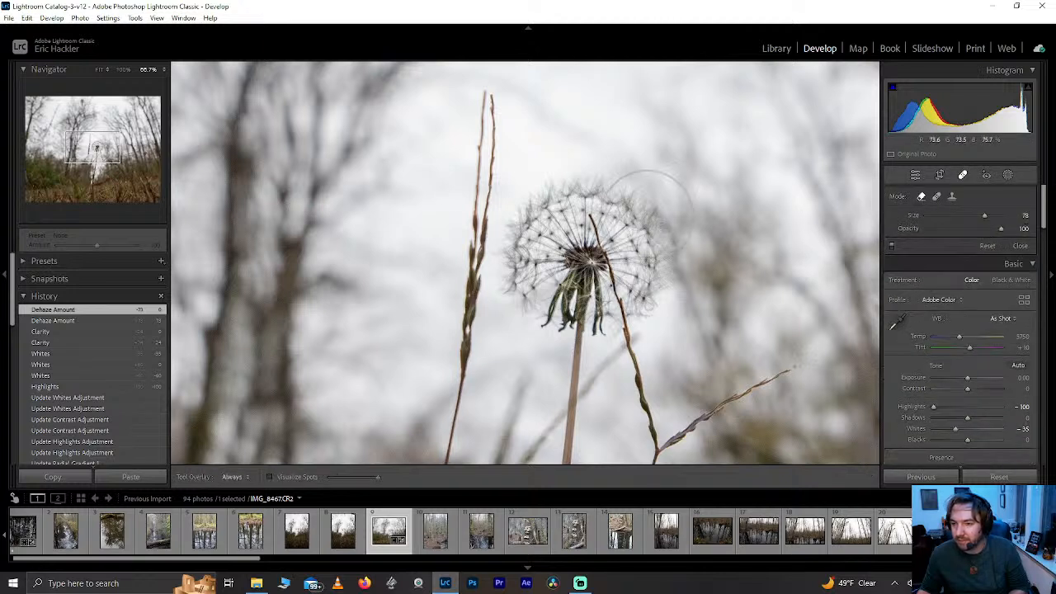
{"action": "scroll", "coordinate": [528, 168], "scroll_direction": "down", "scroll_amount": 2}
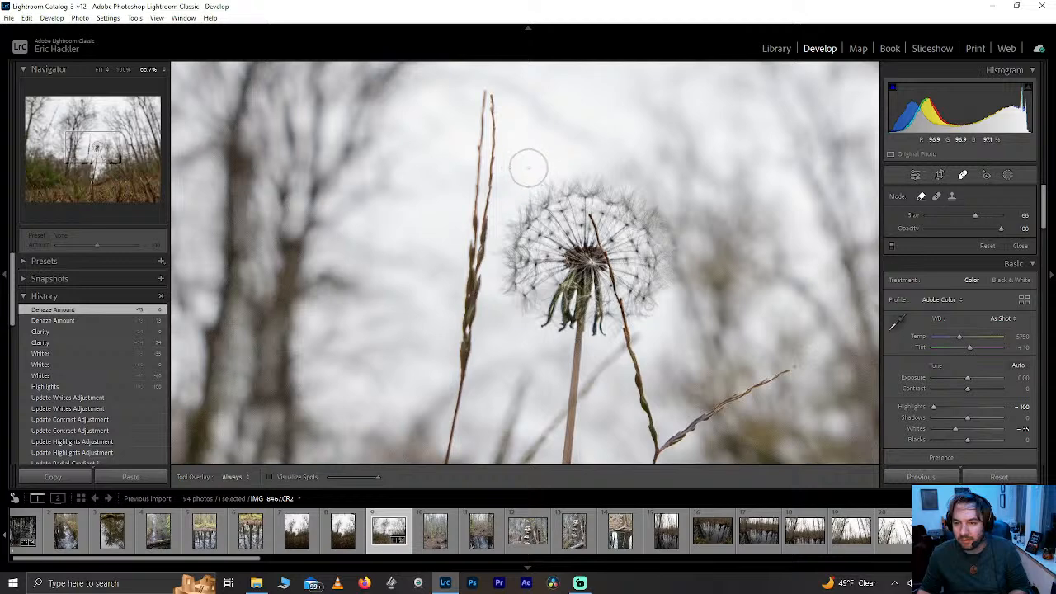
{"action": "mouse_move", "coordinate": [91, 140]}
{"action": "left_mouse_down"}
{"action": "mouse_move", "coordinate": [86, 173]}
{"action": "mouse_move", "coordinate": [94, 163]}
{"action": "left_mouse_up"}
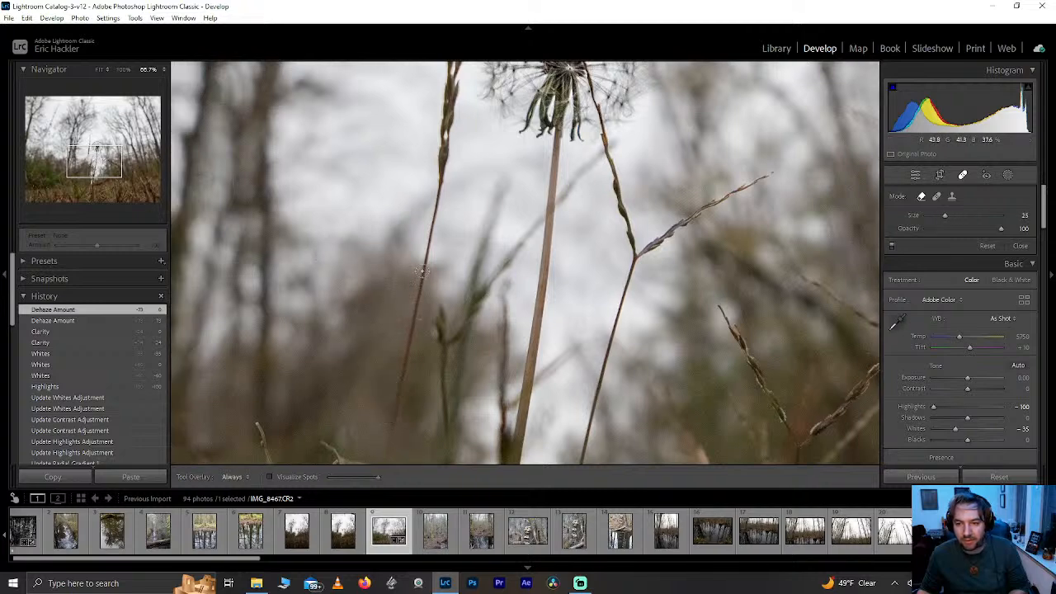
{"action": "left_click_drag", "start_coordinate": [86, 171], "coordinate": [84, 152]}
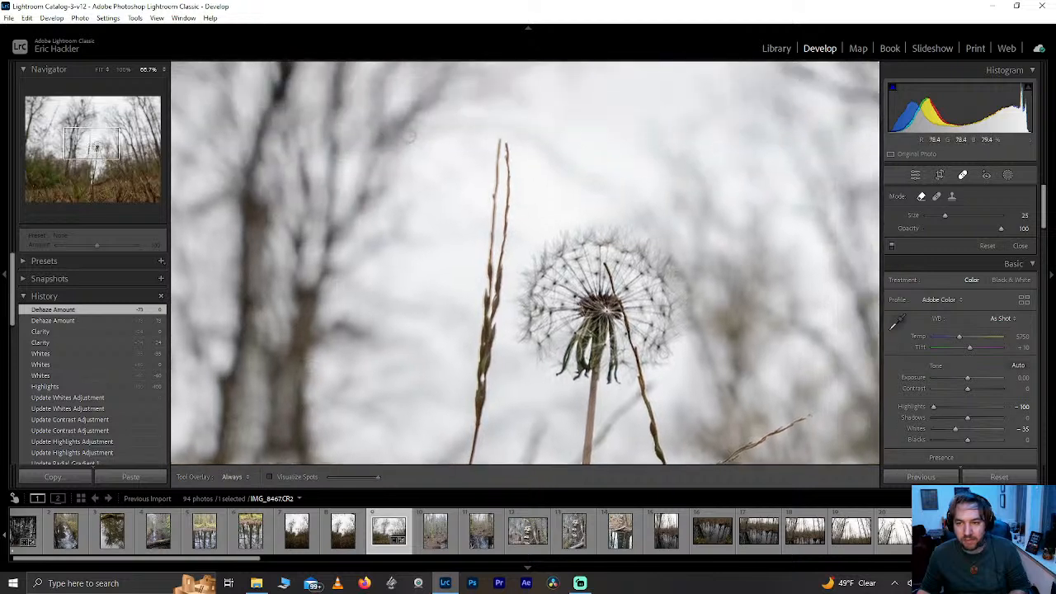
{"action": "left_click", "coordinate": [477, 412]}
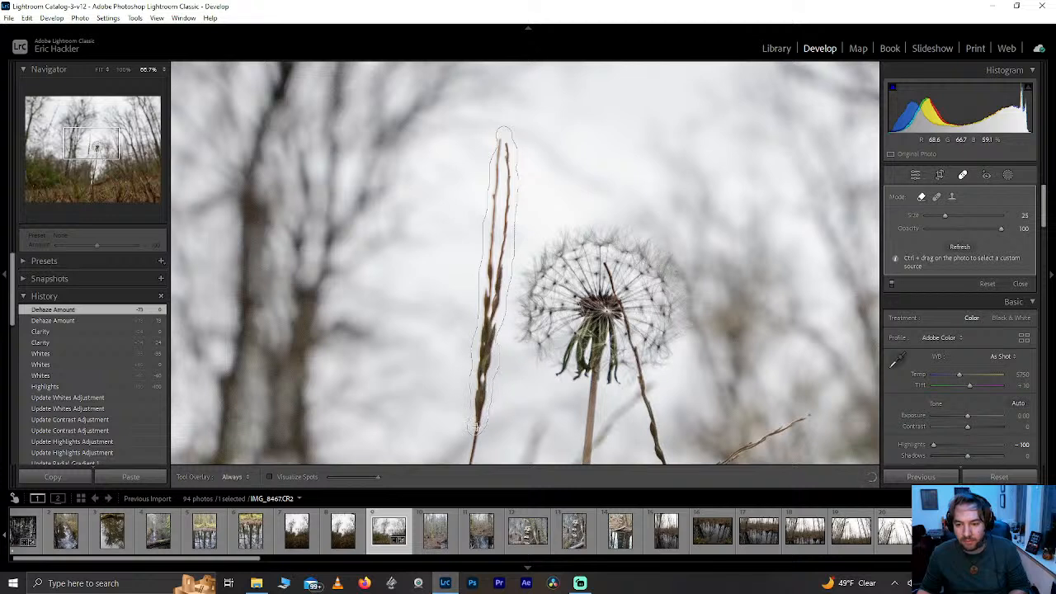
{"action": "left_click_drag", "start_coordinate": [472, 432], "coordinate": [473, 433]}
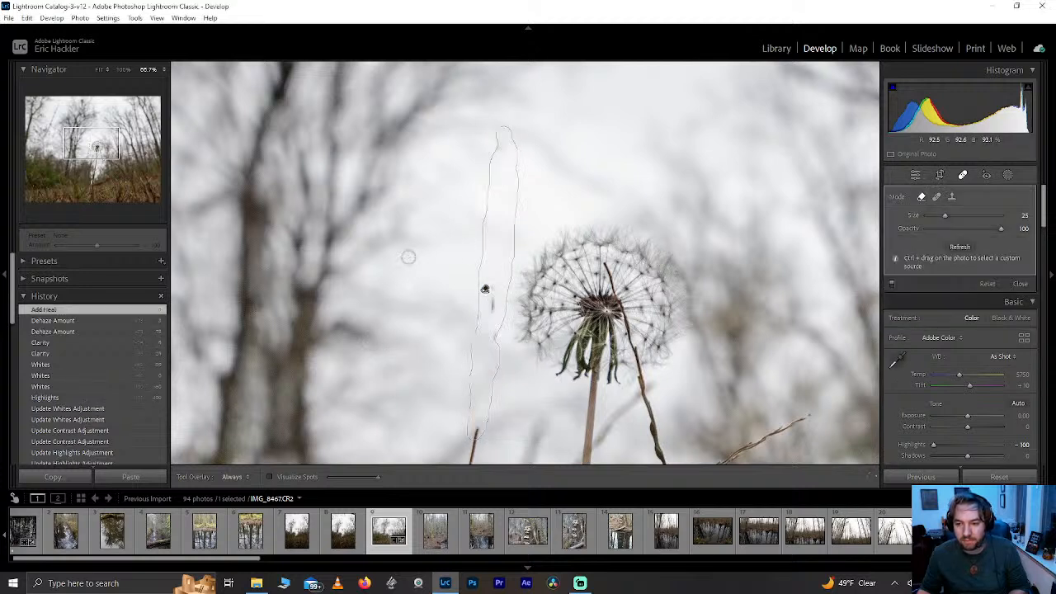
- Remove the remaining lower part of the left grass stalk and the dark smudge left over beside the seed head
{"action": "left_click", "coordinate": [96, 162]}
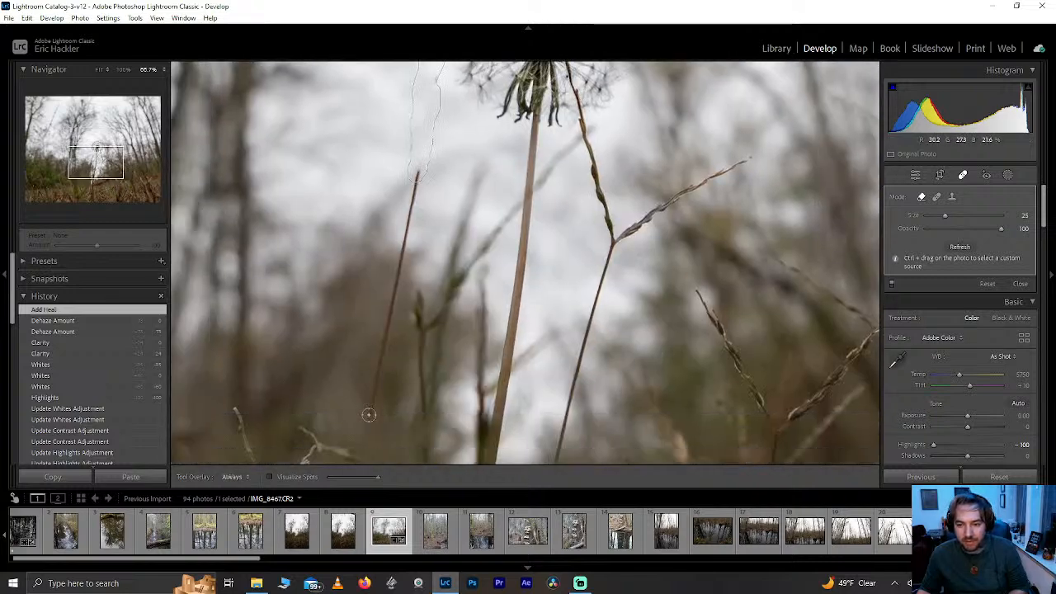
{"action": "left_click_drag", "start_coordinate": [377, 393], "coordinate": [394, 306]}
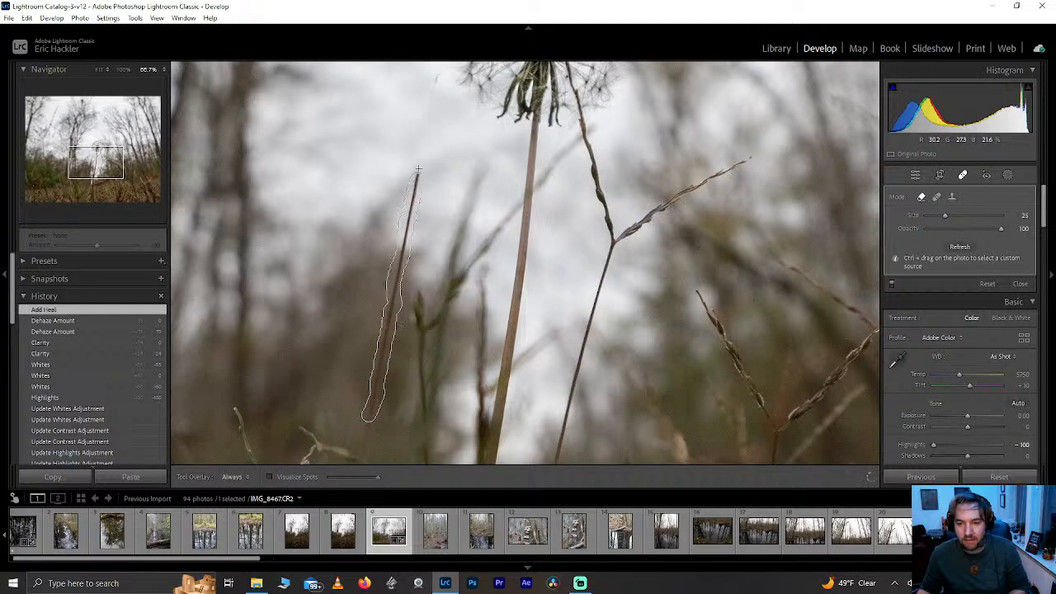
{"action": "left_click_drag", "start_coordinate": [418, 173], "coordinate": [418, 173]}
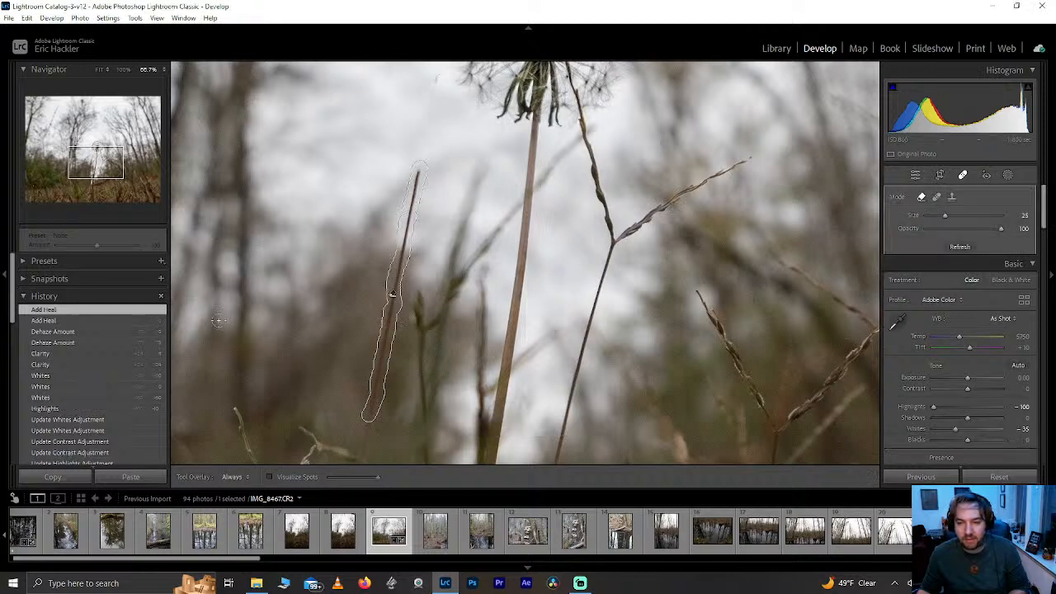
{"action": "mouse_move", "coordinate": [113, 164]}
{"action": "left_mouse_down"}
{"action": "mouse_move", "coordinate": [131, 154]}
{"action": "mouse_move", "coordinate": [116, 155]}
{"action": "left_mouse_up"}
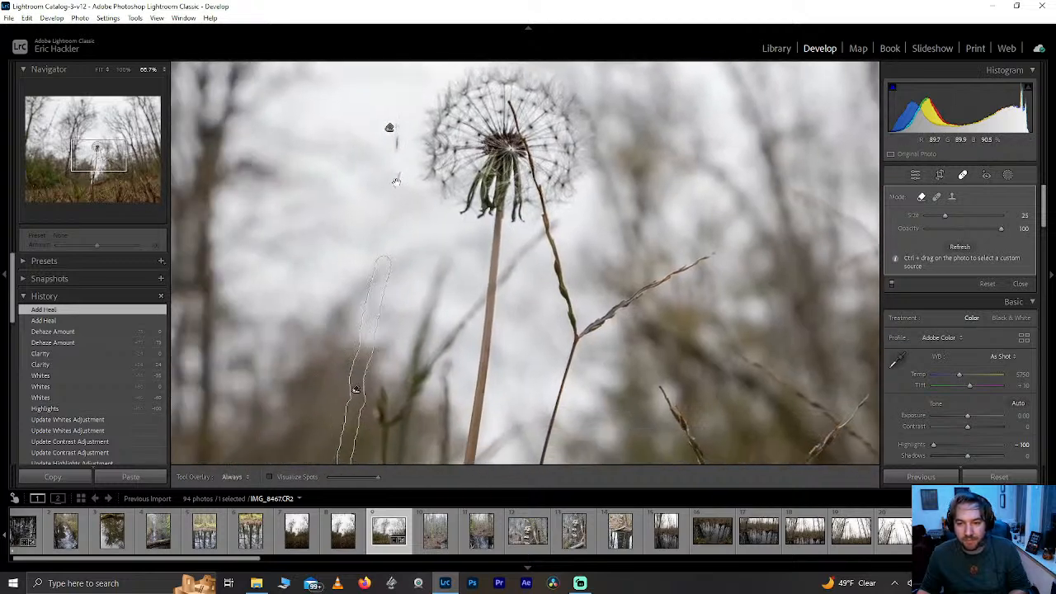
{"action": "left_click_drag", "start_coordinate": [399, 195], "coordinate": [396, 184]}
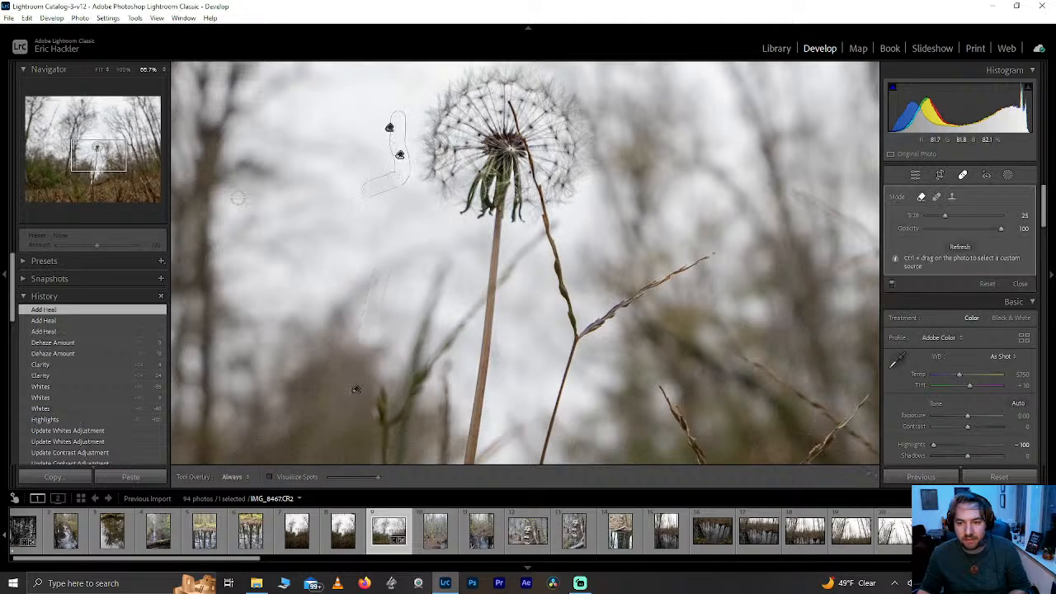
{"action": "key", "text": "z"}
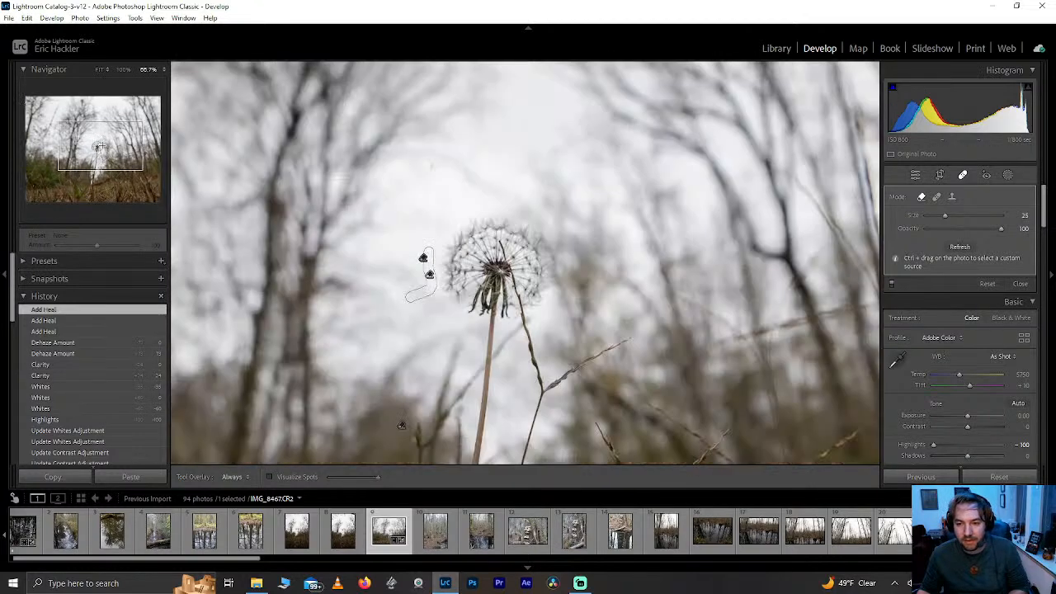
- Remove the side twig branching off the right-hand grass stalk, using a Remove brush of size 33
{"action": "left_click", "coordinate": [100, 146]}
{"action": "left_click_drag", "start_coordinate": [99, 151], "coordinate": [96, 152]}
{"action": "left_click_drag", "start_coordinate": [755, 310], "coordinate": [706, 330]}
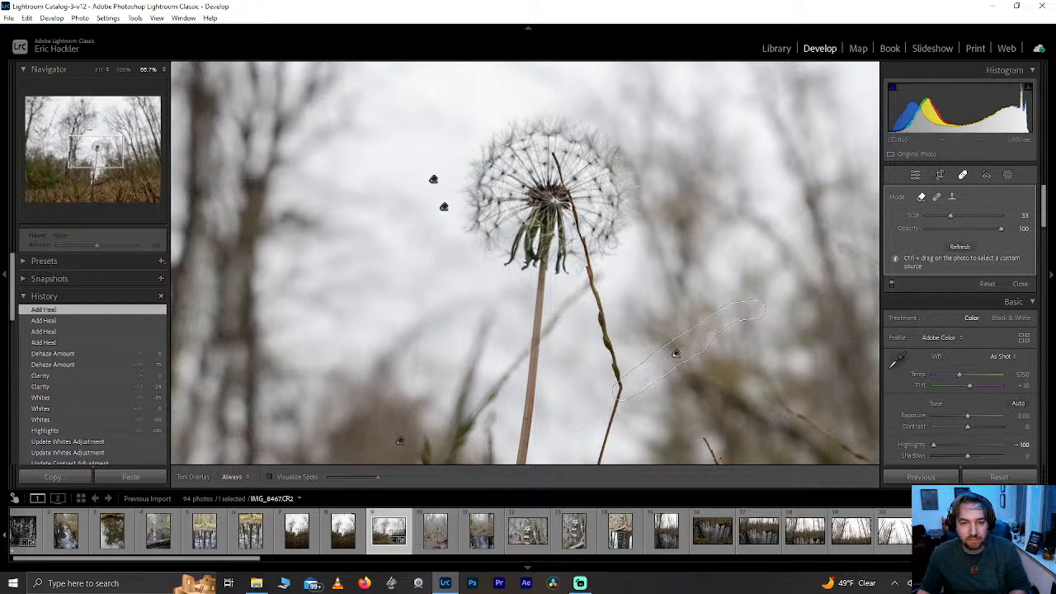
- Remove the thin lower stem of the right-hand stalk down to the blurred brown leaf, including the leftover spot just above the leaf
{"action": "left_click_drag", "start_coordinate": [96, 151], "coordinate": [89, 168]}
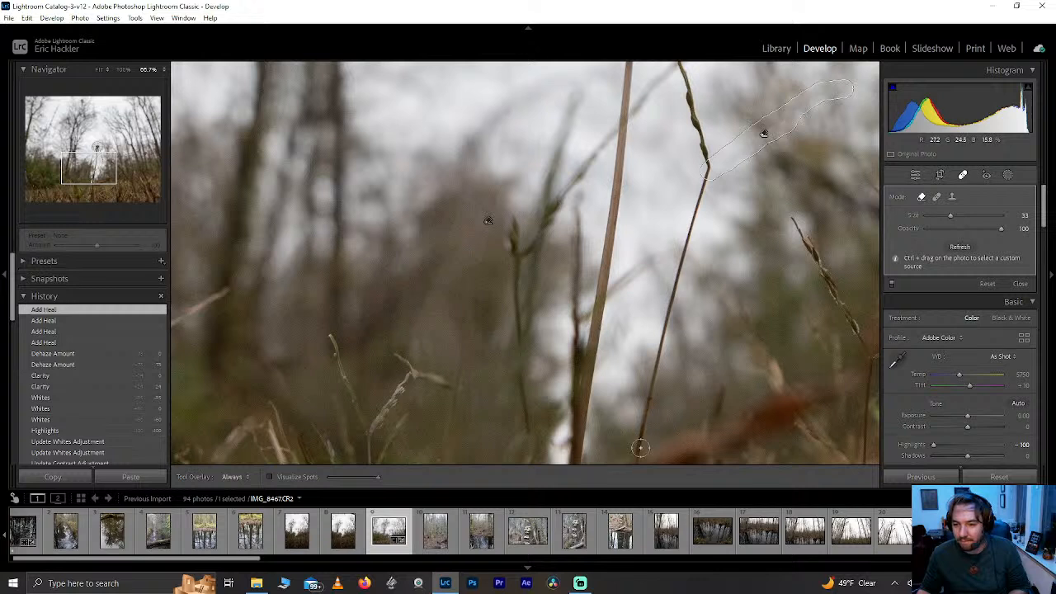
{"action": "left_click_drag", "start_coordinate": [641, 444], "coordinate": [642, 413]}
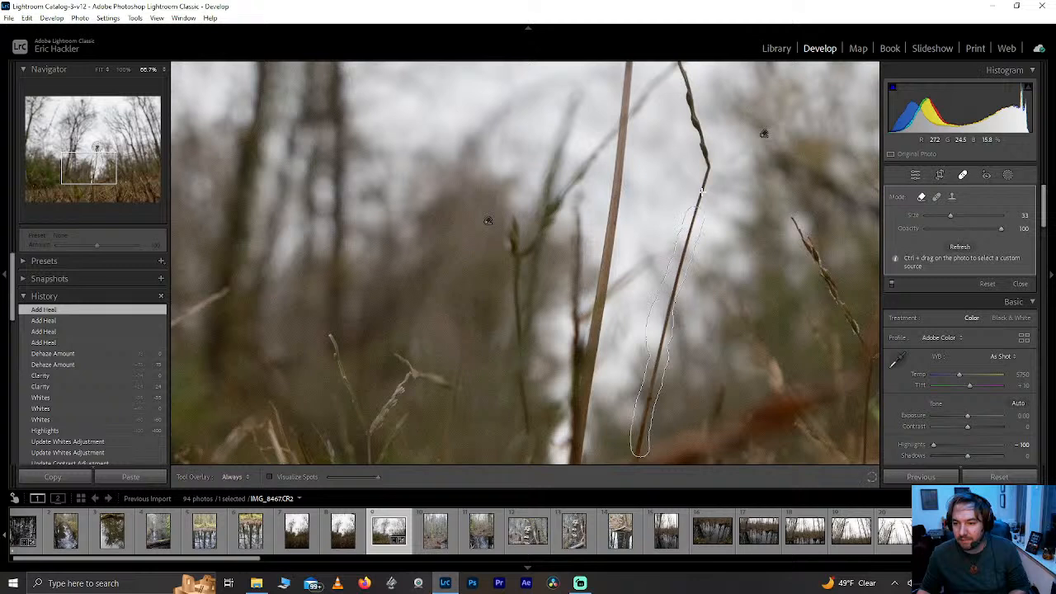
{"action": "left_click_drag", "start_coordinate": [710, 165], "coordinate": [710, 166]}
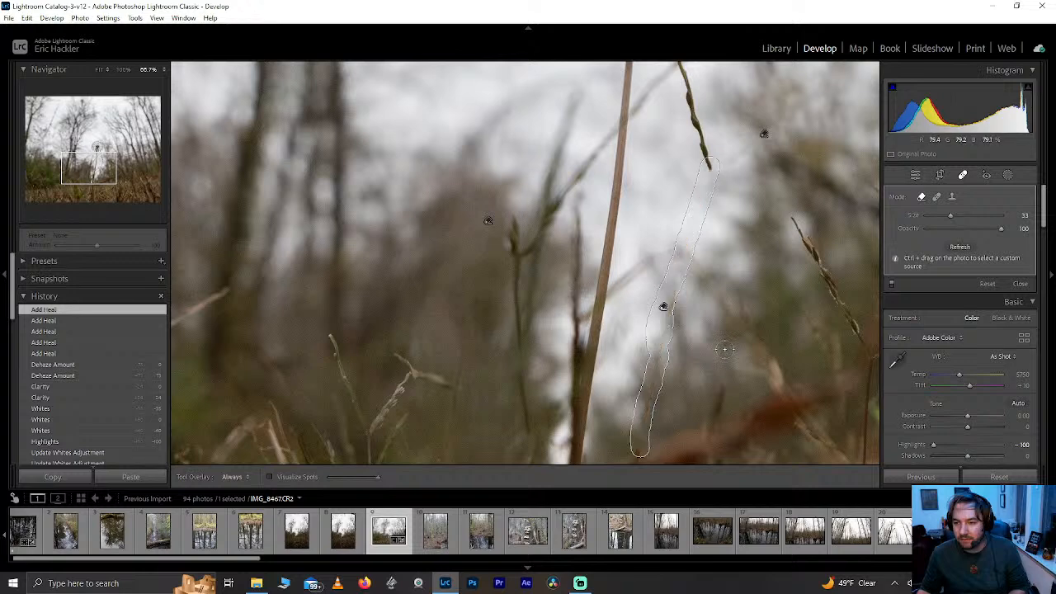
{"action": "left_click", "coordinate": [82, 182]}
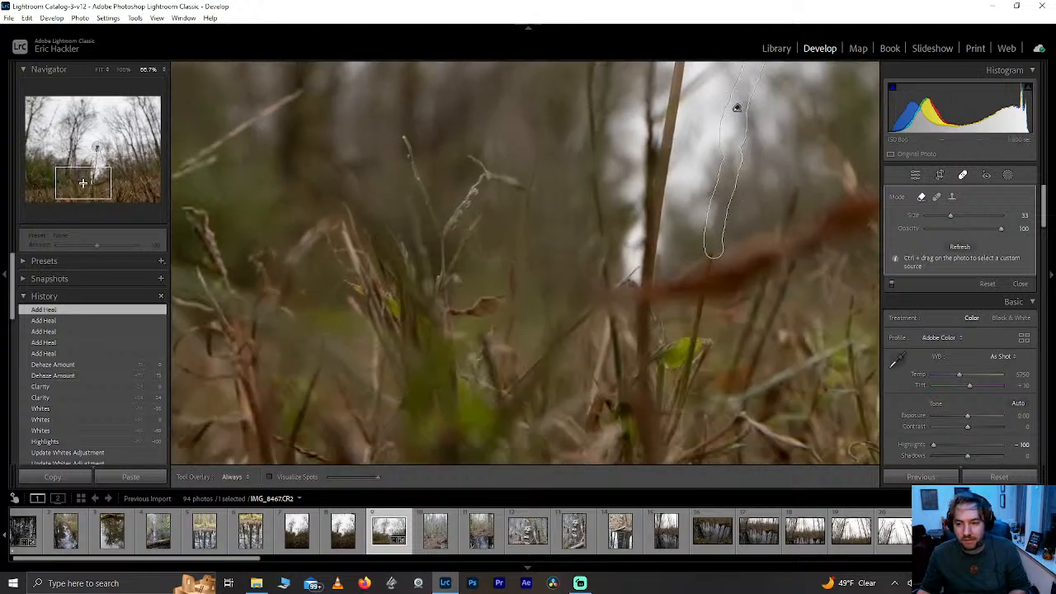
{"action": "left_click_drag", "start_coordinate": [83, 182], "coordinate": [88, 180]}
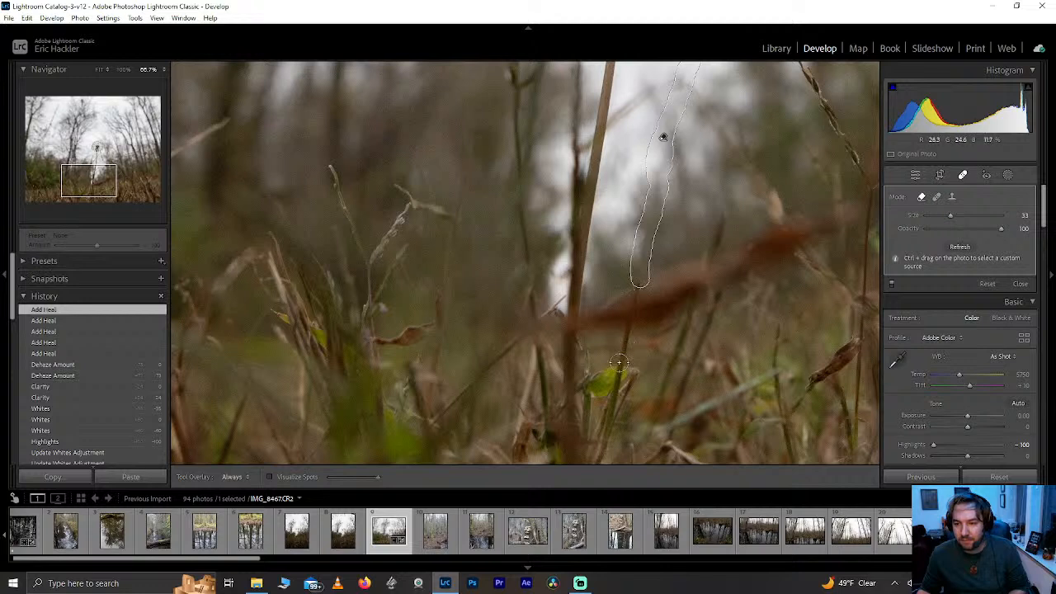
{"action": "left_click_drag", "start_coordinate": [634, 288], "coordinate": [636, 284]}
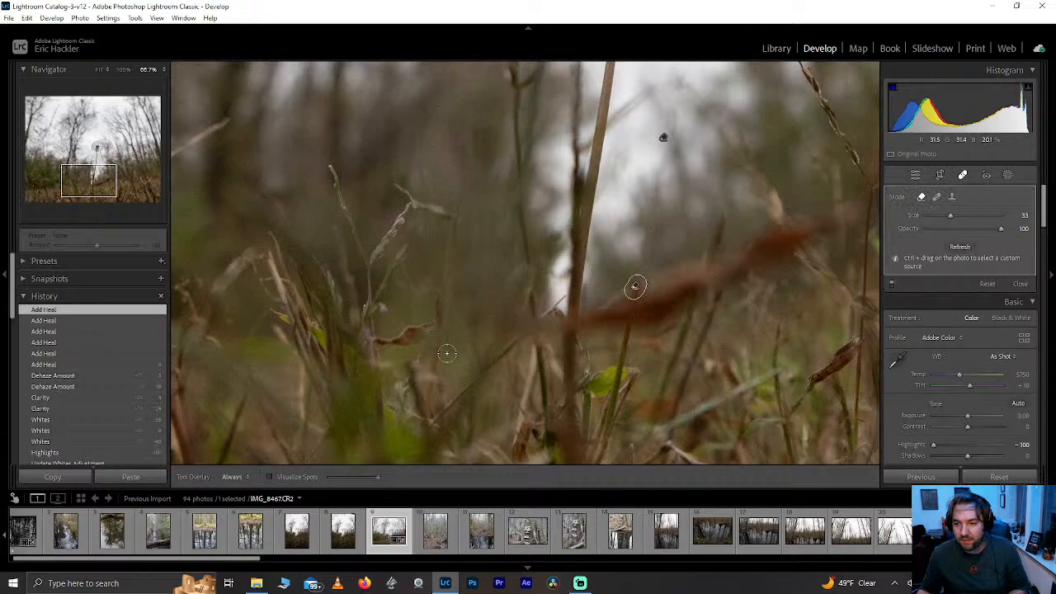
- Remove the twisted section of the right-hand stalk hanging below the dandelion's seed head
{"action": "left_click", "coordinate": [95, 157]}
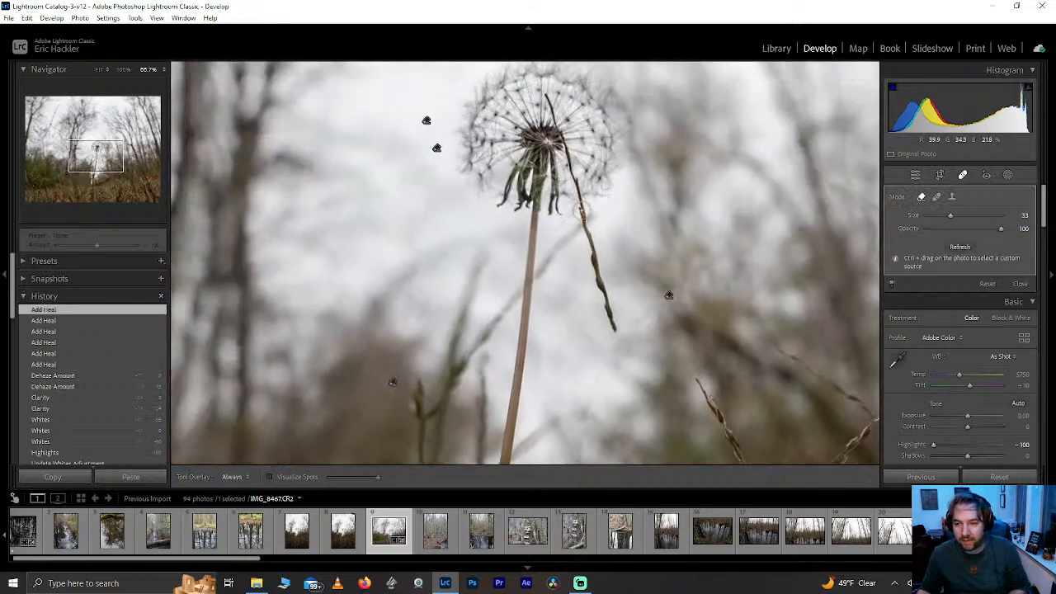
{"action": "left_click_drag", "start_coordinate": [583, 211], "coordinate": [594, 266]}
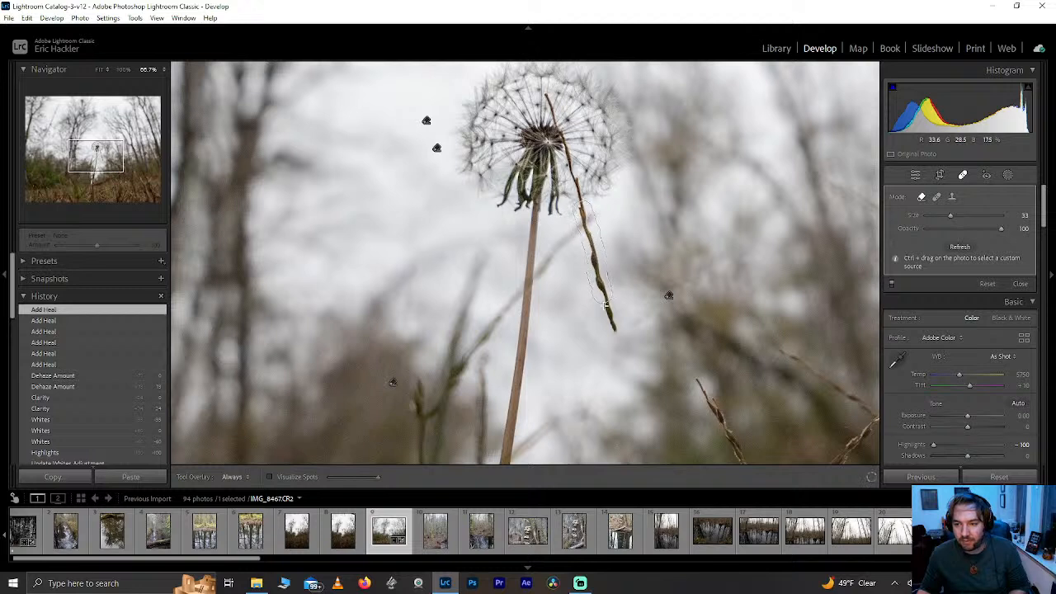
{"action": "left_click_drag", "start_coordinate": [619, 338], "coordinate": [619, 338]}
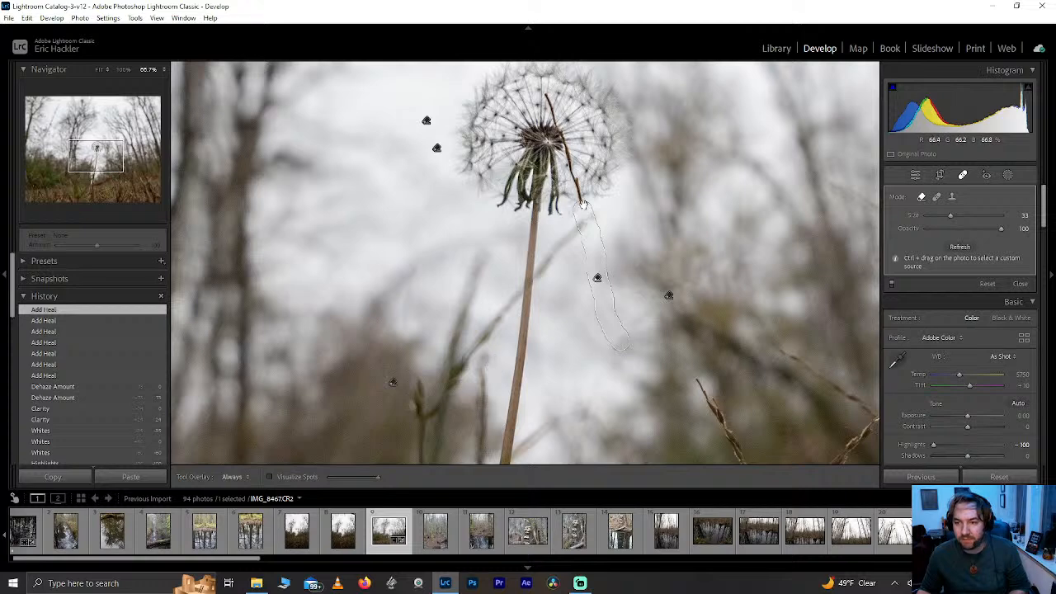
- Undo the stray heal and remove the brown stalk segment crossing the dandelion's seed head, using a Remove brush of size 12
{"action": "left_click", "coordinate": [123, 70]}
{"action": "left_click_drag", "start_coordinate": [108, 162], "coordinate": [98, 145]}
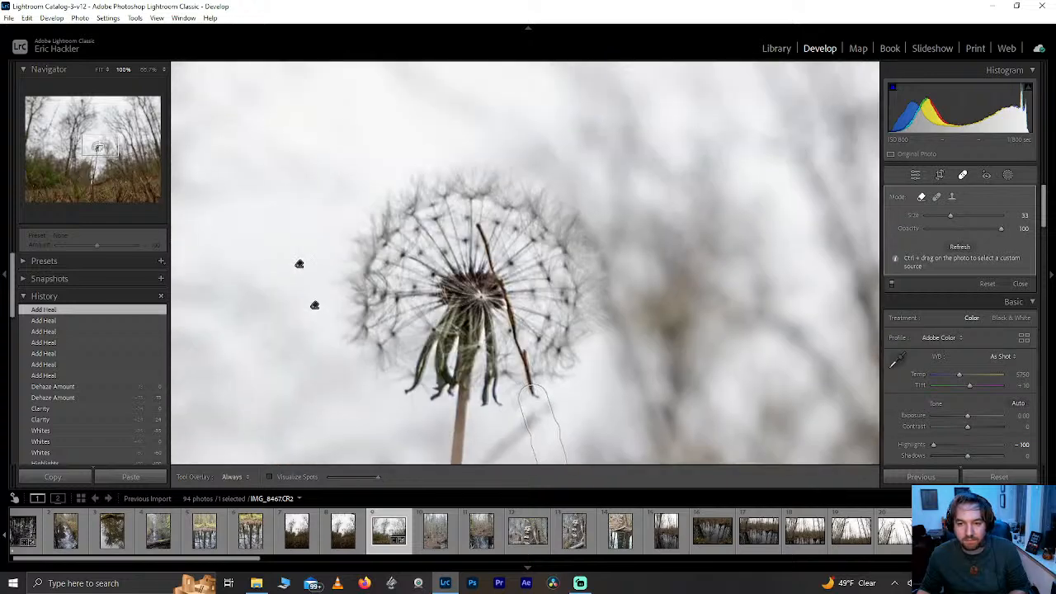
{"action": "left_click", "coordinate": [162, 69]}
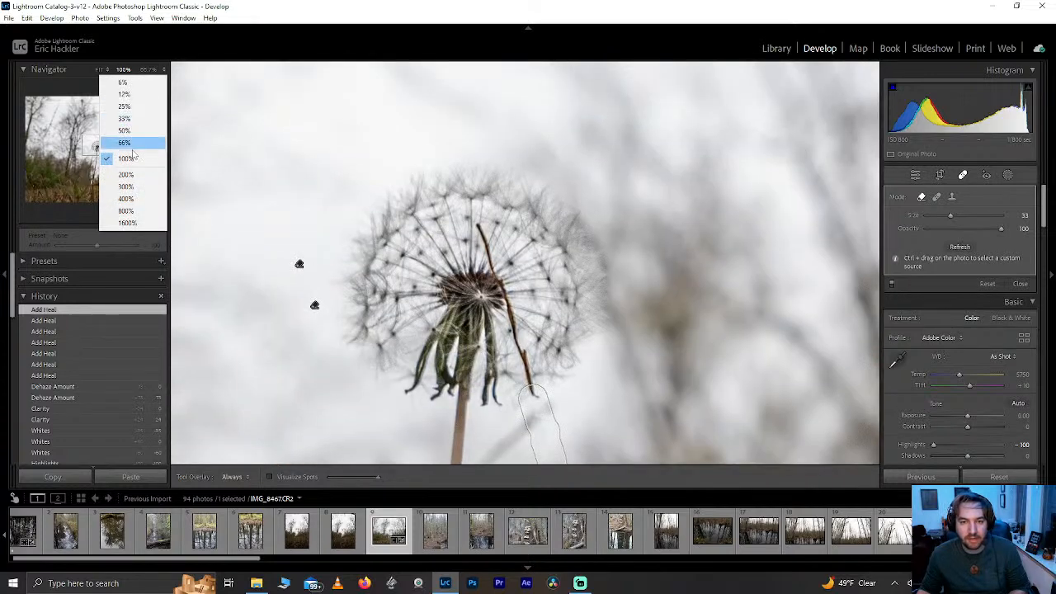
{"action": "left_click", "coordinate": [139, 188]}
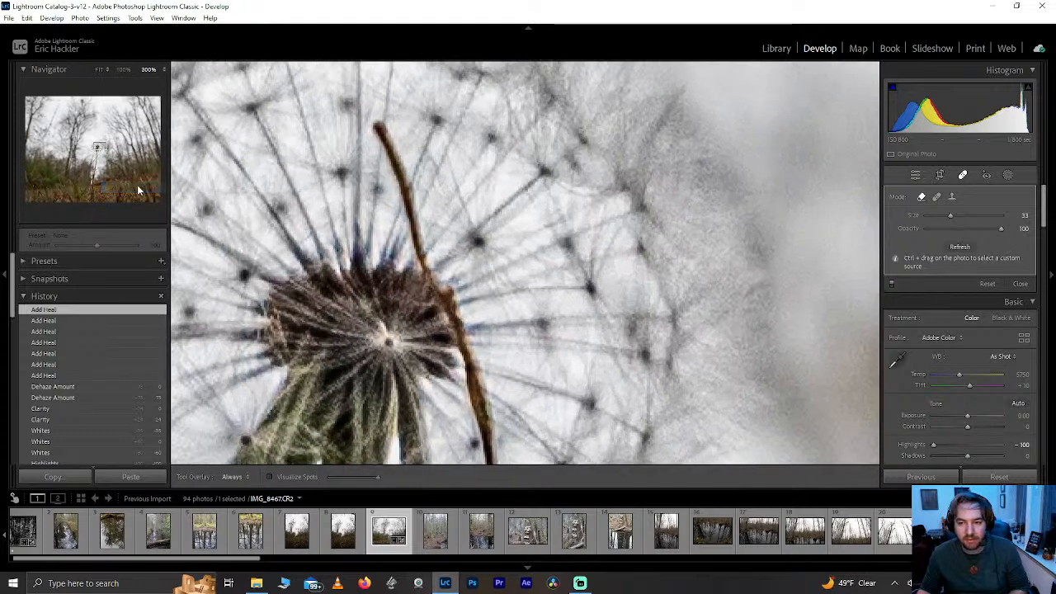
{"action": "key", "text": "ctrl+z"}
{"action": "left_click", "coordinate": [164, 71]}
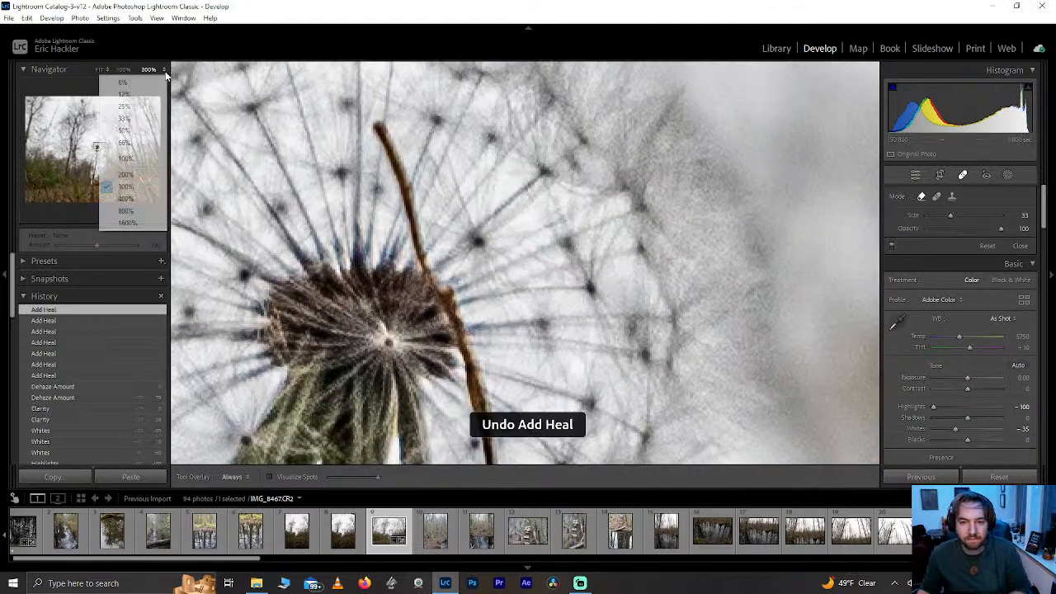
{"action": "left_click", "coordinate": [128, 174]}
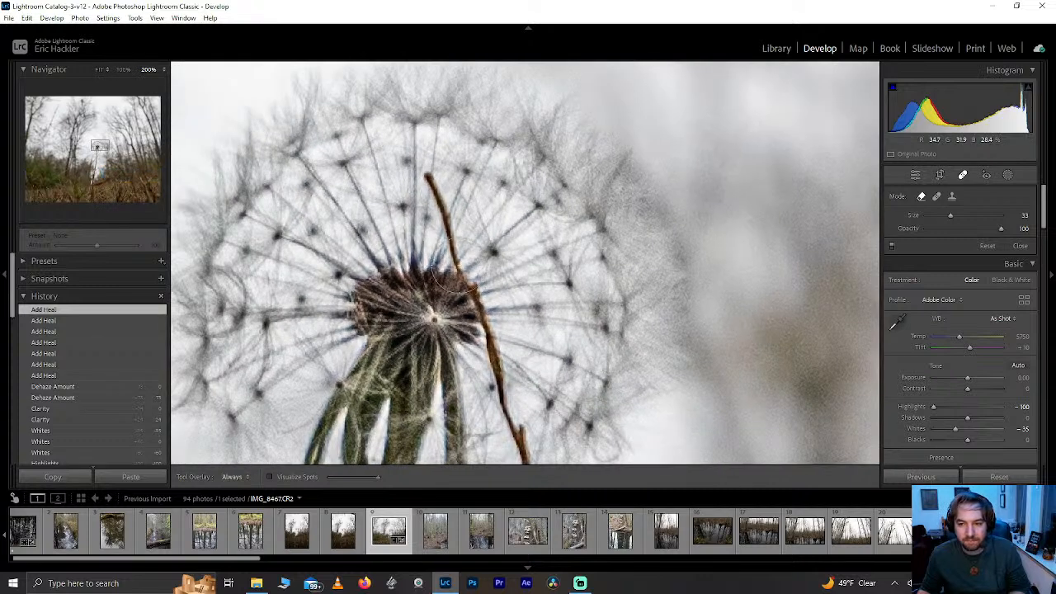
{"action": "scroll", "coordinate": [428, 180], "scroll_direction": "down", "scroll_amount": 5}
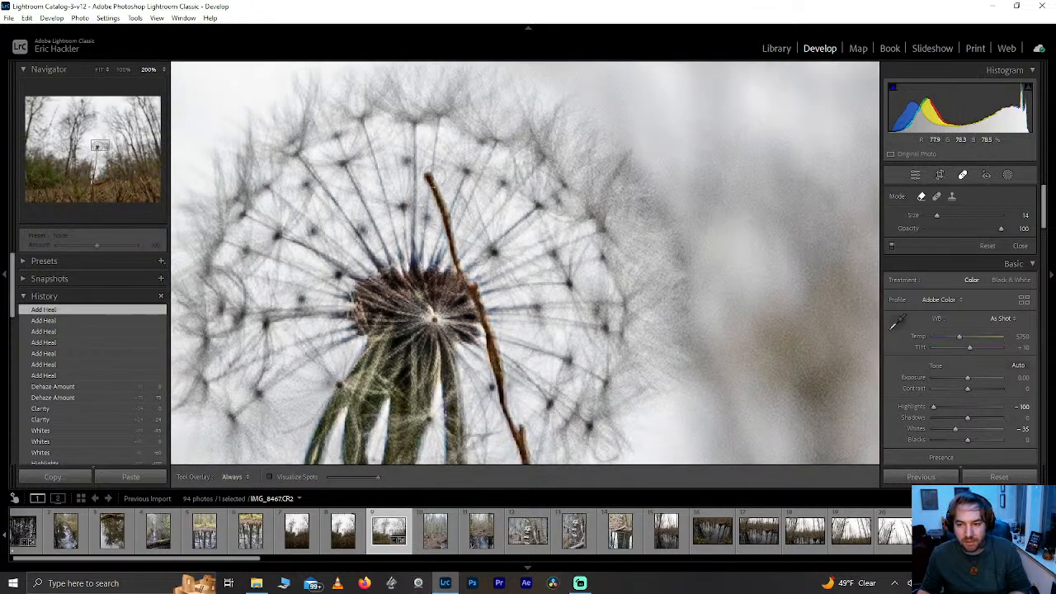
{"action": "scroll", "coordinate": [428, 178], "scroll_direction": "down", "scroll_amount": 1}
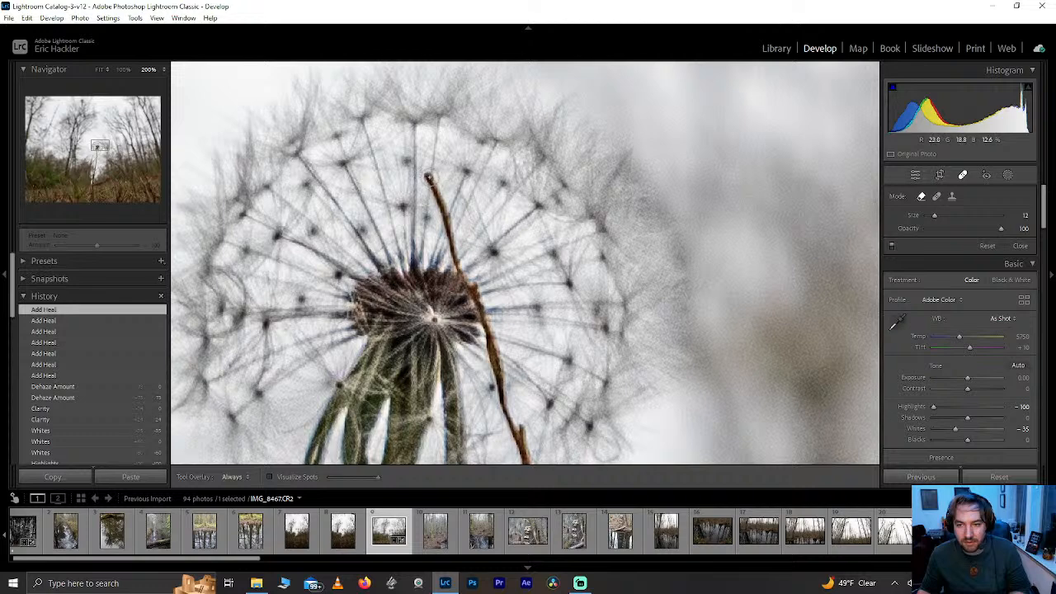
{"action": "left_click", "coordinate": [429, 178]}
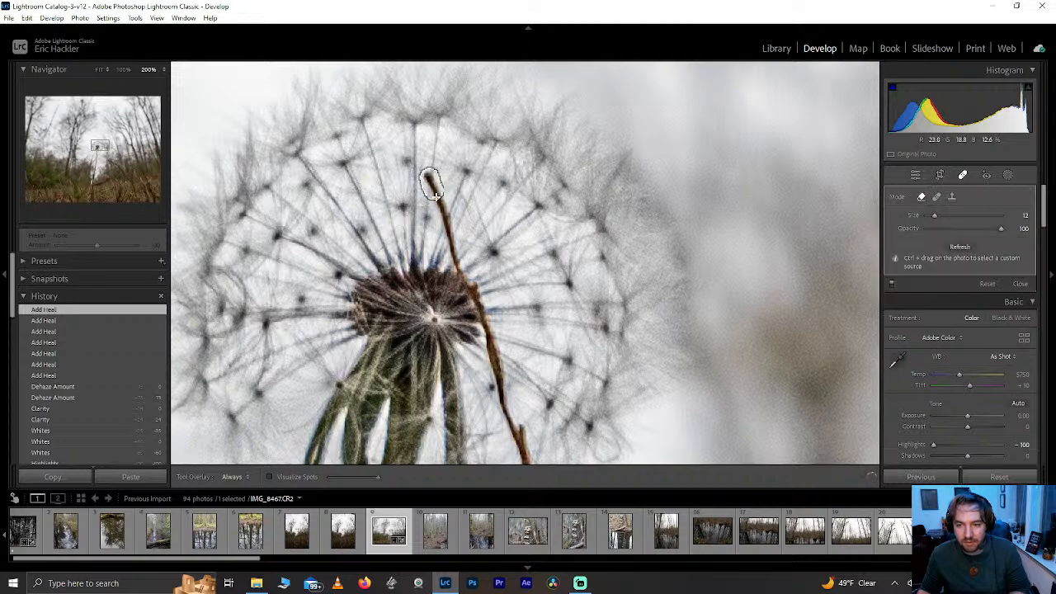
{"action": "left_click_drag", "start_coordinate": [446, 219], "coordinate": [528, 464]}
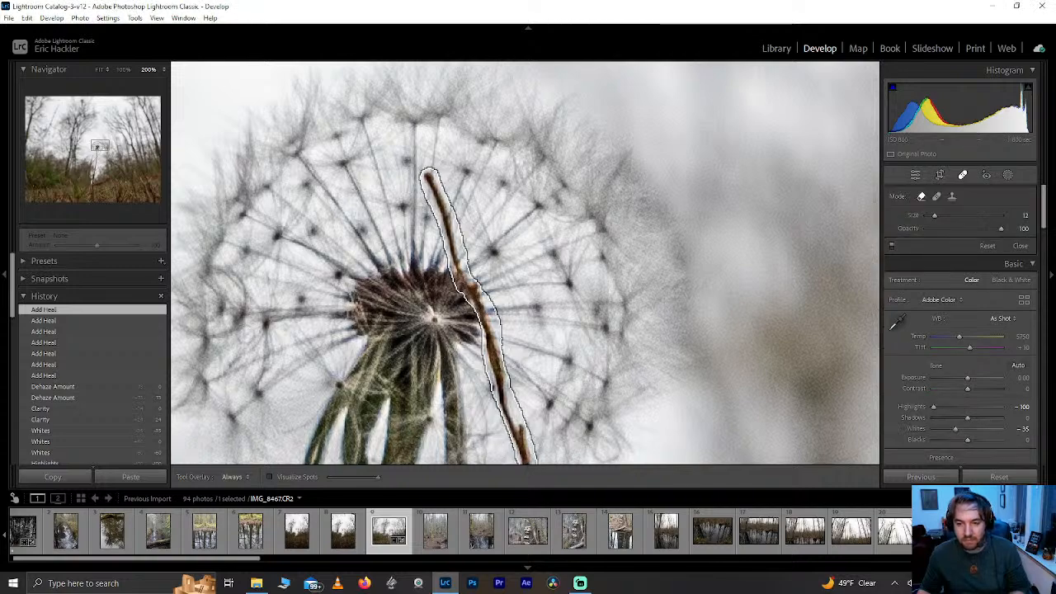
- Remove the leftover stalk tip at the lower edge of the seed head and finish the healing work
{"action": "mouse_move", "coordinate": [487, 315]}
{"action": "left_mouse_down"}
{"action": "mouse_move", "coordinate": [223, 162]}
{"action": "mouse_move", "coordinate": [272, 177]}
{"action": "mouse_move", "coordinate": [408, 388]}
{"action": "mouse_move", "coordinate": [421, 227]}
{"action": "mouse_move", "coordinate": [420, 273]}
{"action": "mouse_move", "coordinate": [266, 63]}
{"action": "left_mouse_up"}
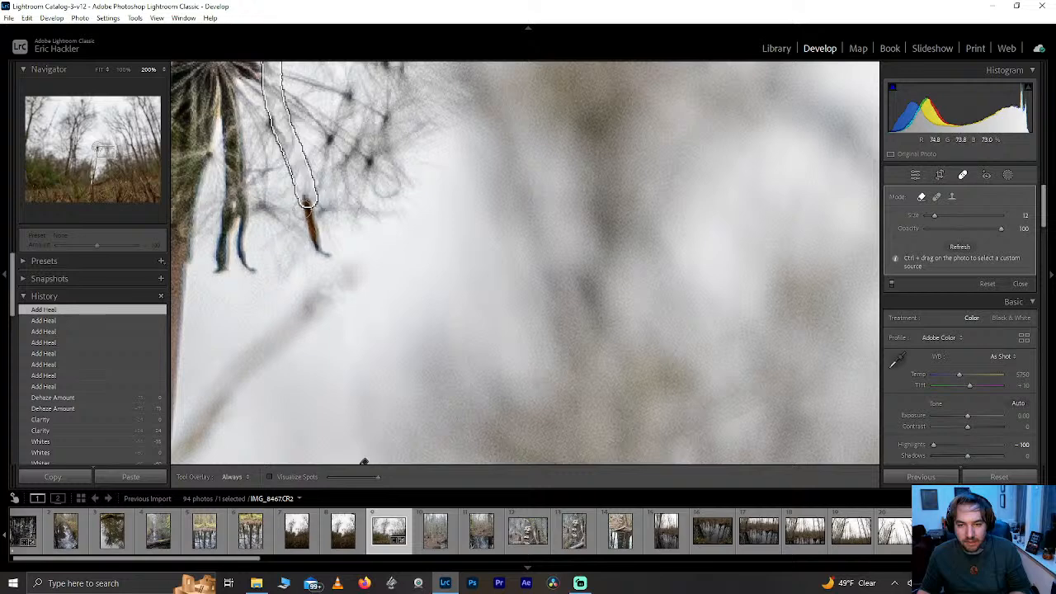
{"action": "left_click", "coordinate": [306, 201]}
{"action": "left_click_drag", "start_coordinate": [311, 205], "coordinate": [332, 260]}
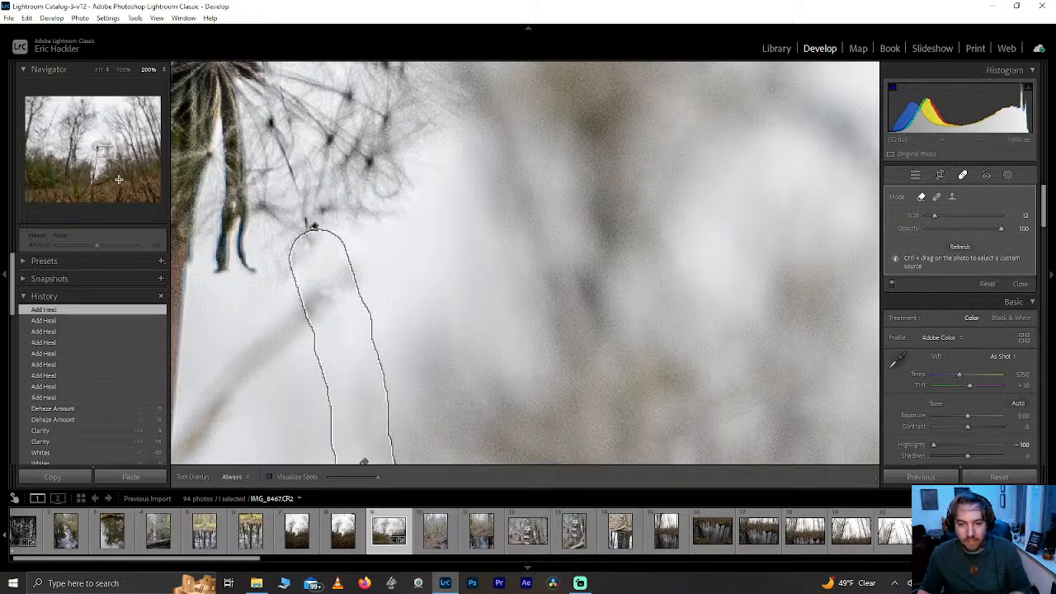
{"action": "key", "text": "z"}
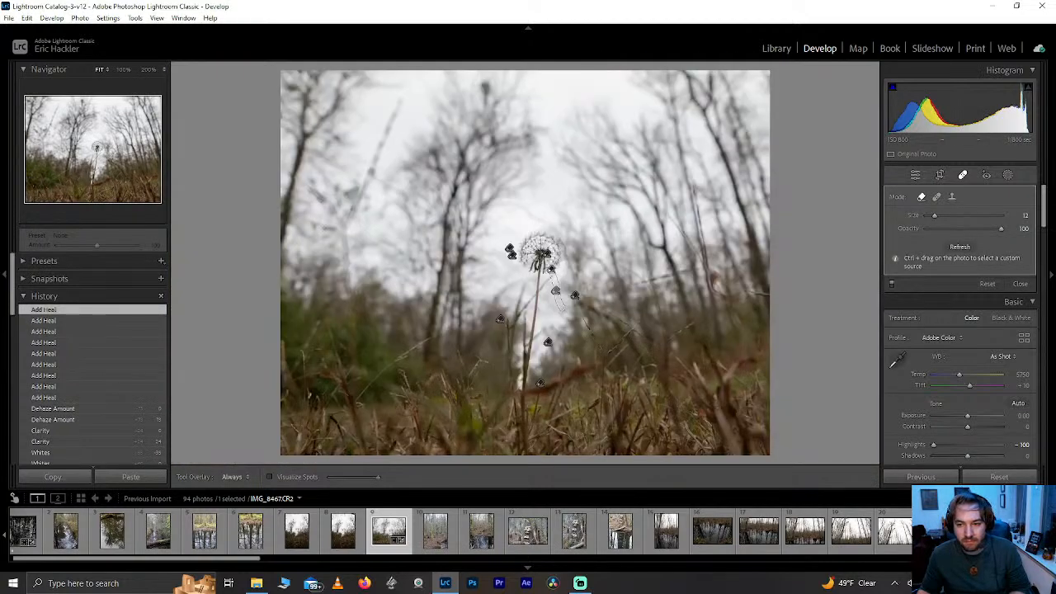
{"action": "left_click", "coordinate": [965, 175]}
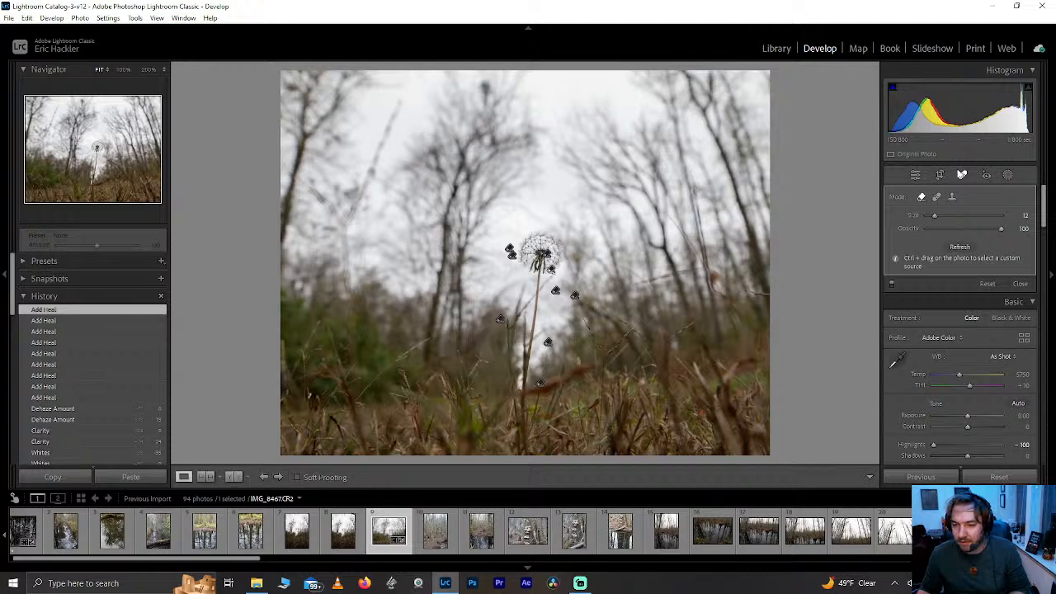
{"action": "left_click_drag", "start_coordinate": [554, 275], "coordinate": [499, 279]}
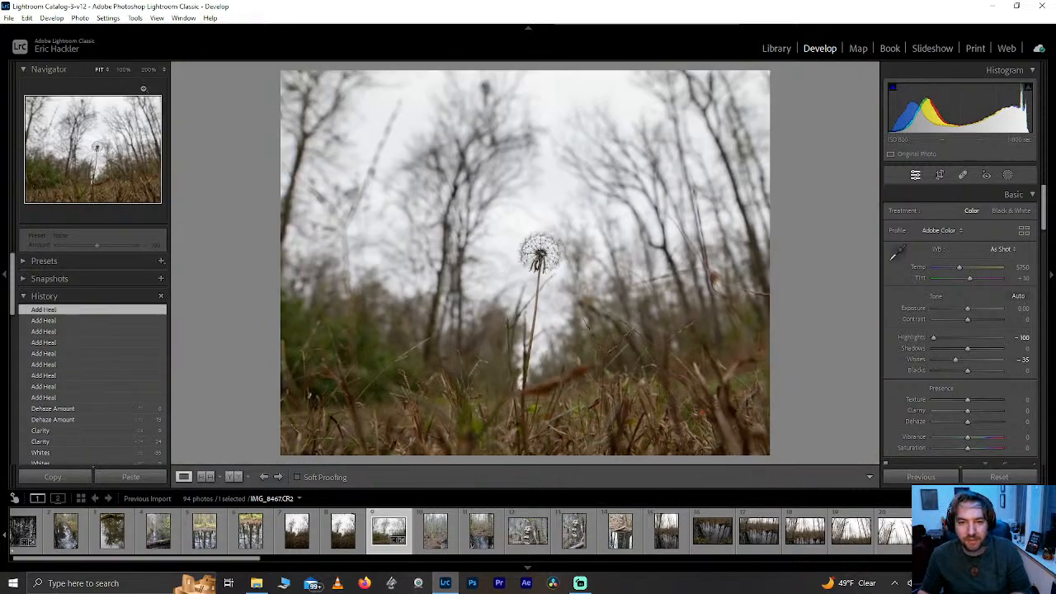
{"action": "left_click", "coordinate": [123, 71]}
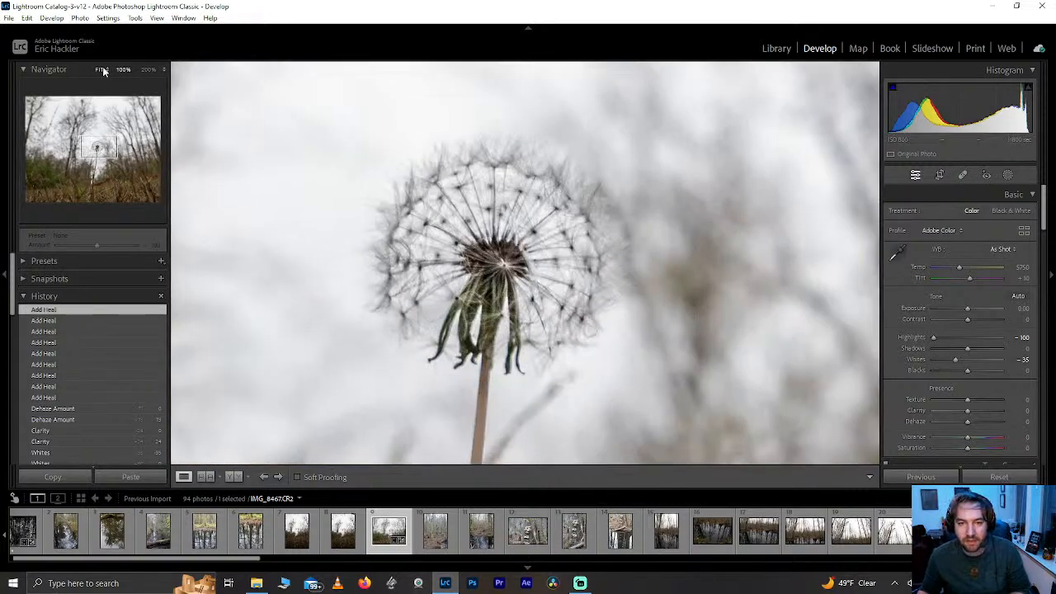
{"action": "left_click", "coordinate": [101, 70]}
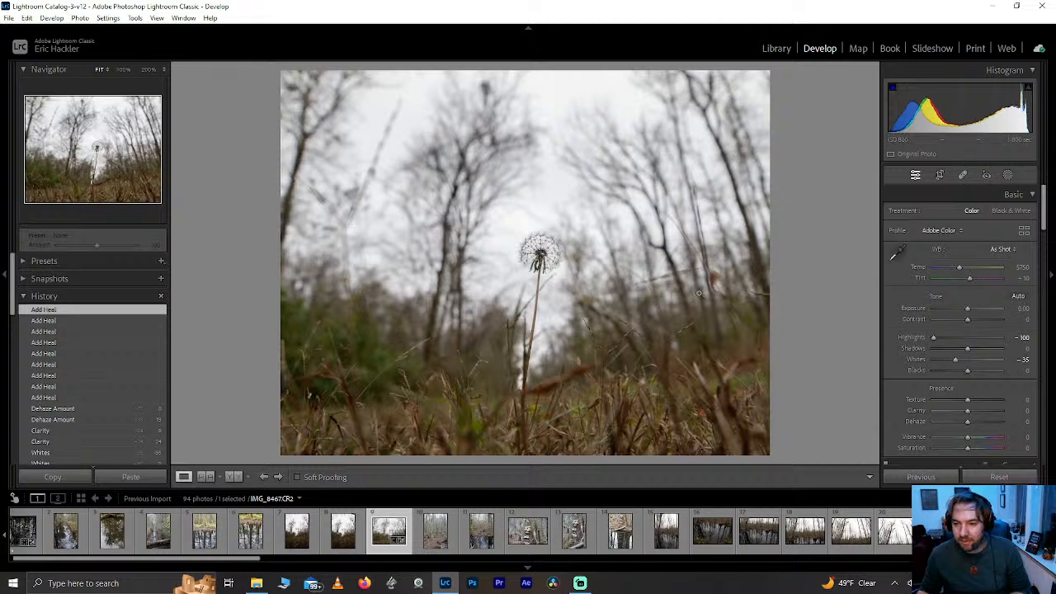
- Try masking everything behind the dandelion with an automatic background selection, and delete that mask
{"action": "left_click", "coordinate": [1008, 175]}
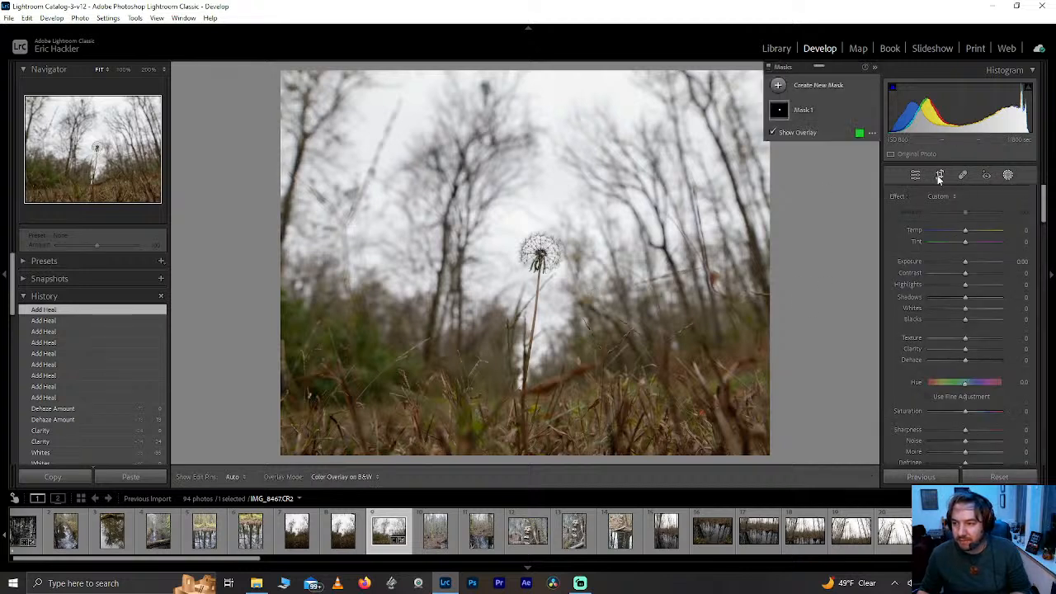
{"action": "left_click", "coordinate": [804, 86]}
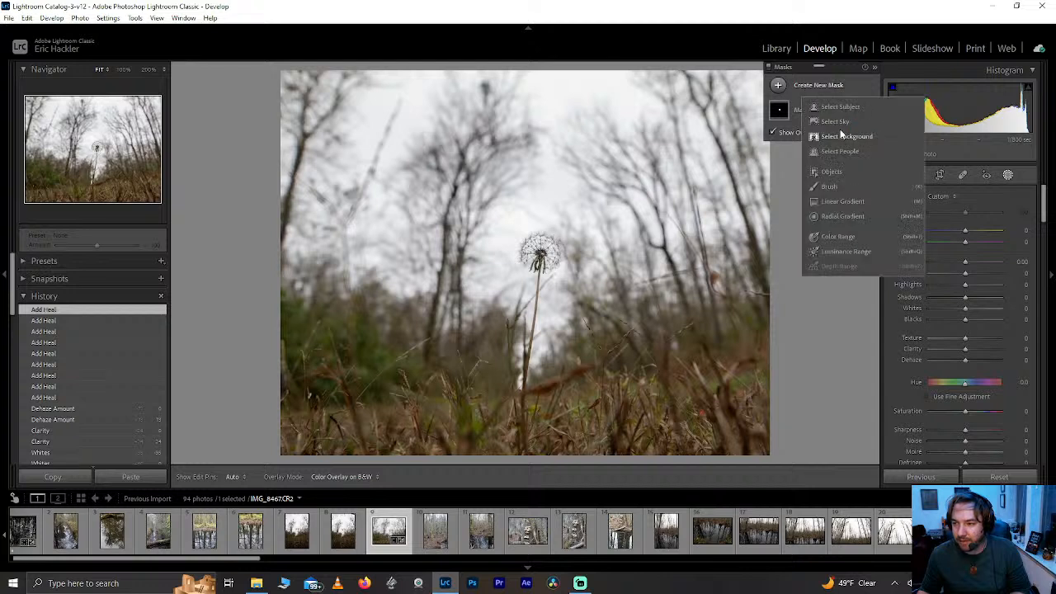
{"action": "left_click", "coordinate": [842, 135]}
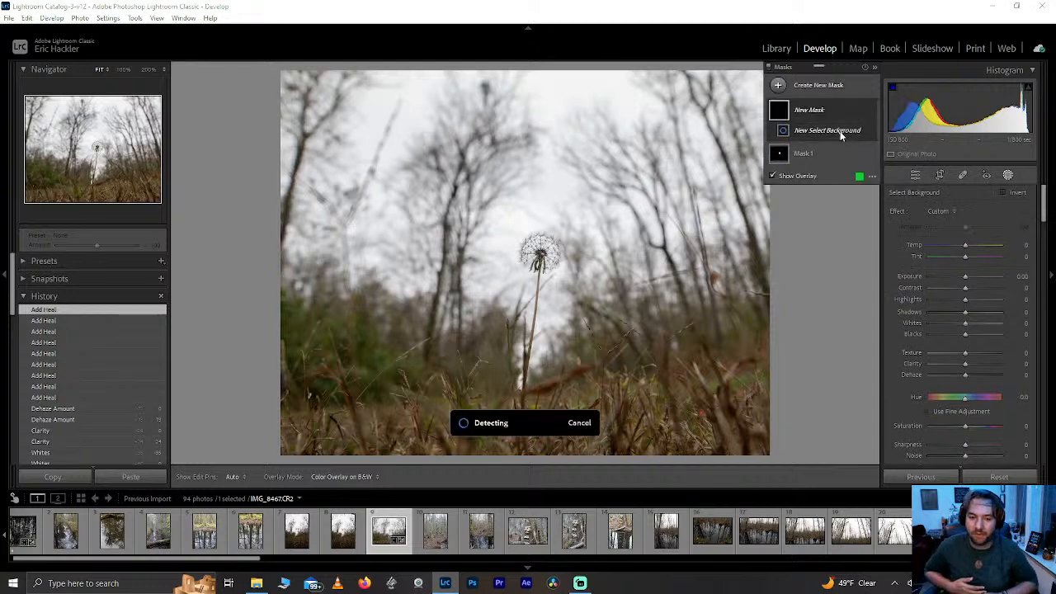
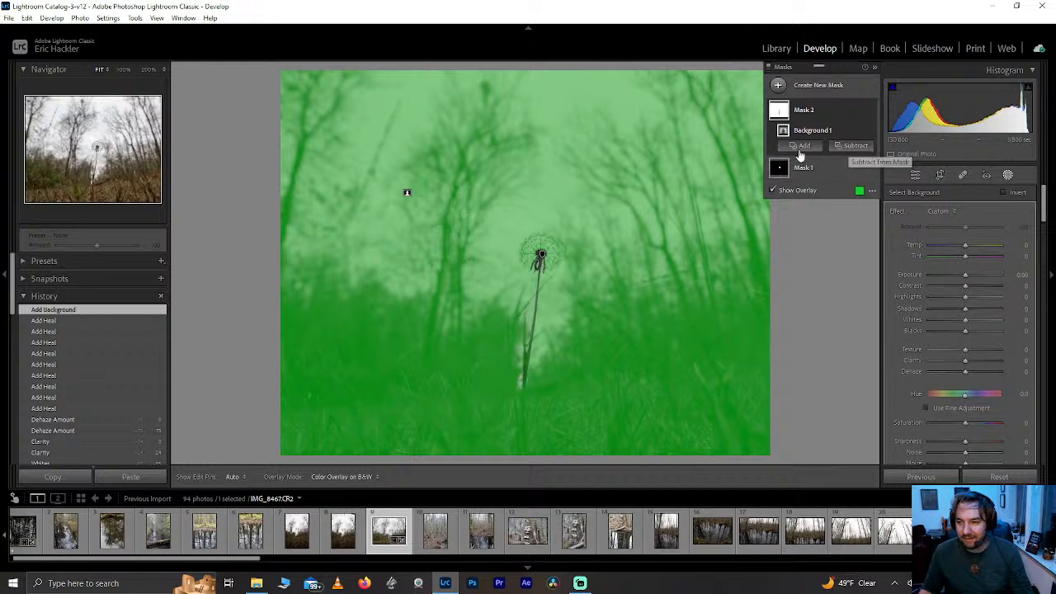
{"action": "left_click", "coordinate": [831, 113]}
{"action": "key", "text": "Delete"}
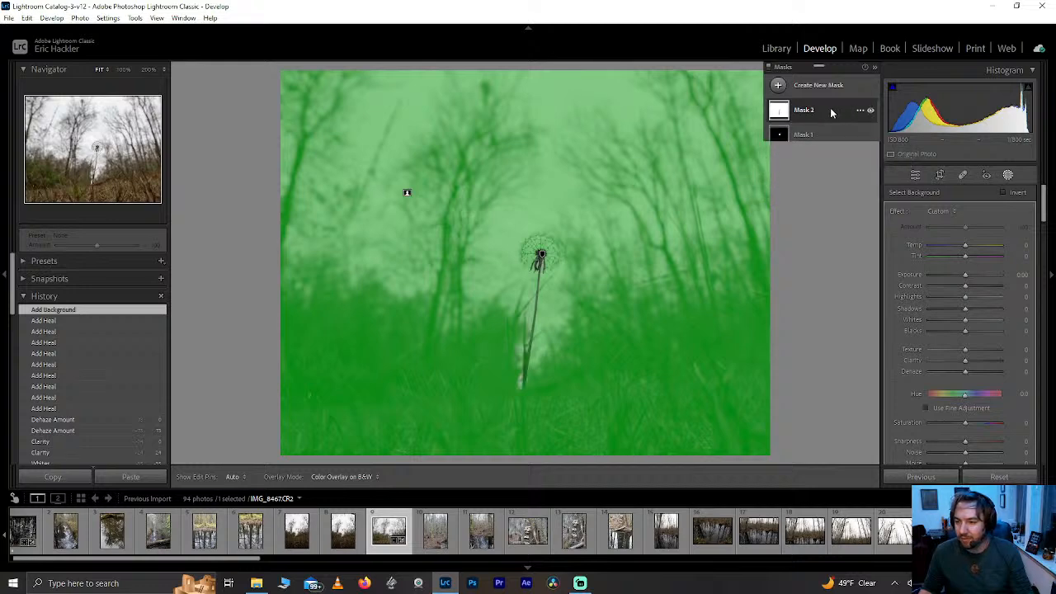
- Duplicate Mask 1 and reset the copy's Texture and Clarity to 0
{"action": "left_click", "coordinate": [824, 108]}
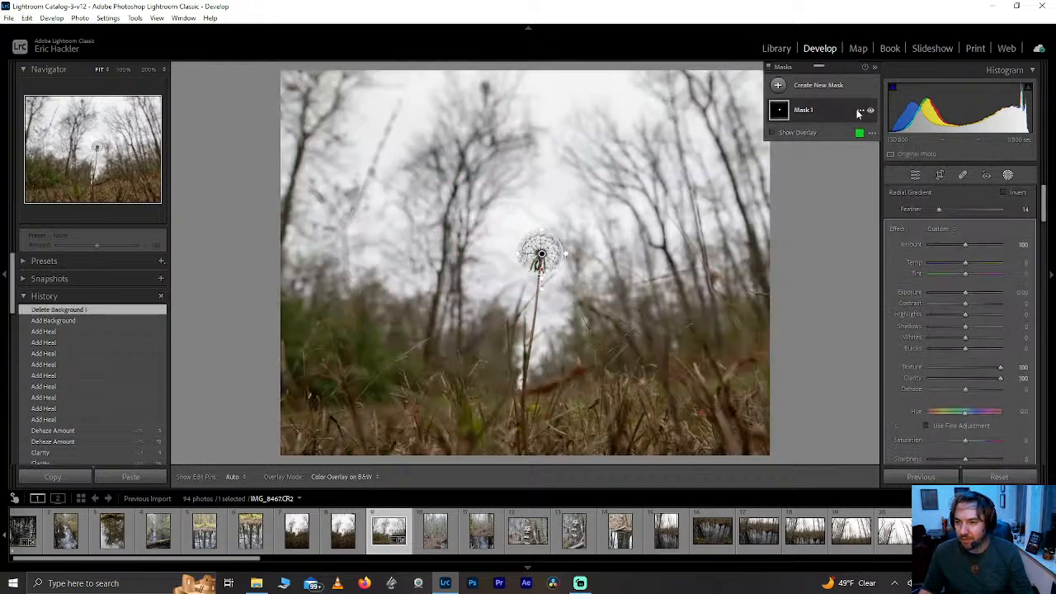
{"action": "left_click", "coordinate": [860, 110]}
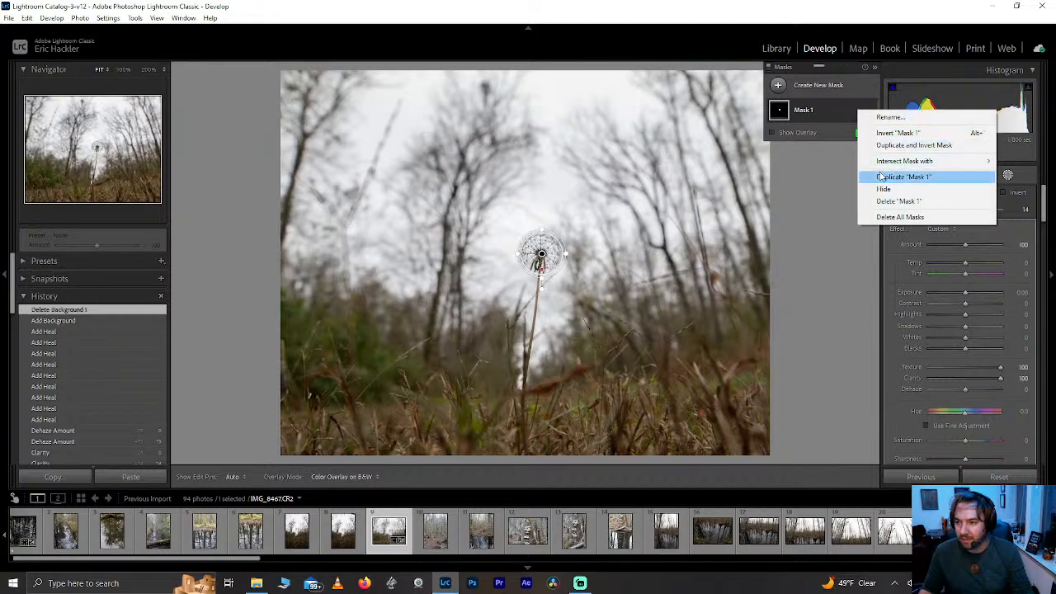
{"action": "key", "text": "Escape"}
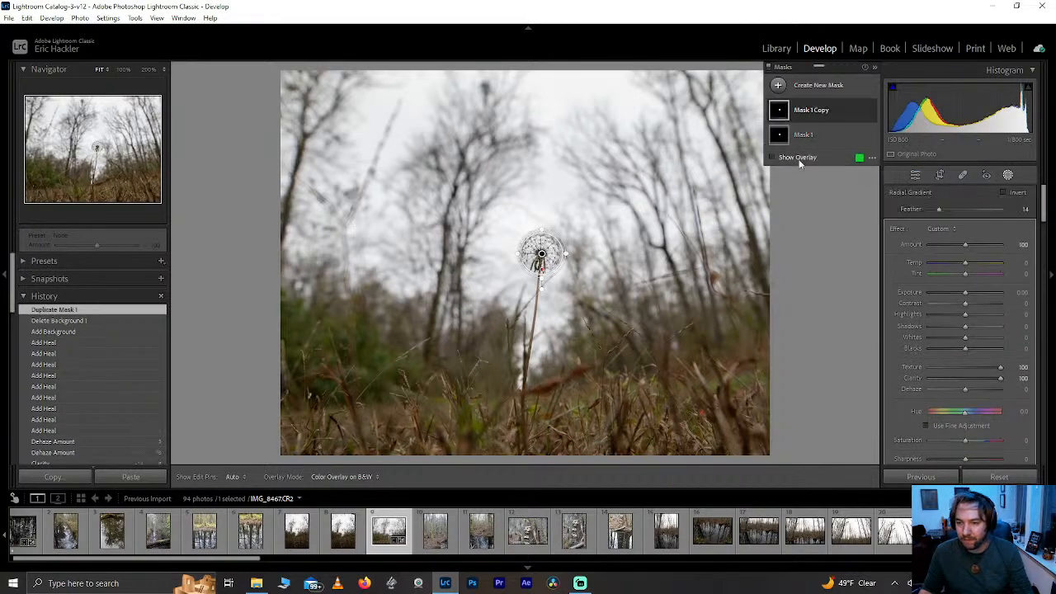
{"action": "double_click", "coordinate": [998, 368]}
{"action": "double_click", "coordinate": [999, 380]}
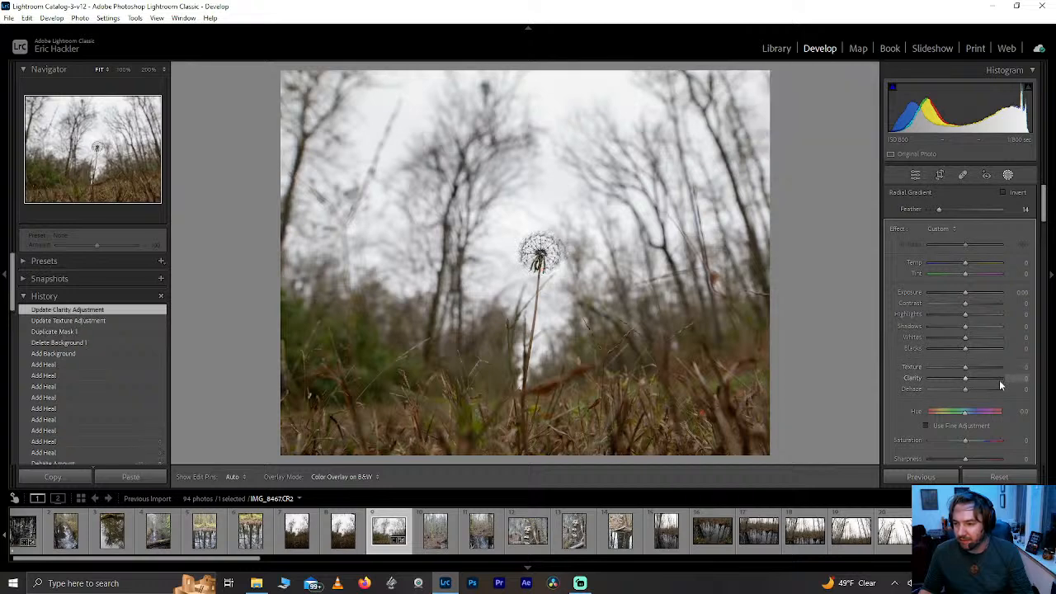
- Try intersecting the duplicated mask with a background selection, and undo the intersection
{"action": "mouse_move", "coordinate": [818, 117]}
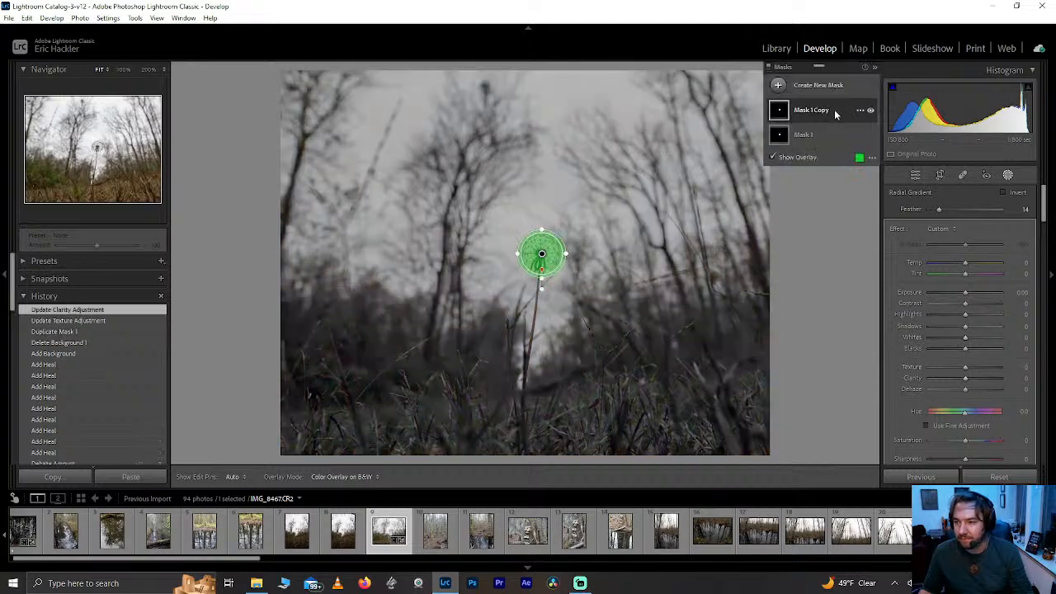
{"action": "left_click", "coordinate": [859, 111]}
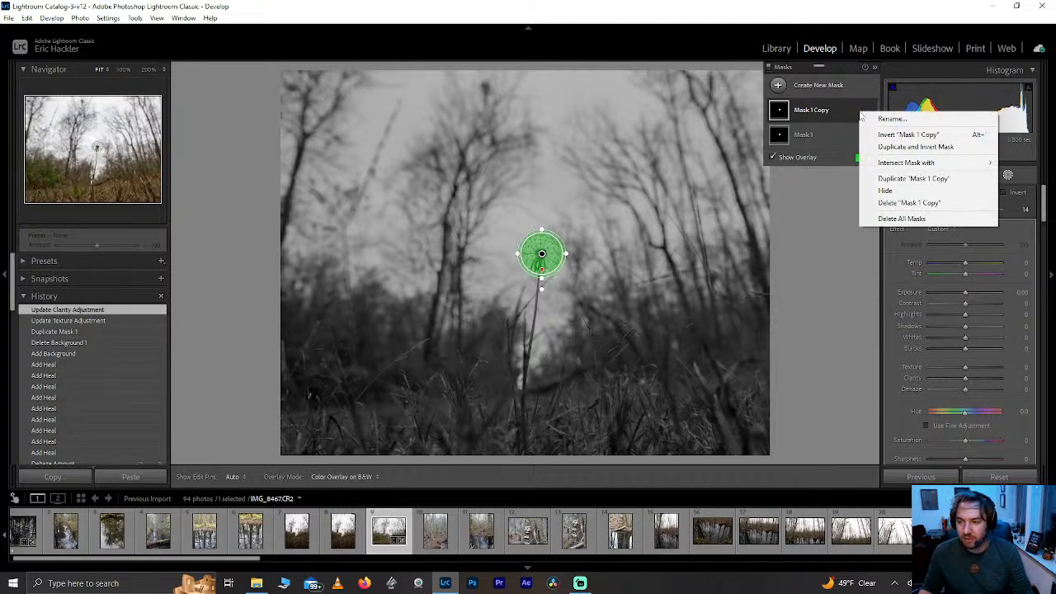
{"action": "left_click", "coordinate": [845, 112]}
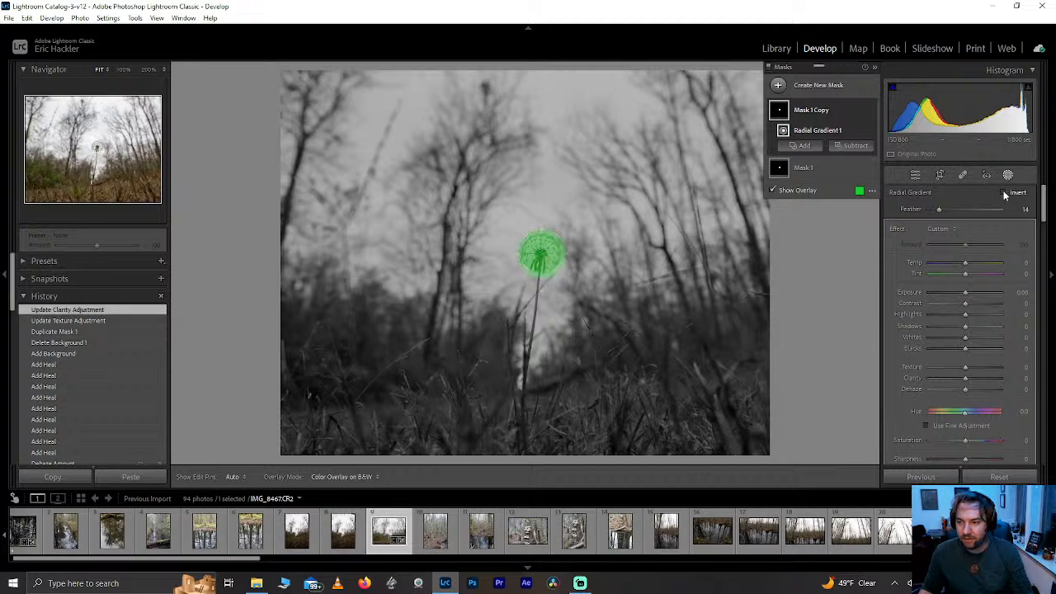
{"action": "left_click", "coordinate": [858, 111]}
{"action": "left_click", "coordinate": [837, 114]}
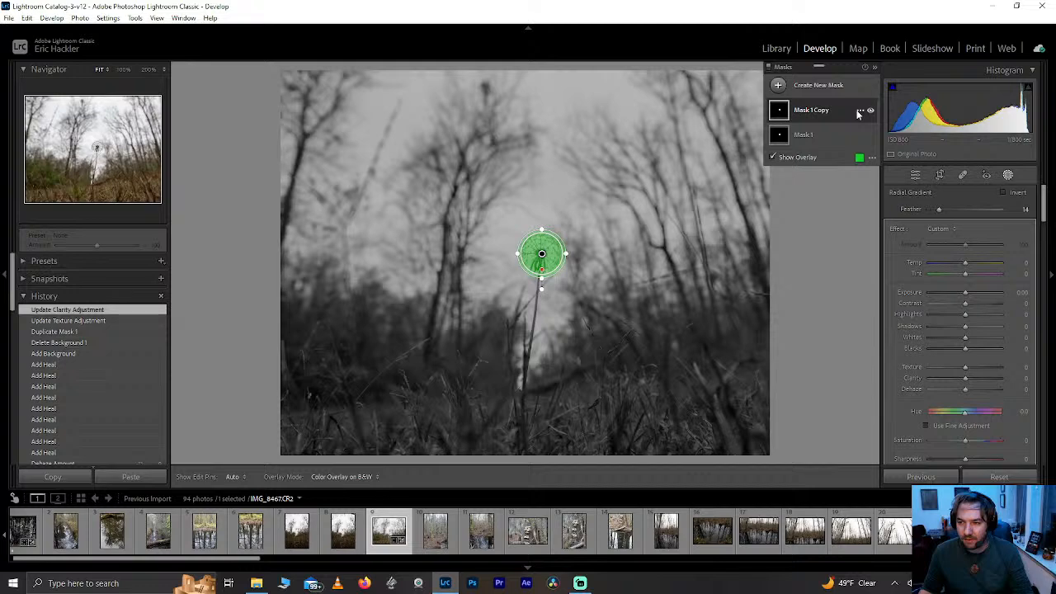
{"action": "left_click", "coordinate": [859, 113]}
{"action": "mouse_move", "coordinate": [886, 164]}
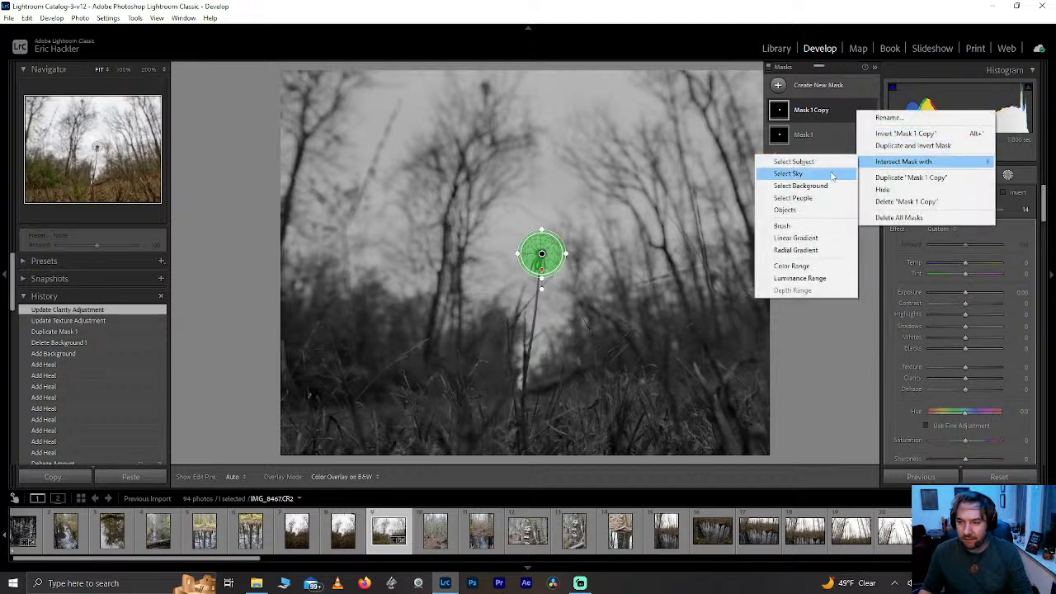
{"action": "left_click", "coordinate": [825, 186]}
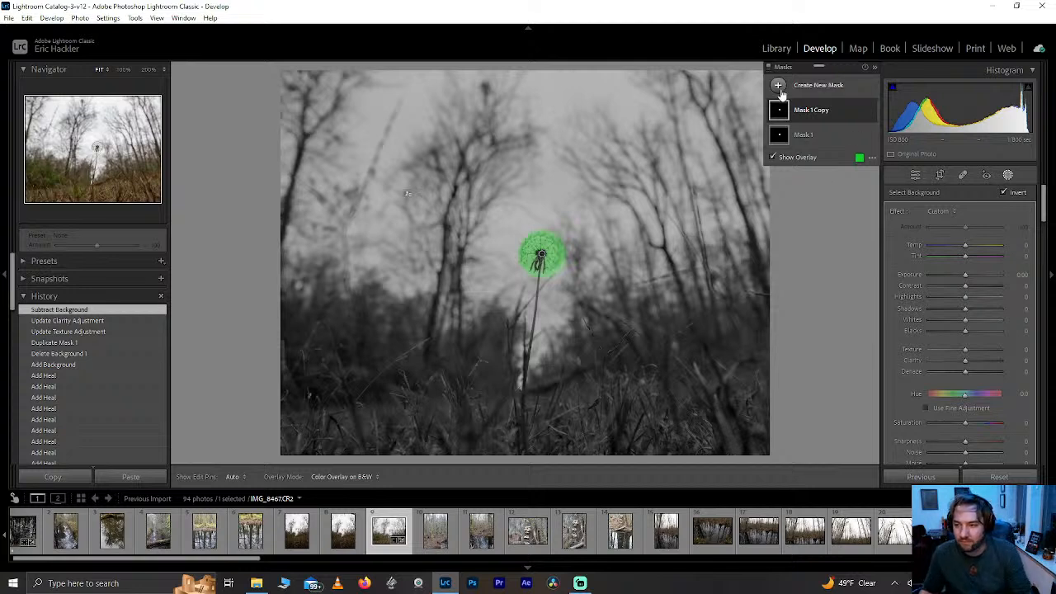
{"action": "key", "text": "ctrl+z"}
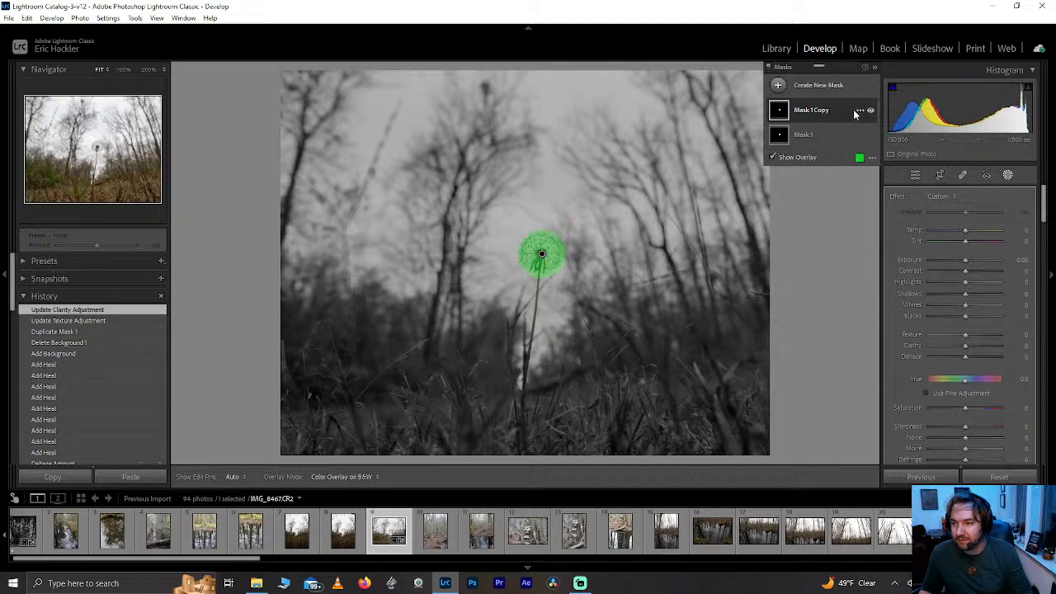
- Invert the radial gradient inside the duplicated mask so it covers everything outside the seed head
{"action": "left_click", "coordinate": [816, 110]}
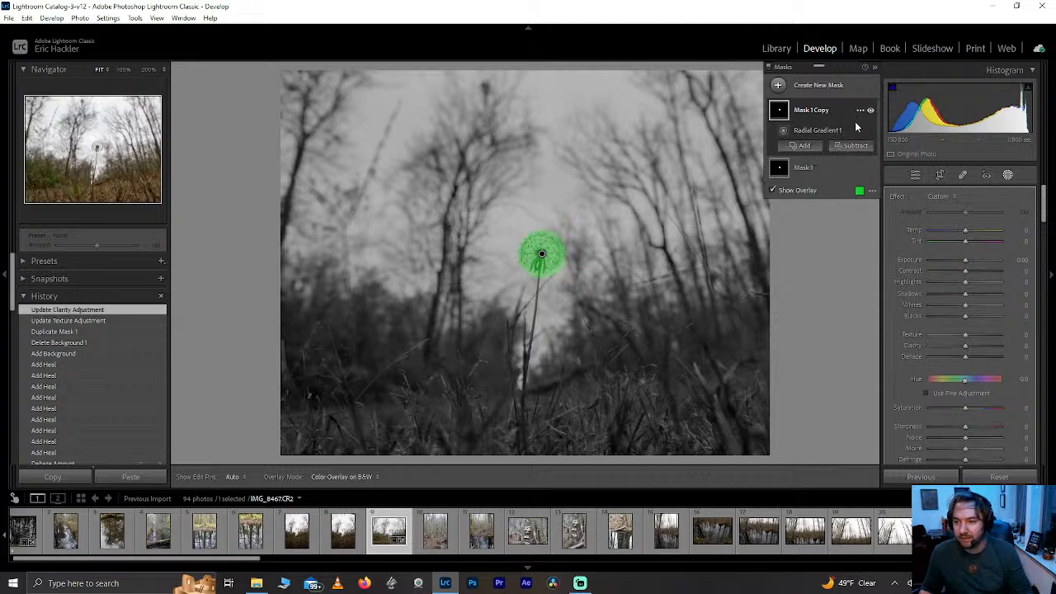
{"action": "left_click", "coordinate": [808, 130]}
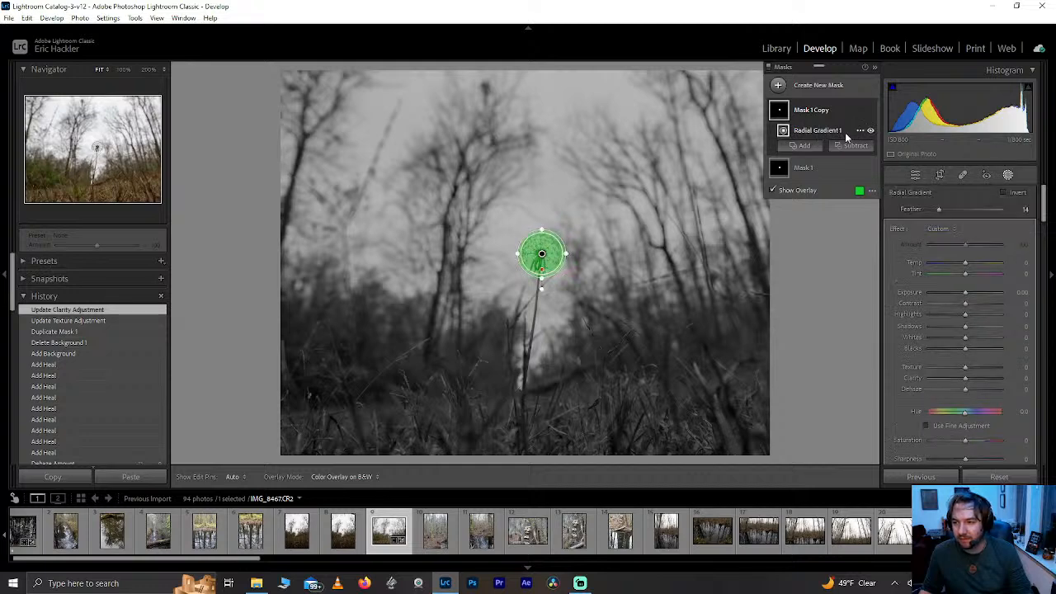
{"action": "left_click", "coordinate": [1002, 193]}
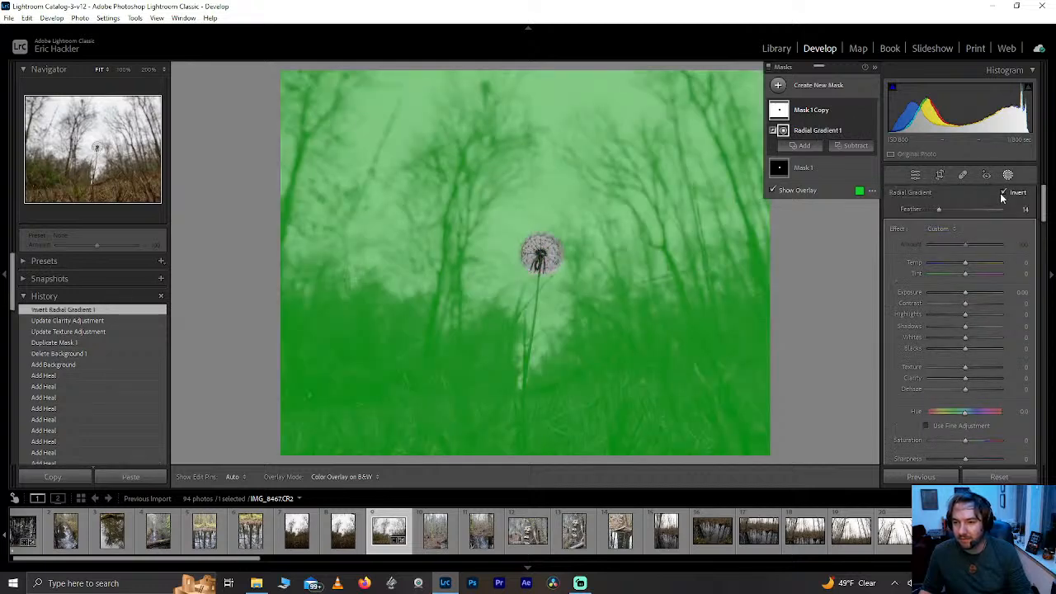
- Intersect the duplicated mask with a background selection and check its coverage by toggling the overlay
{"action": "right_click", "coordinate": [861, 110]}
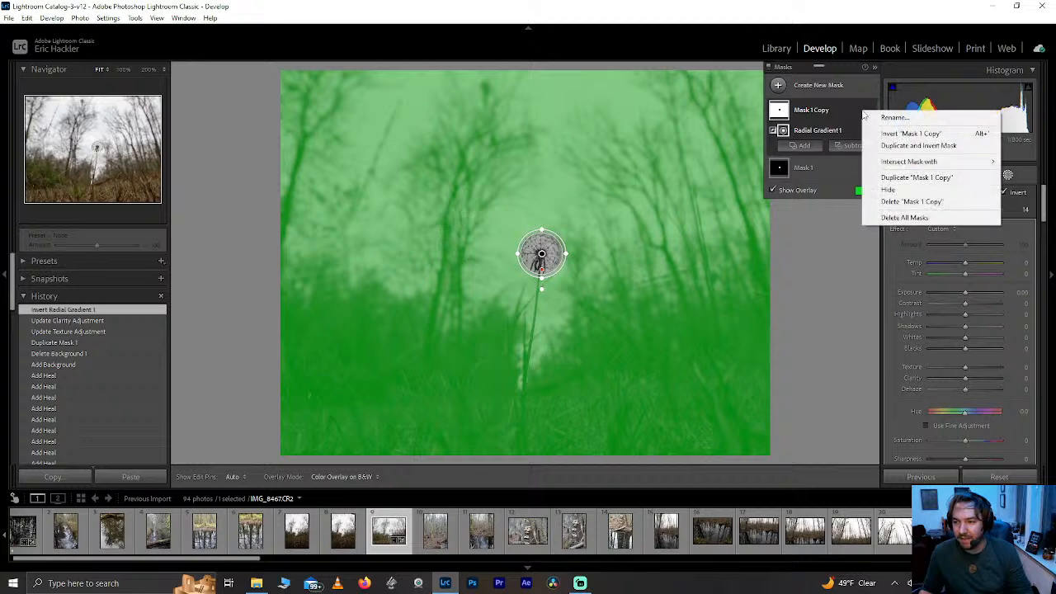
{"action": "mouse_move", "coordinate": [905, 162]}
{"action": "left_click", "coordinate": [826, 183]}
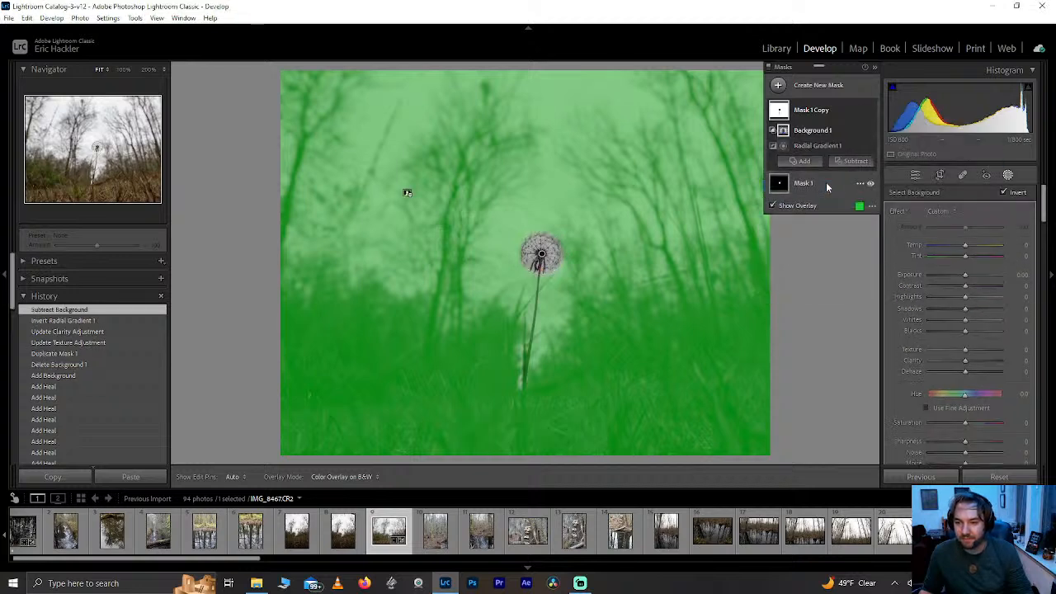
{"action": "left_click", "coordinate": [773, 206]}
{"action": "left_click", "coordinate": [773, 206]}
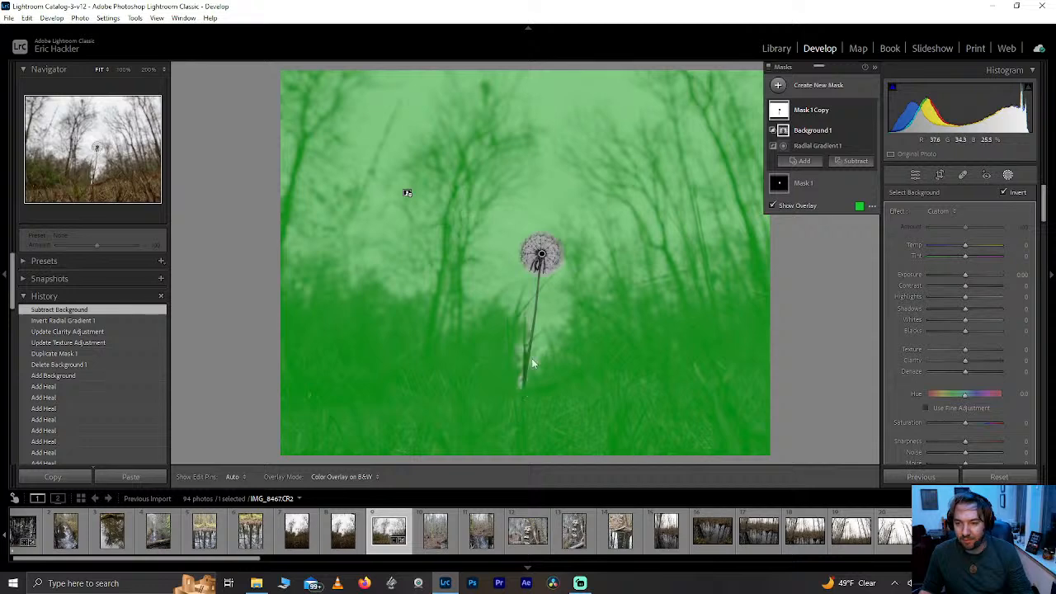
- Subtract the upper part of the dandelion's stem from Mask 1 Copy with a size 5 brush
{"action": "left_click", "coordinate": [93, 153]}
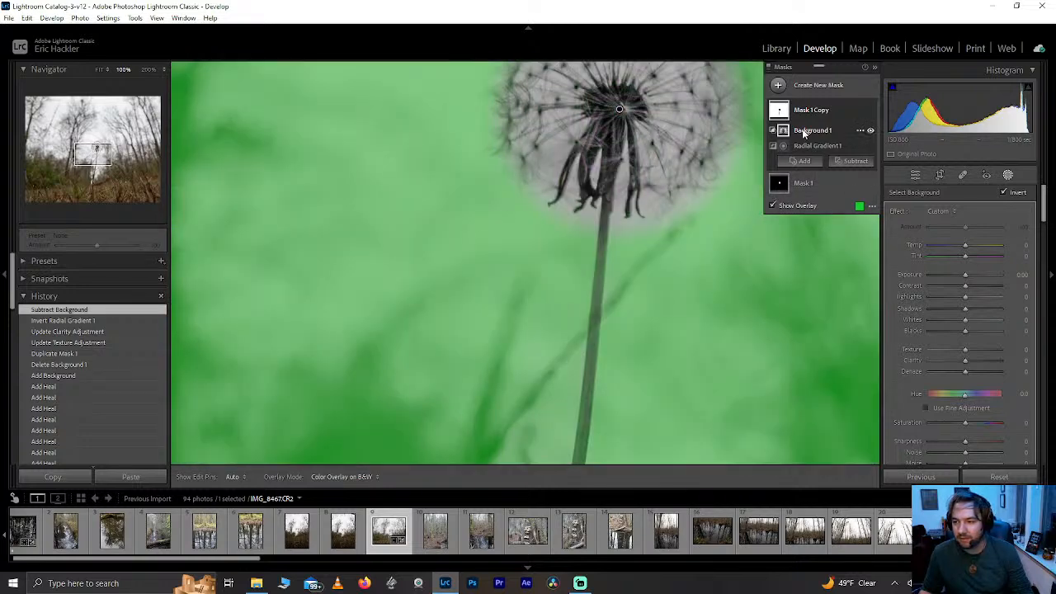
{"action": "left_click", "coordinate": [844, 161]}
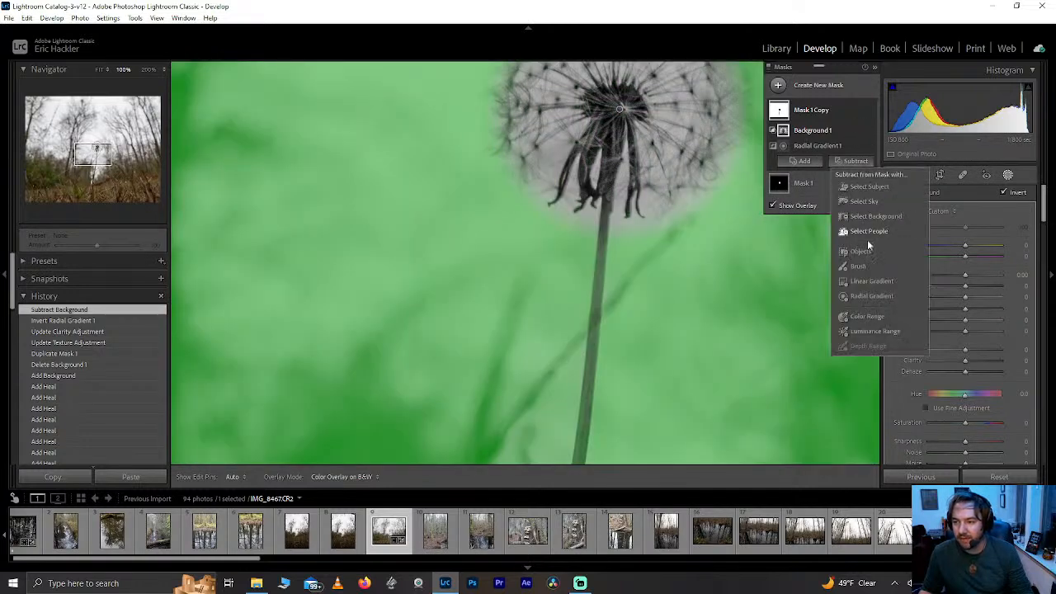
{"action": "left_click", "coordinate": [857, 266]}
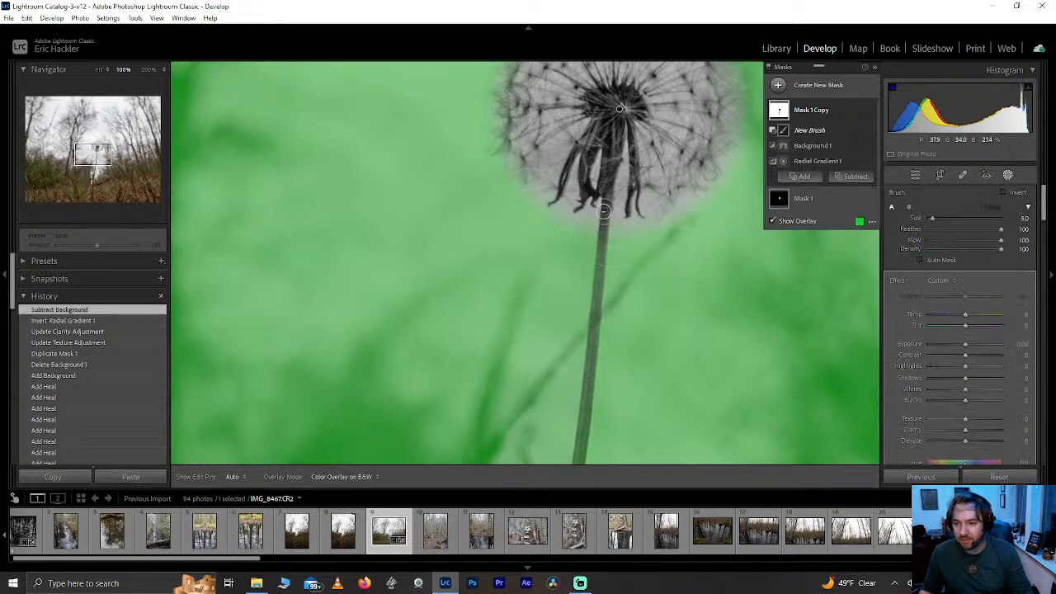
{"action": "key", "text": "h"}
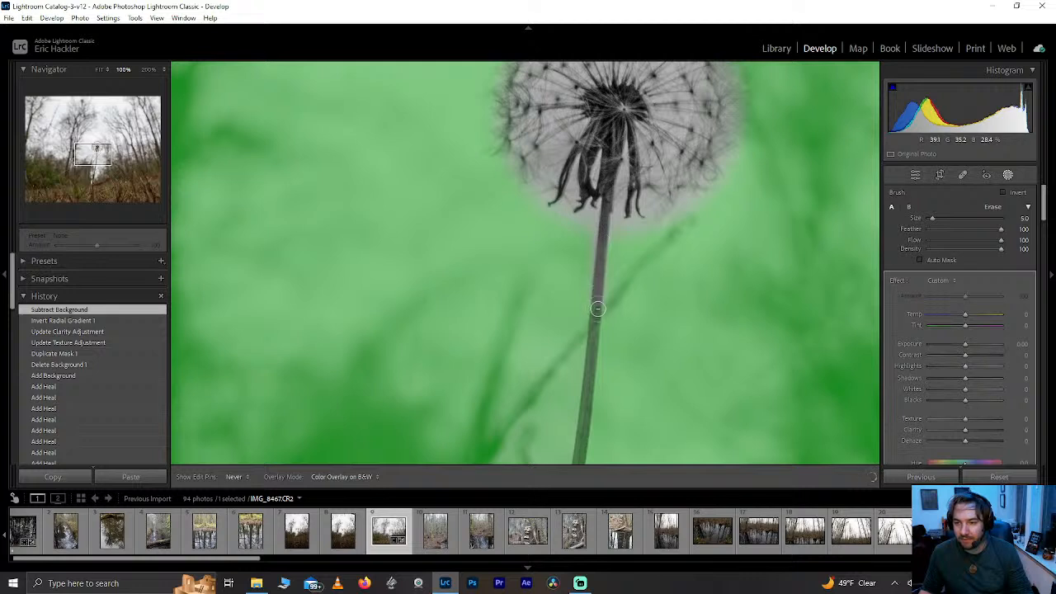
{"action": "left_click_drag", "start_coordinate": [590, 369], "coordinate": [590, 371]}
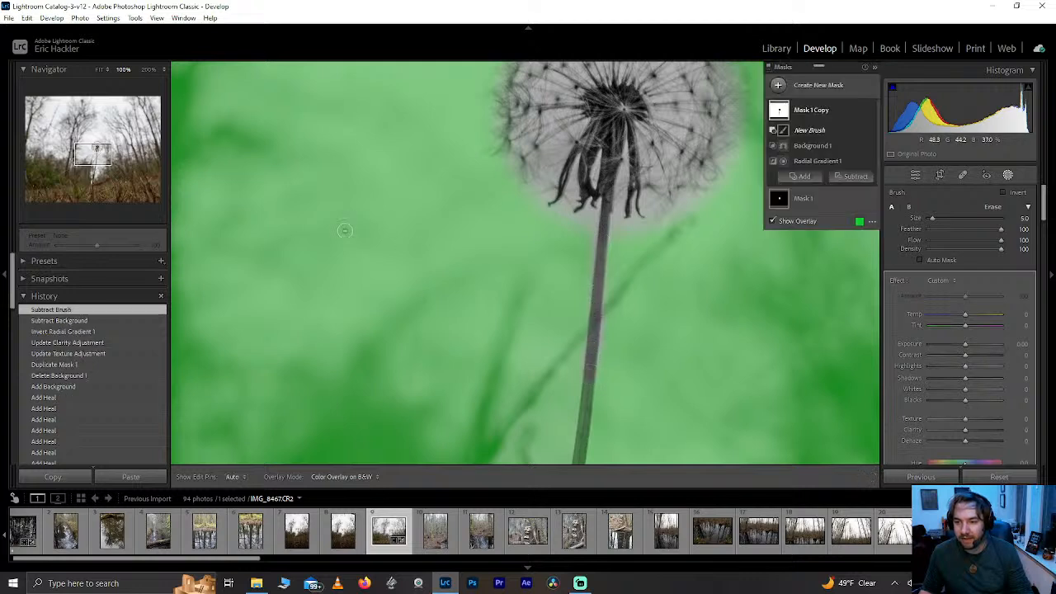
- Brush the remaining lower stem out of Mask 1 Copy, following it down towards the grass
{"action": "left_click", "coordinate": [89, 168]}
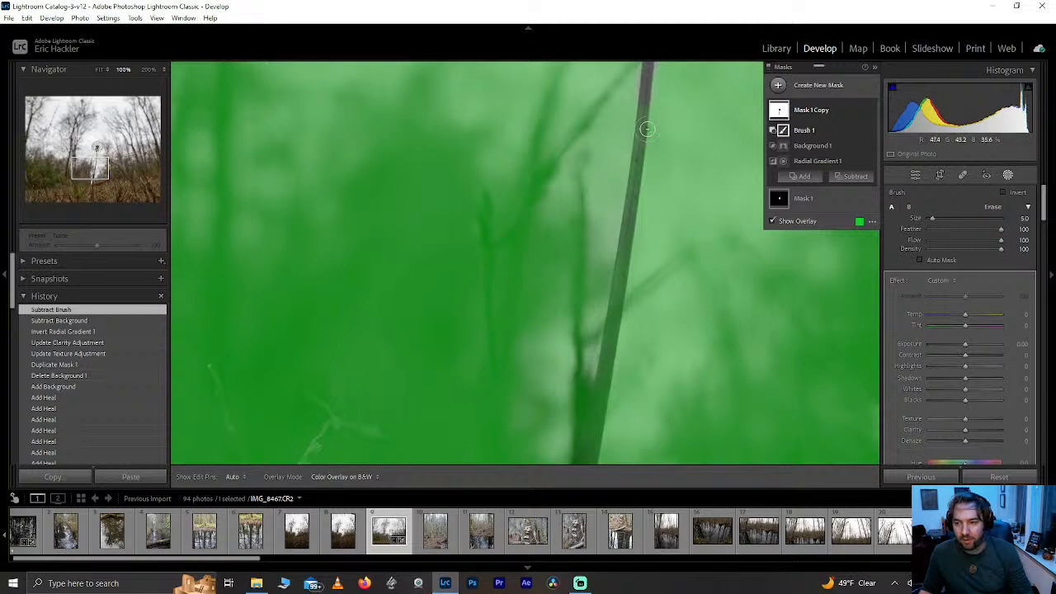
{"action": "key", "text": "h"}
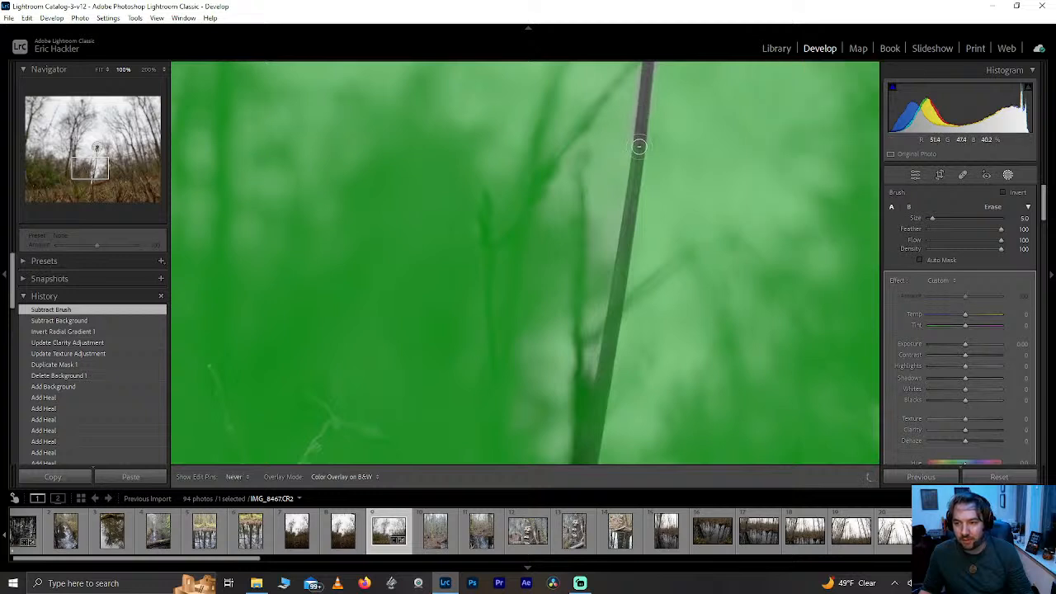
{"action": "left_click_drag", "start_coordinate": [632, 182], "coordinate": [632, 193]}
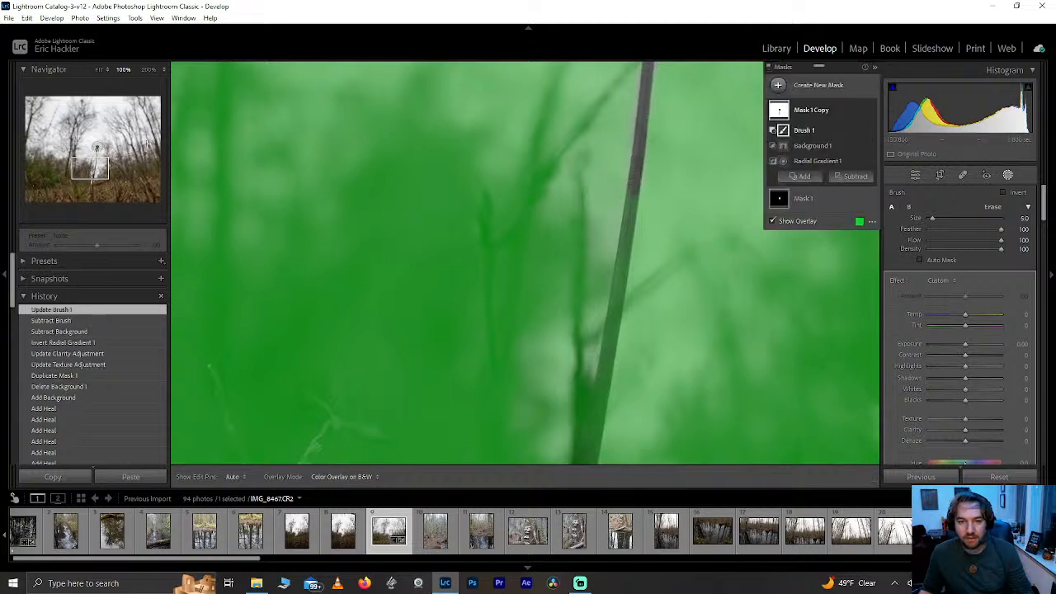
{"action": "left_click", "coordinate": [93, 173]}
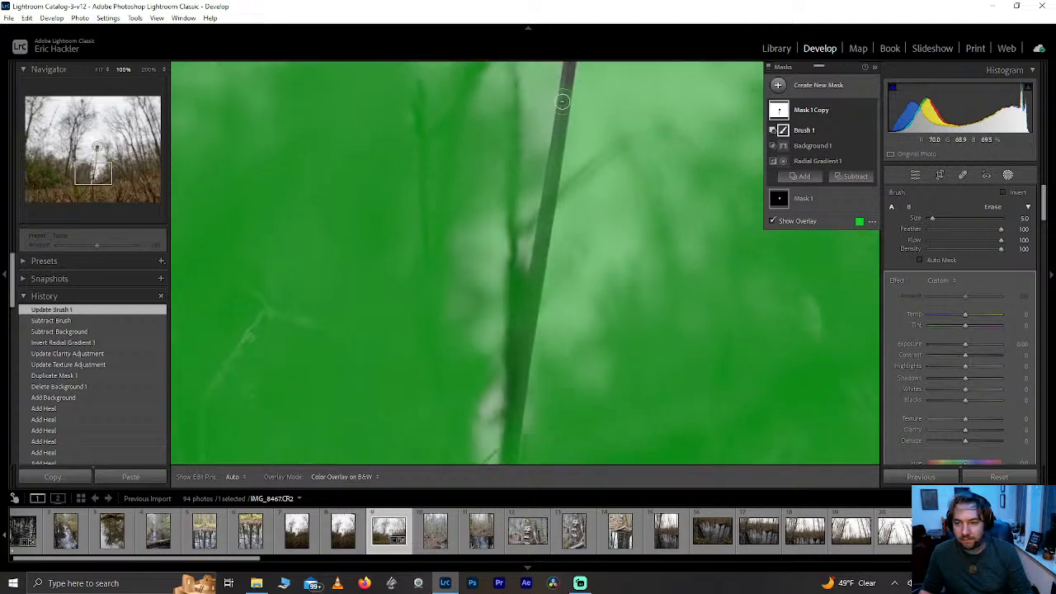
{"action": "key", "text": "h"}
{"action": "left_click_drag", "start_coordinate": [552, 142], "coordinate": [518, 339]}
{"action": "key", "text": "h"}
{"action": "left_click_drag", "start_coordinate": [84, 182], "coordinate": [82, 185]}
{"action": "left_click", "coordinate": [82, 187]}
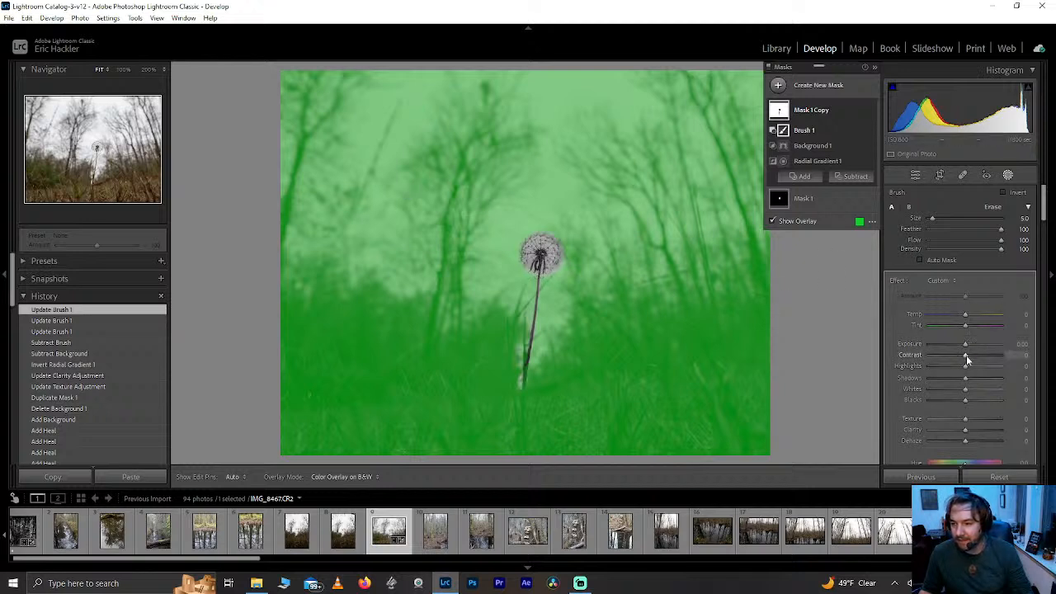
- Try Texture at −100 and Clarity at 100 on Mask 1 Copy, then reset Clarity to 0
{"action": "left_click_drag", "start_coordinate": [967, 420], "coordinate": [898, 415]}
{"action": "left_click_drag", "start_coordinate": [966, 431], "coordinate": [1003, 432]}
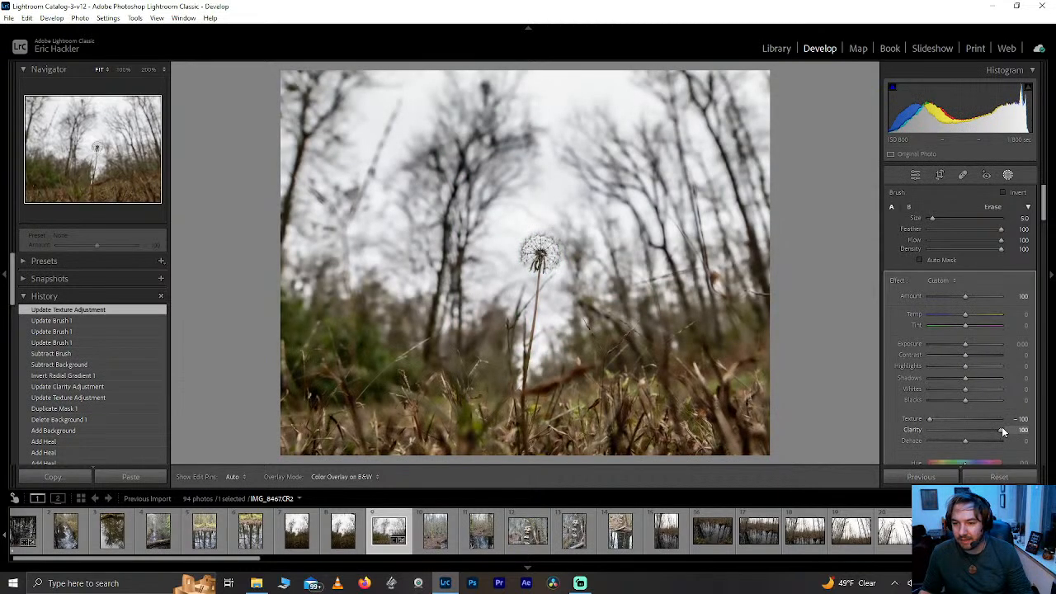
{"action": "double_click", "coordinate": [986, 427]}
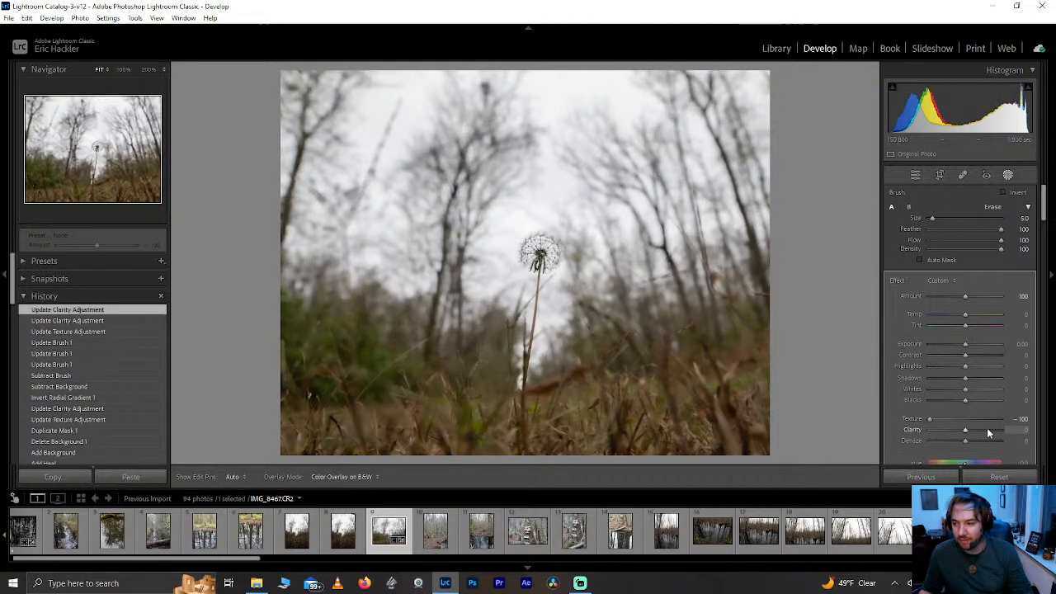
- Try Shadows, Blacks at −53, Clarity and Dehaze changes on Mask 1 Copy, resetting each to 0
{"action": "left_click_drag", "start_coordinate": [966, 378], "coordinate": [947, 406]}
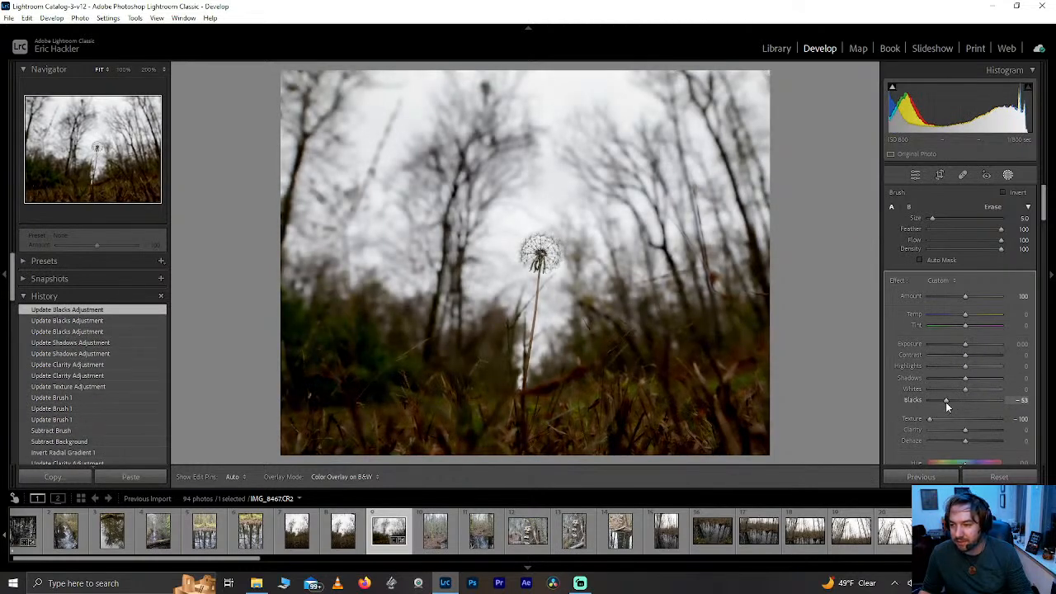
{"action": "double_click", "coordinate": [946, 402]}
{"action": "mouse_move", "coordinate": [966, 433]}
{"action": "left_mouse_down"}
{"action": "mouse_move", "coordinate": [1044, 436]}
{"action": "mouse_move", "coordinate": [980, 440]}
{"action": "left_mouse_up"}
{"action": "double_click", "coordinate": [977, 433]}
{"action": "double_click", "coordinate": [980, 440]}
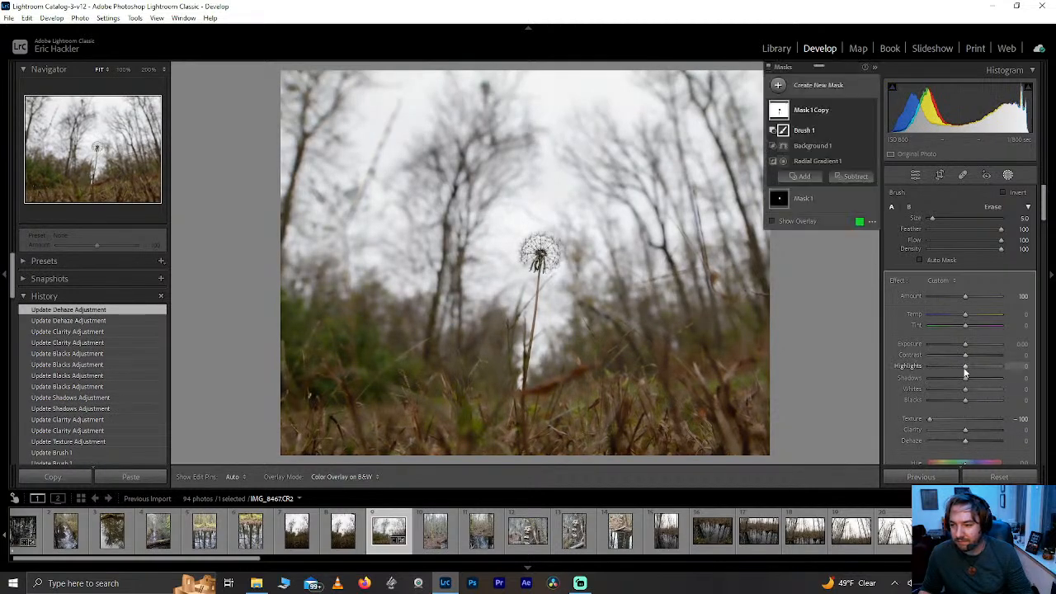
- Set Mask 1 Copy's Contrast to −77, Texture to −15 and Blacks to −46, leaving Highlights and Clarity at 0
{"action": "left_click_drag", "start_coordinate": [964, 360], "coordinate": [899, 369]}
{"action": "double_click", "coordinate": [928, 366]}
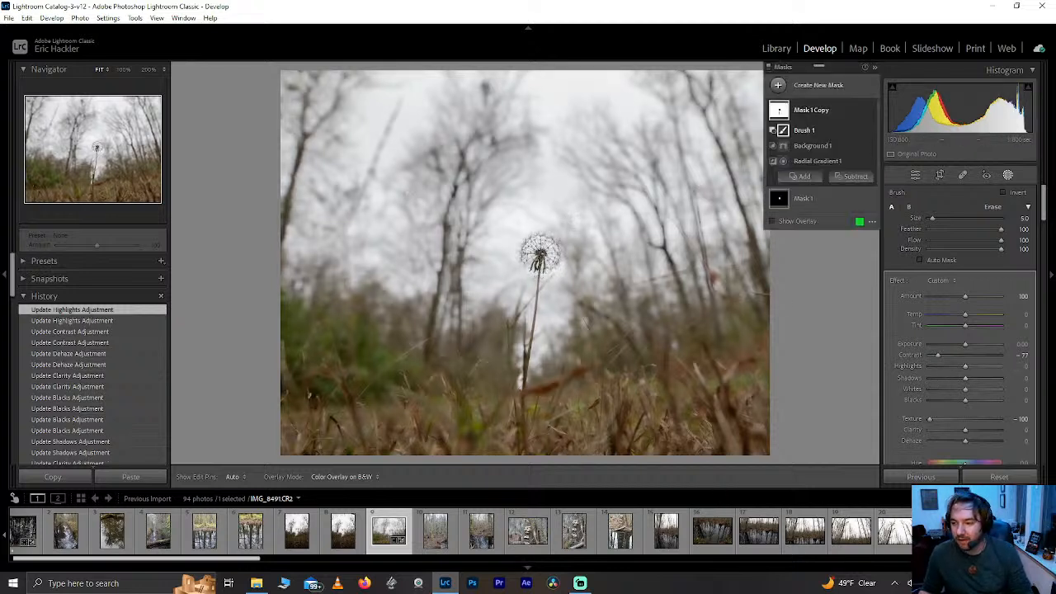
{"action": "left_click_drag", "start_coordinate": [966, 432], "coordinate": [900, 424]}
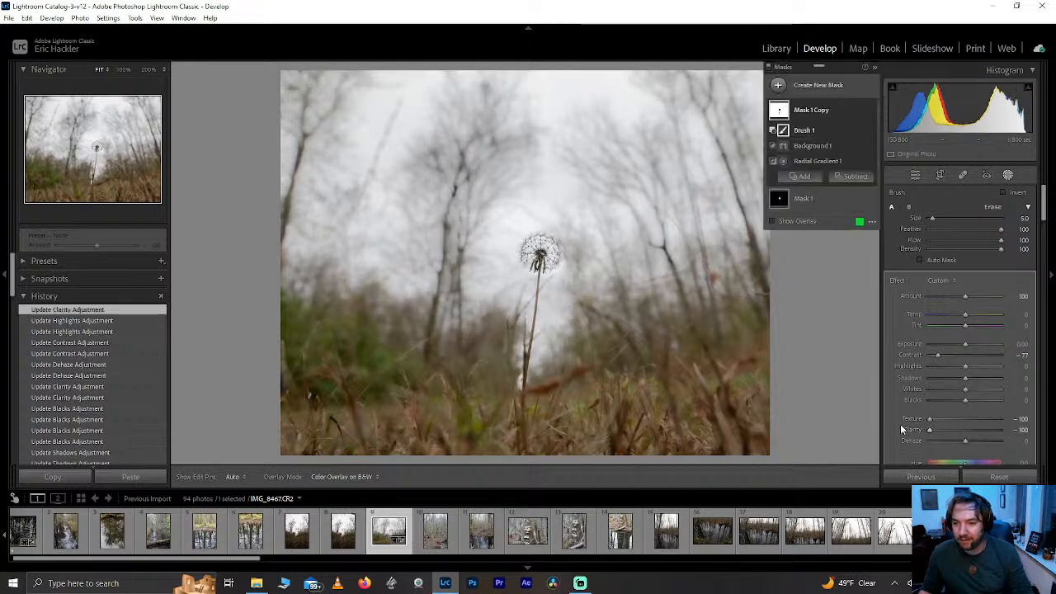
{"action": "double_click", "coordinate": [942, 429]}
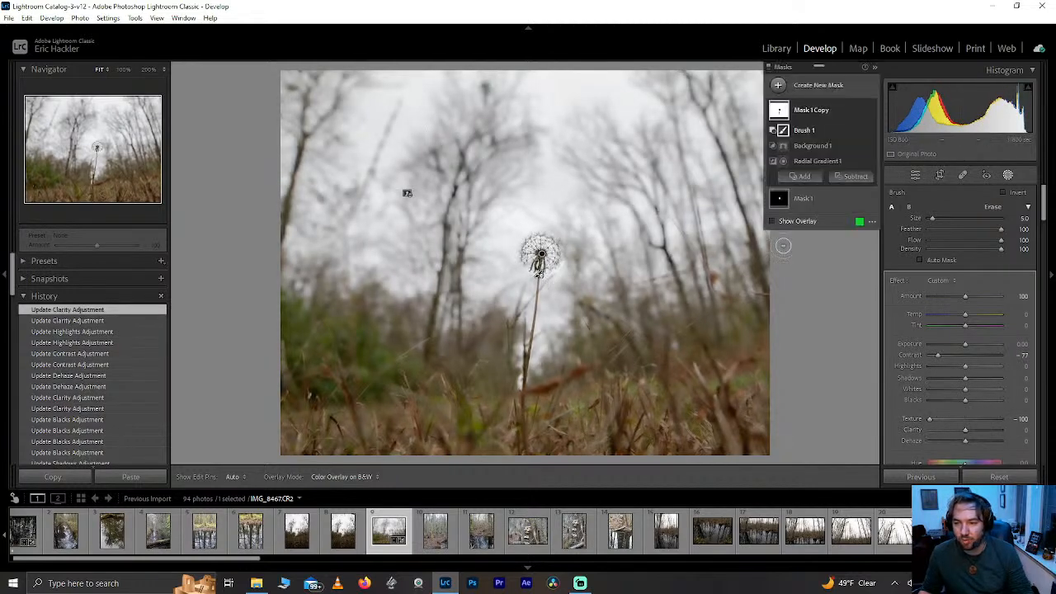
{"action": "left_click_drag", "start_coordinate": [930, 421], "coordinate": [947, 406]}
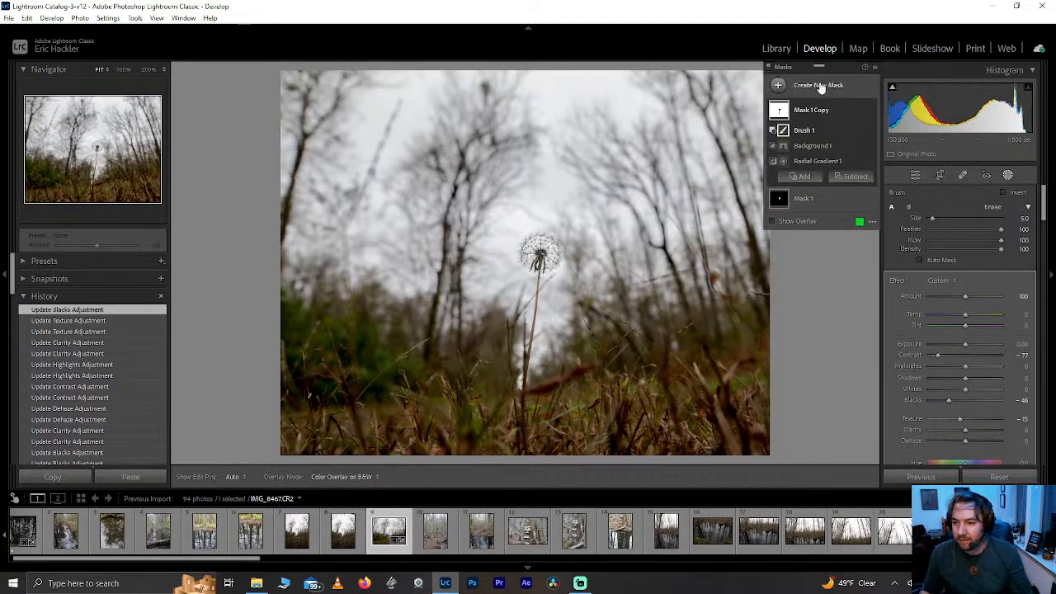
- Create a new mask from an automatic sky selection and invert it to cover the ground and trees
{"action": "left_click", "coordinate": [818, 88]}
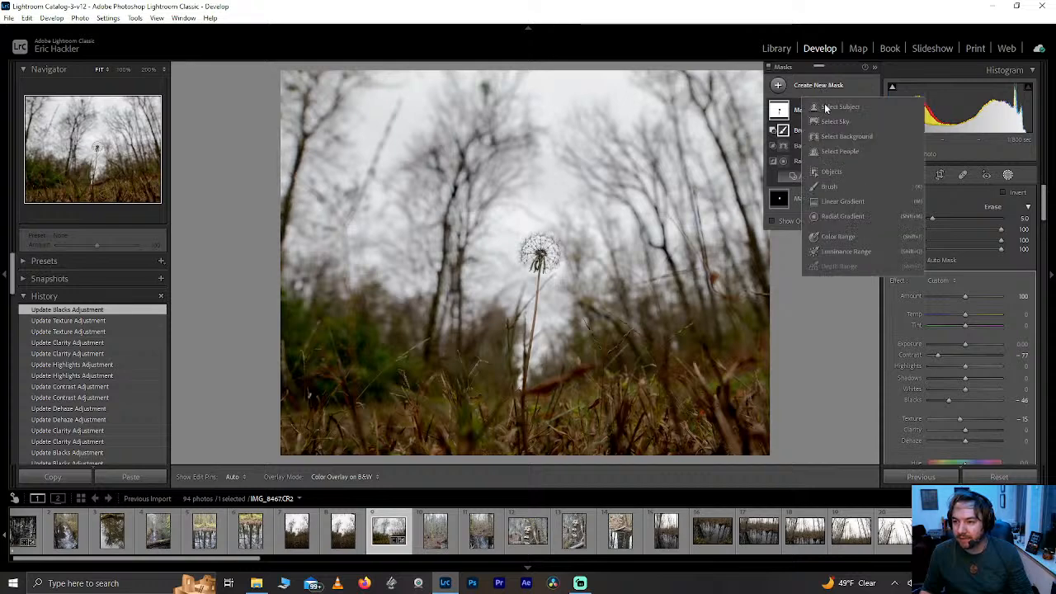
{"action": "left_click", "coordinate": [834, 123]}
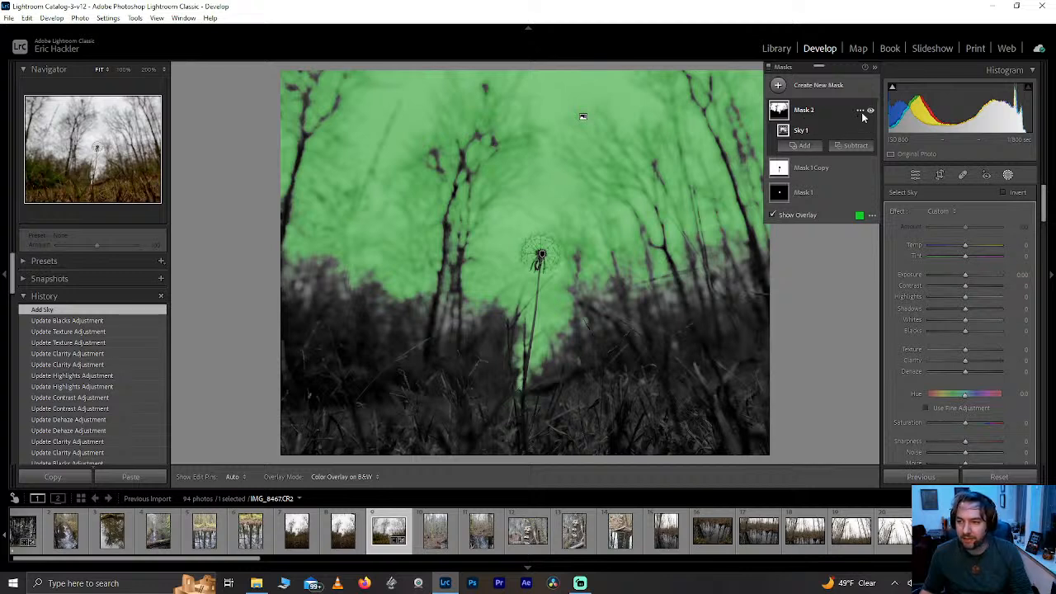
{"action": "left_click", "coordinate": [831, 113]}
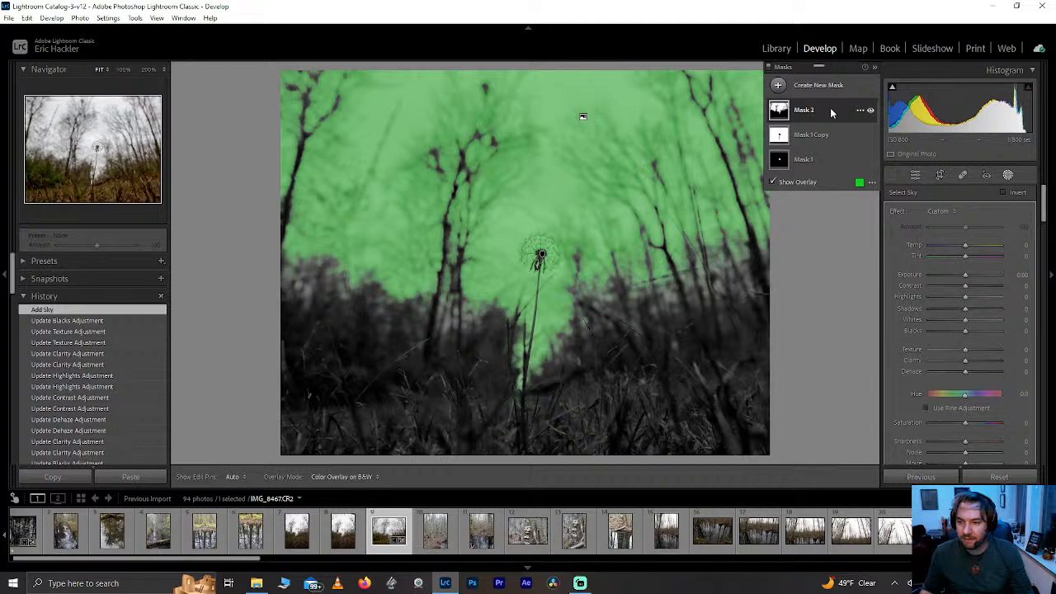
{"action": "left_click", "coordinate": [1004, 192]}
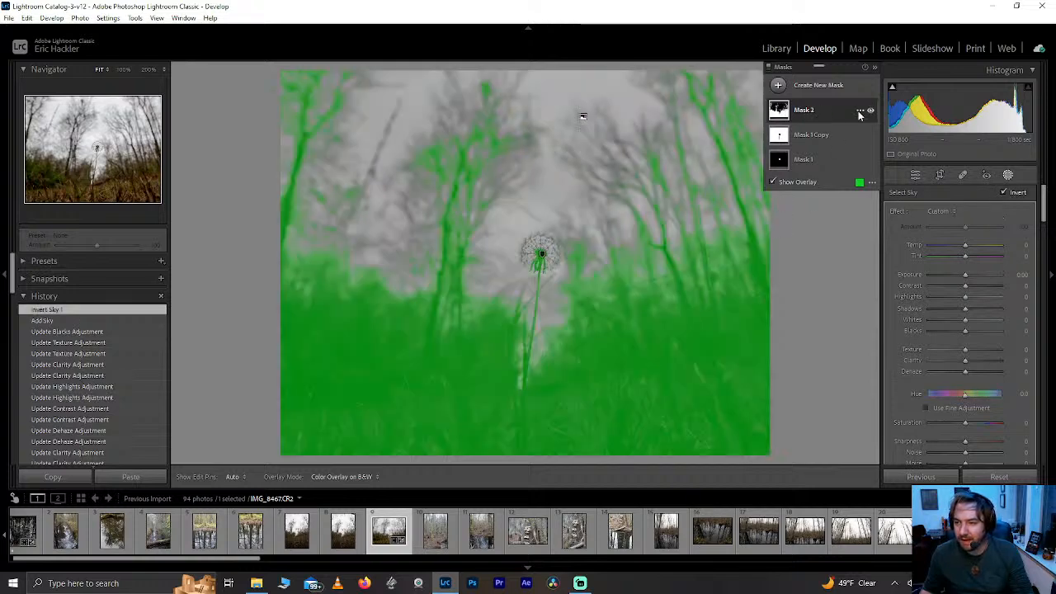
{"action": "left_click", "coordinate": [815, 110]}
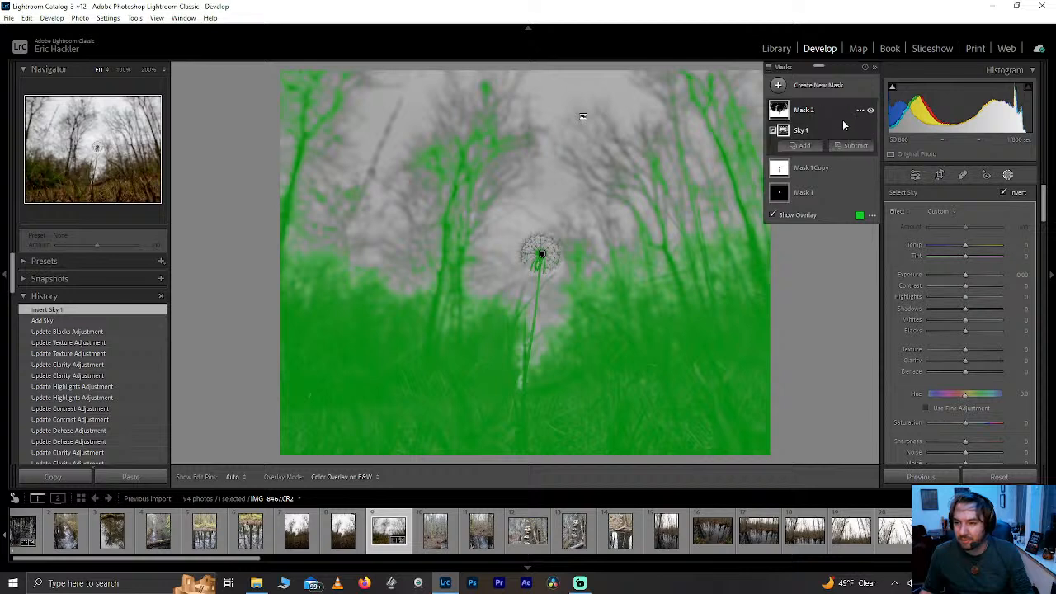
- Subtract the tree trunks and branches above the undergrowth and the dandelion's head from Mask 2 with a size 16 brush
{"action": "left_click", "coordinate": [853, 145]}
{"action": "left_click", "coordinate": [860, 251]}
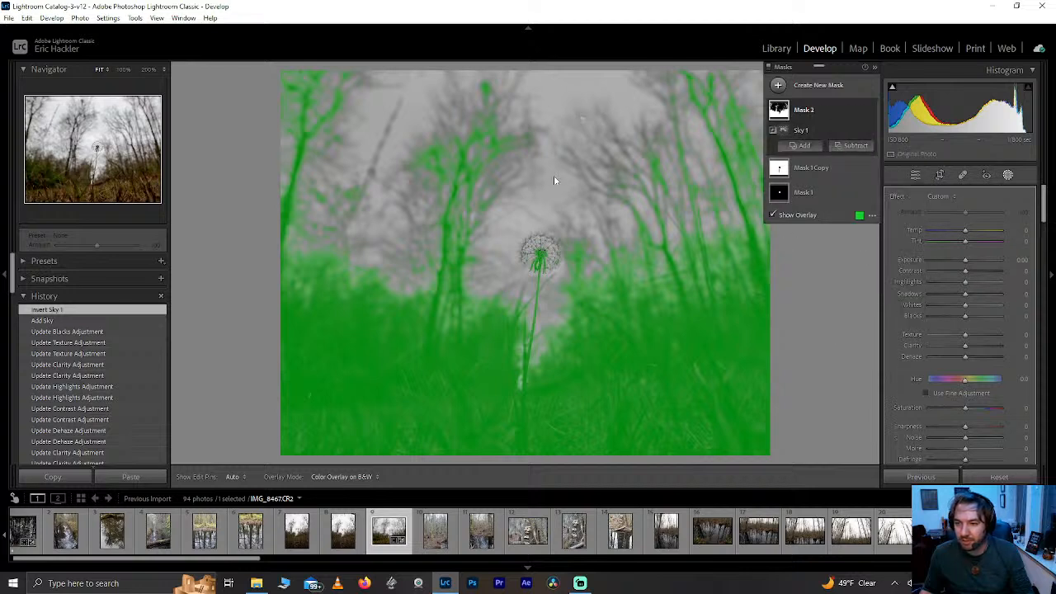
{"action": "mouse_move", "coordinate": [266, 90]}
{"action": "left_mouse_down"}
{"action": "mouse_move", "coordinate": [507, 90]}
{"action": "mouse_move", "coordinate": [498, 109]}
{"action": "mouse_move", "coordinate": [365, 137]}
{"action": "mouse_move", "coordinate": [253, 121]}
{"action": "mouse_move", "coordinate": [357, 194]}
{"action": "mouse_move", "coordinate": [273, 183]}
{"action": "mouse_move", "coordinate": [318, 216]}
{"action": "mouse_move", "coordinate": [299, 217]}
{"action": "mouse_move", "coordinate": [478, 227]}
{"action": "mouse_move", "coordinate": [435, 107]}
{"action": "mouse_move", "coordinate": [462, 122]}
{"action": "mouse_move", "coordinate": [446, 142]}
{"action": "mouse_move", "coordinate": [499, 108]}
{"action": "mouse_move", "coordinate": [713, 38]}
{"action": "mouse_move", "coordinate": [726, 92]}
{"action": "mouse_move", "coordinate": [639, 91]}
{"action": "mouse_move", "coordinate": [723, 114]}
{"action": "mouse_move", "coordinate": [723, 162]}
{"action": "mouse_move", "coordinate": [822, 169]}
{"action": "mouse_move", "coordinate": [736, 199]}
{"action": "mouse_move", "coordinate": [717, 183]}
{"action": "mouse_move", "coordinate": [729, 136]}
{"action": "mouse_move", "coordinate": [710, 139]}
{"action": "mouse_move", "coordinate": [753, 190]}
{"action": "mouse_move", "coordinate": [730, 228]}
{"action": "mouse_move", "coordinate": [666, 256]}
{"action": "mouse_move", "coordinate": [733, 242]}
{"action": "mouse_move", "coordinate": [598, 256]}
{"action": "mouse_move", "coordinate": [634, 216]}
{"action": "mouse_move", "coordinate": [544, 265]}
{"action": "left_mouse_up"}
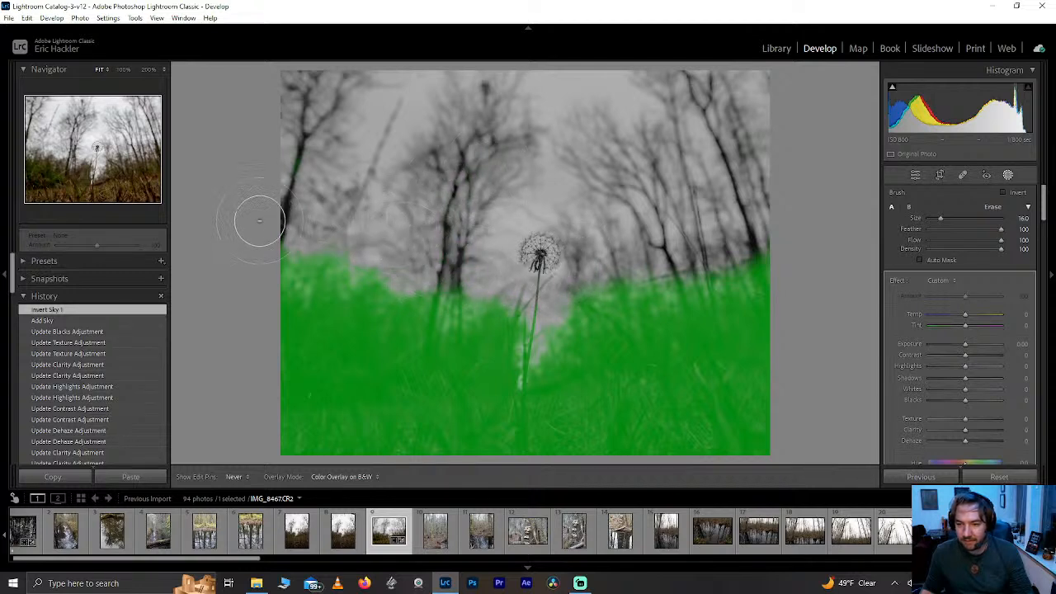
{"action": "left_click", "coordinate": [428, 255]}
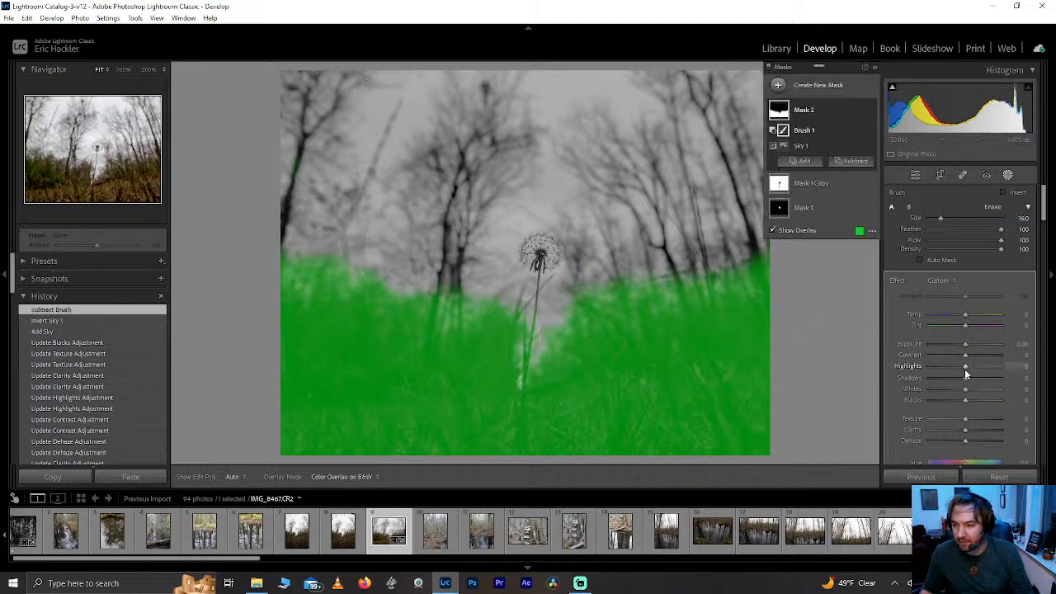
- Set Mask 2's Shadows to 46, Highlights to 63 and Blacks to −18
{"action": "left_click_drag", "start_coordinate": [964, 378], "coordinate": [982, 378]}
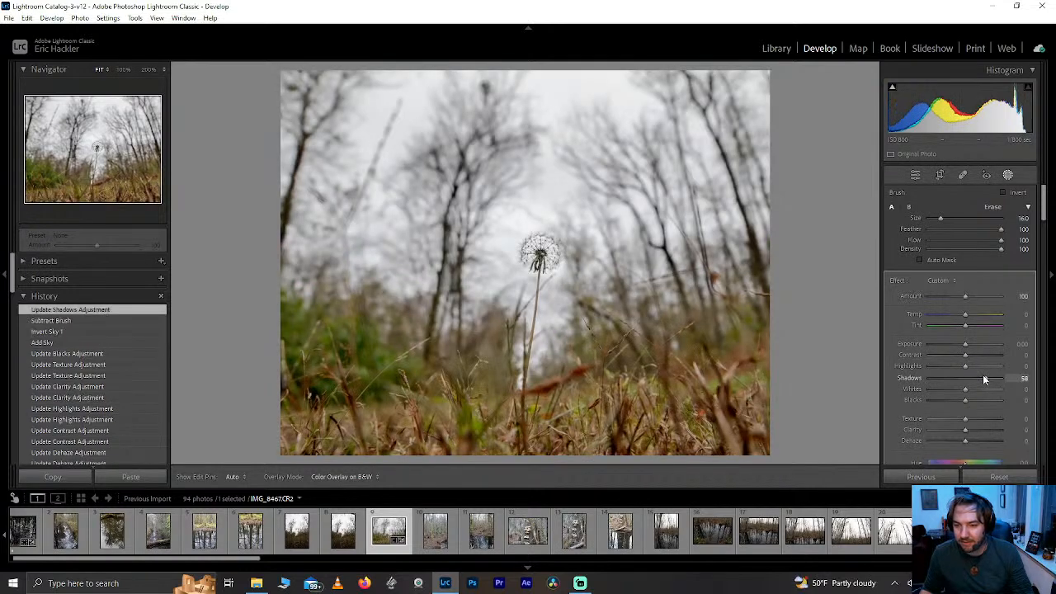
{"action": "left_click_drag", "start_coordinate": [982, 378], "coordinate": [978, 379]}
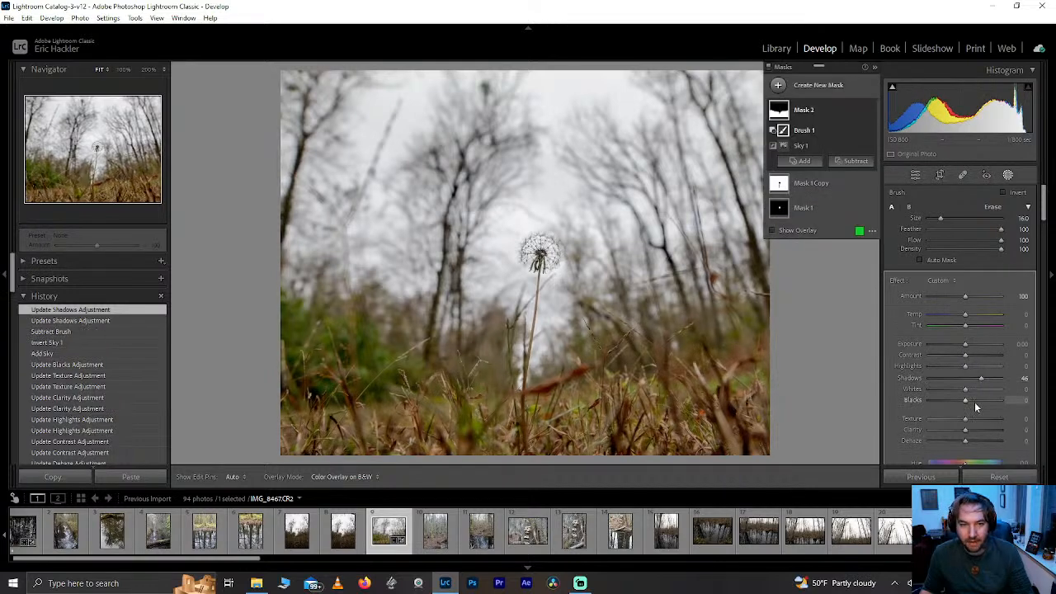
{"action": "left_click_drag", "start_coordinate": [965, 365], "coordinate": [956, 402]}
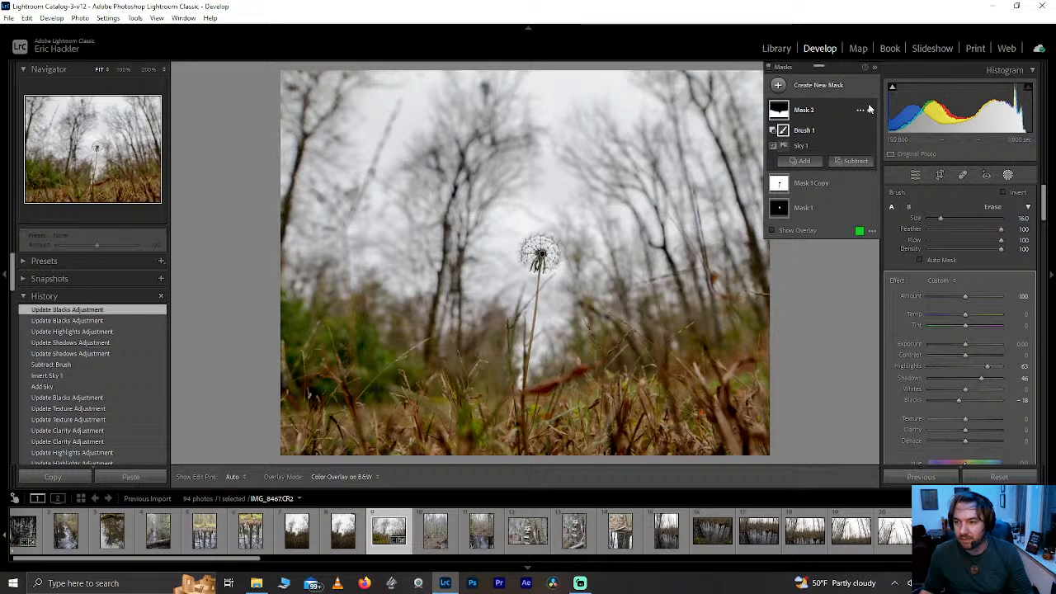
- Compare the photo with and without Mask 2 and Mask 1 Copy by hiding and showing each mask
{"action": "left_click", "coordinate": [870, 111]}
{"action": "left_click", "coordinate": [870, 110]}
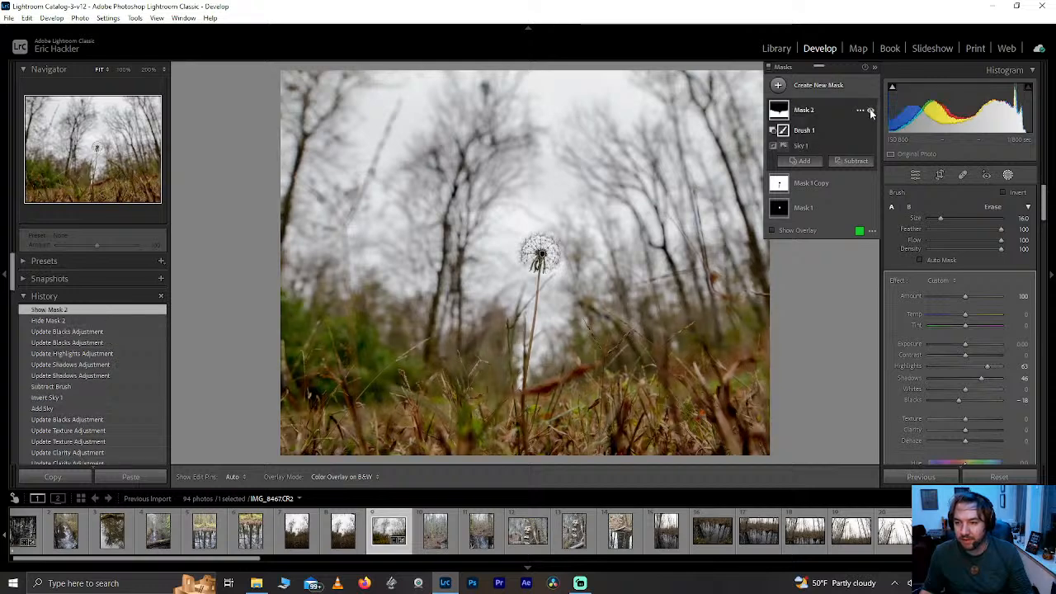
{"action": "left_click", "coordinate": [870, 184]}
{"action": "left_click", "coordinate": [870, 184]}
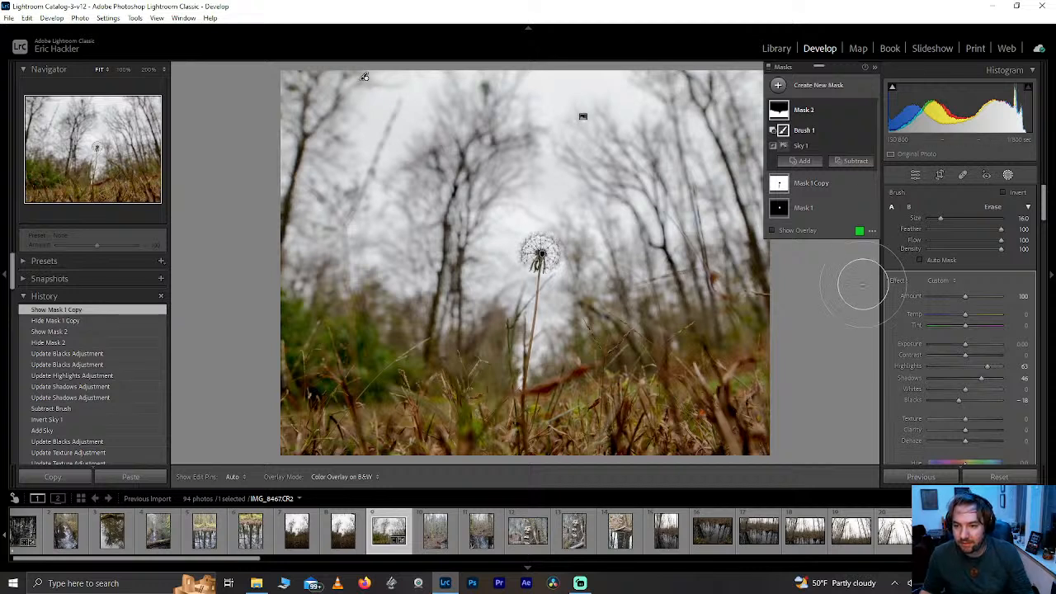
- Compare the overlays of Mask 1 and Mask 1 Copy around the dandelion's head at 100% zoom
{"action": "left_click", "coordinate": [804, 207]}
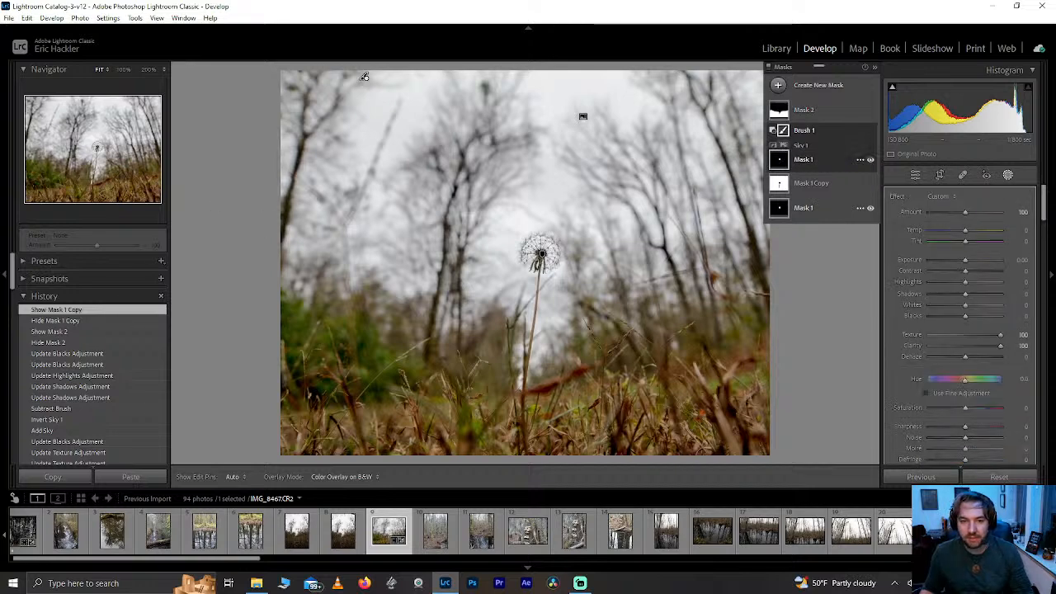
{"action": "key", "text": "z"}
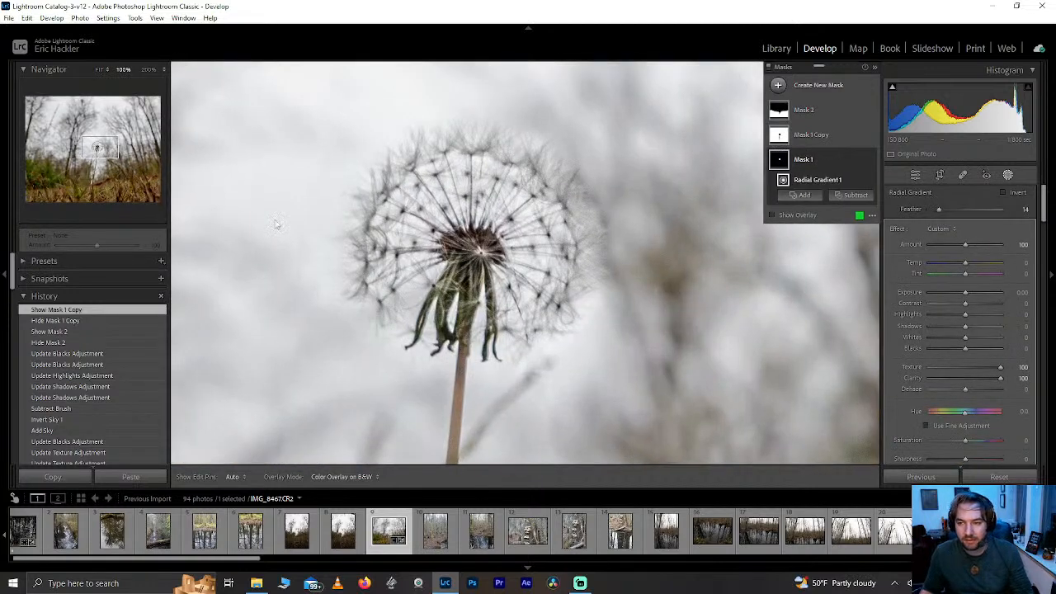
{"action": "left_click", "coordinate": [782, 215]}
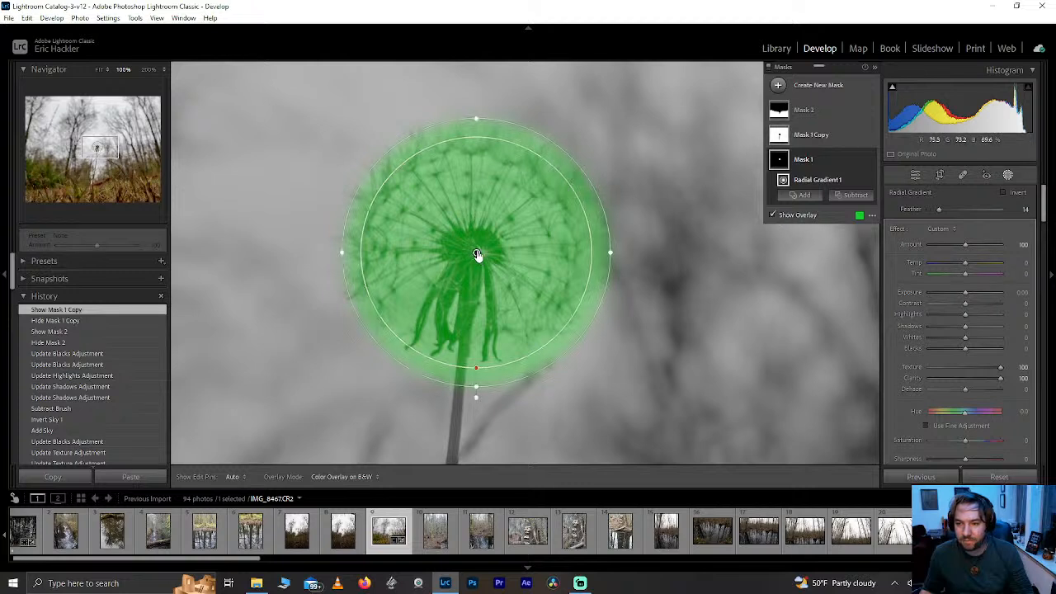
{"action": "left_click", "coordinate": [477, 252]}
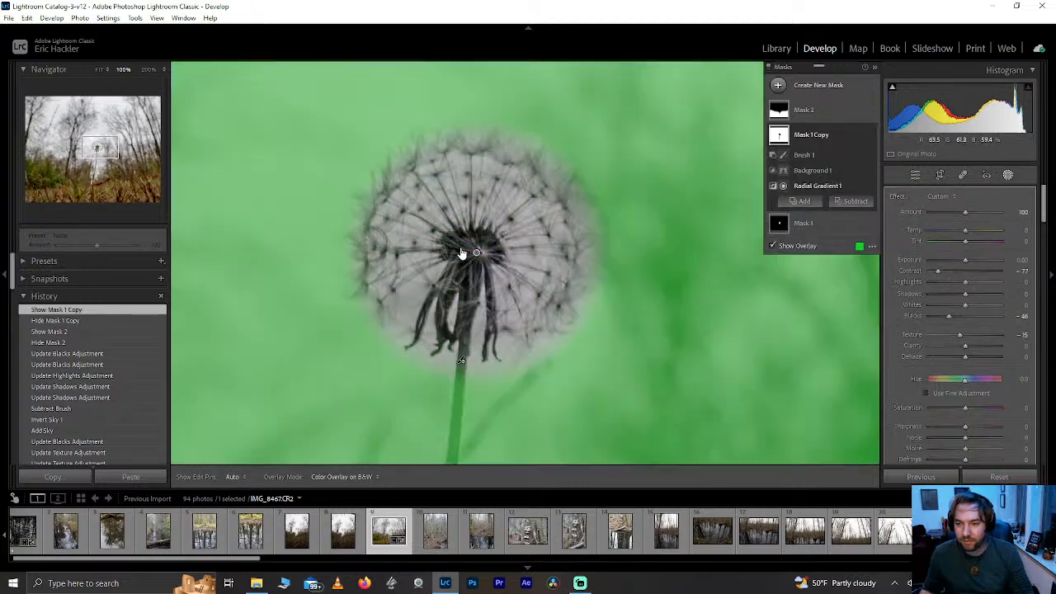
{"action": "left_click", "coordinate": [476, 254]}
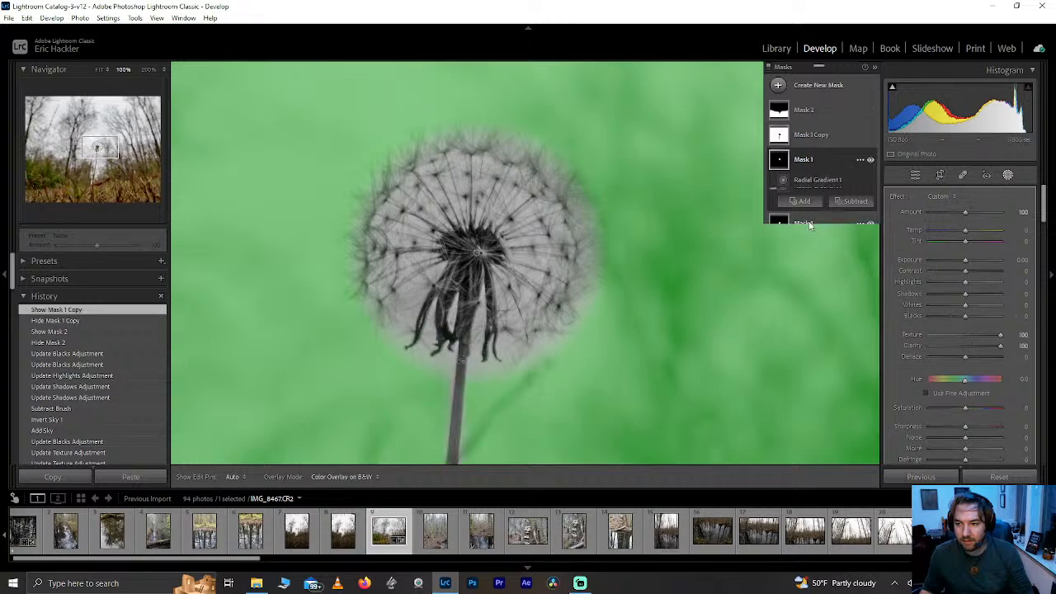
{"action": "left_click", "coordinate": [477, 254]}
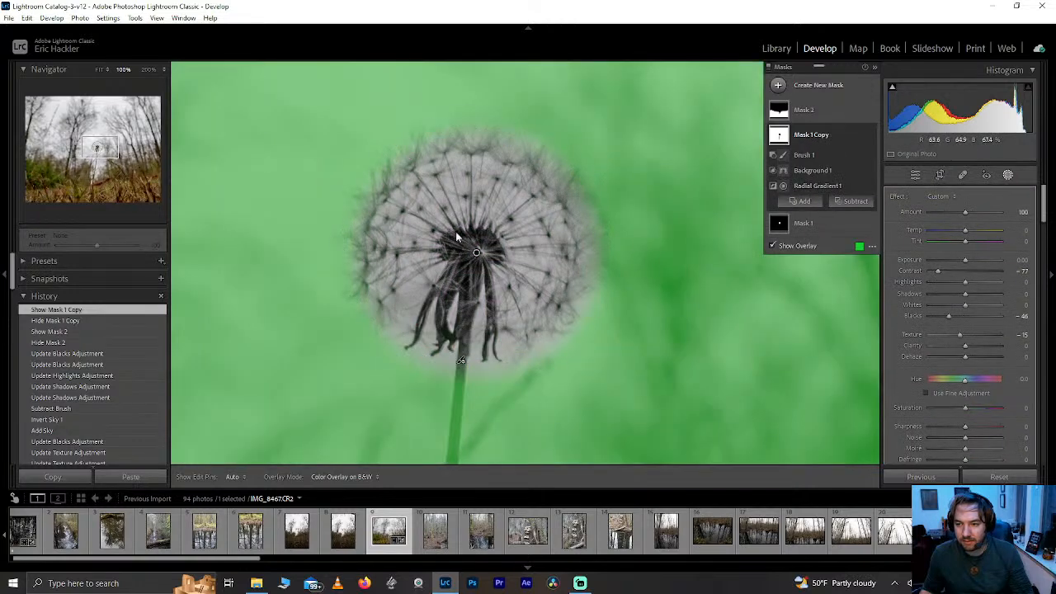
{"action": "left_click", "coordinate": [476, 251]}
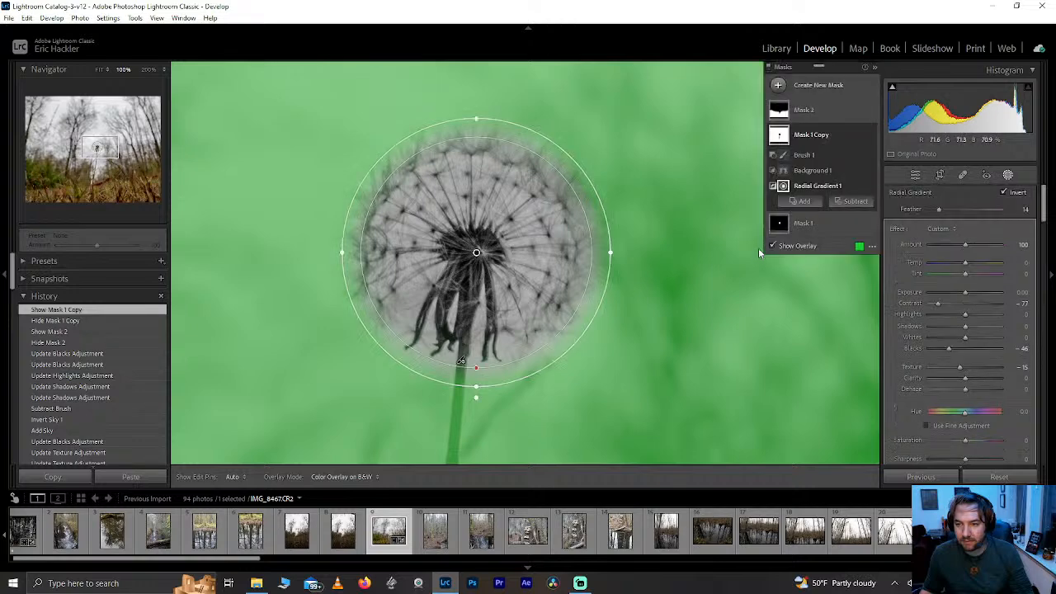
- Move Mask 1's radial gradient slightly left and enlarge it to cover the whole seed head, hiding Mask 1 Copy only while adjusting
{"action": "left_click", "coordinate": [875, 134]}
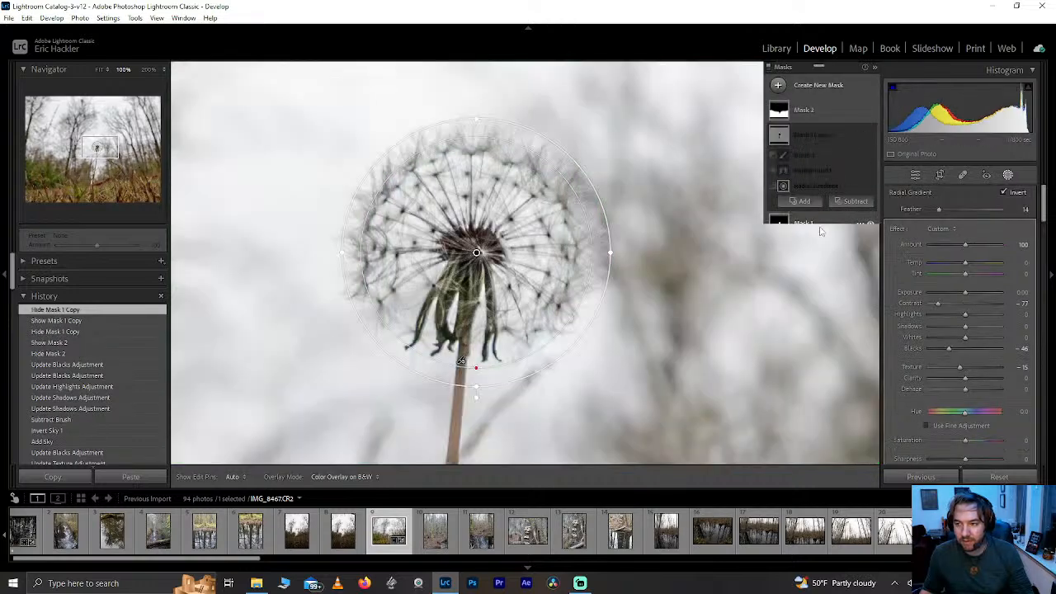
{"action": "left_click", "coordinate": [801, 159]}
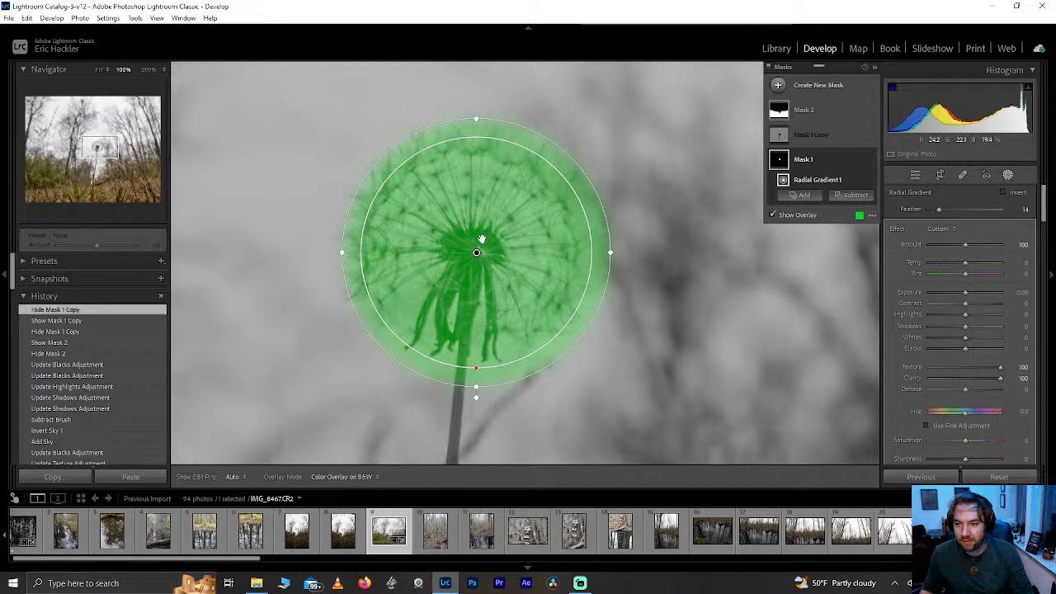
{"action": "left_click", "coordinate": [480, 255]}
{"action": "left_click_drag", "start_coordinate": [475, 249], "coordinate": [462, 249]}
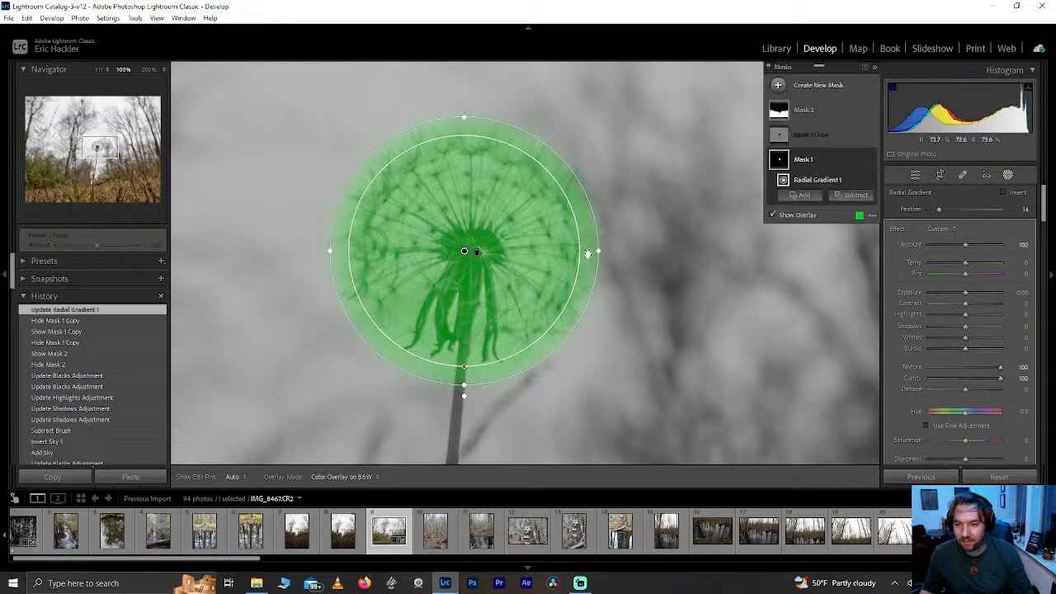
{"action": "left_click_drag", "start_coordinate": [599, 251], "coordinate": [607, 252]}
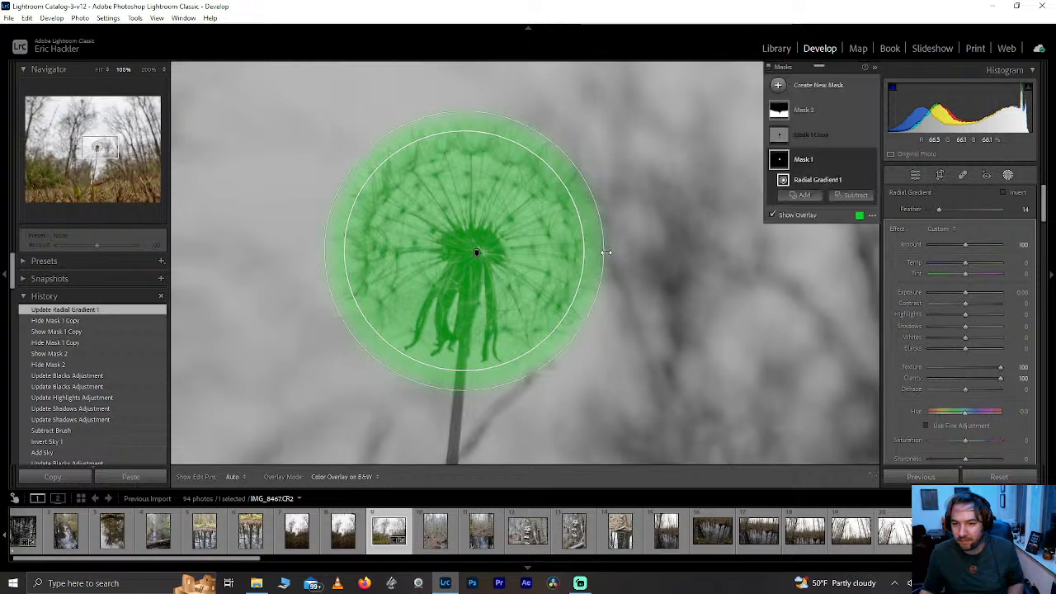
{"action": "left_click", "coordinate": [872, 135]}
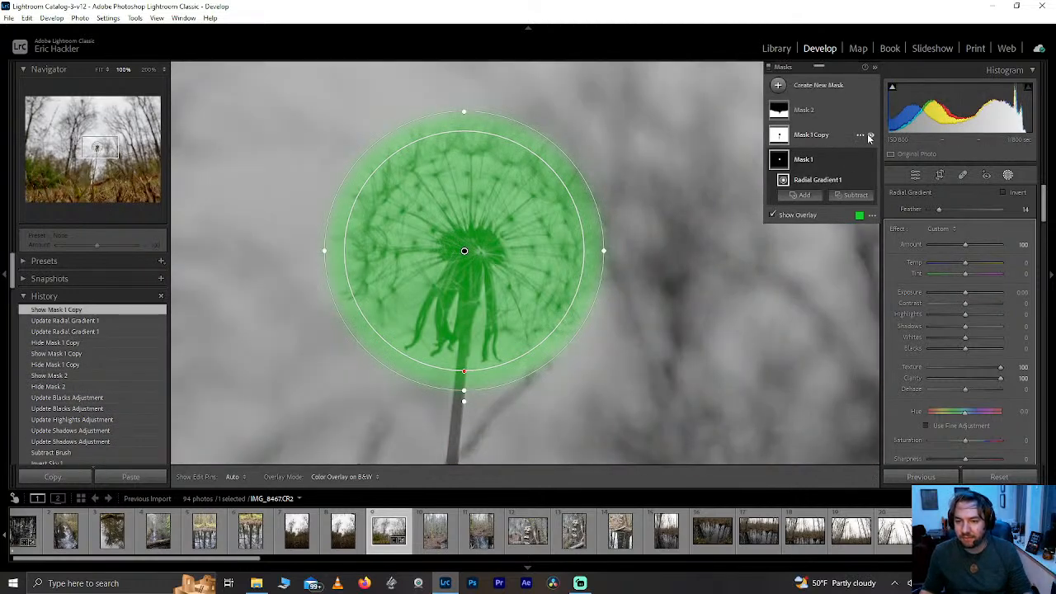
{"action": "left_click", "coordinate": [100, 69]}
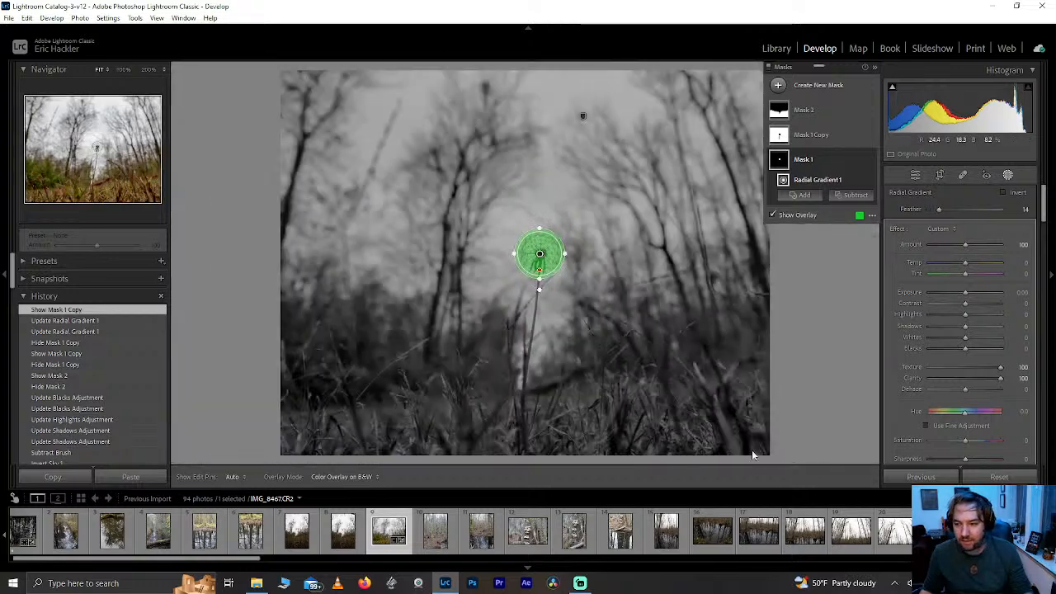
{"action": "left_click", "coordinate": [773, 215]}
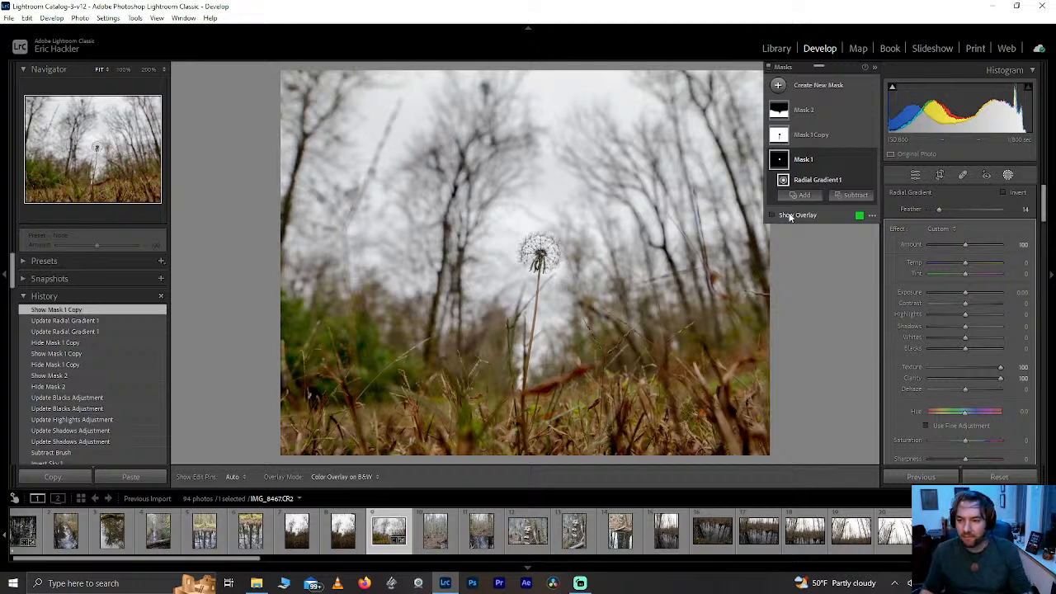
{"action": "left_click", "coordinate": [1007, 175]}
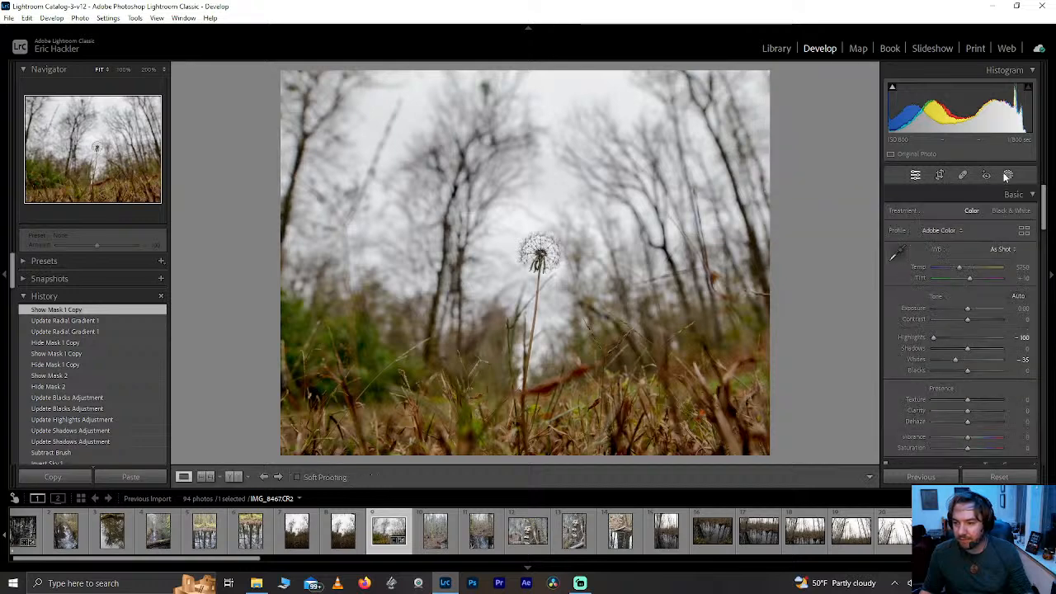
- Try shifting the Red saturation in the HSL settings and reset it to 0
{"action": "left_click_drag", "start_coordinate": [1043, 216], "coordinate": [1044, 262]}
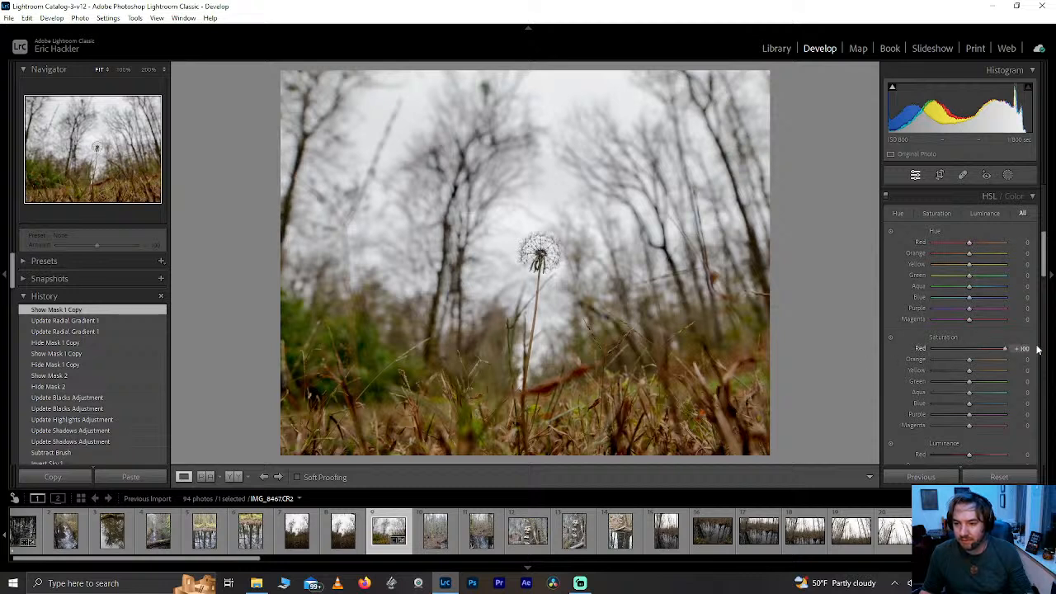
{"action": "left_click_drag", "start_coordinate": [983, 360], "coordinate": [984, 344]}
{"action": "double_click", "coordinate": [984, 346]}
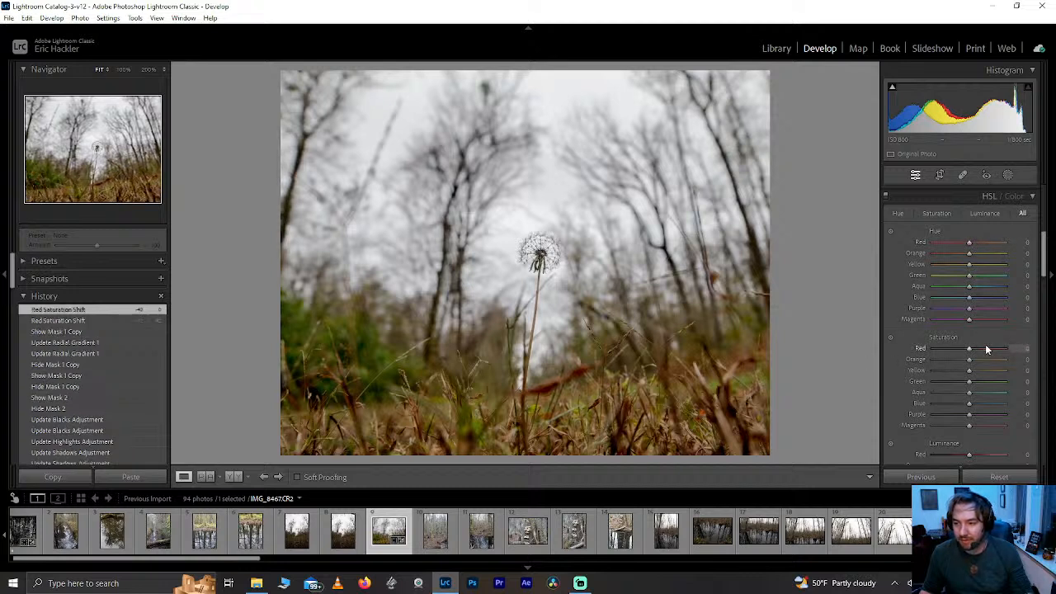
- Convert the photo to black and white and set the mix to Blue −28, Green +69 and Yellow −31
{"action": "left_click_drag", "start_coordinate": [1043, 262], "coordinate": [1043, 213]}
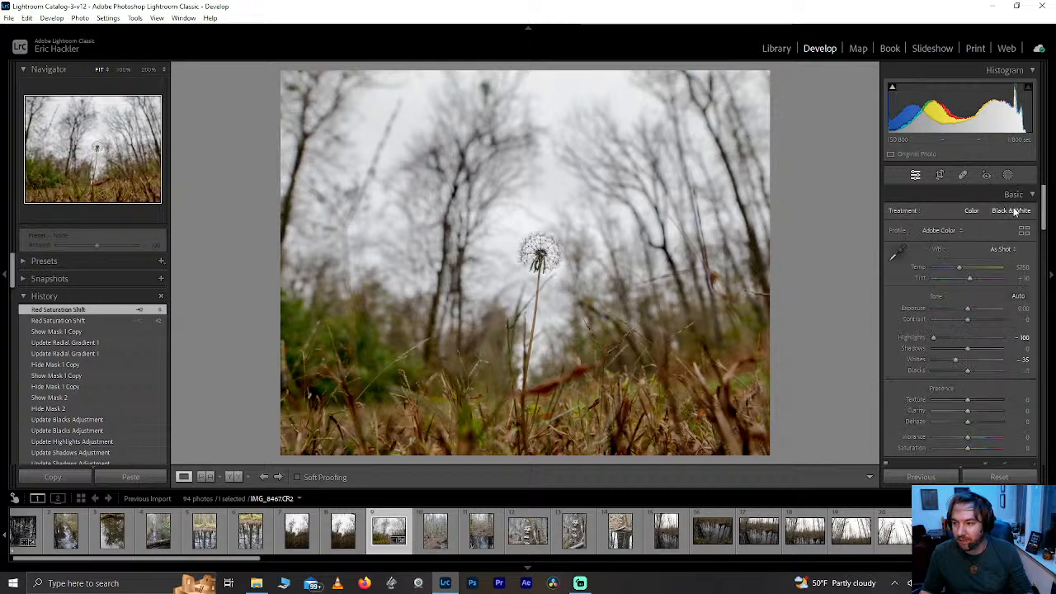
{"action": "left_click", "coordinate": [1011, 210]}
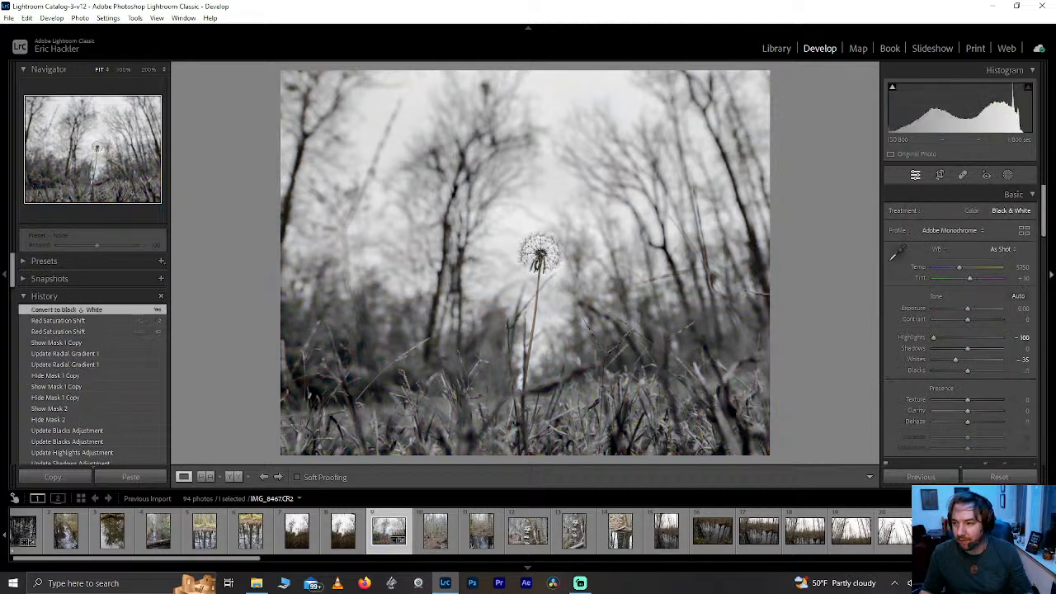
{"action": "scroll", "coordinate": [975, 219], "scroll_direction": "down", "scroll_amount": 6}
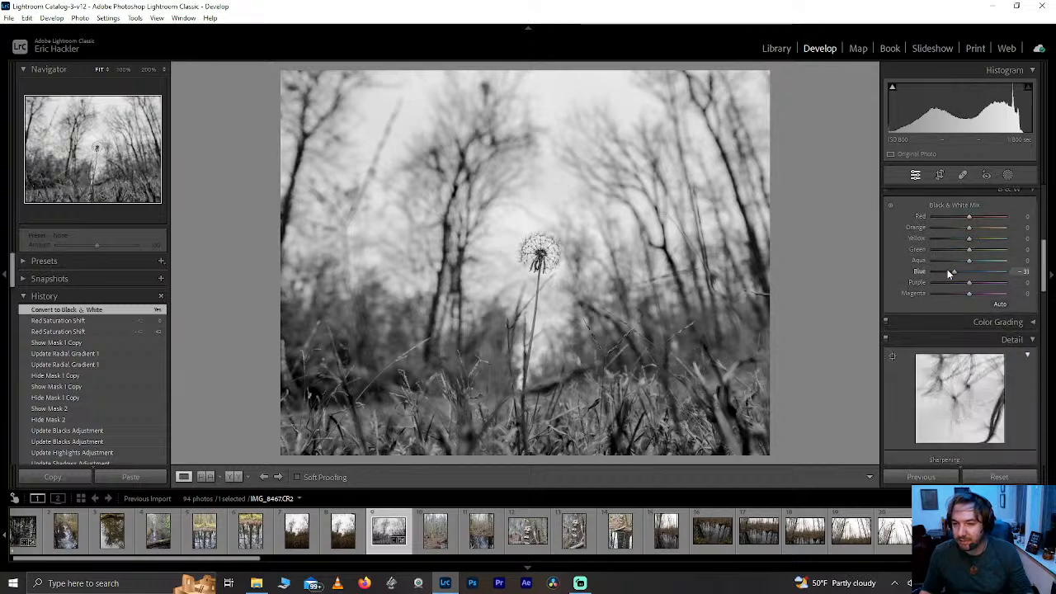
{"action": "left_click_drag", "start_coordinate": [969, 271], "coordinate": [958, 235]}
{"action": "double_click", "coordinate": [974, 261]}
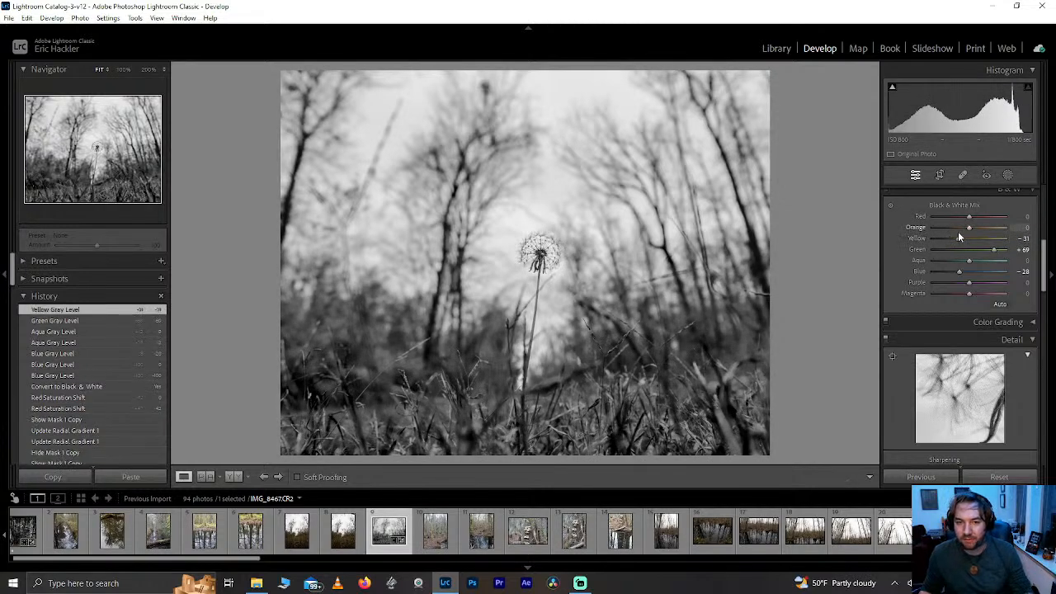
- Set Orange to +35 and Yellow to −46 in the black-and-white mix, resetting Red and Magenta to 0 after trying them
{"action": "mouse_move", "coordinate": [994, 228]}
{"action": "left_mouse_down"}
{"action": "mouse_move", "coordinate": [1018, 228]}
{"action": "mouse_move", "coordinate": [992, 231]}
{"action": "mouse_move", "coordinate": [1008, 231]}
{"action": "left_mouse_up"}
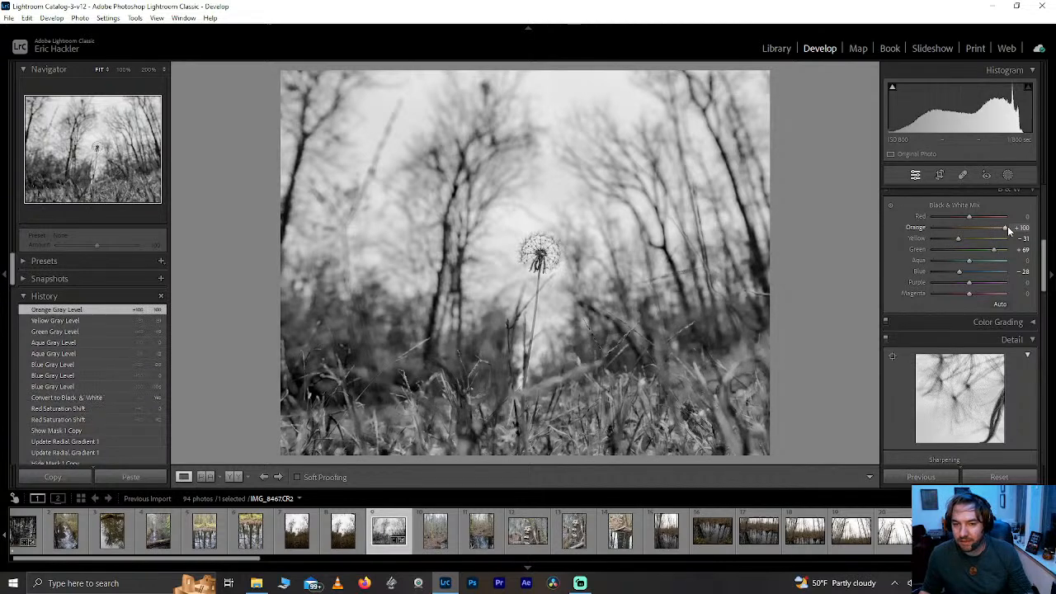
{"action": "double_click", "coordinate": [1008, 232]}
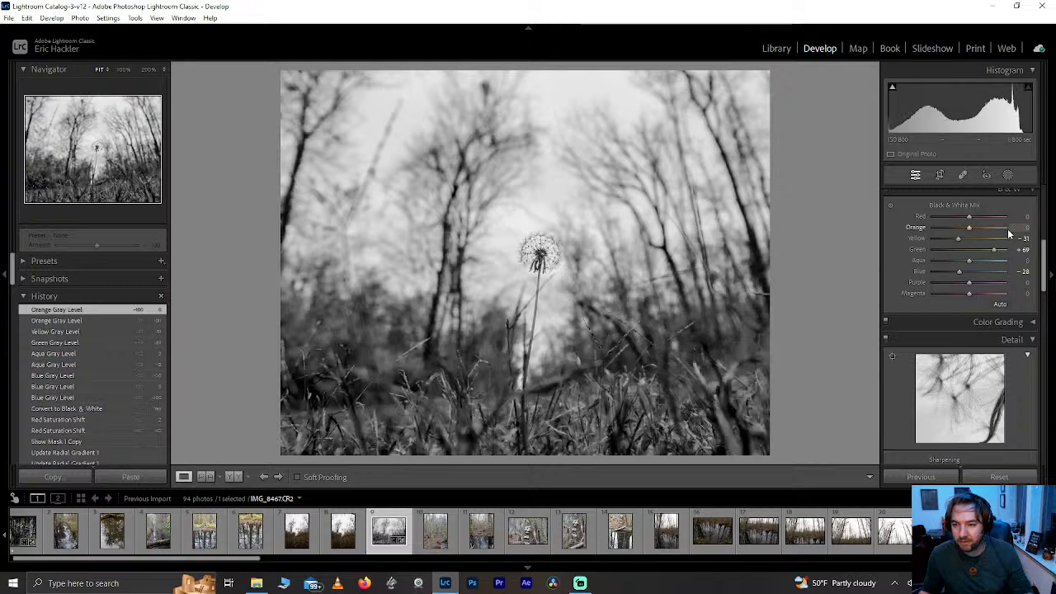
{"action": "left_click_drag", "start_coordinate": [936, 232], "coordinate": [968, 232]}
{"action": "double_click", "coordinate": [959, 237]}
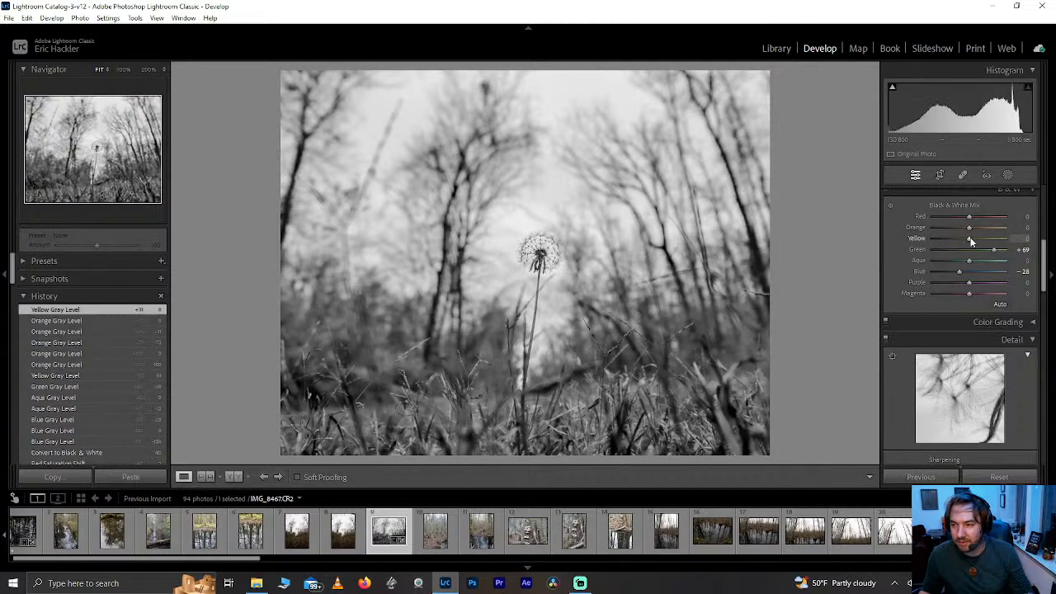
{"action": "mouse_move", "coordinate": [968, 239]}
{"action": "left_mouse_down"}
{"action": "mouse_move", "coordinate": [993, 226]}
{"action": "mouse_move", "coordinate": [942, 239]}
{"action": "mouse_move", "coordinate": [983, 228]}
{"action": "left_mouse_up"}
{"action": "double_click", "coordinate": [981, 238]}
{"action": "double_click", "coordinate": [985, 227]}
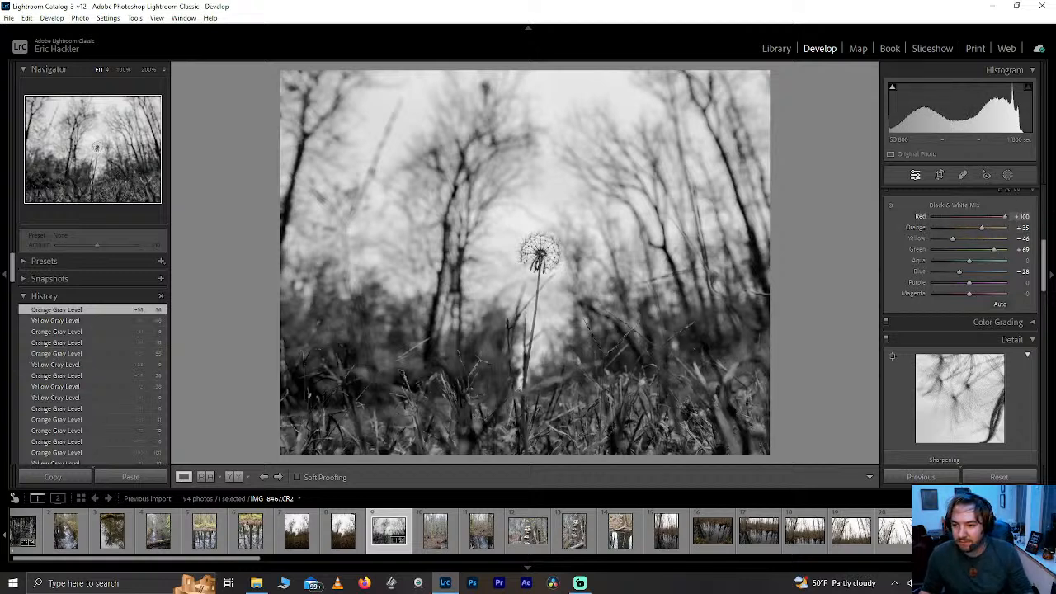
{"action": "left_click_drag", "start_coordinate": [964, 212], "coordinate": [969, 213]}
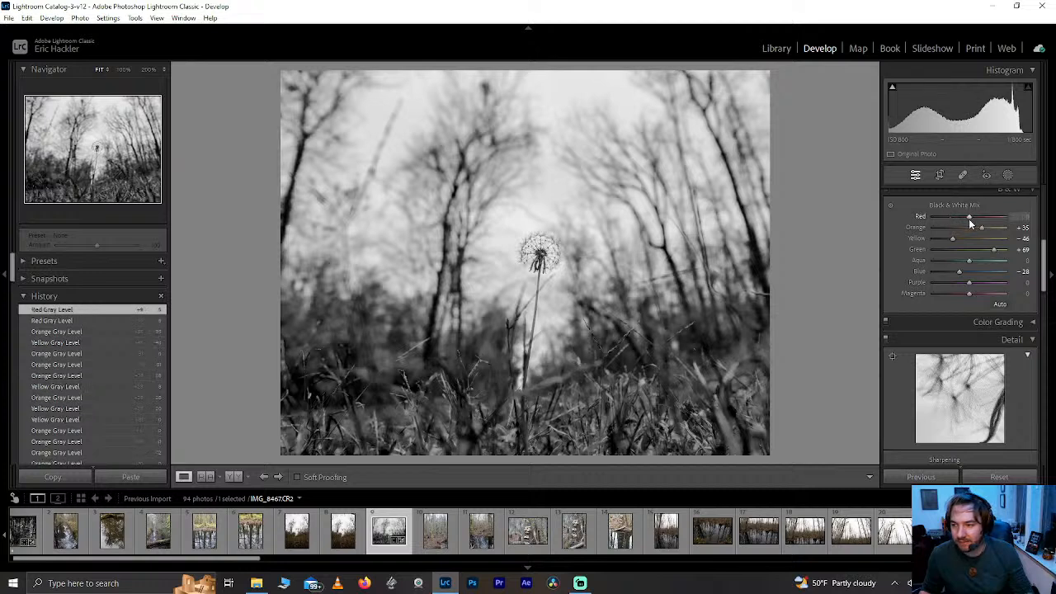
{"action": "mouse_move", "coordinate": [969, 285]}
{"action": "left_mouse_down"}
{"action": "mouse_move", "coordinate": [909, 283]}
{"action": "mouse_move", "coordinate": [1023, 295]}
{"action": "mouse_move", "coordinate": [947, 300]}
{"action": "mouse_move", "coordinate": [974, 297]}
{"action": "left_mouse_up"}
{"action": "double_click", "coordinate": [975, 294]}
- Set the whole photo's Clarity to +32
{"action": "left_click_drag", "start_coordinate": [1042, 282], "coordinate": [1049, 236]}
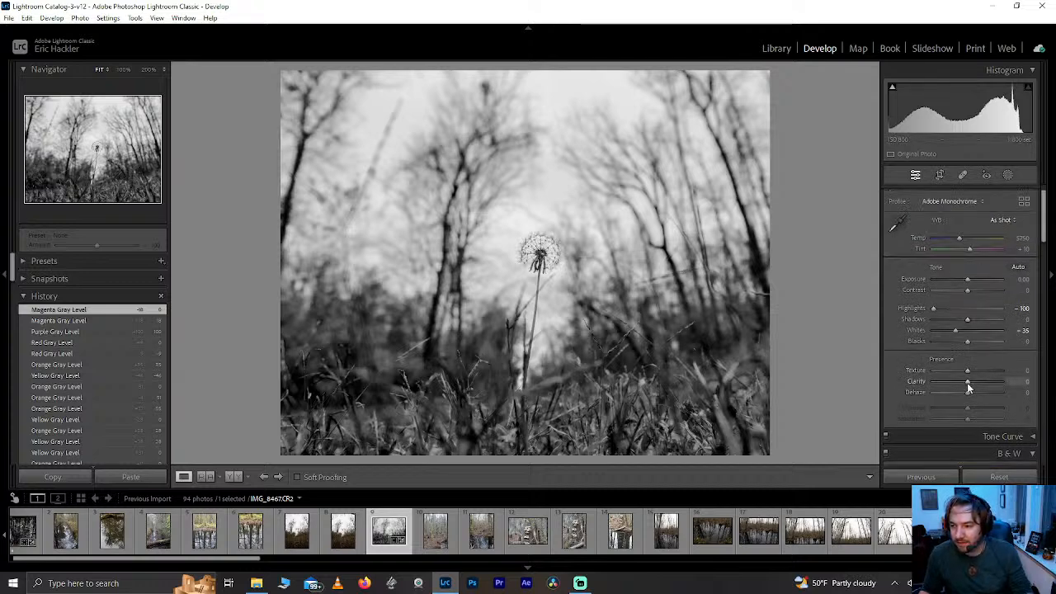
{"action": "left_click_drag", "start_coordinate": [968, 381], "coordinate": [979, 381]}
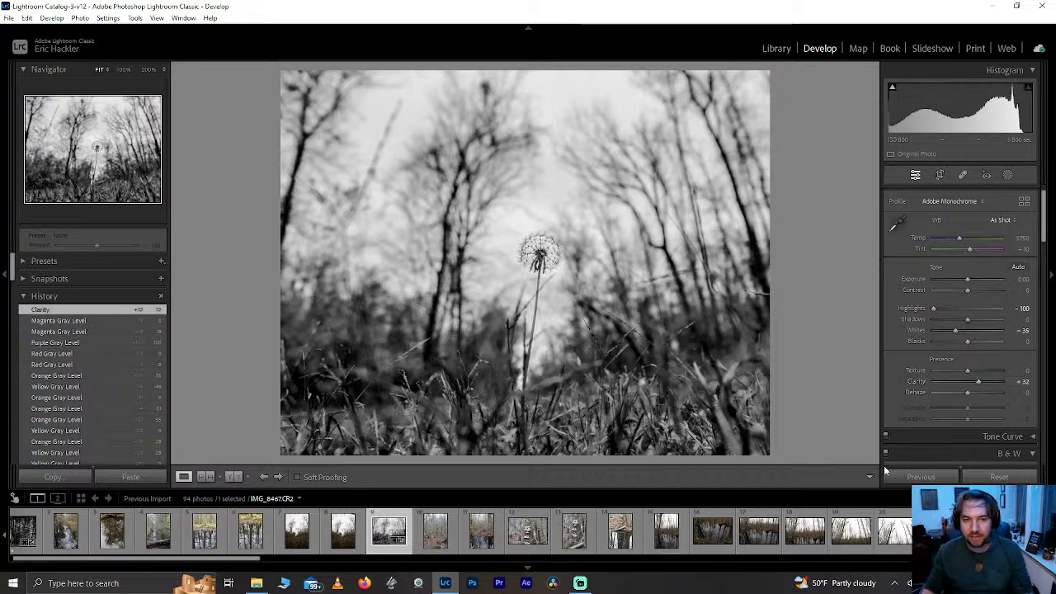
- Narrow the dandelion photo's crop from the sides and reframe it so the flower sits slightly left of centre
{"action": "left_click", "coordinate": [940, 175]}
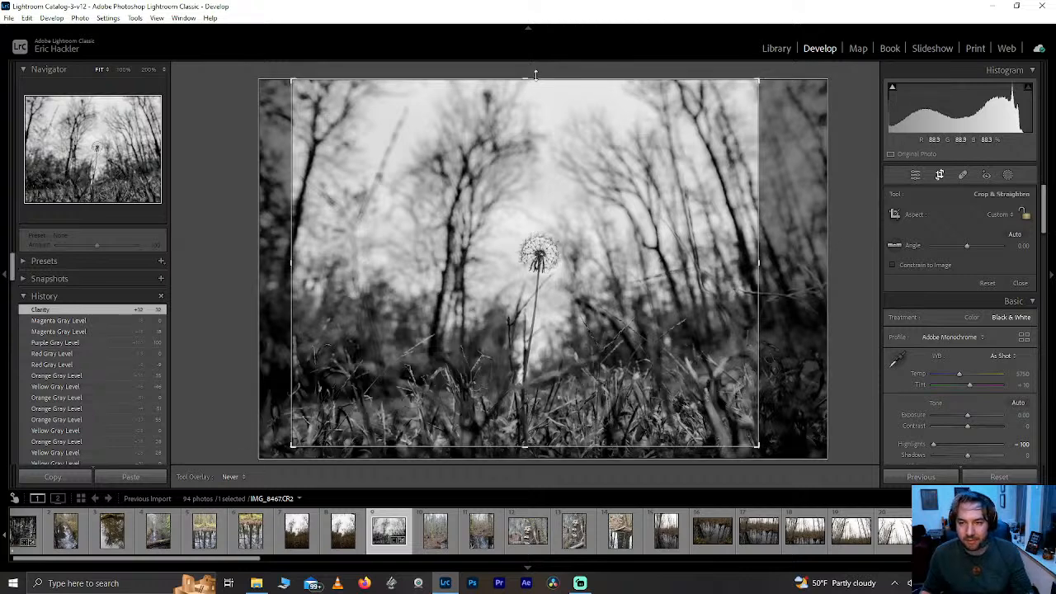
{"action": "left_click_drag", "start_coordinate": [294, 261], "coordinate": [340, 281]}
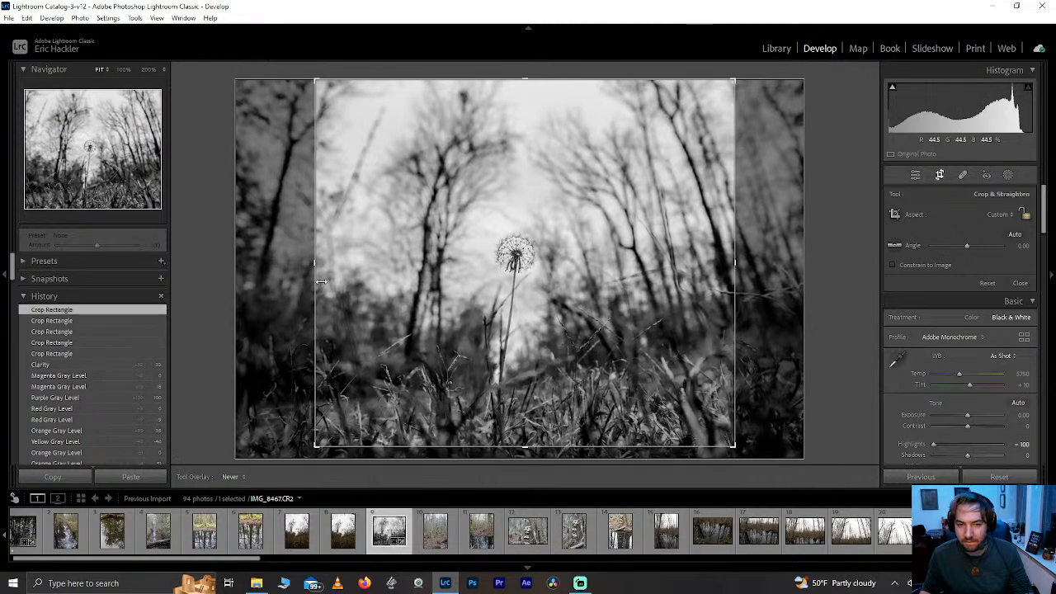
{"action": "mouse_move", "coordinate": [623, 312]}
{"action": "left_mouse_down"}
{"action": "mouse_move", "coordinate": [639, 310]}
{"action": "mouse_move", "coordinate": [641, 322]}
{"action": "mouse_move", "coordinate": [606, 317]}
{"action": "left_mouse_up"}
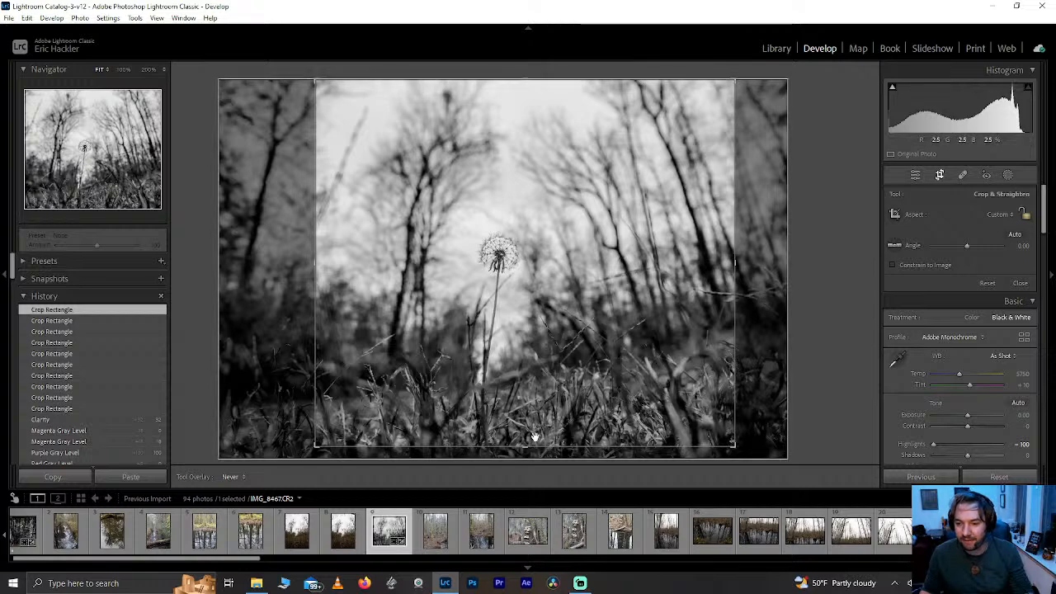
- Try trimming the grass off the crop's lower edge, extend the crop back down and apply it
{"action": "left_click_drag", "start_coordinate": [528, 450], "coordinate": [514, 430]}
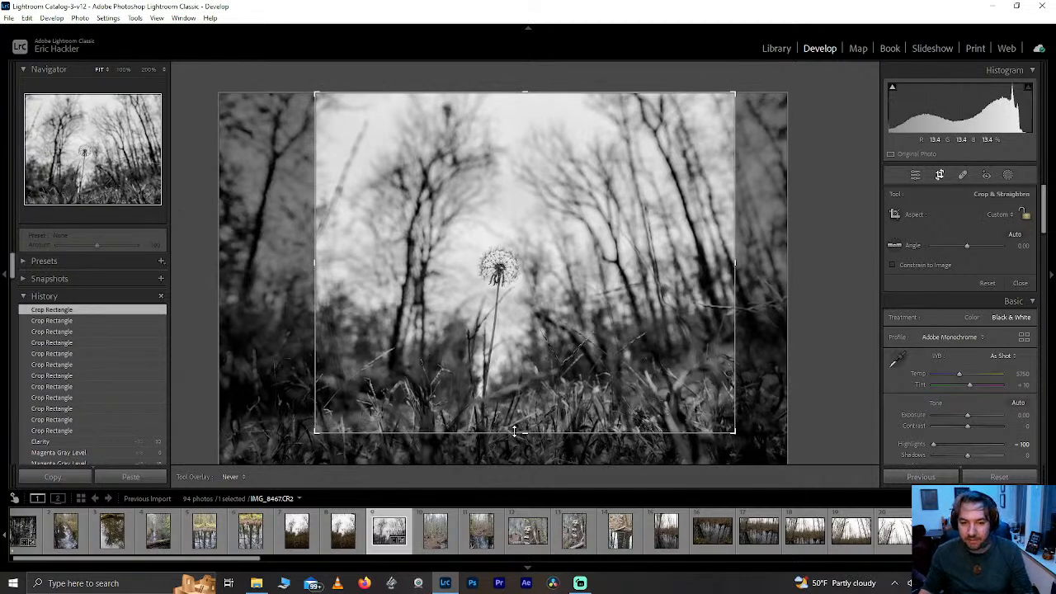
{"action": "left_click_drag", "start_coordinate": [514, 431], "coordinate": [515, 436]}
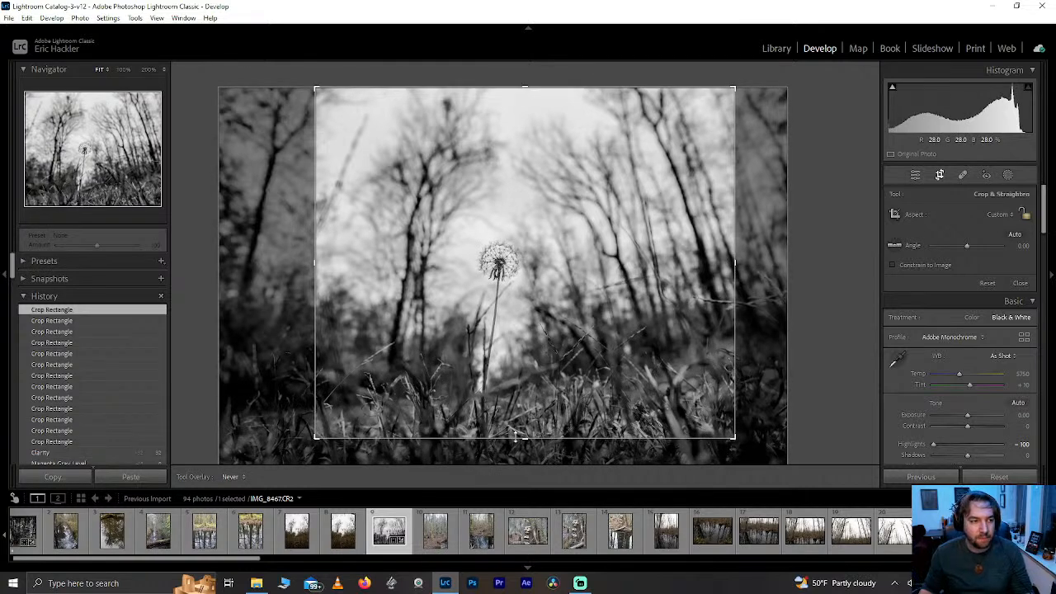
{"action": "left_click", "coordinate": [938, 180]}
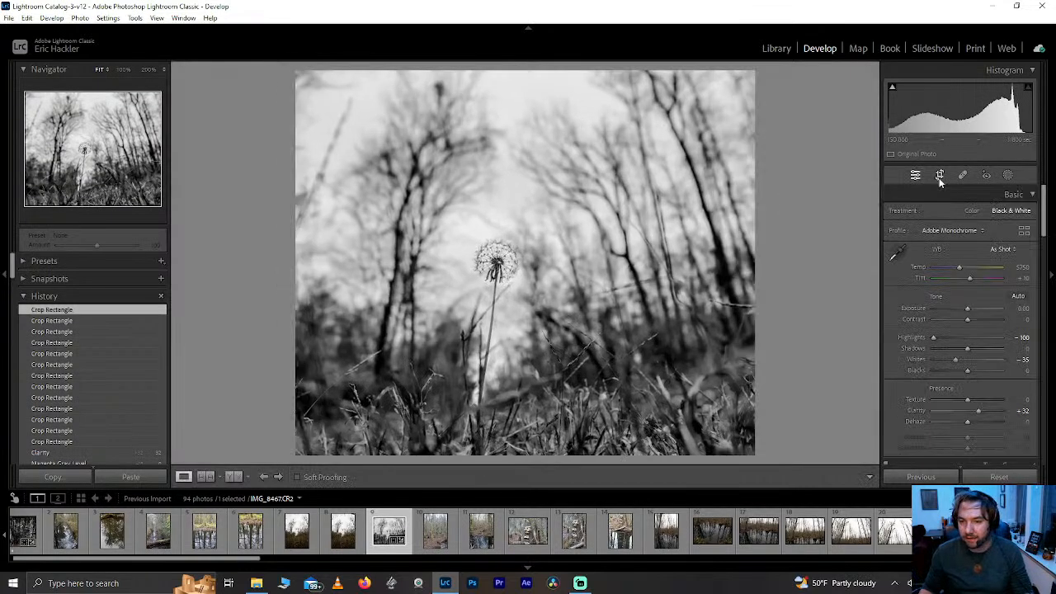
{"action": "key", "text": "r"}
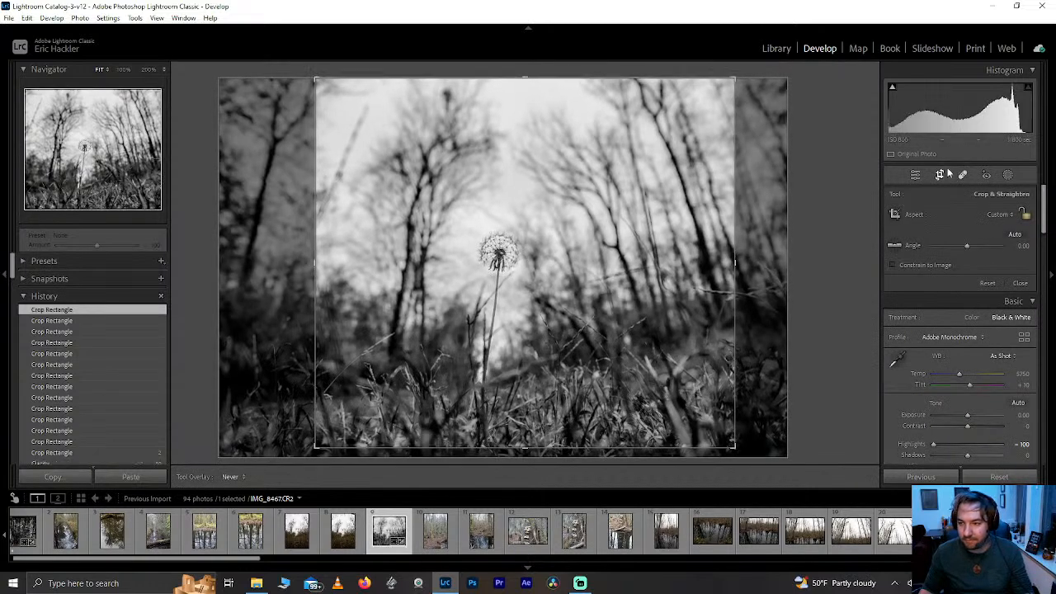
{"action": "left_click", "coordinate": [937, 179]}
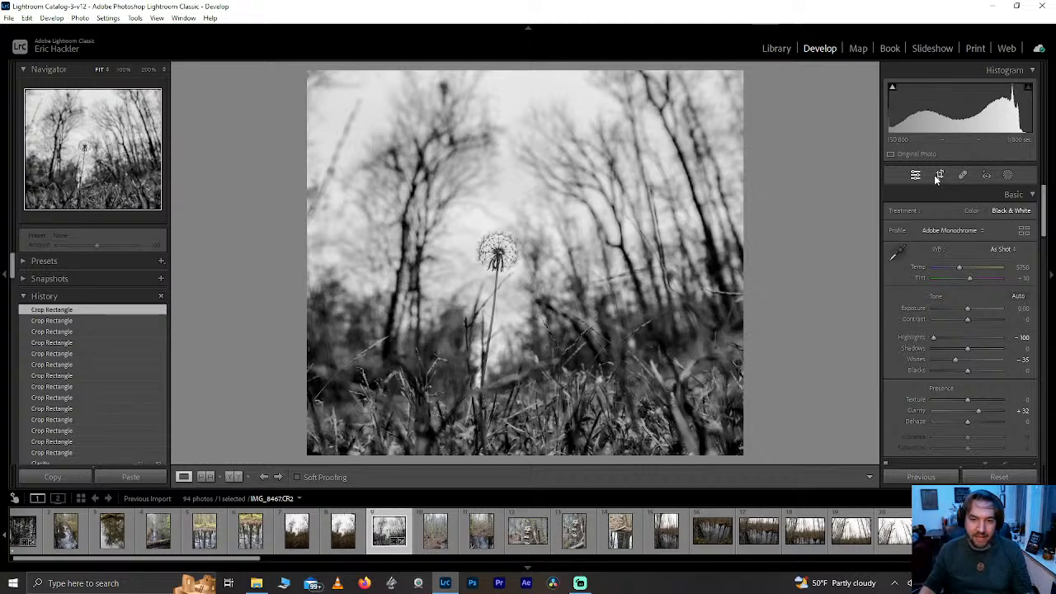
- Inspect the dandelion head at 100%, return to the full view and rate the photo 3 stars
{"action": "left_click", "coordinate": [496, 281]}
{"action": "left_click_drag", "start_coordinate": [495, 280], "coordinate": [471, 235]}
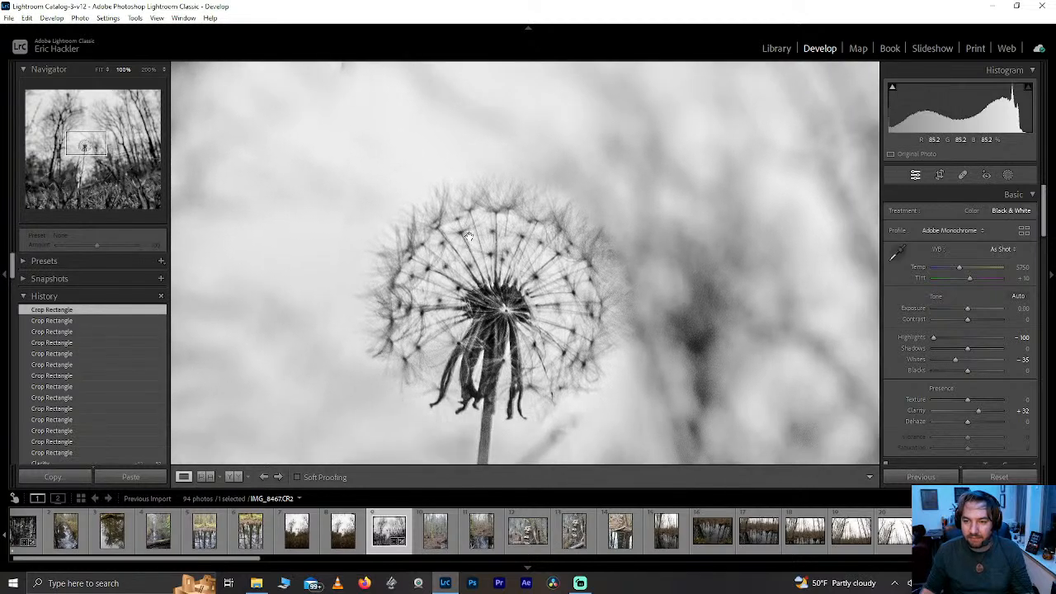
{"action": "left_click", "coordinate": [474, 213]}
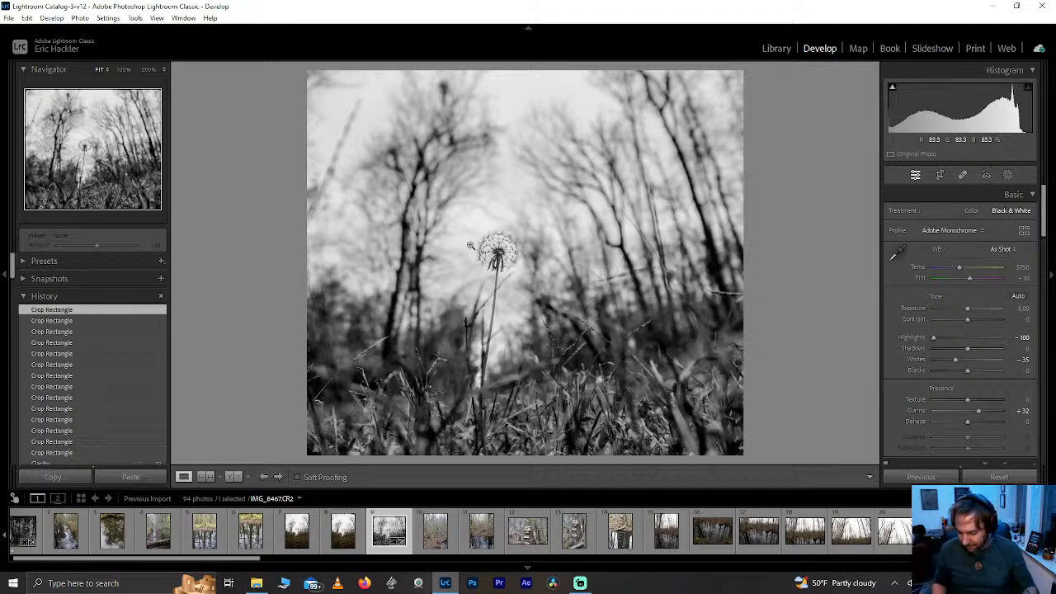
{"action": "key", "text": "3"}
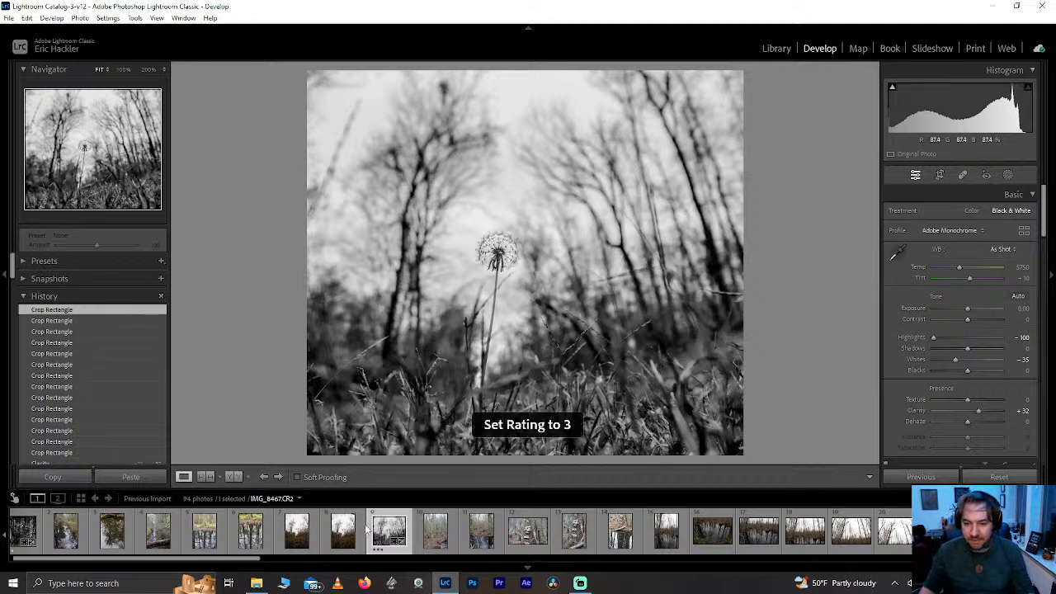
- Compare the edited dandelion photo with the two vertical dandelion shots preceding it
{"action": "left_click", "coordinate": [297, 532]}
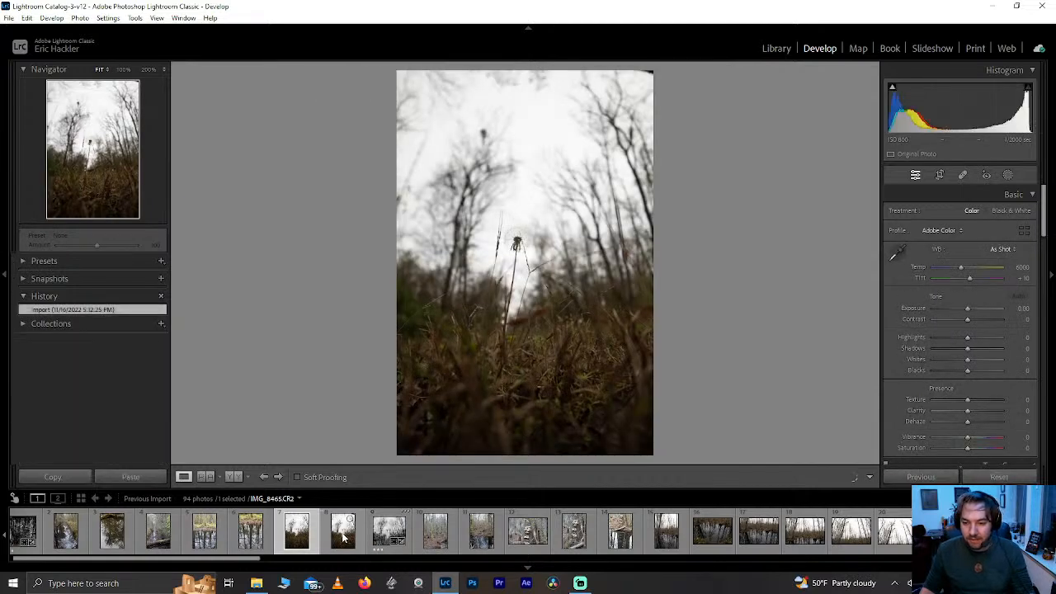
{"action": "left_click", "coordinate": [343, 534]}
{"action": "left_click", "coordinate": [389, 532]}
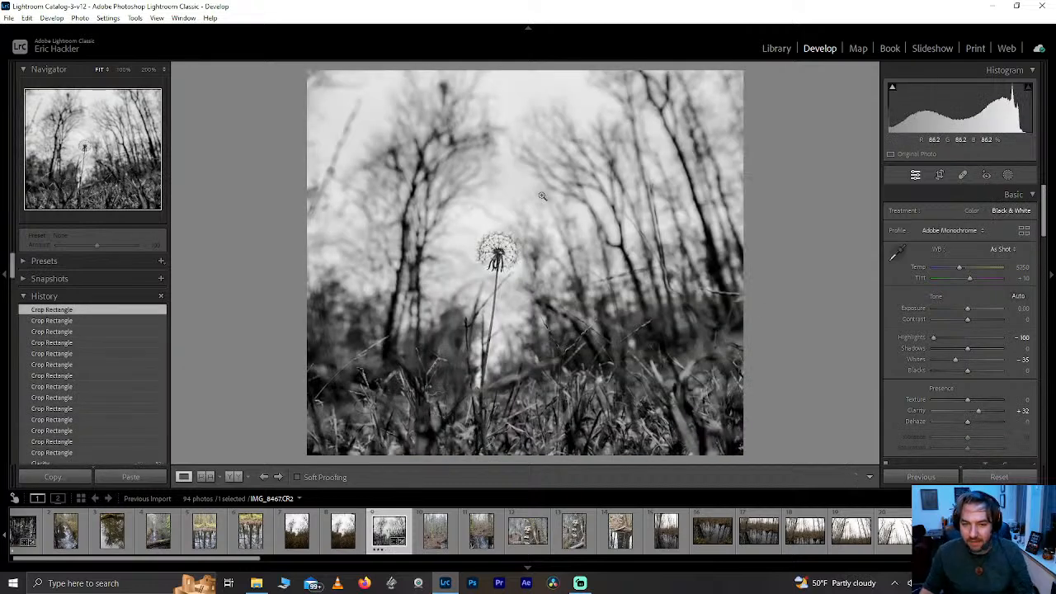
- Go through the swamp reflection series and select its six photos, IMG_8488.CR2 to IMG_8493.CR2
{"action": "scroll", "coordinate": [488, 537], "scroll_direction": "down", "scroll_amount": 3}
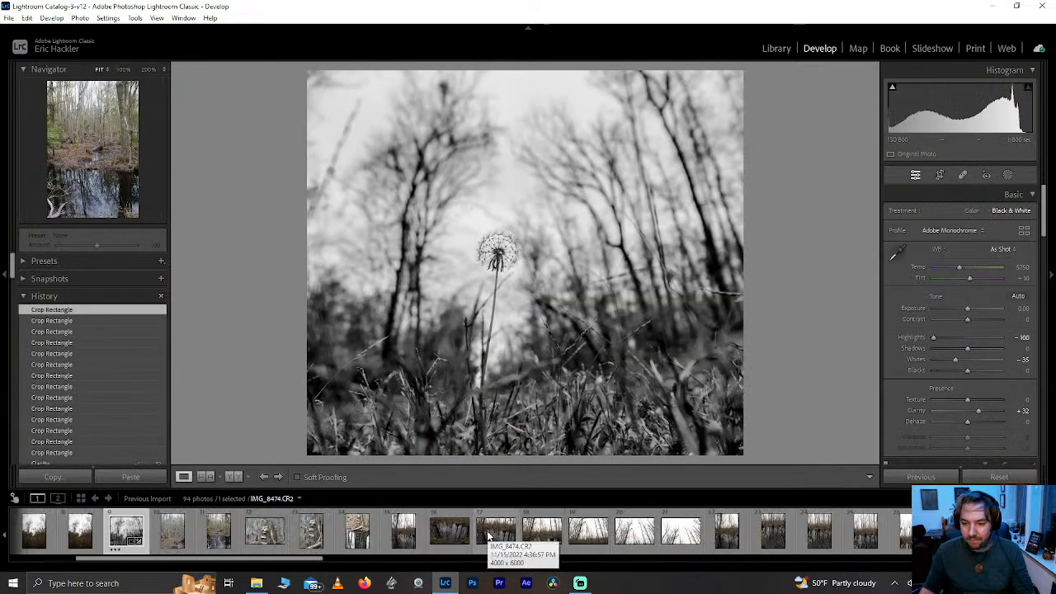
{"action": "left_click", "coordinate": [448, 530]}
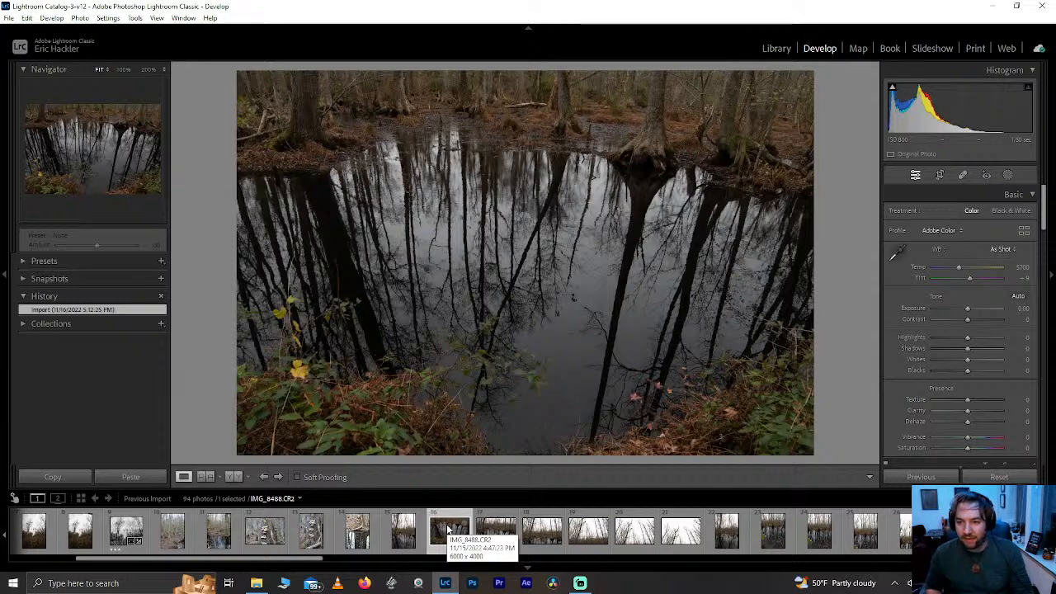
{"action": "key", "text": "Right"}
{"action": "key", "text": "Right"}
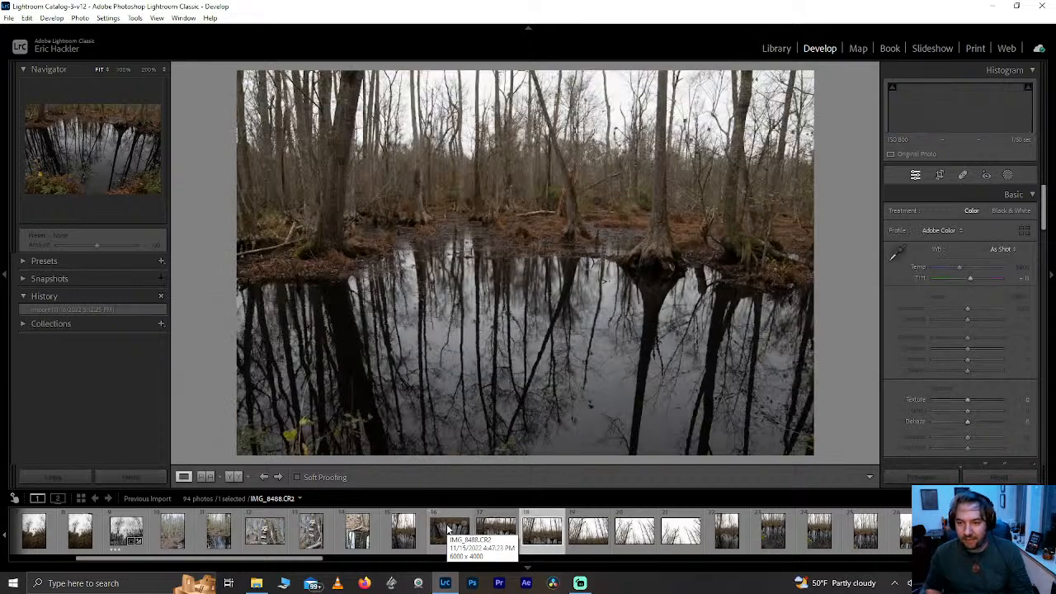
{"action": "key", "text": "Right"}
{"action": "key", "text": "Right"}
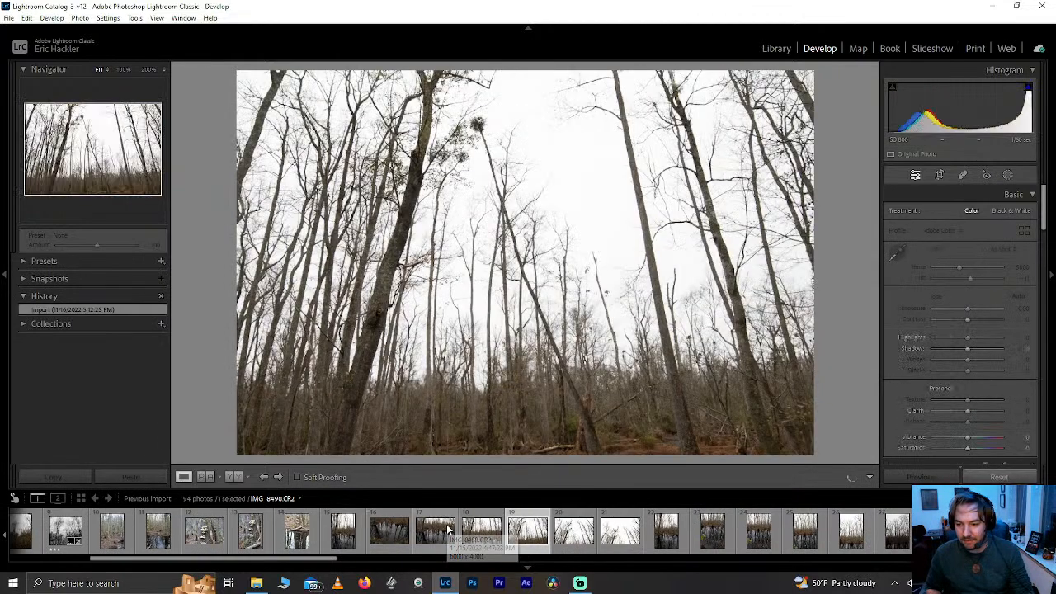
{"action": "key", "text": "Right"}
{"action": "key", "text": "Right"}
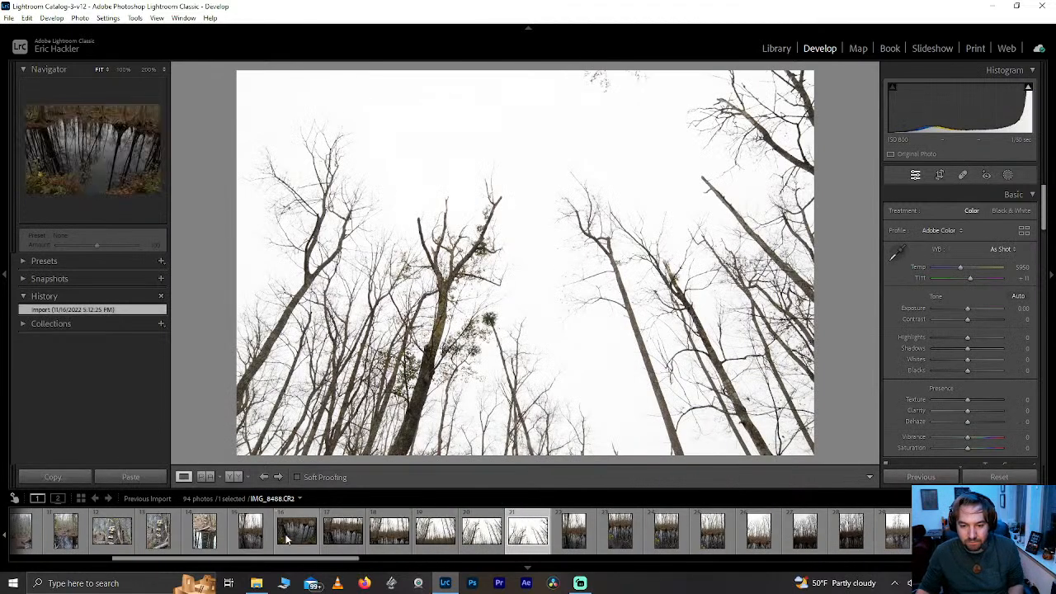
{"action": "left_click", "coordinate": [287, 537], "text": "shift"}
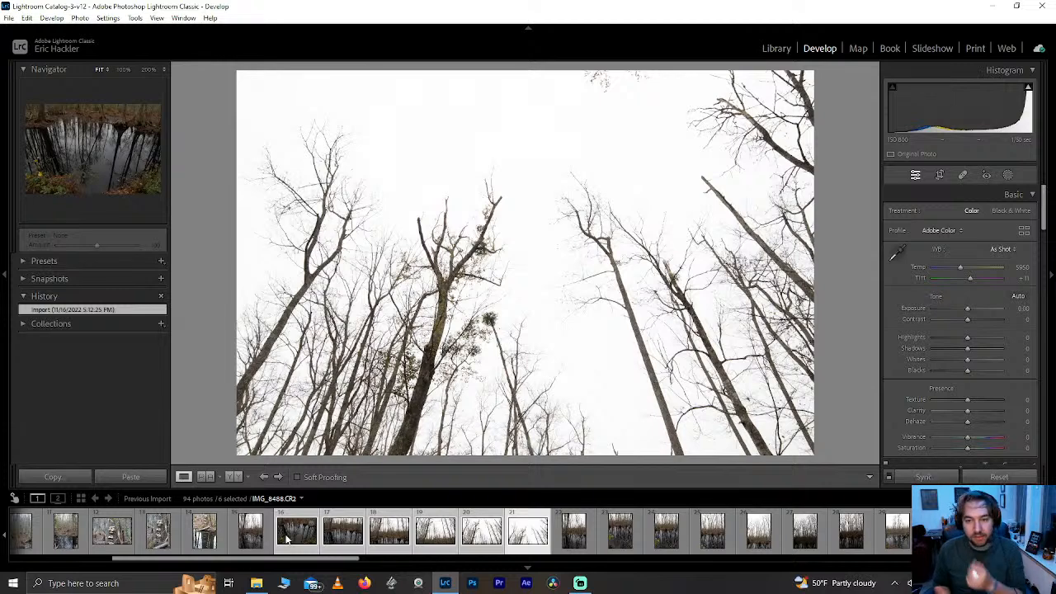
{"action": "key", "text": "ctrl+m"}
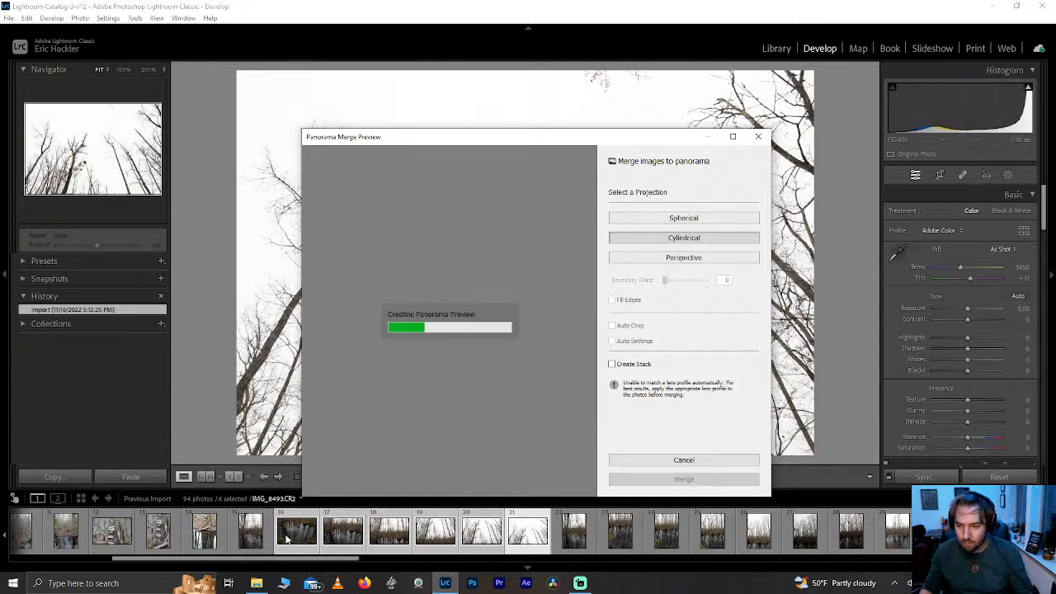
{"action": "mouse_move", "coordinate": [257, 583]}
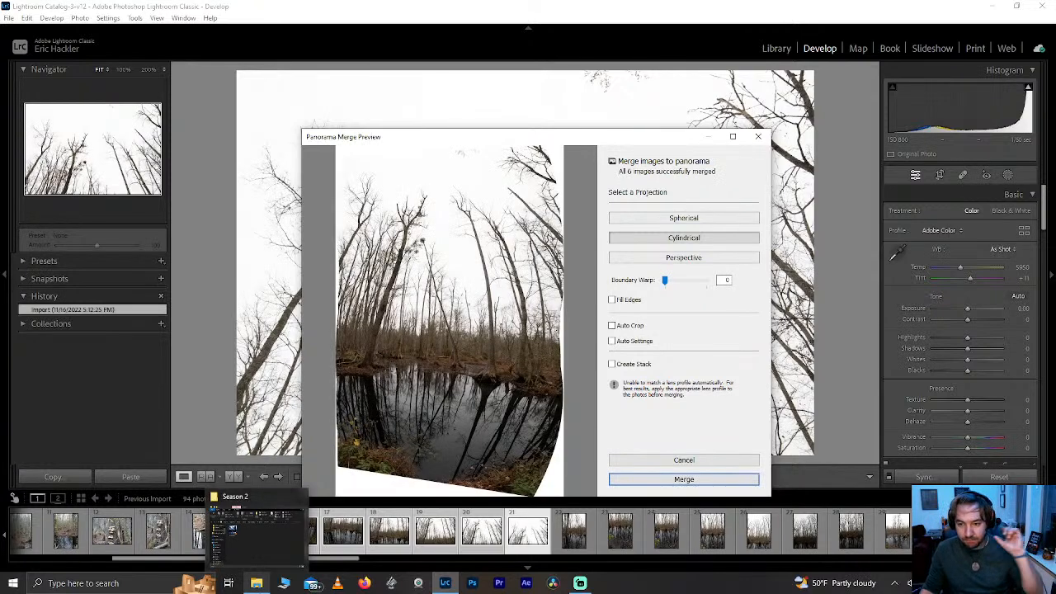
{"action": "left_click", "coordinate": [665, 464]}
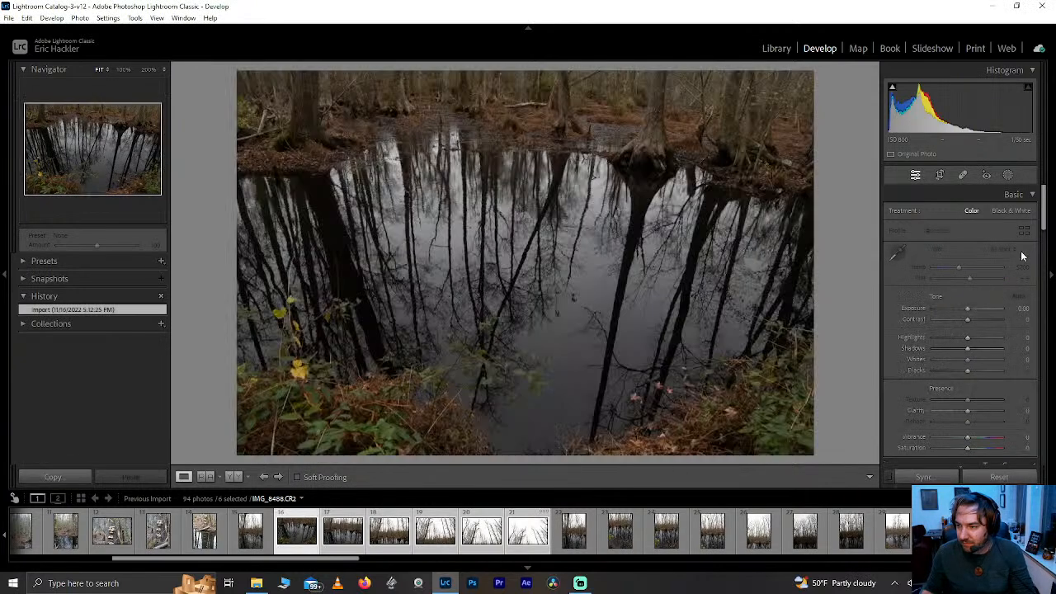
- Enable lens profile corrections on IMG_8488.CR2 with Samyang as the lens make, comparing the photo with the correction off and on
{"action": "left_click_drag", "start_coordinate": [1042, 227], "coordinate": [1031, 360]}
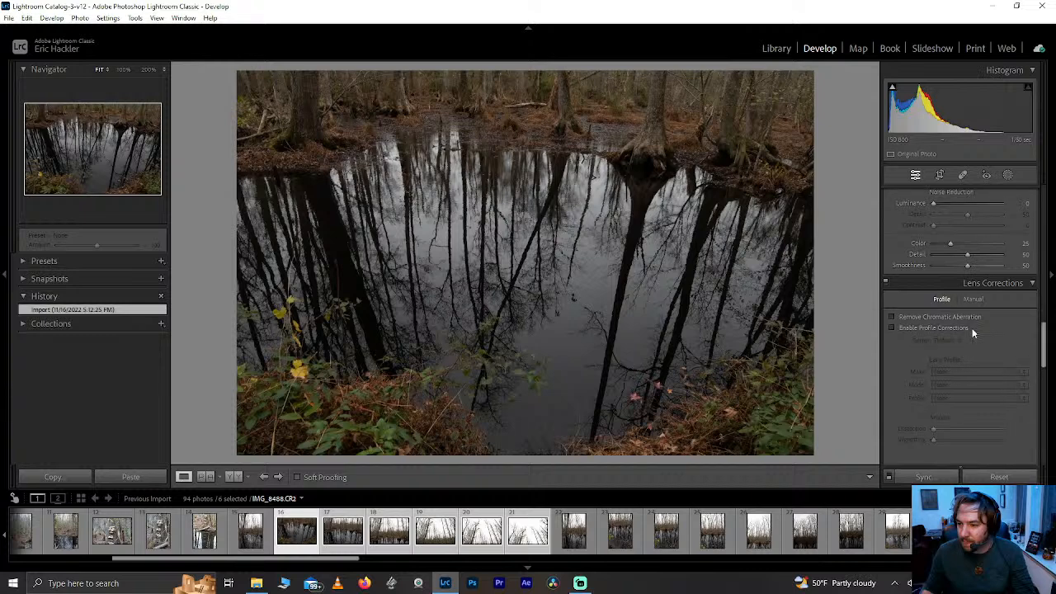
{"action": "left_click", "coordinate": [930, 327]}
{"action": "left_click", "coordinate": [948, 370]}
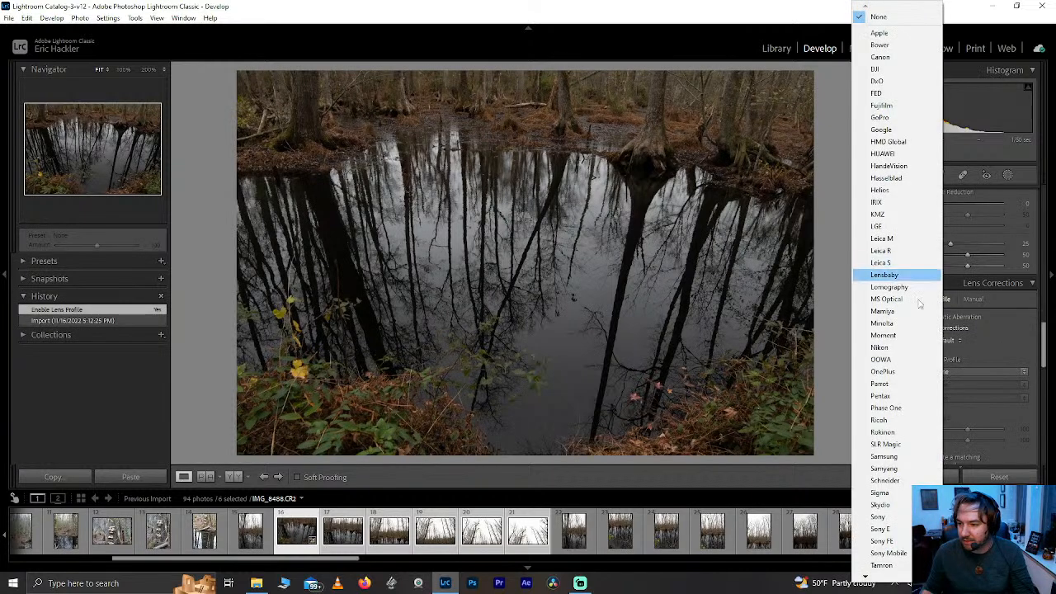
{"action": "left_click", "coordinate": [909, 468]}
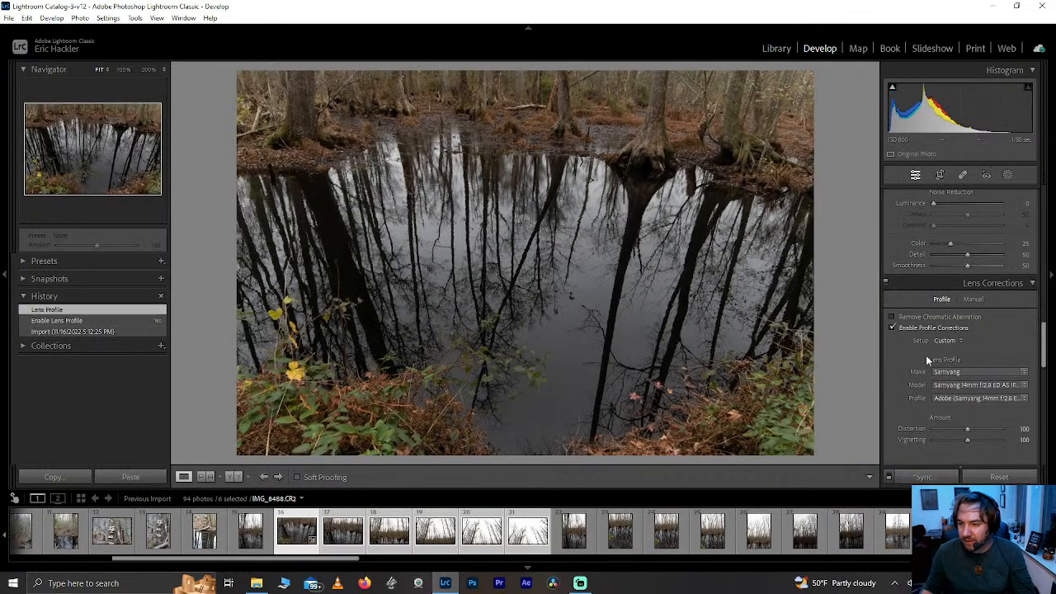
{"action": "left_click", "coordinate": [892, 327]}
{"action": "left_click", "coordinate": [891, 327]}
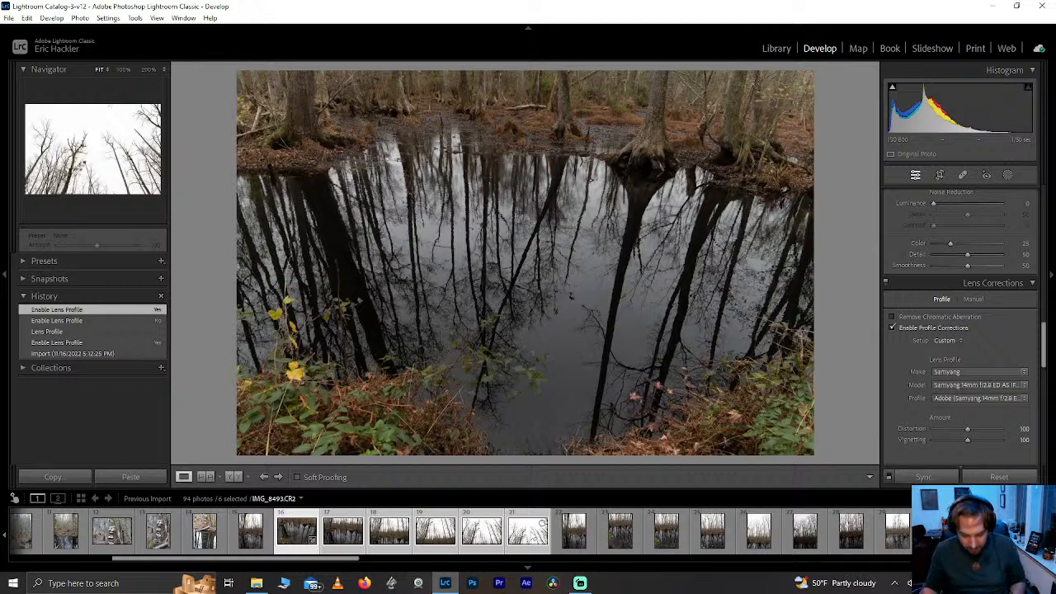
- Start a panorama merge of the six selected swamp photos
{"action": "key", "text": "ctrl+m"}
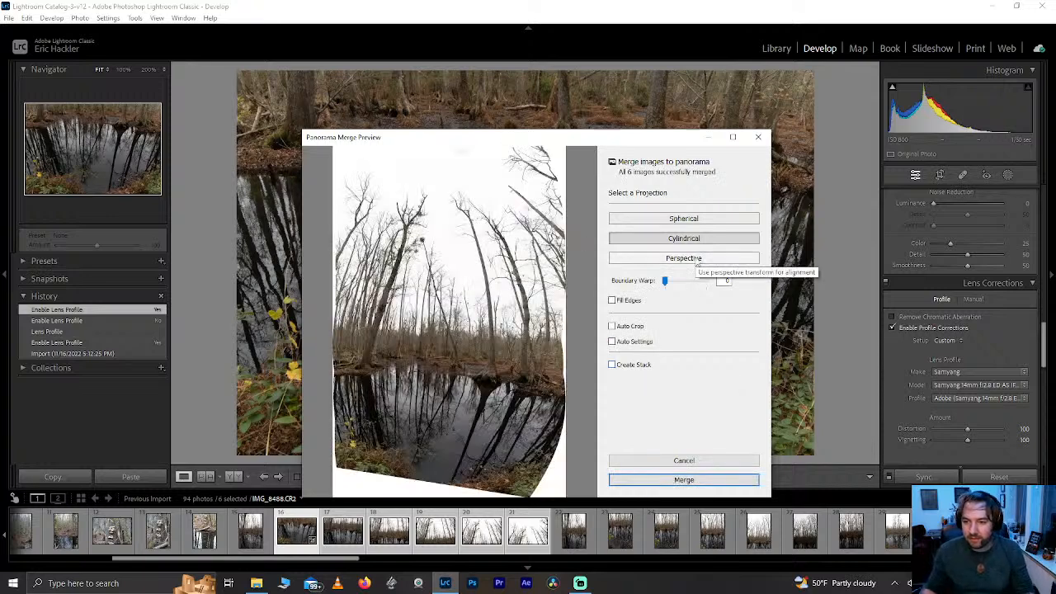
- Preview the panorama with the Perspective and Spherical projections and return it to Cylindrical
{"action": "left_click", "coordinate": [697, 259]}
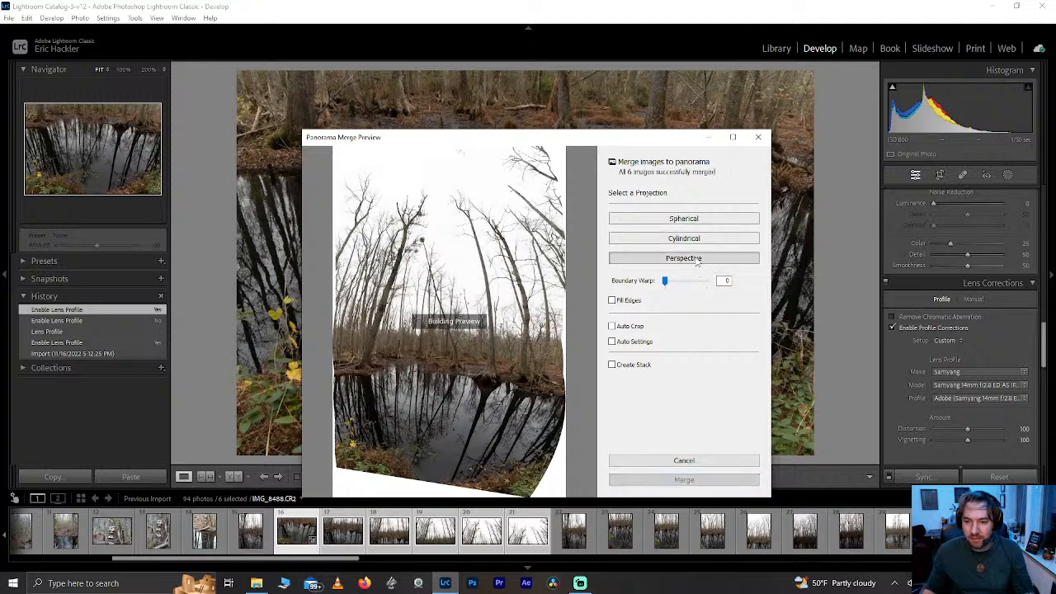
{"action": "left_click", "coordinate": [700, 219]}
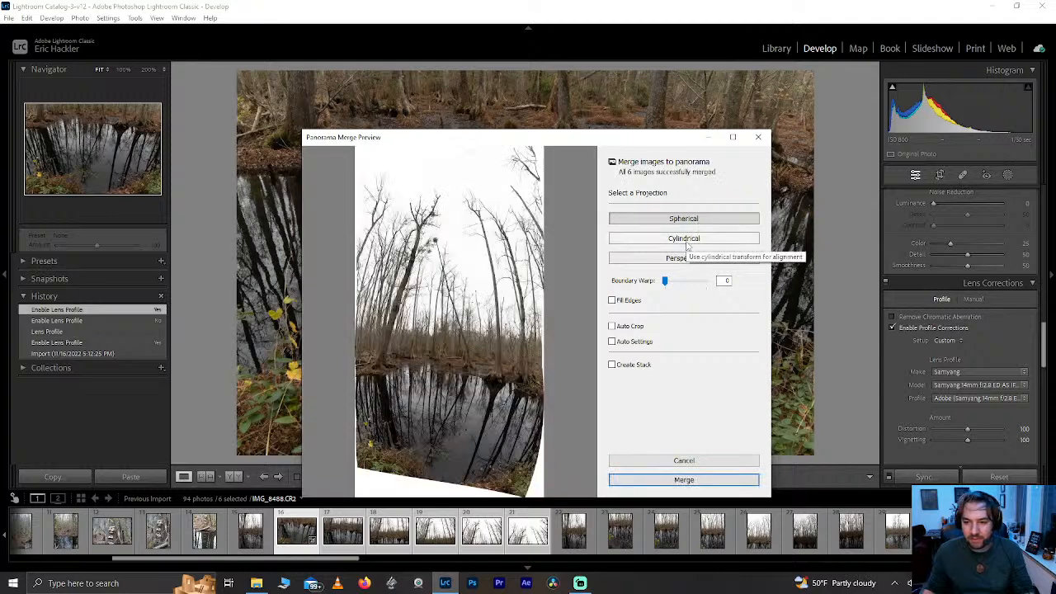
{"action": "left_click", "coordinate": [687, 241]}
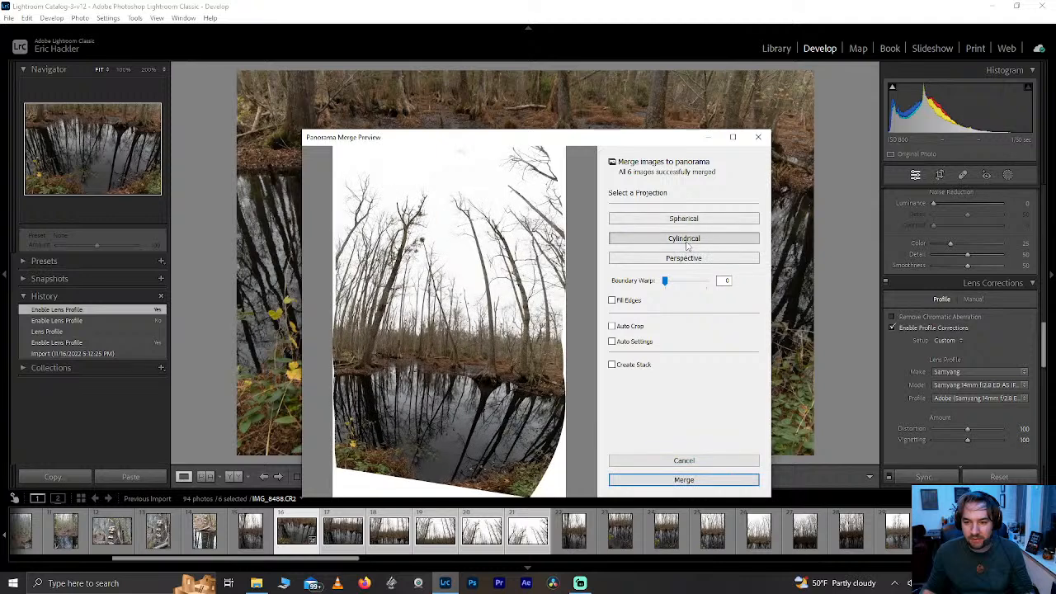
- Try the Boundary Warp, Auto Crop and Fill Edges options on the panorama preview and reset each one
{"action": "left_click_drag", "start_coordinate": [665, 281], "coordinate": [695, 283]}
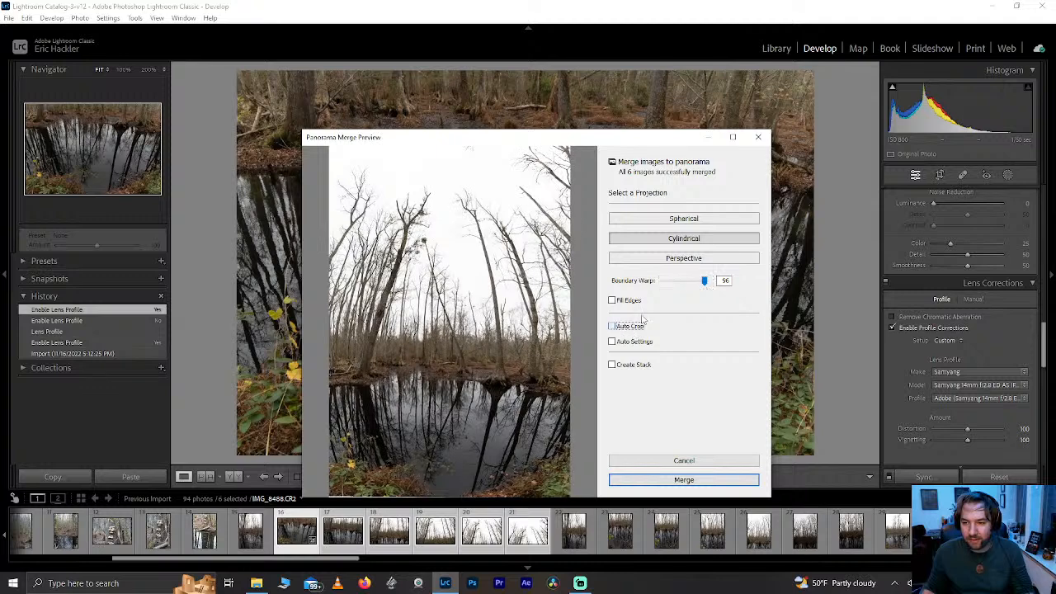
{"action": "left_click", "coordinate": [612, 327]}
{"action": "double_click", "coordinate": [648, 281]}
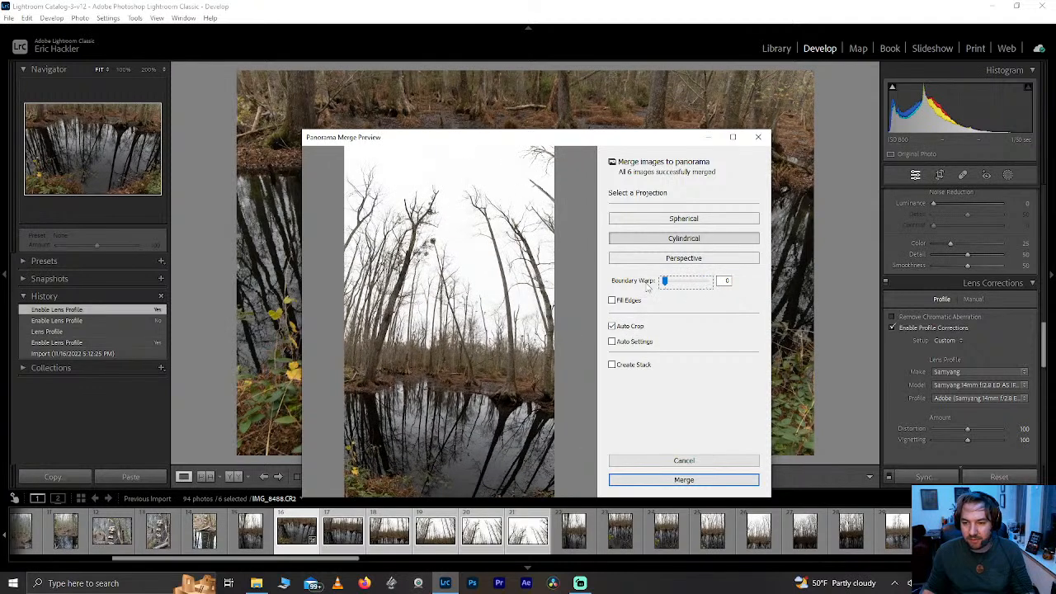
{"action": "left_click_drag", "start_coordinate": [665, 282], "coordinate": [708, 288]}
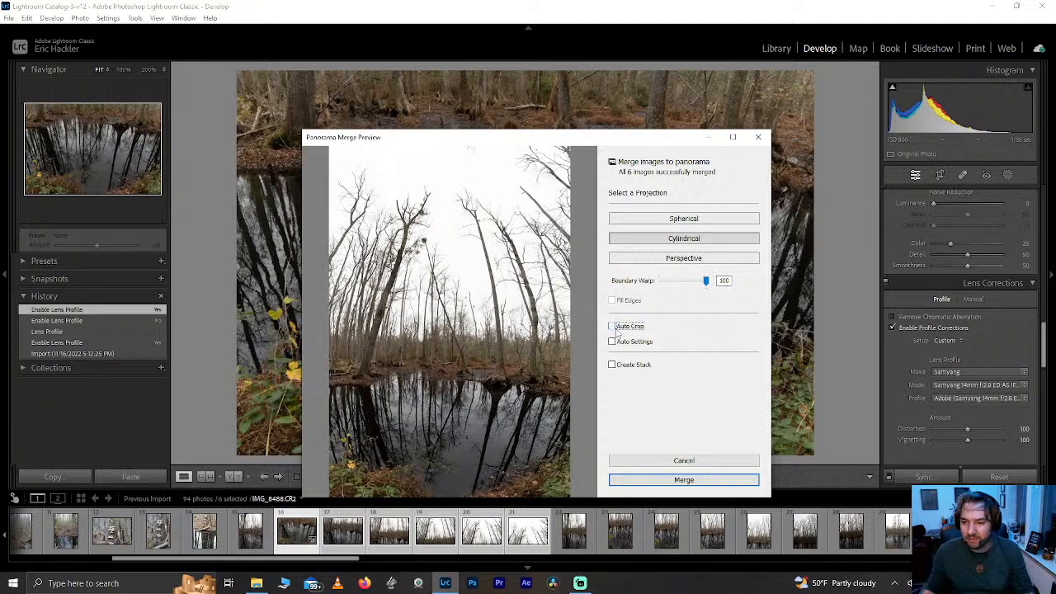
{"action": "double_click", "coordinate": [682, 284]}
{"action": "left_click", "coordinate": [612, 301]}
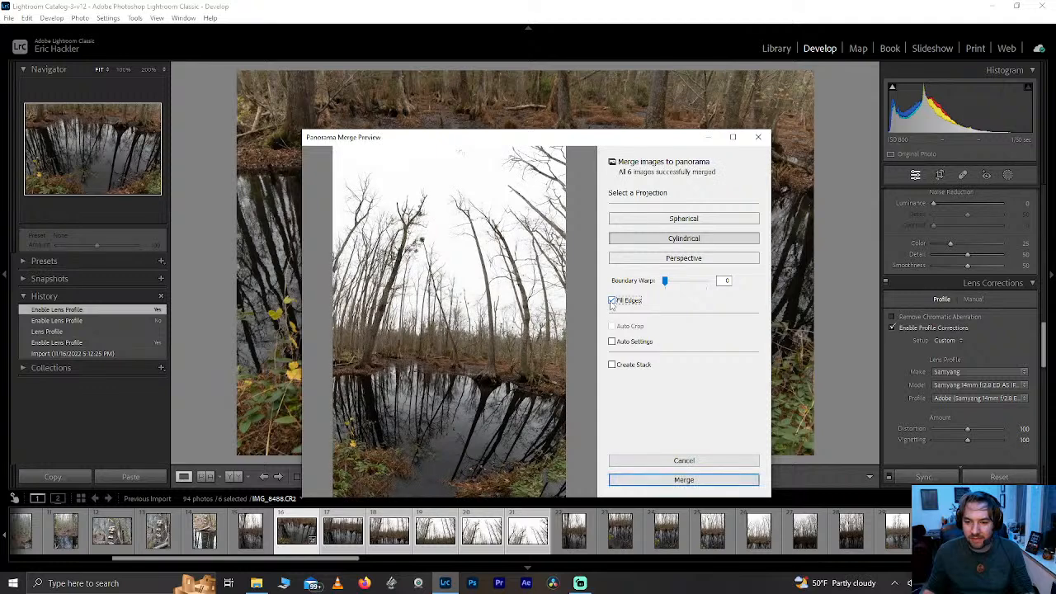
{"action": "left_click", "coordinate": [611, 301]}
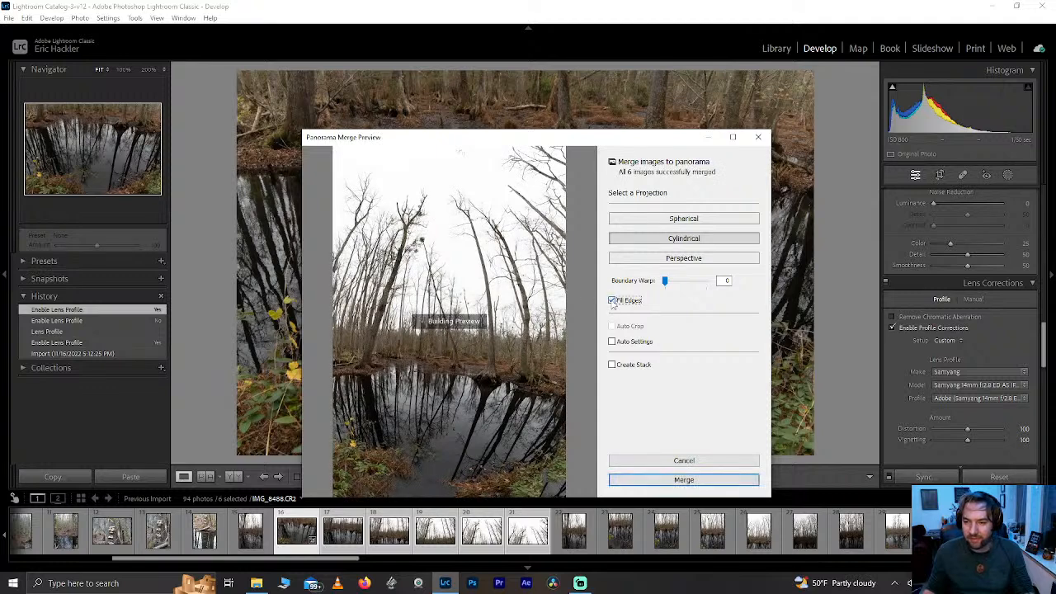
- Set Boundary Warp to 100, compare the three projections, and merge the six photos using the Cylindrical projection
{"action": "left_click_drag", "start_coordinate": [663, 280], "coordinate": [689, 280]}
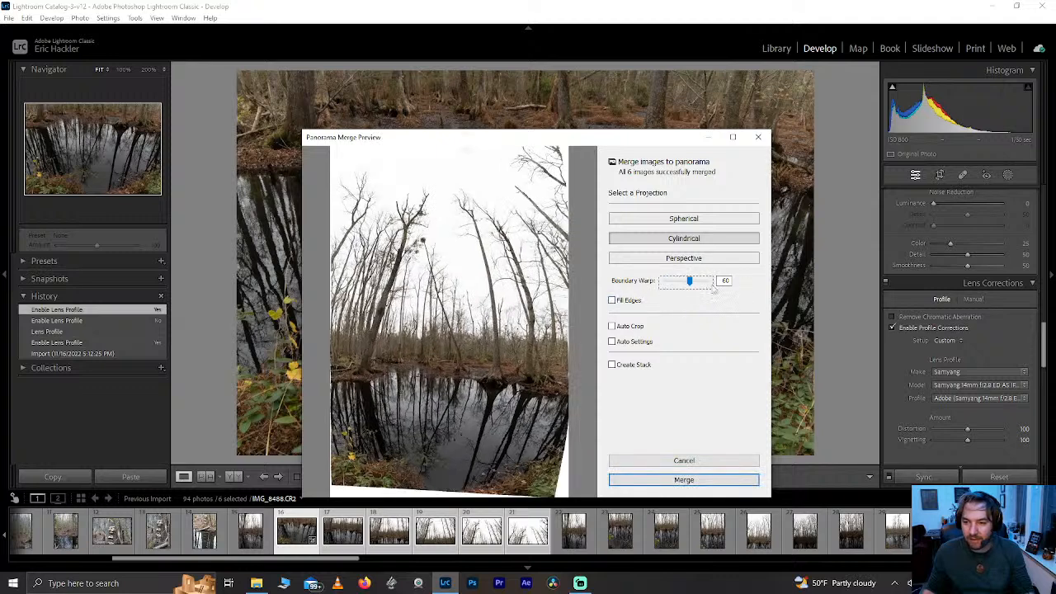
{"action": "left_click", "coordinate": [669, 260]}
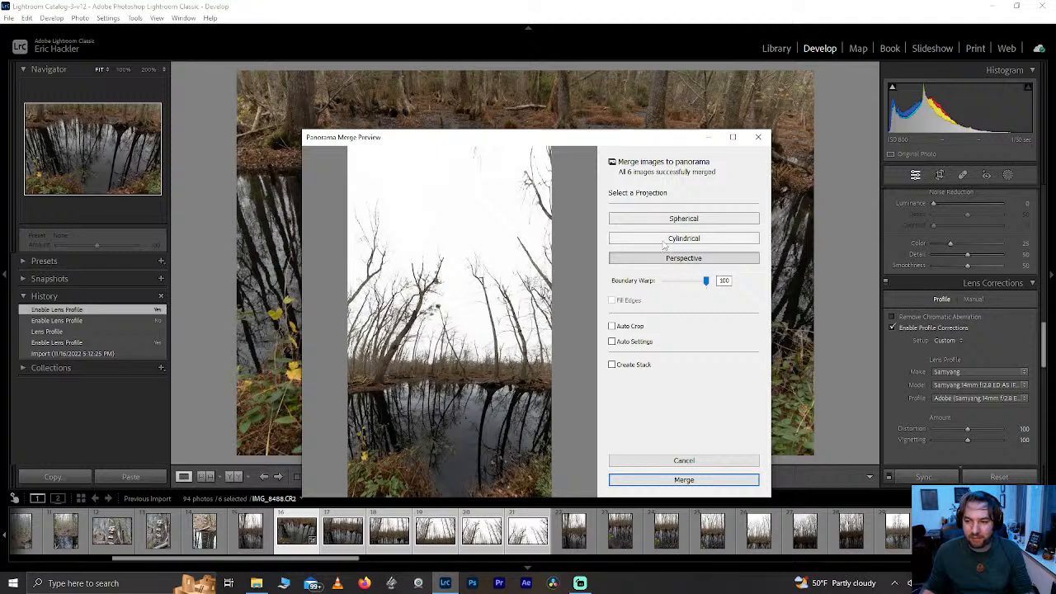
{"action": "left_click", "coordinate": [664, 239]}
{"action": "left_click", "coordinate": [660, 219]}
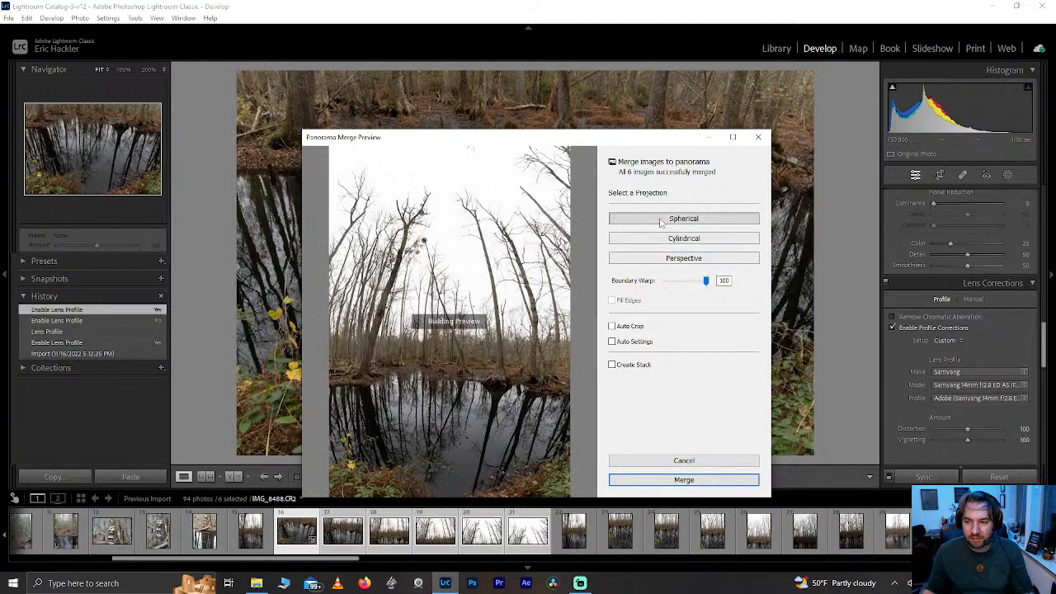
{"action": "left_click", "coordinate": [662, 260]}
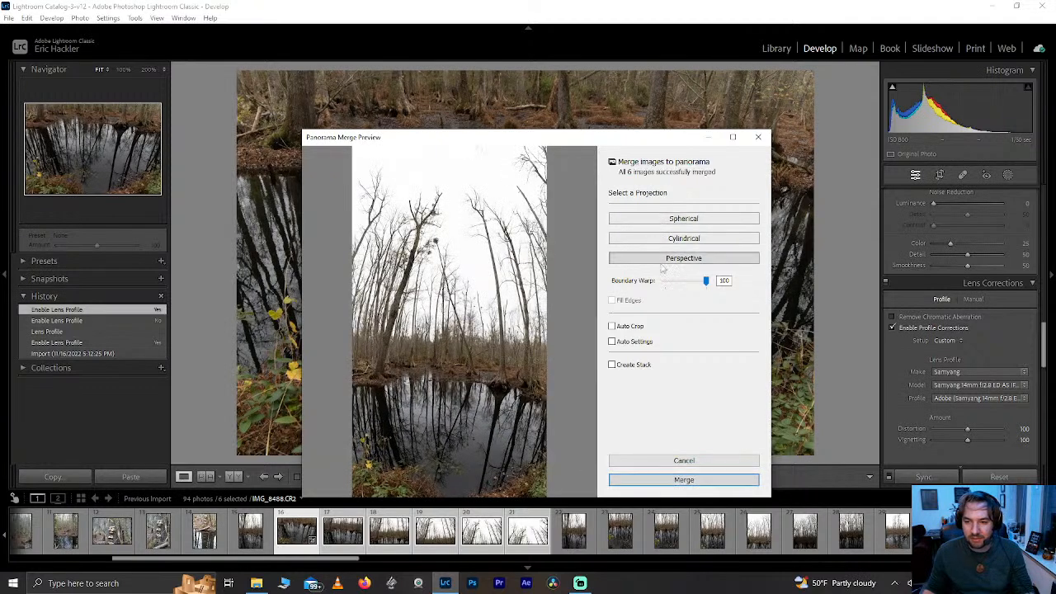
{"action": "left_click", "coordinate": [652, 239]}
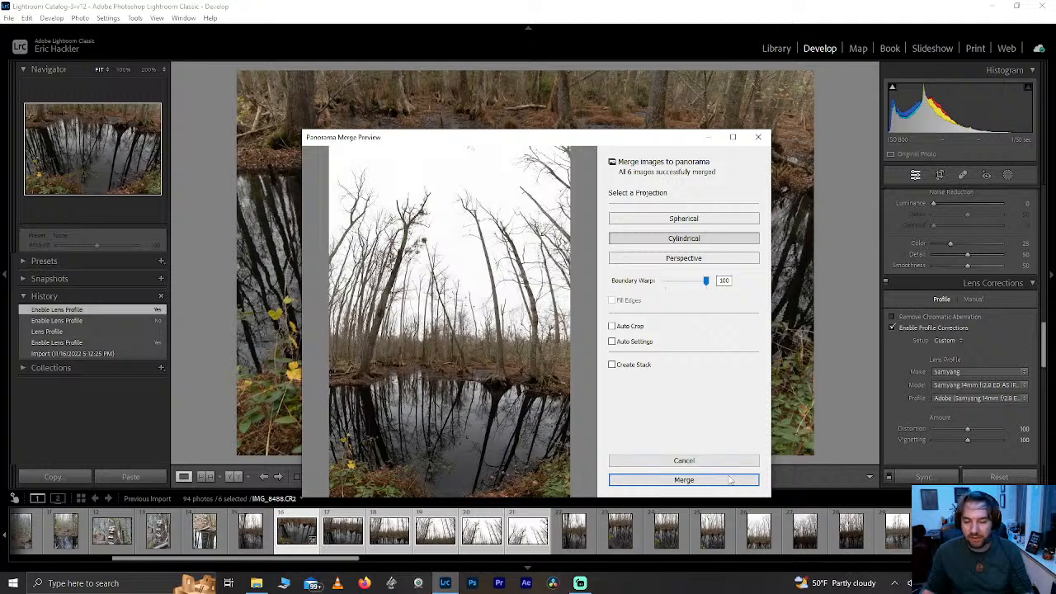
{"action": "left_click", "coordinate": [670, 482]}
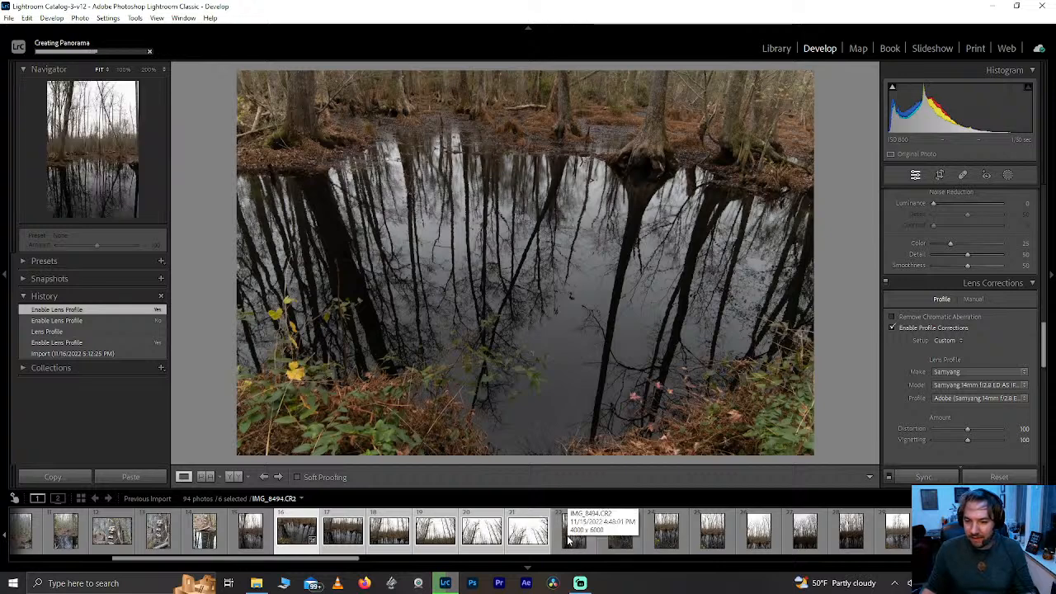
- Open the dark vertical swamp photo IMG_8644.CR2 near the end of the filmstrip
{"action": "scroll", "coordinate": [674, 538], "scroll_direction": "down", "scroll_amount": 15}
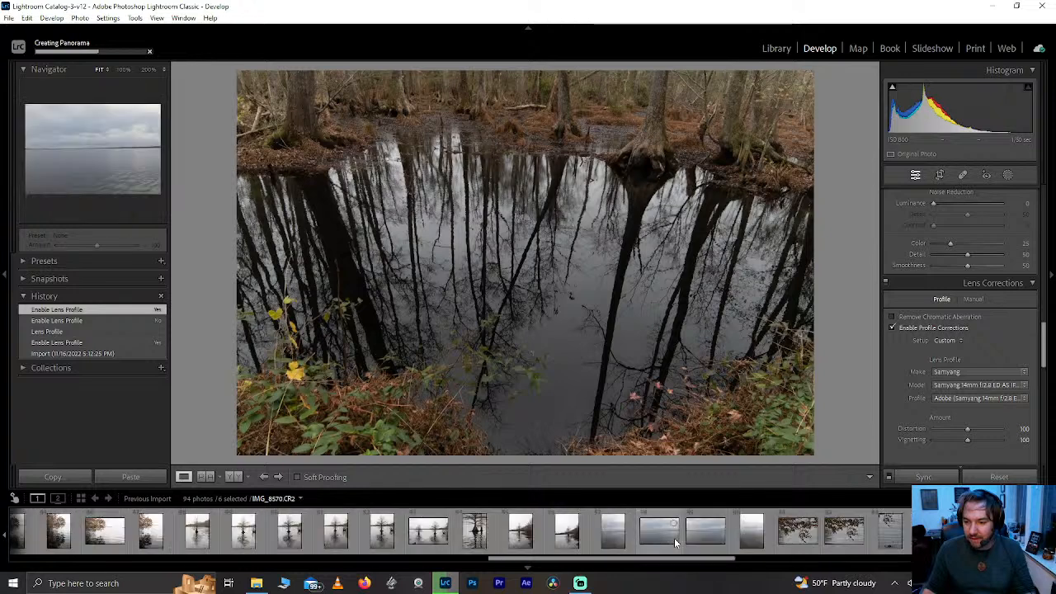
{"action": "scroll", "coordinate": [674, 537], "scroll_direction": "down", "scroll_amount": 5}
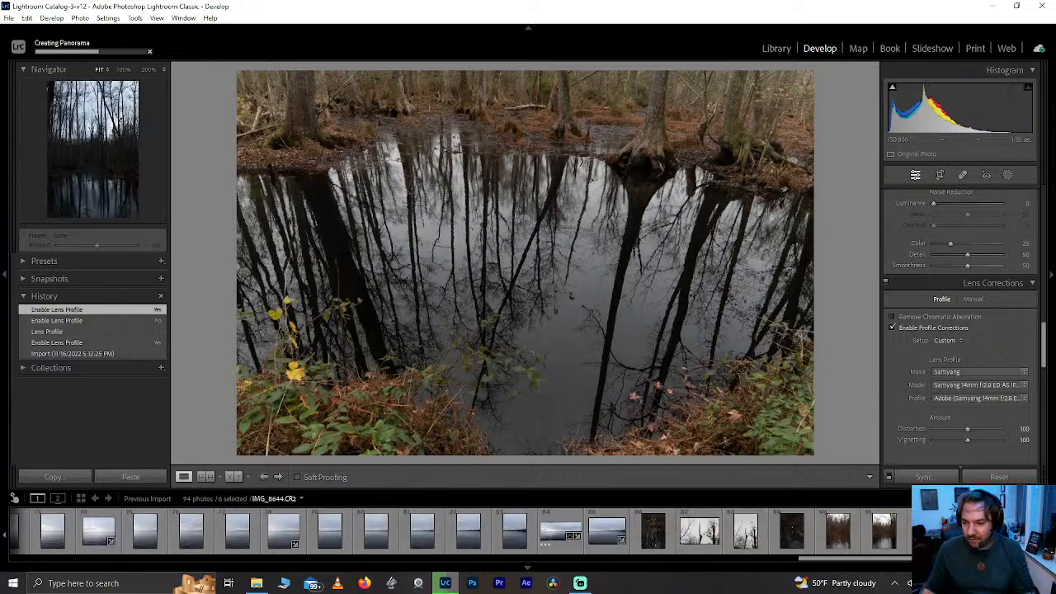
{"action": "left_click", "coordinate": [932, 532]}
{"action": "left_click", "coordinate": [977, 532]}
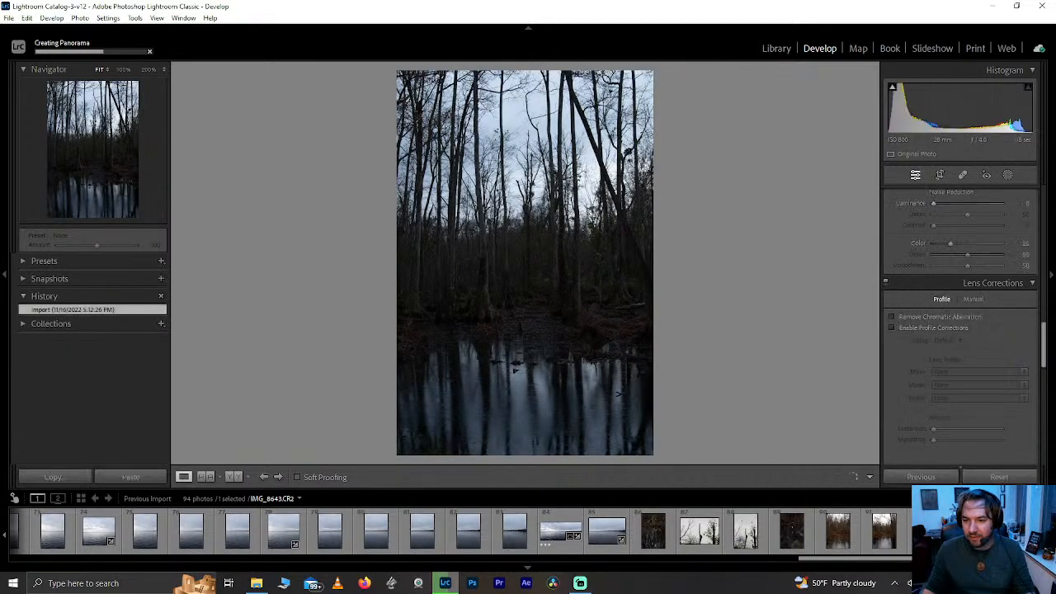
{"action": "left_click", "coordinate": [932, 532]}
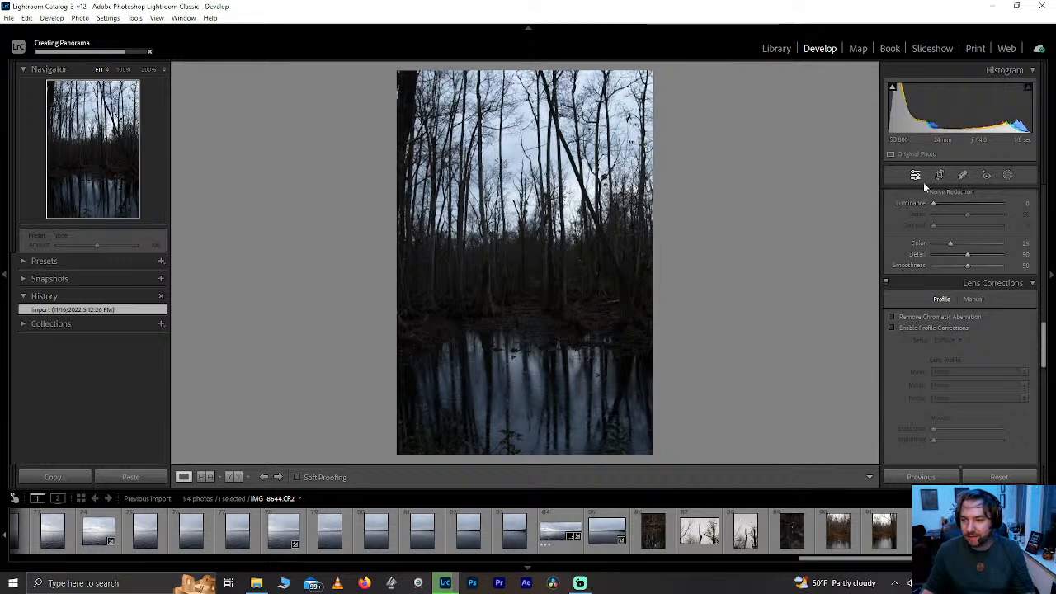
- Try raising the photo's Clarity to +52 and reset it to 0
{"action": "left_click_drag", "start_coordinate": [1045, 338], "coordinate": [1043, 199]}
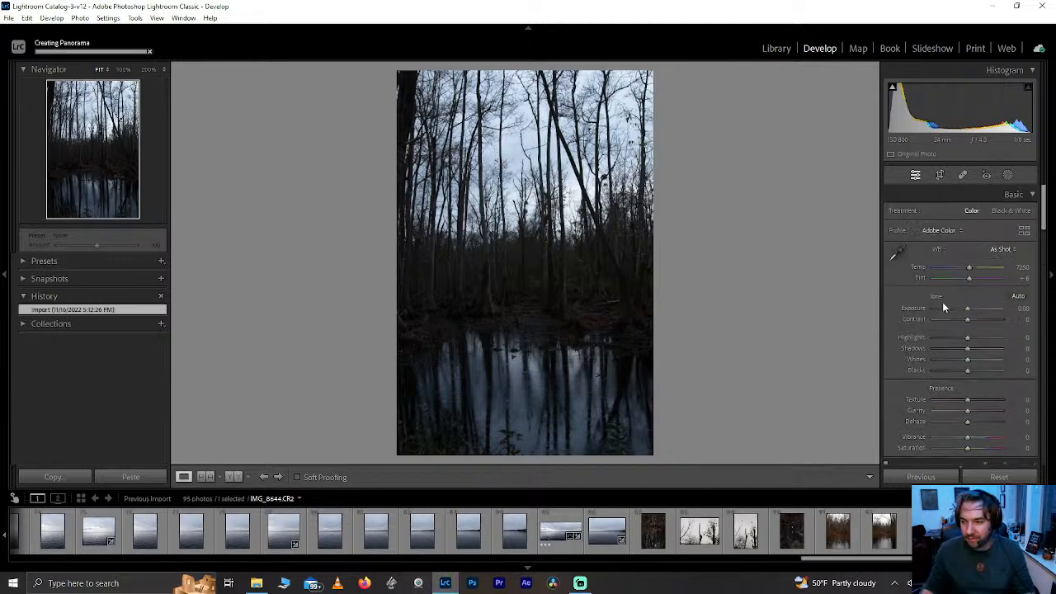
{"action": "left_click_drag", "start_coordinate": [968, 411], "coordinate": [1002, 410]}
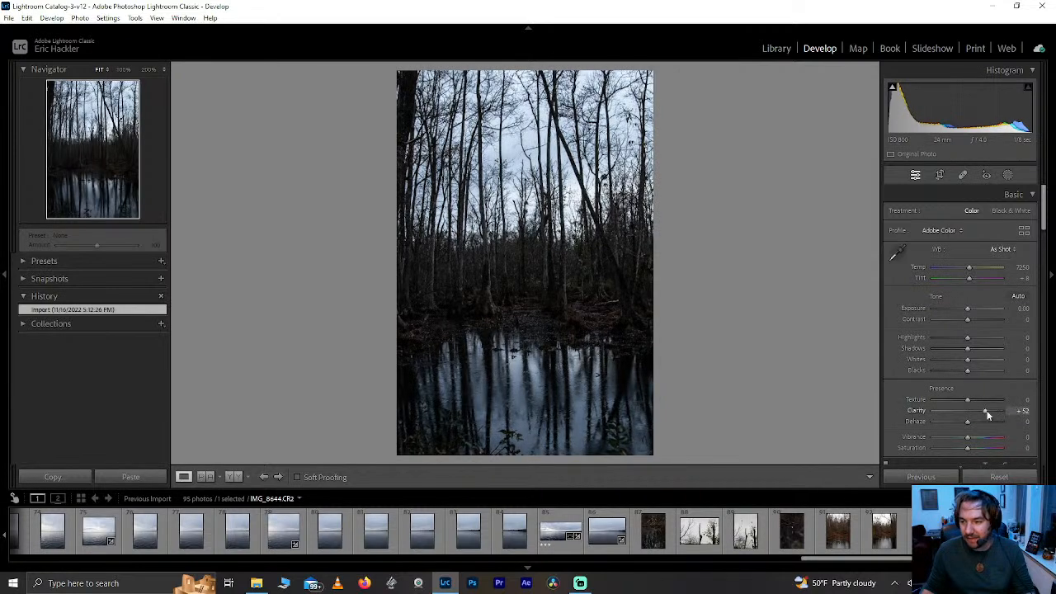
{"action": "double_click", "coordinate": [990, 411]}
- Try different Texture and Dehaze amounts and a Clarity of +77 on the photo, and reset all three to 0
{"action": "mouse_move", "coordinate": [896, 93]}
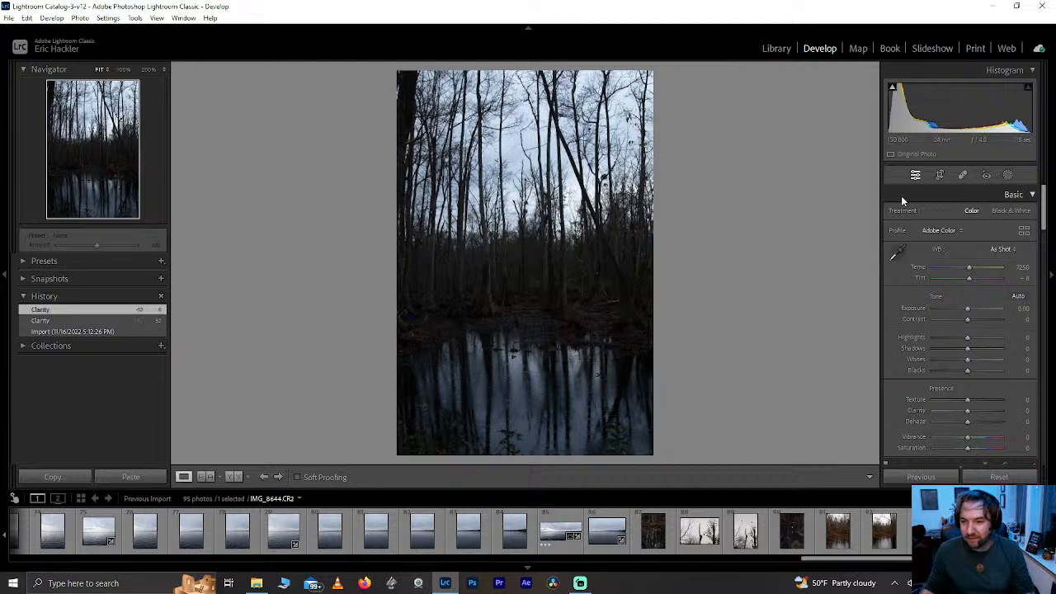
{"action": "left_click_drag", "start_coordinate": [967, 400], "coordinate": [918, 401]}
{"action": "double_click", "coordinate": [976, 405]}
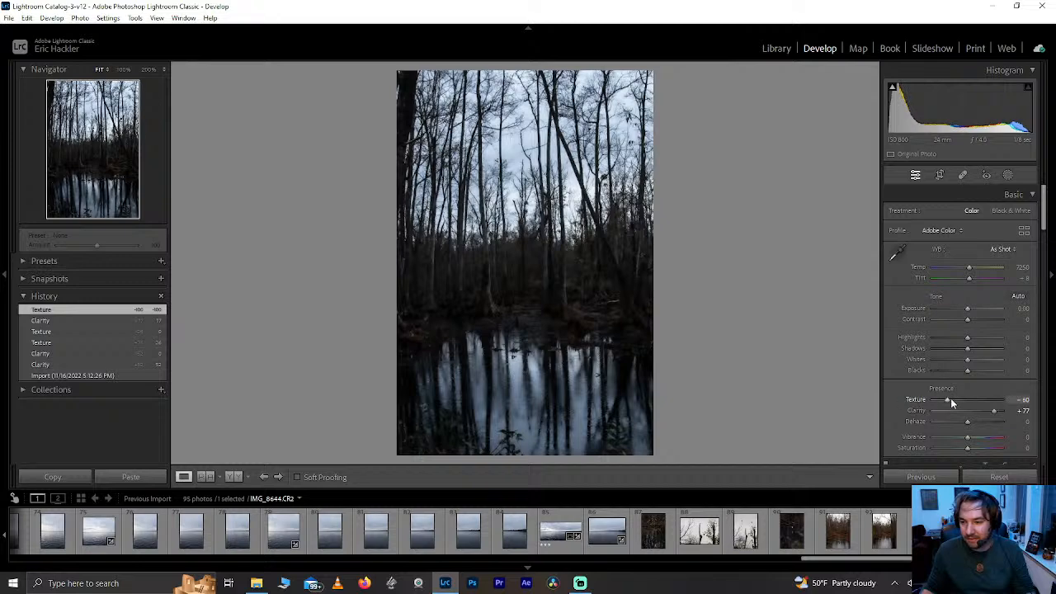
{"action": "double_click", "coordinate": [950, 398]}
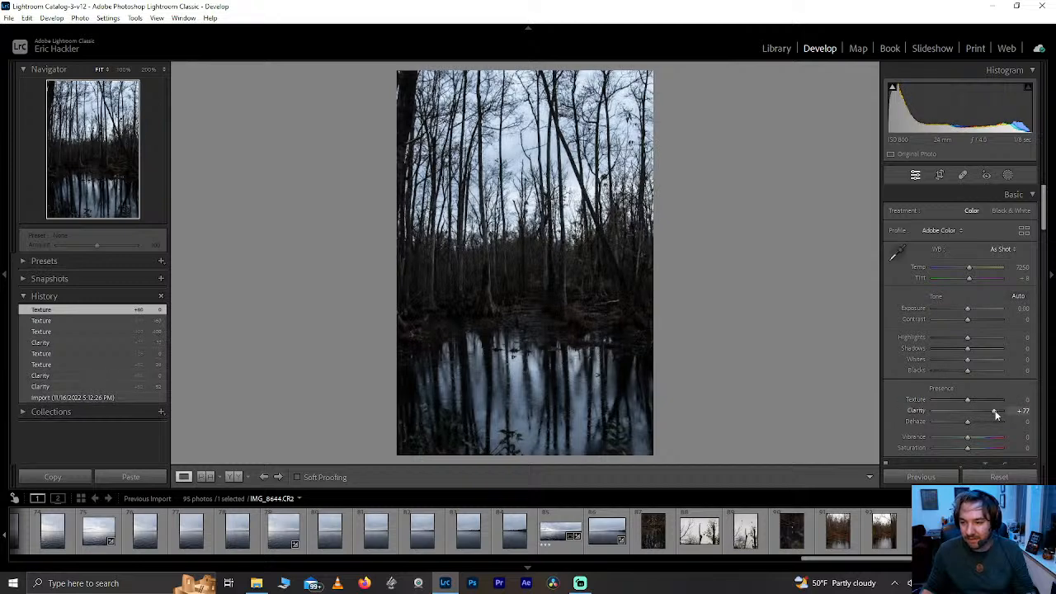
{"action": "double_click", "coordinate": [995, 414]}
{"action": "mouse_move", "coordinate": [975, 420]}
{"action": "left_mouse_down"}
{"action": "mouse_move", "coordinate": [1024, 425]}
{"action": "mouse_move", "coordinate": [989, 424]}
{"action": "mouse_move", "coordinate": [1024, 399]}
{"action": "mouse_move", "coordinate": [980, 402]}
{"action": "left_mouse_up"}
{"action": "double_click", "coordinate": [989, 424]}
{"action": "double_click", "coordinate": [980, 402]}
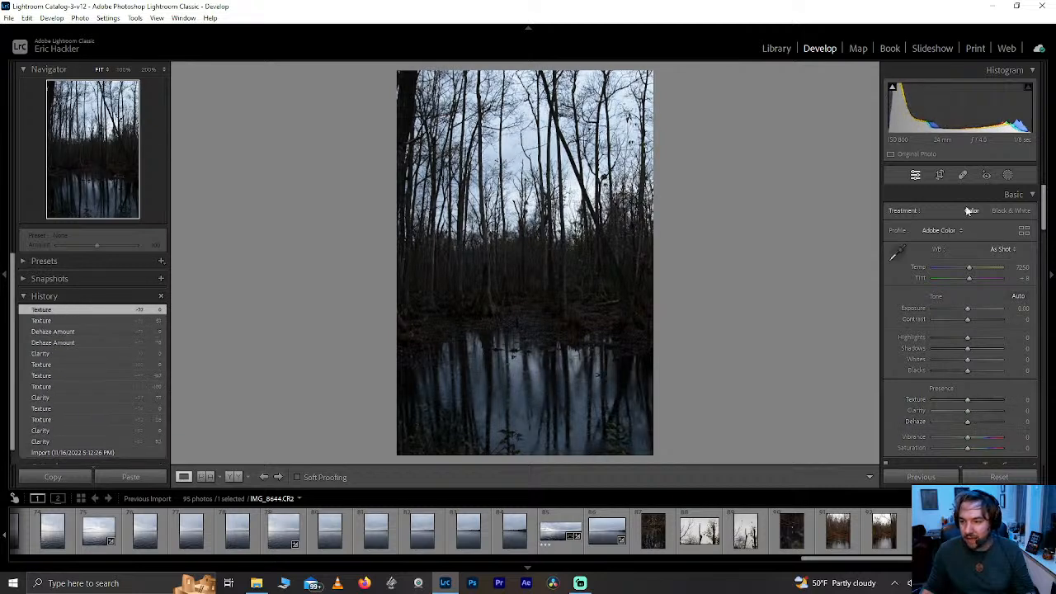
- Crop a narrow strip off the bottom edge of the swamp photo with an unlocked aspect ratio
{"action": "left_click", "coordinate": [940, 175]}
{"action": "mouse_move", "coordinate": [517, 453]}
{"action": "left_mouse_down"}
{"action": "mouse_move", "coordinate": [519, 426]}
{"action": "mouse_move", "coordinate": [514, 459]}
{"action": "mouse_move", "coordinate": [521, 438]}
{"action": "left_mouse_up"}
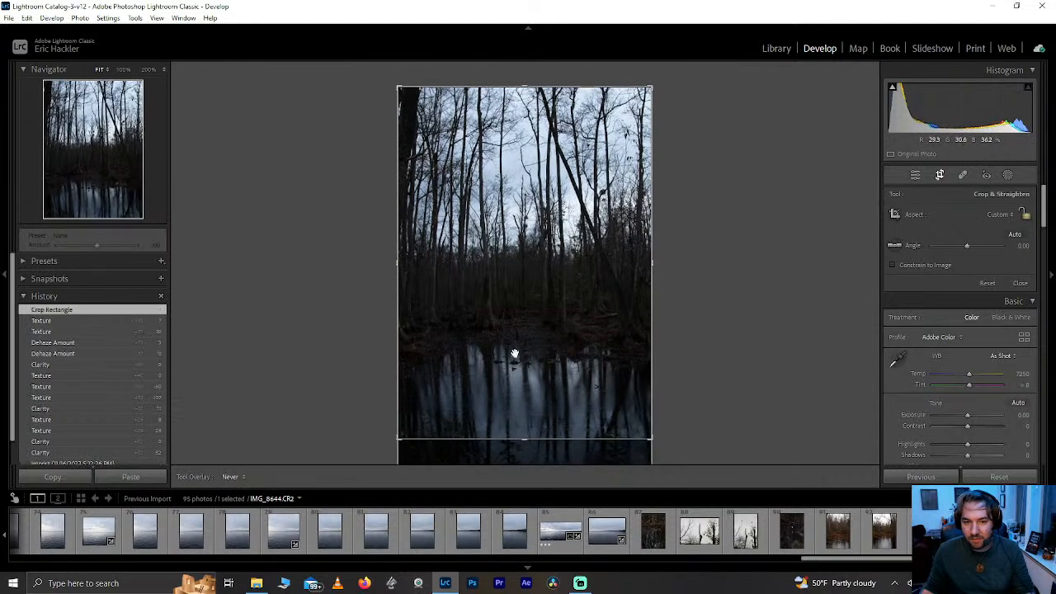
- Try a 1 x 1 crop of the swamp photo, positioned over the tree trunks and their reflections
{"action": "left_click", "coordinate": [1016, 216]}
{"action": "left_click", "coordinate": [910, 275]}
{"action": "left_click_drag", "start_coordinate": [446, 324], "coordinate": [447, 245]}
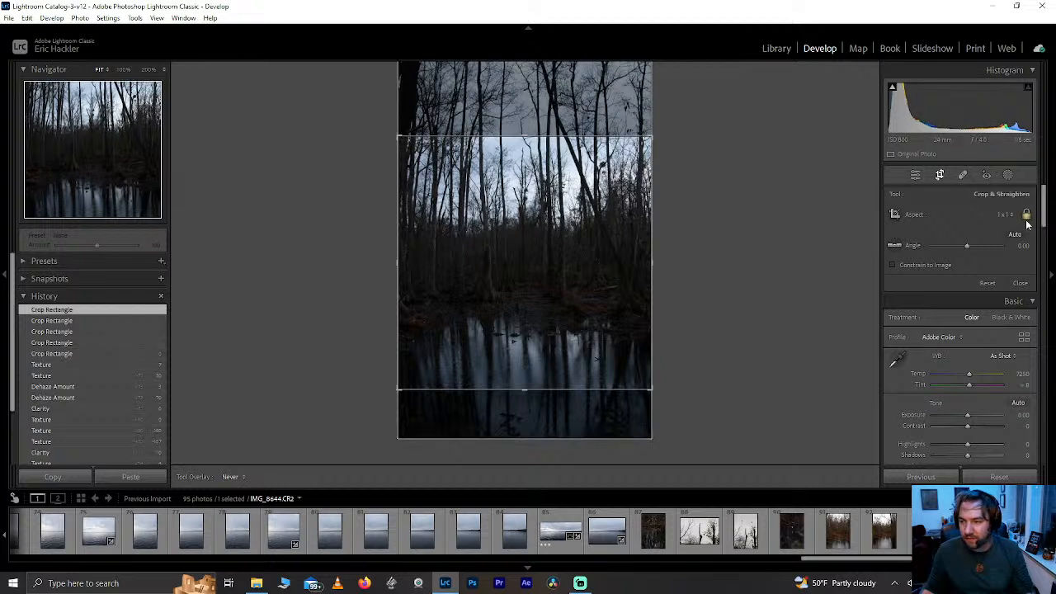
- Resize the crop freely to include the full treetops, leave out a strip of water at the bottom, and apply it
{"action": "left_click_drag", "start_coordinate": [508, 137], "coordinate": [497, 87]}
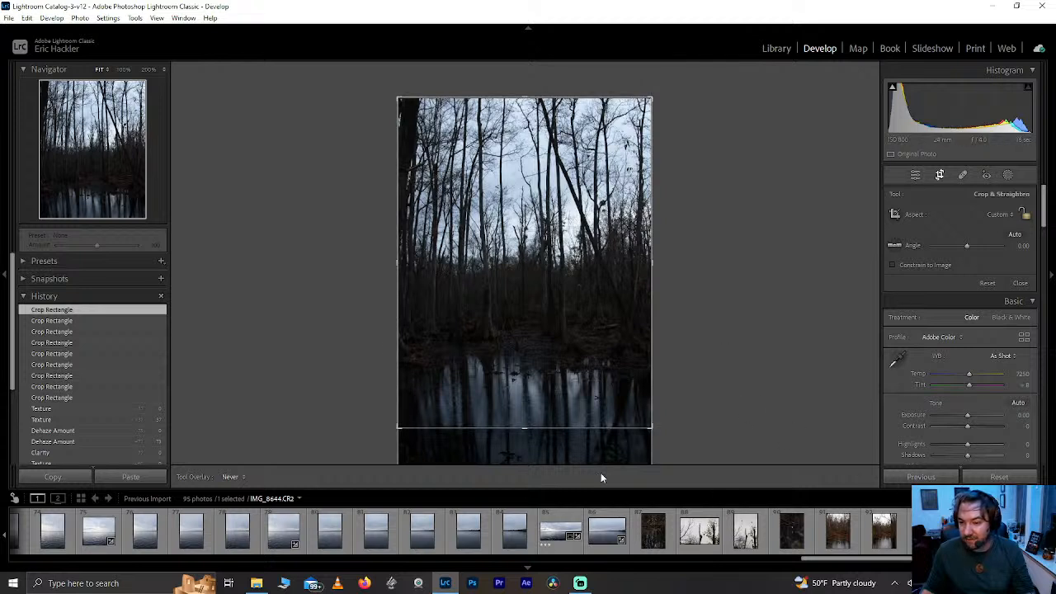
{"action": "left_click_drag", "start_coordinate": [528, 428], "coordinate": [525, 442]}
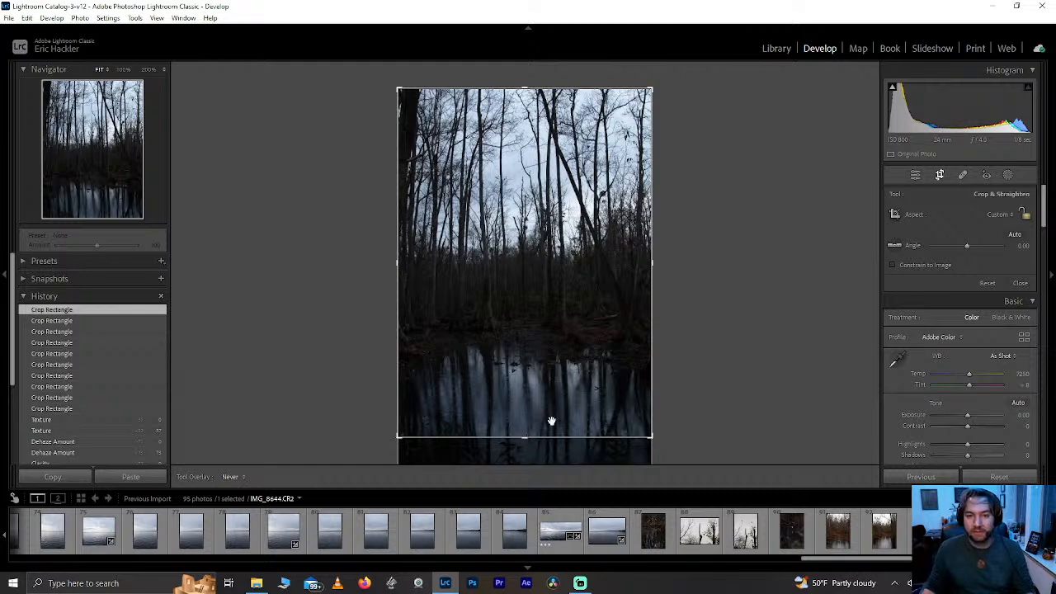
{"action": "left_click", "coordinate": [1007, 175]}
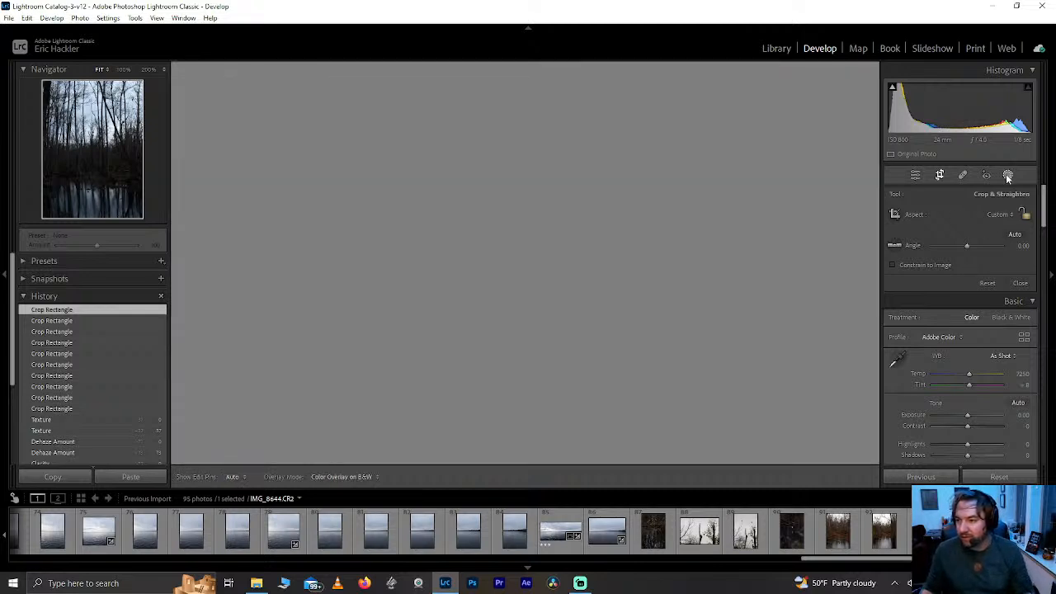
{"action": "left_click", "coordinate": [1032, 191]}
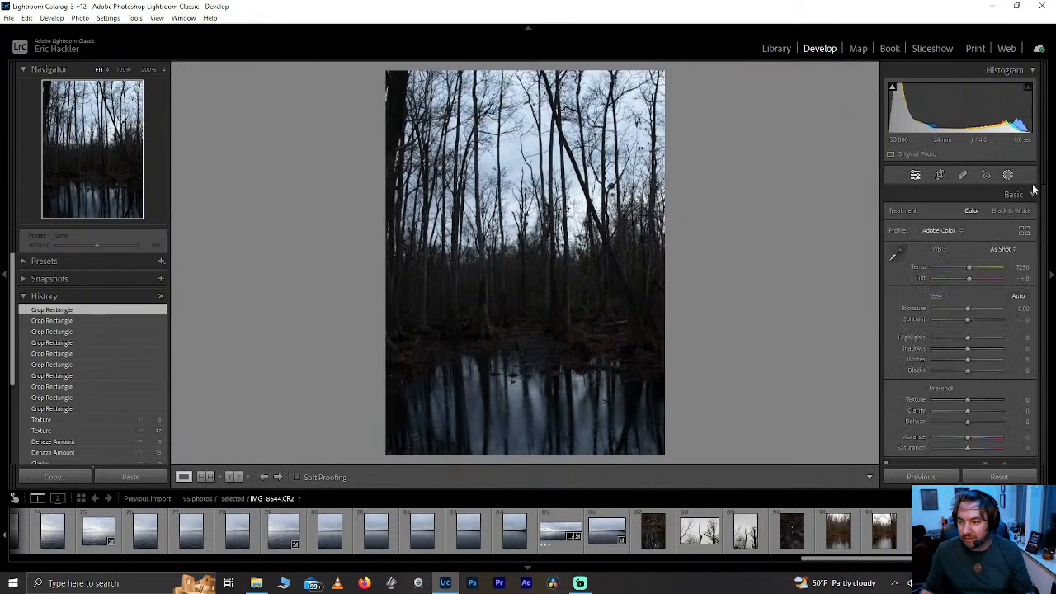
- Darken the edges of the photo by setting the post-crop vignetting amount to -8
{"action": "left_click_drag", "start_coordinate": [1041, 202], "coordinate": [1029, 396]}
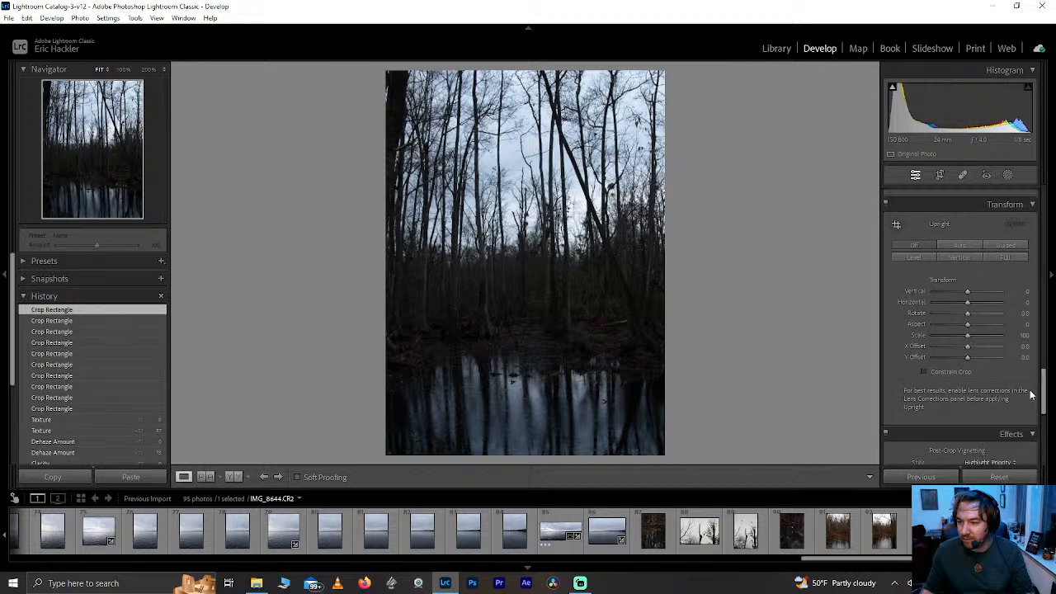
{"action": "left_click_drag", "start_coordinate": [1042, 397], "coordinate": [1043, 410]}
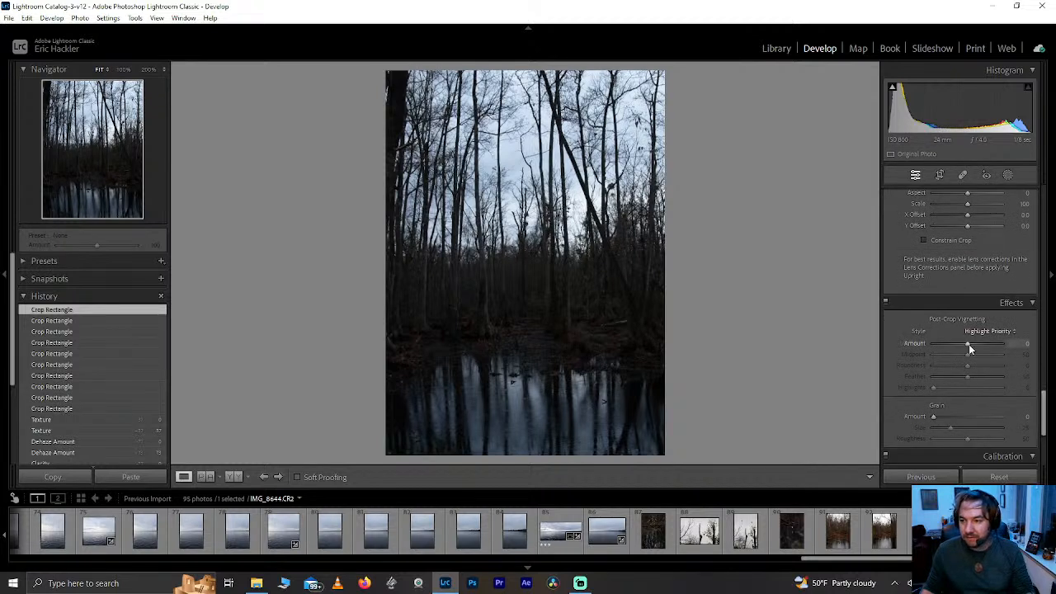
{"action": "left_click_drag", "start_coordinate": [975, 350], "coordinate": [965, 350]}
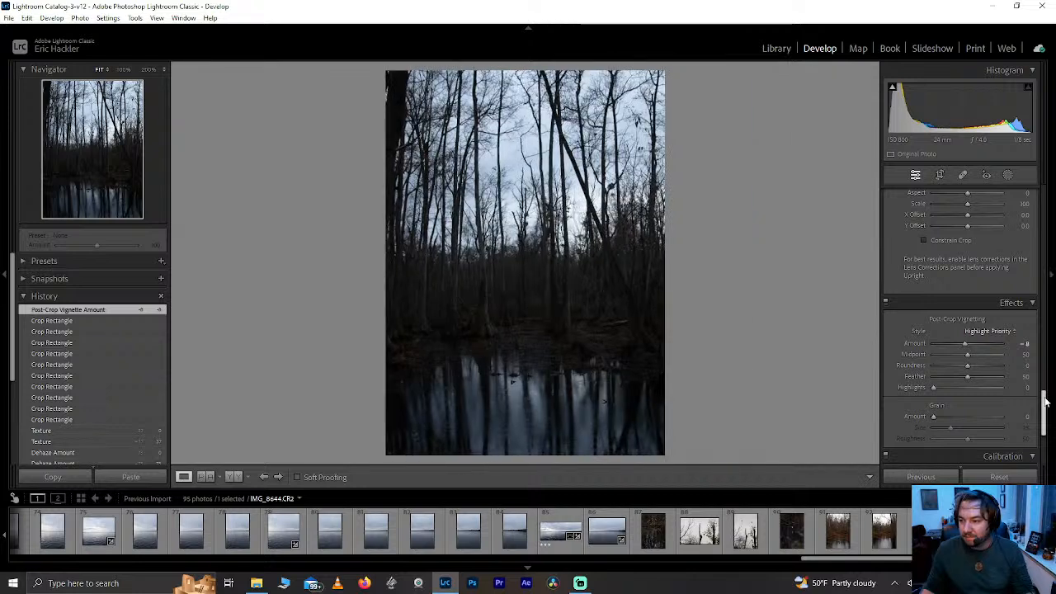
- Set the swamp photo's highlights to -48, shadows to +35 and blacks to -27, and inspect the trees up close
{"action": "left_click_drag", "start_coordinate": [1044, 403], "coordinate": [1043, 231]}
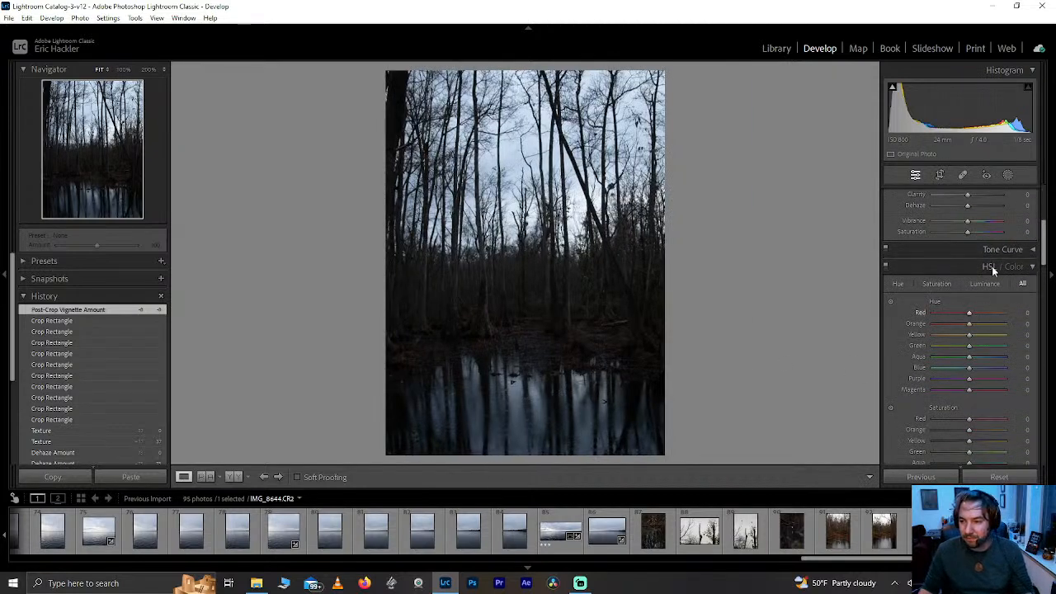
{"action": "left_click_drag", "start_coordinate": [1044, 235], "coordinate": [1046, 198]}
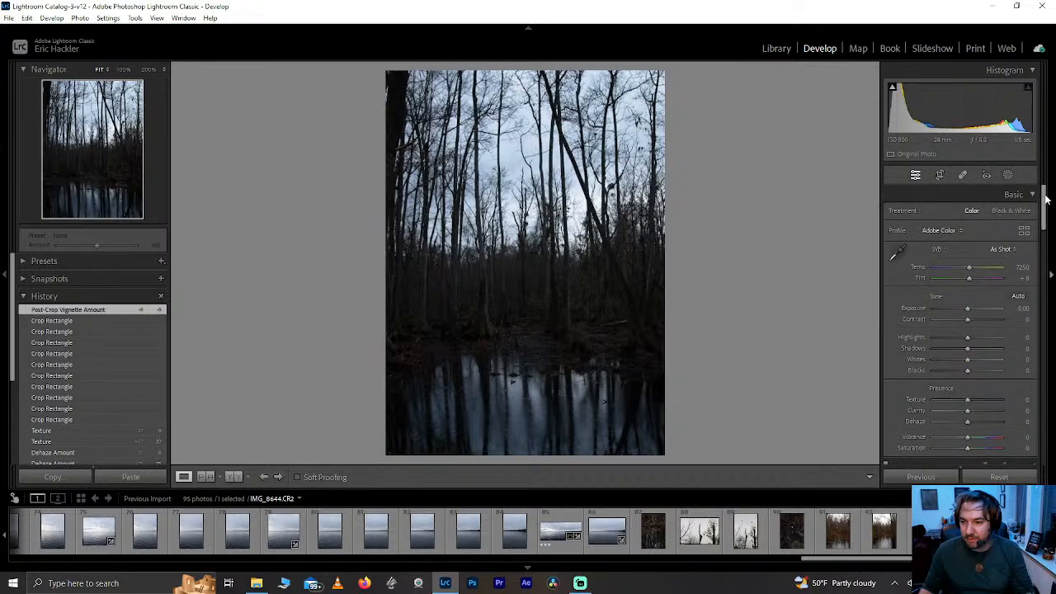
{"action": "left_click_drag", "start_coordinate": [966, 337], "coordinate": [957, 372]}
{"action": "double_click", "coordinate": [983, 371]}
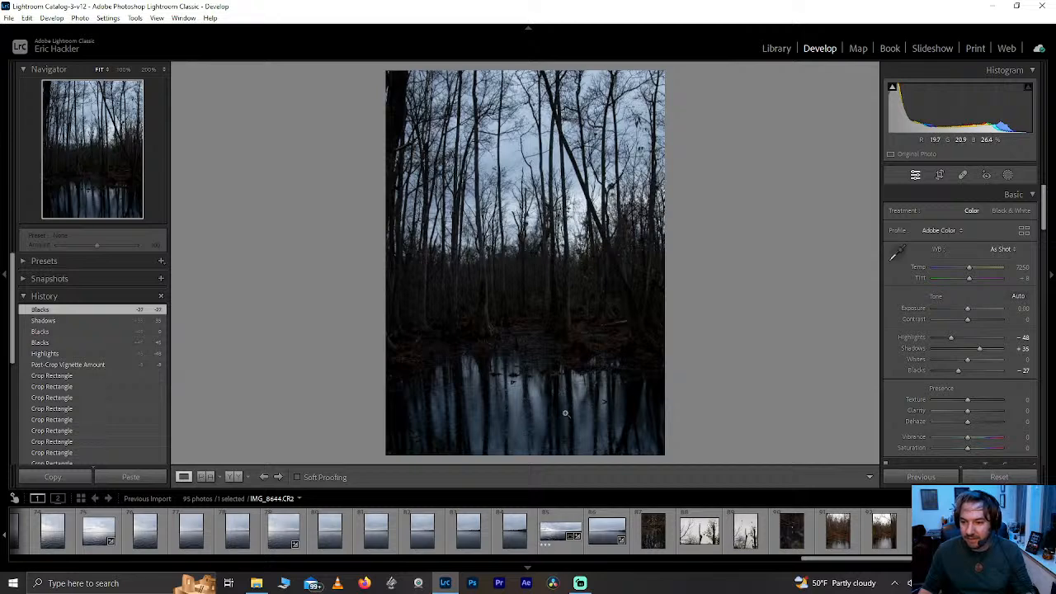
{"action": "left_click", "coordinate": [519, 296]}
{"action": "left_click_drag", "start_coordinate": [497, 239], "coordinate": [567, 319]}
{"action": "left_click", "coordinate": [487, 277]}
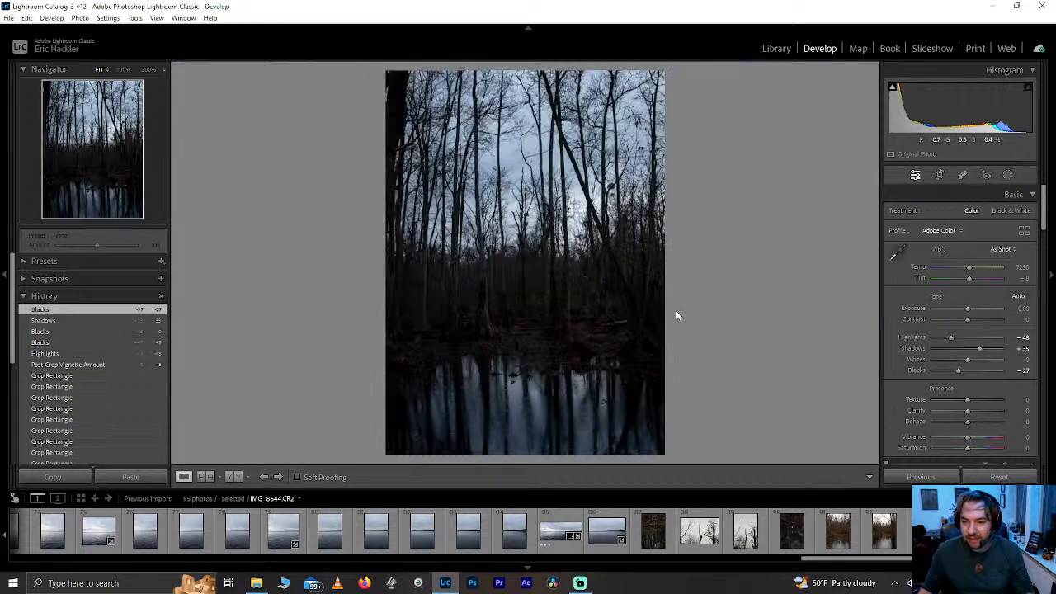
- Raise clarity to +48 and try texture at -56 on the tree trunks, resetting texture to 0
{"action": "mouse_move", "coordinate": [968, 412]}
{"action": "left_mouse_down"}
{"action": "mouse_move", "coordinate": [1023, 411]}
{"action": "mouse_move", "coordinate": [987, 419]}
{"action": "mouse_move", "coordinate": [1028, 404]}
{"action": "mouse_move", "coordinate": [927, 409]}
{"action": "mouse_move", "coordinate": [950, 406]}
{"action": "left_mouse_up"}
{"action": "left_click", "coordinate": [536, 294]}
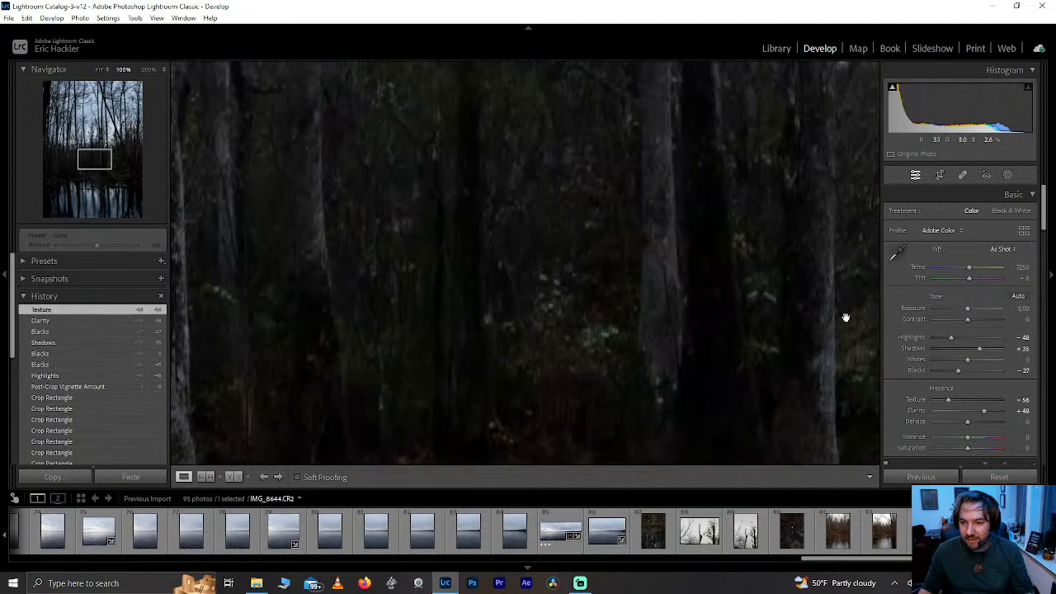
{"action": "double_click", "coordinate": [947, 404]}
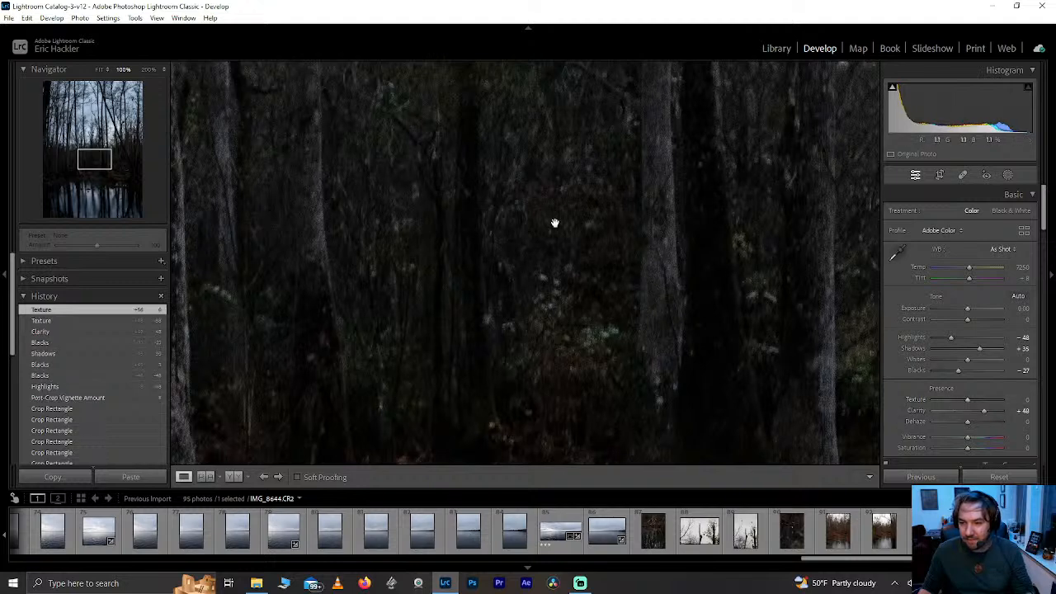
{"action": "left_click", "coordinate": [542, 219]}
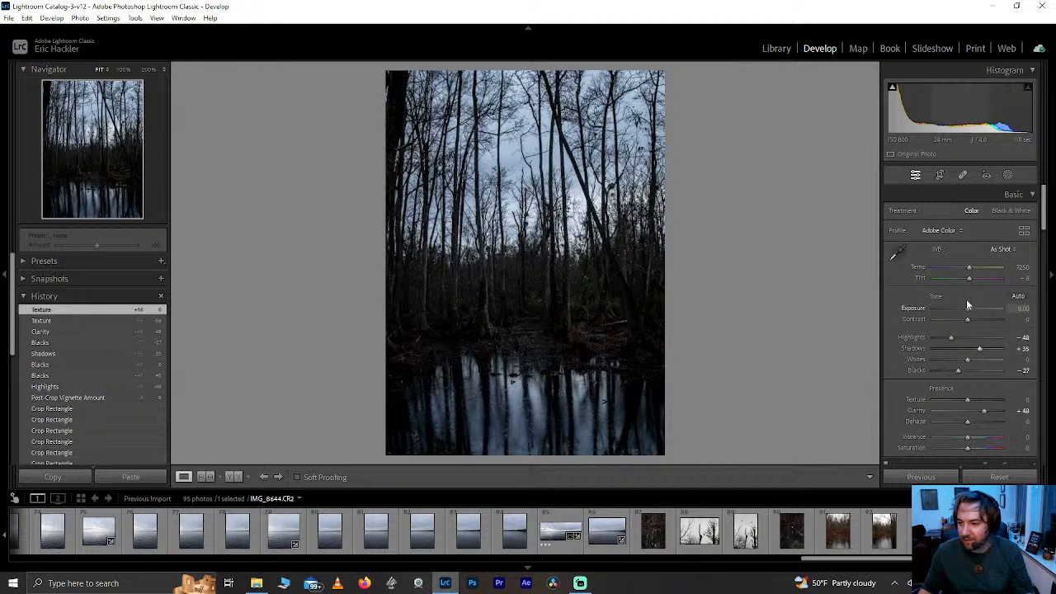
- Try a warmer colour temperature and a dehaze amount of -15 on the whole photo, resetting each
{"action": "left_click_drag", "start_coordinate": [976, 268], "coordinate": [988, 269]}
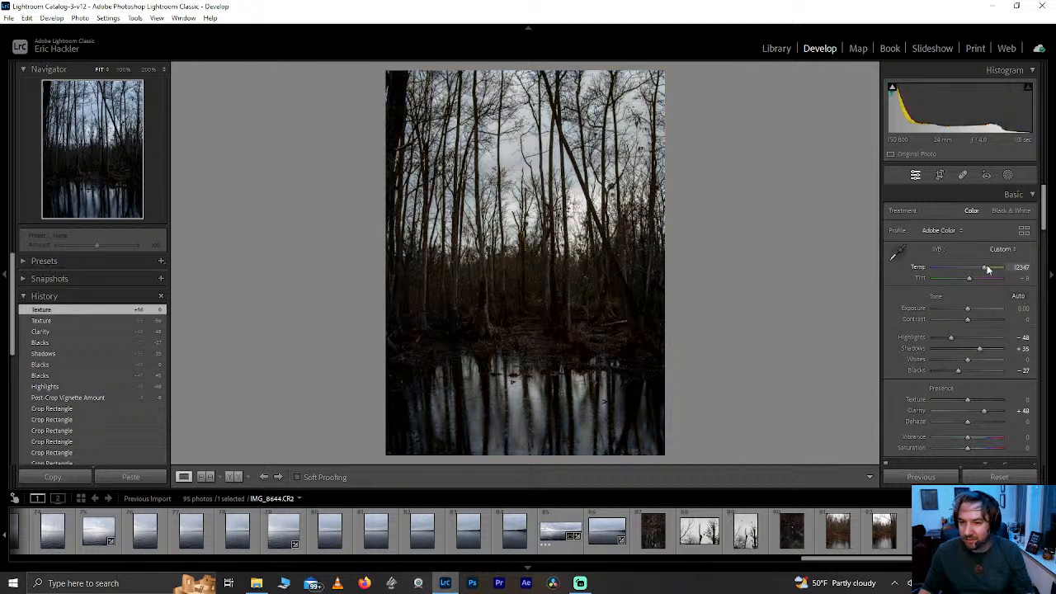
{"action": "double_click", "coordinate": [987, 269]}
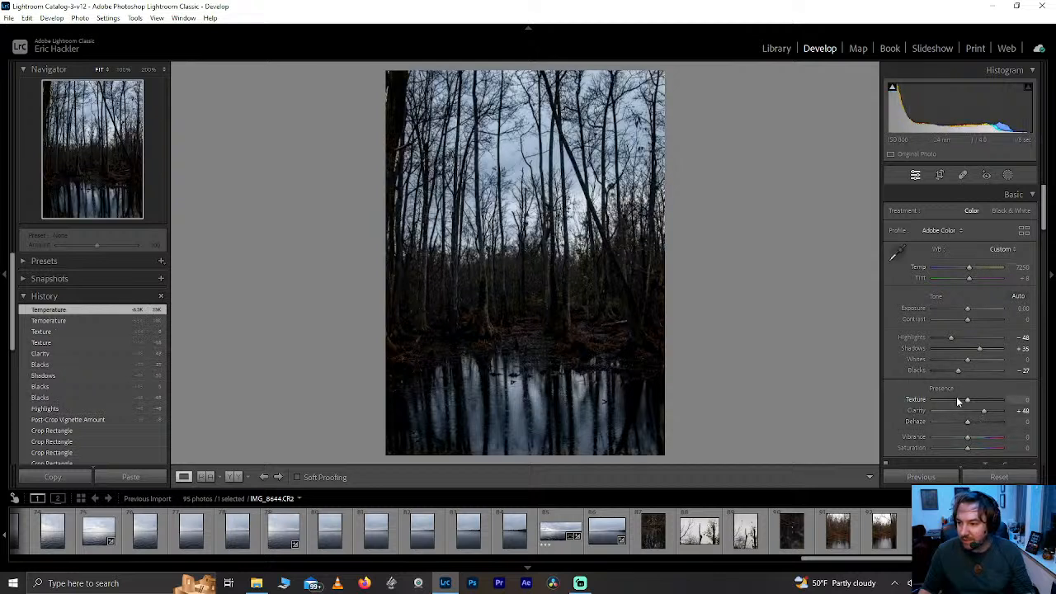
{"action": "mouse_move", "coordinate": [966, 425]}
{"action": "left_mouse_down"}
{"action": "mouse_move", "coordinate": [974, 420]}
{"action": "mouse_move", "coordinate": [962, 424]}
{"action": "left_mouse_up"}
{"action": "left_click", "coordinate": [517, 264]}
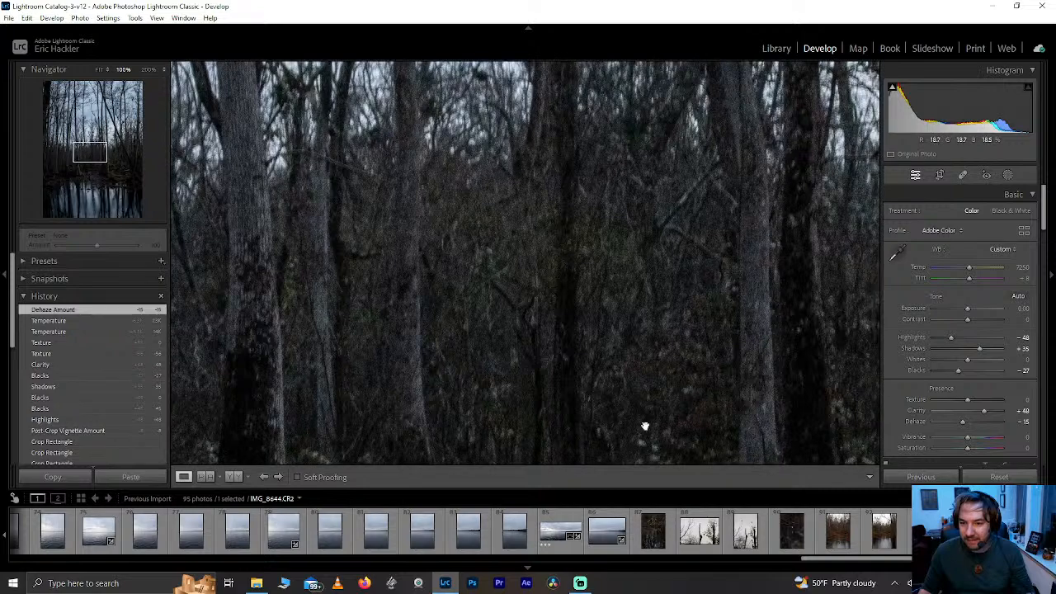
{"action": "left_click_drag", "start_coordinate": [960, 422], "coordinate": [967, 425]}
{"action": "left_click", "coordinate": [604, 294]}
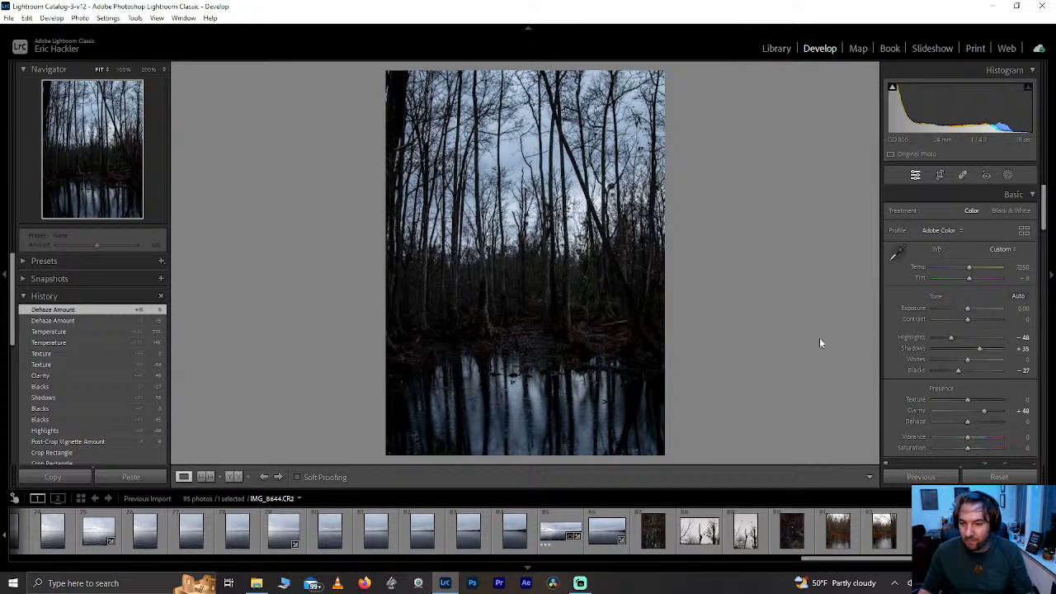
- Create a sky mask and add a colour range sampled from the water's sky reflection, refined to 2
{"action": "left_click", "coordinate": [1007, 176]}
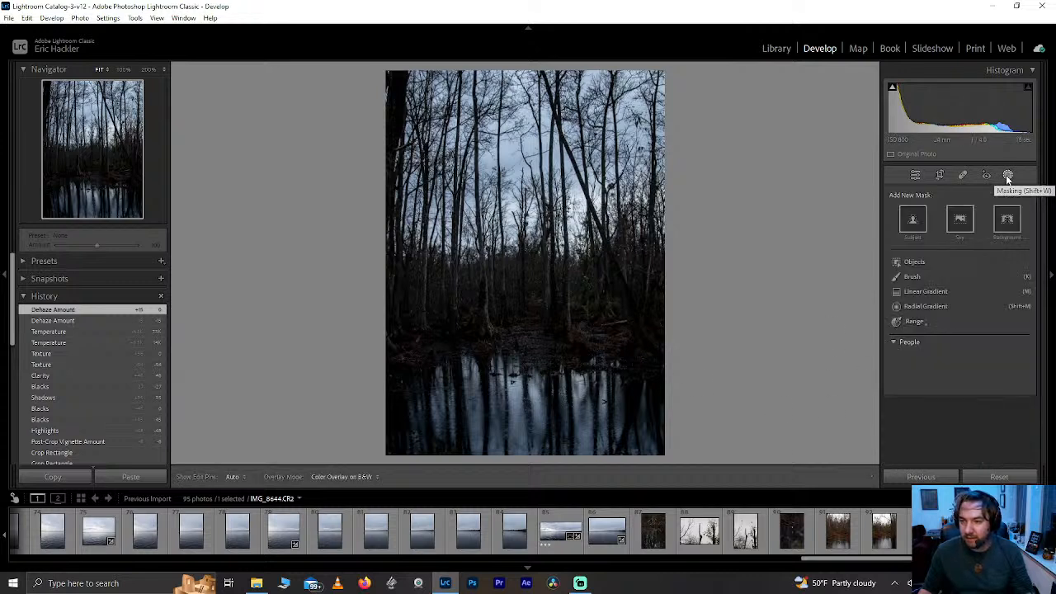
{"action": "left_click", "coordinate": [959, 219]}
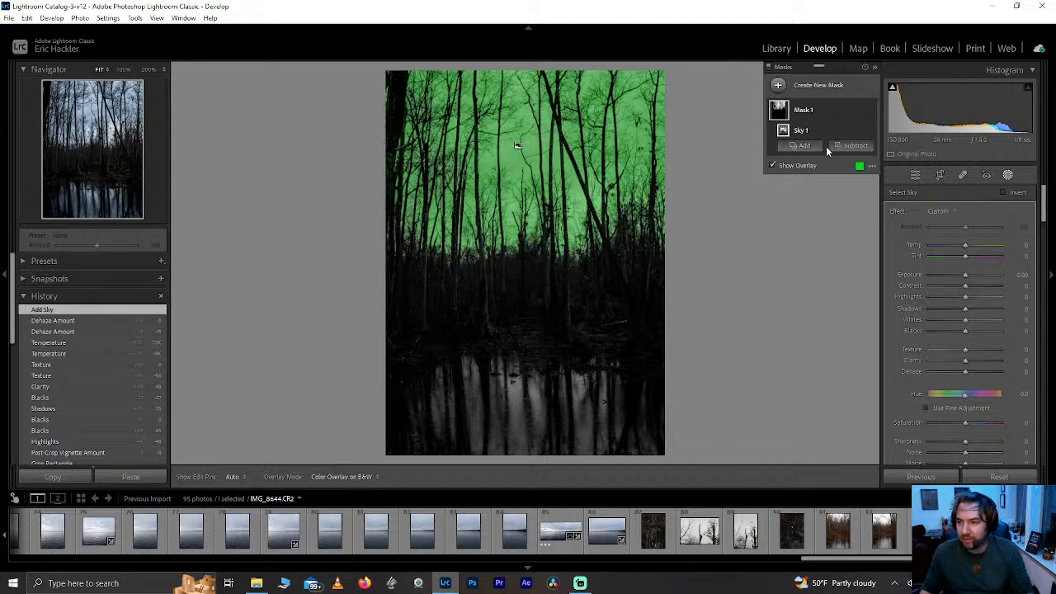
{"action": "left_click", "coordinate": [800, 145]}
{"action": "left_click", "coordinate": [827, 301]}
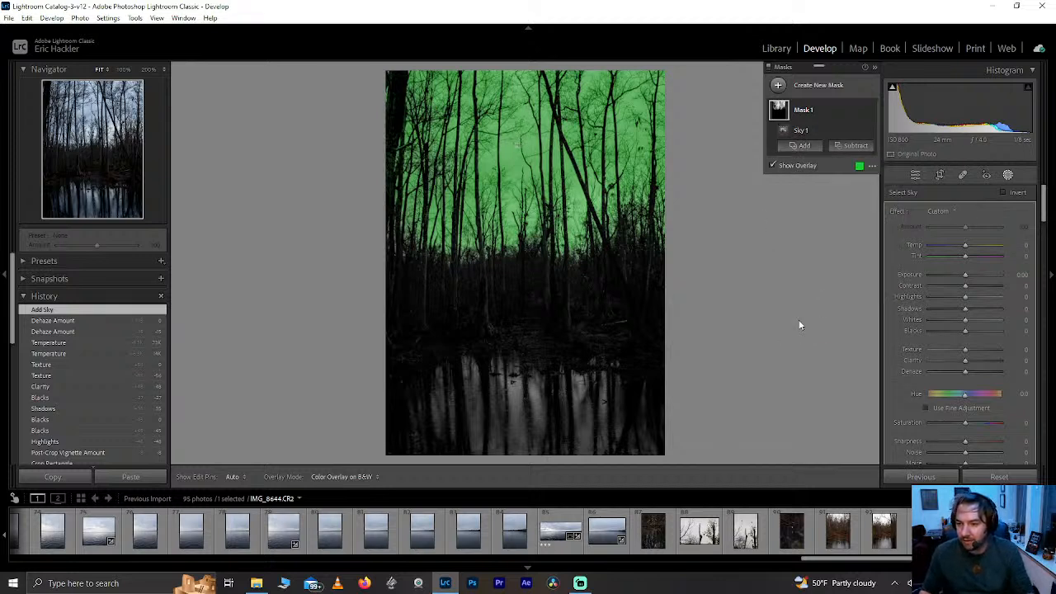
{"action": "left_click", "coordinate": [518, 383]}
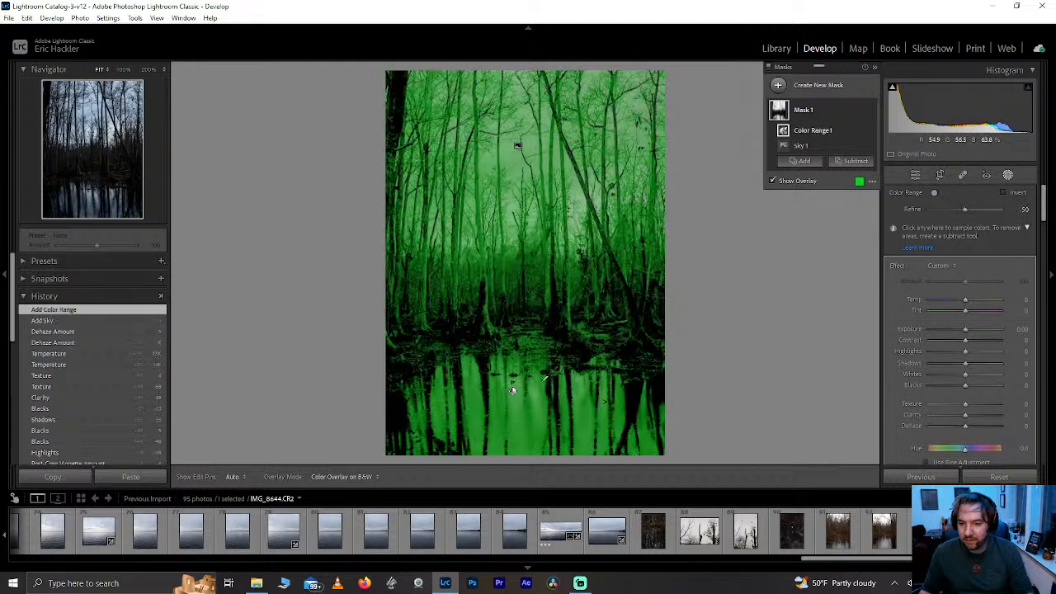
{"action": "left_click_drag", "start_coordinate": [963, 211], "coordinate": [927, 215]}
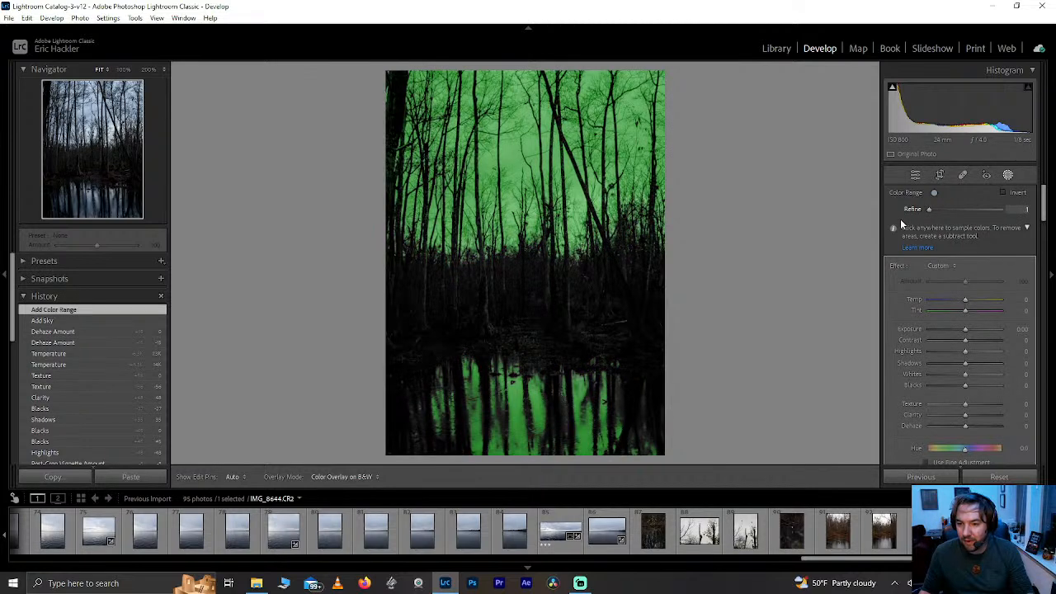
{"action": "left_click_drag", "start_coordinate": [929, 211], "coordinate": [926, 213]}
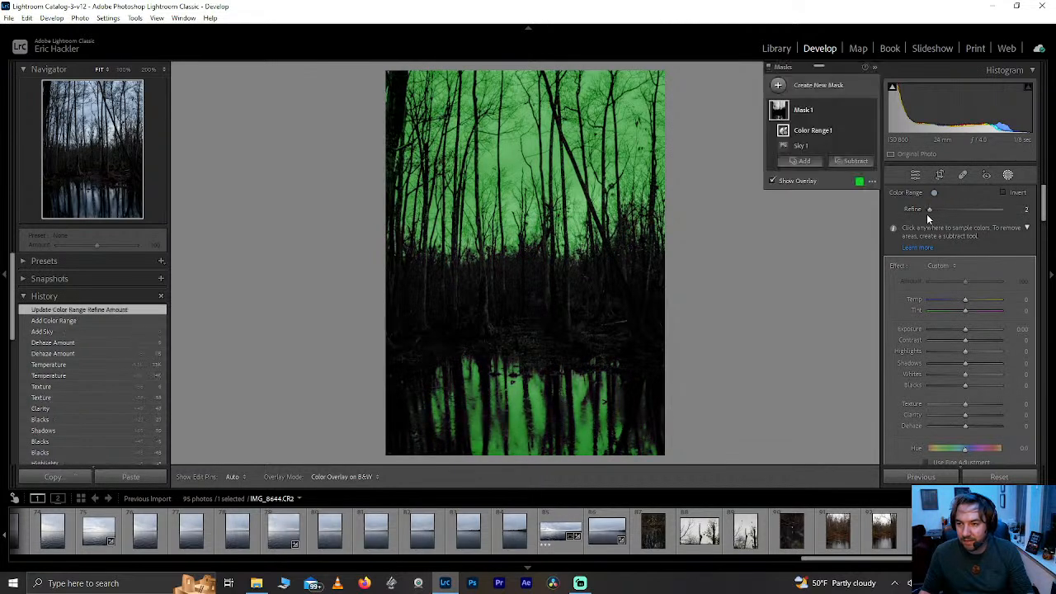
- Compare the overlay with Mask 1 and its colour range component hidden and shown
{"action": "left_click", "coordinate": [871, 110]}
{"action": "left_click", "coordinate": [870, 110]}
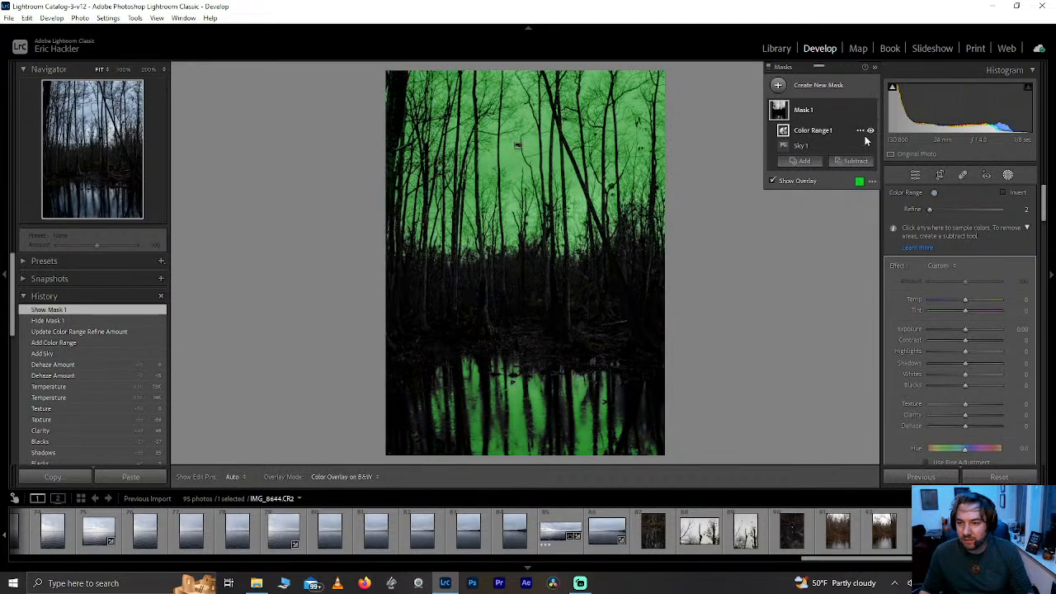
{"action": "left_click", "coordinate": [870, 130]}
{"action": "left_click", "coordinate": [870, 130]}
{"action": "left_click", "coordinate": [870, 131]}
{"action": "left_click", "coordinate": [869, 130]}
{"action": "left_click", "coordinate": [870, 130]}
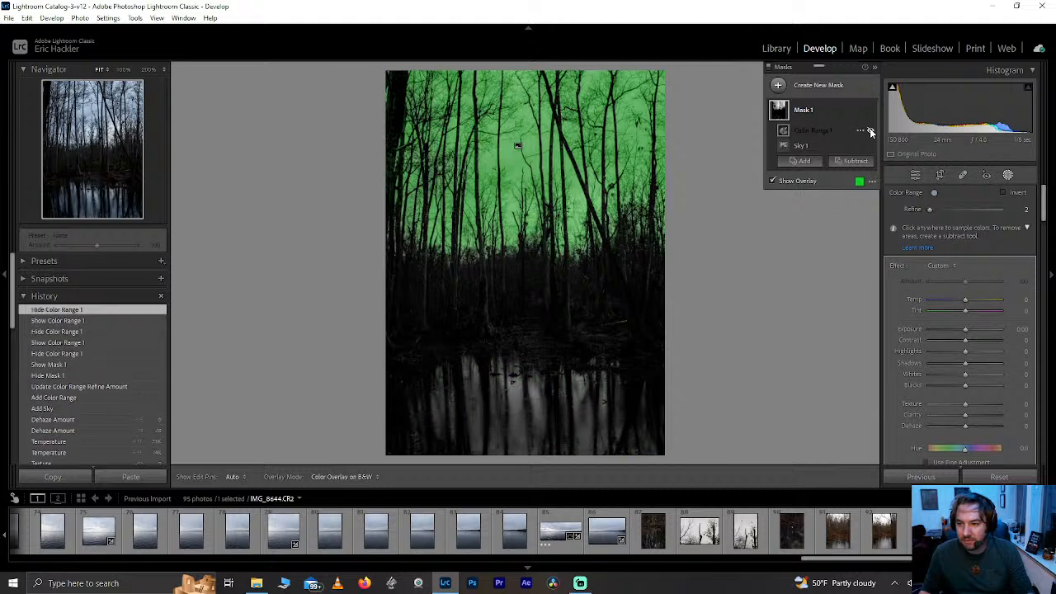
{"action": "left_click", "coordinate": [869, 129]}
- Try subtracting the sky from Mask 1 with a brush, reorder the brush below the colour range, and delete it
{"action": "left_click", "coordinate": [854, 161]}
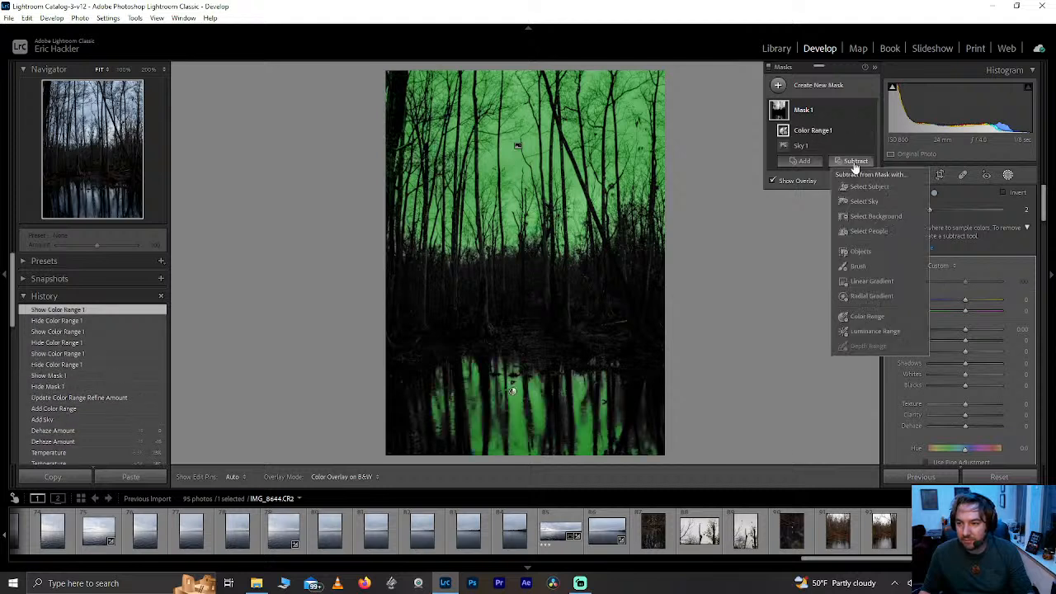
{"action": "left_click", "coordinate": [849, 270]}
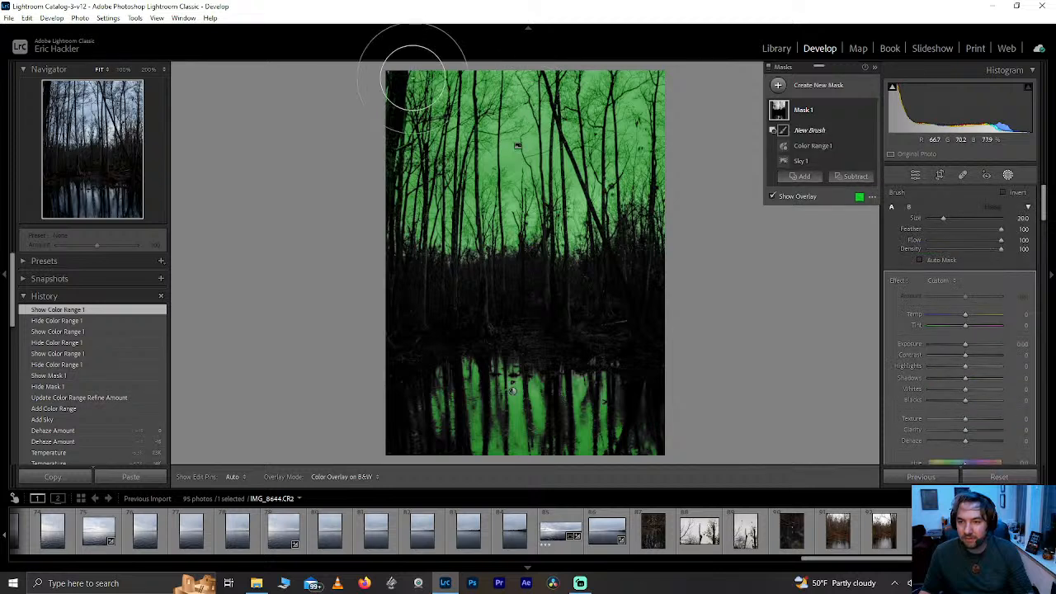
{"action": "mouse_move", "coordinate": [420, 75]}
{"action": "left_mouse_down"}
{"action": "mouse_move", "coordinate": [594, 90]}
{"action": "mouse_move", "coordinate": [427, 89]}
{"action": "mouse_move", "coordinate": [654, 79]}
{"action": "mouse_move", "coordinate": [606, 116]}
{"action": "mouse_move", "coordinate": [663, 128]}
{"action": "mouse_move", "coordinate": [653, 66]}
{"action": "mouse_move", "coordinate": [617, 171]}
{"action": "mouse_move", "coordinate": [620, 210]}
{"action": "mouse_move", "coordinate": [673, 183]}
{"action": "mouse_move", "coordinate": [385, 155]}
{"action": "mouse_move", "coordinate": [359, 91]}
{"action": "mouse_move", "coordinate": [433, 169]}
{"action": "mouse_move", "coordinate": [436, 240]}
{"action": "mouse_move", "coordinate": [533, 208]}
{"action": "mouse_move", "coordinate": [579, 216]}
{"action": "mouse_move", "coordinate": [542, 256]}
{"action": "mouse_move", "coordinate": [533, 228]}
{"action": "mouse_move", "coordinate": [670, 222]}
{"action": "mouse_move", "coordinate": [393, 209]}
{"action": "mouse_move", "coordinate": [444, 251]}
{"action": "mouse_move", "coordinate": [547, 207]}
{"action": "left_mouse_up"}
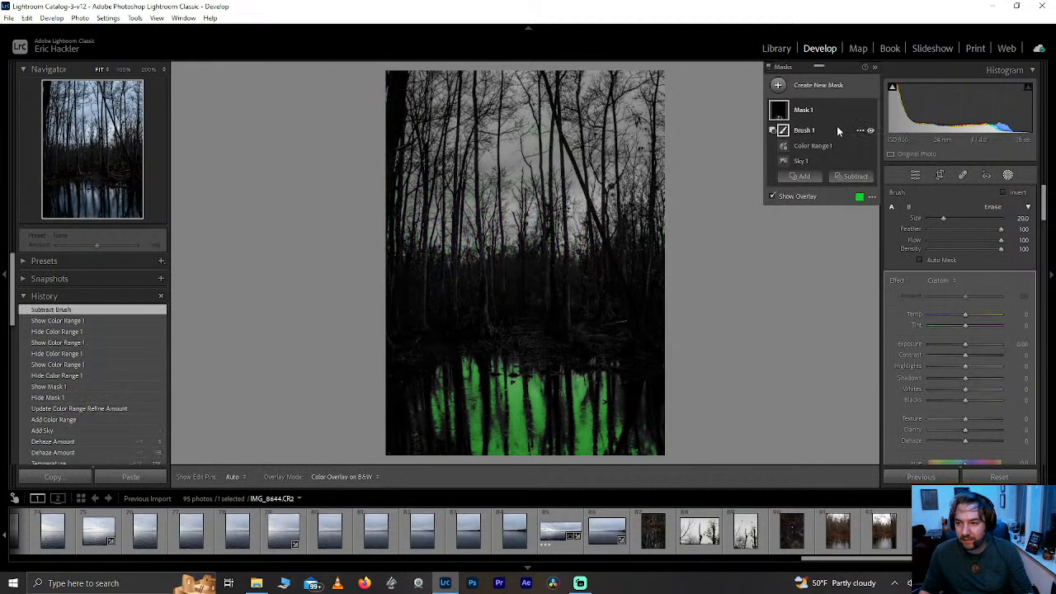
{"action": "left_click_drag", "start_coordinate": [805, 131], "coordinate": [803, 151]}
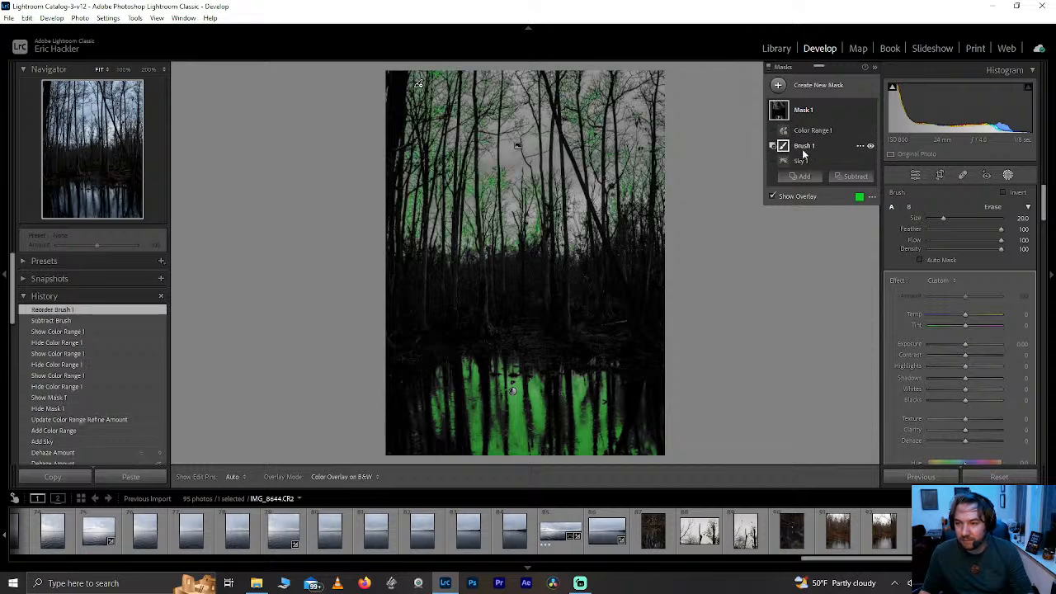
{"action": "key", "text": "Delete"}
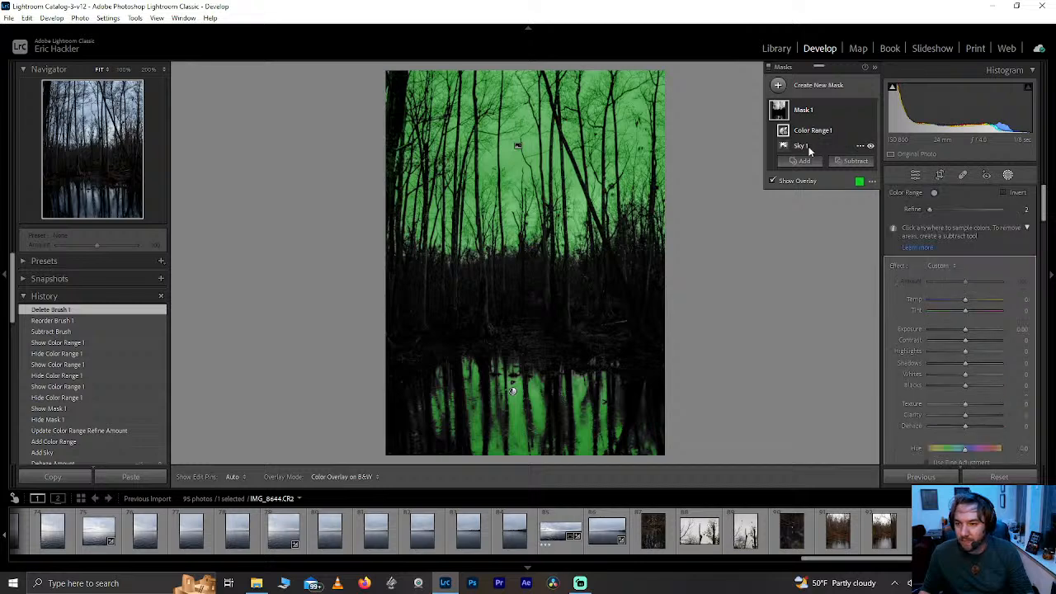
- Try intersecting the mask with a brush painted across the sky, and delete that brush component
{"action": "left_click", "coordinate": [858, 132]}
{"action": "mouse_move", "coordinate": [901, 179]}
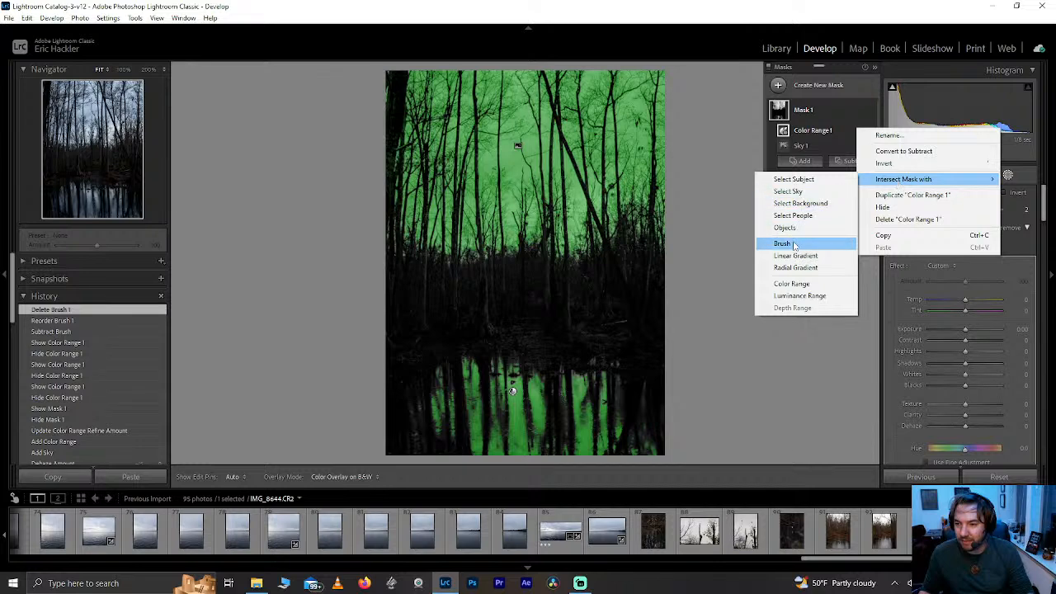
{"action": "left_click", "coordinate": [784, 243]}
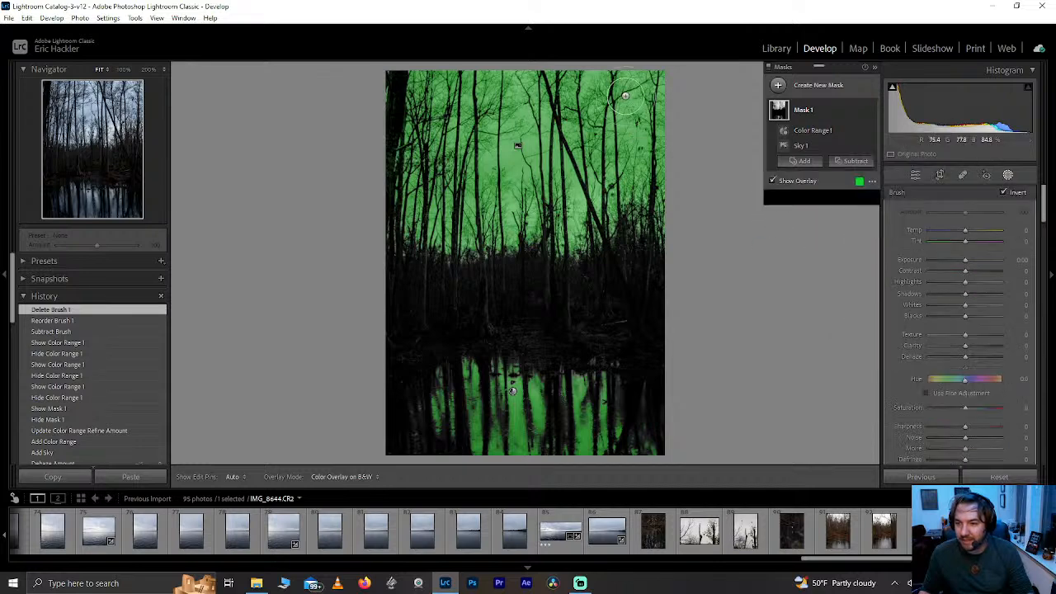
{"action": "mouse_move", "coordinate": [654, 91]}
{"action": "left_mouse_down"}
{"action": "mouse_move", "coordinate": [572, 74]}
{"action": "mouse_move", "coordinate": [405, 98]}
{"action": "mouse_move", "coordinate": [383, 142]}
{"action": "mouse_move", "coordinate": [398, 117]}
{"action": "mouse_move", "coordinate": [395, 227]}
{"action": "mouse_move", "coordinate": [526, 256]}
{"action": "mouse_move", "coordinate": [587, 224]}
{"action": "mouse_move", "coordinate": [656, 121]}
{"action": "mouse_move", "coordinate": [626, 194]}
{"action": "mouse_move", "coordinate": [532, 181]}
{"action": "mouse_move", "coordinate": [503, 148]}
{"action": "mouse_move", "coordinate": [520, 105]}
{"action": "mouse_move", "coordinate": [355, 127]}
{"action": "mouse_move", "coordinate": [466, 162]}
{"action": "mouse_move", "coordinate": [433, 130]}
{"action": "mouse_move", "coordinate": [496, 209]}
{"action": "mouse_move", "coordinate": [508, 189]}
{"action": "mouse_move", "coordinate": [581, 158]}
{"action": "mouse_move", "coordinate": [634, 216]}
{"action": "mouse_move", "coordinate": [691, 220]}
{"action": "mouse_move", "coordinate": [487, 256]}
{"action": "mouse_move", "coordinate": [392, 192]}
{"action": "mouse_move", "coordinate": [424, 78]}
{"action": "left_mouse_up"}
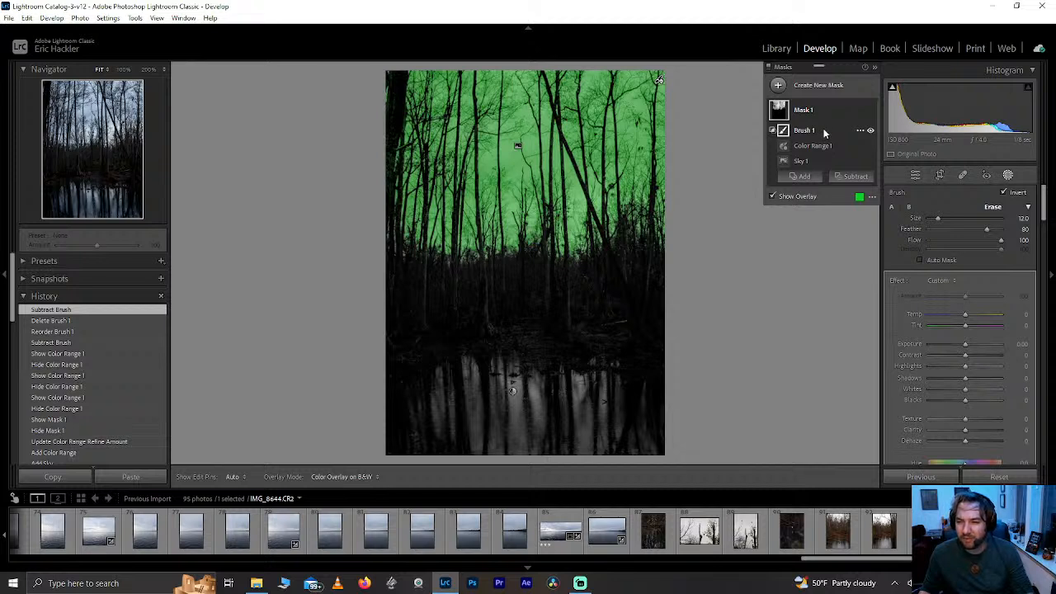
{"action": "key", "text": "Delete"}
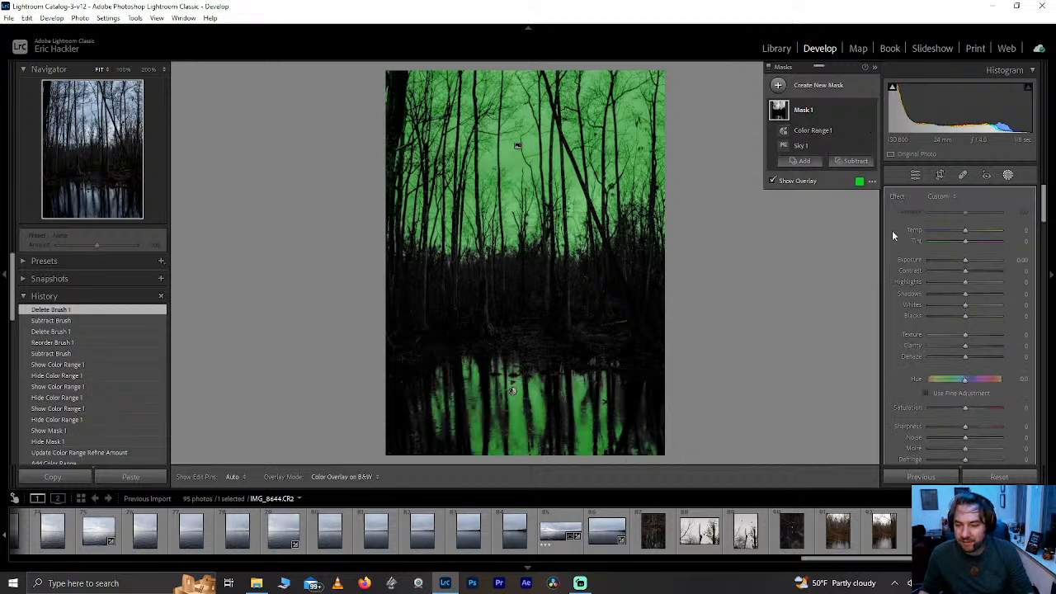
- Duplicate and invert Mask 1, and set the inverted mask's temperature to 50 and highlights to -53
{"action": "left_click", "coordinate": [860, 111]}
{"action": "left_click", "coordinate": [880, 146]}
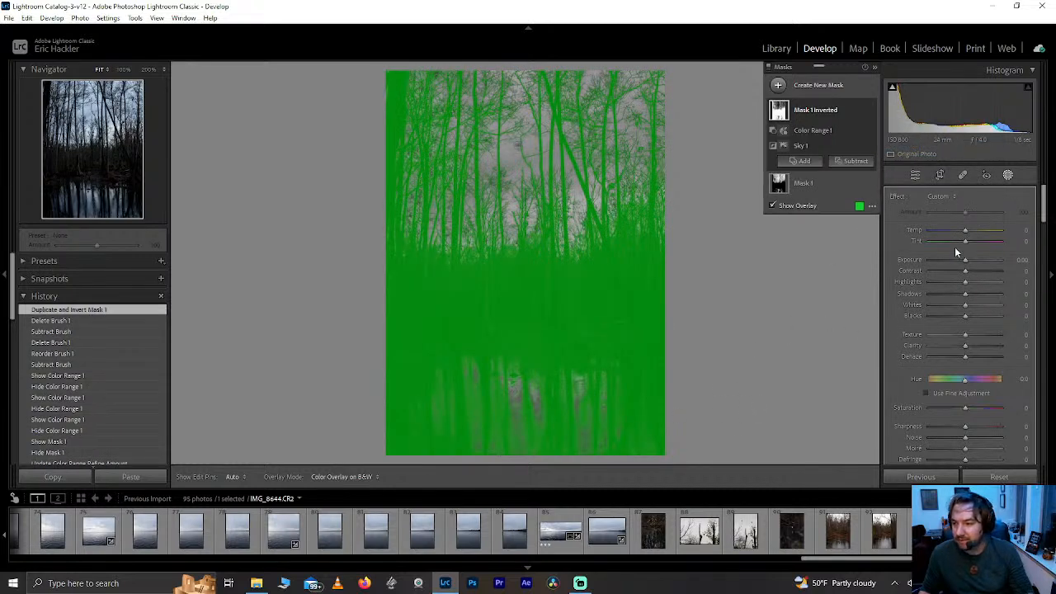
{"action": "left_click_drag", "start_coordinate": [965, 230], "coordinate": [982, 231]}
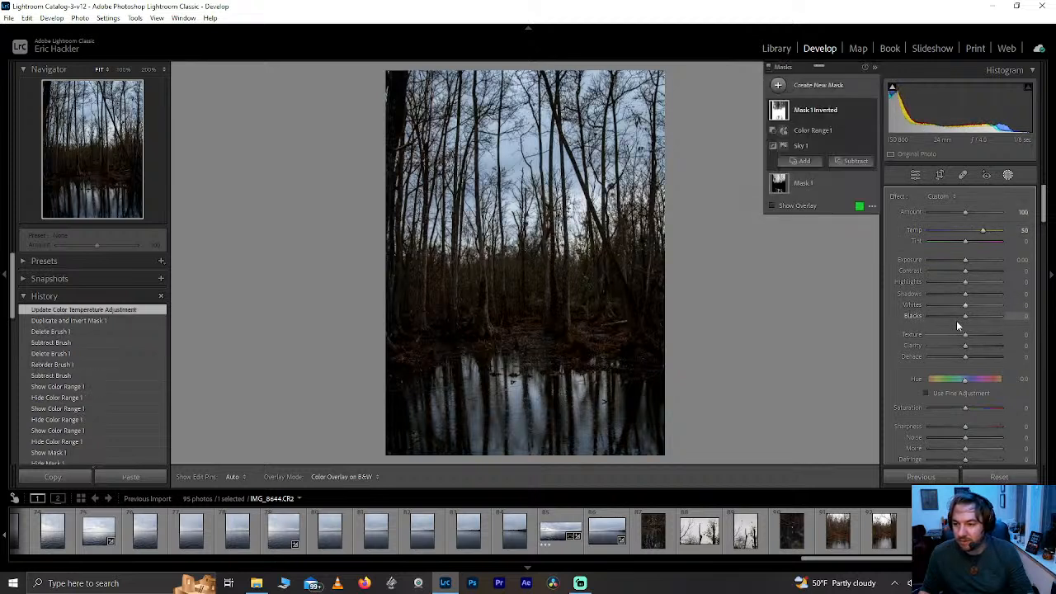
{"action": "left_click_drag", "start_coordinate": [963, 317], "coordinate": [948, 281]}
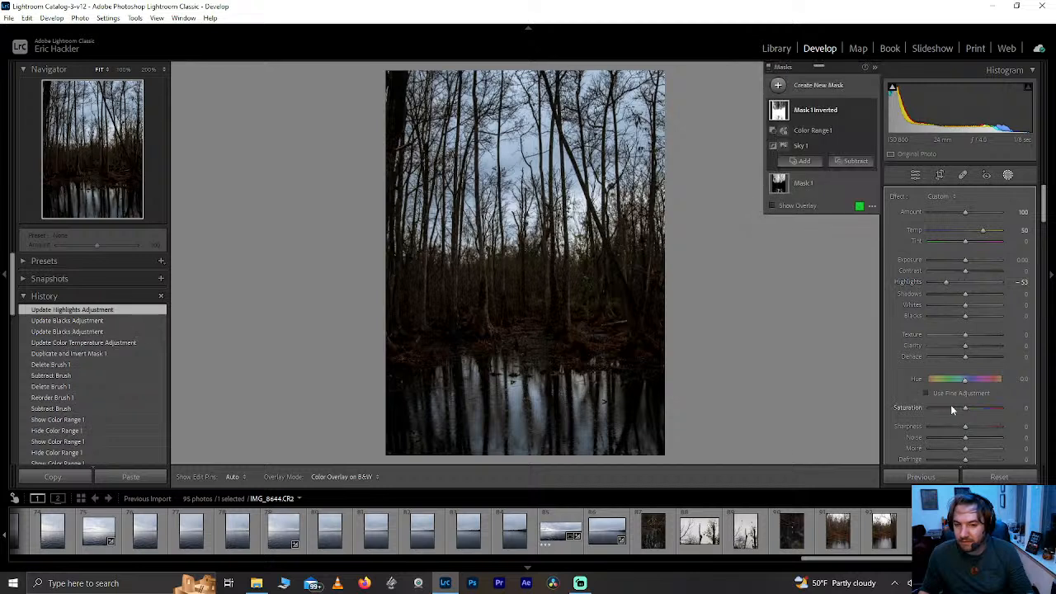
- Subtract the water reflections and the upper trees along the photo's edge from the inverted mask with a size 11 brush
{"action": "left_click", "coordinate": [852, 162]}
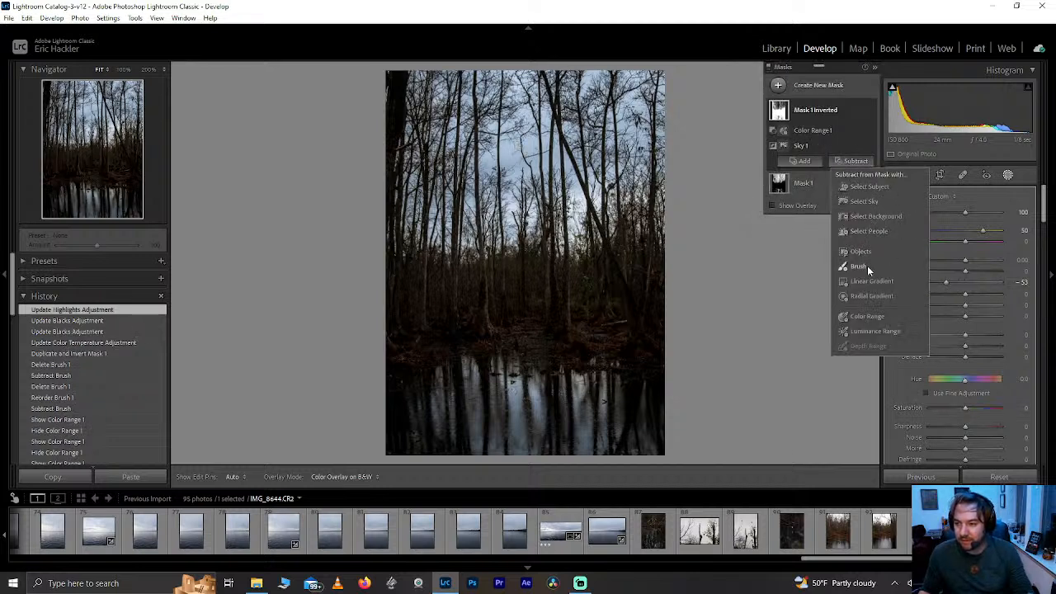
{"action": "left_click", "coordinate": [859, 266]}
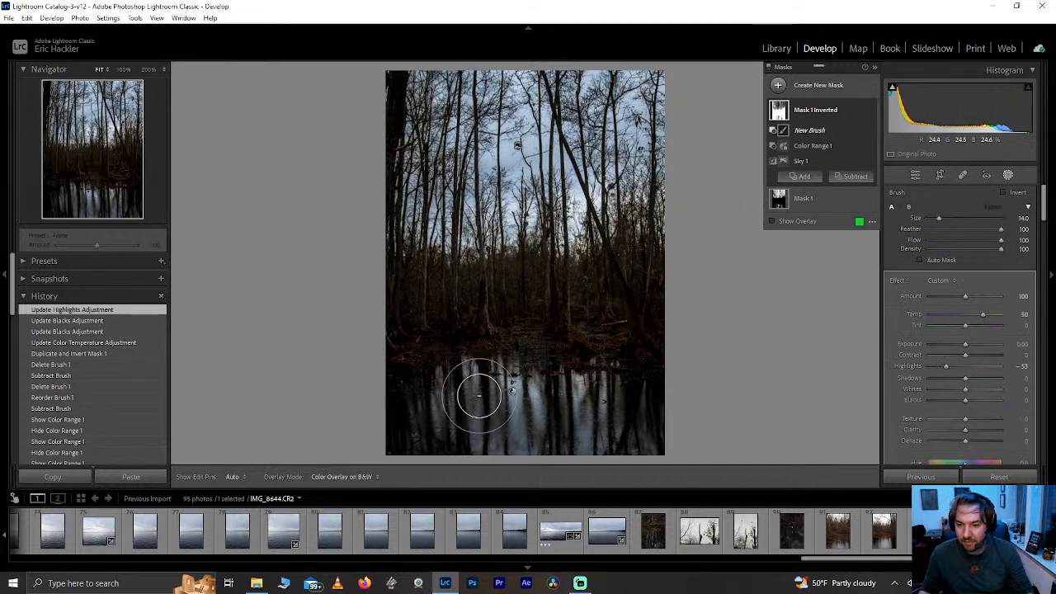
{"action": "scroll", "coordinate": [483, 396], "scroll_direction": "down", "scroll_amount": 3}
{"action": "mouse_move", "coordinate": [475, 385]}
{"action": "left_mouse_down"}
{"action": "mouse_move", "coordinate": [592, 391]}
{"action": "mouse_move", "coordinate": [516, 384]}
{"action": "mouse_move", "coordinate": [606, 426]}
{"action": "mouse_move", "coordinate": [553, 442]}
{"action": "mouse_move", "coordinate": [612, 394]}
{"action": "mouse_move", "coordinate": [629, 413]}
{"action": "mouse_move", "coordinate": [619, 469]}
{"action": "mouse_move", "coordinate": [630, 413]}
{"action": "mouse_move", "coordinate": [570, 378]}
{"action": "mouse_move", "coordinate": [456, 380]}
{"action": "mouse_move", "coordinate": [432, 416]}
{"action": "mouse_move", "coordinate": [439, 445]}
{"action": "mouse_move", "coordinate": [451, 377]}
{"action": "mouse_move", "coordinate": [565, 380]}
{"action": "mouse_move", "coordinate": [631, 437]}
{"action": "mouse_move", "coordinate": [665, 414]}
{"action": "mouse_move", "coordinate": [637, 386]}
{"action": "mouse_move", "coordinate": [565, 379]}
{"action": "mouse_move", "coordinate": [536, 386]}
{"action": "mouse_move", "coordinate": [517, 411]}
{"action": "mouse_move", "coordinate": [462, 398]}
{"action": "mouse_move", "coordinate": [484, 454]}
{"action": "mouse_move", "coordinate": [488, 441]}
{"action": "mouse_move", "coordinate": [646, 454]}
{"action": "mouse_move", "coordinate": [490, 401]}
{"action": "left_mouse_up"}
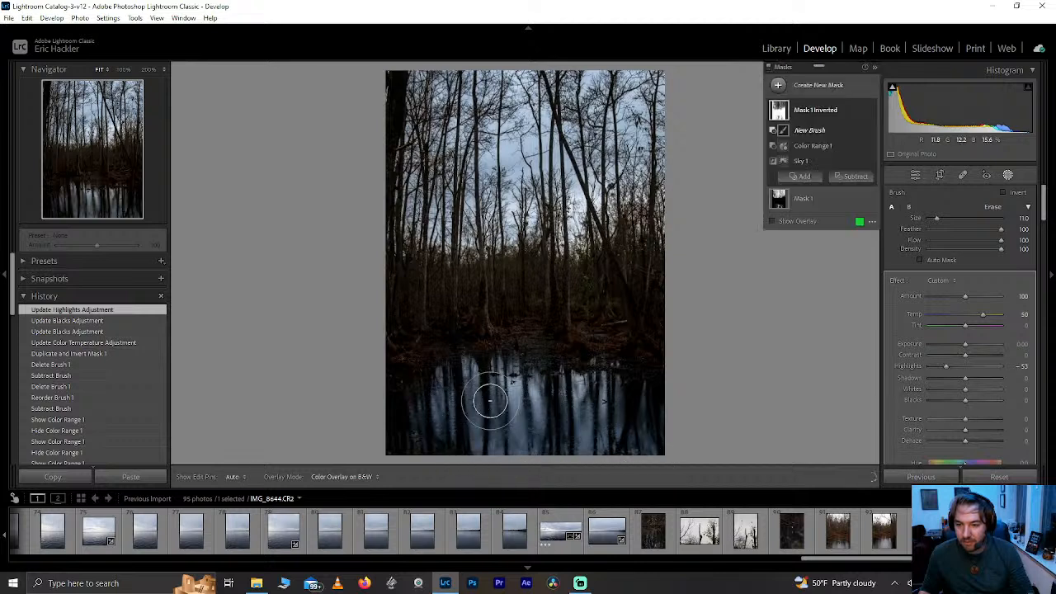
{"action": "mouse_move", "coordinate": [659, 176]}
{"action": "left_mouse_down"}
{"action": "mouse_move", "coordinate": [590, 206]}
{"action": "mouse_move", "coordinate": [434, 220]}
{"action": "mouse_move", "coordinate": [593, 223]}
{"action": "mouse_move", "coordinate": [610, 216]}
{"action": "mouse_move", "coordinate": [552, 225]}
{"action": "mouse_move", "coordinate": [419, 213]}
{"action": "mouse_move", "coordinate": [408, 195]}
{"action": "mouse_move", "coordinate": [438, 66]}
{"action": "mouse_move", "coordinate": [467, 231]}
{"action": "mouse_move", "coordinate": [547, 212]}
{"action": "mouse_move", "coordinate": [636, 222]}
{"action": "mouse_move", "coordinate": [670, 209]}
{"action": "mouse_move", "coordinate": [667, 157]}
{"action": "mouse_move", "coordinate": [651, 191]}
{"action": "mouse_move", "coordinate": [644, 68]}
{"action": "mouse_move", "coordinate": [438, 110]}
{"action": "mouse_move", "coordinate": [654, 224]}
{"action": "left_mouse_up"}
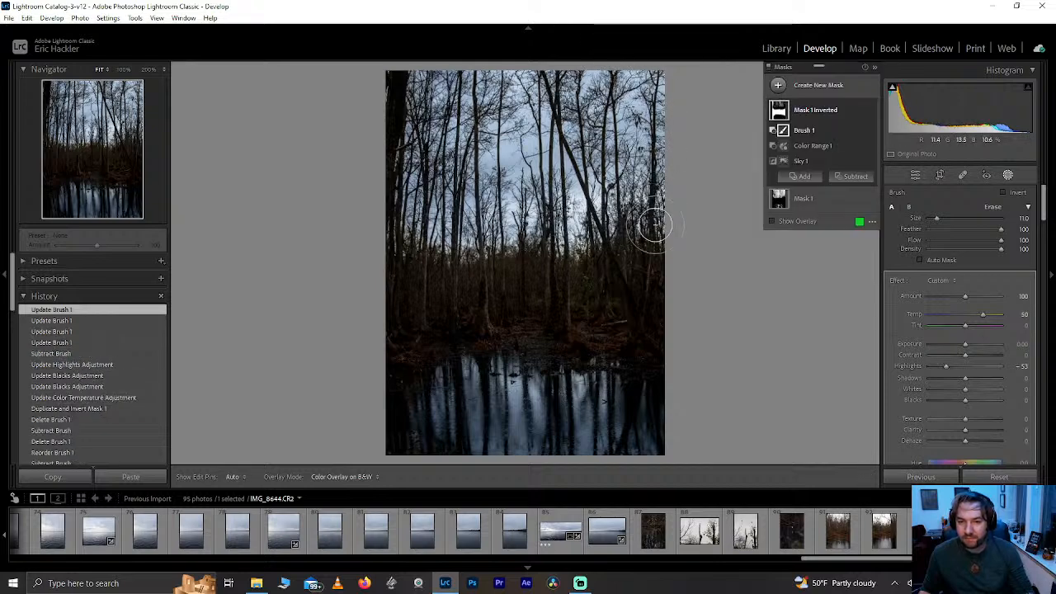
- Delete the inverted mask and Mask 1 from the swamp photo, and leave masking
{"action": "left_click", "coordinate": [808, 110]}
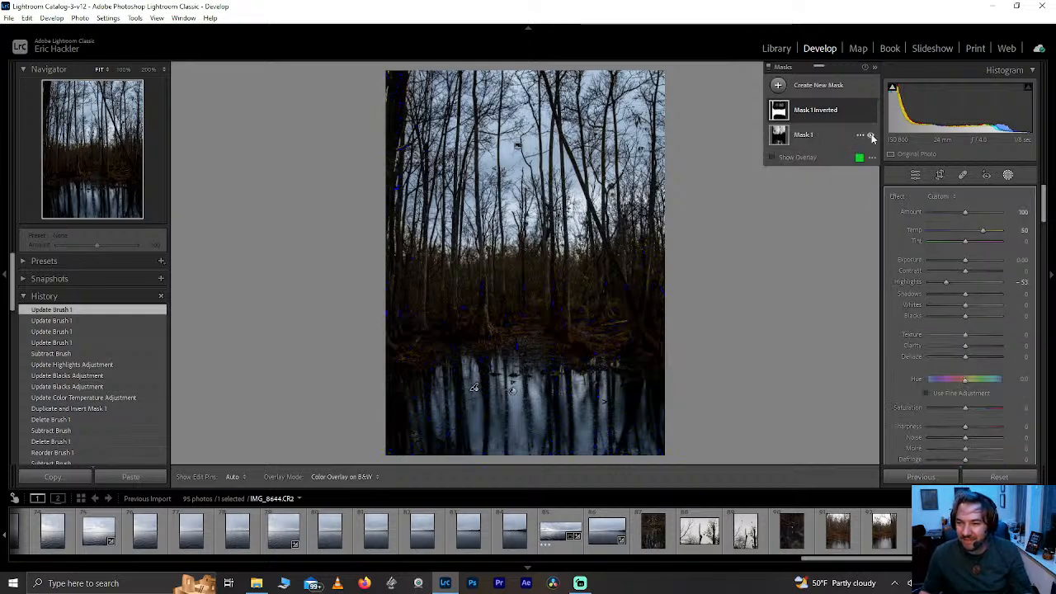
{"action": "key", "text": "Delete"}
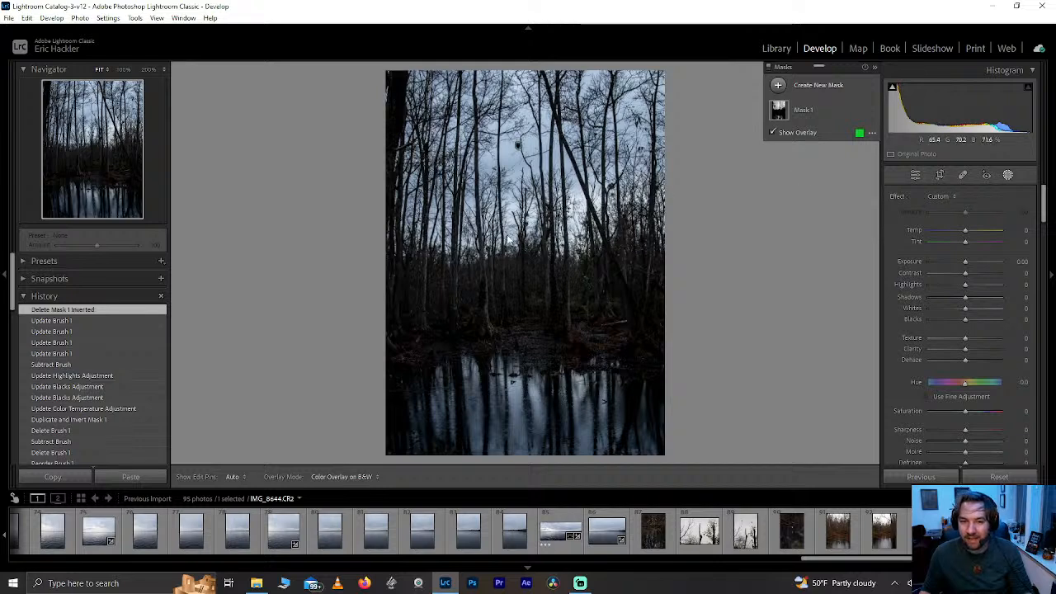
{"action": "left_click", "coordinate": [817, 110]}
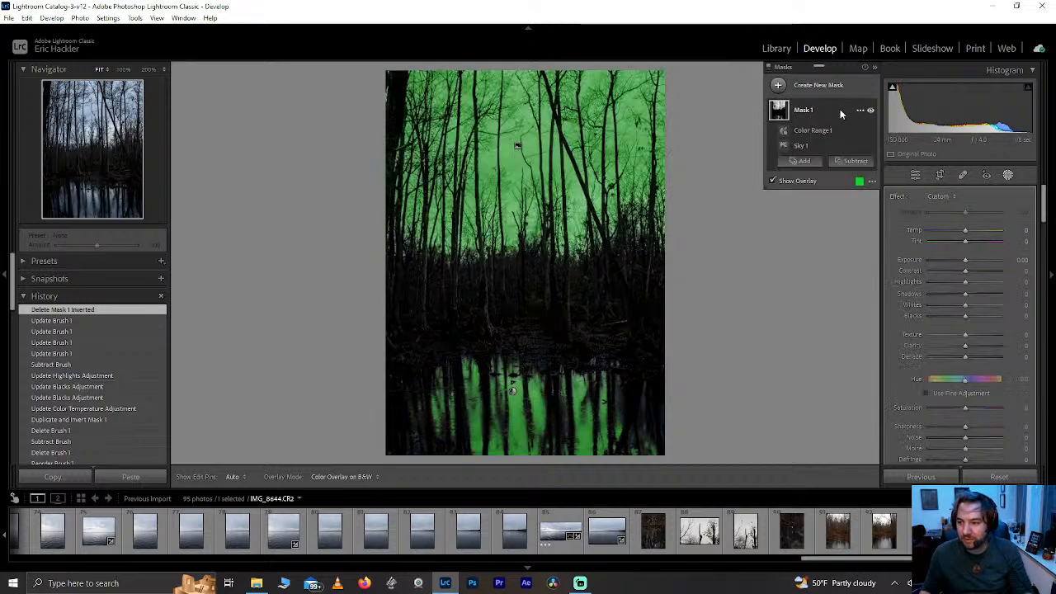
{"action": "key", "text": "Delete"}
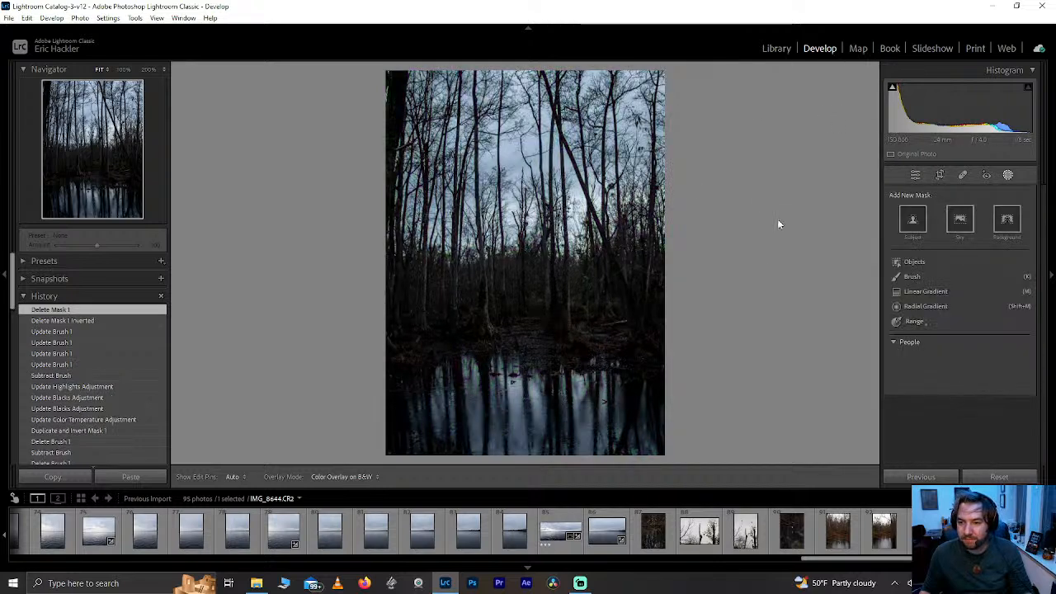
{"action": "left_click", "coordinate": [1009, 177]}
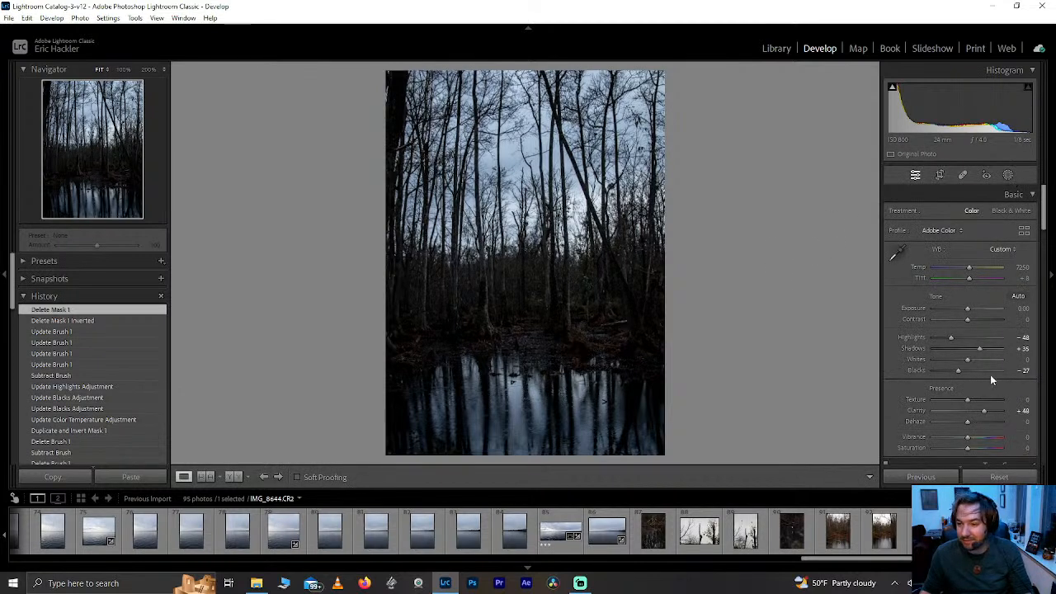
- Try shifting the blue and aqua luminance and the aqua saturation, and set the blue saturation to +31
{"action": "left_click_drag", "start_coordinate": [1042, 213], "coordinate": [1025, 285]}
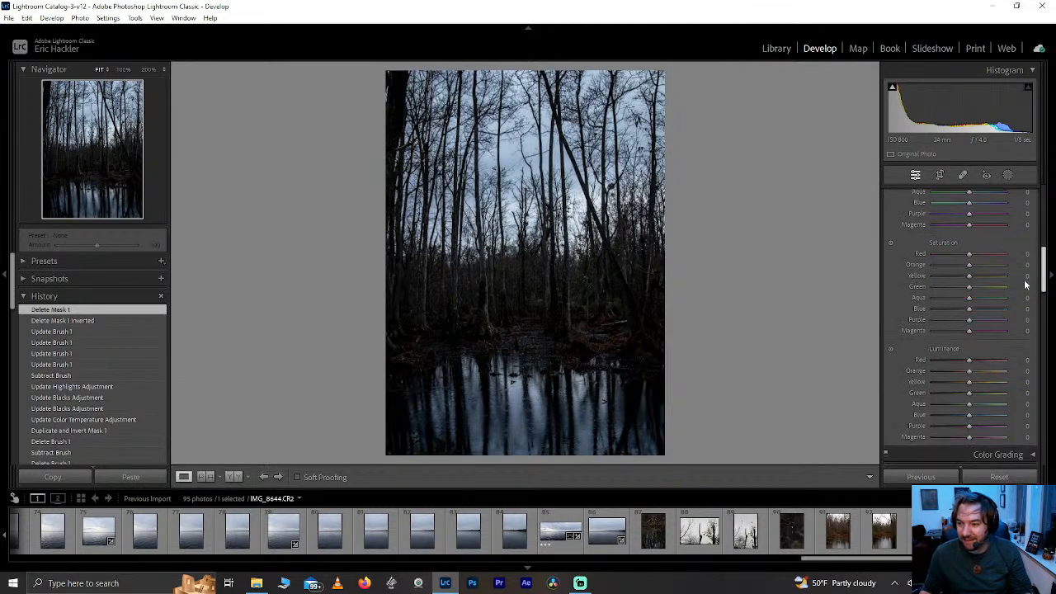
{"action": "double_click", "coordinate": [981, 311]}
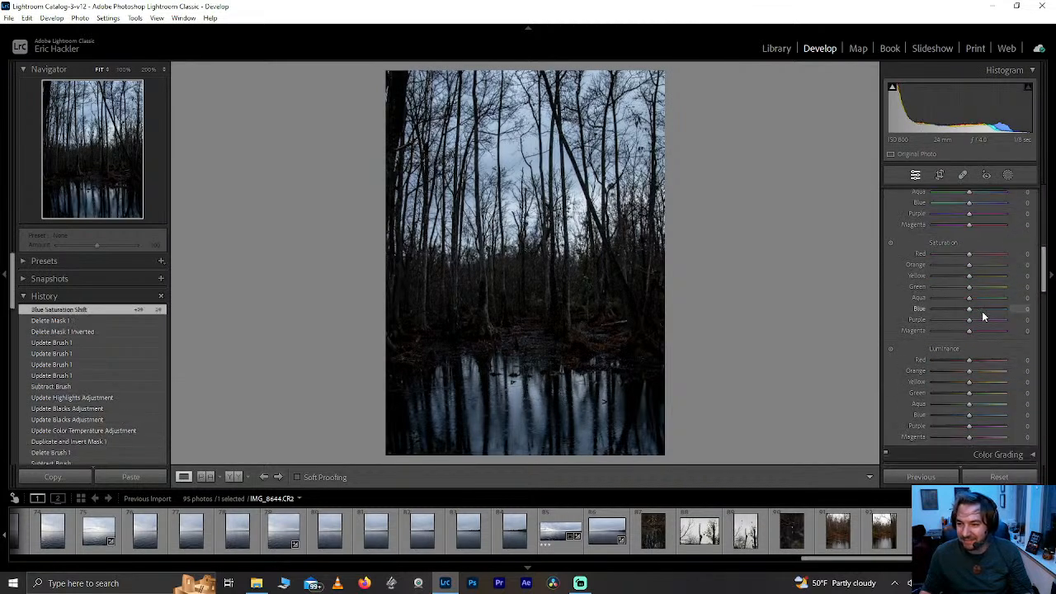
{"action": "mouse_move", "coordinate": [965, 421]}
{"action": "left_mouse_down"}
{"action": "mouse_move", "coordinate": [981, 416]}
{"action": "mouse_move", "coordinate": [956, 418]}
{"action": "mouse_move", "coordinate": [974, 423]}
{"action": "left_mouse_up"}
{"action": "double_click", "coordinate": [972, 421]}
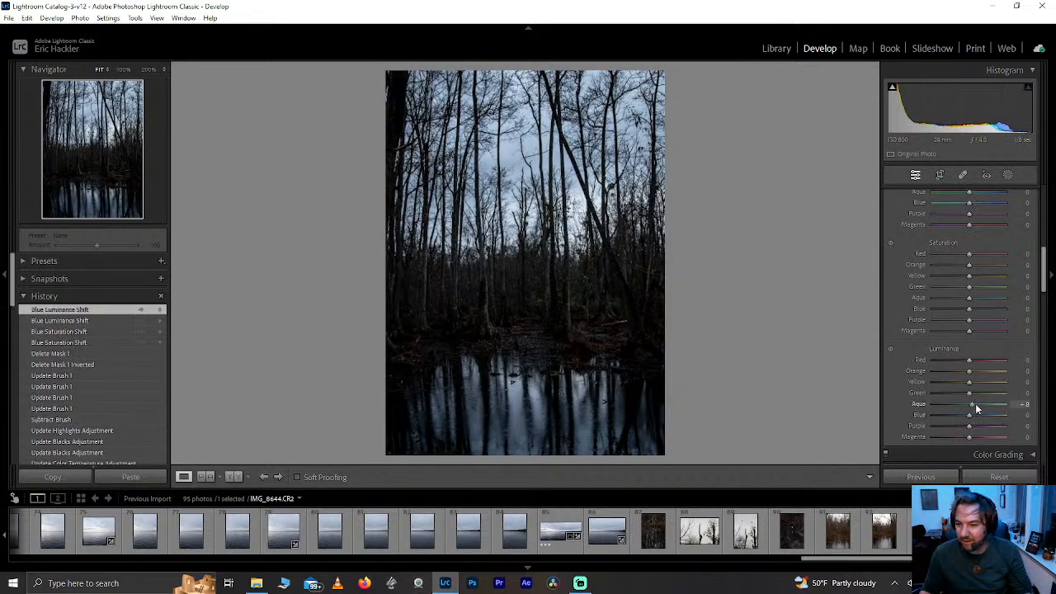
{"action": "left_click_drag", "start_coordinate": [941, 399], "coordinate": [942, 399]}
{"action": "double_click", "coordinate": [945, 406]}
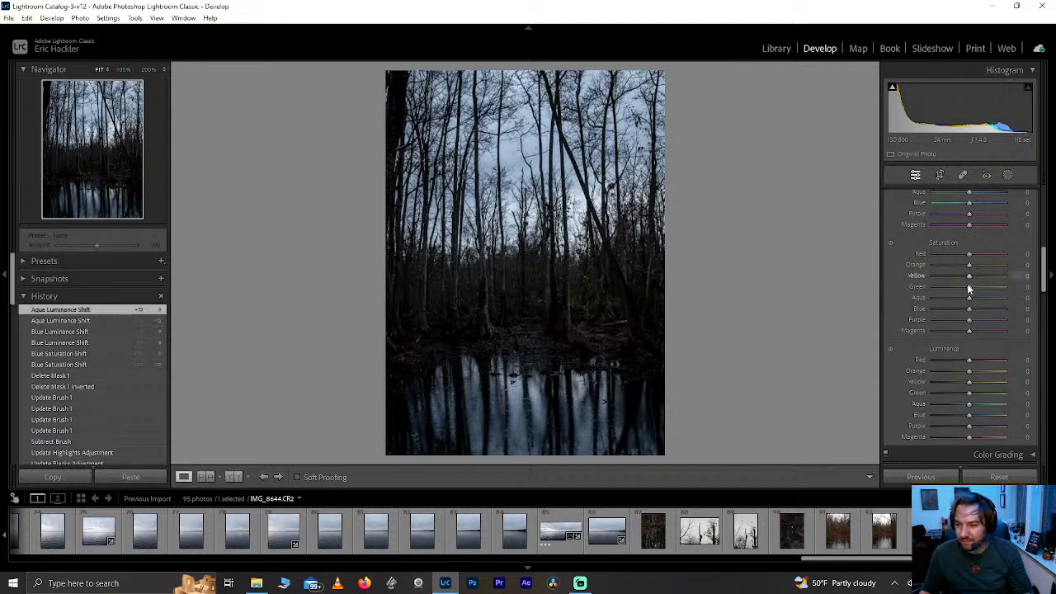
{"action": "left_click_drag", "start_coordinate": [969, 309], "coordinate": [939, 300]}
{"action": "double_click", "coordinate": [939, 300]}
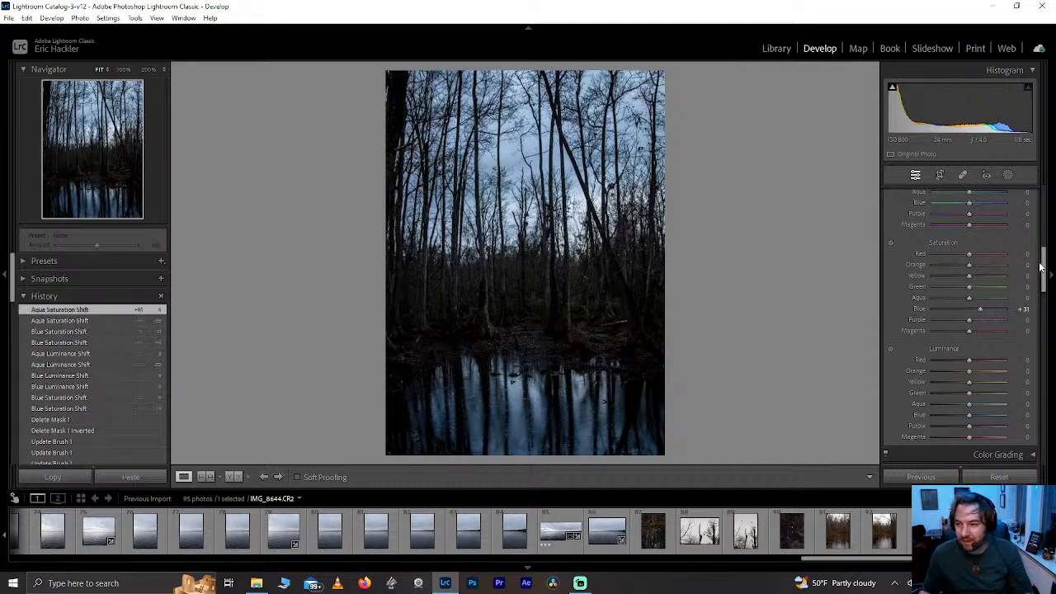
- Try the Black & White treatment on the photo and return it to Color
{"action": "left_click_drag", "start_coordinate": [1044, 272], "coordinate": [1046, 193]}
{"action": "left_click", "coordinate": [1019, 211]}
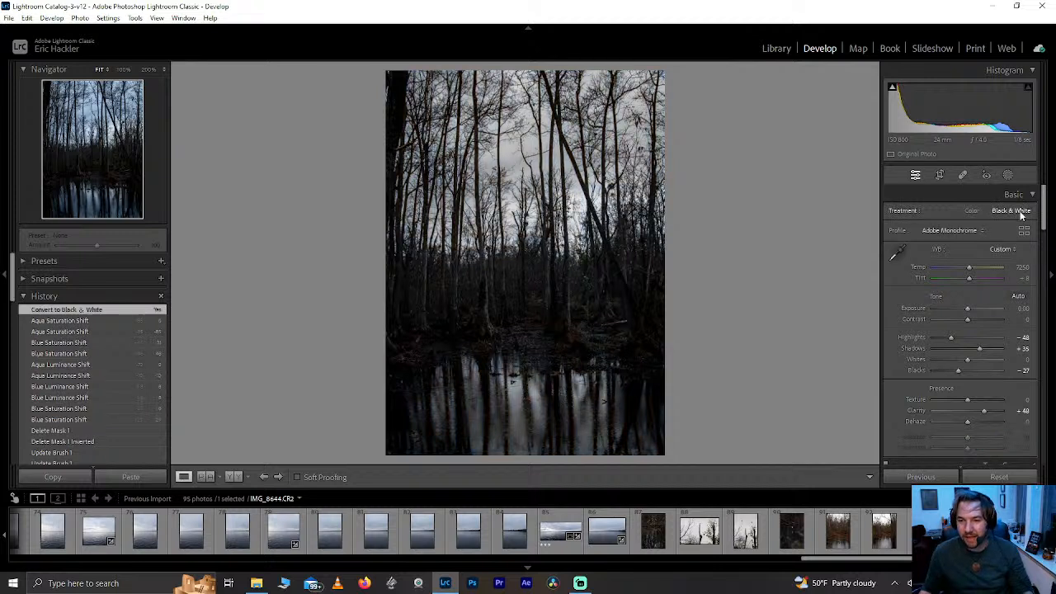
{"action": "left_click", "coordinate": [973, 211]}
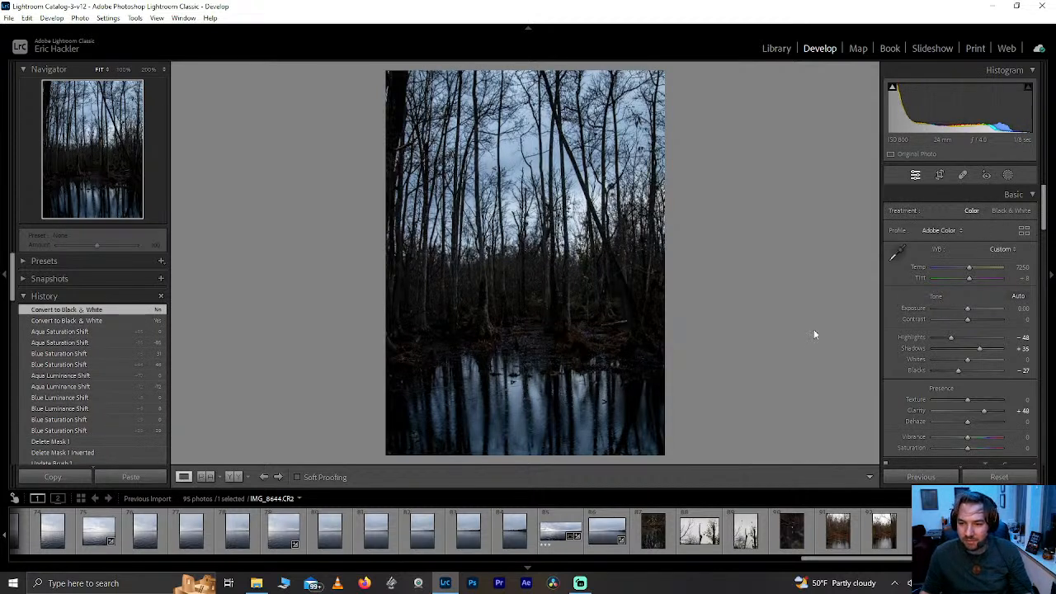
- Inspect the tree trunks at 100% and rate the swamp photo 3 stars
{"action": "left_click_drag", "start_coordinate": [636, 317], "coordinate": [517, 210]}
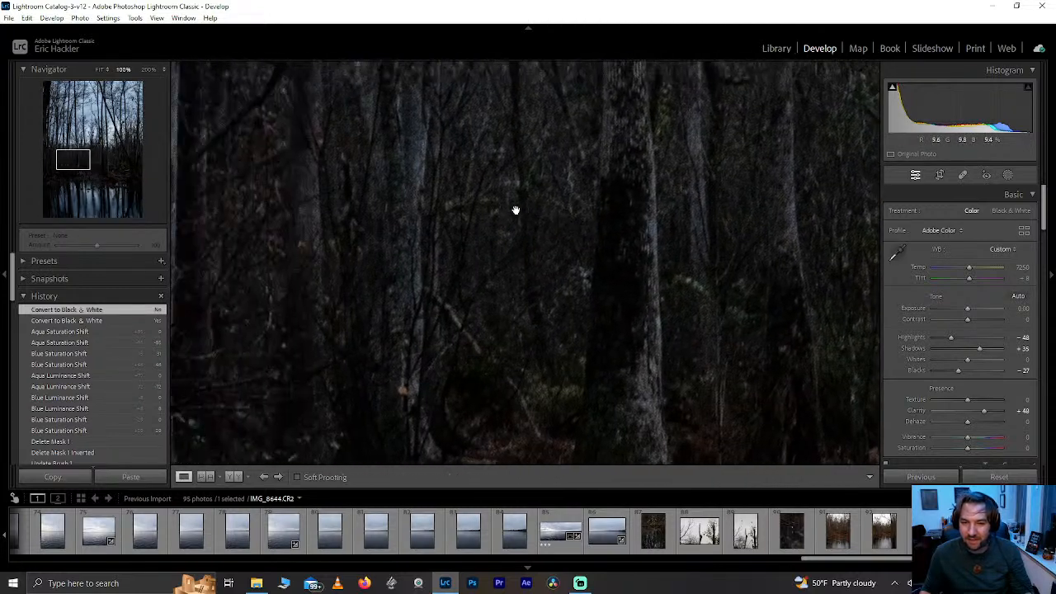
{"action": "left_click", "coordinate": [407, 266]}
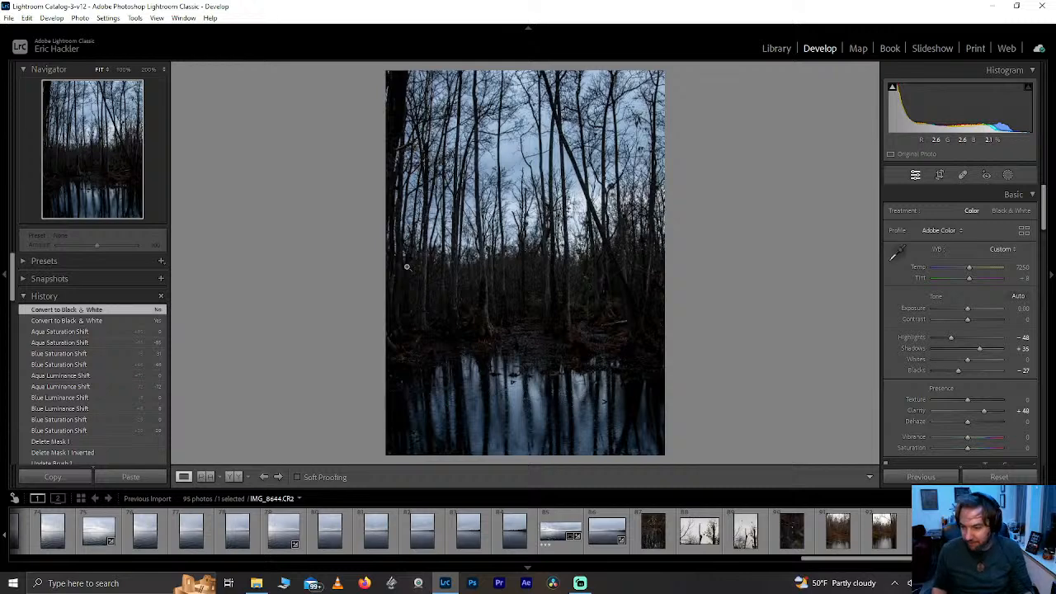
{"action": "key", "text": "3"}
- Open the merged panorama IMG_8488-Pano.dng for editing
{"action": "scroll", "coordinate": [494, 536], "scroll_direction": "up", "scroll_amount": 5}
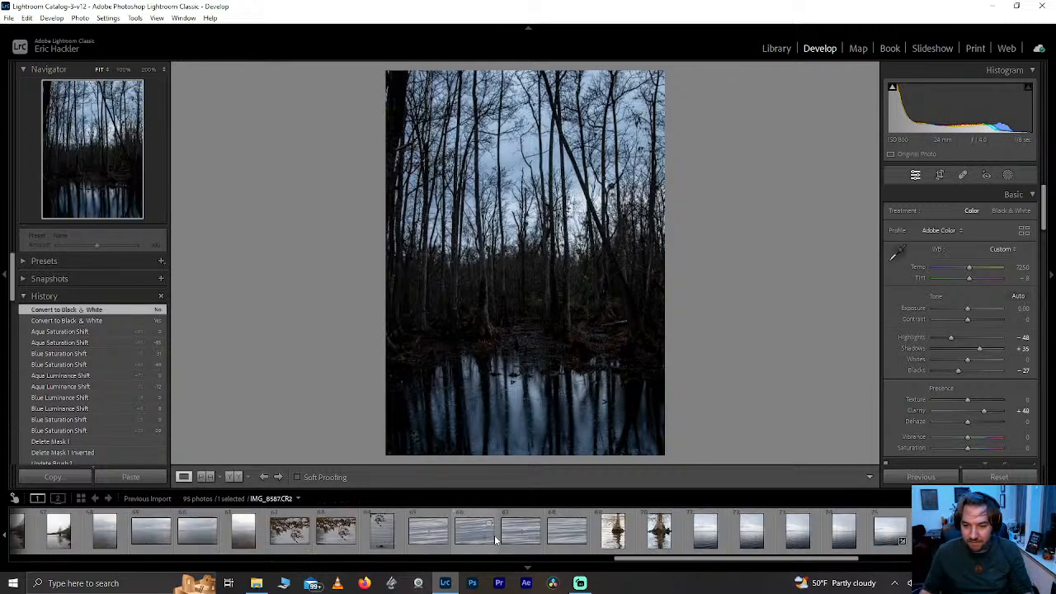
{"action": "scroll", "coordinate": [495, 536], "scroll_direction": "up", "scroll_amount": 6}
{"action": "scroll", "coordinate": [494, 536], "scroll_direction": "up", "scroll_amount": 6}
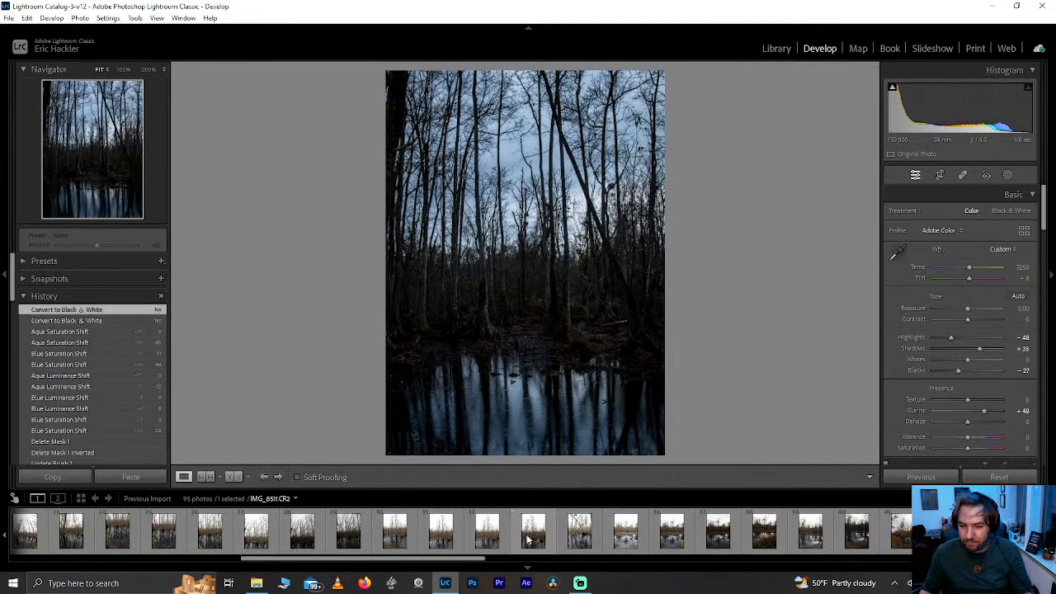
{"action": "scroll", "coordinate": [528, 540], "scroll_direction": "up", "scroll_amount": 6}
{"action": "left_click", "coordinate": [554, 535]}
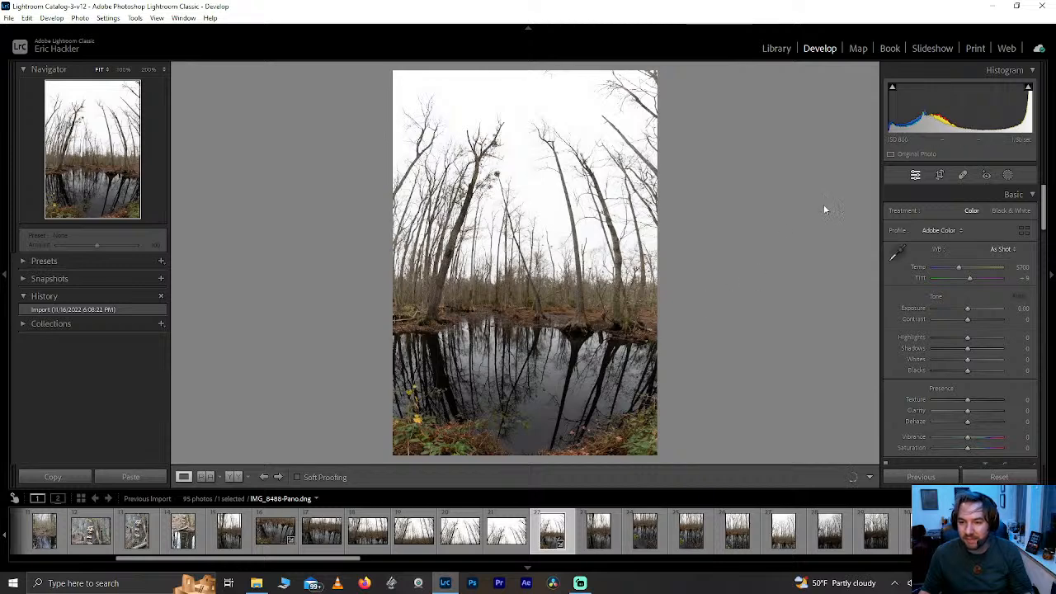
- Crop the panorama tighter by trimming the sky, both sides and the foreground, undoing the accidental rotation
{"action": "left_click", "coordinate": [938, 175]}
{"action": "left_click_drag", "start_coordinate": [514, 72], "coordinate": [515, 95]}
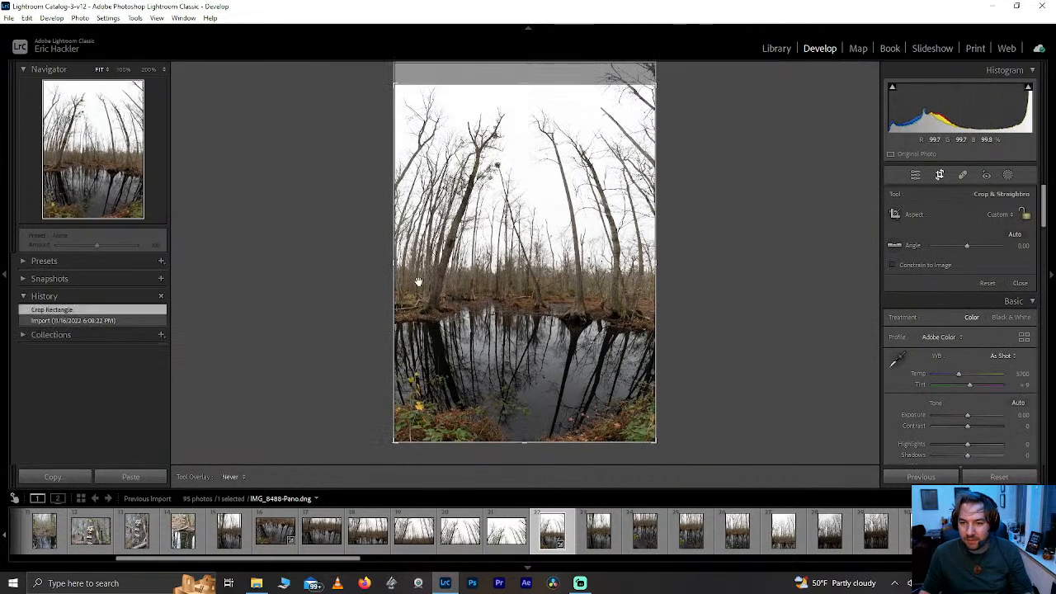
{"action": "mouse_move", "coordinate": [394, 263]}
{"action": "left_mouse_down"}
{"action": "mouse_move", "coordinate": [407, 264]}
{"action": "mouse_move", "coordinate": [391, 275]}
{"action": "left_mouse_up"}
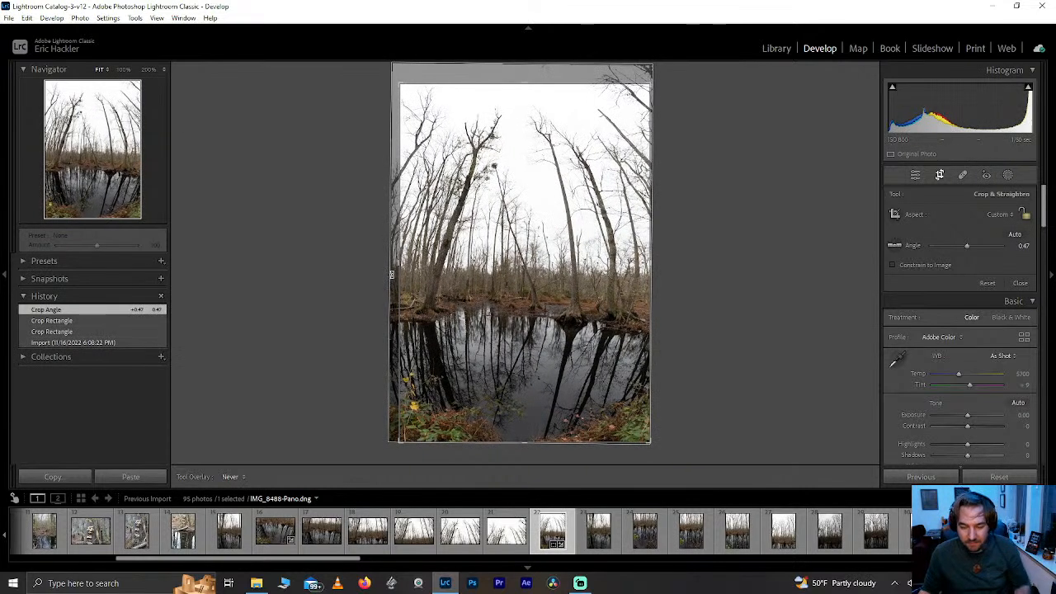
{"action": "key", "text": "ctrl+z"}
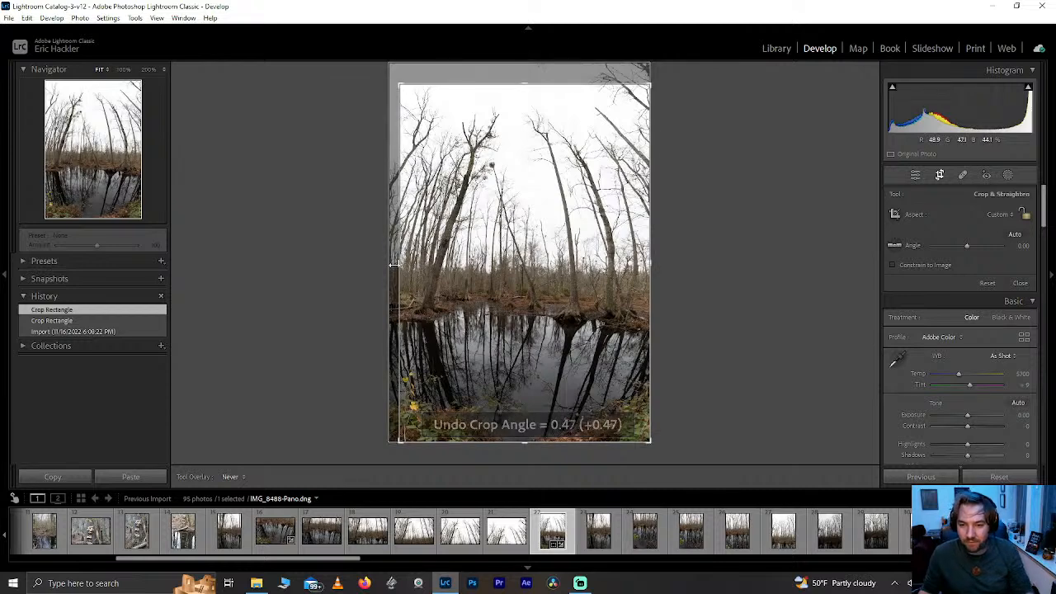
{"action": "left_click_drag", "start_coordinate": [387, 266], "coordinate": [395, 267]}
{"action": "mouse_move", "coordinate": [516, 441]}
{"action": "left_mouse_down"}
{"action": "mouse_move", "coordinate": [521, 418]}
{"action": "mouse_move", "coordinate": [516, 438]}
{"action": "left_mouse_up"}
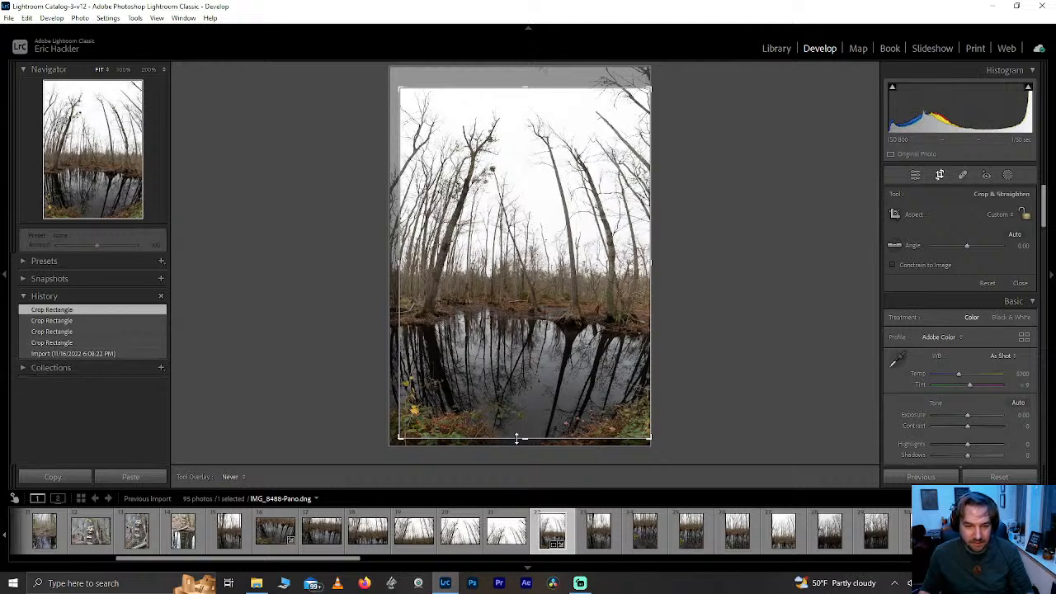
{"action": "left_click_drag", "start_coordinate": [652, 262], "coordinate": [646, 268]}
{"action": "left_click_drag", "start_coordinate": [582, 89], "coordinate": [567, 100]}
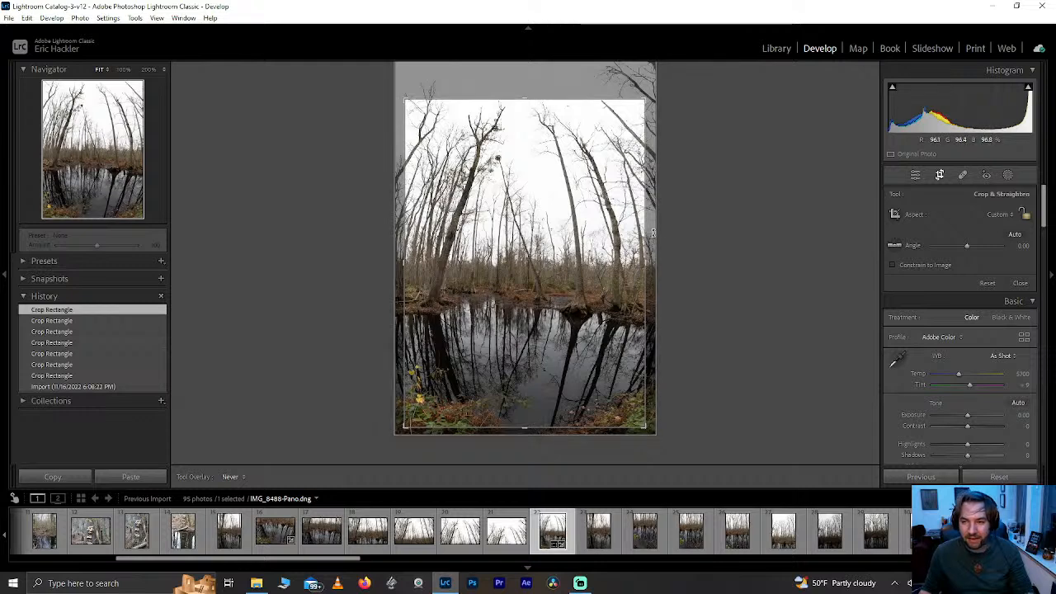
{"action": "left_click", "coordinate": [940, 175]}
- Set the panorama's clarity to +35, convert it to Black & White, and lower the highlights to -48
{"action": "mouse_move", "coordinate": [968, 415]}
{"action": "left_mouse_down"}
{"action": "mouse_move", "coordinate": [1001, 412]}
{"action": "mouse_move", "coordinate": [979, 414]}
{"action": "left_mouse_up"}
{"action": "left_click", "coordinate": [1005, 211]}
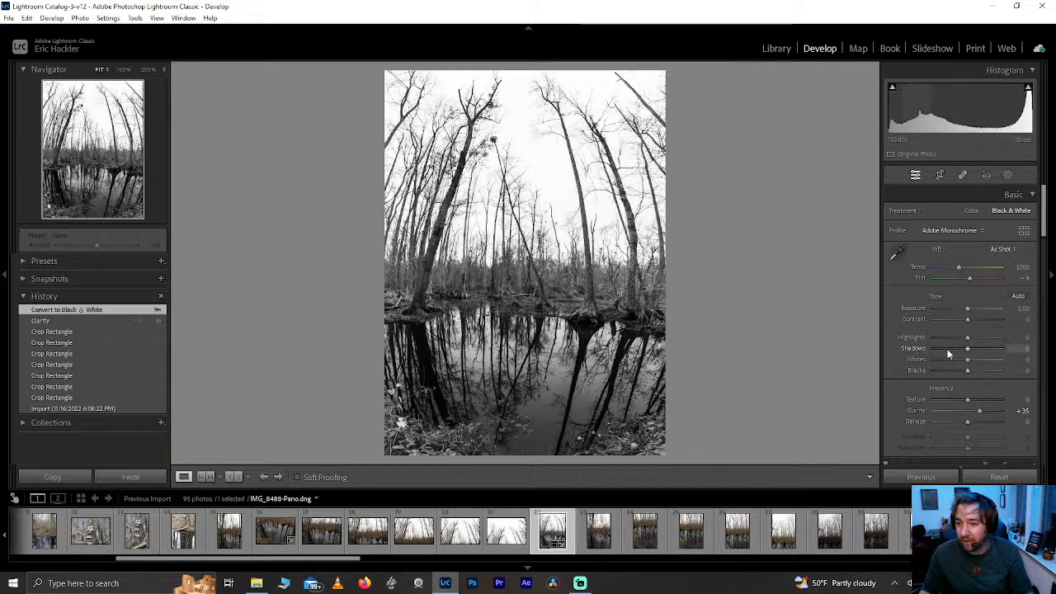
{"action": "mouse_move", "coordinate": [969, 335]}
{"action": "left_mouse_down"}
{"action": "mouse_move", "coordinate": [881, 338]}
{"action": "mouse_move", "coordinate": [950, 337]}
{"action": "left_mouse_up"}
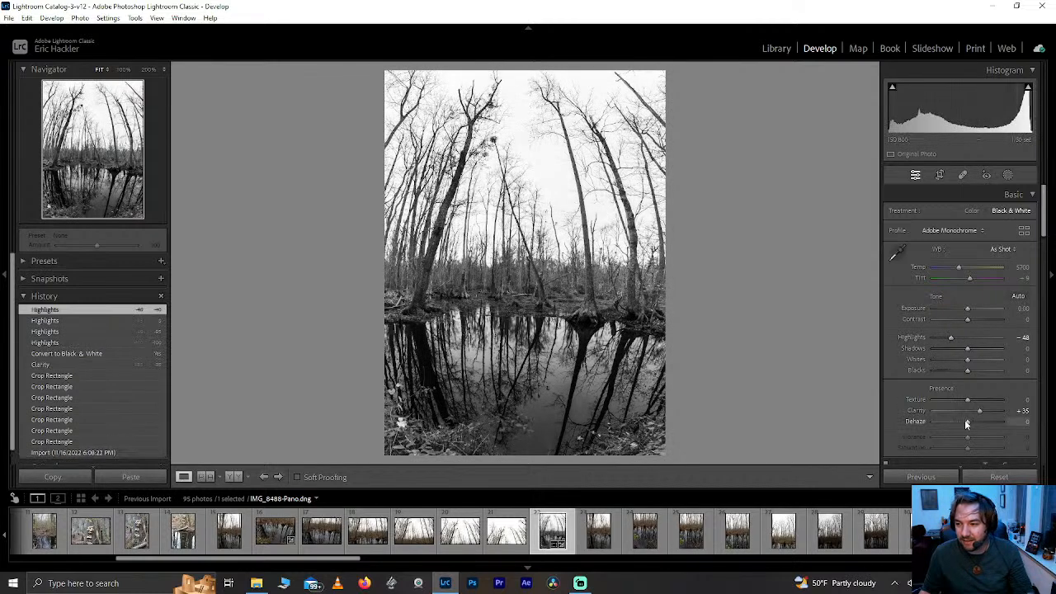
- Try stronger and weaker dehaze and texture on the panorama, resetting both to 0
{"action": "left_click_drag", "start_coordinate": [991, 423], "coordinate": [889, 406]}
{"action": "double_click", "coordinate": [933, 400]}
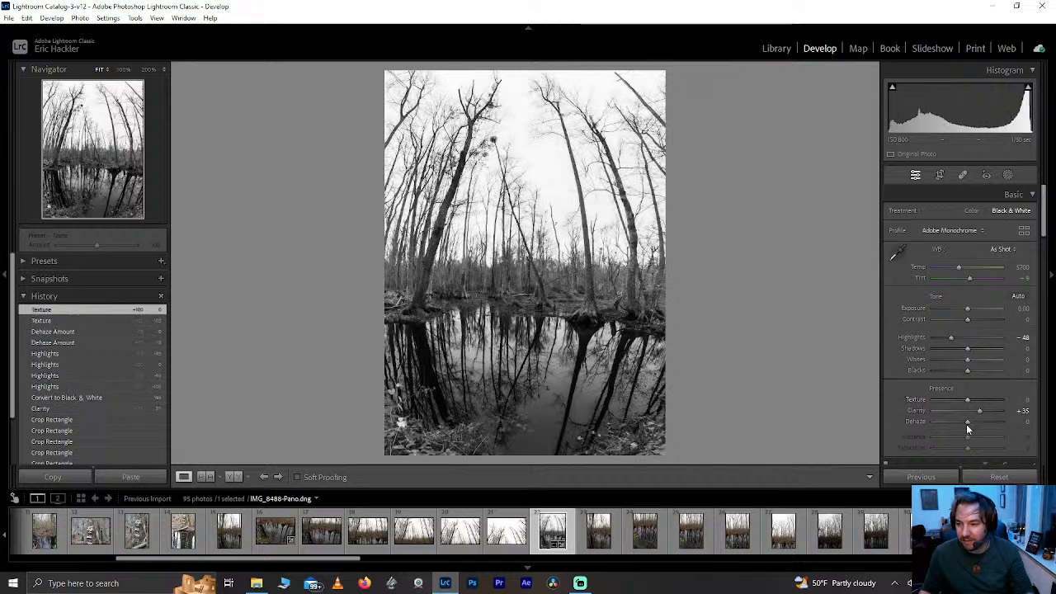
{"action": "left_click_drag", "start_coordinate": [1003, 416], "coordinate": [999, 417]}
{"action": "double_click", "coordinate": [986, 419]}
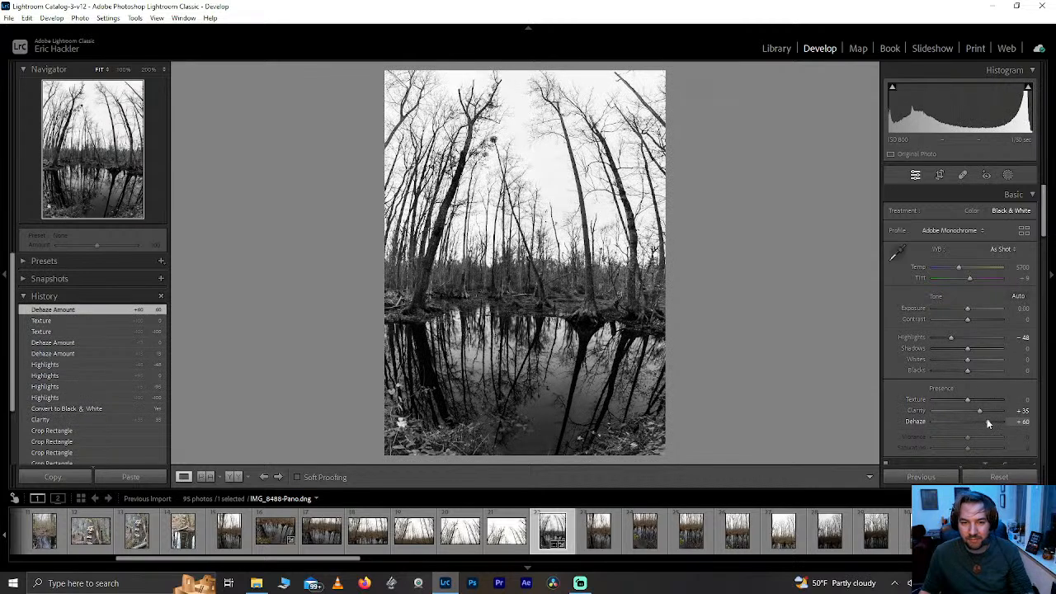
{"action": "mouse_move", "coordinate": [968, 421]}
{"action": "left_mouse_down"}
{"action": "mouse_move", "coordinate": [952, 424]}
{"action": "mouse_move", "coordinate": [962, 424]}
{"action": "left_mouse_up"}
{"action": "double_click", "coordinate": [962, 424]}
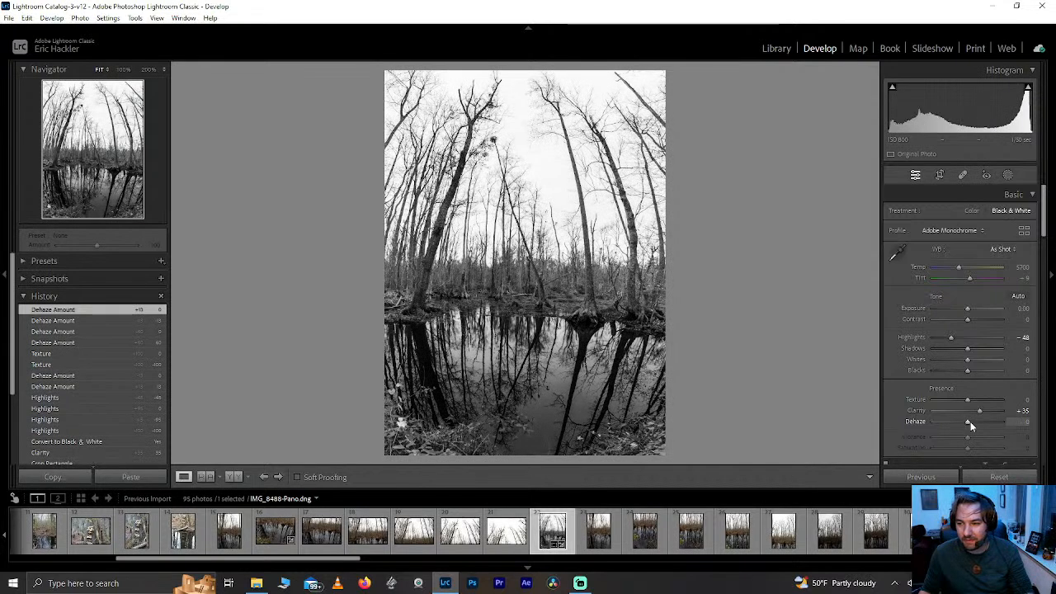
{"action": "left_click_drag", "start_coordinate": [980, 421], "coordinate": [979, 426]}
{"action": "double_click", "coordinate": [978, 425]}
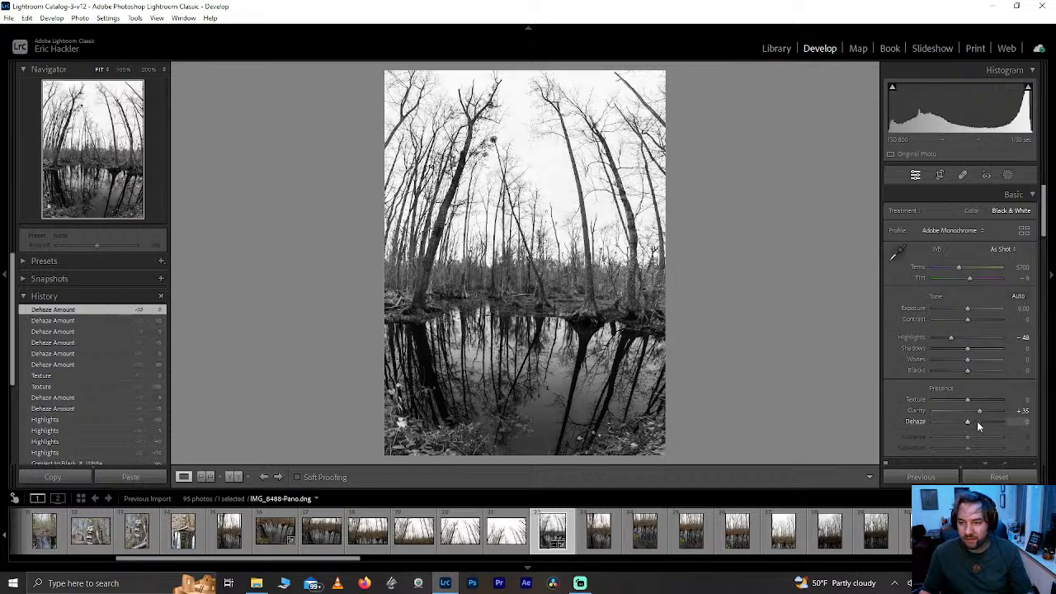
- Try a shadows adjustment on the panorama, reset it, and set the blacks to -44
{"action": "mouse_move", "coordinate": [973, 372]}
{"action": "left_mouse_down"}
{"action": "mouse_move", "coordinate": [942, 371]}
{"action": "mouse_move", "coordinate": [966, 349]}
{"action": "mouse_move", "coordinate": [955, 346]}
{"action": "mouse_move", "coordinate": [955, 373]}
{"action": "left_mouse_up"}
{"action": "double_click", "coordinate": [948, 371]}
{"action": "double_click", "coordinate": [948, 348]}
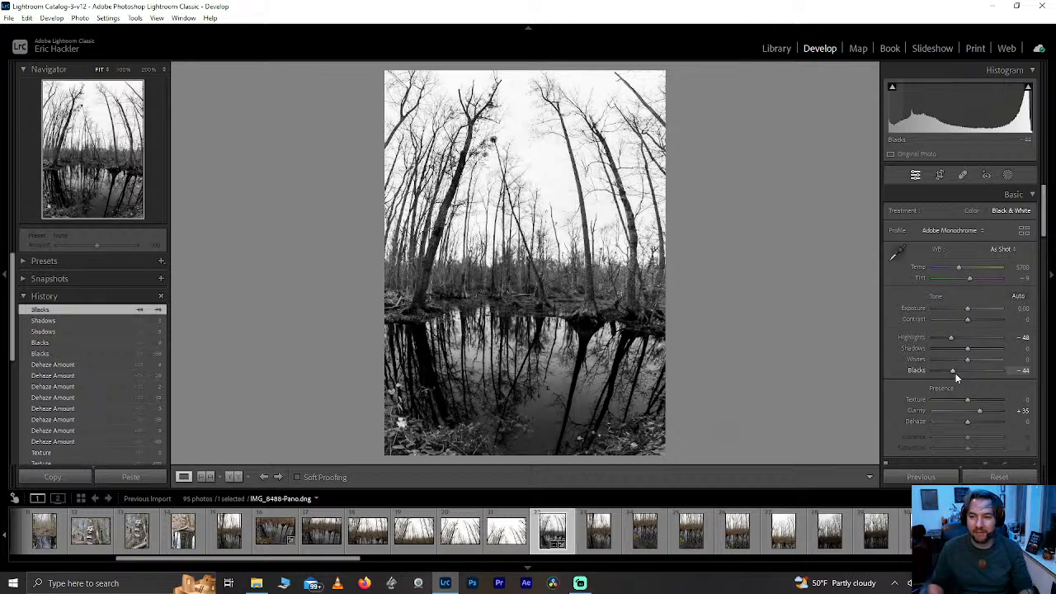
- Inspect the panorama's trees and water up close, set the whites to -60, and rate it 3 stars
{"action": "left_click_drag", "start_coordinate": [518, 284], "coordinate": [494, 199]}
{"action": "left_click_drag", "start_coordinate": [614, 276], "coordinate": [462, 248]}
{"action": "left_click_drag", "start_coordinate": [528, 347], "coordinate": [513, 231]}
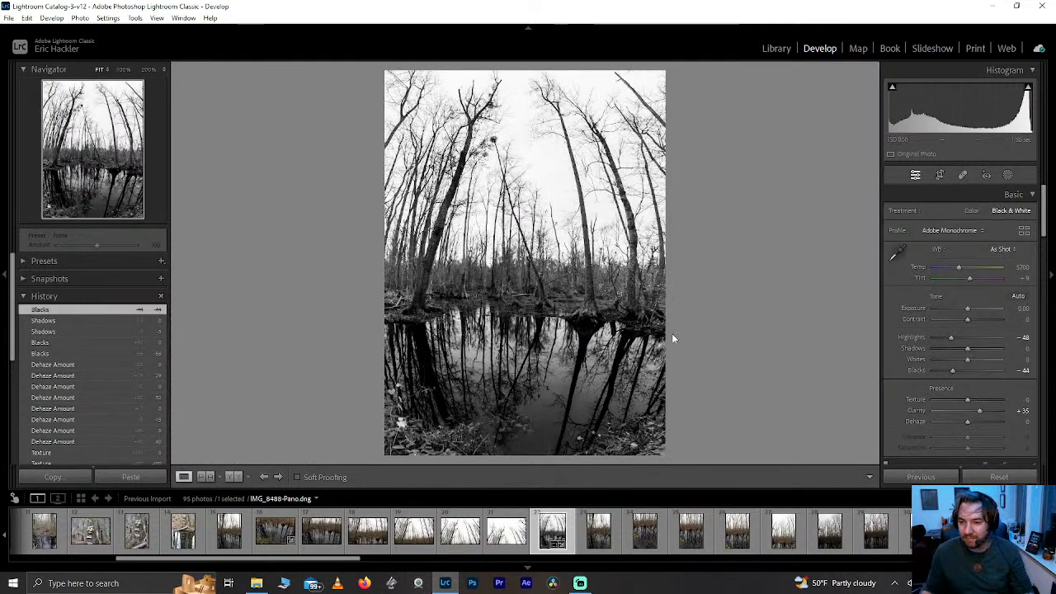
{"action": "left_click_drag", "start_coordinate": [968, 361], "coordinate": [946, 360]}
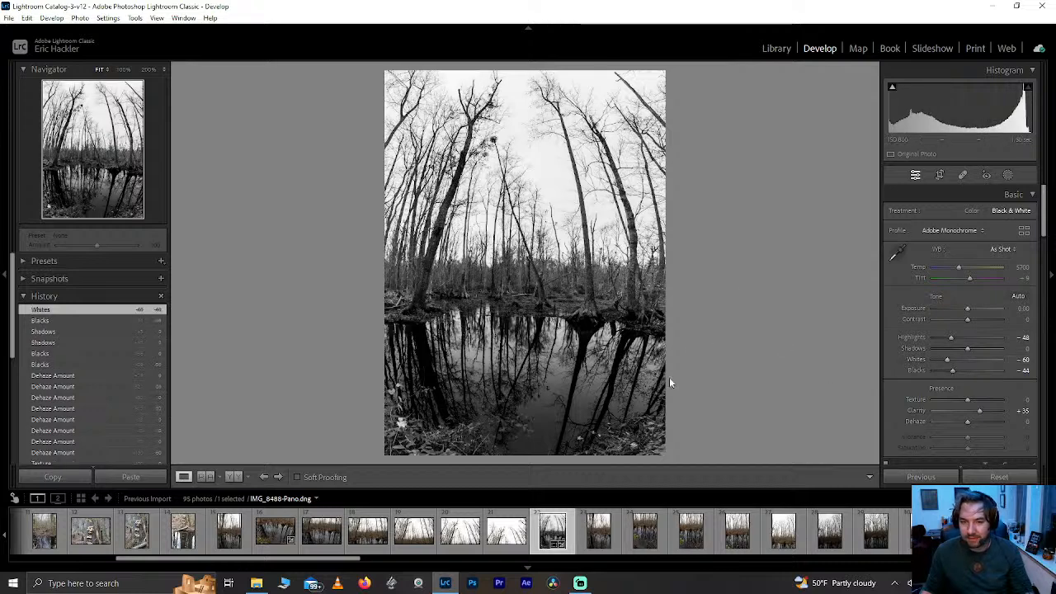
{"action": "key", "text": "3"}
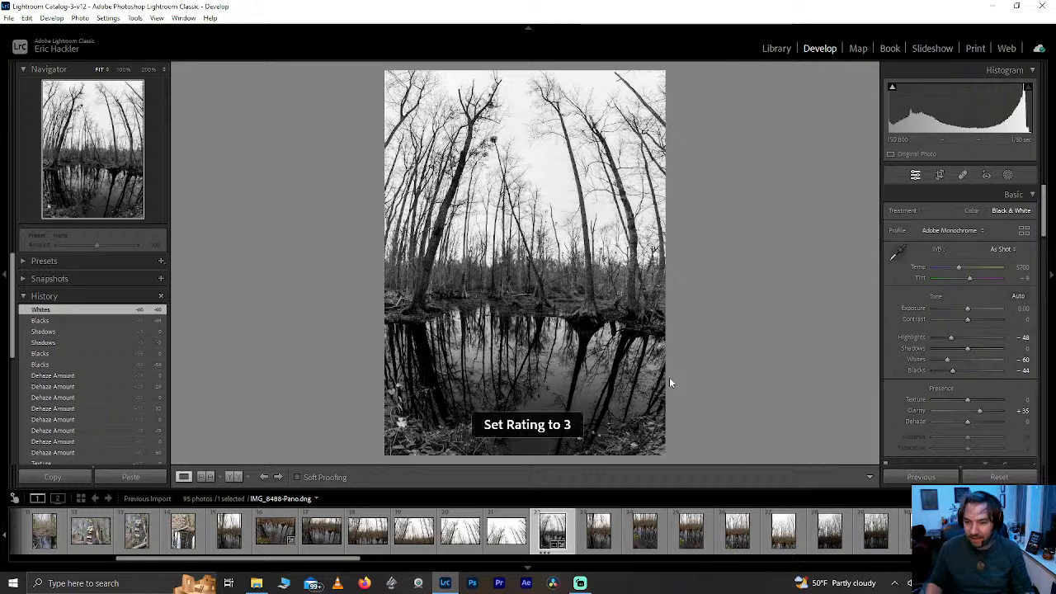
- Review the swamp photos that follow the panorama, comparing compositions and bracketed exposures to find the next candidate for editing
{"action": "left_click", "coordinate": [612, 529]}
{"action": "scroll", "coordinate": [430, 542], "scroll_direction": "down", "scroll_amount": 2}
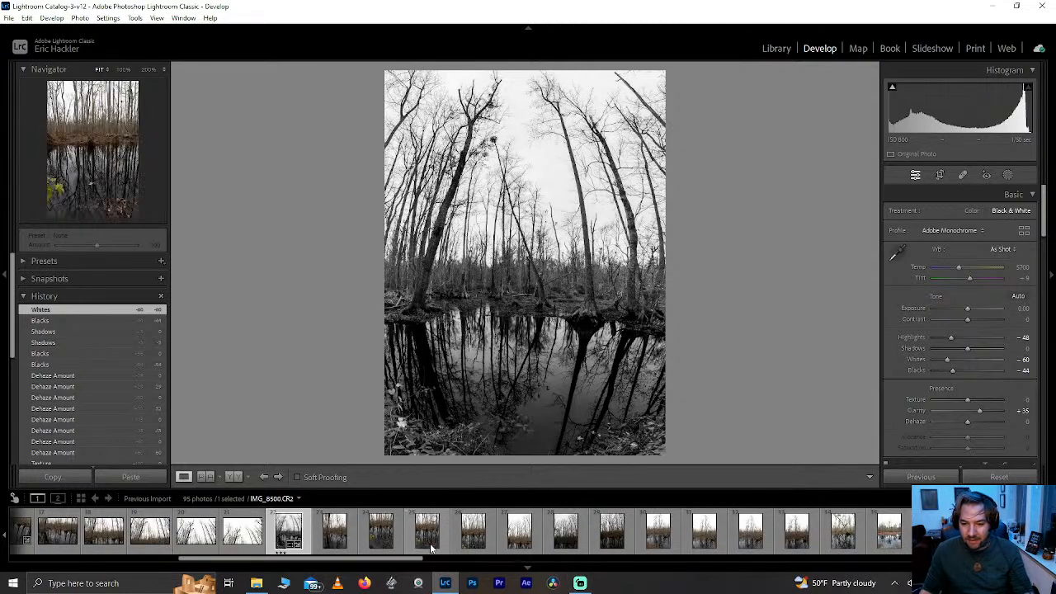
{"action": "left_click", "coordinate": [335, 532]}
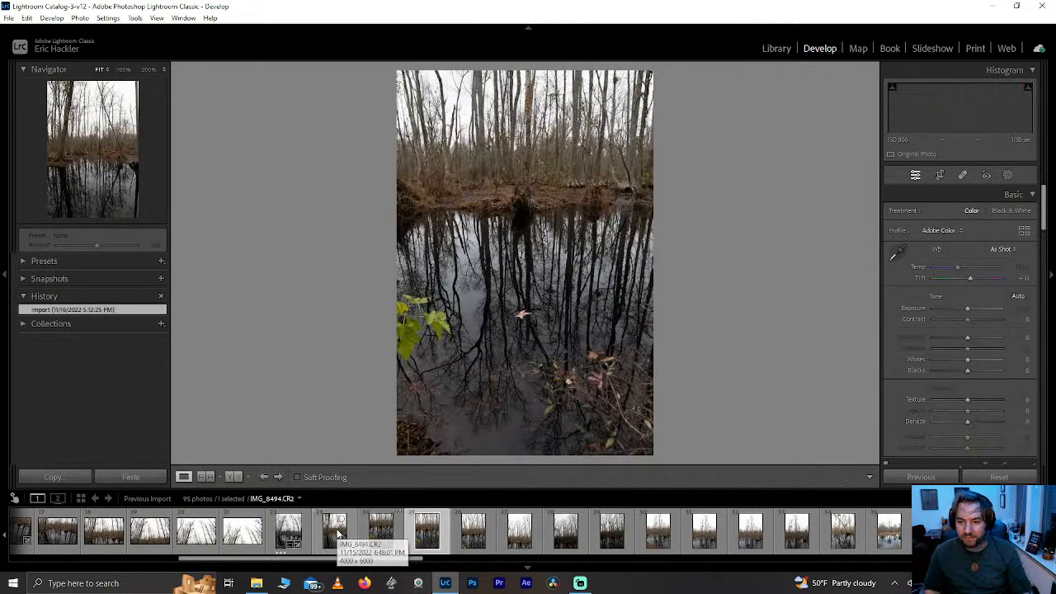
{"action": "key", "text": "Left"}
{"action": "key", "text": "Right"}
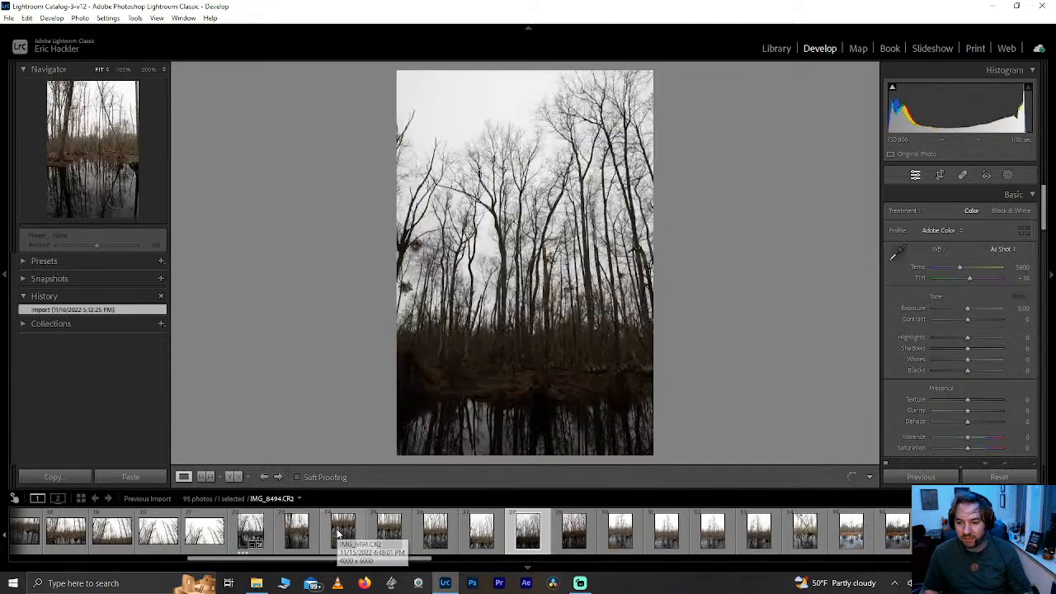
{"action": "key", "text": "Right"}
{"action": "key", "text": "Right"}
{"action": "key", "text": "Right"}
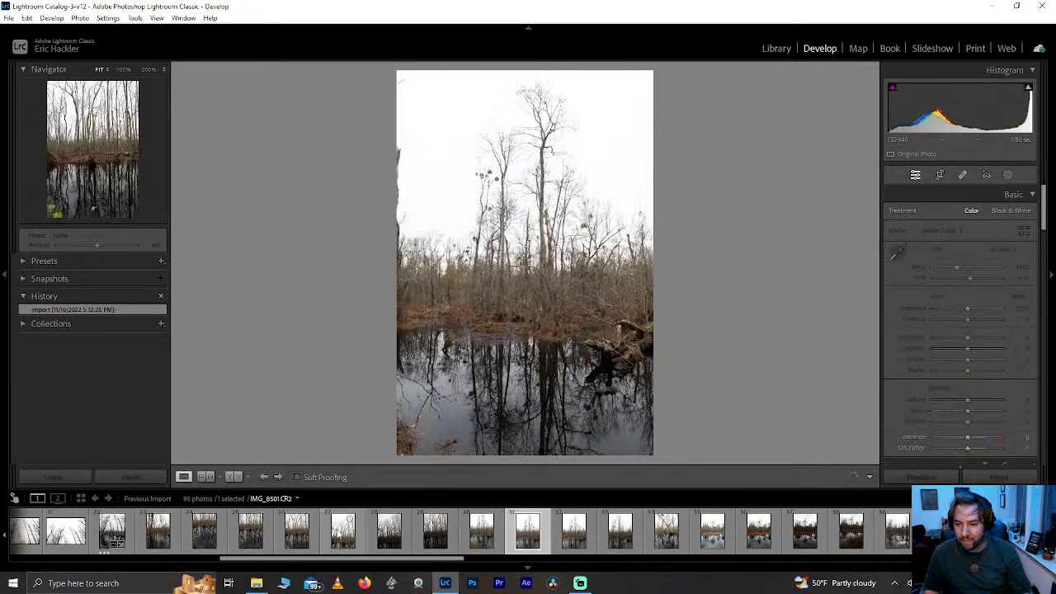
{"action": "left_click", "coordinate": [666, 536]}
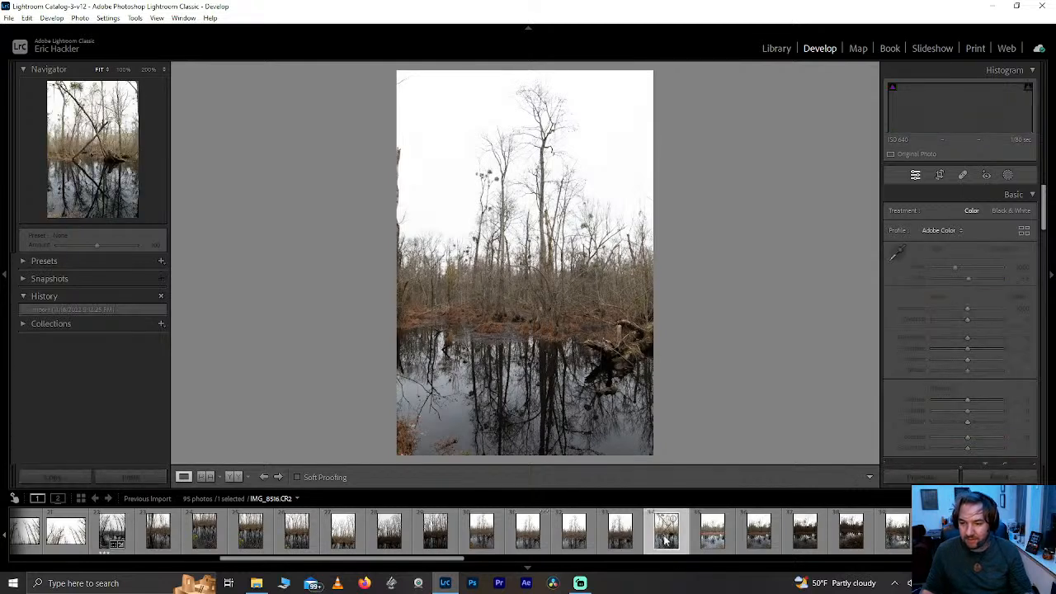
{"action": "key", "text": "Right"}
{"action": "key", "text": "Right"}
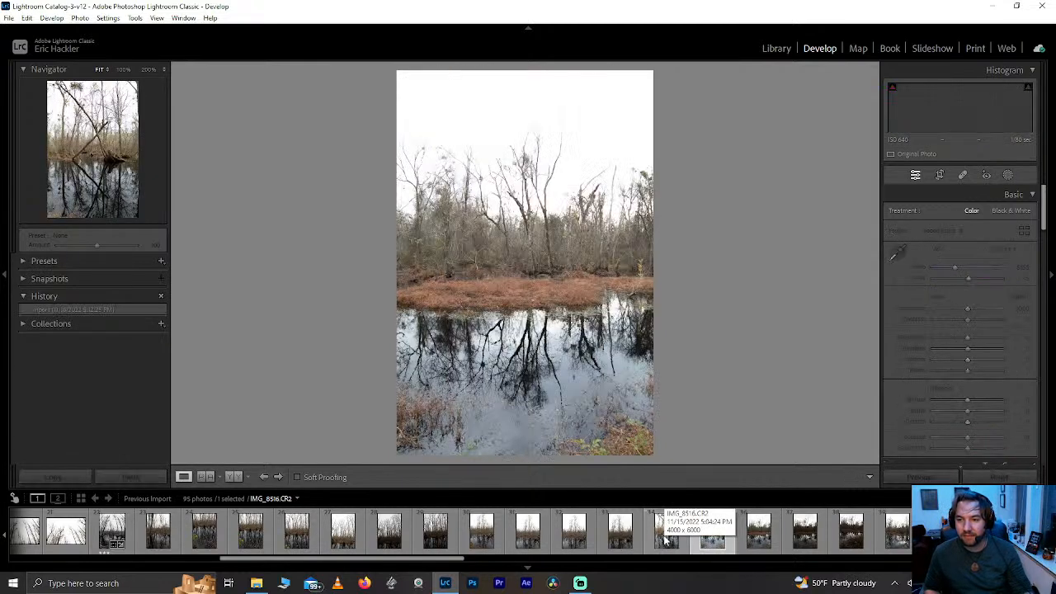
{"action": "key", "text": "Right"}
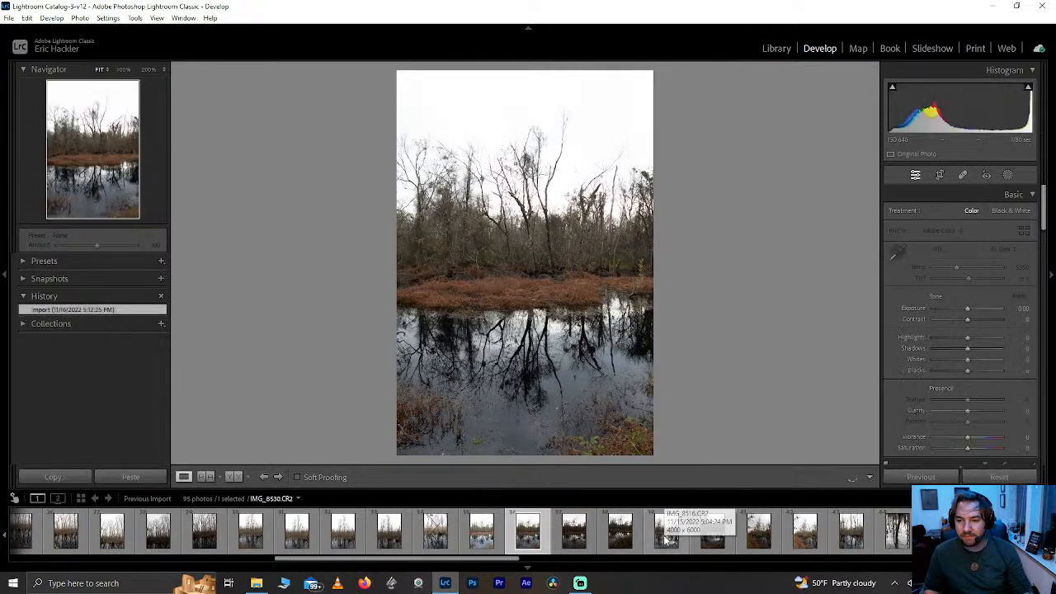
{"action": "key", "text": "Right"}
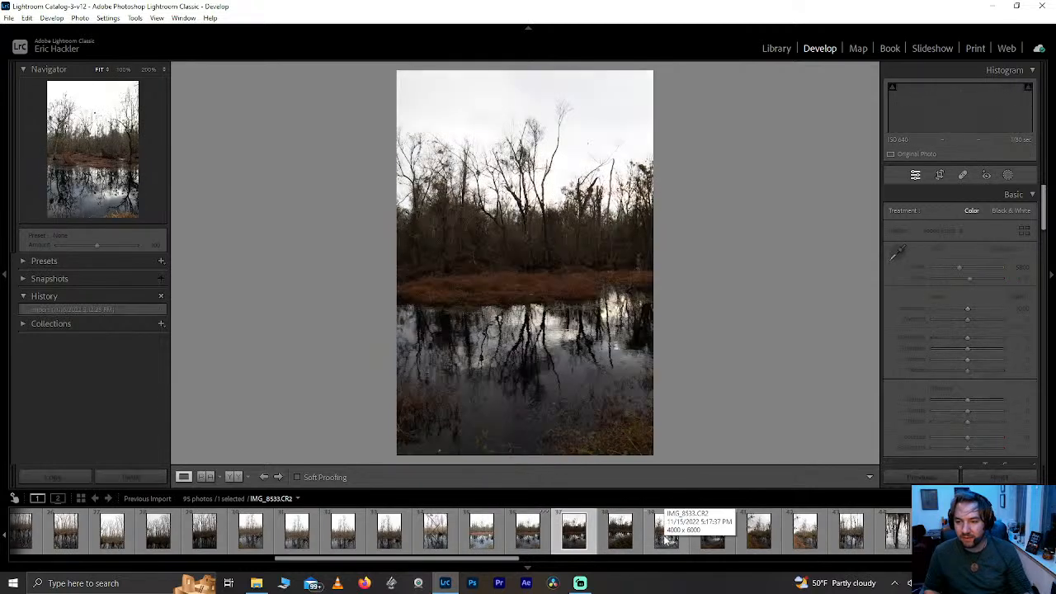
{"action": "key", "text": "Right"}
{"action": "key", "text": "Right"}
{"action": "key", "text": "Right"}
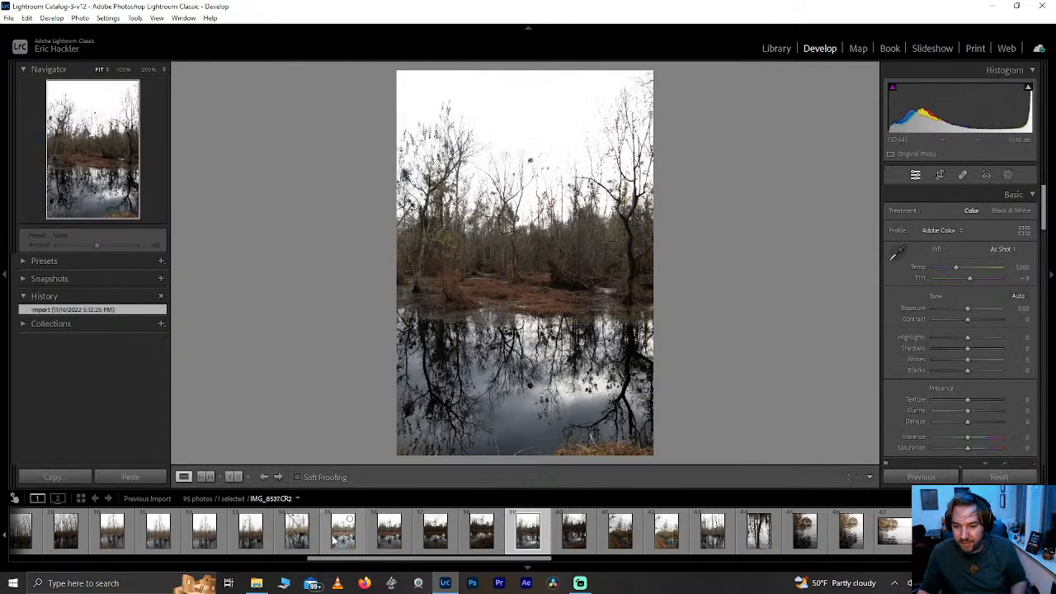
- Select the three bracketed exposures of the reddish marsh bank and merge them to HDR with Auto Settings enabled
{"action": "left_click", "coordinate": [383, 536]}
{"action": "key", "text": "Right"}
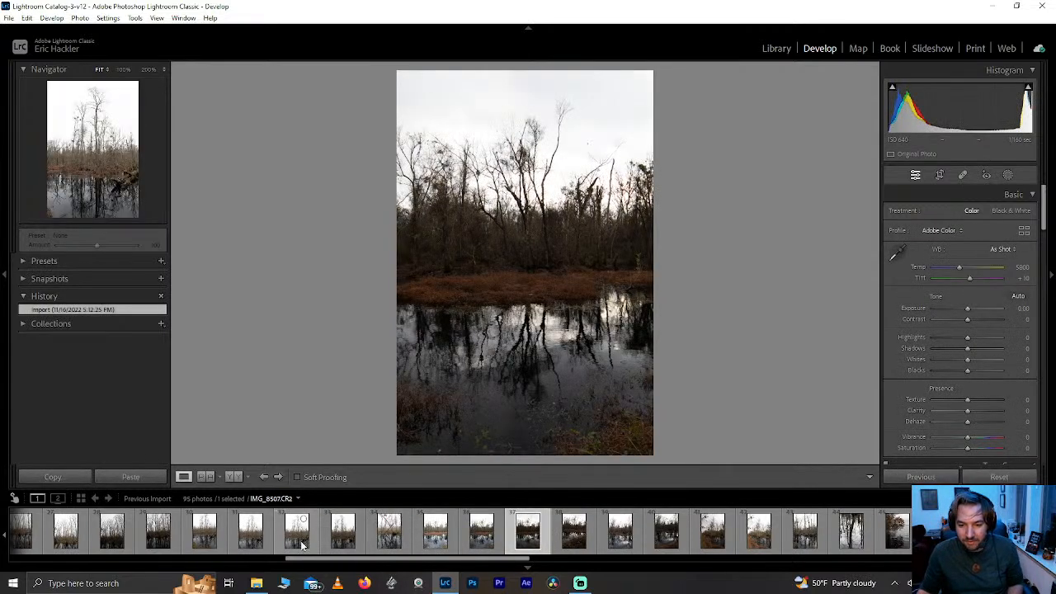
{"action": "left_click", "coordinate": [433, 538], "text": "shift"}
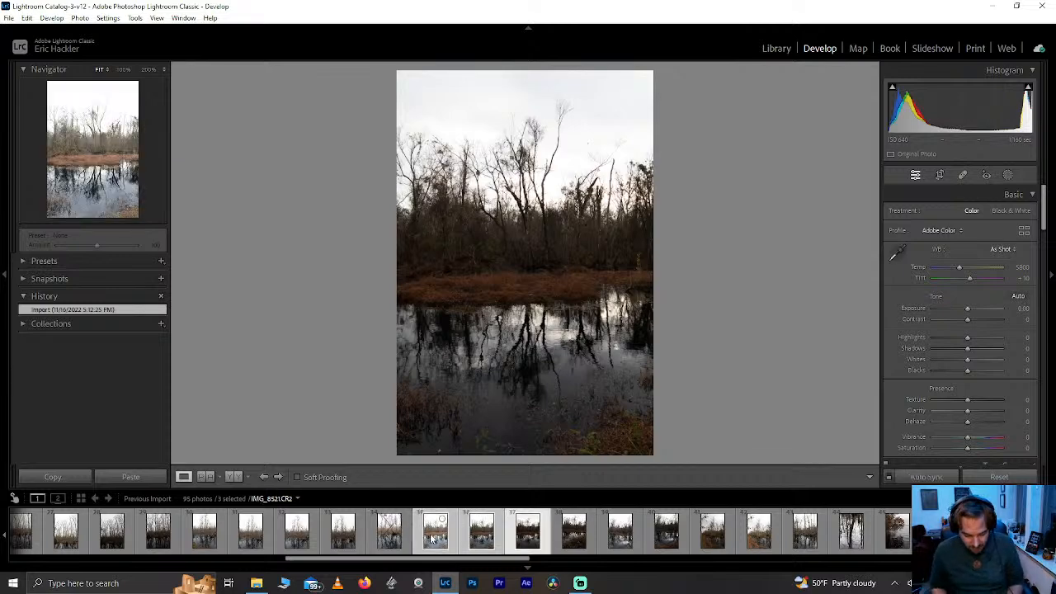
{"action": "key", "text": "ctrl+h"}
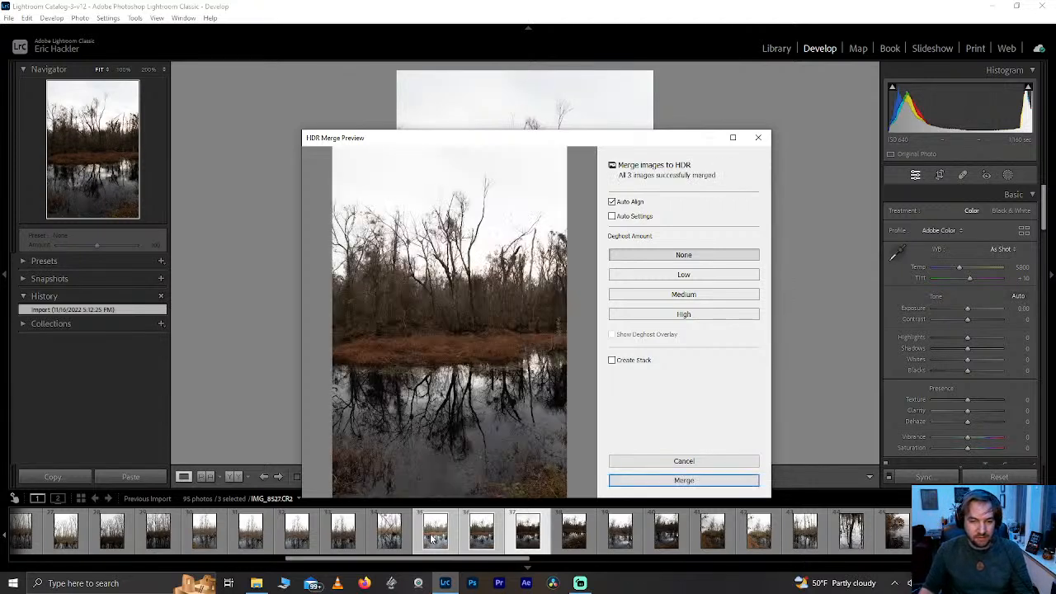
{"action": "left_click", "coordinate": [613, 217]}
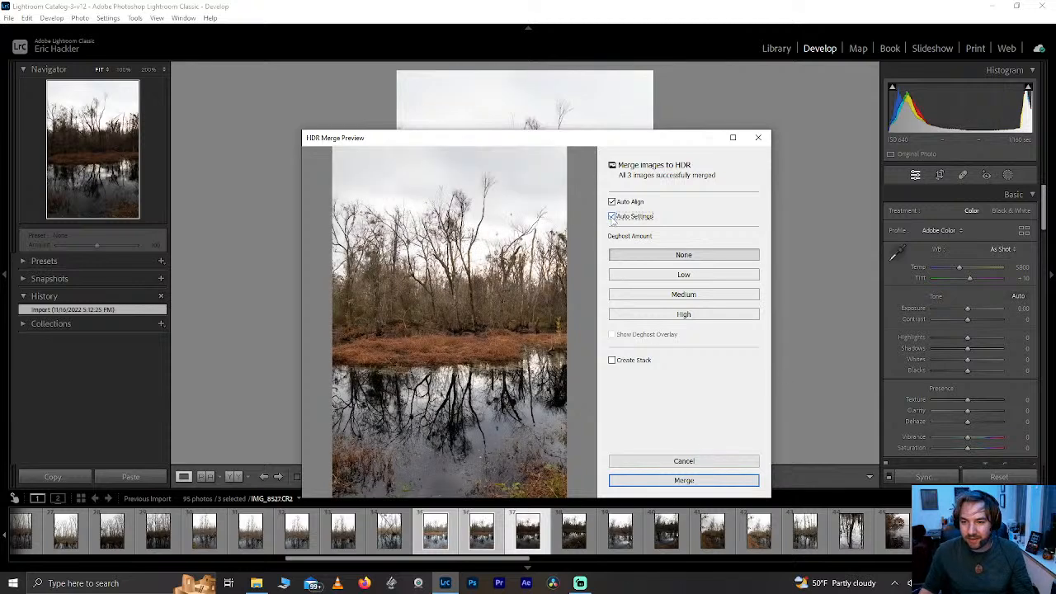
{"action": "left_click", "coordinate": [660, 480]}
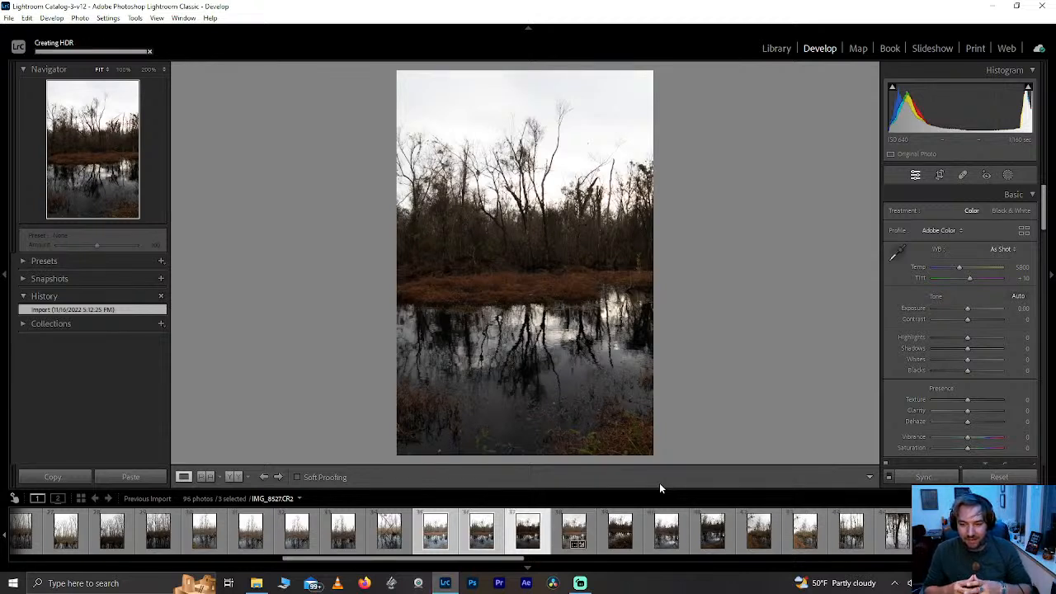
- Open the merged HDR photo, straighten it by 0.47 degrees, and crop away the lower foreground
{"action": "left_click", "coordinate": [568, 532]}
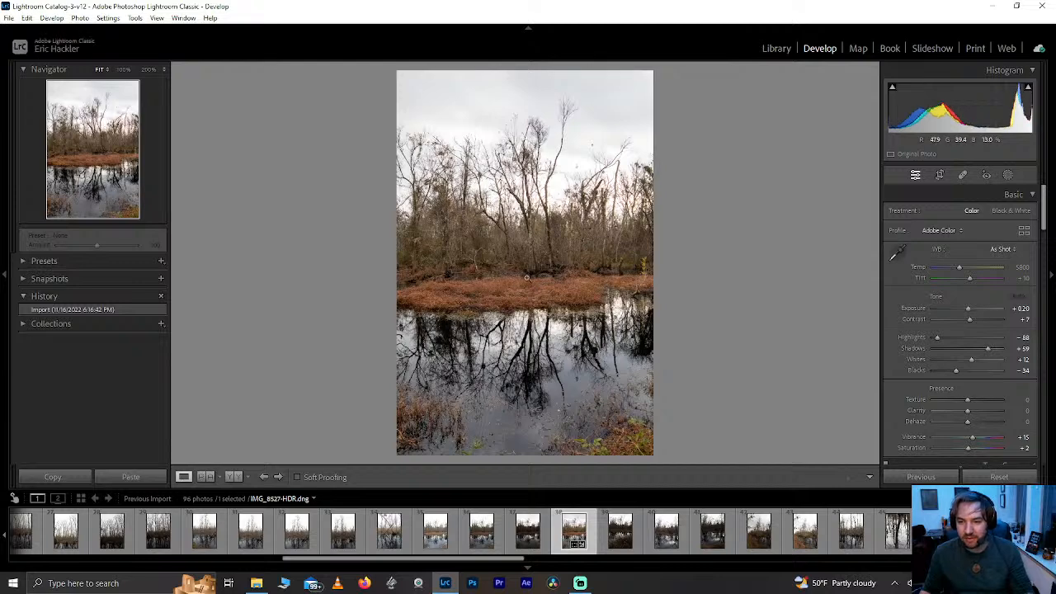
{"action": "key", "text": "r"}
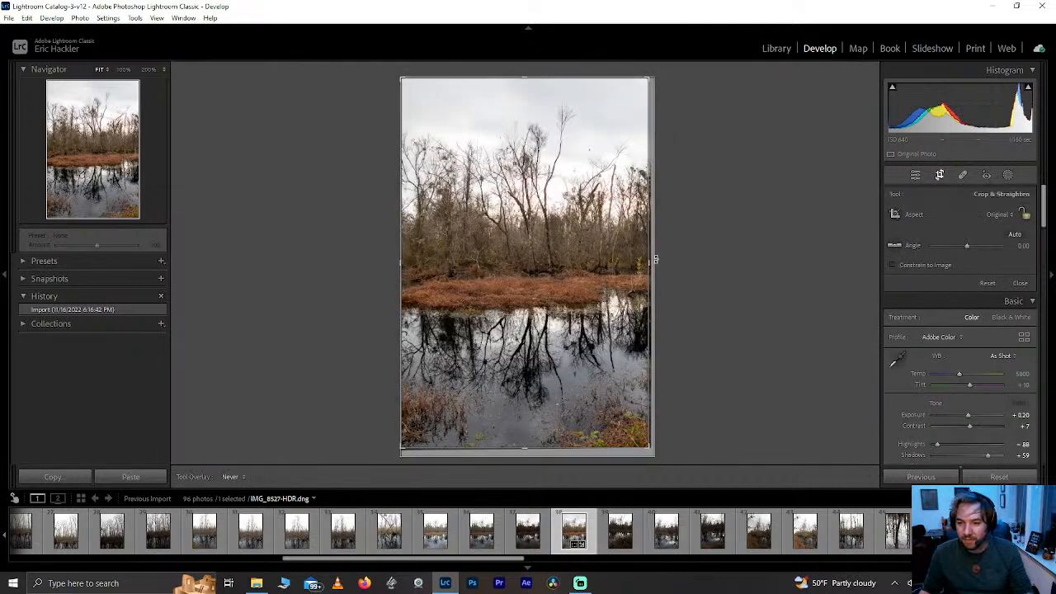
{"action": "left_click_drag", "start_coordinate": [656, 260], "coordinate": [656, 262]}
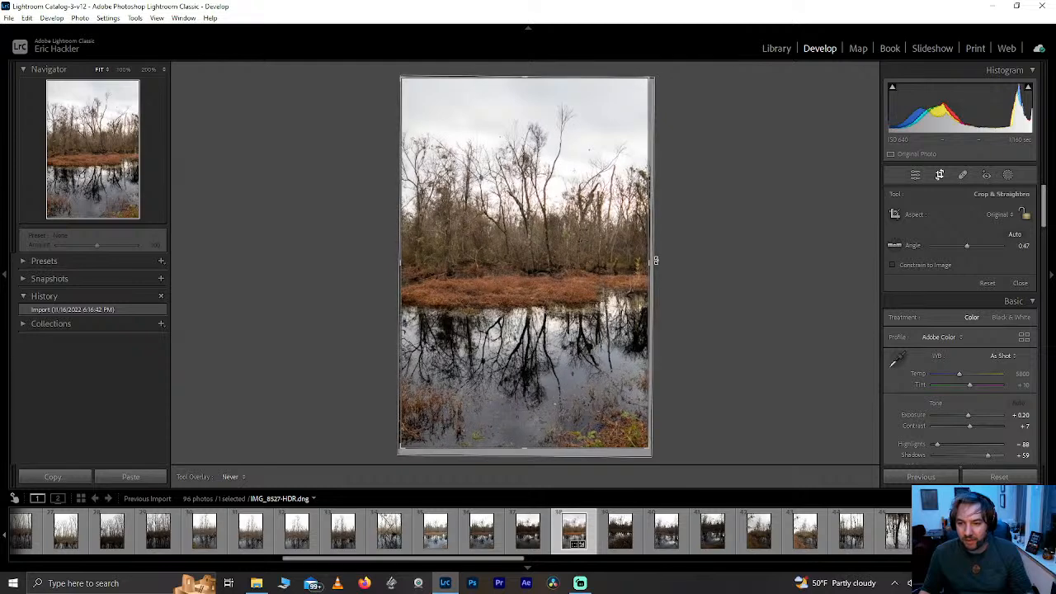
{"action": "mouse_move", "coordinate": [528, 445]}
{"action": "left_mouse_down"}
{"action": "mouse_move", "coordinate": [523, 453]}
{"action": "mouse_move", "coordinate": [526, 433]}
{"action": "left_mouse_up"}
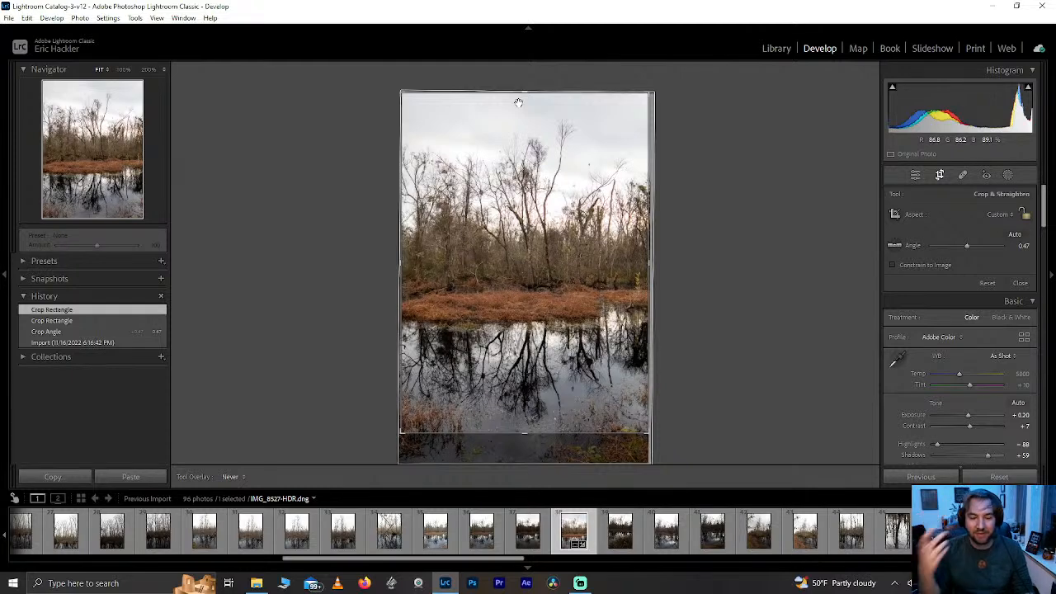
{"action": "left_click", "coordinate": [941, 175]}
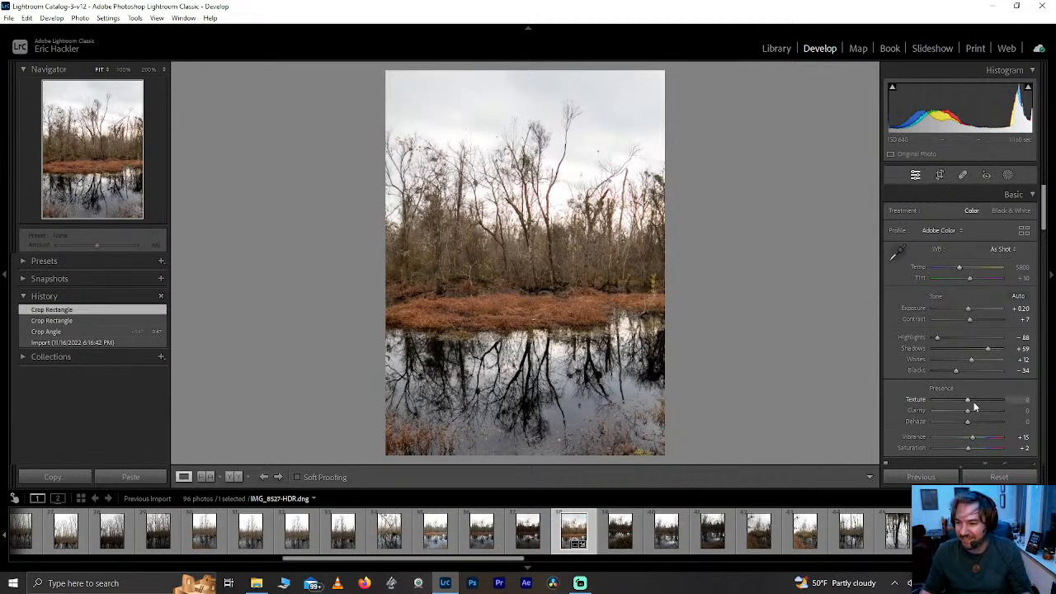
- Reset the HDR photo's exposure and whites to 0, and set the shadows to +74 and the blacks to -60
{"action": "double_click", "coordinate": [968, 310]}
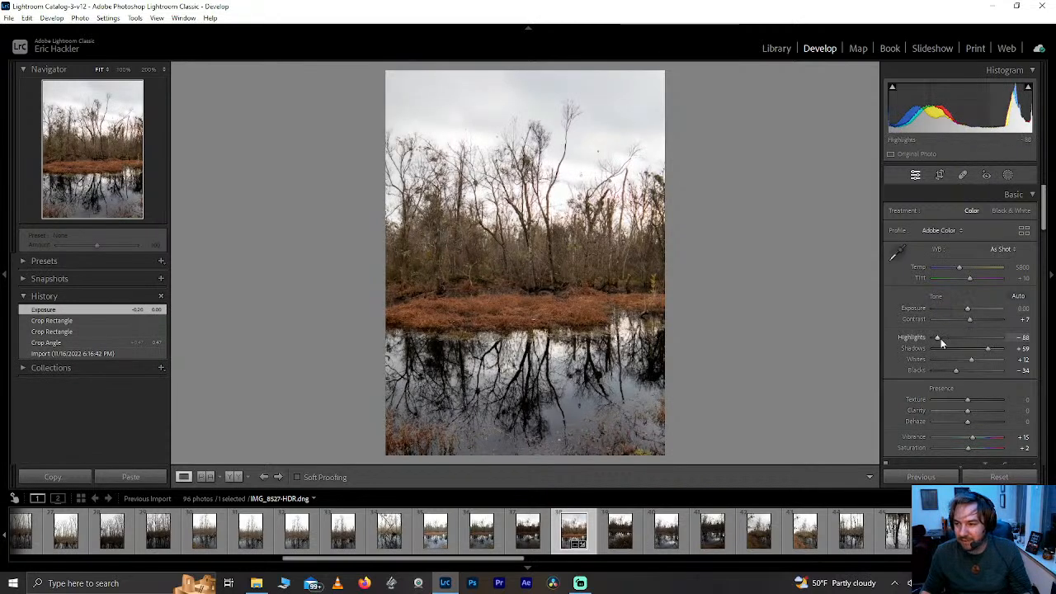
{"action": "left_click_drag", "start_coordinate": [970, 358], "coordinate": [948, 370]}
{"action": "double_click", "coordinate": [948, 361]}
- Try clarity, dehaze and texture adjustments on the HDR photo, resetting each to 0
{"action": "mouse_move", "coordinate": [967, 410]}
{"action": "left_mouse_down"}
{"action": "mouse_move", "coordinate": [896, 415]}
{"action": "mouse_move", "coordinate": [1008, 417]}
{"action": "mouse_move", "coordinate": [975, 410]}
{"action": "mouse_move", "coordinate": [983, 416]}
{"action": "left_mouse_up"}
{"action": "double_click", "coordinate": [983, 412]}
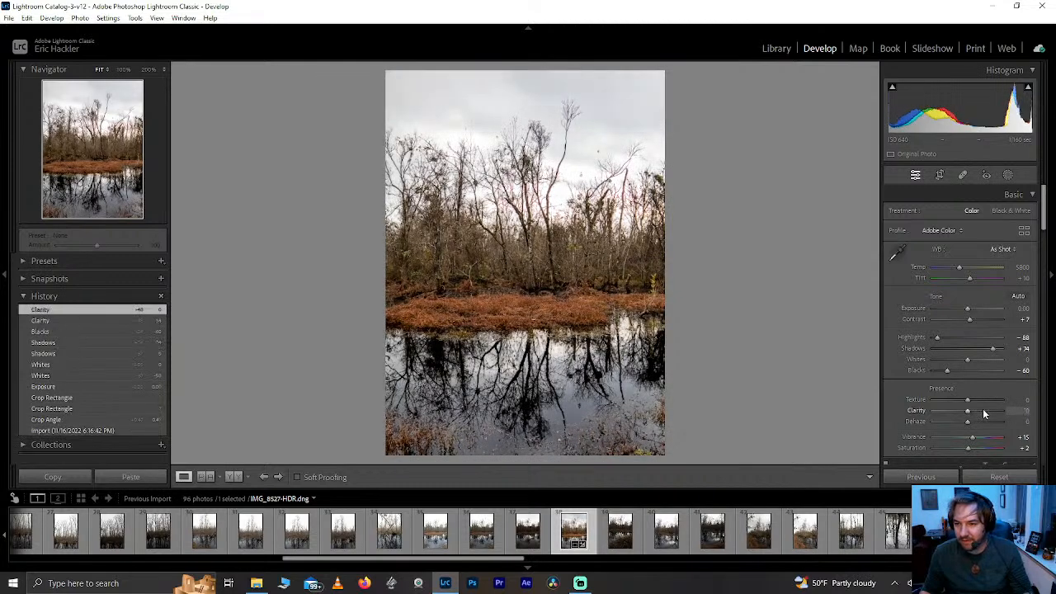
{"action": "left_click_drag", "start_coordinate": [966, 419], "coordinate": [995, 401]}
{"action": "double_click", "coordinate": [989, 419]}
{"action": "double_click", "coordinate": [982, 405]}
{"action": "left_click", "coordinate": [995, 401]}
{"action": "double_click", "coordinate": [992, 401]}
- Create a sky selection mask and set its clarity to 100 and texture to -33
{"action": "left_click", "coordinate": [1006, 176]}
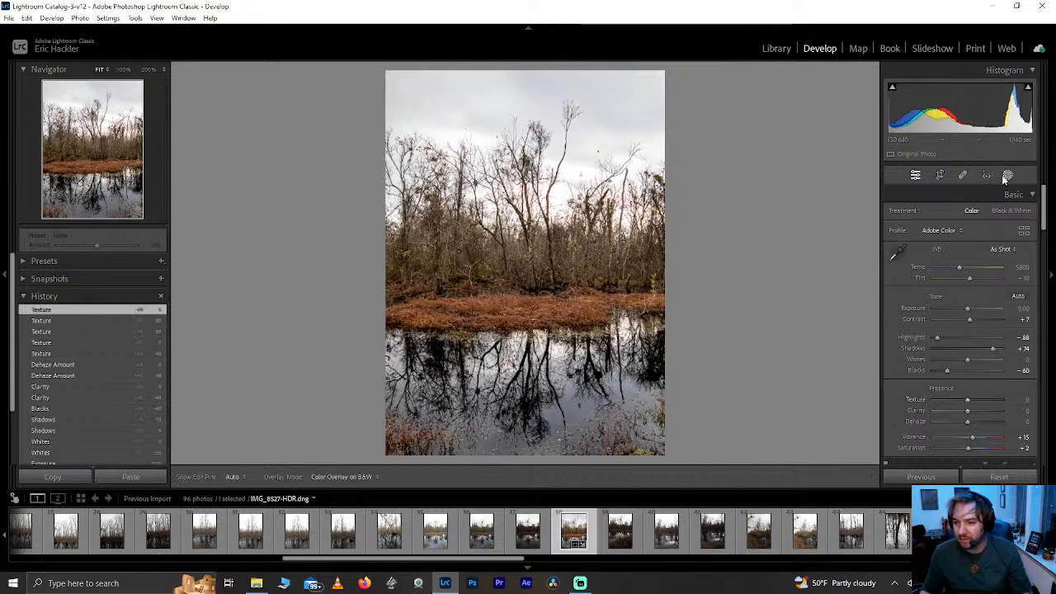
{"action": "left_click", "coordinate": [961, 220]}
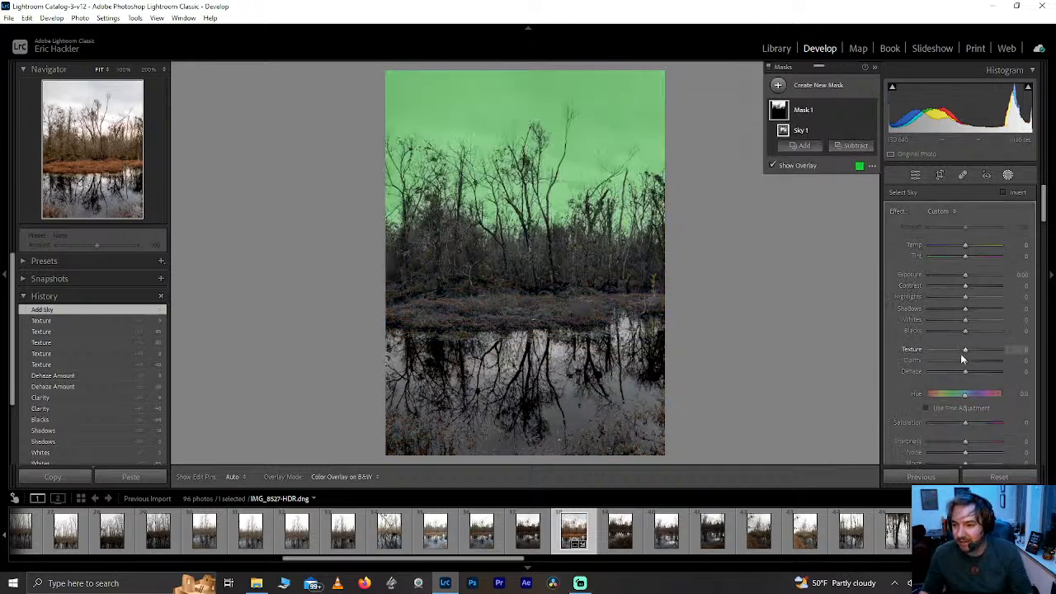
{"action": "left_click_drag", "start_coordinate": [965, 361], "coordinate": [1018, 376]}
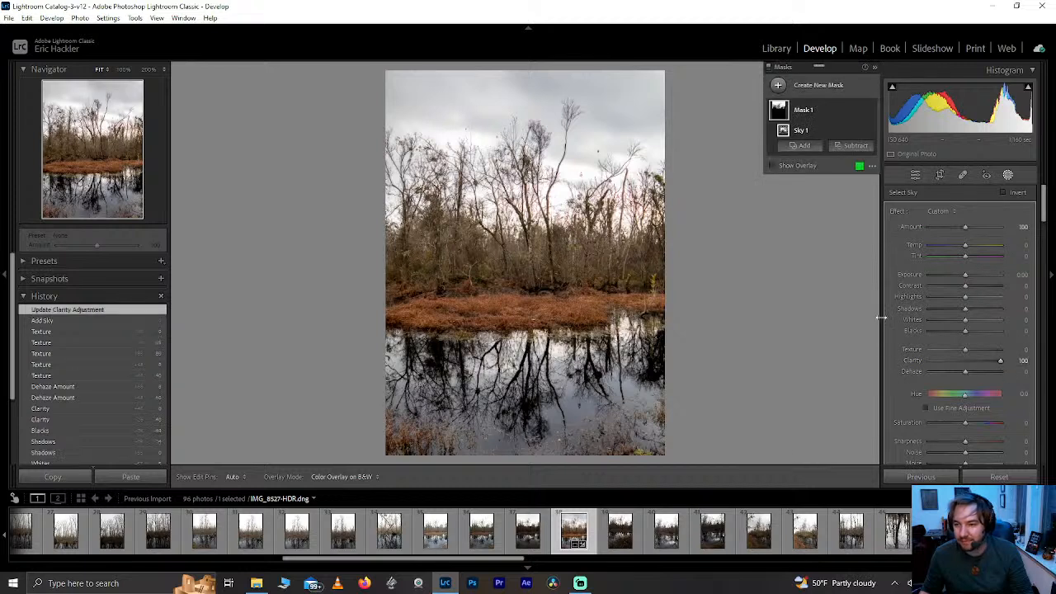
{"action": "mouse_move", "coordinate": [965, 353]}
{"action": "left_mouse_down"}
{"action": "mouse_move", "coordinate": [945, 355]}
{"action": "mouse_move", "coordinate": [953, 351]}
{"action": "left_mouse_up"}
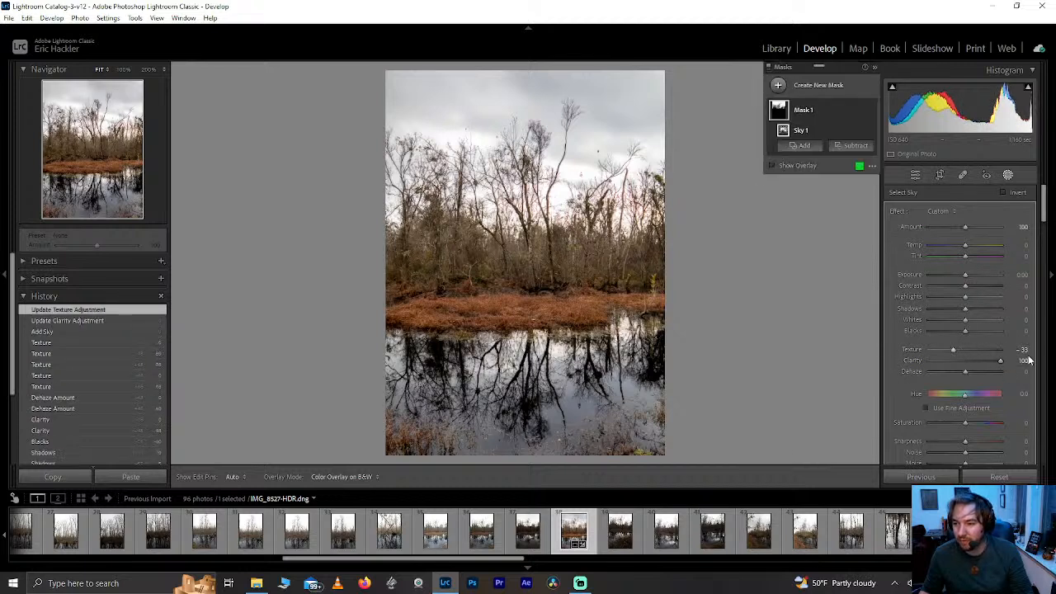
- Try a linear gradient in a new mask over the water, and delete the gradient
{"action": "left_click", "coordinate": [837, 87]}
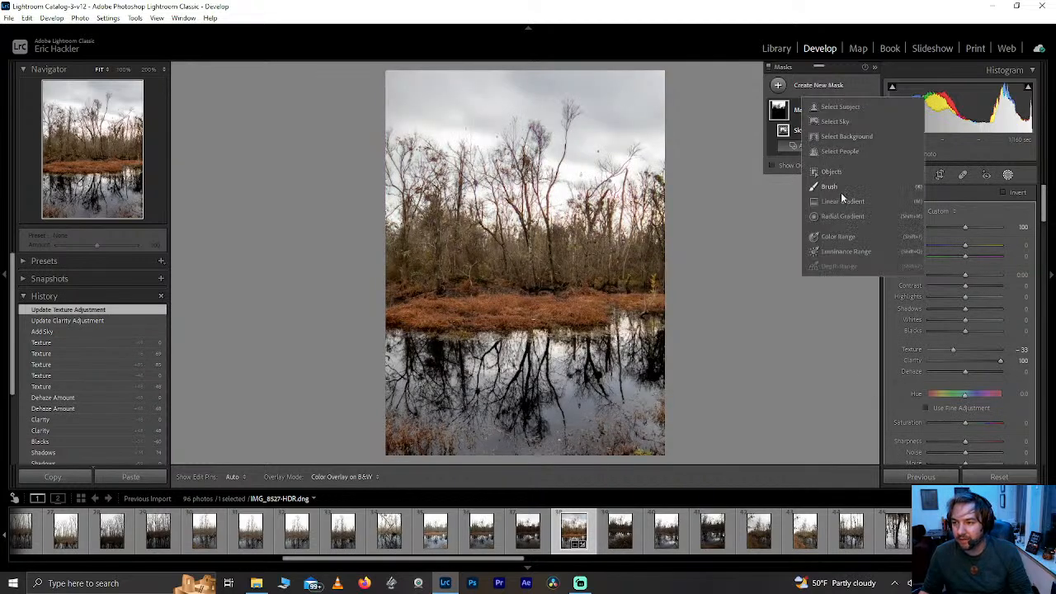
{"action": "left_click", "coordinate": [844, 204]}
{"action": "left_click_drag", "start_coordinate": [506, 333], "coordinate": [519, 313]}
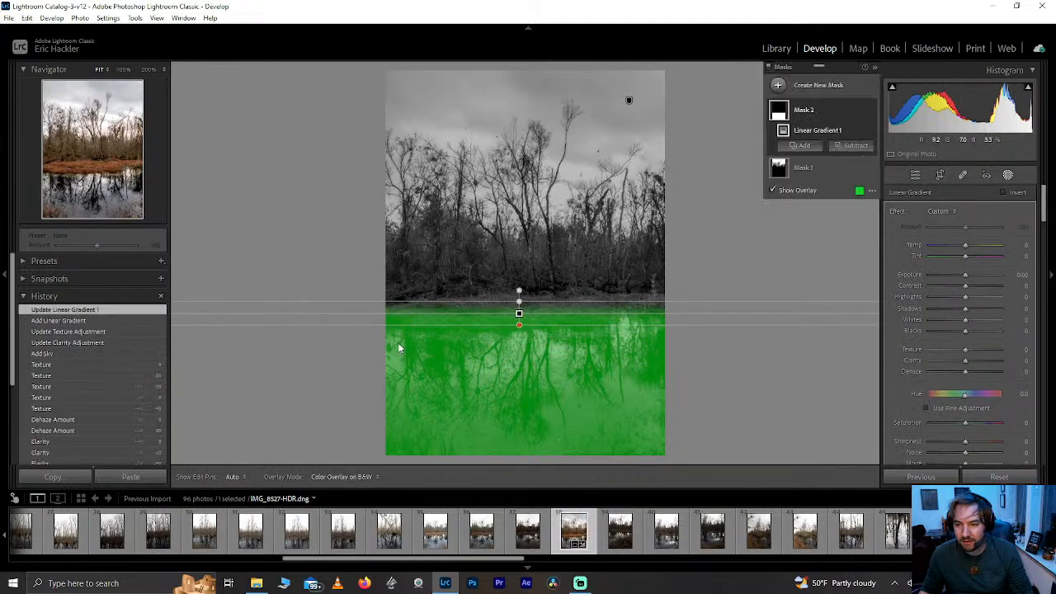
{"action": "key", "text": "Delete"}
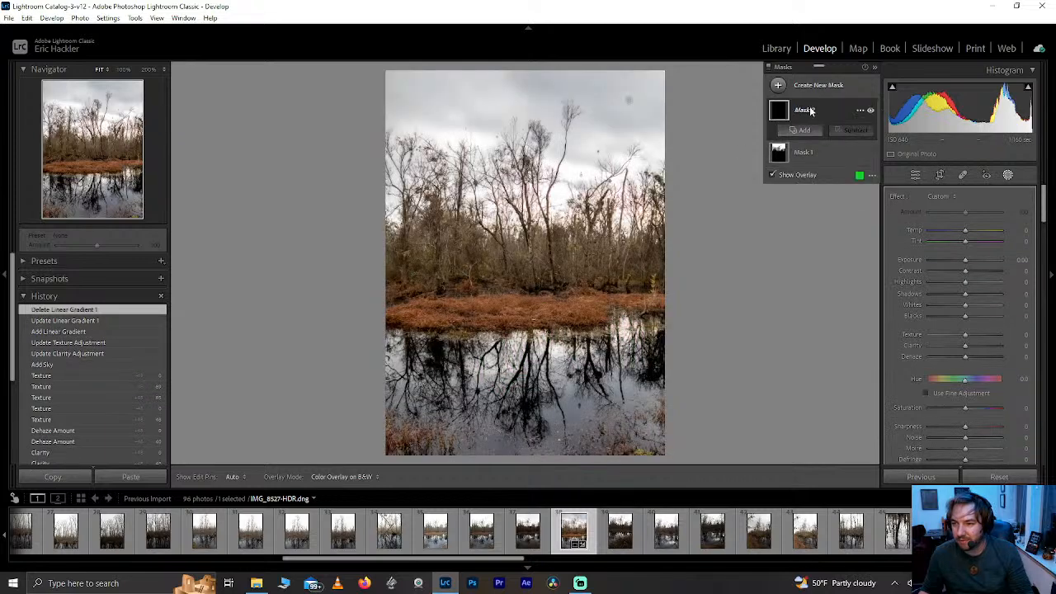
- Add a color range sampled from the water to the second mask, with Refine at 50
{"action": "left_click", "coordinate": [800, 130]}
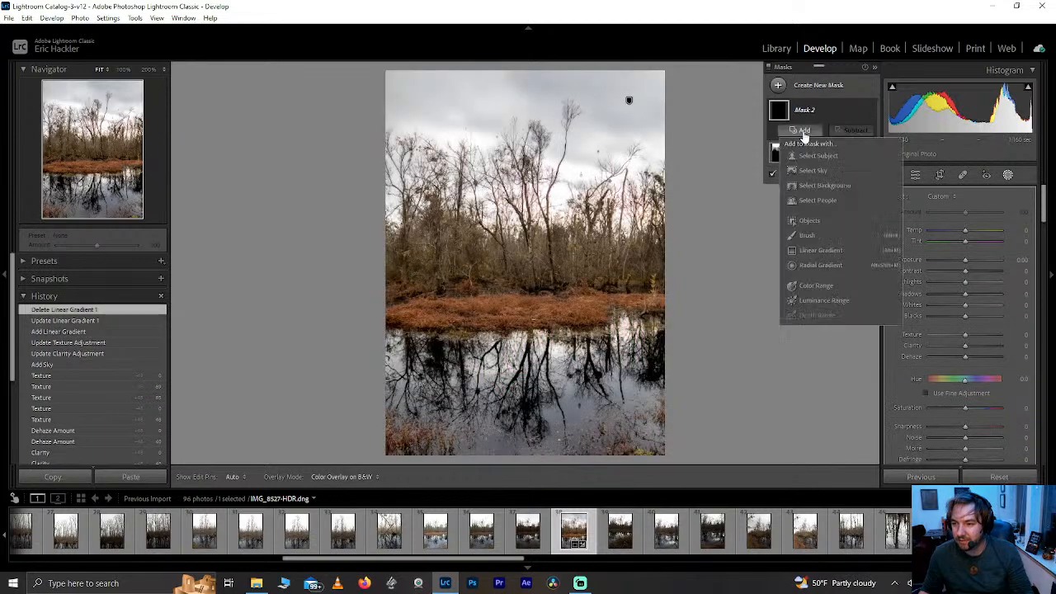
{"action": "left_click", "coordinate": [816, 285]}
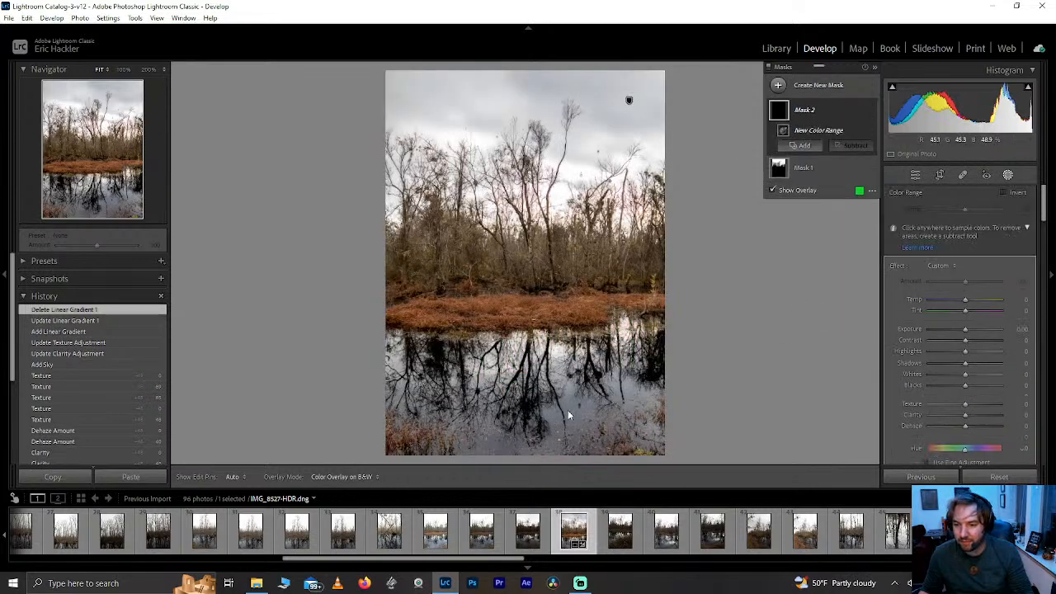
{"action": "left_click", "coordinate": [569, 415]}
{"action": "mouse_move", "coordinate": [966, 212]}
{"action": "left_mouse_down"}
{"action": "mouse_move", "coordinate": [941, 211]}
{"action": "mouse_move", "coordinate": [978, 209]}
{"action": "mouse_move", "coordinate": [970, 210]}
{"action": "left_mouse_up"}
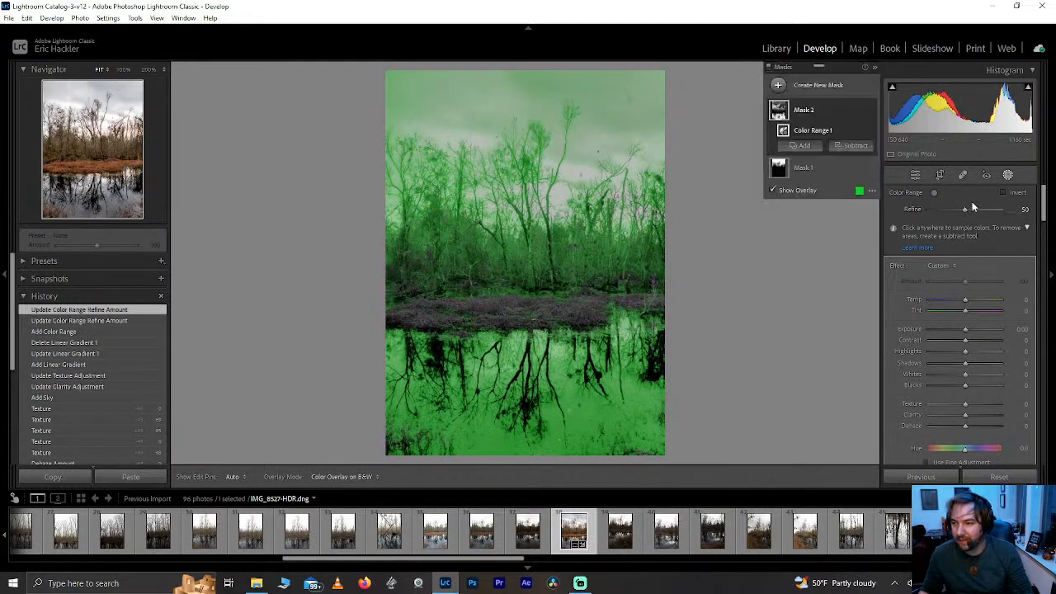
- Subtract the sky, trees and marsh bank from the color range mask with a brush, leaving only the water
{"action": "left_click", "coordinate": [855, 145]}
{"action": "left_click", "coordinate": [858, 251]}
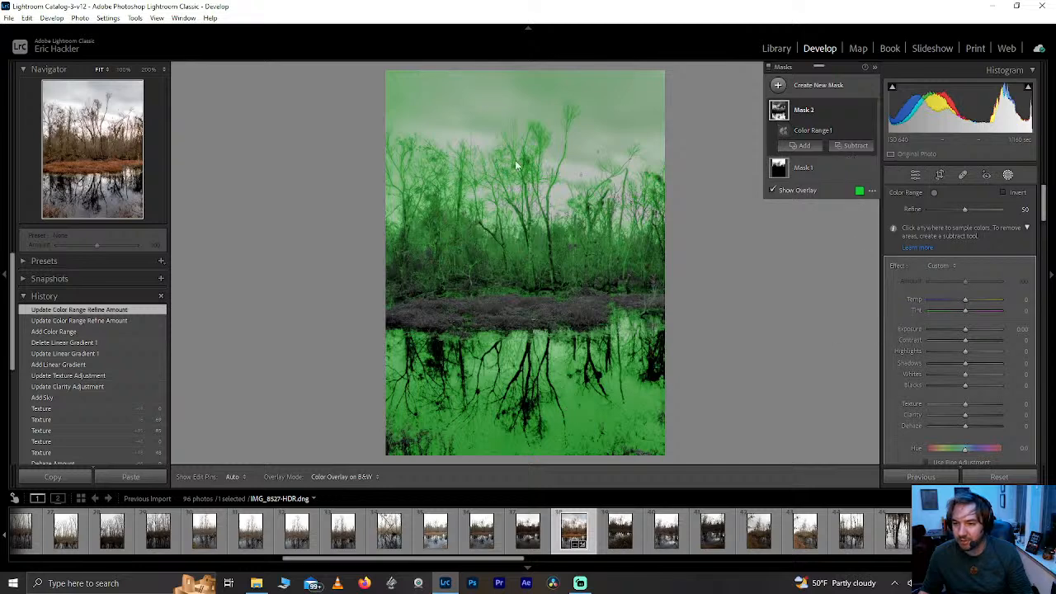
{"action": "mouse_move", "coordinate": [419, 83]}
{"action": "left_mouse_down"}
{"action": "mouse_move", "coordinate": [586, 83]}
{"action": "mouse_move", "coordinate": [609, 112]}
{"action": "mouse_move", "coordinate": [677, 110]}
{"action": "left_mouse_up"}
{"action": "mouse_move", "coordinate": [415, 98]}
{"action": "left_mouse_down"}
{"action": "mouse_move", "coordinate": [452, 153]}
{"action": "mouse_move", "coordinate": [338, 153]}
{"action": "mouse_move", "coordinate": [421, 220]}
{"action": "mouse_move", "coordinate": [387, 280]}
{"action": "mouse_move", "coordinate": [578, 273]}
{"action": "mouse_move", "coordinate": [473, 221]}
{"action": "mouse_move", "coordinate": [426, 175]}
{"action": "mouse_move", "coordinate": [439, 218]}
{"action": "left_mouse_up"}
{"action": "mouse_move", "coordinate": [698, 183]}
{"action": "left_mouse_down"}
{"action": "mouse_move", "coordinate": [595, 206]}
{"action": "mouse_move", "coordinate": [669, 241]}
{"action": "mouse_move", "coordinate": [622, 275]}
{"action": "mouse_move", "coordinate": [592, 234]}
{"action": "mouse_move", "coordinate": [503, 241]}
{"action": "mouse_move", "coordinate": [474, 278]}
{"action": "mouse_move", "coordinate": [641, 283]}
{"action": "mouse_move", "coordinate": [439, 264]}
{"action": "mouse_move", "coordinate": [388, 297]}
{"action": "mouse_move", "coordinate": [466, 283]}
{"action": "mouse_move", "coordinate": [453, 301]}
{"action": "mouse_move", "coordinate": [624, 285]}
{"action": "mouse_move", "coordinate": [478, 298]}
{"action": "mouse_move", "coordinate": [436, 273]}
{"action": "mouse_move", "coordinate": [390, 316]}
{"action": "left_mouse_up"}
- Set the water mask's texture to 69, clarity to 63, dehaze to 12 and saturation to 71, and undo the stray brush stroke
{"action": "scroll", "coordinate": [625, 196], "scroll_direction": "down", "scroll_amount": 3}
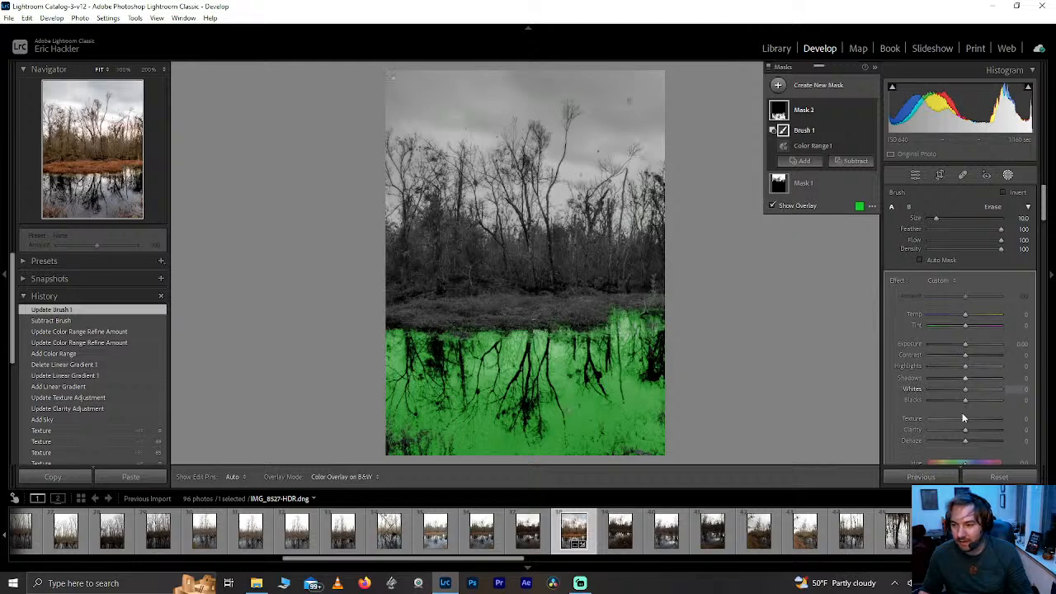
{"action": "left_click_drag", "start_coordinate": [962, 421], "coordinate": [990, 446]}
{"action": "double_click", "coordinate": [984, 442]}
{"action": "scroll", "coordinate": [1044, 224], "scroll_direction": "down", "scroll_amount": 2}
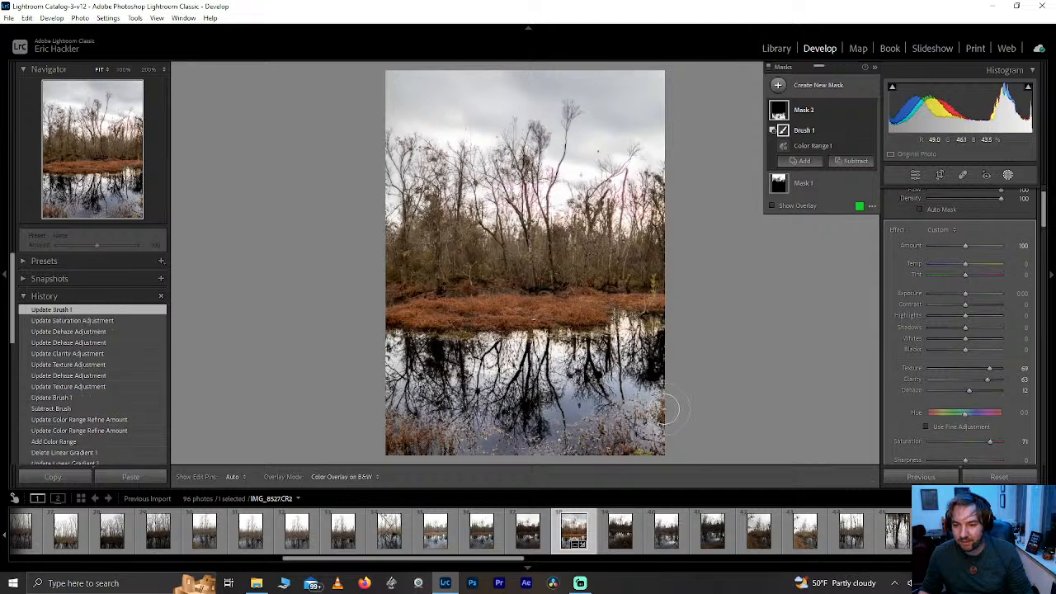
{"action": "key", "text": "ctrl+z"}
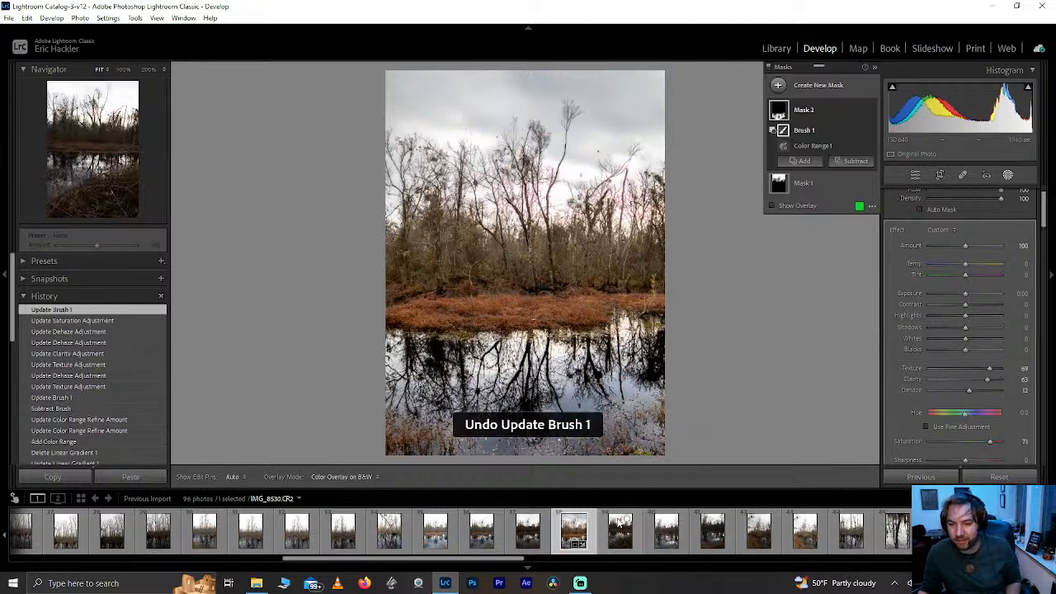
- Soften the water mask along the foreground plants with low-flow subtract brush strokes, and restore the brush flow to 100
{"action": "key", "text": "ctrl+z"}
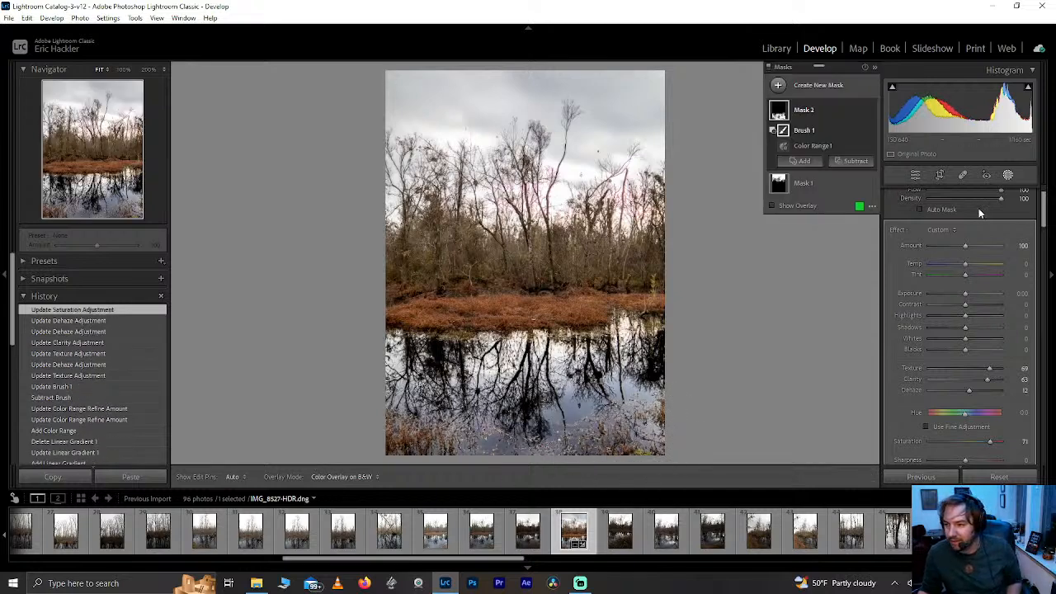
{"action": "left_click_drag", "start_coordinate": [984, 190], "coordinate": [965, 192]}
{"action": "mouse_move", "coordinate": [407, 437]}
{"action": "left_mouse_down"}
{"action": "mouse_move", "coordinate": [481, 441]}
{"action": "mouse_move", "coordinate": [367, 442]}
{"action": "mouse_move", "coordinate": [627, 438]}
{"action": "mouse_move", "coordinate": [656, 470]}
{"action": "mouse_move", "coordinate": [569, 474]}
{"action": "left_mouse_up"}
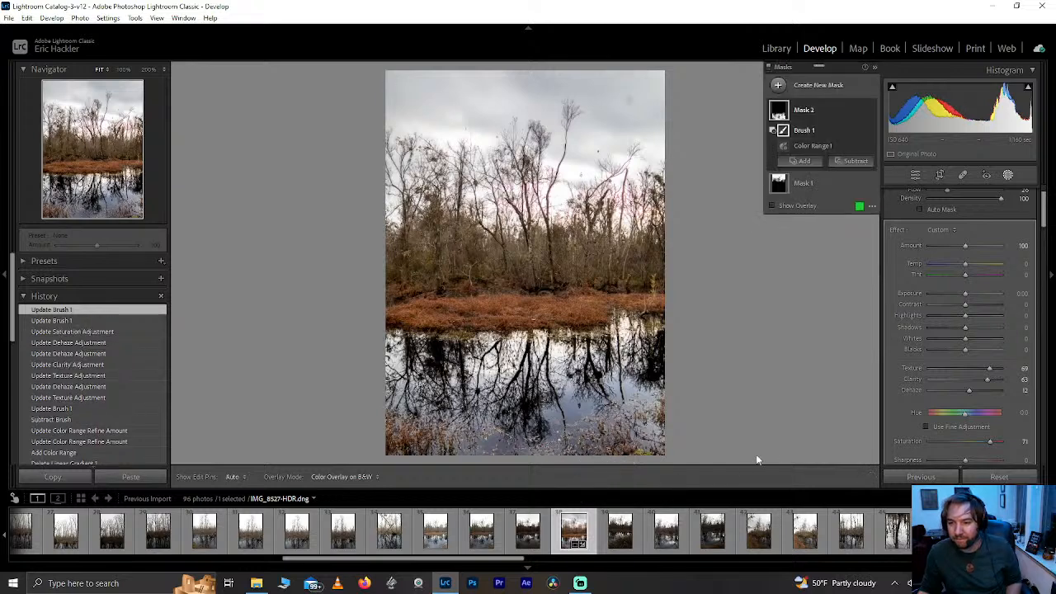
{"action": "left_click_drag", "start_coordinate": [594, 450], "coordinate": [597, 448]}
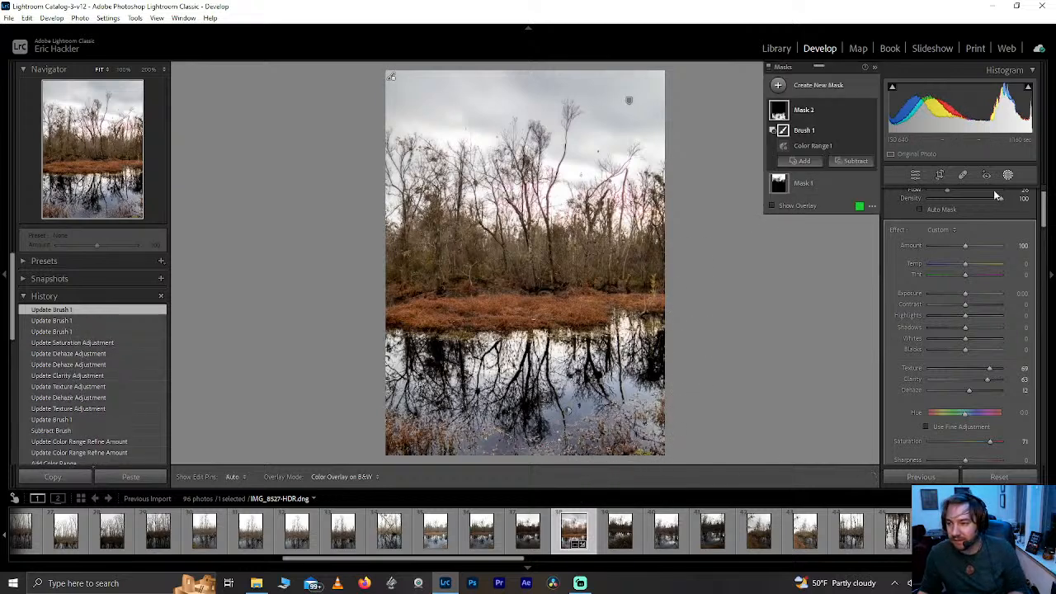
{"action": "left_click_drag", "start_coordinate": [947, 191], "coordinate": [1027, 193]}
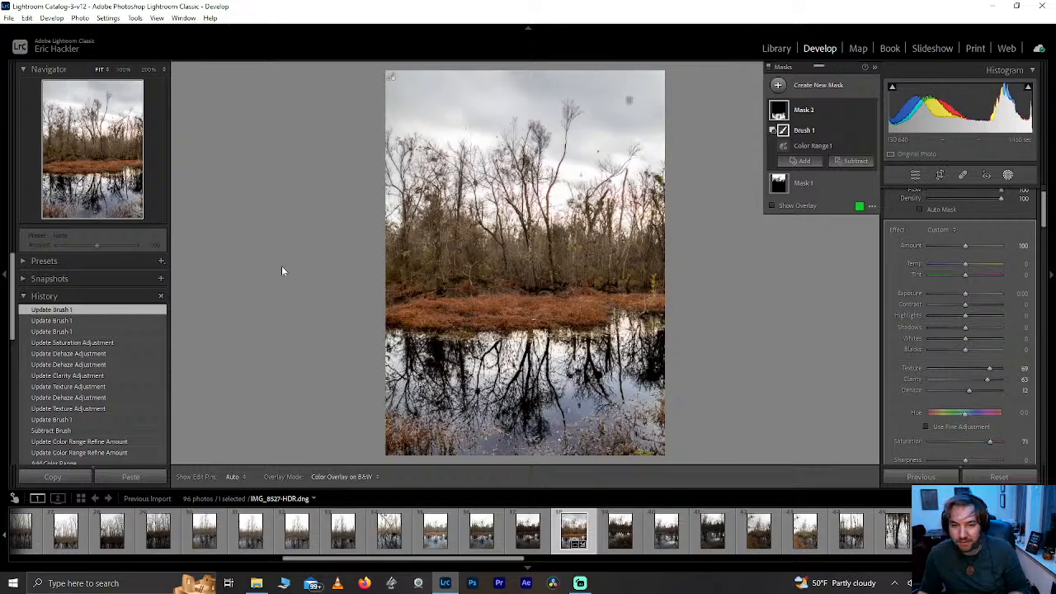
{"action": "mouse_move", "coordinate": [116, 167]}
{"action": "left_mouse_down"}
{"action": "mouse_move", "coordinate": [127, 175]}
{"action": "mouse_move", "coordinate": [105, 169]}
{"action": "left_mouse_up"}
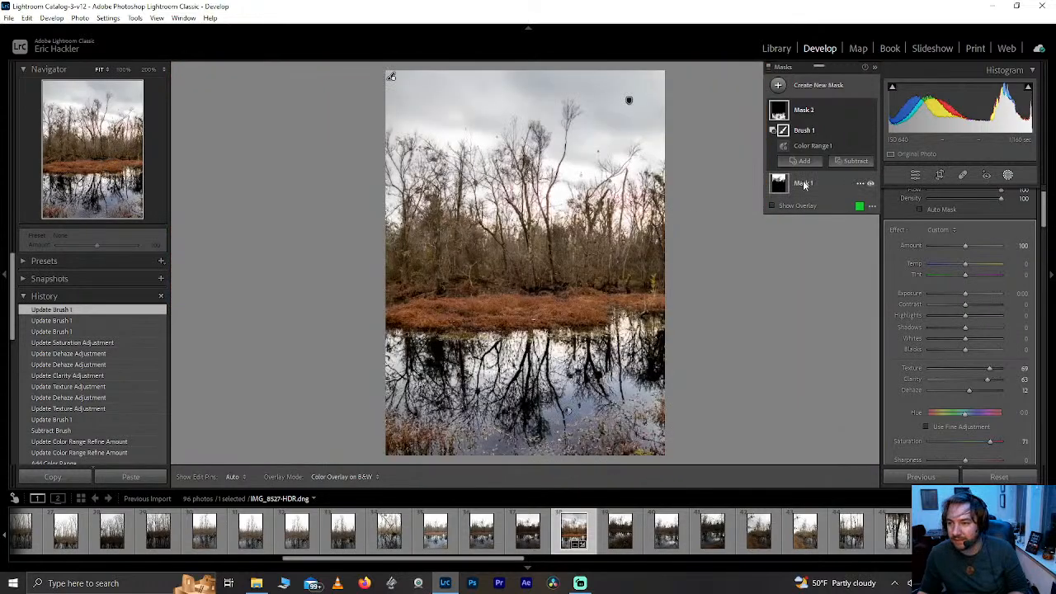
- Set the sky mask's dehaze to 26 and finish masking
{"action": "scroll", "coordinate": [983, 387], "scroll_direction": "down", "scroll_amount": 3}
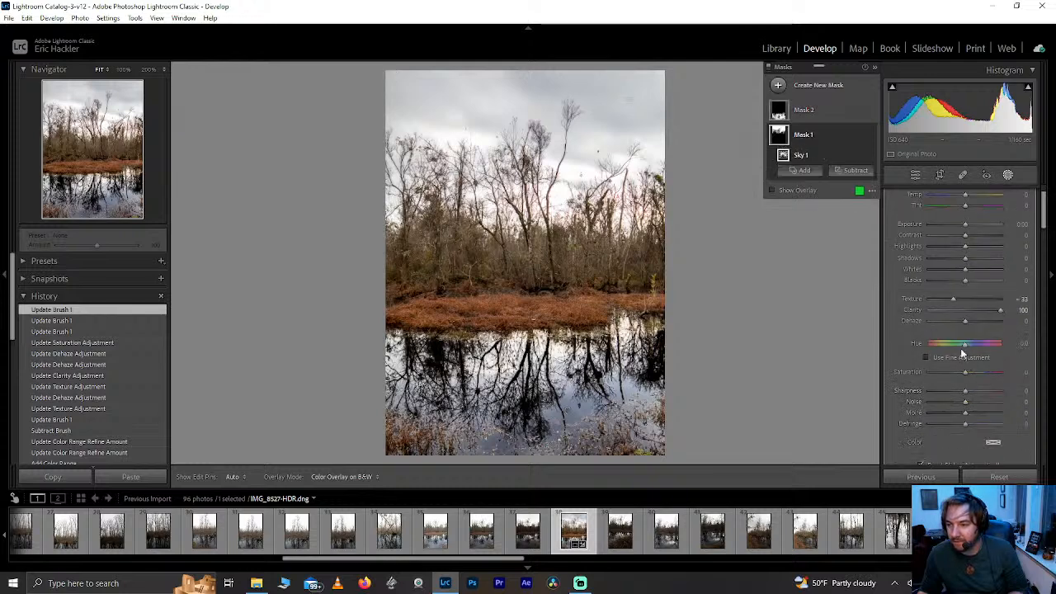
{"action": "left_click_drag", "start_coordinate": [964, 321], "coordinate": [972, 323]}
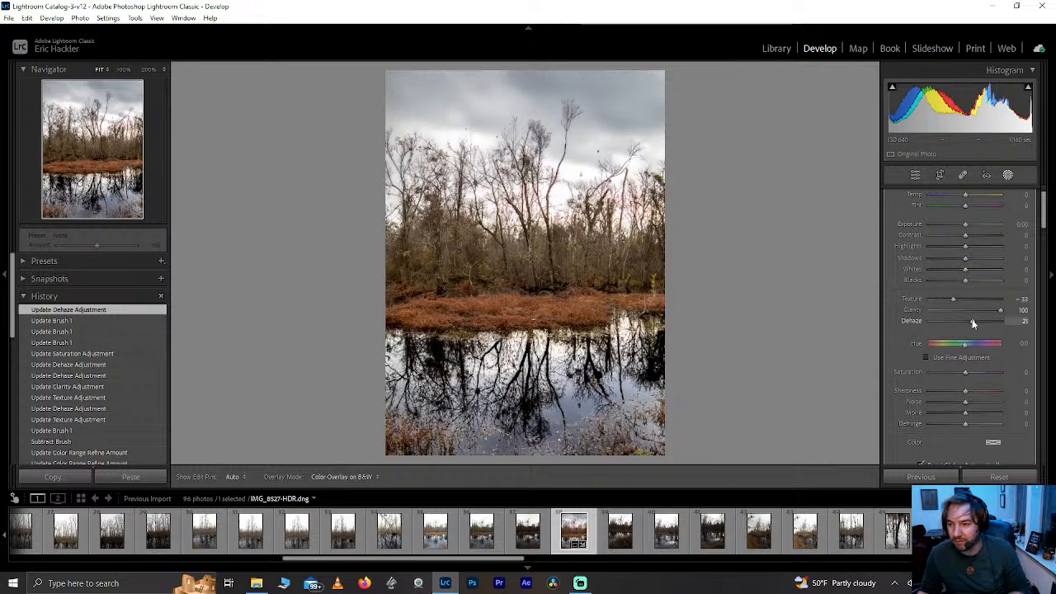
{"action": "left_click_drag", "start_coordinate": [973, 321], "coordinate": [973, 321]}
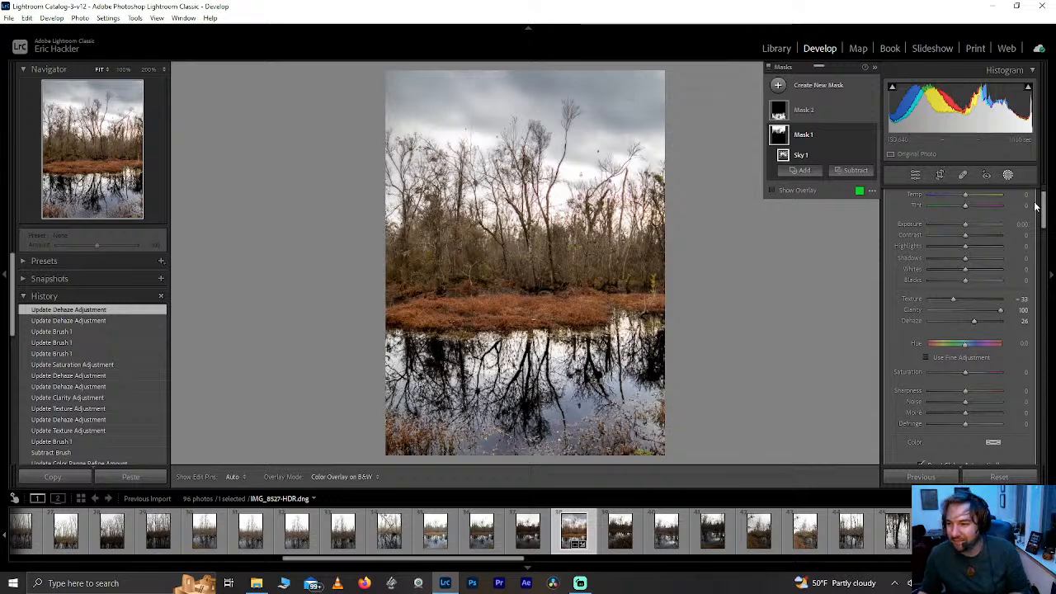
{"action": "left_click", "coordinate": [1009, 176]}
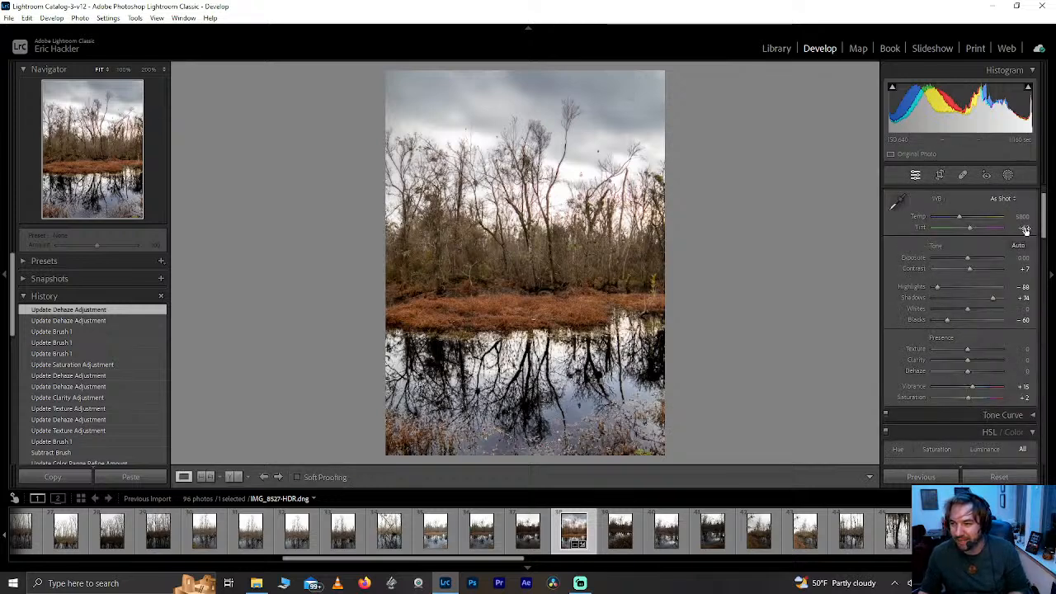
- Set the HDR photo's red saturation to -100 and yellow saturation to -31, resetting orange saturation to 0
{"action": "left_click_drag", "start_coordinate": [1042, 210], "coordinate": [1042, 252]}
{"action": "left_click_drag", "start_coordinate": [966, 332], "coordinate": [858, 317]}
{"action": "left_click_drag", "start_coordinate": [990, 347], "coordinate": [958, 353]}
{"action": "double_click", "coordinate": [972, 342]}
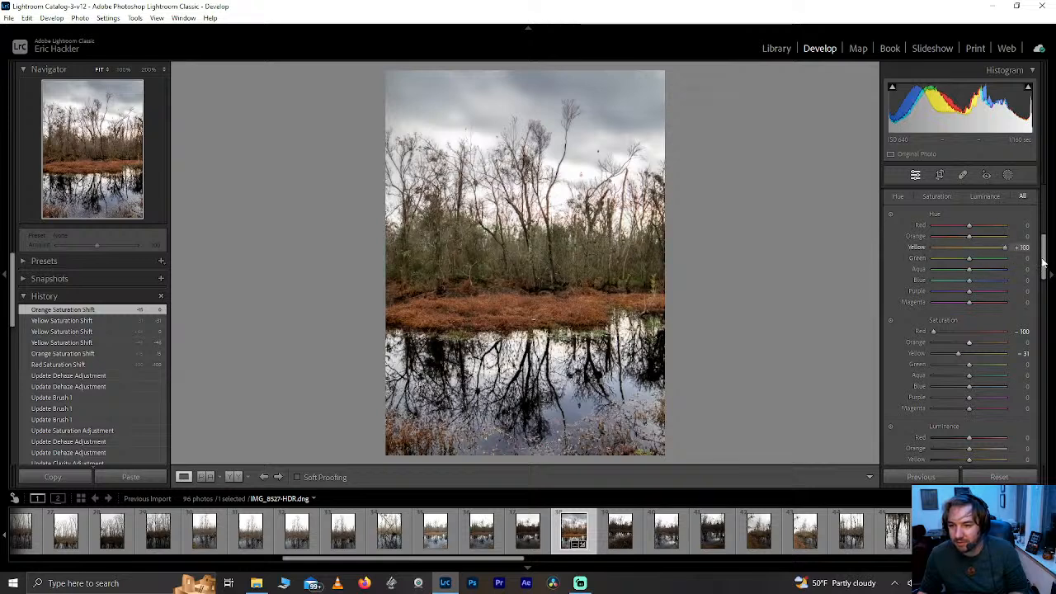
- Try shifting the yellow and red hues, and reset both to 0
{"action": "left_click_drag", "start_coordinate": [933, 248], "coordinate": [952, 256]}
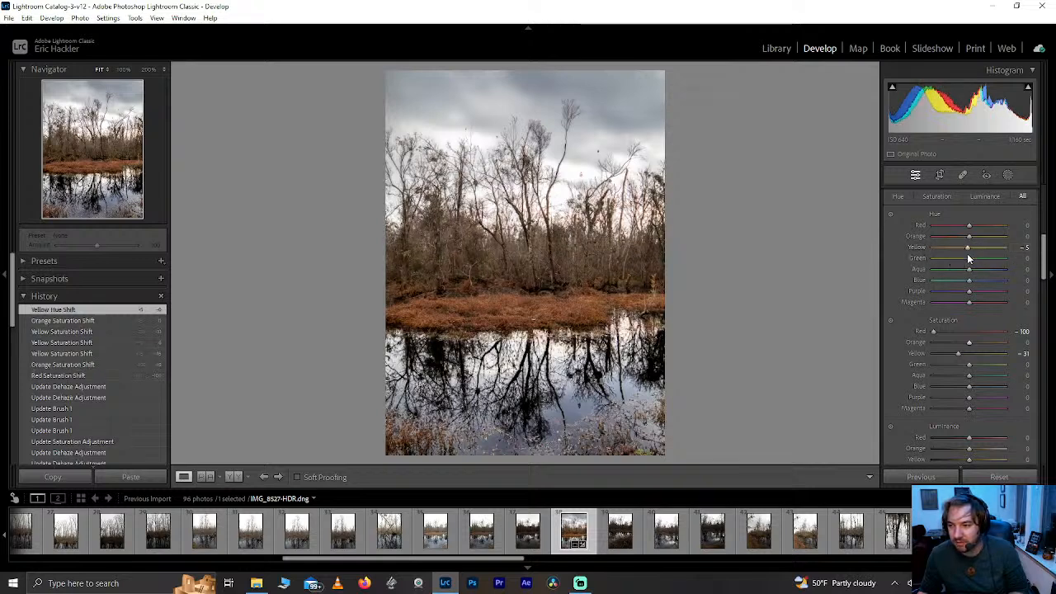
{"action": "double_click", "coordinate": [968, 247]}
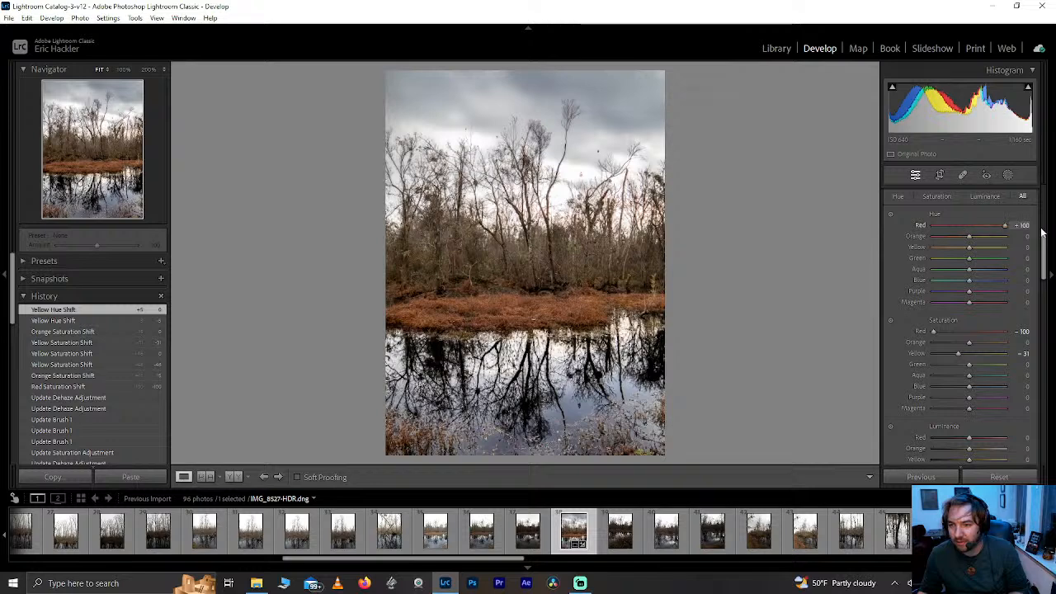
{"action": "left_click_drag", "start_coordinate": [941, 231], "coordinate": [932, 229]}
{"action": "double_click", "coordinate": [932, 226]}
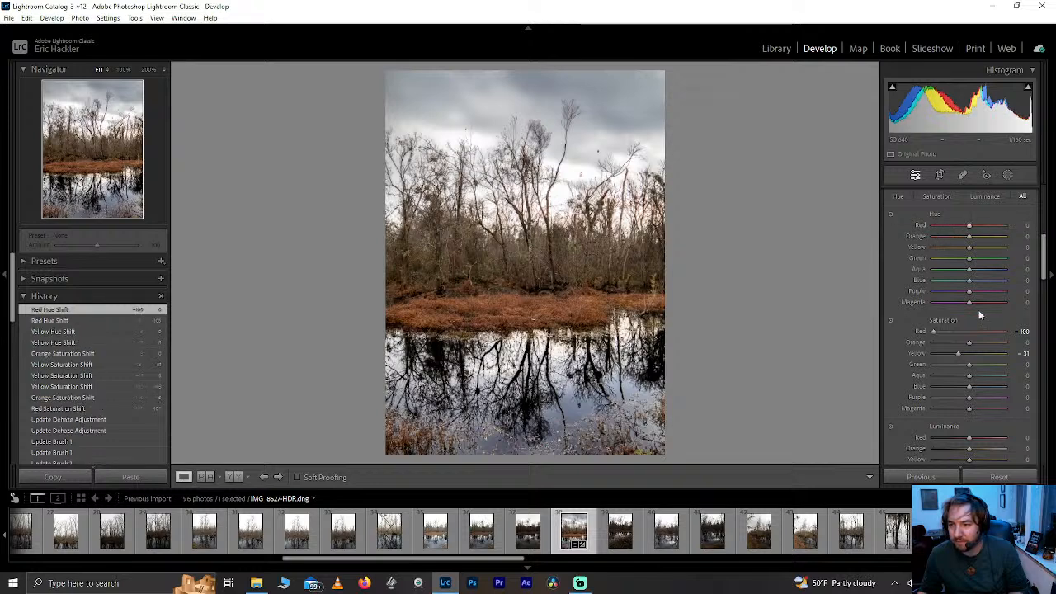
- Set the purple and magenta saturation to -100
{"action": "left_click_drag", "start_coordinate": [970, 402], "coordinate": [867, 390]}
{"action": "left_click_drag", "start_coordinate": [969, 408], "coordinate": [1039, 414]}
{"action": "left_click_drag", "start_coordinate": [867, 423], "coordinate": [864, 422]}
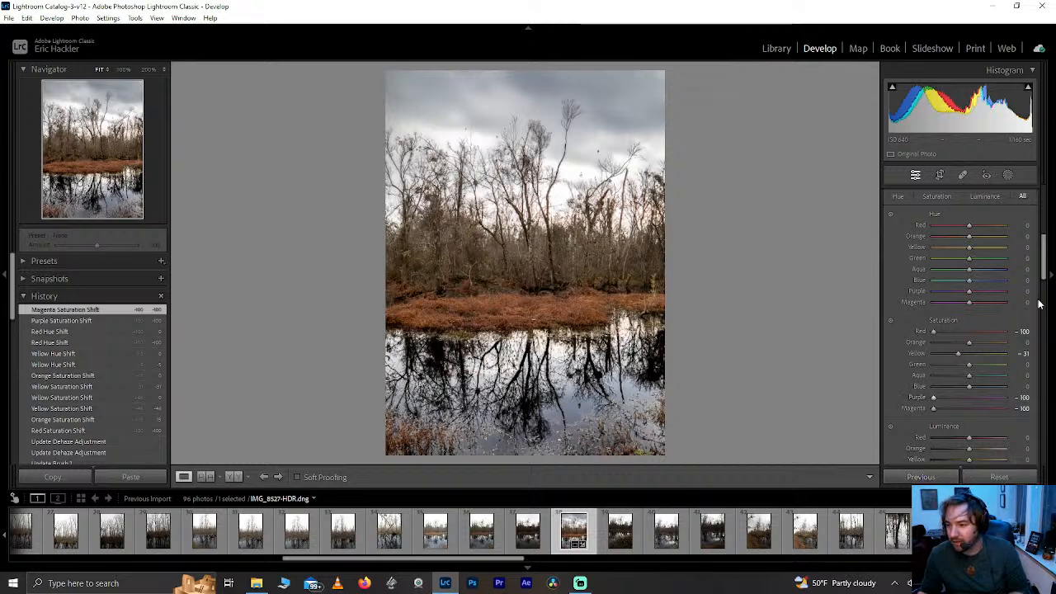
- Try different blue and aqua saturation amounts, and reset both to 0
{"action": "scroll", "coordinate": [1039, 285], "scroll_direction": "down", "scroll_amount": 3}
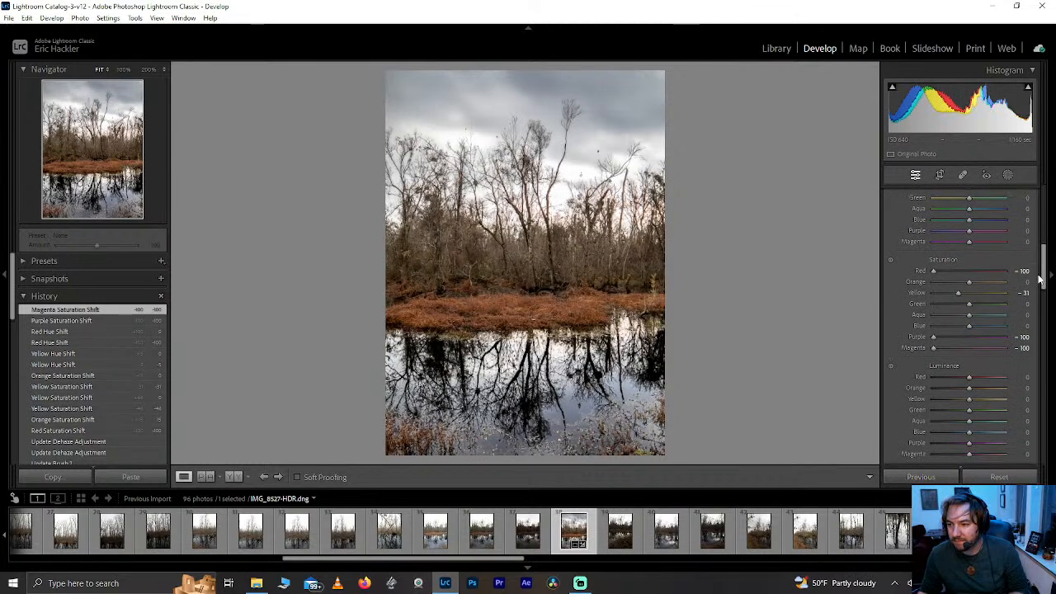
{"action": "mouse_move", "coordinate": [983, 329]}
{"action": "left_mouse_down"}
{"action": "mouse_move", "coordinate": [1000, 325]}
{"action": "mouse_move", "coordinate": [981, 328]}
{"action": "left_mouse_up"}
{"action": "double_click", "coordinate": [981, 328]}
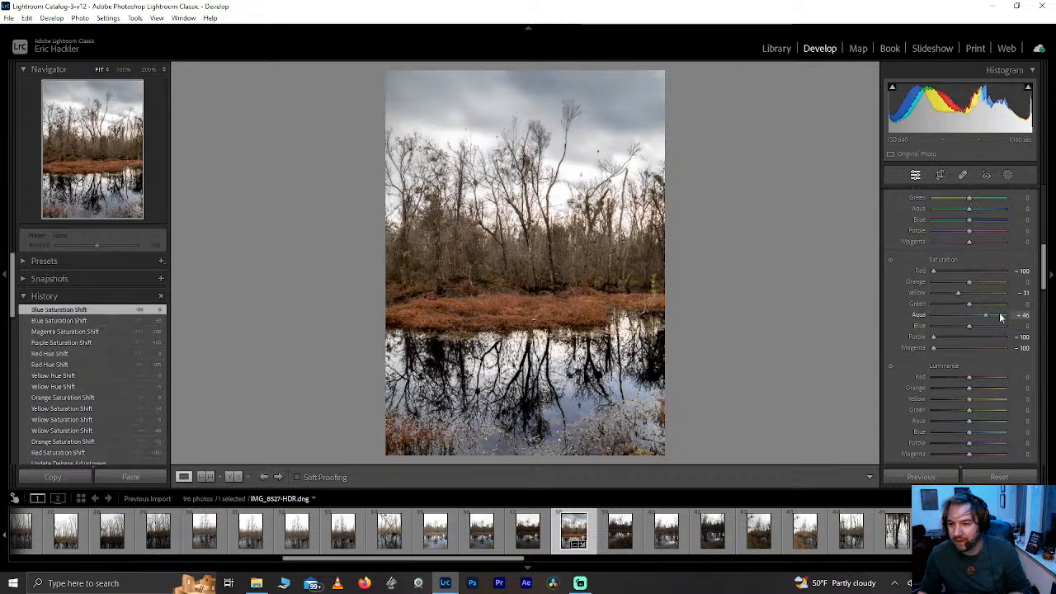
{"action": "left_click_drag", "start_coordinate": [1018, 315], "coordinate": [963, 318]}
{"action": "double_click", "coordinate": [964, 314]}
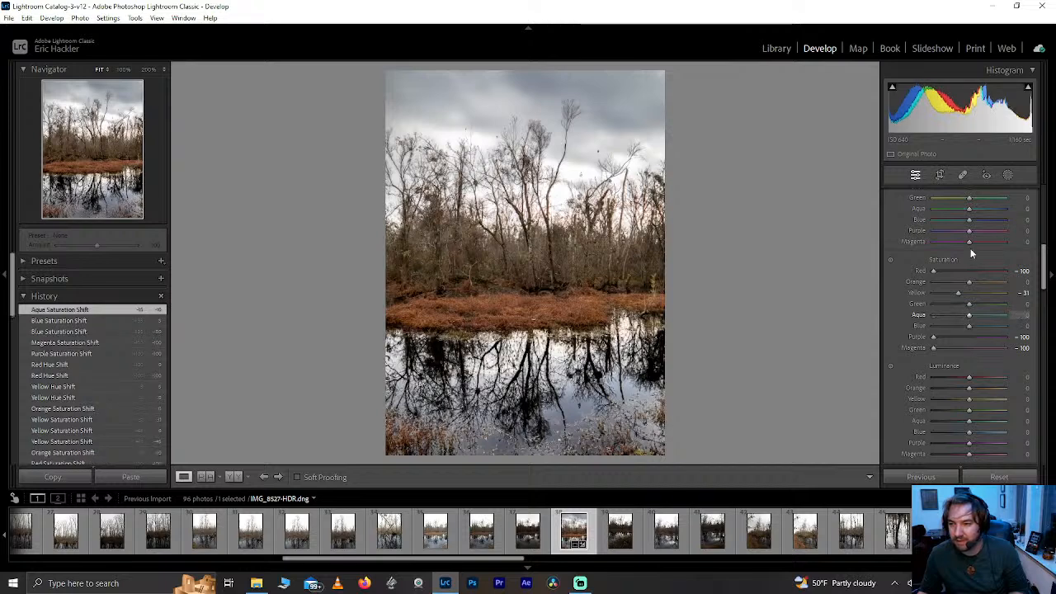
- Set red and magenta luminance to -100, yellow luminance to +69 and orange hue to -8, leaving purple and orange luminance at 0
{"action": "scroll", "coordinate": [1041, 279], "scroll_direction": "down", "scroll_amount": 4}
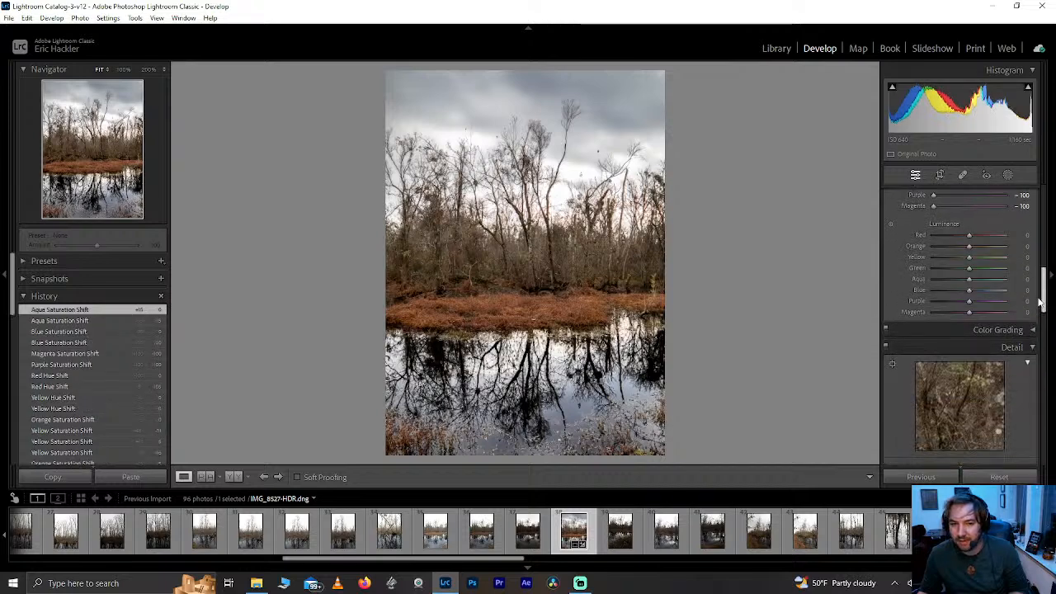
{"action": "left_click_drag", "start_coordinate": [970, 235], "coordinate": [845, 229]}
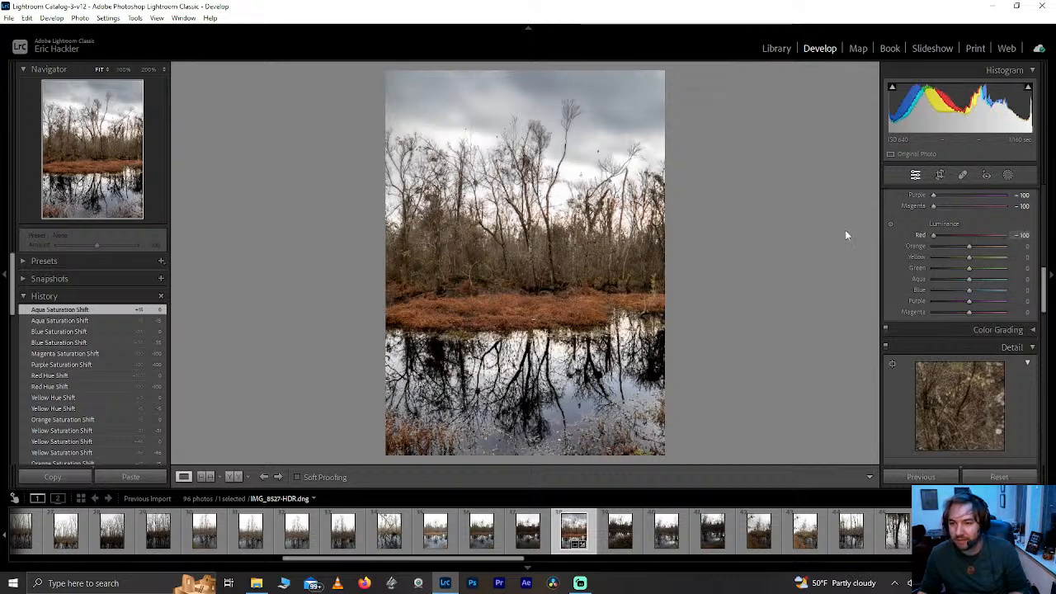
{"action": "left_click_drag", "start_coordinate": [974, 303], "coordinate": [859, 317]}
{"action": "double_click", "coordinate": [966, 301]}
{"action": "left_click_drag", "start_coordinate": [969, 246], "coordinate": [996, 262]}
{"action": "double_click", "coordinate": [972, 250]}
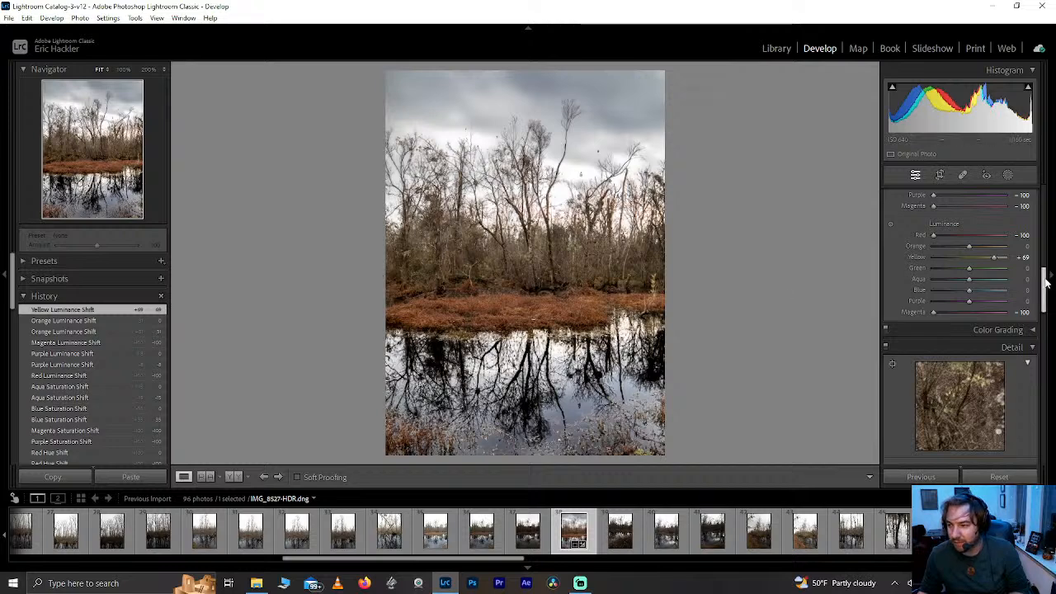
{"action": "scroll", "coordinate": [1039, 248], "scroll_direction": "up", "scroll_amount": 5}
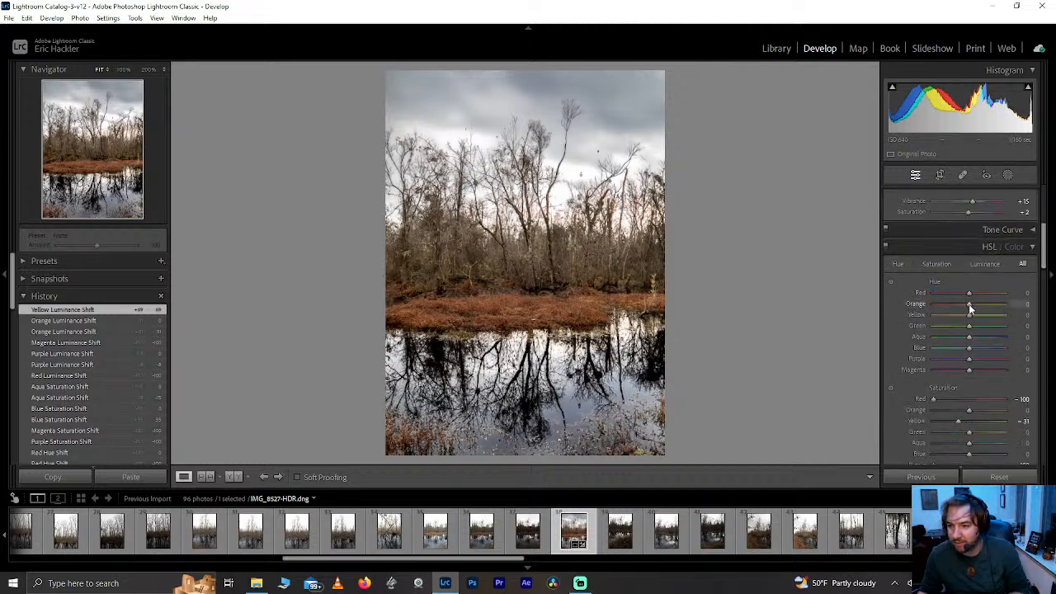
{"action": "left_click_drag", "start_coordinate": [977, 303], "coordinate": [966, 305]}
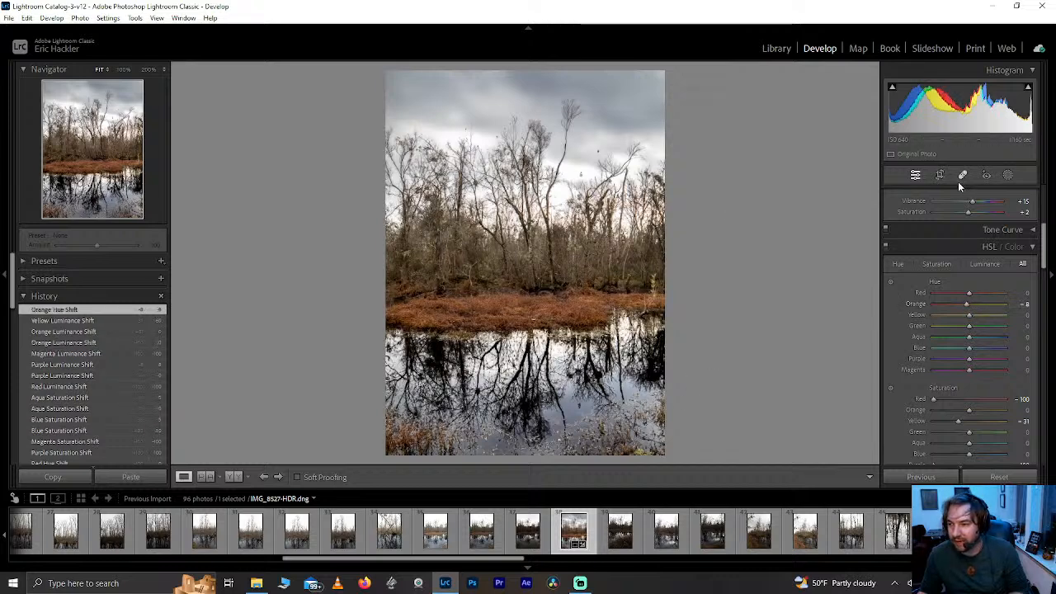
- Cool the sky mask by setting its temperature to -13, and finish masking
{"action": "left_click", "coordinate": [1007, 175]}
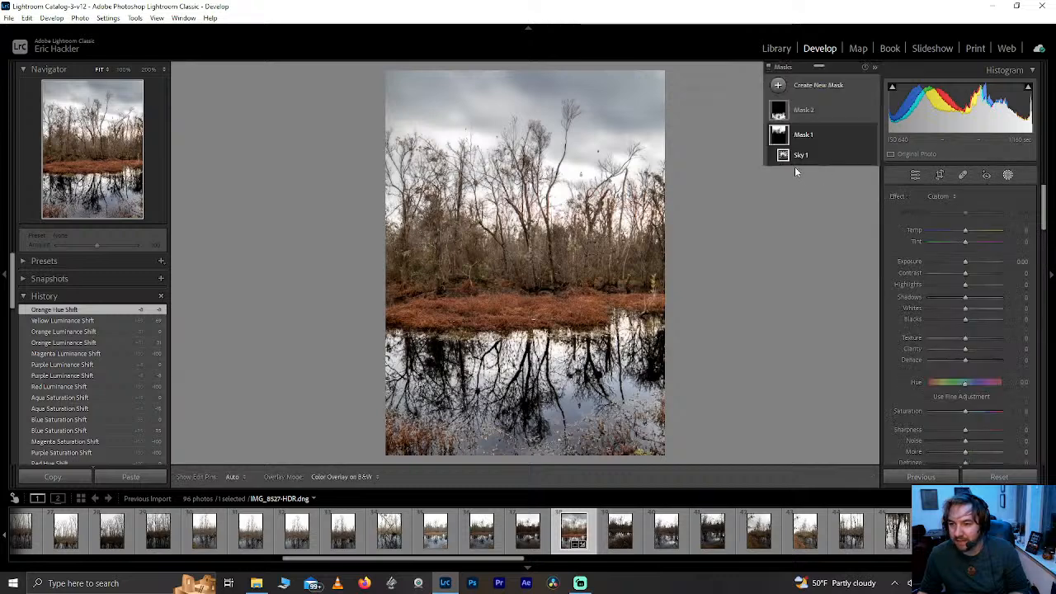
{"action": "left_click", "coordinate": [804, 135]}
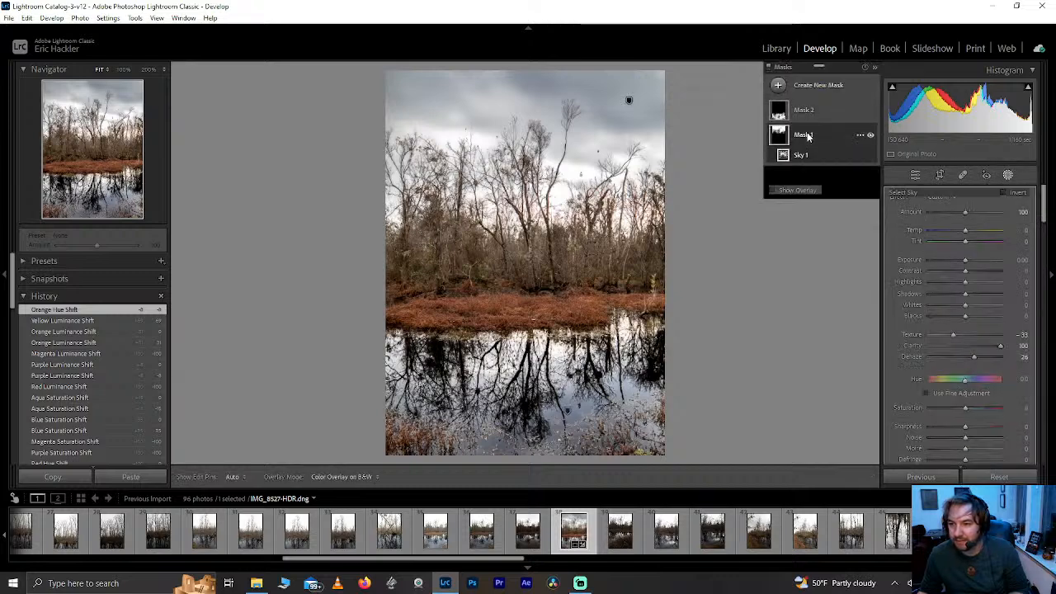
{"action": "left_click", "coordinate": [789, 192]}
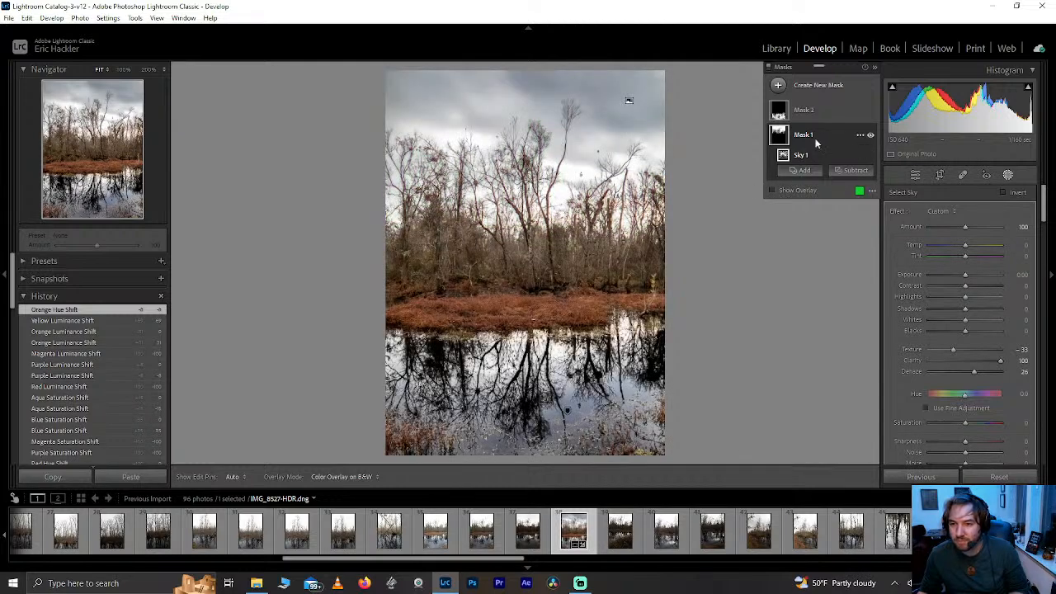
{"action": "left_click", "coordinate": [816, 136]}
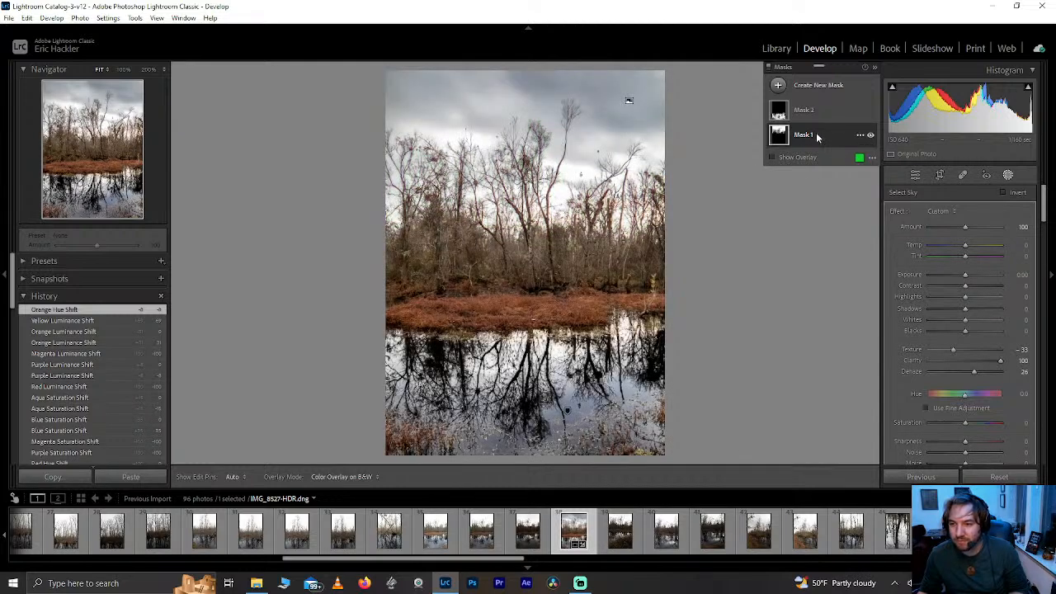
{"action": "left_click_drag", "start_coordinate": [961, 248], "coordinate": [958, 245]}
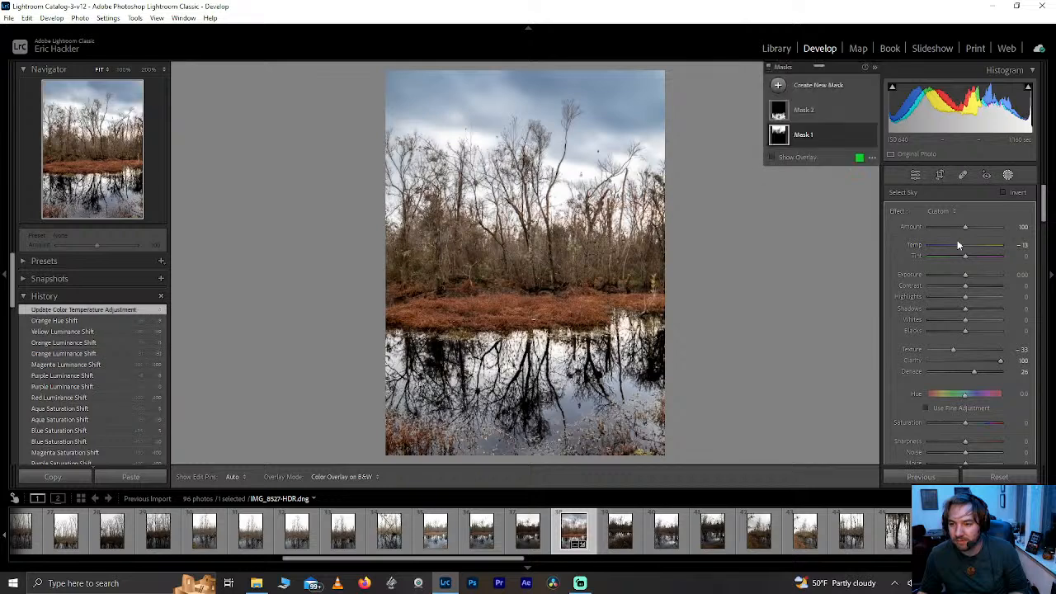
{"action": "left_click", "coordinate": [1009, 176]}
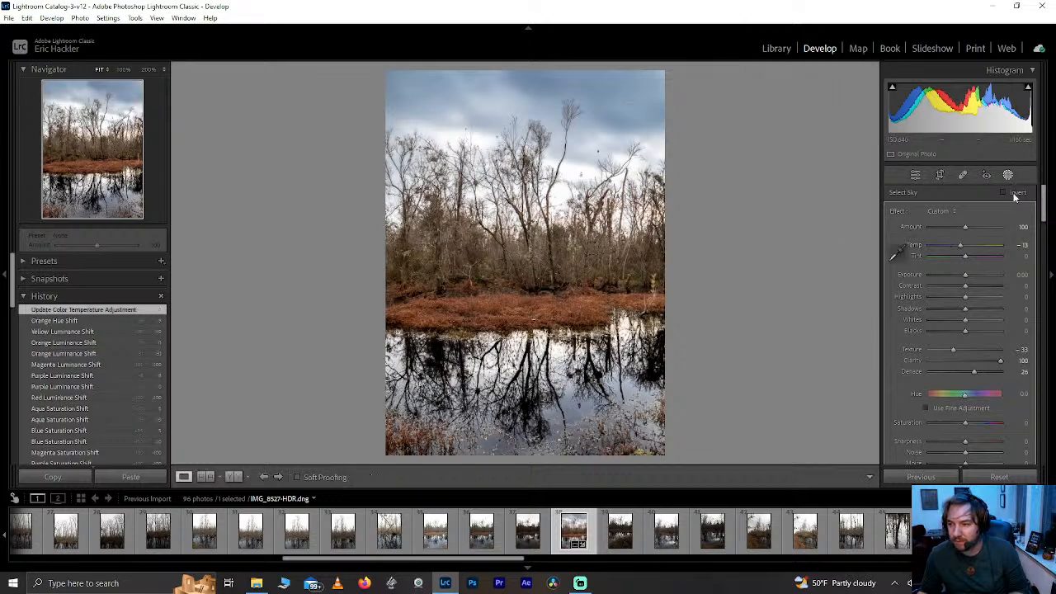
- Convert the HDR photo to black and white and rate it two stars
{"action": "left_click", "coordinate": [1019, 211]}
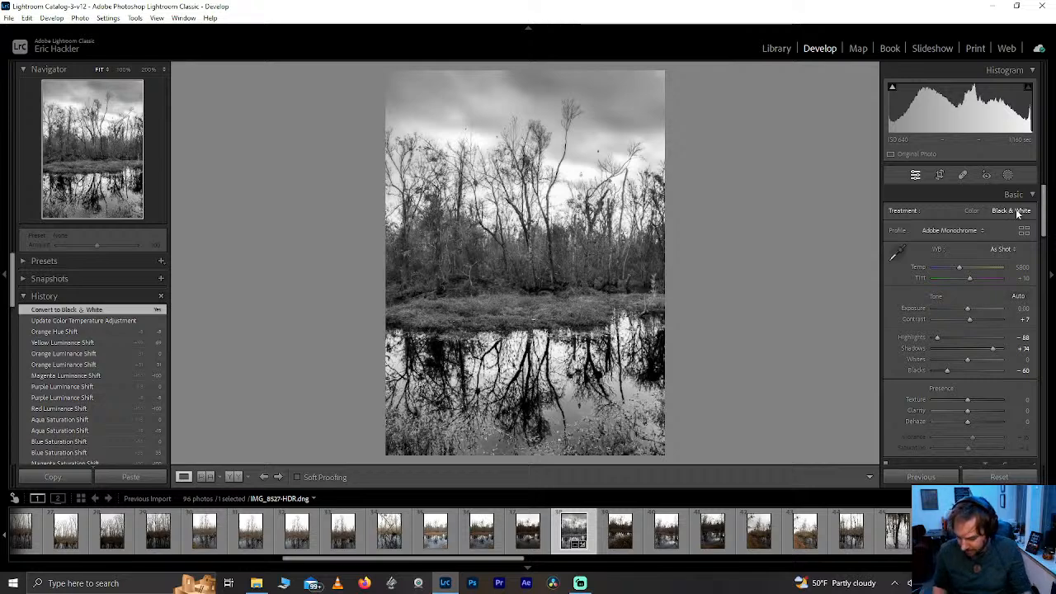
{"action": "key", "text": "2"}
- Review the unedited swamp photos that follow the HDR image to find the next one to edit
{"action": "key", "text": "Right"}
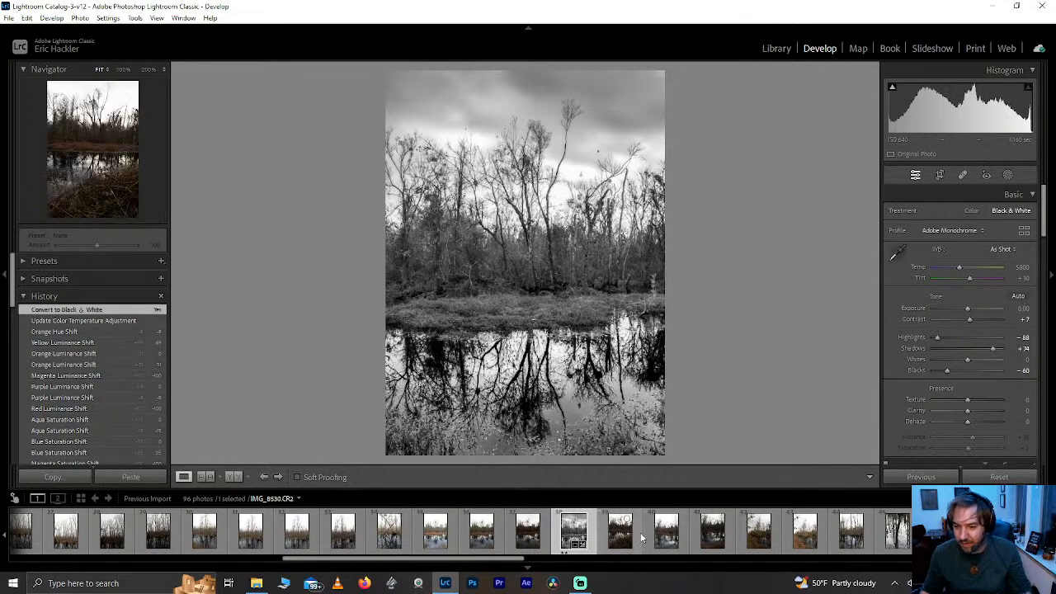
{"action": "left_click", "coordinate": [396, 533]}
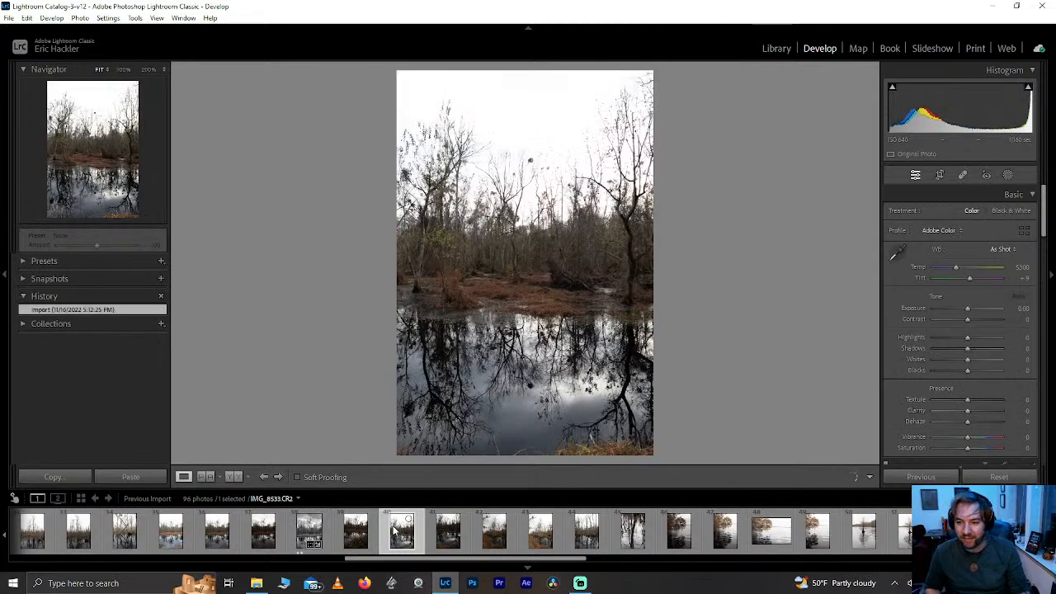
{"action": "key", "text": "Right"}
{"action": "key", "text": "Right"}
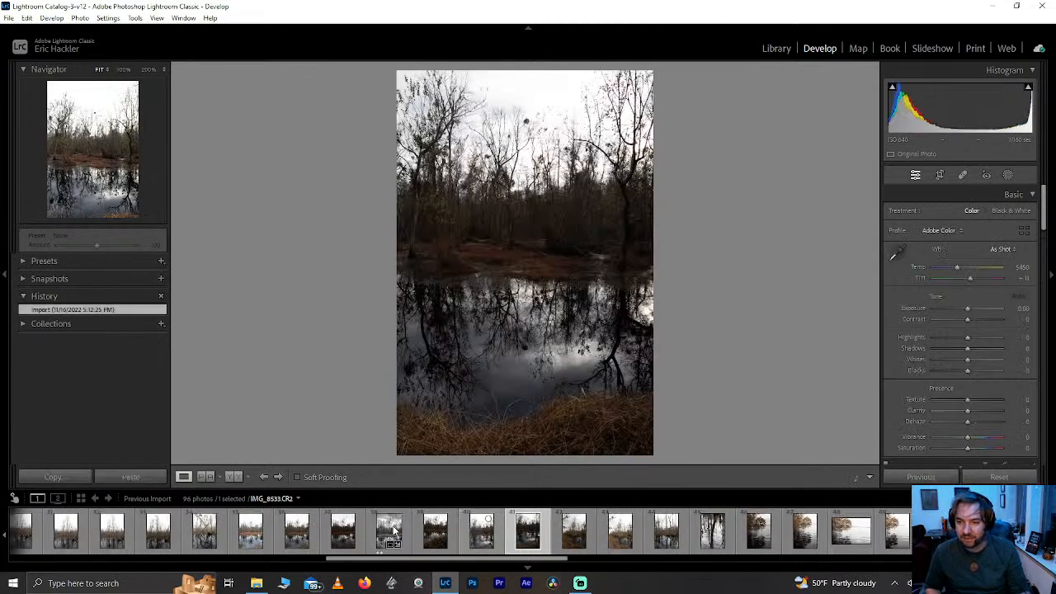
{"action": "key", "text": "Right"}
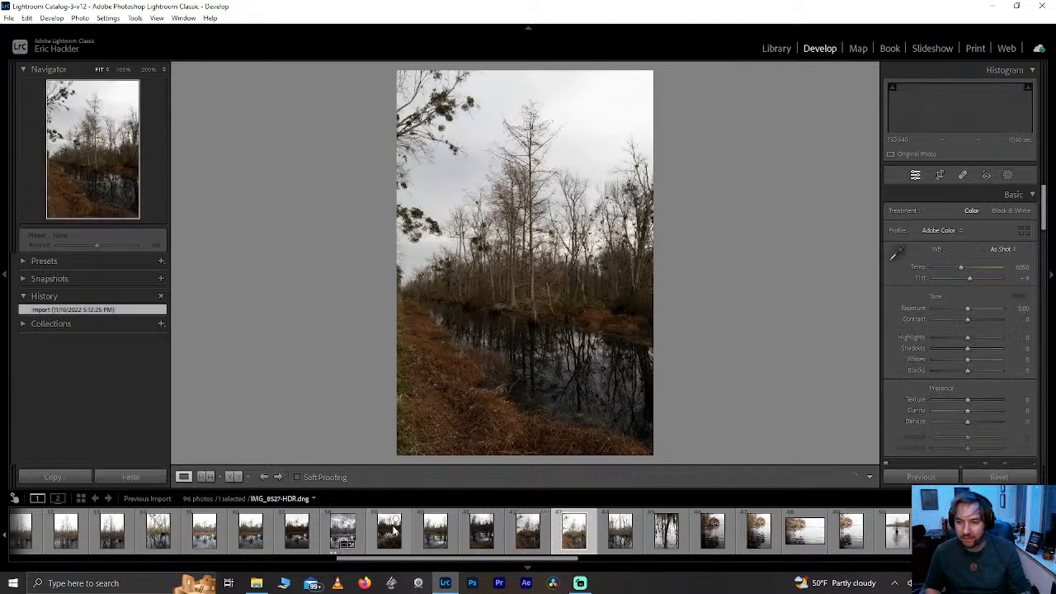
{"action": "key", "text": "Right"}
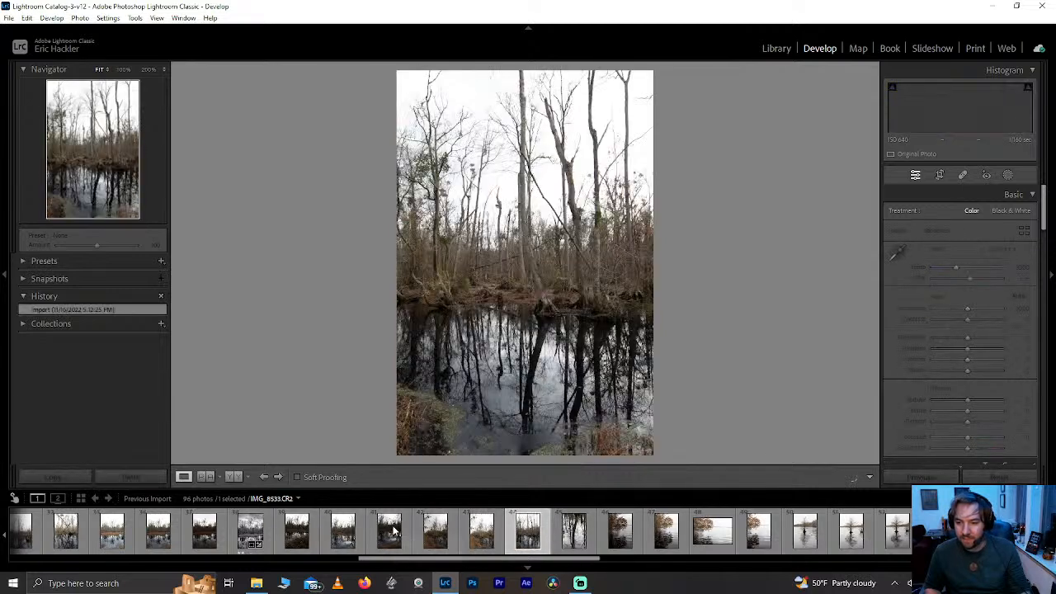
{"action": "key", "text": "Right"}
{"action": "key", "text": "Right"}
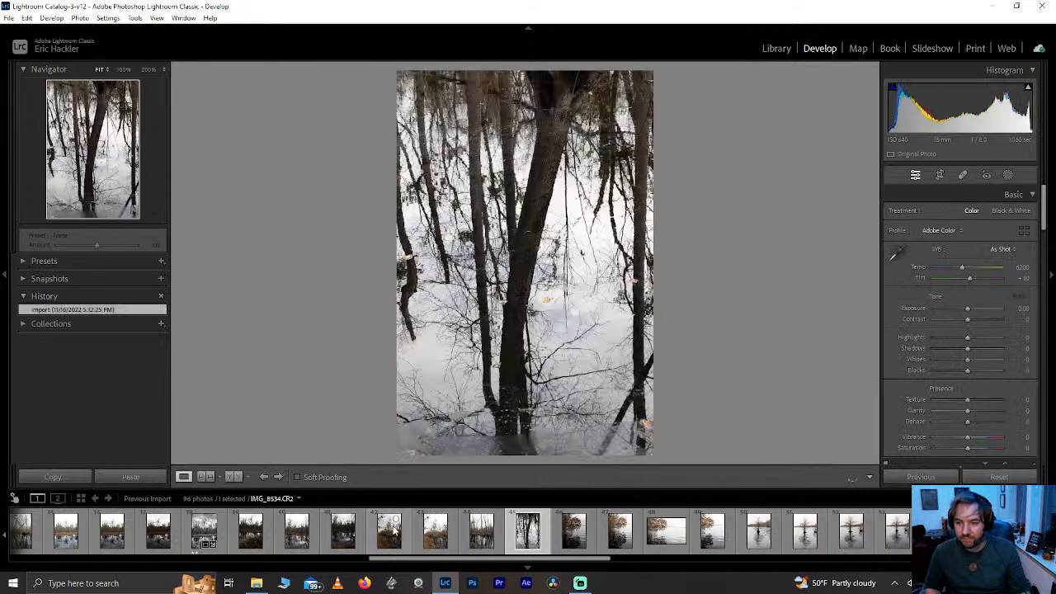
- Review the remaining unedited swamp photos and settle on IMG_8590.CR2, the shot of leaves floating on rippled water
{"action": "key", "text": "Right"}
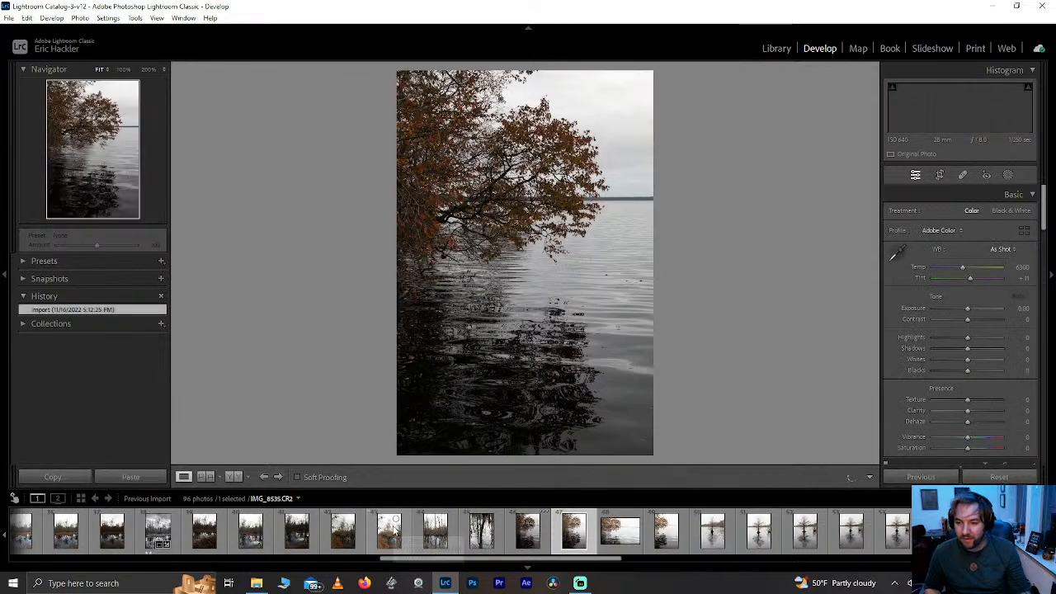
{"action": "key", "text": "Right"}
{"action": "key", "text": "Right"}
{"action": "key", "text": "Right"}
{"action": "key", "text": "Right"}
{"action": "key", "text": "Right"}
{"action": "key", "text": "Right"}
{"action": "key", "text": "Right"}
{"action": "key", "text": "Right"}
{"action": "key", "text": "Right"}
{"action": "key", "text": "Right"}
{"action": "key", "text": "Right"}
{"action": "key", "text": "Right"}
{"action": "key", "text": "Right"}
{"action": "key", "text": "Right"}
{"action": "key", "text": "Right"}
{"action": "key", "text": "Right"}
{"action": "key", "text": "Right"}
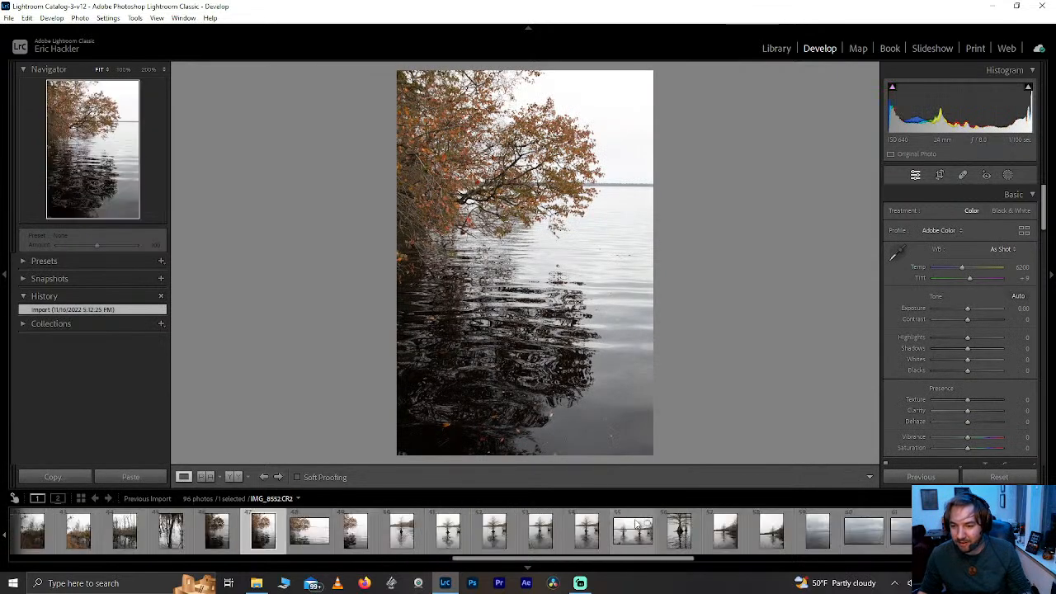
{"action": "key", "text": "Right"}
{"action": "key", "text": "Right"}
{"action": "key", "text": "Right"}
{"action": "key", "text": "Right"}
{"action": "key", "text": "Right"}
{"action": "key", "text": "Right"}
{"action": "key", "text": "Right"}
{"action": "key", "text": "Right"}
{"action": "key", "text": "Right"}
{"action": "key", "text": "Right"}
{"action": "key", "text": "Right"}
{"action": "key", "text": "Right"}
{"action": "key", "text": "Right"}
{"action": "key", "text": "Right"}
{"action": "key", "text": "Right"}
{"action": "key", "text": "Right"}
{"action": "key", "text": "Right"}
{"action": "key", "text": "Right"}
{"action": "key", "text": "Right"}
{"action": "key", "text": "Right"}
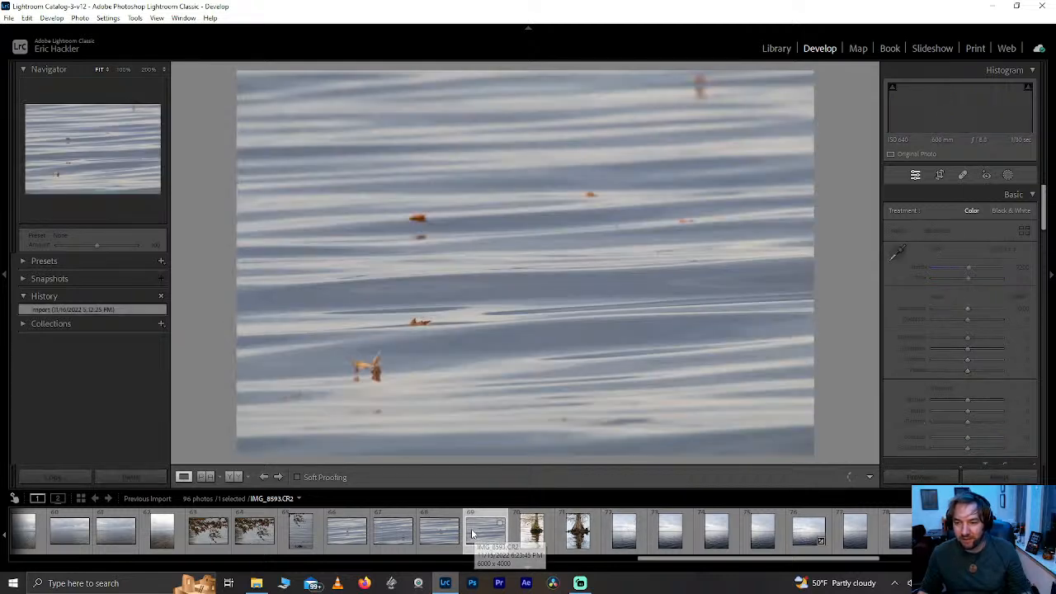
{"action": "key", "text": "Left"}
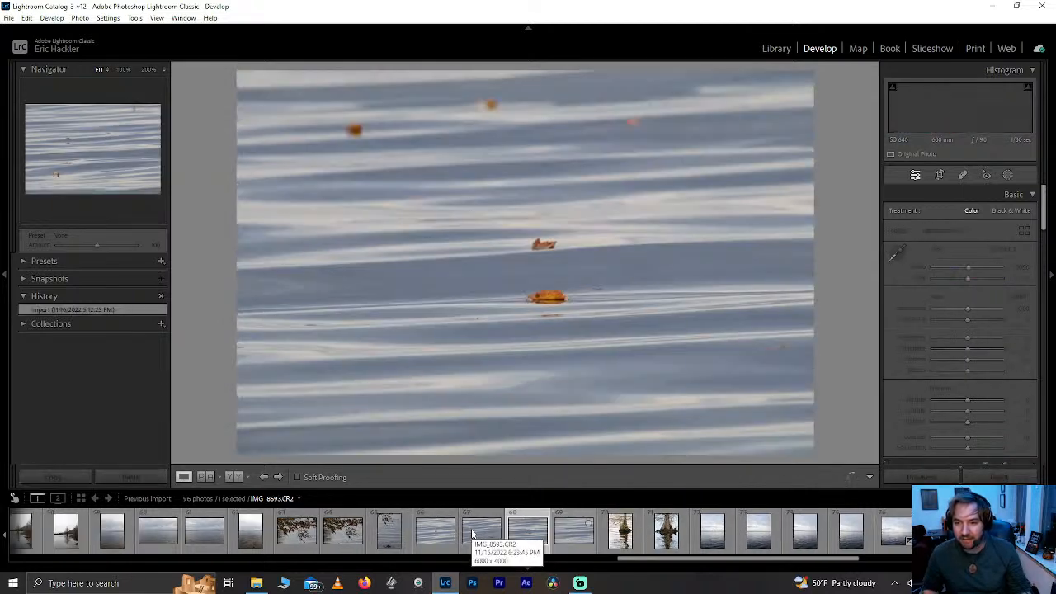
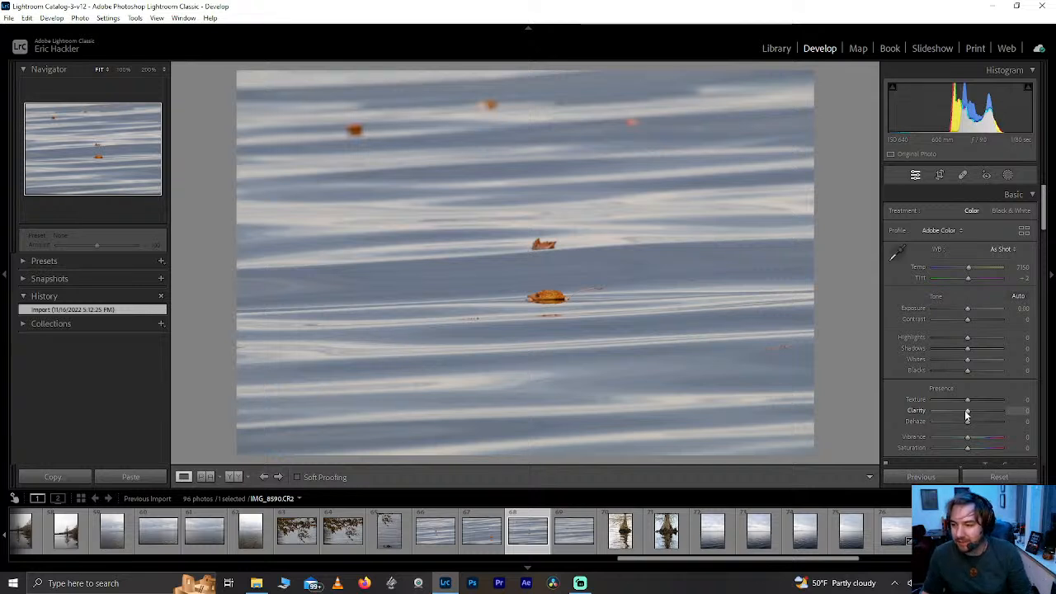
- Set clarity to +29, dehaze to +48, highlights to +61, shadows to +66 and blacks to +13, leaving texture, vibrance and saturation at 0
{"action": "left_click_drag", "start_coordinate": [966, 412], "coordinate": [982, 424]}
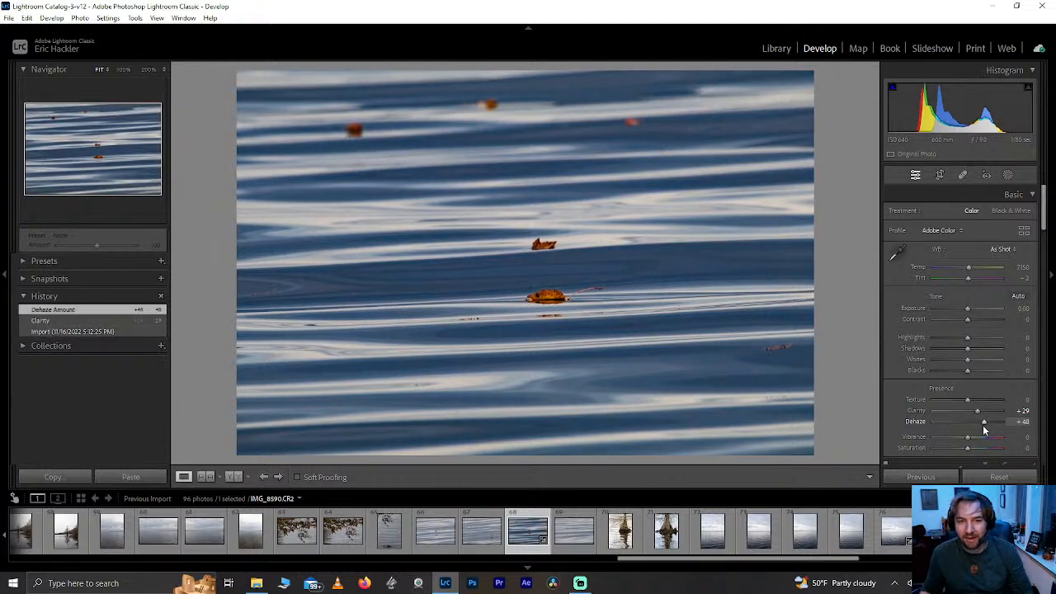
{"action": "left_click", "coordinate": [950, 448]}
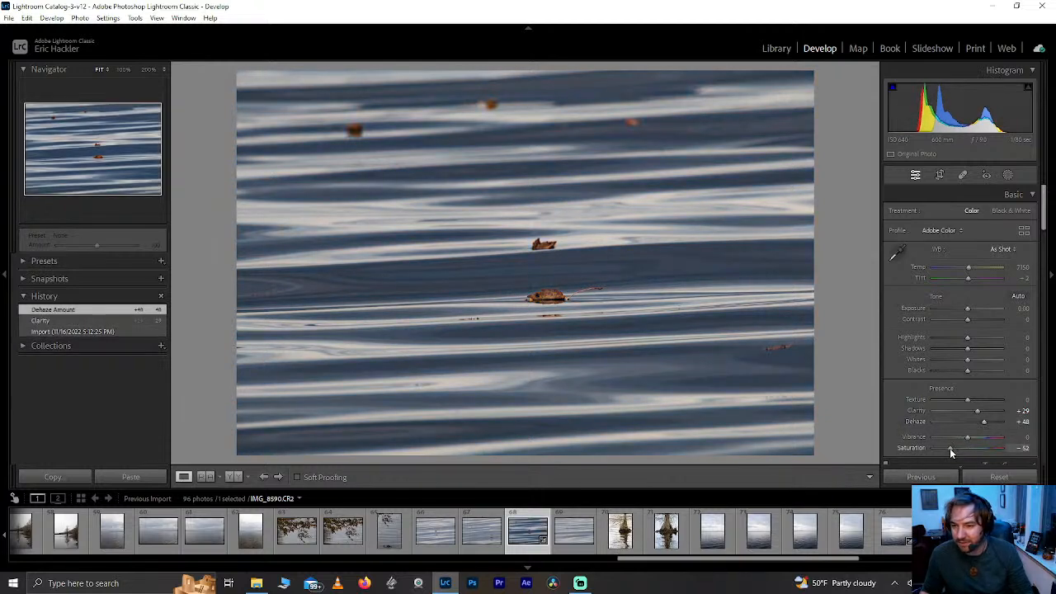
{"action": "double_click", "coordinate": [955, 448]}
{"action": "left_click_drag", "start_coordinate": [967, 437], "coordinate": [957, 438]}
{"action": "double_click", "coordinate": [956, 437]}
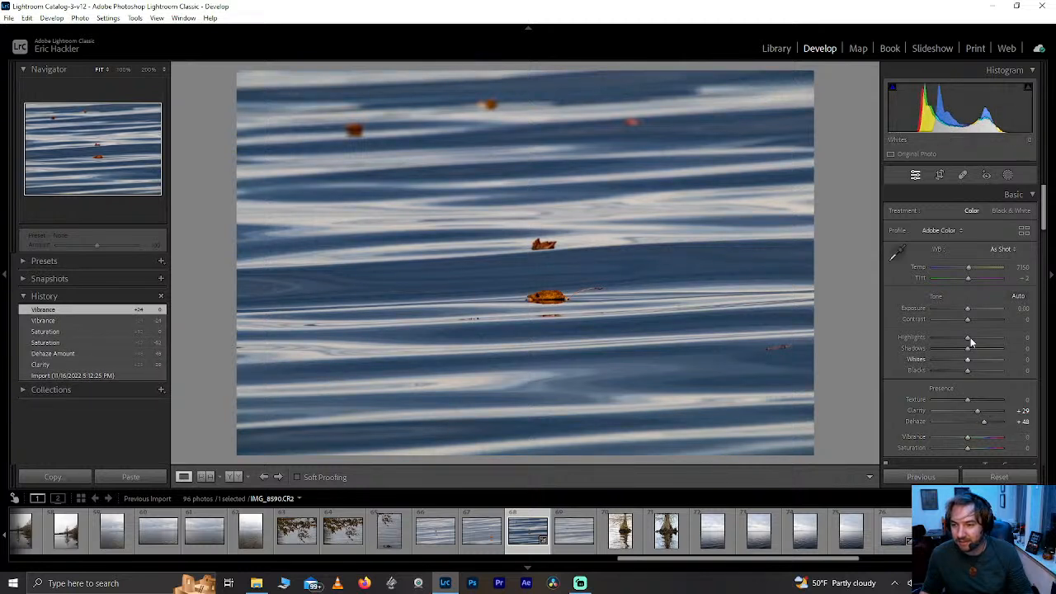
{"action": "left_click_drag", "start_coordinate": [969, 340], "coordinate": [1014, 405]}
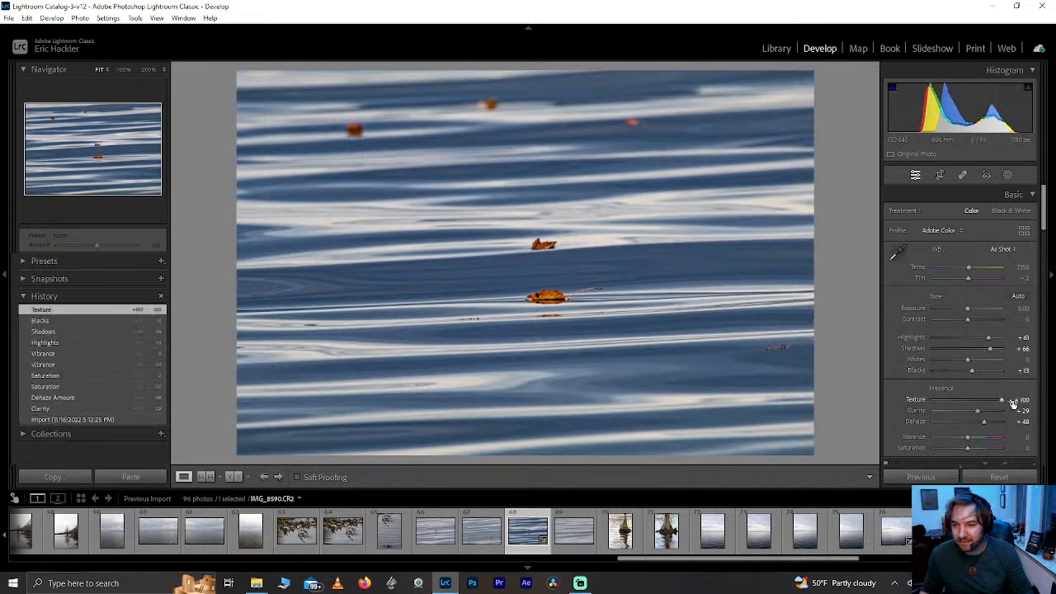
{"action": "double_click", "coordinate": [1003, 399]}
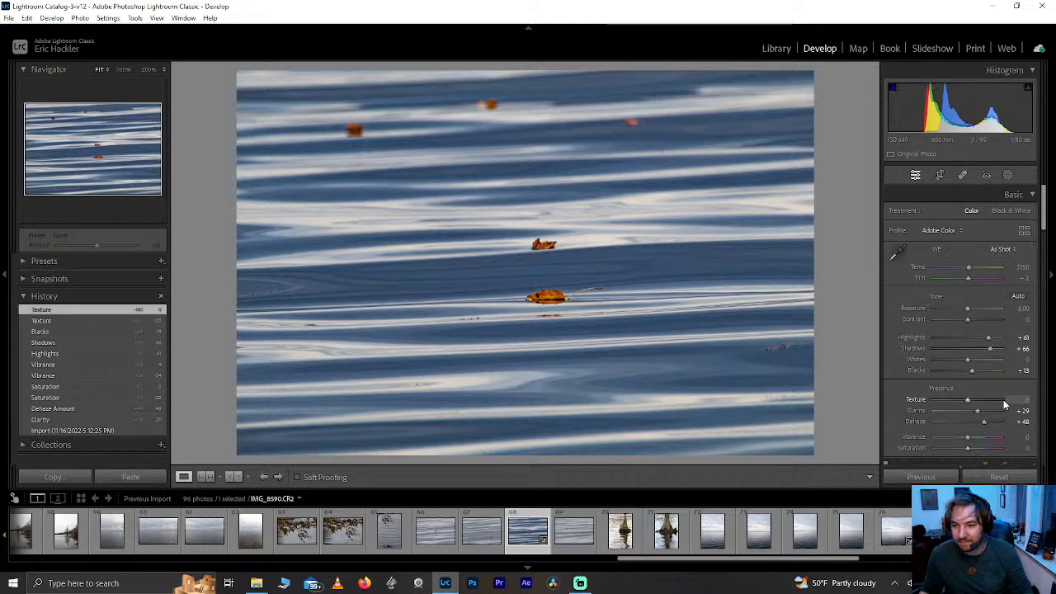
- Try tighter crops of the floating-leaf photo from its edges, and restore the full frame
{"action": "left_click", "coordinate": [939, 176]}
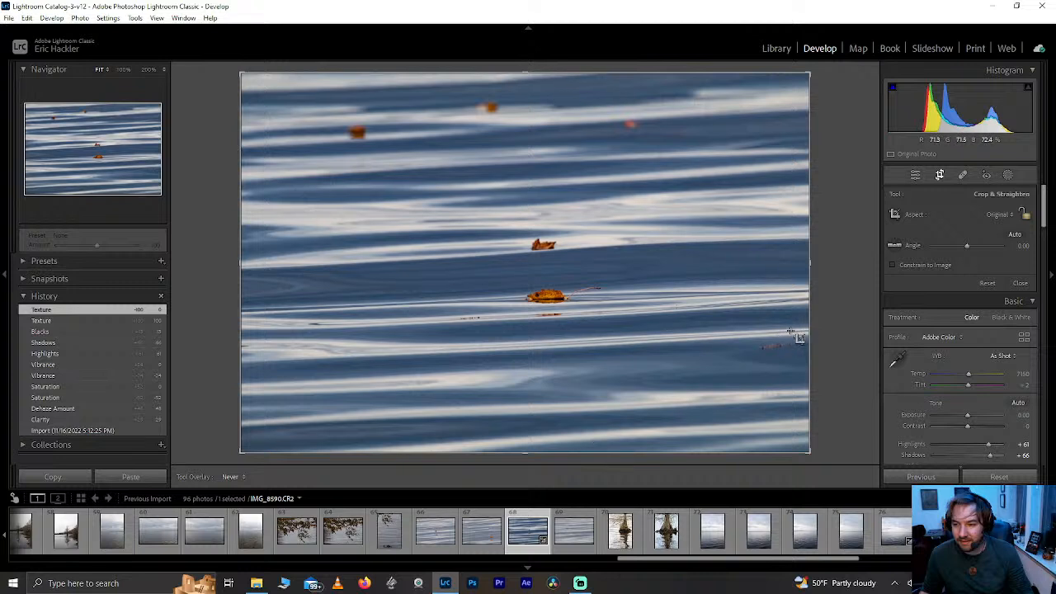
{"action": "left_click_drag", "start_coordinate": [804, 334], "coordinate": [779, 336]}
{"action": "left_click_drag", "start_coordinate": [771, 336], "coordinate": [810, 338]}
{"action": "left_click_drag", "start_coordinate": [548, 452], "coordinate": [546, 487]}
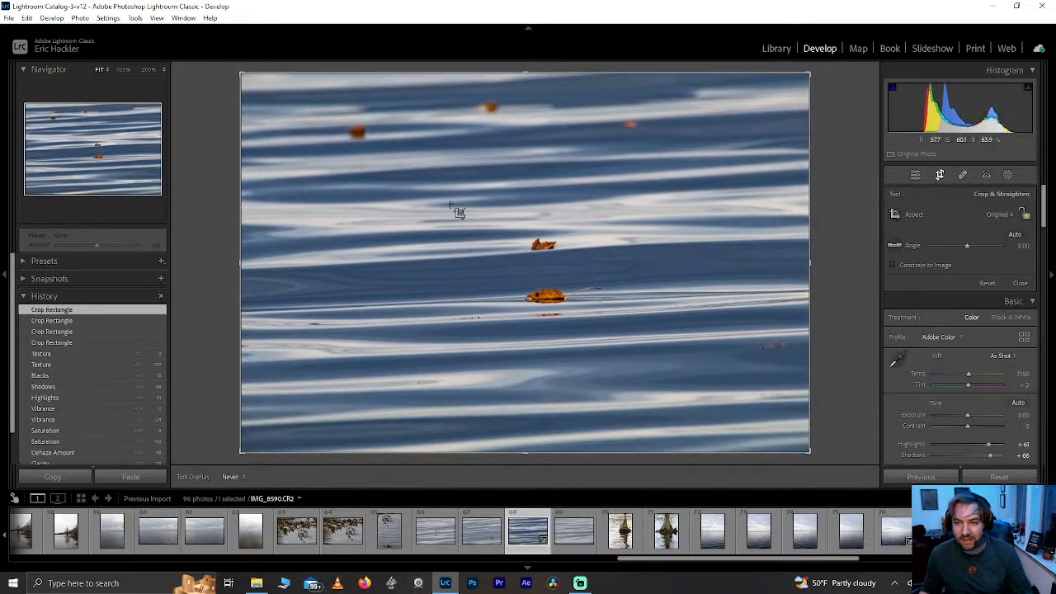
{"action": "mouse_move", "coordinate": [470, 72]}
{"action": "left_mouse_down"}
{"action": "mouse_move", "coordinate": [469, 83]}
{"action": "mouse_move", "coordinate": [471, 74]}
{"action": "left_mouse_up"}
{"action": "left_click_drag", "start_coordinate": [243, 277], "coordinate": [261, 274]}
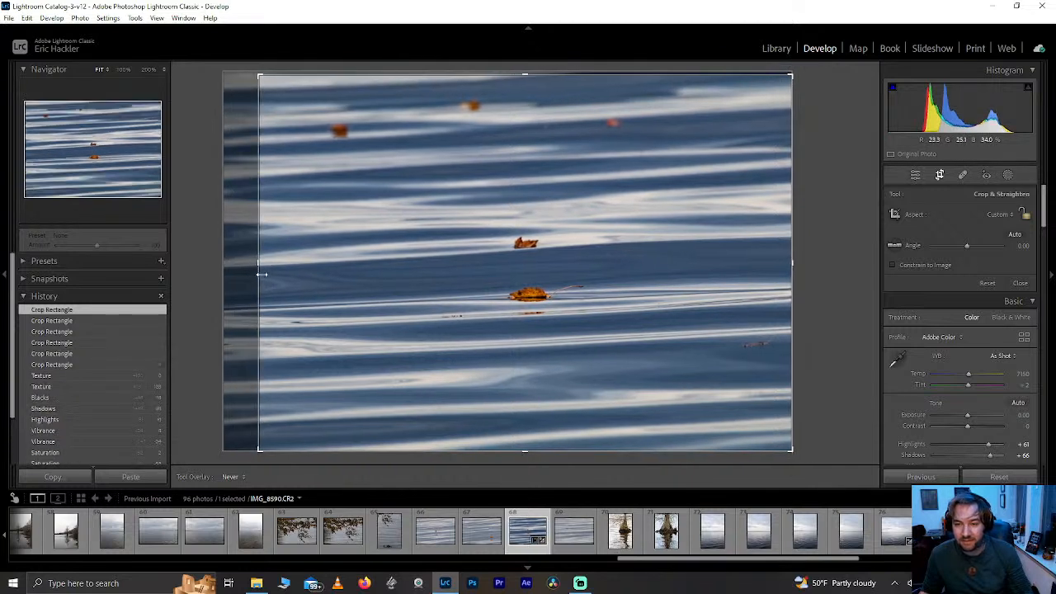
{"action": "left_click", "coordinate": [940, 178]}
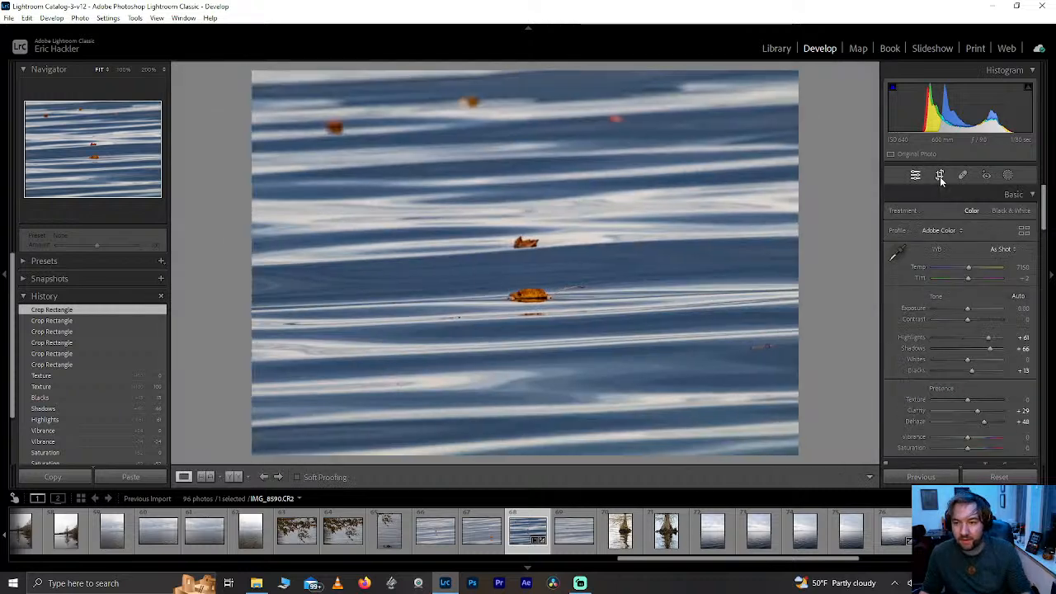
{"action": "left_click", "coordinate": [940, 179]}
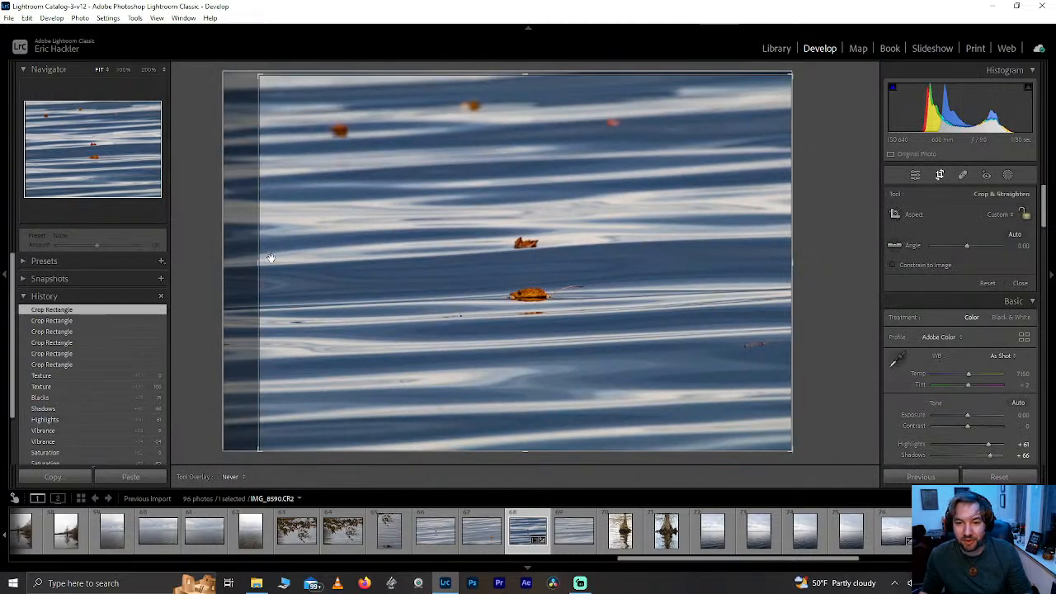
{"action": "left_click_drag", "start_coordinate": [263, 261], "coordinate": [181, 255]}
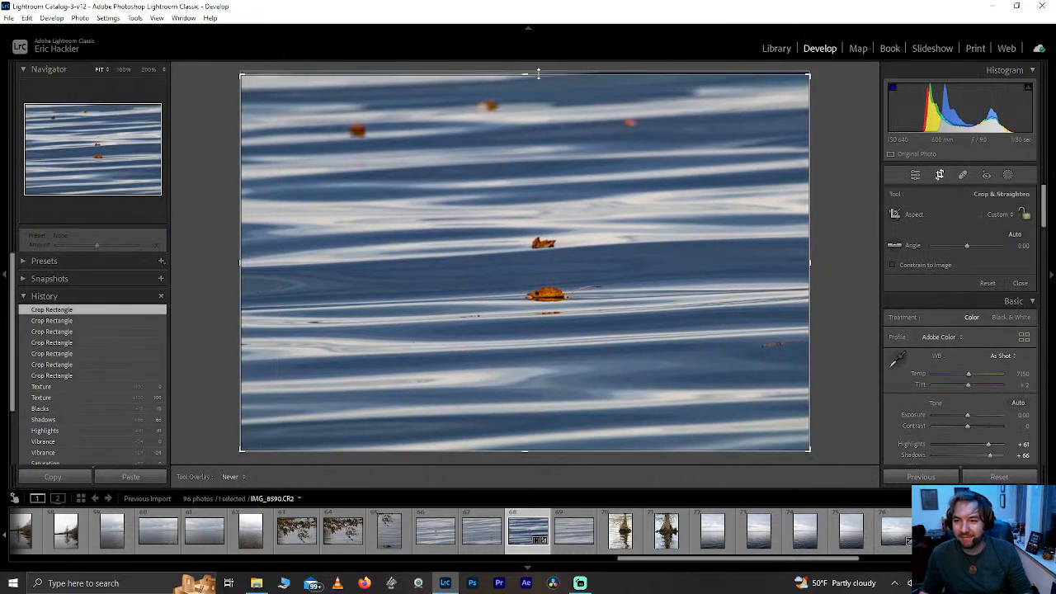
{"action": "left_click", "coordinate": [938, 175]}
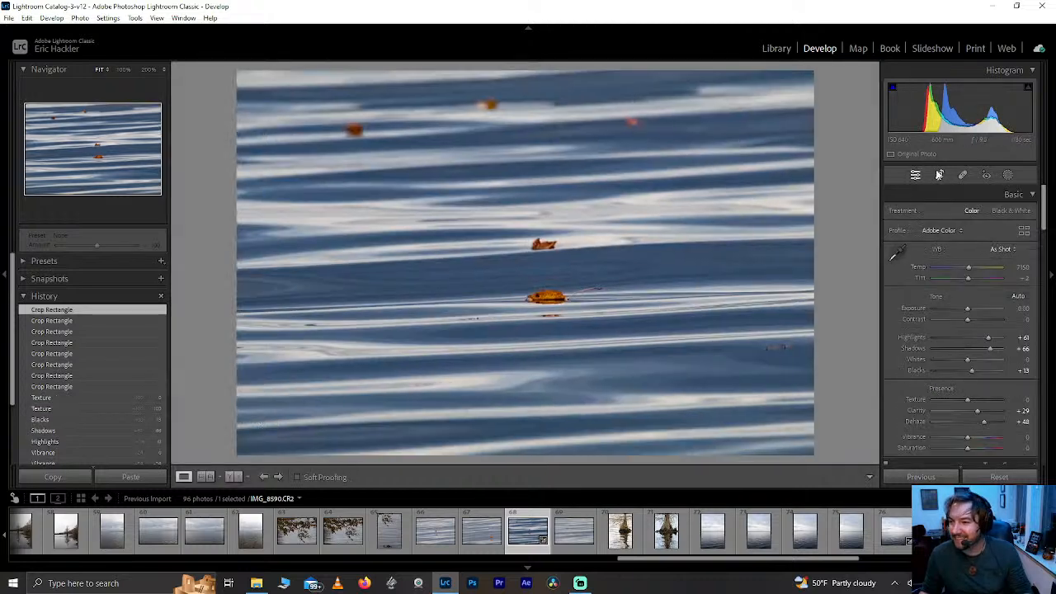
- Crop a narrow strip off the left edge of the floating-leaf photo
{"action": "key", "text": "r"}
{"action": "left_click_drag", "start_coordinate": [242, 280], "coordinate": [250, 285]}
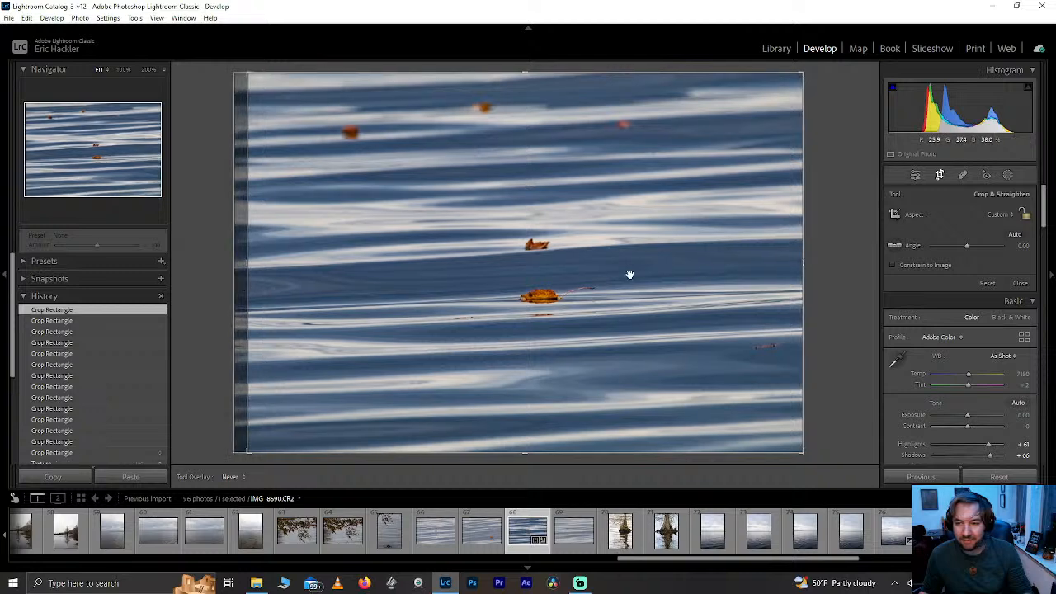
{"action": "left_click", "coordinate": [938, 175]}
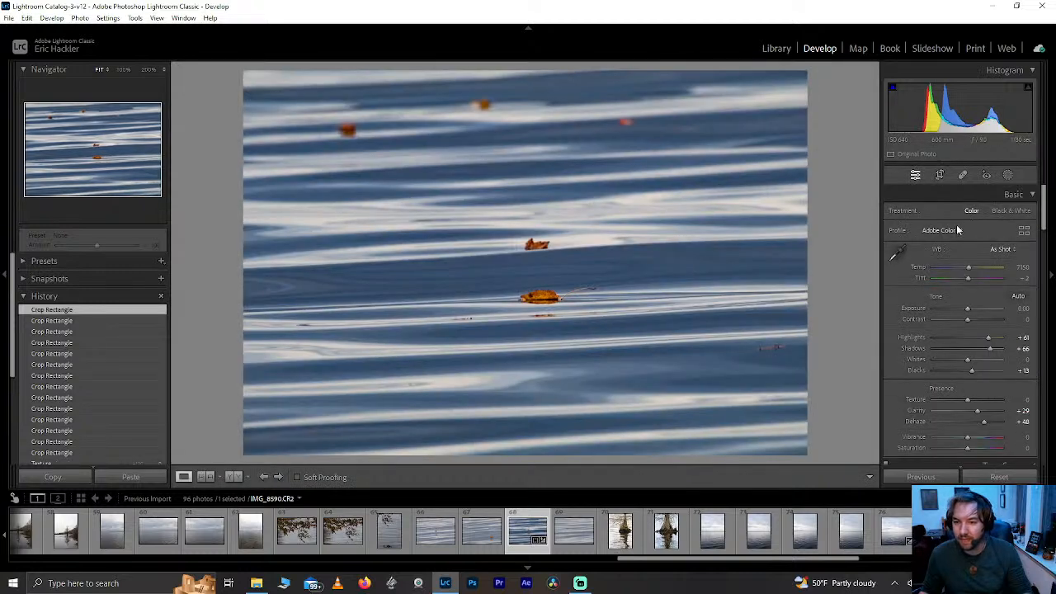
- Inspect the water at 100%, and try the black-and-white treatment before returning the photo to color
{"action": "left_click", "coordinate": [453, 273]}
{"action": "left_click_drag", "start_coordinate": [450, 321], "coordinate": [537, 238]}
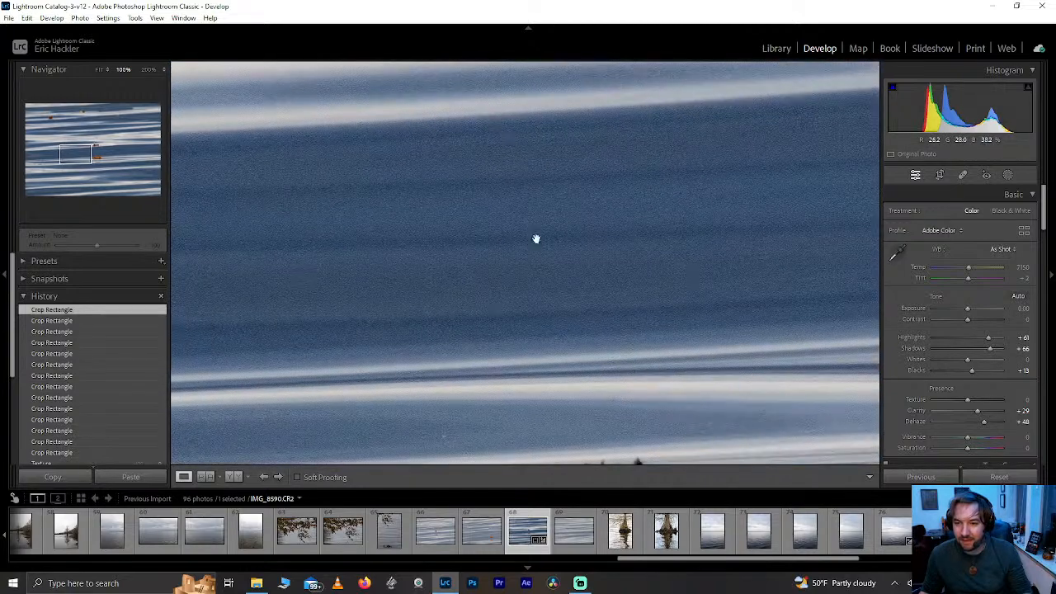
{"action": "left_click", "coordinate": [534, 242]}
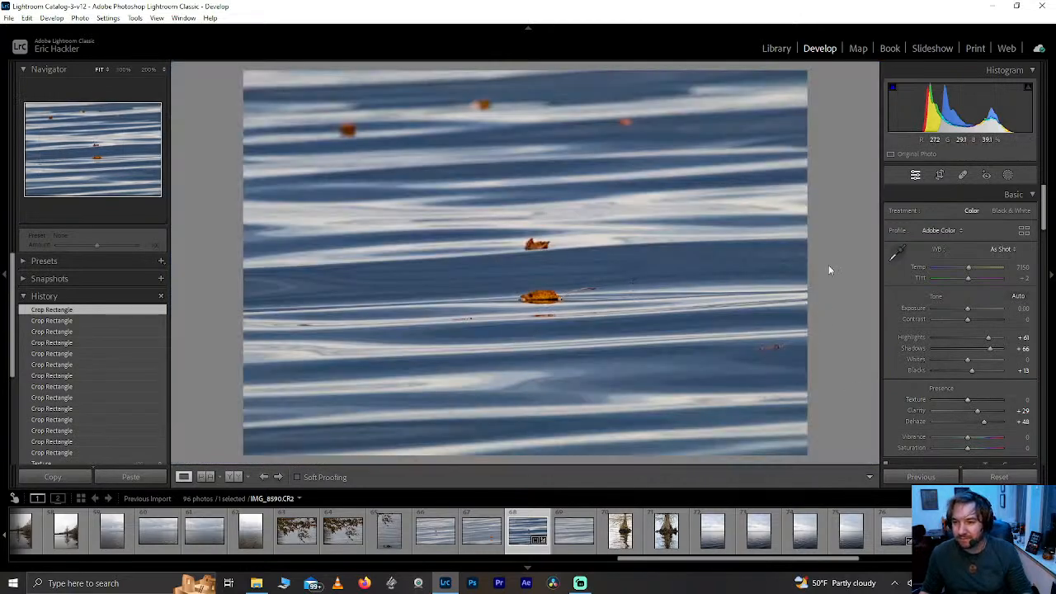
{"action": "left_click", "coordinate": [1012, 211]}
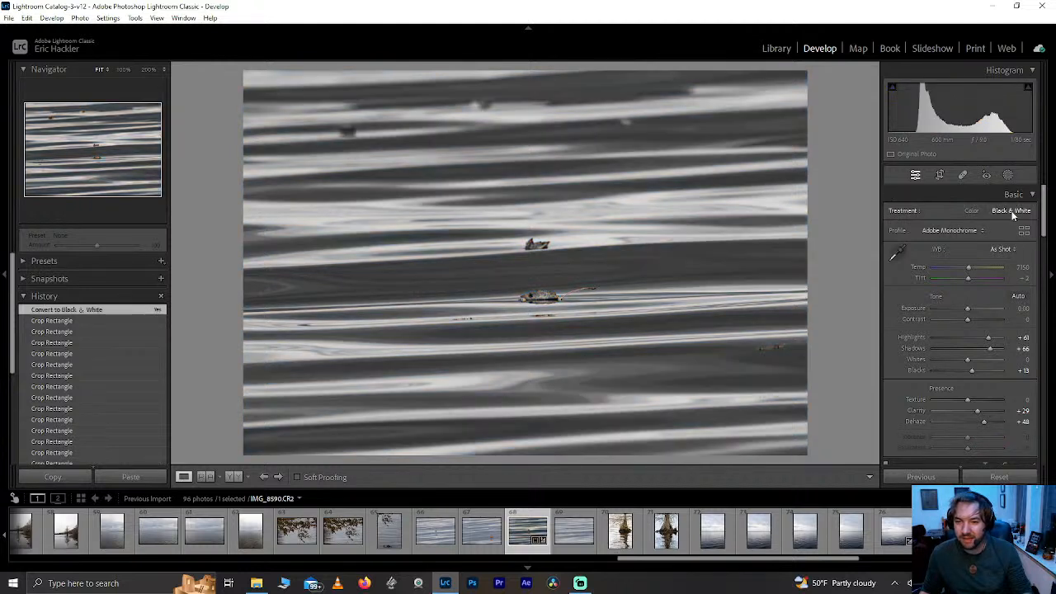
{"action": "left_click", "coordinate": [971, 211]}
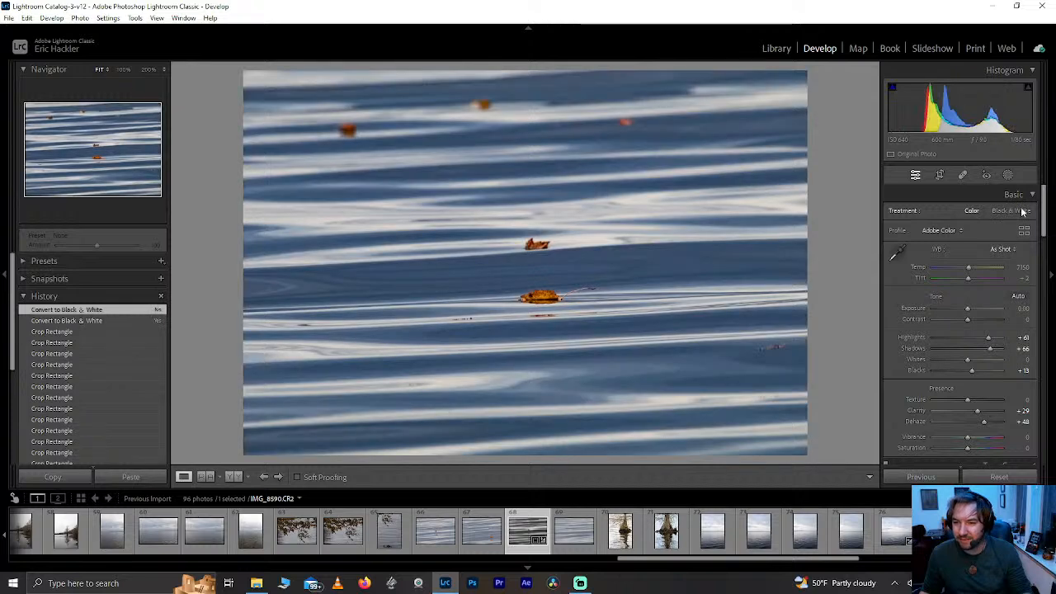
- Set saturation to -51 for orange, +74 for red and +54 for yellow, leaving blue saturation and luminance at 0
{"action": "left_click_drag", "start_coordinate": [1042, 202], "coordinate": [1038, 261]}
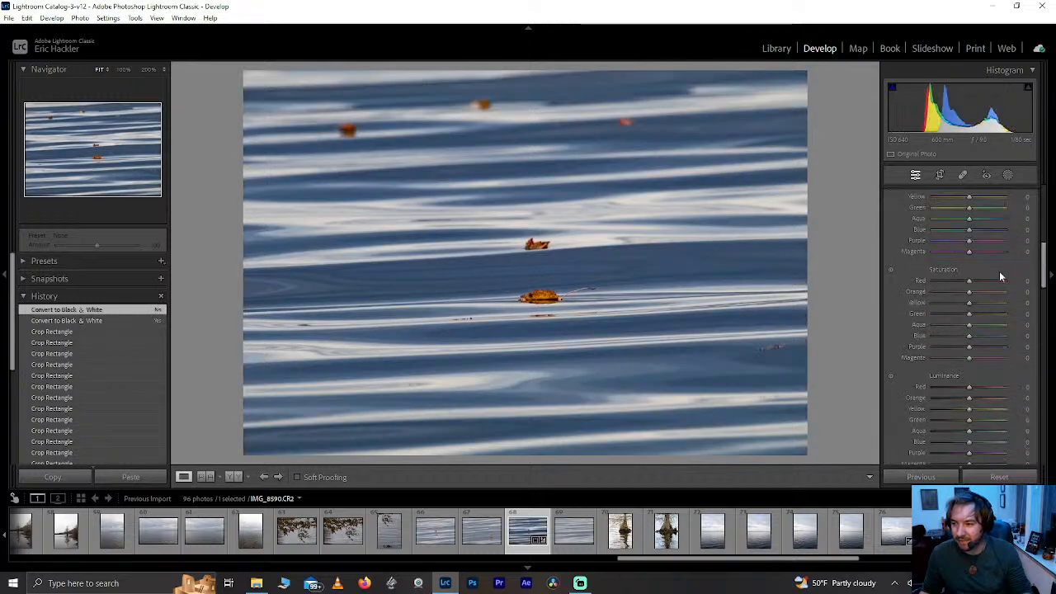
{"action": "mouse_move", "coordinate": [943, 295]}
{"action": "left_mouse_down"}
{"action": "mouse_move", "coordinate": [986, 306]}
{"action": "mouse_move", "coordinate": [1008, 282]}
{"action": "mouse_move", "coordinate": [950, 292]}
{"action": "left_mouse_up"}
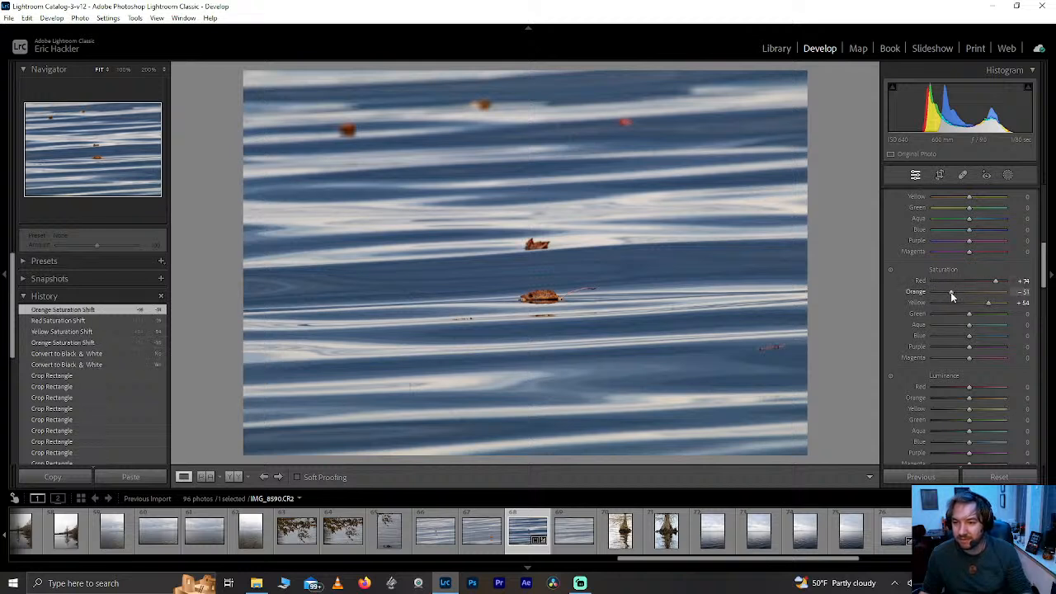
{"action": "left_click_drag", "start_coordinate": [968, 336], "coordinate": [955, 338]}
{"action": "double_click", "coordinate": [956, 338]}
{"action": "left_click_drag", "start_coordinate": [975, 442], "coordinate": [950, 447]}
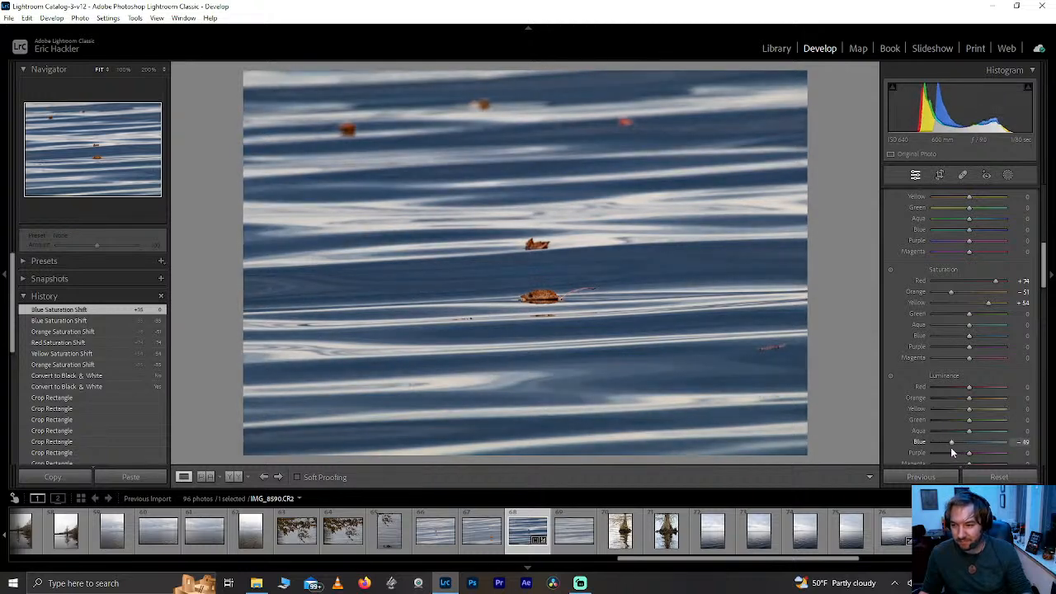
{"action": "double_click", "coordinate": [950, 446]}
- Set red luminance to +69, and readjust saturation to +15 for red and +49 for yellow
{"action": "left_click_drag", "start_coordinate": [968, 387], "coordinate": [991, 387]}
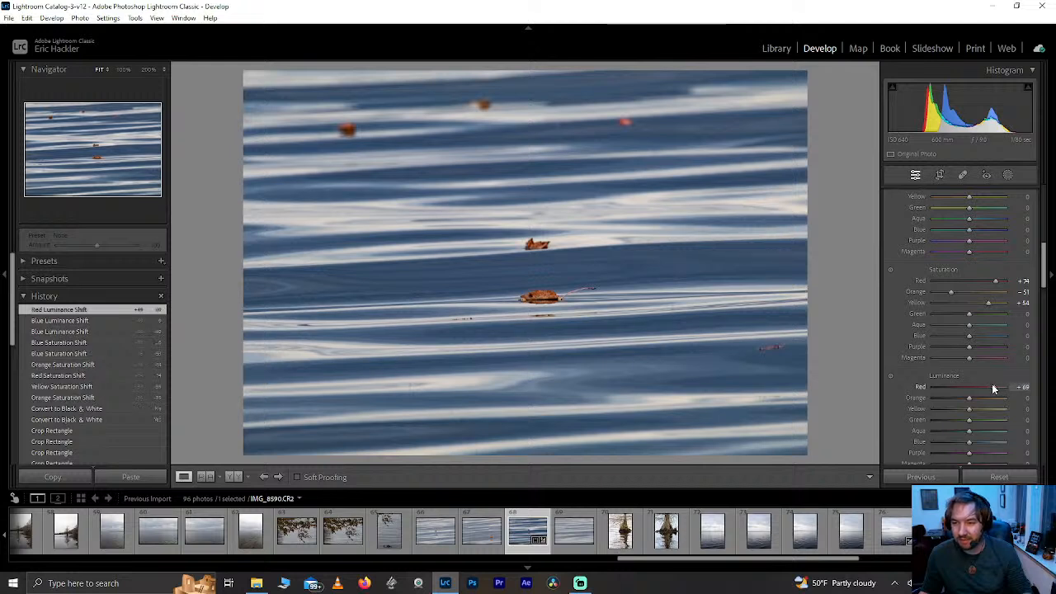
{"action": "left_click_drag", "start_coordinate": [990, 285], "coordinate": [991, 286]}
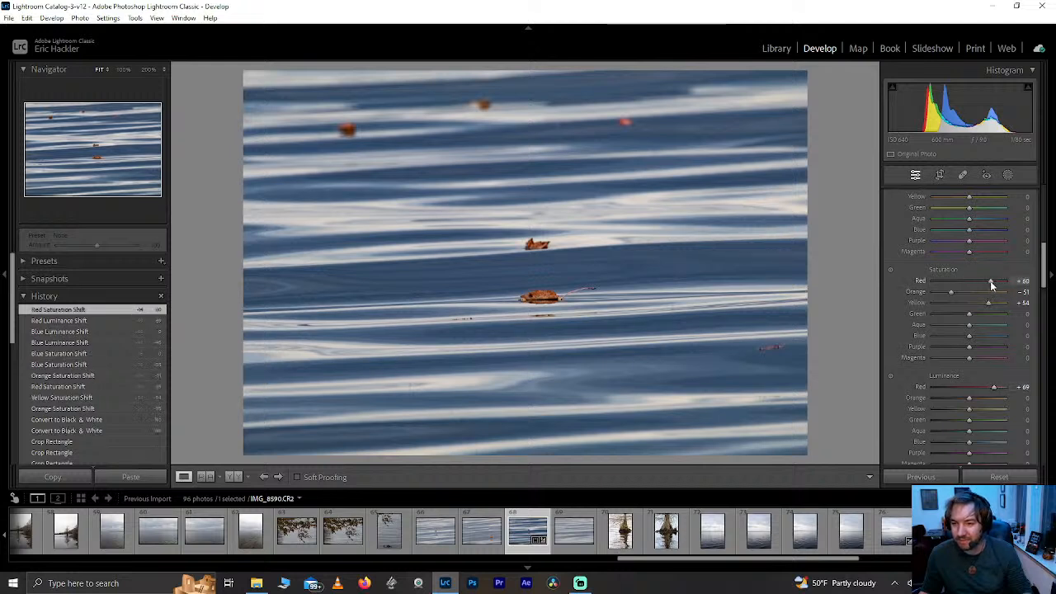
{"action": "double_click", "coordinate": [991, 282]}
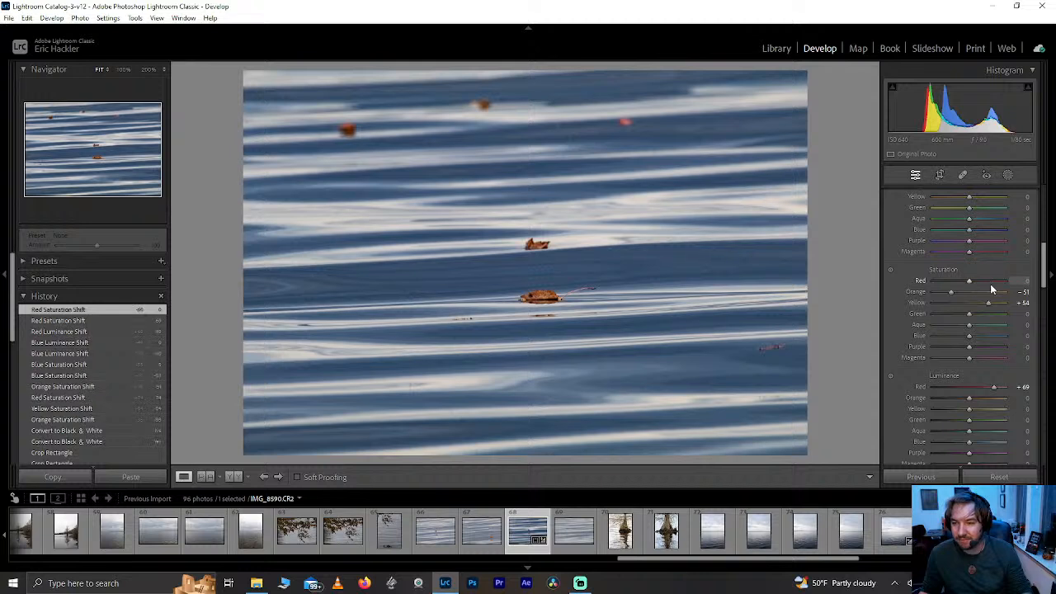
{"action": "double_click", "coordinate": [987, 303]}
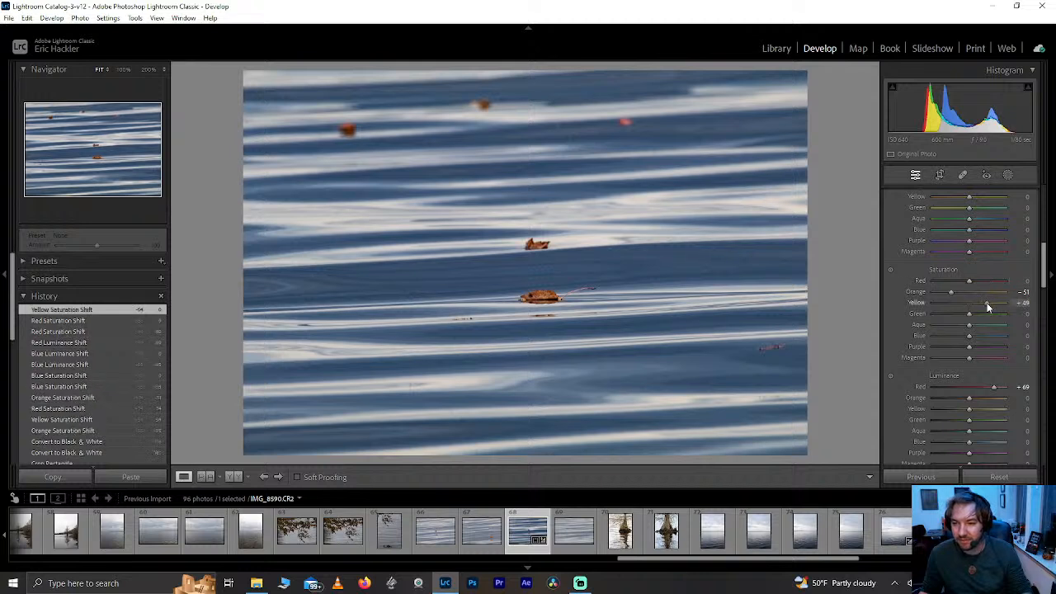
{"action": "mouse_move", "coordinate": [969, 283]}
{"action": "left_mouse_down"}
{"action": "mouse_move", "coordinate": [990, 282]}
{"action": "mouse_move", "coordinate": [974, 281]}
{"action": "left_mouse_up"}
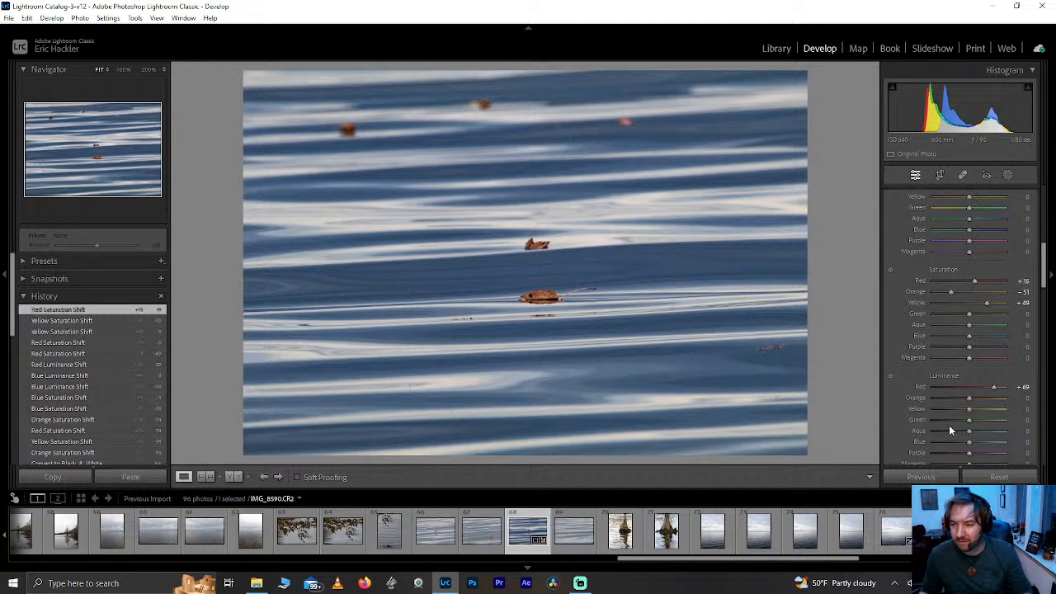
- Set luminance to +51 for yellow and +31 for orange, raise red saturation to +62, and inspect the central leaf at 100%
{"action": "mouse_move", "coordinate": [981, 408]}
{"action": "left_mouse_down"}
{"action": "mouse_move", "coordinate": [1027, 417]}
{"action": "mouse_move", "coordinate": [986, 418]}
{"action": "left_mouse_up"}
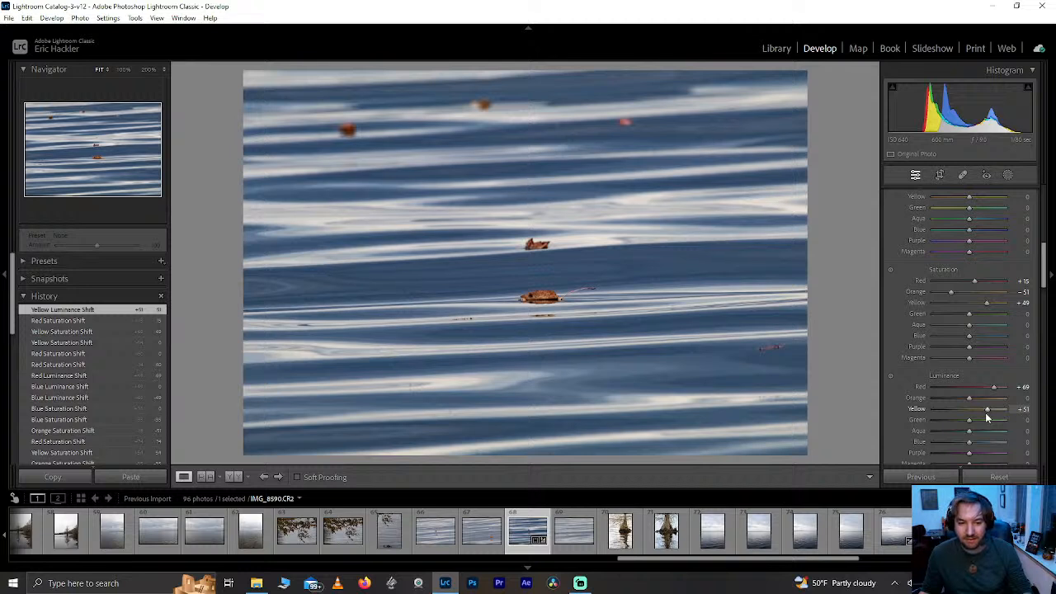
{"action": "mouse_move", "coordinate": [977, 283]}
{"action": "left_mouse_down"}
{"action": "mouse_move", "coordinate": [1015, 282]}
{"action": "mouse_move", "coordinate": [995, 283]}
{"action": "left_mouse_up"}
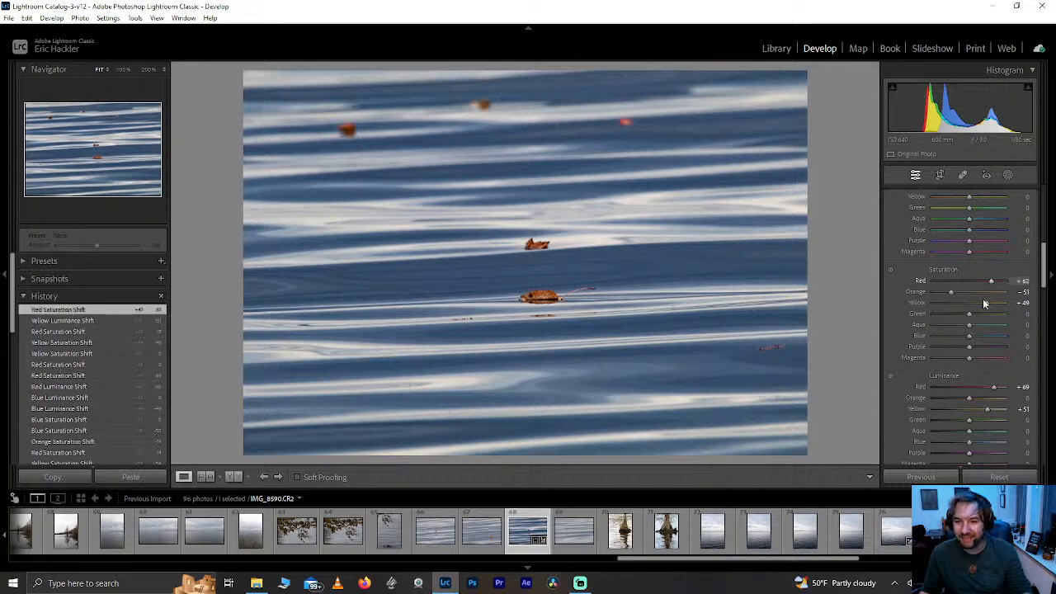
{"action": "mouse_move", "coordinate": [971, 398]}
{"action": "left_mouse_down"}
{"action": "mouse_move", "coordinate": [1008, 397]}
{"action": "mouse_move", "coordinate": [981, 399]}
{"action": "left_mouse_up"}
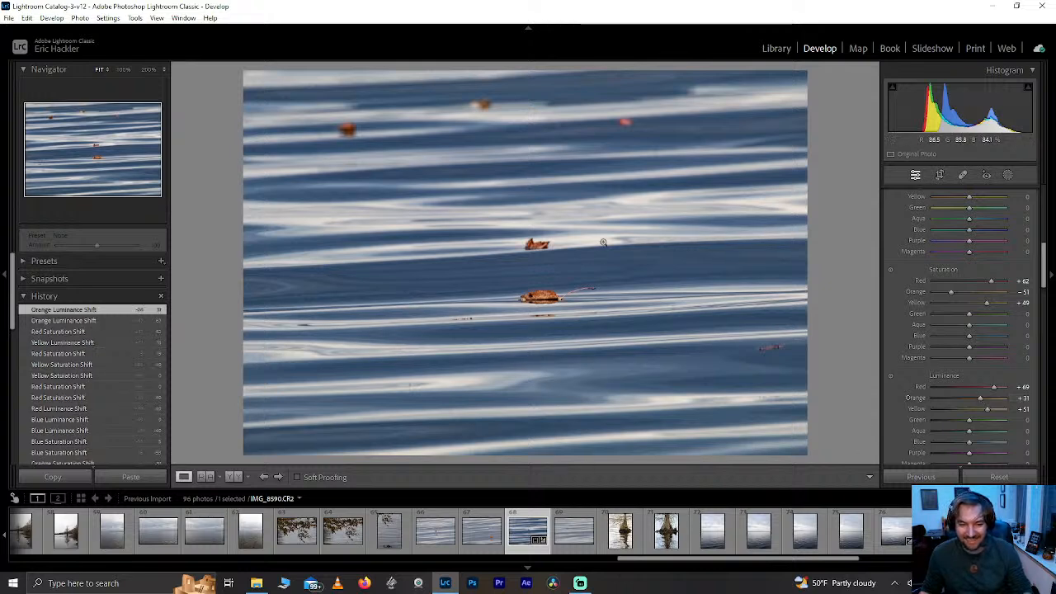
{"action": "left_click_drag", "start_coordinate": [533, 298], "coordinate": [483, 265]}
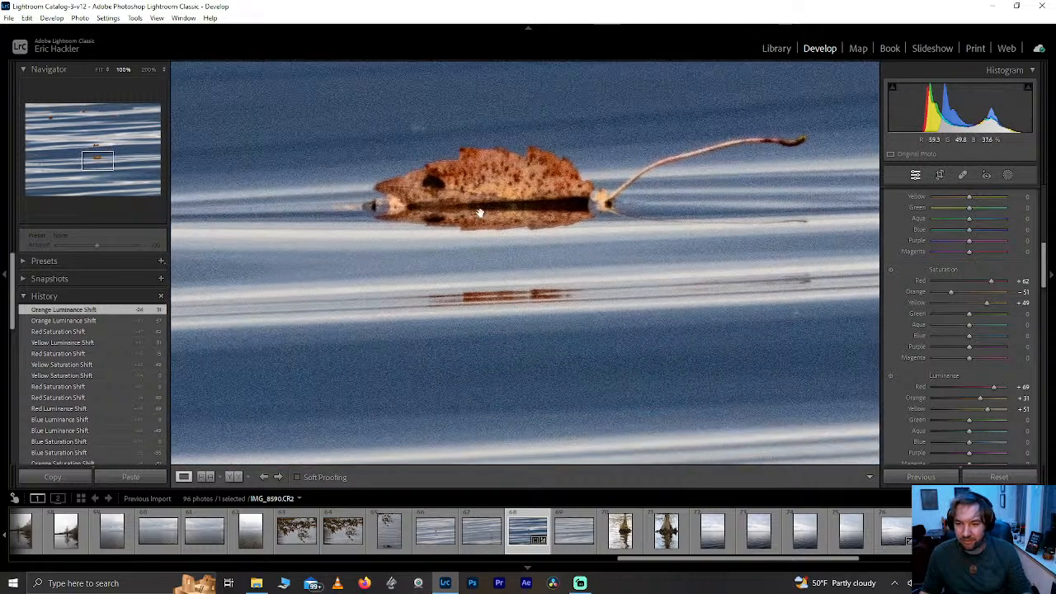
- Set saturation to +49 for blue and -100 for aqua, purple and magenta, and inspect the central leaf at 100%
{"action": "left_click", "coordinate": [507, 296]}
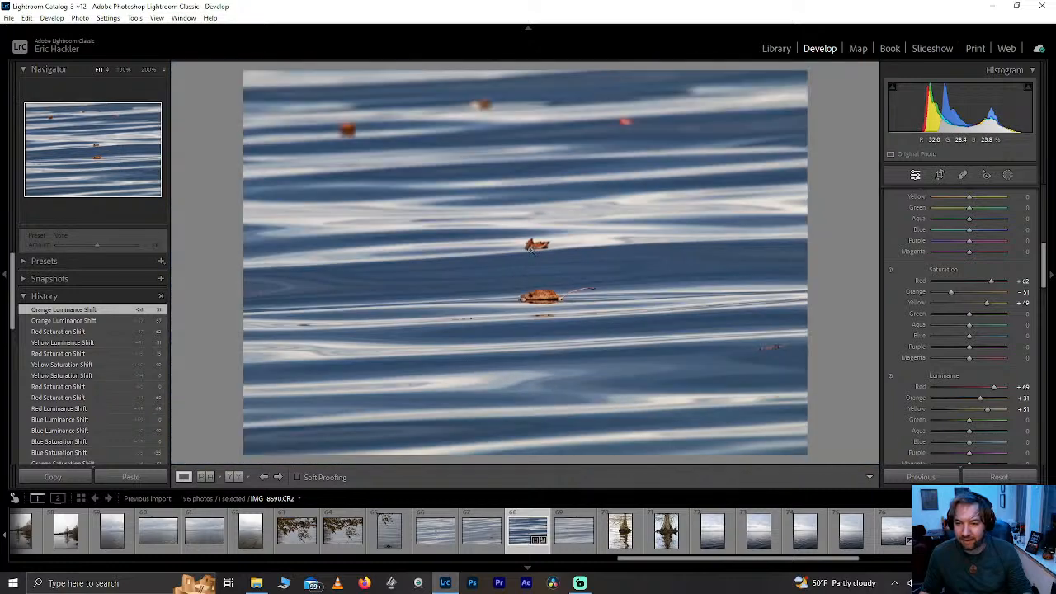
{"action": "left_click_drag", "start_coordinate": [536, 307], "coordinate": [553, 287]}
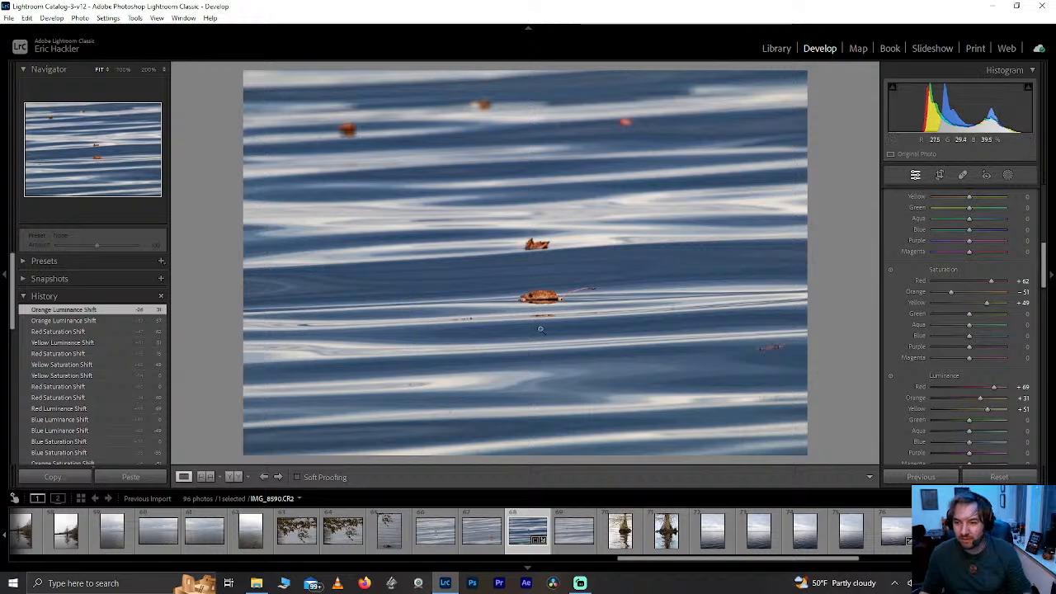
{"action": "left_click_drag", "start_coordinate": [471, 324], "coordinate": [494, 304]}
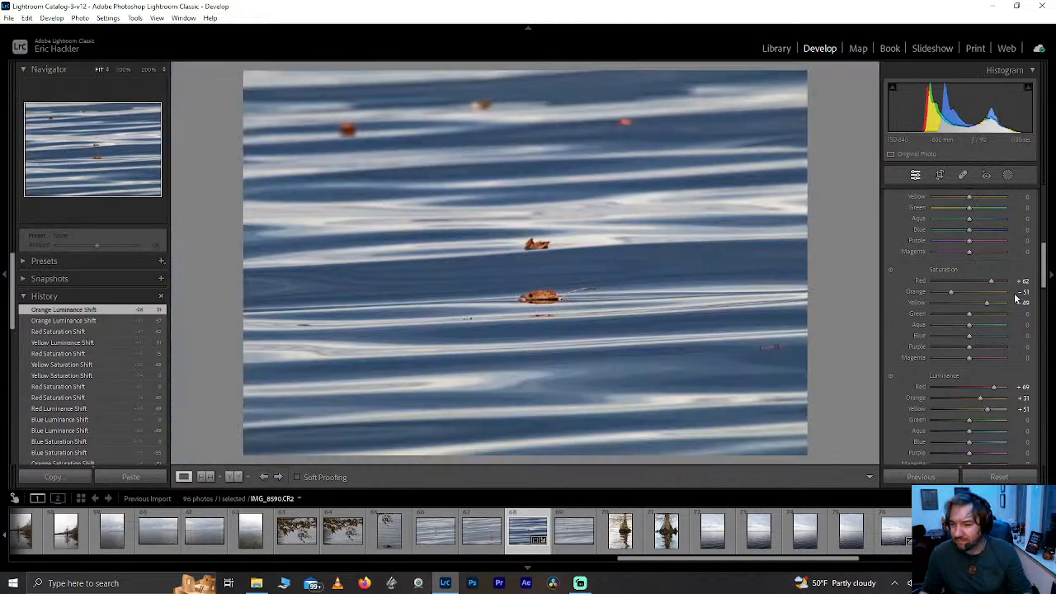
{"action": "left_click_drag", "start_coordinate": [975, 335], "coordinate": [930, 329]}
{"action": "mouse_move", "coordinate": [1004, 346]}
{"action": "left_mouse_down"}
{"action": "mouse_move", "coordinate": [1047, 351]}
{"action": "mouse_move", "coordinate": [876, 353]}
{"action": "mouse_move", "coordinate": [917, 369]}
{"action": "mouse_move", "coordinate": [1004, 358]}
{"action": "left_mouse_up"}
{"action": "left_click_drag", "start_coordinate": [887, 374], "coordinate": [888, 372]}
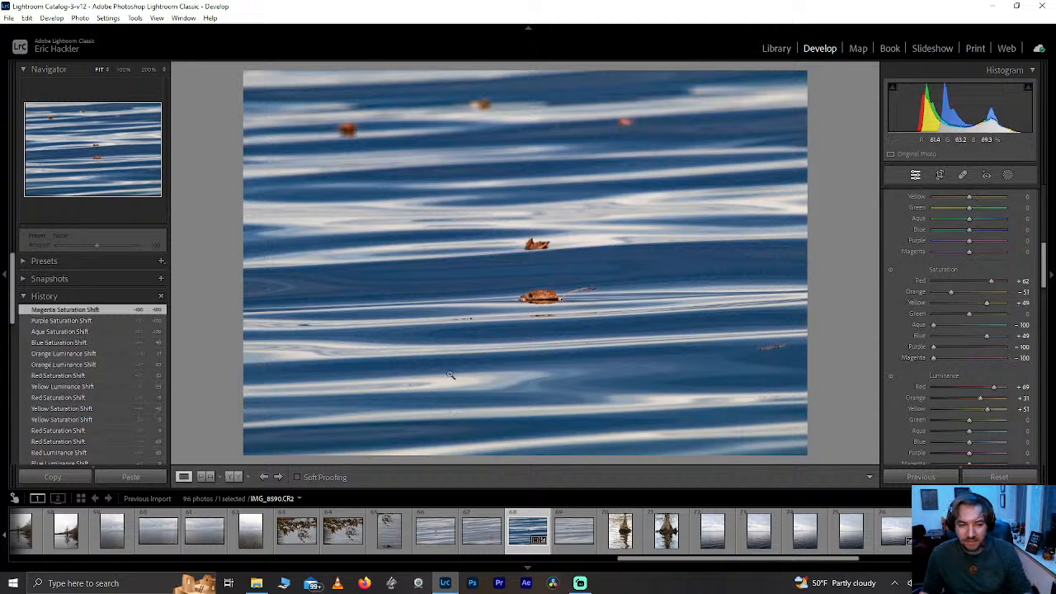
{"action": "left_click", "coordinate": [530, 306]}
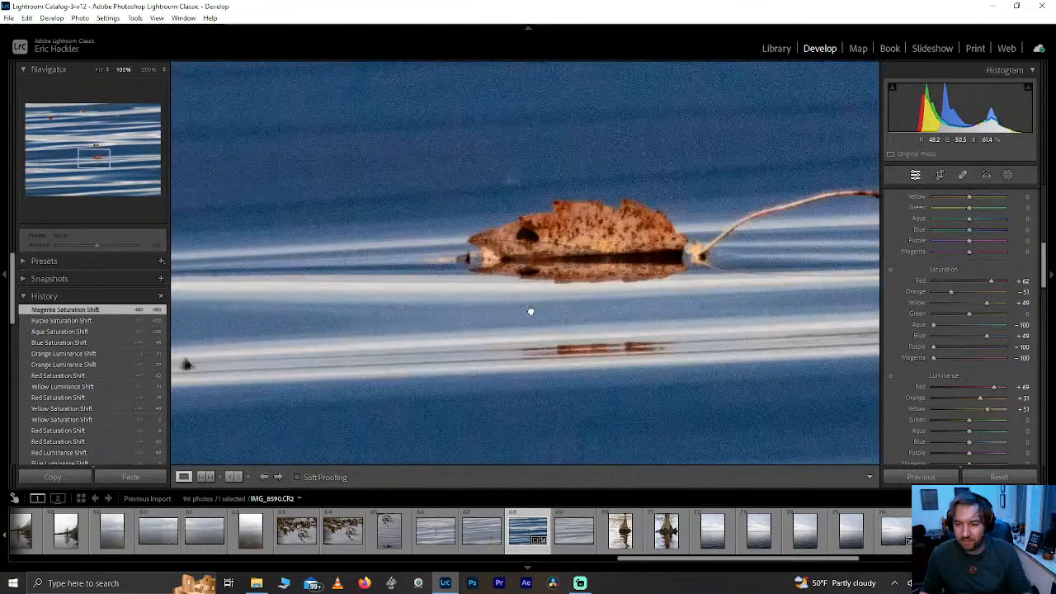
{"action": "left_click", "coordinate": [532, 311]}
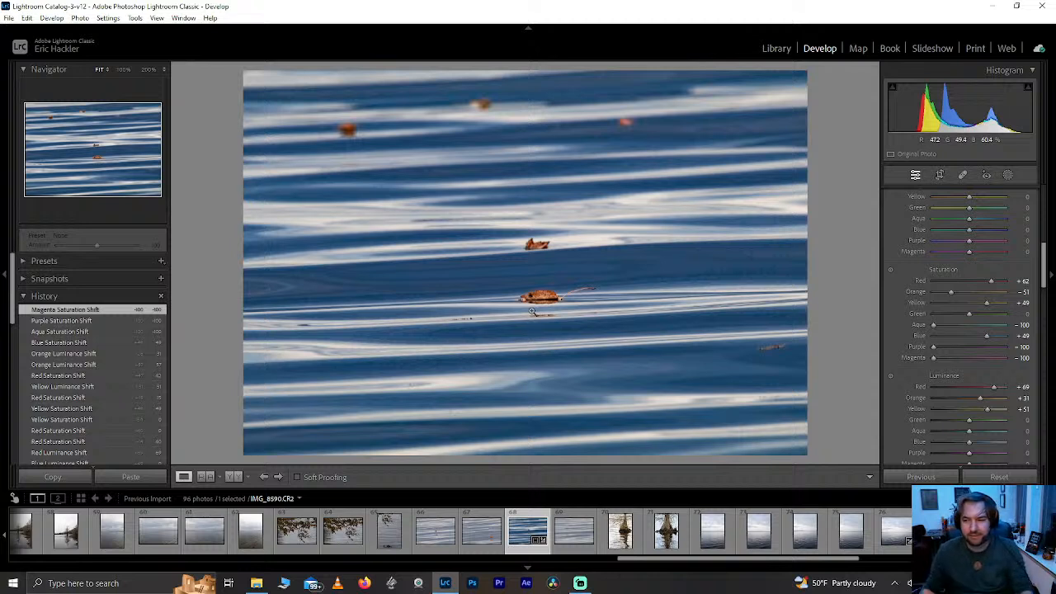
{"action": "left_click_drag", "start_coordinate": [552, 266], "coordinate": [500, 259]}
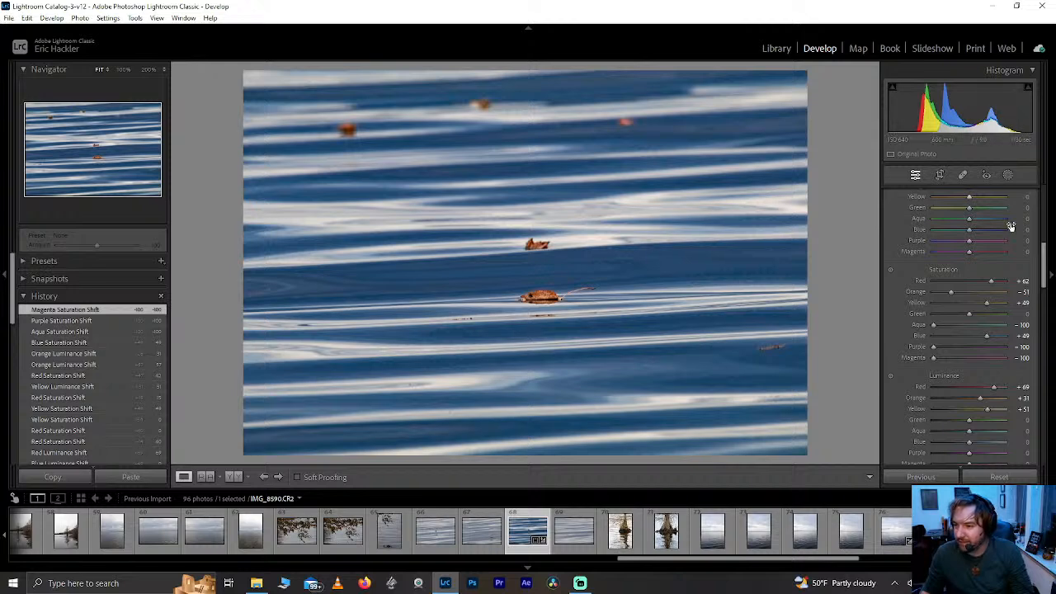
- Set vibrance to -16, contrast to -32 and whites to +23 for the floating-leaf photo
{"action": "left_click_drag", "start_coordinate": [1044, 264], "coordinate": [1043, 206]}
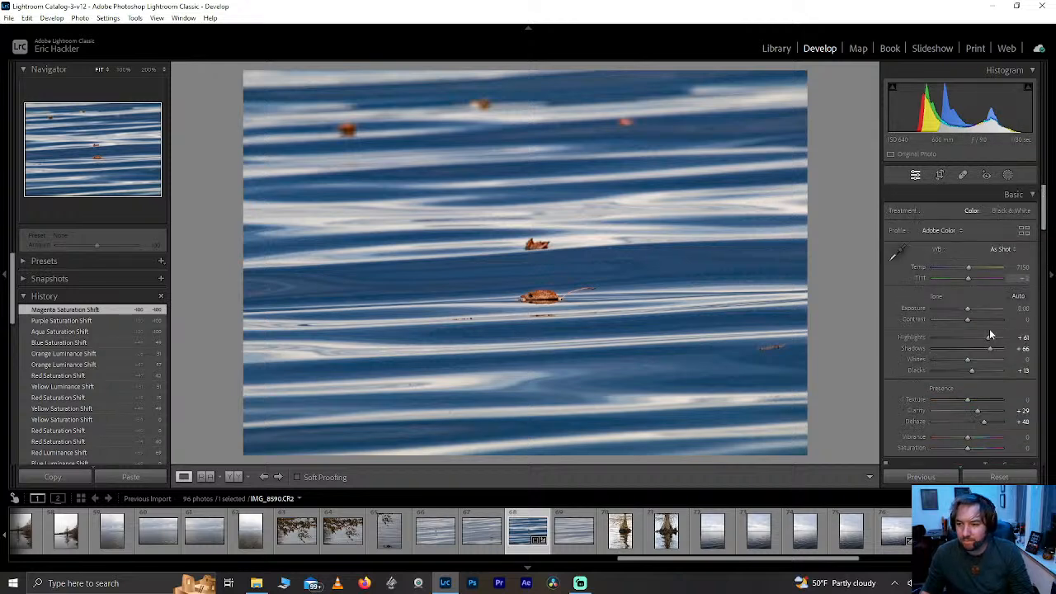
{"action": "mouse_move", "coordinate": [968, 439]}
{"action": "left_mouse_down"}
{"action": "mouse_move", "coordinate": [950, 436]}
{"action": "mouse_move", "coordinate": [959, 439]}
{"action": "left_mouse_up"}
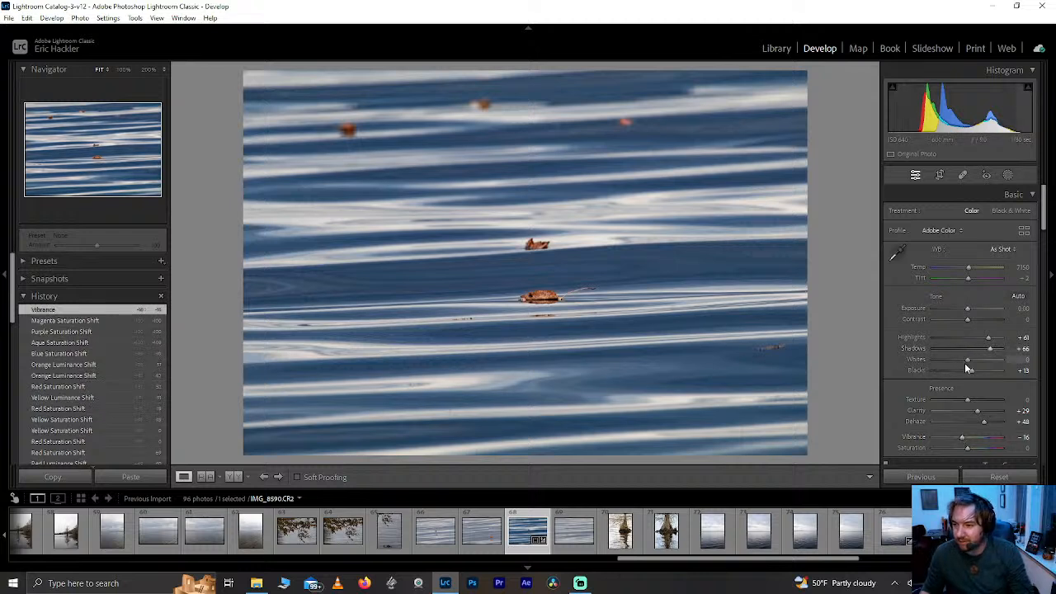
{"action": "left_click_drag", "start_coordinate": [968, 321], "coordinate": [956, 320]}
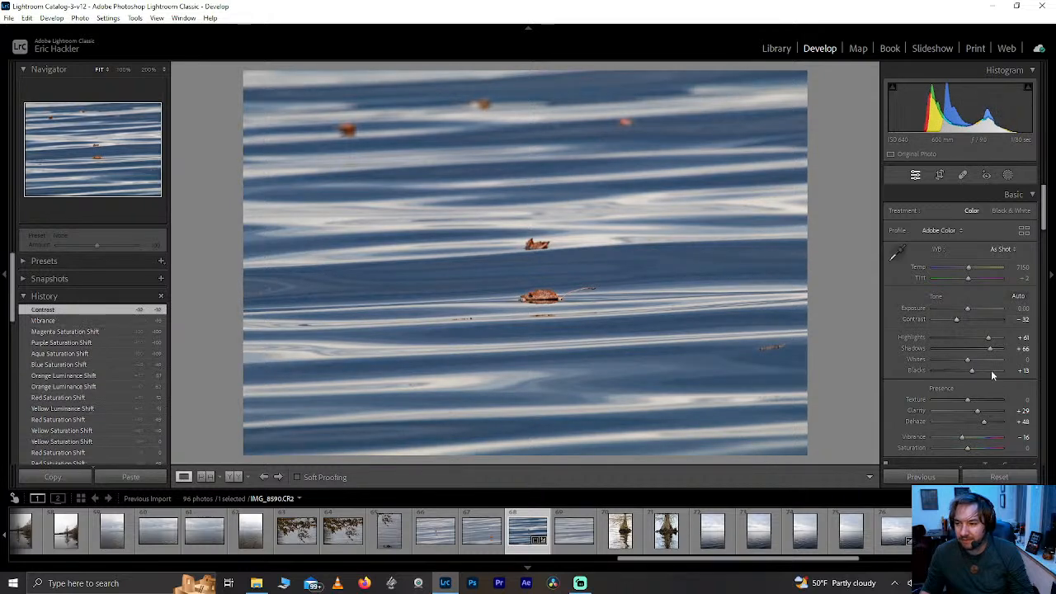
{"action": "mouse_move", "coordinate": [967, 360]}
{"action": "left_mouse_down"}
{"action": "mouse_move", "coordinate": [955, 364]}
{"action": "mouse_move", "coordinate": [973, 358]}
{"action": "left_mouse_up"}
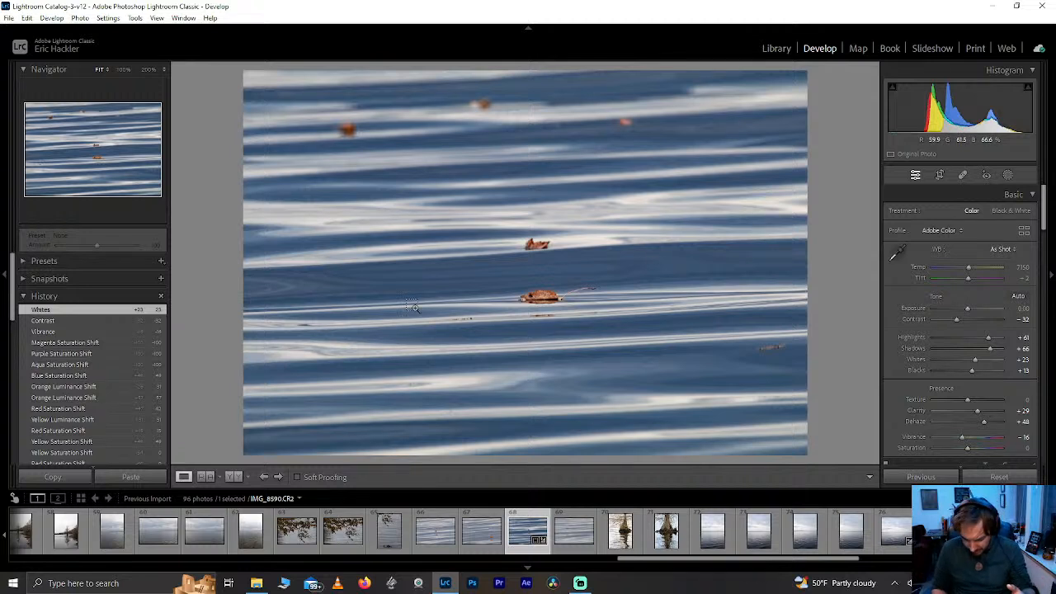
- Create a virtual copy of the leaf photo and crop it tighter around the two central leaves, excluding the blurred leaves above
{"action": "key", "text": "ctrl+apostrophe"}
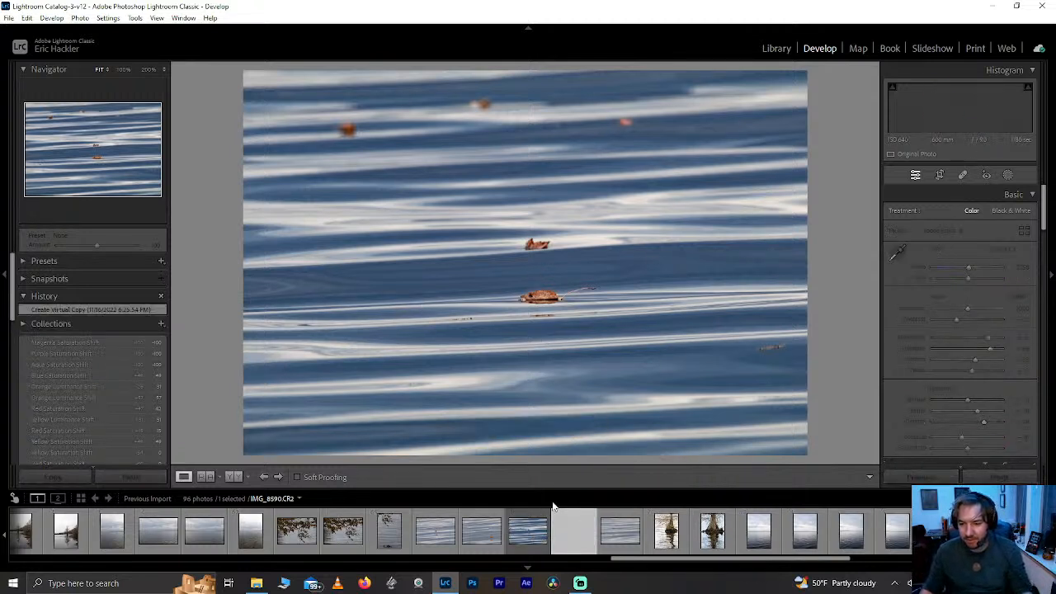
{"action": "left_click", "coordinate": [939, 176]}
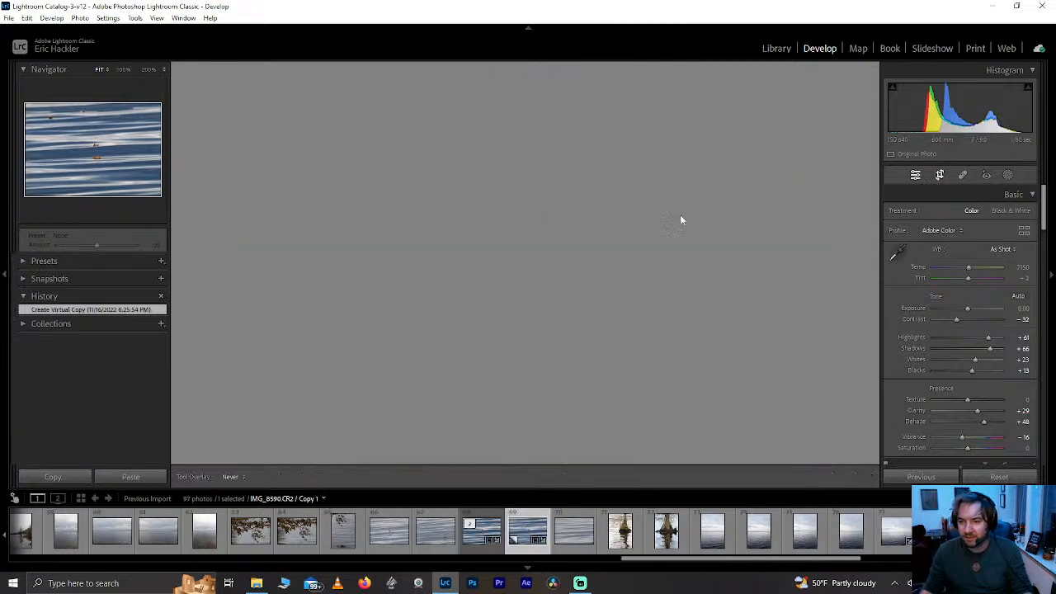
{"action": "left_click_drag", "start_coordinate": [235, 74], "coordinate": [522, 183]}
{"action": "left_click_drag", "start_coordinate": [526, 105], "coordinate": [527, 135]}
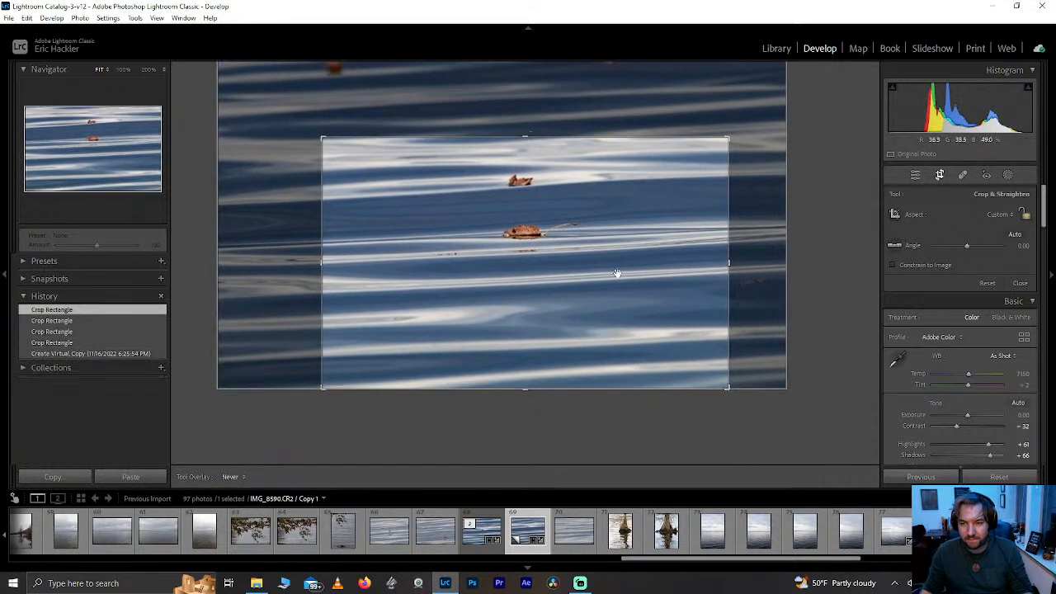
{"action": "left_click_drag", "start_coordinate": [602, 289], "coordinate": [607, 310]}
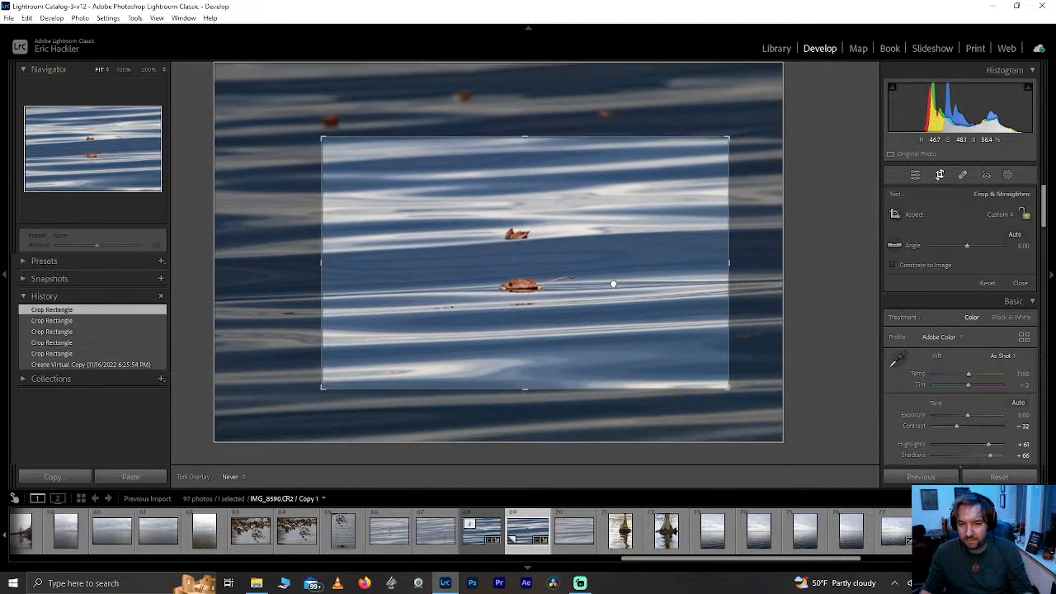
{"action": "left_click_drag", "start_coordinate": [615, 285], "coordinate": [620, 284]}
{"action": "mouse_move", "coordinate": [610, 284]}
{"action": "left_mouse_down"}
{"action": "mouse_move", "coordinate": [558, 285]}
{"action": "mouse_move", "coordinate": [604, 310]}
{"action": "mouse_move", "coordinate": [668, 285]}
{"action": "mouse_move", "coordinate": [614, 278]}
{"action": "left_mouse_up"}
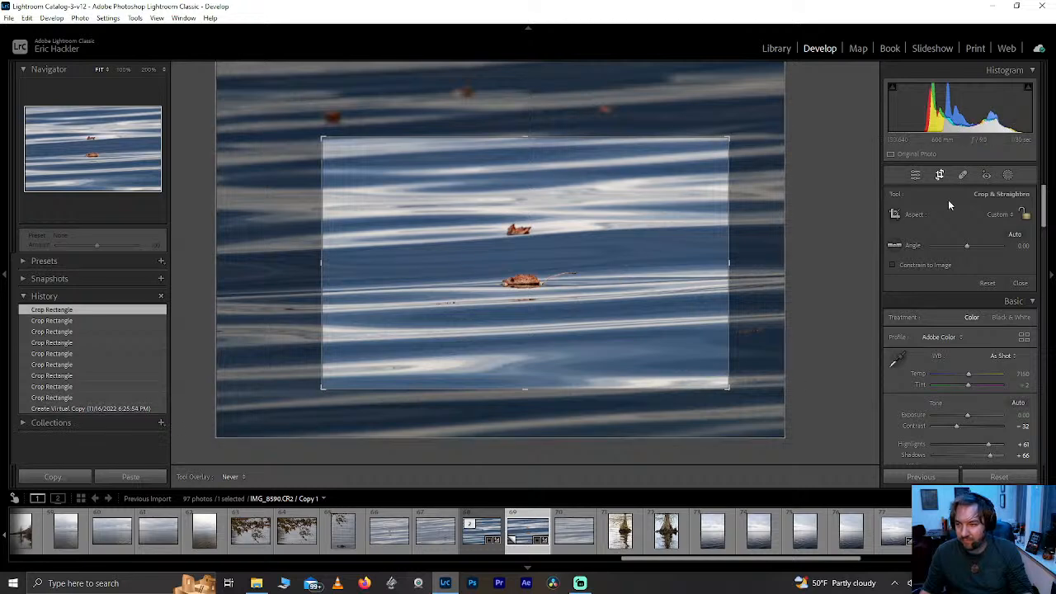
{"action": "left_click", "coordinate": [939, 176]}
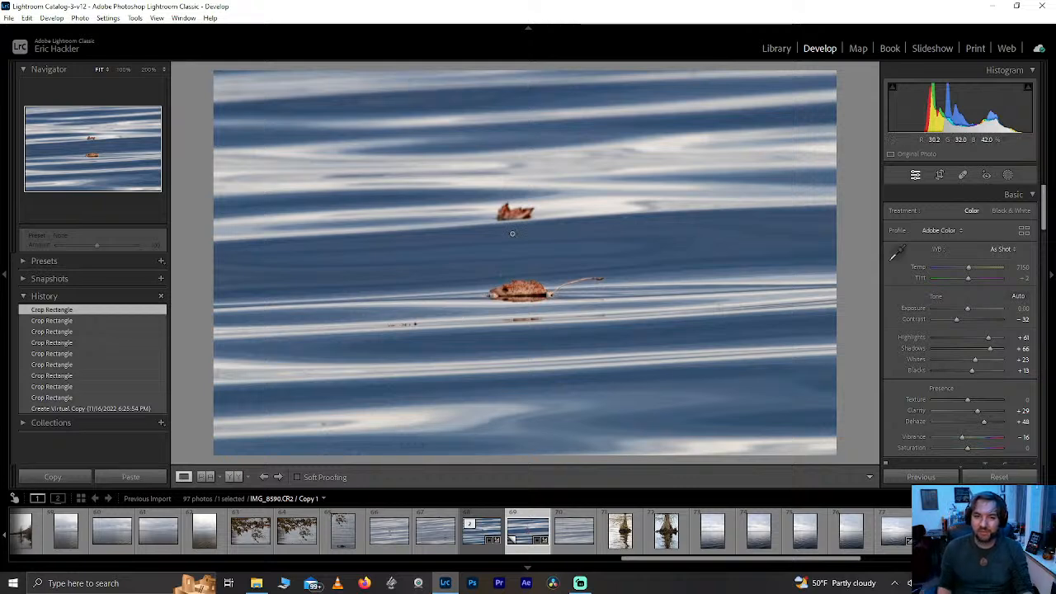
- Rate the original leaf photo 3 stars and the cropped virtual copy 2 stars
{"action": "key", "text": "3"}
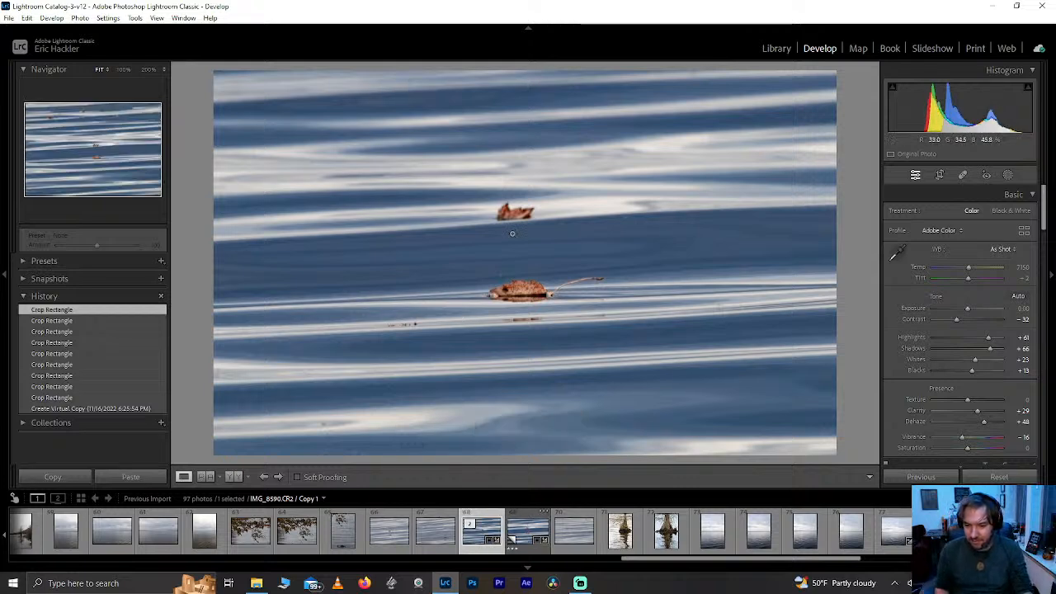
{"action": "key", "text": "Left"}
{"action": "key", "text": "3"}
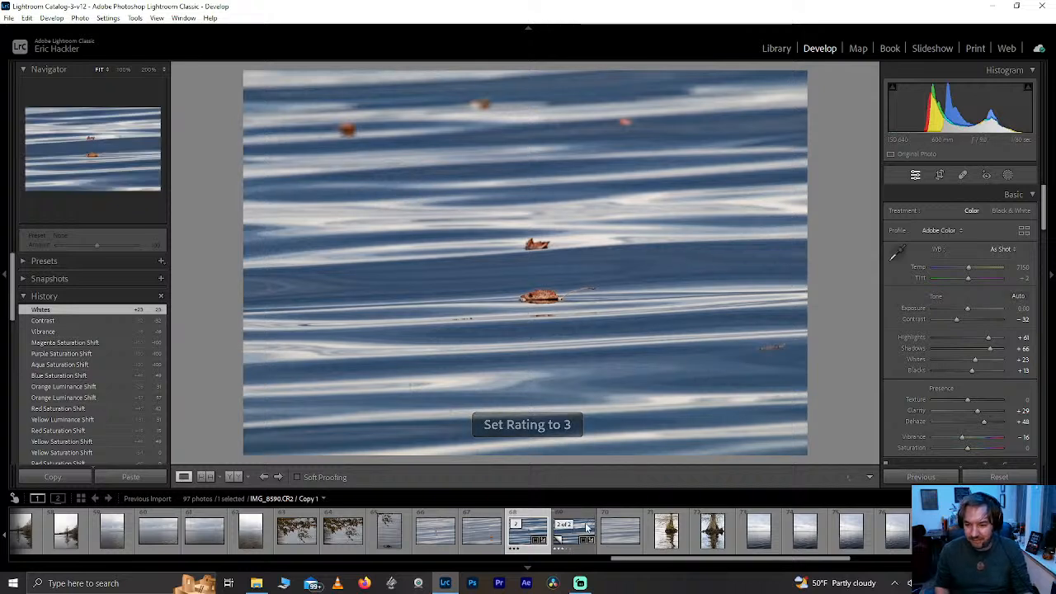
{"action": "key", "text": "Right"}
{"action": "key", "text": "2"}
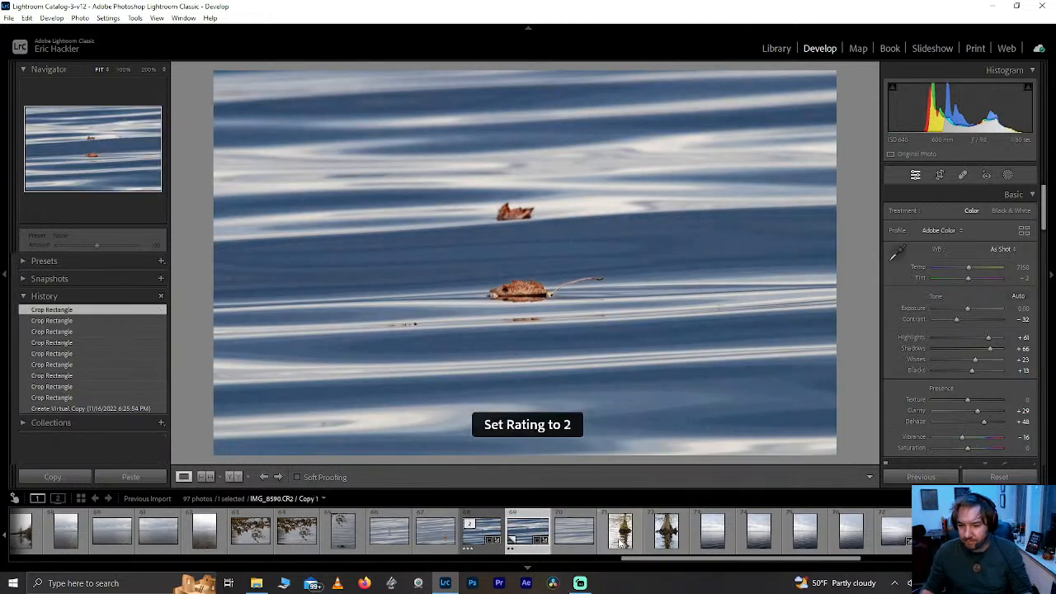
- Browse the cypress tree reflection photos and compare the compositions to find another candidate for editing
{"action": "scroll", "coordinate": [584, 522], "scroll_direction": "down", "scroll_amount": 5}
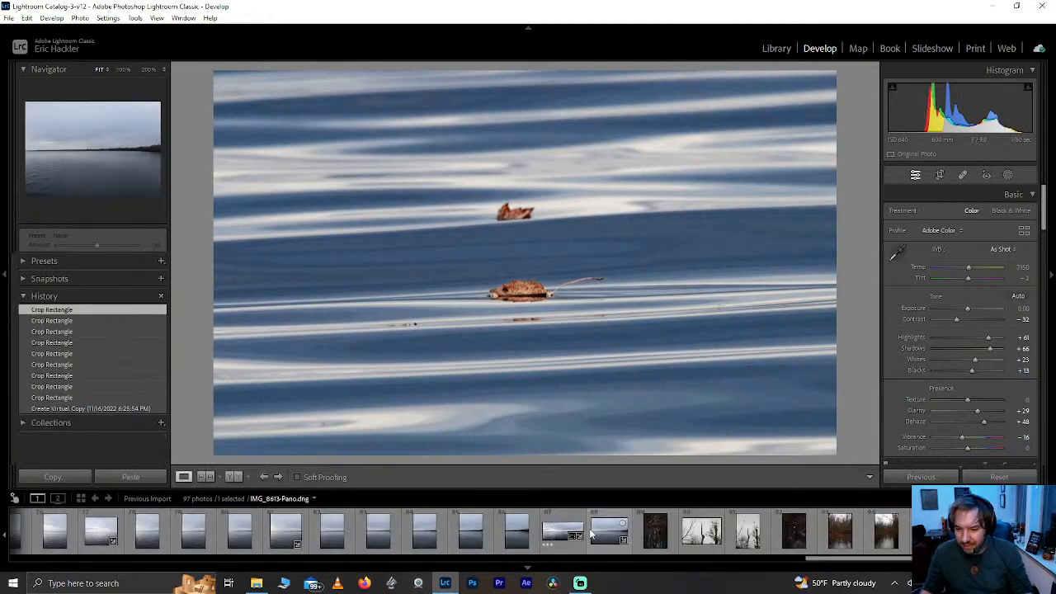
{"action": "scroll", "coordinate": [590, 534], "scroll_direction": "up", "scroll_amount": 9}
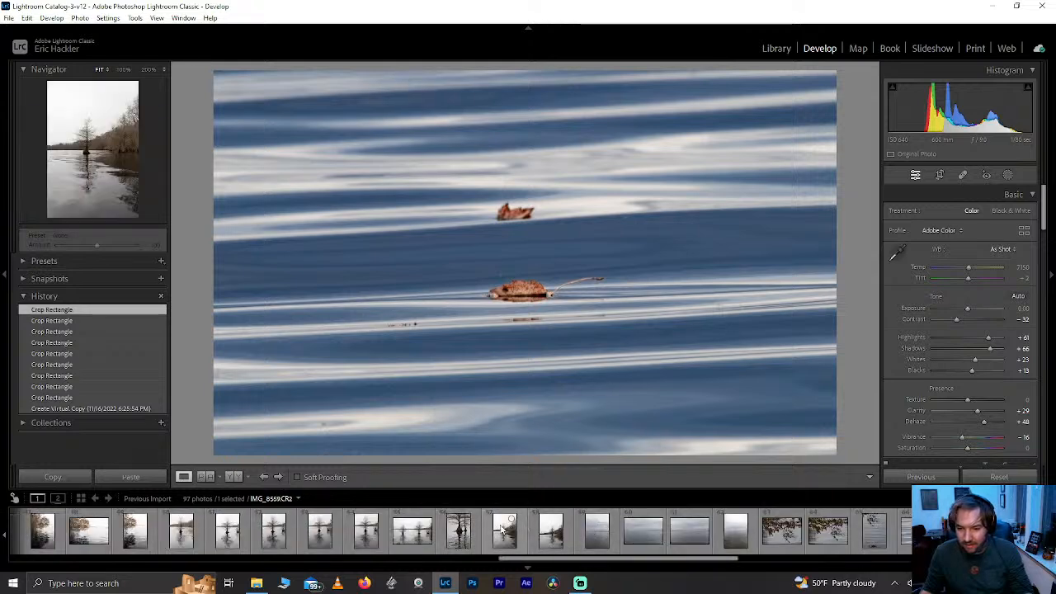
{"action": "left_click", "coordinate": [171, 536]}
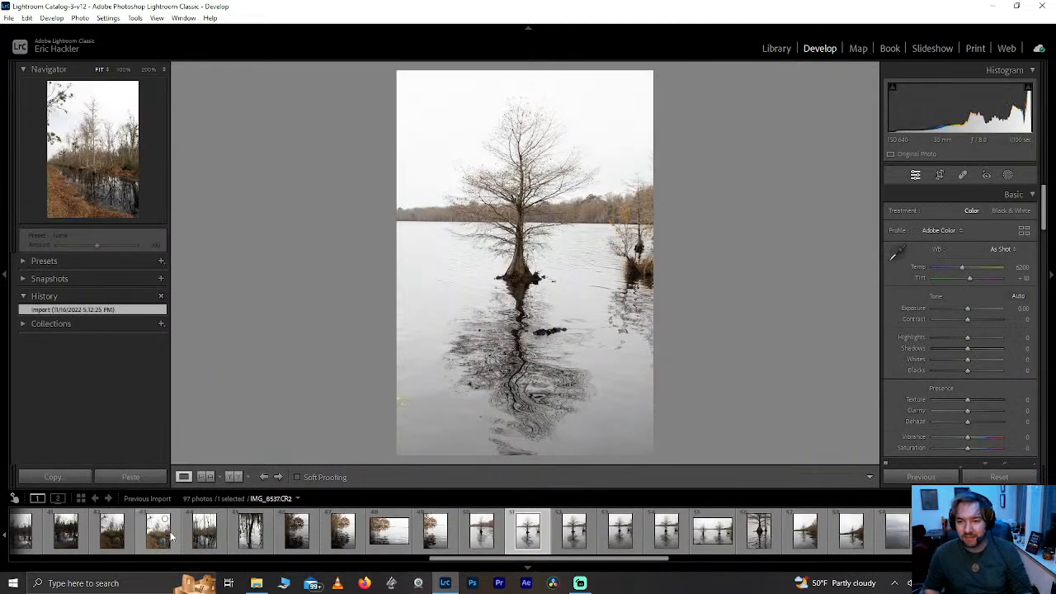
{"action": "key", "text": "Right"}
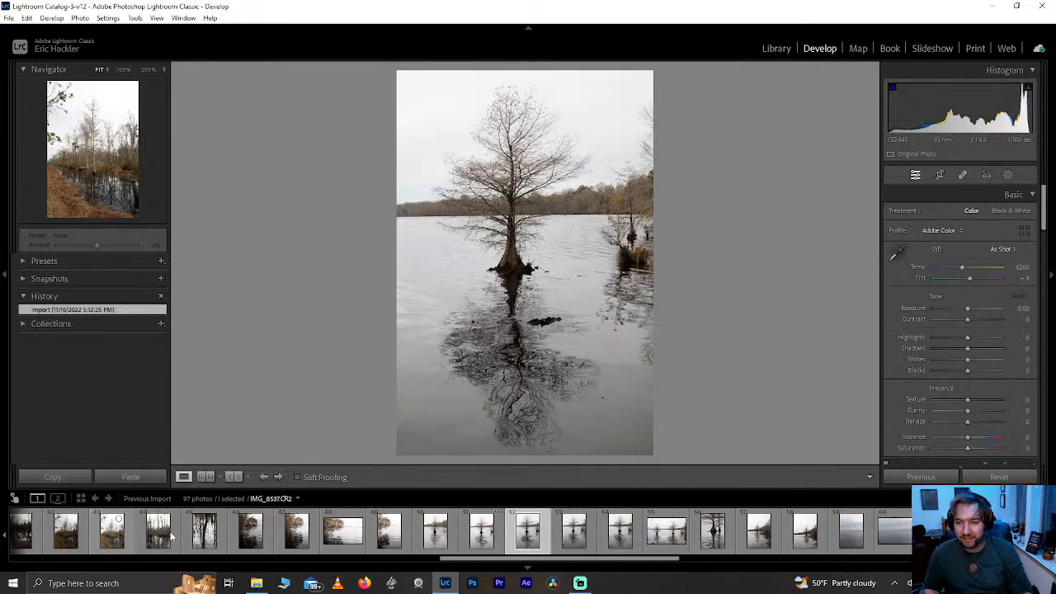
{"action": "key", "text": "Right"}
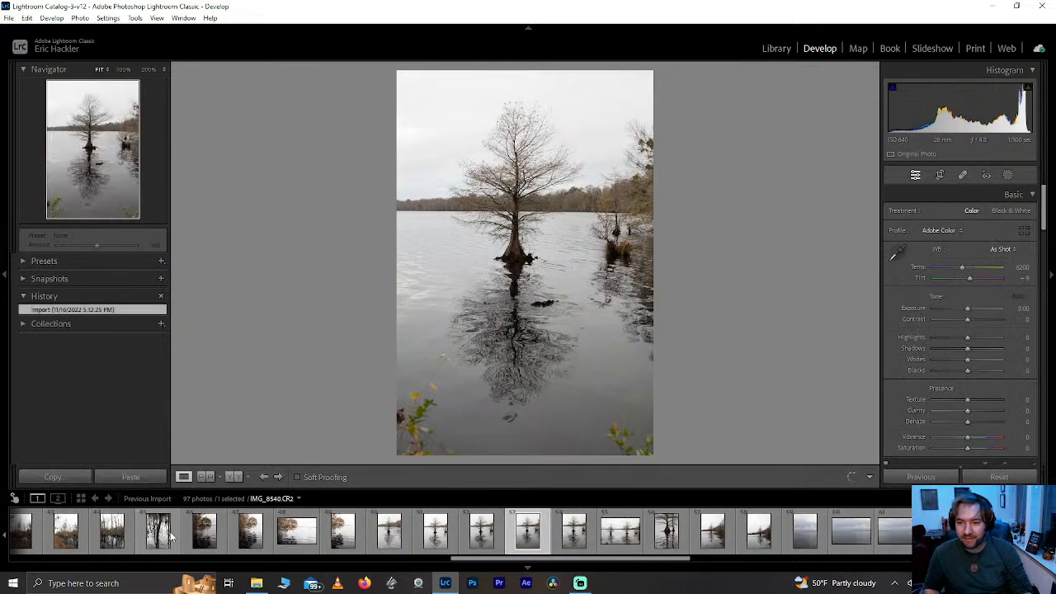
{"action": "key", "text": "Left"}
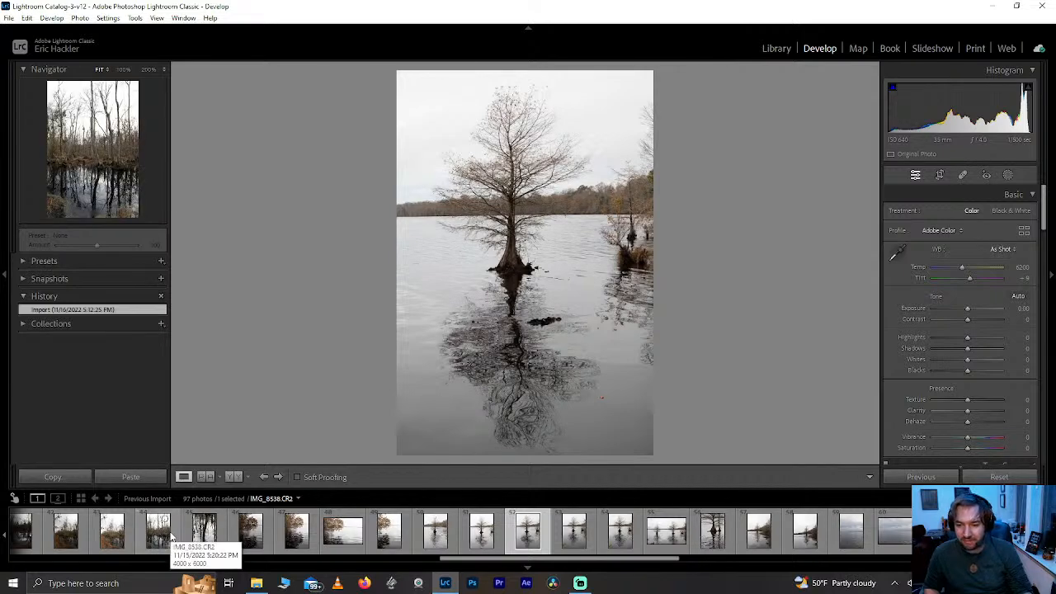
{"action": "key", "text": "Right"}
{"action": "key", "text": "Right"}
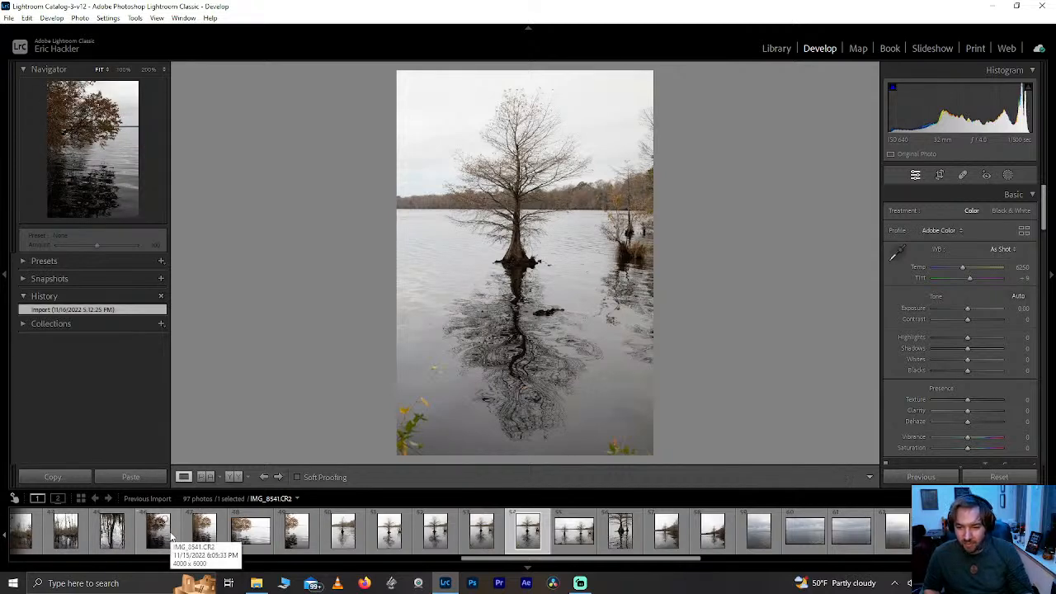
{"action": "key", "text": "Right"}
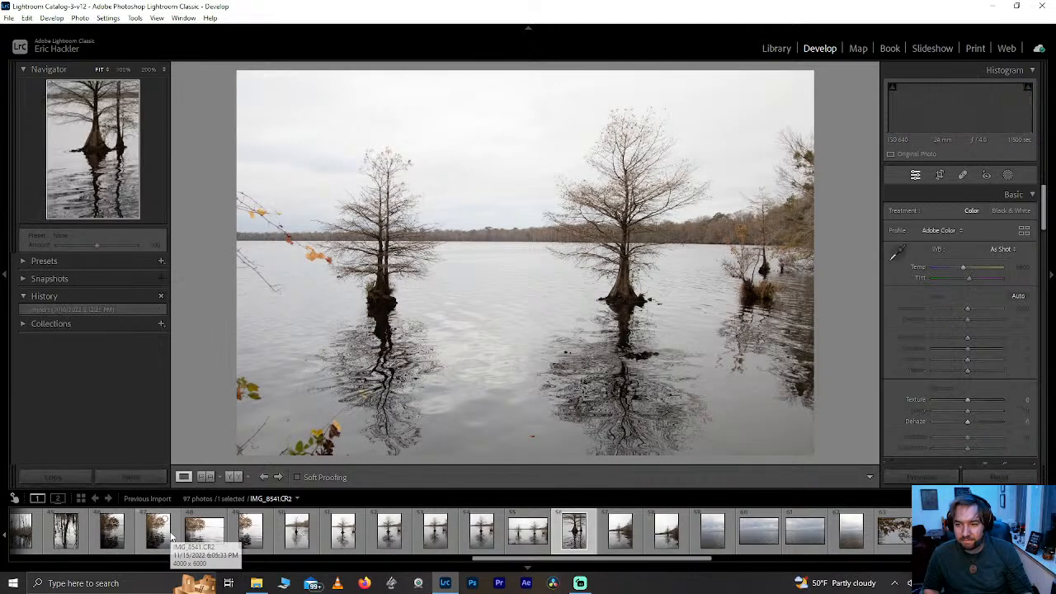
{"action": "key", "text": "Right"}
{"action": "key", "text": "Right"}
{"action": "key", "text": "Right"}
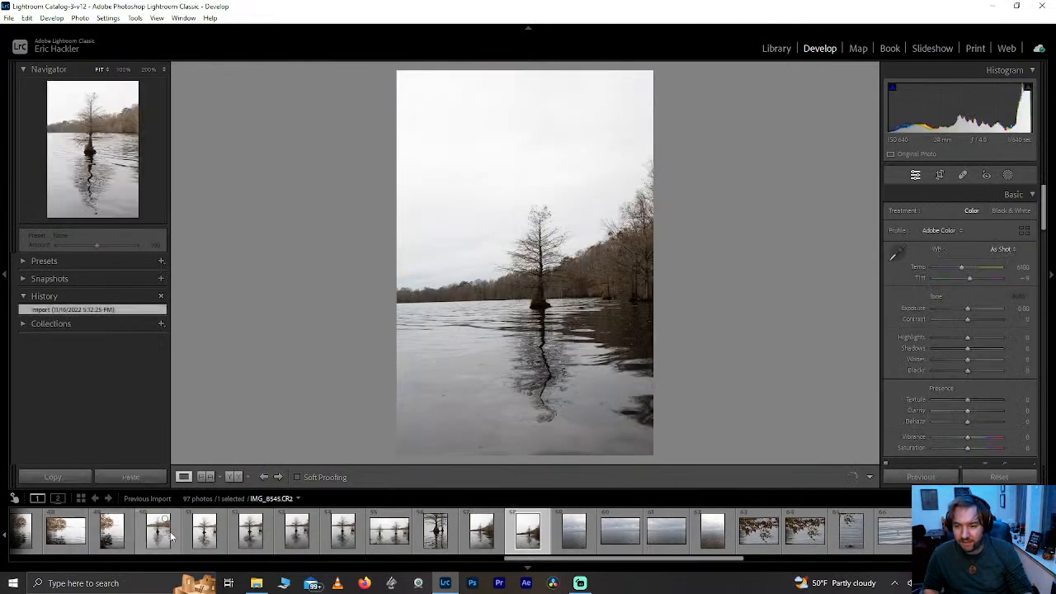
{"action": "key", "text": "Left"}
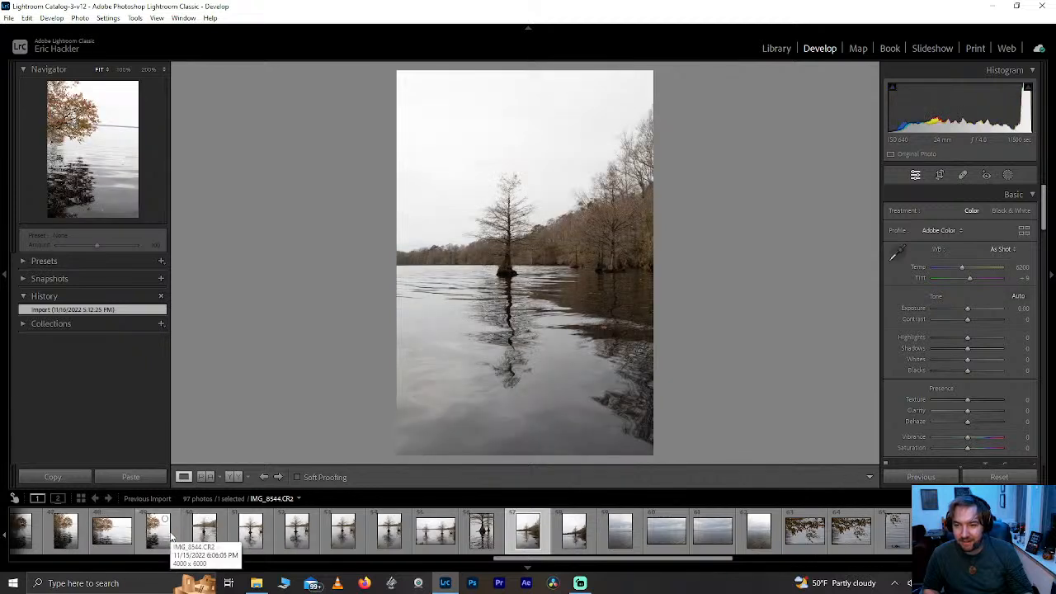
- Try rotating the distant lone-cypress photo IMG_8544.CR2 by 180 degrees, and restore its upright orientation
{"action": "key", "text": "ctrl+bracketright"}
{"action": "key", "text": "ctrl+bracketright"}
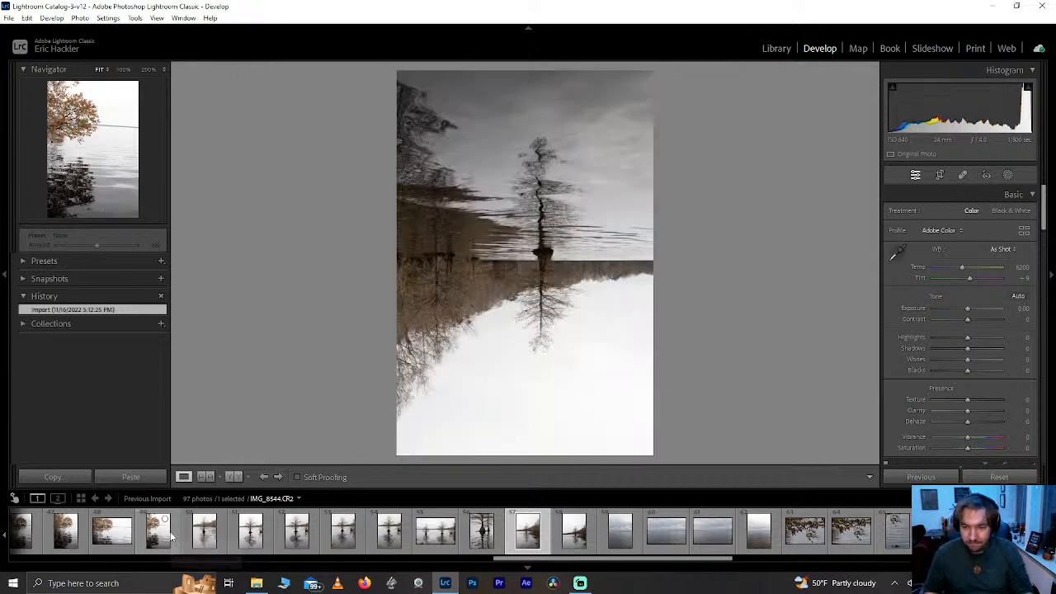
{"action": "key", "text": "Left"}
{"action": "key", "text": "Left"}
{"action": "key", "text": "Left"}
{"action": "key", "text": "Left"}
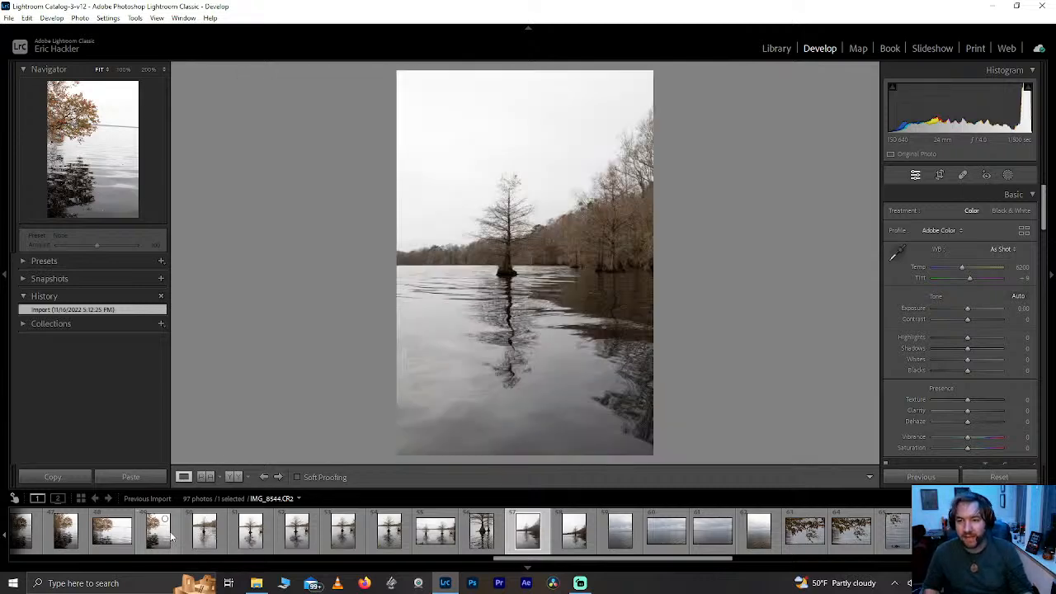
- Try the closer cypress photo IMG_8538.CR2 upside down, restore its upright orientation, and go to the following photo
{"action": "key", "text": "Left"}
{"action": "key", "text": "Left"}
{"action": "key", "text": "Left"}
{"action": "key", "text": "Left"}
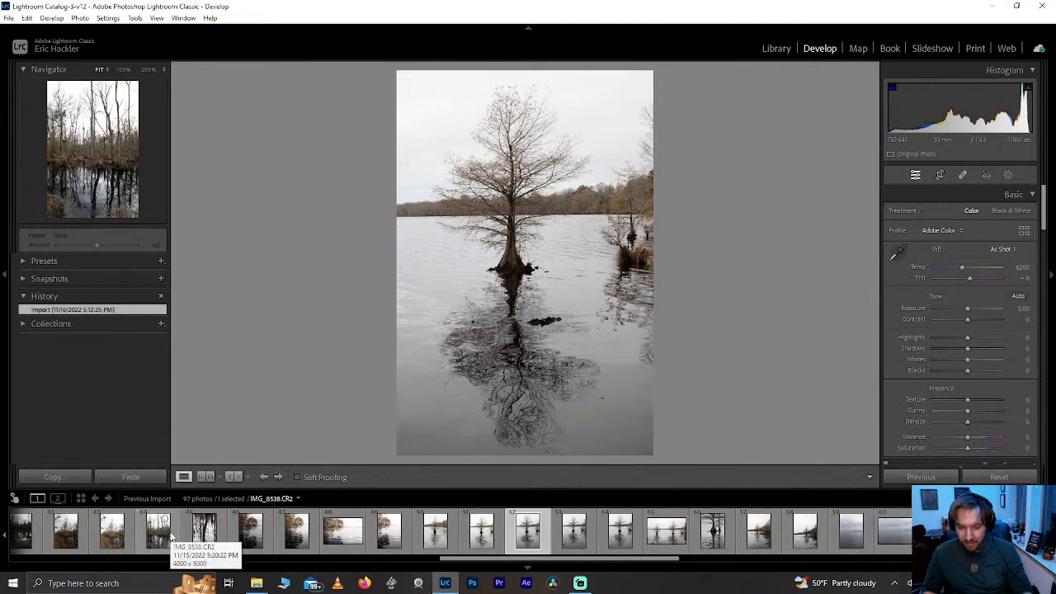
{"action": "key", "text": "ctrl+bracketright"}
{"action": "key", "text": "ctrl+bracketright"}
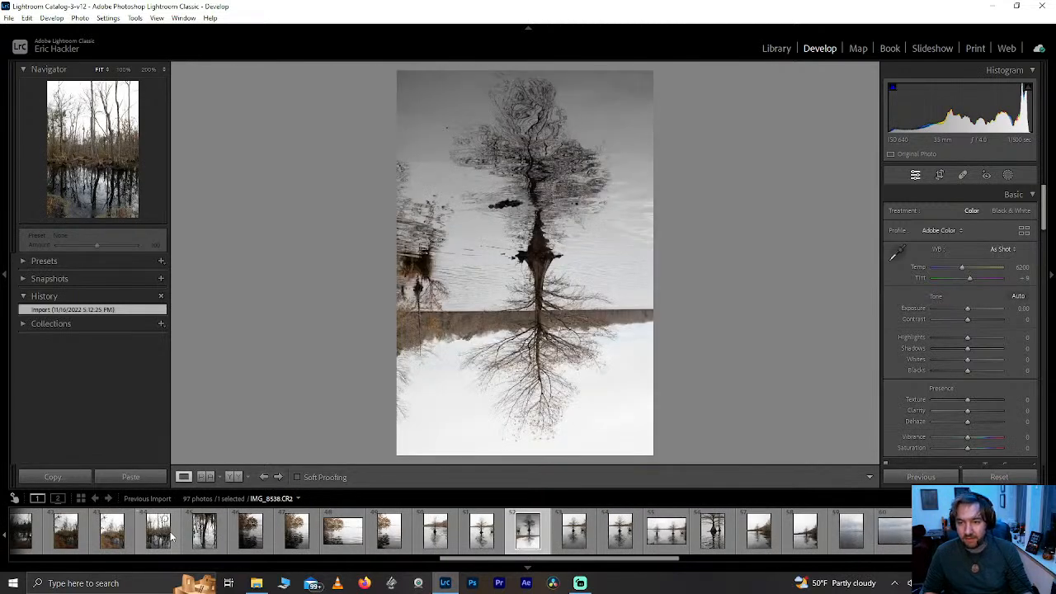
{"action": "key", "text": "ctrl+bracketright"}
{"action": "key", "text": "ctrl+bracketright"}
{"action": "key", "text": "Right"}
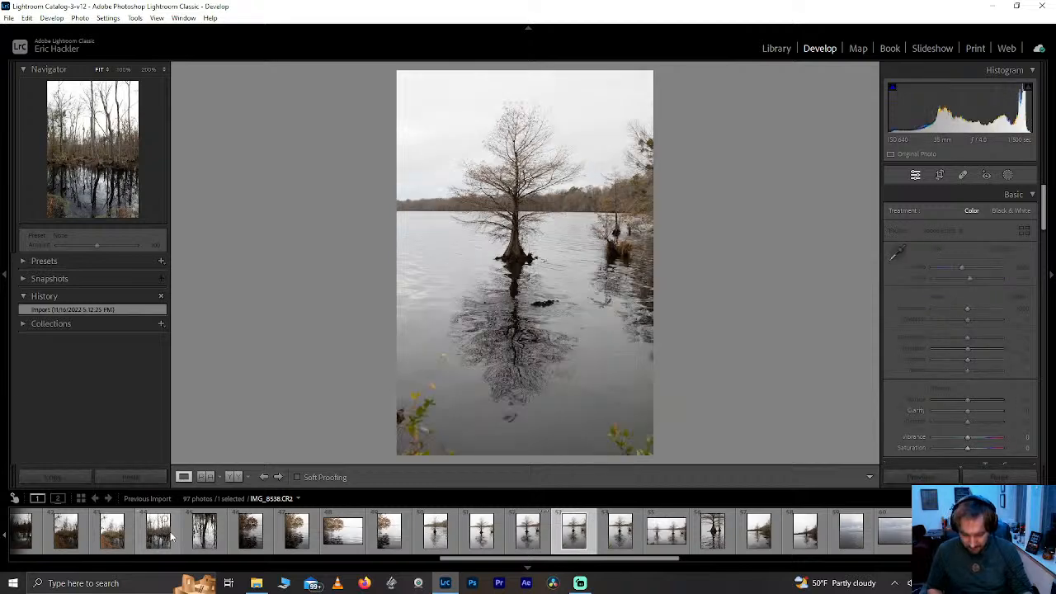
- Compare neighbouring close cypress photos, try one with yellow leaves along its lower edge upside down, and restore its upright orientation
{"action": "key", "text": "ctrl+bracketright"}
{"action": "key", "text": "ctrl+bracketright"}
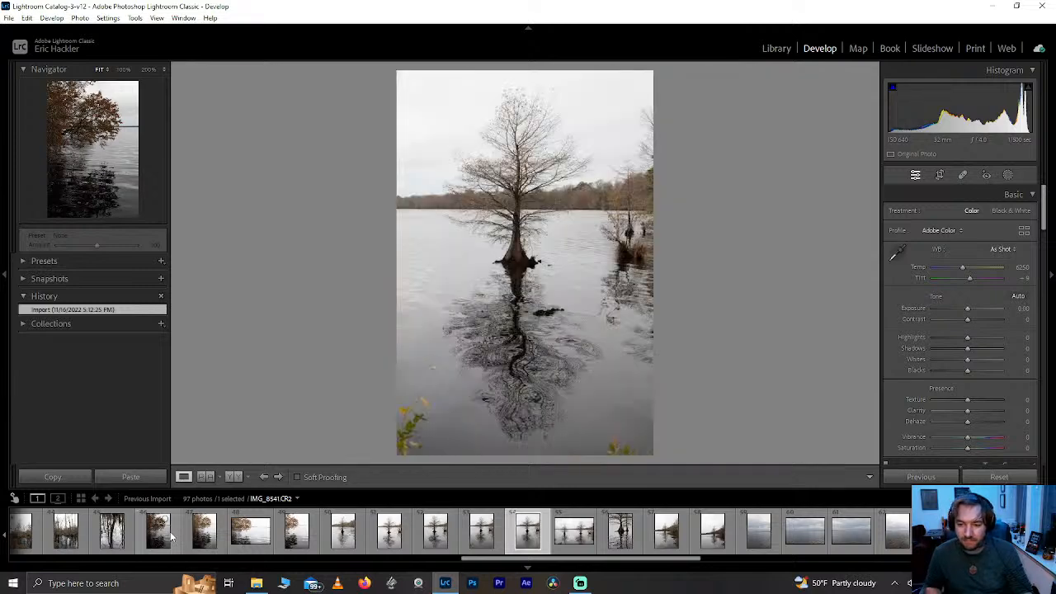
{"action": "key", "text": "Left"}
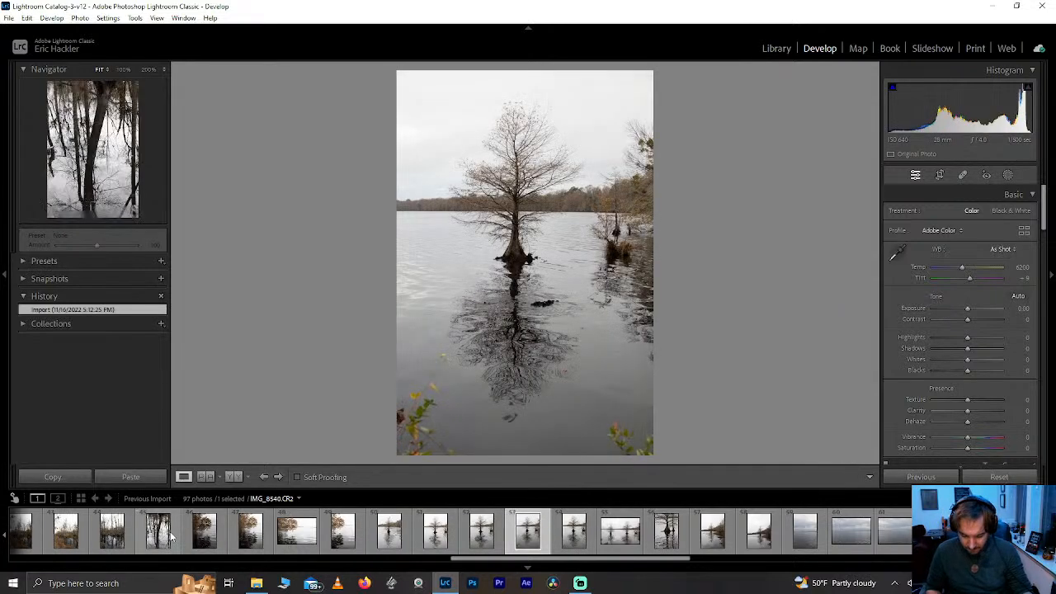
{"action": "key", "text": "ctrl+]"}
{"action": "key", "text": "ctrl+]"}
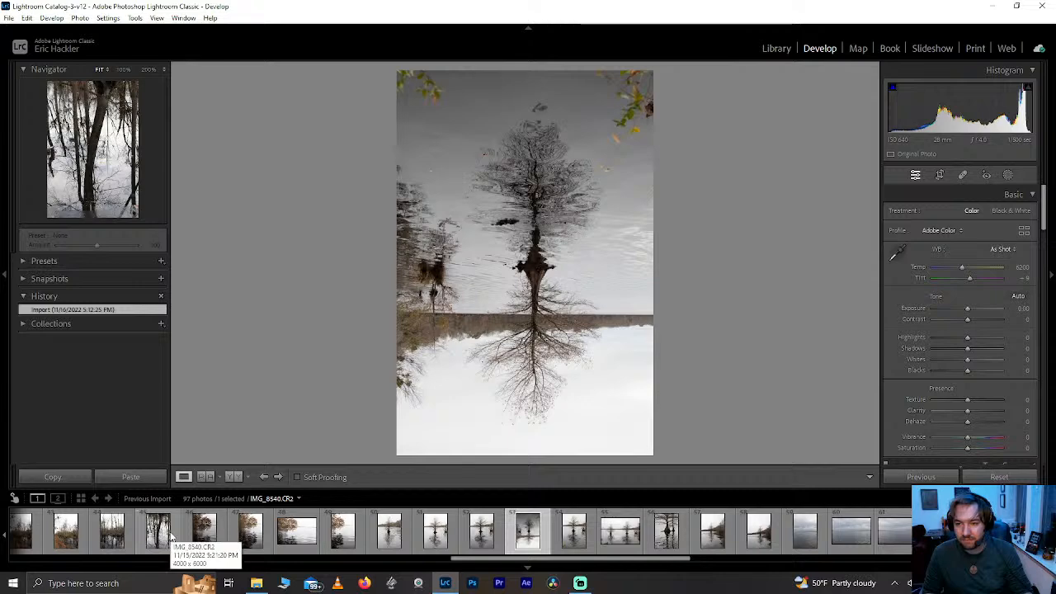
{"action": "key", "text": "ctrl+["}
{"action": "key", "text": "ctrl+["}
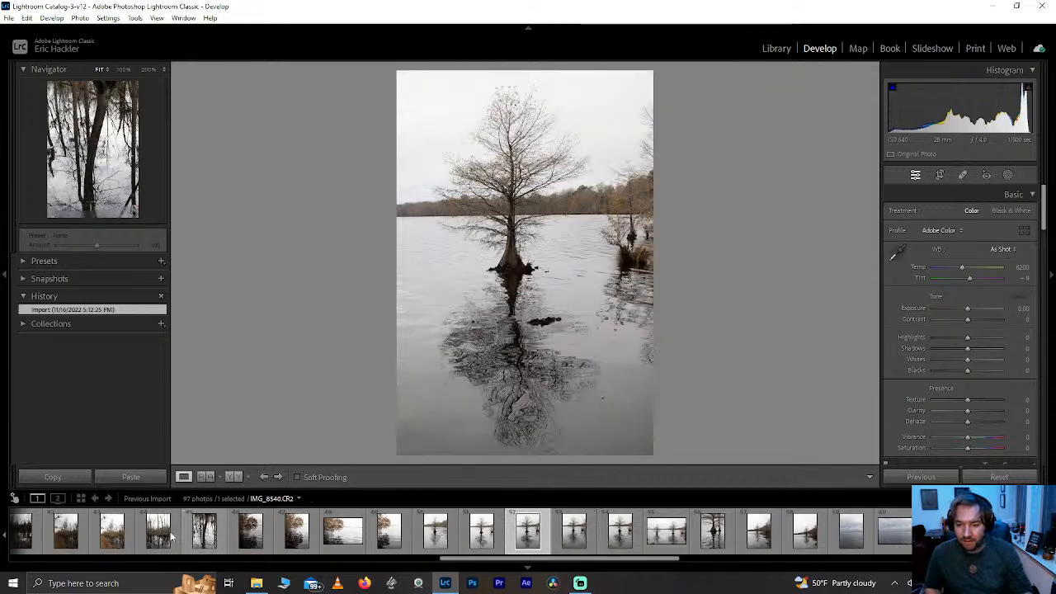
- Try the brighter cypress photo earlier in the series rotated by 180 degrees, and turn it back upright
{"action": "key", "text": "Left"}
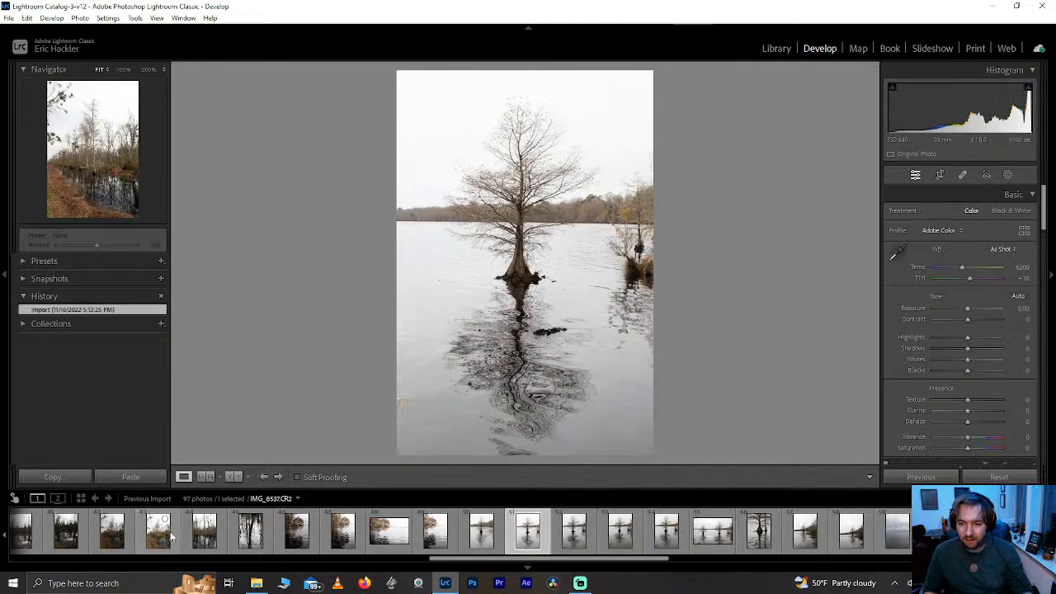
{"action": "key", "text": "ctrl+]"}
{"action": "key", "text": "ctrl+]"}
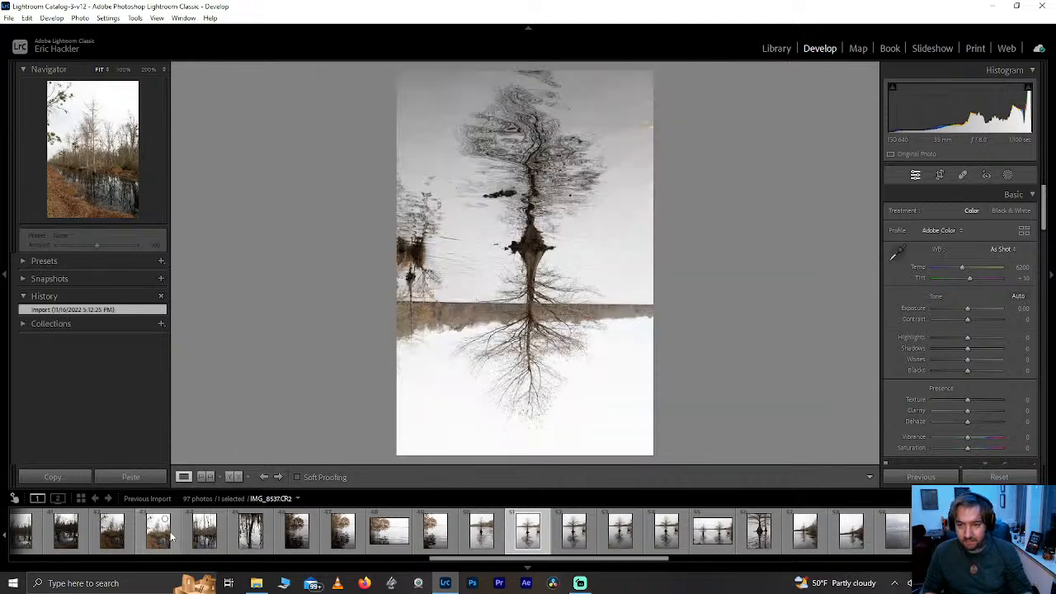
{"action": "key", "text": "ctrl+["}
{"action": "key", "text": "ctrl+["}
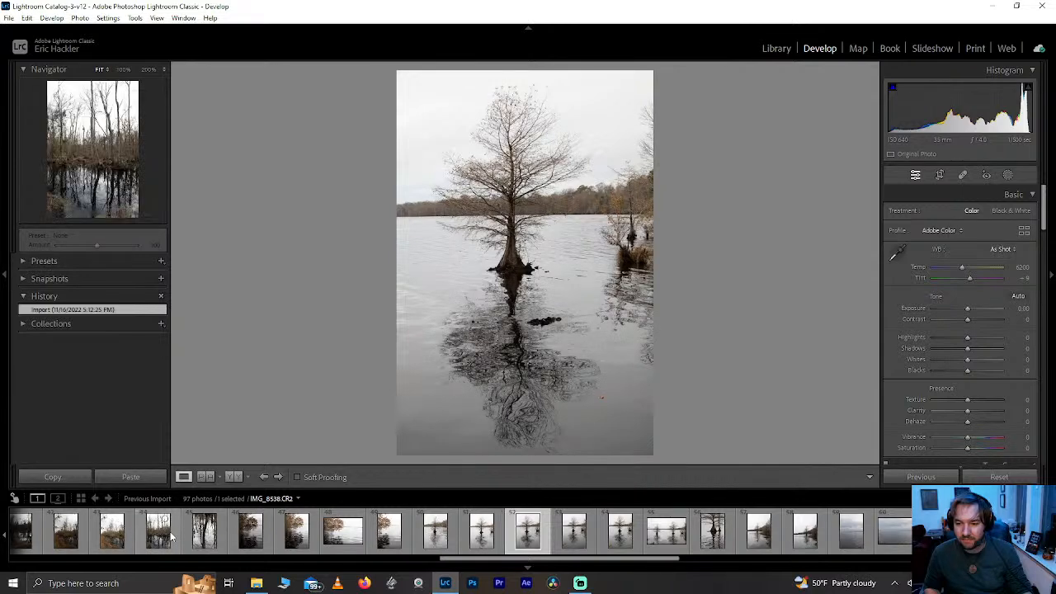
- Go to the cypress reflection photo IMG_8550.CR2 and rotate it by 180 degrees
{"action": "key", "text": "Right"}
{"action": "key", "text": "Right"}
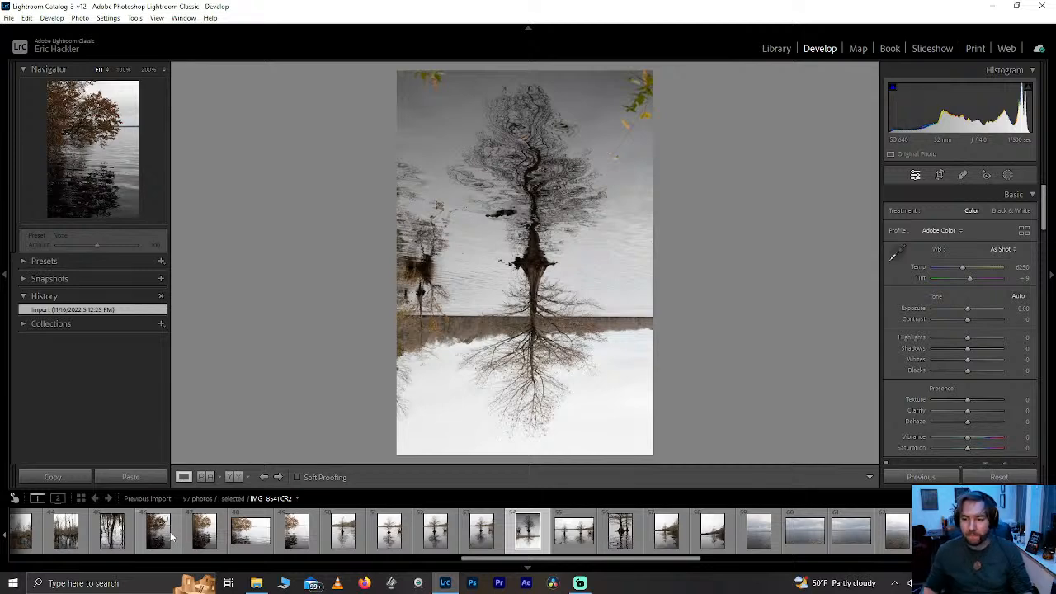
- Browse to the grassy-based cypress photo IMG_8596.CR2, try rotating it in 90-degree turns, and bring it back upright
{"action": "key", "text": "Right"}
{"action": "key", "text": "Right"}
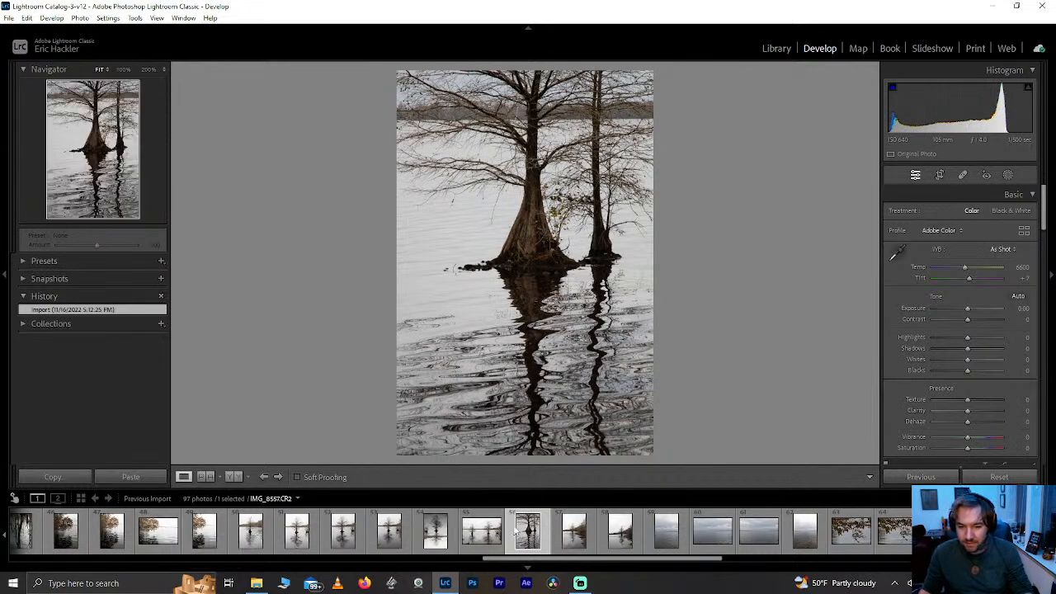
{"action": "scroll", "coordinate": [517, 536], "scroll_direction": "down", "scroll_amount": 6}
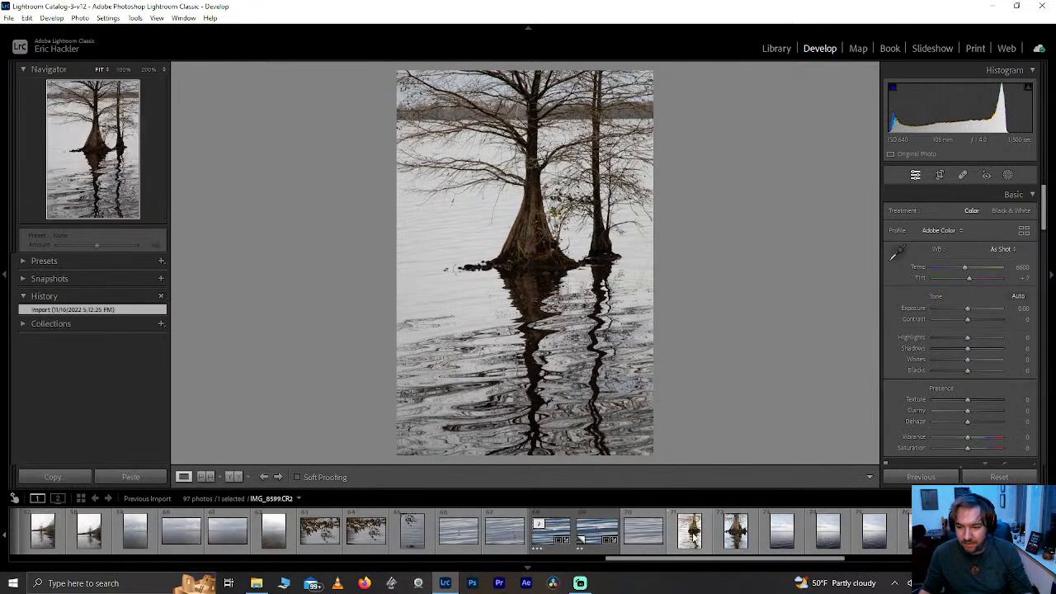
{"action": "left_click", "coordinate": [689, 535]}
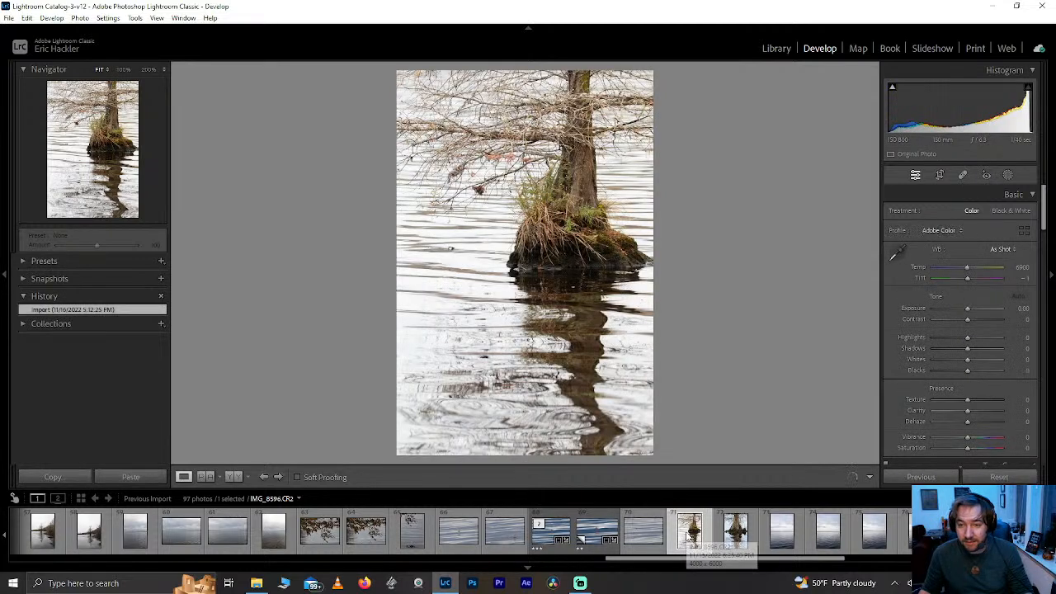
{"action": "key", "text": "ctrl+bracketright"}
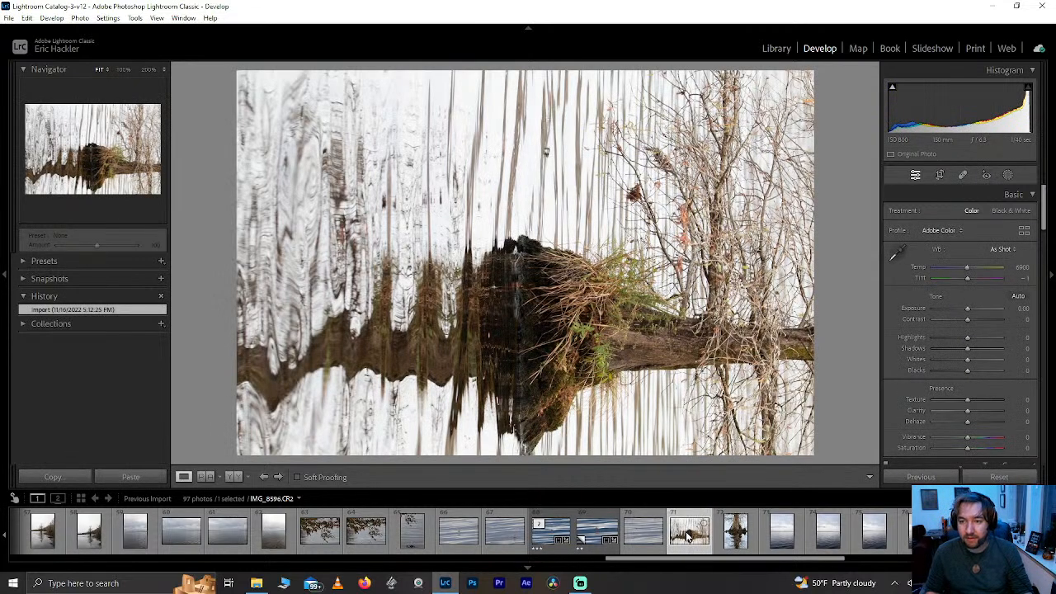
{"action": "key", "text": "ctrl+bracketright"}
{"action": "key", "text": "ctrl+bracketright"}
{"action": "key", "text": "ctrl+bracketright"}
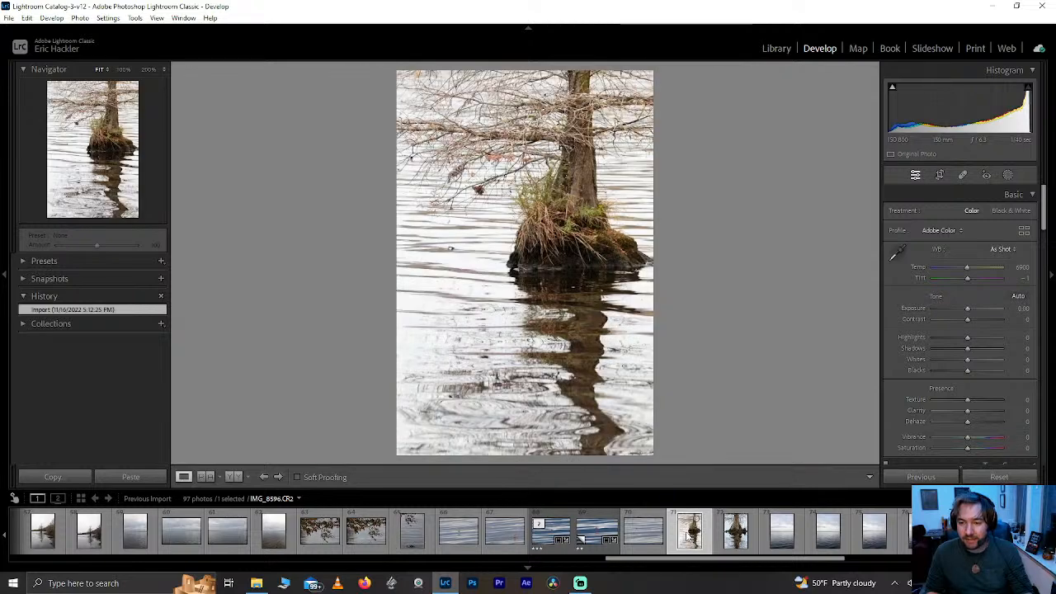
- Return to the upside-down cypress photo IMG_8550.CR2 and crop it slightly along its top, left and bottom edges
{"action": "scroll", "coordinate": [578, 535], "scroll_direction": "up", "scroll_amount": 4}
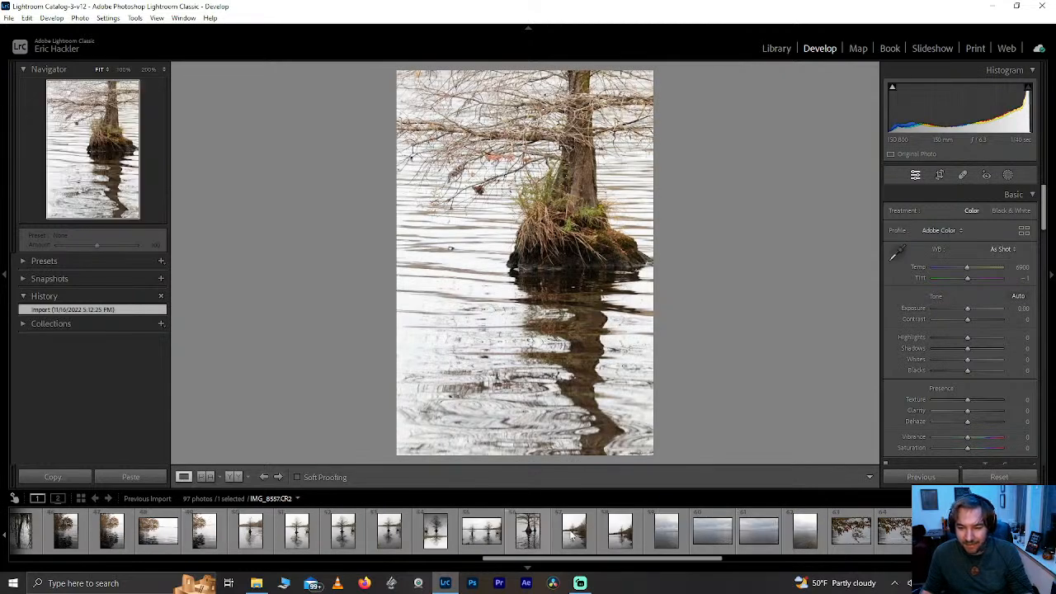
{"action": "left_click", "coordinate": [436, 534]}
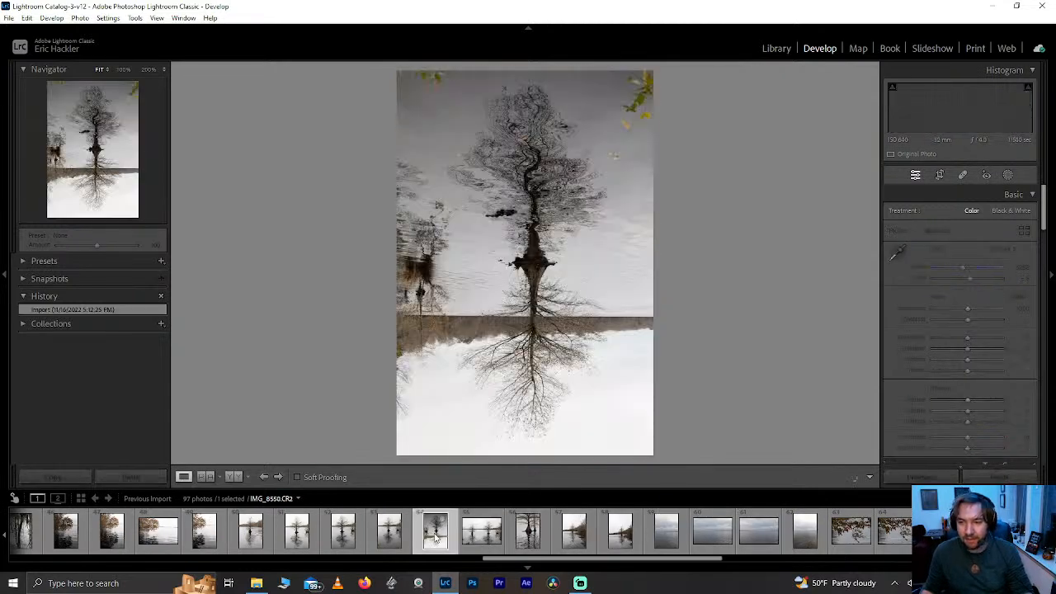
{"action": "left_click", "coordinate": [938, 176]}
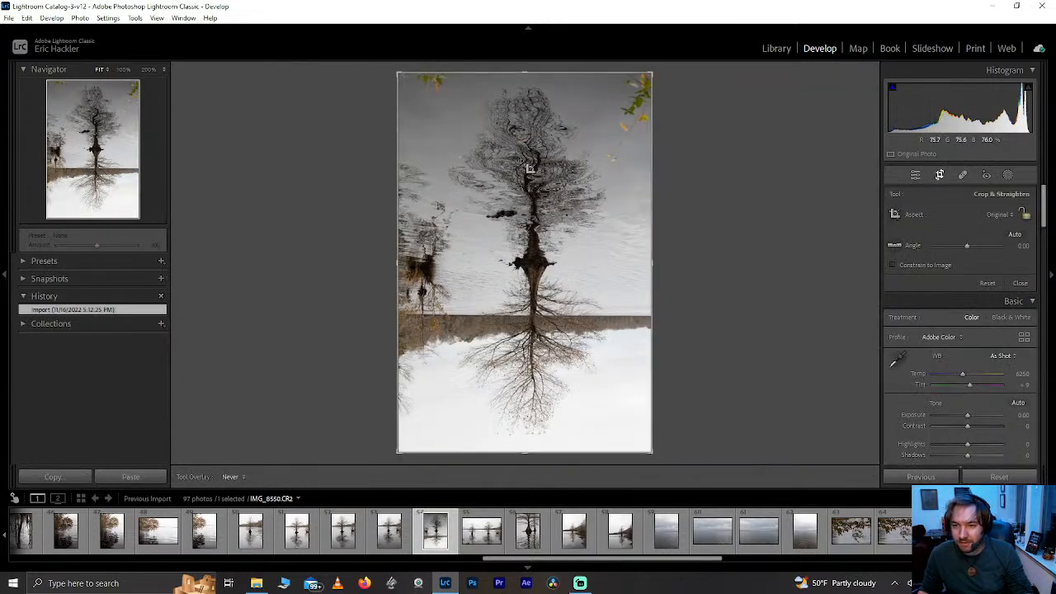
{"action": "left_click", "coordinate": [527, 72]}
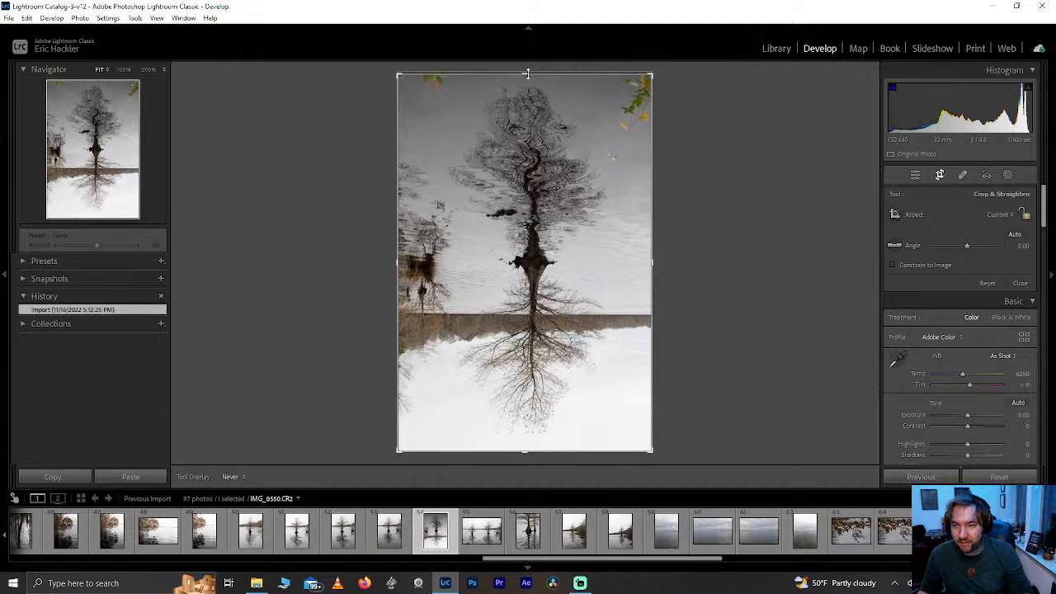
{"action": "left_click_drag", "start_coordinate": [396, 266], "coordinate": [405, 268]}
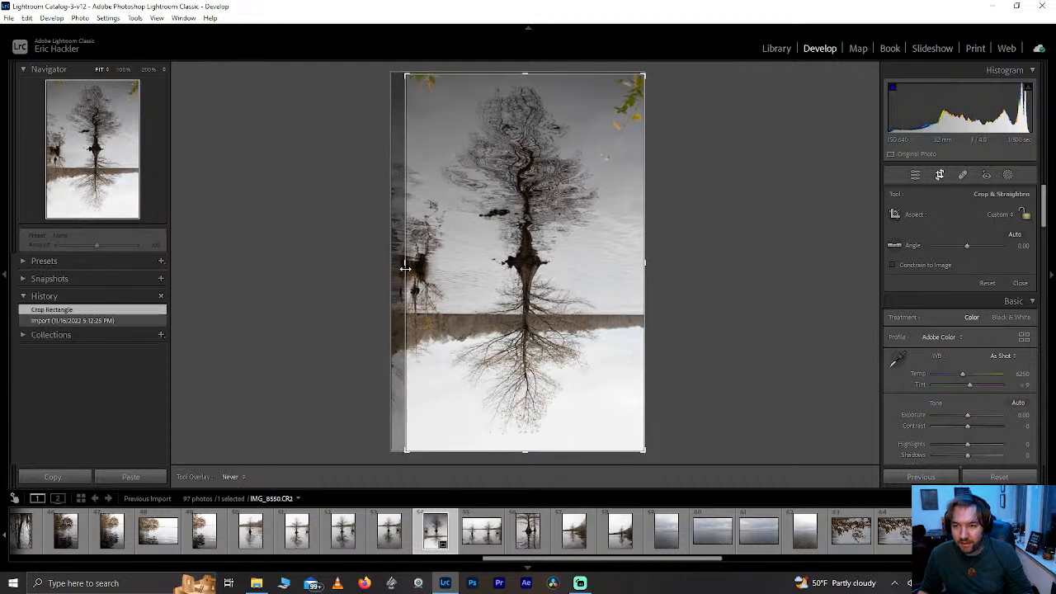
{"action": "left_click_drag", "start_coordinate": [523, 465], "coordinate": [520, 445]}
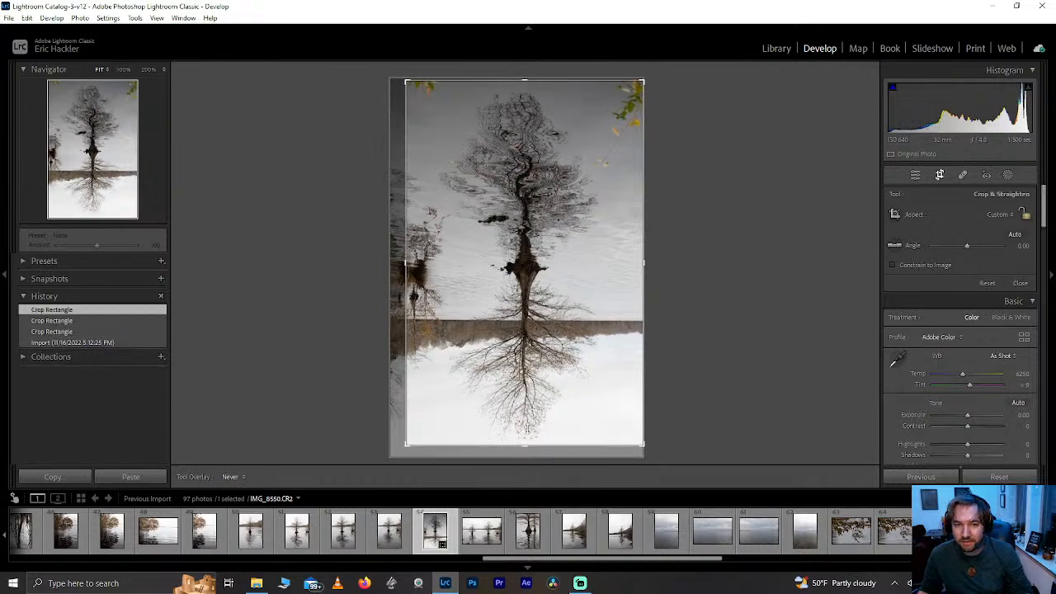
{"action": "left_click", "coordinate": [940, 175]}
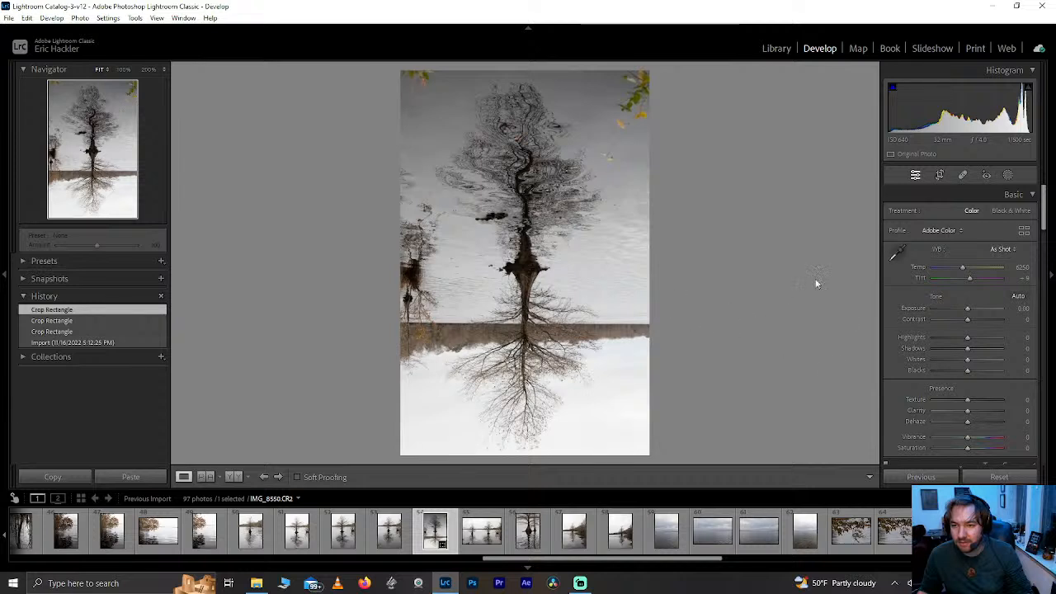
{"action": "left_click", "coordinate": [939, 174]}
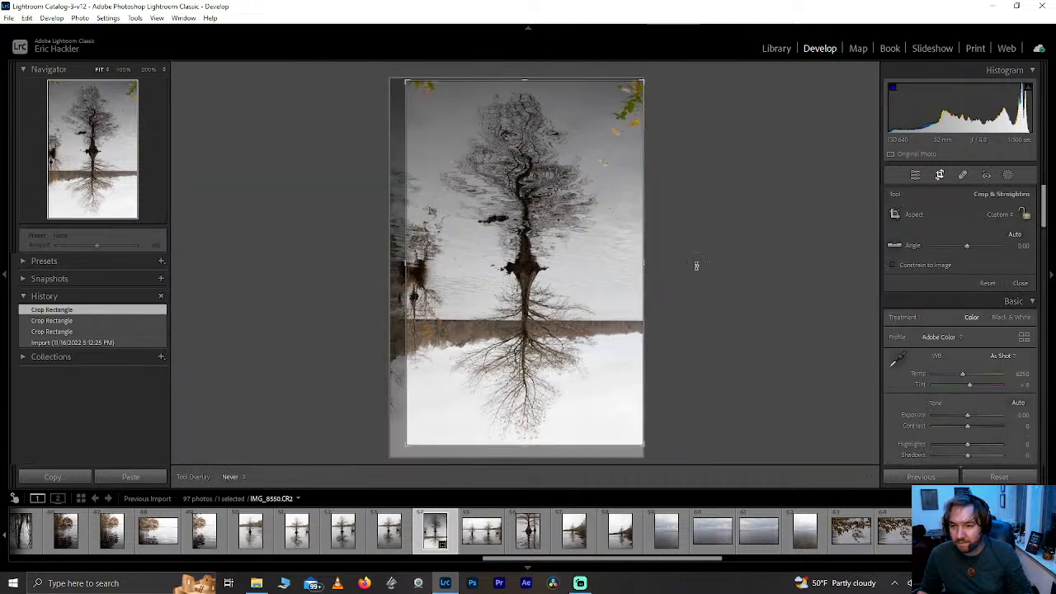
{"action": "left_click", "coordinate": [940, 175]}
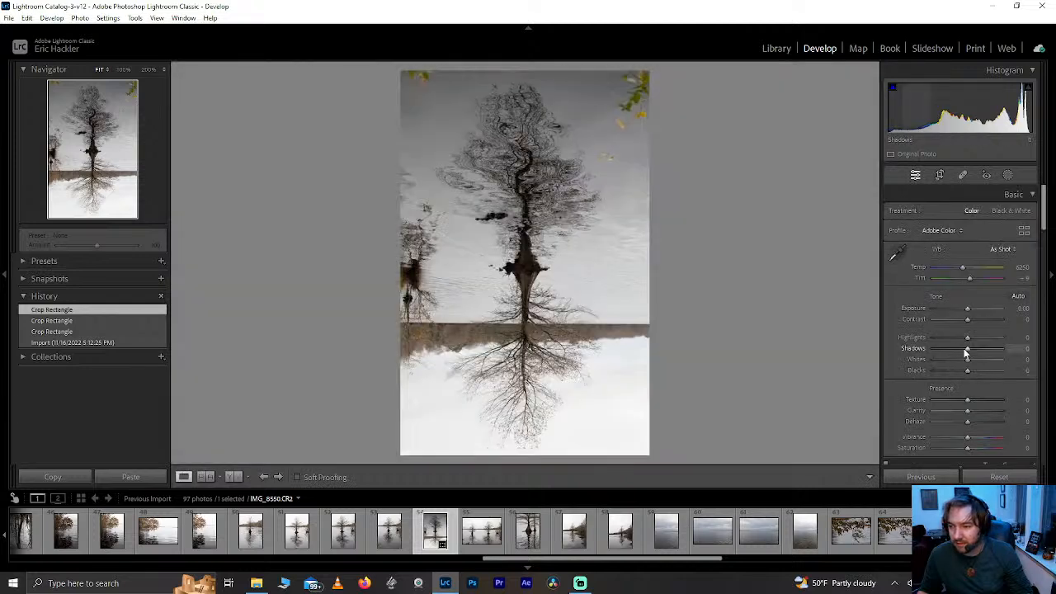
- Set Highlights to -100, Shadows to +74, Blacks to -8 and Texture to +40, and try Clarity and Dehaze before resetting both to 0
{"action": "left_click_drag", "start_coordinate": [976, 348], "coordinate": [898, 339]}
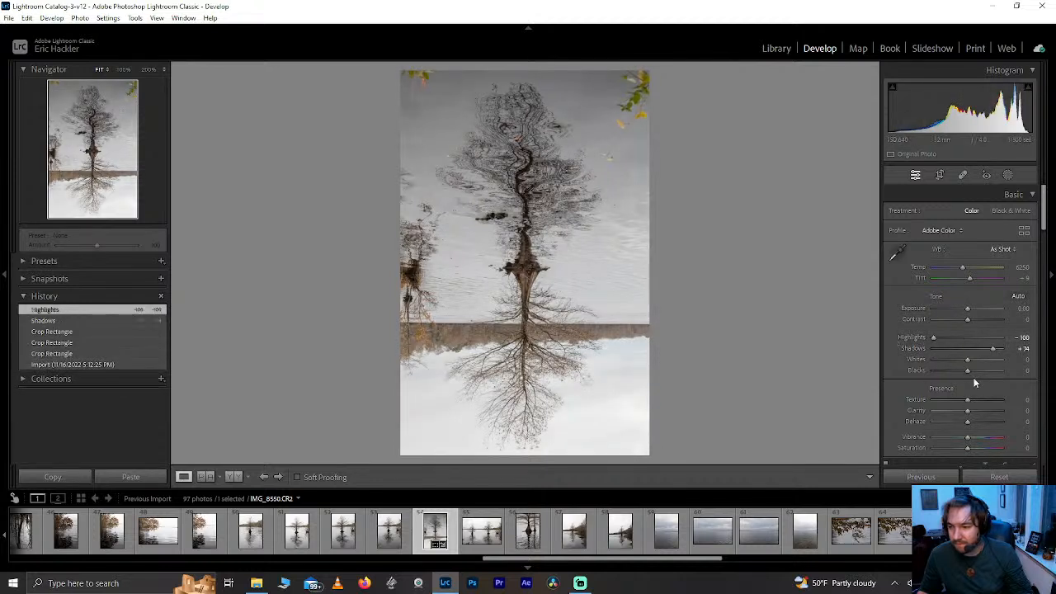
{"action": "left_click_drag", "start_coordinate": [962, 376], "coordinate": [964, 374]}
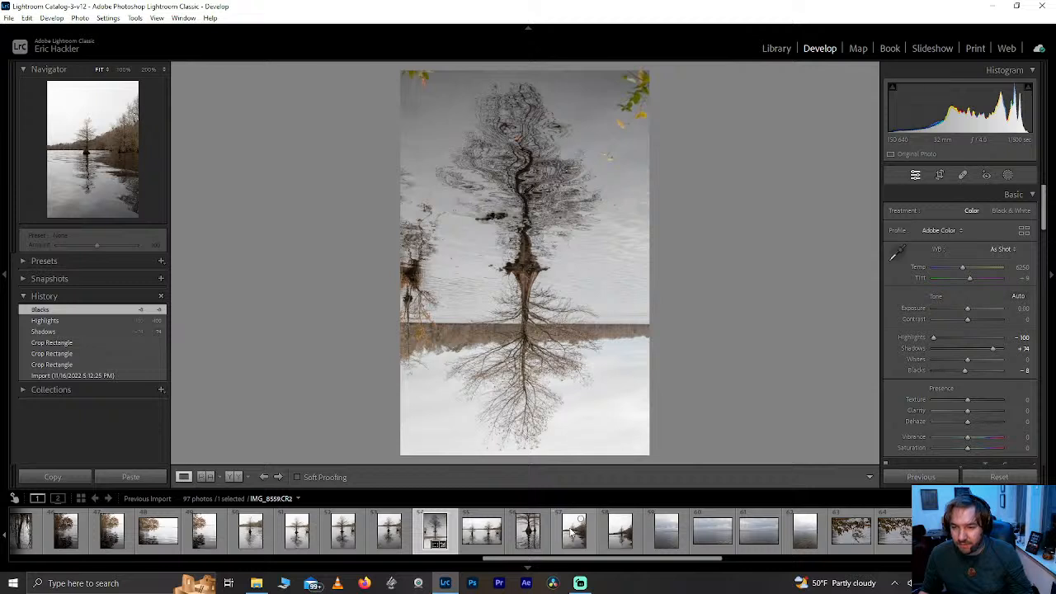
{"action": "mouse_move", "coordinate": [968, 415]}
{"action": "left_mouse_down"}
{"action": "mouse_move", "coordinate": [988, 412]}
{"action": "mouse_move", "coordinate": [973, 412]}
{"action": "mouse_move", "coordinate": [977, 424]}
{"action": "mouse_move", "coordinate": [993, 423]}
{"action": "mouse_move", "coordinate": [984, 419]}
{"action": "mouse_move", "coordinate": [1026, 403]}
{"action": "mouse_move", "coordinate": [980, 403]}
{"action": "left_mouse_up"}
{"action": "double_click", "coordinate": [978, 412]}
{"action": "double_click", "coordinate": [983, 419]}
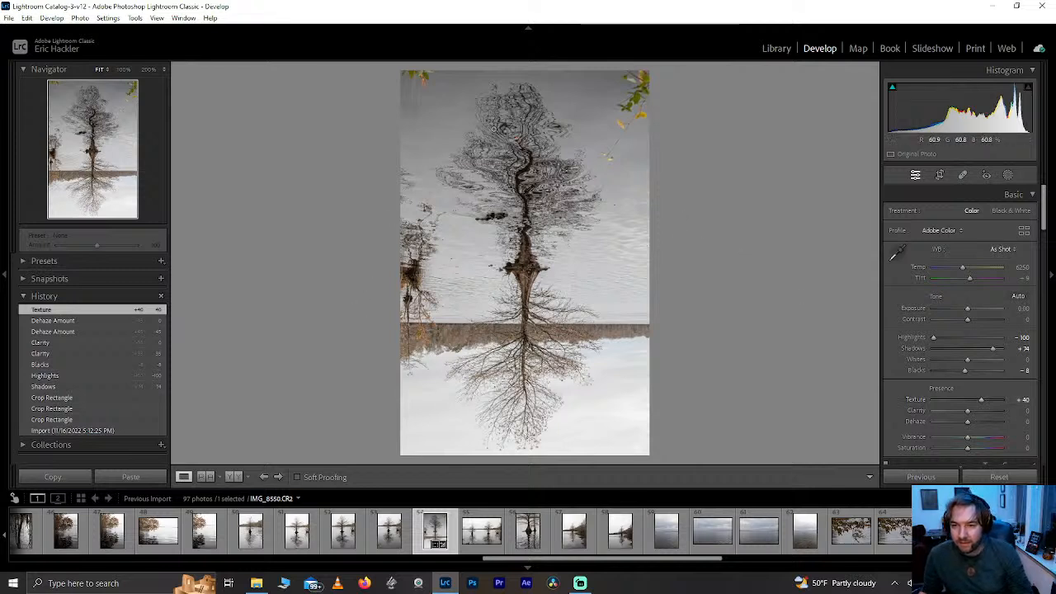
- Try to remove the trees along the photo's left edge with a size 79 healing stroke, and delete that stroke
{"action": "left_click", "coordinate": [962, 175]}
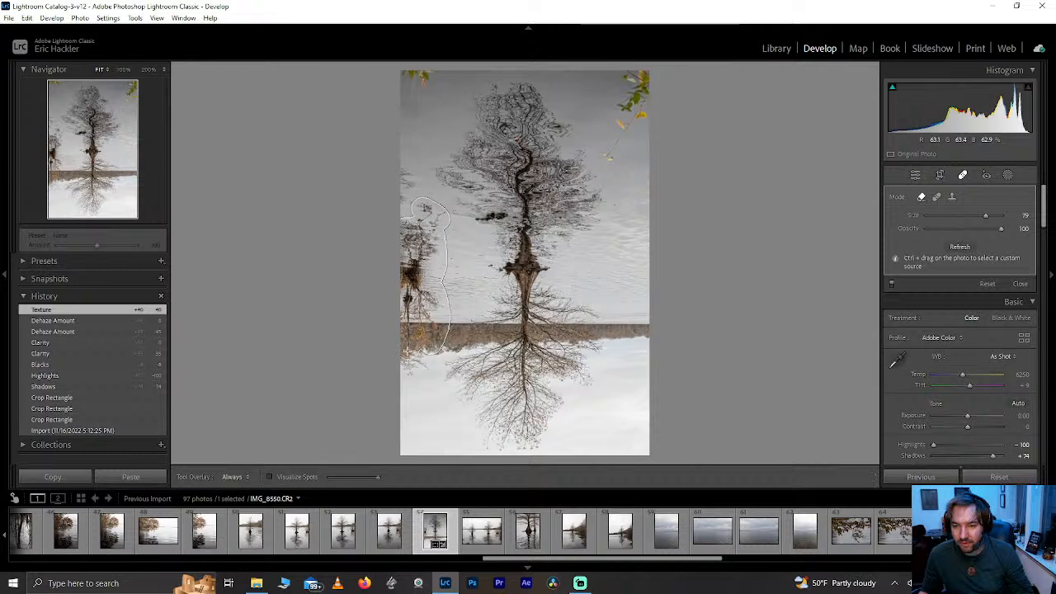
{"action": "left_click_drag", "start_coordinate": [406, 380], "coordinate": [406, 381]}
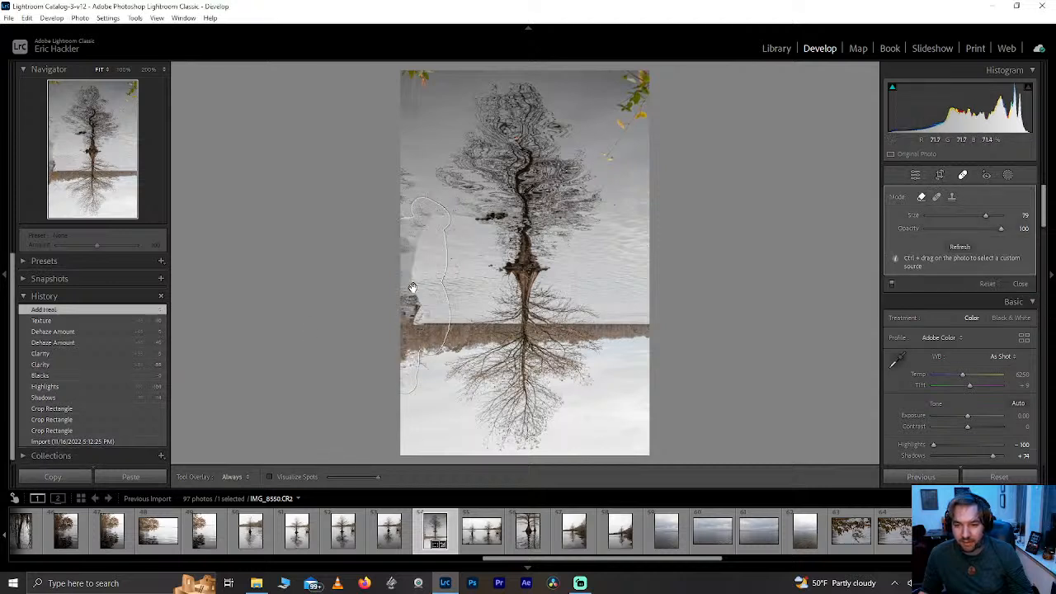
{"action": "key", "text": "Delete"}
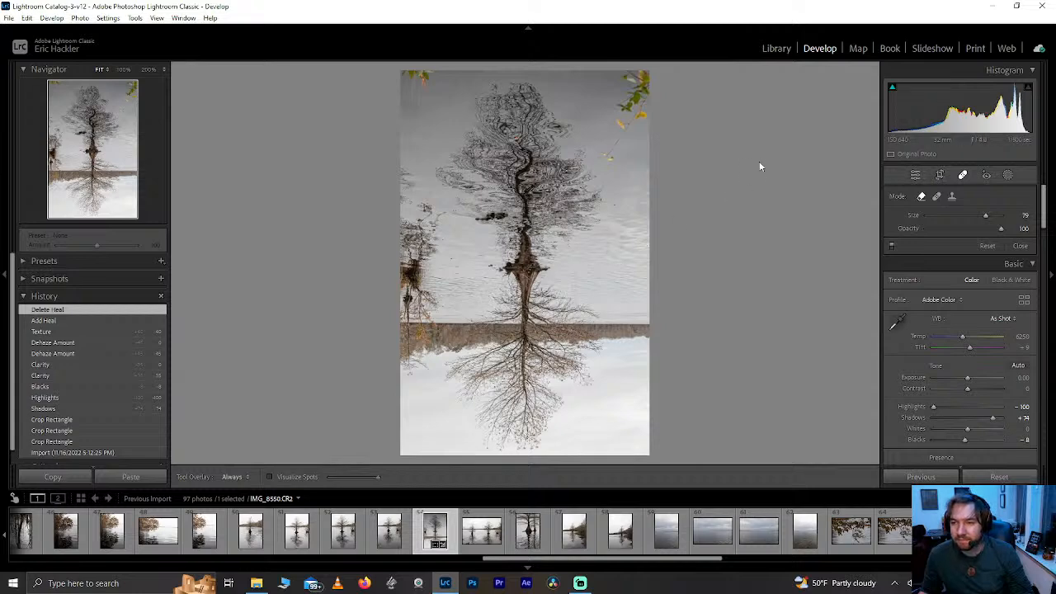
- Crop both sides in to a narrow vertical frame centred on the cypress, excluding the side trees, and extend the bottom edge slightly
{"action": "left_click", "coordinate": [939, 176]}
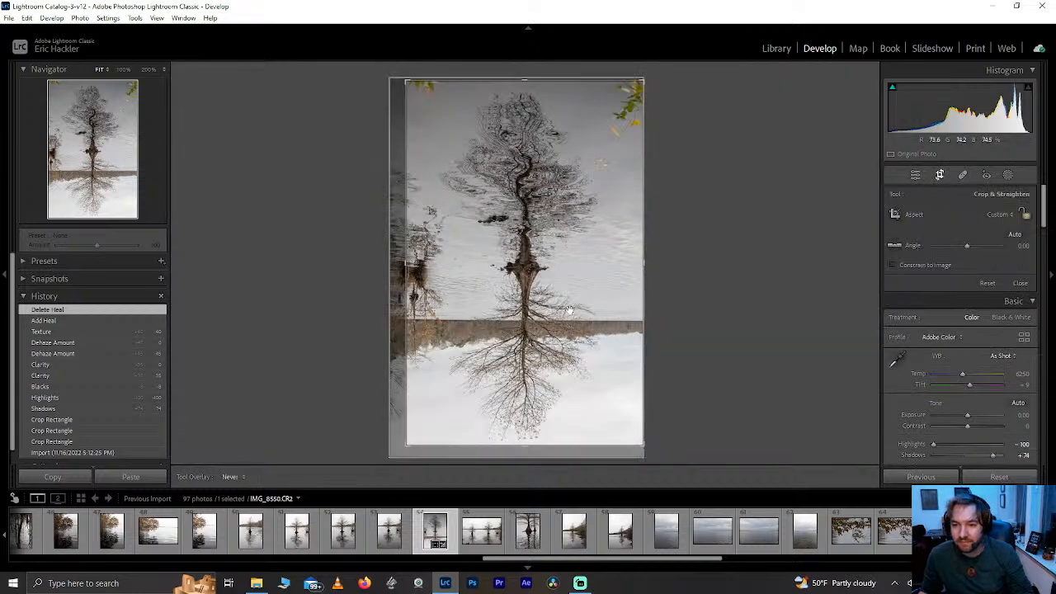
{"action": "mouse_move", "coordinate": [412, 280]}
{"action": "left_mouse_down"}
{"action": "mouse_move", "coordinate": [382, 278]}
{"action": "mouse_move", "coordinate": [428, 267]}
{"action": "left_mouse_up"}
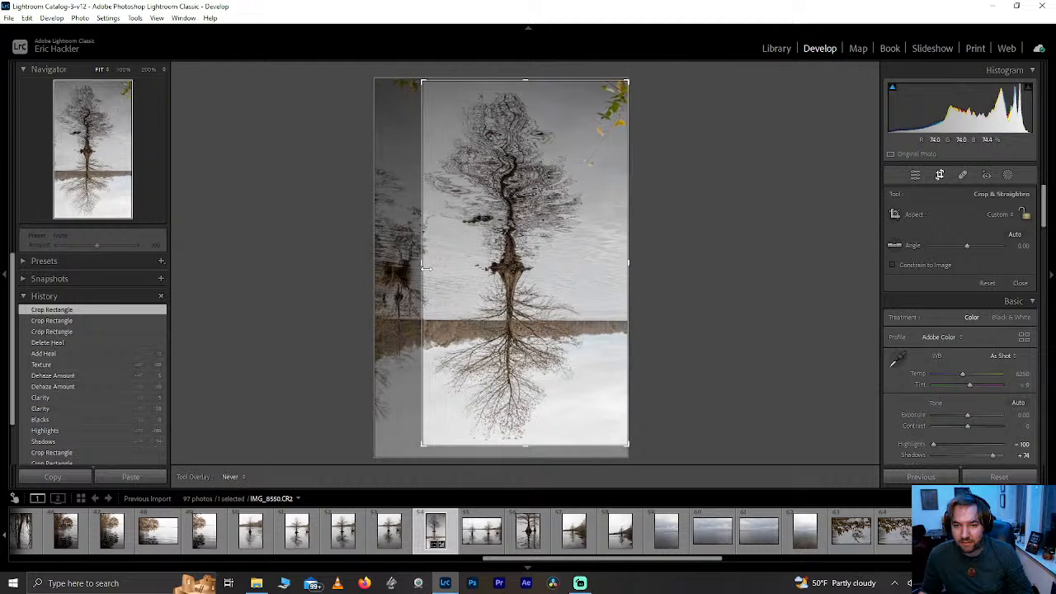
{"action": "left_click_drag", "start_coordinate": [617, 246], "coordinate": [612, 247]}
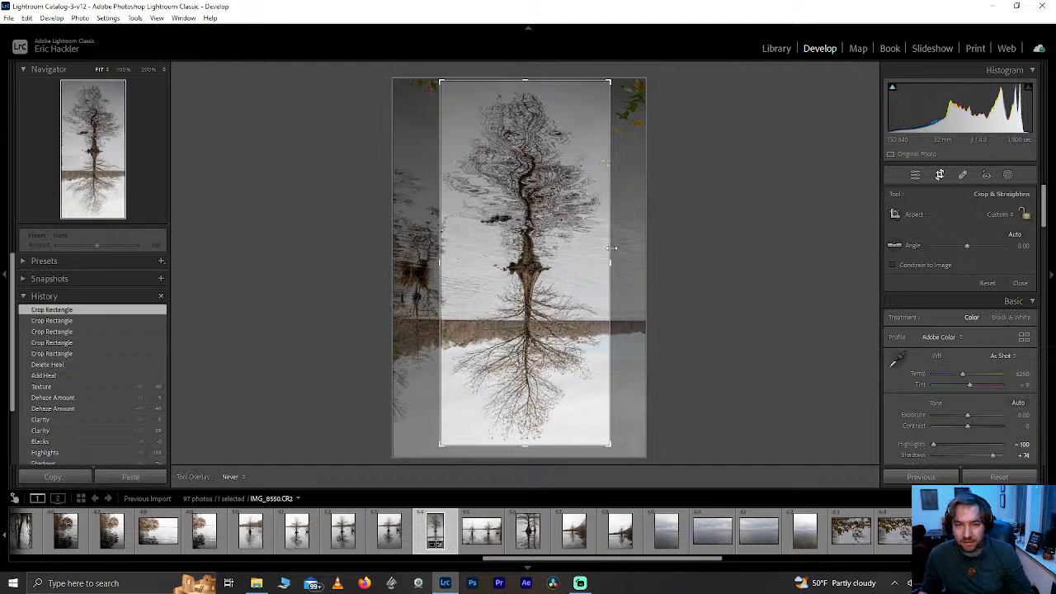
{"action": "left_click_drag", "start_coordinate": [435, 266], "coordinate": [436, 267]}
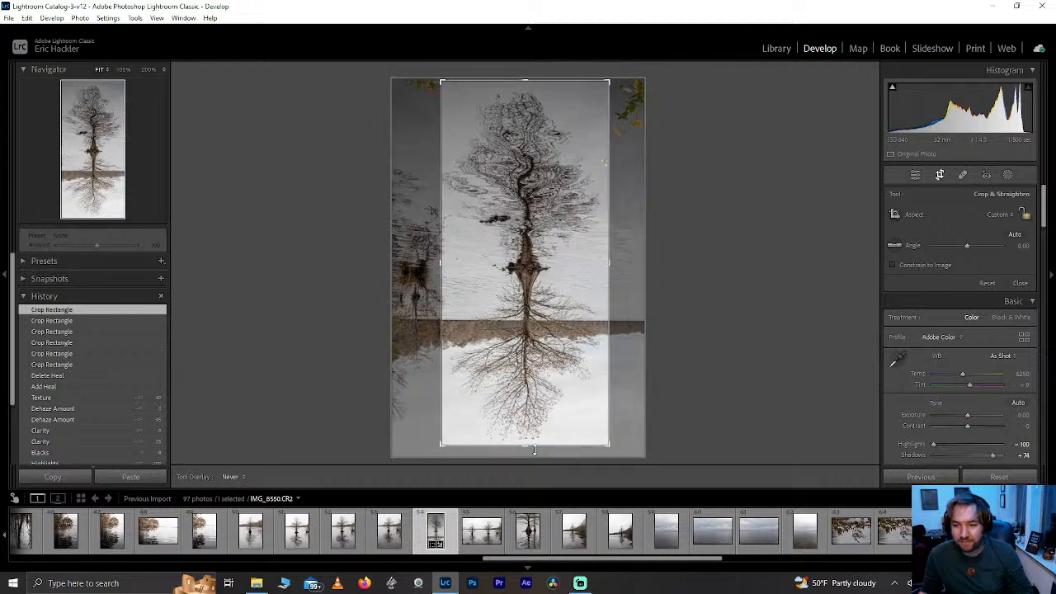
{"action": "left_click_drag", "start_coordinate": [529, 441], "coordinate": [529, 447]}
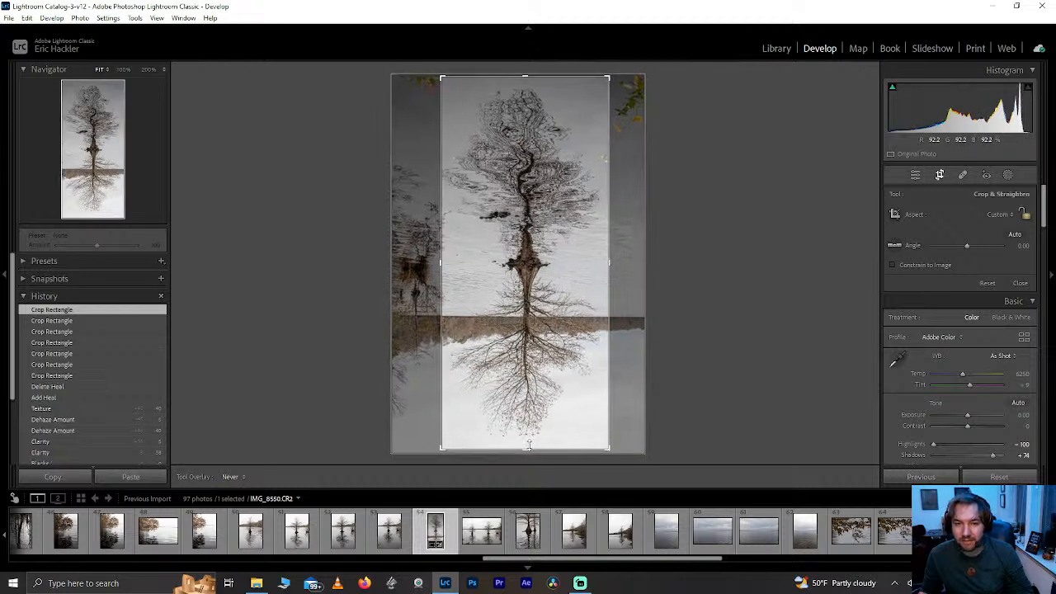
{"action": "left_click", "coordinate": [938, 176]}
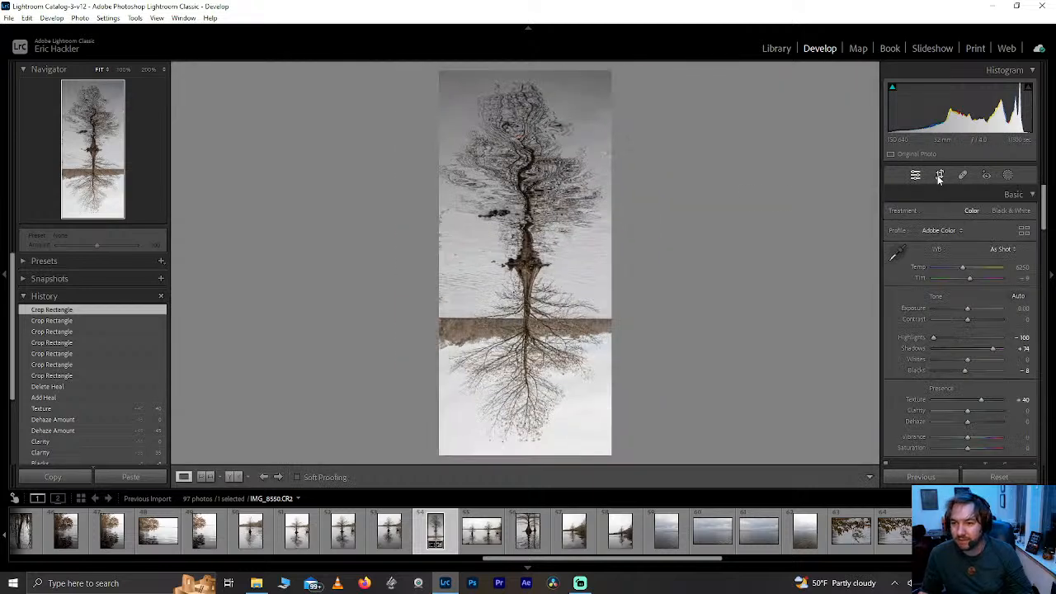
- Remove the leaves and twig at the photo's upper right edge with a size 77 content-aware removal stroke
{"action": "left_click", "coordinate": [586, 138]}
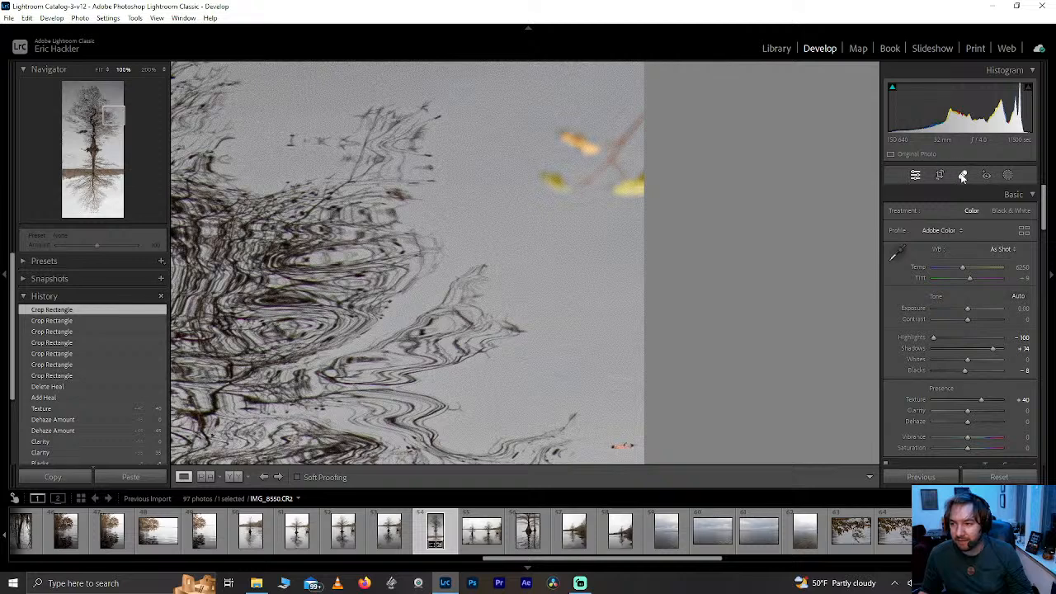
{"action": "left_click", "coordinate": [962, 176]}
{"action": "scroll", "coordinate": [599, 145], "scroll_direction": "down", "scroll_amount": 1}
{"action": "mouse_move", "coordinate": [624, 130]}
{"action": "left_mouse_down"}
{"action": "mouse_move", "coordinate": [551, 134]}
{"action": "mouse_move", "coordinate": [550, 161]}
{"action": "mouse_move", "coordinate": [587, 179]}
{"action": "mouse_move", "coordinate": [627, 160]}
{"action": "left_mouse_up"}
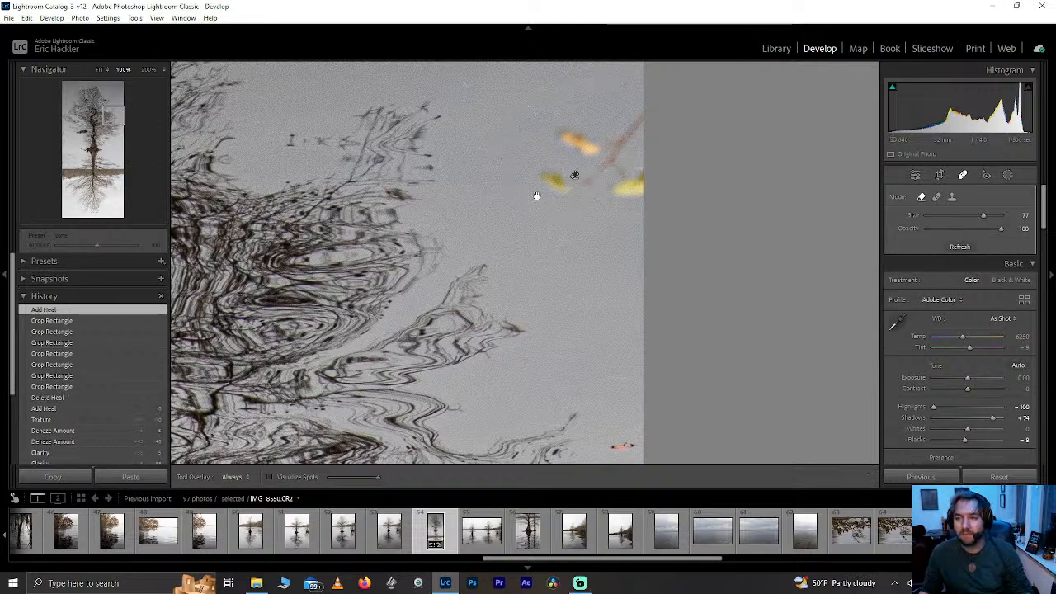
{"action": "double_click", "coordinate": [118, 113]}
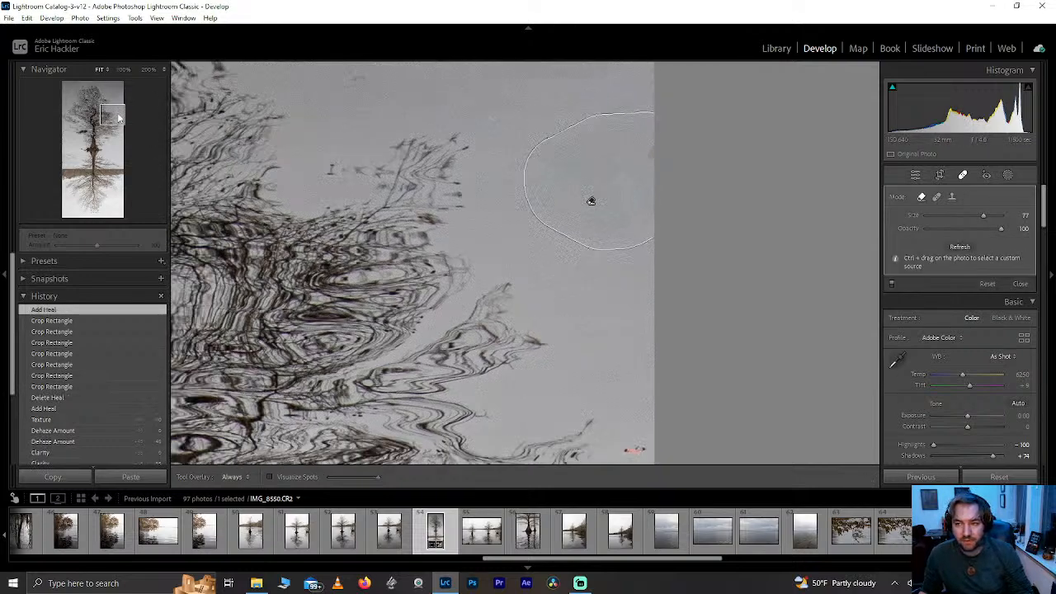
{"action": "left_click", "coordinate": [116, 115]}
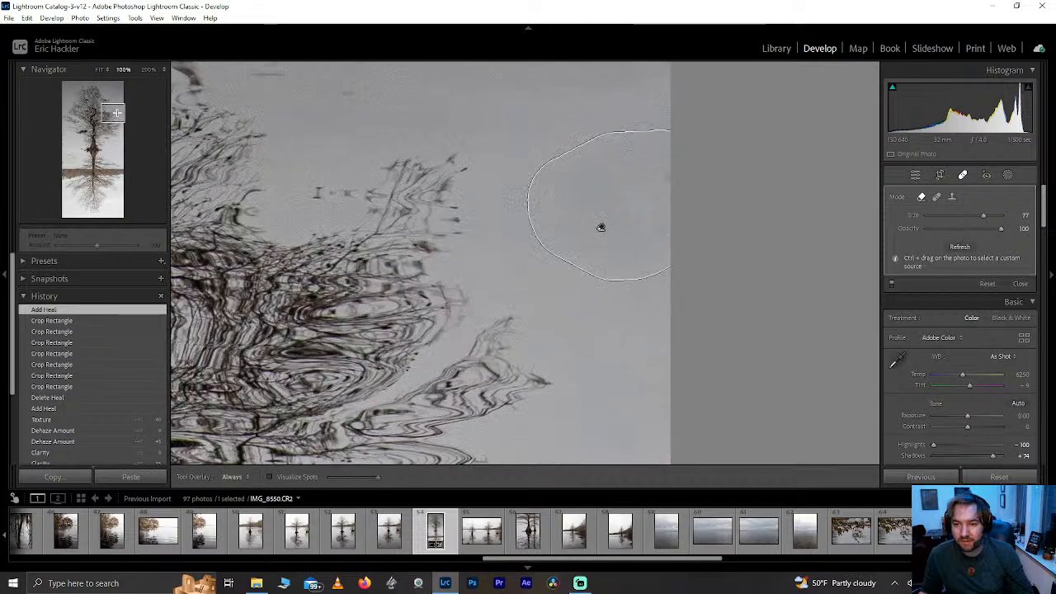
- Remove the dark branch reflections along the photo's left edge with a size 77 removal stroke and close the healing tool
{"action": "left_click_drag", "start_coordinate": [116, 113], "coordinate": [71, 131]}
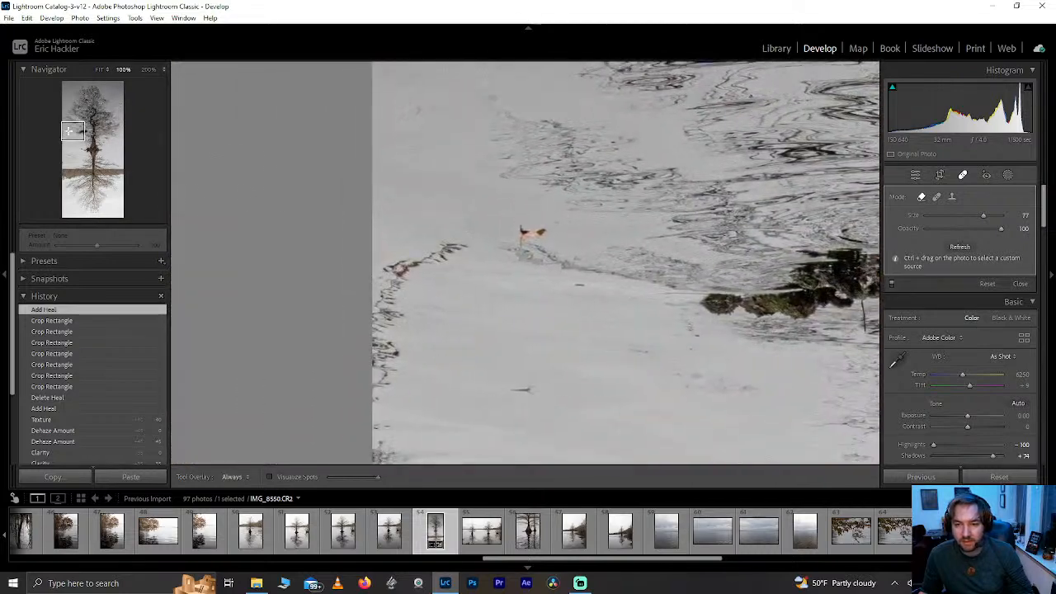
{"action": "left_click_drag", "start_coordinate": [382, 400], "coordinate": [379, 474]}
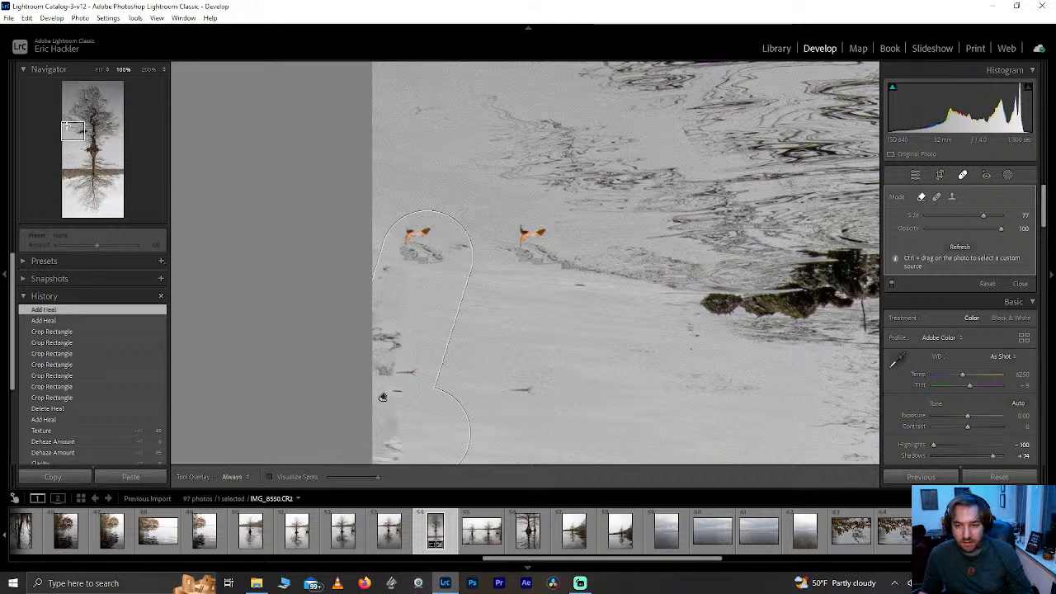
{"action": "left_click", "coordinate": [67, 125]}
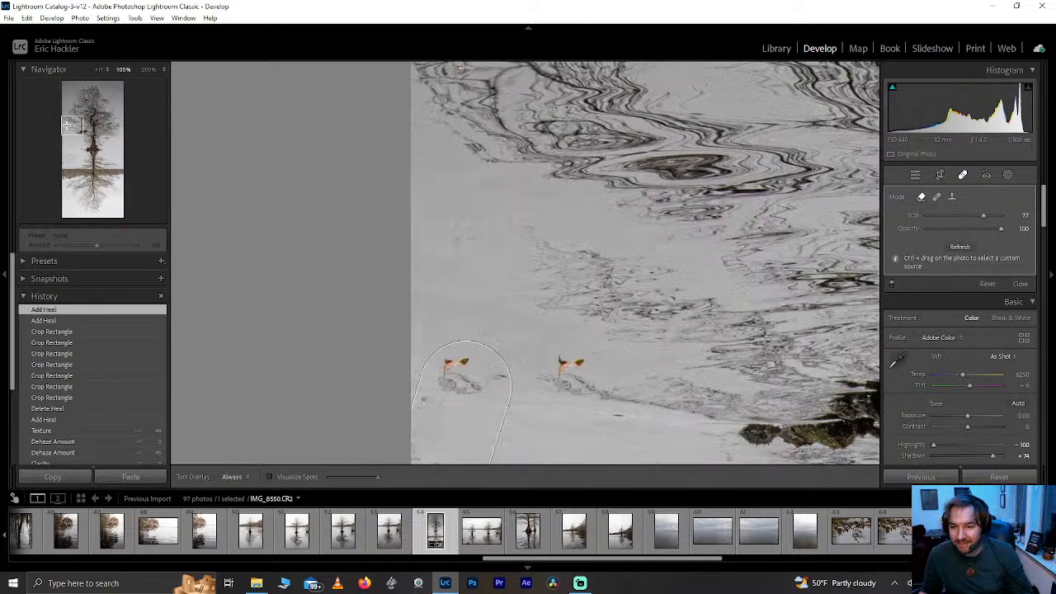
{"action": "key", "text": "z"}
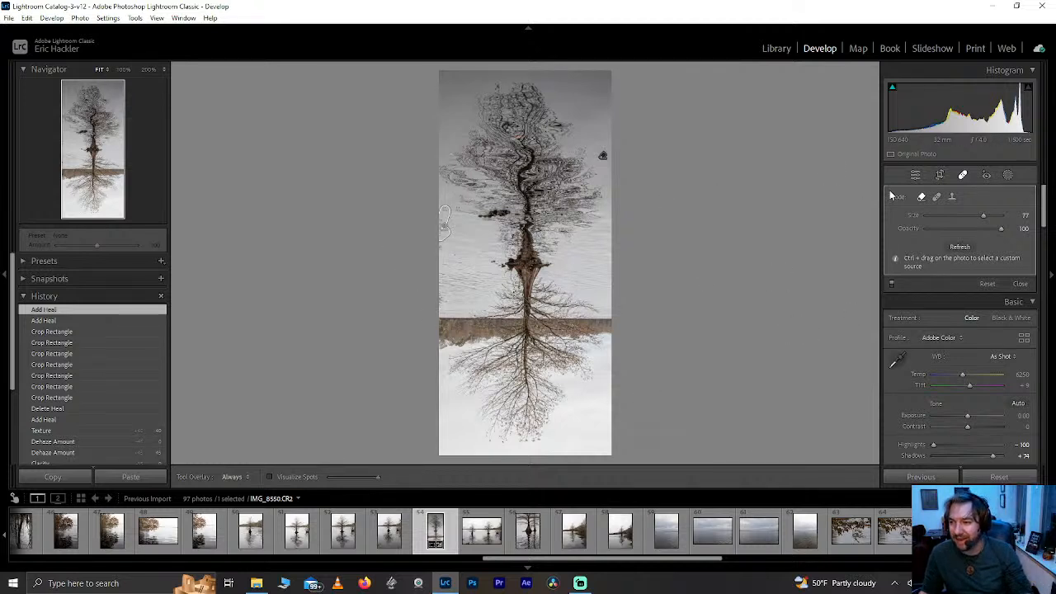
{"action": "left_click", "coordinate": [961, 176]}
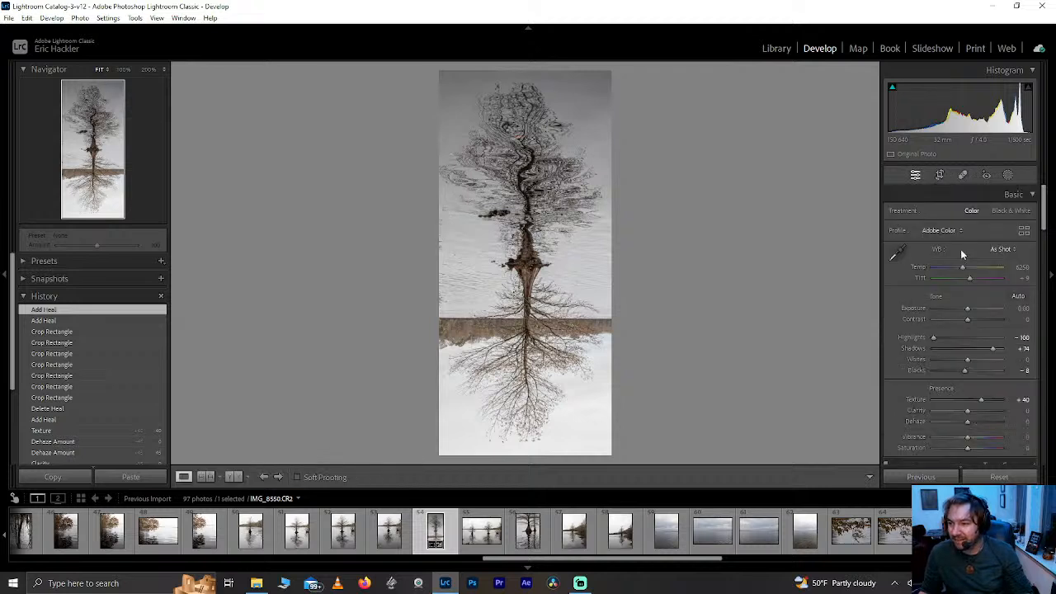
- Try a Select Sky mask on the photo and delete it
{"action": "left_click", "coordinate": [1007, 175]}
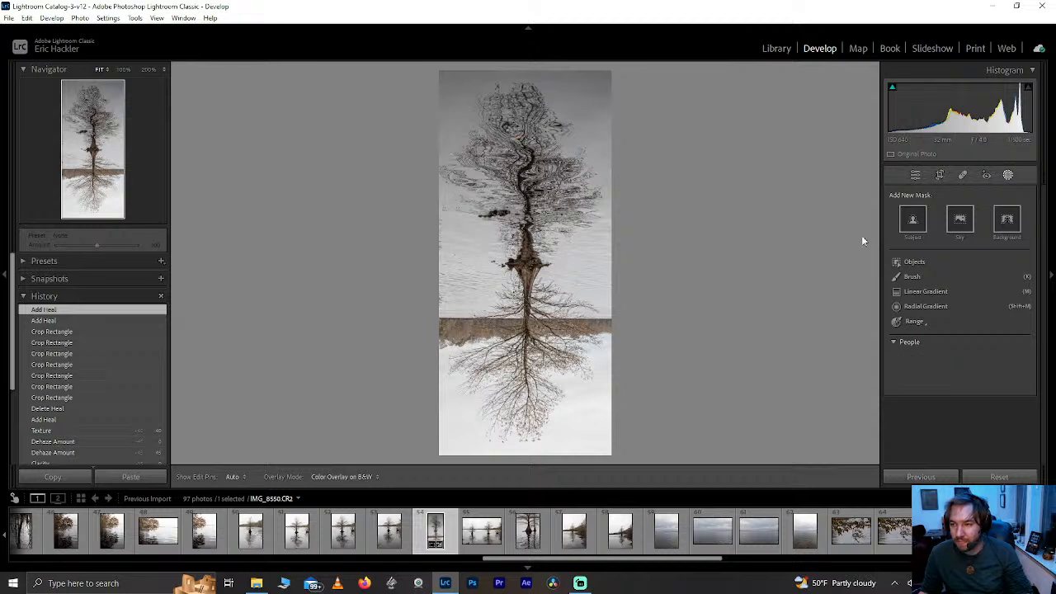
{"action": "left_click", "coordinate": [958, 221]}
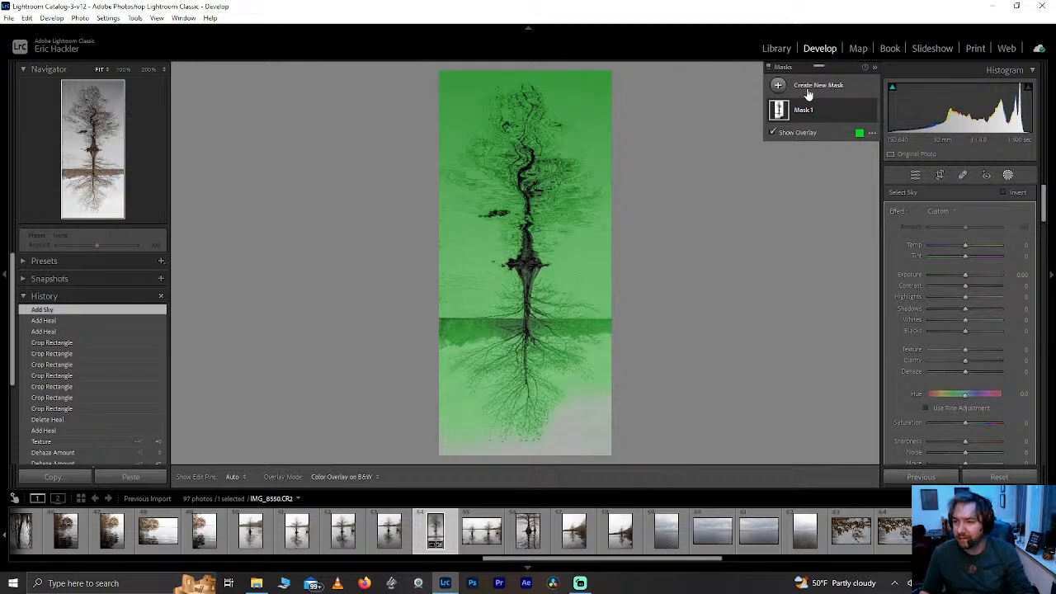
{"action": "key", "text": "Delete"}
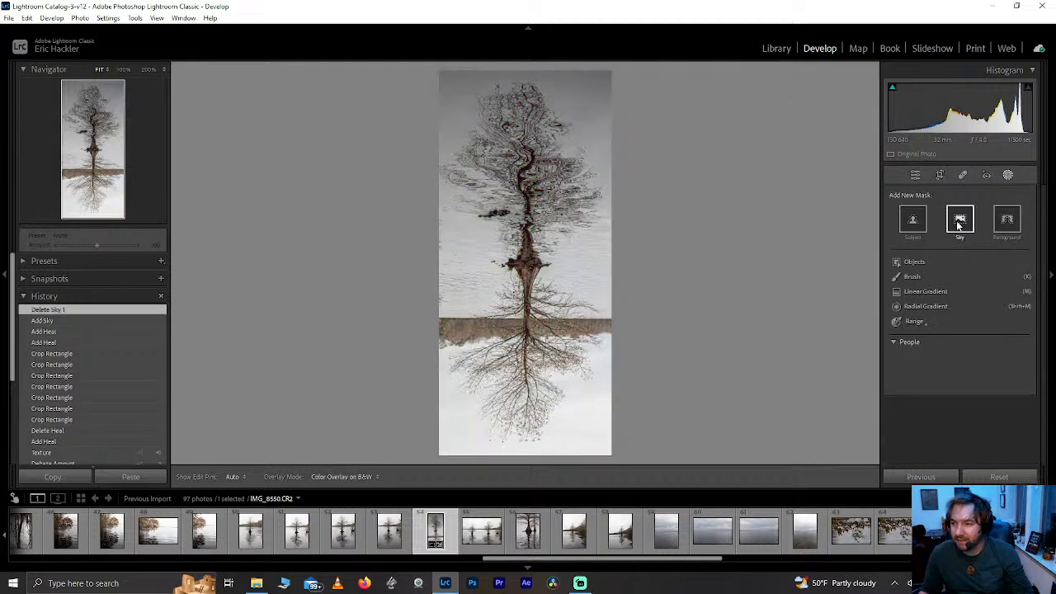
- Add a linear gradient mask covering the photo's upper half down to the trunk base, and duplicate and invert it
{"action": "left_click", "coordinate": [925, 292]}
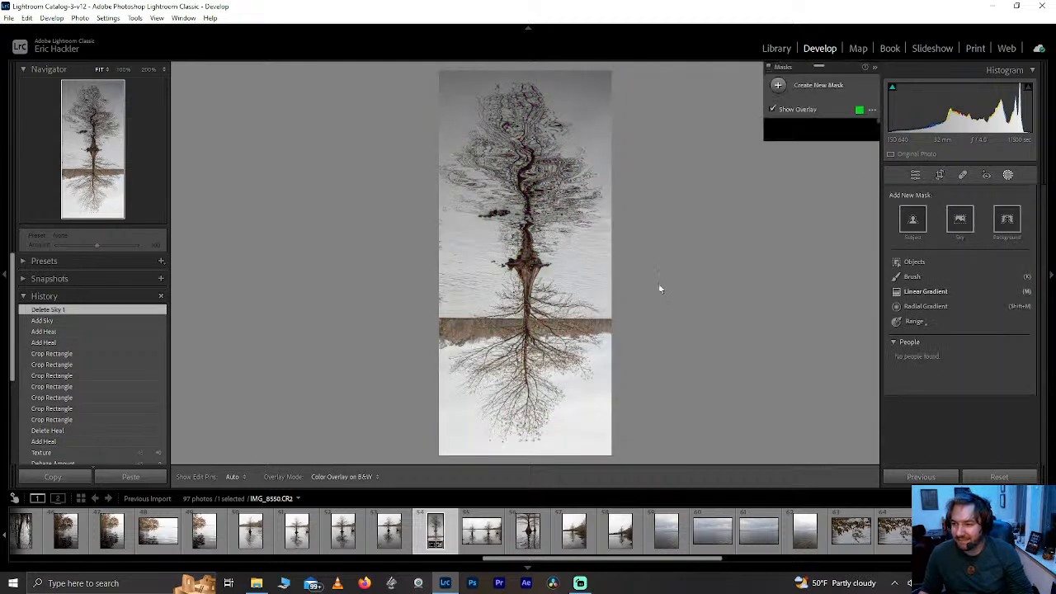
{"action": "mouse_move", "coordinate": [509, 265]}
{"action": "left_mouse_down"}
{"action": "mouse_move", "coordinate": [528, 247]}
{"action": "mouse_move", "coordinate": [495, 266]}
{"action": "mouse_move", "coordinate": [461, 219]}
{"action": "mouse_move", "coordinate": [383, 345]}
{"action": "mouse_move", "coordinate": [470, 347]}
{"action": "mouse_move", "coordinate": [518, 312]}
{"action": "mouse_move", "coordinate": [506, 288]}
{"action": "mouse_move", "coordinate": [526, 264]}
{"action": "left_mouse_up"}
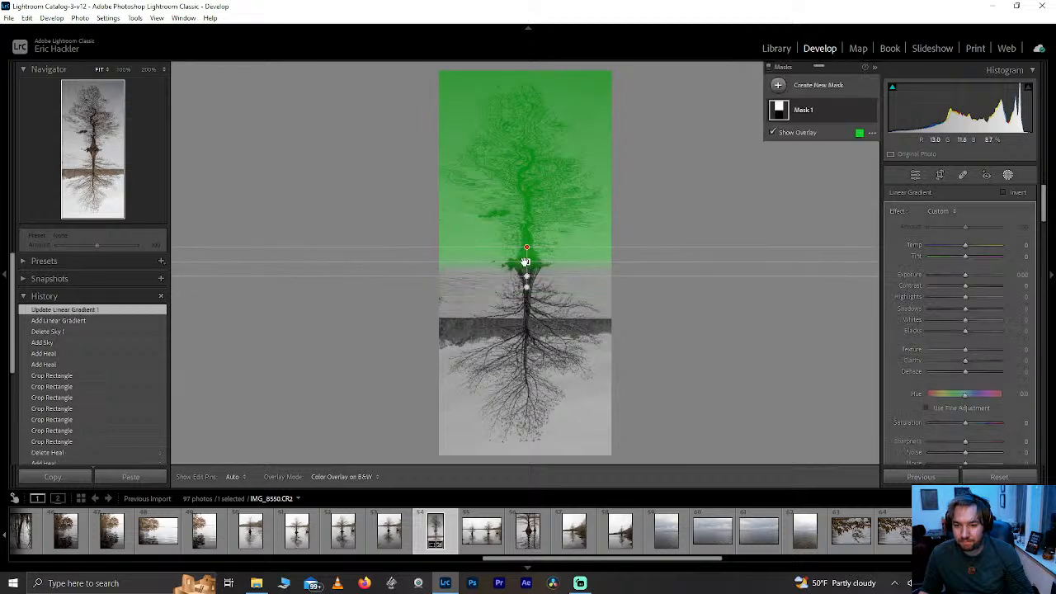
{"action": "mouse_move", "coordinate": [815, 112]}
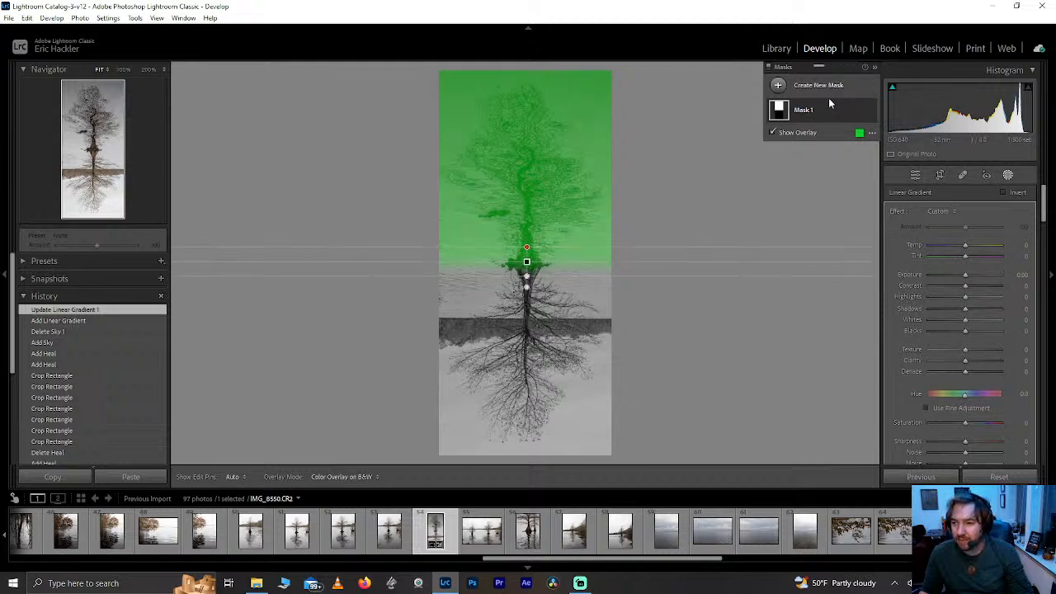
{"action": "left_click", "coordinate": [858, 112]}
{"action": "left_click", "coordinate": [899, 139]}
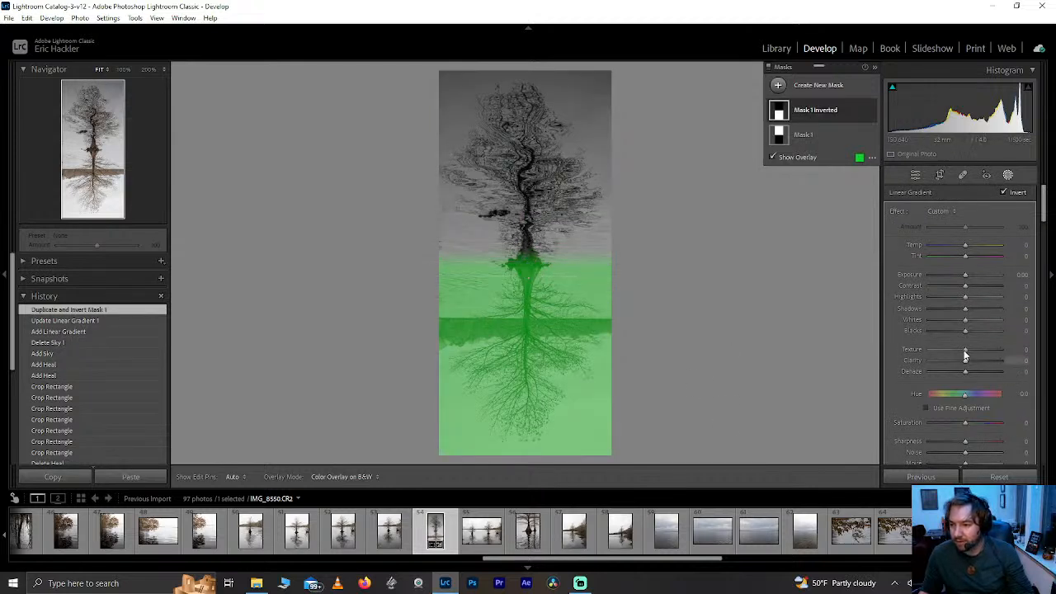
- Set the inverted mask's Highlights to -100, Dehaze to 29 and Saturation to 43
{"action": "left_click_drag", "start_coordinate": [965, 296], "coordinate": [891, 301]}
{"action": "mouse_move", "coordinate": [964, 374]}
{"action": "left_mouse_down"}
{"action": "mouse_move", "coordinate": [984, 369]}
{"action": "mouse_move", "coordinate": [973, 371]}
{"action": "left_mouse_up"}
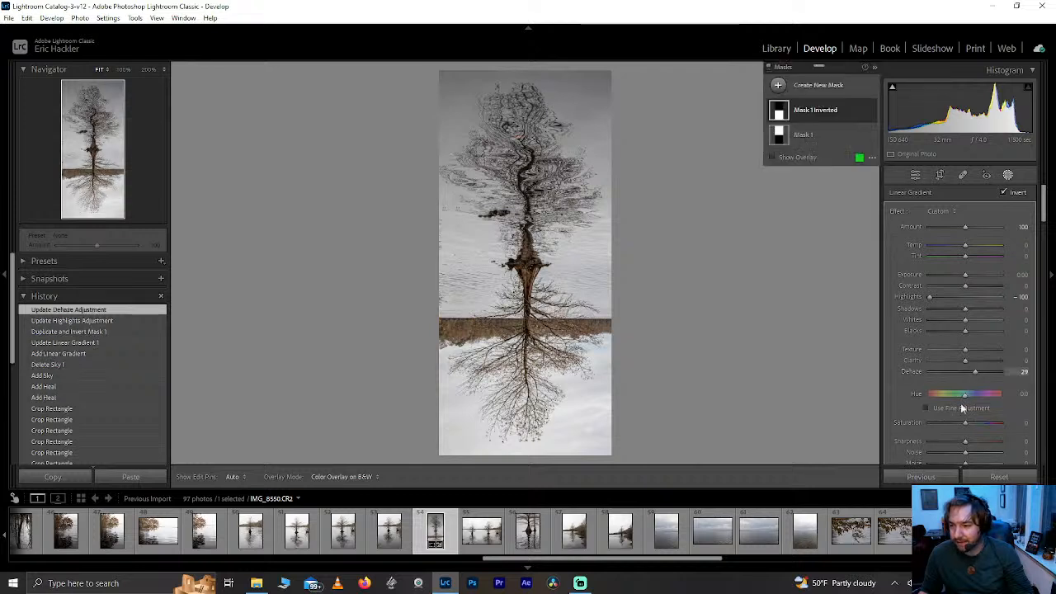
{"action": "mouse_move", "coordinate": [965, 427]}
{"action": "left_mouse_down"}
{"action": "mouse_move", "coordinate": [996, 421]}
{"action": "mouse_move", "coordinate": [961, 426]}
{"action": "mouse_move", "coordinate": [978, 422]}
{"action": "left_mouse_up"}
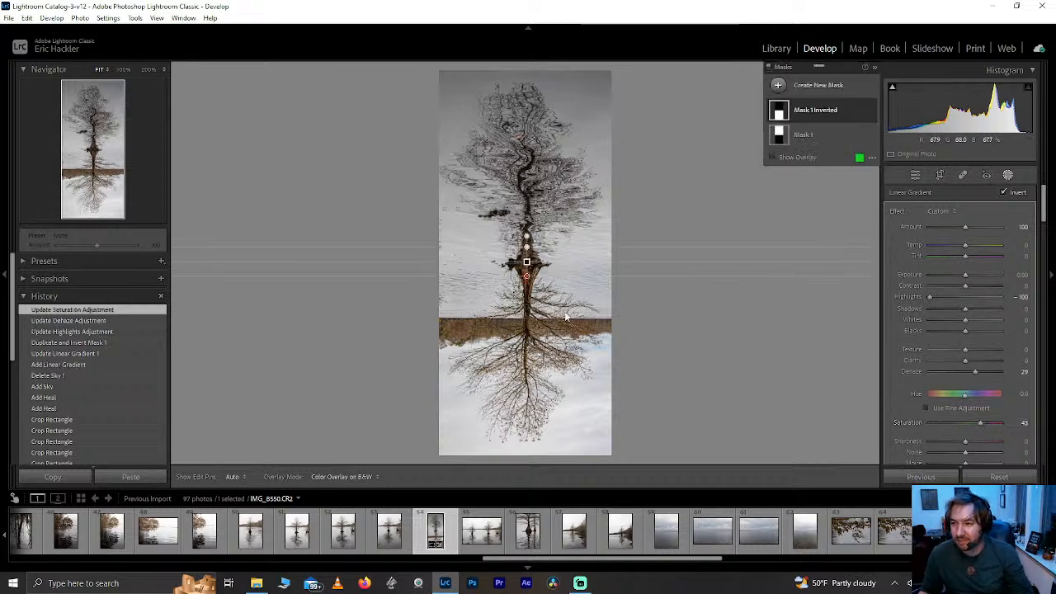
{"action": "left_click", "coordinate": [818, 88]}
{"action": "left_click", "coordinate": [835, 185]}
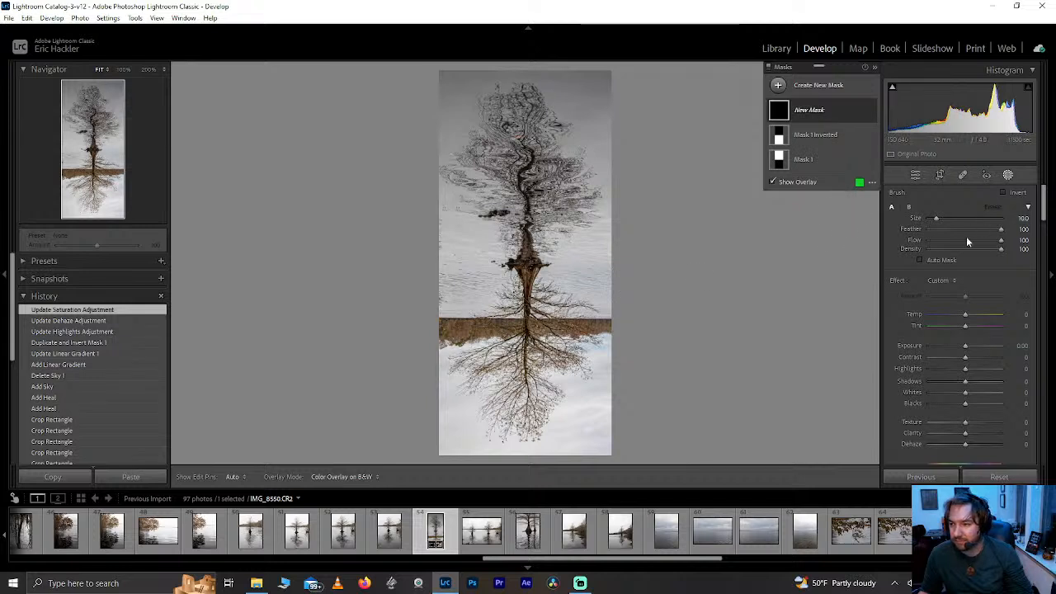
{"action": "left_click", "coordinate": [959, 247]}
{"action": "left_click", "coordinate": [771, 182]}
{"action": "left_click", "coordinate": [815, 133]}
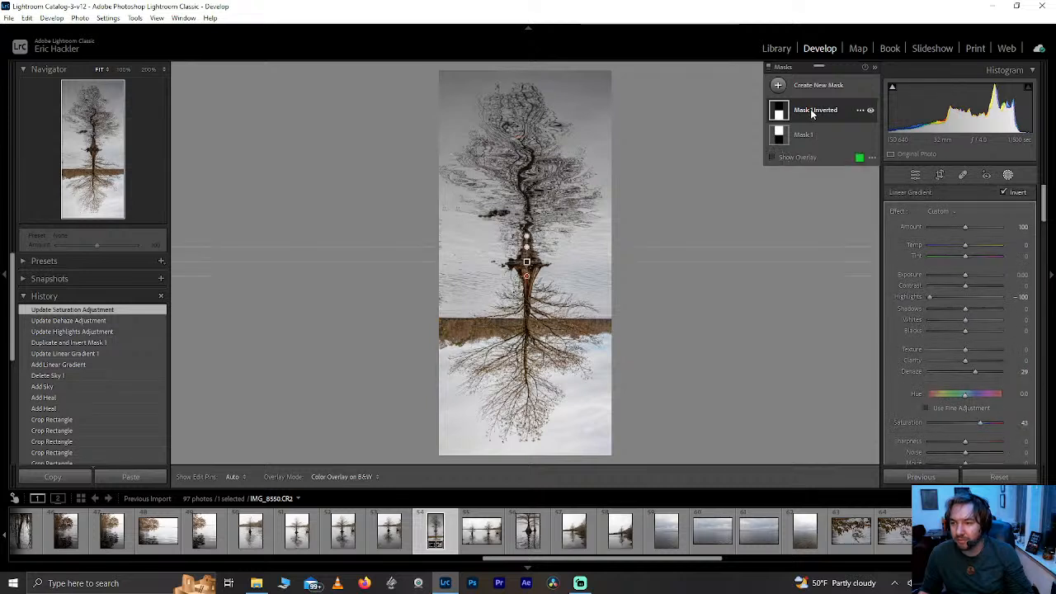
- Subtract a brush with Density 50 from the inverted mask, painting across the water just below the trunk base
{"action": "left_click", "coordinate": [813, 114]}
{"action": "left_click", "coordinate": [841, 146]}
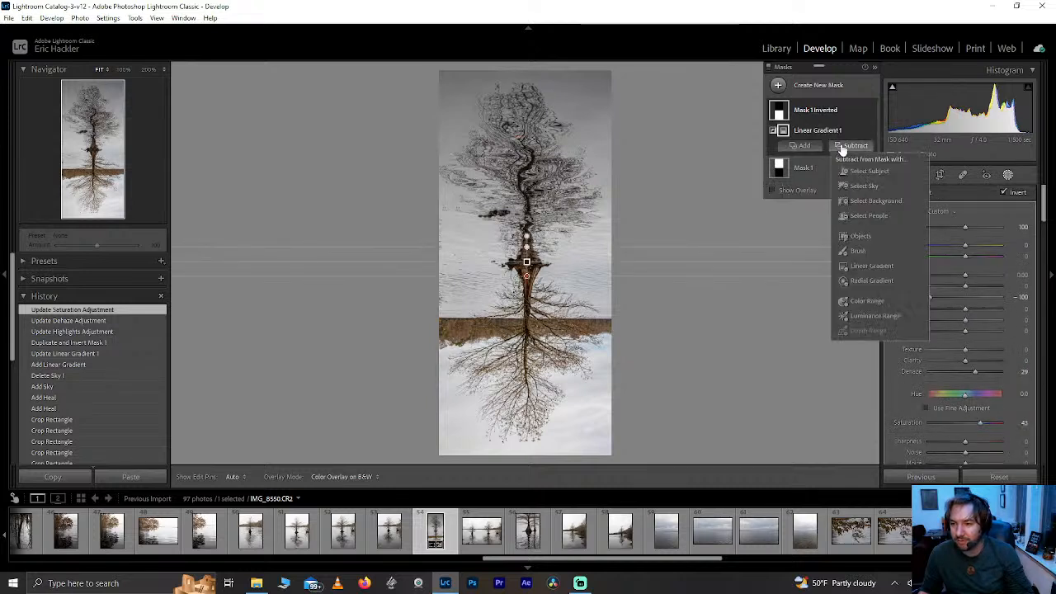
{"action": "left_click", "coordinate": [873, 239]}
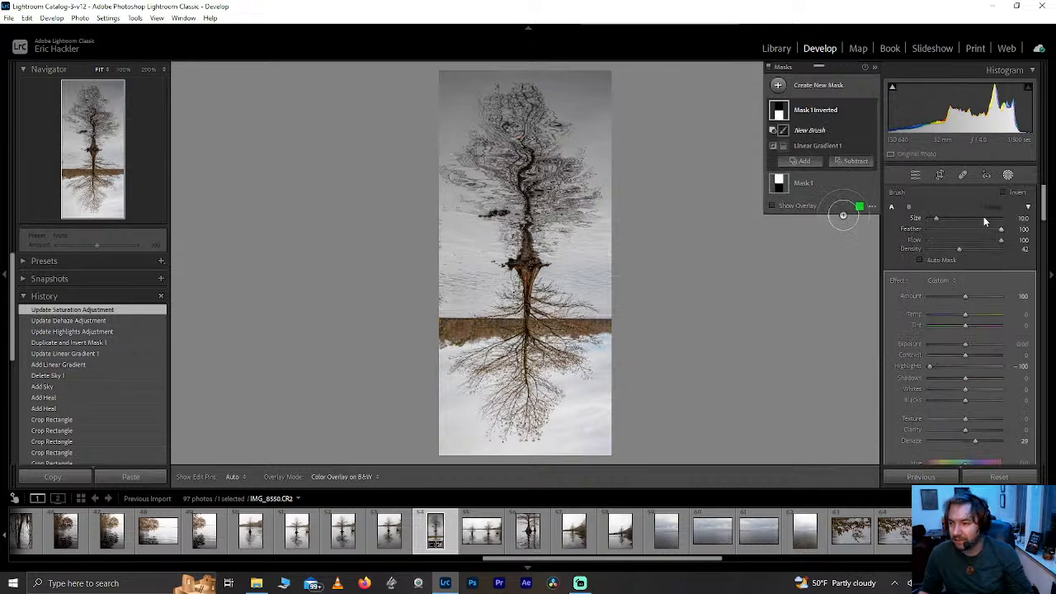
{"action": "left_click", "coordinate": [1017, 248]}
{"action": "type", "text": "50"}
{"action": "key", "text": "Return"}
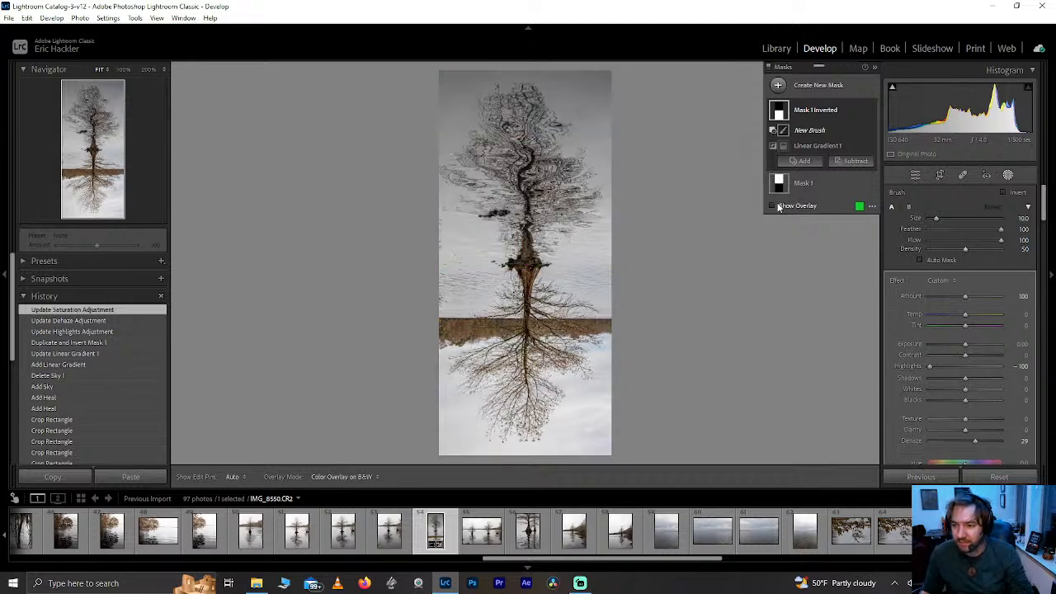
{"action": "left_click", "coordinate": [773, 205]}
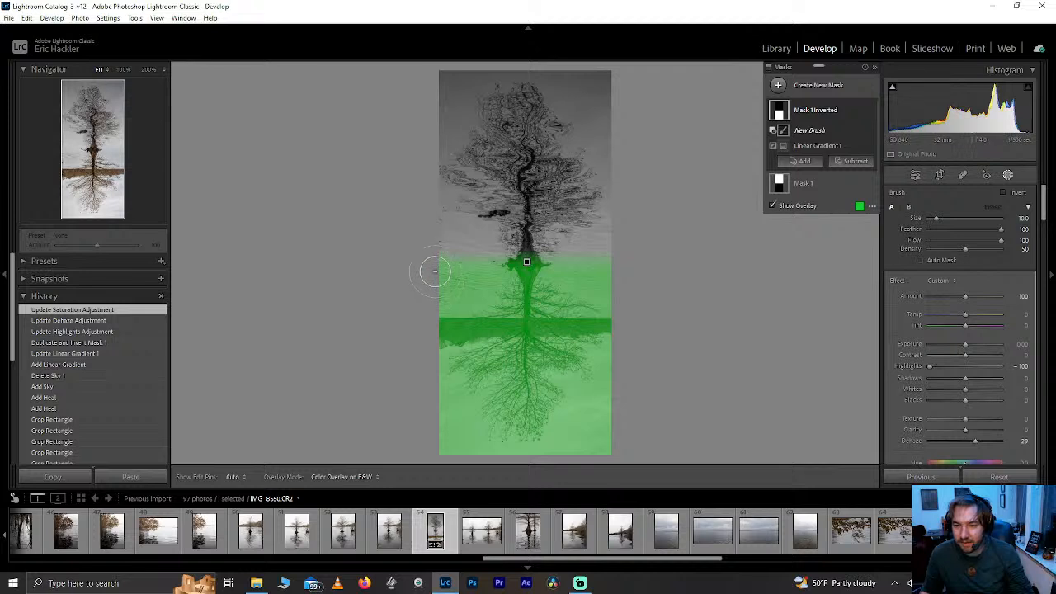
{"action": "key", "text": "h"}
{"action": "mouse_move", "coordinate": [557, 273]}
{"action": "left_mouse_down"}
{"action": "mouse_move", "coordinate": [420, 282]}
{"action": "mouse_move", "coordinate": [570, 282]}
{"action": "left_mouse_up"}
{"action": "mouse_move", "coordinate": [417, 295]}
{"action": "left_mouse_down"}
{"action": "mouse_move", "coordinate": [610, 298]}
{"action": "mouse_move", "coordinate": [418, 295]}
{"action": "mouse_move", "coordinate": [552, 276]}
{"action": "left_mouse_up"}
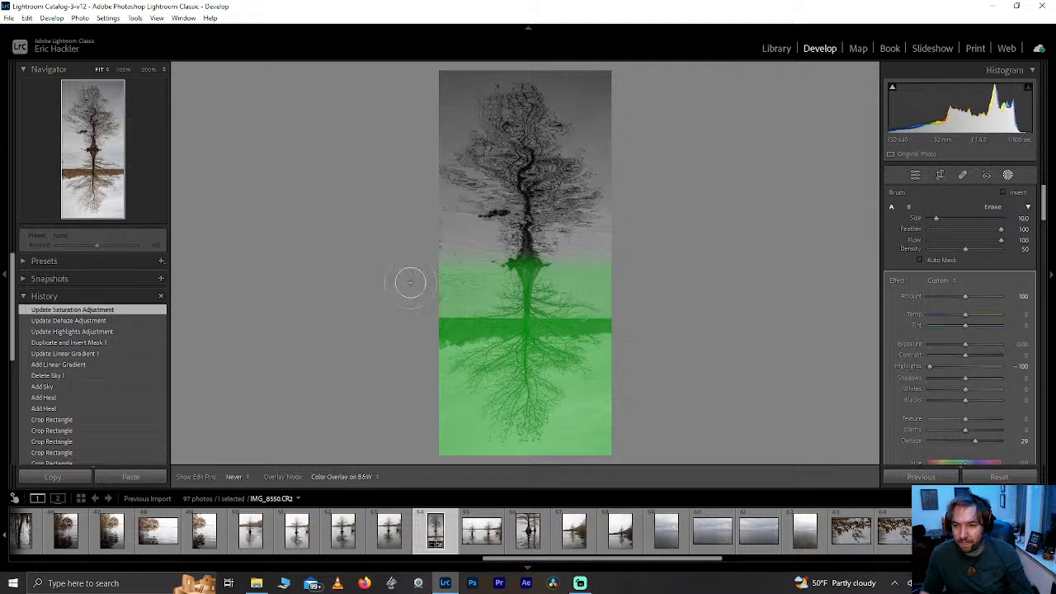
{"action": "left_click_drag", "start_coordinate": [445, 278], "coordinate": [397, 281]}
- Continue subtracting the water band above the shoreline from the inverted mask, raising brush Density to 74, and hide the mask overlay
{"action": "key", "text": "h"}
{"action": "left_click_drag", "start_coordinate": [964, 249], "coordinate": [942, 249]}
{"action": "key", "text": "h"}
{"action": "left_click_drag", "start_coordinate": [473, 277], "coordinate": [581, 270]}
{"action": "key", "text": "h"}
{"action": "left_click", "coordinate": [981, 248]}
{"action": "key", "text": "h"}
{"action": "mouse_move", "coordinate": [616, 266]}
{"action": "left_mouse_down"}
{"action": "mouse_move", "coordinate": [402, 290]}
{"action": "mouse_move", "coordinate": [615, 283]}
{"action": "mouse_move", "coordinate": [572, 294]}
{"action": "mouse_move", "coordinate": [429, 295]}
{"action": "mouse_move", "coordinate": [440, 274]}
{"action": "mouse_move", "coordinate": [611, 256]}
{"action": "mouse_move", "coordinate": [398, 269]}
{"action": "left_mouse_up"}
{"action": "mouse_move", "coordinate": [451, 293]}
{"action": "left_mouse_down"}
{"action": "mouse_move", "coordinate": [475, 311]}
{"action": "mouse_move", "coordinate": [452, 317]}
{"action": "mouse_move", "coordinate": [606, 303]}
{"action": "mouse_move", "coordinate": [521, 269]}
{"action": "mouse_move", "coordinate": [511, 285]}
{"action": "mouse_move", "coordinate": [603, 311]}
{"action": "mouse_move", "coordinate": [431, 322]}
{"action": "left_mouse_up"}
{"action": "key", "text": "h"}
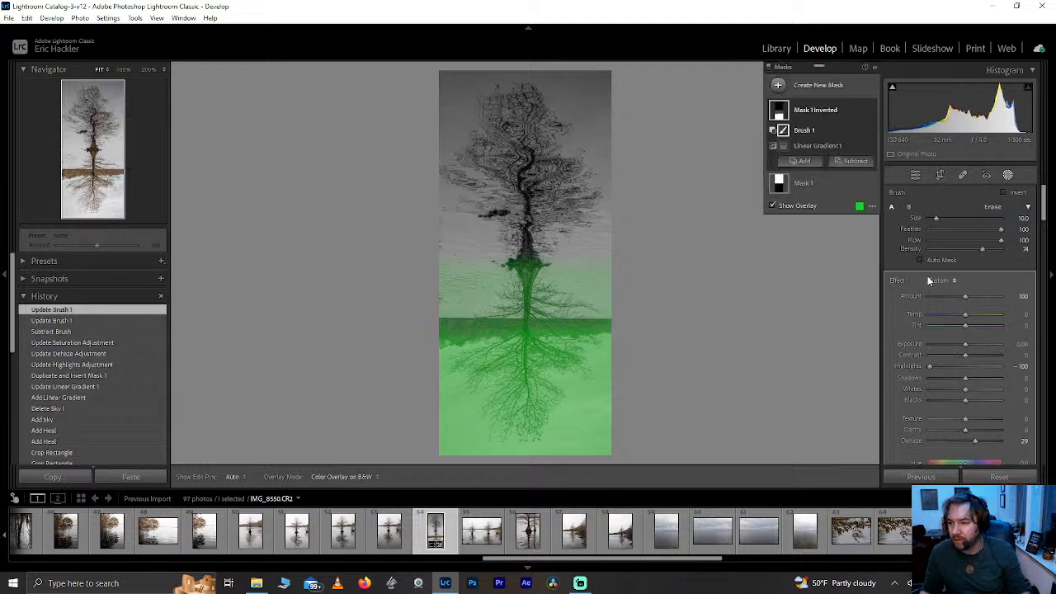
{"action": "left_click", "coordinate": [799, 206]}
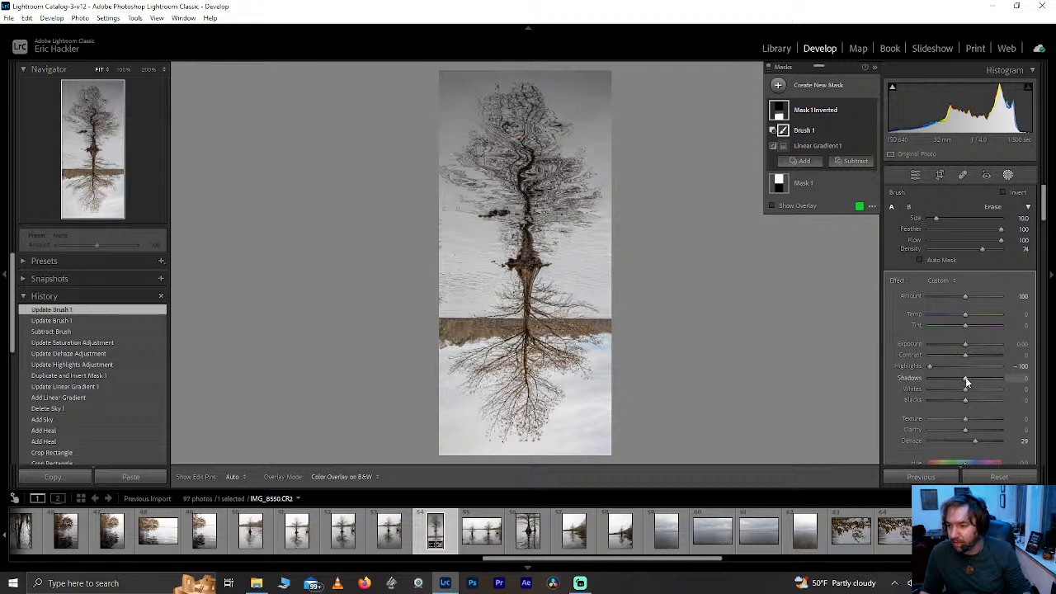
- Set the inverted mask's Shadows to 52 and Texture to 67, and try Clarity before resetting it to 0
{"action": "mouse_move", "coordinate": [967, 381]}
{"action": "left_mouse_down"}
{"action": "mouse_move", "coordinate": [1017, 377]}
{"action": "mouse_move", "coordinate": [942, 376]}
{"action": "mouse_move", "coordinate": [983, 377]}
{"action": "left_mouse_up"}
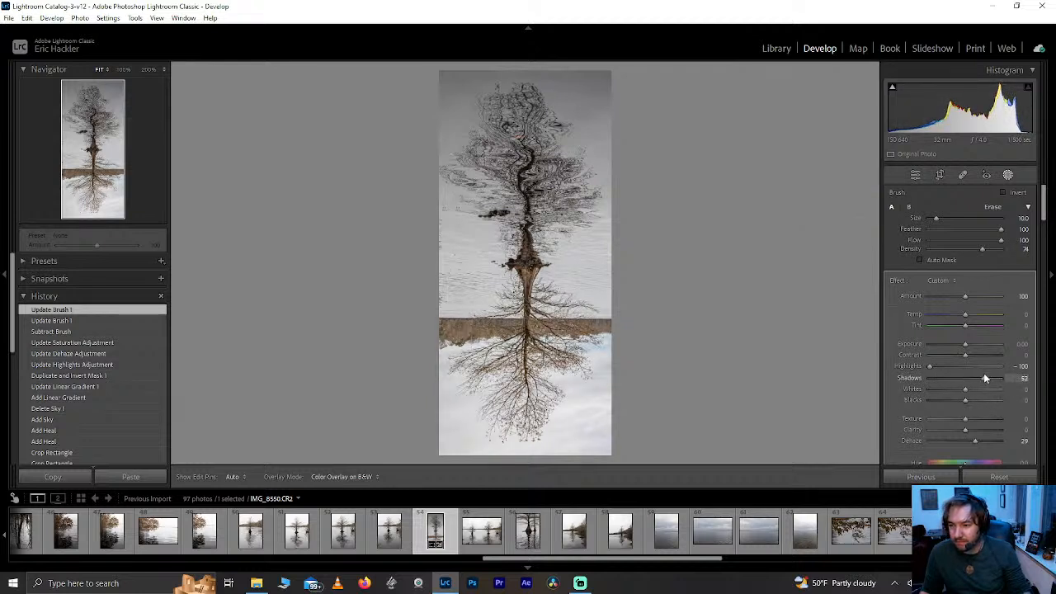
{"action": "left_click_drag", "start_coordinate": [965, 428], "coordinate": [1035, 420]}
{"action": "double_click", "coordinate": [976, 430]}
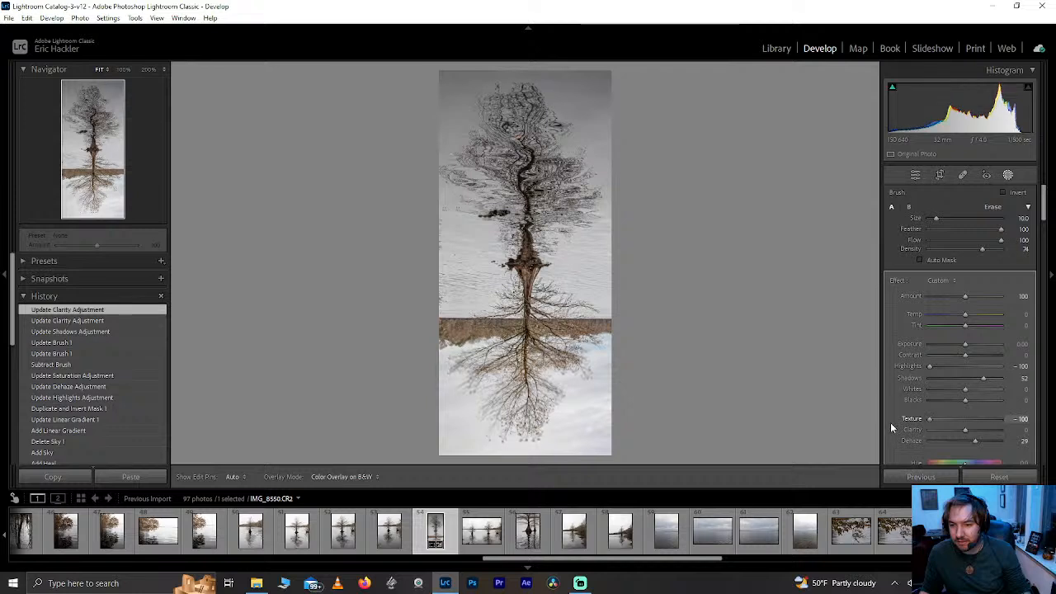
{"action": "left_click_drag", "start_coordinate": [905, 426], "coordinate": [1054, 415]}
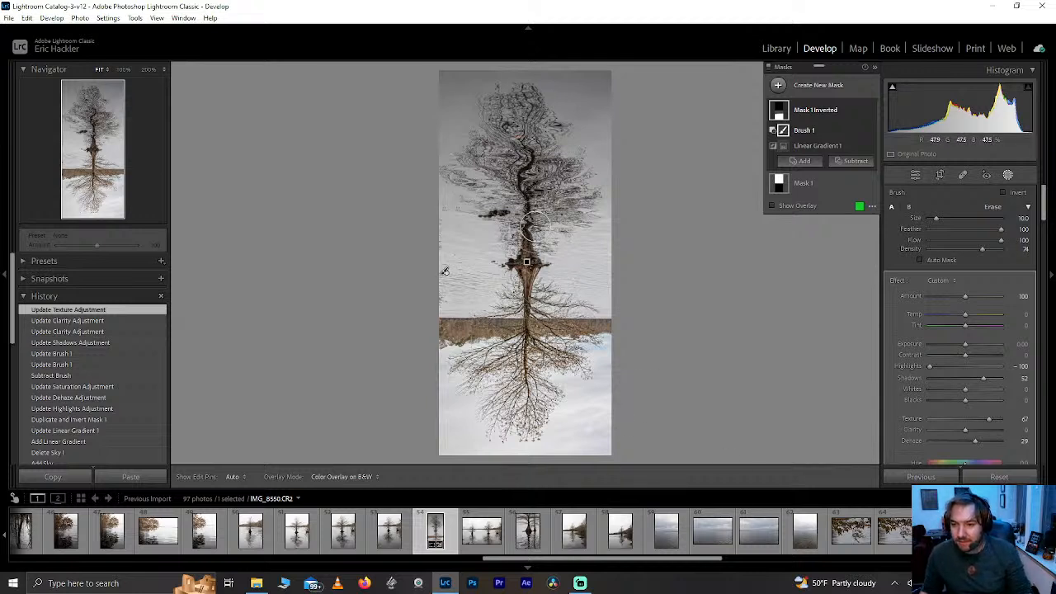
- Set Texture to 100 and Clarity to 55 on Mask 1, which covers the upper half of the photo
{"action": "left_click", "coordinate": [802, 183]}
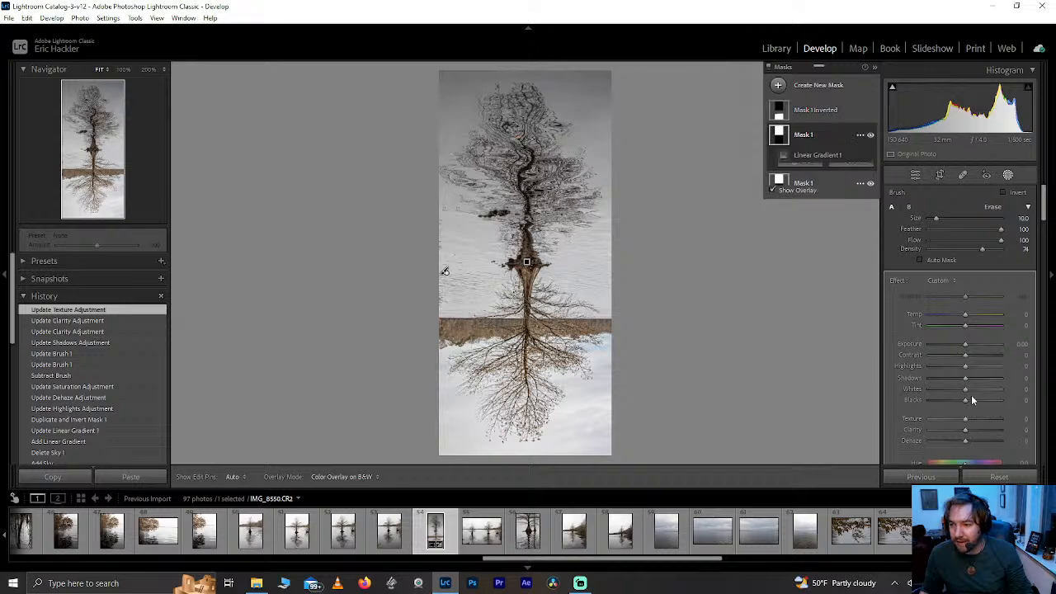
{"action": "mouse_move", "coordinate": [965, 360]}
{"action": "left_mouse_down"}
{"action": "mouse_move", "coordinate": [1037, 365]}
{"action": "mouse_move", "coordinate": [973, 373]}
{"action": "mouse_move", "coordinate": [1031, 350]}
{"action": "mouse_move", "coordinate": [868, 334]}
{"action": "mouse_move", "coordinate": [594, 348]}
{"action": "left_mouse_up"}
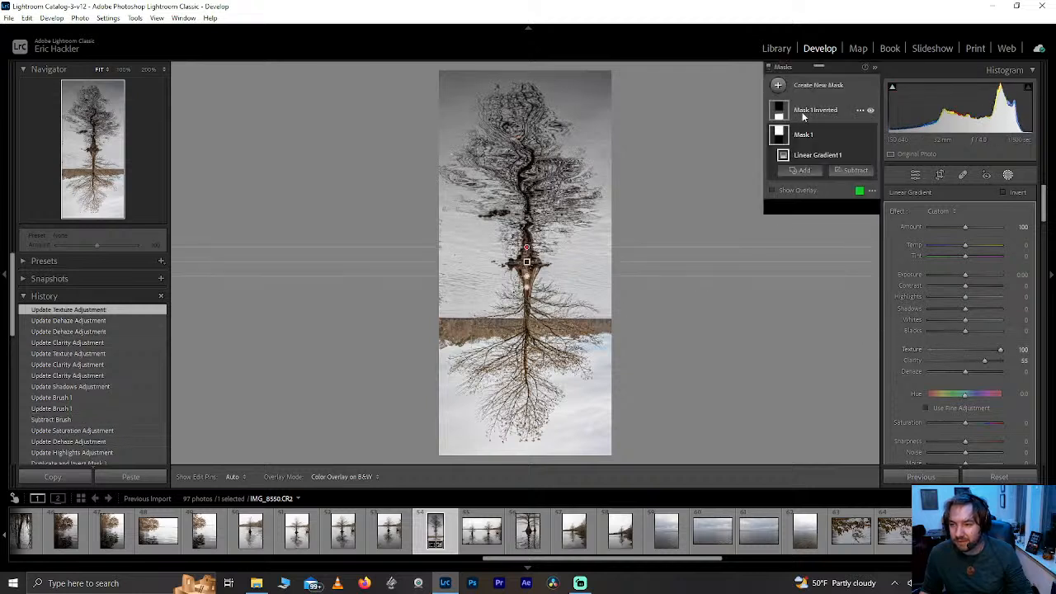
- Set the inverted mask's Texture to -100 and Dehaze to 55, and try Clarity before resetting it to 0
{"action": "left_click", "coordinate": [815, 110]}
{"action": "double_click", "coordinate": [987, 334]}
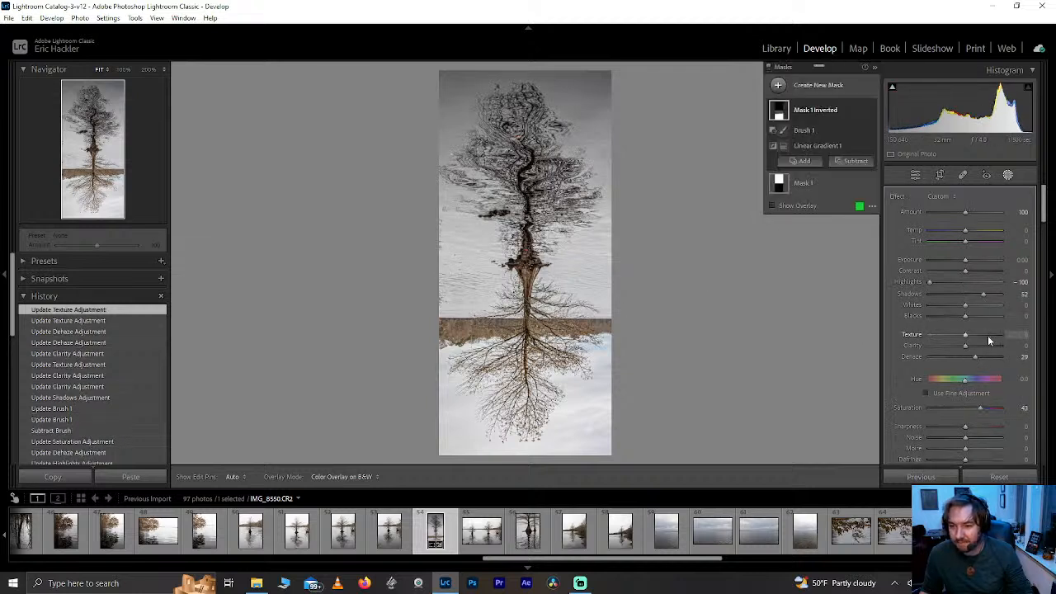
{"action": "left_click_drag", "start_coordinate": [964, 334], "coordinate": [898, 329]}
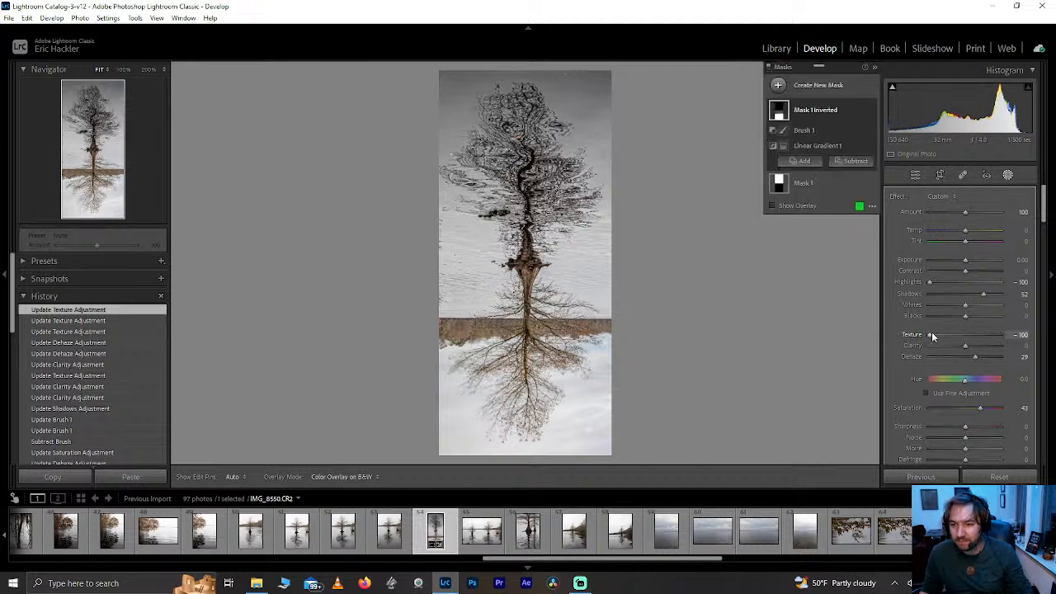
{"action": "double_click", "coordinate": [971, 356]}
{"action": "left_click_drag", "start_coordinate": [965, 346], "coordinate": [984, 355]}
{"action": "double_click", "coordinate": [950, 346]}
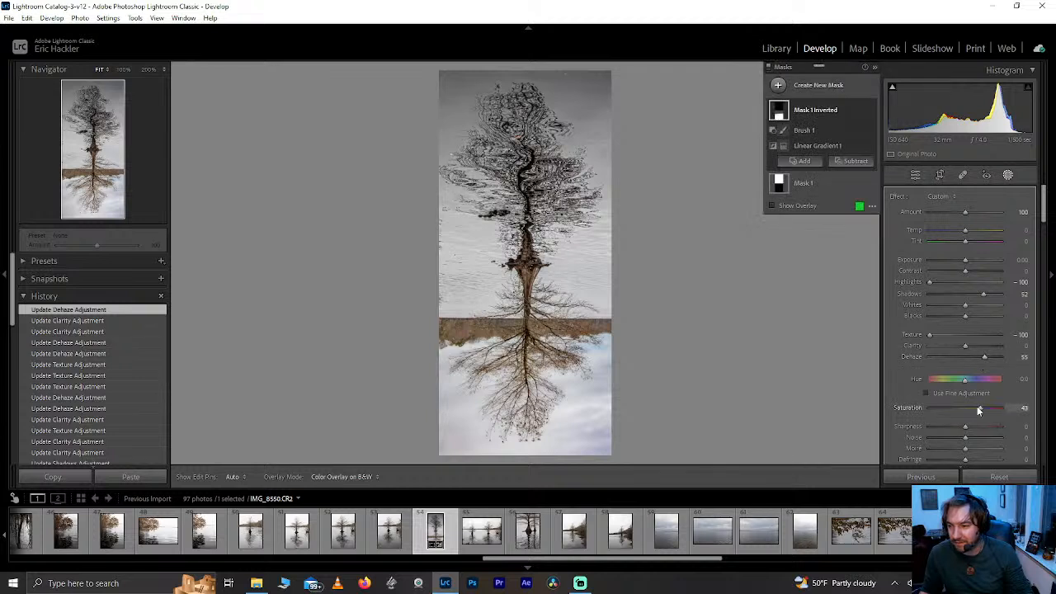
- Set the inverted mask's Blacks to 52 and Clarity to -41
{"action": "mouse_move", "coordinate": [965, 316]}
{"action": "left_mouse_down"}
{"action": "mouse_move", "coordinate": [942, 318]}
{"action": "mouse_move", "coordinate": [983, 317]}
{"action": "left_mouse_up"}
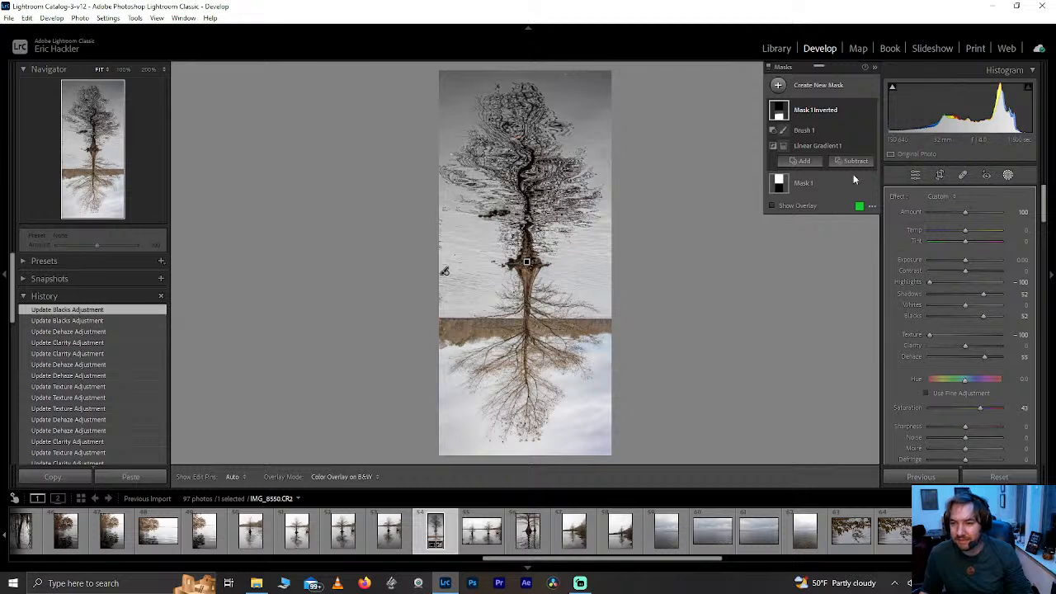
{"action": "mouse_move", "coordinate": [966, 347]}
{"action": "left_mouse_down"}
{"action": "mouse_move", "coordinate": [913, 347]}
{"action": "mouse_move", "coordinate": [950, 345]}
{"action": "left_mouse_up"}
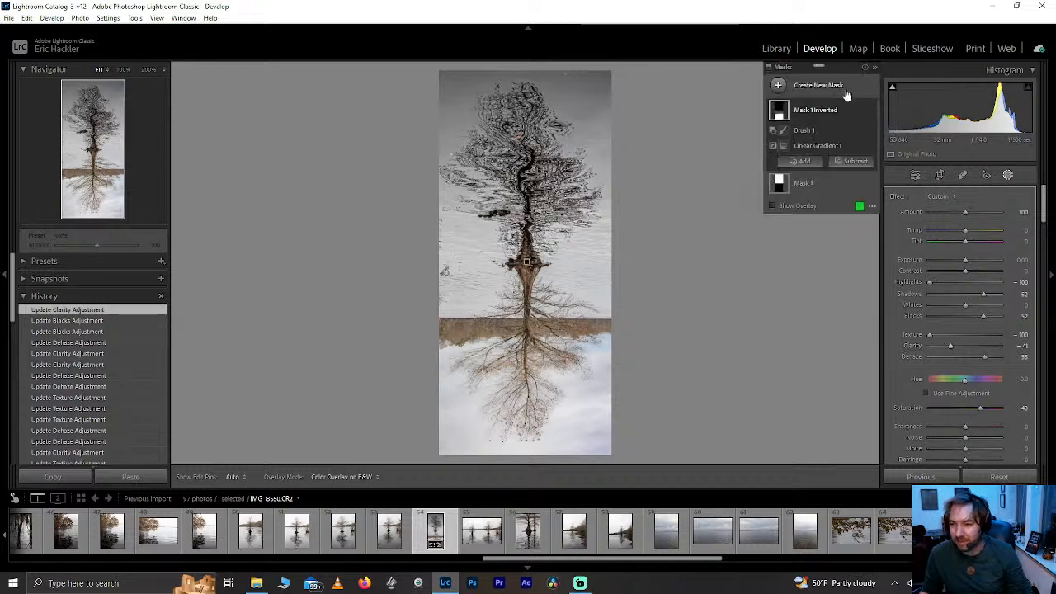
- Set Mask 1's Clarity to 91, Shadows to 21 and Blacks to -27, trying Highlights and Whites before resetting both to 0
{"action": "left_click", "coordinate": [807, 183]}
{"action": "mouse_move", "coordinate": [983, 360]}
{"action": "left_mouse_down"}
{"action": "mouse_move", "coordinate": [1007, 359]}
{"action": "mouse_move", "coordinate": [995, 363]}
{"action": "left_mouse_up"}
{"action": "left_click_drag", "start_coordinate": [997, 295], "coordinate": [939, 297]}
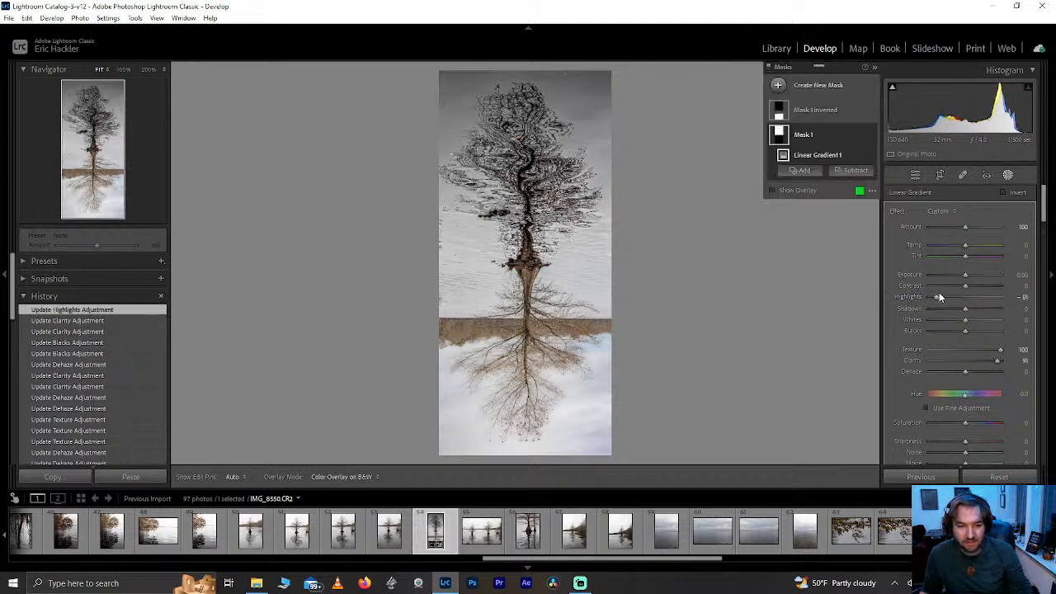
{"action": "double_click", "coordinate": [938, 297]}
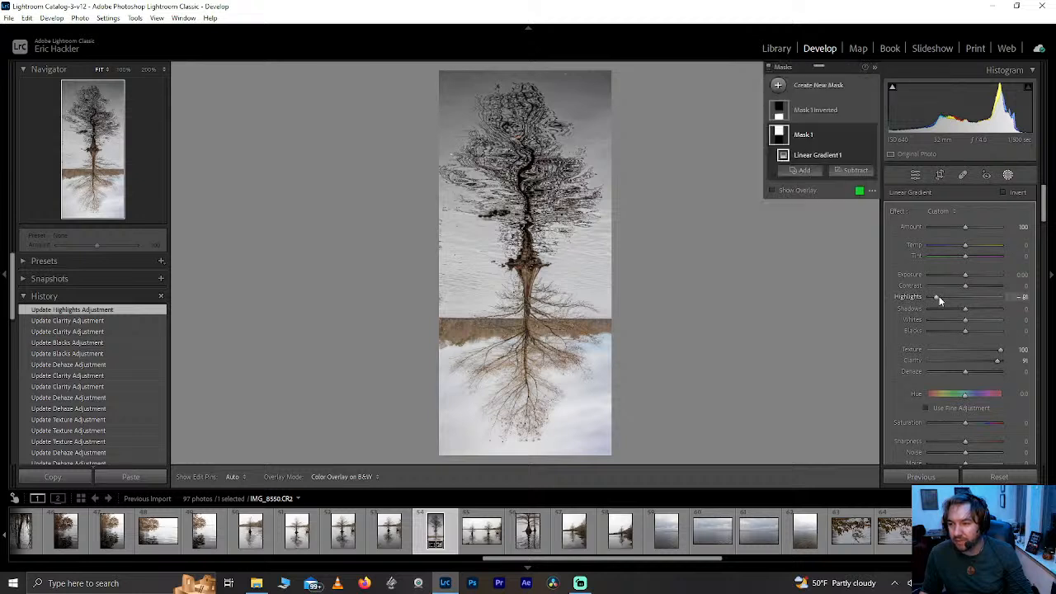
{"action": "mouse_move", "coordinate": [963, 308]}
{"action": "left_mouse_down"}
{"action": "mouse_move", "coordinate": [992, 312]}
{"action": "mouse_move", "coordinate": [974, 307]}
{"action": "mouse_move", "coordinate": [945, 331]}
{"action": "mouse_move", "coordinate": [983, 318]}
{"action": "mouse_move", "coordinate": [970, 323]}
{"action": "left_mouse_up"}
{"action": "double_click", "coordinate": [969, 324]}
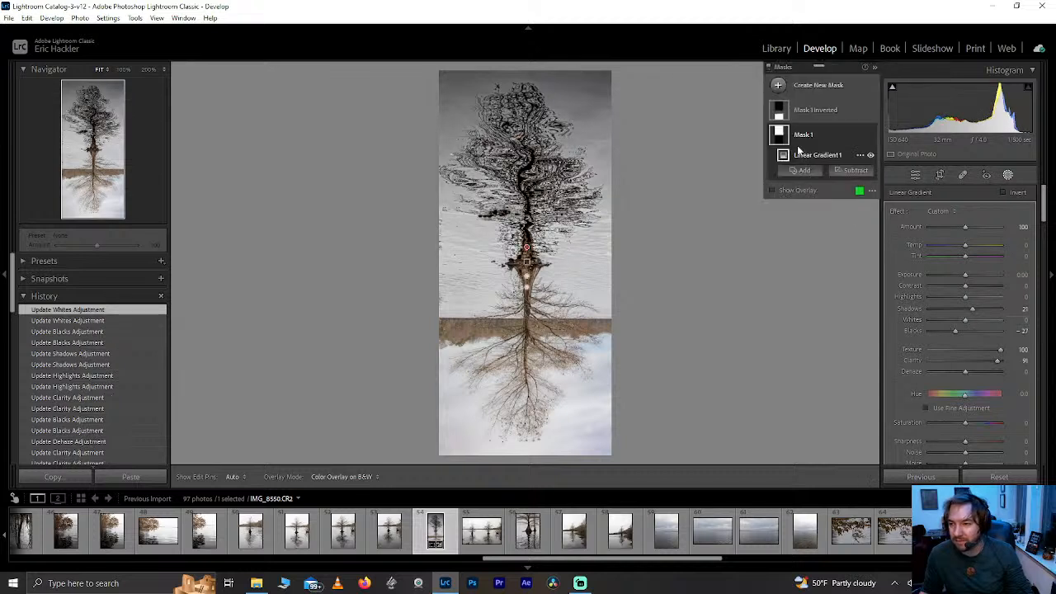
- Extend Mask 1's linear gradient down to just above the shoreline, and set its Whites to 19 and Saturation to -13
{"action": "left_click_drag", "start_coordinate": [527, 276], "coordinate": [525, 307]}
{"action": "left_click_drag", "start_coordinate": [967, 319], "coordinate": [974, 320]}
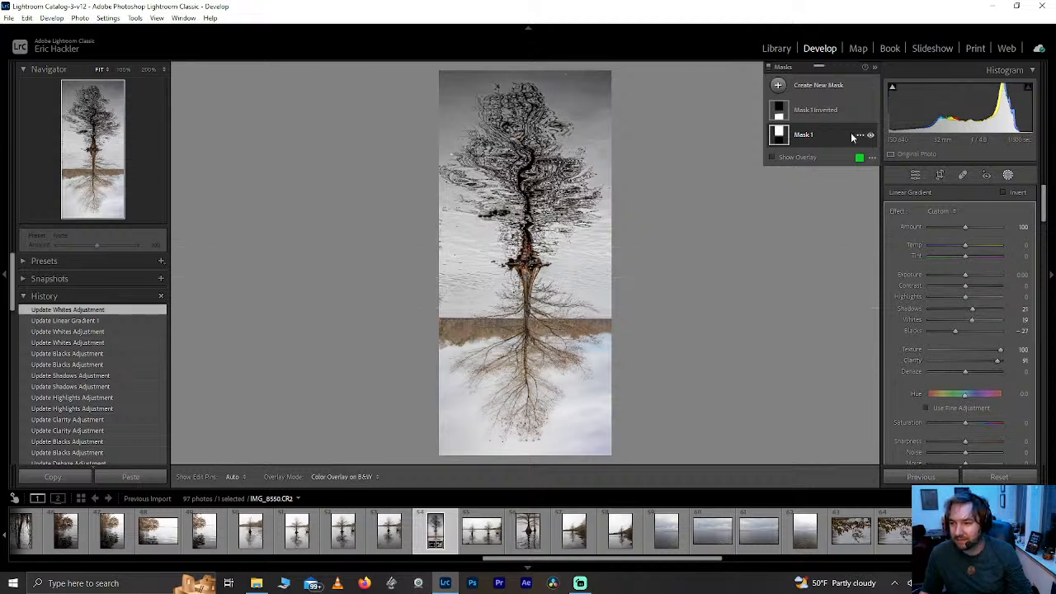
{"action": "left_click_drag", "start_coordinate": [958, 421], "coordinate": [1047, 422]}
{"action": "mouse_move", "coordinate": [974, 421]}
{"action": "left_mouse_down"}
{"action": "mouse_move", "coordinate": [905, 427]}
{"action": "mouse_move", "coordinate": [959, 422]}
{"action": "left_mouse_up"}
{"action": "left_click", "coordinate": [960, 422]}
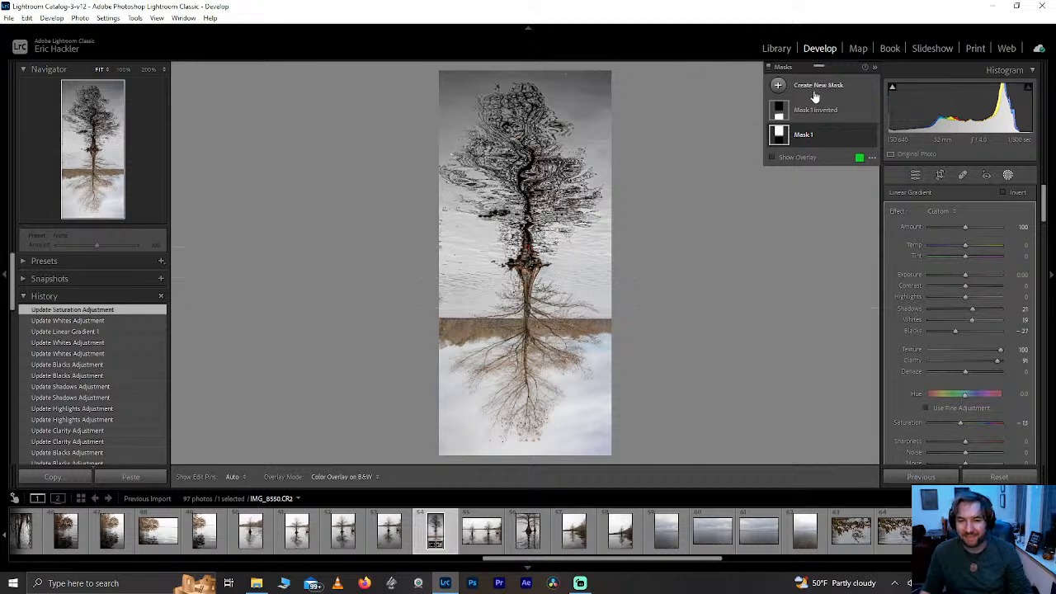
- Leave masking, set the photo's HSL Blue Saturation to +92, and inspect the blue sky patch at 100% zoom
{"action": "left_click", "coordinate": [1008, 175]}
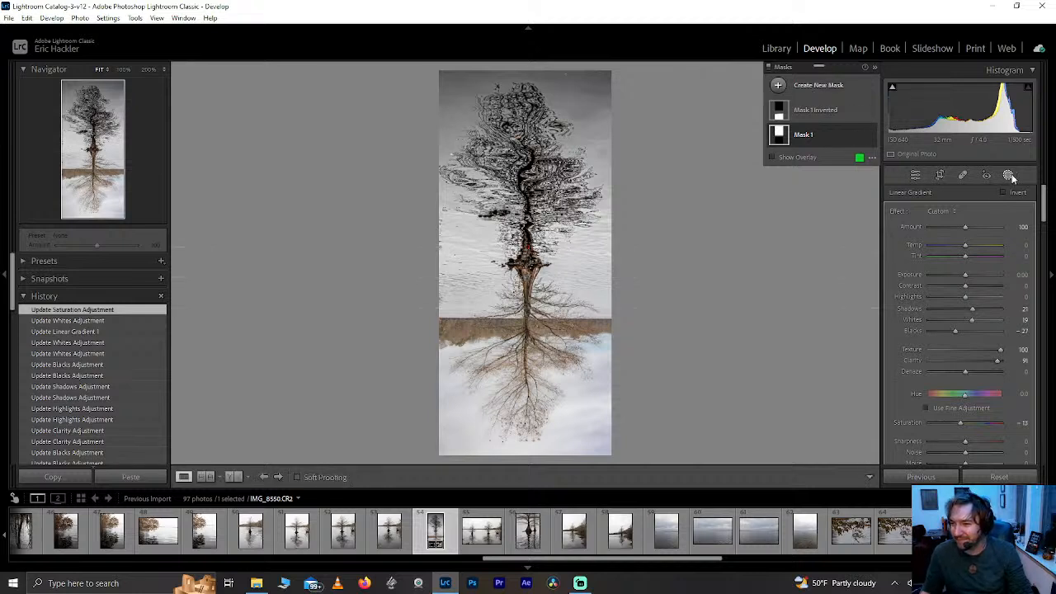
{"action": "scroll", "coordinate": [1040, 227], "scroll_direction": "down", "scroll_amount": 3}
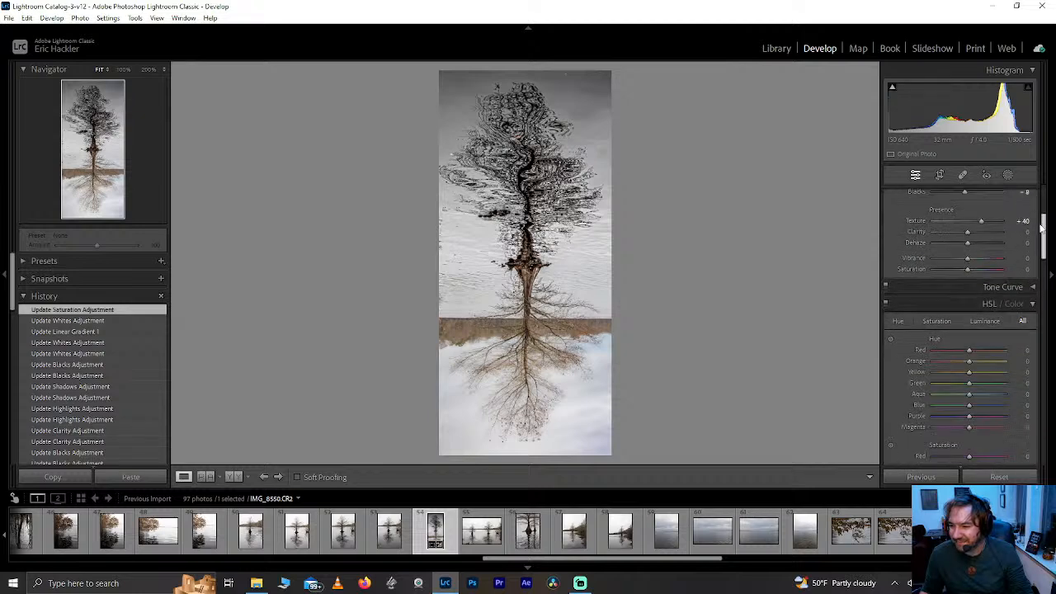
{"action": "scroll", "coordinate": [1041, 227], "scroll_direction": "down", "scroll_amount": 3}
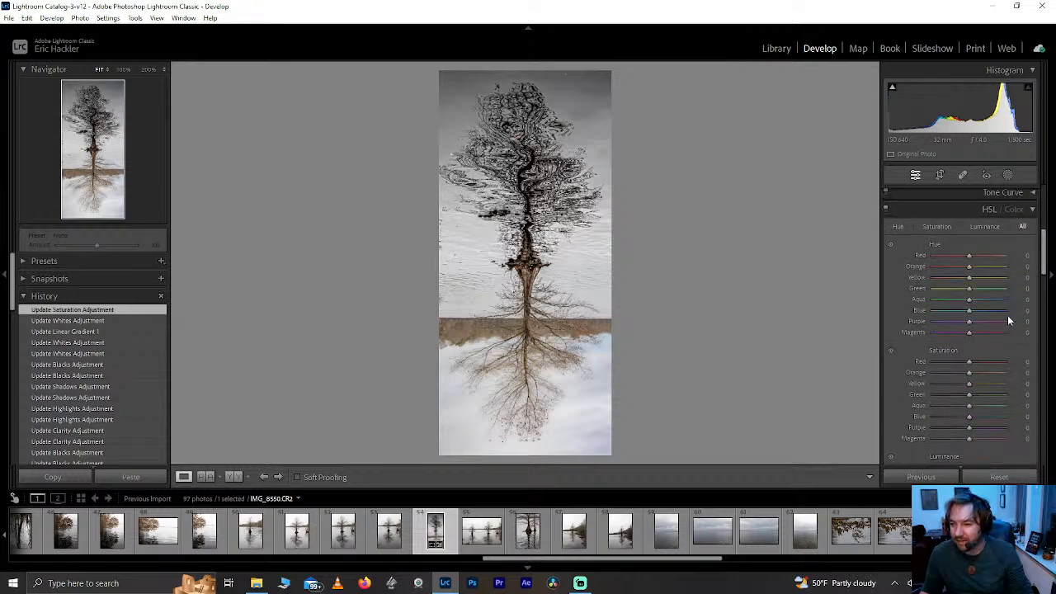
{"action": "left_click_drag", "start_coordinate": [968, 417], "coordinate": [1001, 417]}
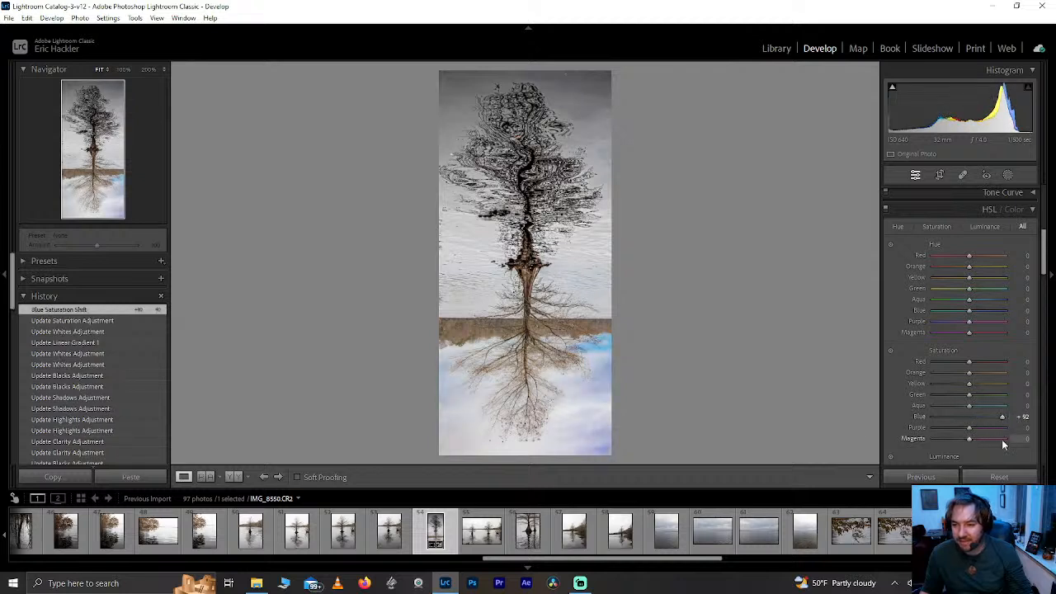
{"action": "left_click", "coordinate": [597, 363]}
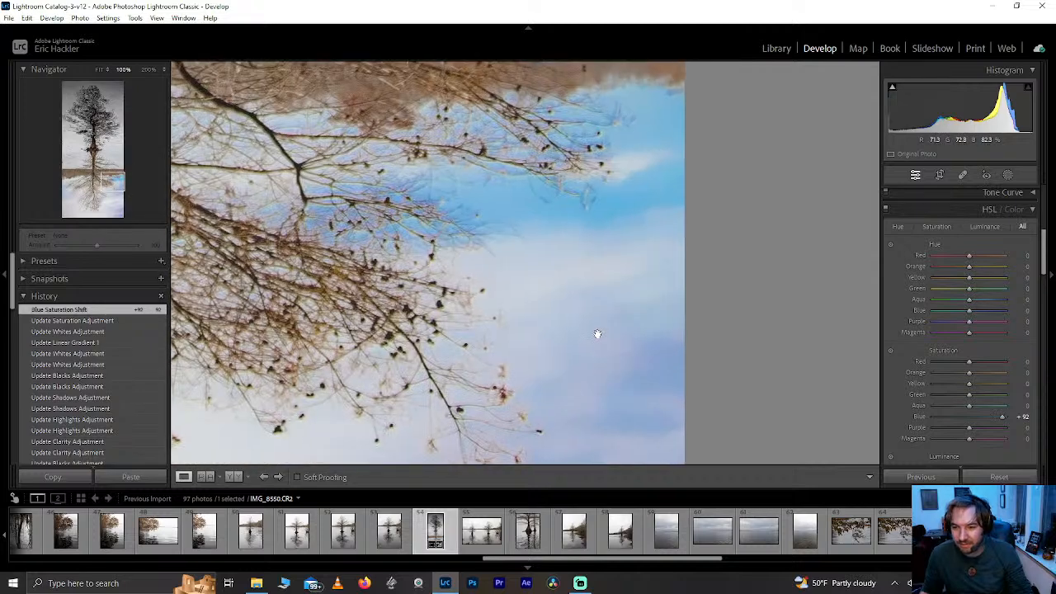
{"action": "left_click", "coordinate": [597, 335]}
- Select the inverted mask covering the lower half and set its Noise to 100
{"action": "left_click", "coordinate": [1007, 174]}
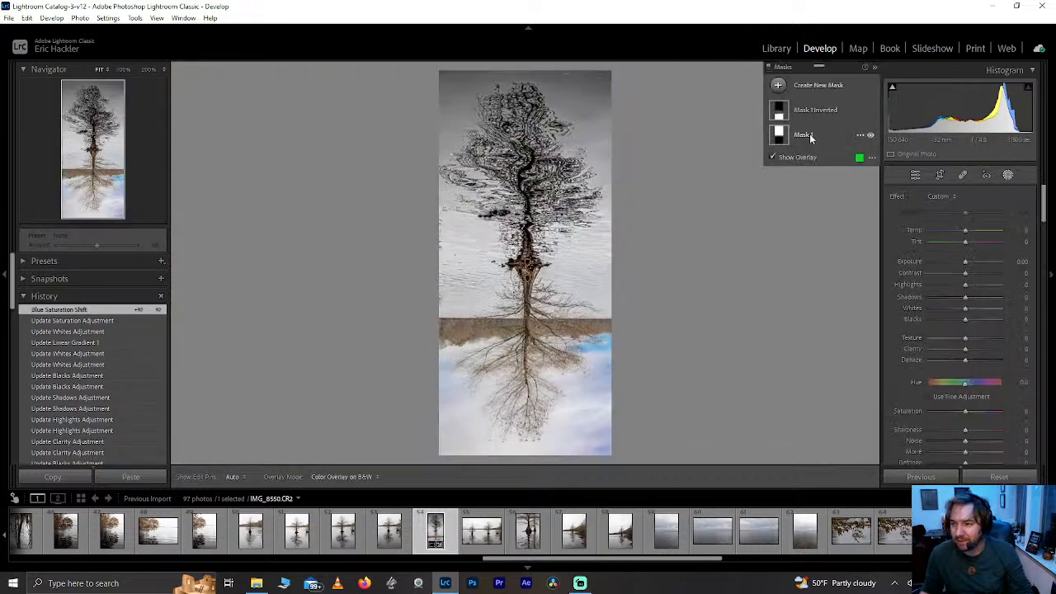
{"action": "left_click", "coordinate": [812, 113]}
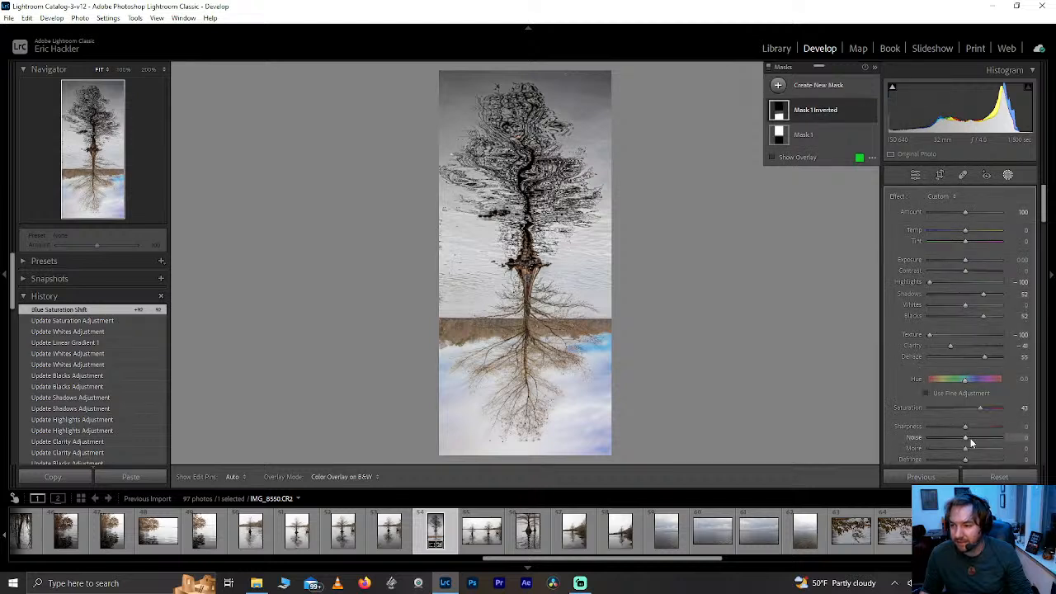
{"action": "left_click_drag", "start_coordinate": [1007, 437], "coordinate": [1010, 437]}
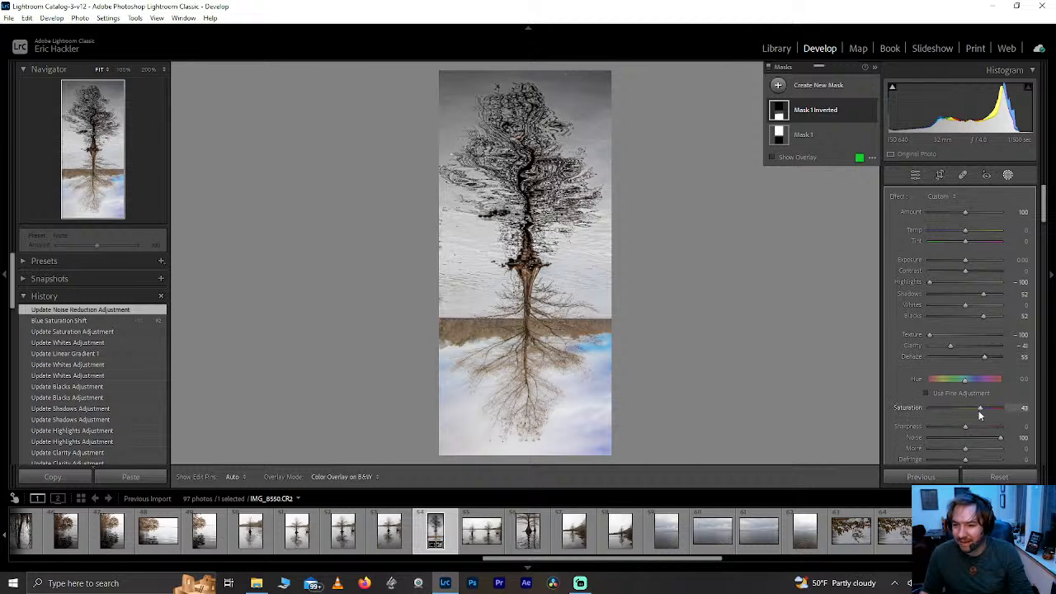
- Try the inverted mask's Sharpness at -100 and -58 before resetting it to 0
{"action": "left_click_drag", "start_coordinate": [960, 427], "coordinate": [904, 430]}
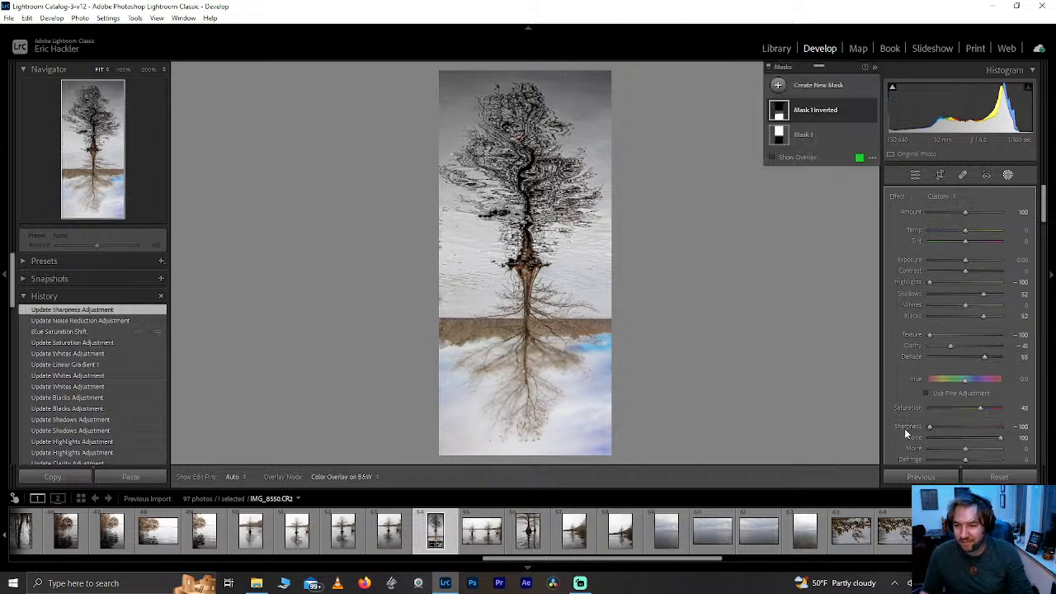
{"action": "double_click", "coordinate": [931, 428]}
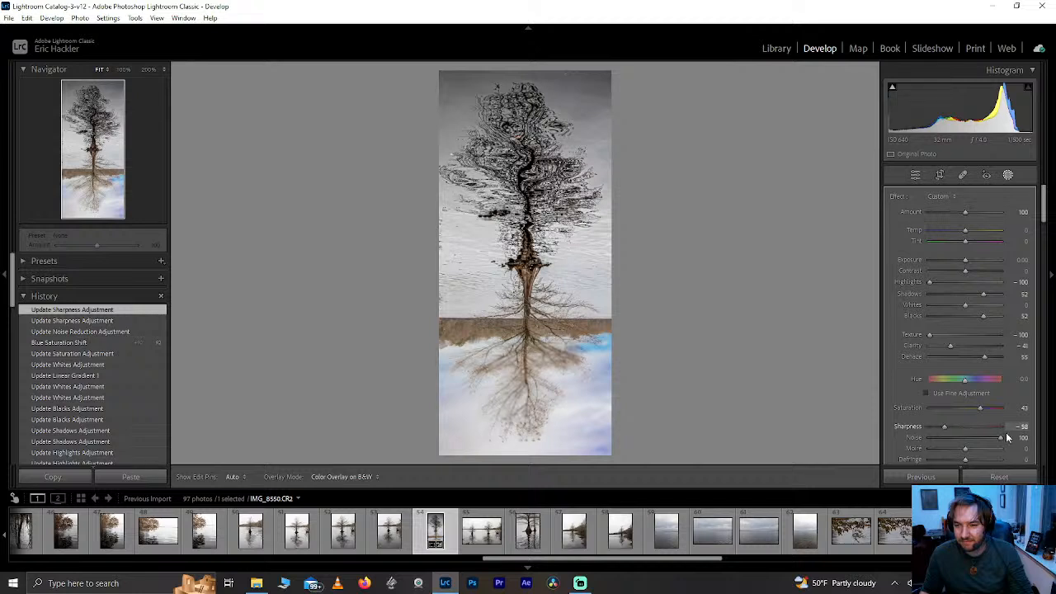
{"action": "mouse_move", "coordinate": [928, 435]}
{"action": "left_mouse_down"}
{"action": "mouse_move", "coordinate": [970, 437]}
{"action": "mouse_move", "coordinate": [943, 434]}
{"action": "left_mouse_up"}
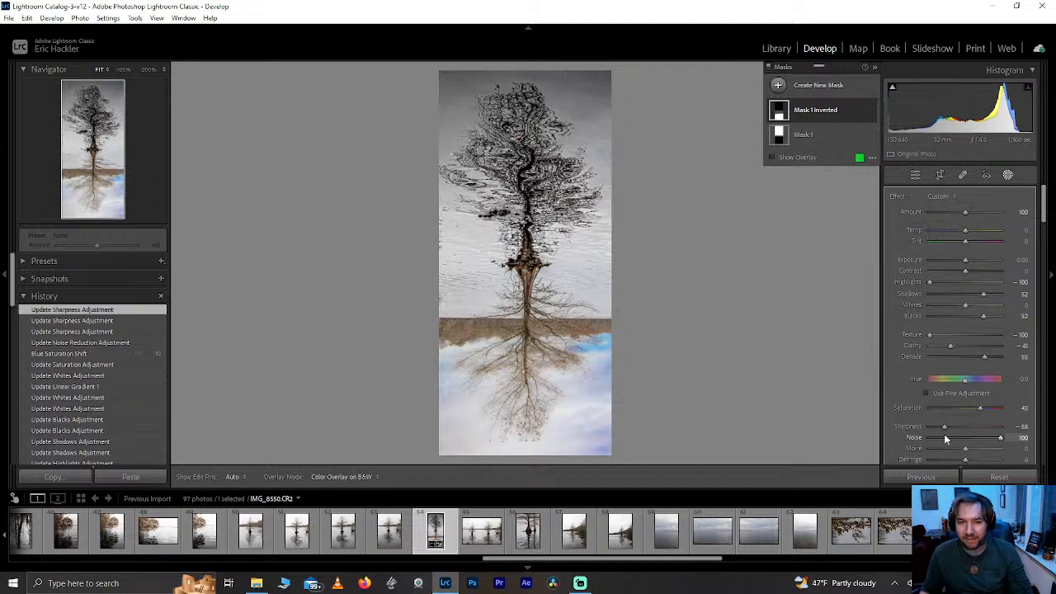
{"action": "double_click", "coordinate": [945, 428]}
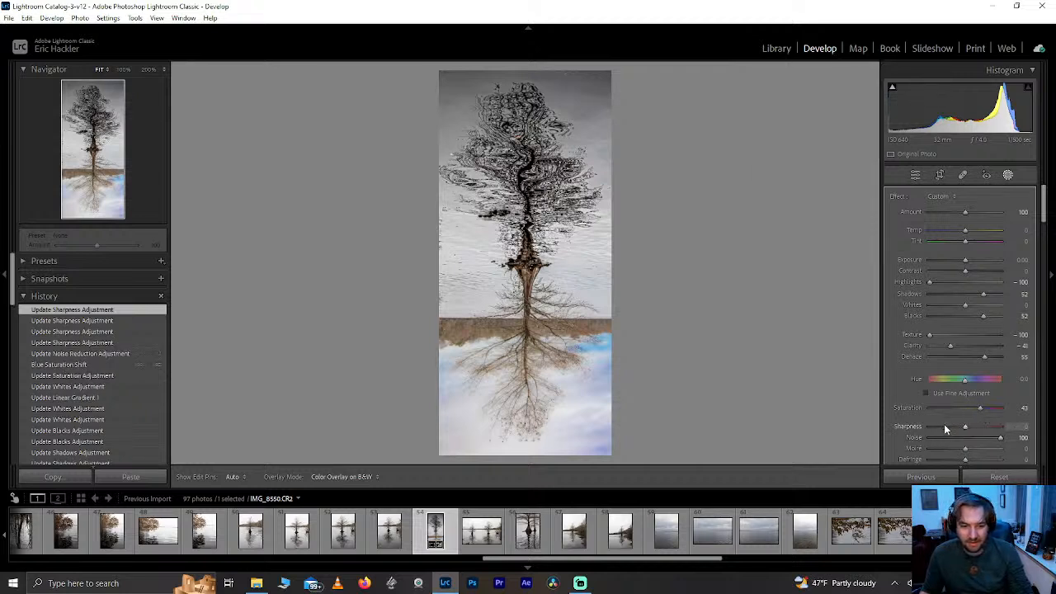
- Set HSL Orange Saturation to +23 and Purple Saturation to +82, trying Red, Yellow, Aqua and Magenta before resetting them to 0
{"action": "scroll", "coordinate": [1041, 237], "scroll_direction": "down", "scroll_amount": 3}
{"action": "left_click_drag", "start_coordinate": [1041, 236], "coordinate": [1028, 289]}
{"action": "scroll", "coordinate": [990, 299], "scroll_direction": "down", "scroll_amount": 5}
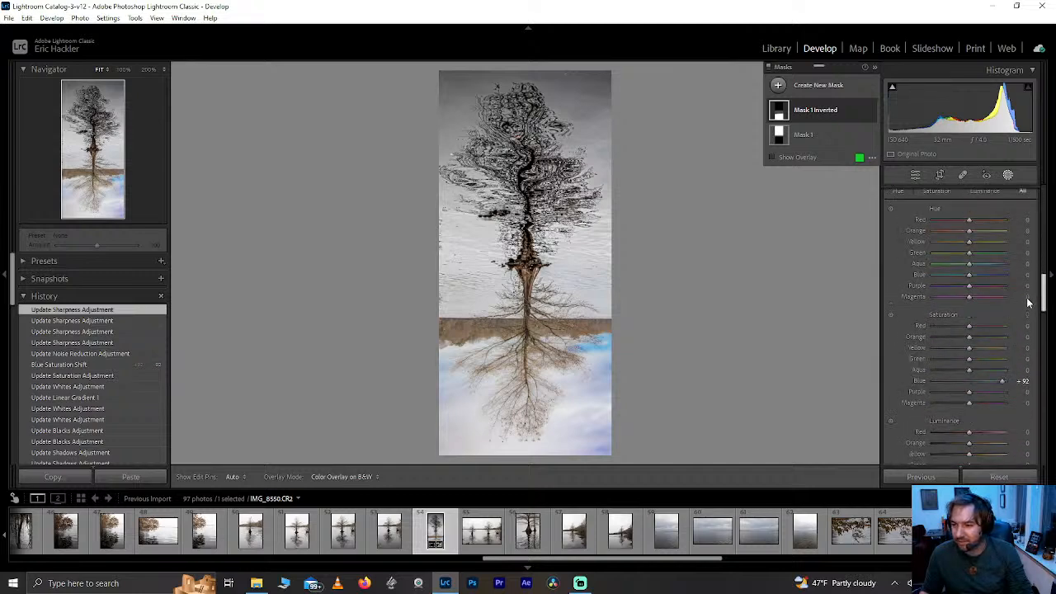
{"action": "left_click_drag", "start_coordinate": [968, 256], "coordinate": [1028, 302]}
{"action": "double_click", "coordinate": [1005, 256]}
{"action": "double_click", "coordinate": [966, 279]}
{"action": "left_click_drag", "start_coordinate": [929, 303], "coordinate": [876, 348]}
{"action": "double_click", "coordinate": [943, 302]}
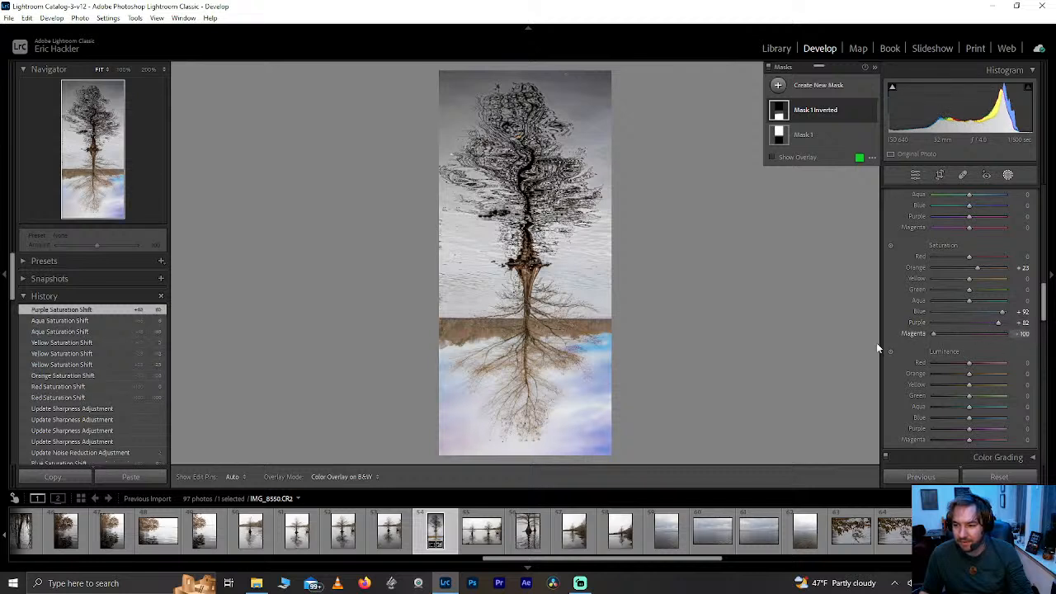
{"action": "left_click_drag", "start_coordinate": [962, 338], "coordinate": [963, 332]}
{"action": "double_click", "coordinate": [963, 332]}
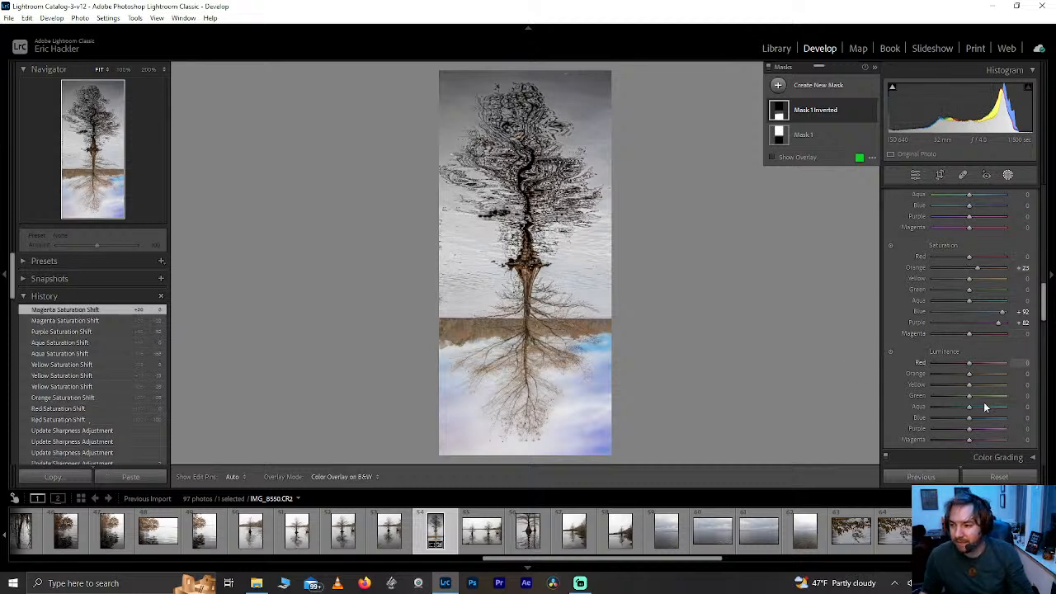
- Set HSL Luminance to -40 for Blue, -35 for Purple and +35 for Orange, leaving Magenta at 0
{"action": "left_click_drag", "start_coordinate": [969, 418], "coordinate": [939, 434]}
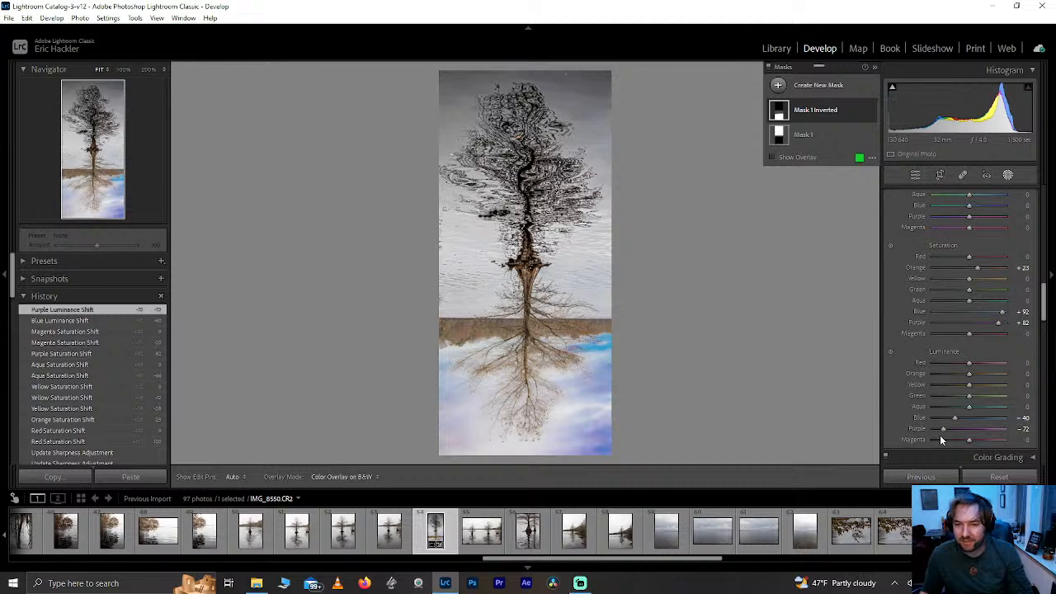
{"action": "double_click", "coordinate": [940, 426]}
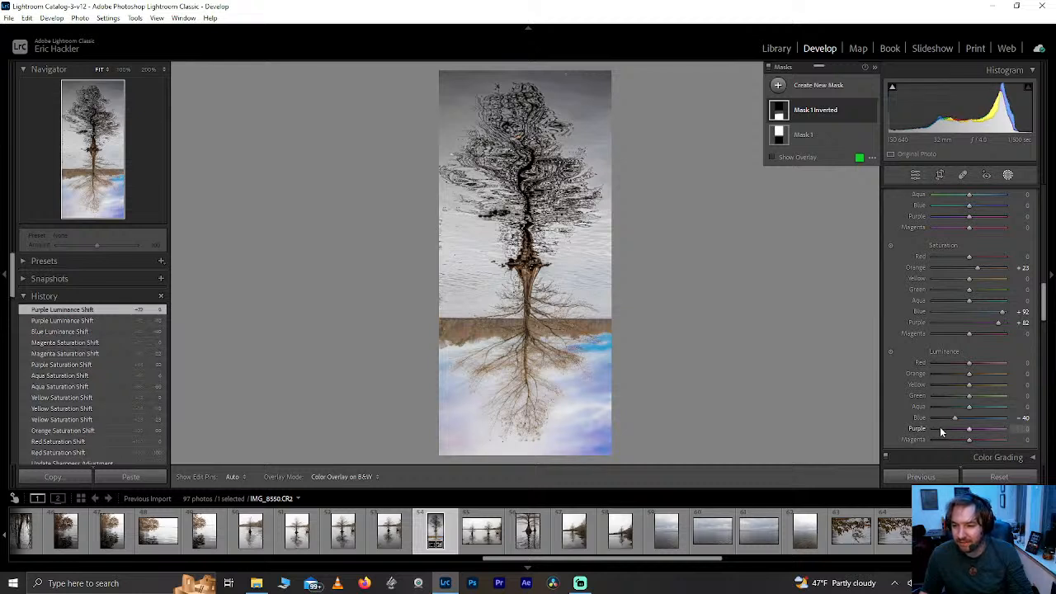
{"action": "left_click_drag", "start_coordinate": [967, 430], "coordinate": [956, 429]}
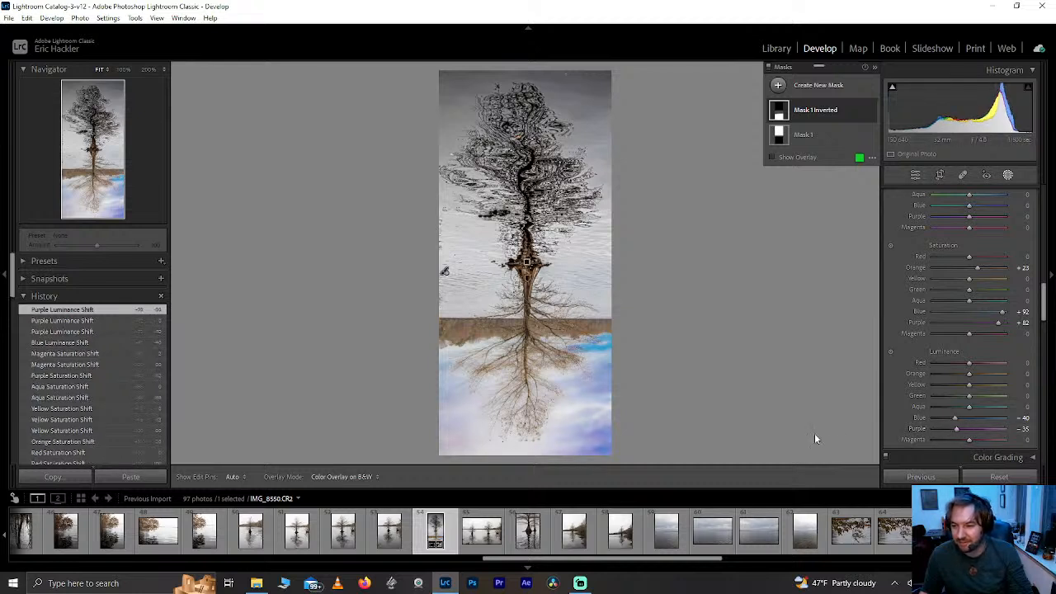
{"action": "double_click", "coordinate": [970, 440]}
{"action": "mouse_move", "coordinate": [968, 374]}
{"action": "left_mouse_down"}
{"action": "mouse_move", "coordinate": [955, 377]}
{"action": "mouse_move", "coordinate": [992, 377]}
{"action": "mouse_move", "coordinate": [982, 377]}
{"action": "left_mouse_up"}
- Move the inverted mask's linear gradient down from the trunk base so it spans the branches above the shoreline
{"action": "left_click", "coordinate": [809, 109]}
{"action": "left_click", "coordinate": [806, 146]}
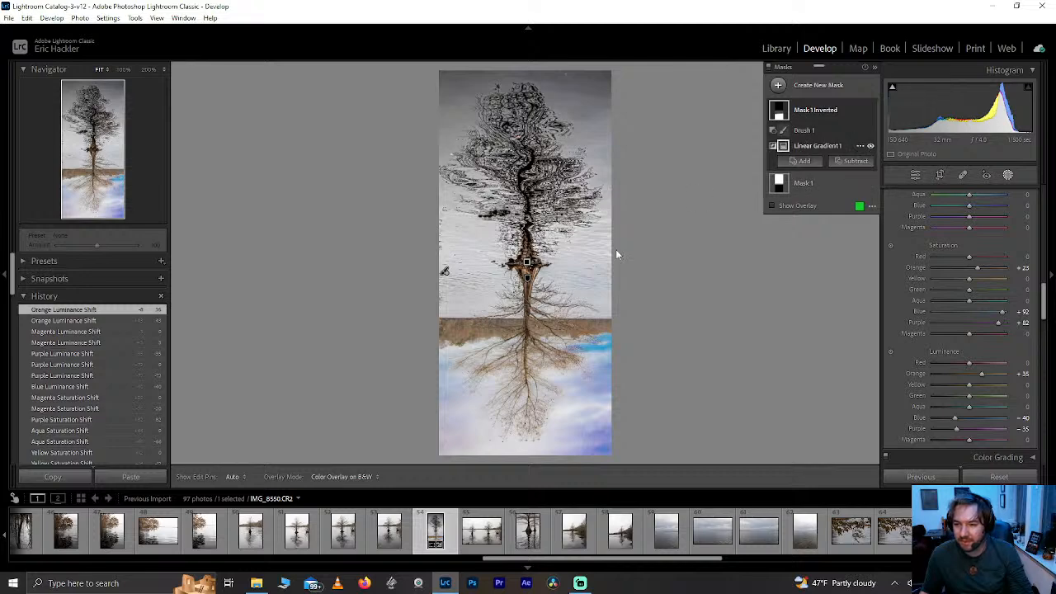
{"action": "left_click", "coordinate": [802, 182]}
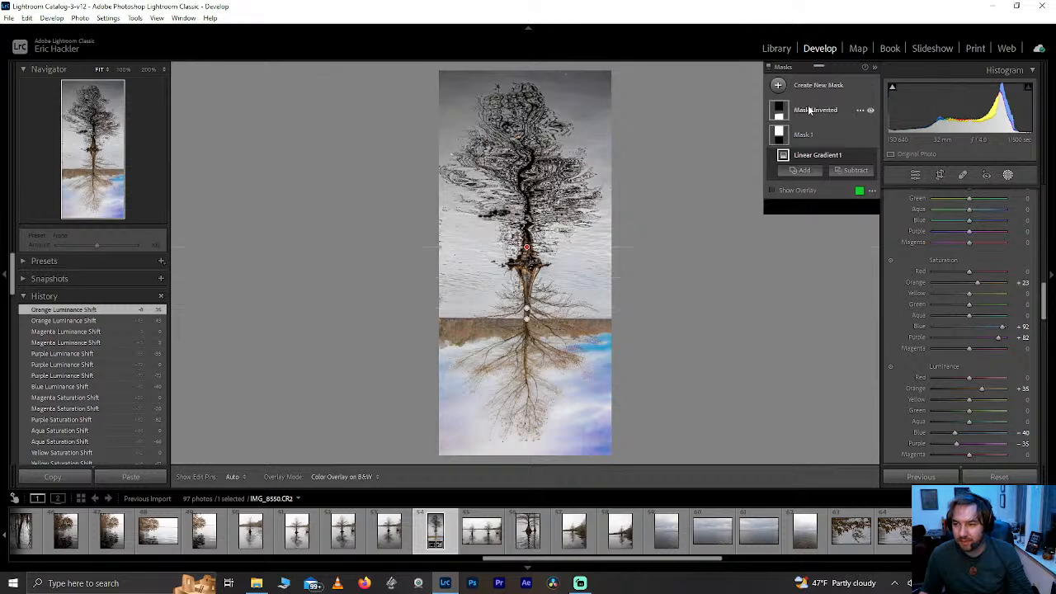
{"action": "left_click", "coordinate": [812, 110]}
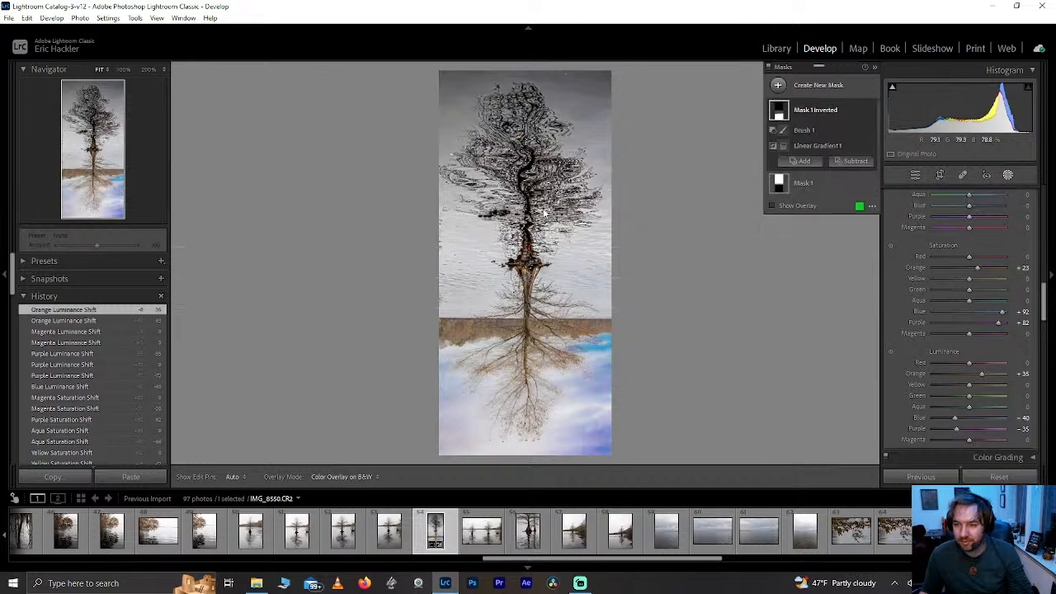
{"action": "left_click", "coordinate": [526, 260]}
{"action": "left_click_drag", "start_coordinate": [528, 247], "coordinate": [524, 297]}
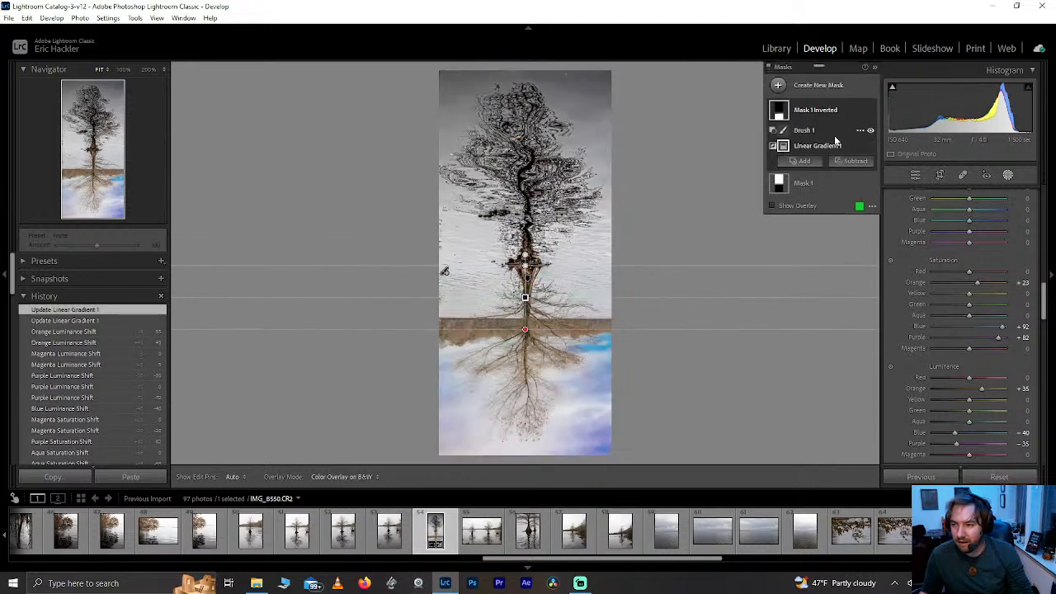
- Hide and show the inverted mask's Brush 1 to compare its effect
{"action": "left_click", "coordinate": [800, 131]}
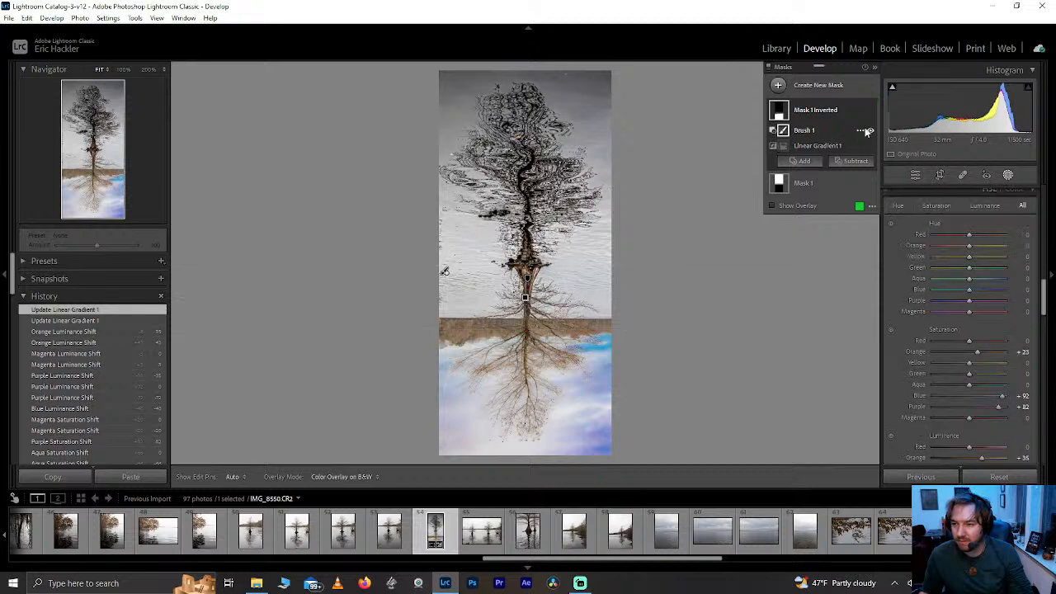
{"action": "left_click", "coordinate": [871, 132]}
{"action": "left_click", "coordinate": [871, 132]}
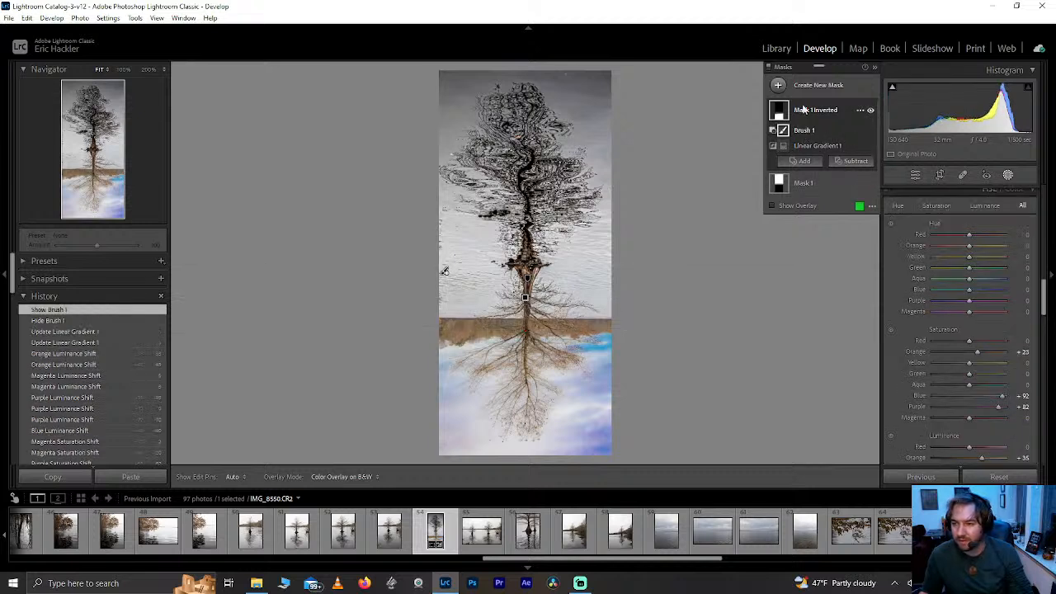
- Review the inverted mask's adjustments and set Mask 1's Saturation to -40
{"action": "left_click", "coordinate": [802, 110]}
{"action": "scroll", "coordinate": [990, 322], "scroll_direction": "down", "scroll_amount": 3}
{"action": "left_click_drag", "start_coordinate": [1043, 305], "coordinate": [1047, 196]}
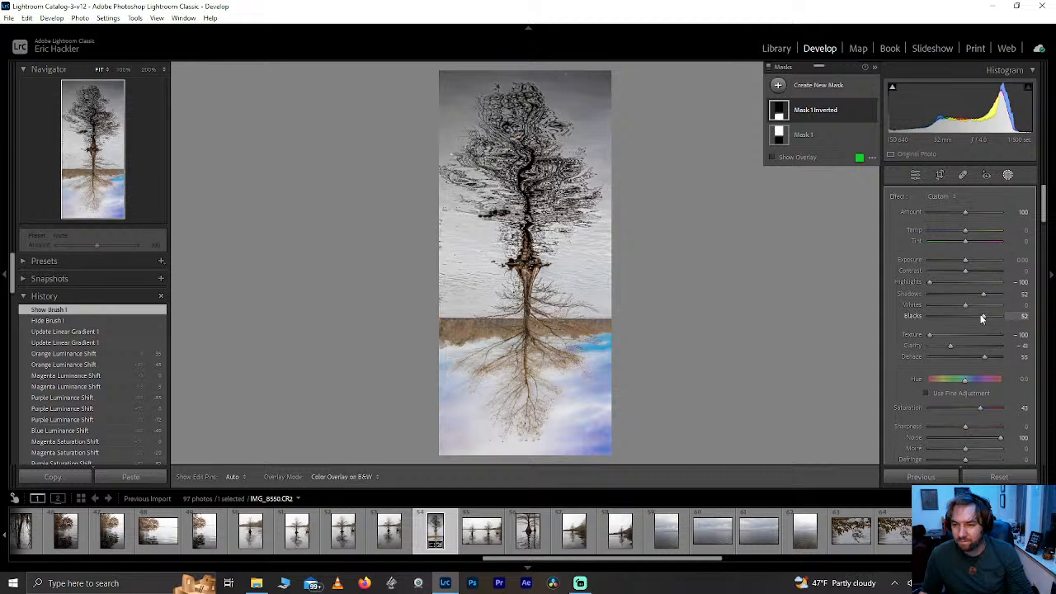
{"action": "left_click", "coordinate": [810, 133]}
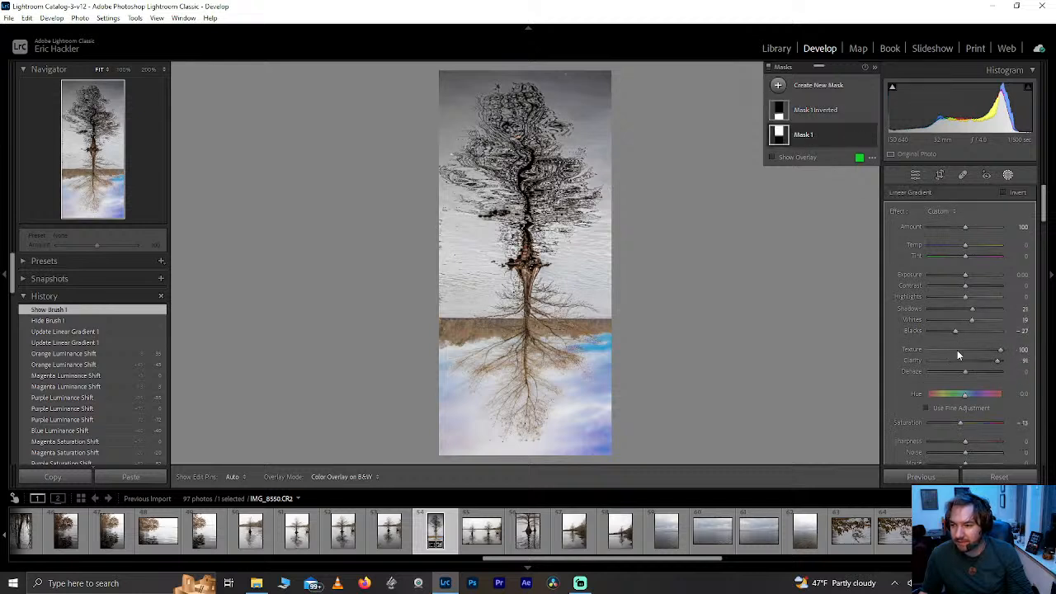
{"action": "left_click_drag", "start_coordinate": [958, 422], "coordinate": [949, 423]}
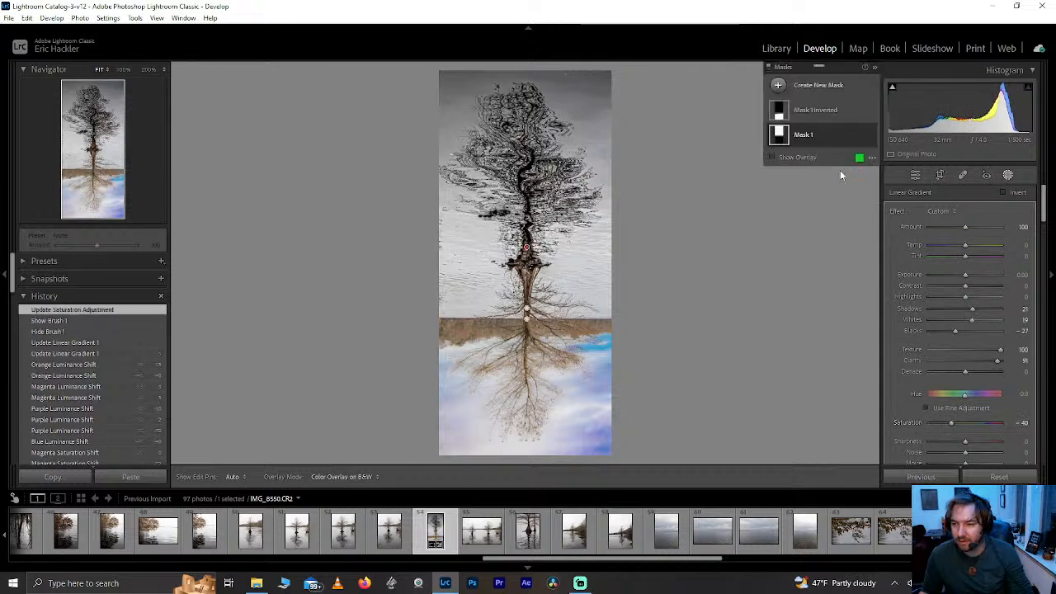
- Move Mask 1's linear gradient up to the trunk base and narrow its transition around the waterline
{"action": "left_click", "coordinate": [808, 136]}
{"action": "mouse_move", "coordinate": [526, 277]}
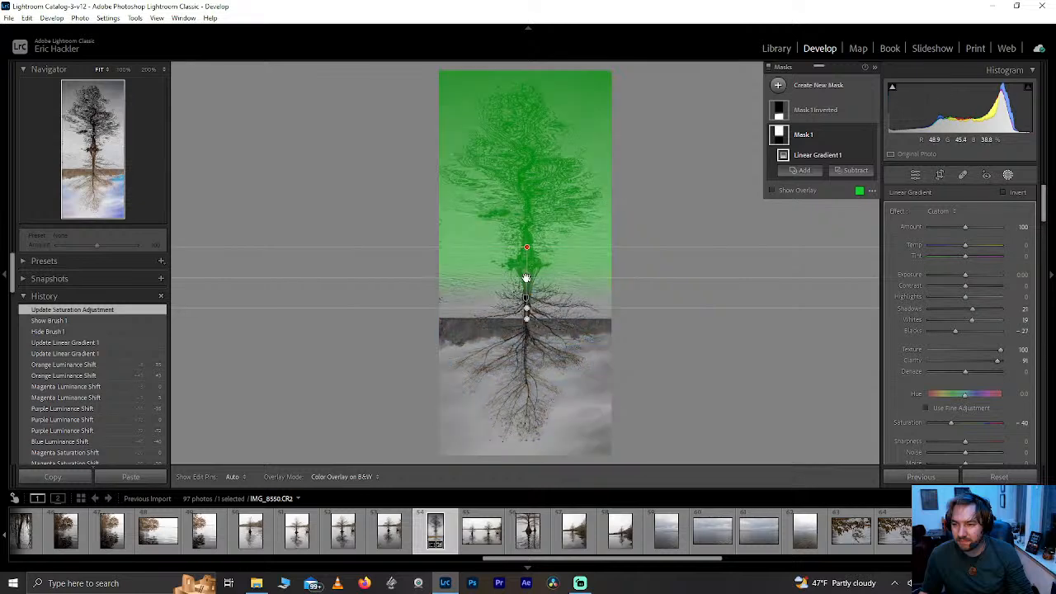
{"action": "left_click_drag", "start_coordinate": [526, 278], "coordinate": [526, 262]}
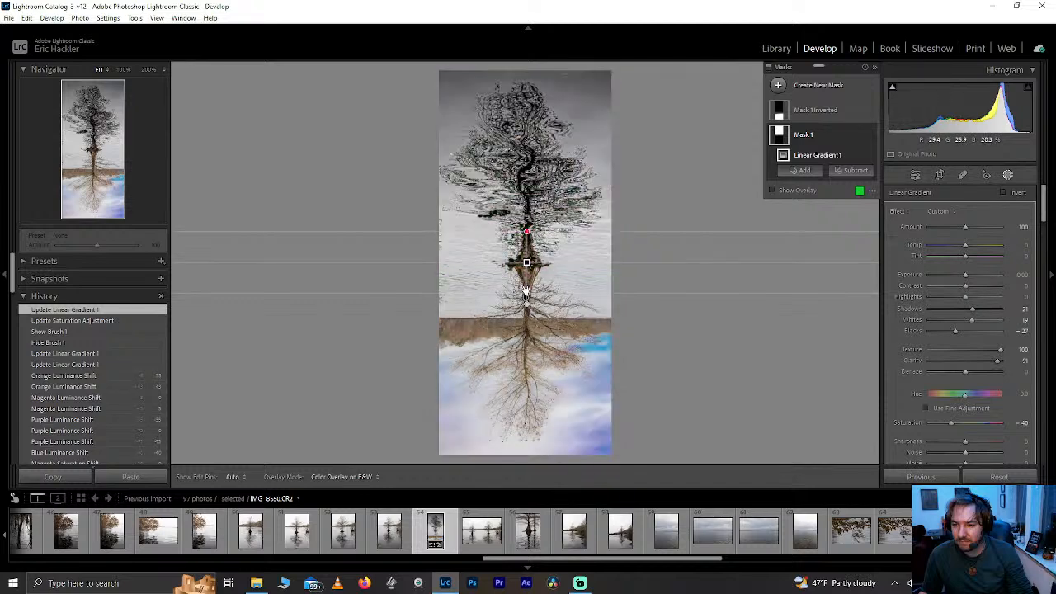
{"action": "left_click_drag", "start_coordinate": [528, 233], "coordinate": [526, 263]}
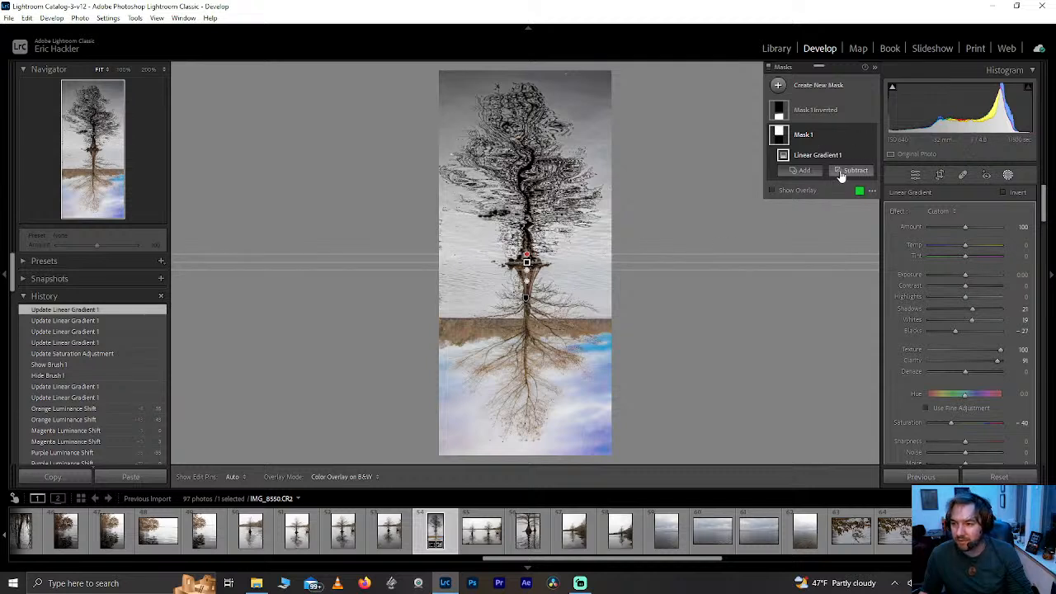
- Add a brush with Density 44 to Mask 1 and paint over the water beside the trunk base out to the photo's left edge
{"action": "left_click", "coordinate": [809, 170]}
{"action": "left_click", "coordinate": [815, 273]}
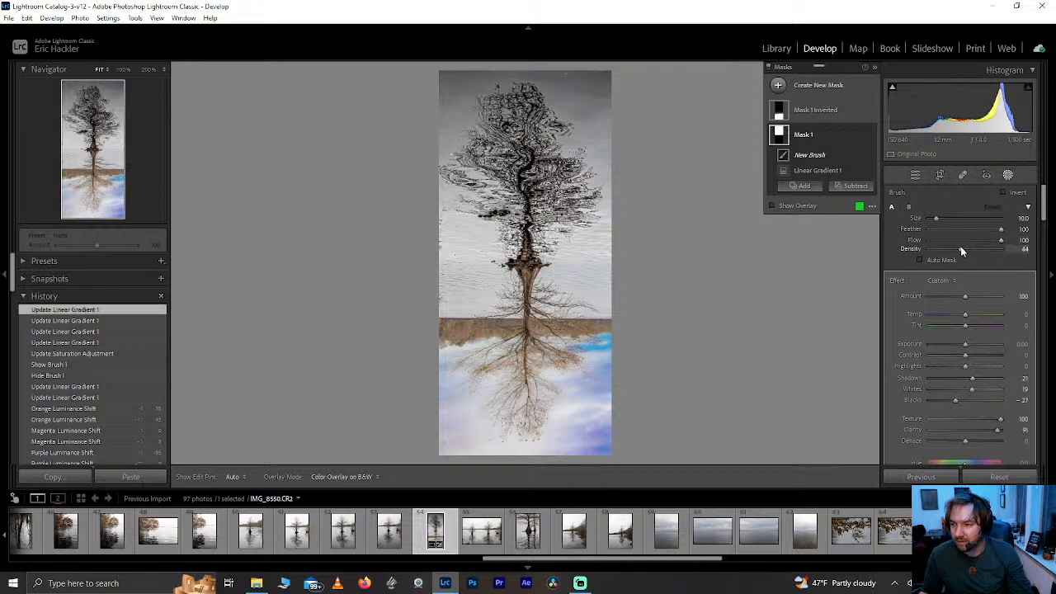
{"action": "key", "text": "h"}
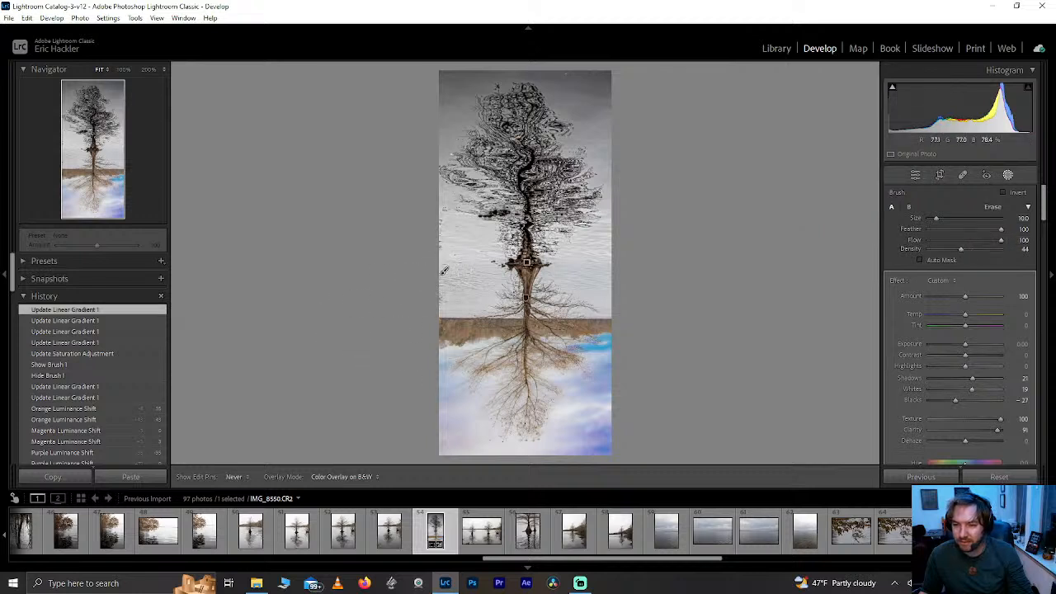
{"action": "key", "text": "h"}
{"action": "left_click_drag", "start_coordinate": [526, 262], "coordinate": [443, 271]}
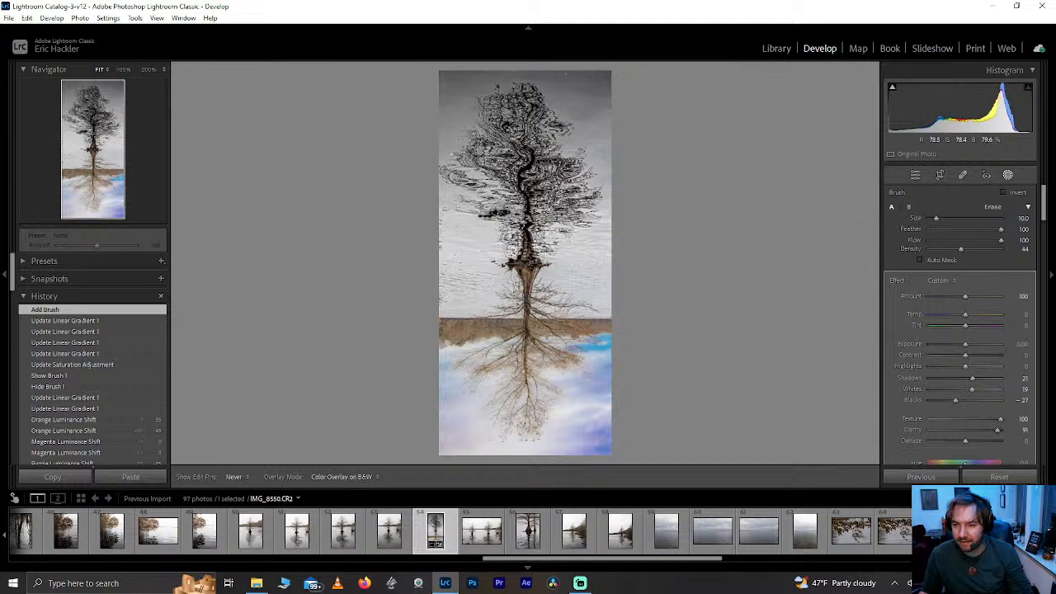
{"action": "mouse_move", "coordinate": [526, 263]}
{"action": "left_mouse_down"}
{"action": "mouse_move", "coordinate": [519, 280]}
{"action": "mouse_move", "coordinate": [525, 262]}
{"action": "left_mouse_up"}
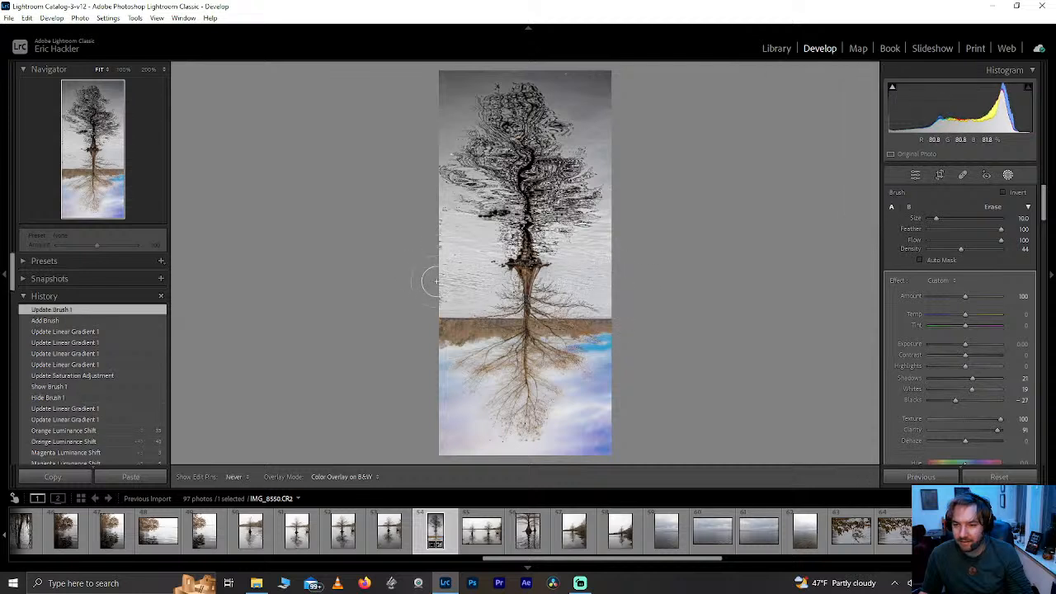
{"action": "left_click_drag", "start_coordinate": [429, 282], "coordinate": [455, 292]}
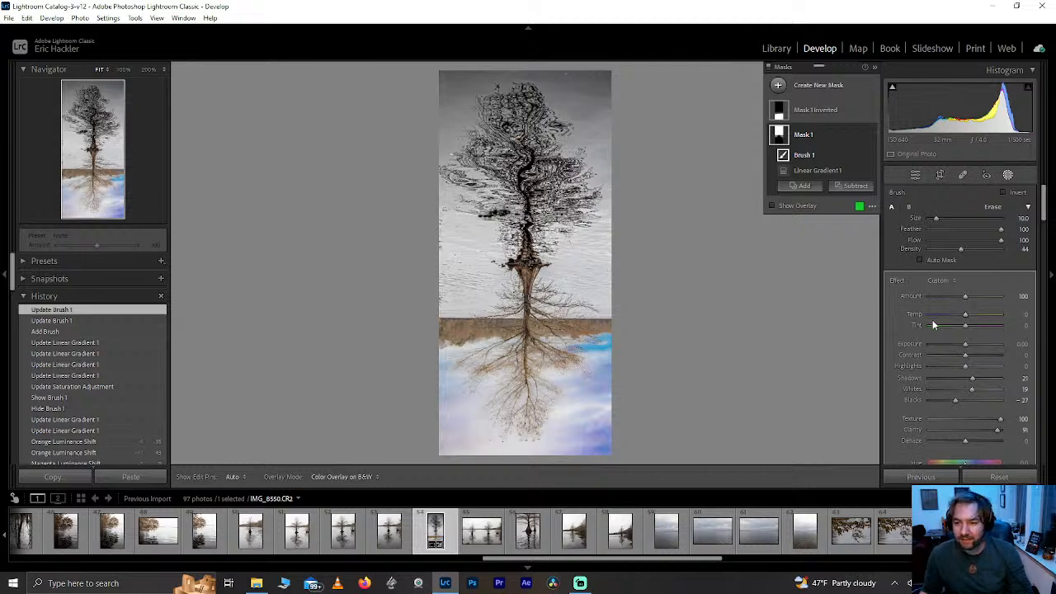
- Finish masking and give the upside-down cypress photo a three-star rating
{"action": "left_click", "coordinate": [1007, 175]}
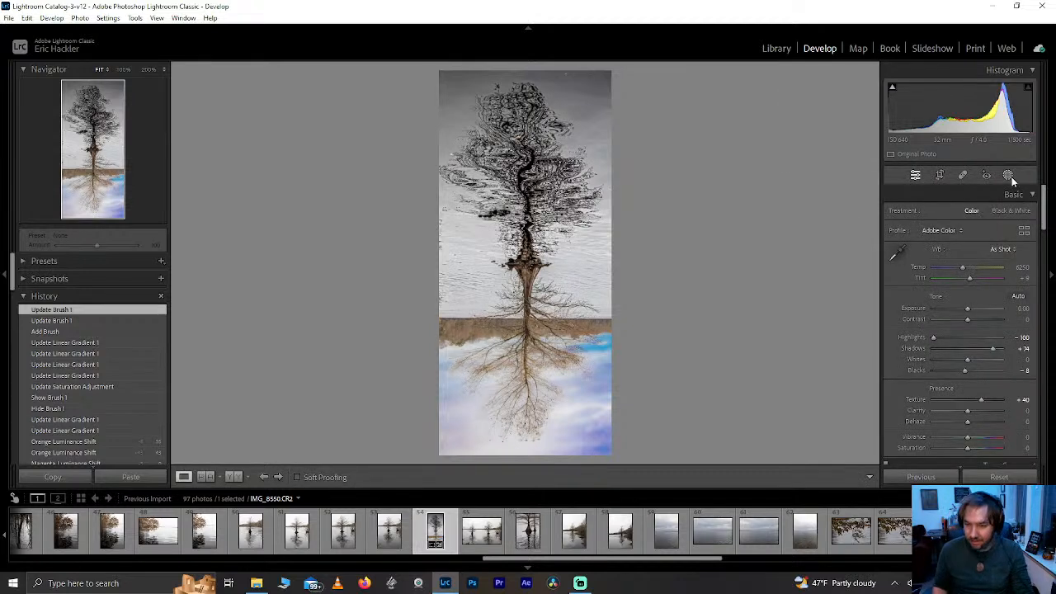
{"action": "key", "text": "3"}
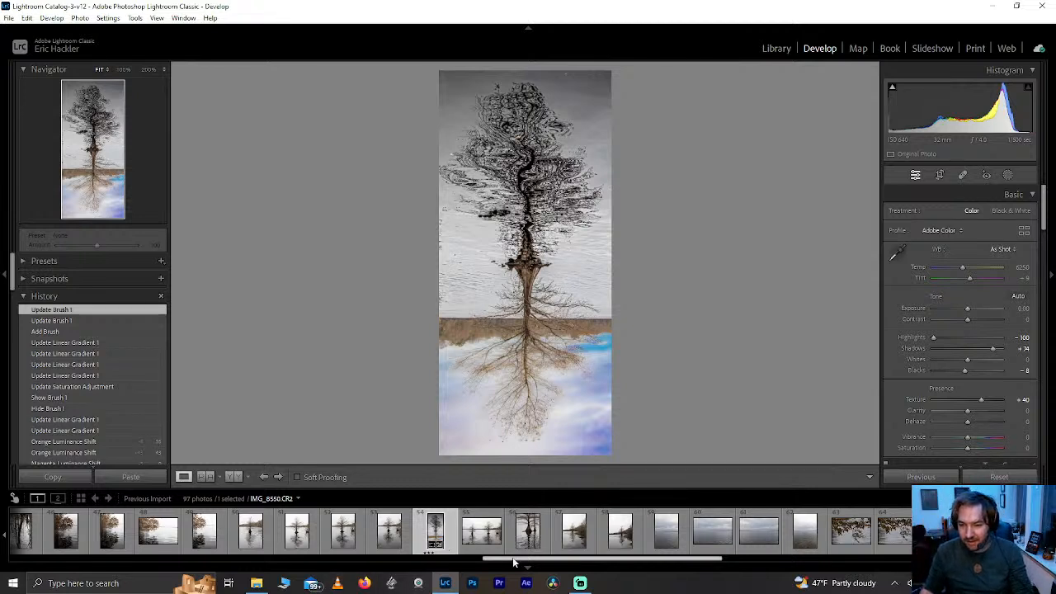
- Return to the start of the photo set and review the early woodland and swamp reflection shots for another edit candidate
{"action": "left_click_drag", "start_coordinate": [513, 562], "coordinate": [38, 583]}
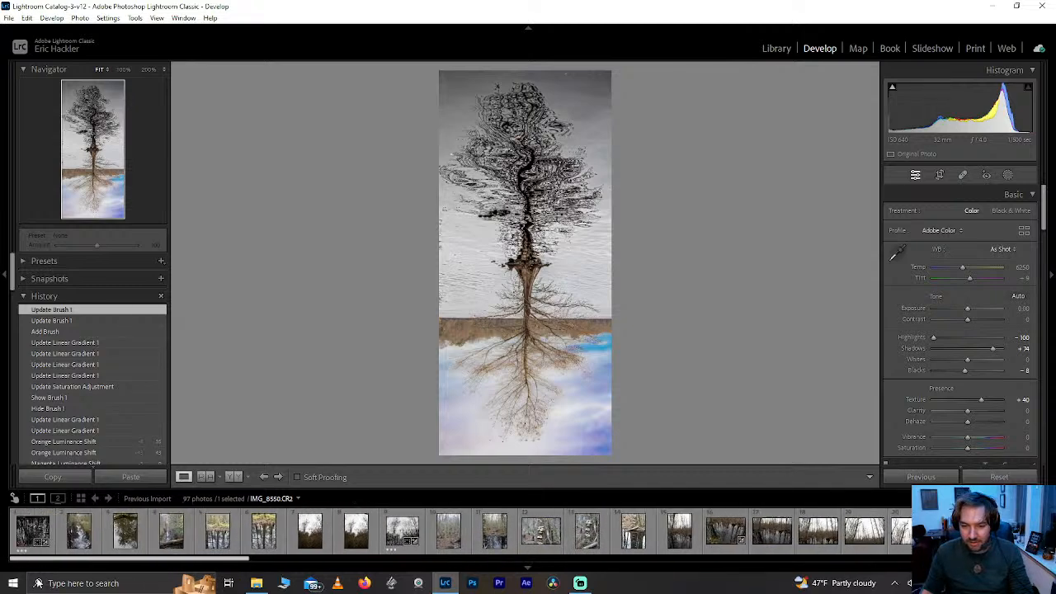
{"action": "left_click", "coordinate": [210, 536]}
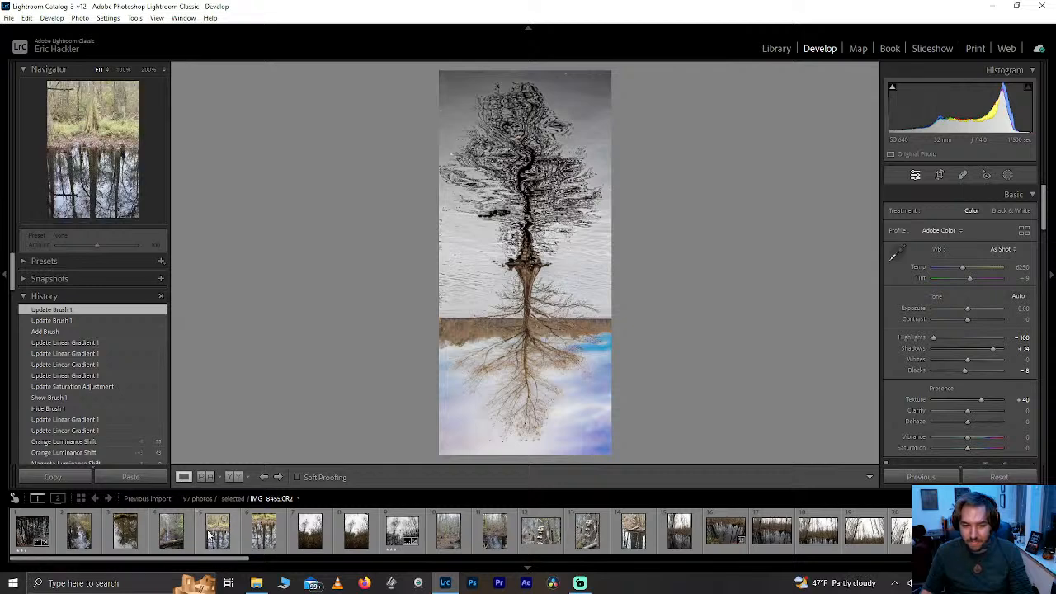
{"action": "left_click", "coordinate": [268, 534]}
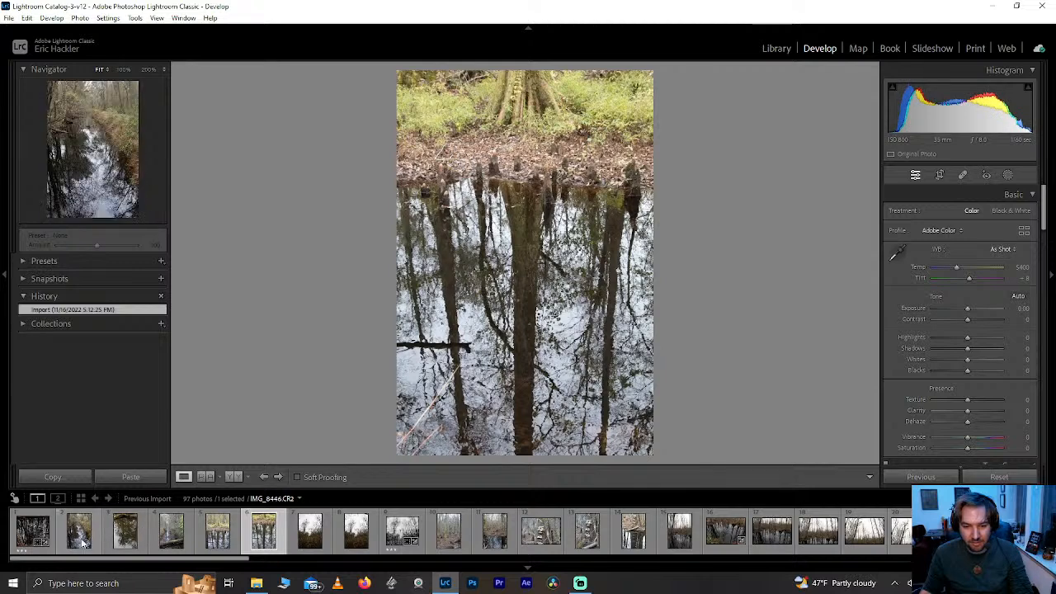
{"action": "left_click", "coordinate": [125, 532]}
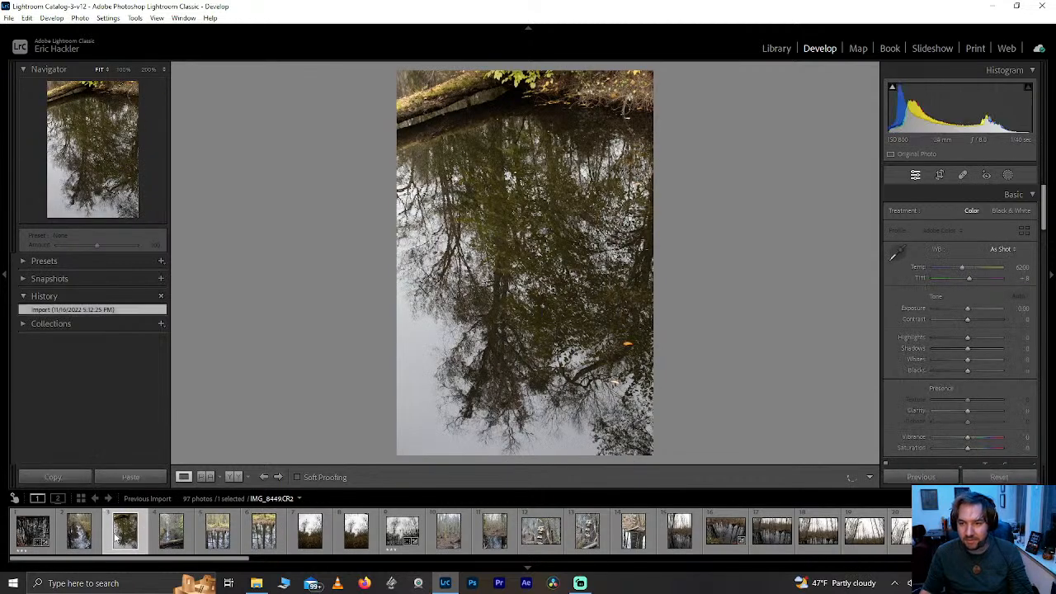
{"action": "left_click", "coordinate": [171, 532]}
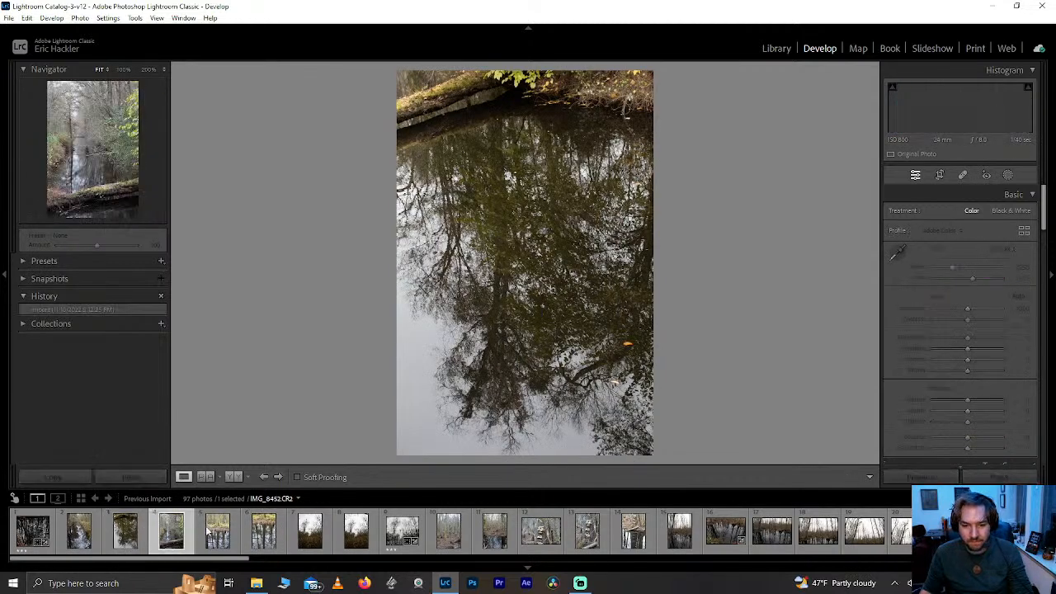
{"action": "left_click", "coordinate": [218, 532]}
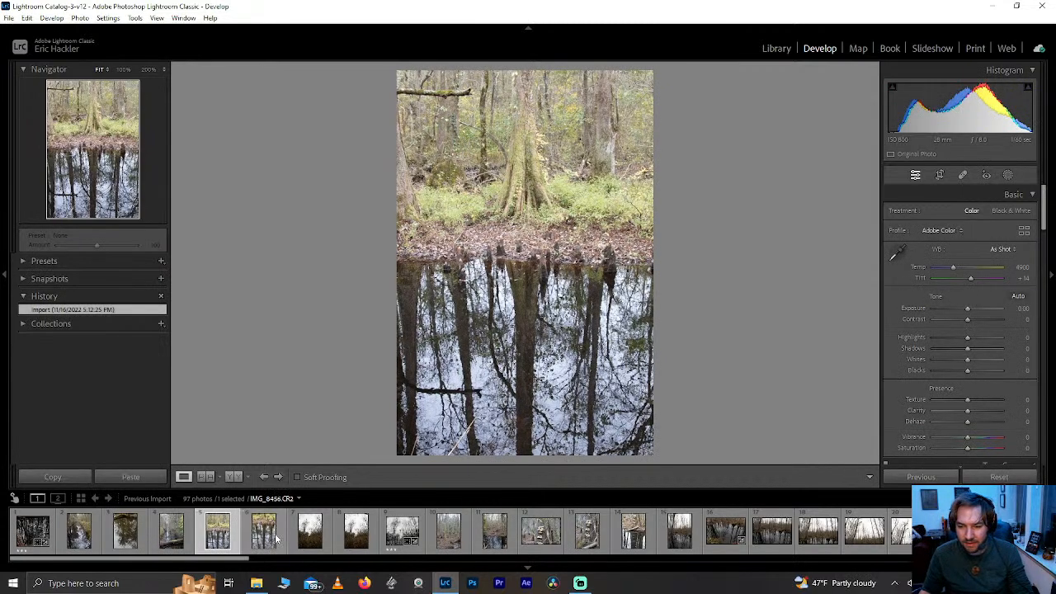
{"action": "left_click", "coordinate": [633, 532]}
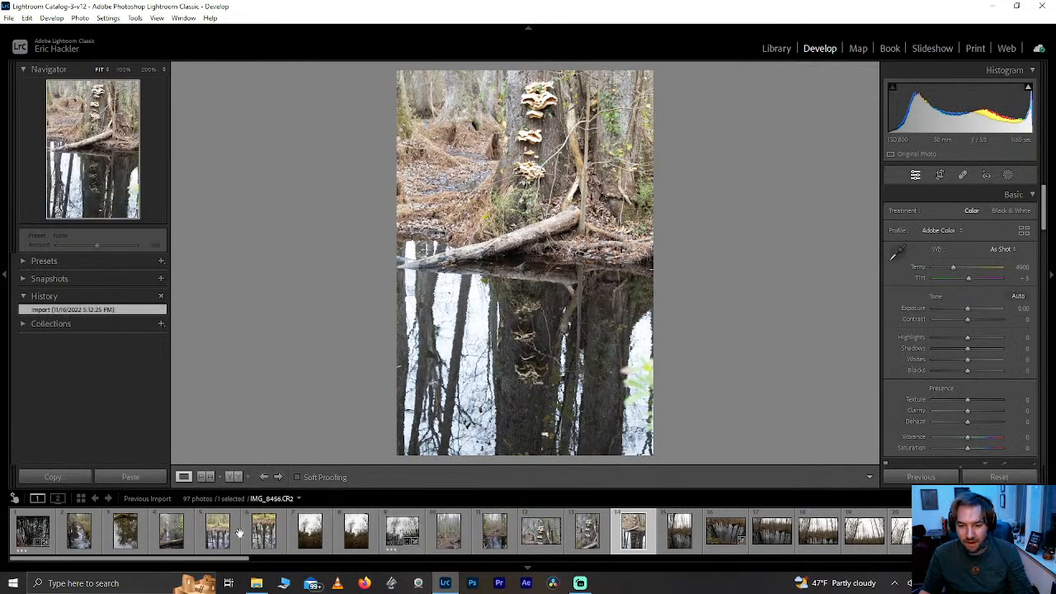
{"action": "left_click", "coordinate": [260, 534]}
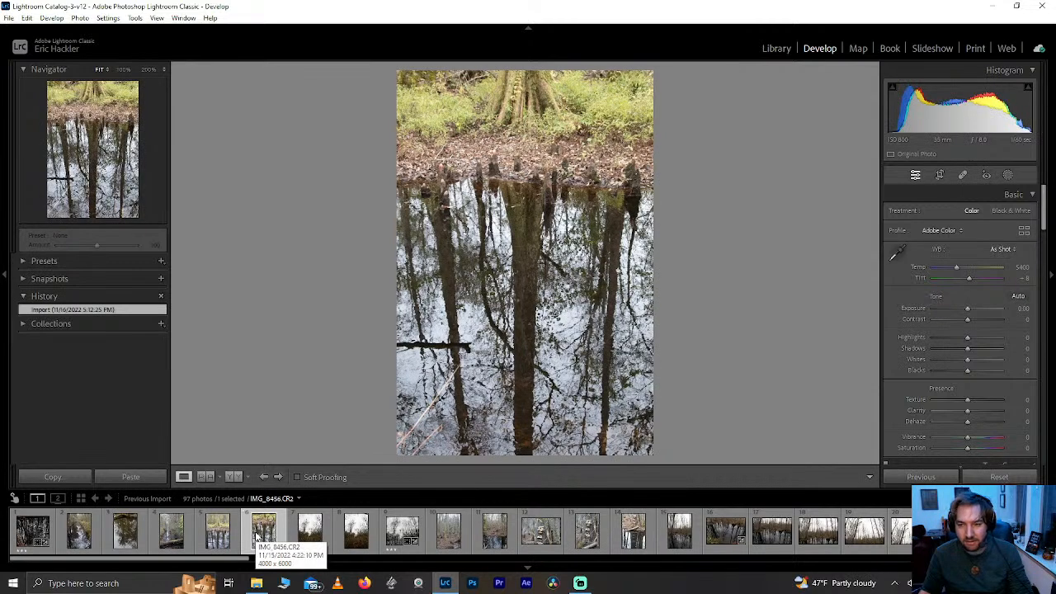
{"action": "left_click", "coordinate": [677, 531]}
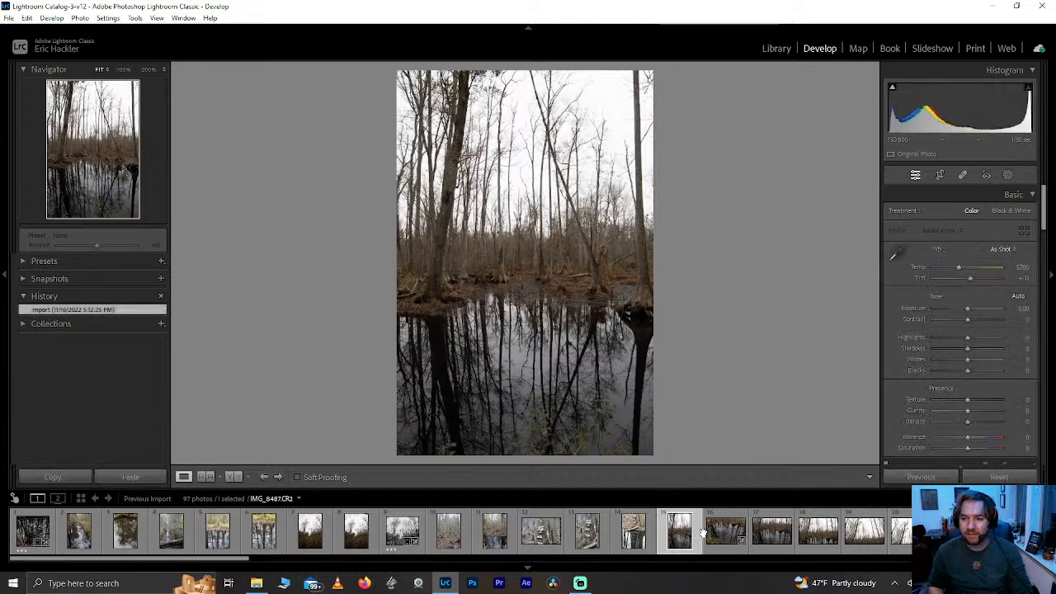
{"action": "left_click", "coordinate": [704, 532]}
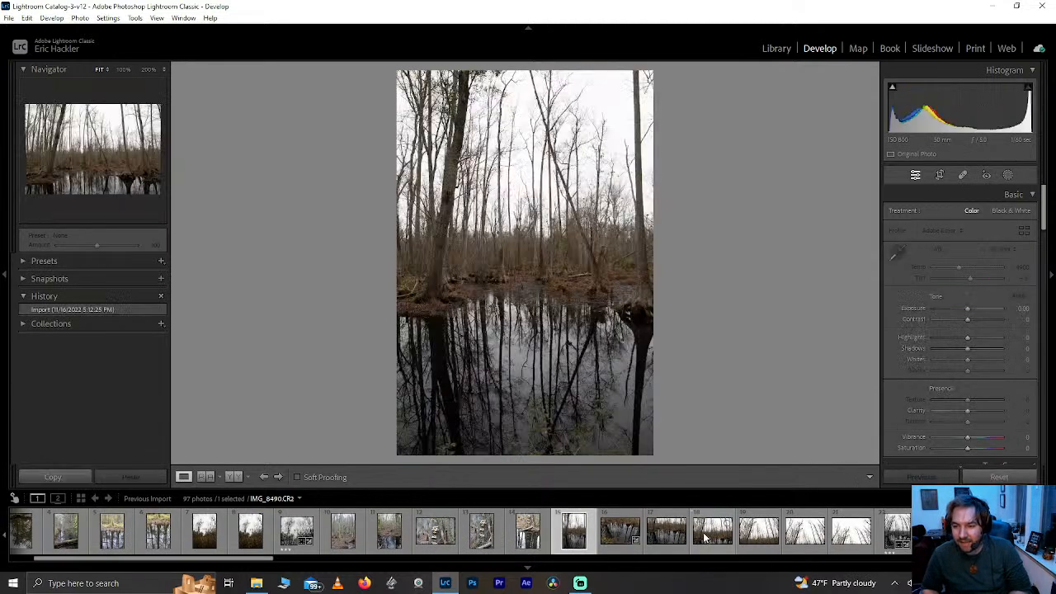
- Examine the following swamp photos one by one, comparing the tree and reflection compositions up to the crossed leaning trunks
{"action": "key", "text": "Right"}
{"action": "key", "text": "Right"}
{"action": "key", "text": "Right"}
{"action": "key", "text": "Right"}
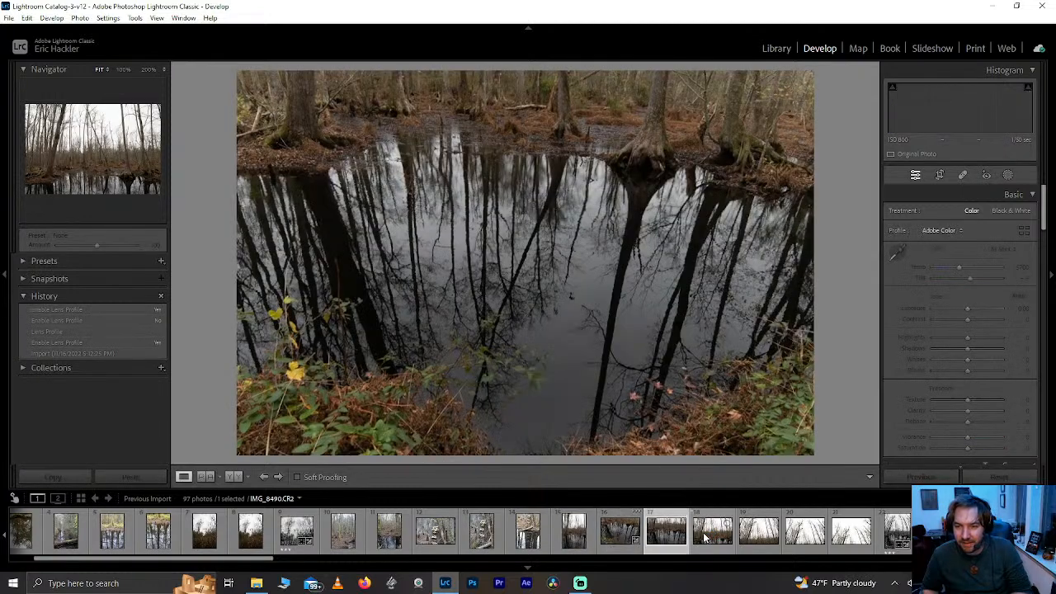
{"action": "key", "text": "Right"}
{"action": "key", "text": "Right"}
{"action": "key", "text": "Right"}
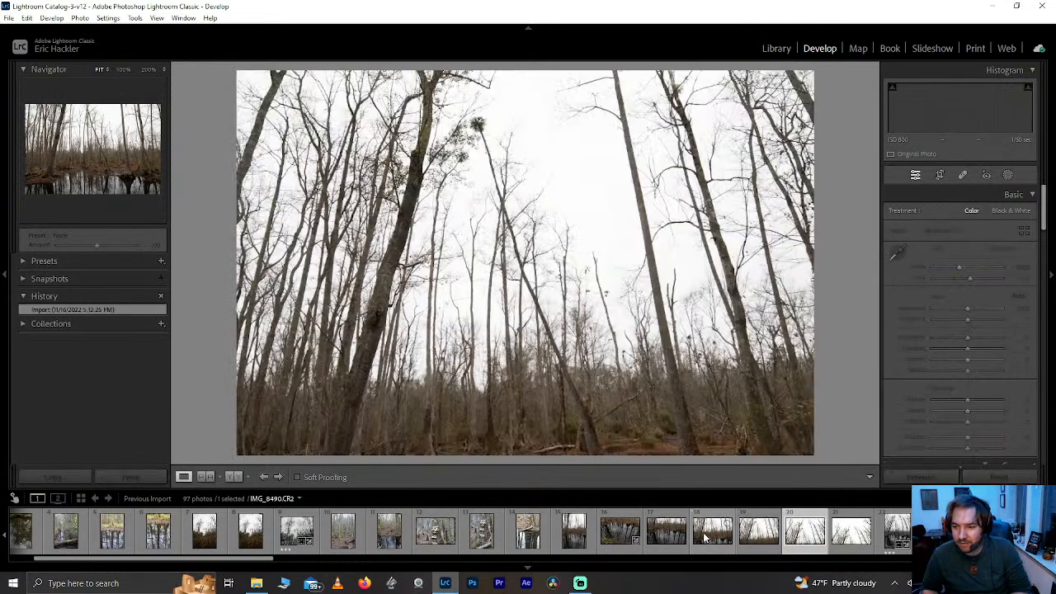
{"action": "key", "text": "Right"}
{"action": "key", "text": "Right"}
{"action": "key", "text": "Right"}
{"action": "key", "text": "Right"}
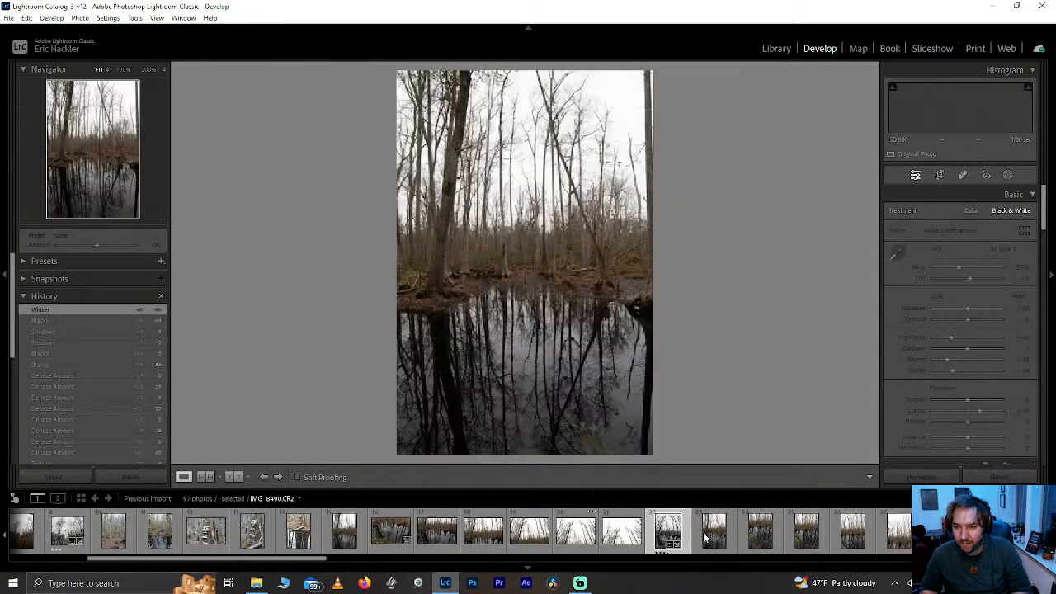
{"action": "key", "text": "Right"}
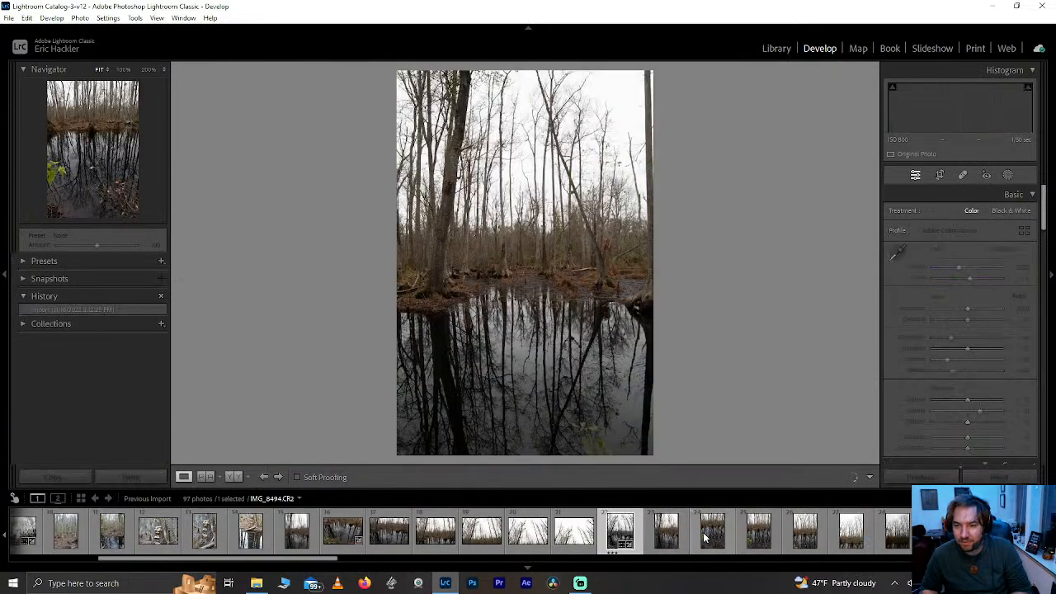
{"action": "key", "text": "Right"}
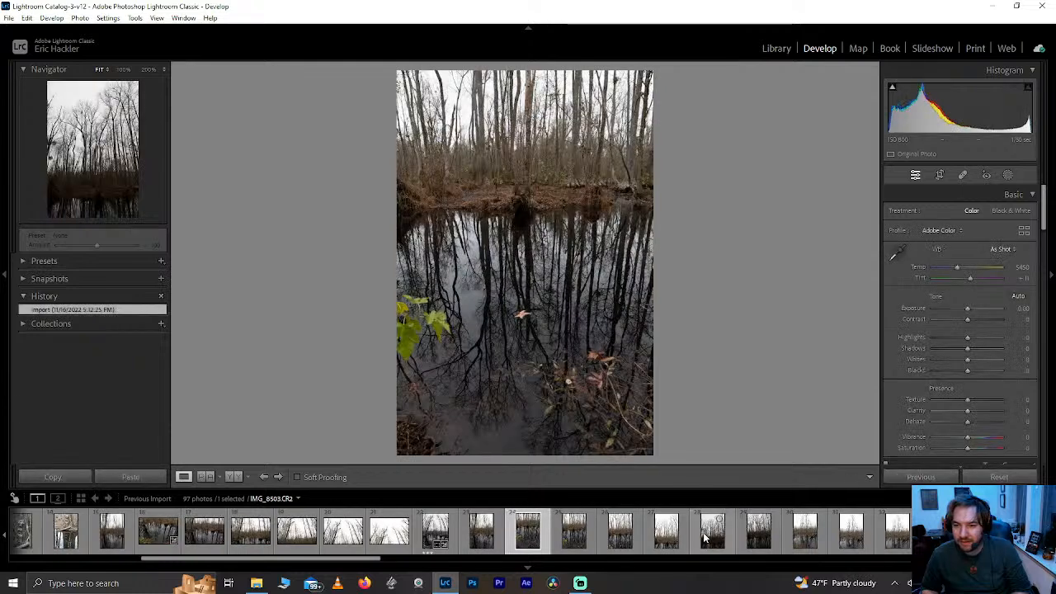
{"action": "key", "text": "Right"}
{"action": "key", "text": "Right"}
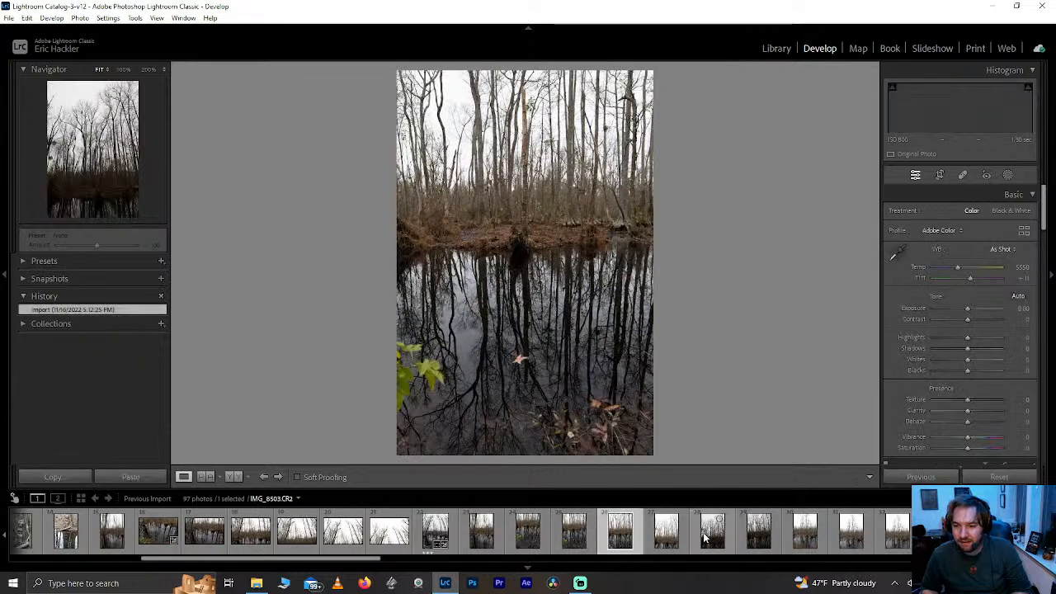
{"action": "key", "text": "Right"}
{"action": "key", "text": "Right"}
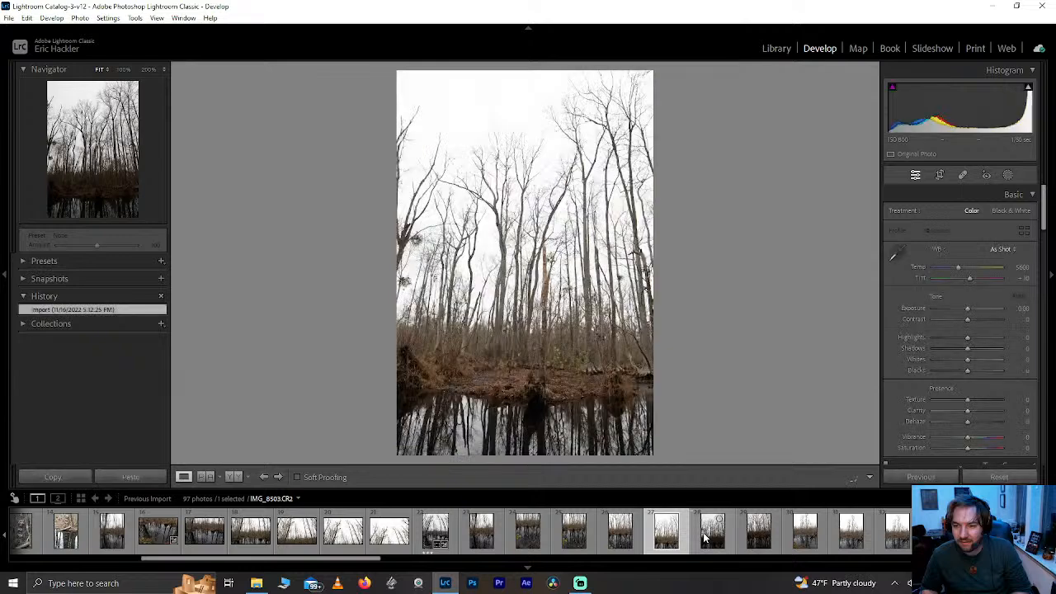
{"action": "key", "text": "Right"}
{"action": "key", "text": "Right"}
{"action": "key", "text": "Right"}
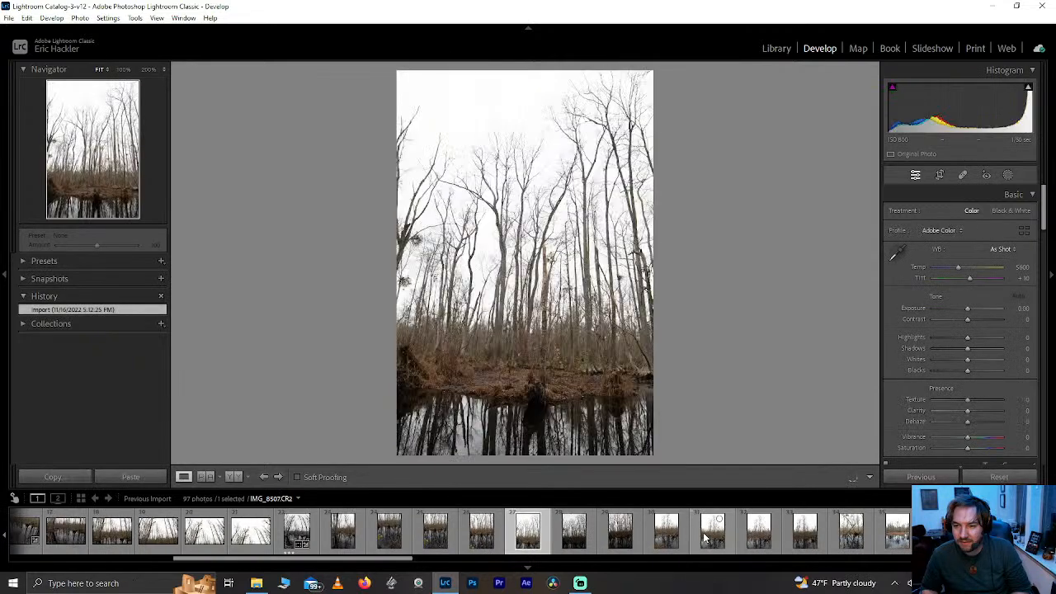
{"action": "key", "text": "Left"}
{"action": "key", "text": "Left"}
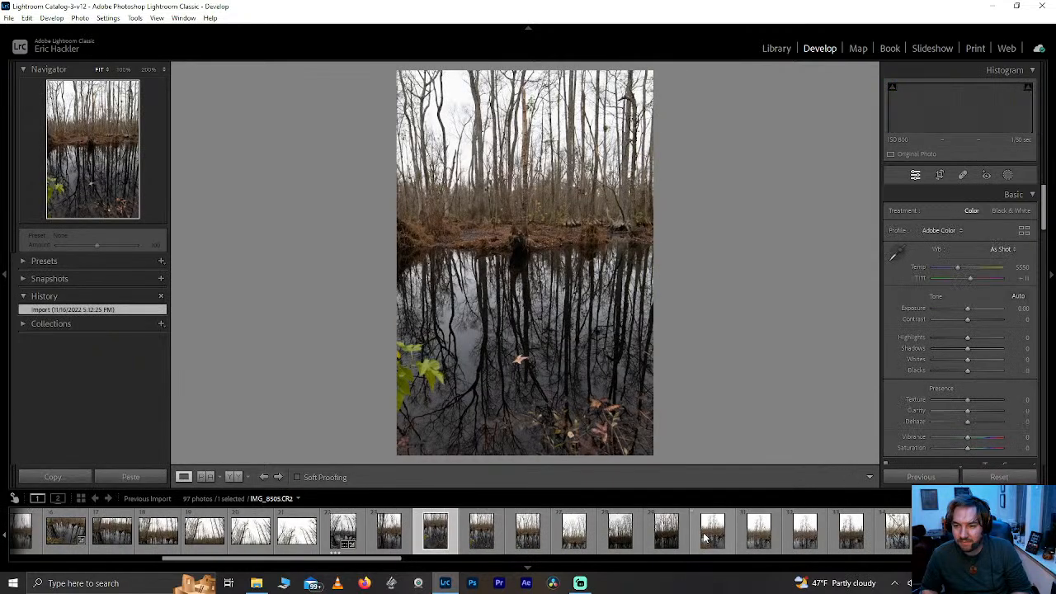
{"action": "key", "text": "Right"}
{"action": "key", "text": "Right"}
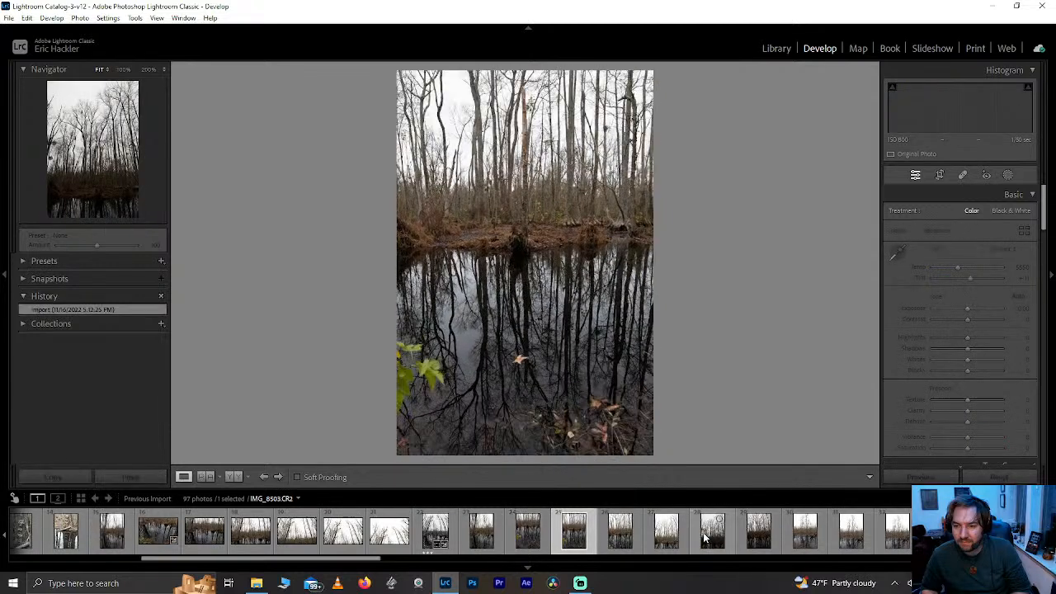
{"action": "key", "text": "Right"}
{"action": "key", "text": "Right"}
{"action": "key", "text": "Right"}
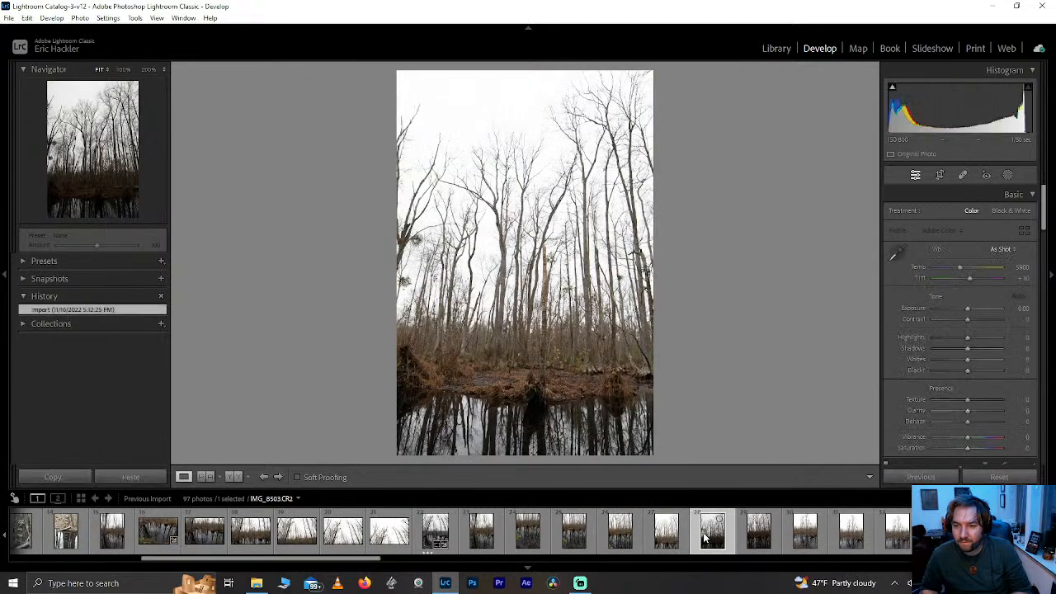
{"action": "key", "text": "Right"}
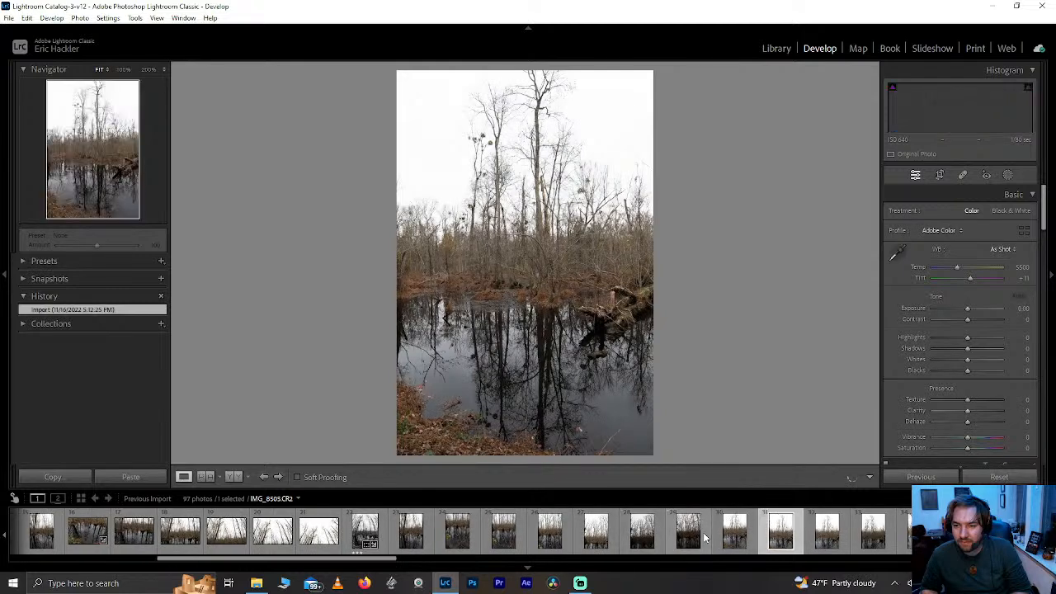
{"action": "key", "text": "Right"}
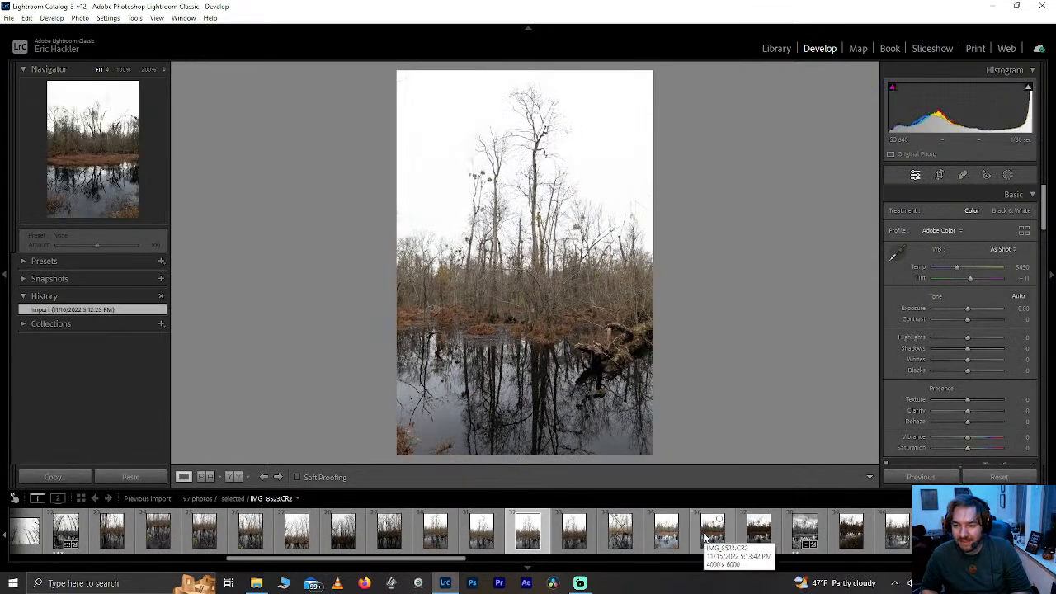
{"action": "key", "text": "Right"}
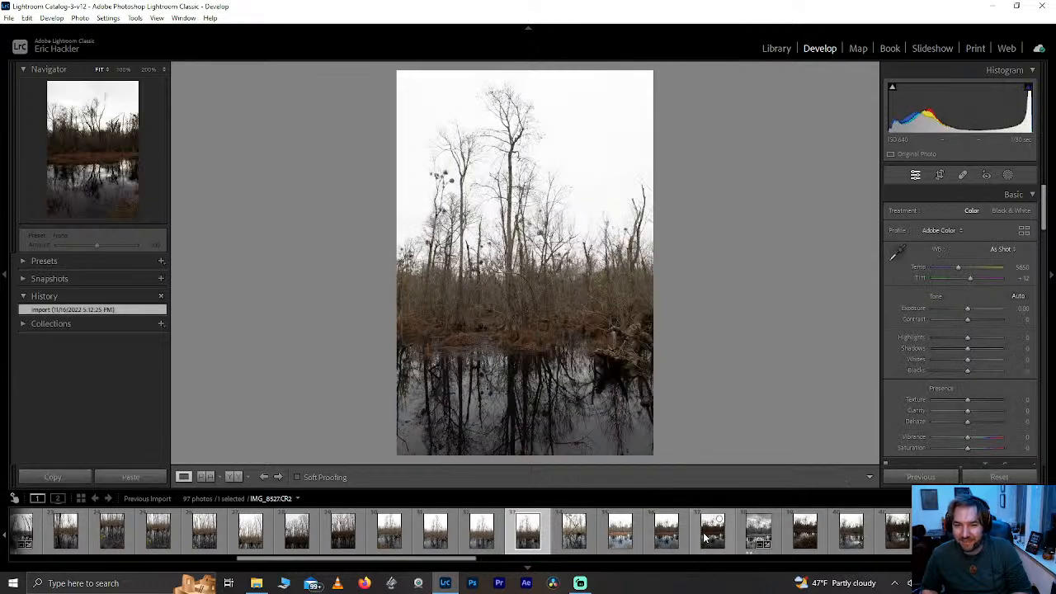
{"action": "key", "text": "Right"}
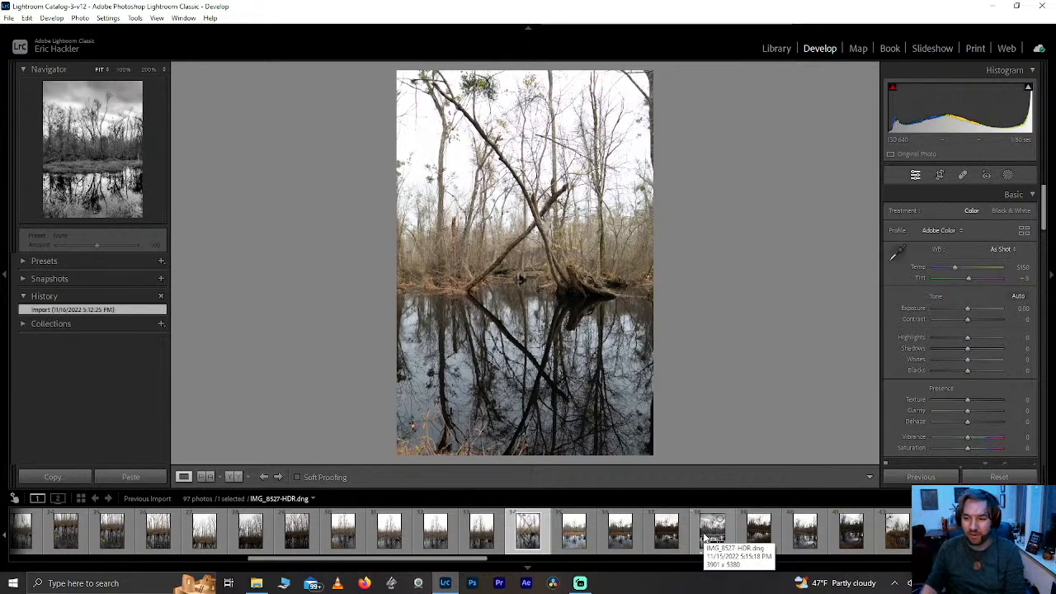
- Return to the photo of the crossed leaning trunks and rotate it 90 degrees clockwise
{"action": "key", "text": "Right"}
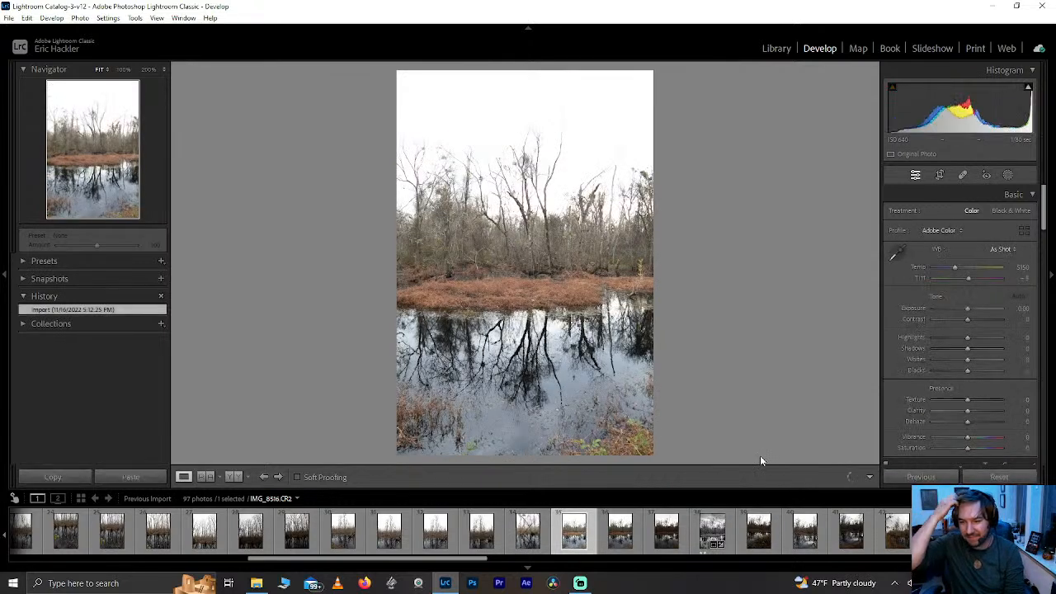
{"action": "key", "text": "Left"}
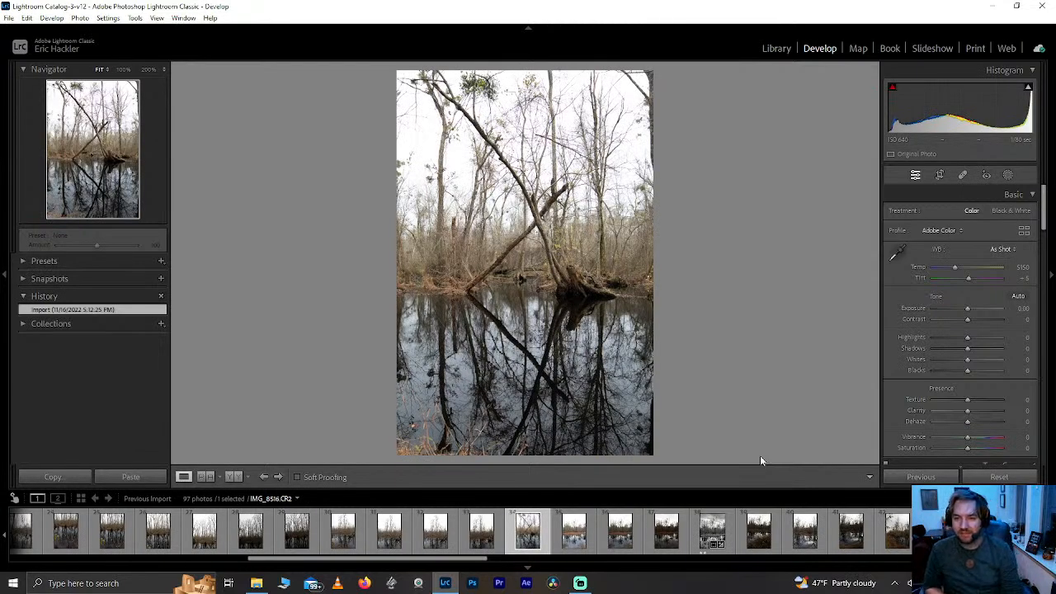
{"action": "key", "text": "ctrl+bracketright"}
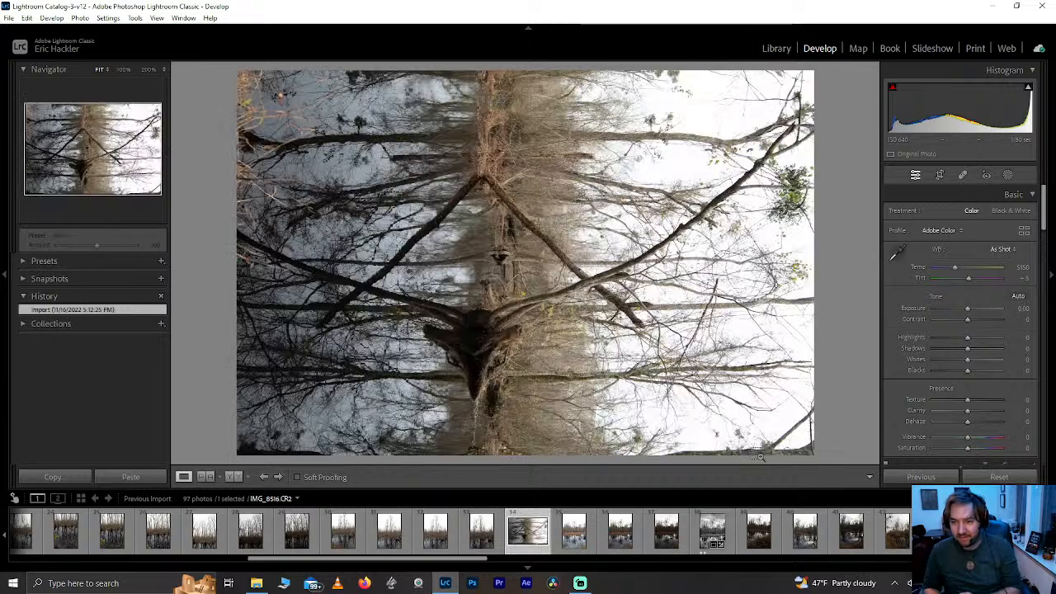
- Crop away the bright sky end of the rotated photo symmetrically around the shoreline and set the crop overlay to Always
{"action": "left_click", "coordinate": [938, 174]}
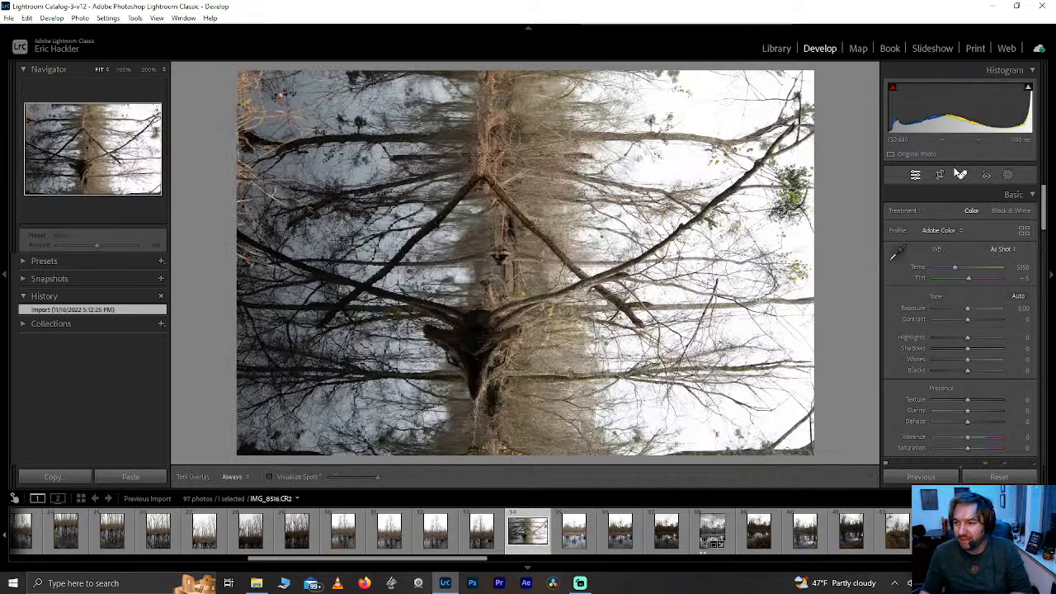
{"action": "key", "text": "r"}
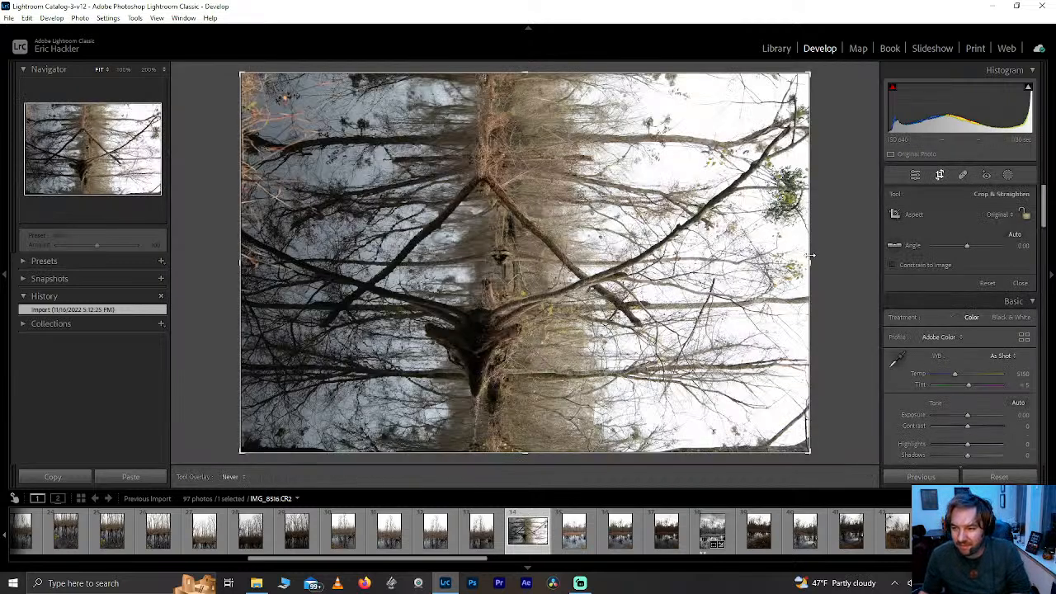
{"action": "left_click_drag", "start_coordinate": [811, 259], "coordinate": [766, 265]}
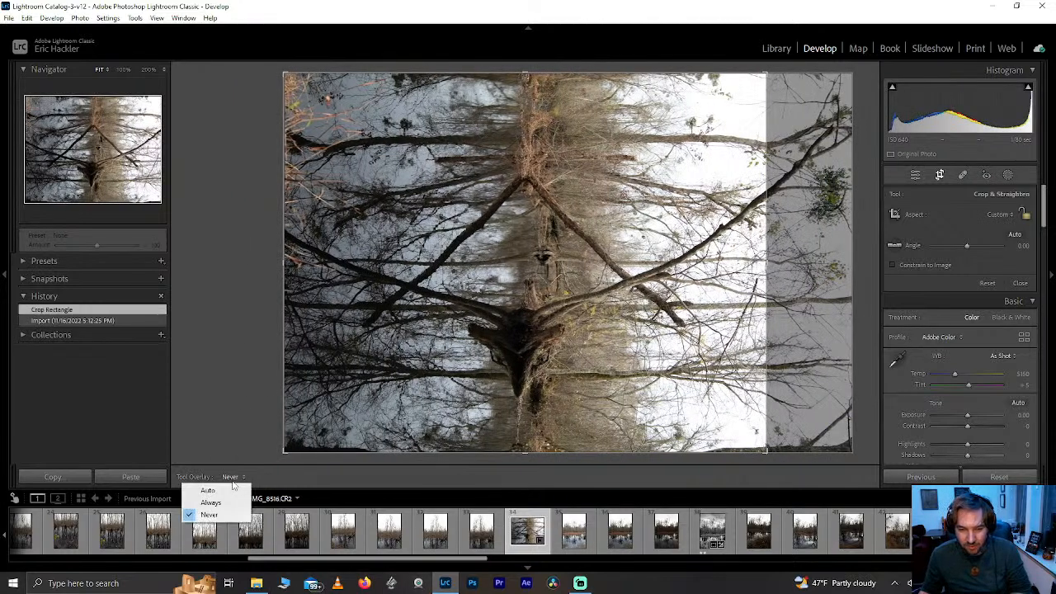
{"action": "left_click", "coordinate": [229, 502]}
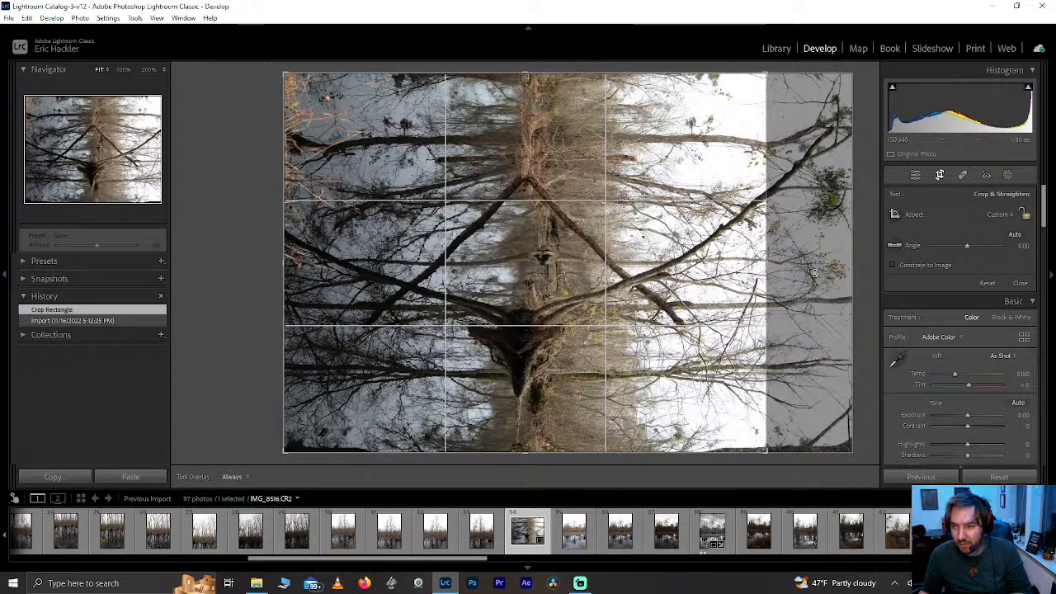
- Straighten the crossed-trunks photo to an angle of 0.60 and reposition the image within the crop frame
{"action": "mouse_move", "coordinate": [792, 257]}
{"action": "left_mouse_down"}
{"action": "mouse_move", "coordinate": [800, 246]}
{"action": "mouse_move", "coordinate": [776, 262]}
{"action": "left_mouse_up"}
{"action": "left_click_drag", "start_coordinate": [634, 284], "coordinate": [634, 284]}
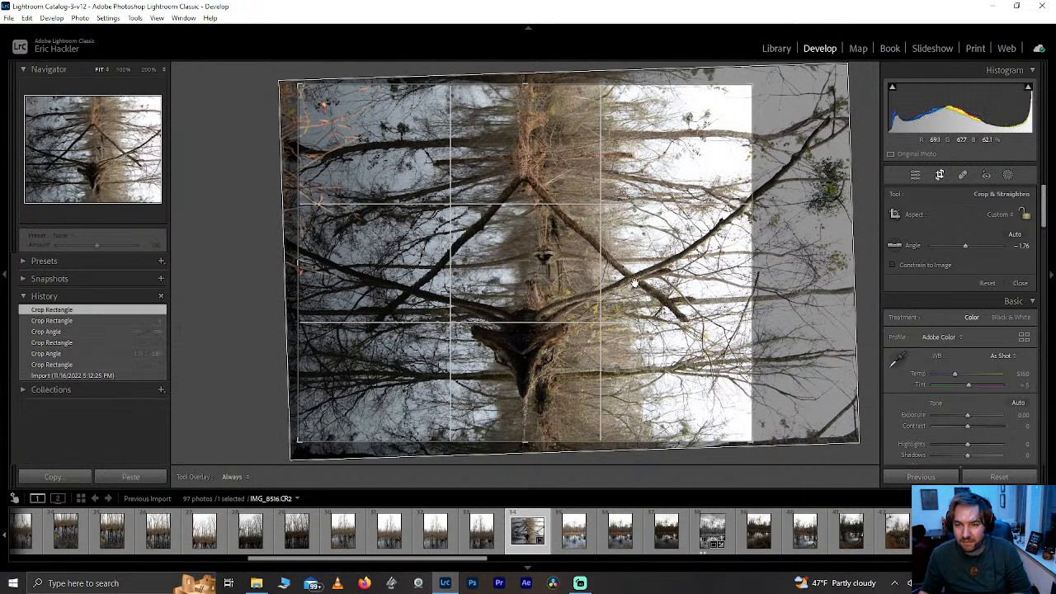
{"action": "left_click_drag", "start_coordinate": [800, 262], "coordinate": [800, 262]}
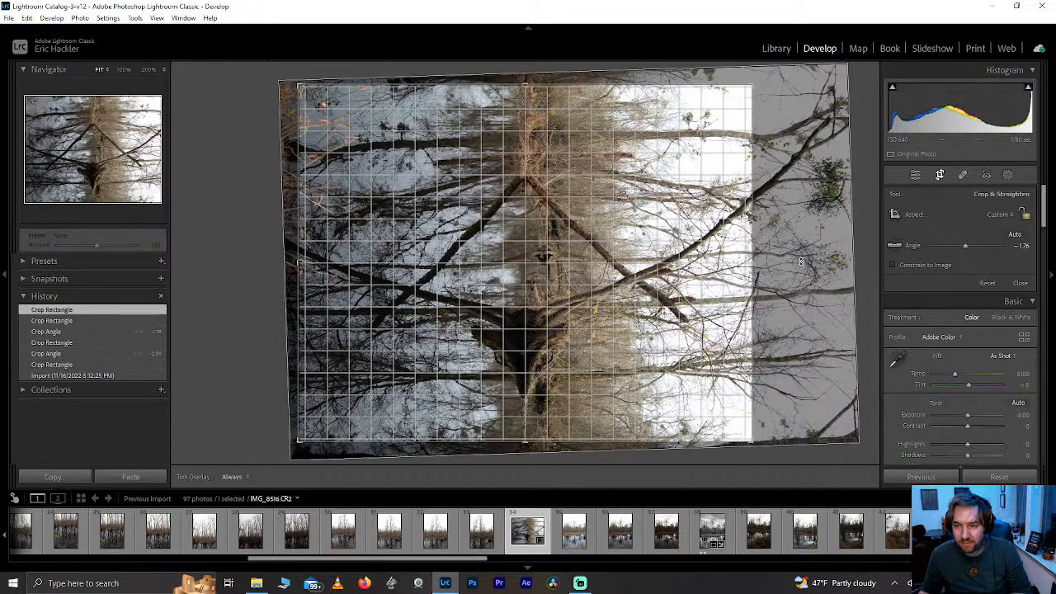
{"action": "left_click_drag", "start_coordinate": [800, 261], "coordinate": [795, 268]}
{"action": "left_click_drag", "start_coordinate": [794, 268], "coordinate": [783, 264]}
{"action": "left_click_drag", "start_coordinate": [676, 299], "coordinate": [706, 314]}
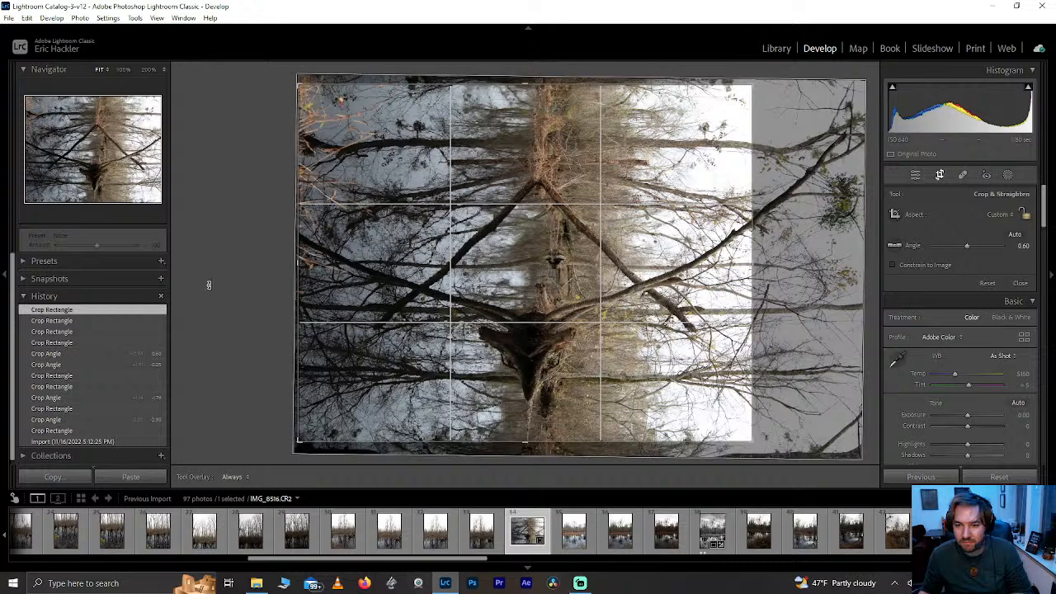
- Trim the crop slightly at the water end, straighten the angle to 1.37, recentre the image and apply the crop
{"action": "left_click_drag", "start_coordinate": [290, 266], "coordinate": [302, 265]}
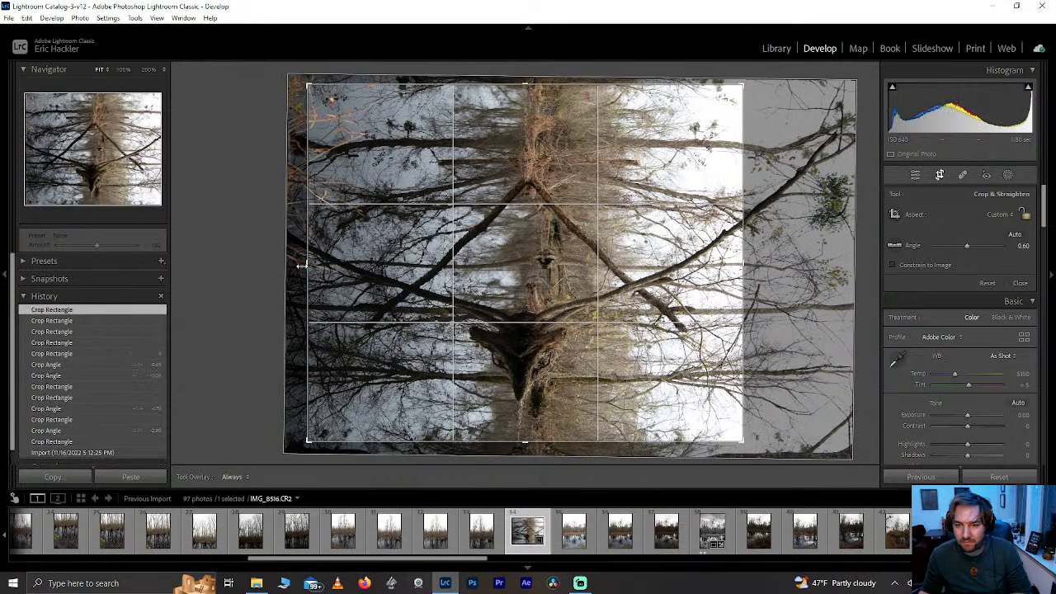
{"action": "left_click_drag", "start_coordinate": [772, 243], "coordinate": [766, 246]}
{"action": "left_click_drag", "start_coordinate": [659, 265], "coordinate": [663, 268]}
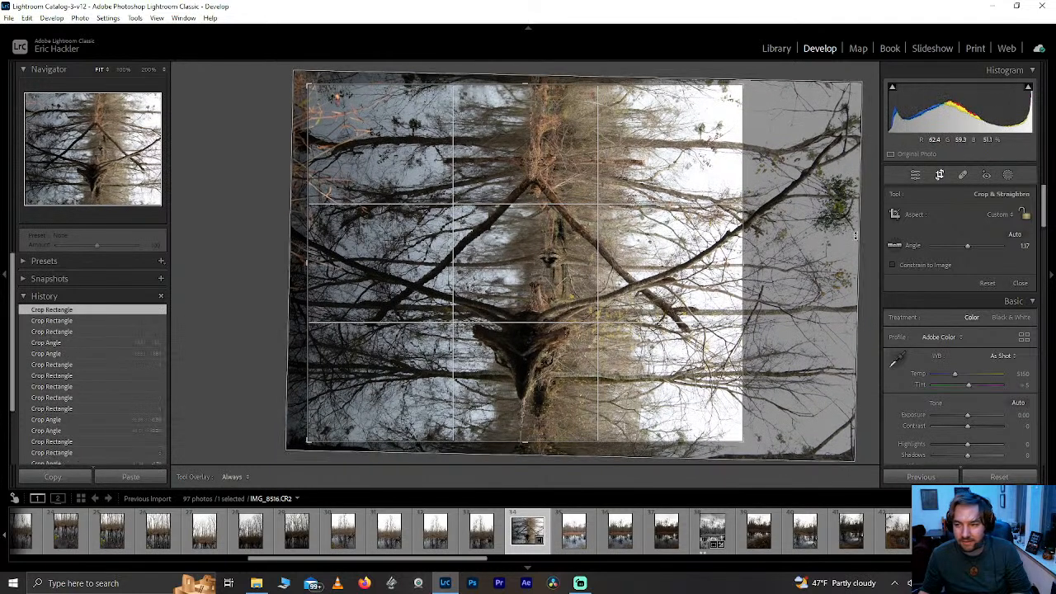
{"action": "left_click", "coordinate": [944, 175]}
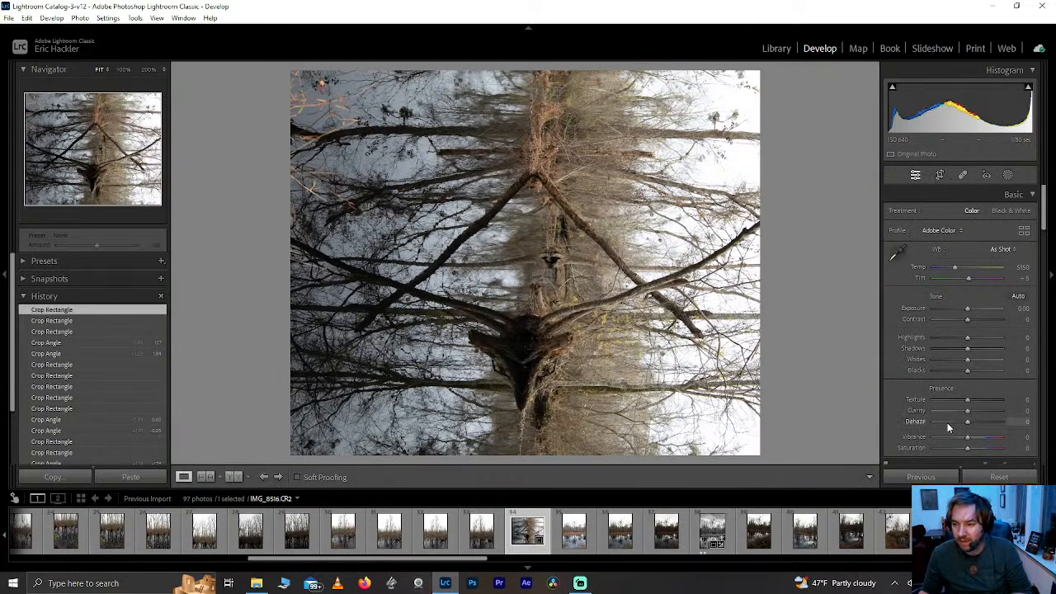
- Try Clarity +66 and Dehaze +40 on the cropped photo and reset both adjustments
{"action": "mouse_move", "coordinate": [967, 410]}
{"action": "left_mouse_down"}
{"action": "mouse_move", "coordinate": [1008, 408]}
{"action": "mouse_move", "coordinate": [976, 412]}
{"action": "mouse_move", "coordinate": [1025, 422]}
{"action": "mouse_move", "coordinate": [980, 418]}
{"action": "left_mouse_up"}
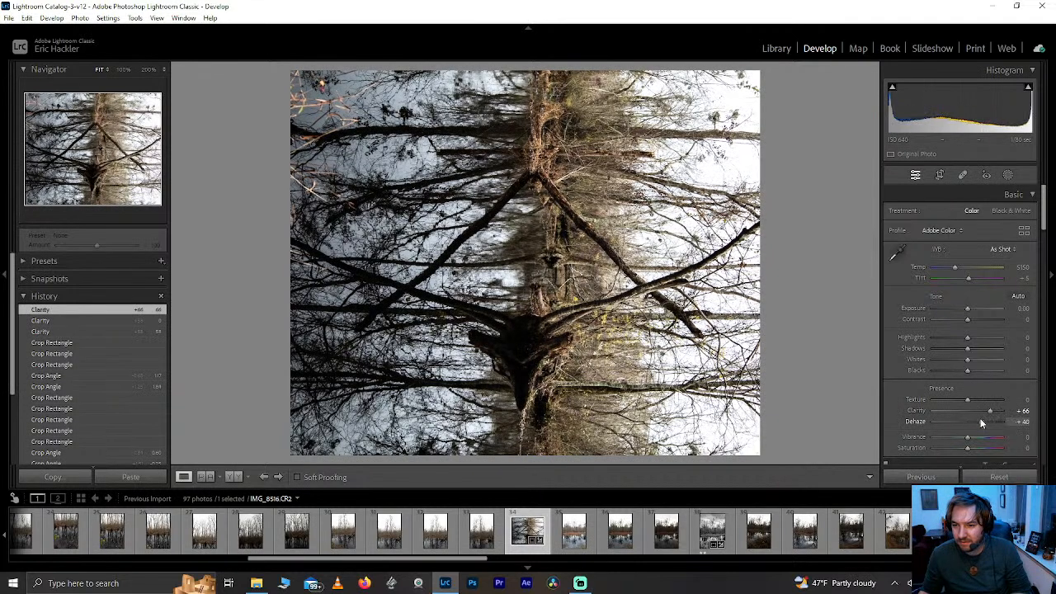
{"action": "double_click", "coordinate": [980, 418]}
{"action": "double_click", "coordinate": [990, 413]}
- Set the photo's Highlights to +100 and raise the Whites strongly
{"action": "left_click_drag", "start_coordinate": [967, 337], "coordinate": [996, 359]}
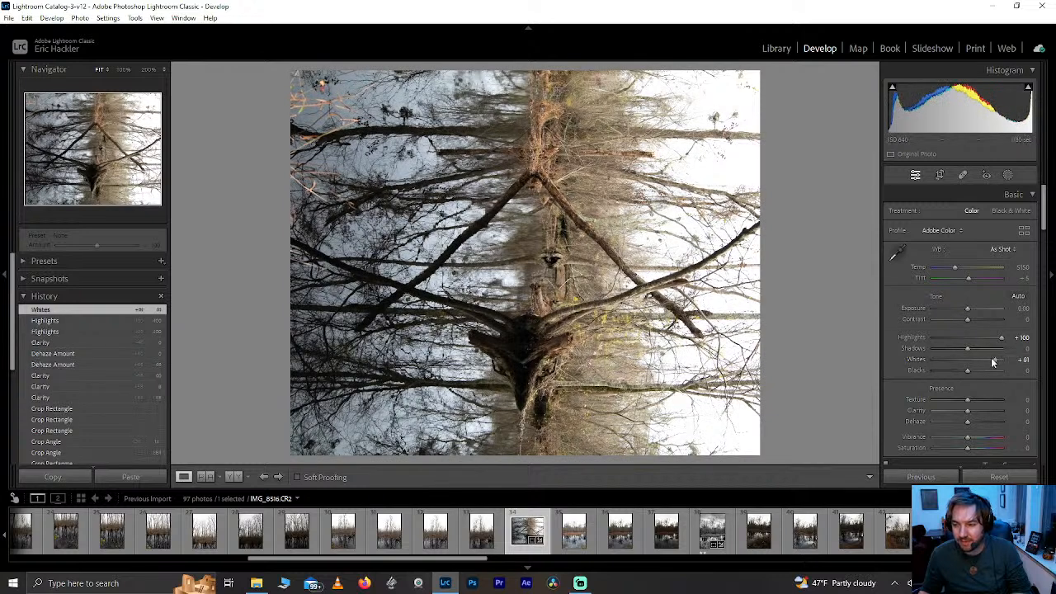
- Set the Whites to +85 and try out changes to the Blacks and Shadows, resetting both to 0
{"action": "left_click_drag", "start_coordinate": [991, 364], "coordinate": [997, 361]}
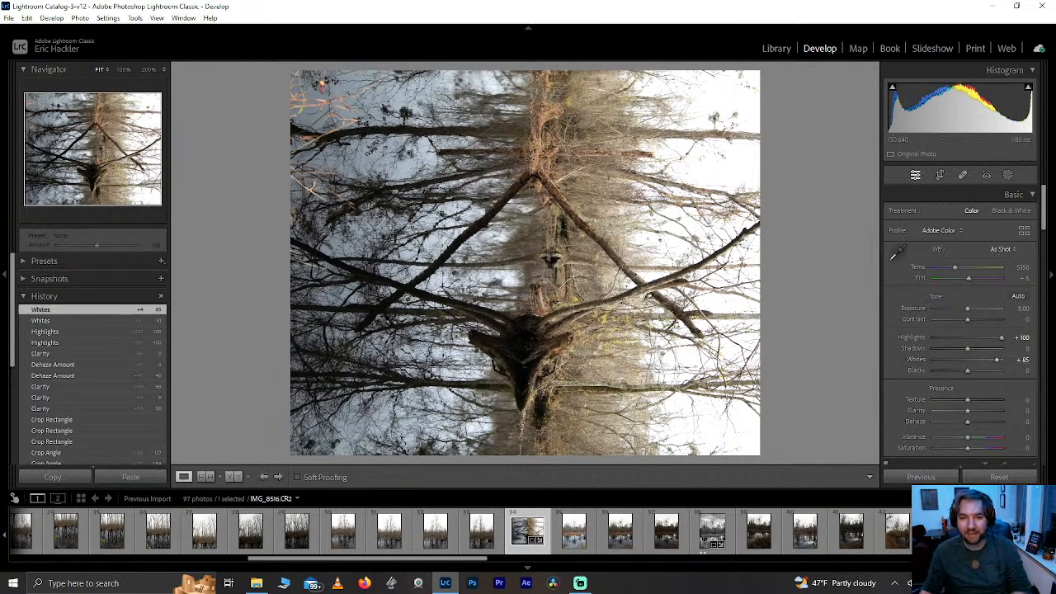
{"action": "left_click_drag", "start_coordinate": [968, 369], "coordinate": [963, 346]}
{"action": "double_click", "coordinate": [951, 371]}
{"action": "double_click", "coordinate": [963, 346]}
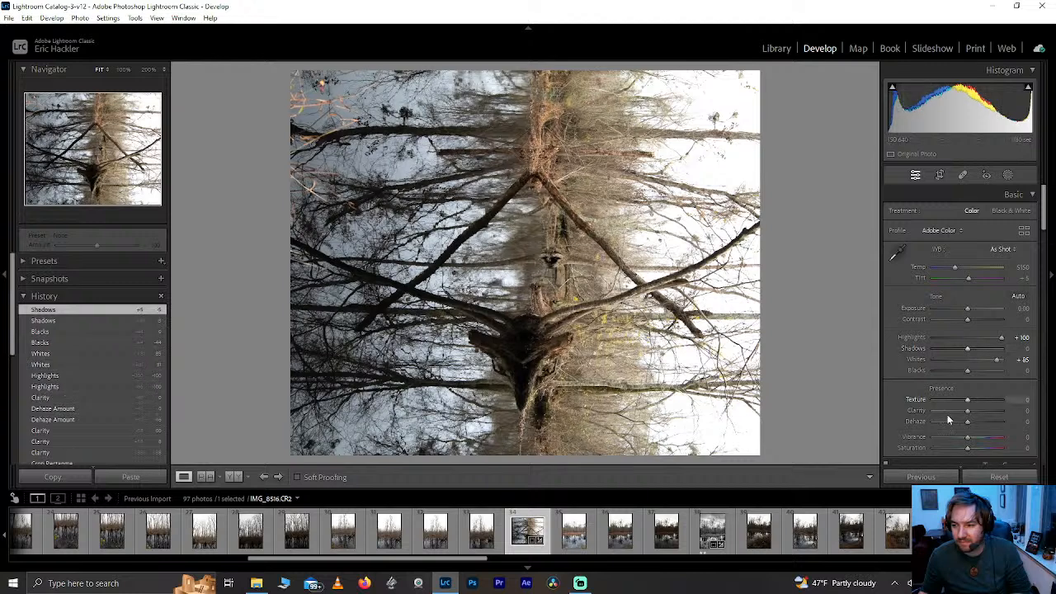
- Try a Vibrance of +52 and an increased Saturation on the photo, resetting each to 0
{"action": "left_click_drag", "start_coordinate": [968, 438], "coordinate": [986, 437]}
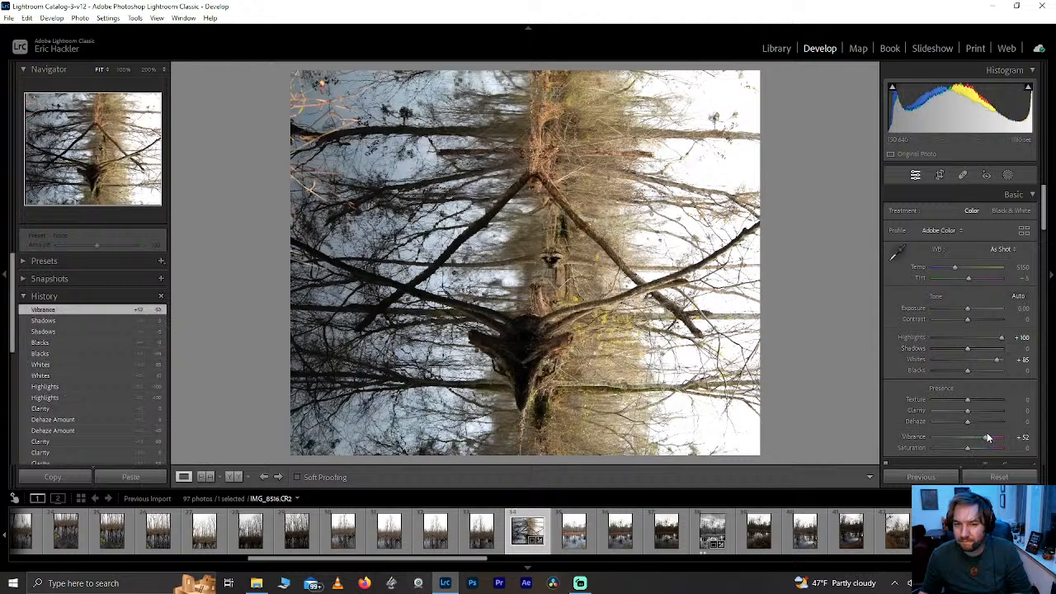
{"action": "double_click", "coordinate": [980, 437]}
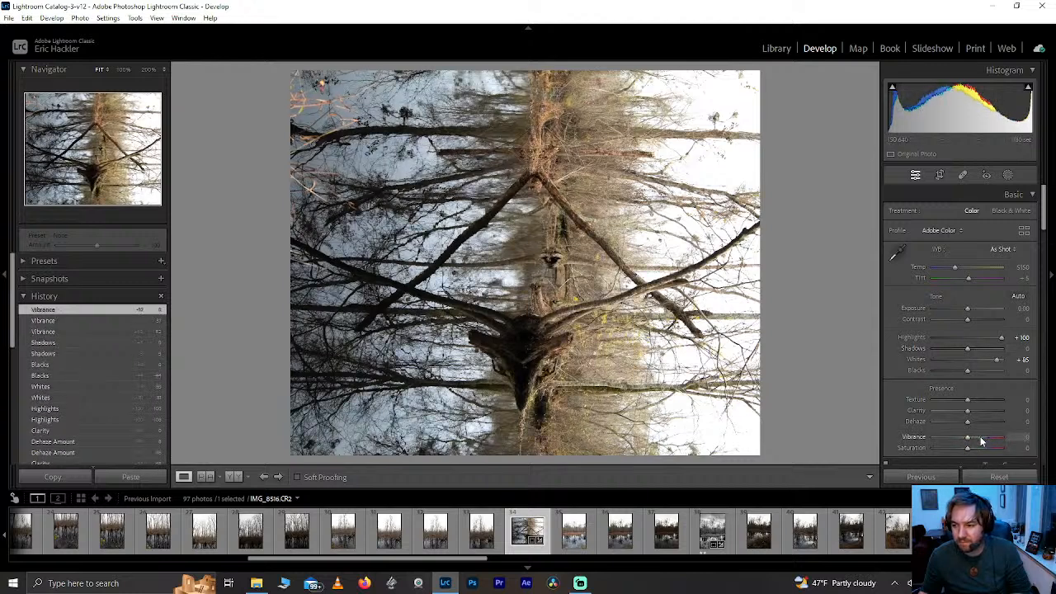
{"action": "left_click_drag", "start_coordinate": [967, 447], "coordinate": [988, 450]}
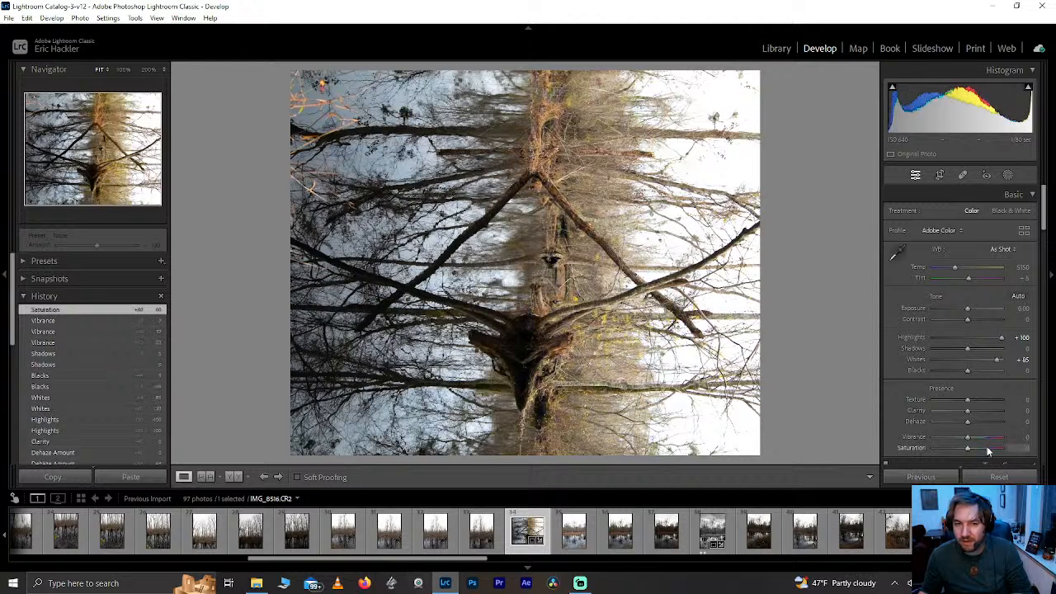
{"action": "double_click", "coordinate": [987, 448]}
- Try the Black & White treatment and return the photo to Color
{"action": "left_click", "coordinate": [1007, 211]}
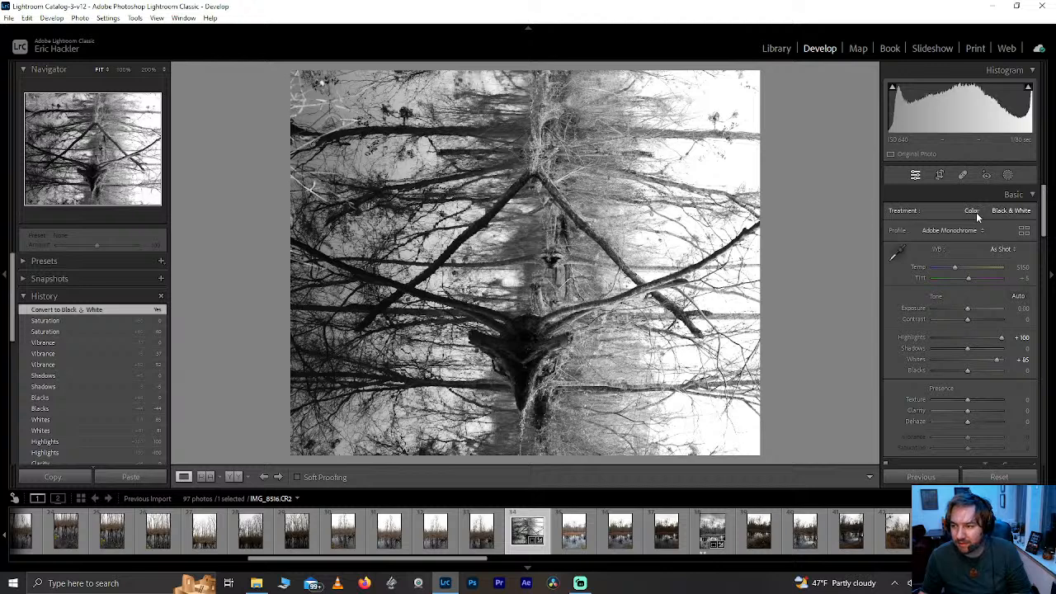
{"action": "left_click", "coordinate": [973, 211]}
- Set the HSL luminance of red to +63, orange to -54 and yellow to +100
{"action": "left_click_drag", "start_coordinate": [1044, 210], "coordinate": [1044, 262]}
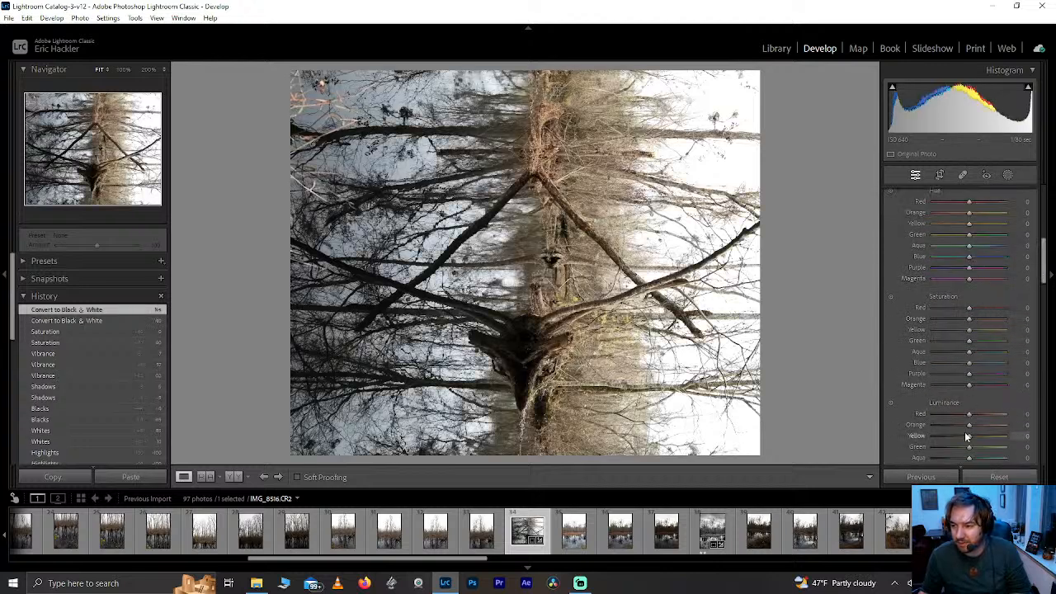
{"action": "left_click_drag", "start_coordinate": [970, 430], "coordinate": [996, 429]}
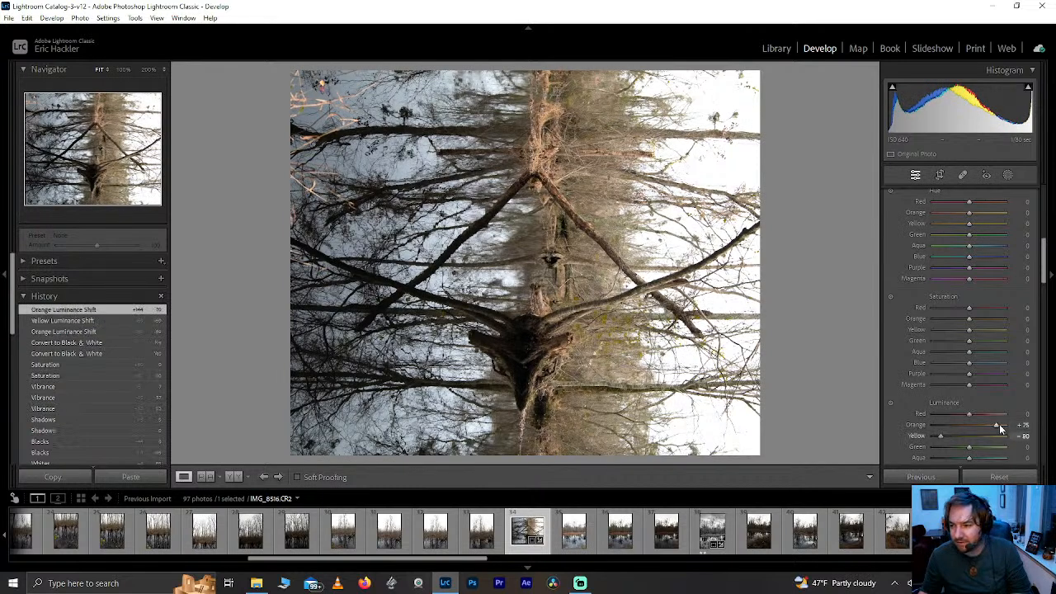
{"action": "double_click", "coordinate": [996, 425]}
{"action": "left_click_drag", "start_coordinate": [940, 435], "coordinate": [1033, 410]}
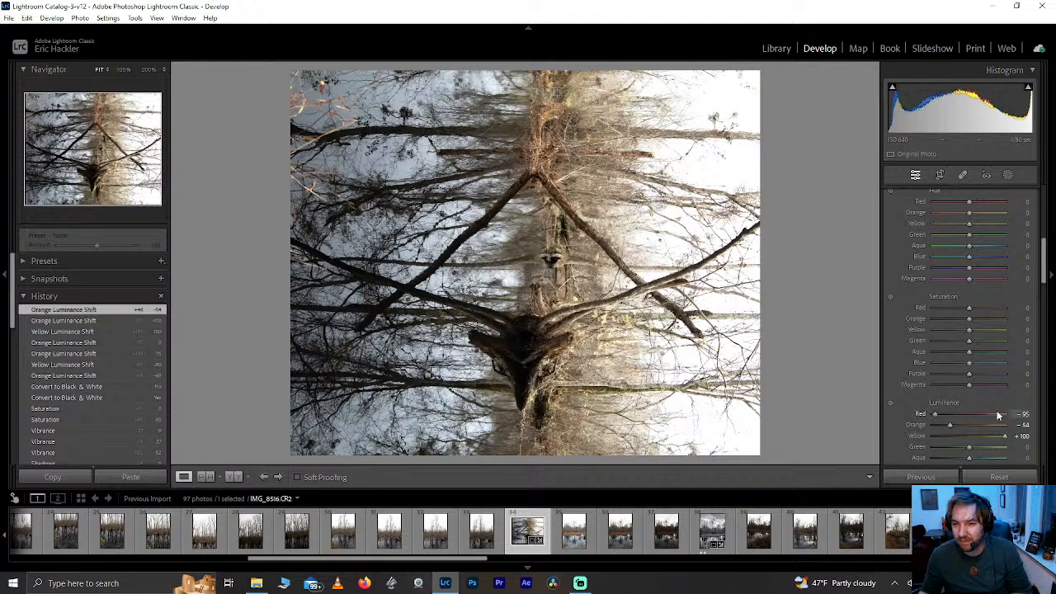
{"action": "left_click_drag", "start_coordinate": [1016, 411], "coordinate": [991, 413]}
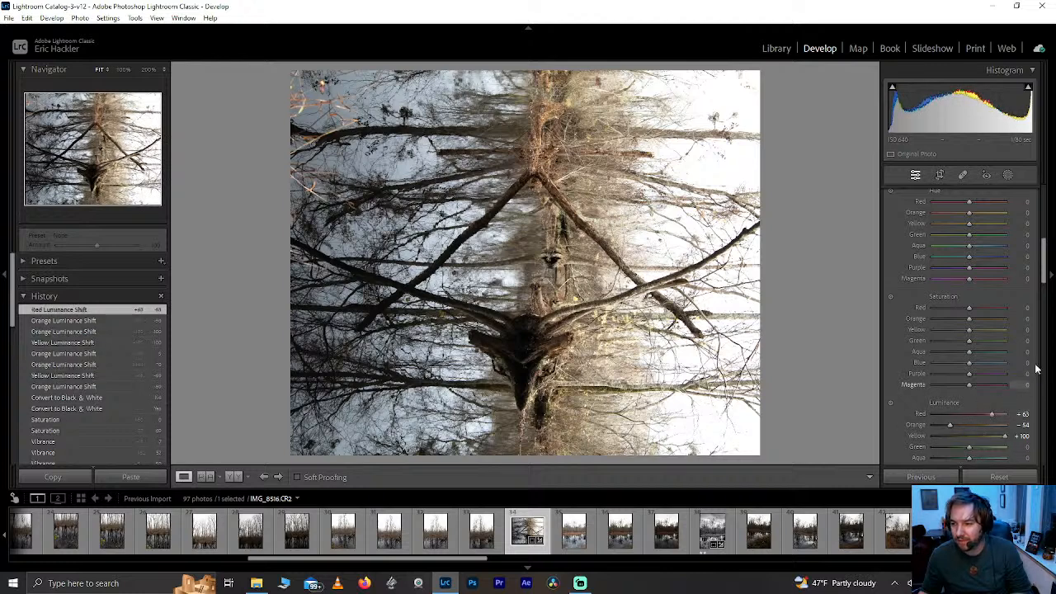
- Set the luminance of blue to -46 and aqua to -23, and raise the blue saturation to +69
{"action": "scroll", "coordinate": [957, 376], "scroll_direction": "down", "scroll_amount": 3}
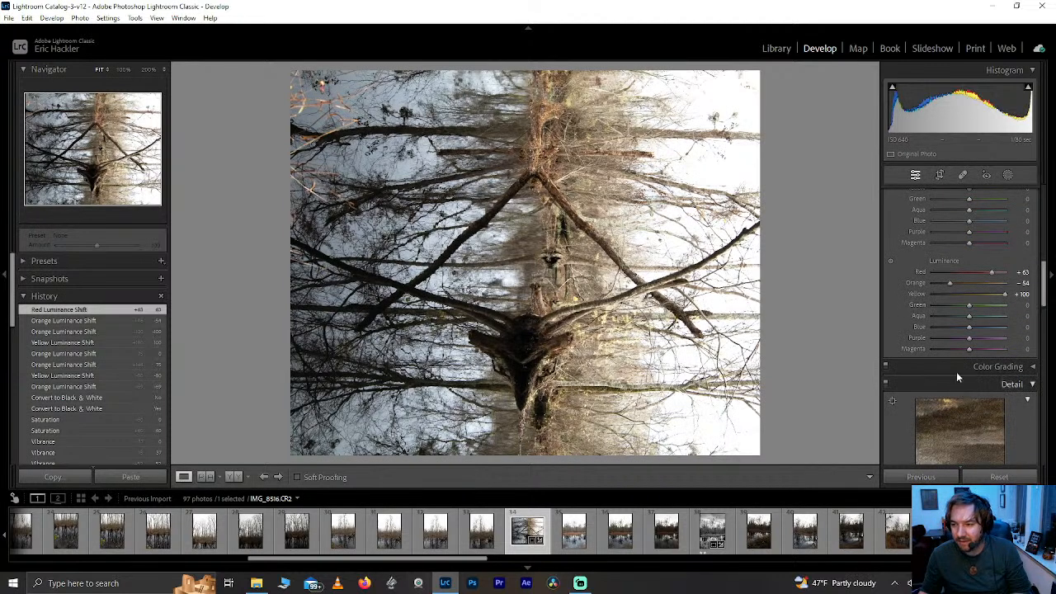
{"action": "mouse_move", "coordinate": [969, 326]}
{"action": "left_mouse_down"}
{"action": "mouse_move", "coordinate": [919, 329]}
{"action": "mouse_move", "coordinate": [961, 317]}
{"action": "left_mouse_up"}
{"action": "mouse_move", "coordinate": [974, 224]}
{"action": "left_mouse_down"}
{"action": "mouse_move", "coordinate": [1027, 221]}
{"action": "mouse_move", "coordinate": [993, 220]}
{"action": "left_mouse_up"}
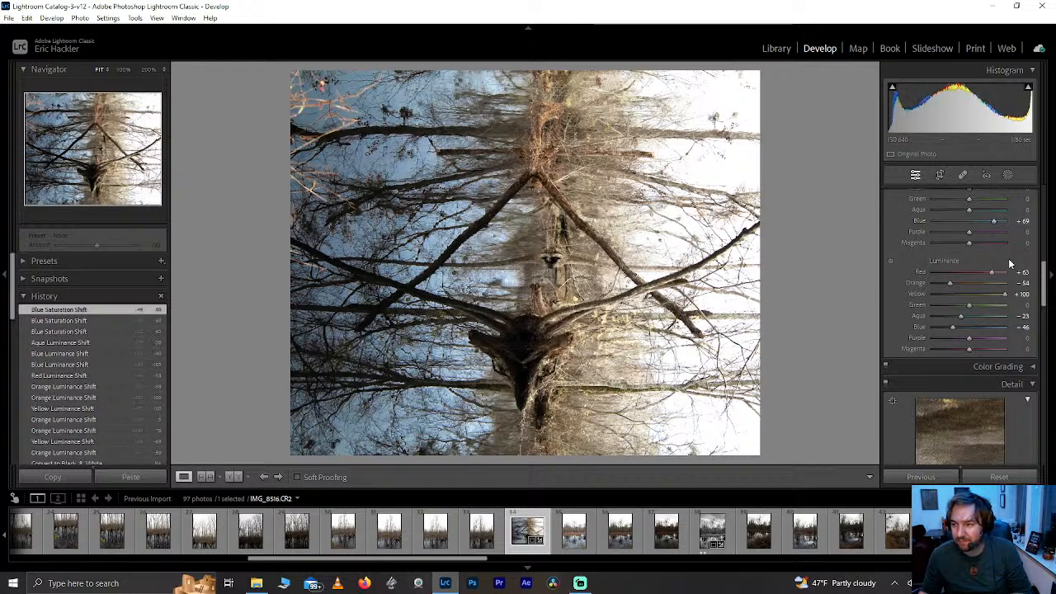
- Try a slightly lower orange saturation, reset it to 0, and set the yellow saturation to -54
{"action": "scroll", "coordinate": [1038, 278], "scroll_direction": "up", "scroll_amount": 1}
{"action": "scroll", "coordinate": [1038, 278], "scroll_direction": "up", "scroll_amount": 4}
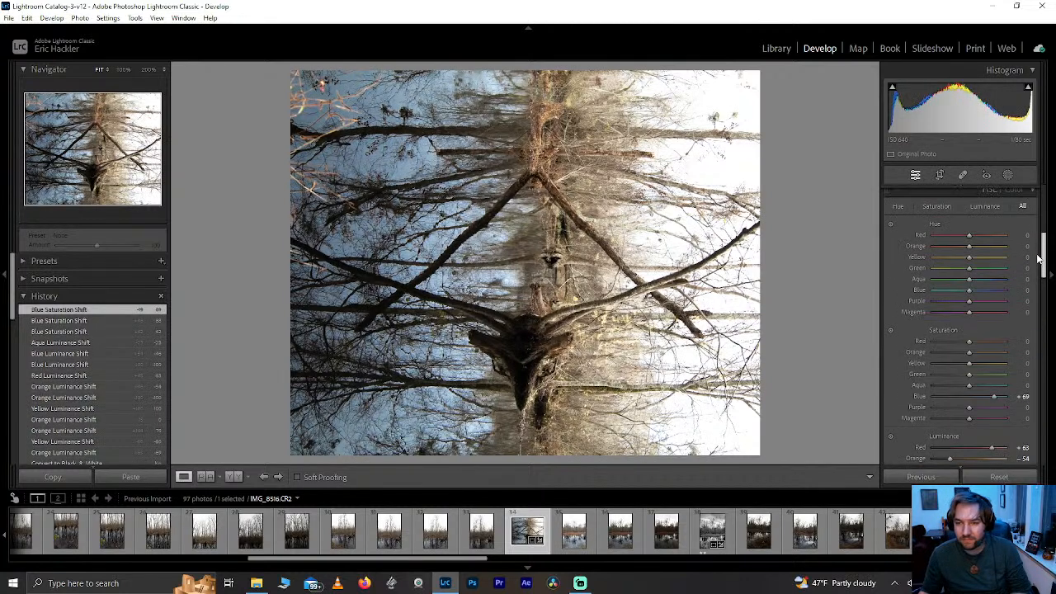
{"action": "left_click_drag", "start_coordinate": [970, 355], "coordinate": [967, 357]}
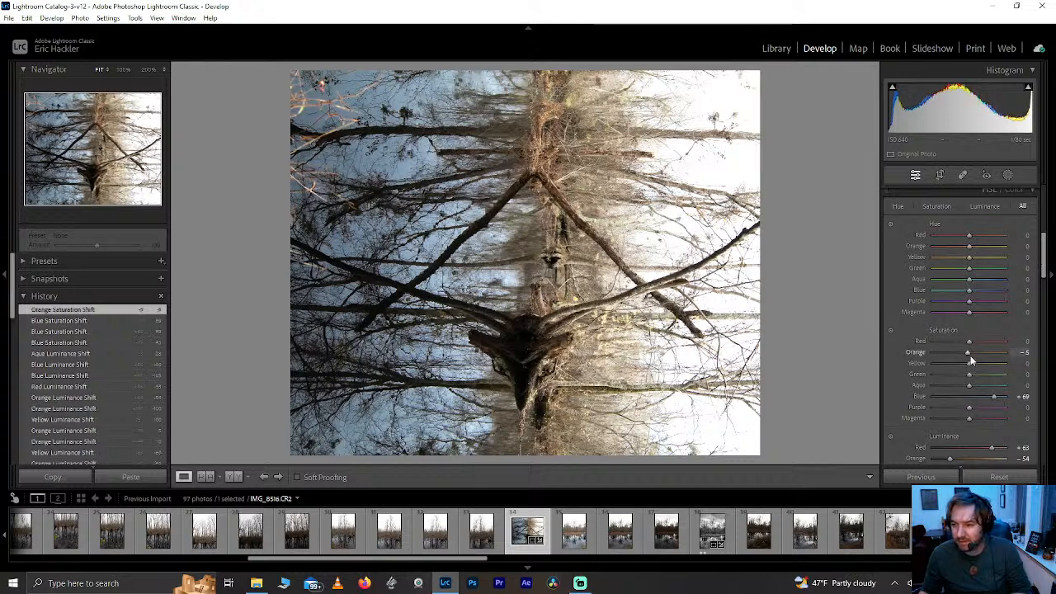
{"action": "double_click", "coordinate": [968, 355]}
{"action": "mouse_move", "coordinate": [968, 363]}
{"action": "left_mouse_down"}
{"action": "mouse_move", "coordinate": [1025, 361]}
{"action": "mouse_move", "coordinate": [908, 365]}
{"action": "mouse_move", "coordinate": [959, 361]}
{"action": "mouse_move", "coordinate": [937, 367]}
{"action": "mouse_move", "coordinate": [949, 365]}
{"action": "left_mouse_up"}
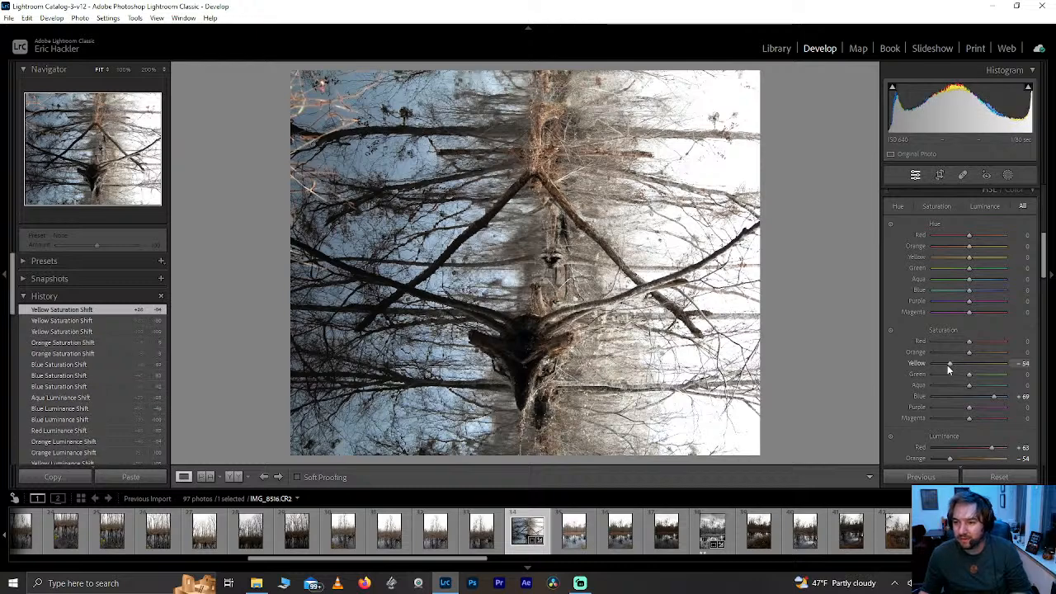
- Try shifting the yellow hue to -58 and the orange hue to -100, resetting both to 0
{"action": "left_click", "coordinate": [1051, 272]}
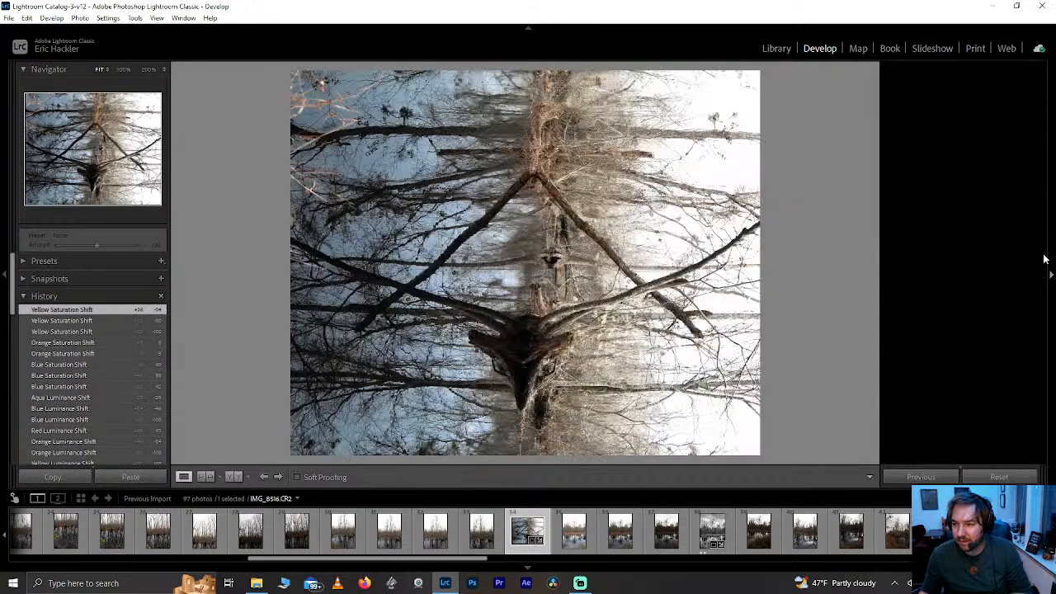
{"action": "left_click", "coordinate": [1052, 280]}
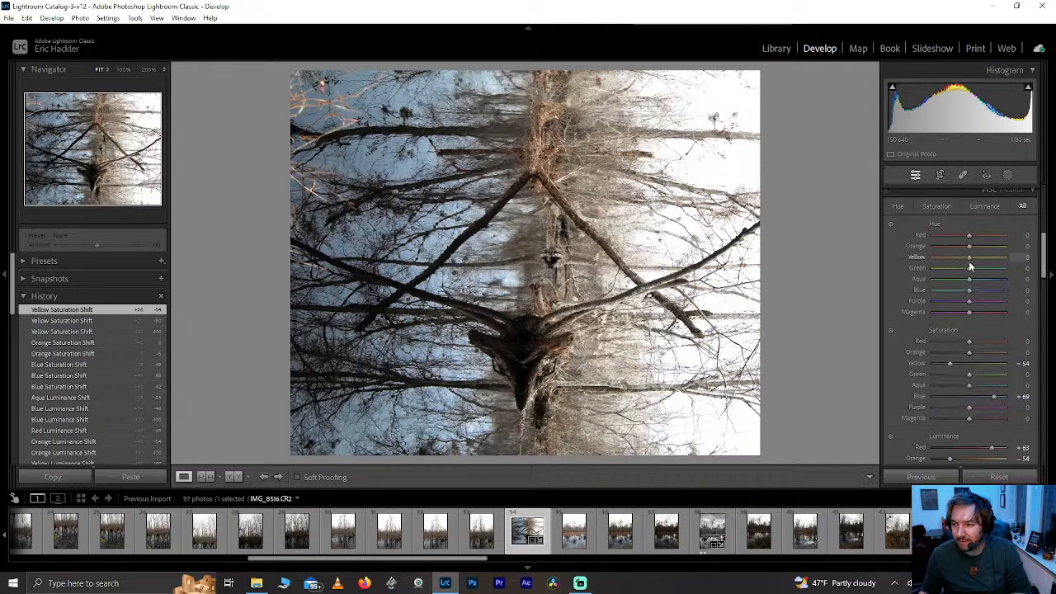
{"action": "left_click_drag", "start_coordinate": [969, 258], "coordinate": [947, 254]}
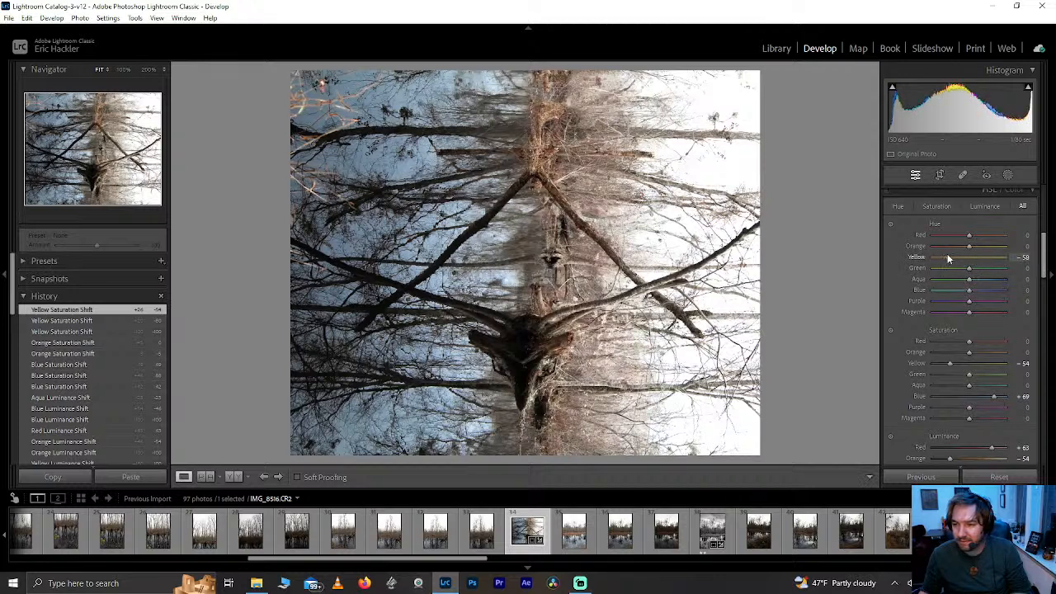
{"action": "double_click", "coordinate": [948, 258]}
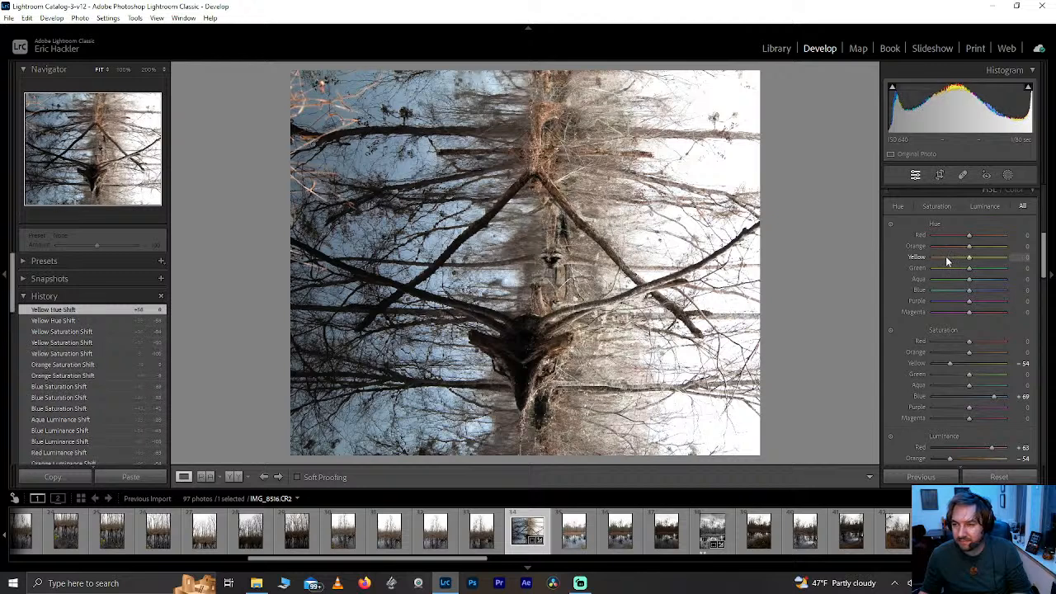
{"action": "left_click_drag", "start_coordinate": [970, 247], "coordinate": [932, 250]}
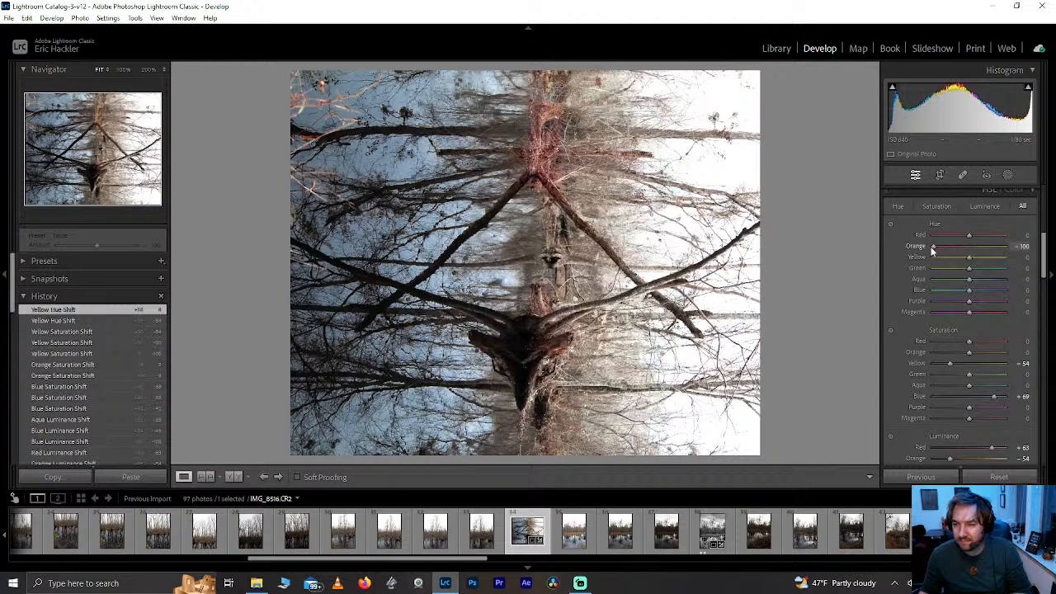
{"action": "double_click", "coordinate": [934, 246]}
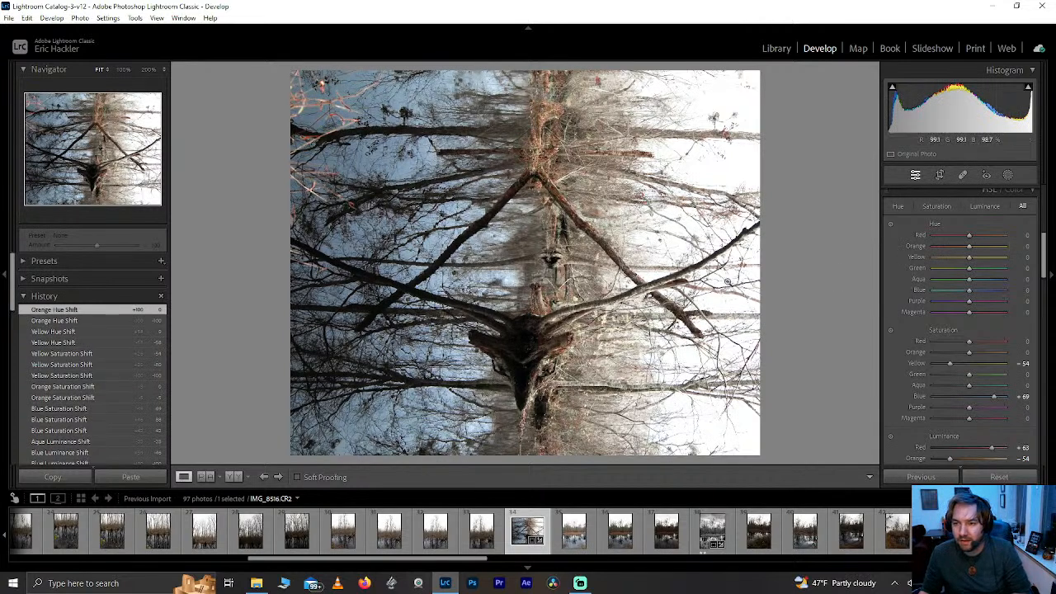
- Crop the photo slightly tighter by moving the crop frame's left edge inward, and apply the crop
{"action": "left_click", "coordinate": [939, 174]}
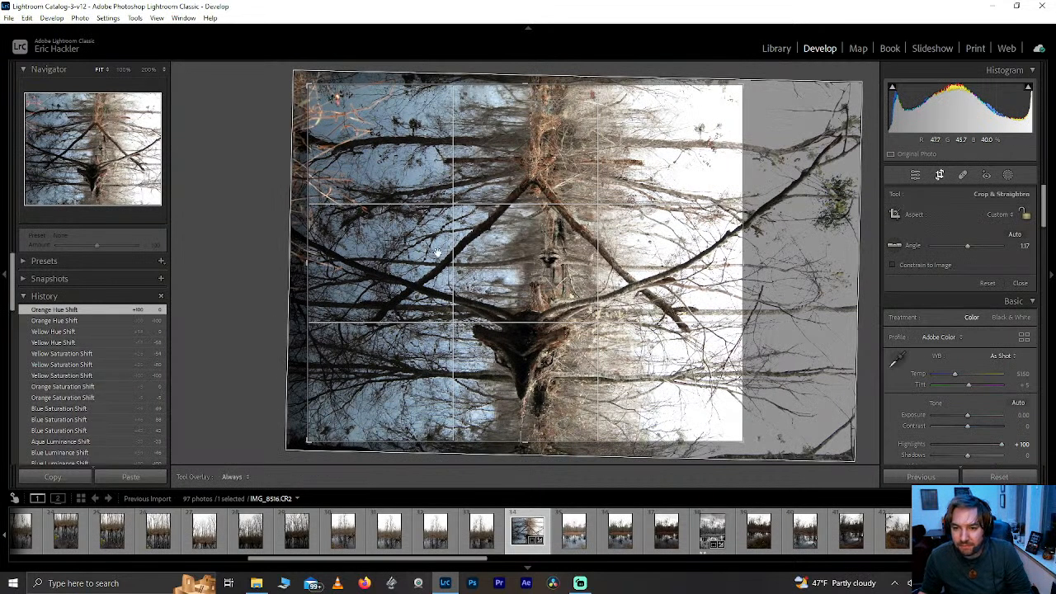
{"action": "left_click_drag", "start_coordinate": [307, 268], "coordinate": [309, 263]}
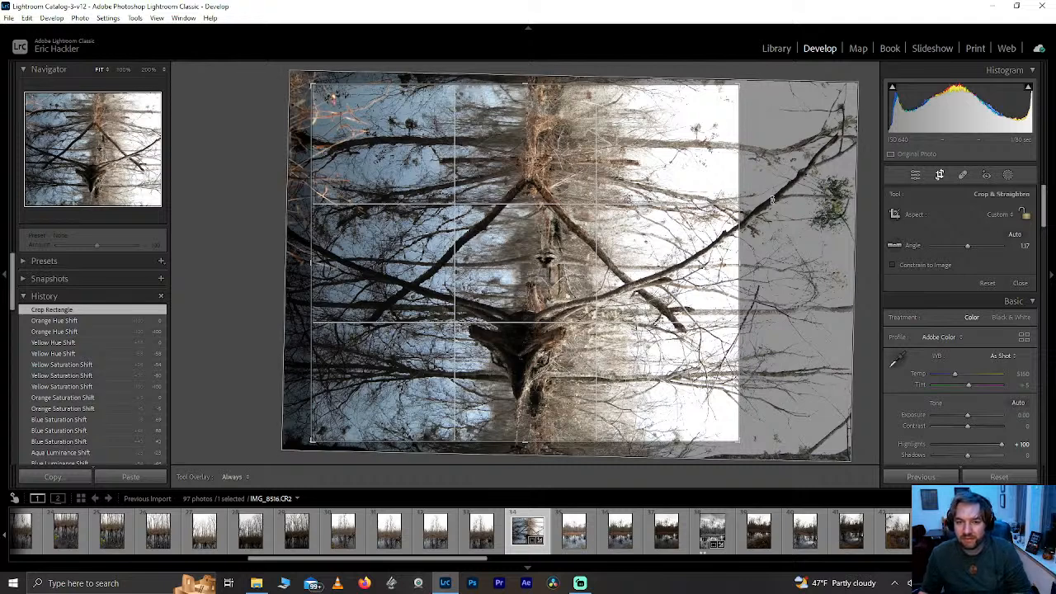
{"action": "left_click", "coordinate": [939, 175]}
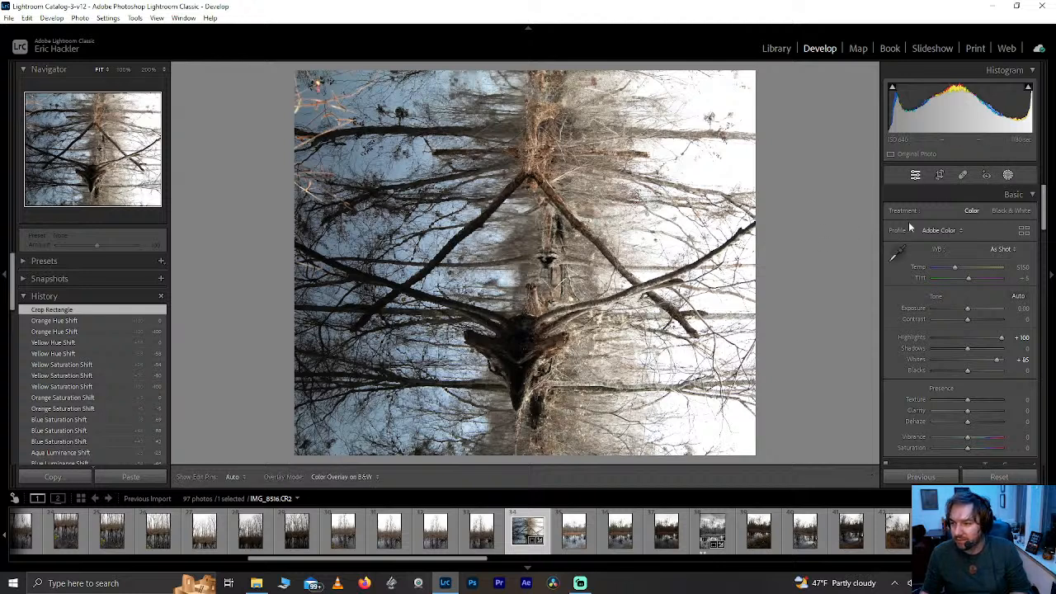
- Add a linear gradient mask over the photo's left half, straightened to vertical with its transition along the central waterline
{"action": "left_click", "coordinate": [1008, 176]}
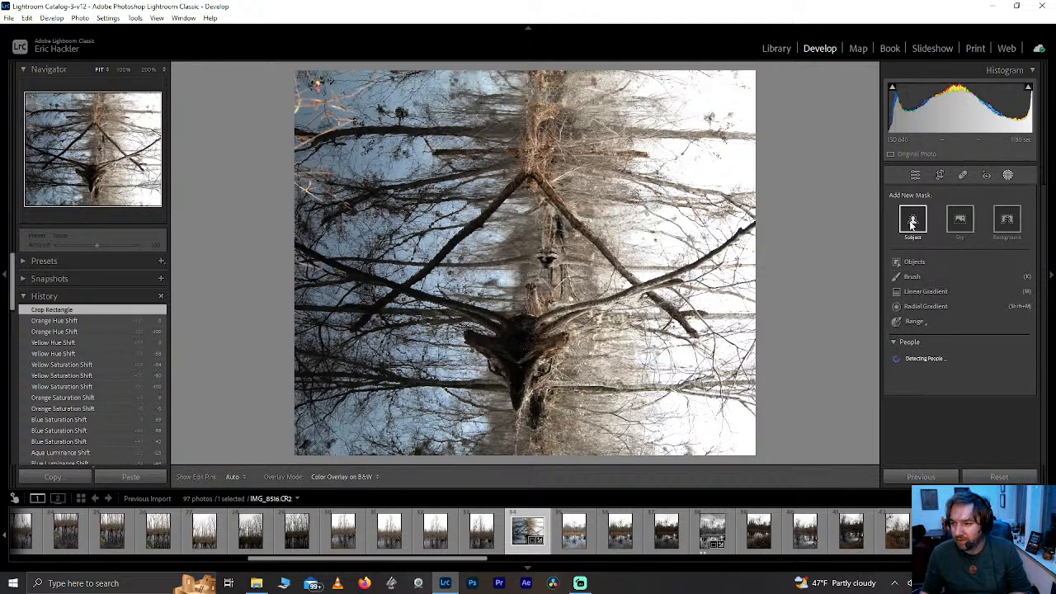
{"action": "left_click", "coordinate": [926, 291]}
{"action": "mouse_move", "coordinate": [537, 120]}
{"action": "left_mouse_down"}
{"action": "mouse_move", "coordinate": [531, 157]}
{"action": "mouse_move", "coordinate": [549, 160]}
{"action": "mouse_move", "coordinate": [577, 123]}
{"action": "mouse_move", "coordinate": [554, 118]}
{"action": "left_mouse_up"}
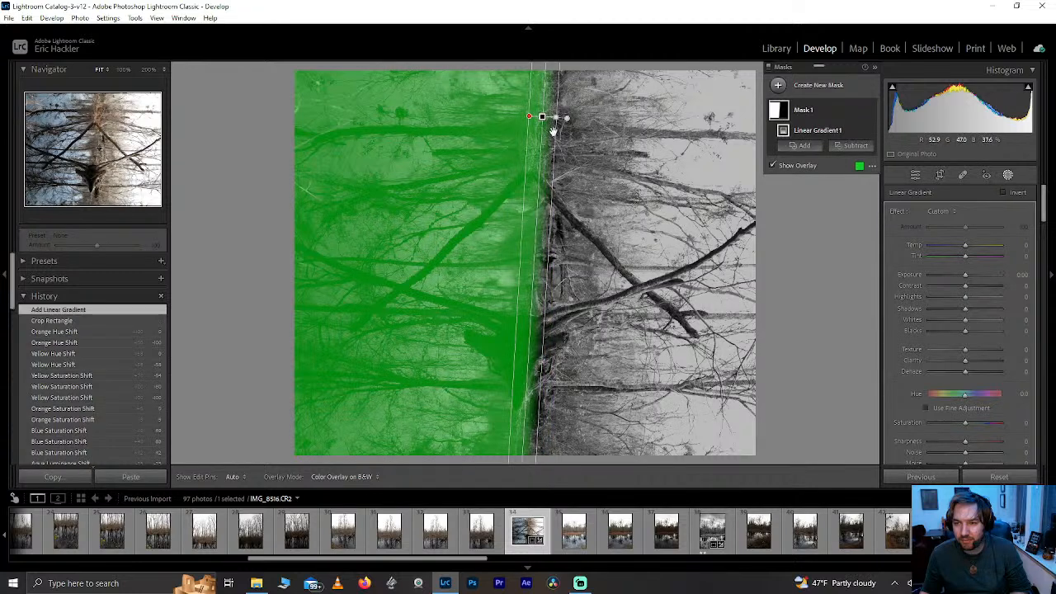
{"action": "left_click_drag", "start_coordinate": [535, 176], "coordinate": [540, 168]}
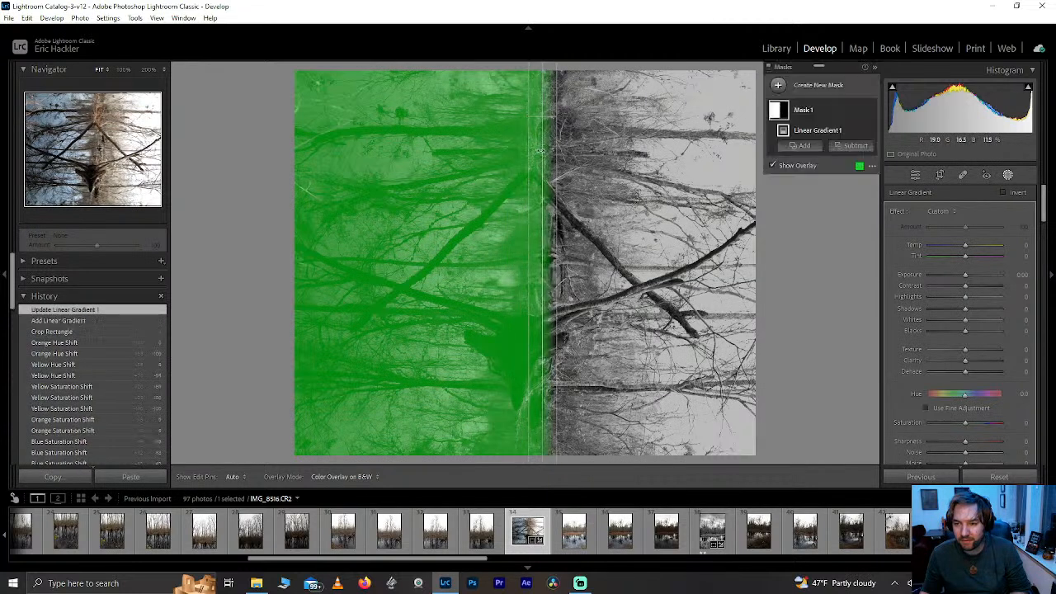
{"action": "left_click_drag", "start_coordinate": [542, 117], "coordinate": [544, 282]}
- Set the mask's Texture to 100 and Dehaze to 32, leaving Clarity at 0 after trying a change
{"action": "mouse_move", "coordinate": [964, 351]}
{"action": "left_mouse_down"}
{"action": "mouse_move", "coordinate": [1000, 350]}
{"action": "mouse_move", "coordinate": [977, 361]}
{"action": "left_mouse_up"}
{"action": "double_click", "coordinate": [977, 361]}
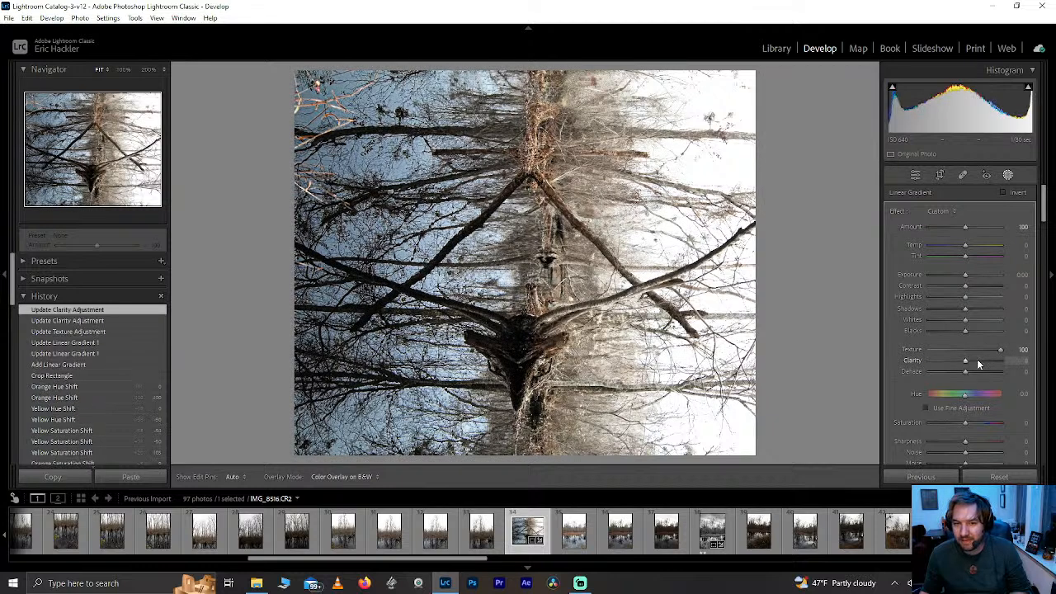
{"action": "left_click_drag", "start_coordinate": [967, 370], "coordinate": [978, 370]}
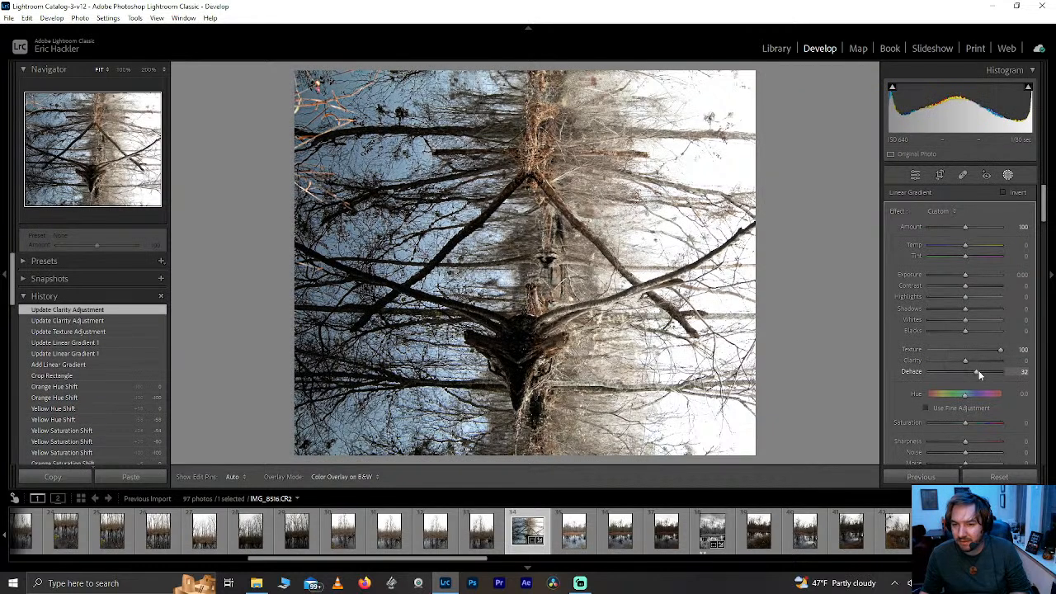
- Try a Contrast of 60 and Blacks of -22 on the gradient mask, resetting both to 0
{"action": "left_click_drag", "start_coordinate": [963, 285], "coordinate": [989, 286]}
{"action": "mouse_move", "coordinate": [965, 331]}
{"action": "left_mouse_down"}
{"action": "mouse_move", "coordinate": [941, 330]}
{"action": "mouse_move", "coordinate": [957, 333]}
{"action": "left_mouse_up"}
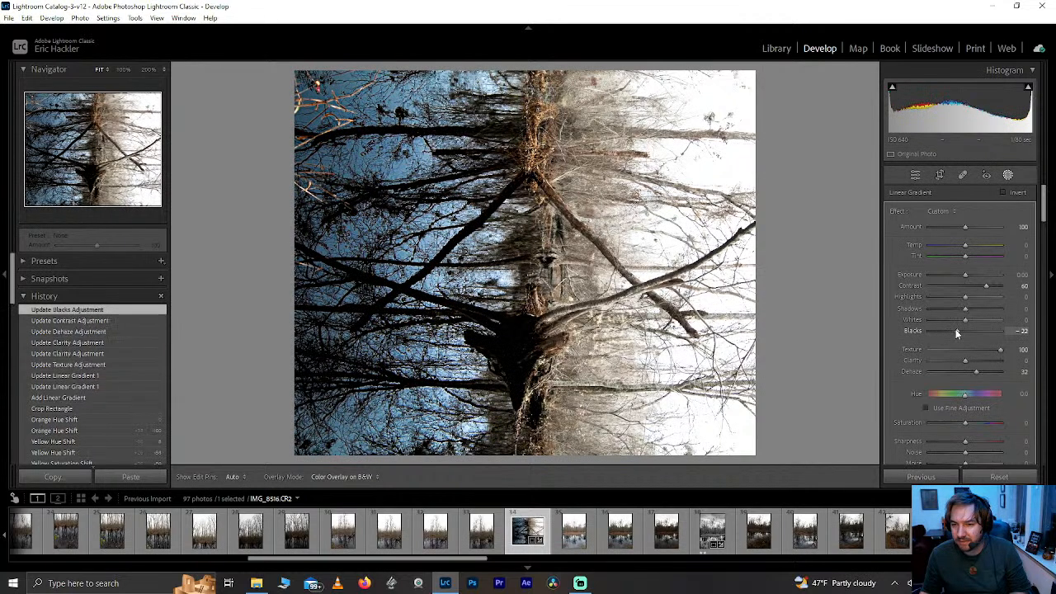
{"action": "double_click", "coordinate": [956, 330]}
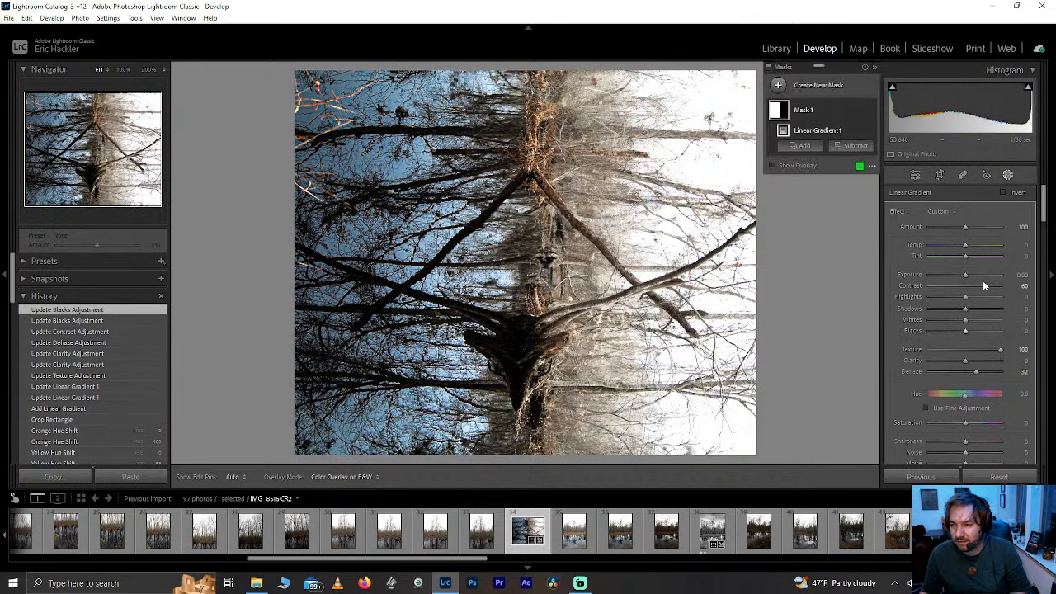
{"action": "double_click", "coordinate": [985, 285]}
- Try Shadows of -19 and Blacks of -18 on the gradient mask, resetting both to 0
{"action": "left_click_drag", "start_coordinate": [944, 309], "coordinate": [958, 310]}
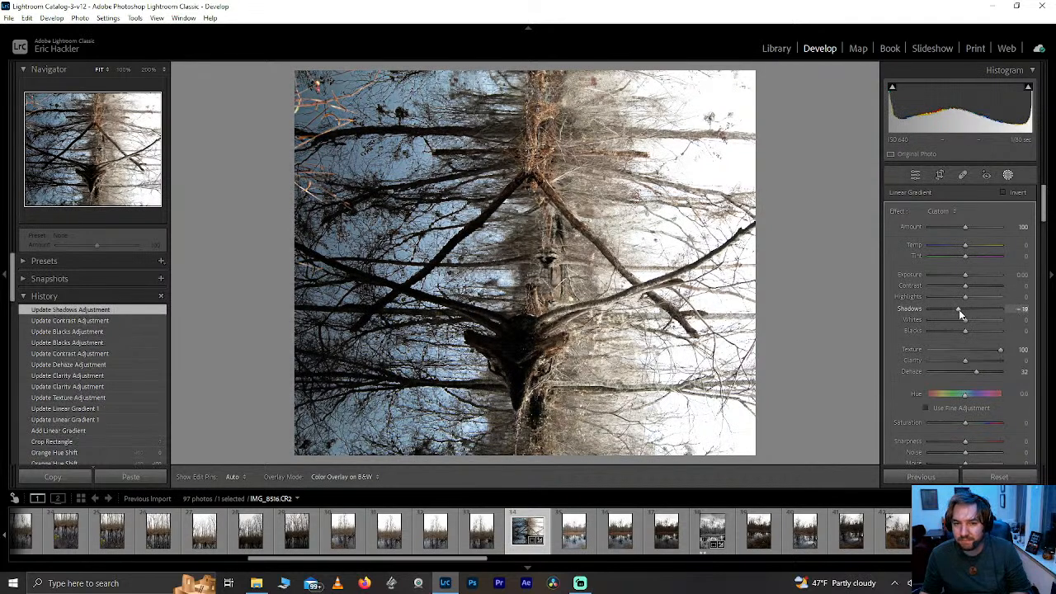
{"action": "double_click", "coordinate": [959, 309]}
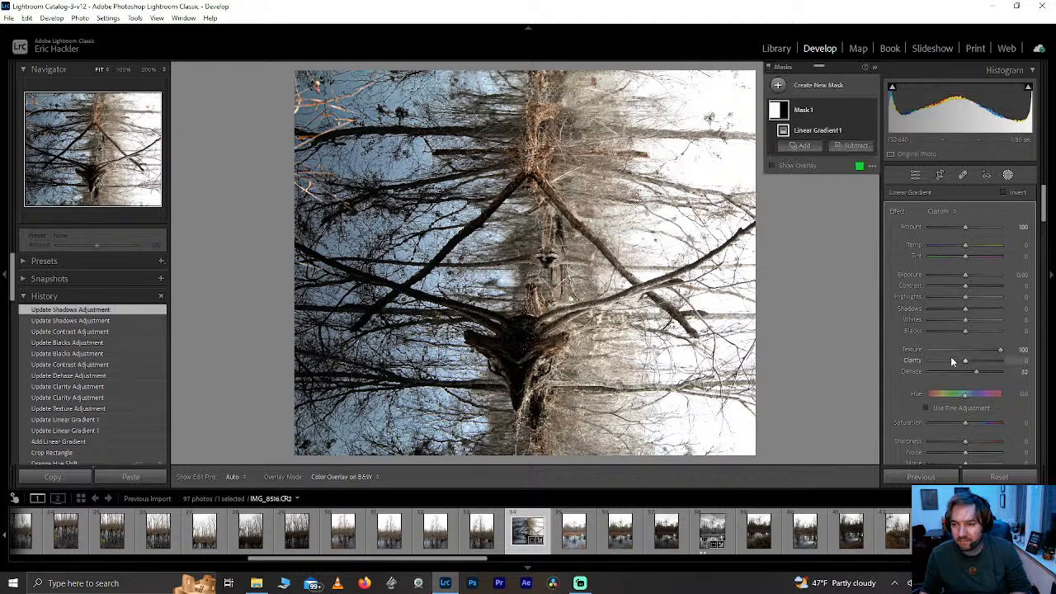
{"action": "left_click_drag", "start_coordinate": [964, 331], "coordinate": [958, 331]}
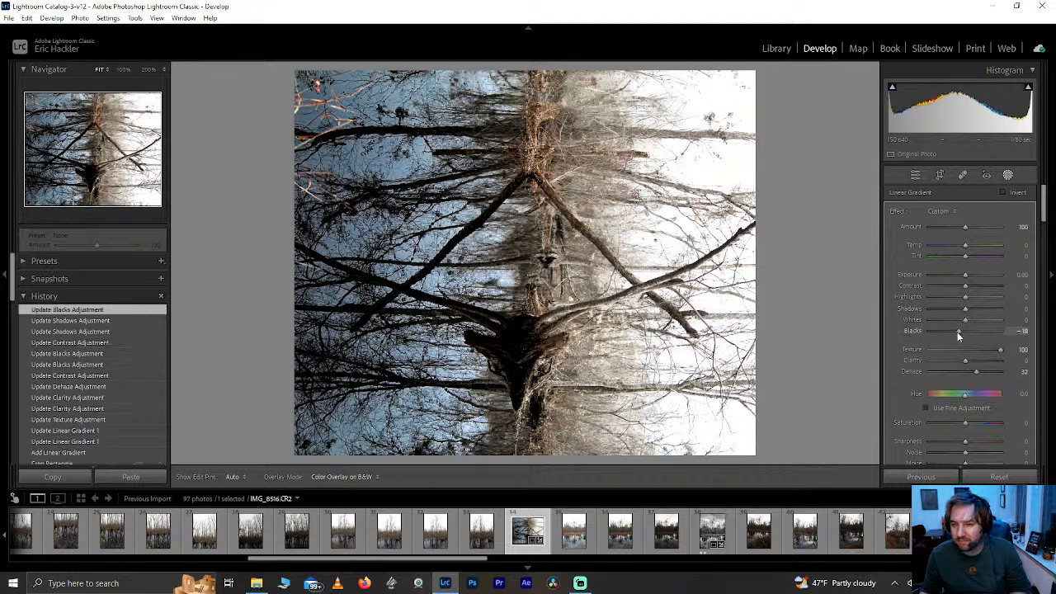
{"action": "double_click", "coordinate": [956, 331]}
- Set the gradient mask's Contrast to 44
{"action": "left_click_drag", "start_coordinate": [965, 285], "coordinate": [979, 287]}
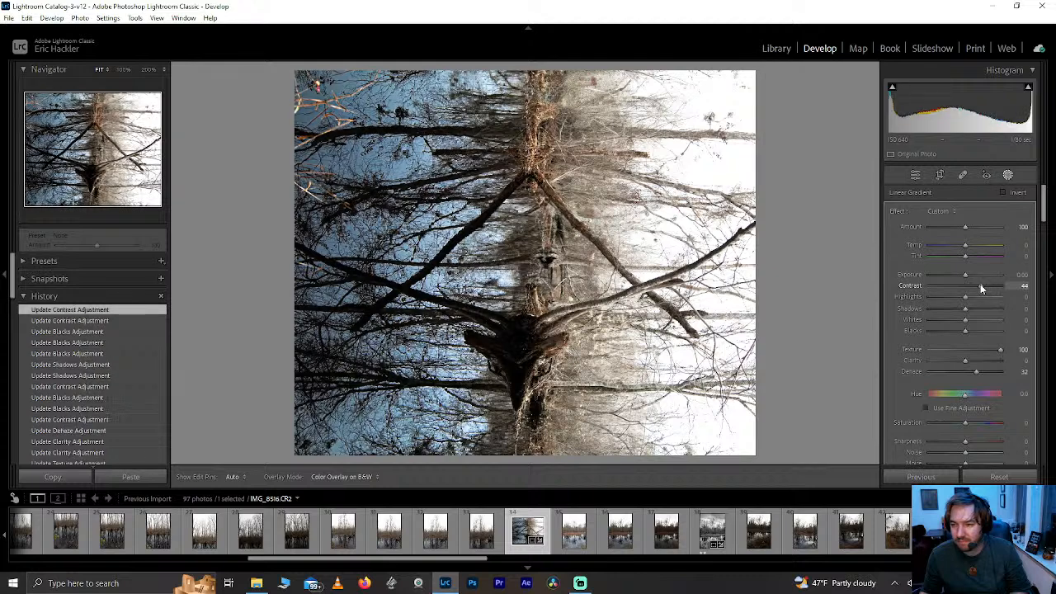
- Reset the gradient mask's Contrast to 0 and set its Whites to 27
{"action": "double_click", "coordinate": [979, 287]}
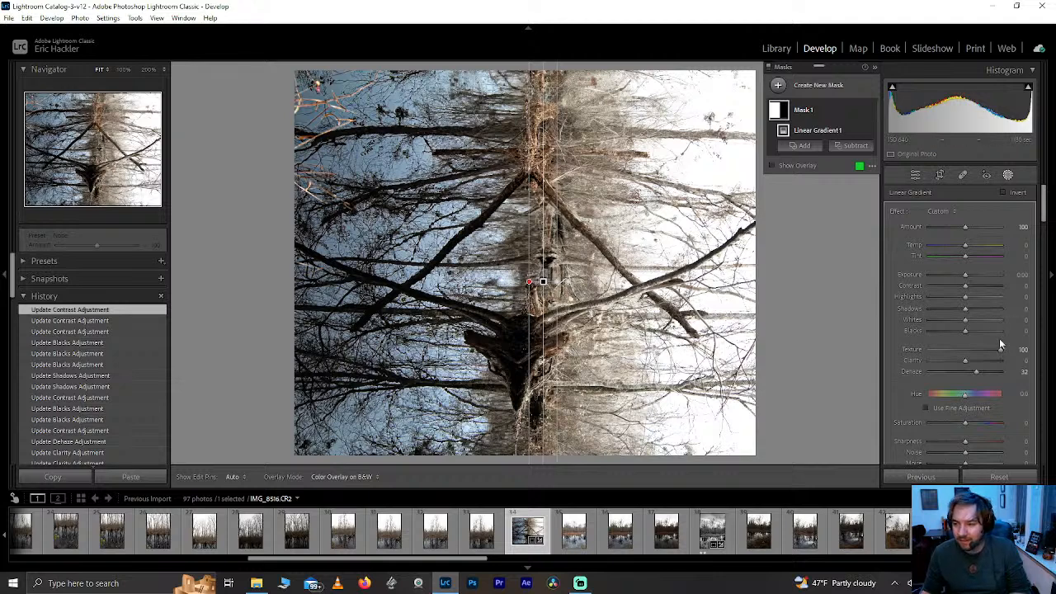
{"action": "mouse_move", "coordinate": [970, 318]}
{"action": "left_mouse_down"}
{"action": "mouse_move", "coordinate": [953, 319]}
{"action": "mouse_move", "coordinate": [974, 319]}
{"action": "left_mouse_up"}
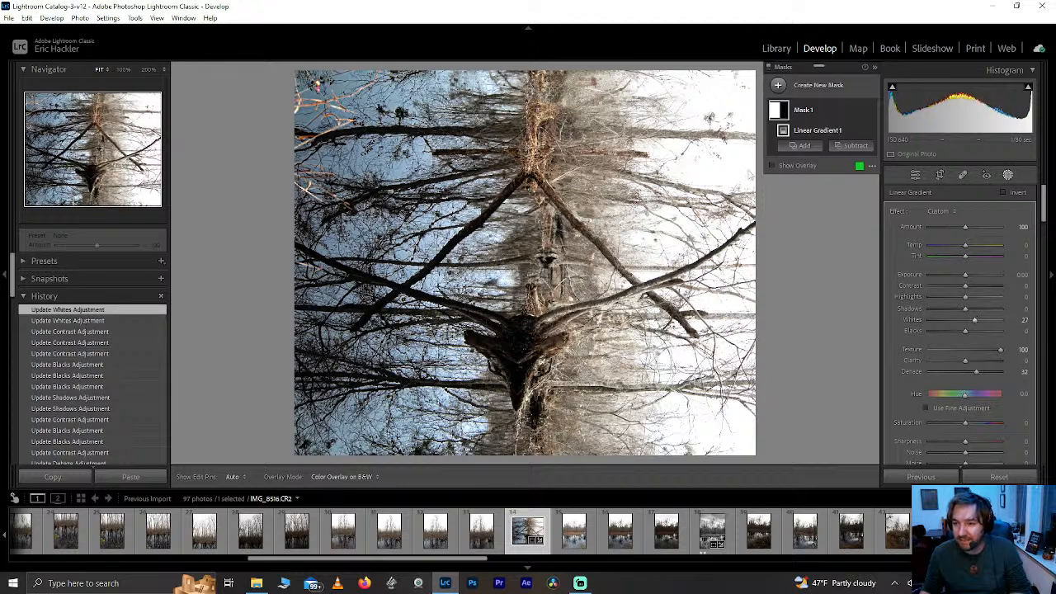
- Duplicate and invert Mask 1, and set the inverted mask's Texture to -29 and Clarity to 100
{"action": "left_click", "coordinate": [864, 109]}
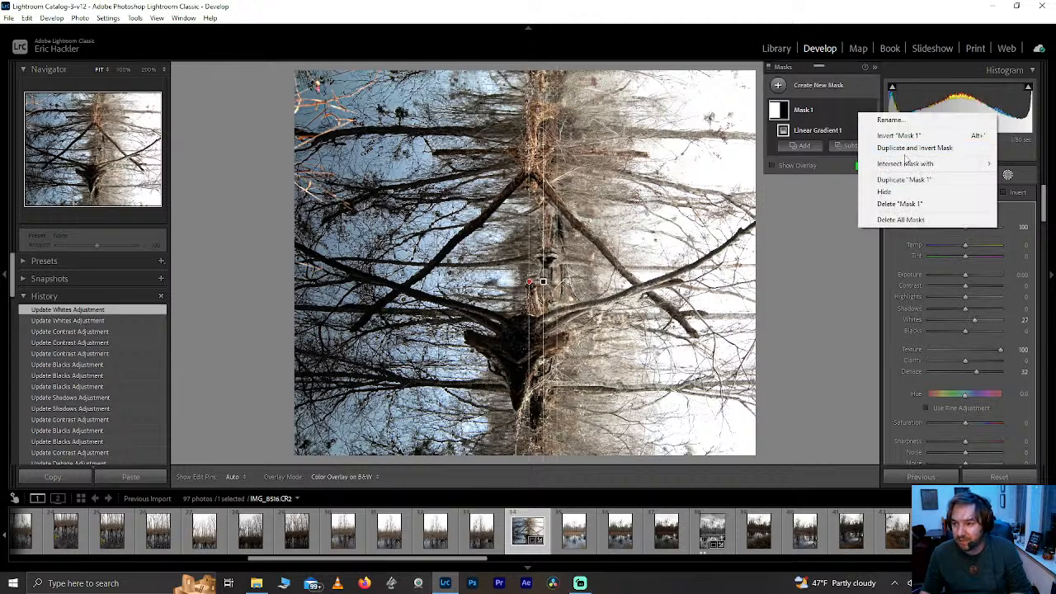
{"action": "left_click", "coordinate": [903, 148]}
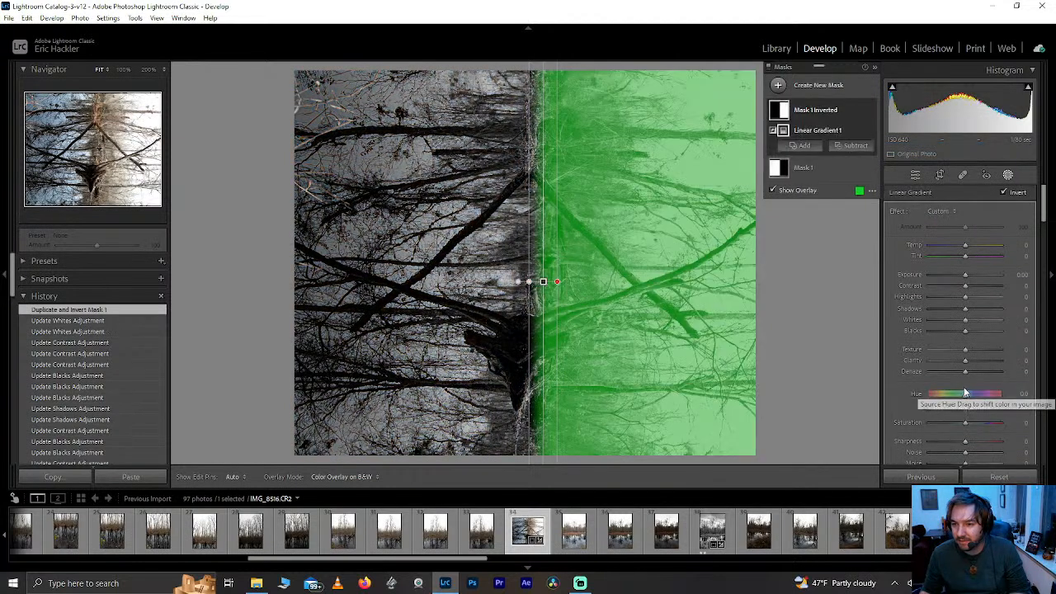
{"action": "left_click_drag", "start_coordinate": [962, 349], "coordinate": [883, 350]}
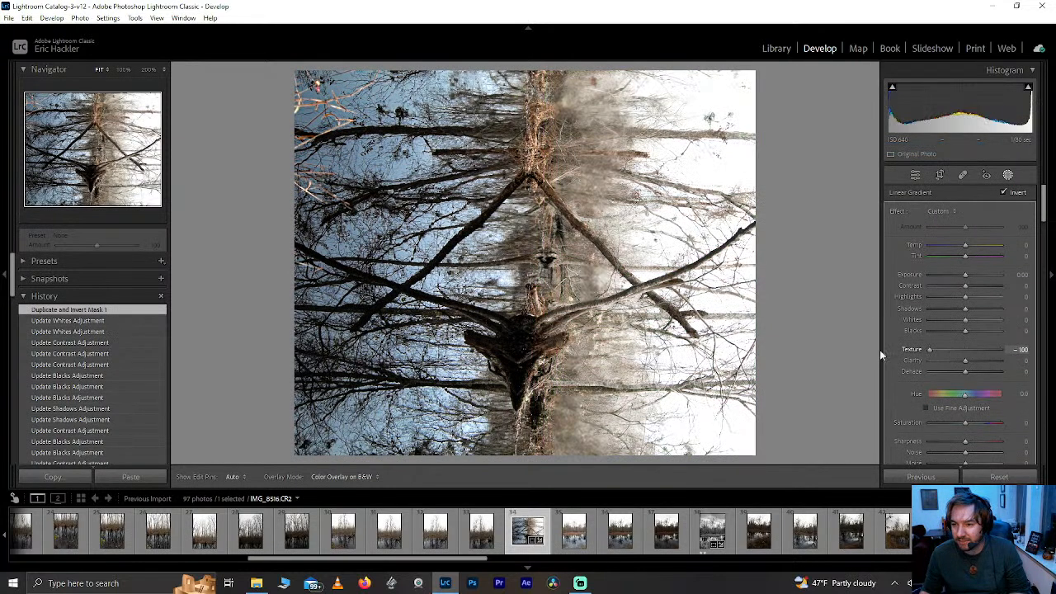
{"action": "left_click_drag", "start_coordinate": [955, 349], "coordinate": [1010, 365]}
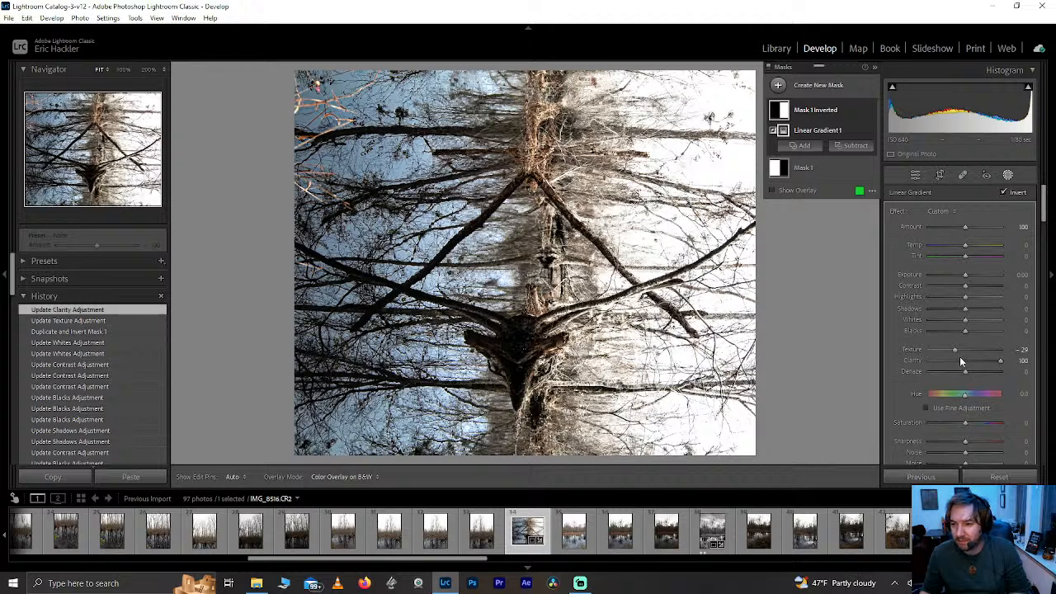
- Set the inverted mask's Clarity to 40 and Temp to 16, resetting Dehaze to 0 after trying a change
{"action": "left_click_drag", "start_coordinate": [991, 360], "coordinate": [914, 376]}
{"action": "double_click", "coordinate": [929, 371]}
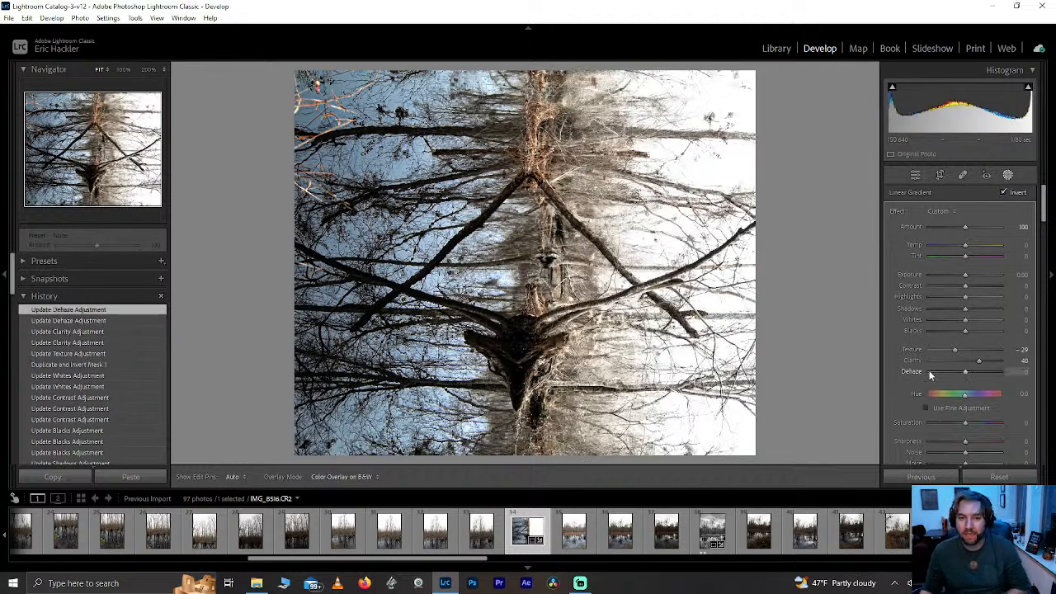
{"action": "mouse_move", "coordinate": [970, 249]}
{"action": "left_mouse_down"}
{"action": "mouse_move", "coordinate": [984, 248]}
{"action": "mouse_move", "coordinate": [973, 248]}
{"action": "left_mouse_up"}
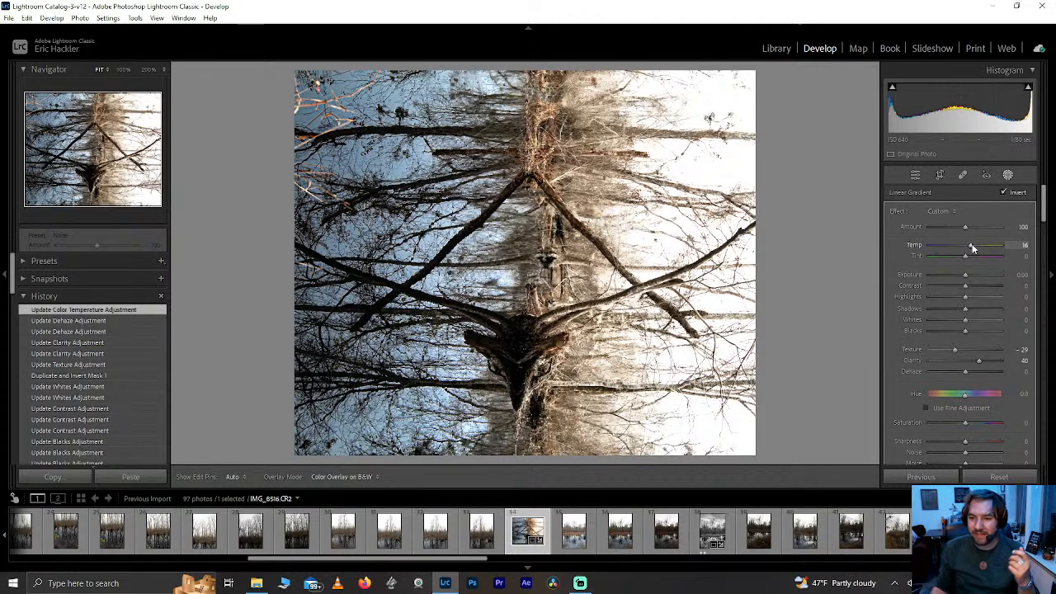
{"action": "left_click_drag", "start_coordinate": [971, 247], "coordinate": [971, 248]}
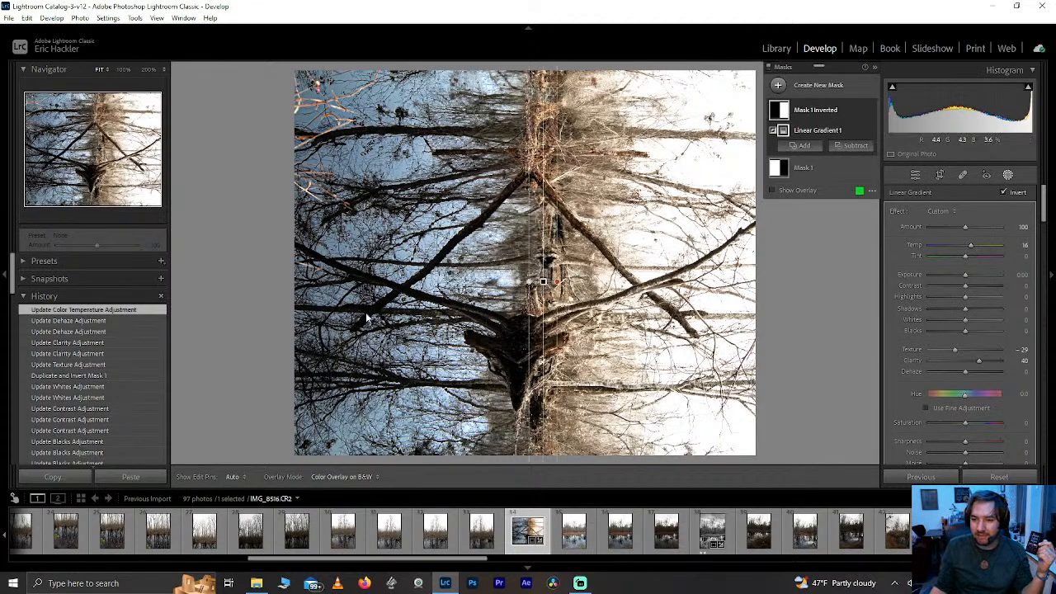
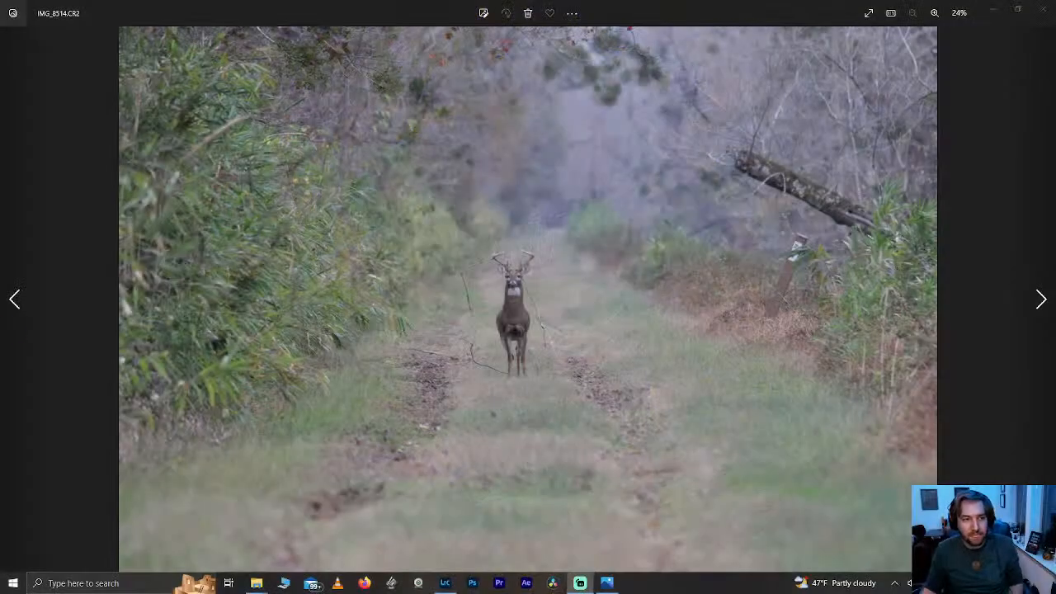
- Examine the deer in photo IMG_8514.CR2 up close and in the full frame
{"action": "scroll", "coordinate": [524, 284], "scroll_direction": "up", "scroll_amount": 5}
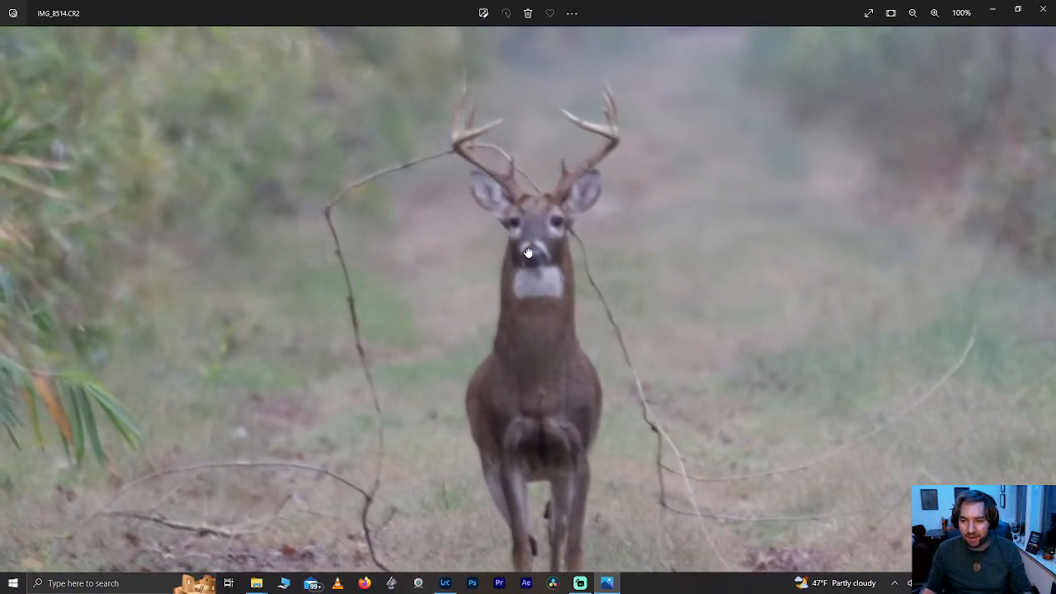
{"action": "scroll", "coordinate": [540, 272], "scroll_direction": "down", "scroll_amount": 3}
{"action": "scroll", "coordinate": [535, 253], "scroll_direction": "down", "scroll_amount": 2}
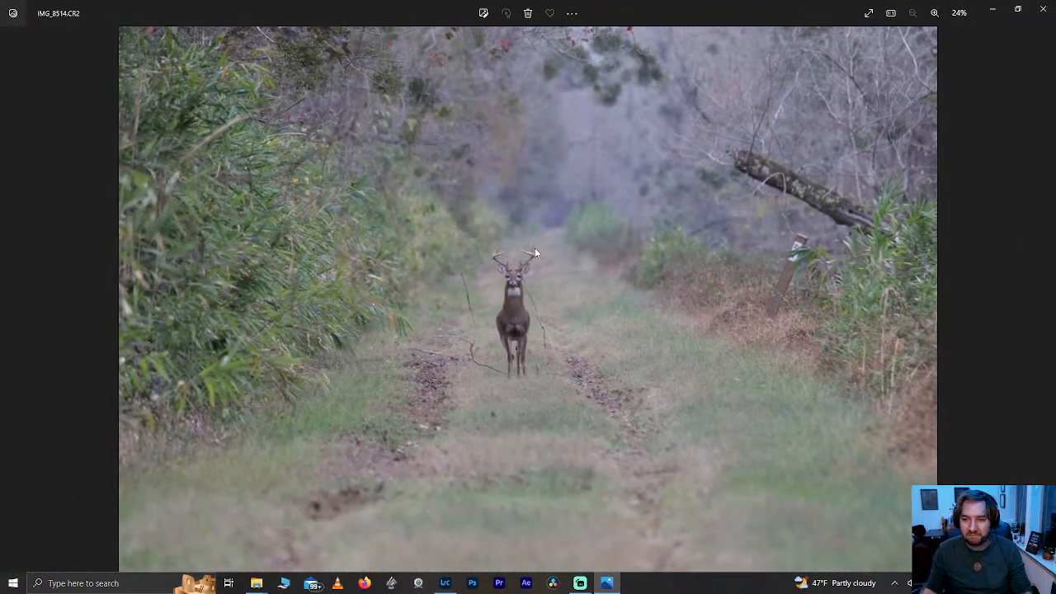
{"action": "scroll", "coordinate": [513, 287], "scroll_direction": "up", "scroll_amount": 7}
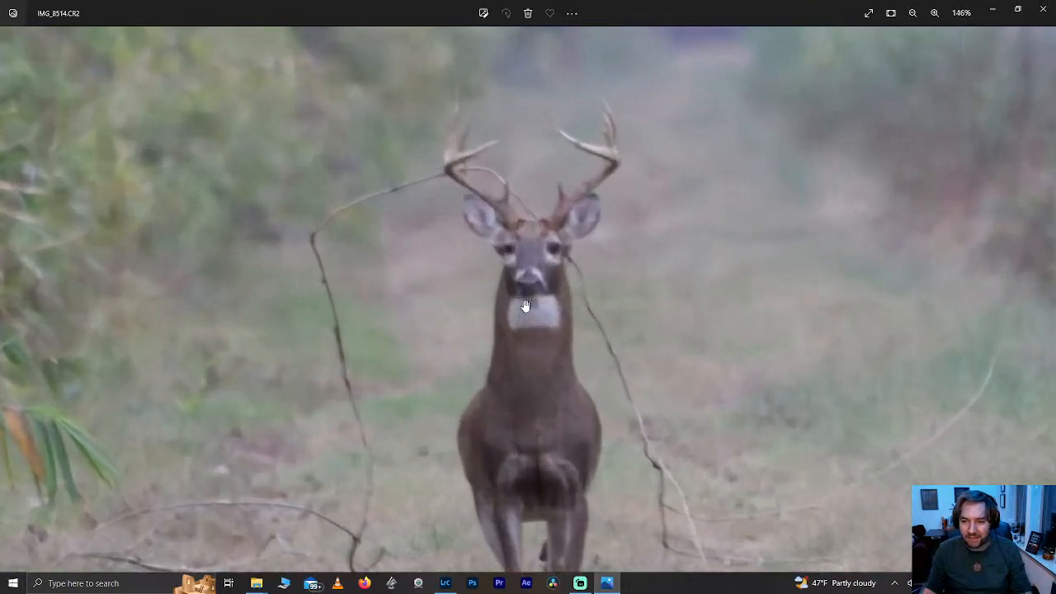
{"action": "scroll", "coordinate": [524, 306], "scroll_direction": "down", "scroll_amount": 4}
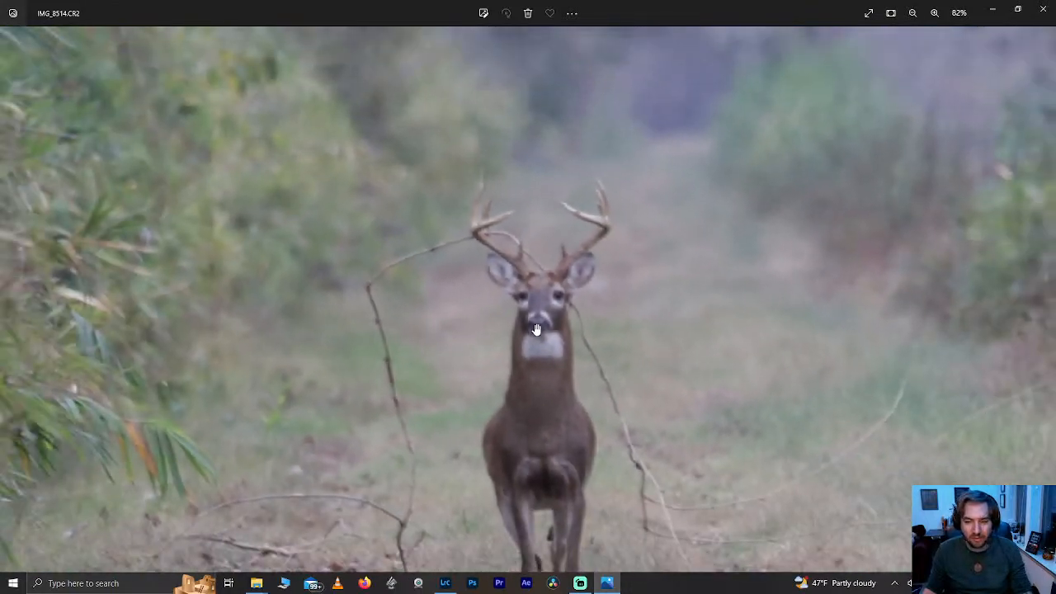
{"action": "scroll", "coordinate": [535, 330], "scroll_direction": "down", "scroll_amount": 1}
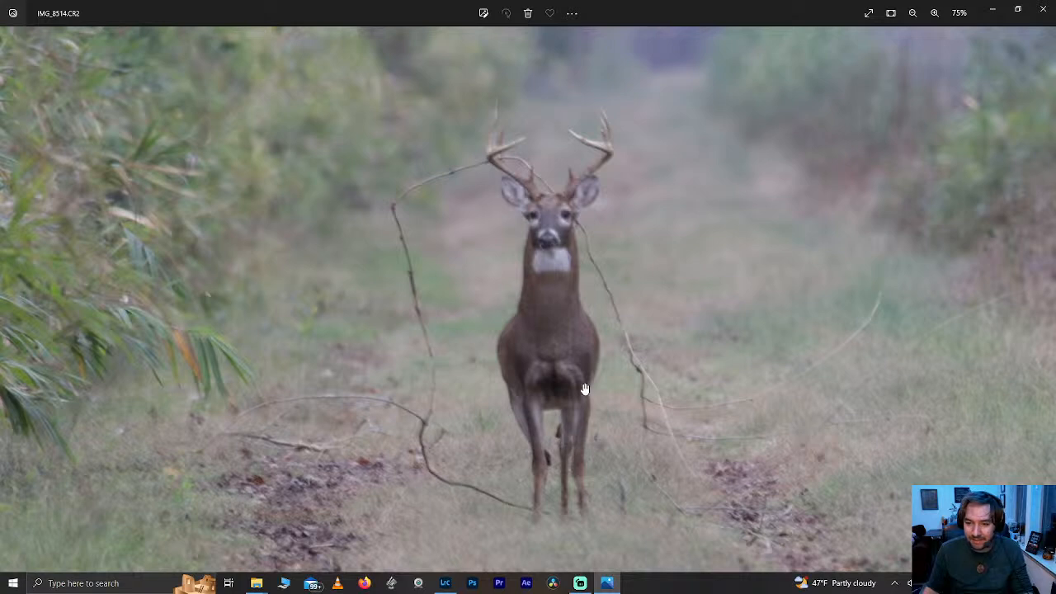
{"action": "scroll", "coordinate": [584, 389], "scroll_direction": "down", "scroll_amount": 5}
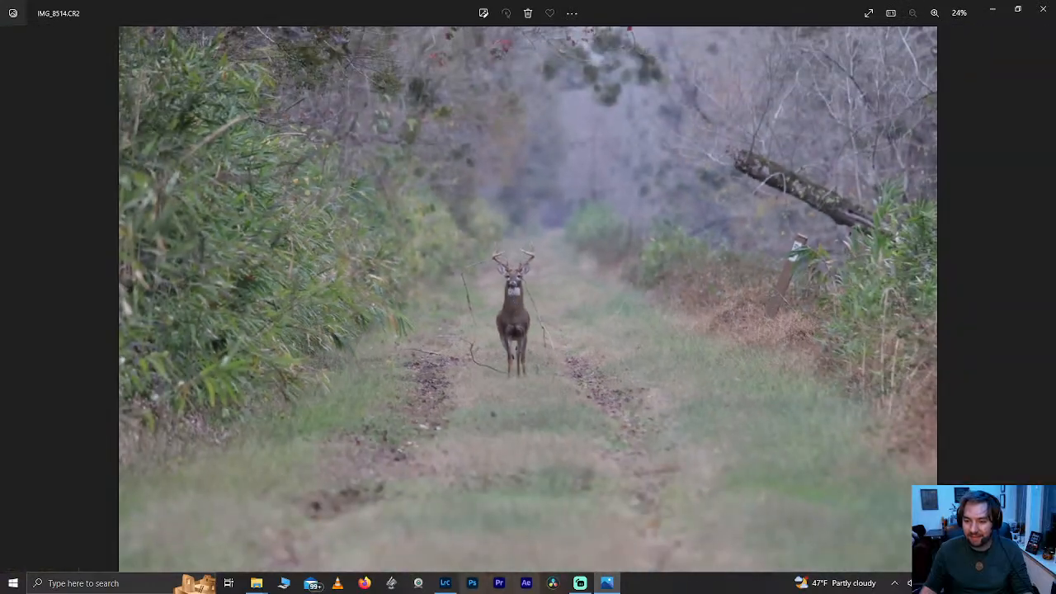
- Switch back to Lightroom Classic and shift the inverted mask's linear gradient slightly toward the blue half of the photo
{"action": "left_click", "coordinate": [444, 582]}
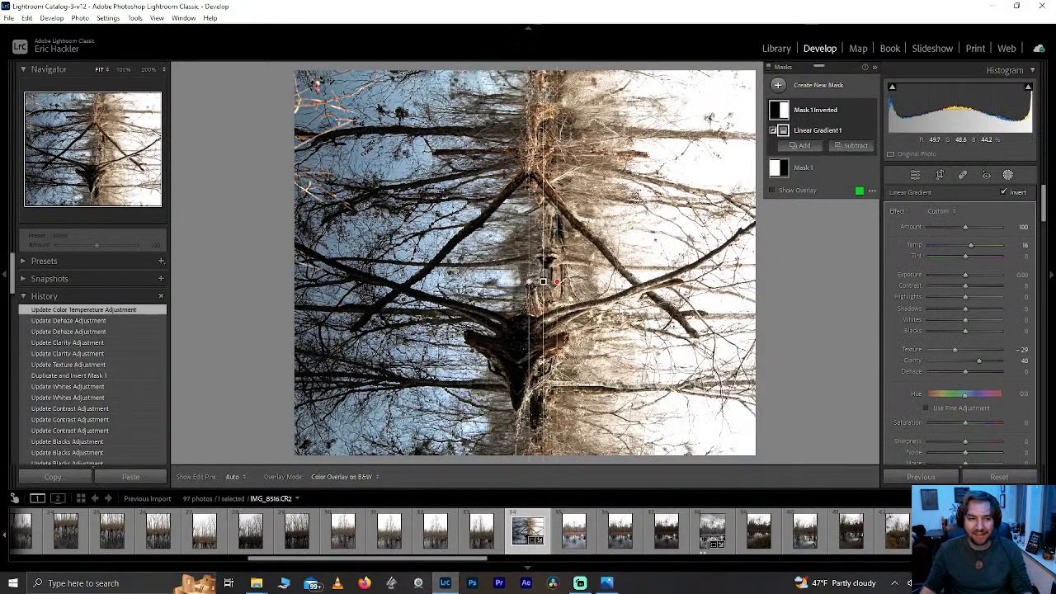
{"action": "mouse_move", "coordinate": [544, 281]}
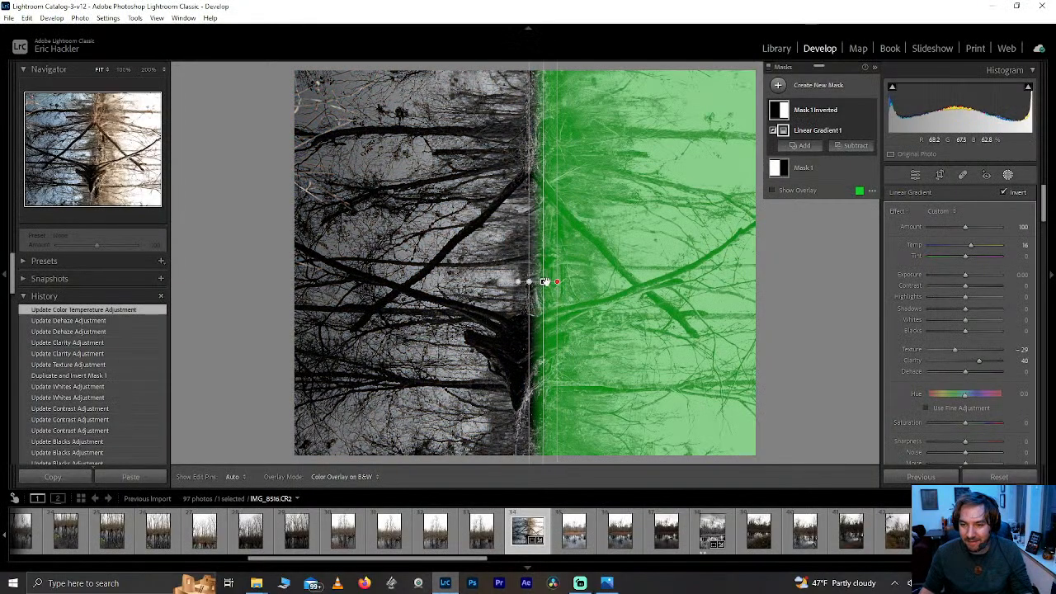
{"action": "left_click_drag", "start_coordinate": [544, 282], "coordinate": [541, 280]}
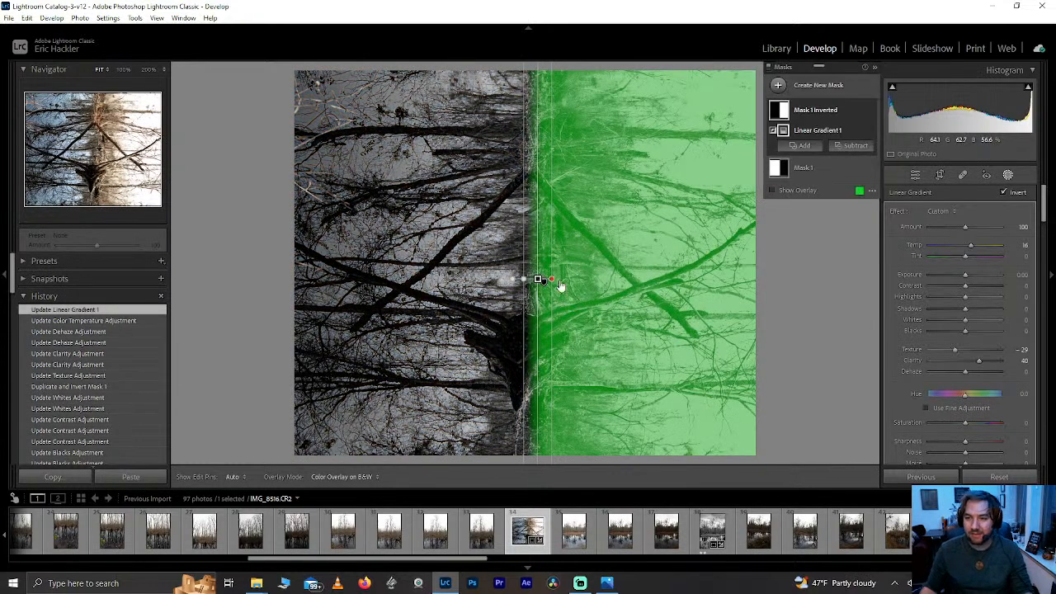
- Leave masking and try Vertical, Horizontal -16 and Rotate -1.5 transform adjustments, resetting each to 0
{"action": "left_click", "coordinate": [1008, 175]}
{"action": "left_click_drag", "start_coordinate": [1044, 198], "coordinate": [1040, 380]}
{"action": "mouse_move", "coordinate": [968, 301]}
{"action": "left_mouse_down"}
{"action": "mouse_move", "coordinate": [970, 318]}
{"action": "mouse_move", "coordinate": [977, 313]}
{"action": "mouse_move", "coordinate": [953, 319]}
{"action": "mouse_move", "coordinate": [962, 321]}
{"action": "left_mouse_up"}
{"action": "double_click", "coordinate": [973, 300]}
{"action": "double_click", "coordinate": [963, 321]}
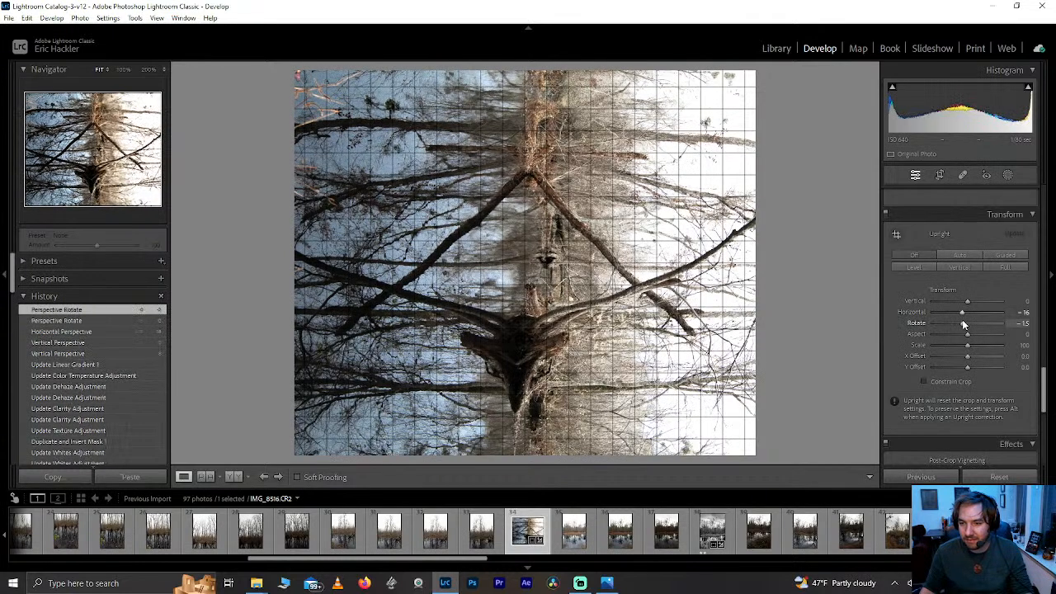
{"action": "double_click", "coordinate": [961, 313]}
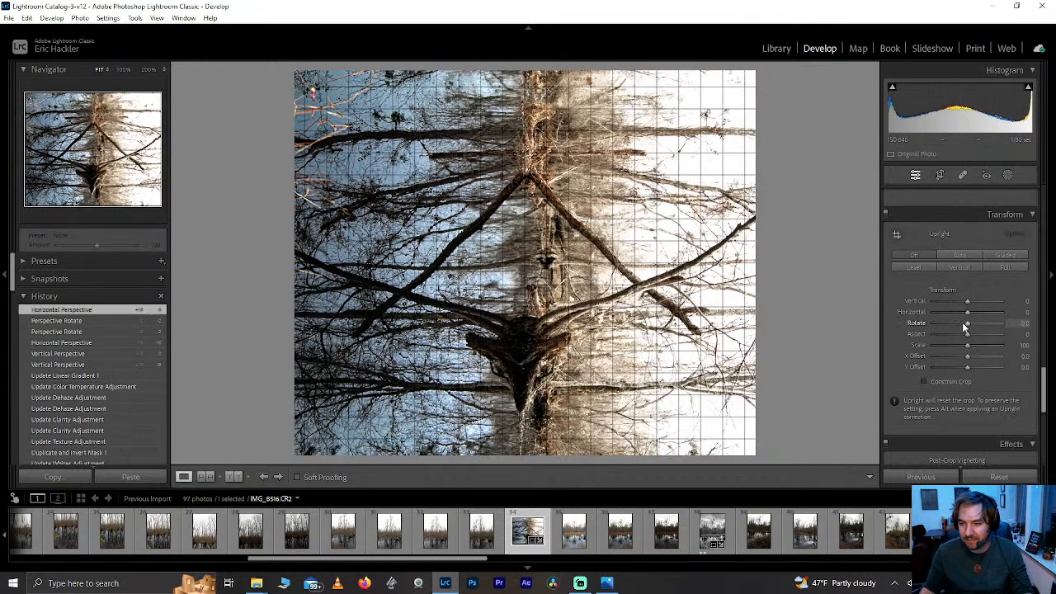
{"action": "double_click", "coordinate": [965, 326]}
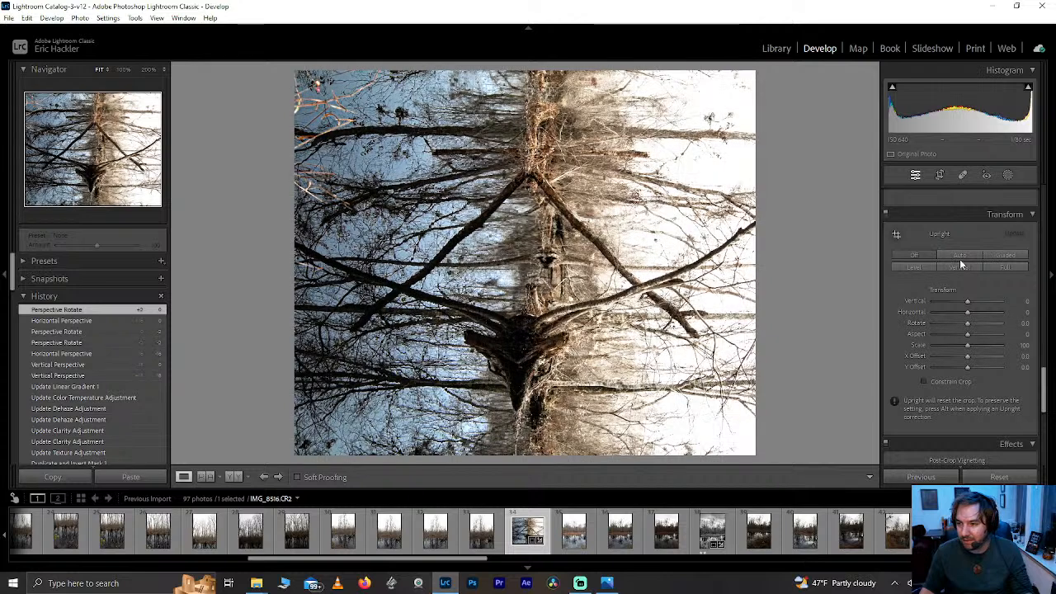
- Apply the Auto Upright perspective correction, switching between Off and Auto to compare the two
{"action": "left_click", "coordinate": [959, 255]}
{"action": "key", "text": "ctrl+z"}
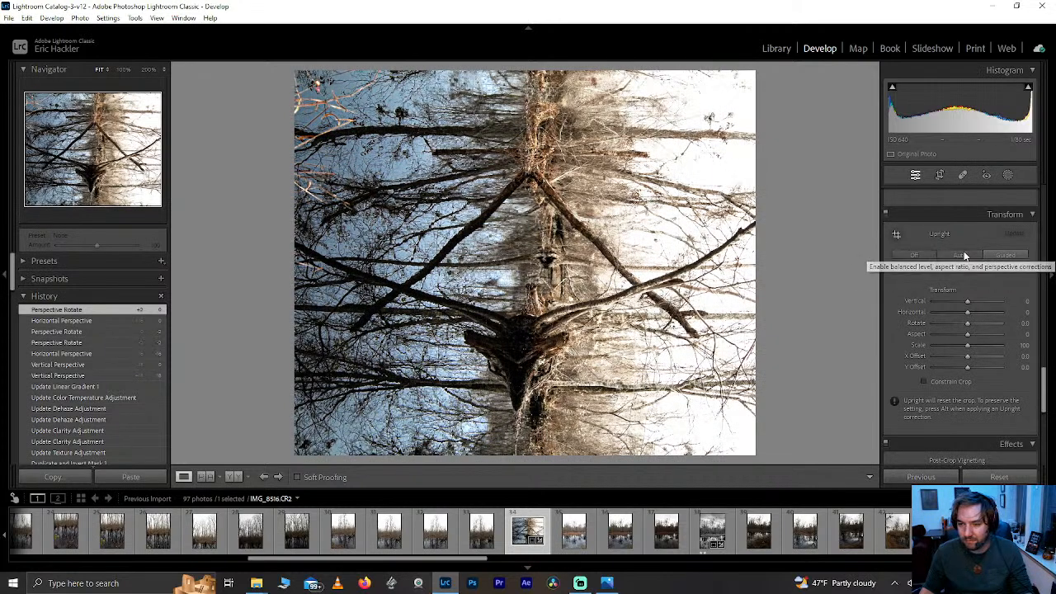
{"action": "left_click", "coordinate": [962, 255]}
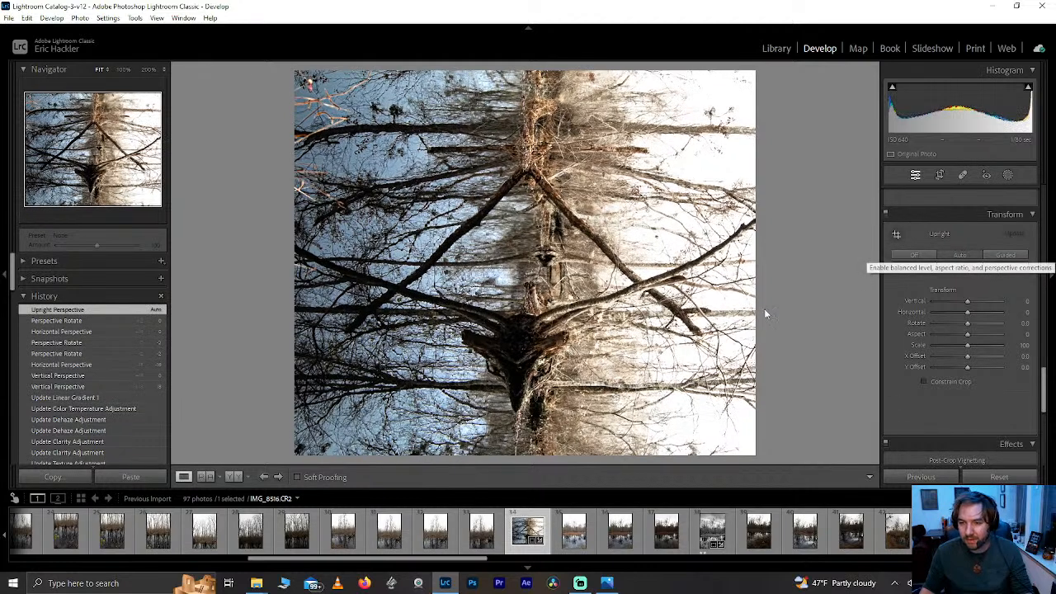
{"action": "left_click", "coordinate": [912, 258]}
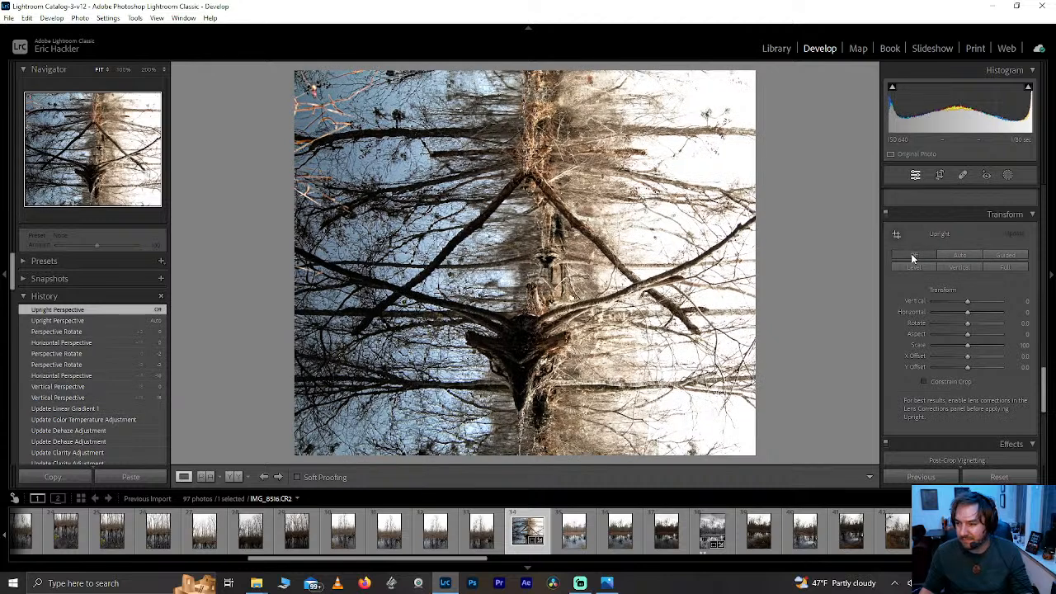
{"action": "left_click", "coordinate": [961, 255]}
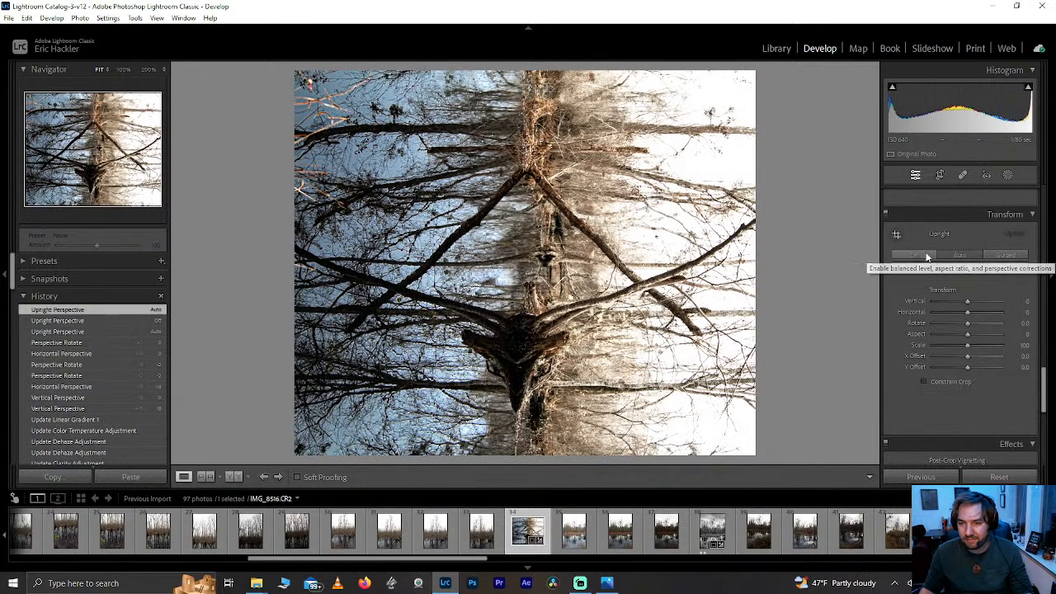
{"action": "left_click", "coordinate": [915, 256]}
{"action": "left_click", "coordinate": [952, 256]}
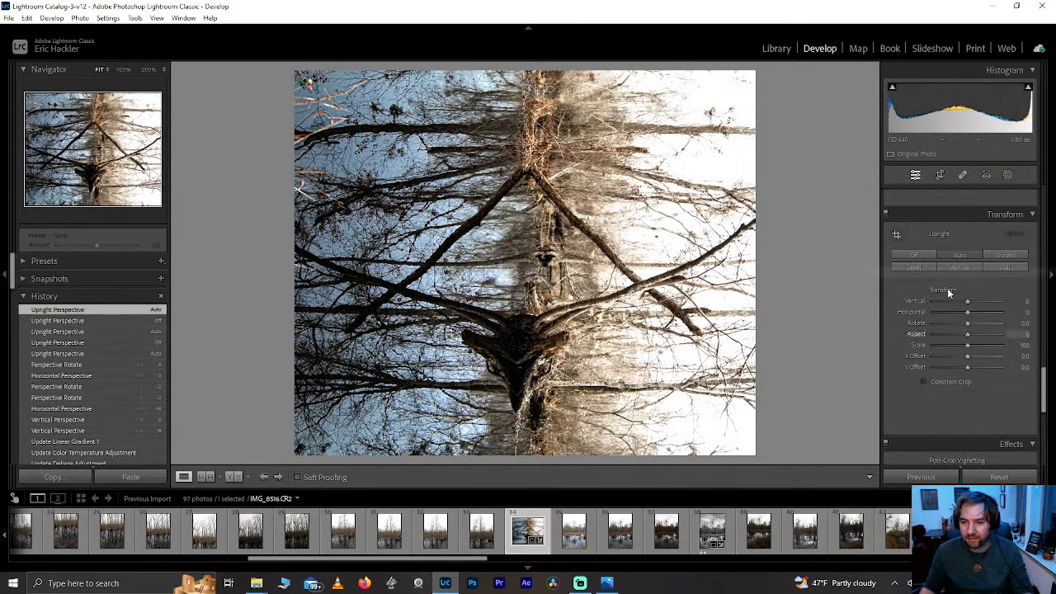
- Crop the photo tighter along its upper and lower edges, keeping the full width
{"action": "left_click", "coordinate": [940, 176]}
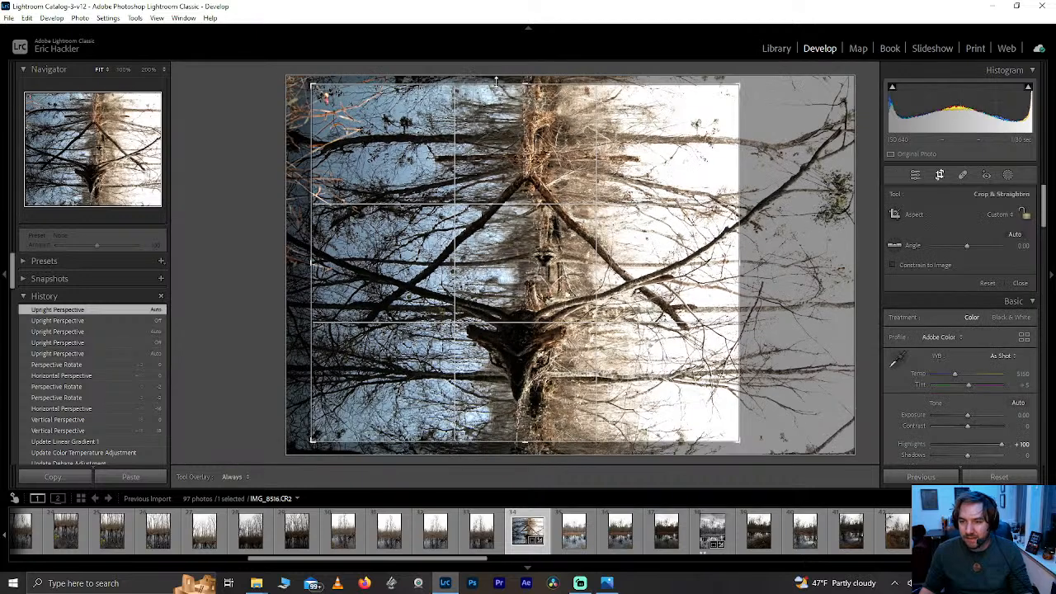
{"action": "left_click_drag", "start_coordinate": [496, 83], "coordinate": [496, 108]}
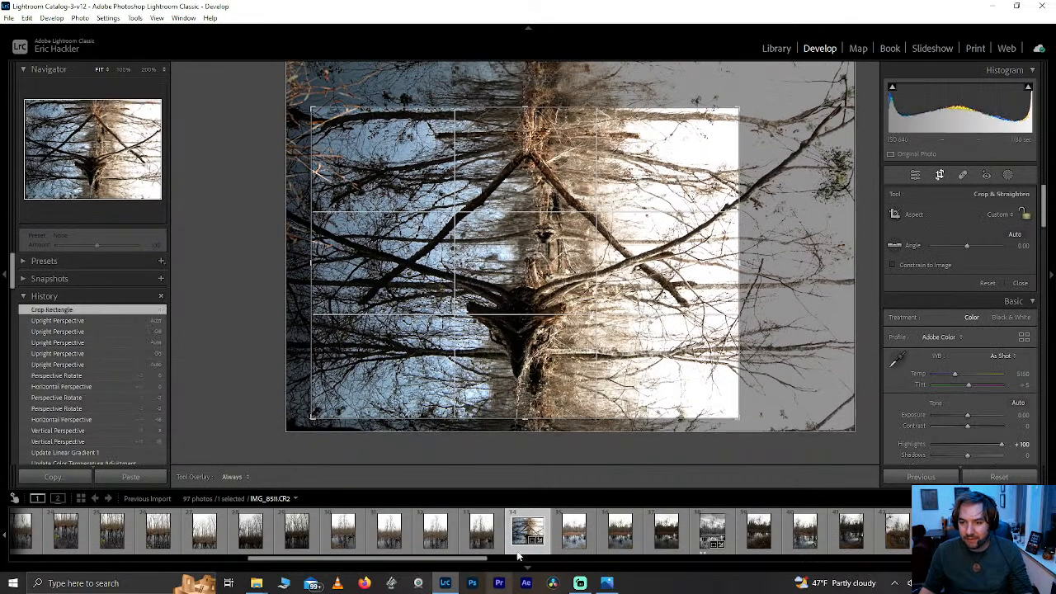
{"action": "left_click_drag", "start_coordinate": [522, 417], "coordinate": [520, 407]}
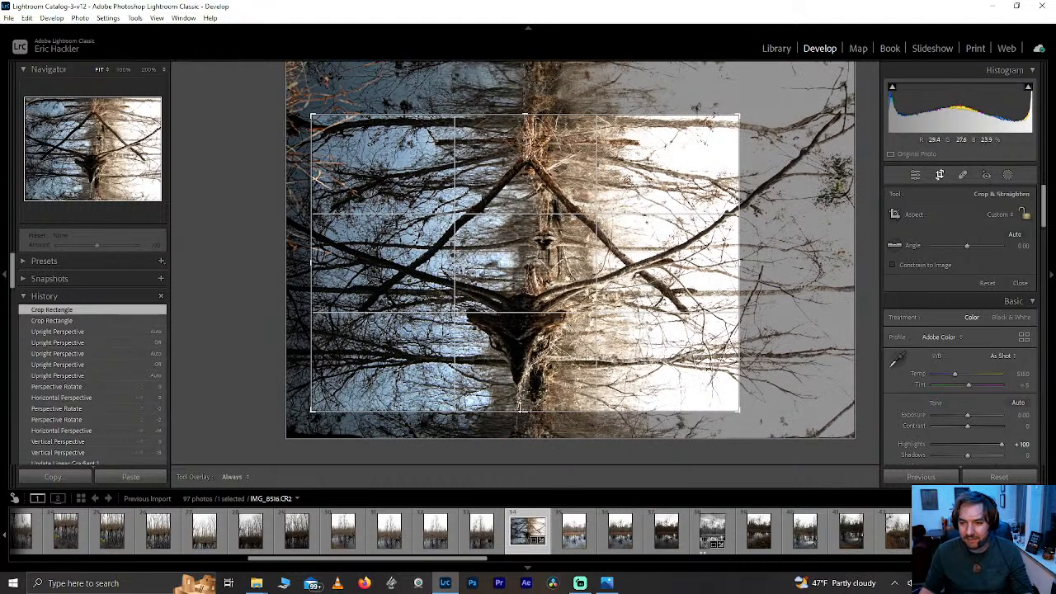
{"action": "left_click", "coordinate": [938, 176]}
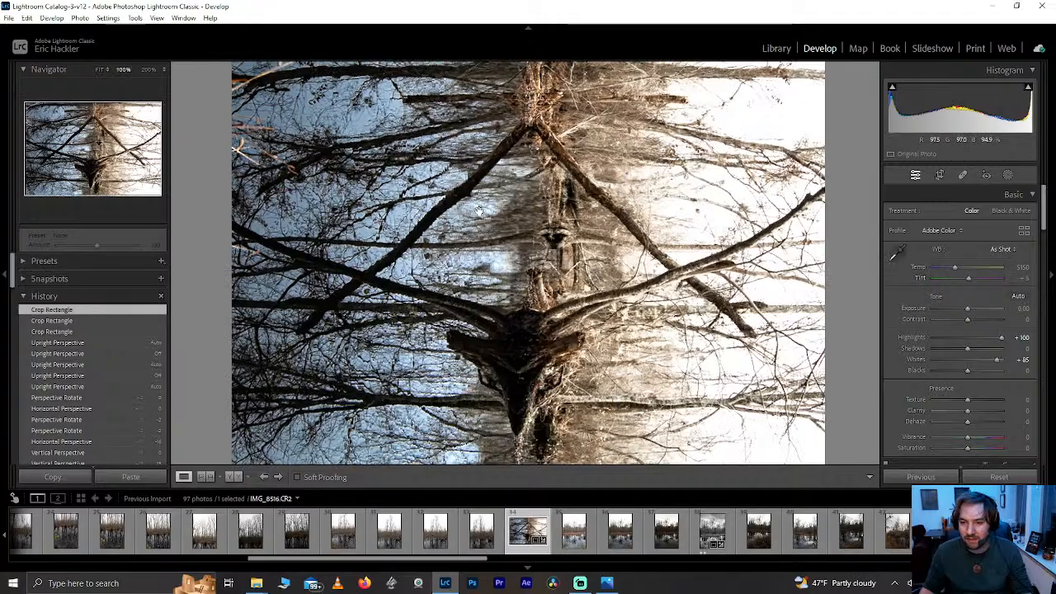
{"action": "left_click", "coordinate": [504, 212]}
{"action": "left_click_drag", "start_coordinate": [453, 234], "coordinate": [581, 282]}
{"action": "left_click_drag", "start_coordinate": [849, 248], "coordinate": [592, 280]}
{"action": "left_click", "coordinate": [696, 262]}
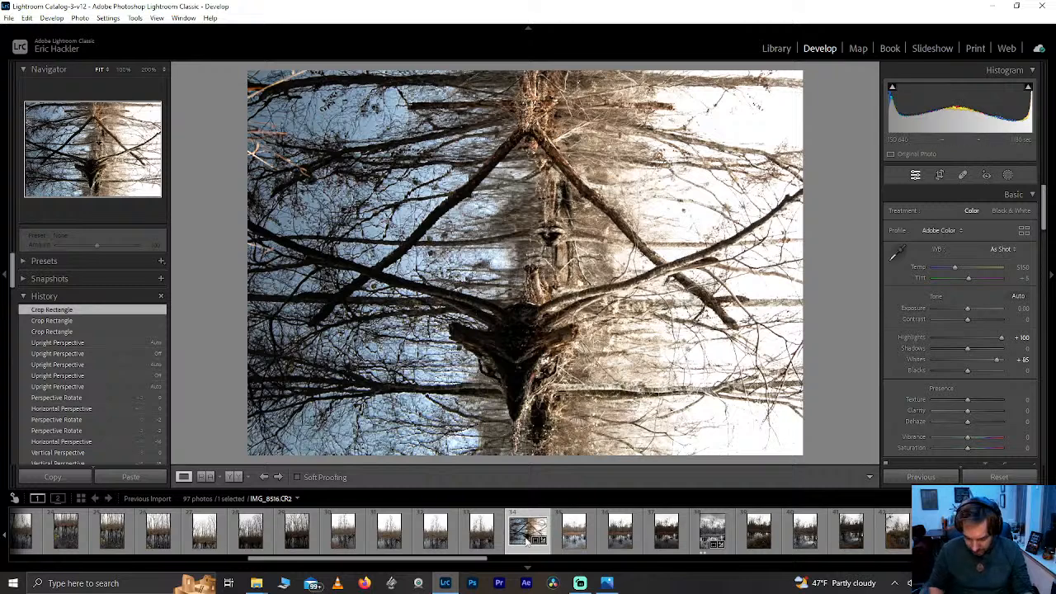
- Create a virtual copy of IMG_8516.CR2 and convert the copy to black and white
{"action": "key", "text": "ctrl+apostrophe"}
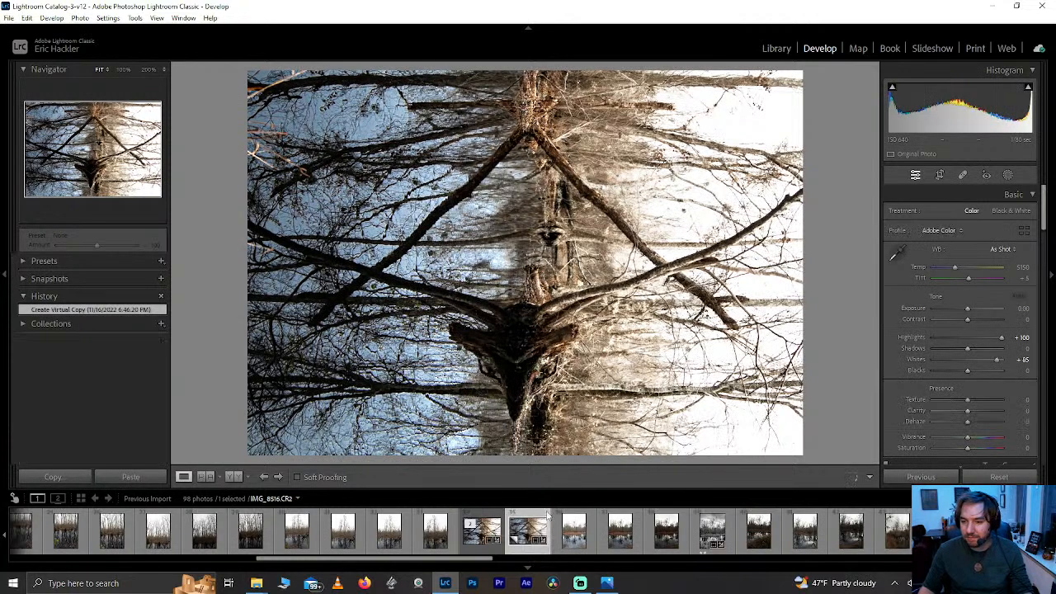
{"action": "left_click", "coordinate": [1003, 210]}
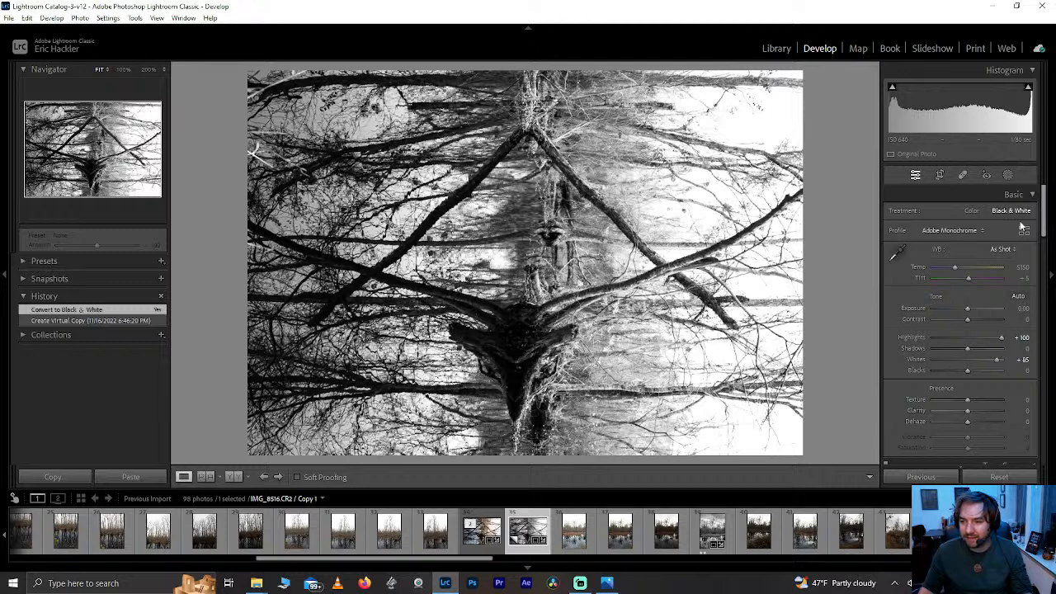
{"action": "scroll", "coordinate": [956, 347], "scroll_direction": "down", "scroll_amount": 5}
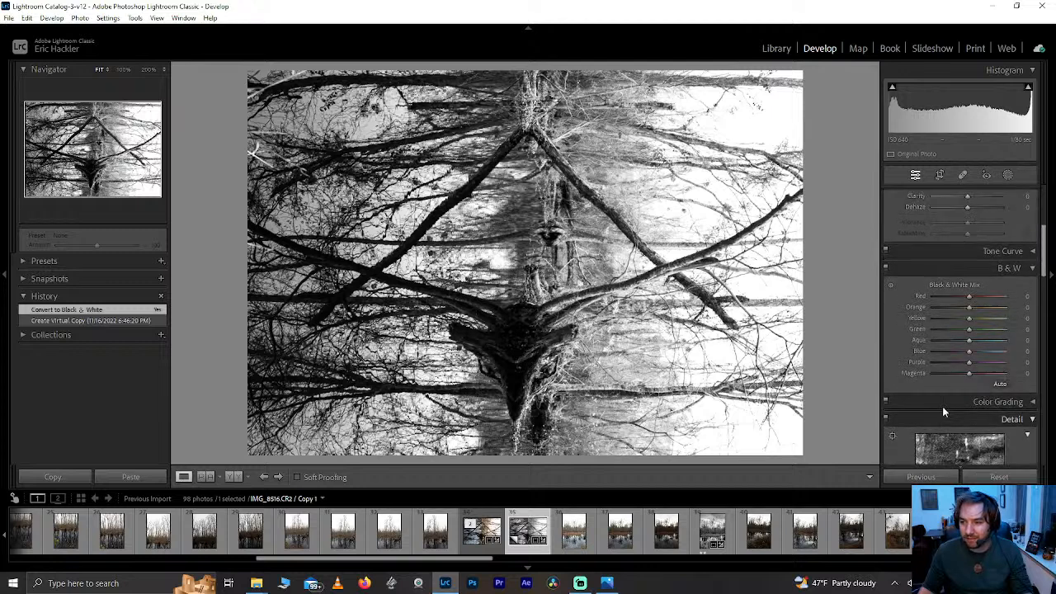
- In the black-and-white mix, set Yellow to +85 and Blue to -6, trying an Orange change and resetting it
{"action": "left_click_drag", "start_coordinate": [991, 355], "coordinate": [958, 360]}
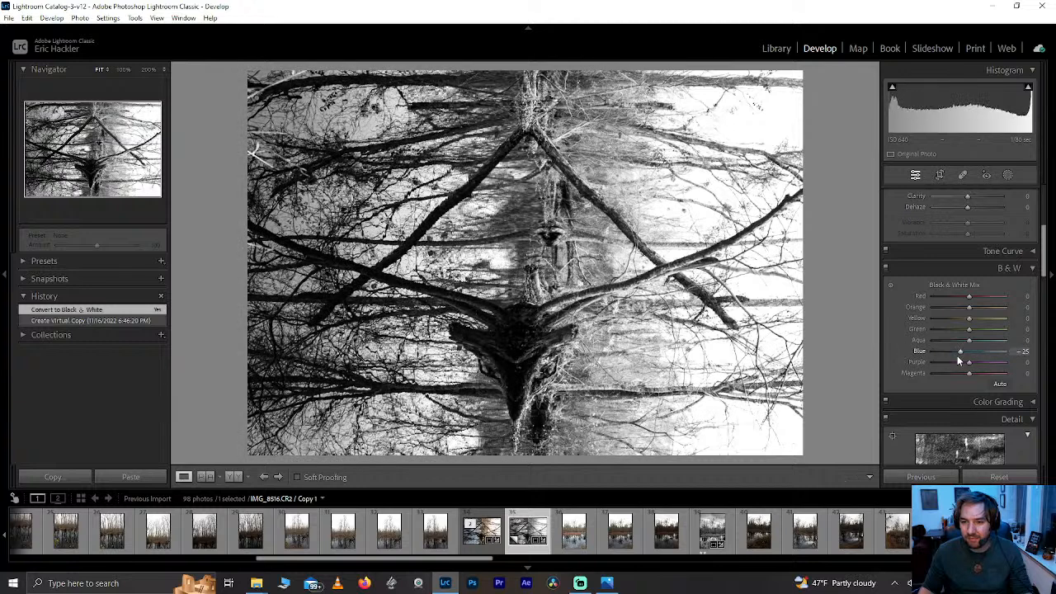
{"action": "left_click_drag", "start_coordinate": [969, 308], "coordinate": [998, 320]}
{"action": "double_click", "coordinate": [1000, 309]}
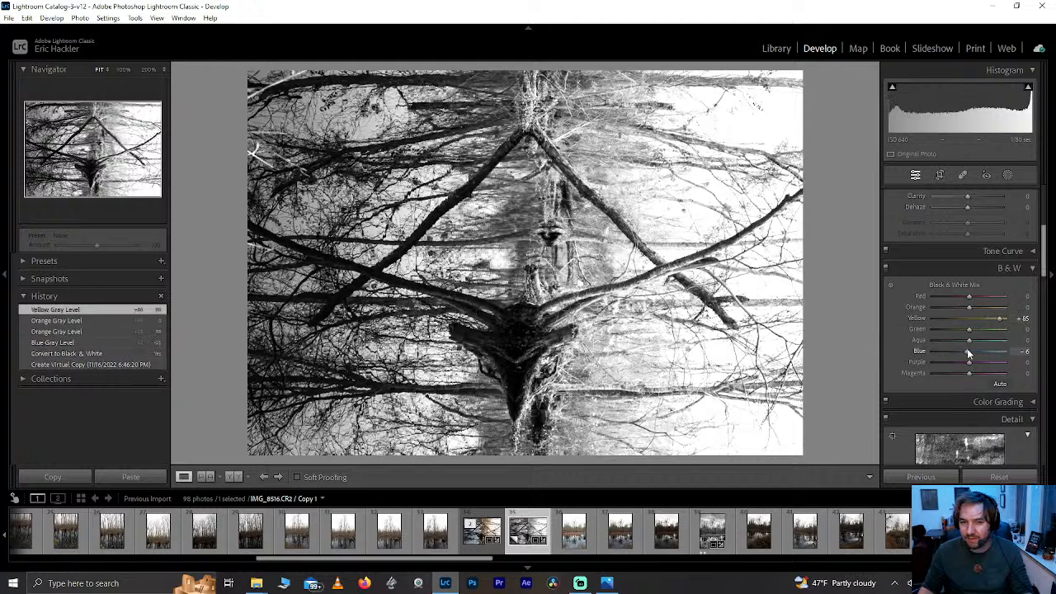
{"action": "left_click_drag", "start_coordinate": [968, 353], "coordinate": [968, 353]}
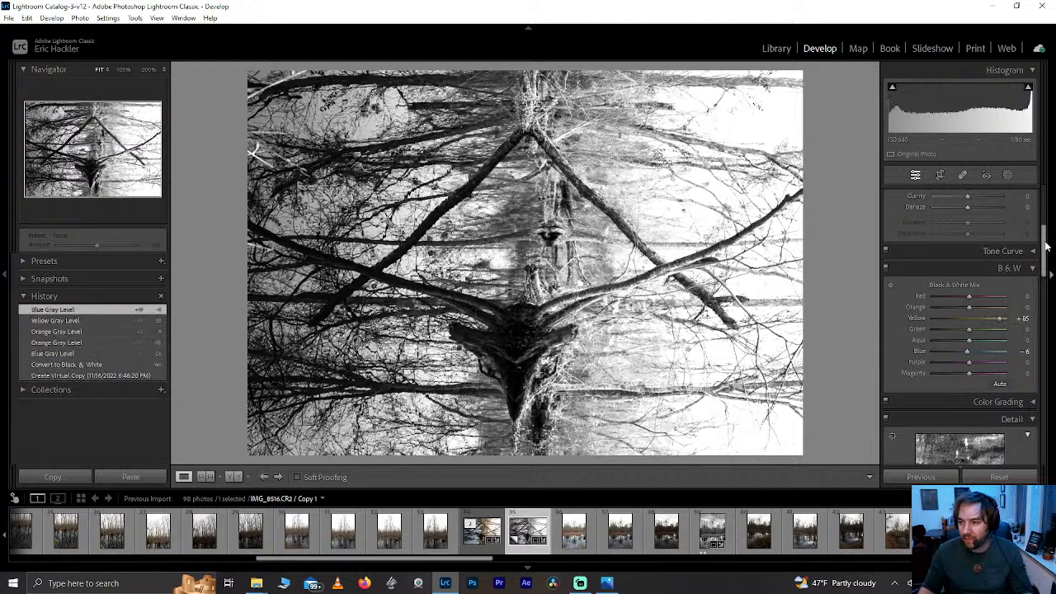
- In the Mask 1 Inverted gradient, try Contrast and Blacks changes, reset Contrast to 0 and set Blacks to -52
{"action": "left_click_drag", "start_coordinate": [1048, 245], "coordinate": [1045, 190]}
{"action": "left_click", "coordinate": [1007, 176]}
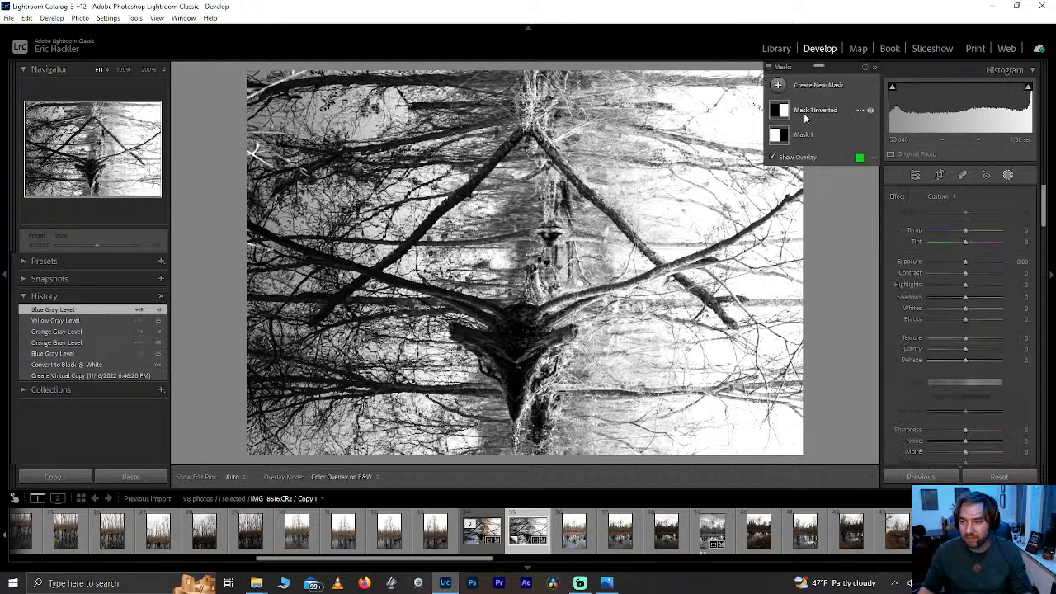
{"action": "left_click", "coordinate": [804, 113]}
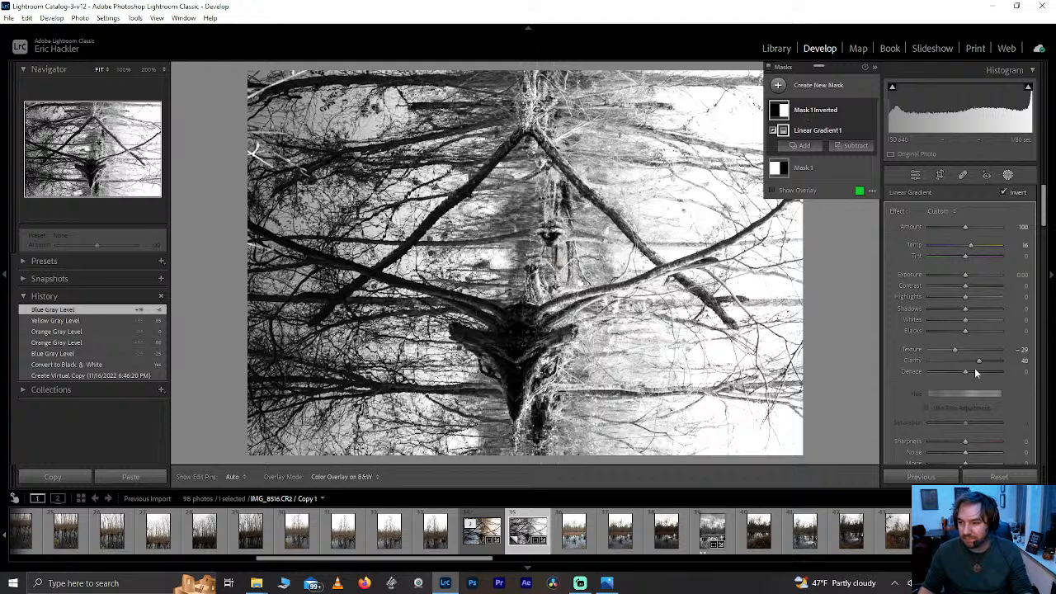
{"action": "left_click", "coordinate": [979, 363]}
{"action": "mouse_move", "coordinate": [965, 330]}
{"action": "left_mouse_down"}
{"action": "mouse_move", "coordinate": [924, 329]}
{"action": "mouse_move", "coordinate": [970, 332]}
{"action": "left_mouse_up"}
{"action": "double_click", "coordinate": [970, 332]}
{"action": "mouse_move", "coordinate": [965, 285]}
{"action": "left_mouse_down"}
{"action": "mouse_move", "coordinate": [914, 288]}
{"action": "mouse_move", "coordinate": [959, 284]}
{"action": "left_mouse_up"}
{"action": "double_click", "coordinate": [959, 287]}
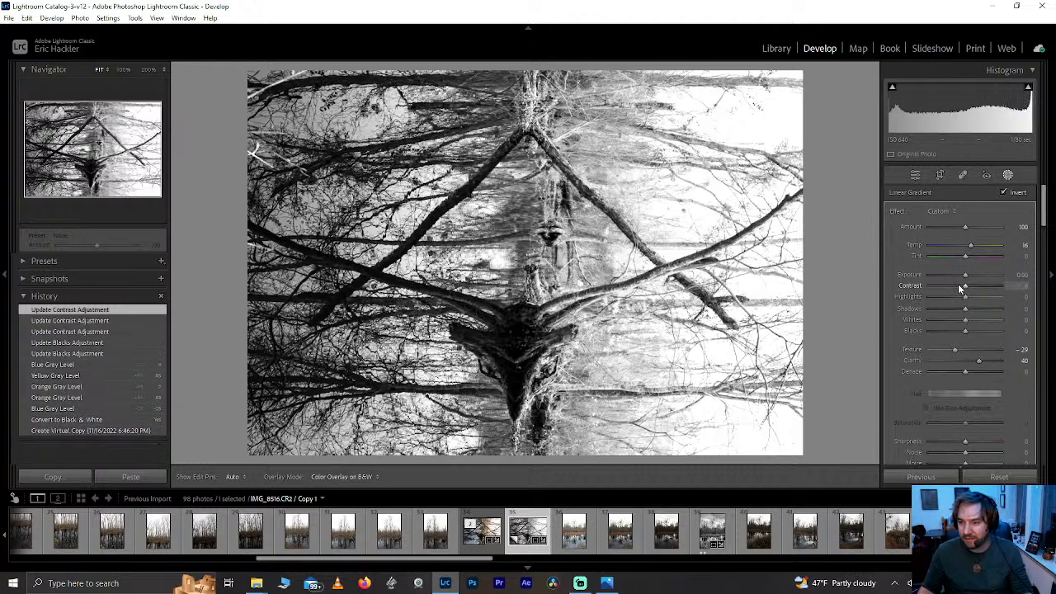
{"action": "mouse_move", "coordinate": [965, 331]}
{"action": "left_mouse_down"}
{"action": "mouse_move", "coordinate": [938, 340]}
{"action": "mouse_move", "coordinate": [948, 331]}
{"action": "left_mouse_up"}
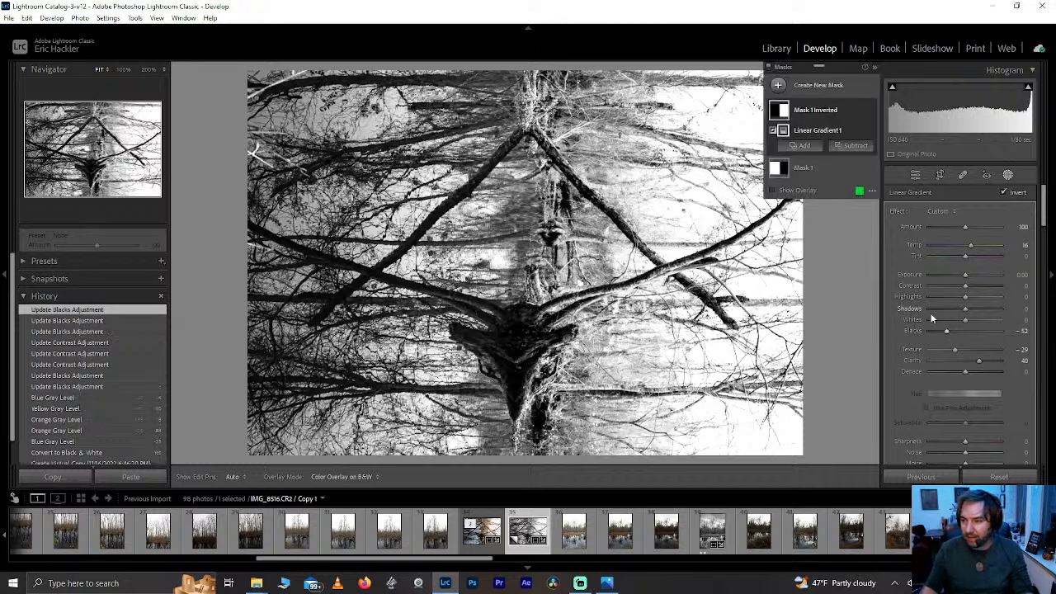
{"action": "left_click", "coordinate": [1007, 176]}
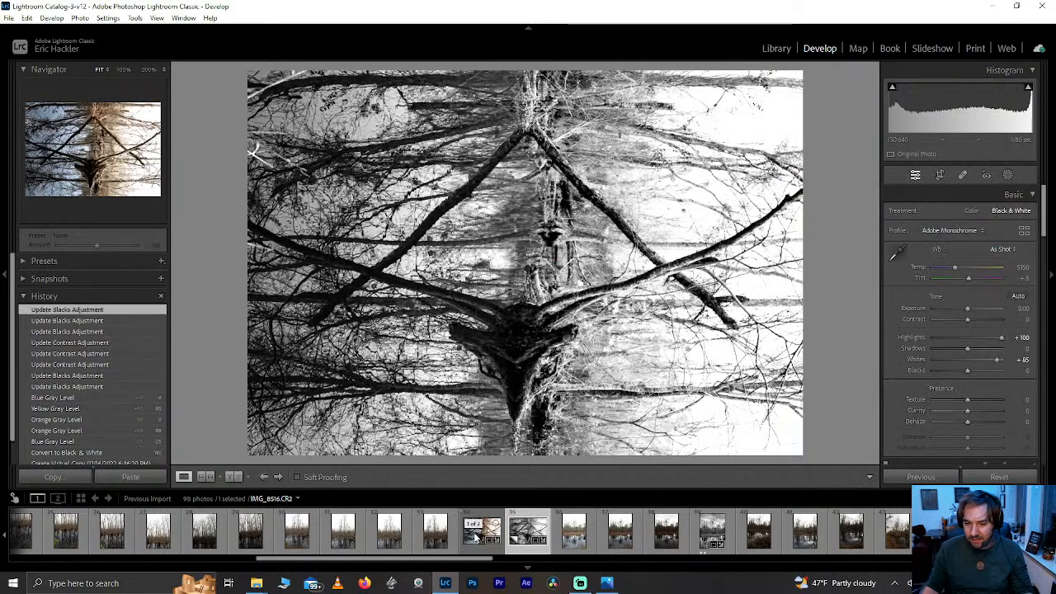
- Rate both the color original of IMG_8516.CR2 and its black-and-white copy three stars
{"action": "left_click", "coordinate": [476, 537]}
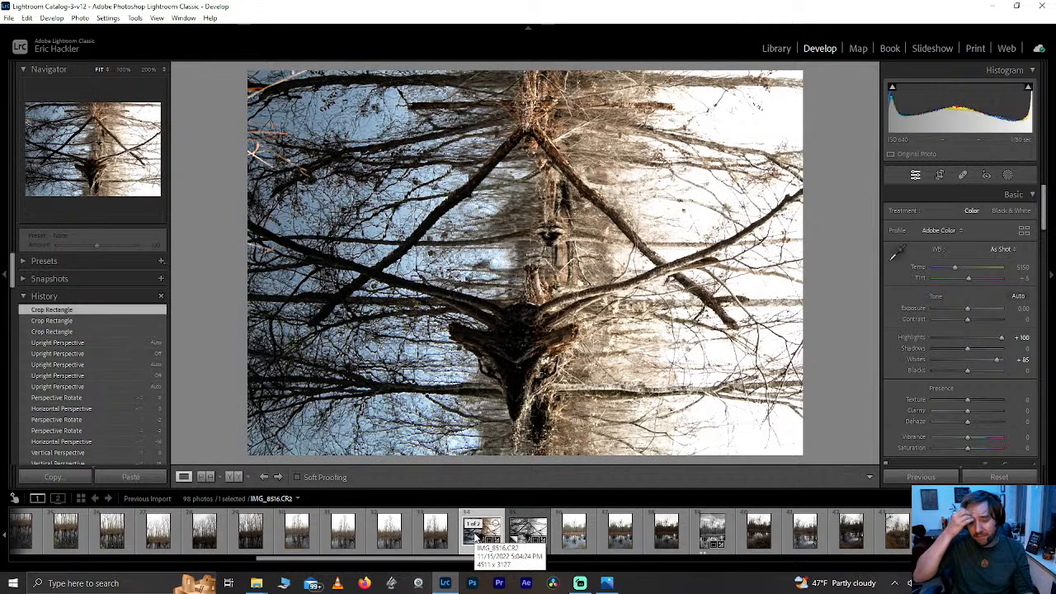
{"action": "key", "text": "3"}
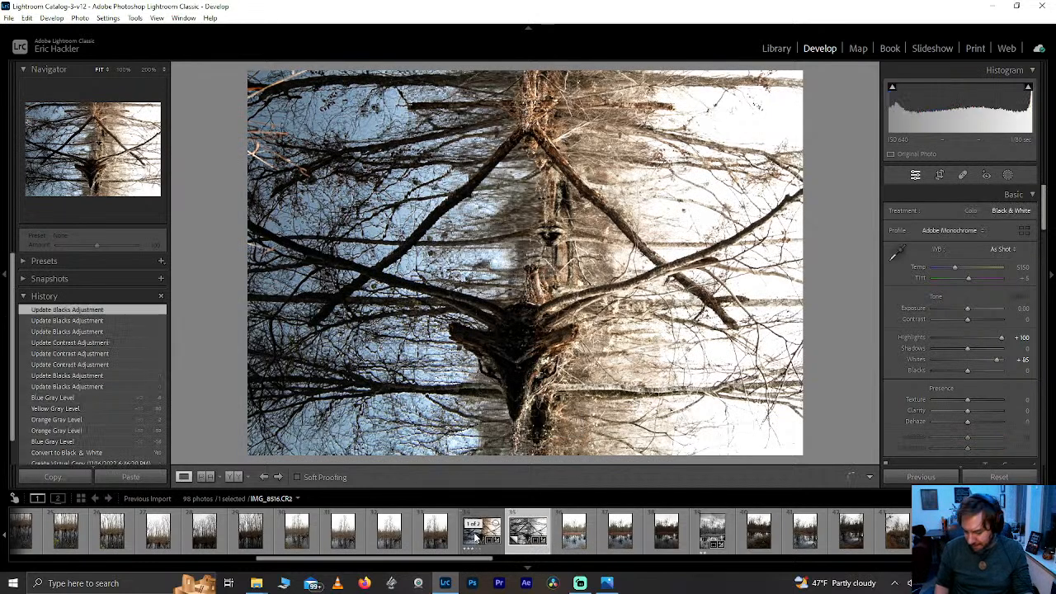
{"action": "key", "text": "3"}
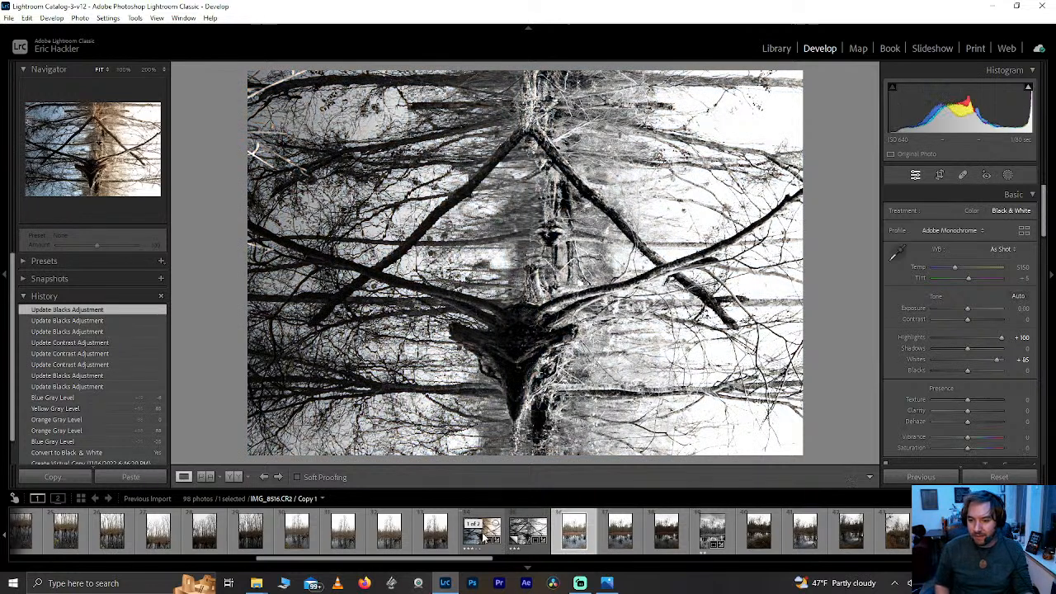
- Review the photos after the rated pair, from the swamp reflections to the autumn tree lake shots, for another image to edit
{"action": "key", "text": "Right"}
{"action": "key", "text": "Right"}
{"action": "key", "text": "Right"}
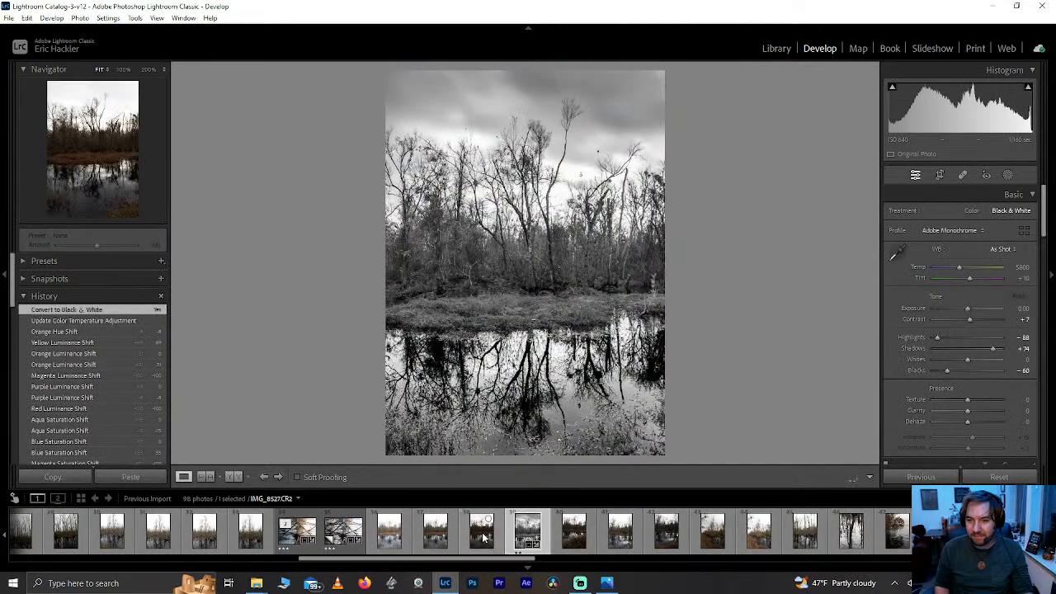
{"action": "key", "text": "Right"}
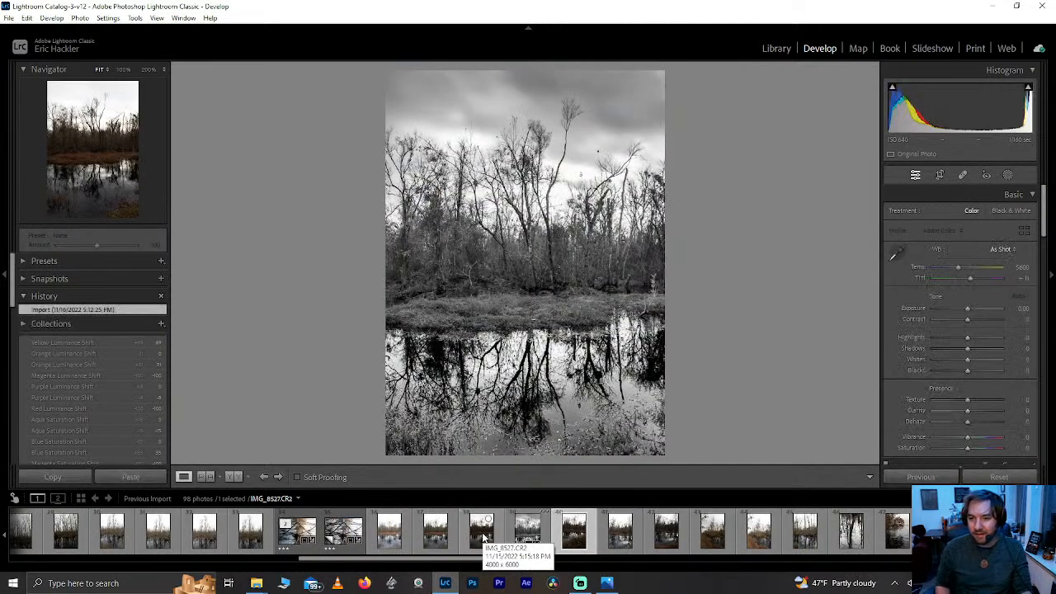
{"action": "key", "text": "Right"}
{"action": "key", "text": "Right"}
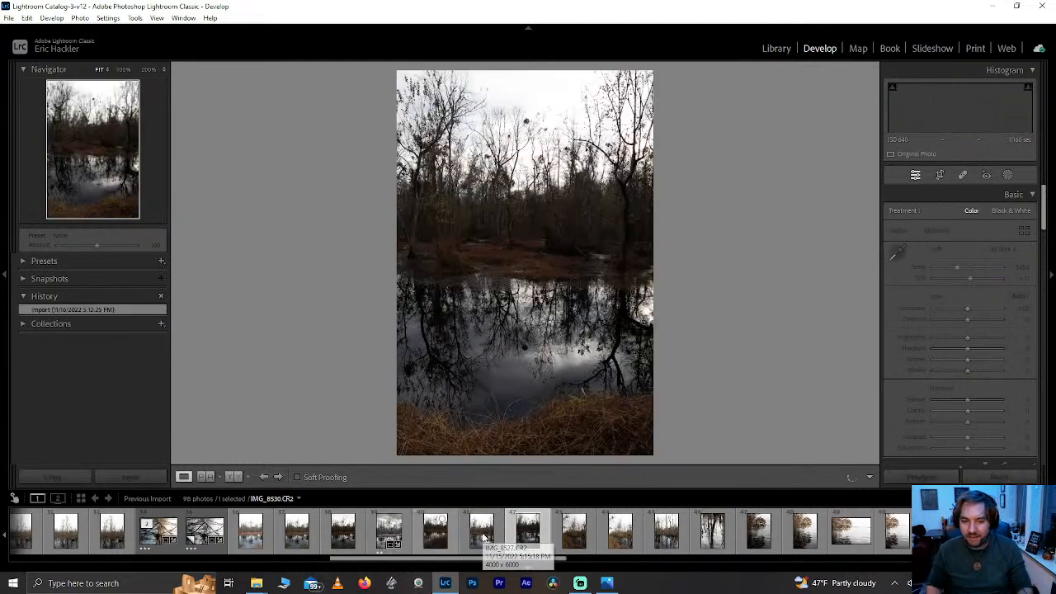
{"action": "key", "text": "Right"}
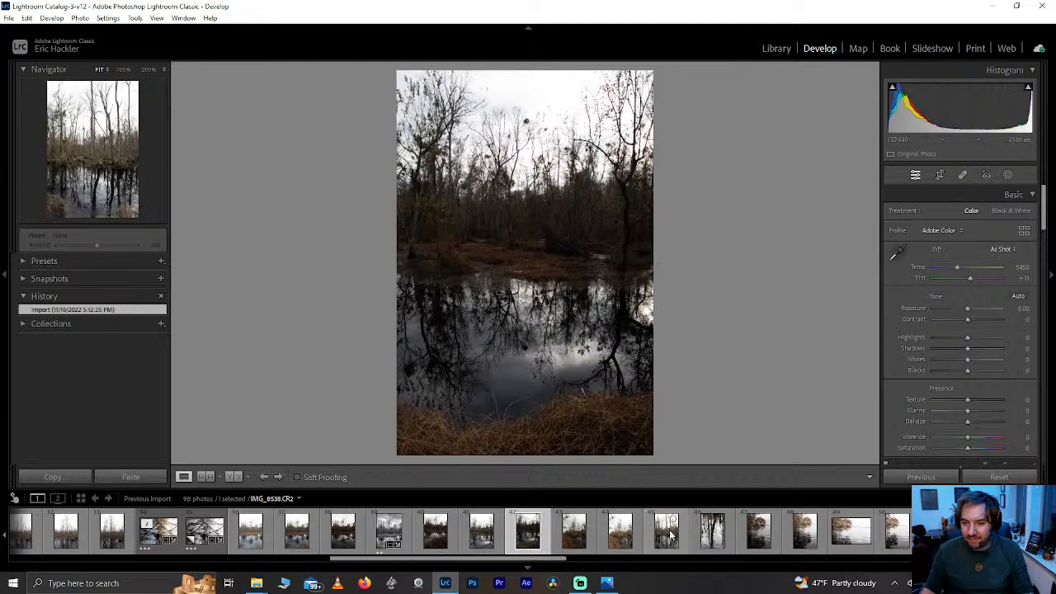
{"action": "left_click", "coordinate": [711, 542]}
{"action": "left_click", "coordinate": [805, 532]}
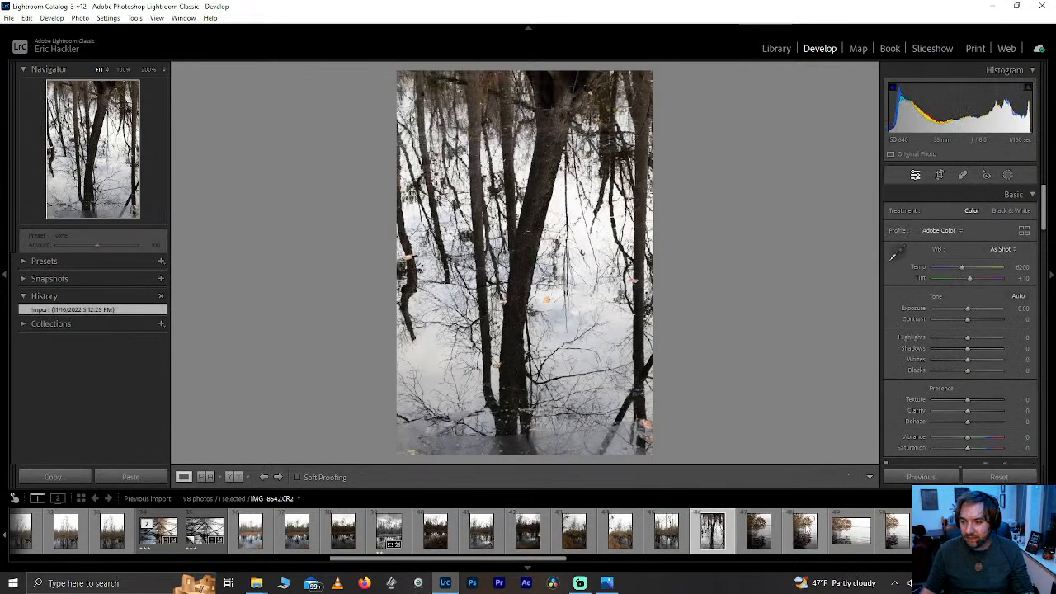
{"action": "left_click", "coordinate": [844, 531]}
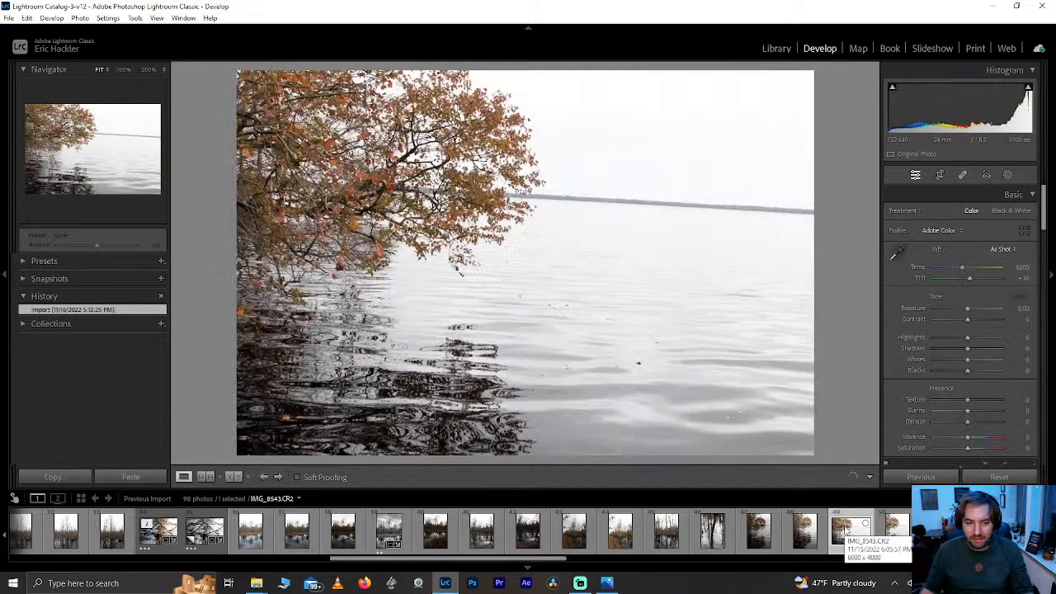
{"action": "left_click", "coordinate": [897, 532]}
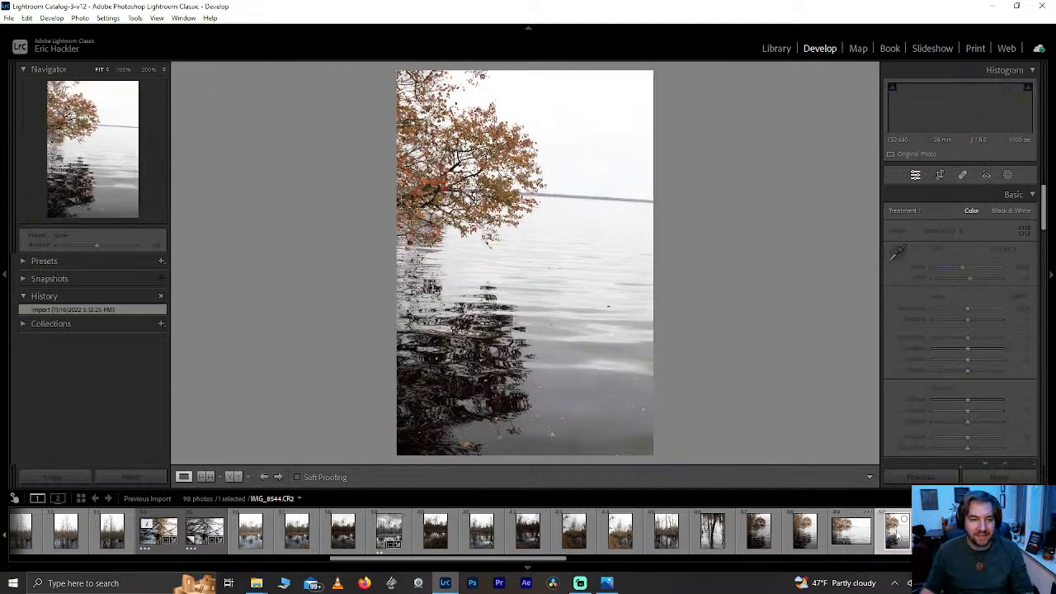
- Compare the upright lake photos of single cypress trees, from IMG_8545.CR2 through the shots next to it
{"action": "scroll", "coordinate": [587, 532], "scroll_direction": "down", "scroll_amount": 5}
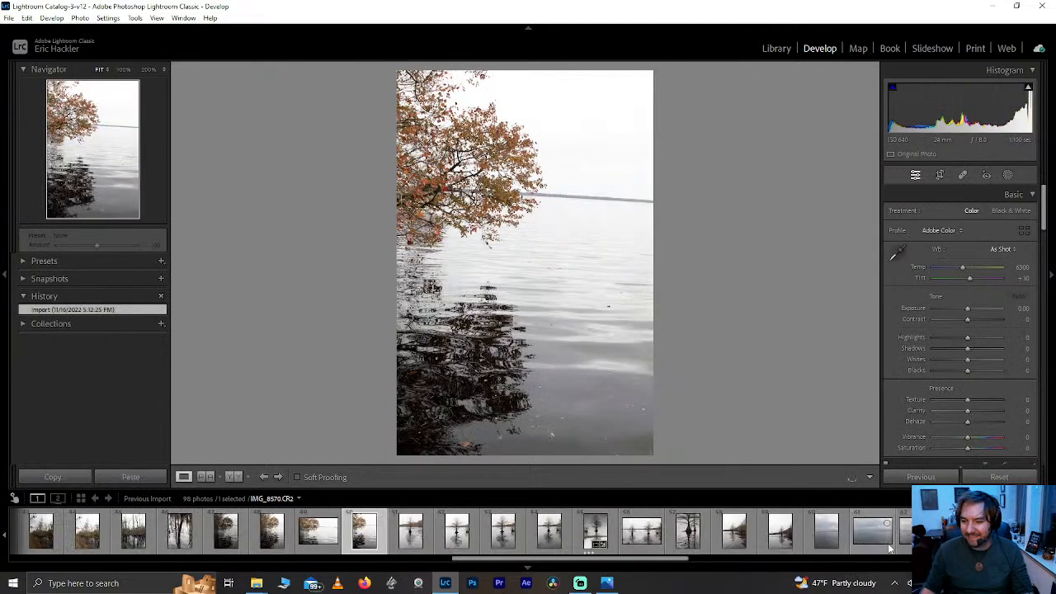
{"action": "left_click", "coordinate": [411, 532]}
{"action": "left_click", "coordinate": [463, 532]}
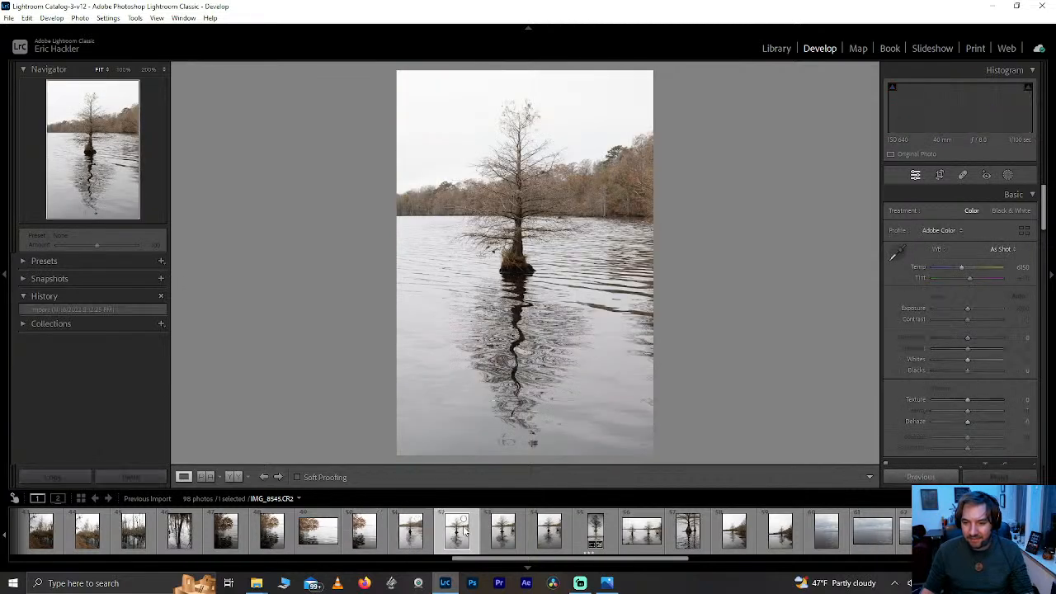
{"action": "left_click", "coordinate": [505, 532]}
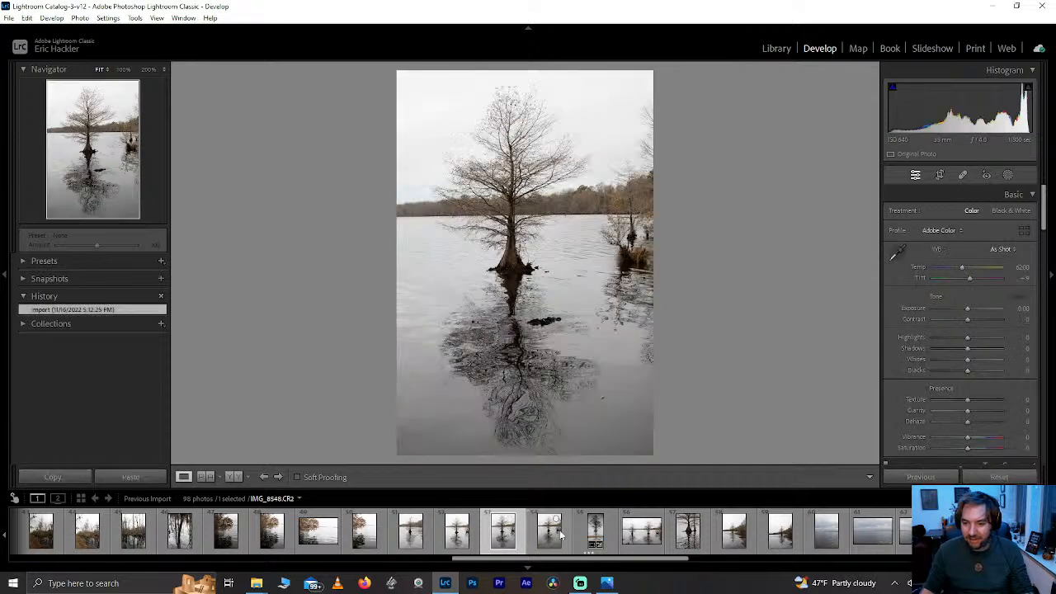
{"action": "left_click", "coordinate": [559, 533]}
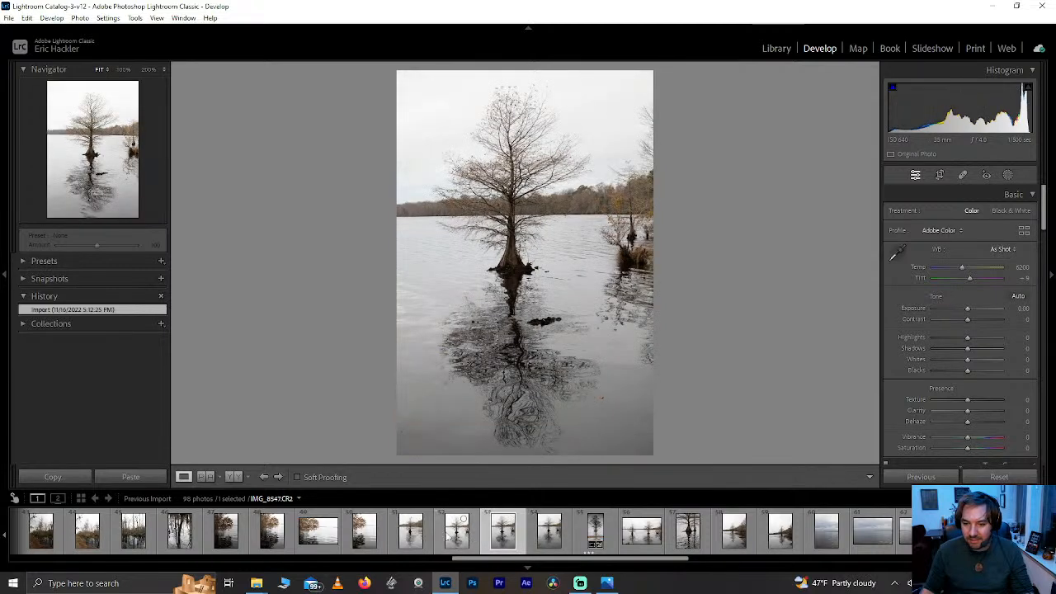
{"action": "left_click", "coordinate": [457, 532]}
{"action": "left_click", "coordinate": [410, 534]}
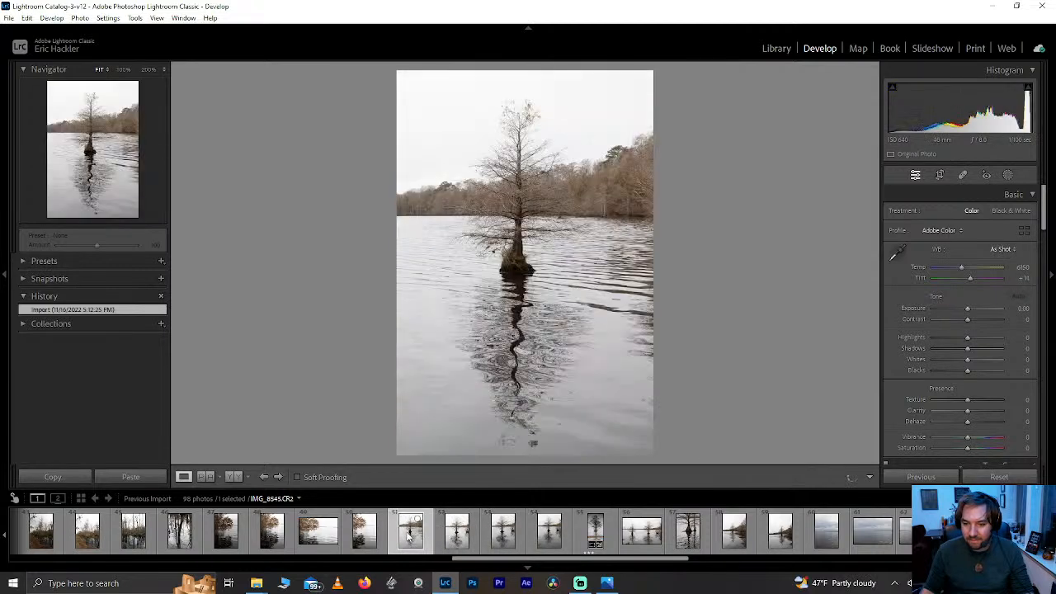
{"action": "left_click", "coordinate": [503, 535]}
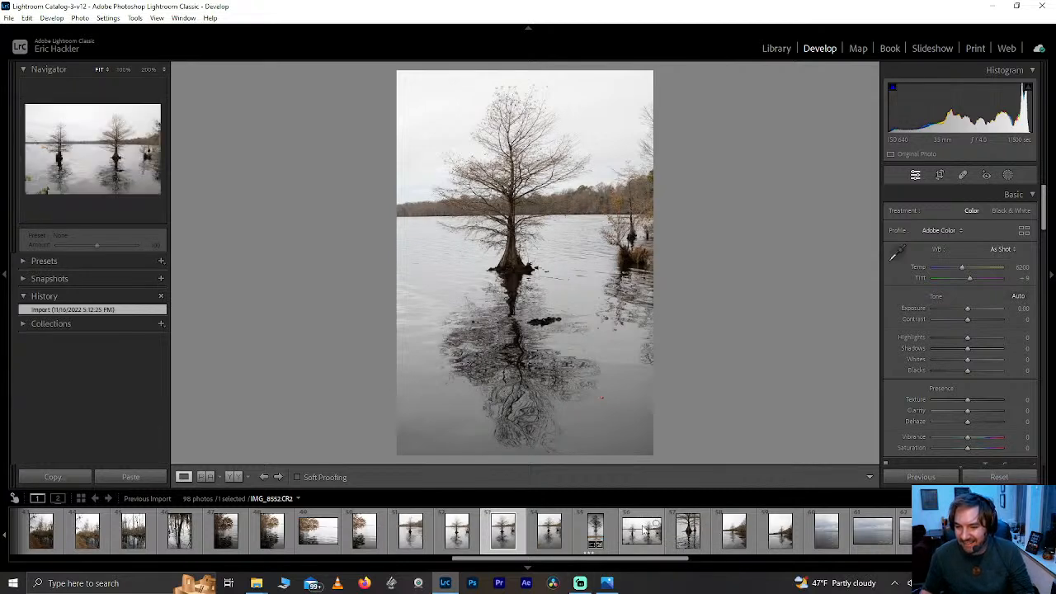
- Try rotating the two-tree lake photo IMG_8552.CR2 by 180 degrees, and return it to its original orientation
{"action": "left_click", "coordinate": [645, 528]}
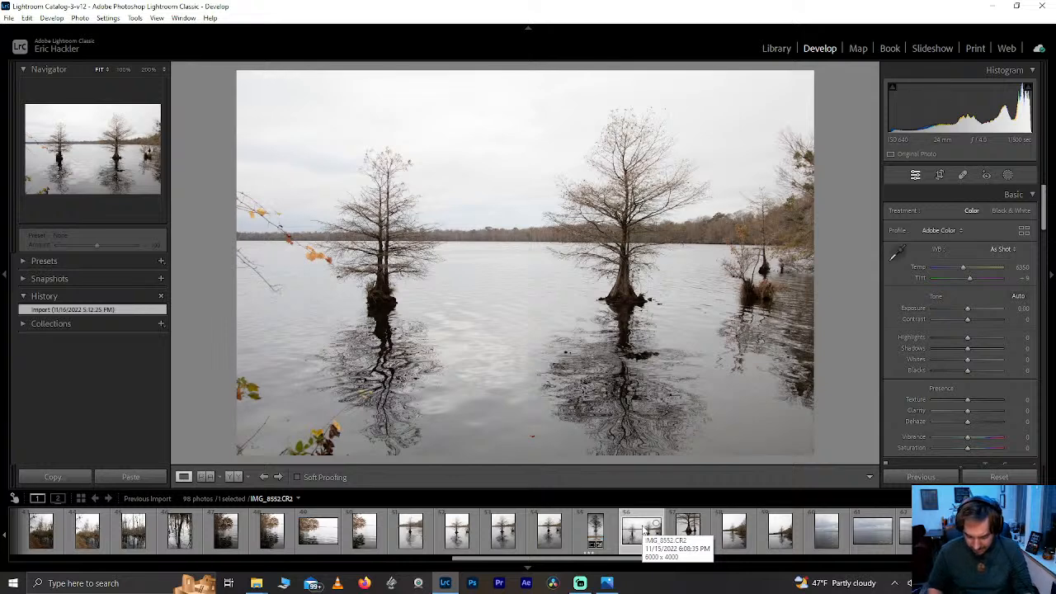
{"action": "key", "text": "ctrl+]"}
{"action": "key", "text": "ctrl+]"}
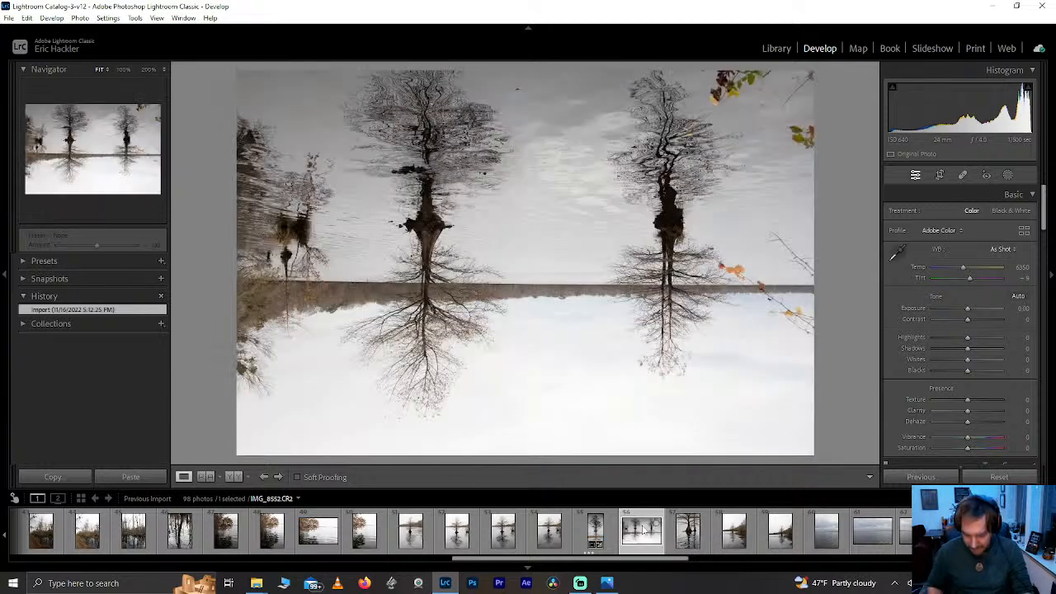
{"action": "key", "text": "ctrl+["}
{"action": "key", "text": "ctrl+["}
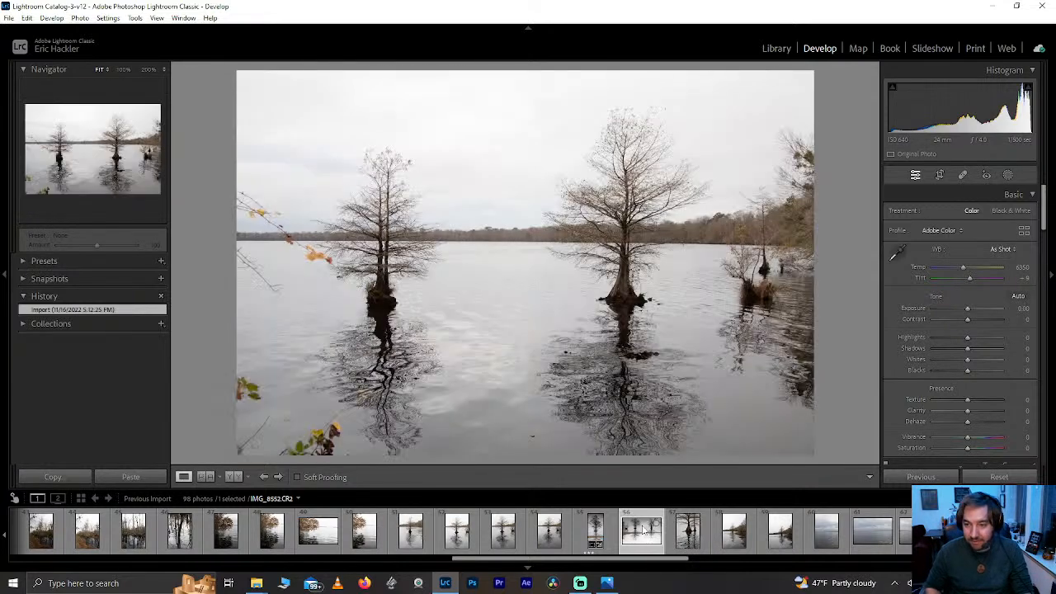
- Examine the lake photos IMG_8559.CR2 and IMG_8567.CR2, and compare the single-tree shots IMG_8545.CR2, IMG_8547.CR2 and IMG_8548.CR2
{"action": "left_click", "coordinate": [736, 529]}
{"action": "left_click", "coordinate": [781, 530]}
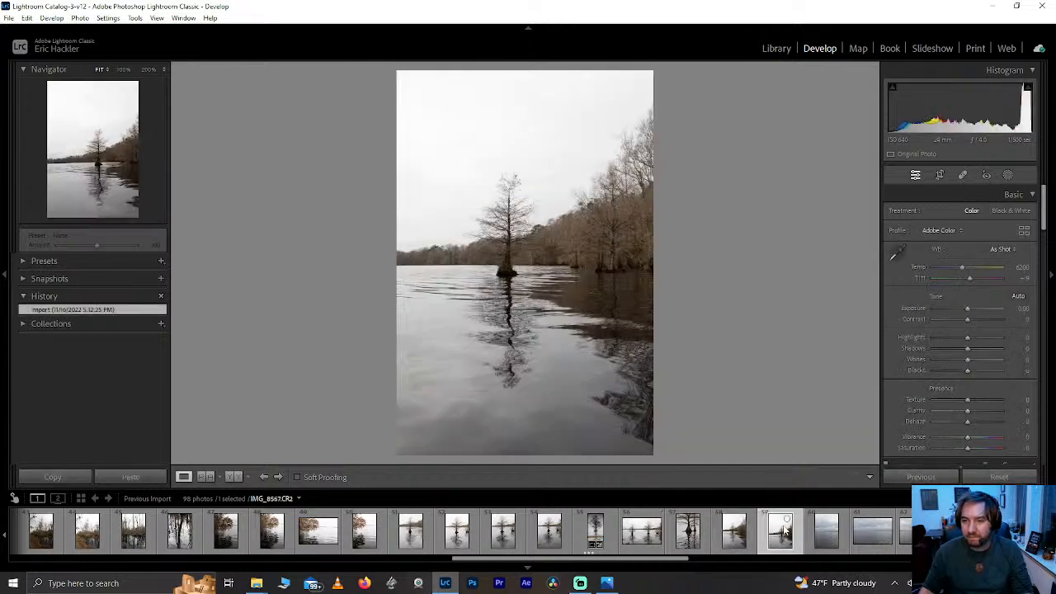
{"action": "left_click", "coordinate": [739, 531]}
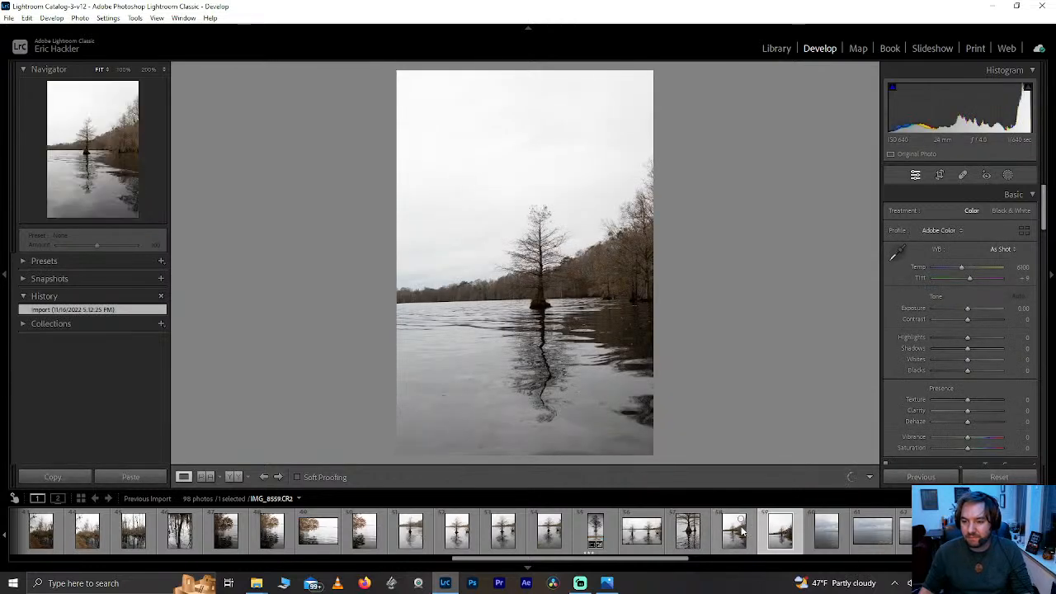
{"action": "left_click", "coordinate": [411, 541]}
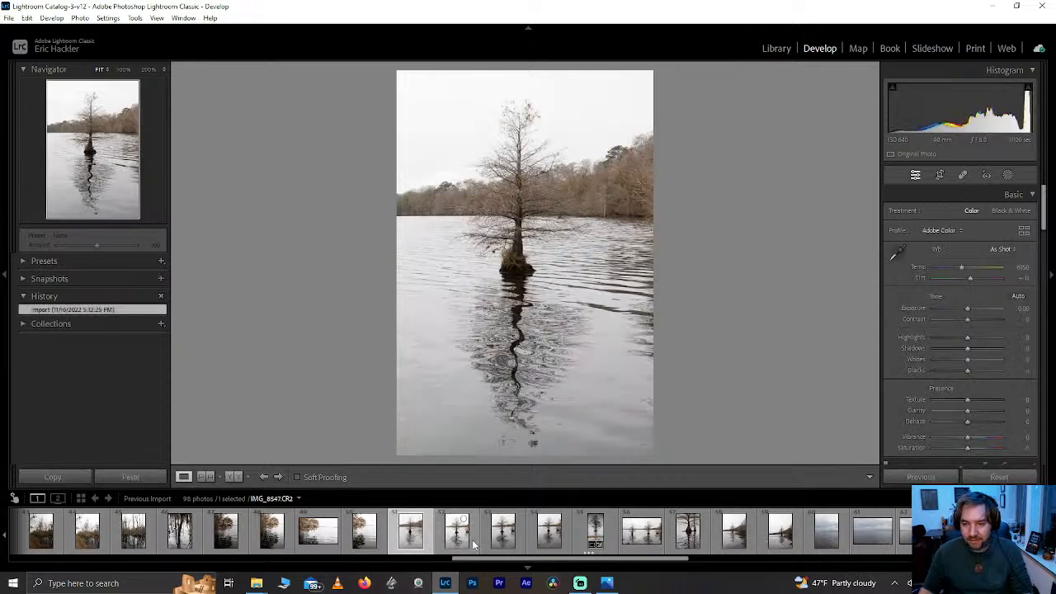
{"action": "left_click", "coordinate": [460, 532]}
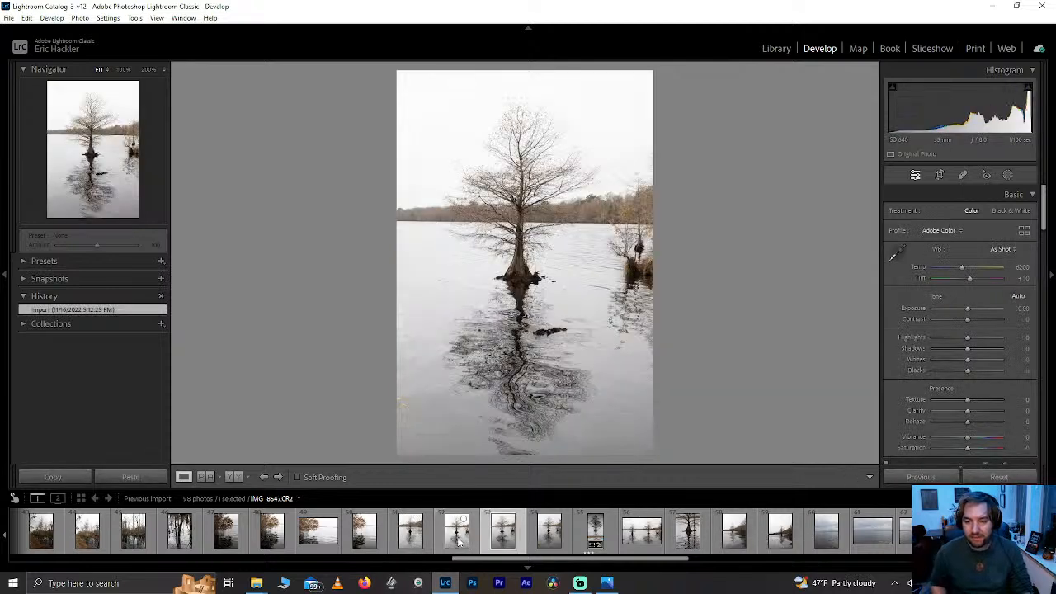
{"action": "key", "text": "Right"}
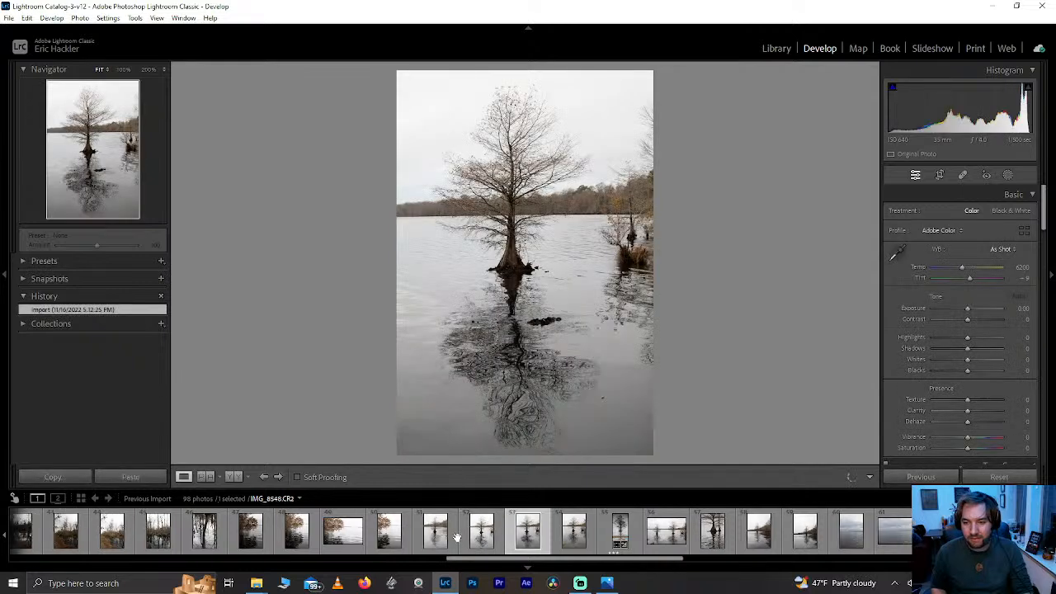
{"action": "key", "text": "Left"}
{"action": "key", "text": "Left"}
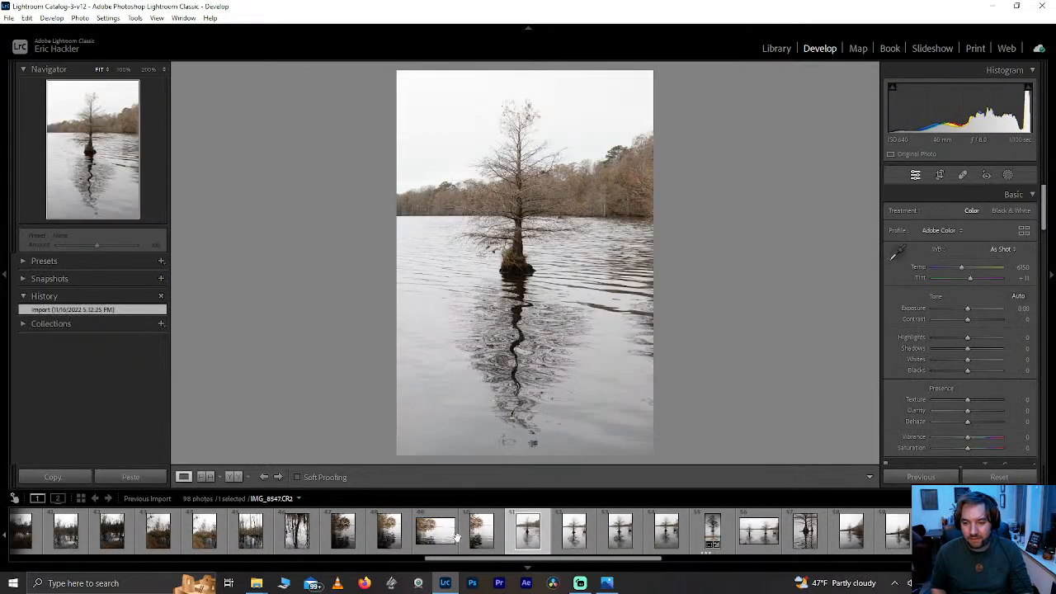
{"action": "key", "text": "Right"}
{"action": "key", "text": "Right"}
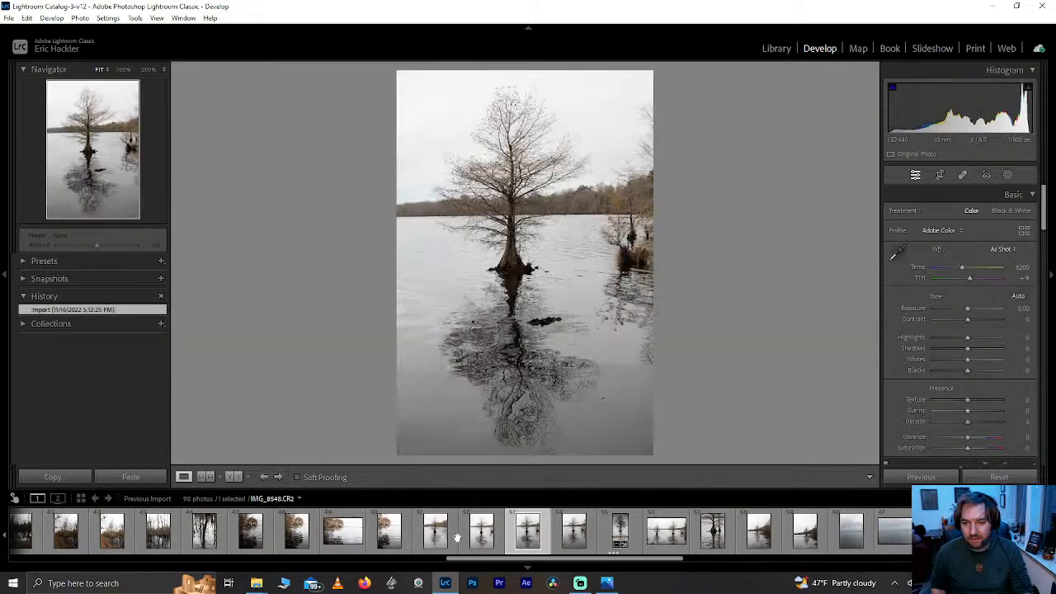
{"action": "key", "text": "Left"}
{"action": "key", "text": "Left"}
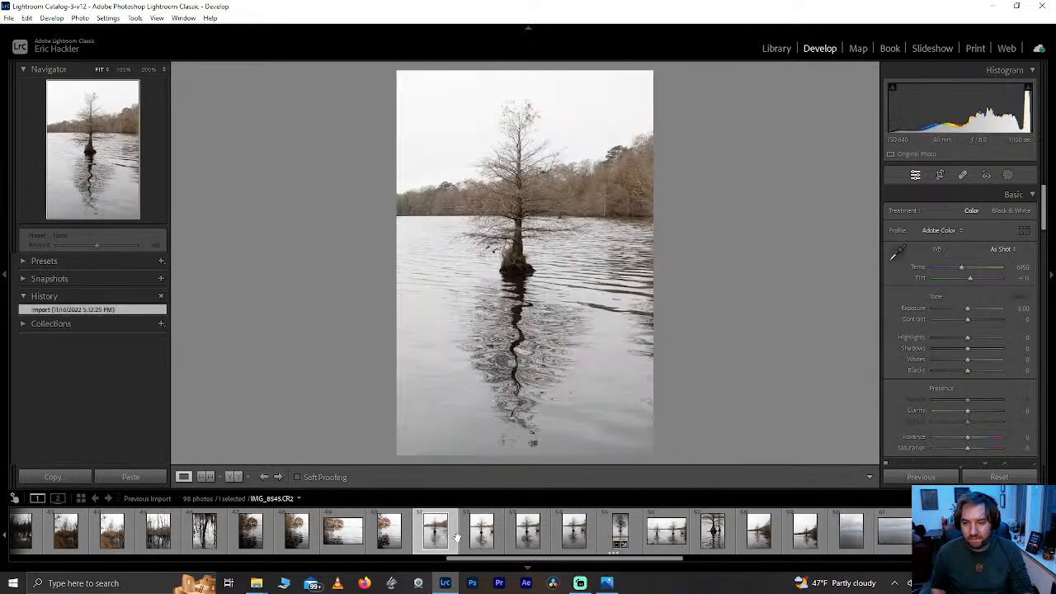
- Compare the upright single-tree lake shots from IMG_8545.CR2 through IMG_8549.CR2 to pick one for a reflection edit
{"action": "key", "text": "Right"}
{"action": "key", "text": "Right"}
{"action": "key", "text": "Right"}
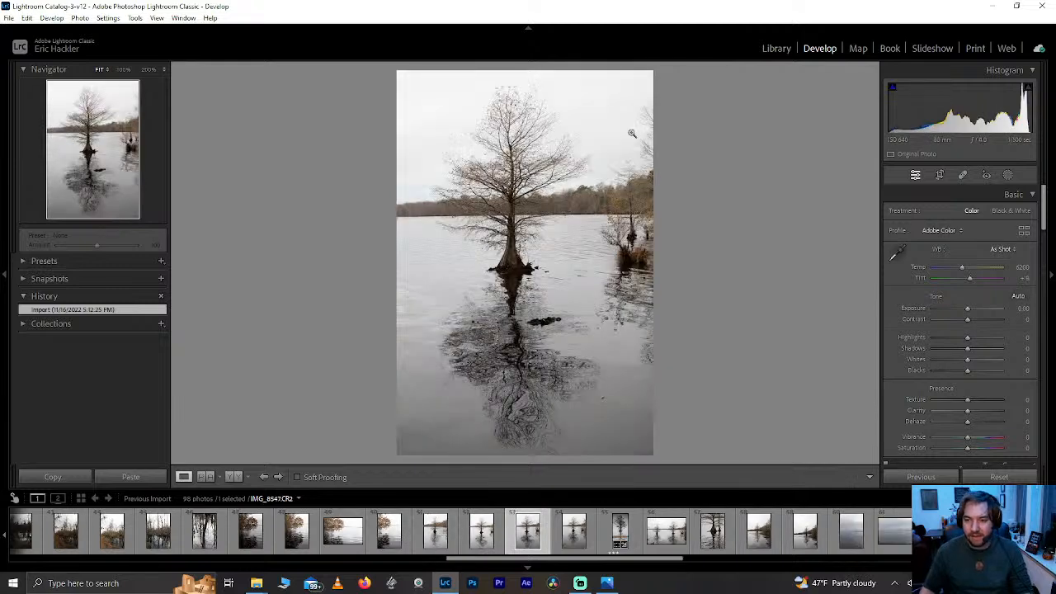
{"action": "left_click", "coordinate": [434, 535]}
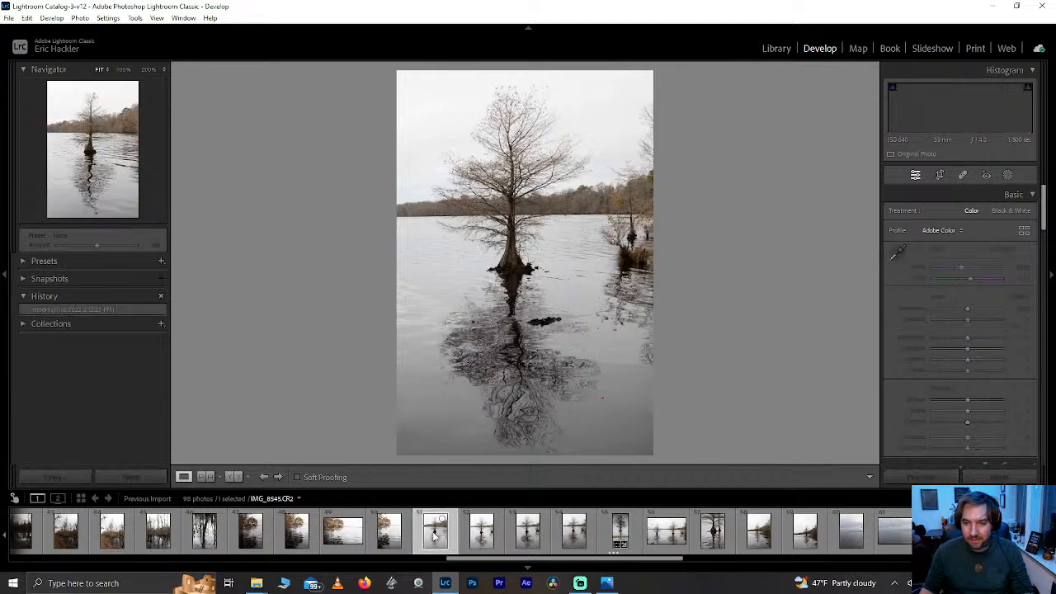
{"action": "left_click", "coordinate": [573, 535]}
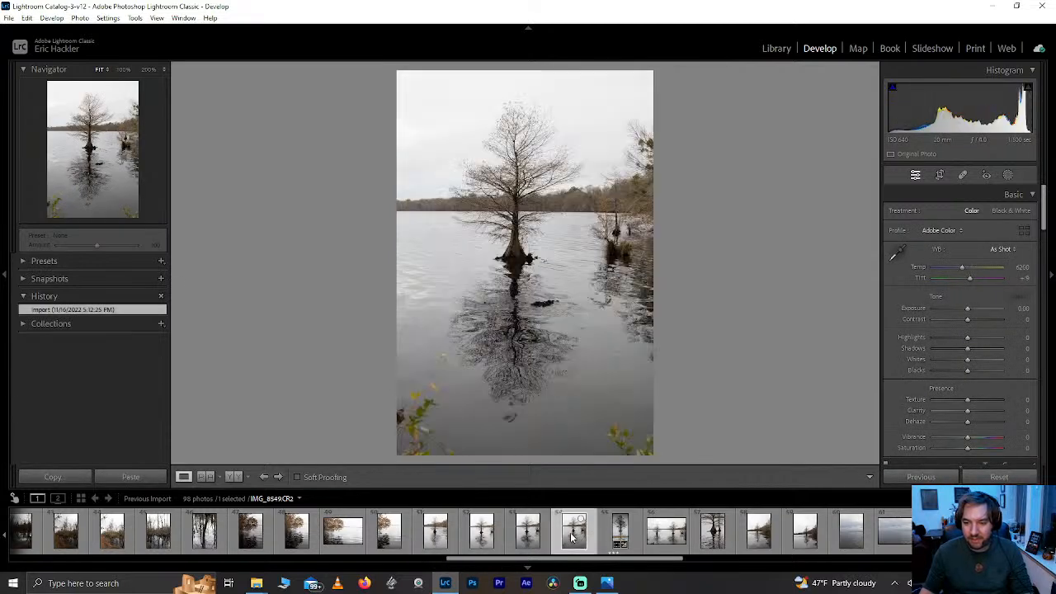
{"action": "left_click", "coordinate": [522, 537]}
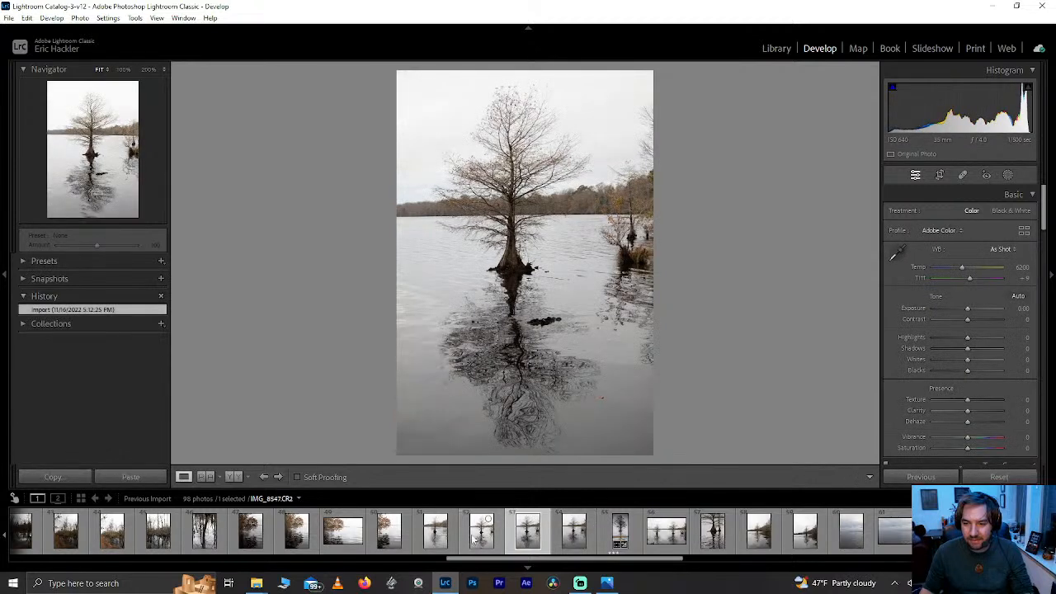
{"action": "left_click", "coordinate": [435, 534]}
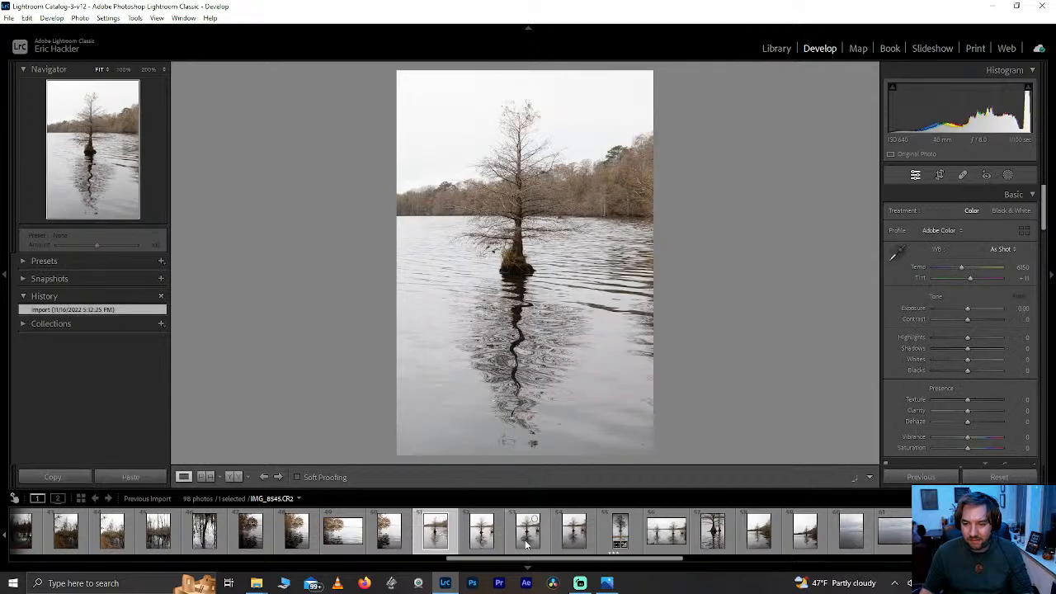
{"action": "left_click", "coordinate": [526, 538]}
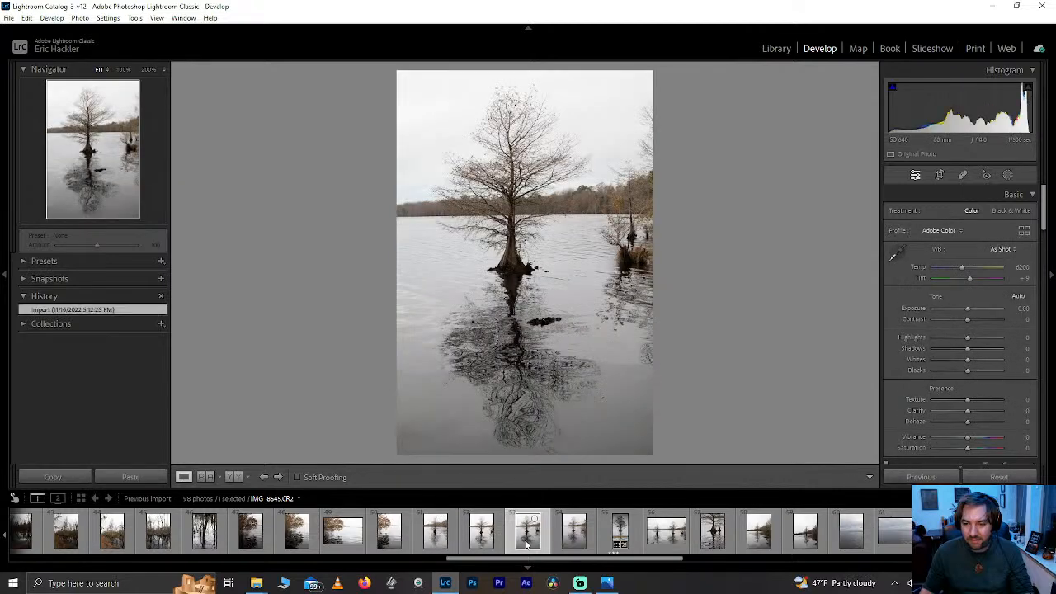
{"action": "left_click", "coordinate": [442, 538]}
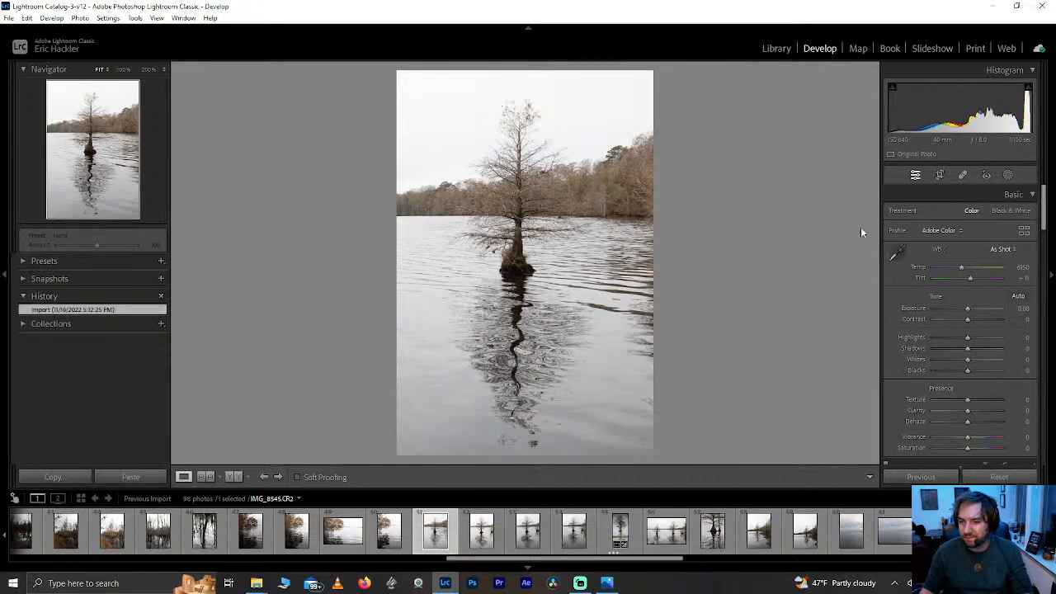
- Rotate the single-tree lake photo IMG_8547.CR2 by 180 degrees so its water reflection stands upright
{"action": "left_click", "coordinate": [481, 538]}
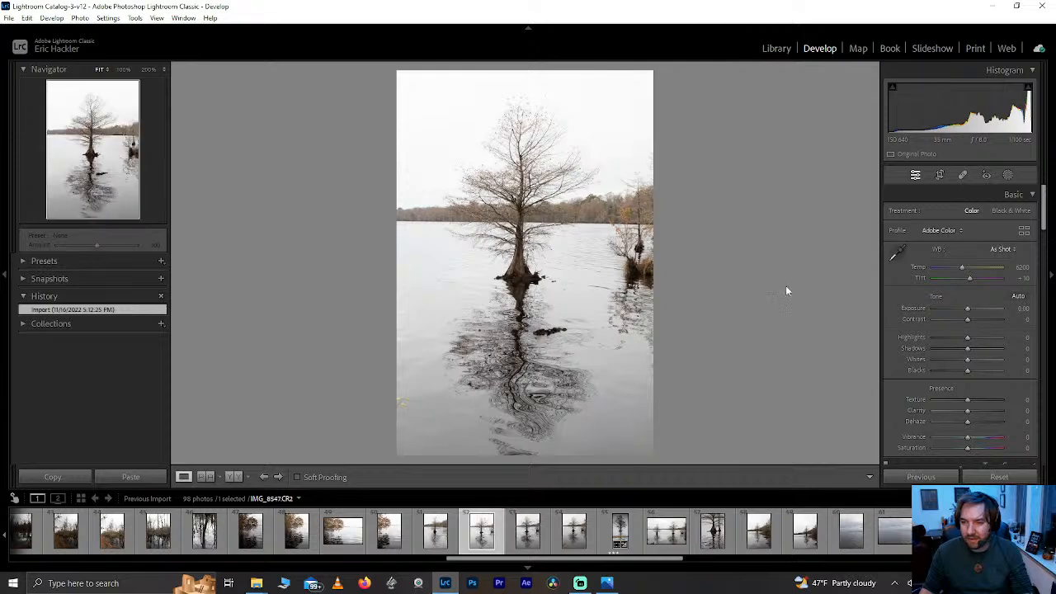
{"action": "key", "text": "ctrl+]"}
{"action": "key", "text": "ctrl+]"}
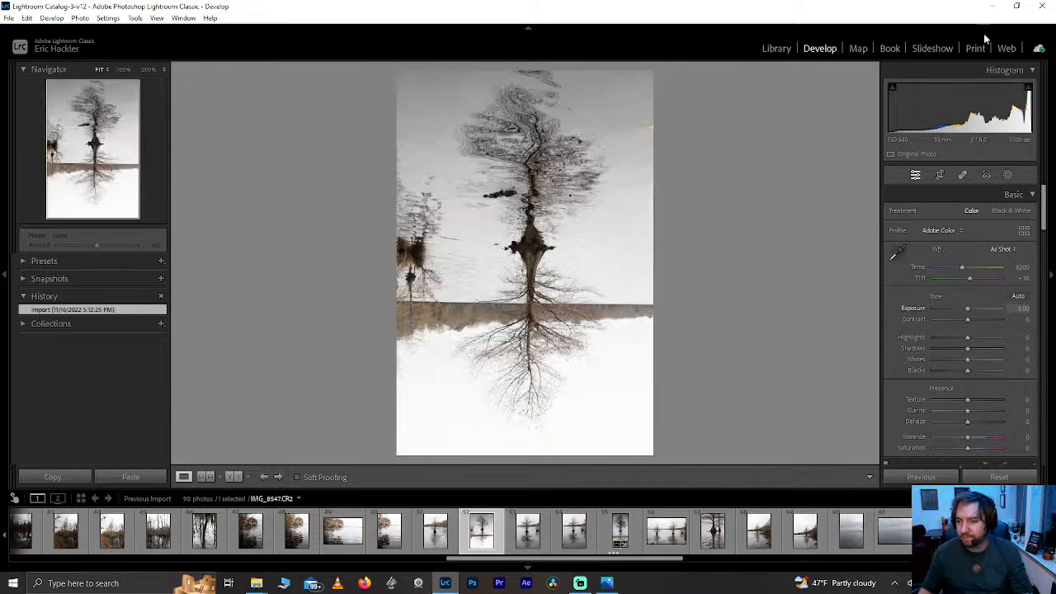
- Crop the rotated photo to the reflected tree, cutting off the shoreline, the real tree's branches and the smaller side tree
{"action": "left_click", "coordinate": [938, 176]}
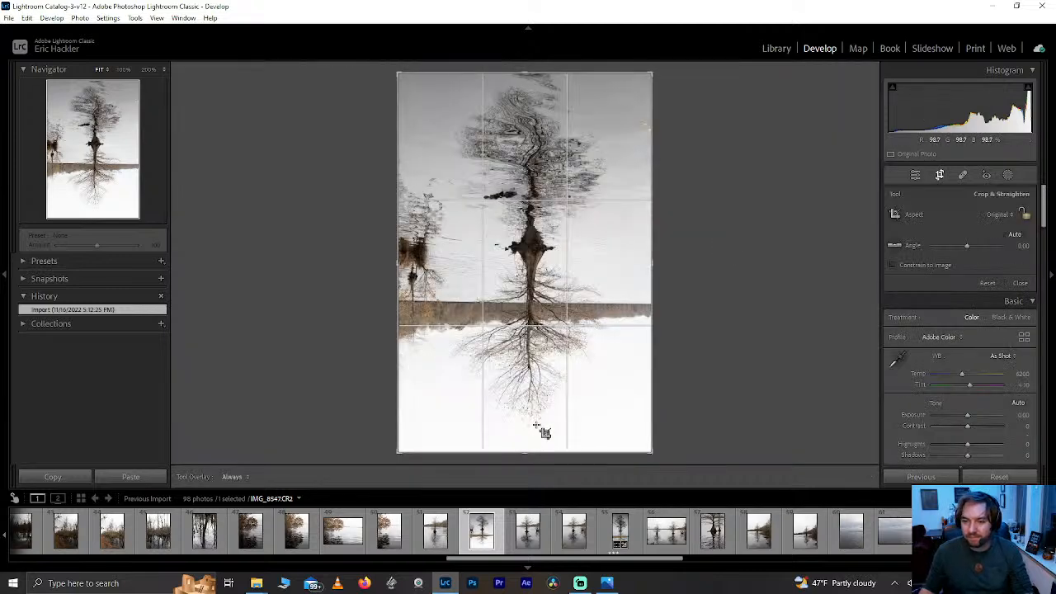
{"action": "left_click_drag", "start_coordinate": [525, 453], "coordinate": [517, 371]}
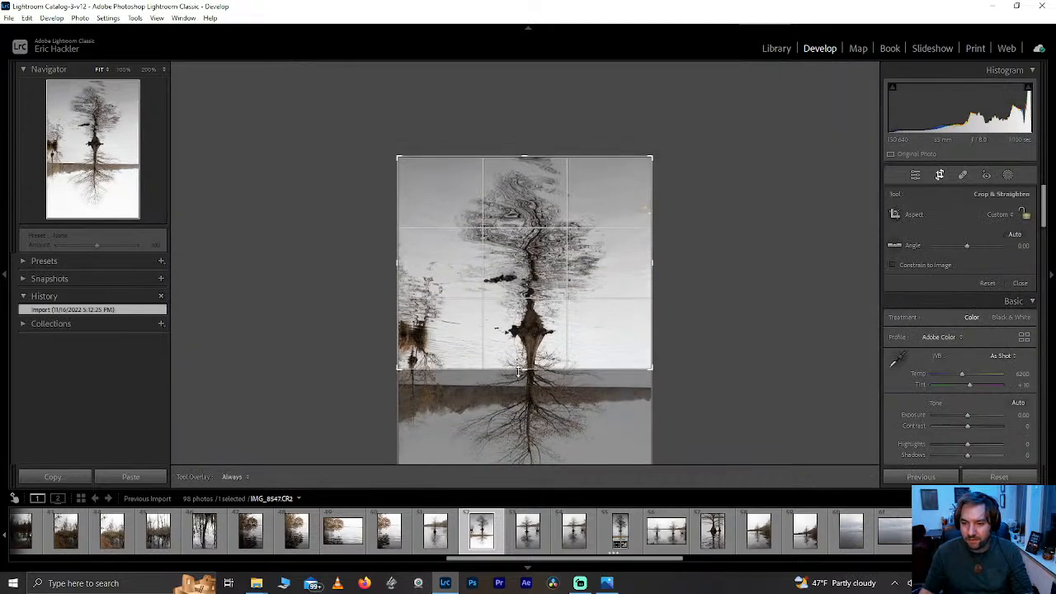
{"action": "left_click_drag", "start_coordinate": [398, 264], "coordinate": [424, 262]}
{"action": "left_click_drag", "start_coordinate": [627, 262], "coordinate": [604, 263]}
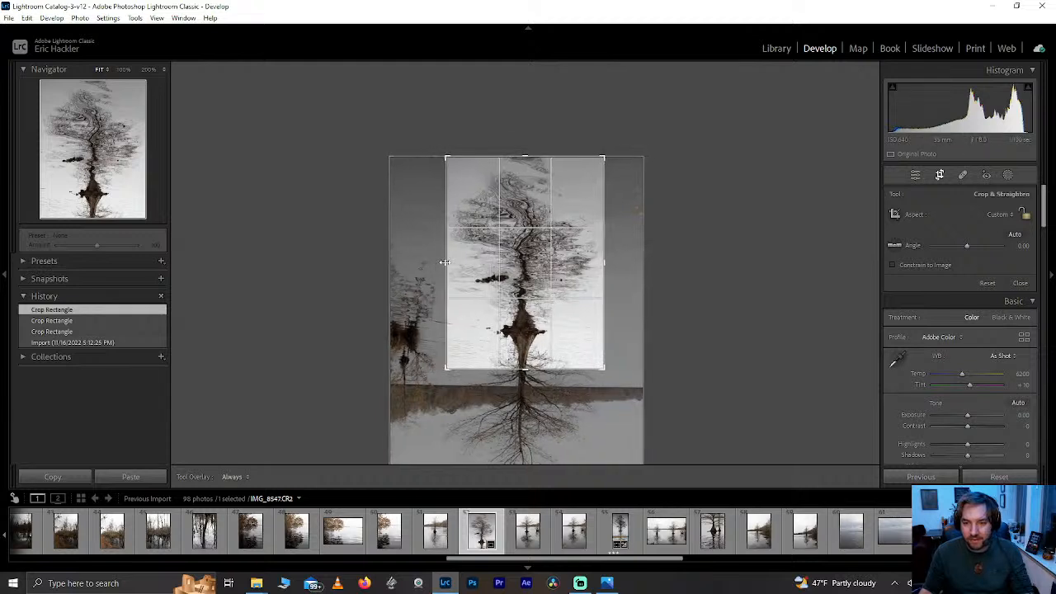
{"action": "left_click_drag", "start_coordinate": [442, 262], "coordinate": [437, 262]}
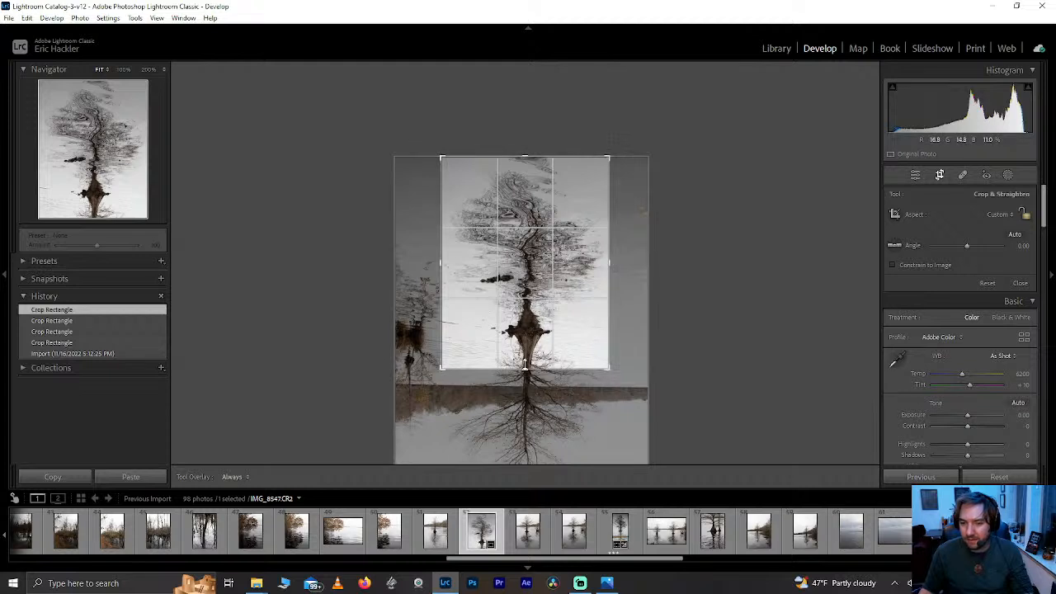
{"action": "left_click_drag", "start_coordinate": [519, 368], "coordinate": [515, 378]}
{"action": "mouse_move", "coordinate": [513, 371]}
{"action": "left_mouse_down"}
{"action": "mouse_move", "coordinate": [511, 356]}
{"action": "mouse_move", "coordinate": [505, 364]}
{"action": "left_mouse_up"}
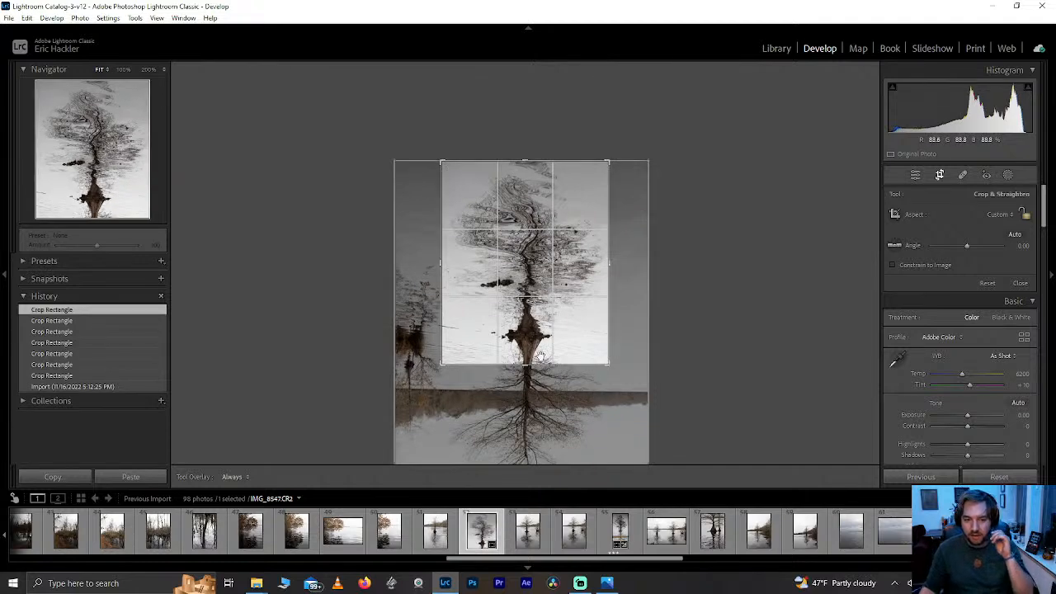
{"action": "left_click", "coordinate": [940, 175]}
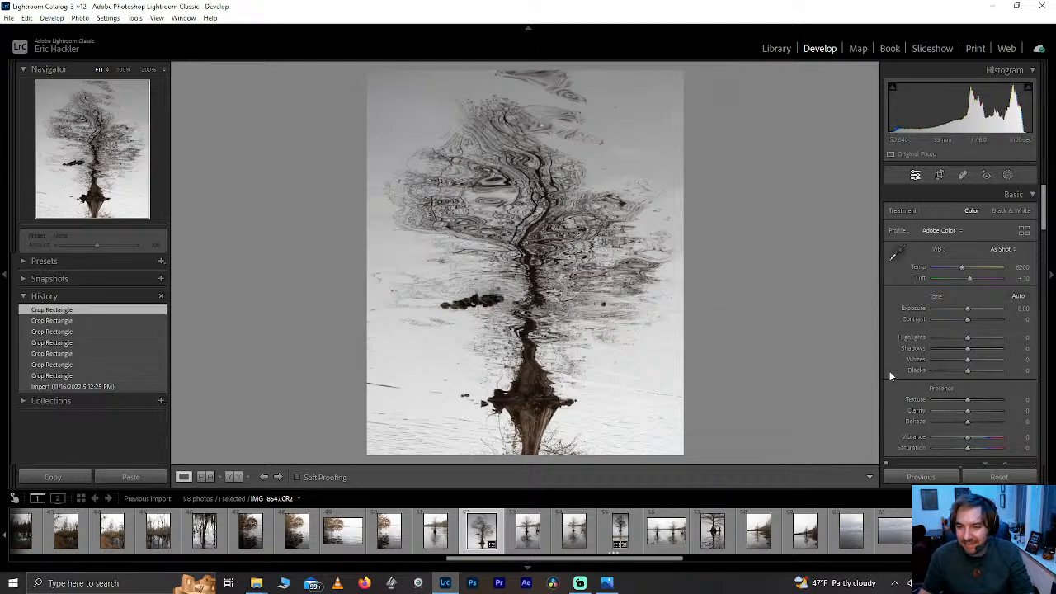
- Set the whole photo's Texture to +100, Clarity to +52 and Dehaze to +48
{"action": "mouse_move", "coordinate": [968, 410]}
{"action": "left_mouse_down"}
{"action": "mouse_move", "coordinate": [1017, 406]}
{"action": "mouse_move", "coordinate": [983, 424]}
{"action": "left_mouse_up"}
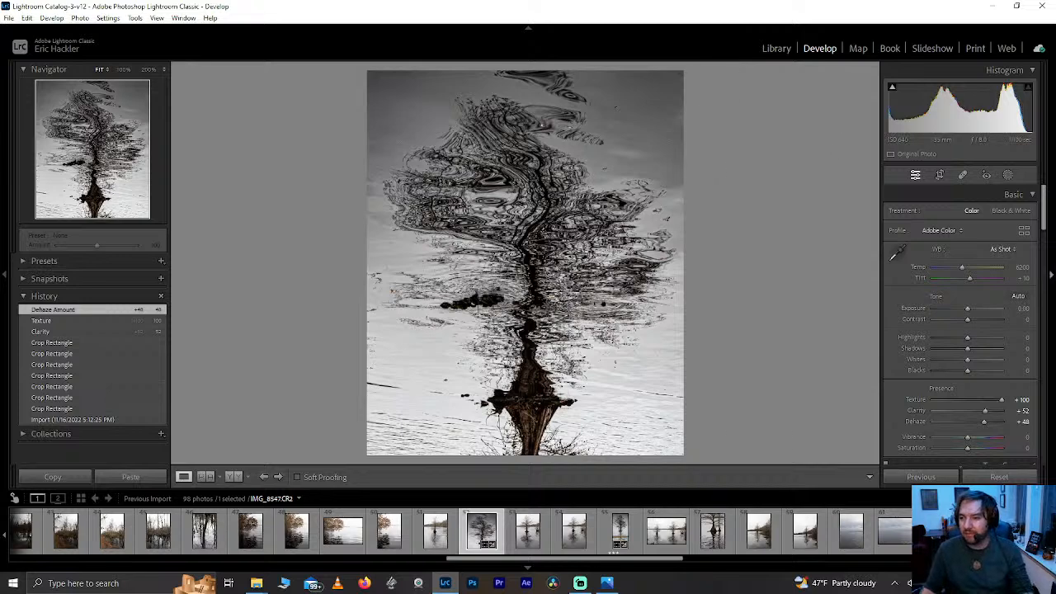
- Mask the trunk area at the photo's base with a narrow linear gradient, and set its Clarity to -29 and Dehaze to -36
{"action": "left_click", "coordinate": [1008, 174]}
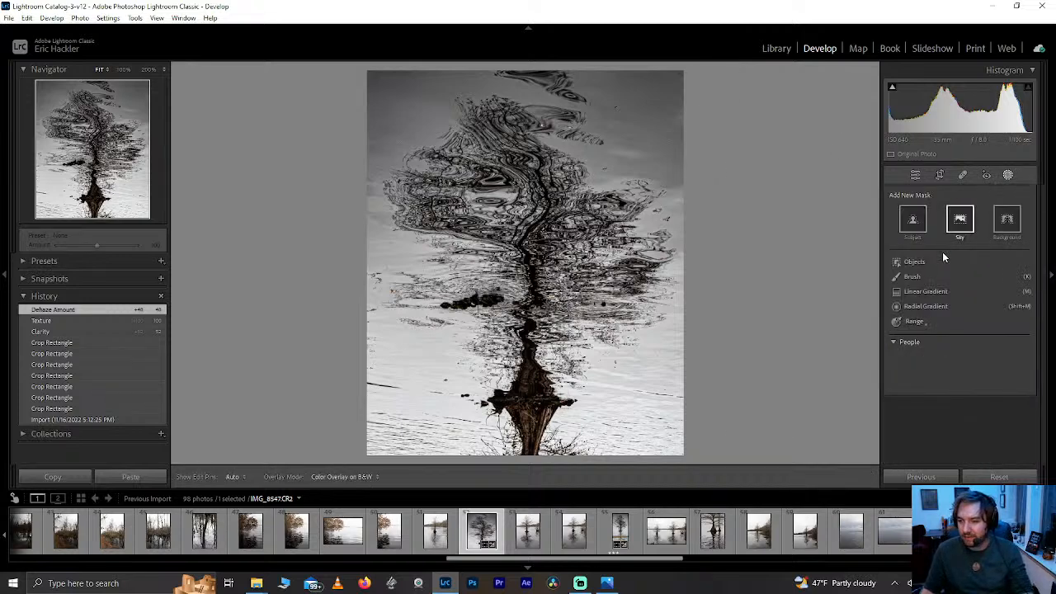
{"action": "key", "text": "m"}
{"action": "mouse_move", "coordinate": [538, 401]}
{"action": "left_mouse_down"}
{"action": "mouse_move", "coordinate": [438, 403]}
{"action": "mouse_move", "coordinate": [534, 371]}
{"action": "mouse_move", "coordinate": [520, 429]}
{"action": "mouse_move", "coordinate": [534, 387]}
{"action": "mouse_move", "coordinate": [530, 404]}
{"action": "left_mouse_up"}
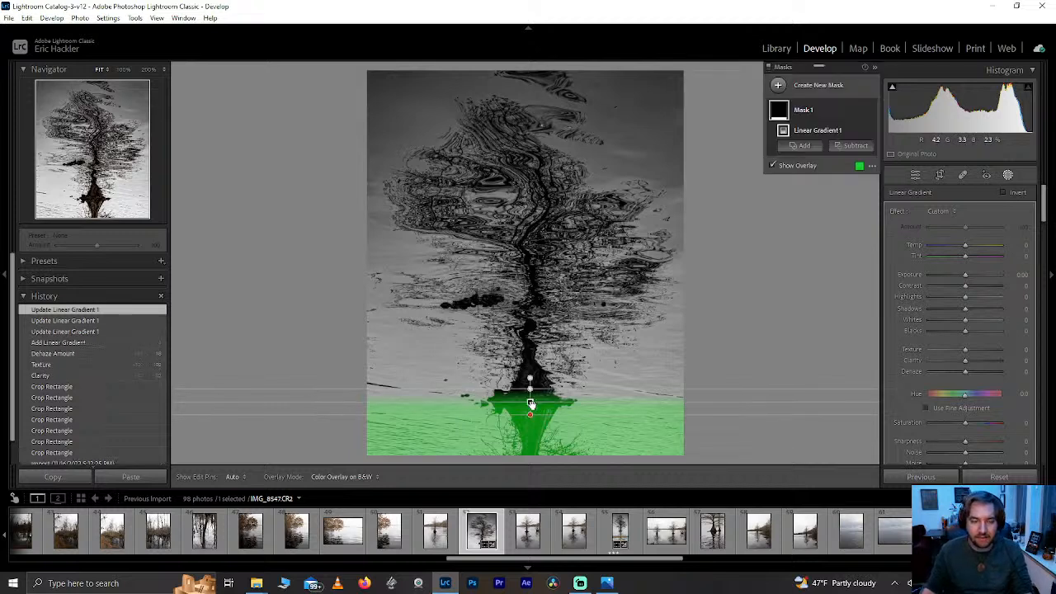
{"action": "left_click_drag", "start_coordinate": [961, 299], "coordinate": [988, 295]}
{"action": "double_click", "coordinate": [988, 295]}
{"action": "mouse_move", "coordinate": [965, 371]}
{"action": "left_mouse_down"}
{"action": "mouse_move", "coordinate": [943, 373]}
{"action": "mouse_move", "coordinate": [953, 368]}
{"action": "left_mouse_up"}
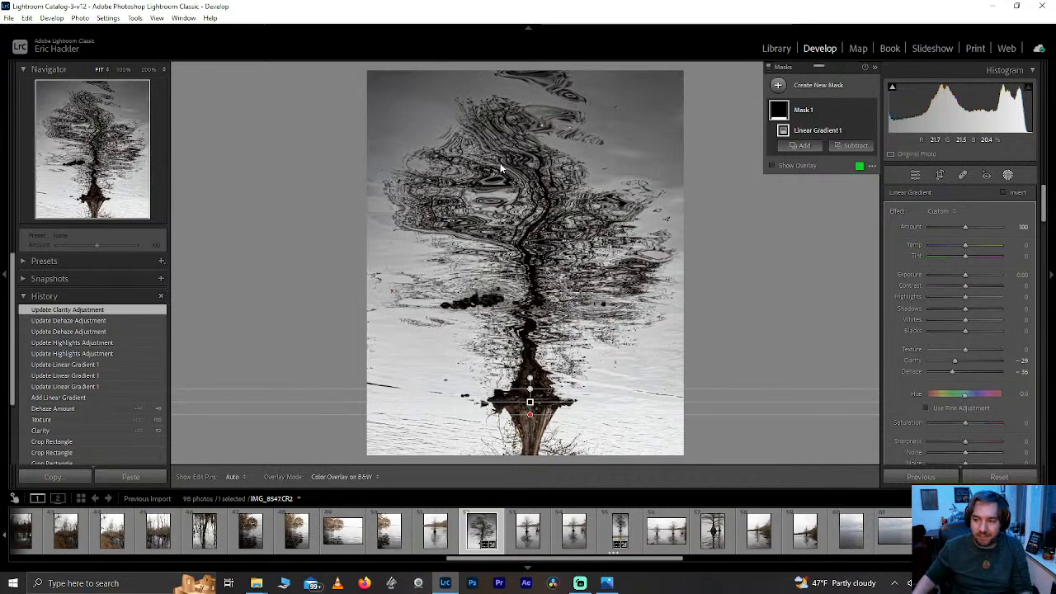
{"action": "mouse_move", "coordinate": [964, 297]}
{"action": "left_mouse_down"}
{"action": "mouse_move", "coordinate": [987, 301]}
{"action": "mouse_move", "coordinate": [945, 302]}
{"action": "mouse_move", "coordinate": [967, 302]}
{"action": "left_mouse_up"}
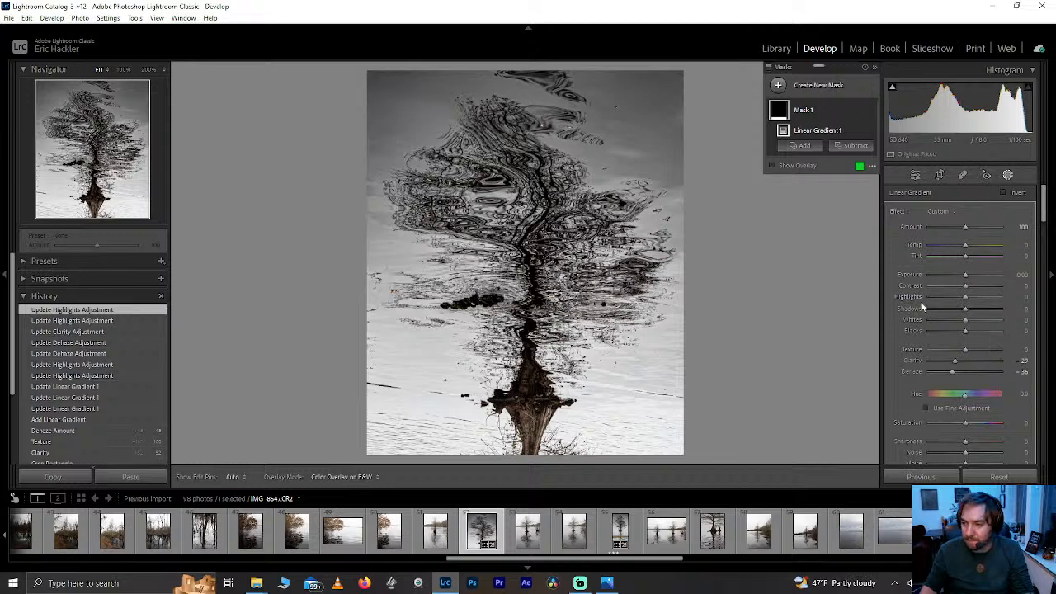
- Duplicate and invert the linear gradient mask, and set the inverted mask's Highlights to 55 and Saturation to -57
{"action": "right_click", "coordinate": [858, 116]}
{"action": "left_click", "coordinate": [883, 148]}
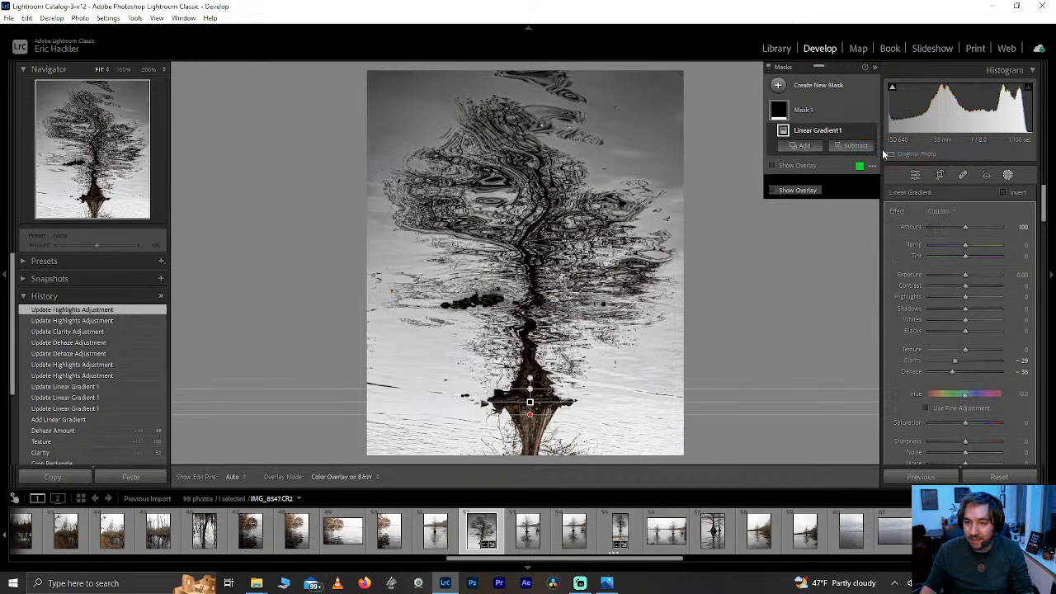
{"action": "left_click_drag", "start_coordinate": [965, 331], "coordinate": [976, 331]}
{"action": "double_click", "coordinate": [977, 331]}
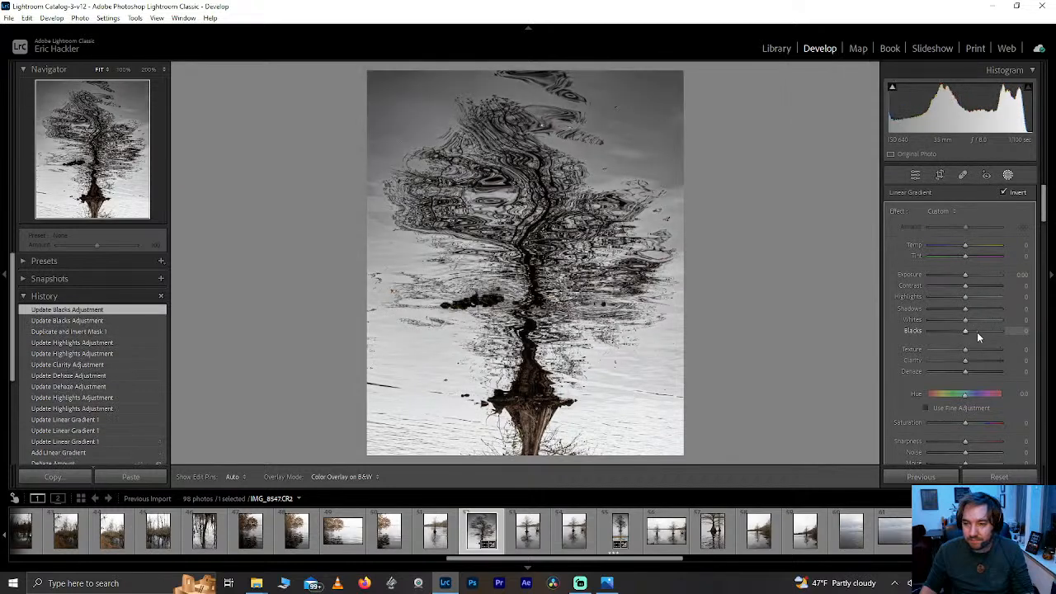
{"action": "left_click_drag", "start_coordinate": [965, 297], "coordinate": [986, 304]}
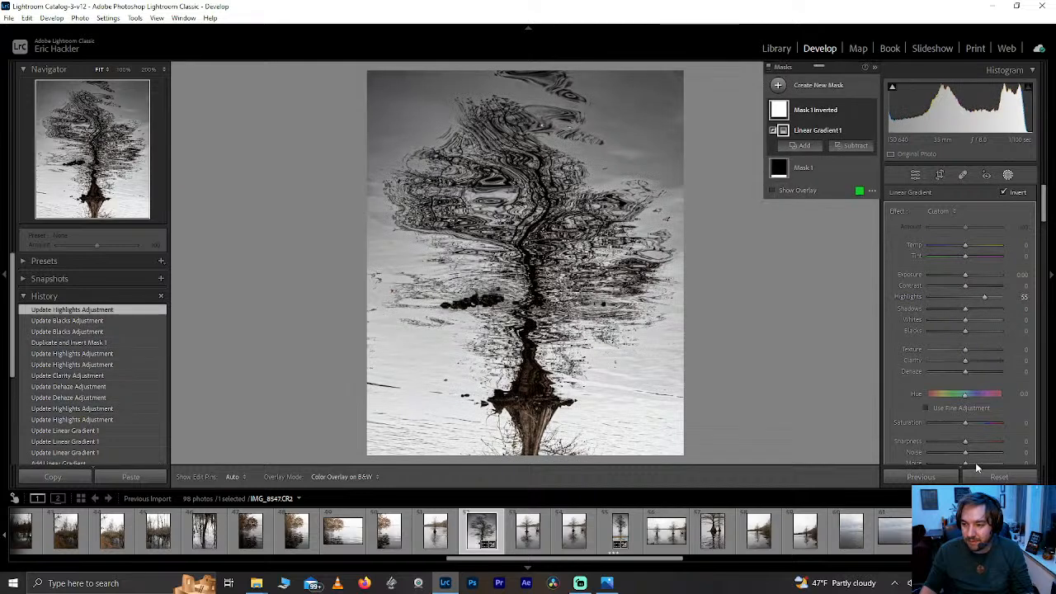
{"action": "mouse_move", "coordinate": [964, 422]}
{"action": "left_mouse_down"}
{"action": "mouse_move", "coordinate": [1023, 421]}
{"action": "mouse_move", "coordinate": [925, 417]}
{"action": "mouse_move", "coordinate": [945, 422]}
{"action": "left_mouse_up"}
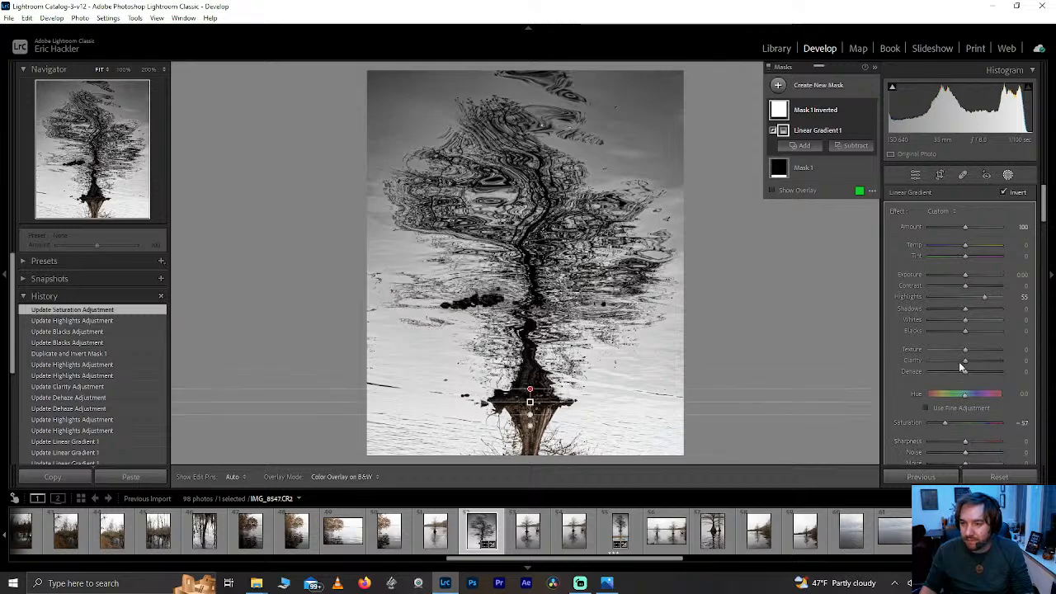
- Try Whites at -22 and a higher Clarity on the inverted mask, and reset both adjustments
{"action": "mouse_move", "coordinate": [964, 320]}
{"action": "left_mouse_down"}
{"action": "mouse_move", "coordinate": [974, 324]}
{"action": "mouse_move", "coordinate": [955, 326]}
{"action": "left_mouse_up"}
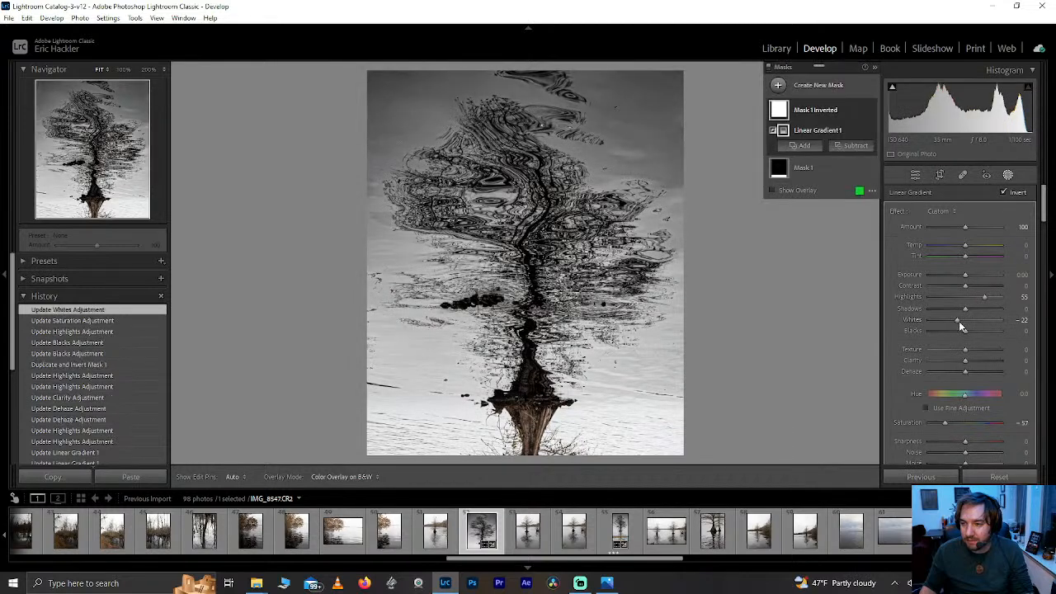
{"action": "double_click", "coordinate": [958, 321]}
{"action": "left_click_drag", "start_coordinate": [962, 362], "coordinate": [978, 358]}
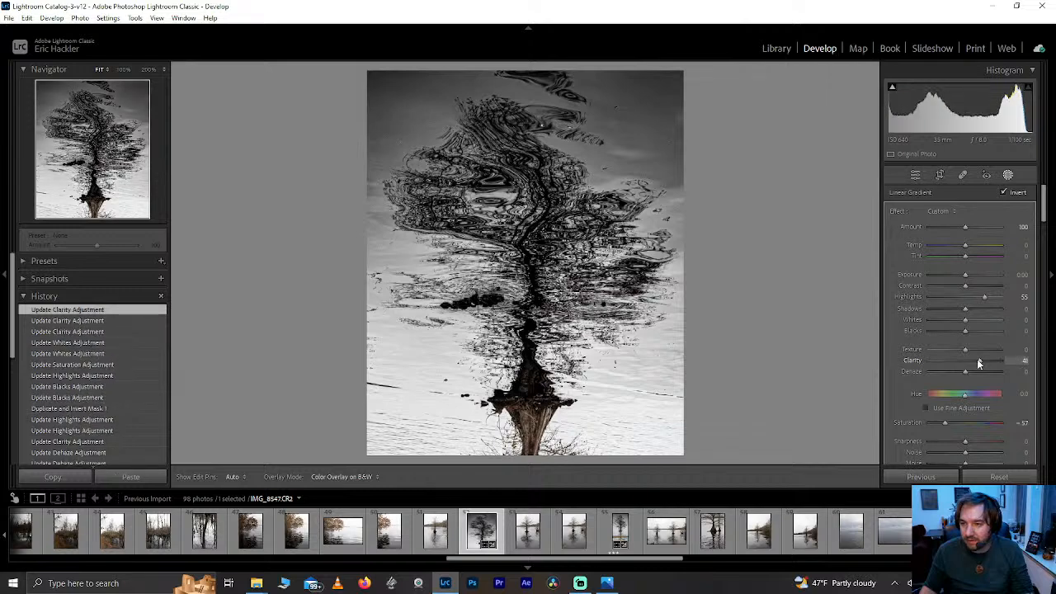
{"action": "double_click", "coordinate": [978, 361]}
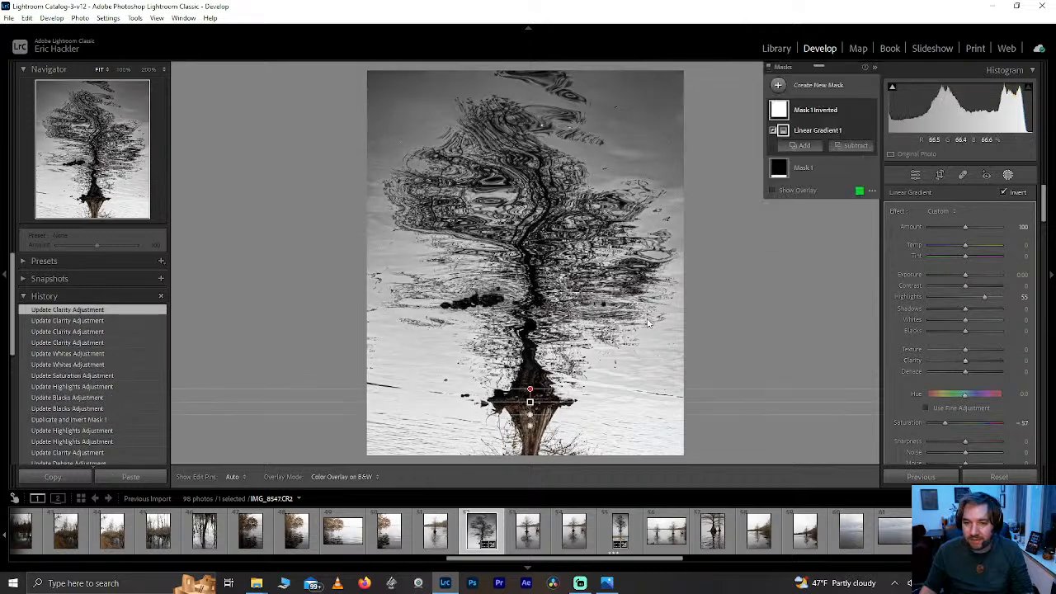
- Add a luminance range mask sampled from the dark upper water, and narrow its range to leave out the darkest tones
{"action": "left_click", "coordinate": [819, 88]}
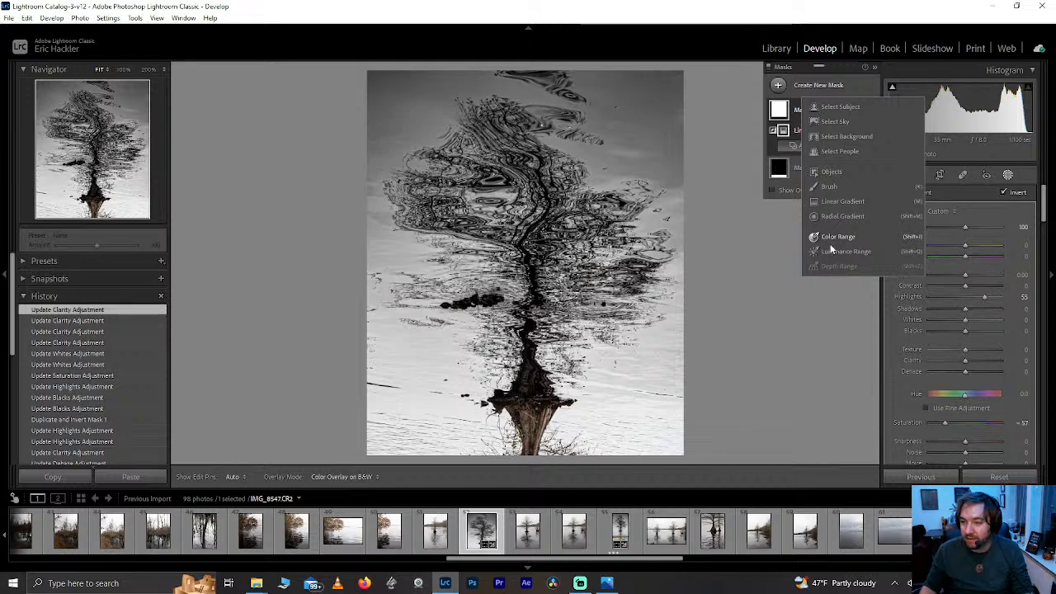
{"action": "left_click", "coordinate": [830, 249]}
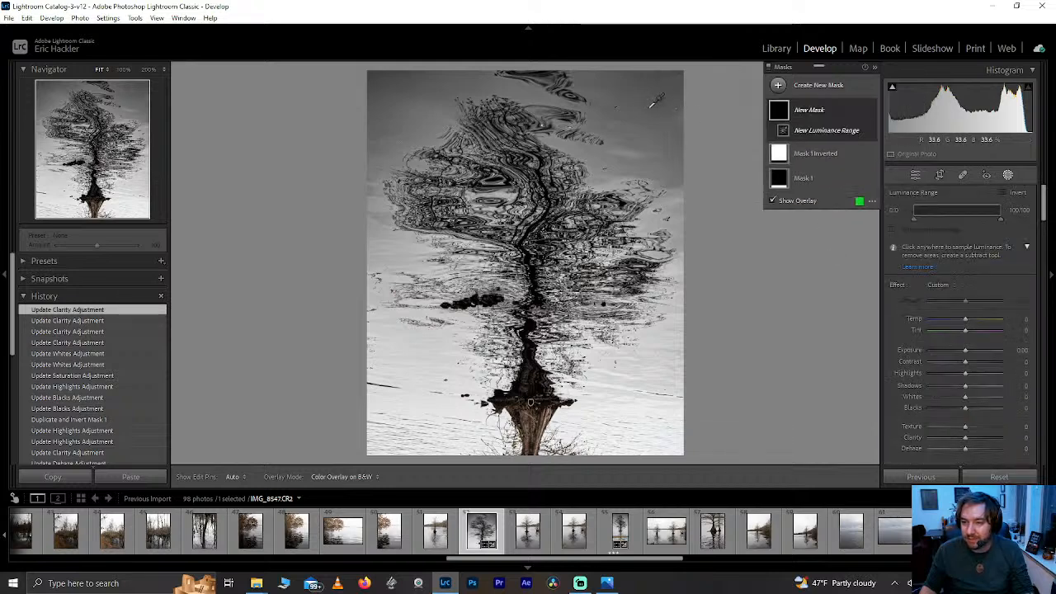
{"action": "left_click", "coordinate": [642, 107]}
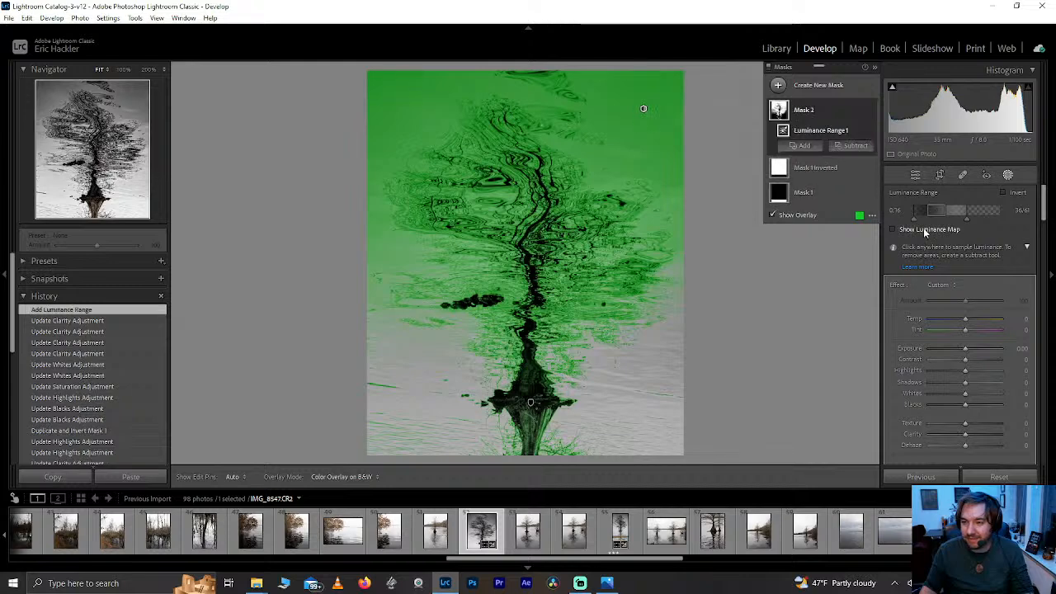
{"action": "left_click_drag", "start_coordinate": [914, 217], "coordinate": [956, 223]}
- Set the luminance range mask's Noise to 61, Blacks to -7 and Contrast to -44
{"action": "scroll", "coordinate": [923, 409], "scroll_direction": "down", "scroll_amount": 2}
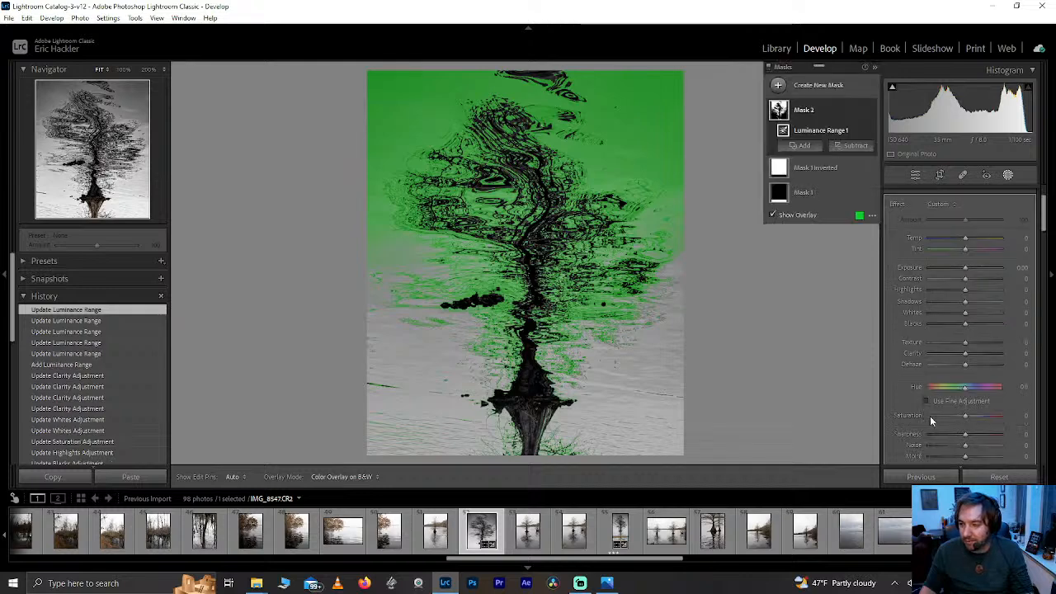
{"action": "left_click_drag", "start_coordinate": [965, 445], "coordinate": [986, 446]}
{"action": "left_click_drag", "start_coordinate": [955, 329], "coordinate": [960, 324]}
{"action": "mouse_move", "coordinate": [965, 283]}
{"action": "left_mouse_down"}
{"action": "mouse_move", "coordinate": [995, 278]}
{"action": "mouse_move", "coordinate": [950, 280]}
{"action": "left_mouse_up"}
{"action": "left_click", "coordinate": [949, 281]}
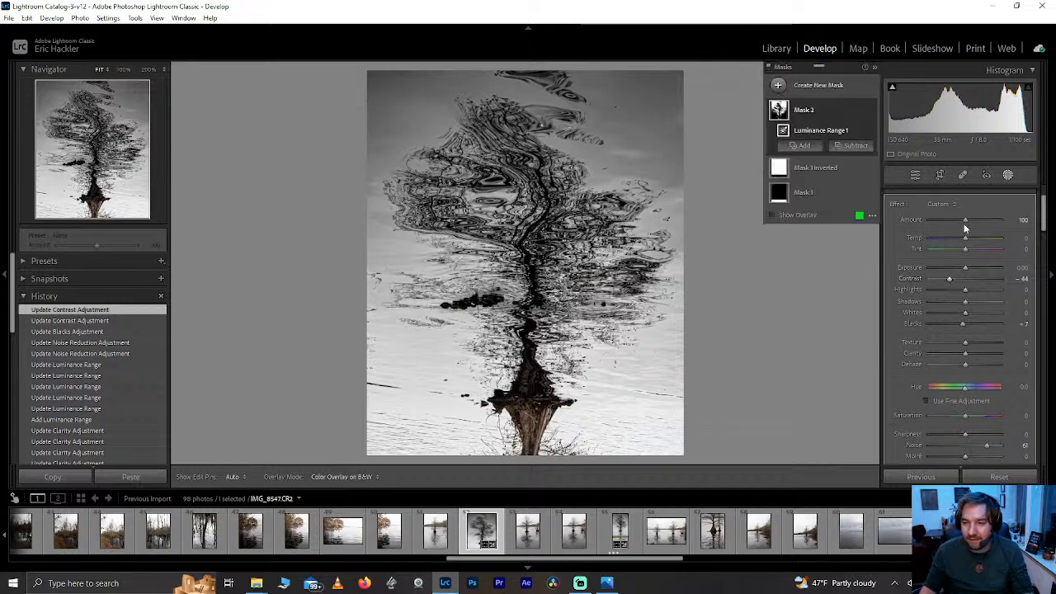
- Widen the crop around the reflected tree very slightly at its sides
{"action": "left_click", "coordinate": [939, 175]}
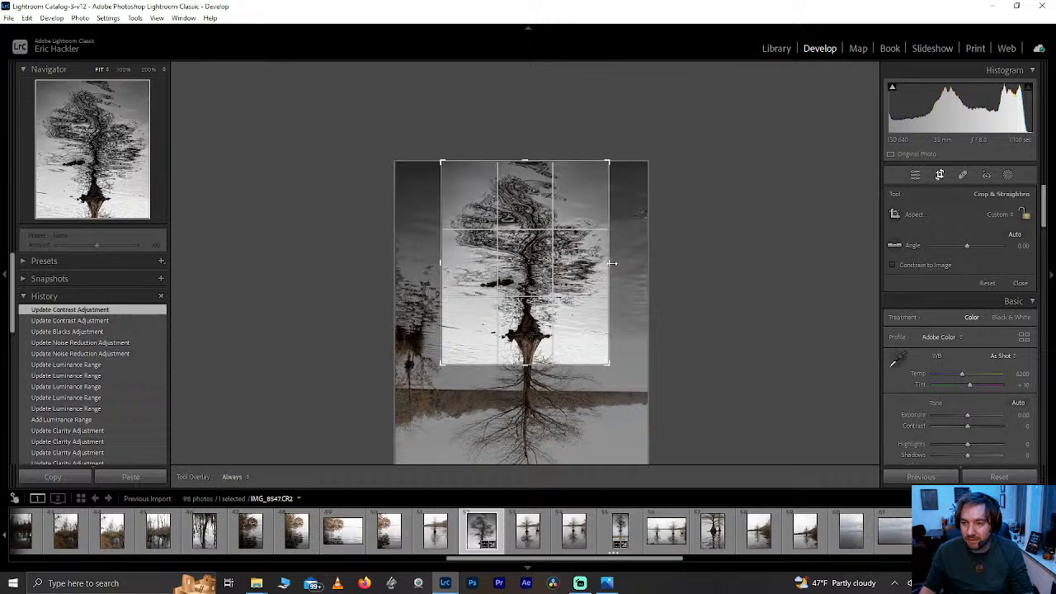
{"action": "left_click_drag", "start_coordinate": [611, 263], "coordinate": [612, 265]}
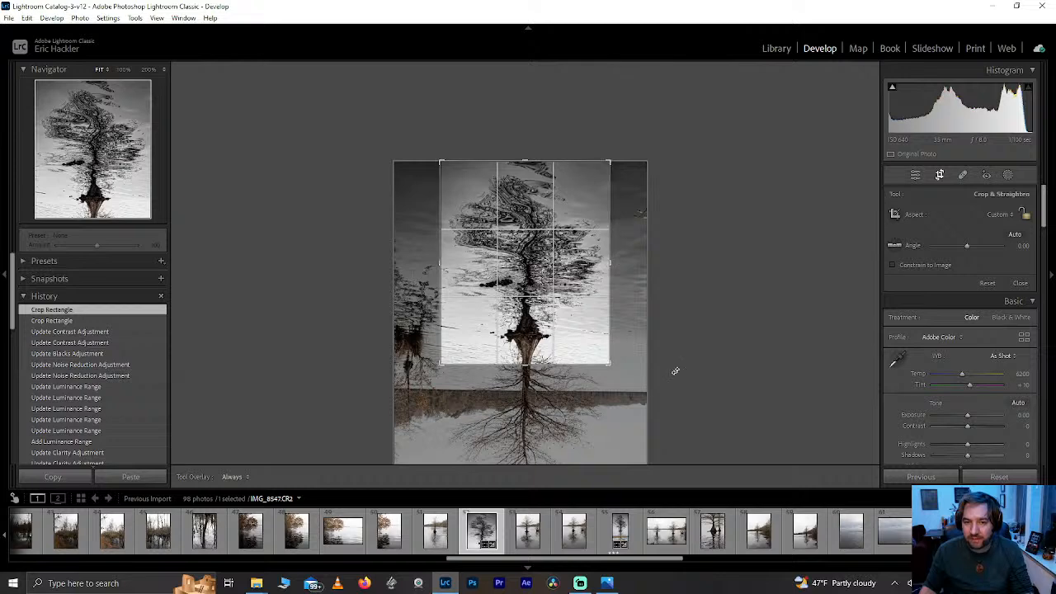
{"action": "left_click", "coordinate": [939, 175]}
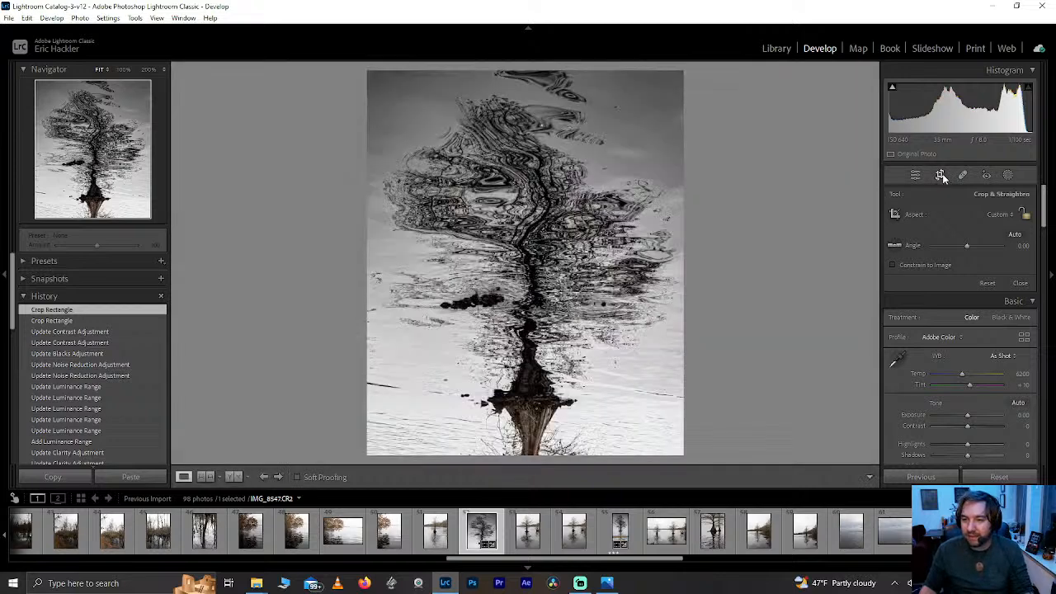
- Flip the photo horizontally and reset its global Texture to 0
{"action": "left_click", "coordinate": [80, 17]}
{"action": "left_click", "coordinate": [108, 155]}
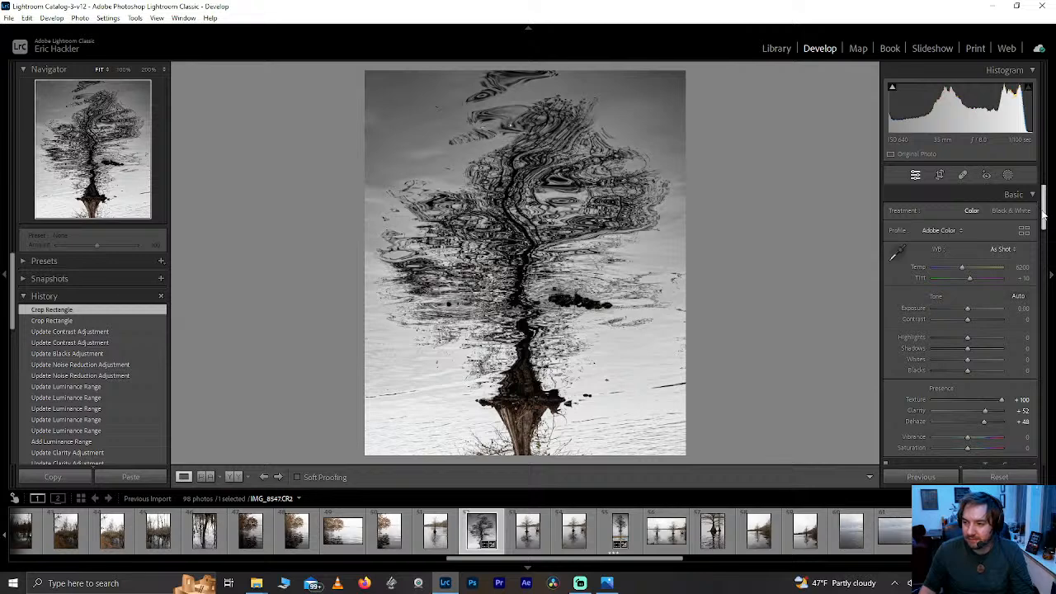
{"action": "scroll", "coordinate": [1002, 305], "scroll_direction": "down", "scroll_amount": 3}
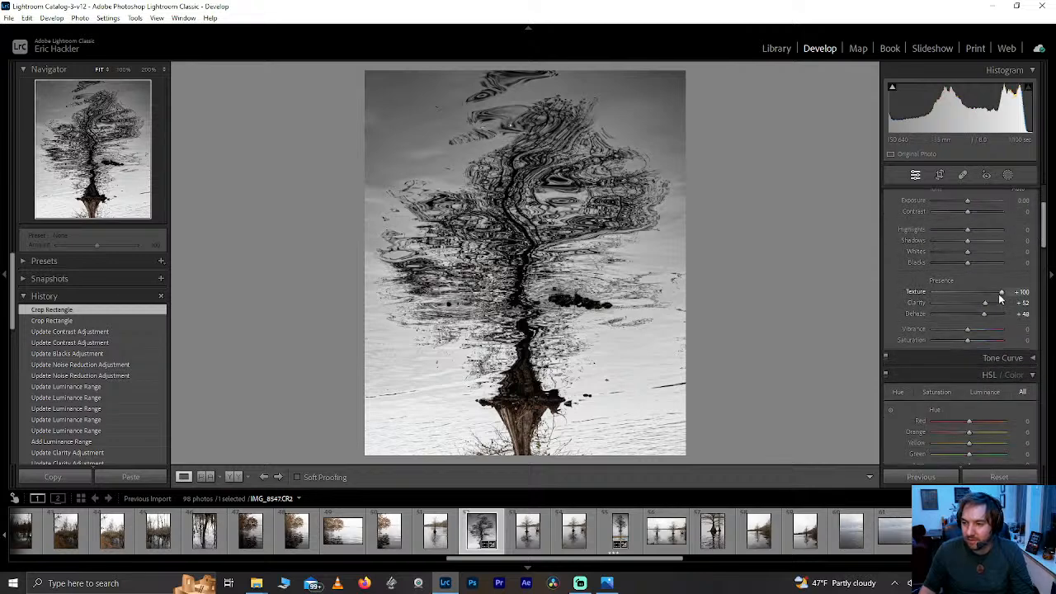
{"action": "left_click", "coordinate": [998, 294]}
{"action": "left_click", "coordinate": [998, 294]}
{"action": "double_click", "coordinate": [999, 299]}
{"action": "left_click", "coordinate": [999, 297]}
{"action": "double_click", "coordinate": [1000, 297]}
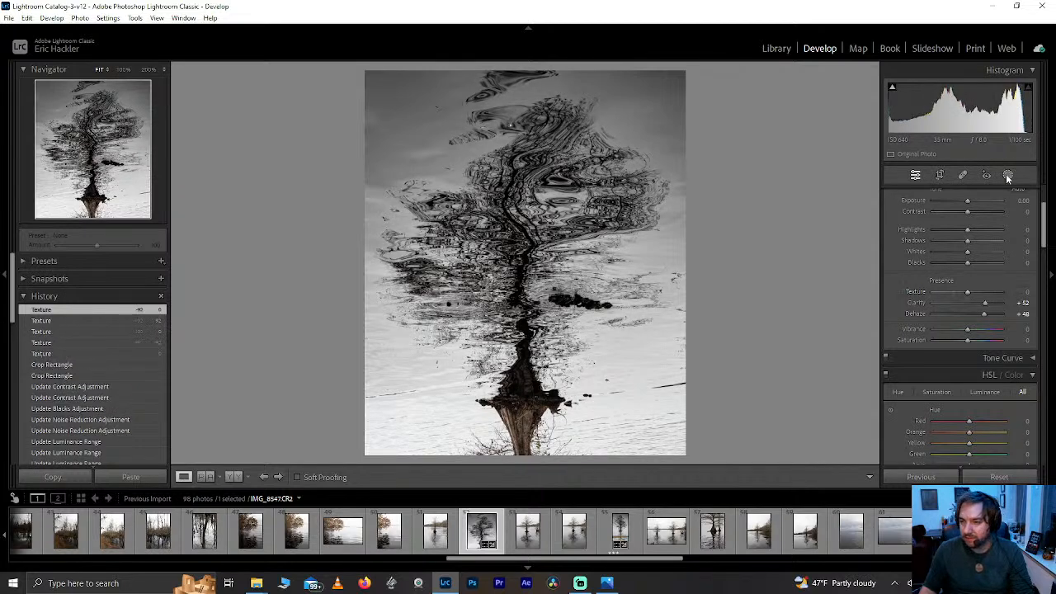
- Set Texture to 100 on the Mask 1 Inverted gradient
{"action": "left_click", "coordinate": [1007, 176]}
{"action": "left_click", "coordinate": [810, 137]}
{"action": "left_click_drag", "start_coordinate": [964, 347], "coordinate": [1003, 348]}
- Try a different Texture on Mask 2 and reset it, and extend the upper falloff of its luminance range to 60
{"action": "left_click", "coordinate": [807, 110]}
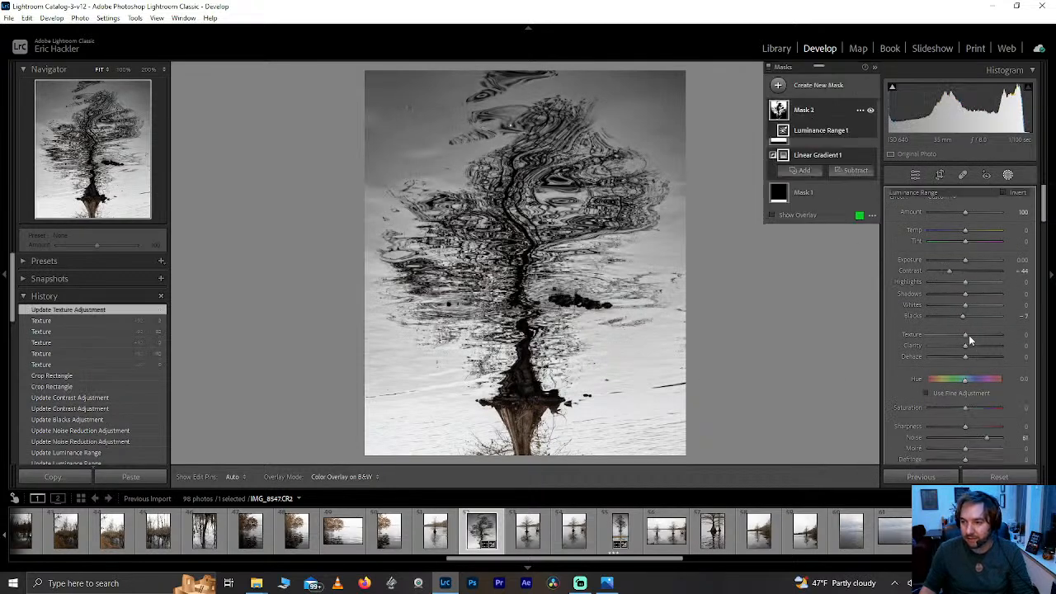
{"action": "mouse_move", "coordinate": [959, 424]}
{"action": "left_mouse_down"}
{"action": "mouse_move", "coordinate": [874, 423]}
{"action": "mouse_move", "coordinate": [940, 421]}
{"action": "left_mouse_up"}
{"action": "double_click", "coordinate": [940, 418]}
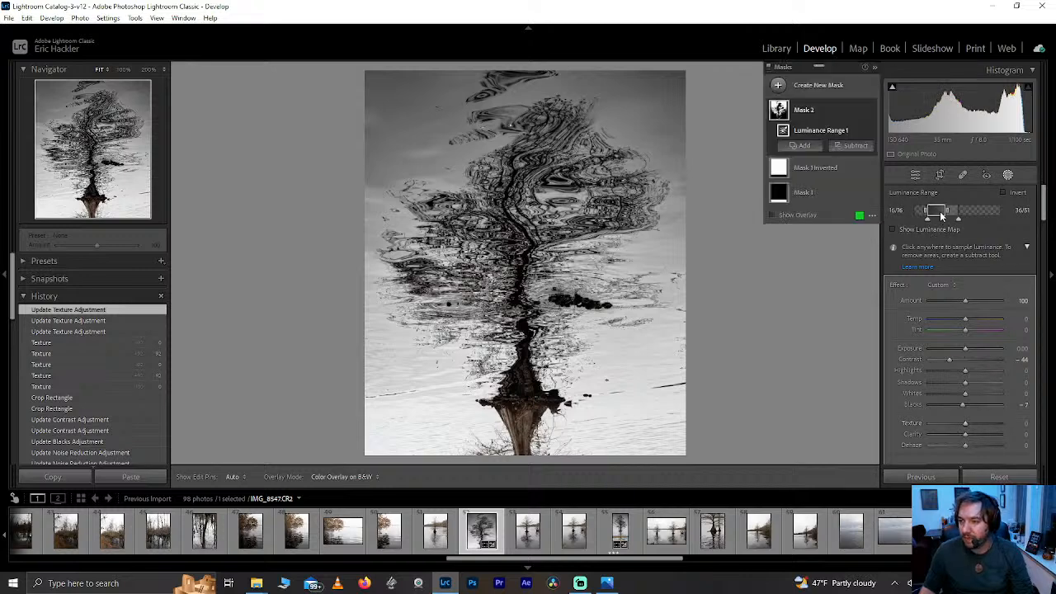
{"action": "left_click_drag", "start_coordinate": [939, 216], "coordinate": [963, 218]}
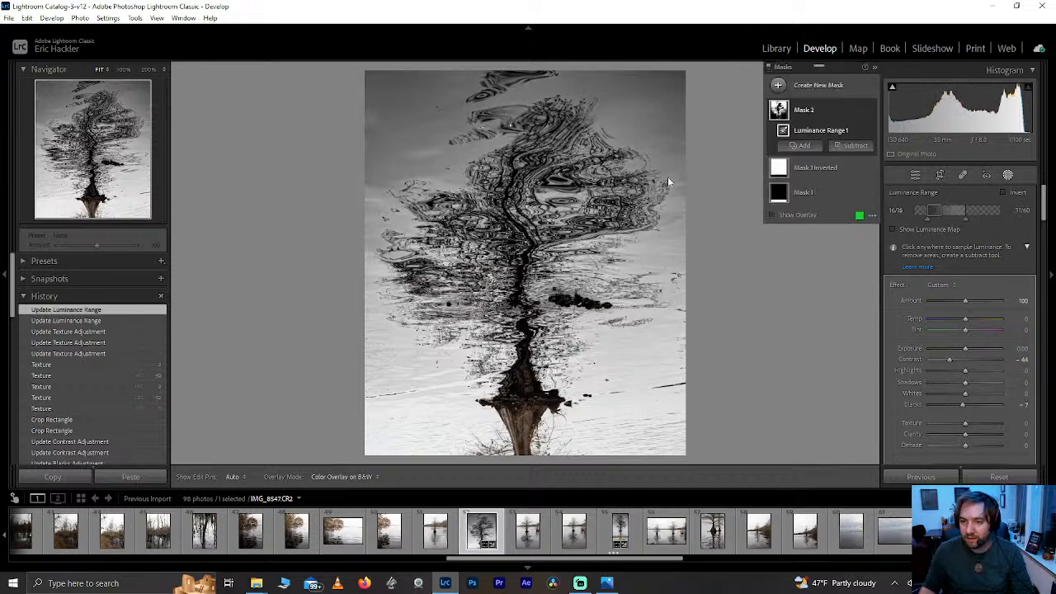
{"action": "left_click", "coordinate": [1008, 176]}
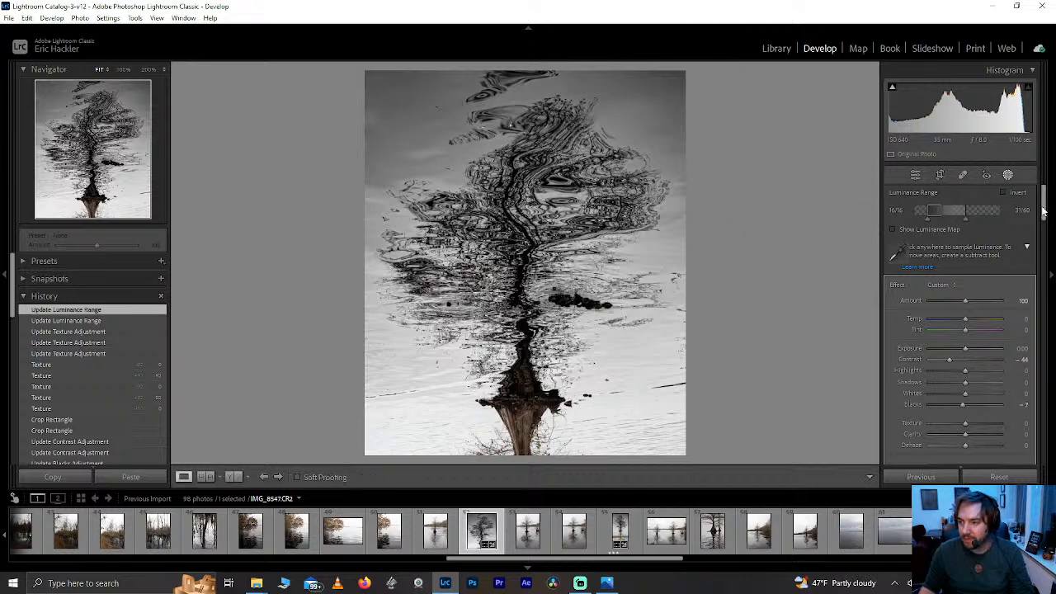
- Set the Blue Luminance to -65, and try Blue Saturation at +100 before resetting it
{"action": "left_click_drag", "start_coordinate": [1042, 212], "coordinate": [1042, 287]}
{"action": "left_click_drag", "start_coordinate": [968, 384], "coordinate": [946, 396]}
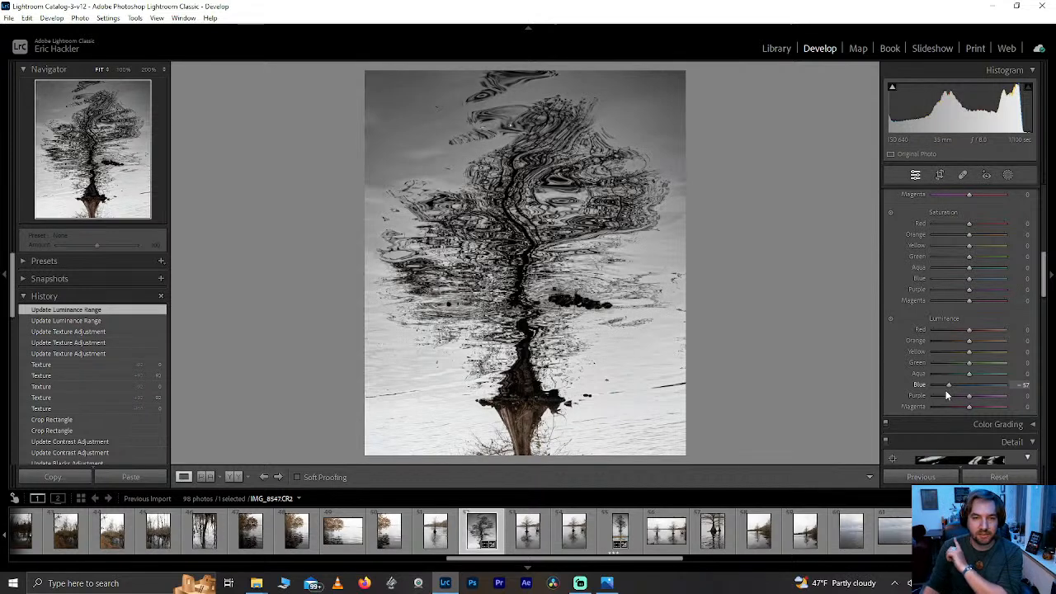
{"action": "left_click_drag", "start_coordinate": [946, 396], "coordinate": [820, 398]}
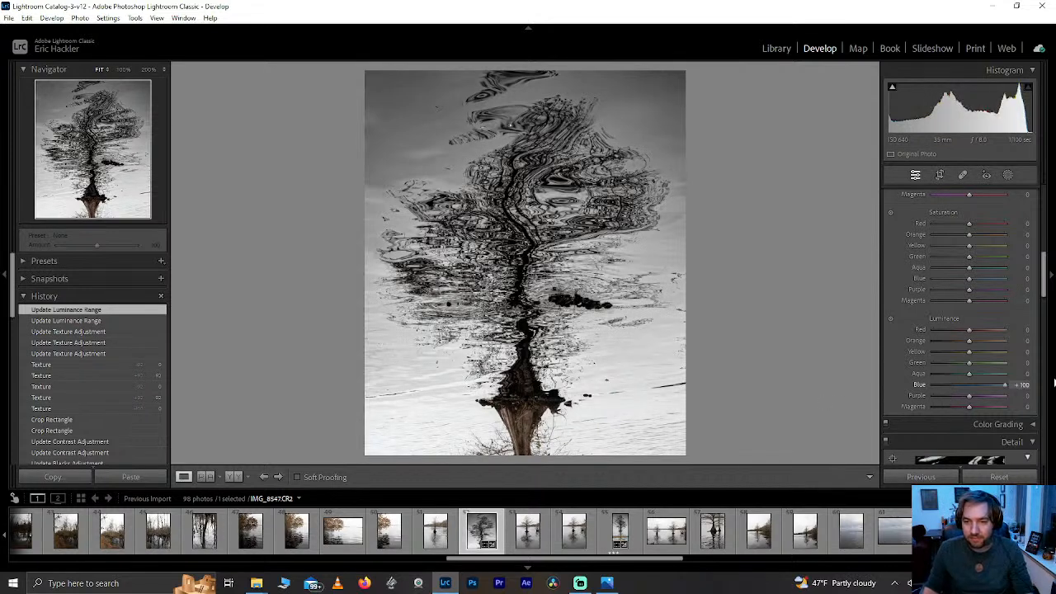
{"action": "left_click_drag", "start_coordinate": [903, 388], "coordinate": [947, 387]}
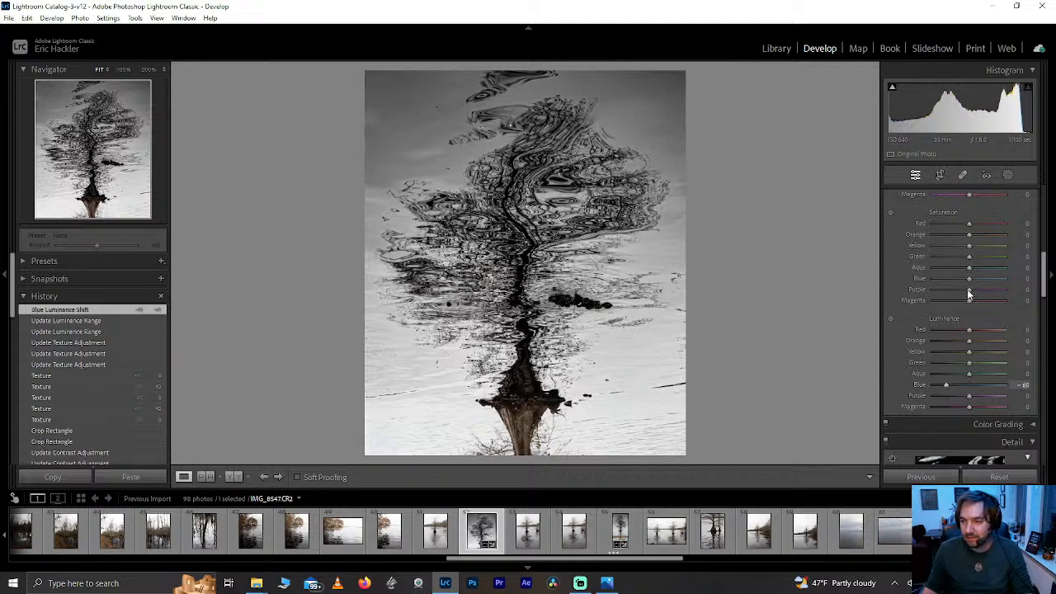
{"action": "left_click_drag", "start_coordinate": [967, 284], "coordinate": [1041, 282]}
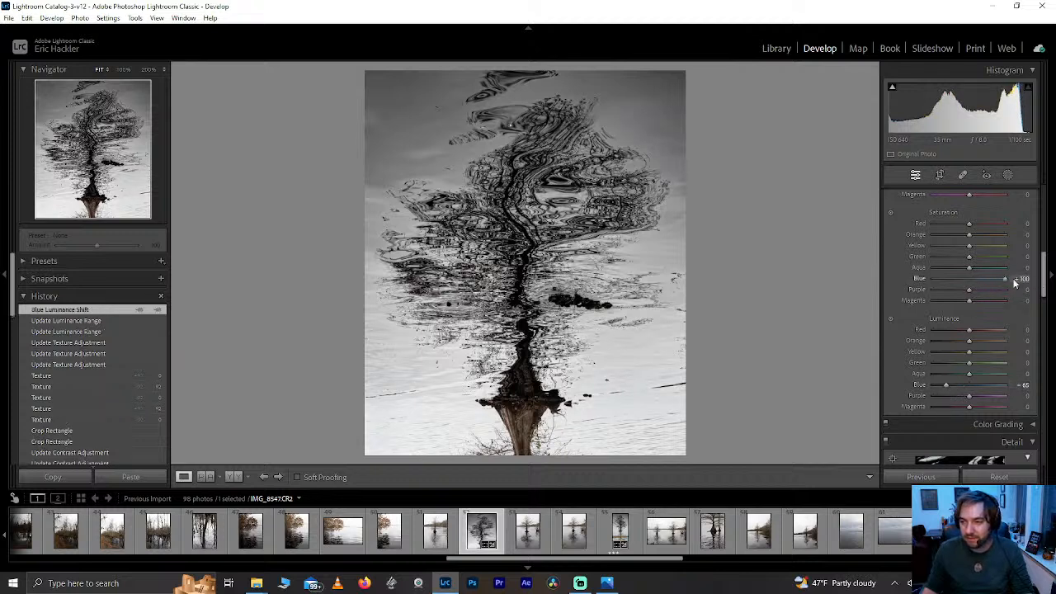
{"action": "double_click", "coordinate": [949, 280]}
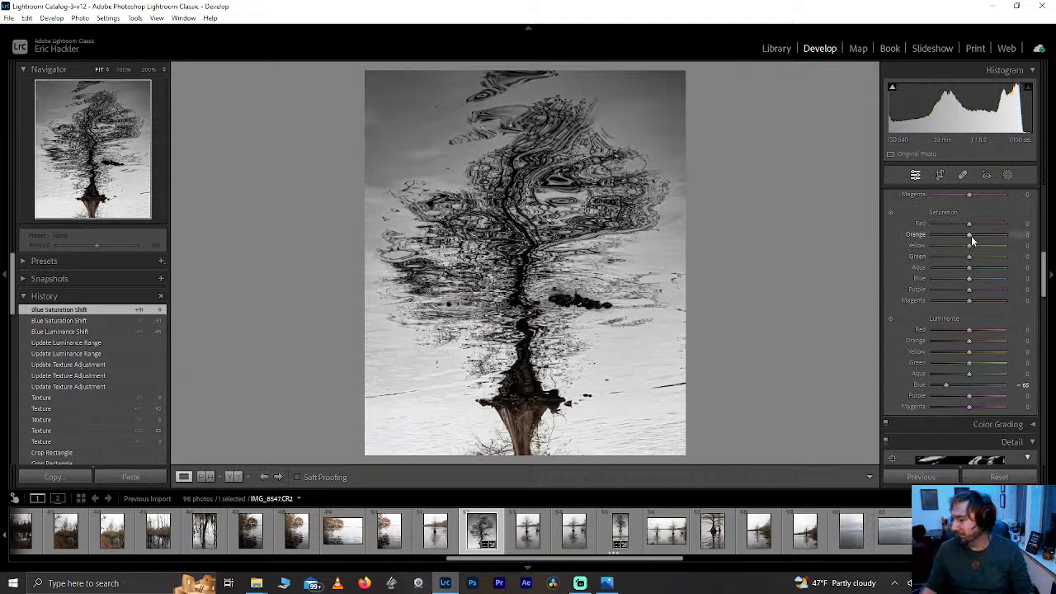
- Set Orange Saturation to -34, Orange Luminance to +58 and Yellow Luminance to +38
{"action": "mouse_move", "coordinate": [971, 236]}
{"action": "left_mouse_down"}
{"action": "mouse_move", "coordinate": [985, 236]}
{"action": "mouse_move", "coordinate": [939, 238]}
{"action": "mouse_move", "coordinate": [956, 236]}
{"action": "left_mouse_up"}
{"action": "left_click_drag", "start_coordinate": [969, 340], "coordinate": [983, 358]}
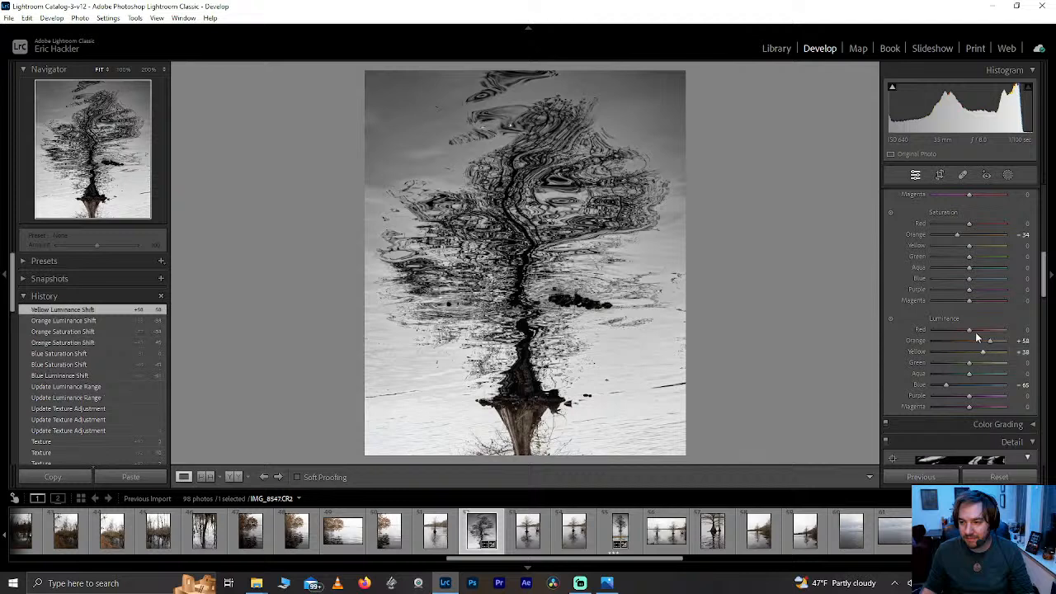
- Try and reset shifts of Blue and Magenta Saturation and Aqua and Red Luminance, and set Yellow Luminance to +32
{"action": "mouse_move", "coordinate": [968, 279]}
{"action": "left_mouse_down"}
{"action": "mouse_move", "coordinate": [1008, 279]}
{"action": "mouse_move", "coordinate": [982, 281]}
{"action": "left_mouse_up"}
{"action": "double_click", "coordinate": [982, 280]}
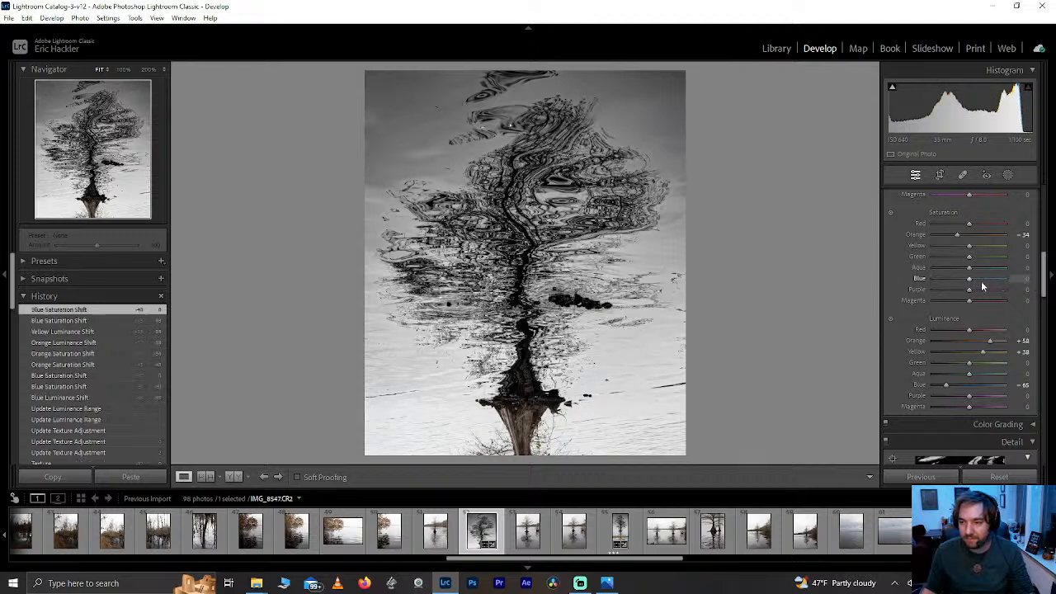
{"action": "double_click", "coordinate": [945, 302]}
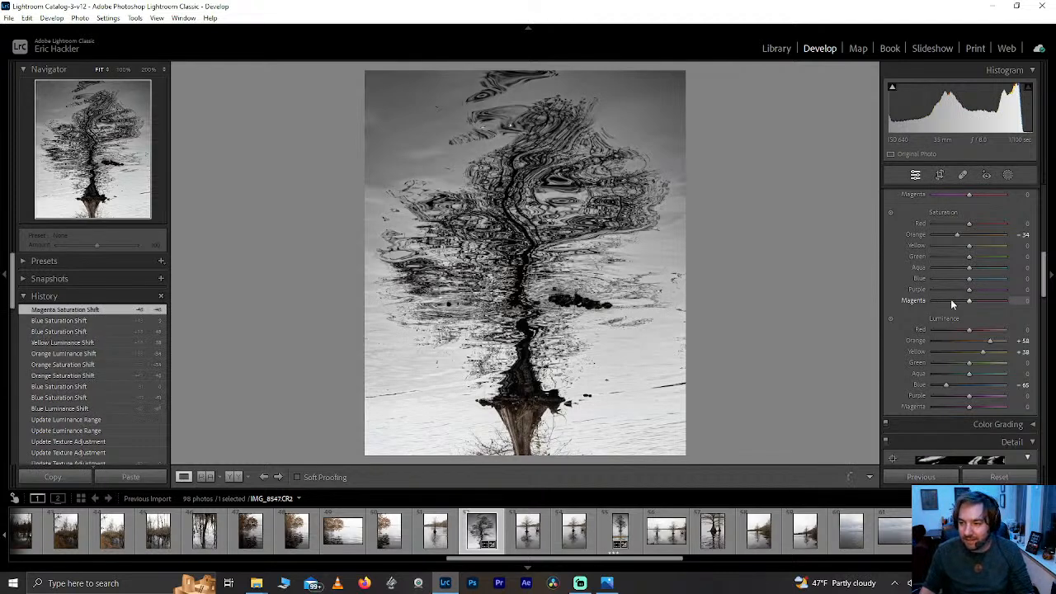
{"action": "left_click_drag", "start_coordinate": [969, 373], "coordinate": [970, 374]}
{"action": "double_click", "coordinate": [970, 375]}
{"action": "left_click_drag", "start_coordinate": [969, 330], "coordinate": [981, 356]}
{"action": "double_click", "coordinate": [964, 330]}
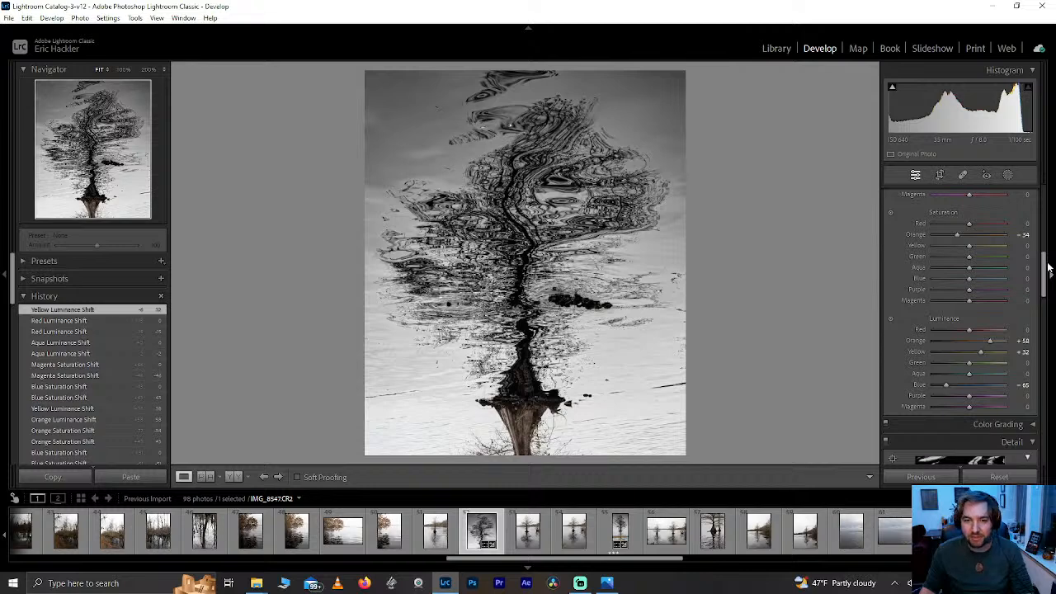
- Try global Contrast at +24 and Shadows at +45, and reset both adjustments
{"action": "left_click_drag", "start_coordinate": [1045, 272], "coordinate": [1046, 206]}
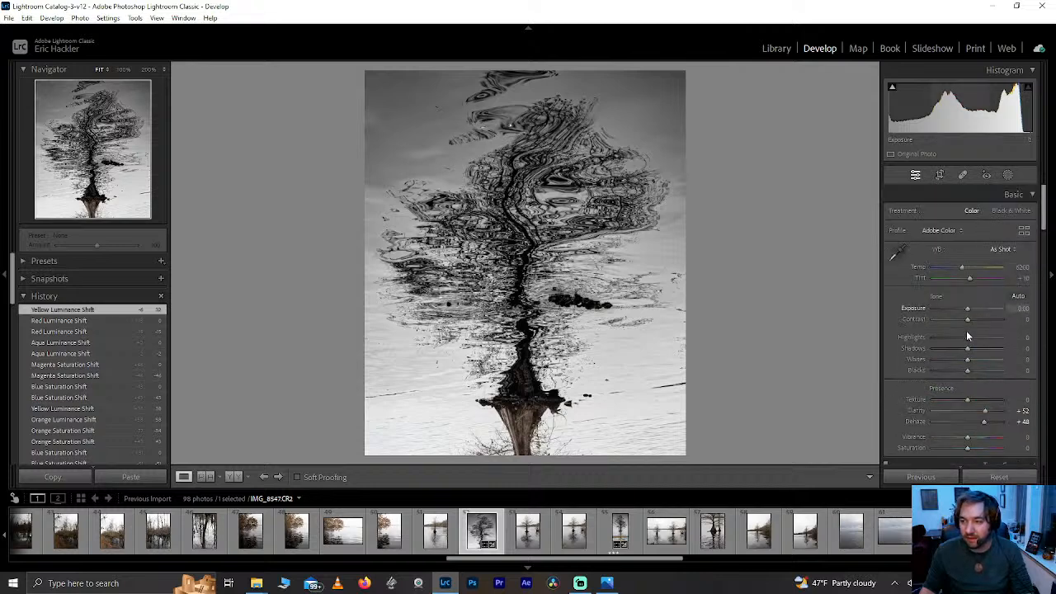
{"action": "left_click_drag", "start_coordinate": [968, 321], "coordinate": [975, 321]}
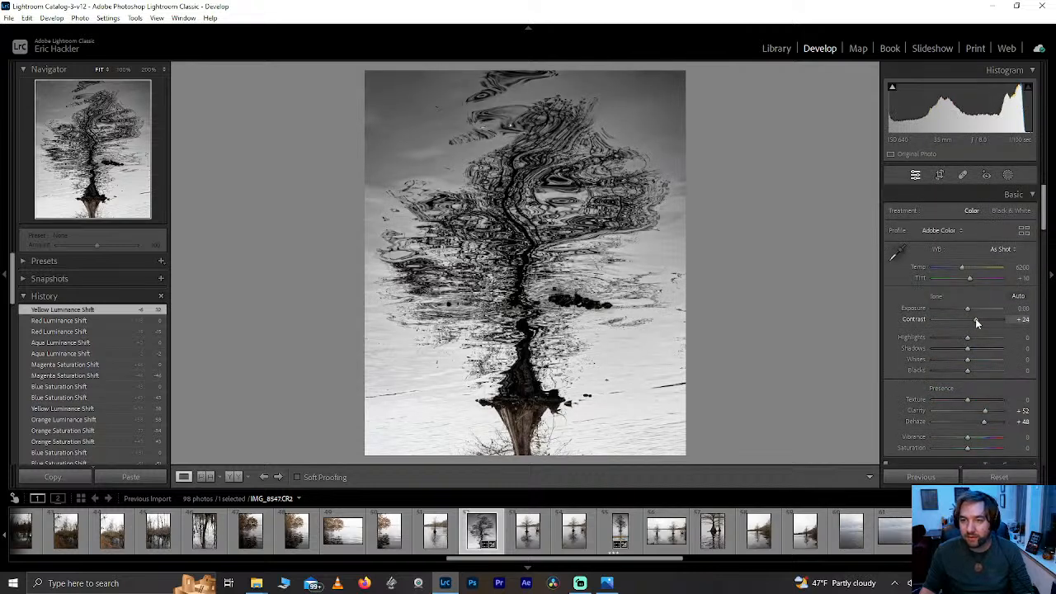
{"action": "double_click", "coordinate": [975, 321]}
{"action": "mouse_move", "coordinate": [967, 348]}
{"action": "left_mouse_down"}
{"action": "mouse_move", "coordinate": [998, 350]}
{"action": "mouse_move", "coordinate": [985, 349]}
{"action": "left_mouse_up"}
{"action": "double_click", "coordinate": [984, 348]}
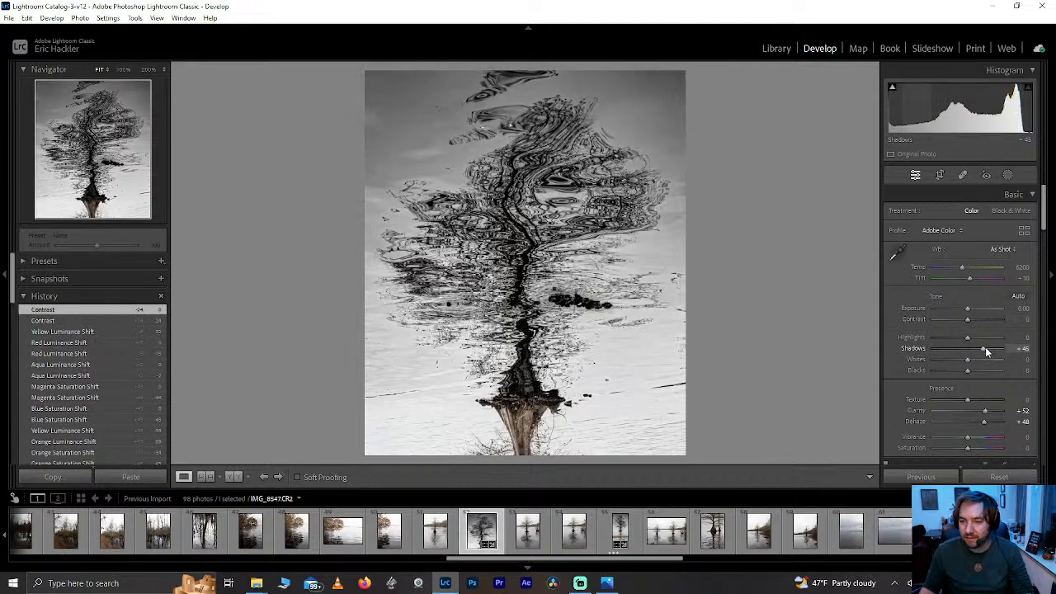
- Raise Shadows to 69 on the Mask 1 Inverted gradient
{"action": "left_click", "coordinate": [1007, 177]}
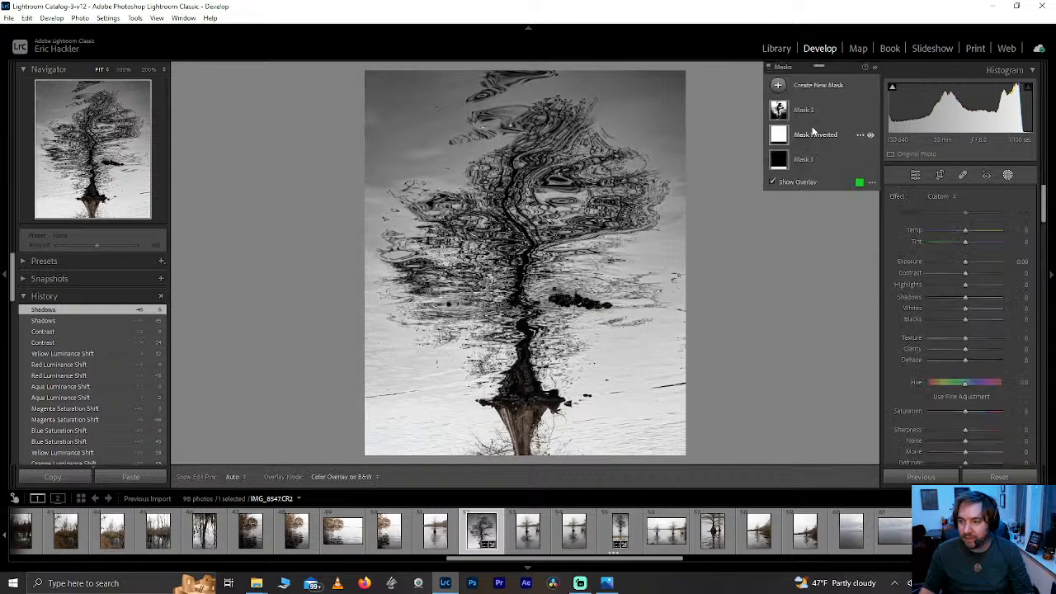
{"action": "left_click", "coordinate": [807, 136]}
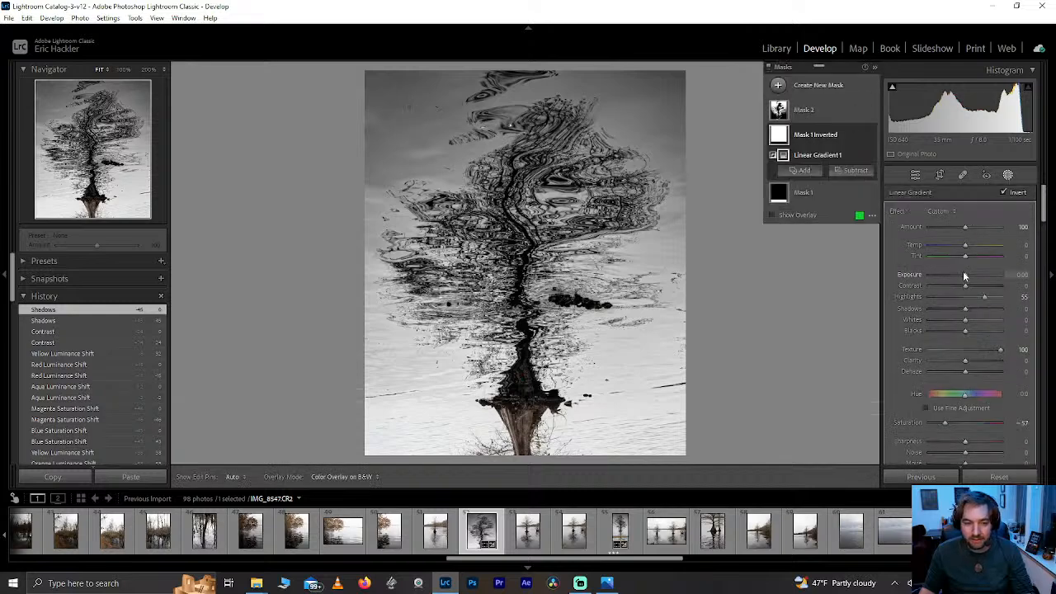
{"action": "left_click_drag", "start_coordinate": [971, 309], "coordinate": [990, 311]}
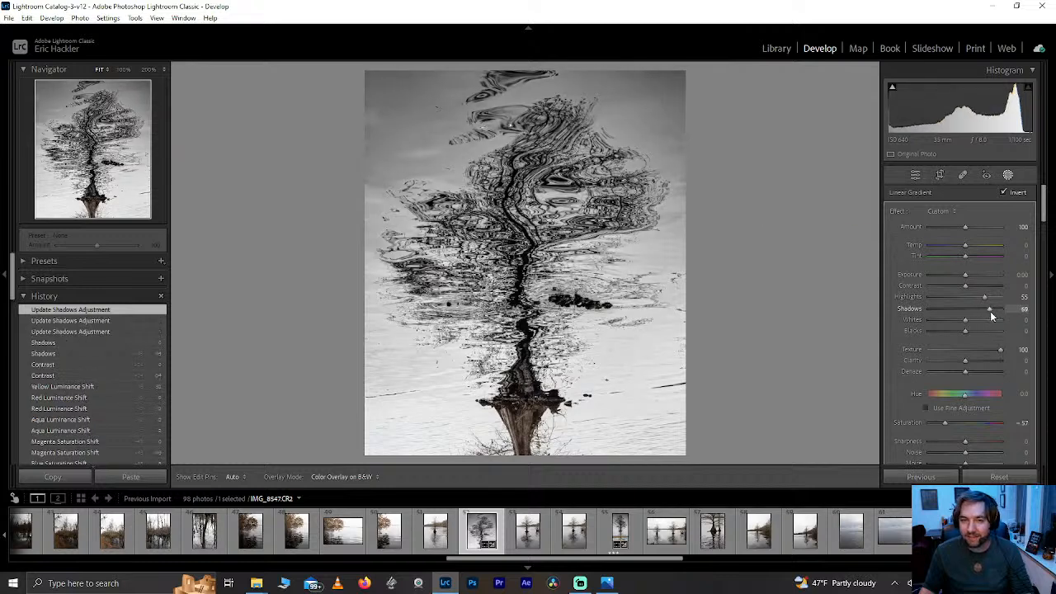
- Add a slight dark post-crop vignette with an Amount of -6
{"action": "scroll", "coordinate": [1031, 384], "scroll_direction": "down", "scroll_amount": 5}
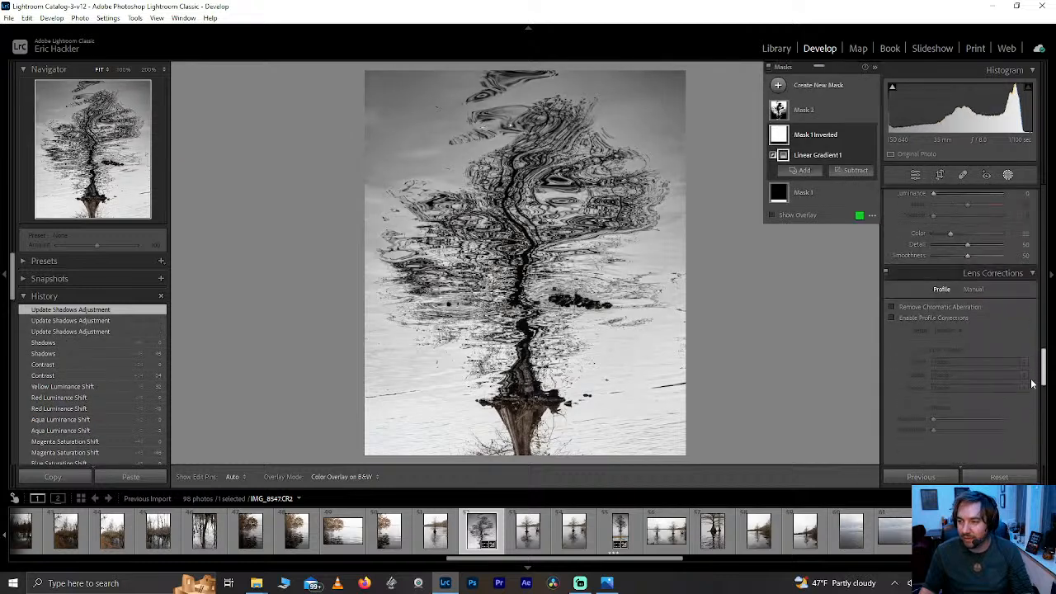
{"action": "scroll", "coordinate": [1031, 383], "scroll_direction": "down", "scroll_amount": 3}
{"action": "scroll", "coordinate": [1032, 394], "scroll_direction": "down", "scroll_amount": 4}
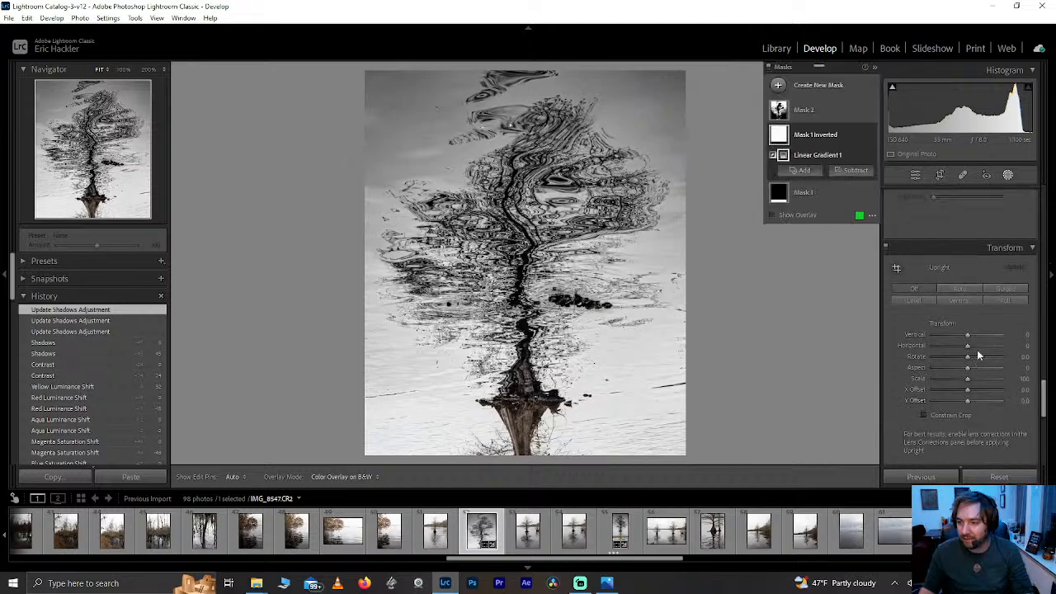
{"action": "scroll", "coordinate": [1045, 395], "scroll_direction": "down", "scroll_amount": 4}
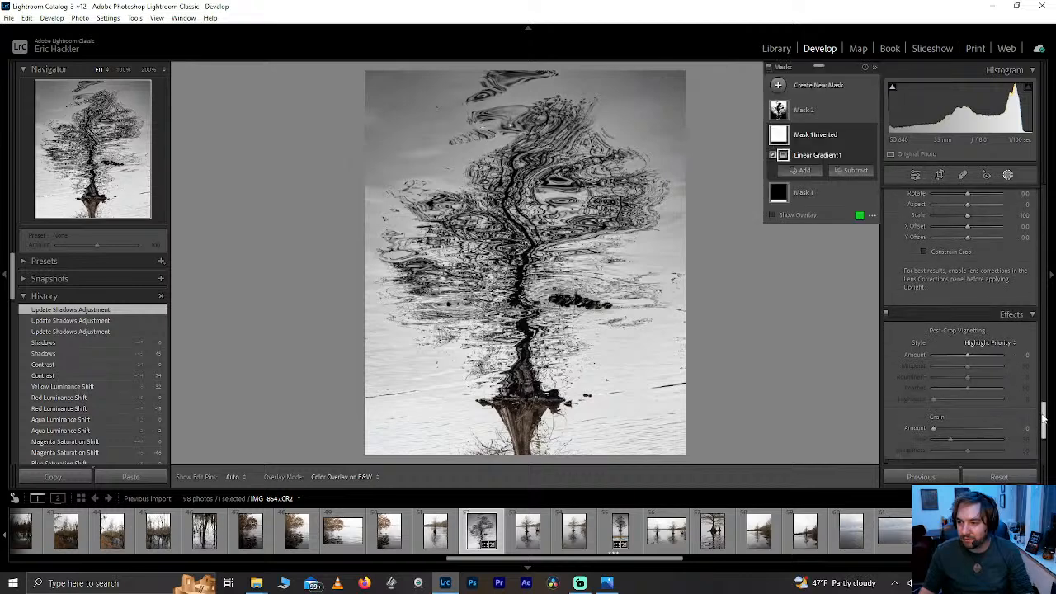
{"action": "left_click_drag", "start_coordinate": [965, 356], "coordinate": [963, 358]}
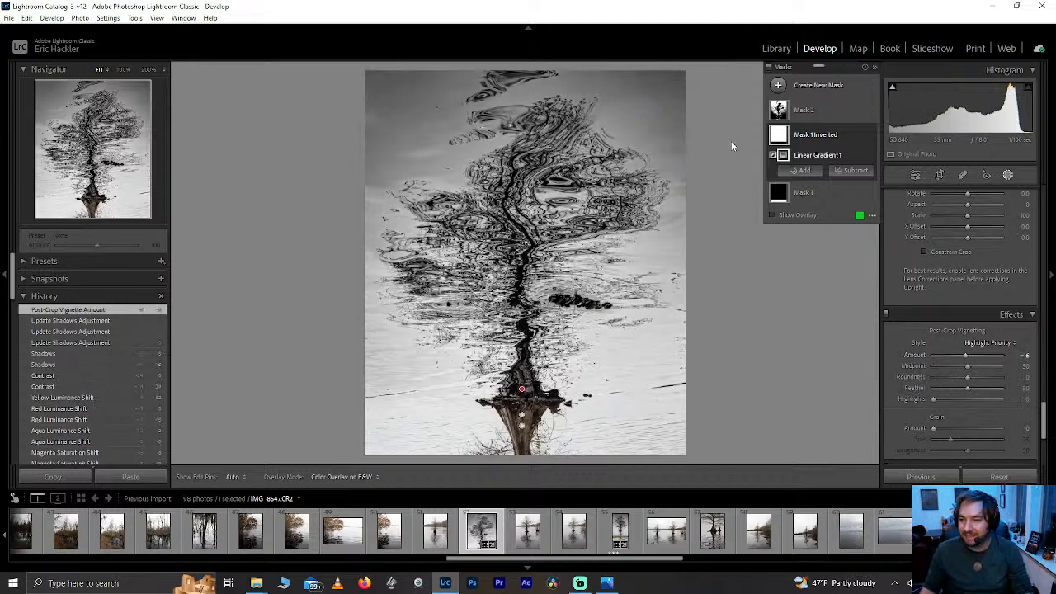
- Set the Saturation of Mask 1 over the tree trunk base to 57
{"action": "left_click", "coordinate": [803, 193]}
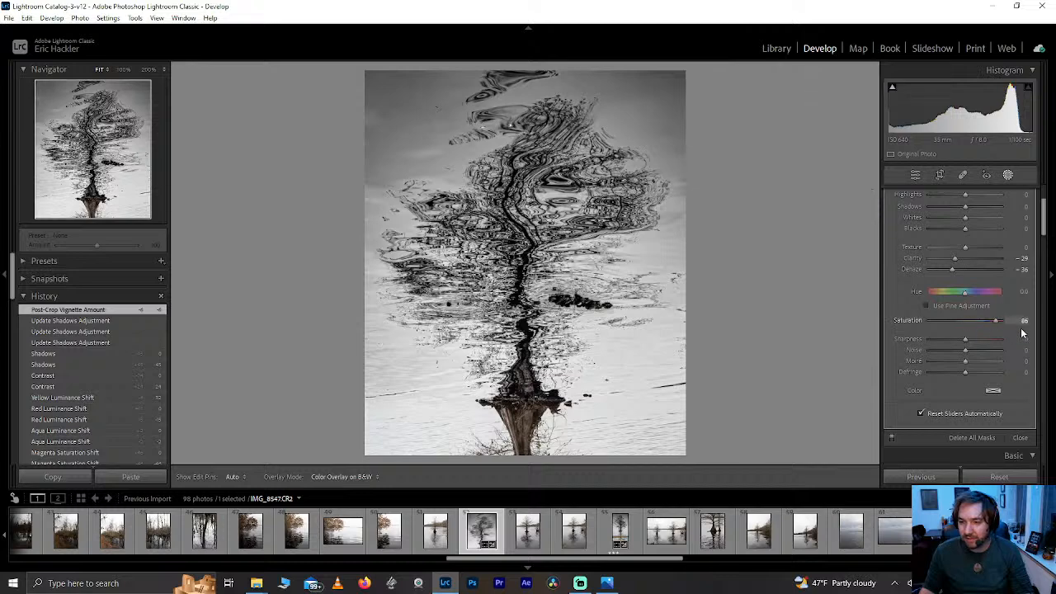
{"action": "left_click", "coordinate": [1000, 321]}
{"action": "mouse_move", "coordinate": [1000, 321]}
{"action": "left_mouse_down"}
{"action": "mouse_move", "coordinate": [979, 327]}
{"action": "mouse_move", "coordinate": [988, 325]}
{"action": "left_mouse_up"}
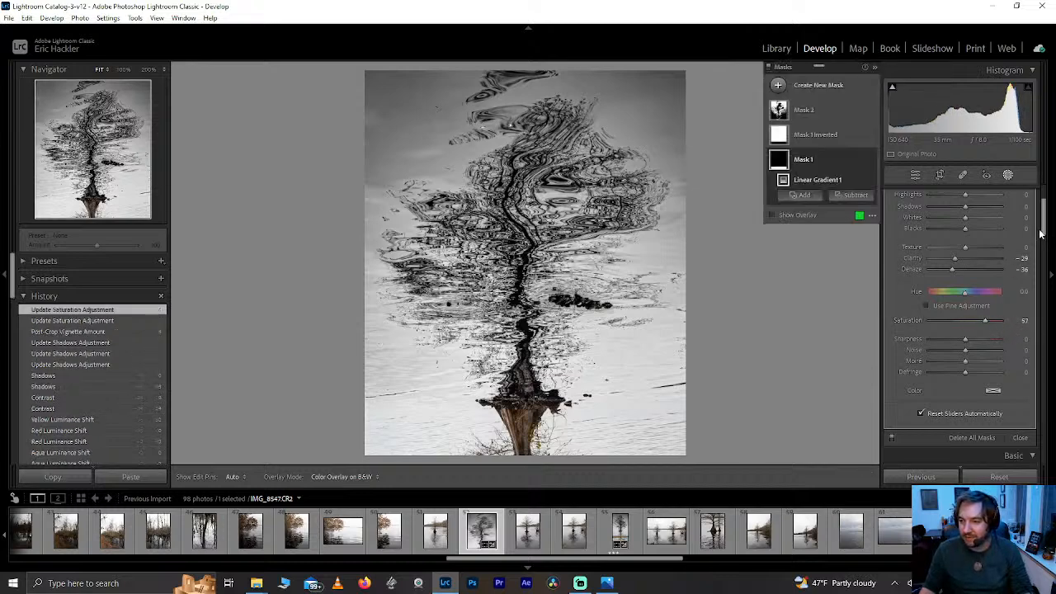
- Try changed Tint and Temp and Texture at -100 on Mask 1, reset all three, and leave masking
{"action": "scroll", "coordinate": [989, 267], "scroll_direction": "up", "scroll_amount": 3}
{"action": "mouse_move", "coordinate": [965, 256]}
{"action": "left_mouse_down"}
{"action": "mouse_move", "coordinate": [949, 250]}
{"action": "mouse_move", "coordinate": [971, 247]}
{"action": "left_mouse_up"}
{"action": "double_click", "coordinate": [954, 253]}
{"action": "double_click", "coordinate": [971, 247]}
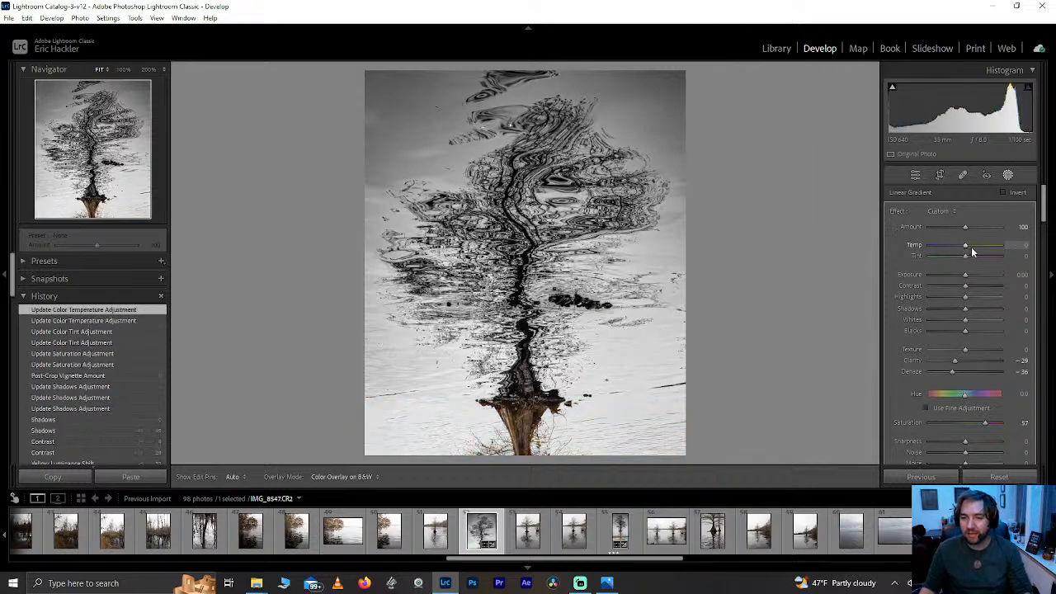
{"action": "left_click_drag", "start_coordinate": [965, 350], "coordinate": [866, 348]}
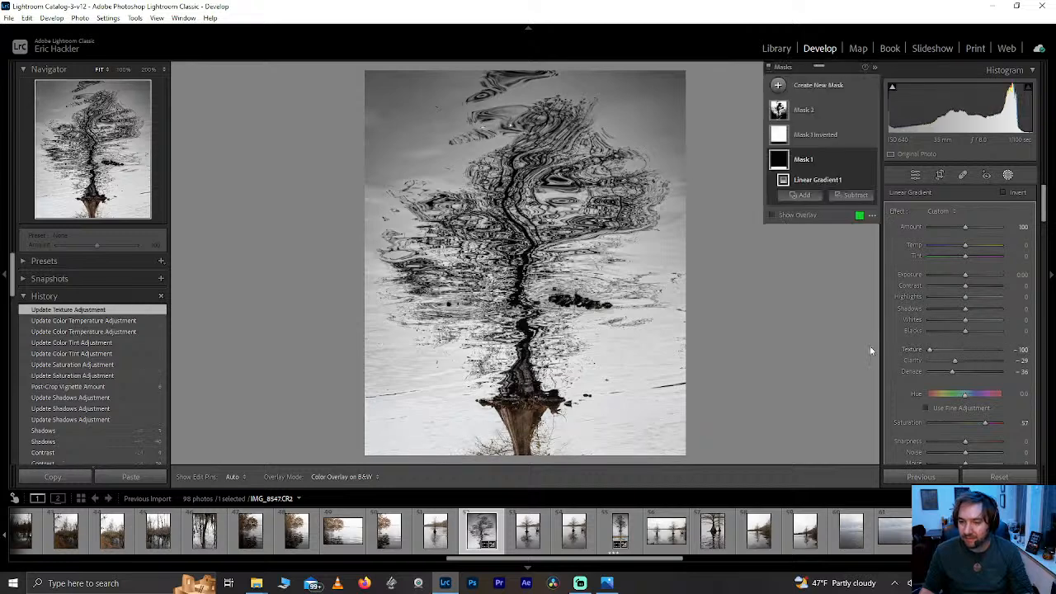
{"action": "double_click", "coordinate": [930, 351]}
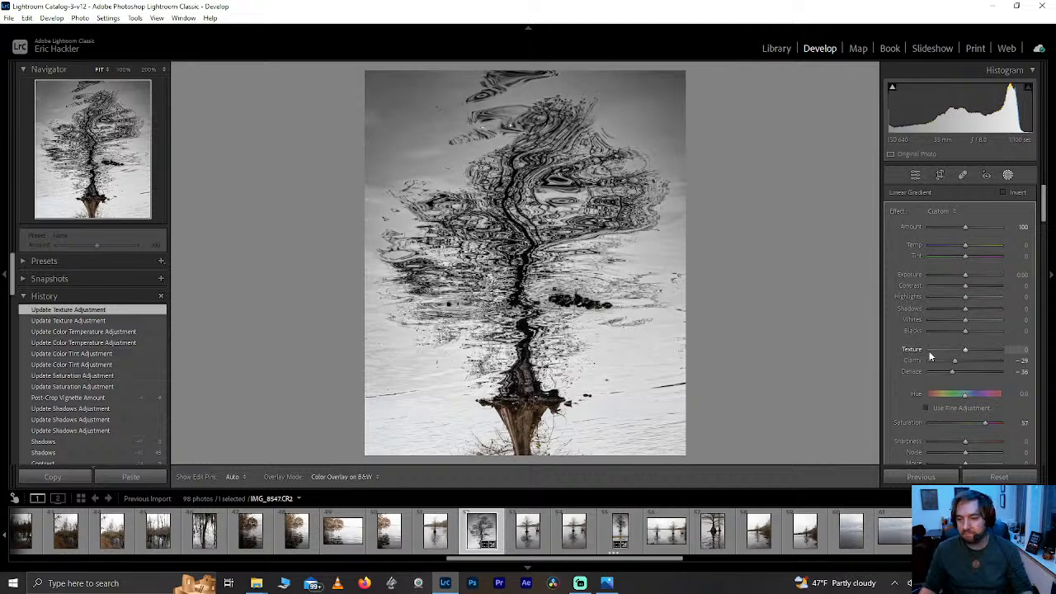
{"action": "left_click", "coordinate": [1007, 174]}
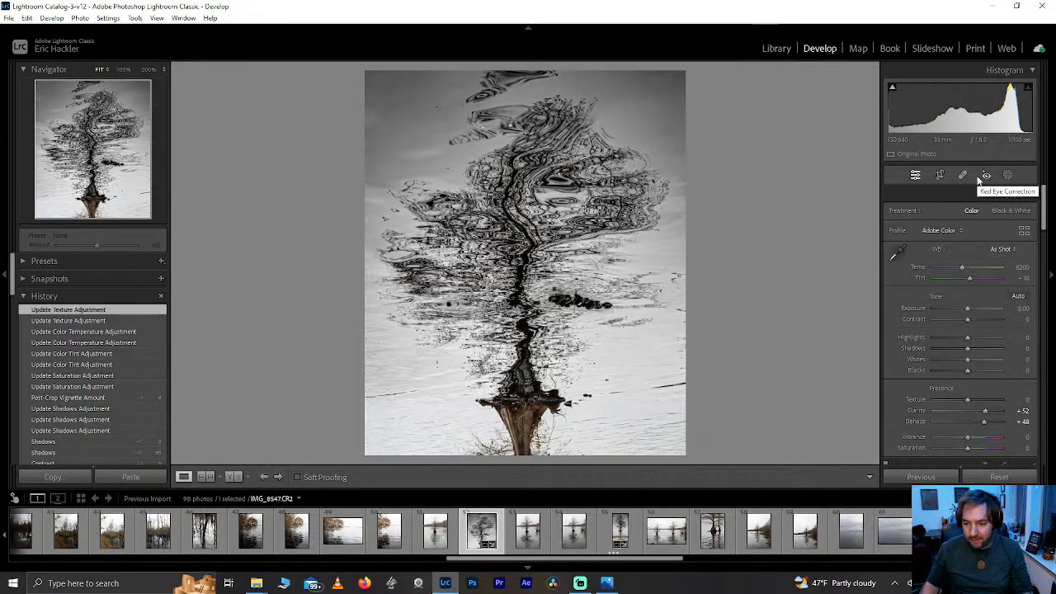
- Rate the photo three stars and look through the photos that follow it in the filmstrip
{"action": "key", "text": "3"}
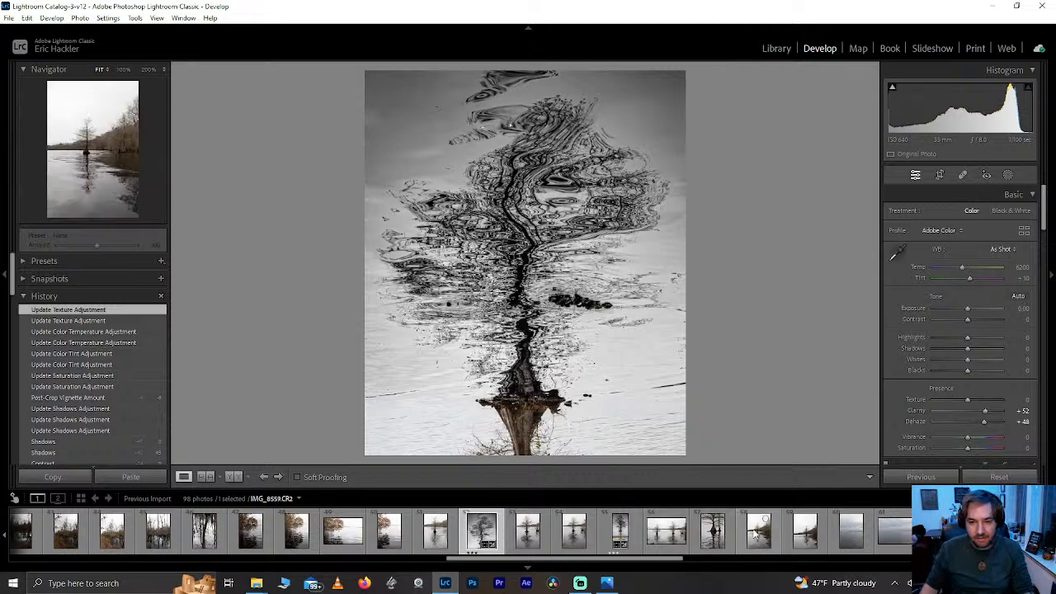
{"action": "scroll", "coordinate": [755, 534], "scroll_direction": "down", "scroll_amount": 3}
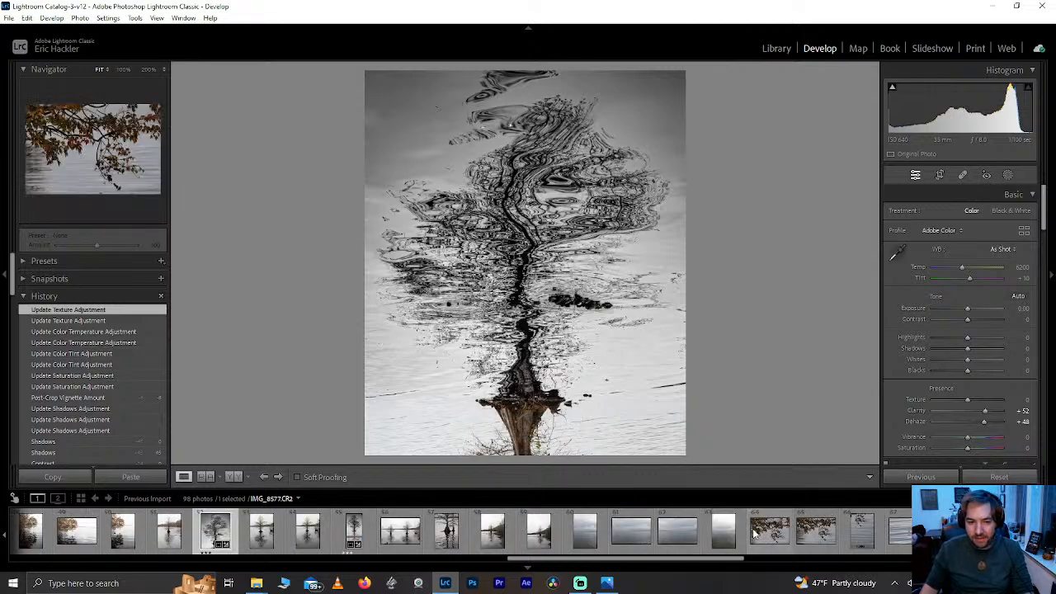
{"action": "scroll", "coordinate": [756, 535], "scroll_direction": "down", "scroll_amount": 3}
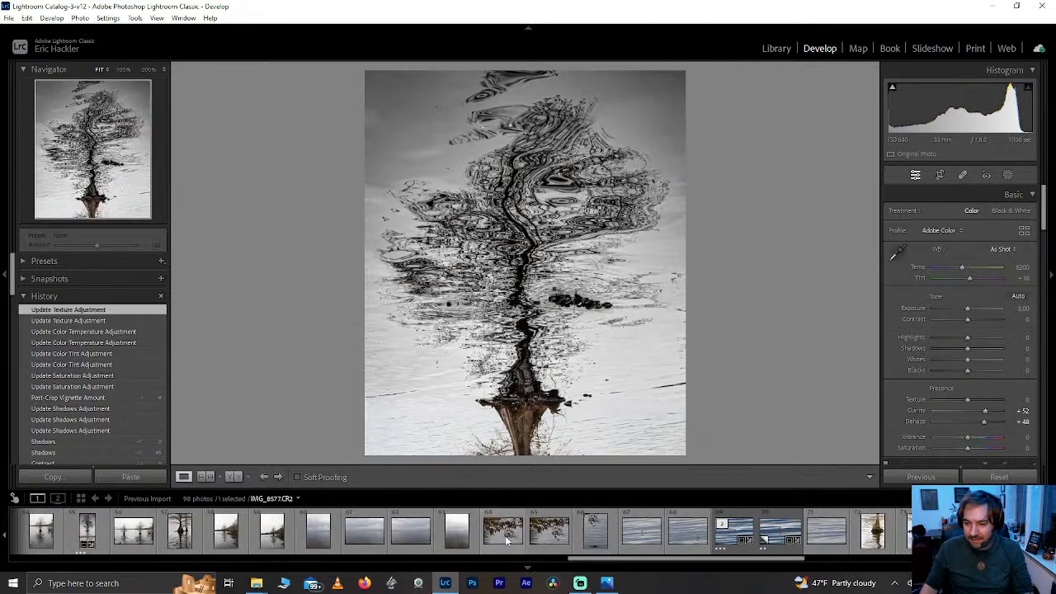
- Filter the filmstrip to photos rated one star and higher and open the first one, IMG_8443.CR2
{"action": "scroll", "coordinate": [748, 535], "scroll_direction": "down", "scroll_amount": 9}
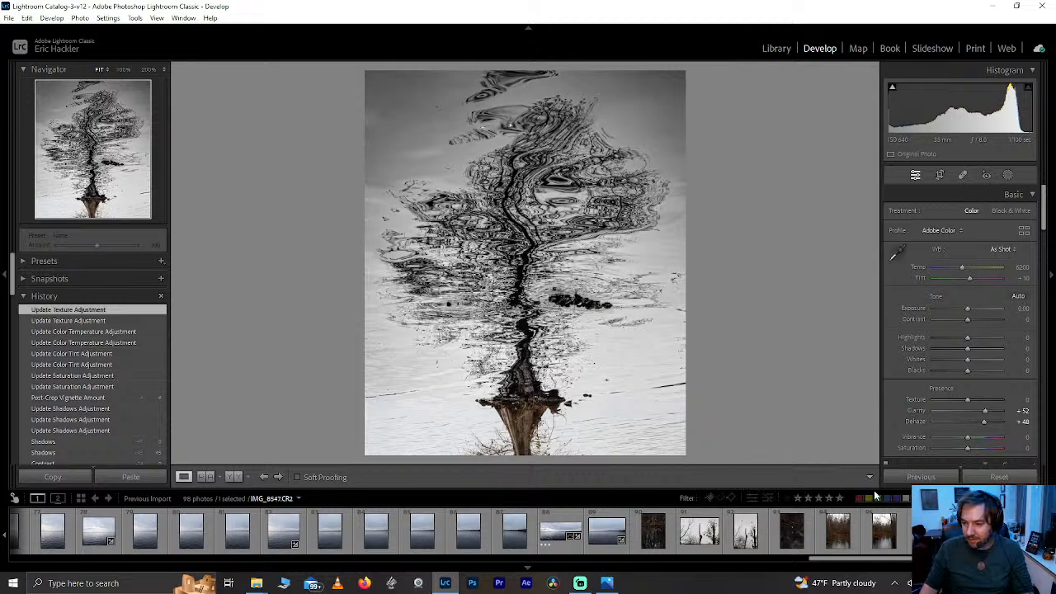
{"action": "left_click", "coordinate": [799, 501]}
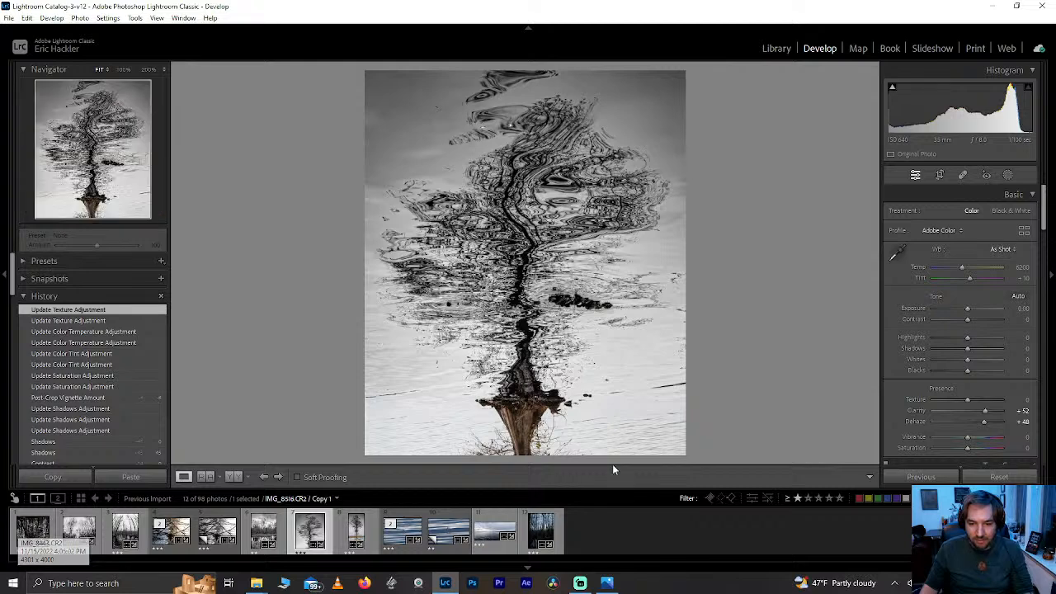
{"action": "left_click", "coordinate": [617, 532]}
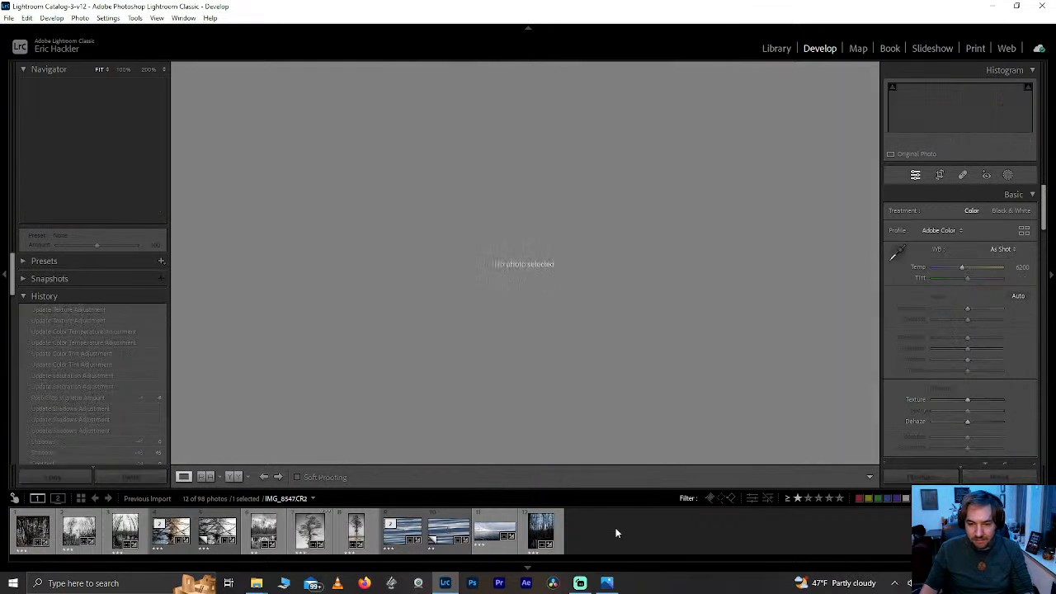
{"action": "left_click", "coordinate": [27, 532]}
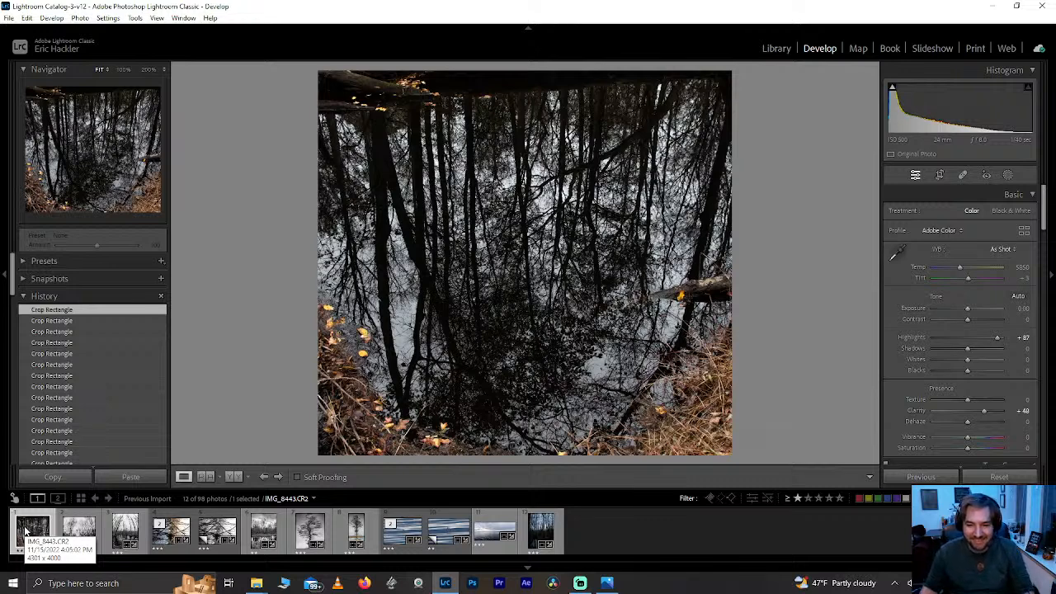
- Create a virtual copy of IMG_8550.CR2 and crop it to the tree's reflection, cutting away the real tree and sky below
{"action": "left_click", "coordinate": [356, 532]}
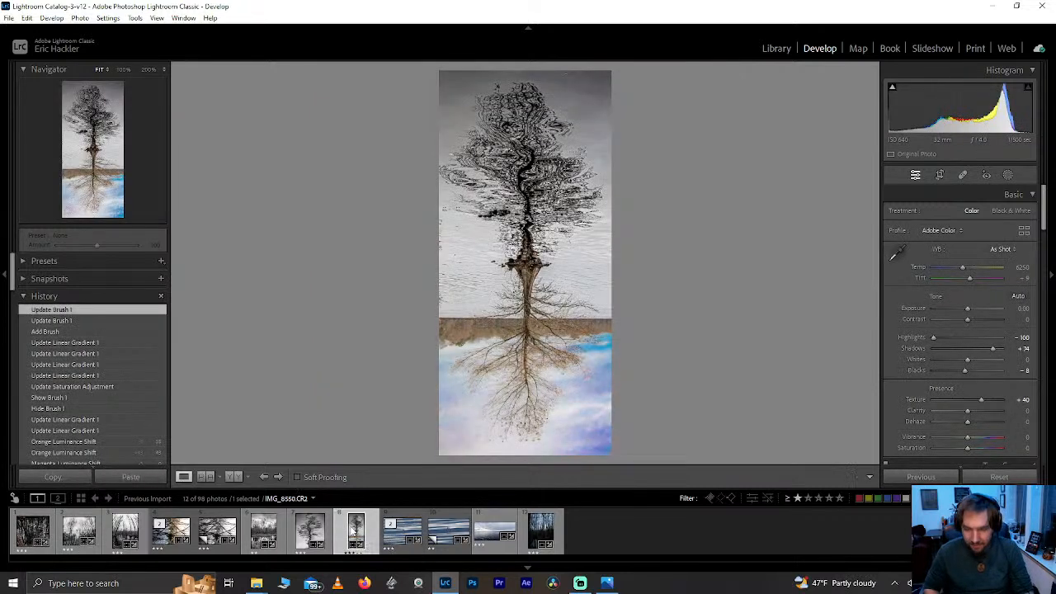
{"action": "key", "text": "ctrl+apostrophe"}
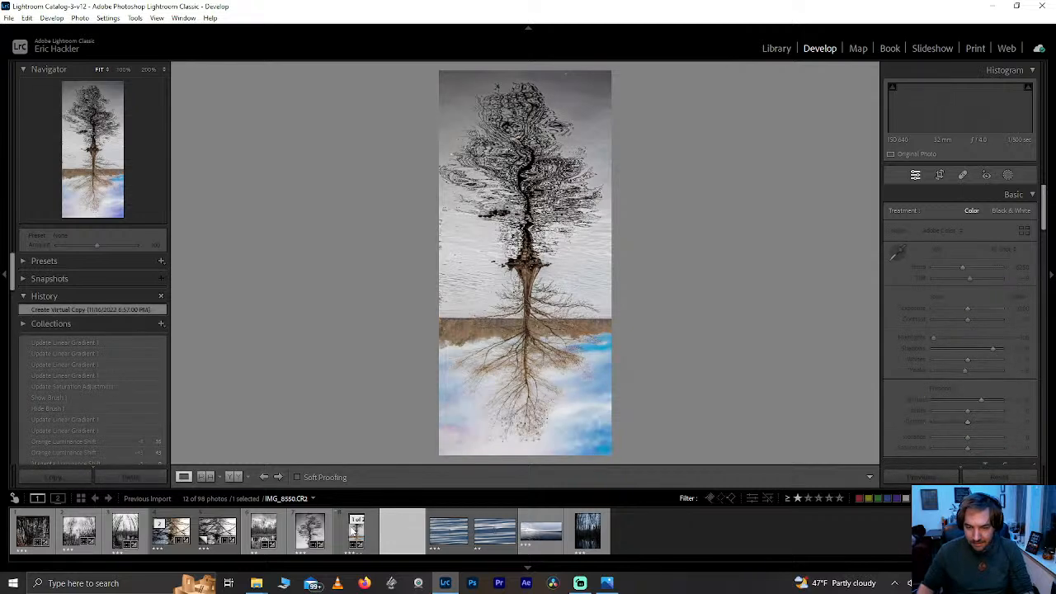
{"action": "left_click", "coordinate": [936, 177]}
{"action": "left_click_drag", "start_coordinate": [522, 452], "coordinate": [516, 367]}
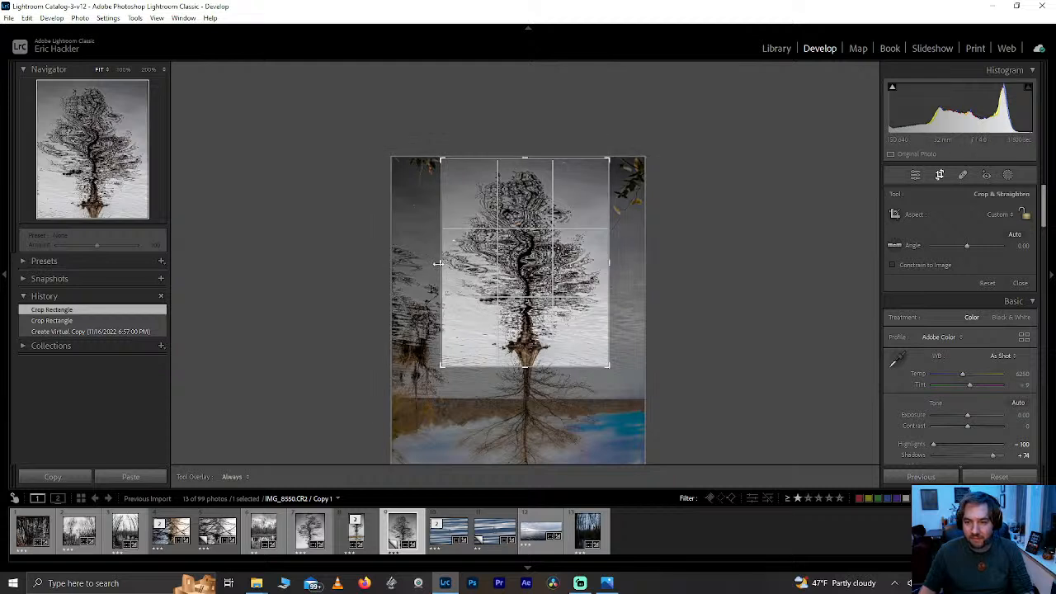
{"action": "left_click_drag", "start_coordinate": [438, 263], "coordinate": [436, 263]}
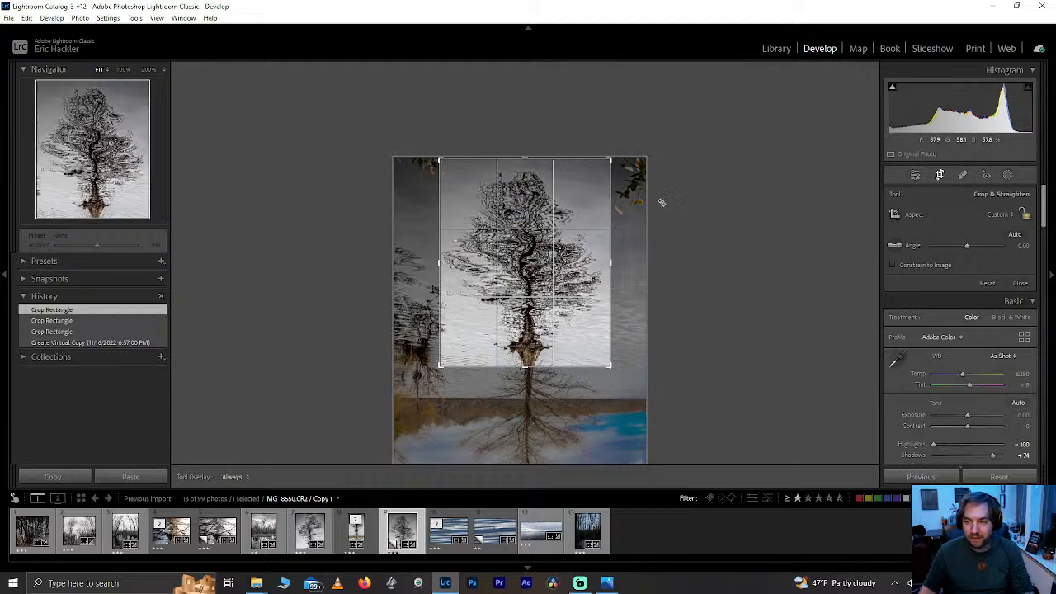
{"action": "left_click", "coordinate": [940, 176]}
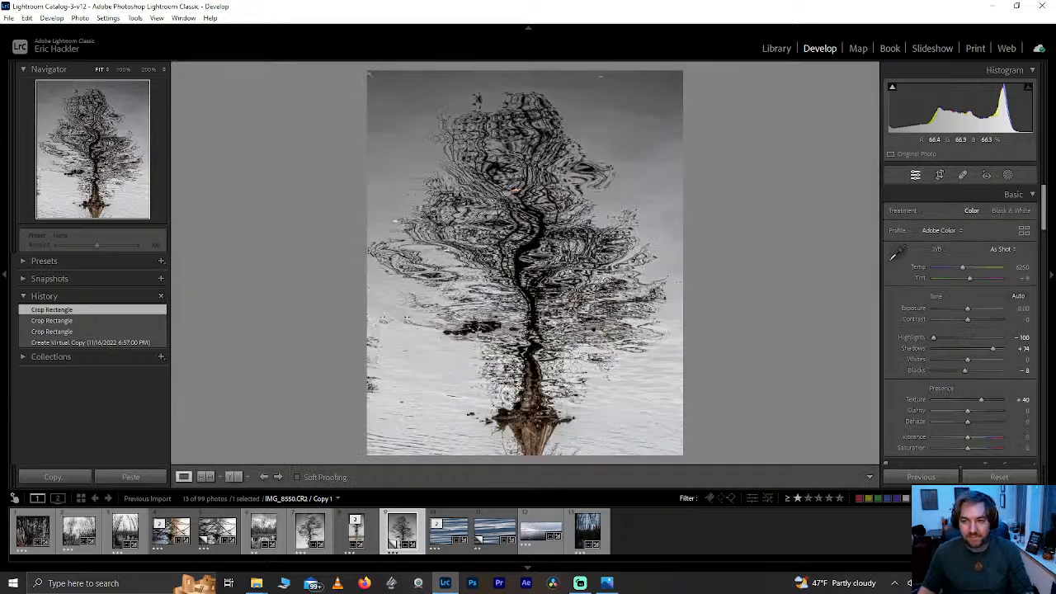
- Compare the virtual copy with Mask 1 Inverted and Mask 1 each hidden and shown again
{"action": "left_click", "coordinate": [1007, 174]}
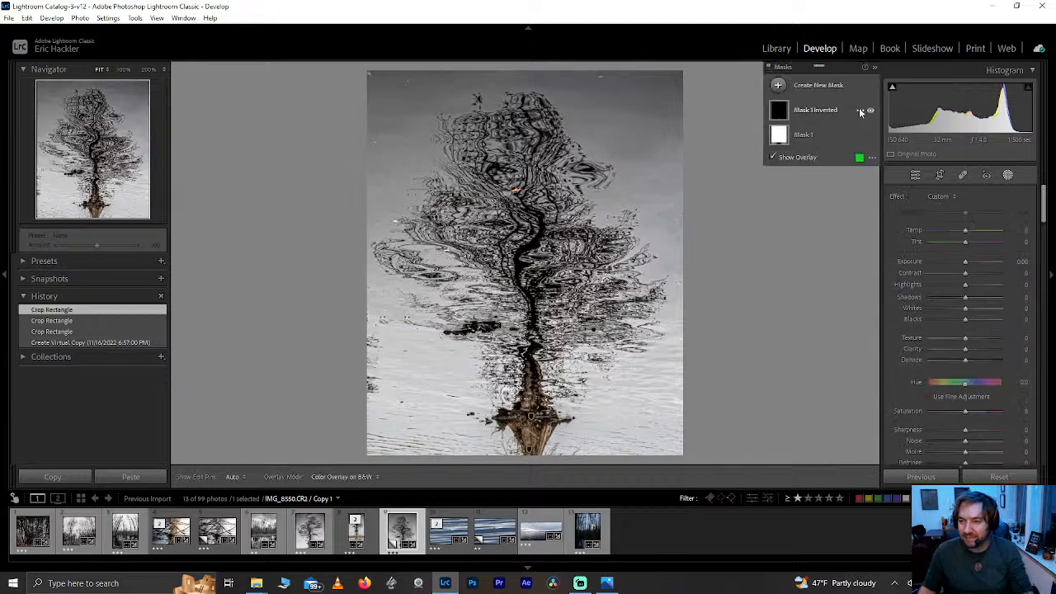
{"action": "left_click", "coordinate": [870, 111]}
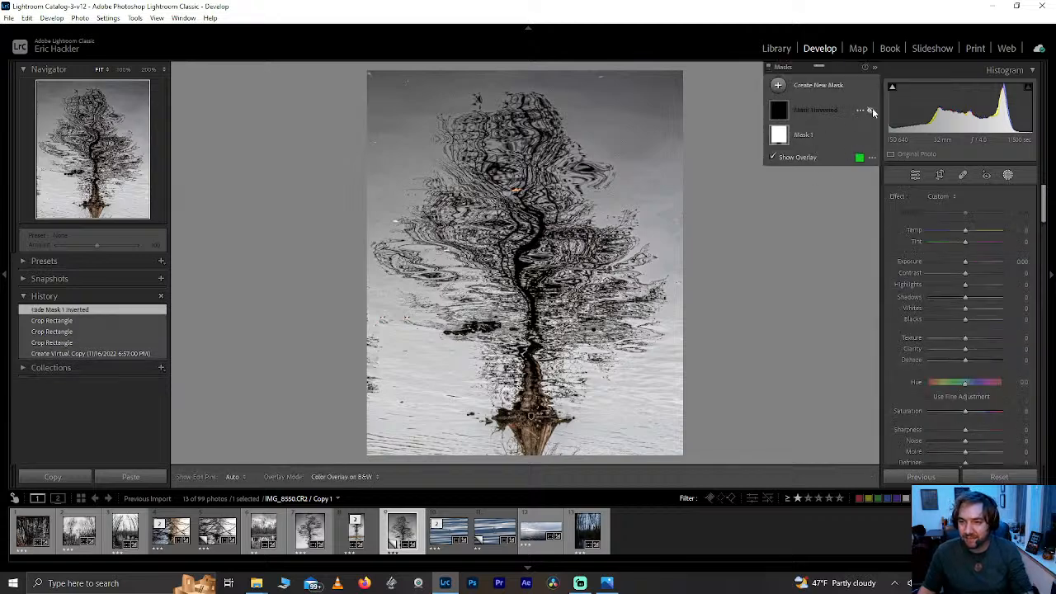
{"action": "left_click", "coordinate": [870, 110]}
{"action": "left_click", "coordinate": [804, 134]}
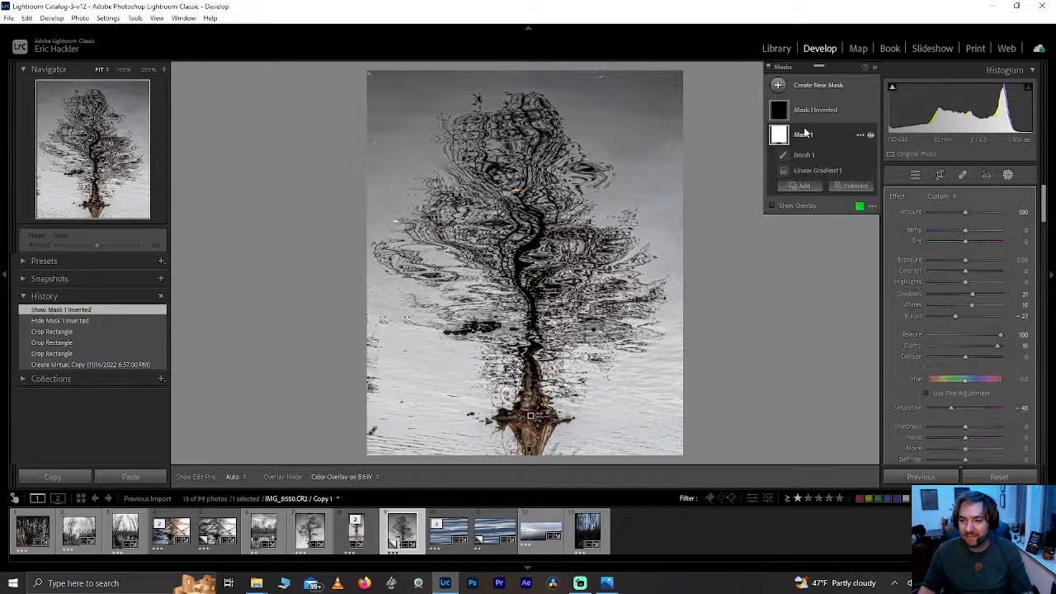
{"action": "left_click", "coordinate": [870, 135]}
{"action": "left_click", "coordinate": [870, 136]}
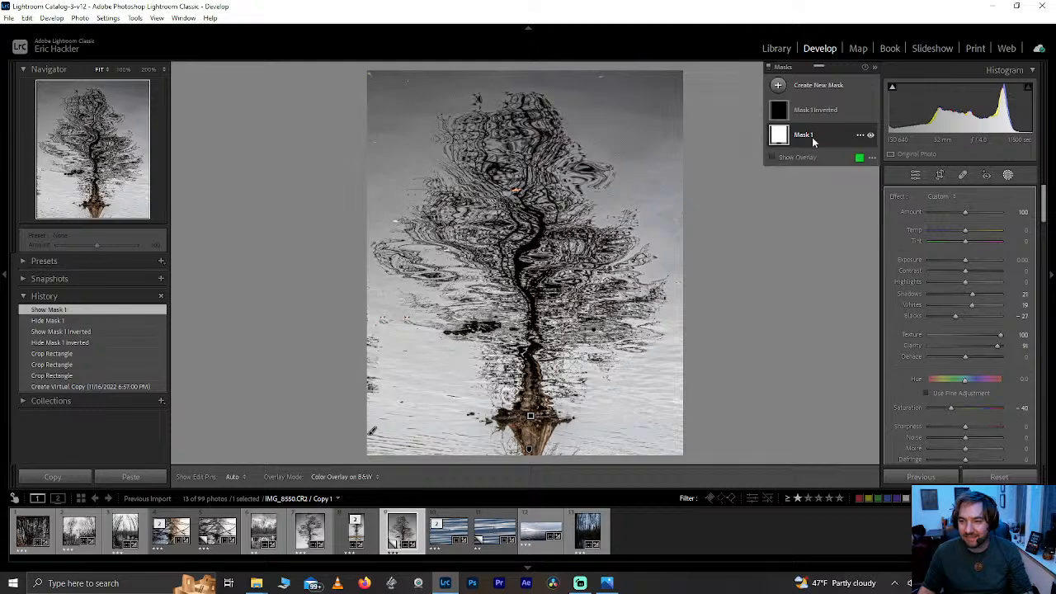
- Set the Noise of Mask 1 to 100 and check the settings of Mask 1 Inverted
{"action": "left_click_drag", "start_coordinate": [963, 443], "coordinate": [1028, 447]}
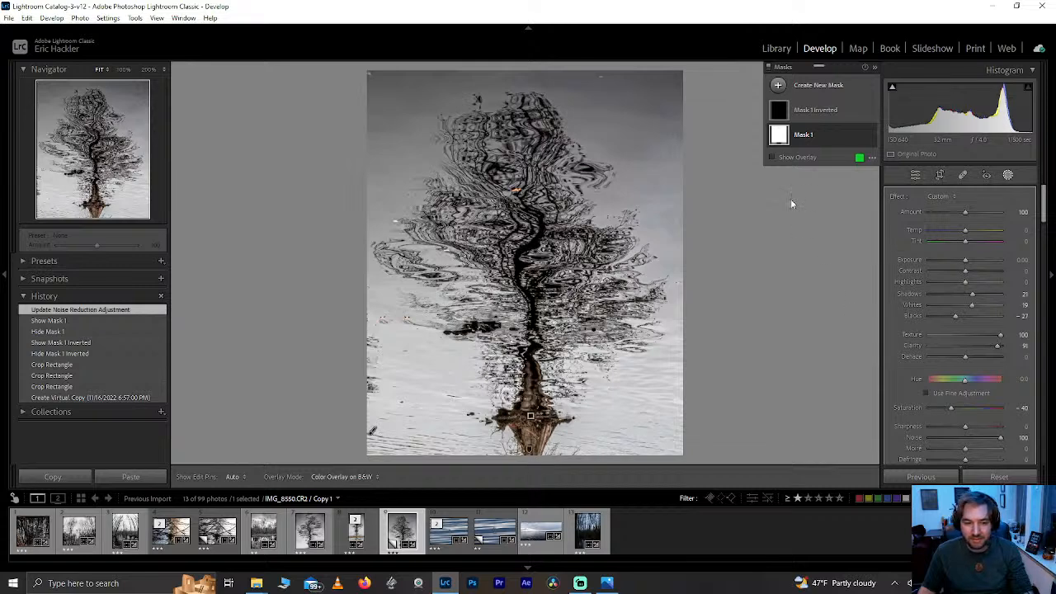
{"action": "left_click", "coordinate": [808, 113]}
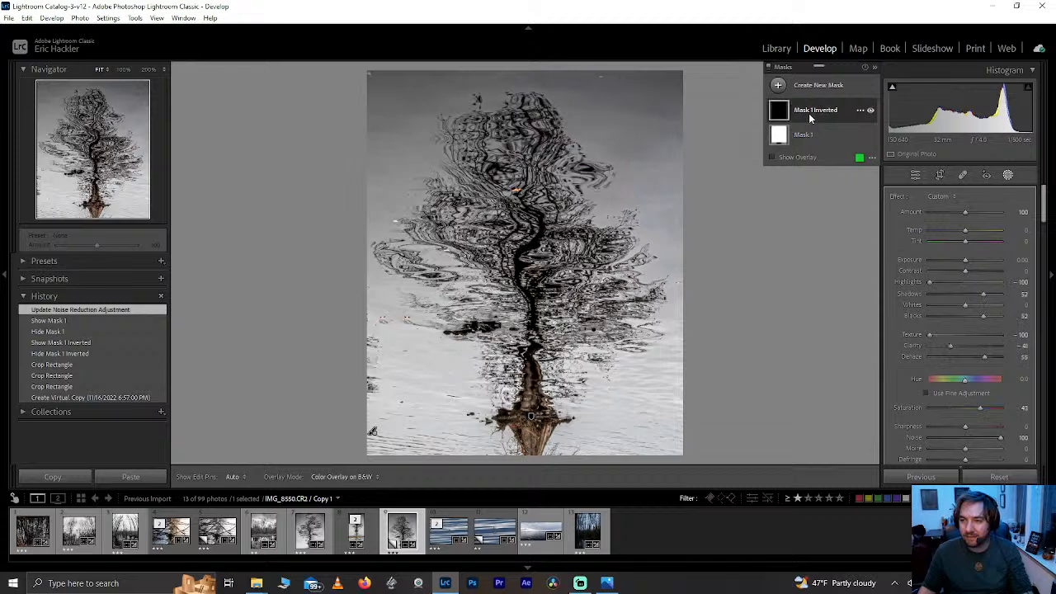
{"action": "left_click", "coordinate": [807, 136]}
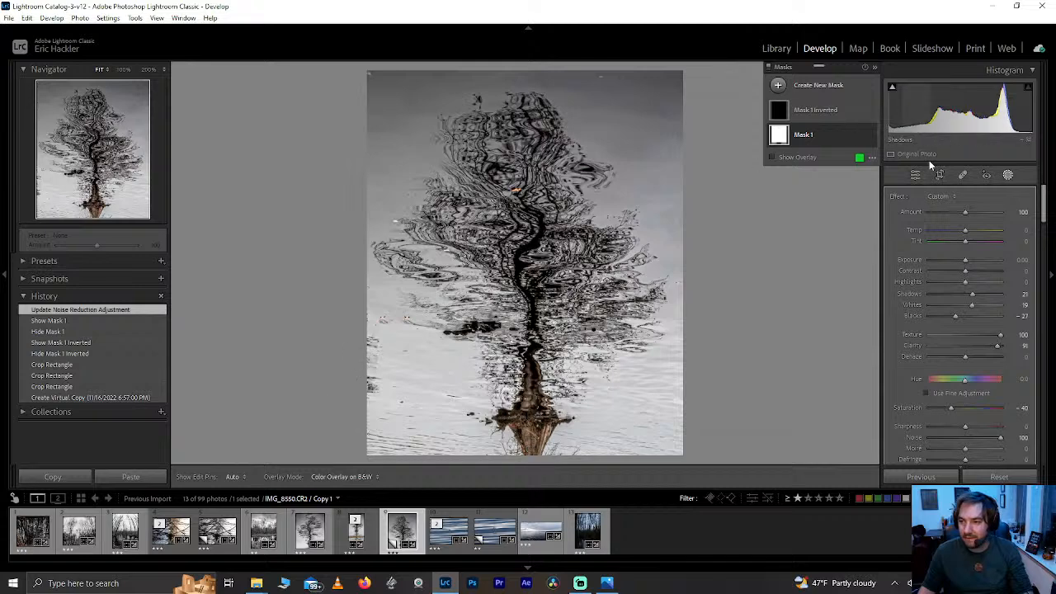
- Delete the heal at the photo's left edge and trim that side of the crop slightly
{"action": "left_click", "coordinate": [963, 176]}
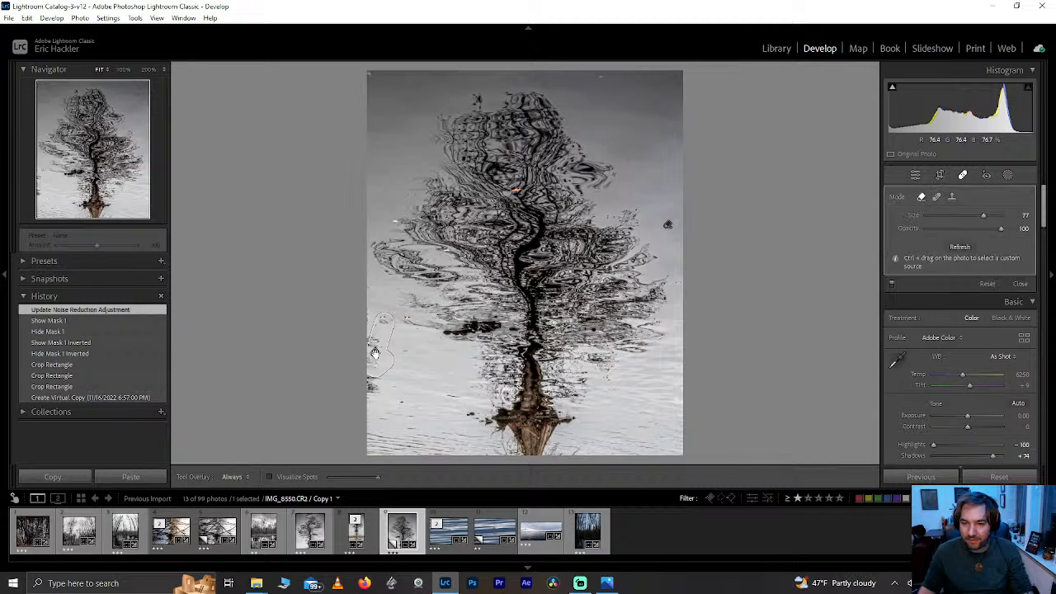
{"action": "key", "text": "Delete"}
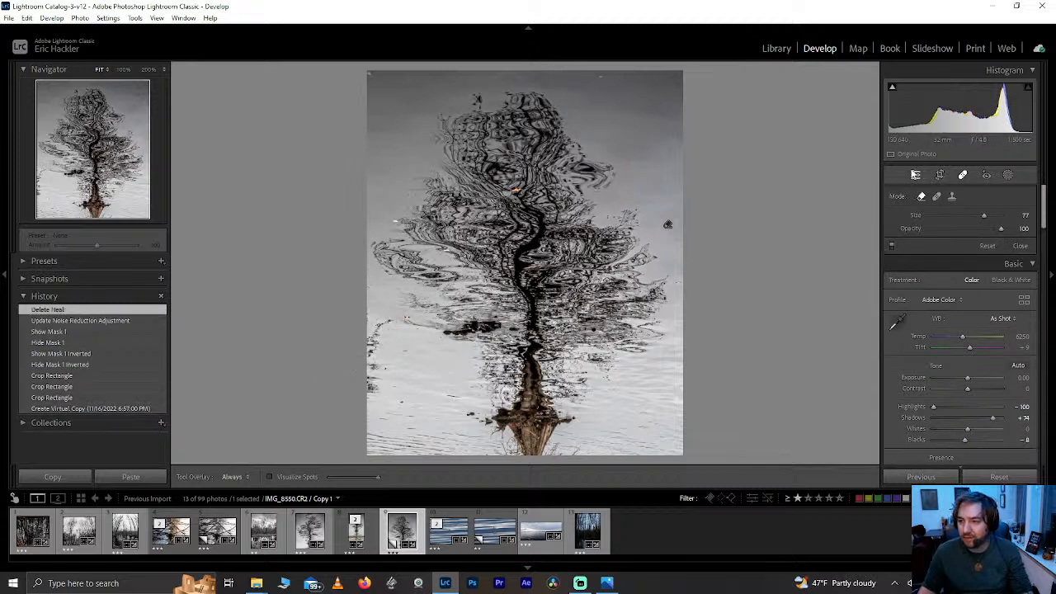
{"action": "left_click", "coordinate": [938, 175]}
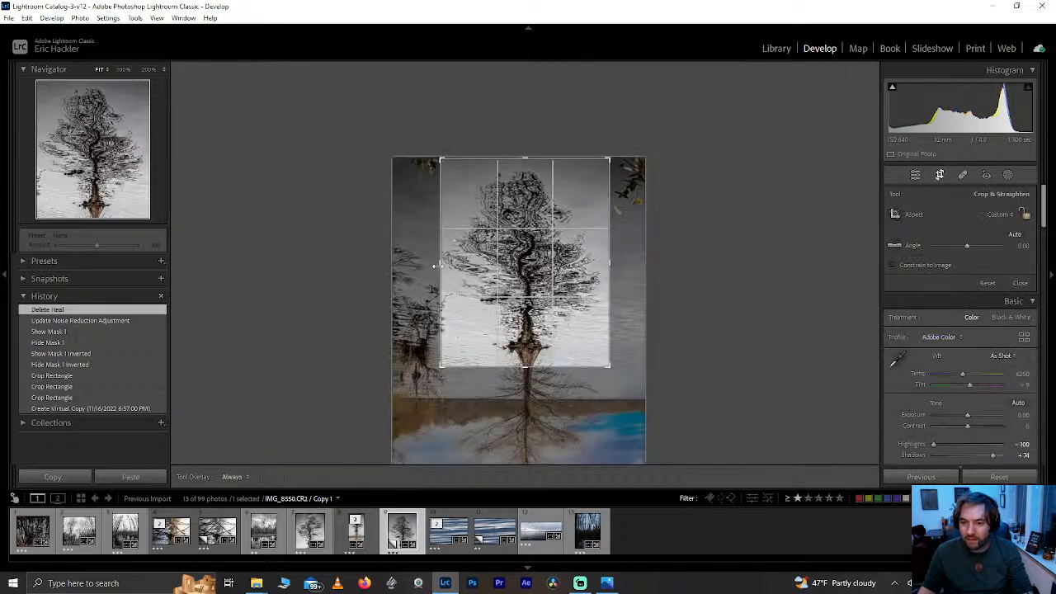
{"action": "left_click_drag", "start_coordinate": [437, 266], "coordinate": [437, 266]}
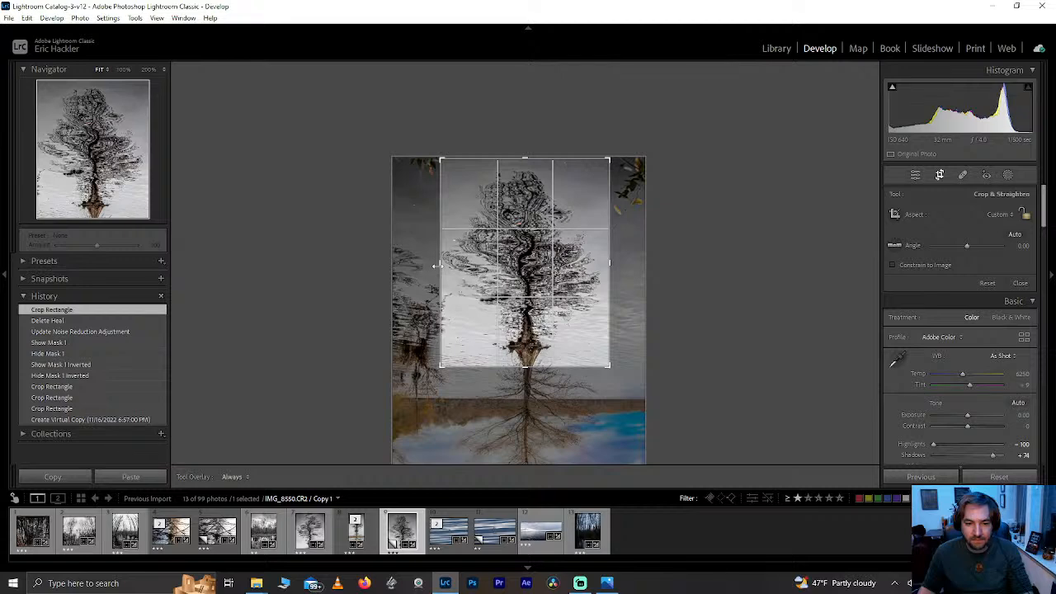
{"action": "left_click", "coordinate": [938, 175]}
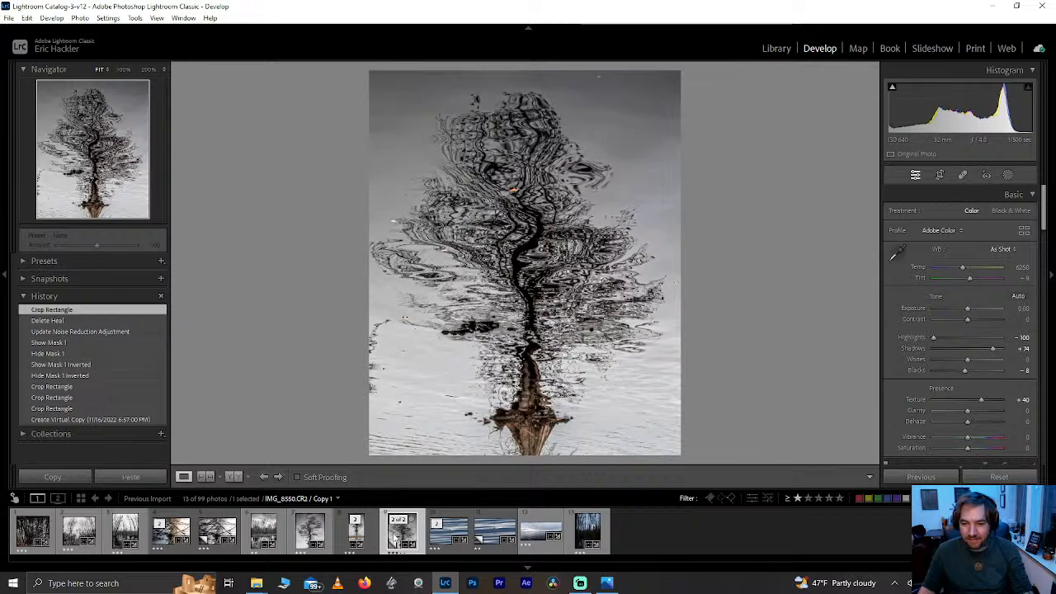
- Turn off the star rating filter and look through the lake tree photos from IMG_8545.CR2 onward
{"action": "left_click", "coordinate": [796, 500]}
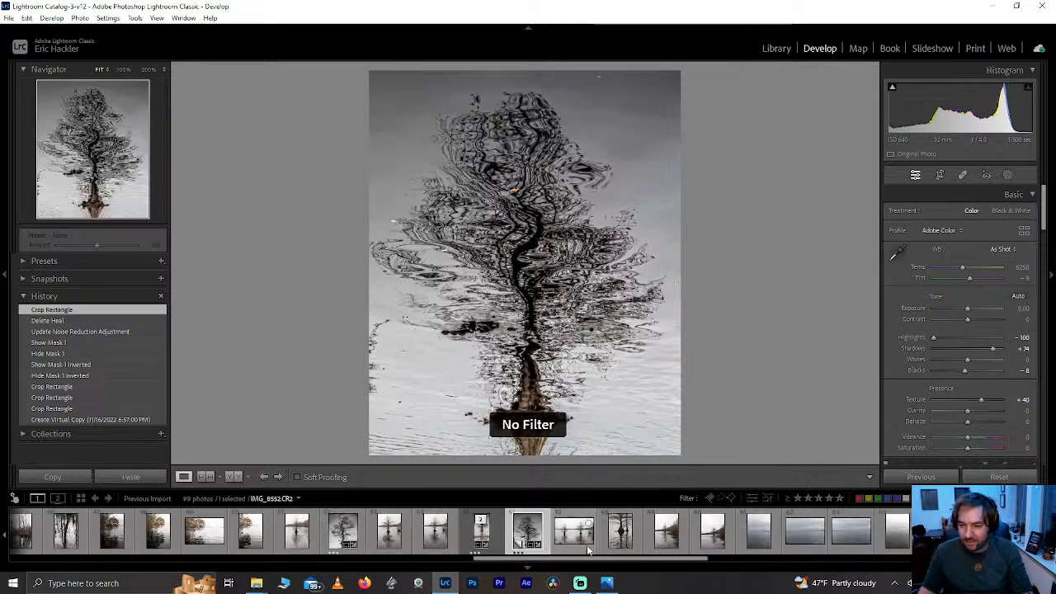
{"action": "left_click", "coordinate": [294, 532]}
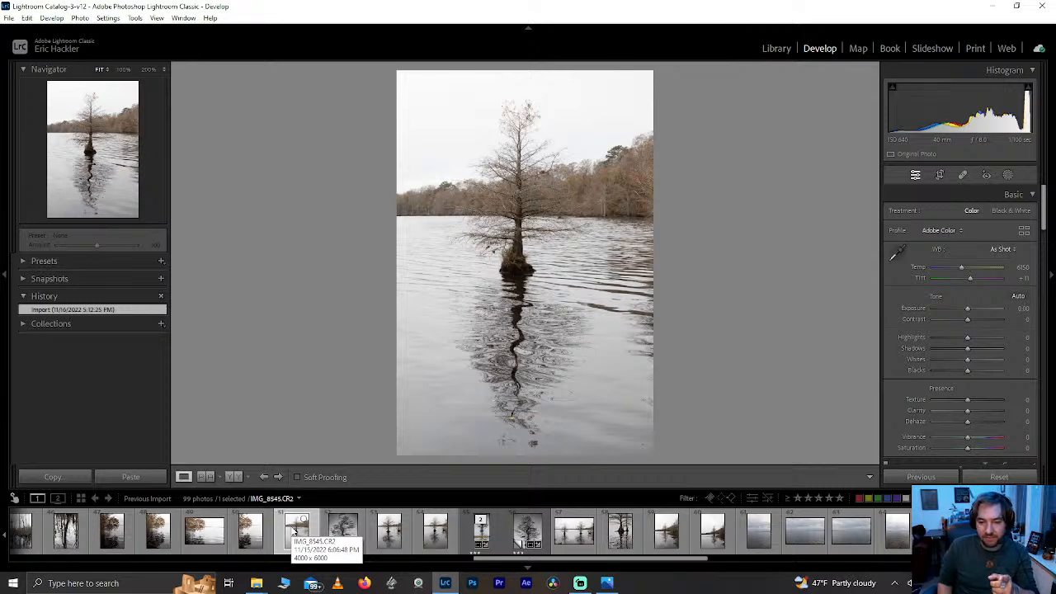
{"action": "key", "text": "Right"}
{"action": "key", "text": "Right"}
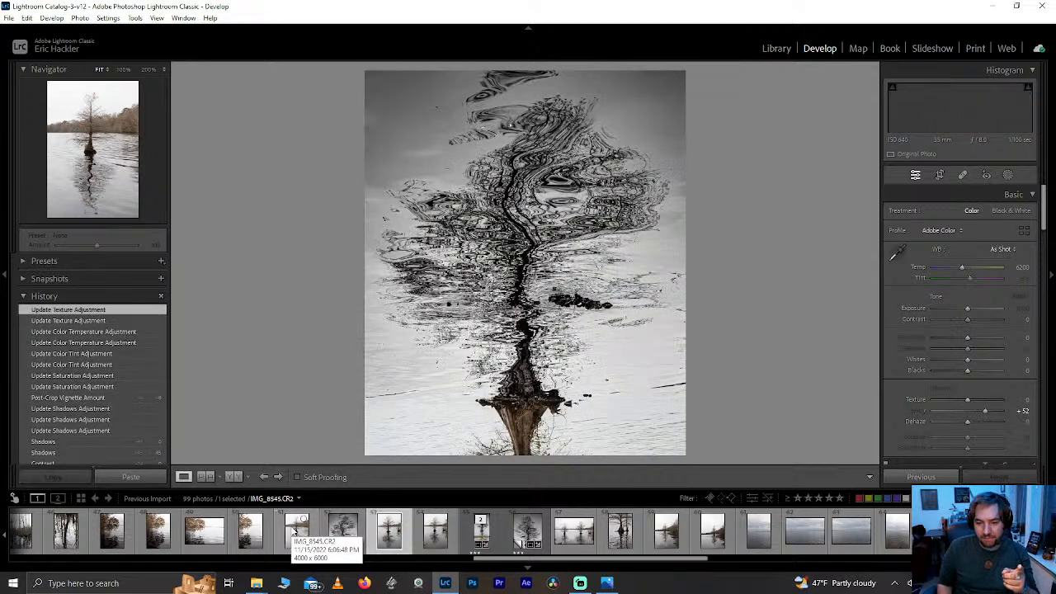
{"action": "scroll", "coordinate": [294, 532], "scroll_direction": "up", "scroll_amount": 4}
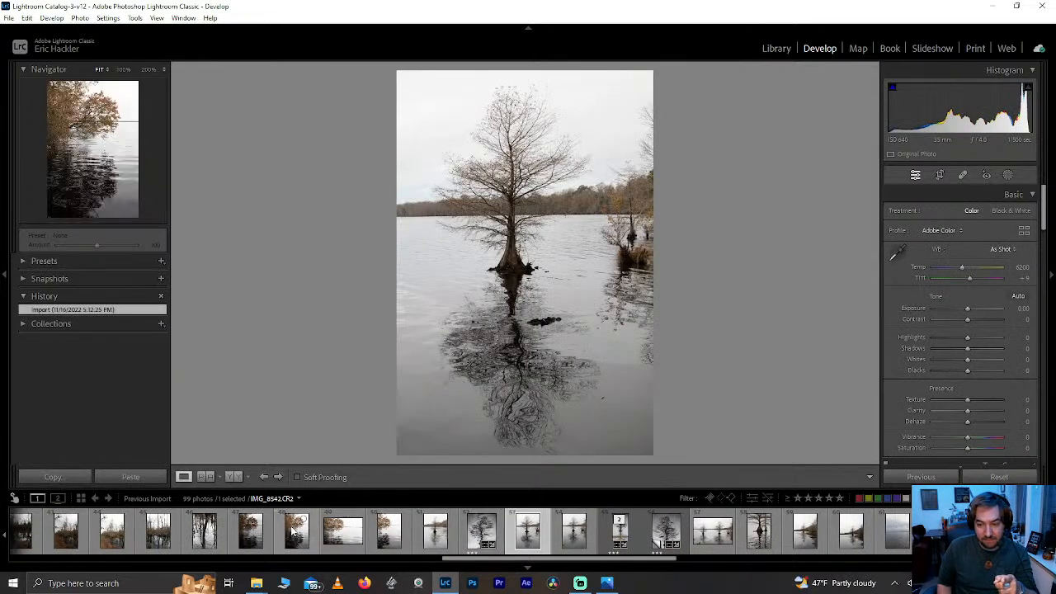
{"action": "scroll", "coordinate": [294, 531], "scroll_direction": "down", "scroll_amount": 1}
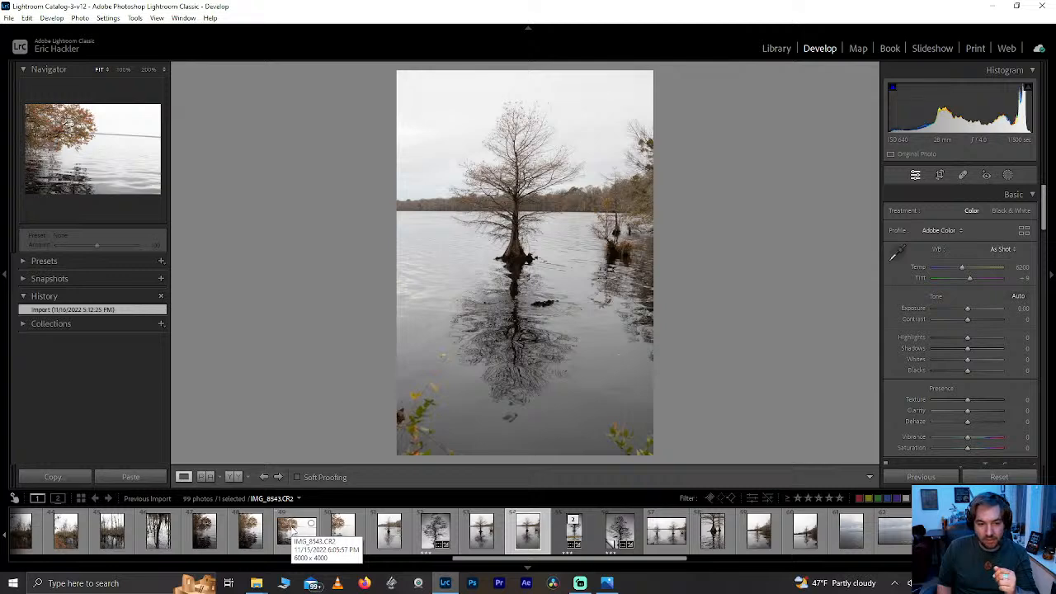
{"action": "key", "text": "Right"}
{"action": "key", "text": "Right"}
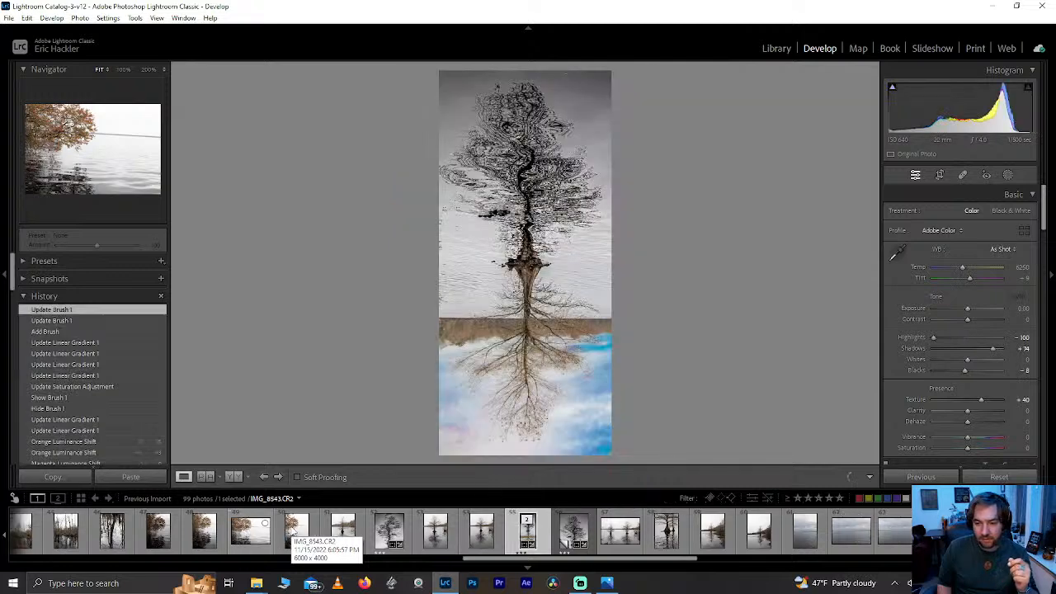
{"action": "key", "text": "Right"}
{"action": "key", "text": "Right"}
{"action": "key", "text": "Right"}
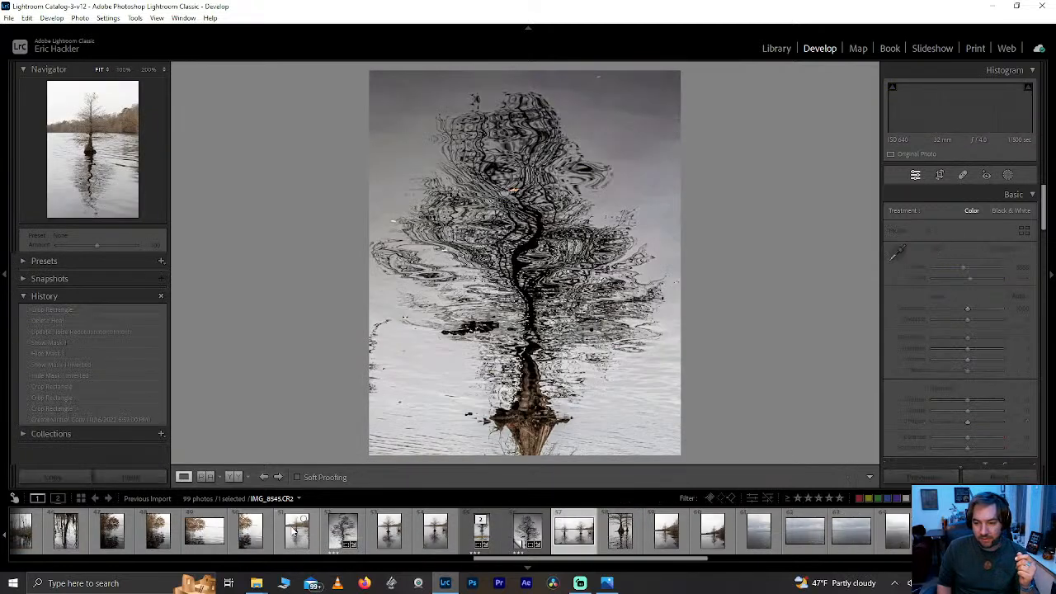
{"action": "key", "text": "Right"}
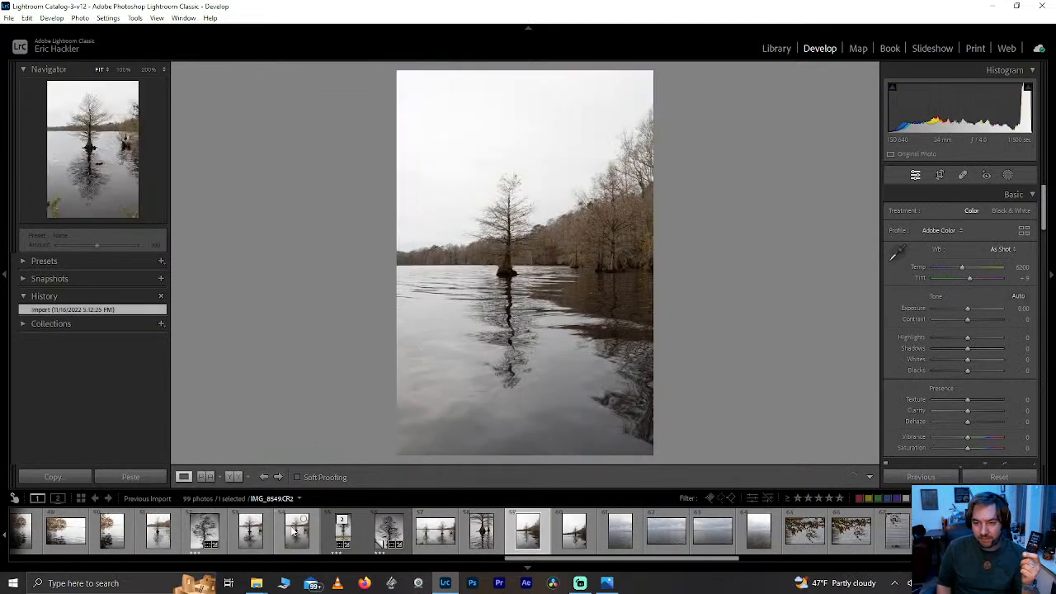
{"action": "key", "text": "Right"}
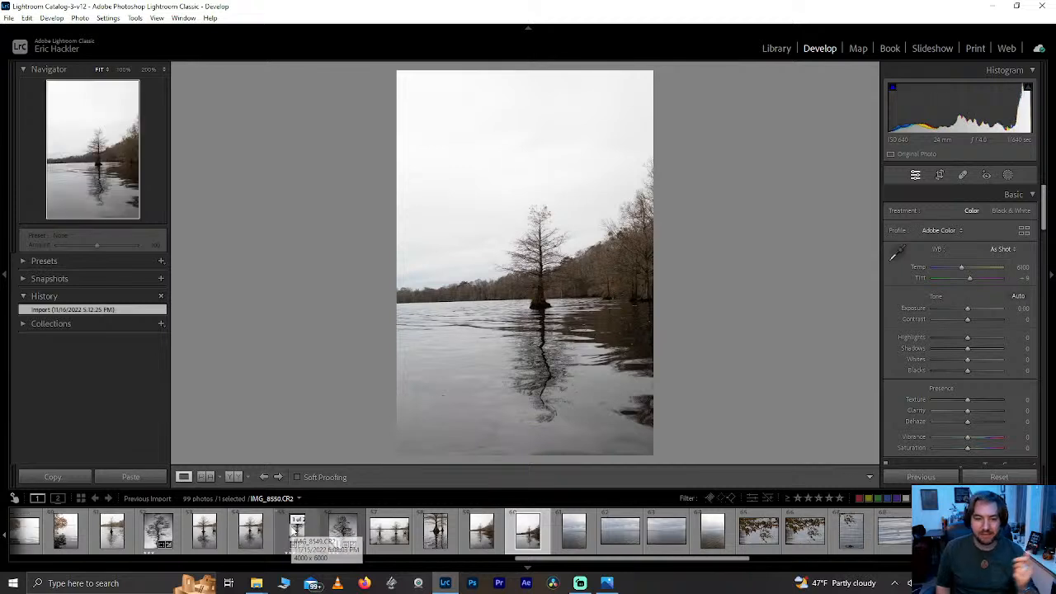
{"action": "scroll", "coordinate": [195, 545], "scroll_direction": "up", "scroll_amount": 3}
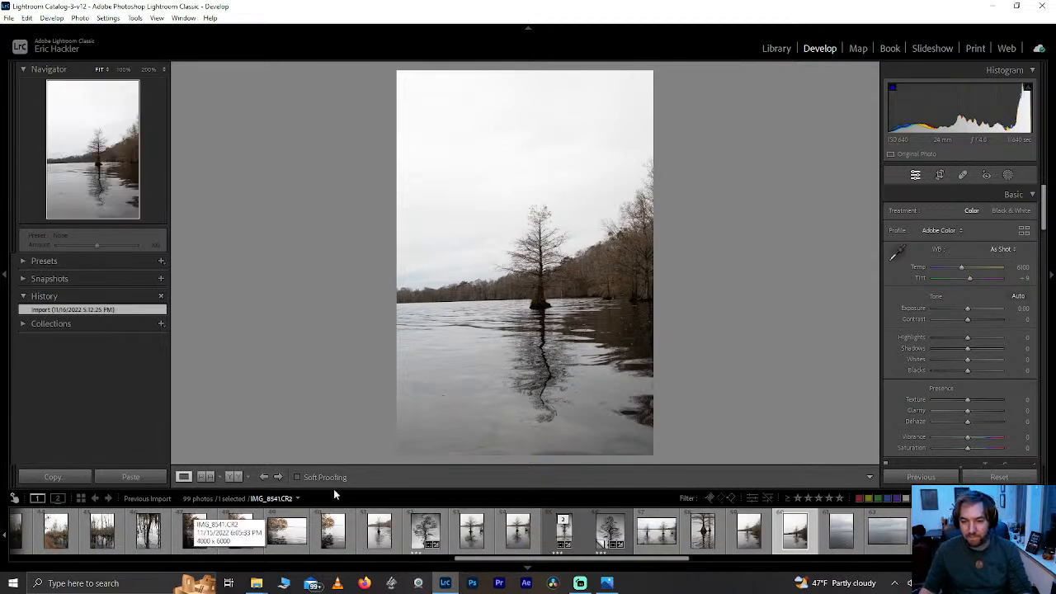
- Check IMG_8545.CR2, reopen the cropped copy of IMG_8550.CR2 from the photos rated one star and higher, and show all photos again
{"action": "left_click", "coordinate": [377, 536]}
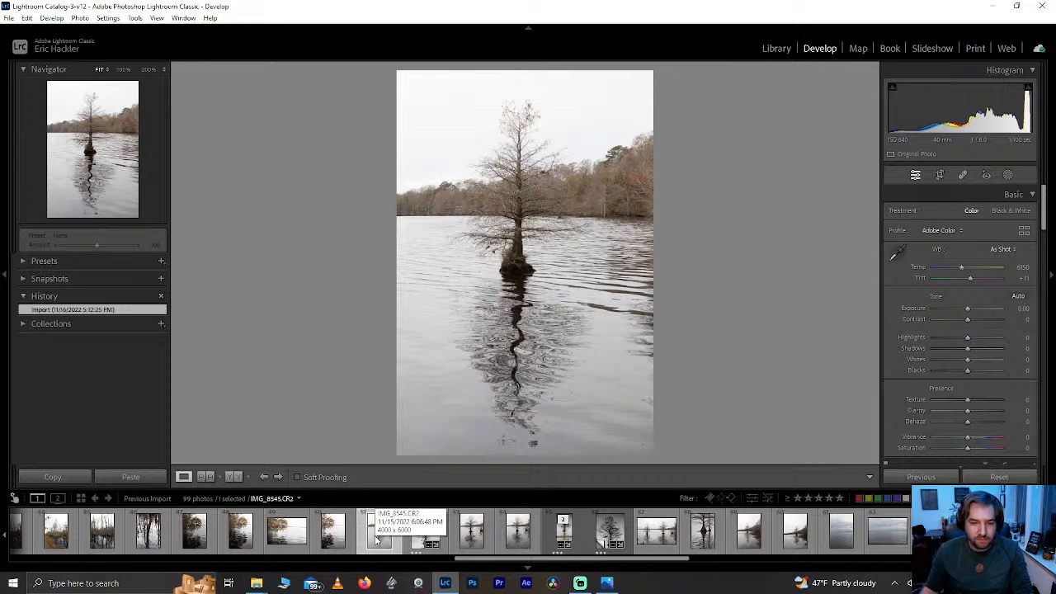
{"action": "left_click", "coordinate": [798, 498]}
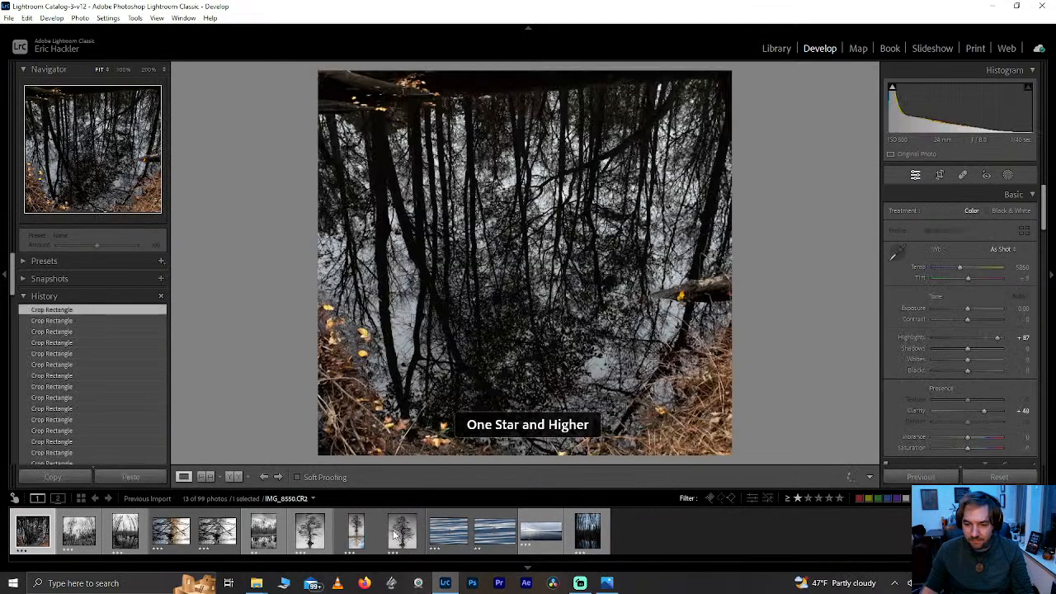
{"action": "left_click", "coordinate": [394, 535]}
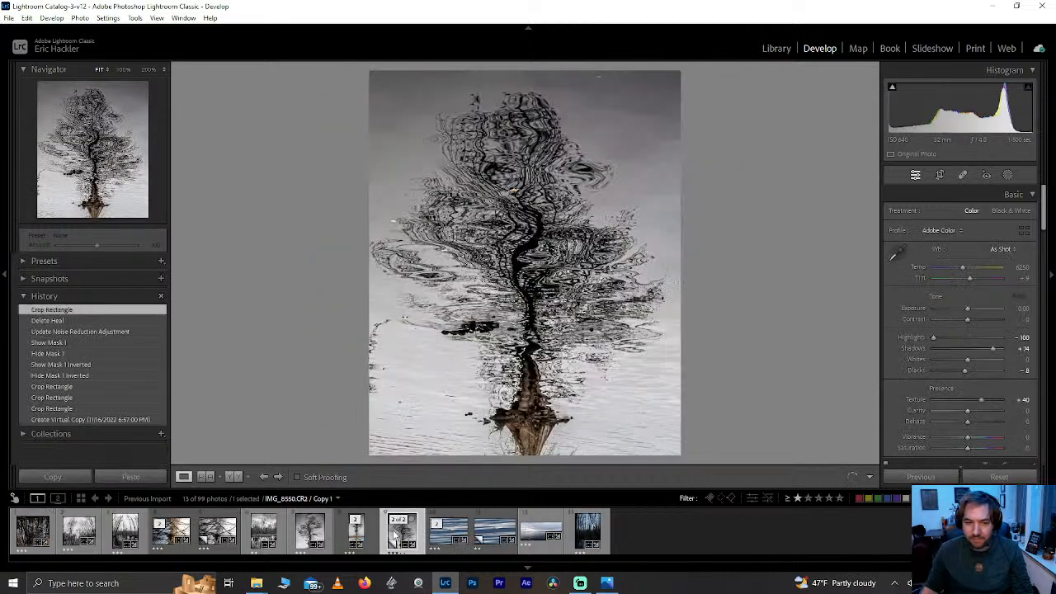
{"action": "left_click", "coordinate": [796, 499]}
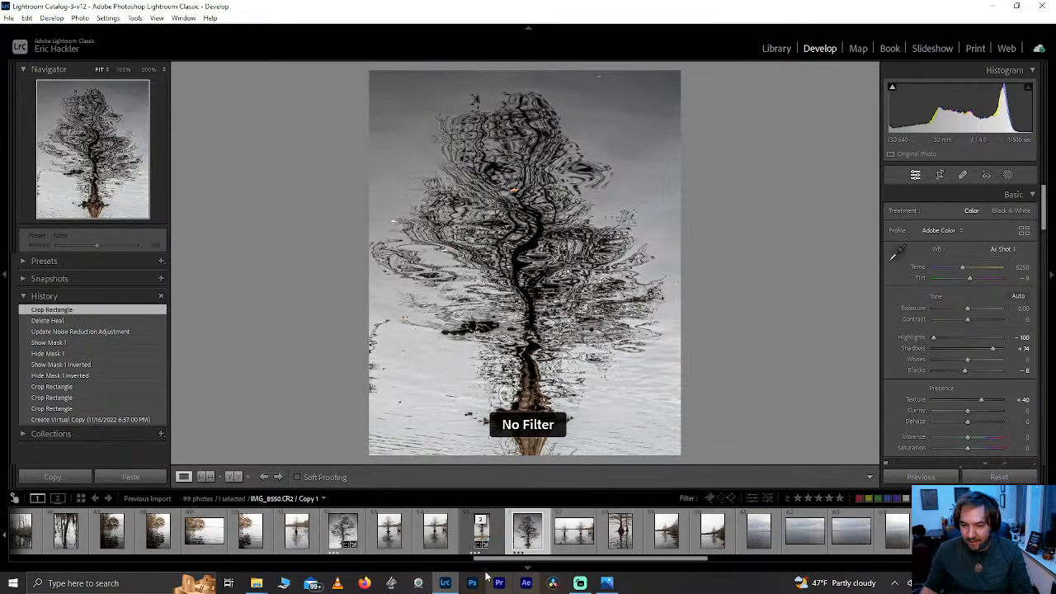
- Rate IMG_8545.CR2 three stars and show only the photos rated one star and higher
{"action": "left_click", "coordinate": [296, 530]}
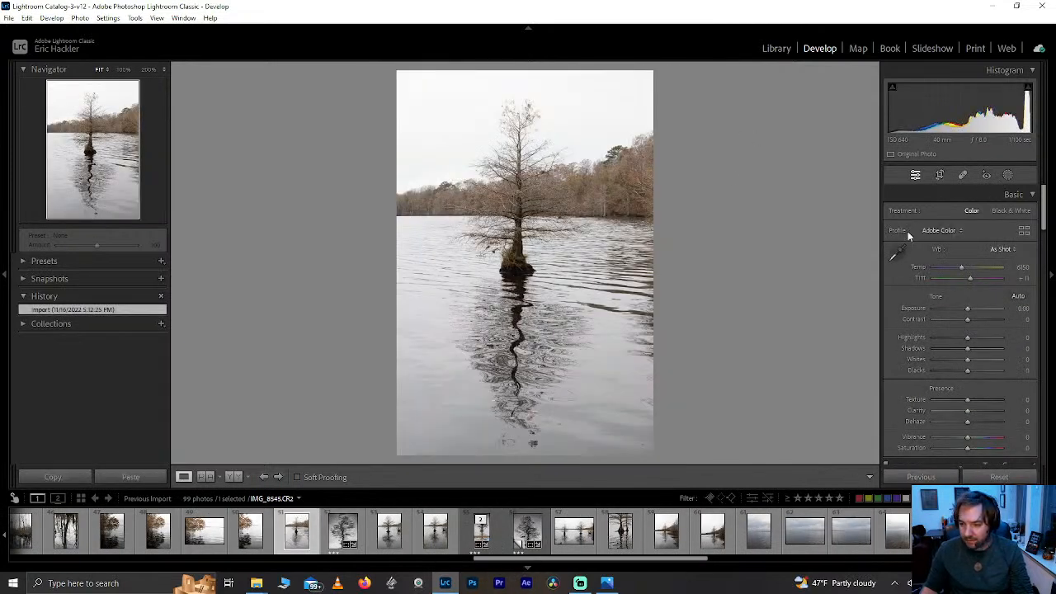
{"action": "key", "text": "3"}
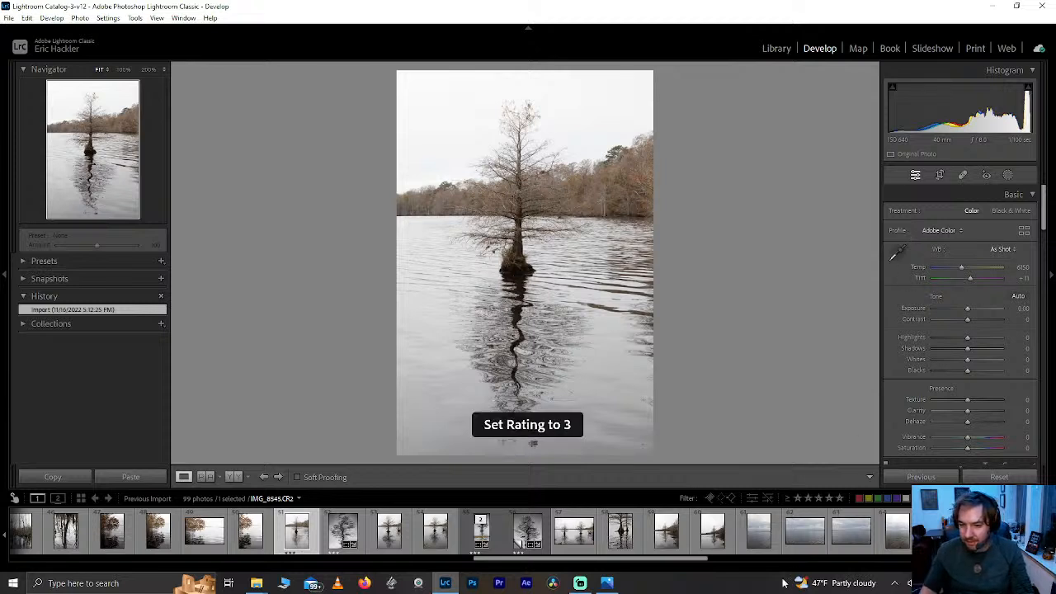
{"action": "left_click", "coordinate": [797, 499]}
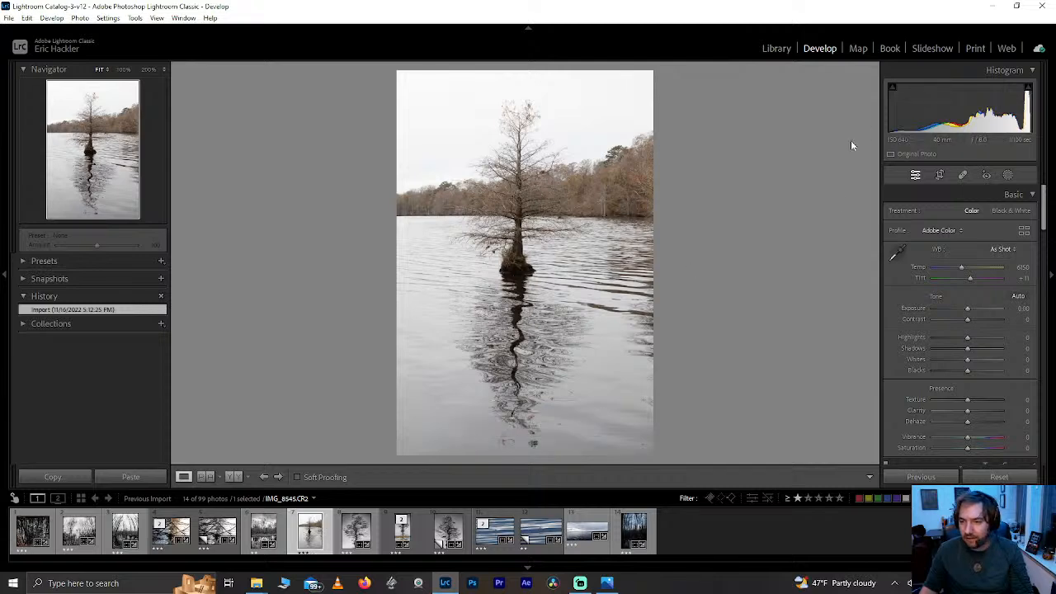
- Turn IMG_8545.CR2 upside down and crop it from the sides and below to the tree's reflection, cutting out the shoreline
{"action": "key", "text": "ctrl+]"}
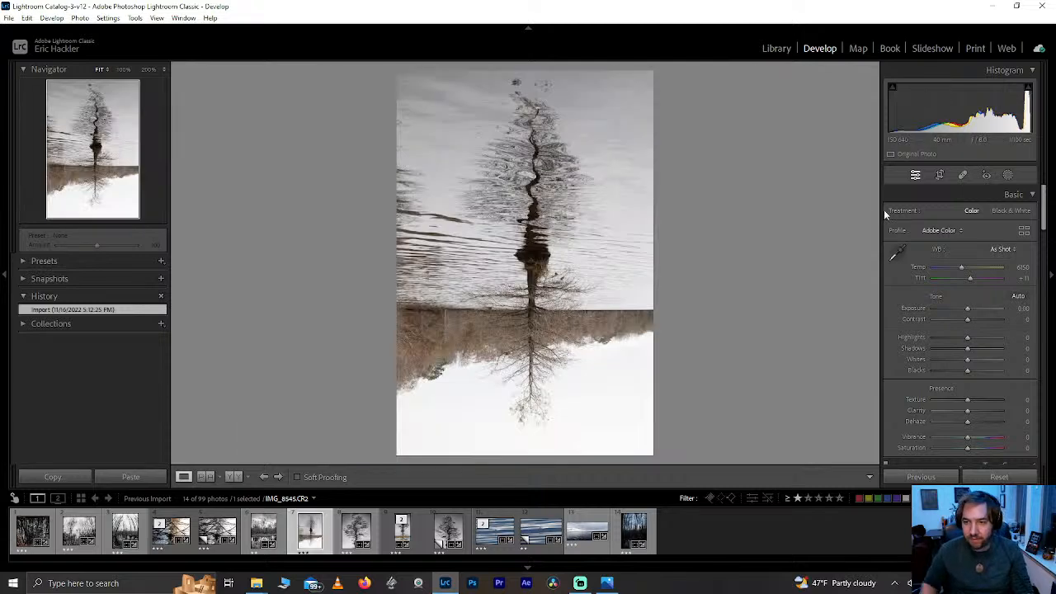
{"action": "left_click", "coordinate": [941, 175]}
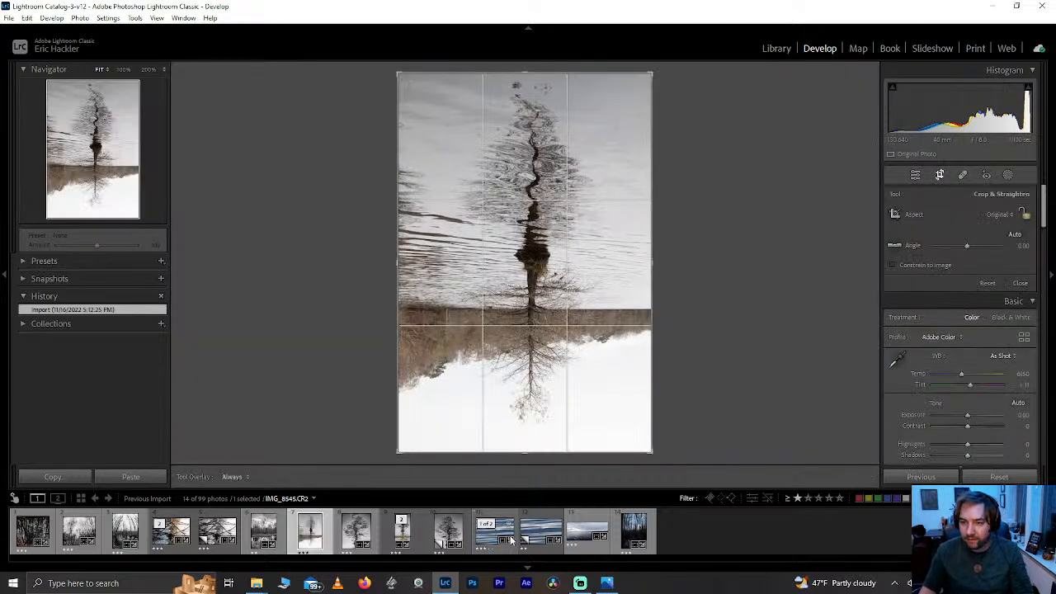
{"action": "left_click_drag", "start_coordinate": [519, 450], "coordinate": [520, 360]}
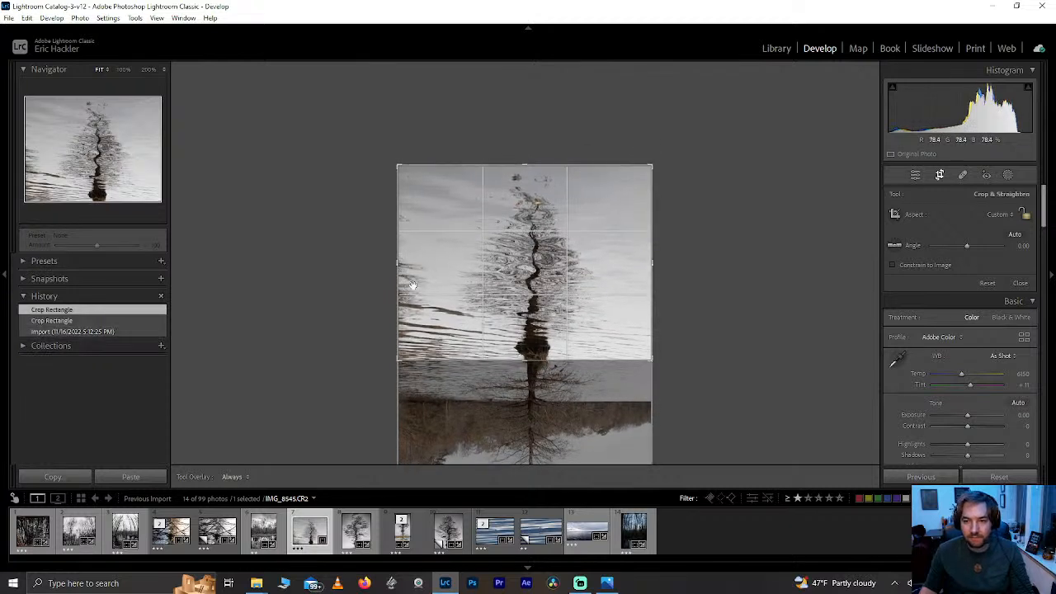
{"action": "left_click_drag", "start_coordinate": [397, 273], "coordinate": [425, 275]}
{"action": "left_click_drag", "start_coordinate": [625, 262], "coordinate": [591, 264]}
{"action": "mouse_move", "coordinate": [435, 267]}
{"action": "left_mouse_down"}
{"action": "mouse_move", "coordinate": [424, 269]}
{"action": "mouse_move", "coordinate": [444, 282]}
{"action": "left_mouse_up"}
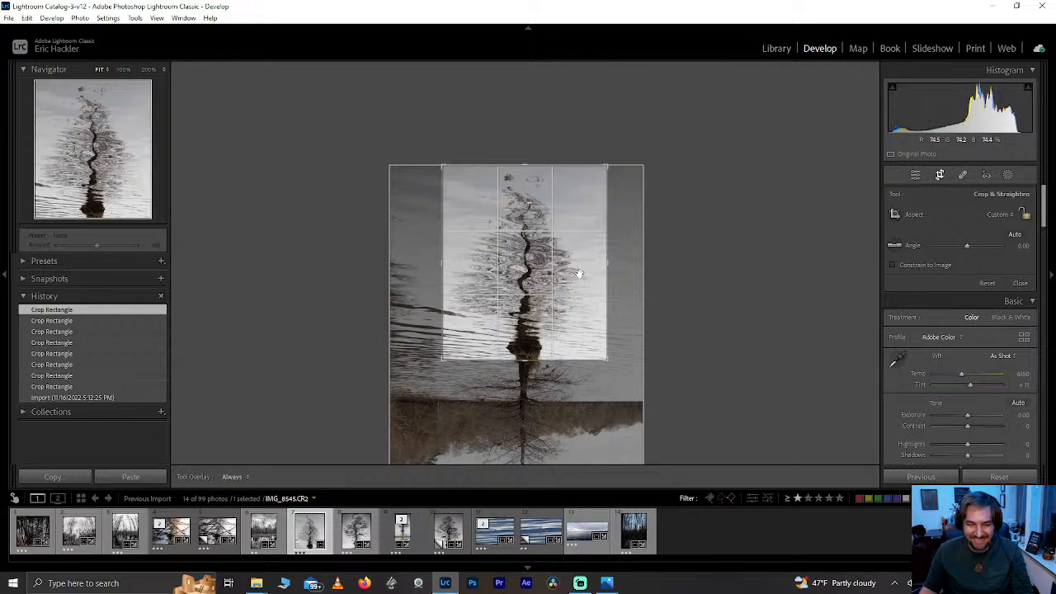
{"action": "left_click", "coordinate": [940, 176]}
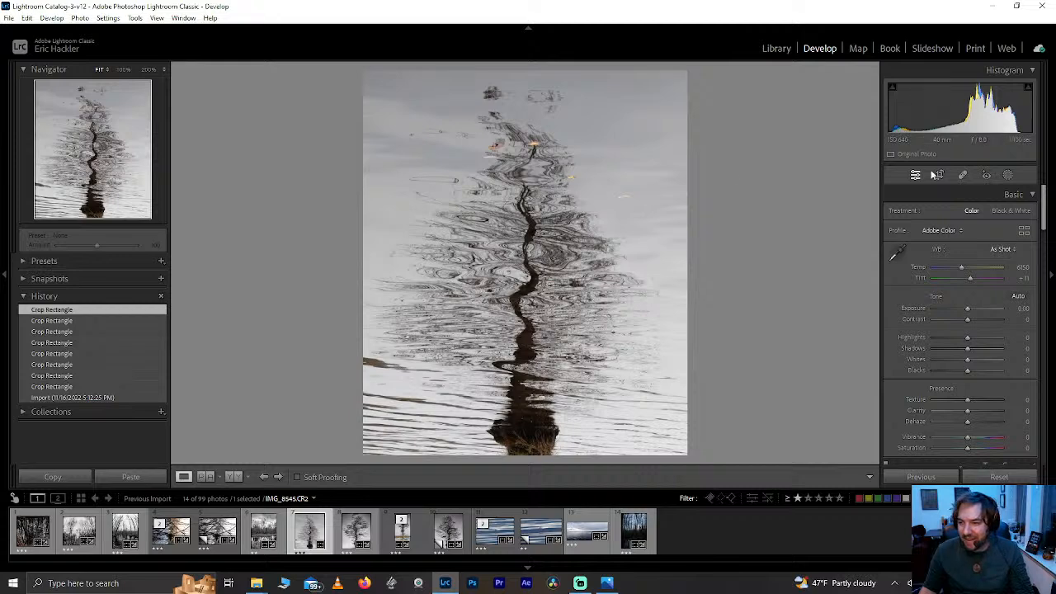
- Refine the crop by cutting off the dark spots above the treetop and keeping slightly more of the tree's base
{"action": "left_click", "coordinate": [938, 175]}
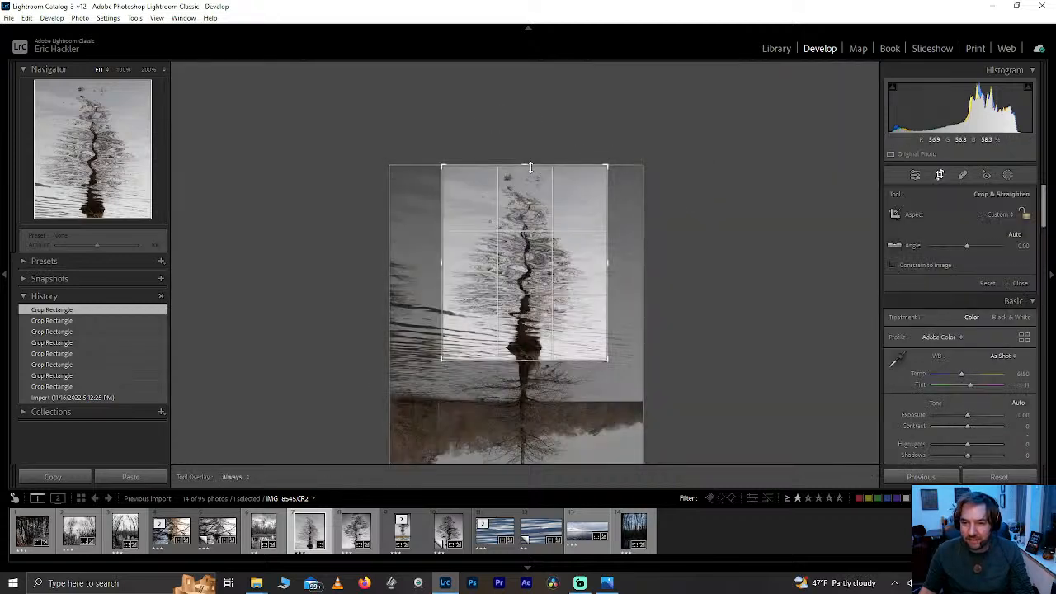
{"action": "left_click_drag", "start_coordinate": [530, 168], "coordinate": [527, 175]}
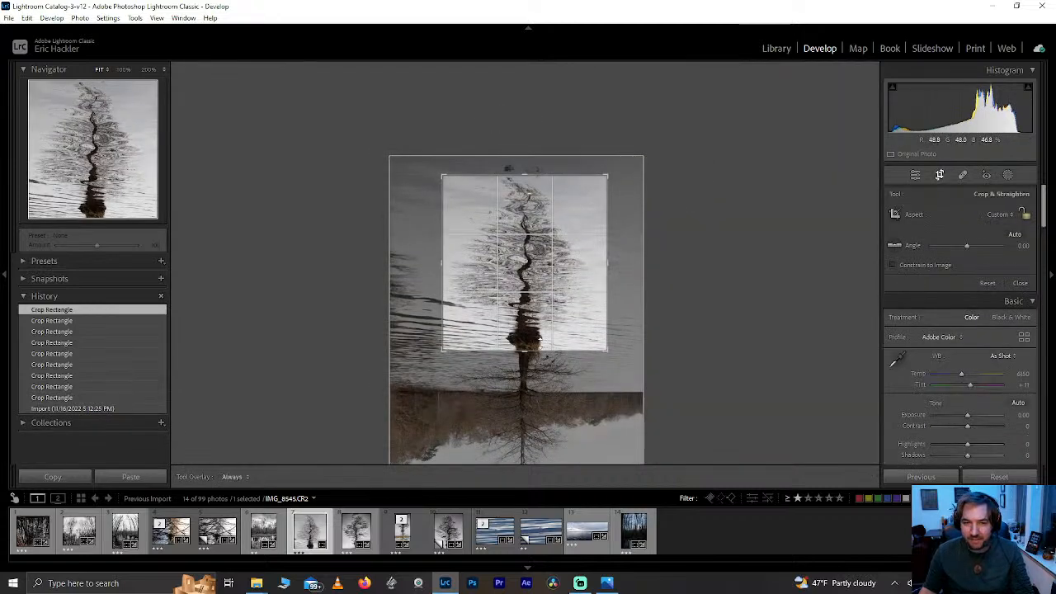
{"action": "left_click_drag", "start_coordinate": [528, 353], "coordinate": [526, 356]}
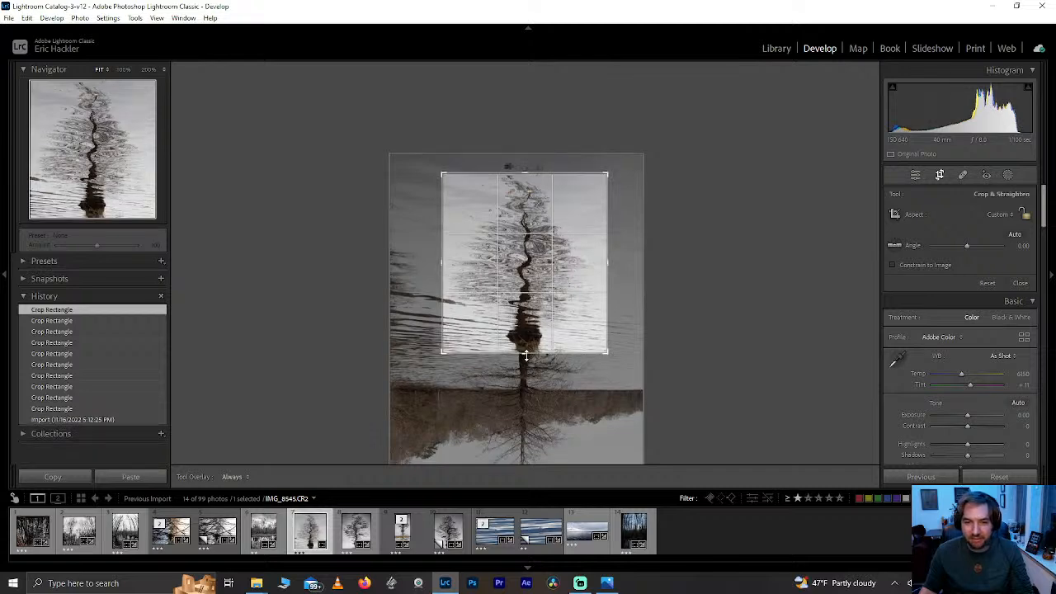
{"action": "left_click", "coordinate": [938, 175]}
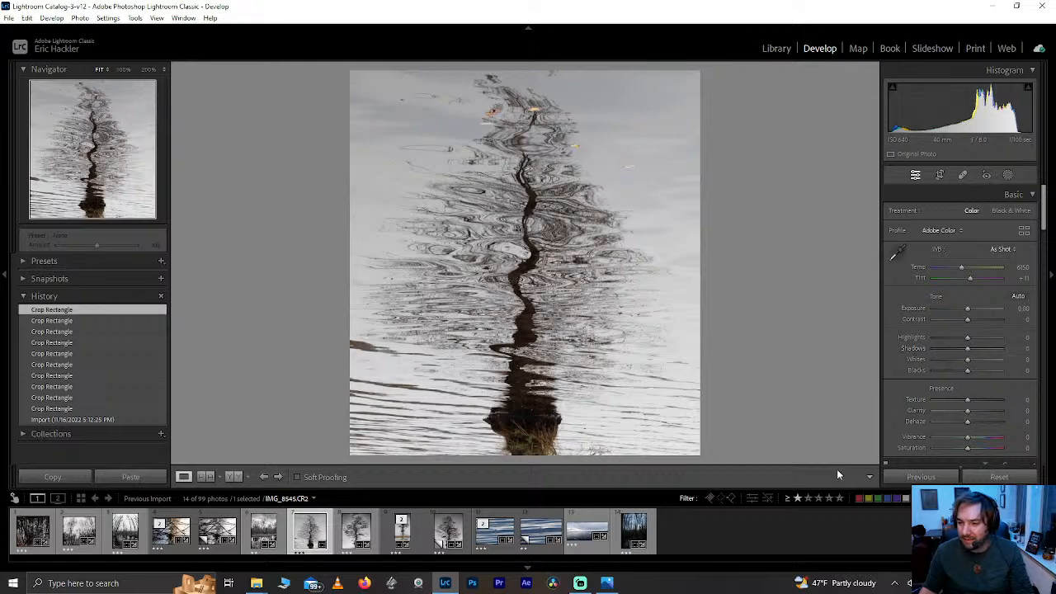
- Synchronize all develop settings except Healing and Crop from IMG_8547.CR2 to IMG_8545.CR2
{"action": "left_click", "coordinate": [356, 532], "text": "ctrl"}
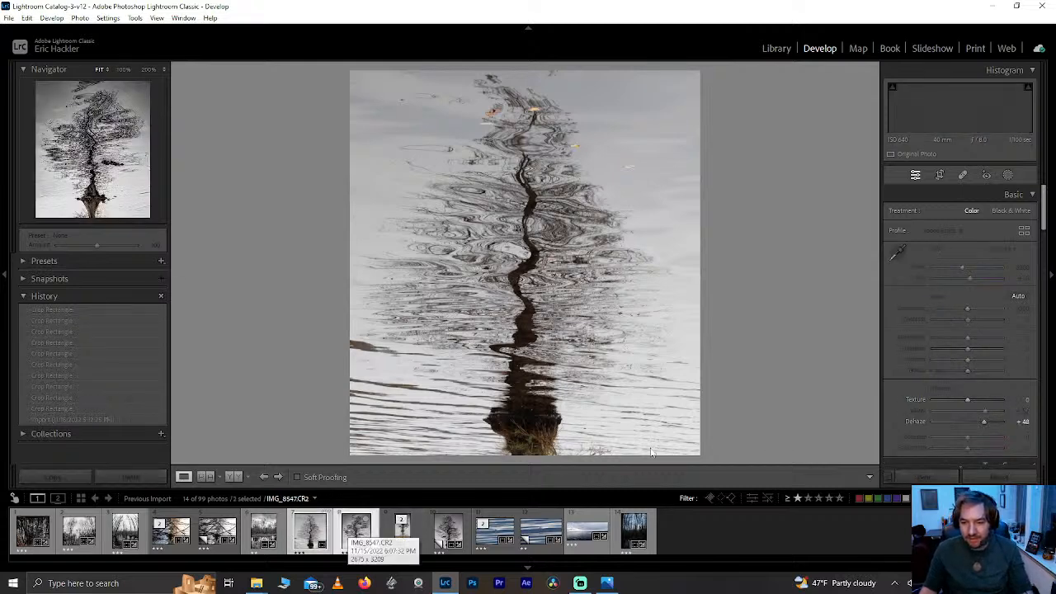
{"action": "left_click", "coordinate": [933, 470]}
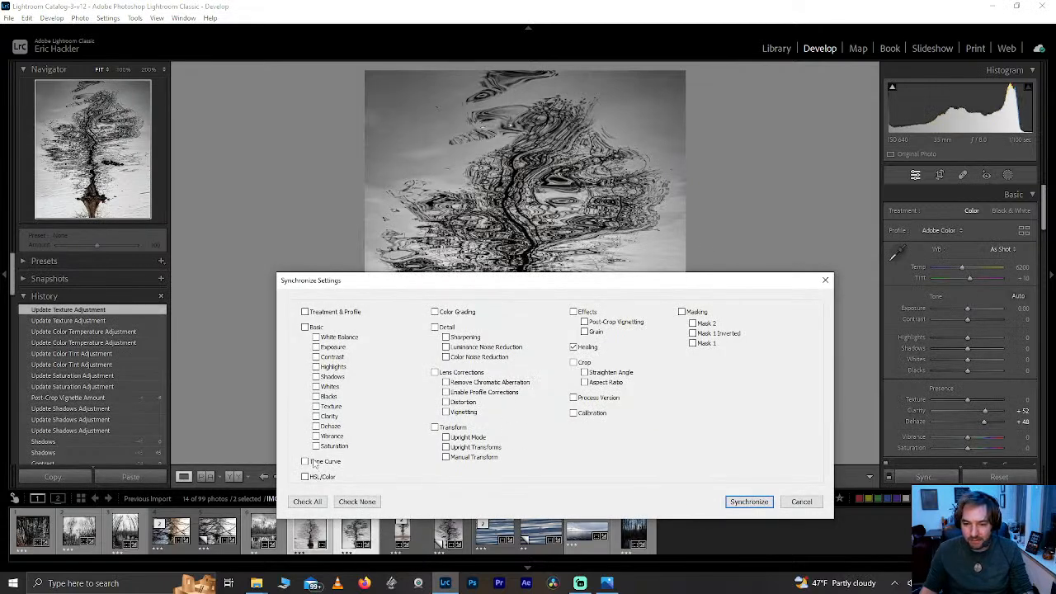
{"action": "left_click", "coordinate": [307, 502]}
{"action": "left_click", "coordinate": [574, 349]}
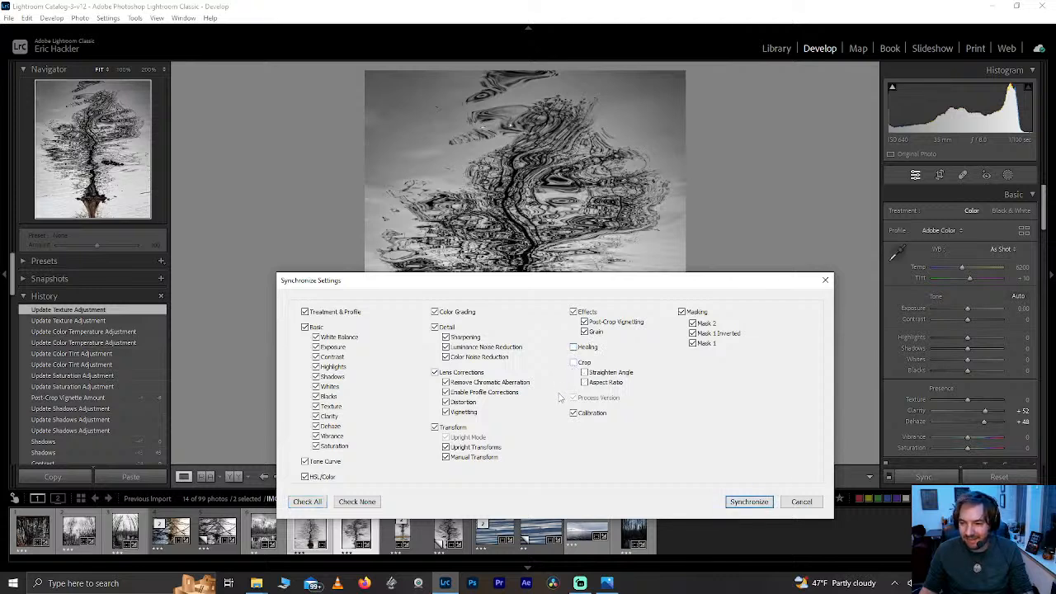
{"action": "left_click", "coordinate": [744, 502]}
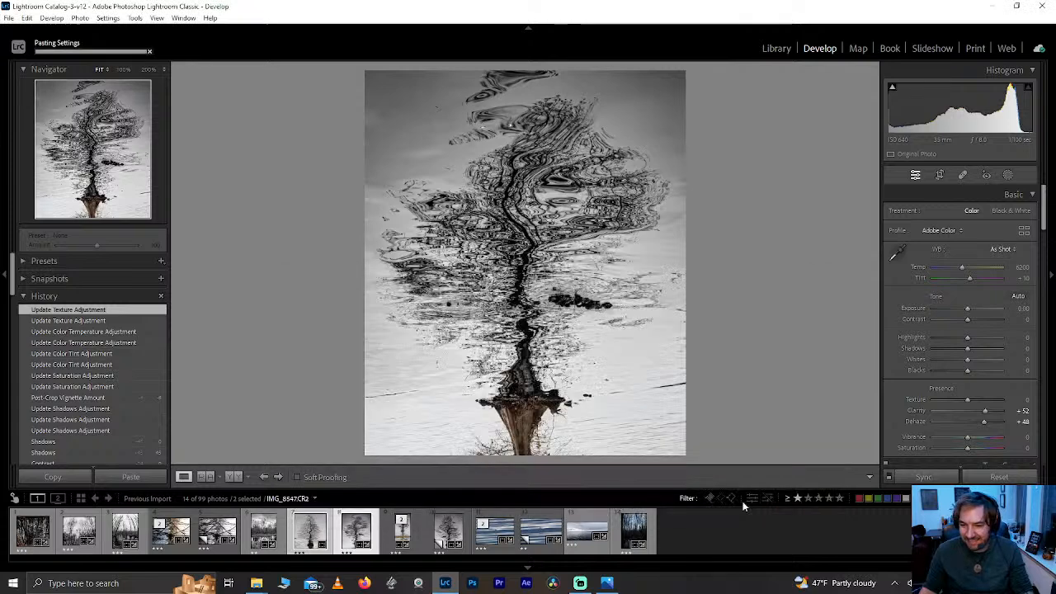
- On IMG_8545.CR2, move the linear gradients of Mask 1 Inverted and Mask 1 slightly lower over the tree's base
{"action": "left_click", "coordinate": [306, 537]}
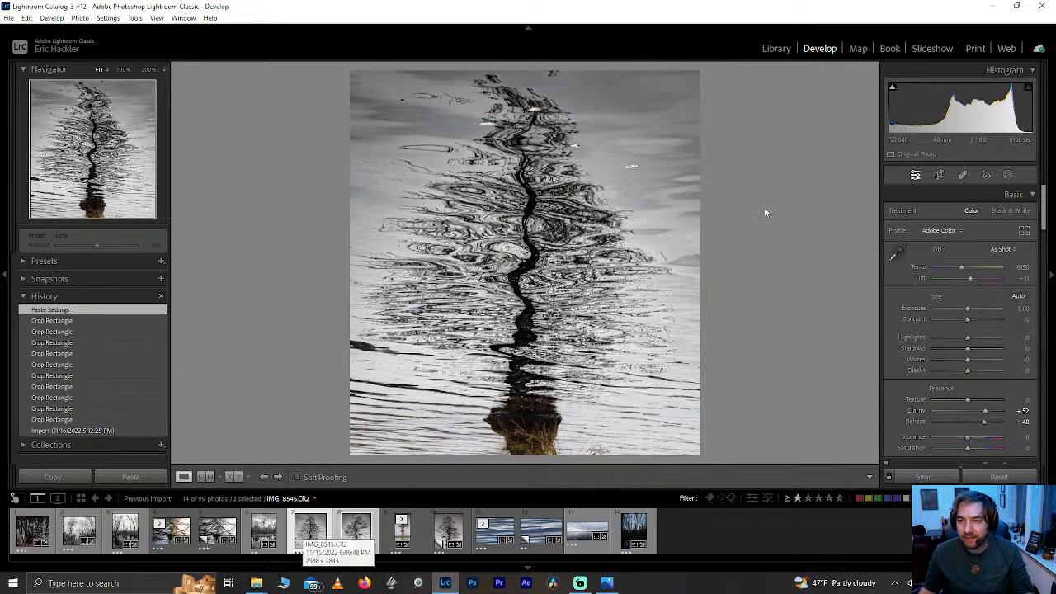
{"action": "left_click", "coordinate": [1007, 174]}
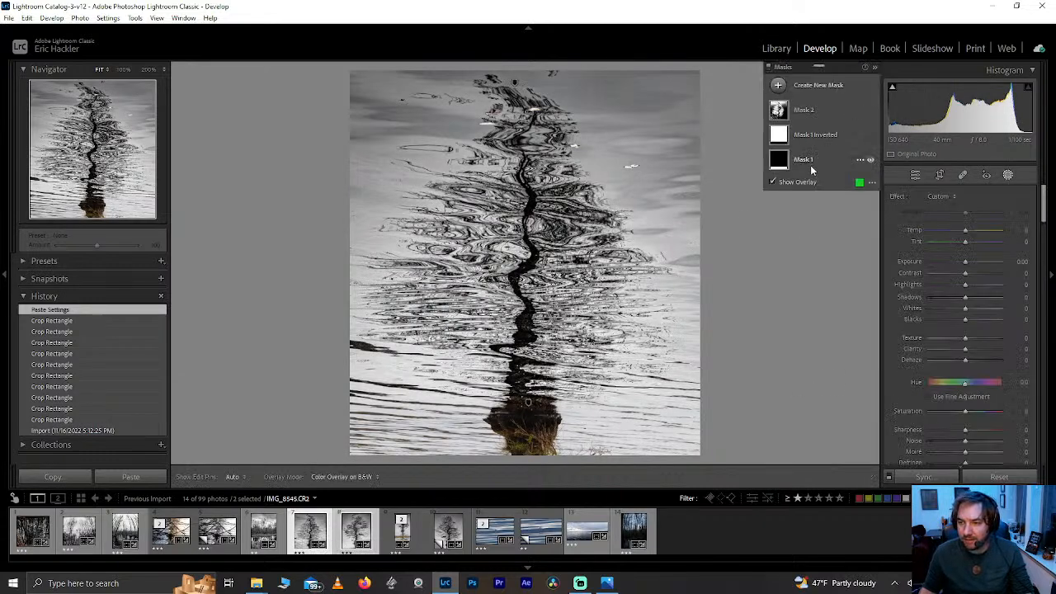
{"action": "left_click", "coordinate": [812, 165]}
{"action": "mouse_move", "coordinate": [529, 404]}
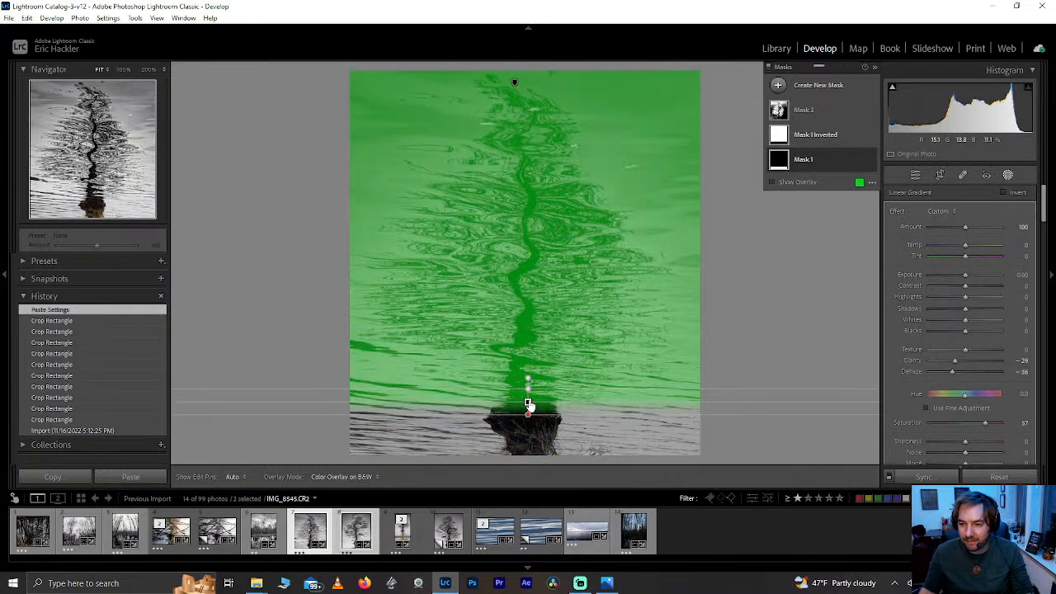
{"action": "left_click", "coordinate": [528, 405]}
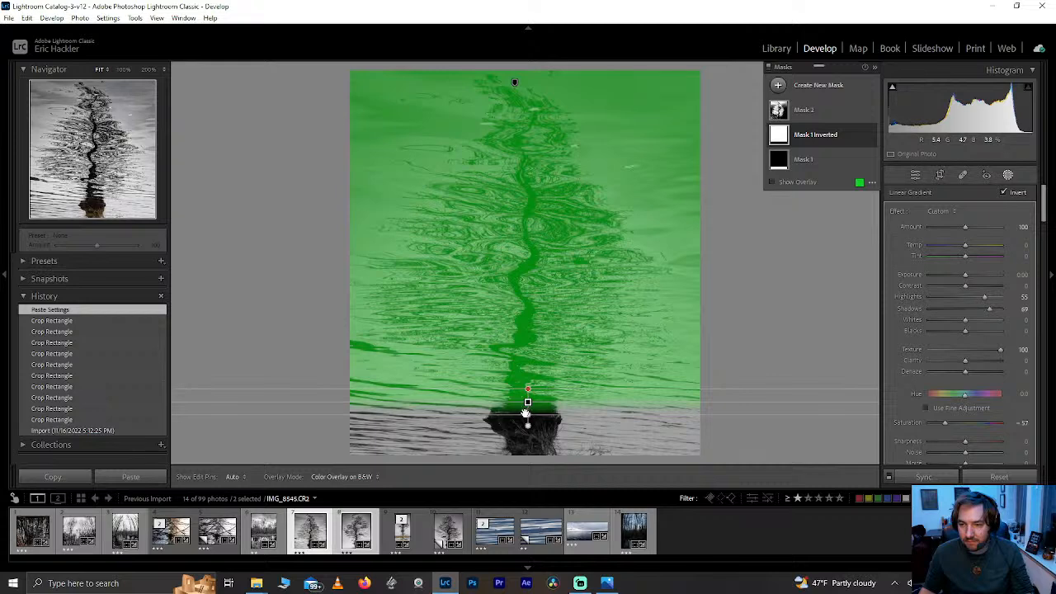
{"action": "key", "text": "shift+w"}
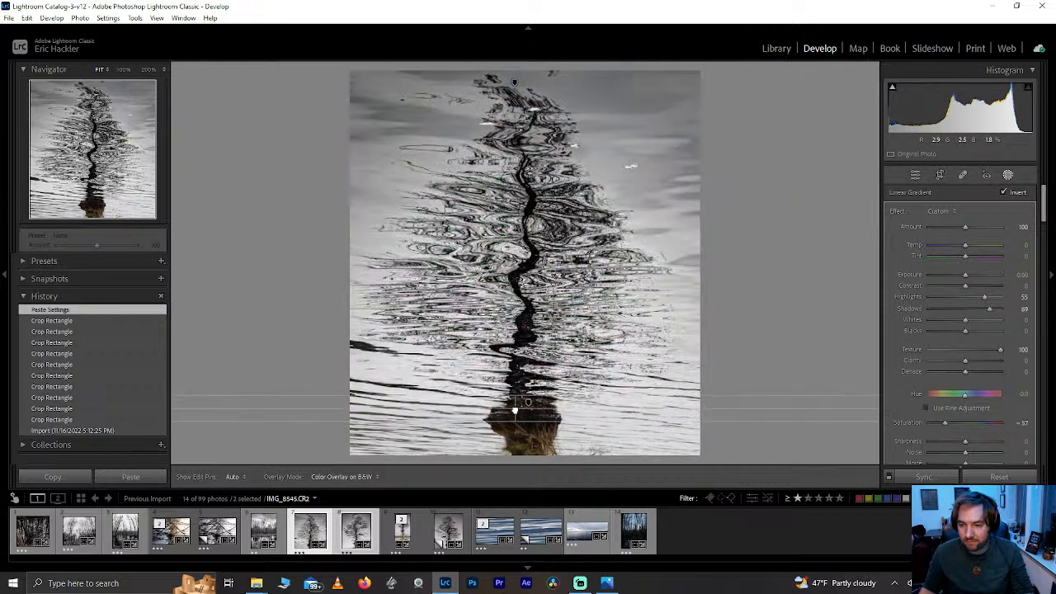
{"action": "left_click", "coordinate": [514, 410]}
{"action": "left_click", "coordinate": [804, 159]}
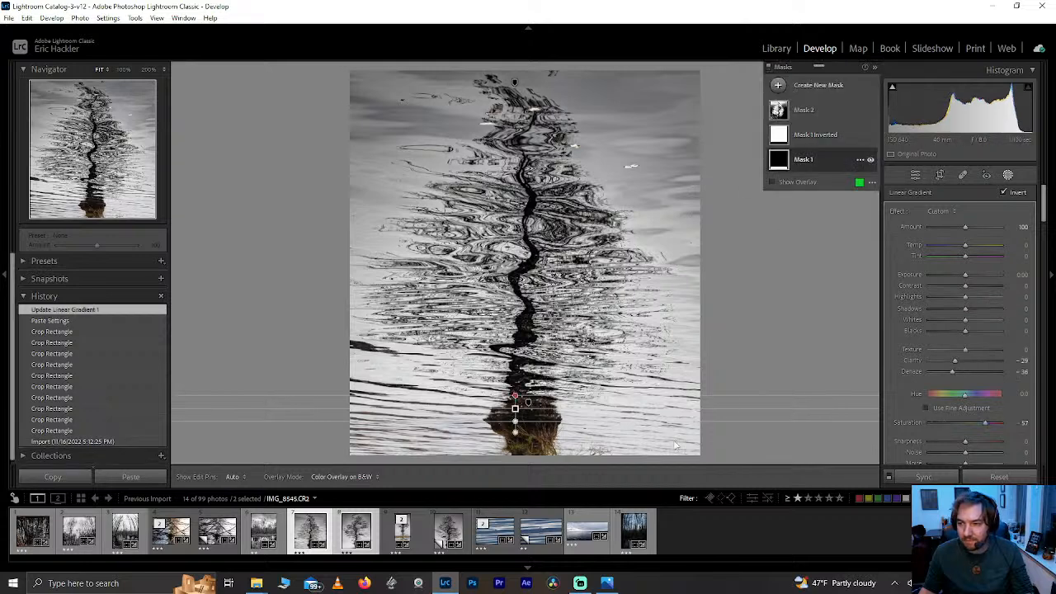
{"action": "left_click_drag", "start_coordinate": [529, 403], "coordinate": [529, 406]}
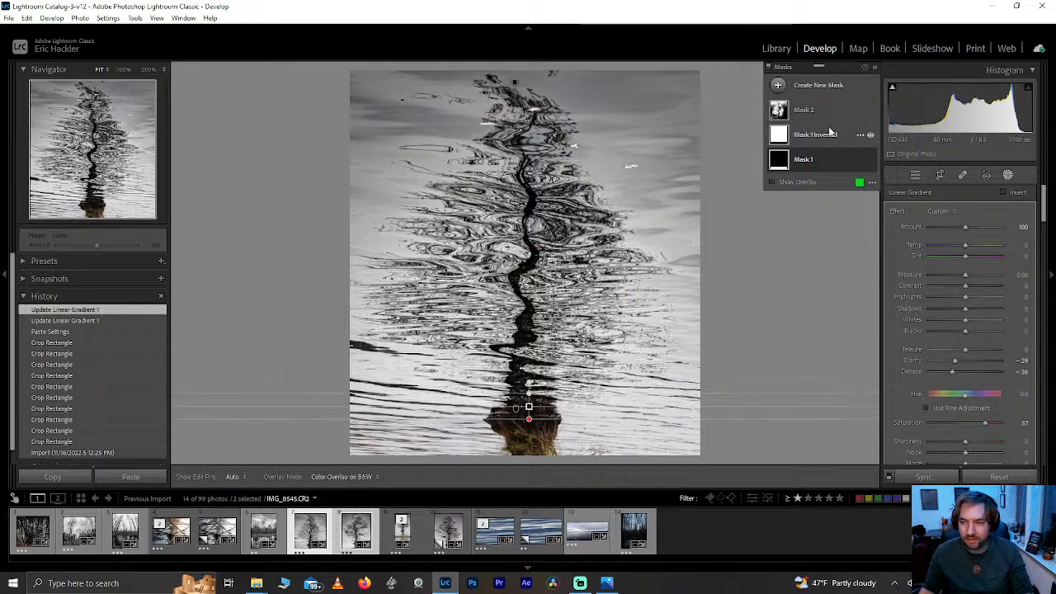
- Set the luminance range of Mask 2 to 22/35 and 61/72 using its overlay, and set its Contrast to −26
{"action": "left_click", "coordinate": [811, 111]}
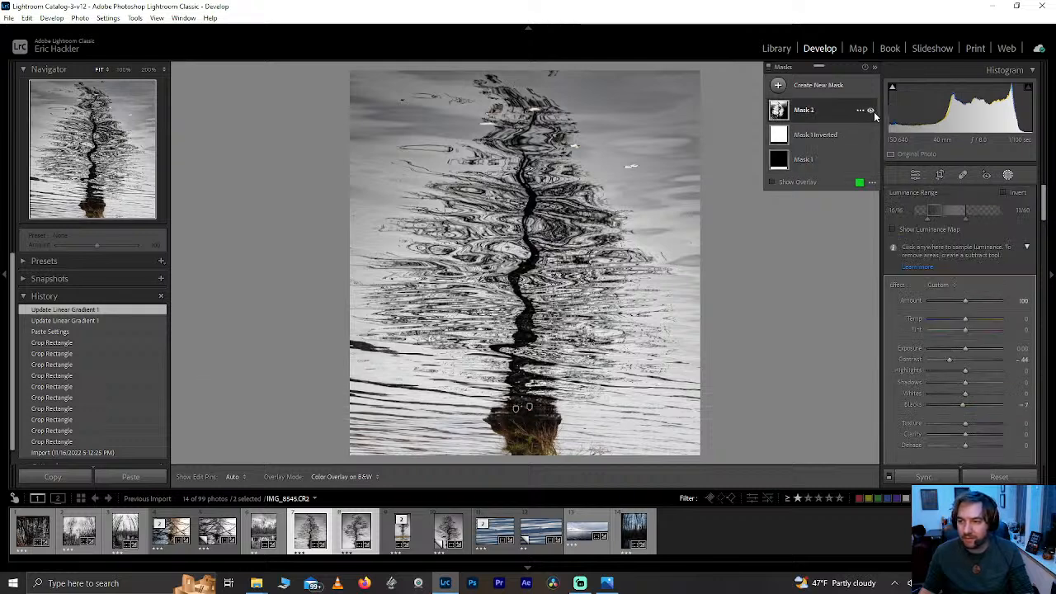
{"action": "left_click", "coordinate": [801, 182]}
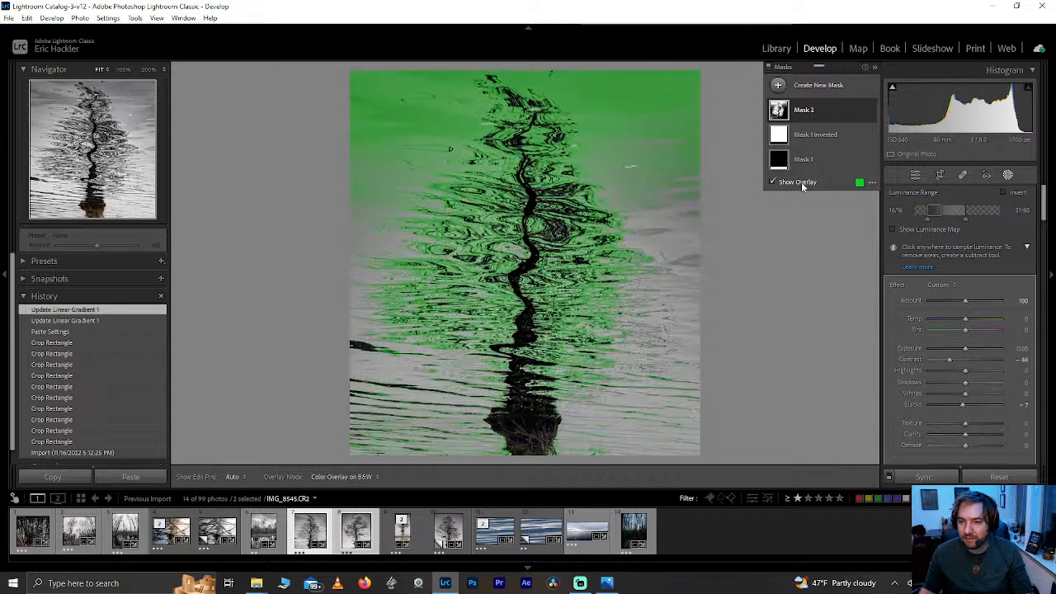
{"action": "mouse_move", "coordinate": [815, 112]}
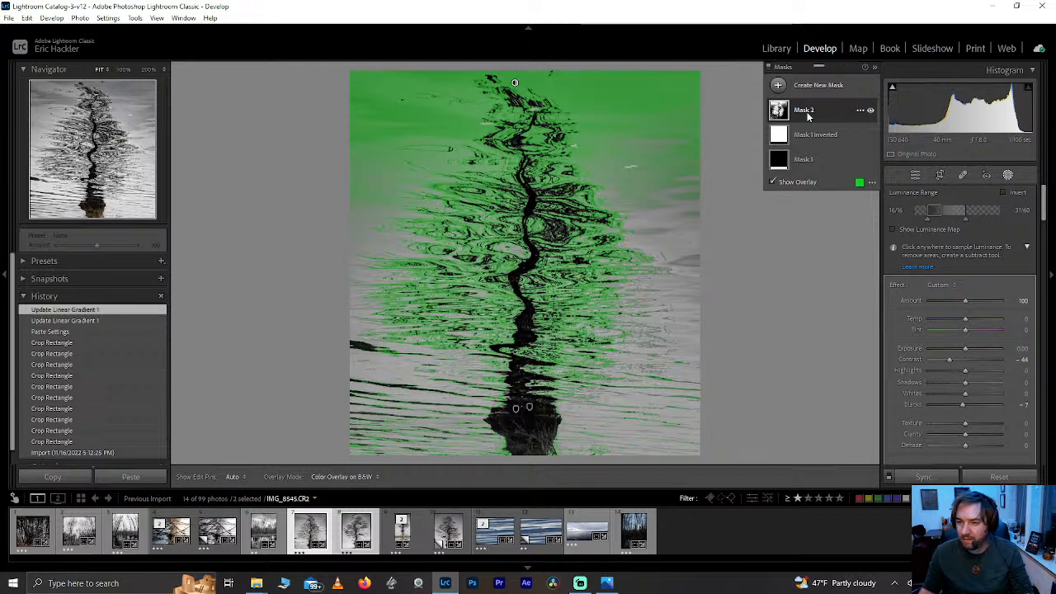
{"action": "mouse_move", "coordinate": [936, 215]}
{"action": "left_mouse_down"}
{"action": "mouse_move", "coordinate": [967, 213]}
{"action": "mouse_move", "coordinate": [904, 220]}
{"action": "mouse_move", "coordinate": [964, 211]}
{"action": "mouse_move", "coordinate": [910, 219]}
{"action": "mouse_move", "coordinate": [955, 212]}
{"action": "mouse_move", "coordinate": [941, 212]}
{"action": "left_mouse_up"}
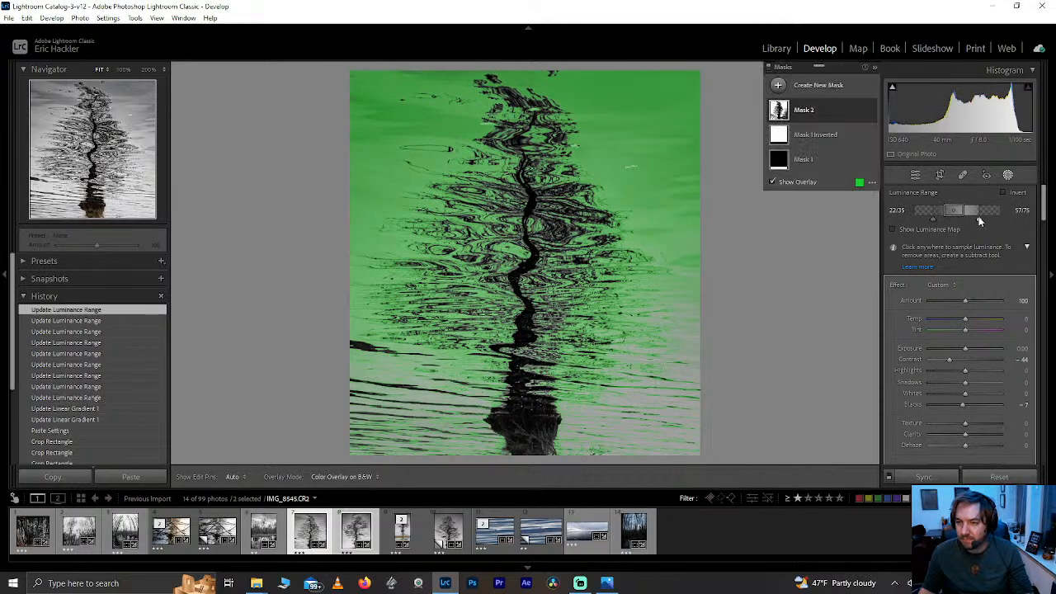
{"action": "left_click_drag", "start_coordinate": [978, 217], "coordinate": [969, 212]}
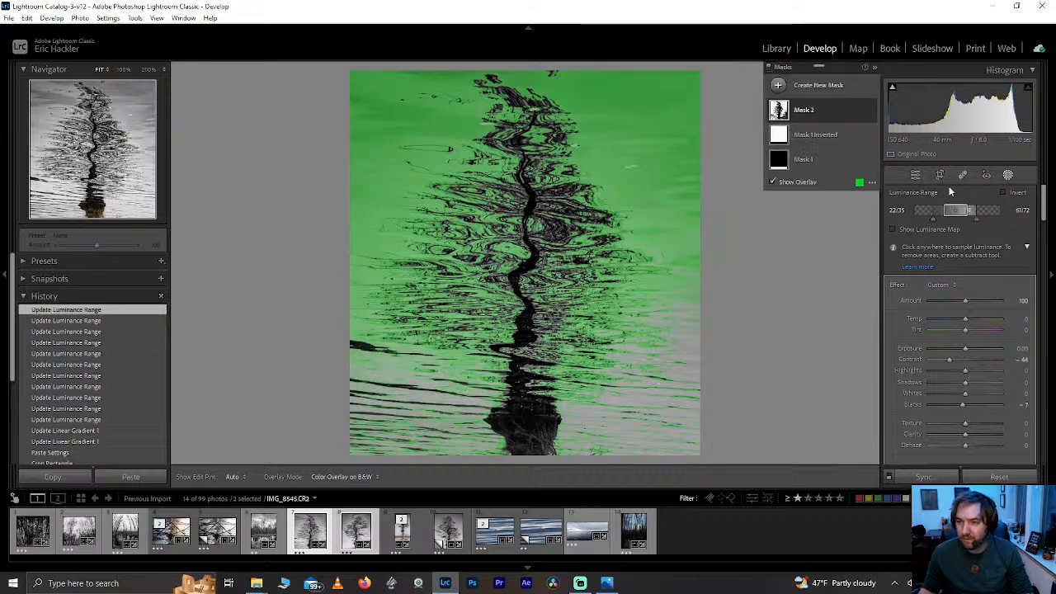
{"action": "left_click", "coordinate": [773, 181]}
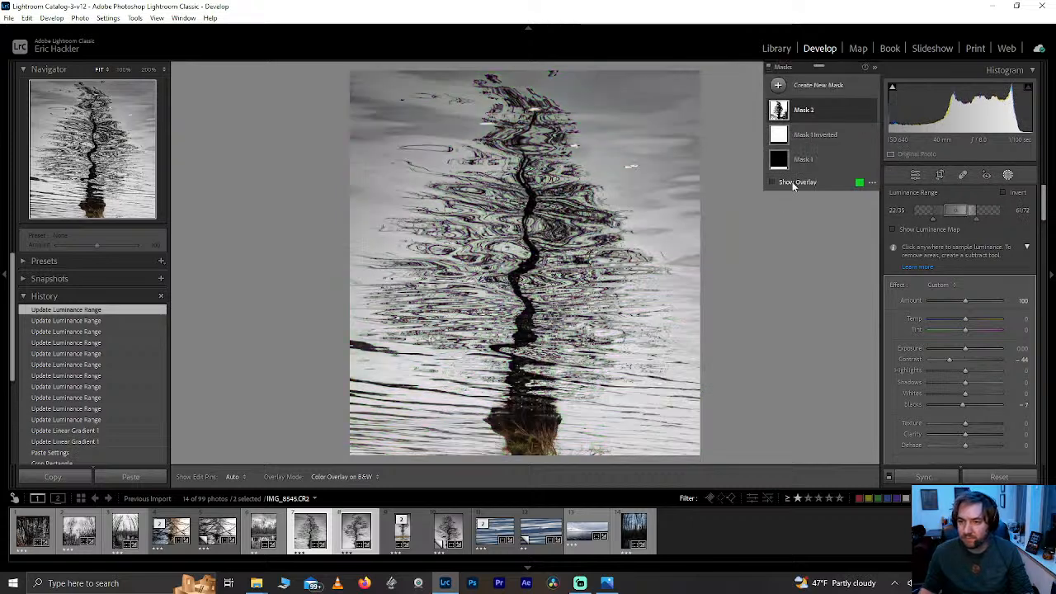
{"action": "left_click", "coordinate": [850, 110]}
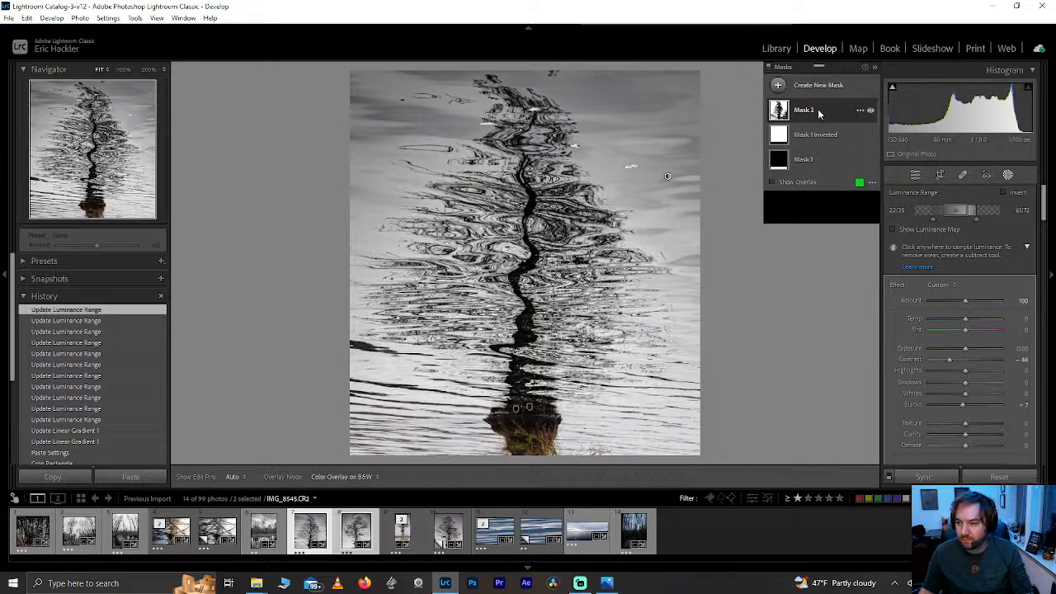
{"action": "left_click_drag", "start_coordinate": [950, 360], "coordinate": [955, 358]}
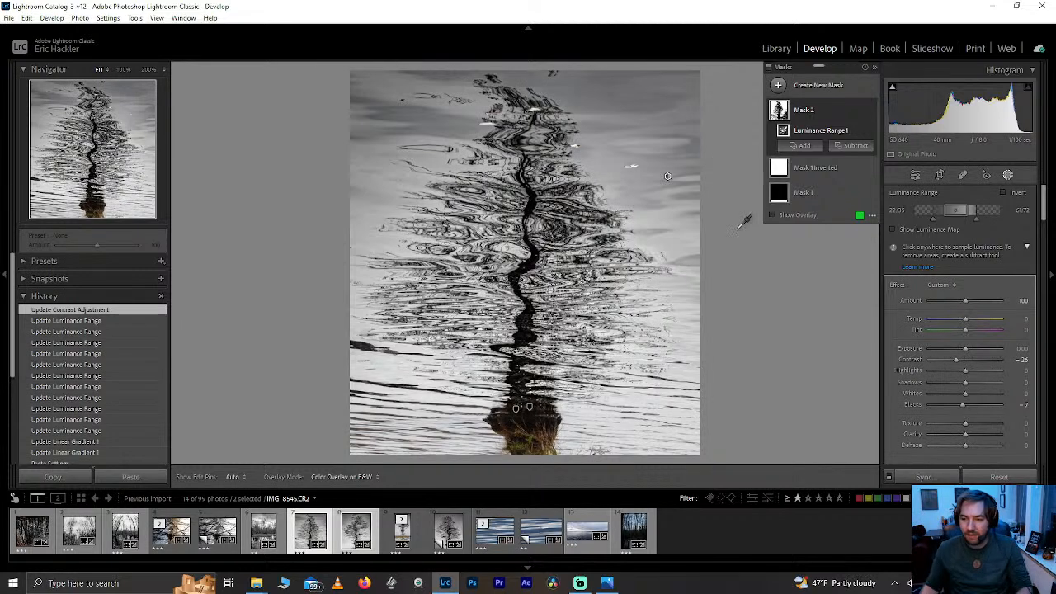
- Set the Saturation of Mask 1 to 50, and try a slight Tint shift on it before resetting the Tint
{"action": "left_click", "coordinate": [802, 192]}
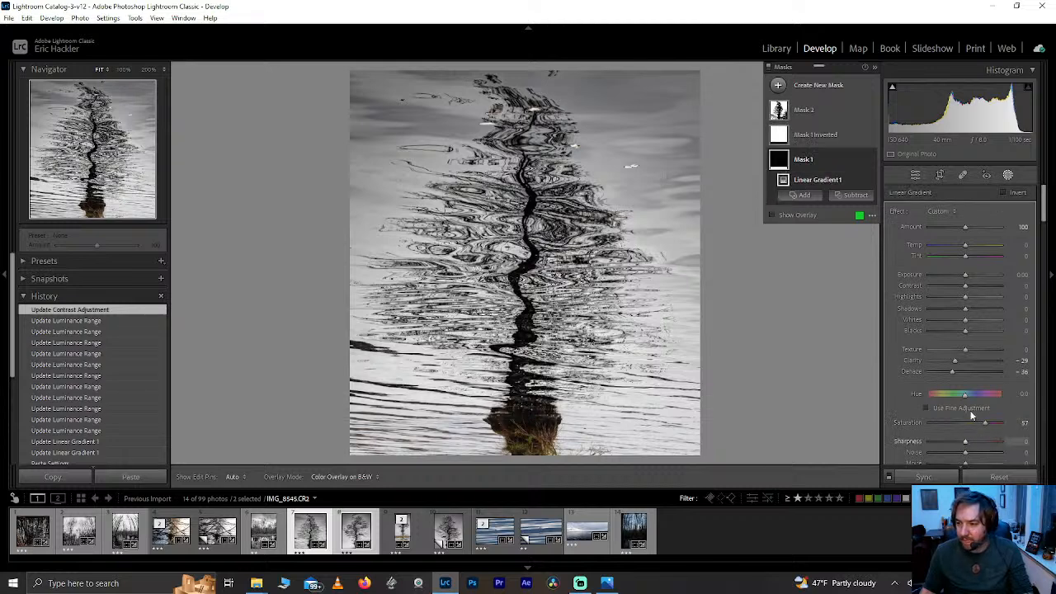
{"action": "double_click", "coordinate": [983, 423]}
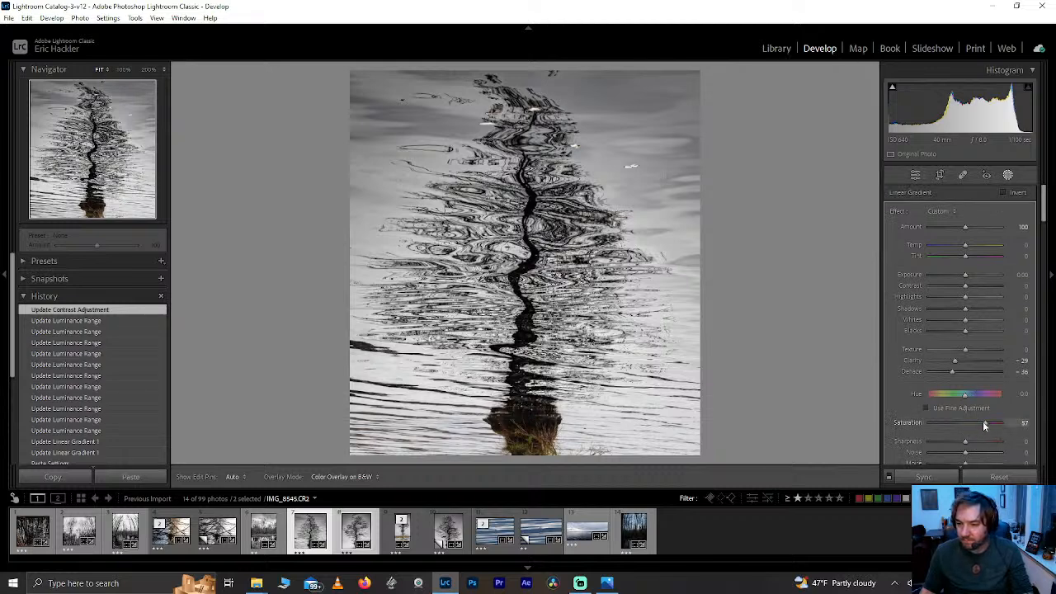
{"action": "left_click", "coordinate": [983, 426]}
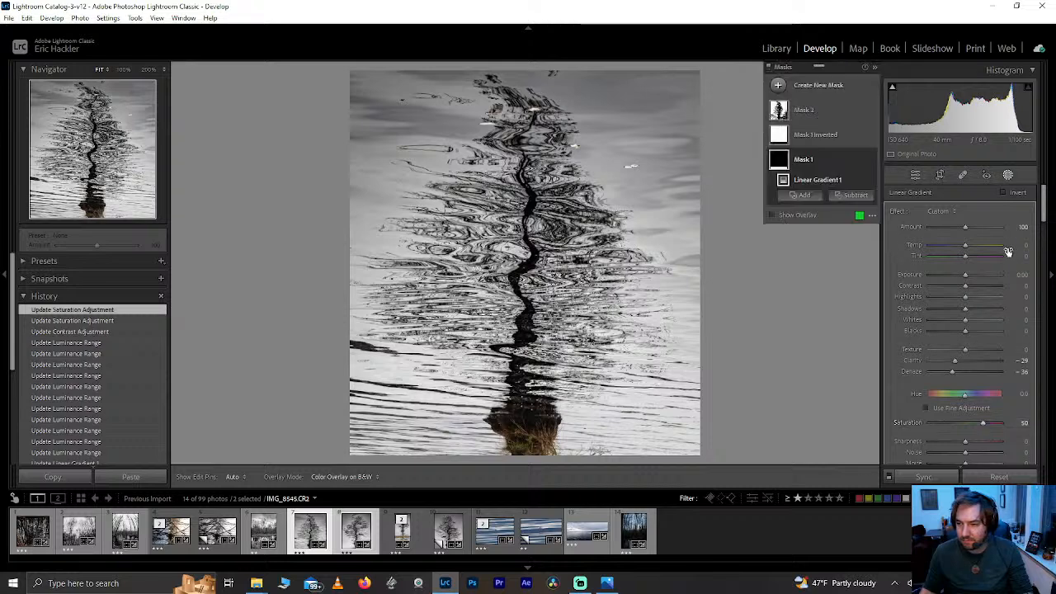
{"action": "left_click_drag", "start_coordinate": [967, 256], "coordinate": [972, 261]}
{"action": "double_click", "coordinate": [972, 261]}
{"action": "left_click_drag", "start_coordinate": [1048, 212], "coordinate": [1027, 306]}
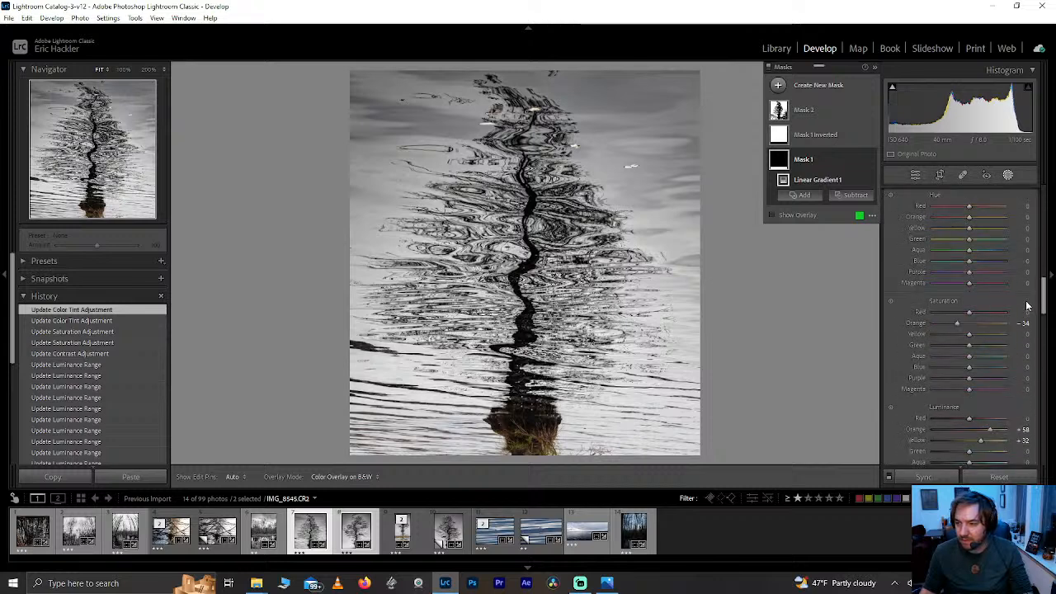
- In the color mixer for IMG_8545.CR2, set Yellow Hue to +66, Green Hue to +15 and Green Luminance to +18
{"action": "left_click_drag", "start_coordinate": [969, 227], "coordinate": [941, 228]}
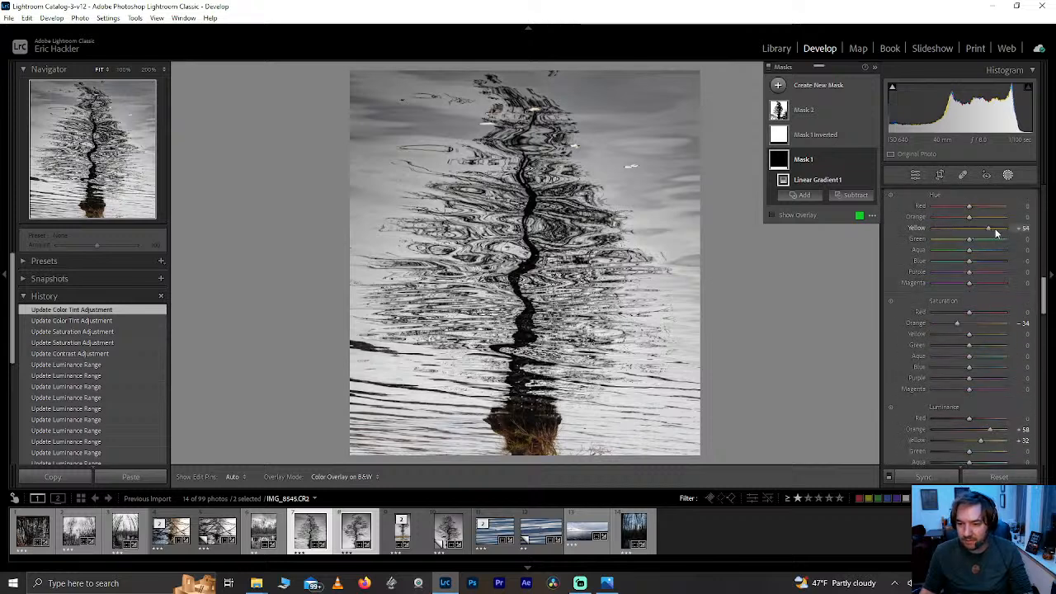
{"action": "left_click_drag", "start_coordinate": [1029, 235], "coordinate": [994, 234]}
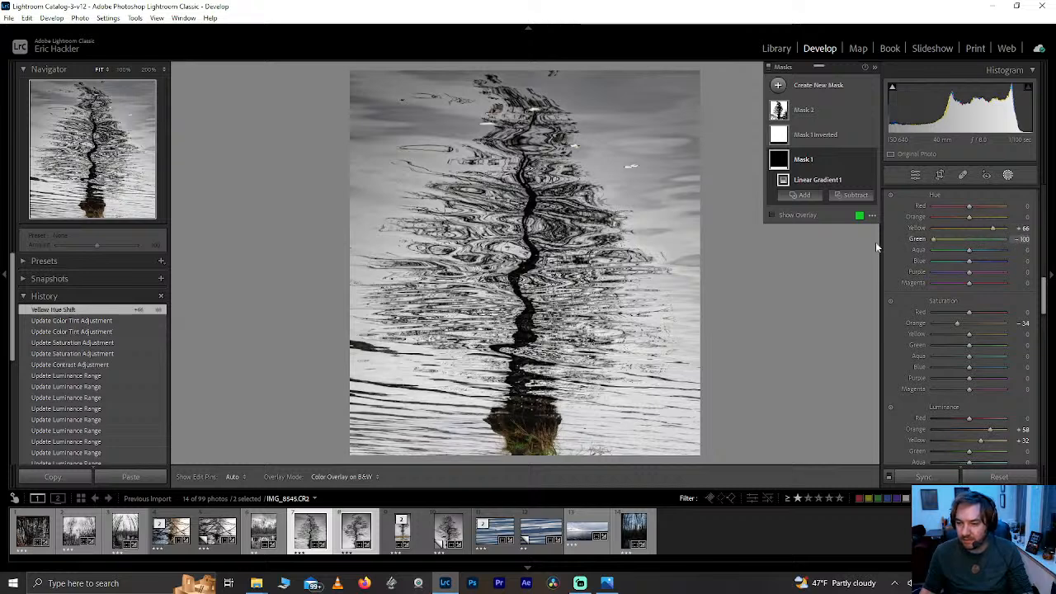
{"action": "double_click", "coordinate": [976, 240]}
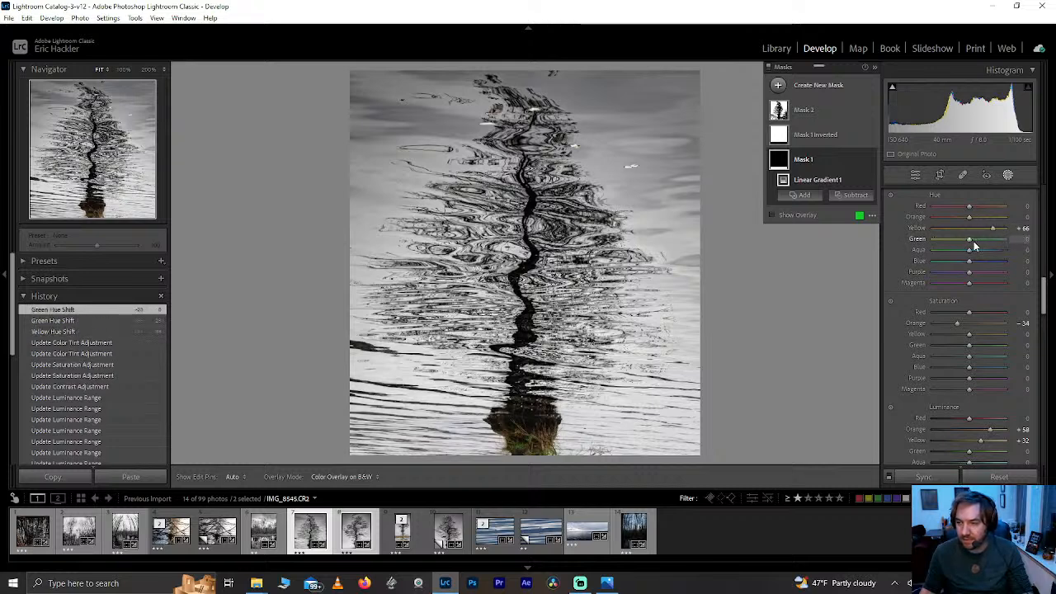
{"action": "mouse_move", "coordinate": [969, 451]}
{"action": "left_mouse_down"}
{"action": "mouse_move", "coordinate": [1029, 455]}
{"action": "mouse_move", "coordinate": [975, 452]}
{"action": "left_mouse_up"}
{"action": "left_click_drag", "start_coordinate": [968, 240], "coordinate": [874, 227]}
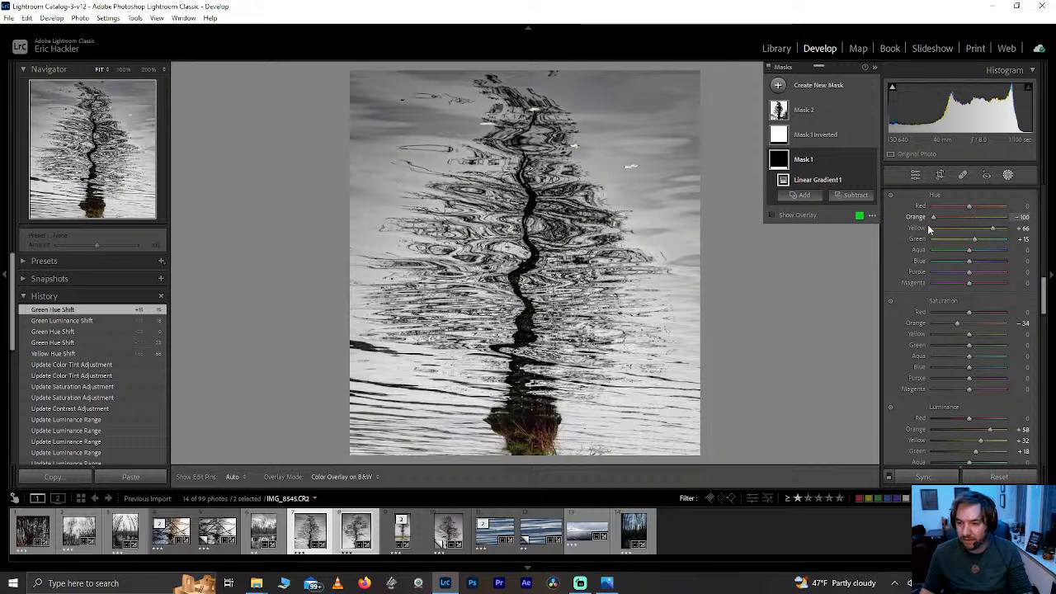
- Set Orange Luminance to +100, and try shifts of Orange Hue and Red Luminance before resetting both
{"action": "left_click_drag", "start_coordinate": [942, 219], "coordinate": [941, 219]}
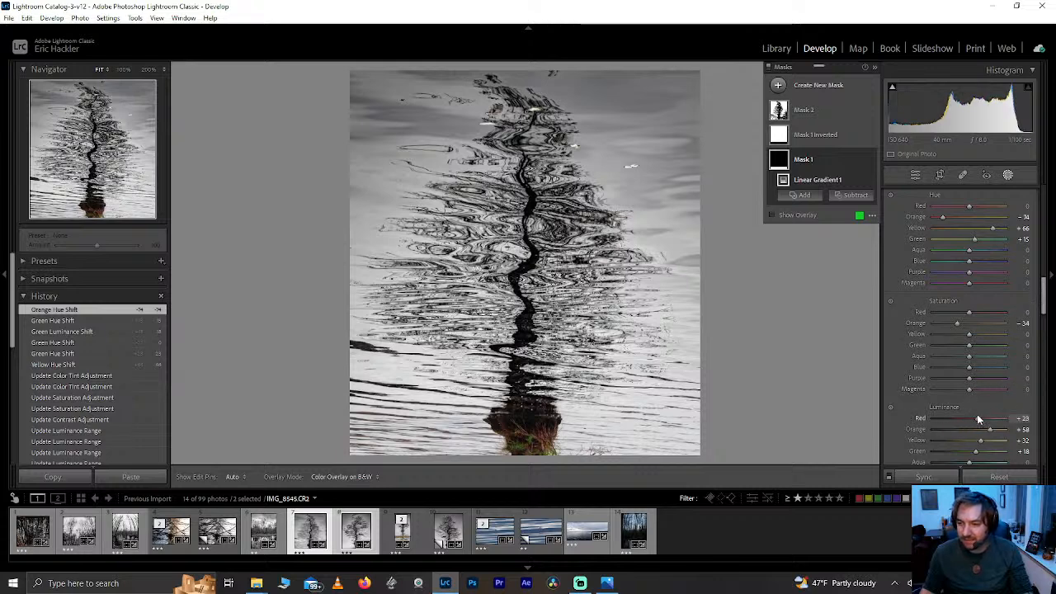
{"action": "left_click_drag", "start_coordinate": [1000, 407], "coordinate": [1024, 434]}
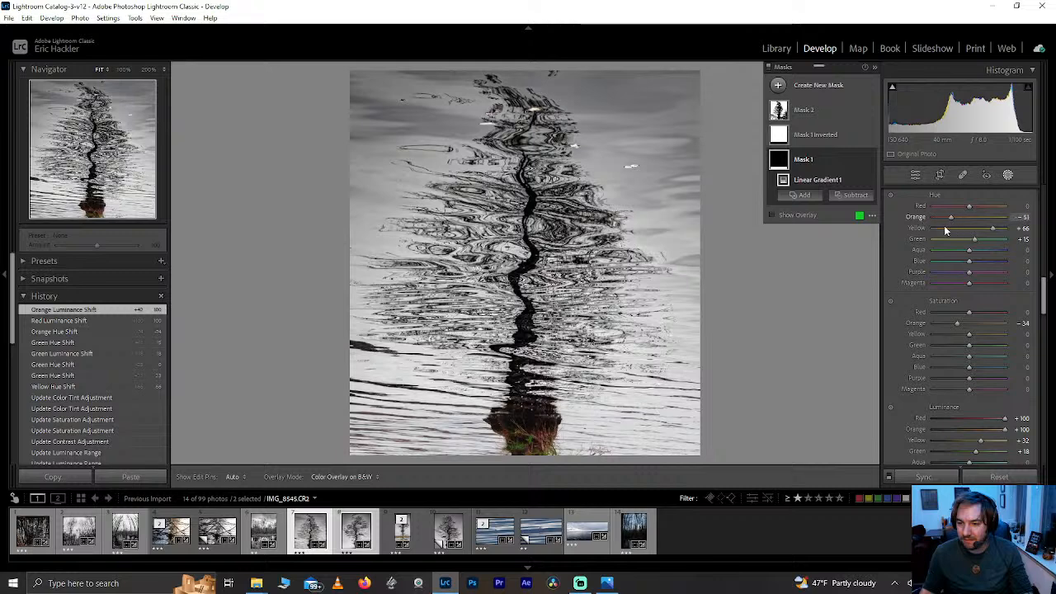
{"action": "left_click_drag", "start_coordinate": [944, 230], "coordinate": [944, 230]}
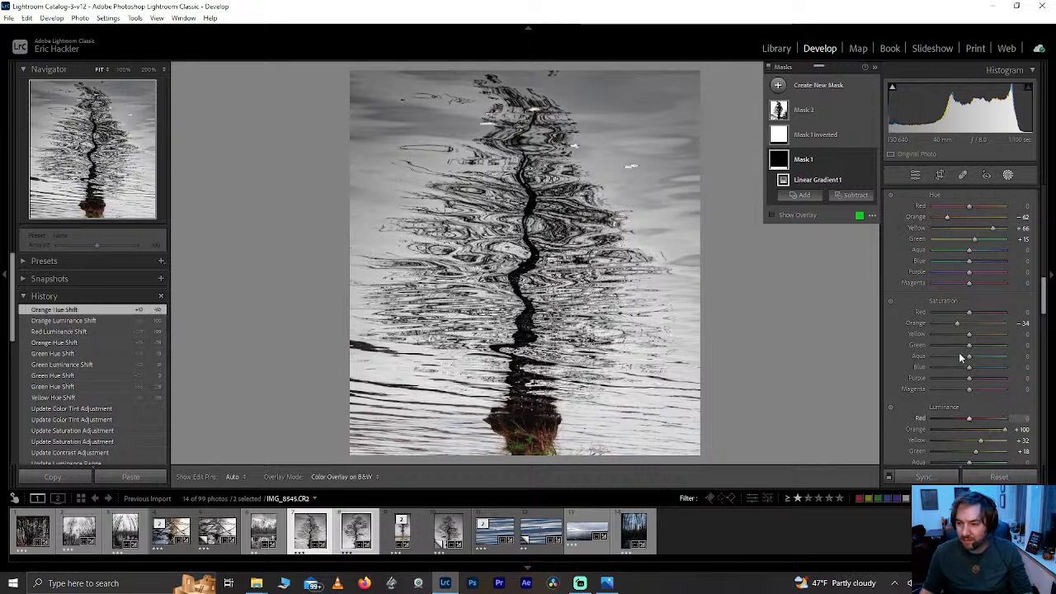
{"action": "double_click", "coordinate": [947, 219]}
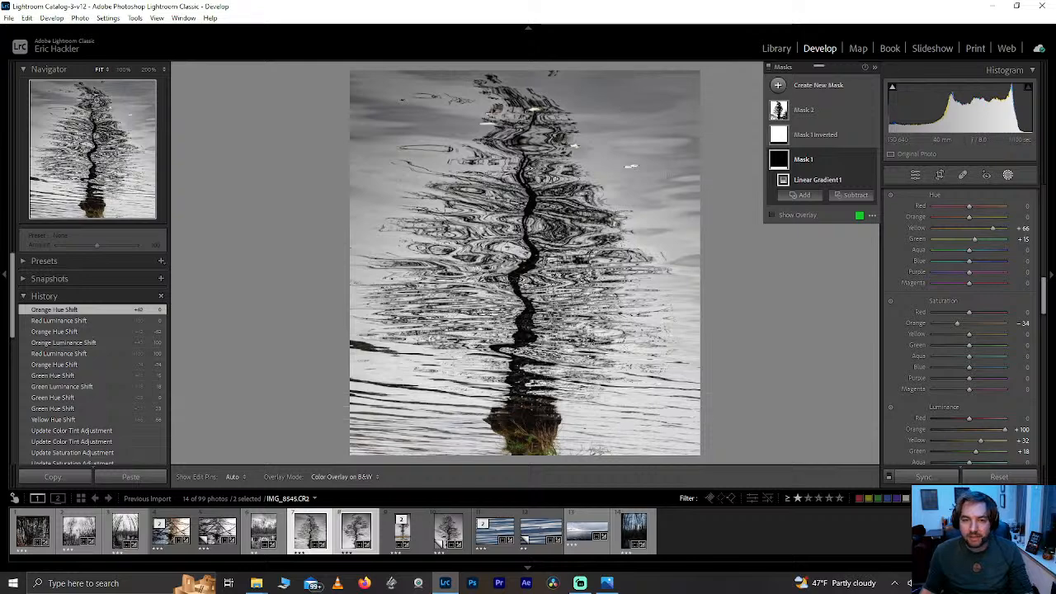
- Set the Clarity of Mask 1 Inverted to −18, and try a Contrast increase on it before resetting the Contrast
{"action": "left_click", "coordinate": [129, 92]}
{"action": "left_click", "coordinate": [129, 92]}
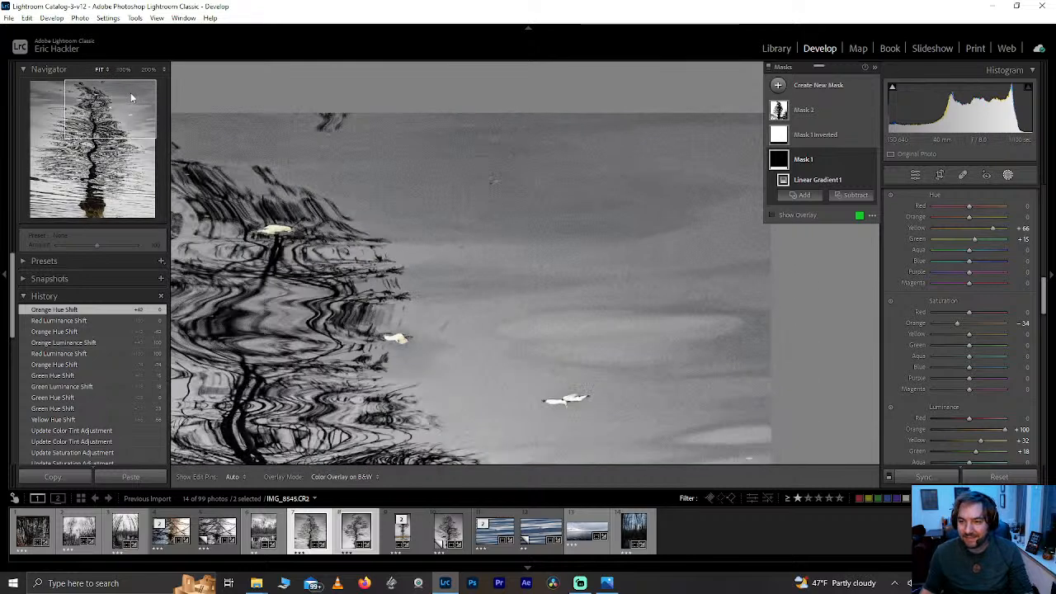
{"action": "left_click", "coordinate": [815, 136]}
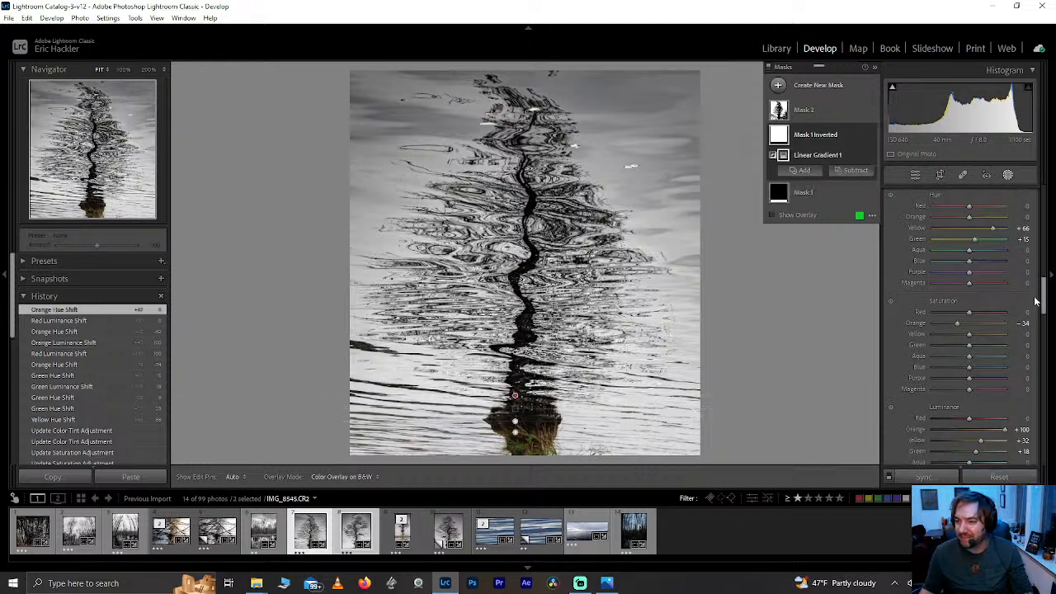
{"action": "left_click", "coordinate": [1008, 175]}
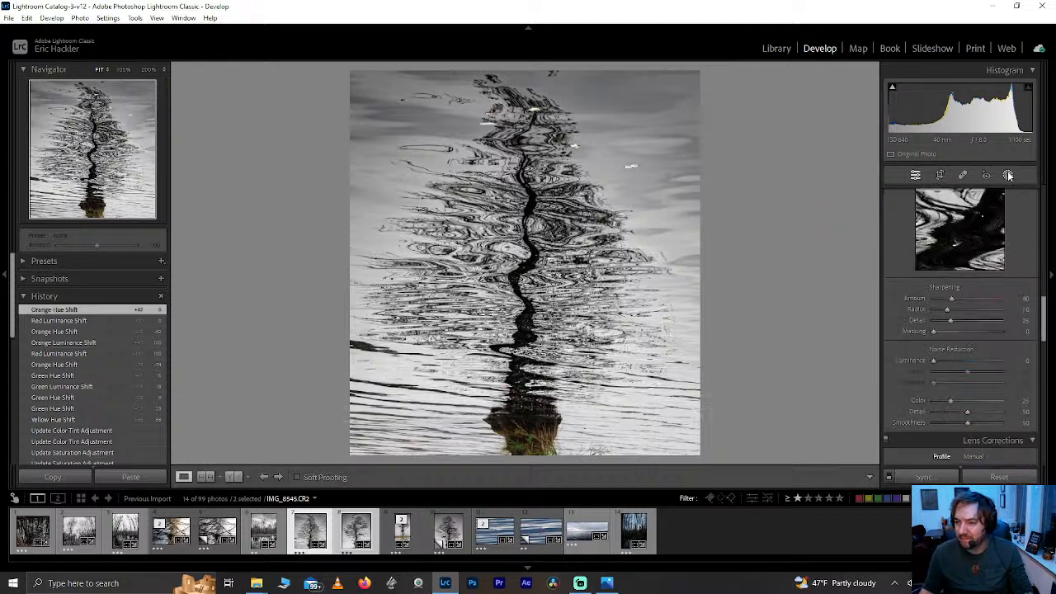
{"action": "left_click_drag", "start_coordinate": [1041, 323], "coordinate": [1053, 175]}
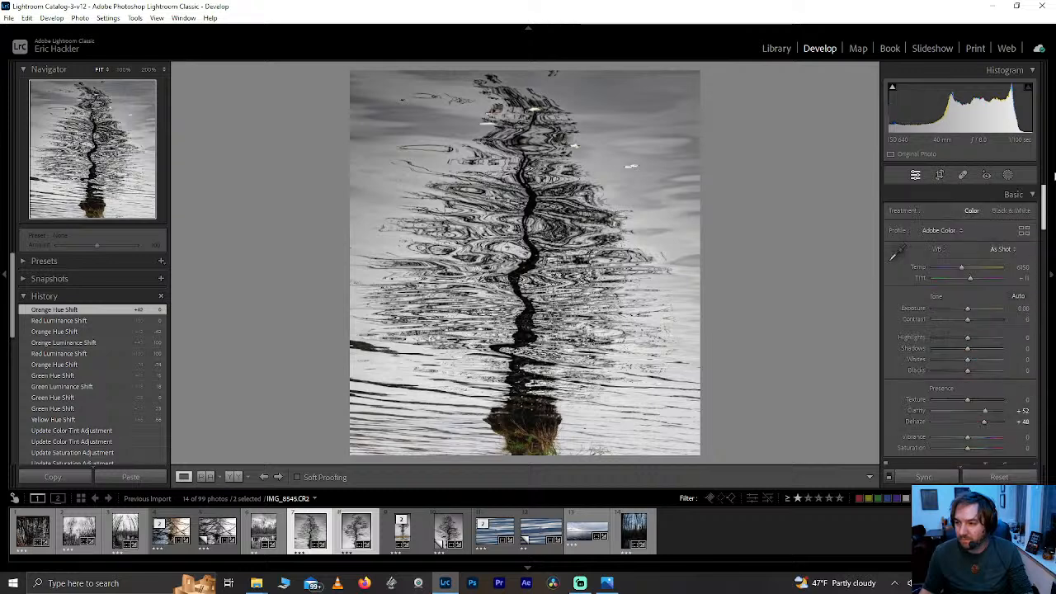
{"action": "left_click", "coordinate": [1008, 175]}
{"action": "left_click", "coordinate": [819, 142]}
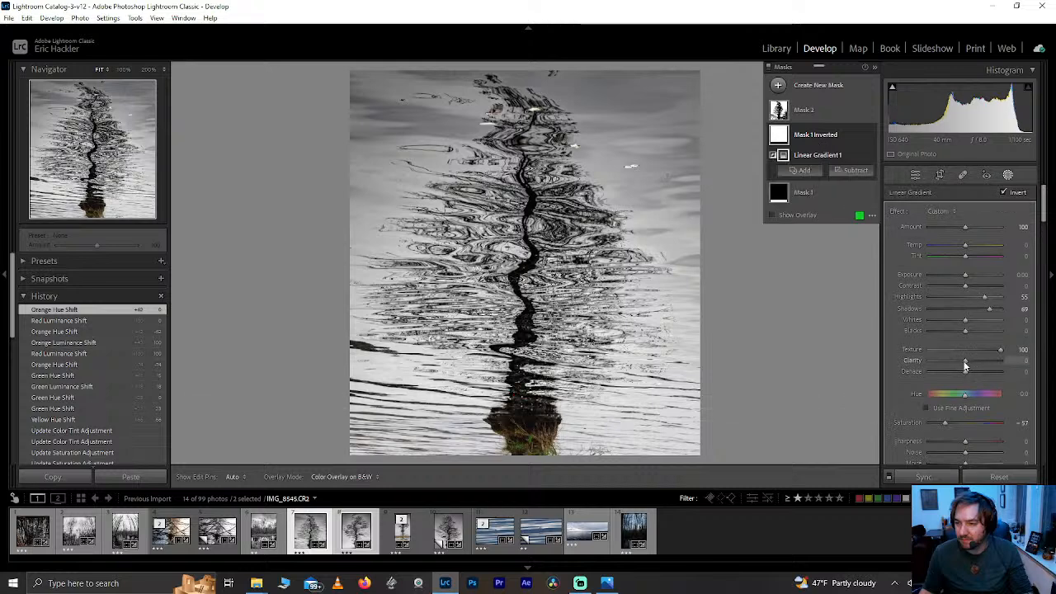
{"action": "left_click_drag", "start_coordinate": [964, 361], "coordinate": [958, 361]}
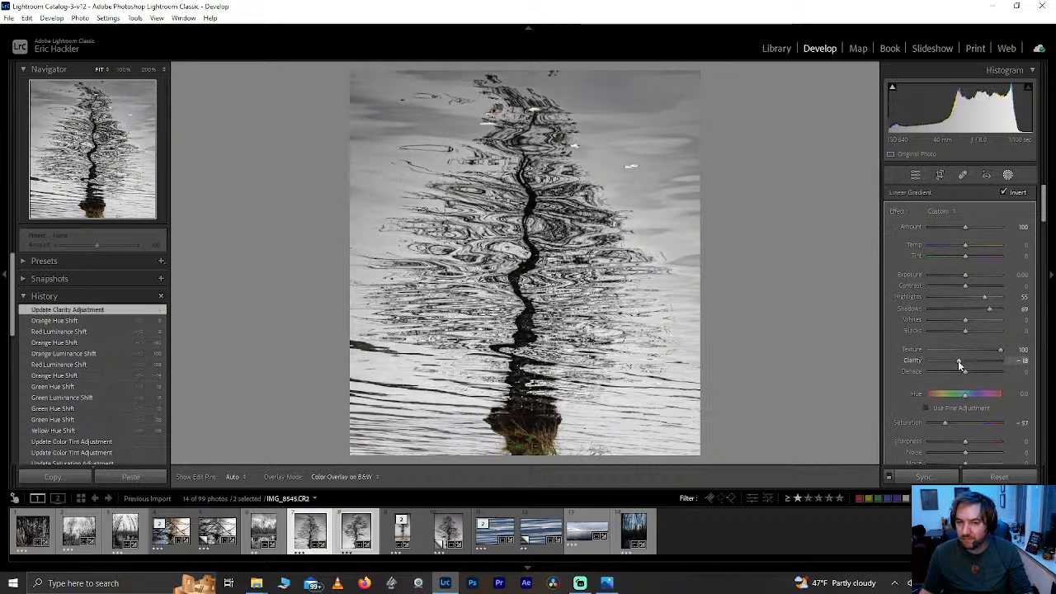
{"action": "left_click_drag", "start_coordinate": [965, 285], "coordinate": [976, 289]}
{"action": "double_click", "coordinate": [976, 288]}
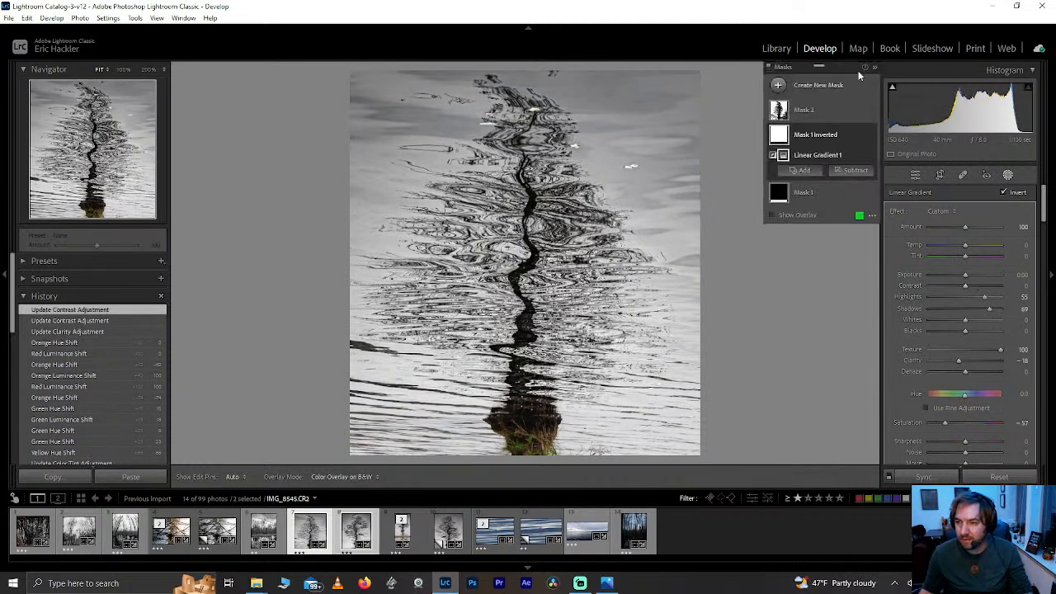
- Duplicate and invert Mask 2, giving the inverted copy a luminance range of 14/33 and 100/100 and Shadows of −26
{"action": "left_click", "coordinate": [862, 111]}
{"action": "right_click", "coordinate": [862, 110]}
{"action": "left_click", "coordinate": [885, 147]}
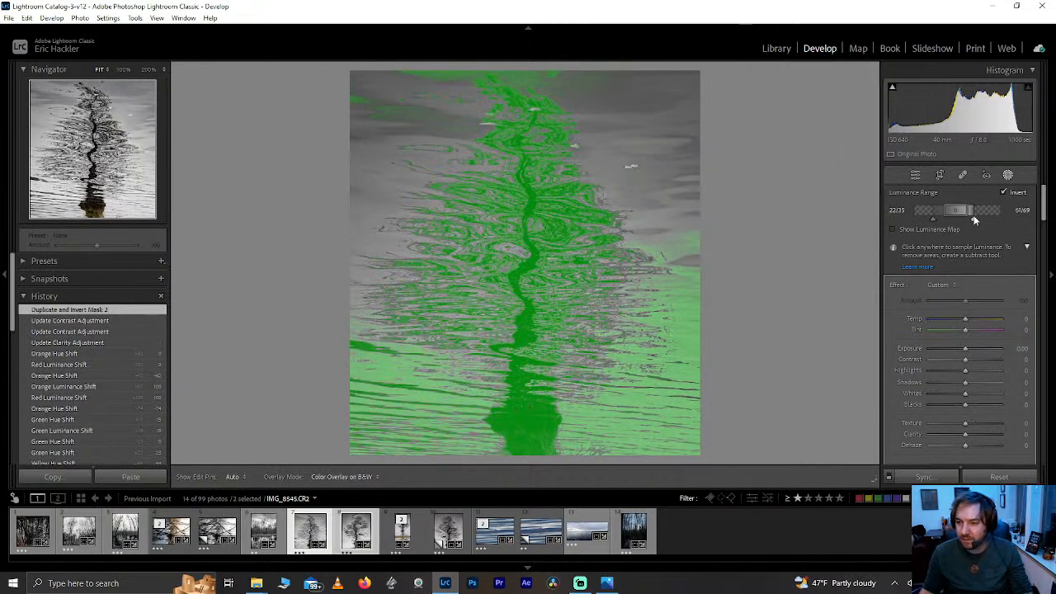
{"action": "left_click_drag", "start_coordinate": [975, 212], "coordinate": [1008, 210]}
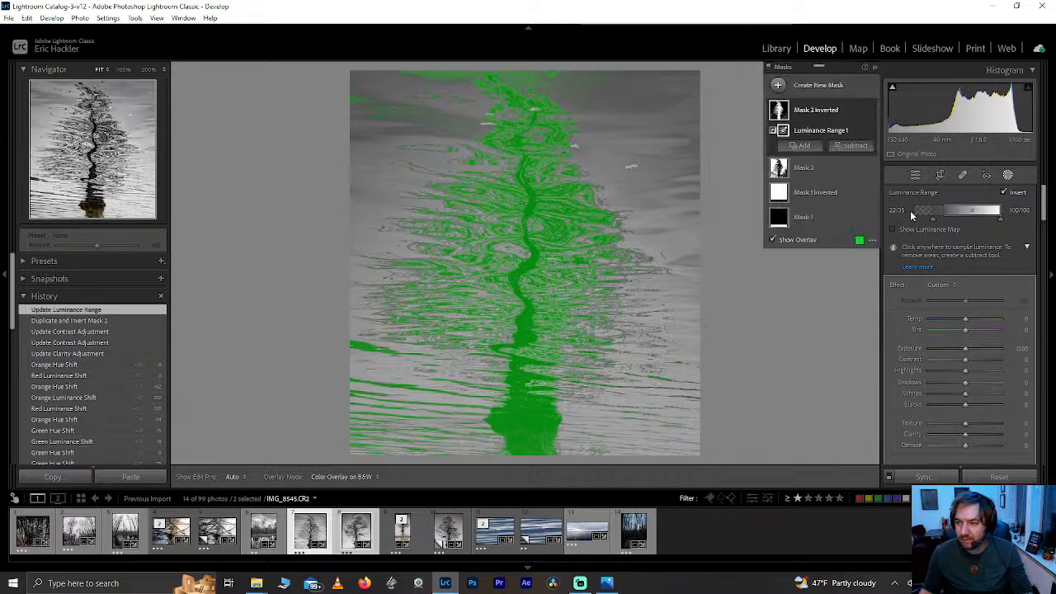
{"action": "left_click_drag", "start_coordinate": [921, 218], "coordinate": [944, 211]}
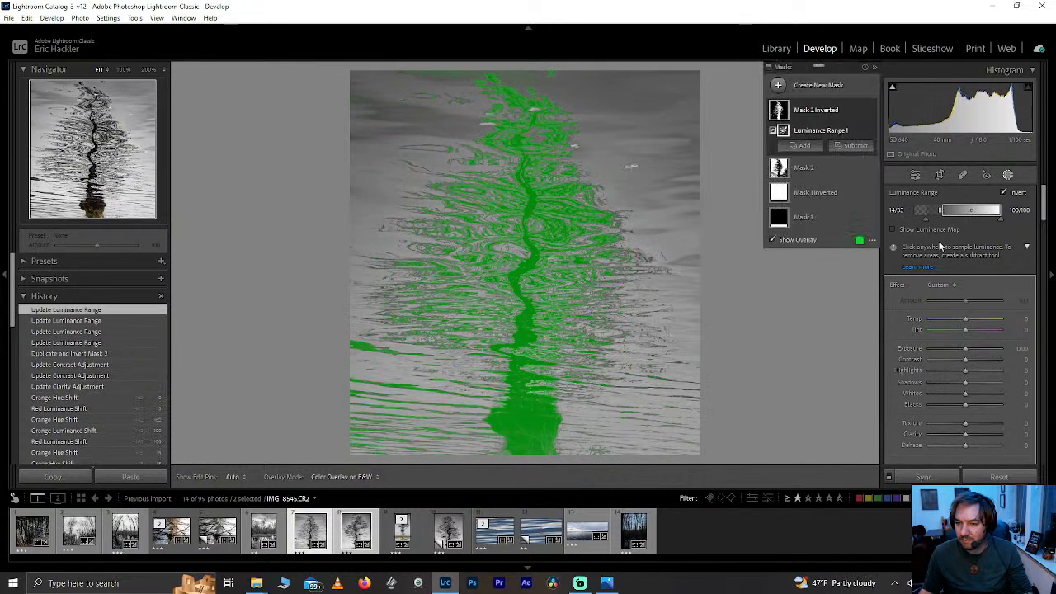
{"action": "mouse_move", "coordinate": [965, 382]}
{"action": "left_mouse_down"}
{"action": "mouse_move", "coordinate": [938, 382]}
{"action": "mouse_move", "coordinate": [968, 381]}
{"action": "mouse_move", "coordinate": [955, 382]}
{"action": "left_mouse_up"}
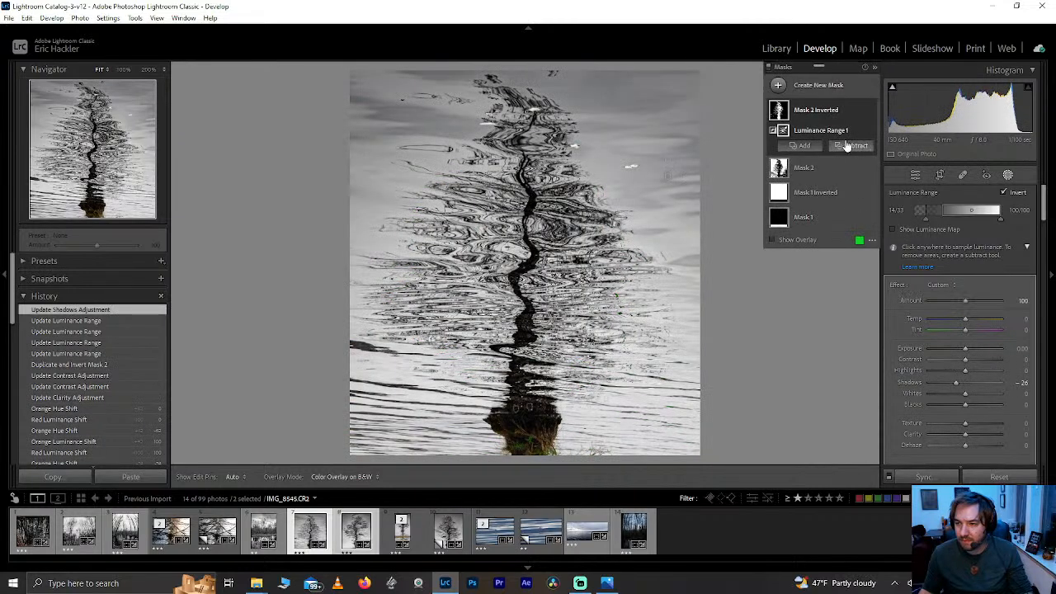
- Subtract the grassy base of the tree from Mask 2 Inverted with a brush, raising its Density to 100
{"action": "left_click", "coordinate": [851, 146]}
{"action": "left_click", "coordinate": [860, 250]}
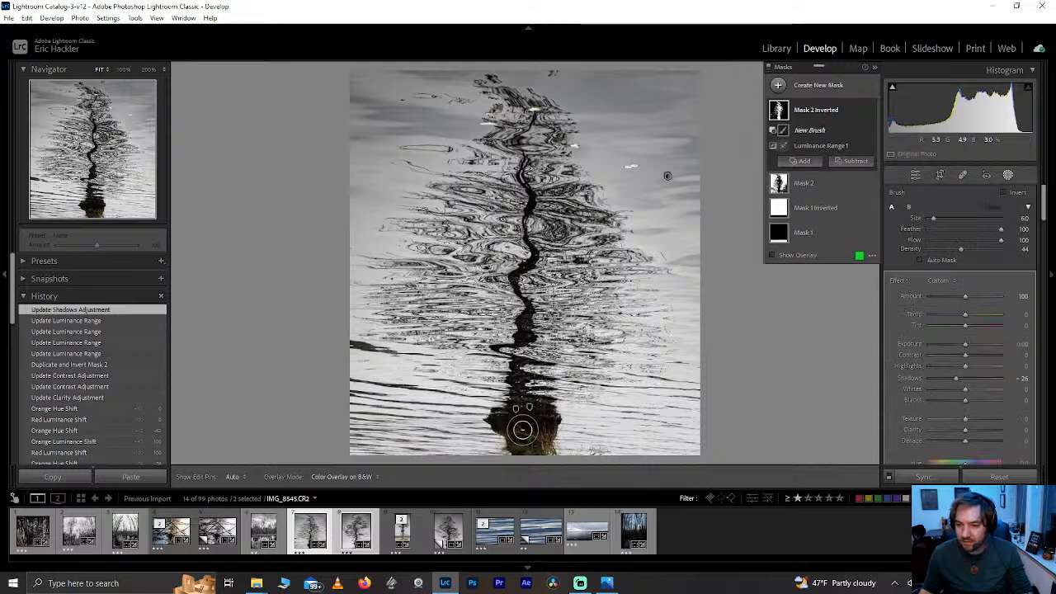
{"action": "key", "text": "h"}
{"action": "key", "text": "alt"}
{"action": "mouse_move", "coordinate": [519, 426]}
{"action": "left_mouse_down"}
{"action": "mouse_move", "coordinate": [519, 440]}
{"action": "mouse_move", "coordinate": [509, 424]}
{"action": "left_mouse_up"}
{"action": "left_click_drag", "start_coordinate": [960, 248], "coordinate": [1013, 249]}
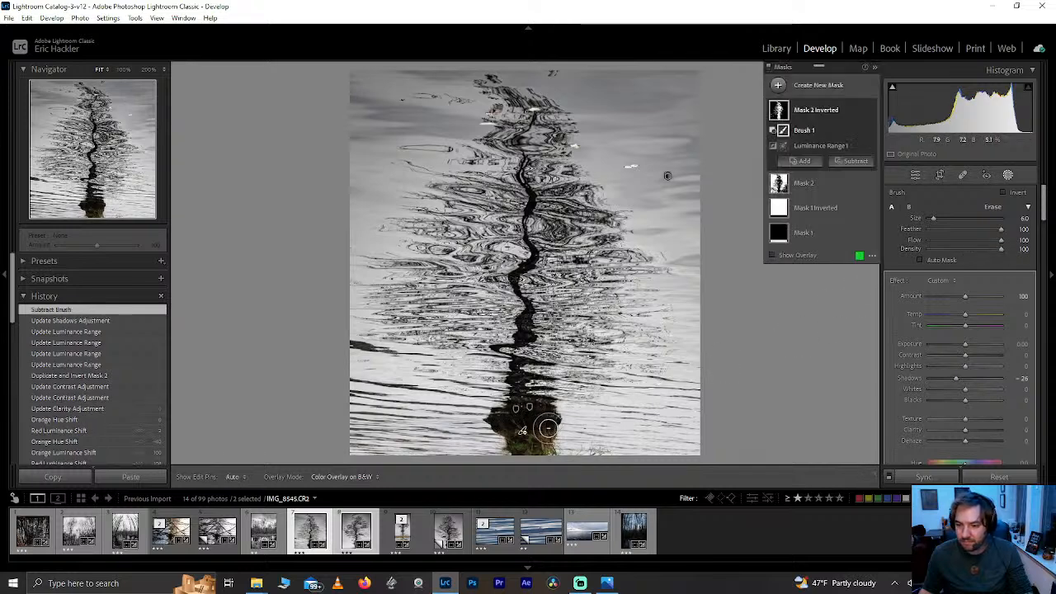
{"action": "key", "text": "h"}
{"action": "mouse_move", "coordinate": [536, 429]}
{"action": "left_mouse_down"}
{"action": "mouse_move", "coordinate": [516, 427]}
{"action": "mouse_move", "coordinate": [522, 436]}
{"action": "left_mouse_up"}
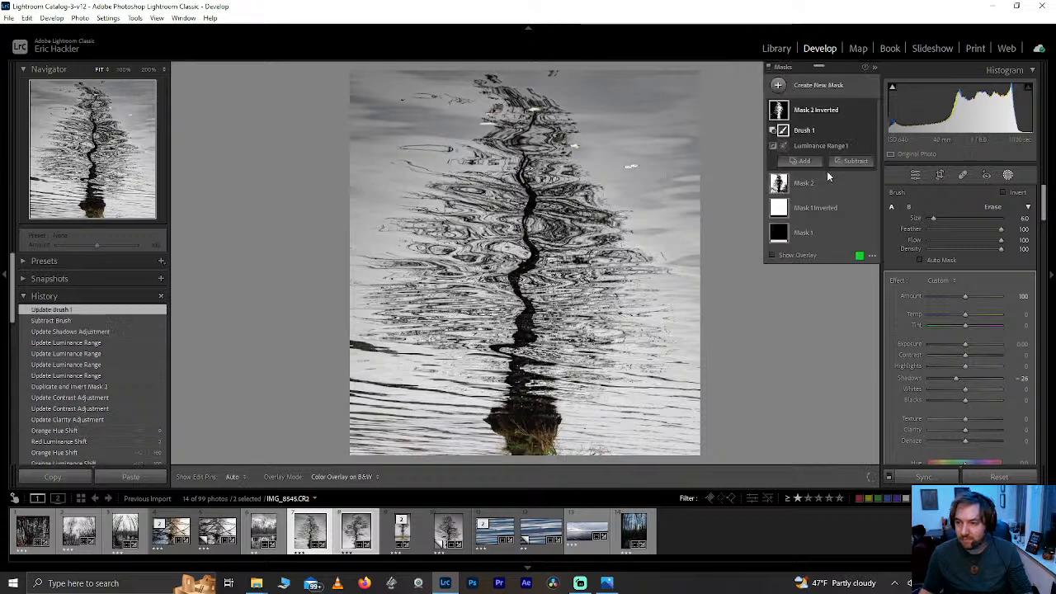
- Set the Contrast of Mask 2 Inverted to 74, and try Blacks at −36 before resetting them
{"action": "left_click", "coordinate": [813, 111]}
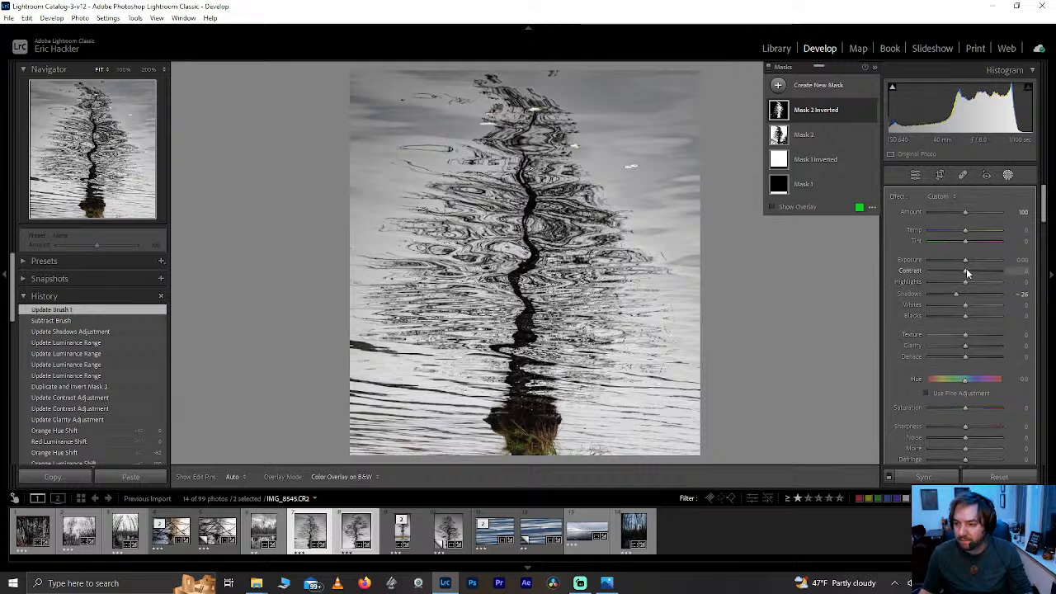
{"action": "left_click_drag", "start_coordinate": [963, 273], "coordinate": [991, 270]}
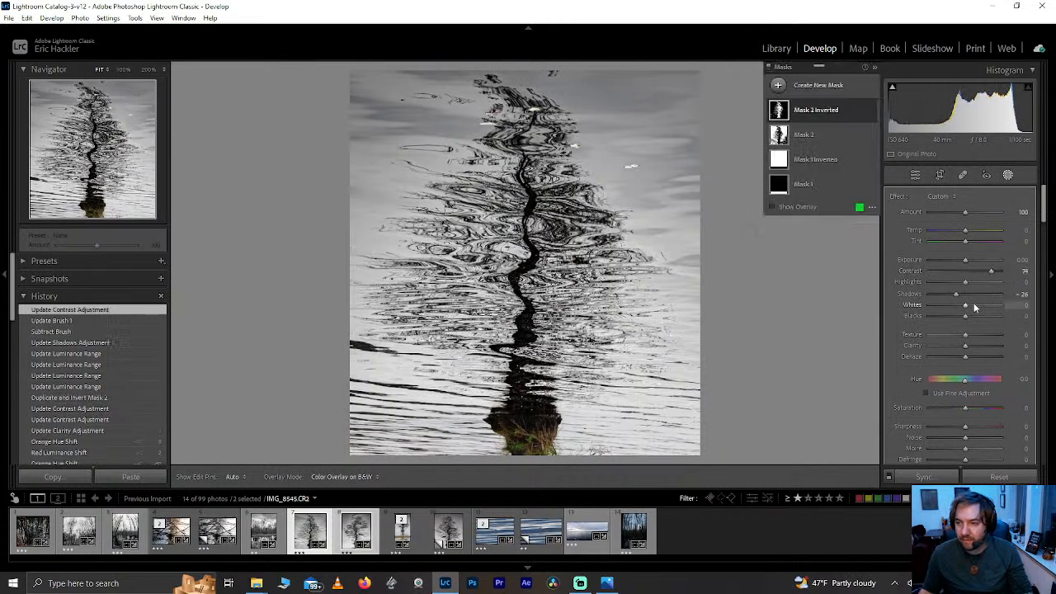
{"action": "left_click_drag", "start_coordinate": [965, 314], "coordinate": [951, 321]}
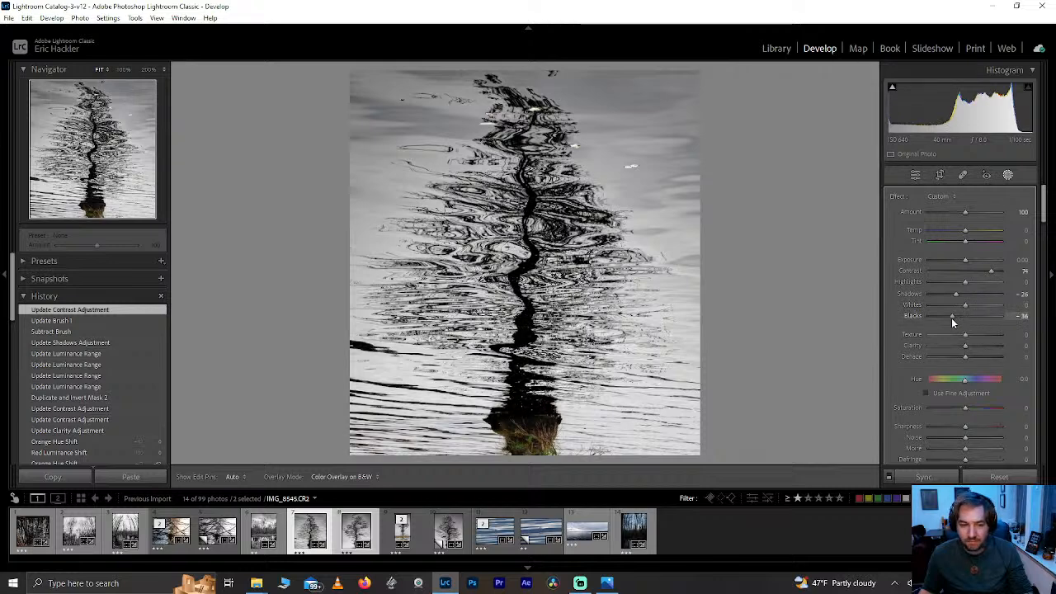
{"action": "double_click", "coordinate": [951, 318]}
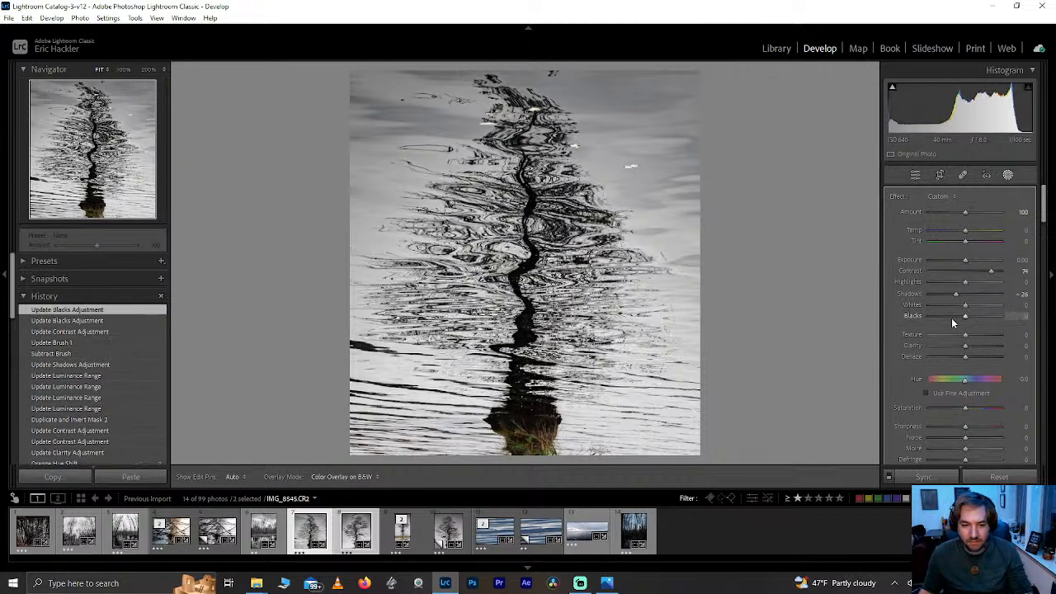
- Set Highlights to 32 and Shadows to 10 on Mask 2 Inverted, trying Texture and Dehaze before resetting both
{"action": "left_click_drag", "start_coordinate": [970, 282], "coordinate": [1031, 282]}
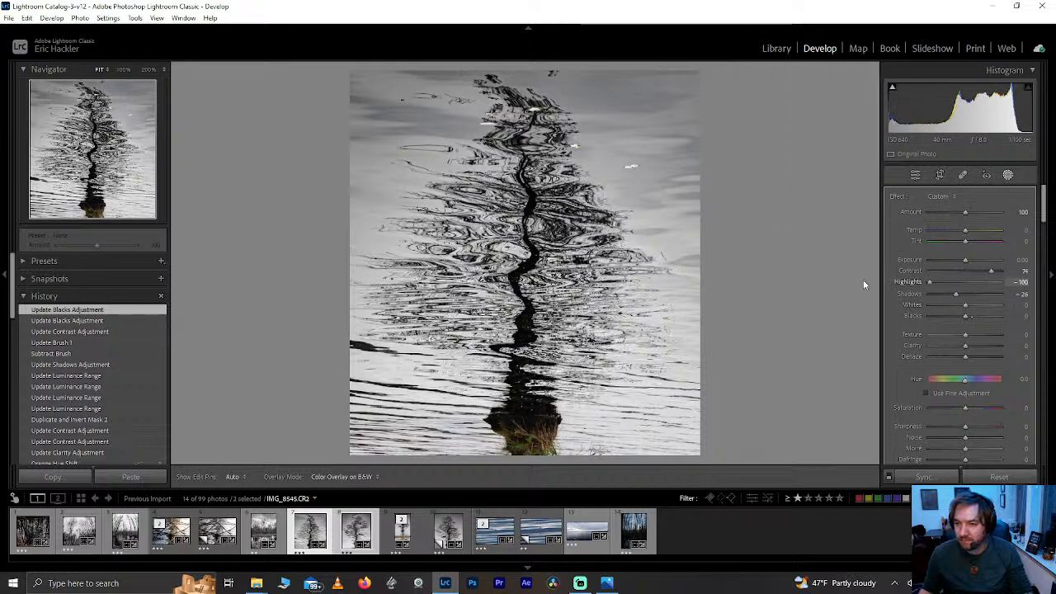
{"action": "mouse_move", "coordinate": [957, 295]}
{"action": "left_mouse_down"}
{"action": "mouse_move", "coordinate": [941, 293]}
{"action": "mouse_move", "coordinate": [969, 297]}
{"action": "left_mouse_up"}
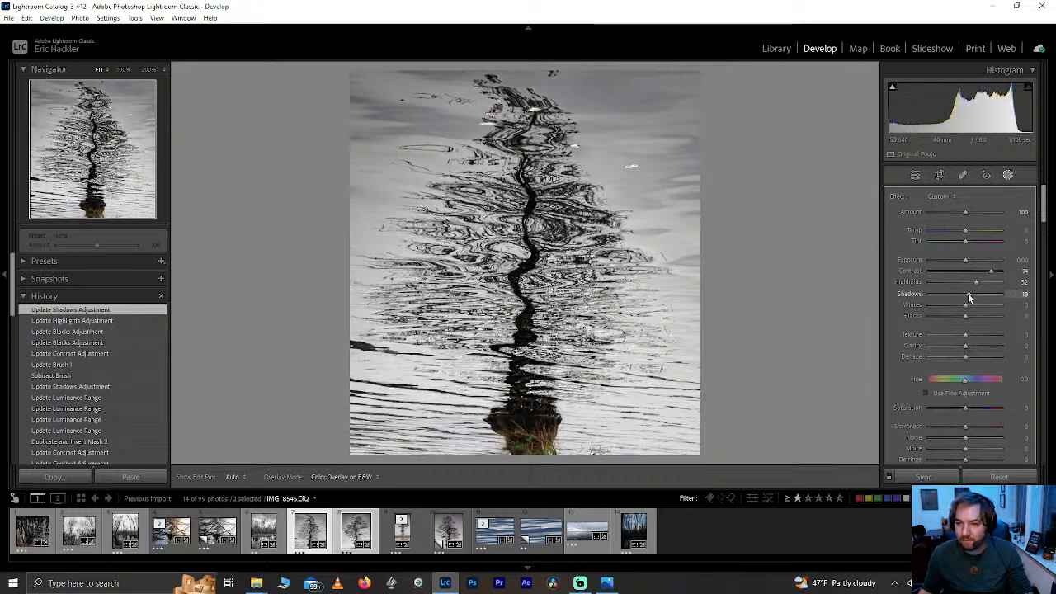
{"action": "left_click_drag", "start_coordinate": [964, 334], "coordinate": [978, 356]}
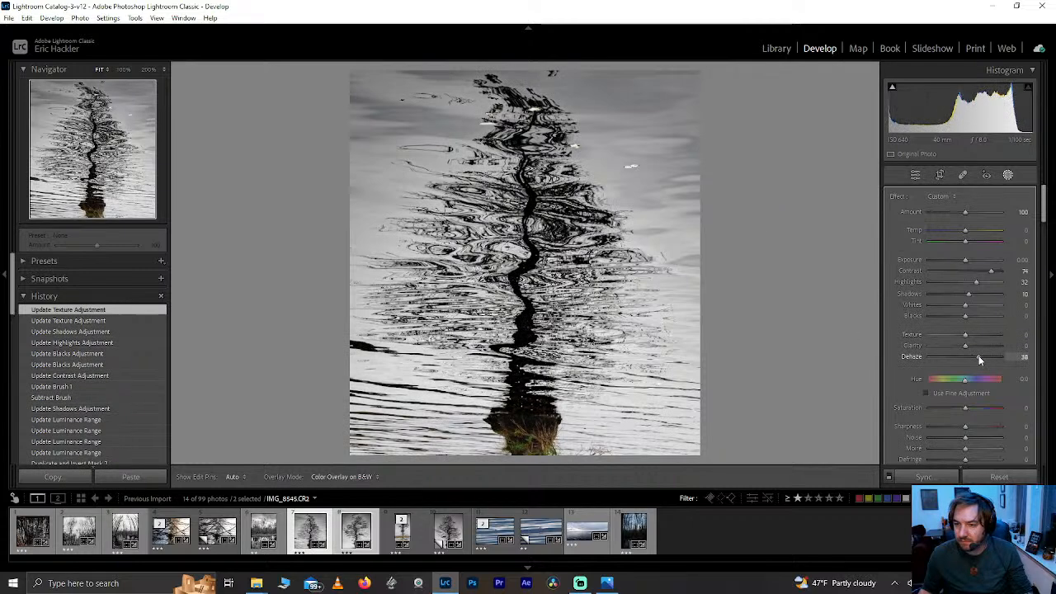
{"action": "double_click", "coordinate": [978, 356]}
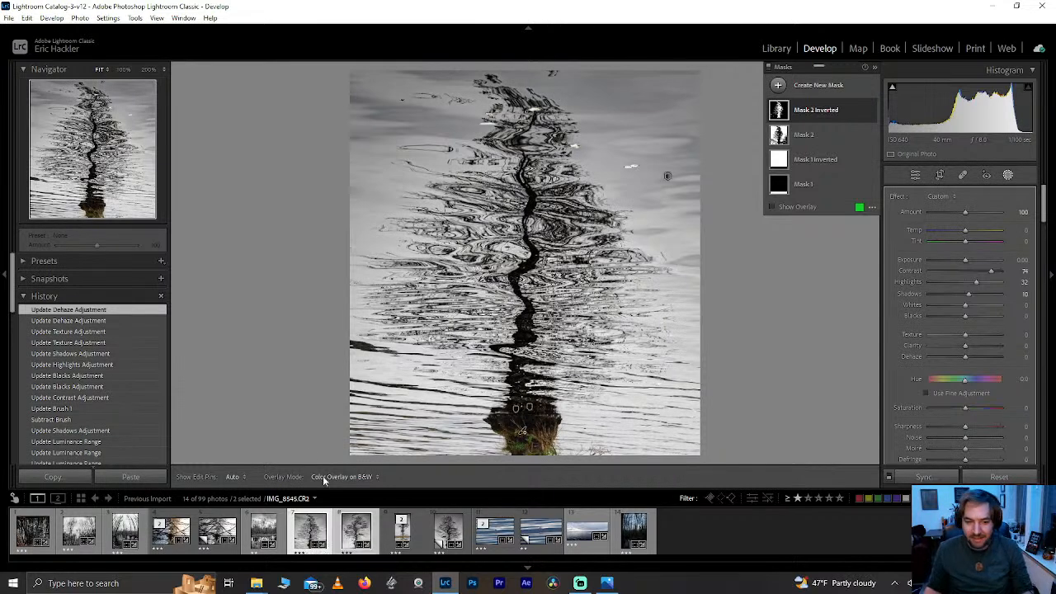
- Close the masking tools and review the edited photos from the first in the filmstrip through IMG_8488-Pano.dng
{"action": "left_click", "coordinate": [367, 524]}
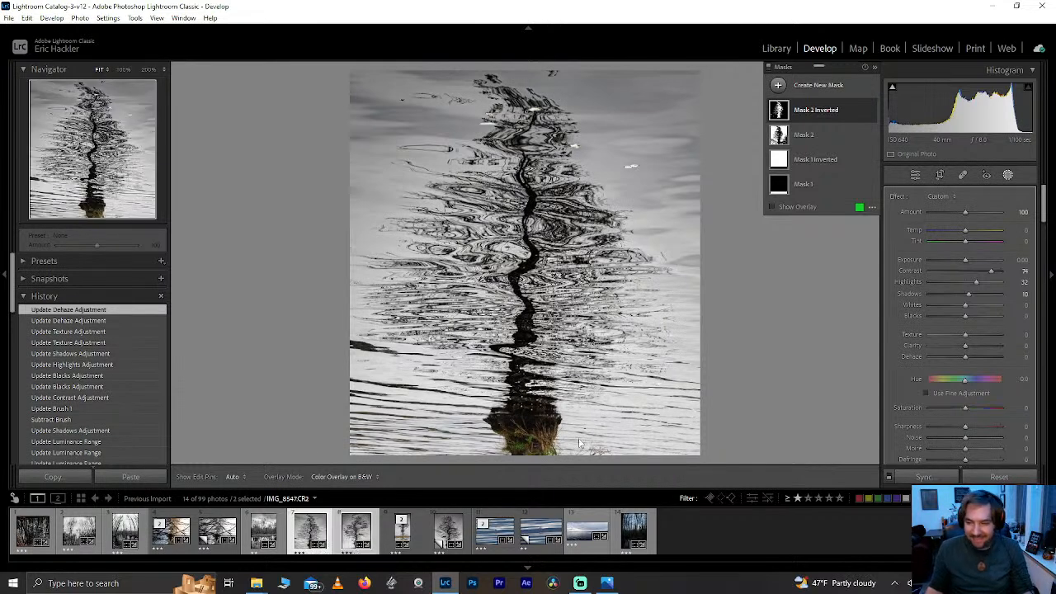
{"action": "left_click", "coordinate": [1007, 176]}
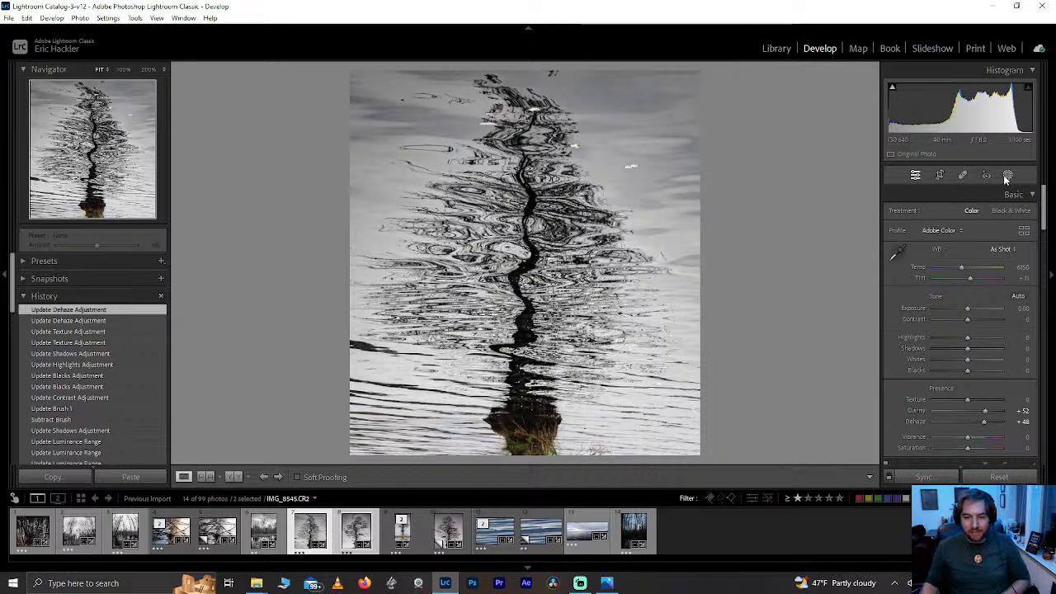
{"action": "left_click", "coordinate": [34, 523]}
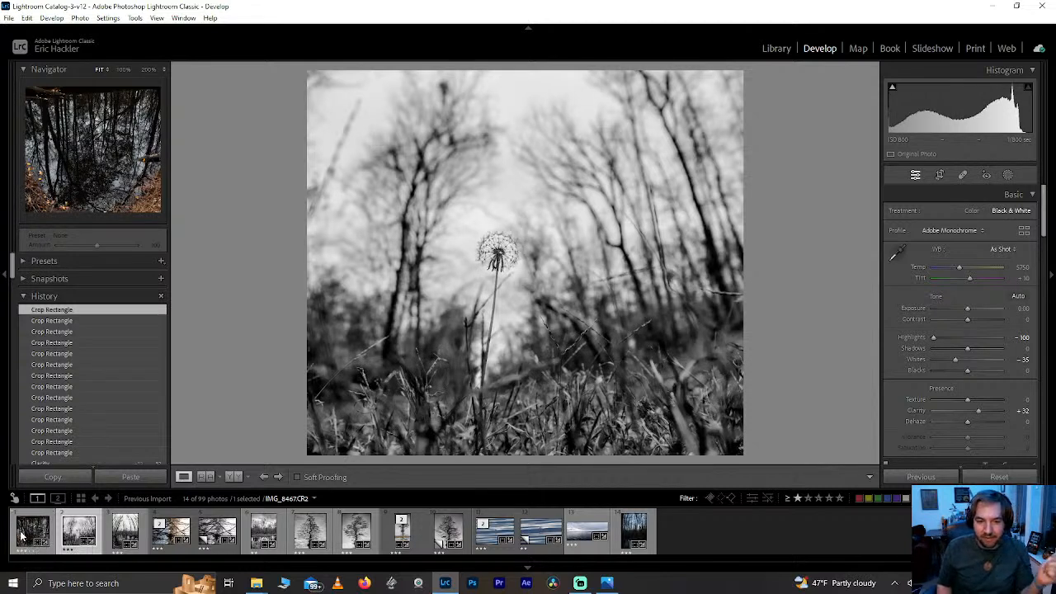
{"action": "key", "text": "Right"}
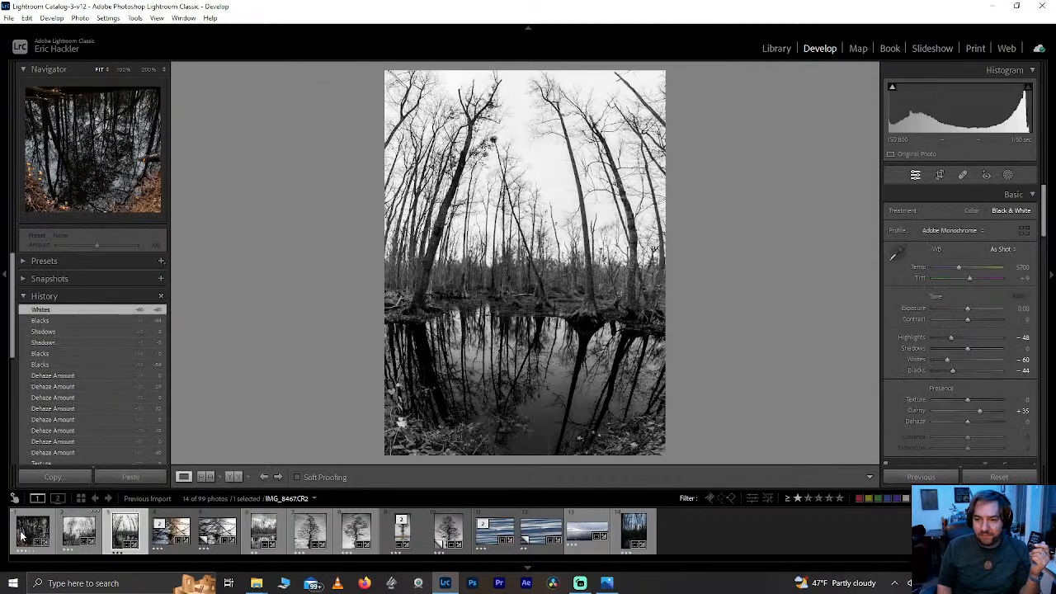
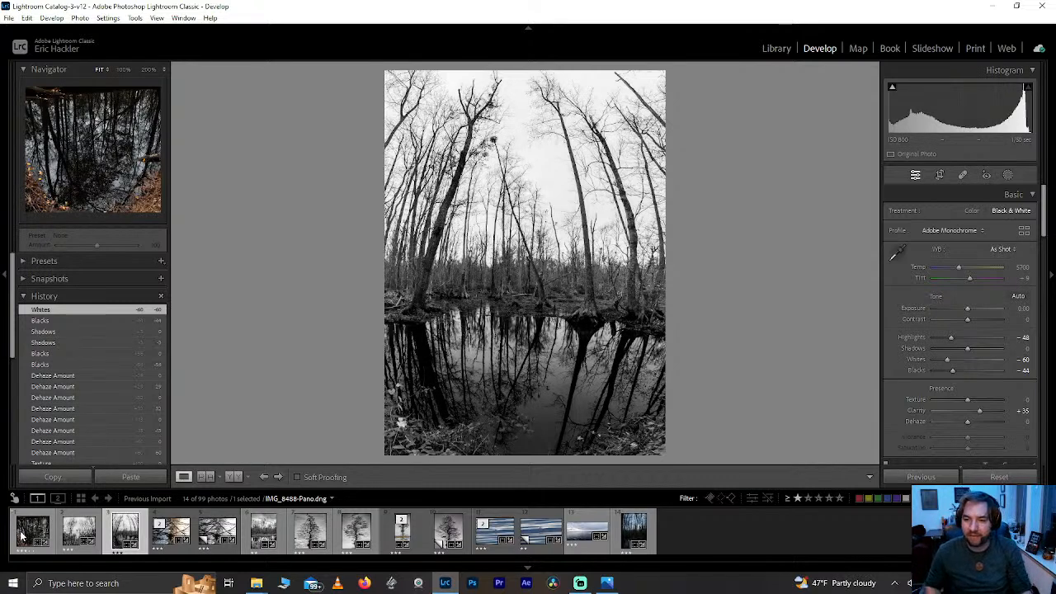
- Recrop IMG_8488-Pano.dng by extending the crop's top edge upward so more sky and treetops are included
{"action": "left_click", "coordinate": [940, 176]}
{"action": "mouse_move", "coordinate": [492, 71]}
{"action": "left_mouse_down"}
{"action": "mouse_move", "coordinate": [488, 136]}
{"action": "mouse_move", "coordinate": [486, 66]}
{"action": "left_mouse_up"}
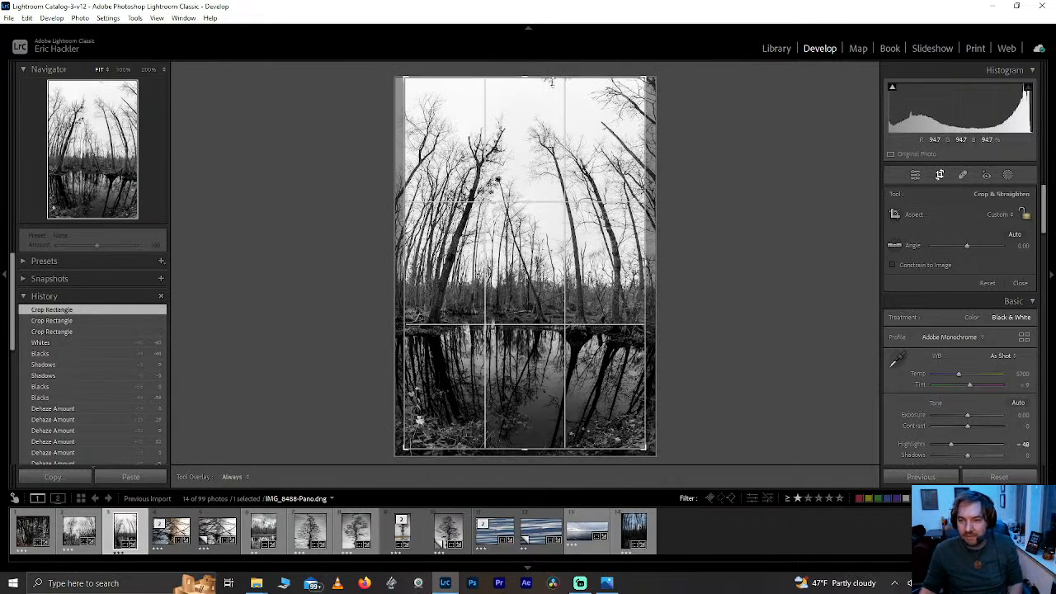
{"action": "left_click_drag", "start_coordinate": [551, 78], "coordinate": [545, 88]}
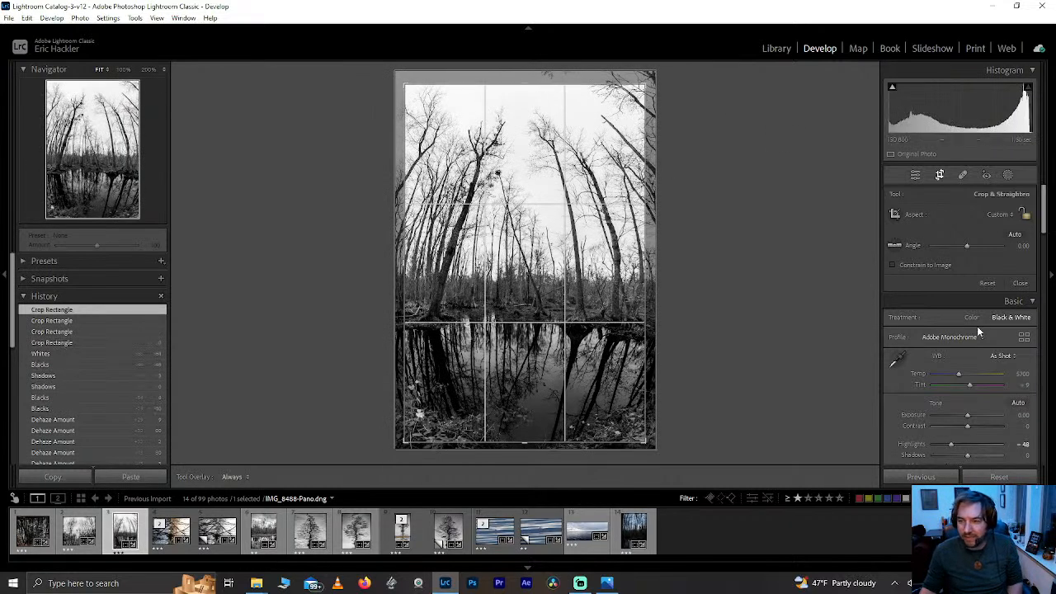
{"action": "left_click", "coordinate": [940, 175]}
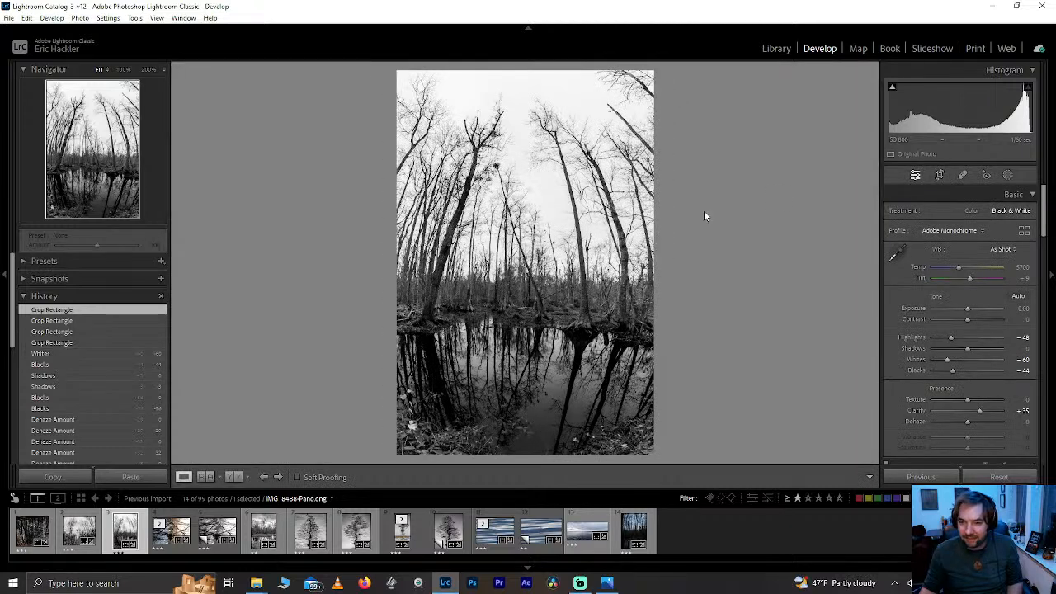
- Create a virtual copy of IMG_8488-Pano.dng and crop off the upper trees and sky to a nearly square frame
{"action": "key", "text": "ctrl+apostrophe"}
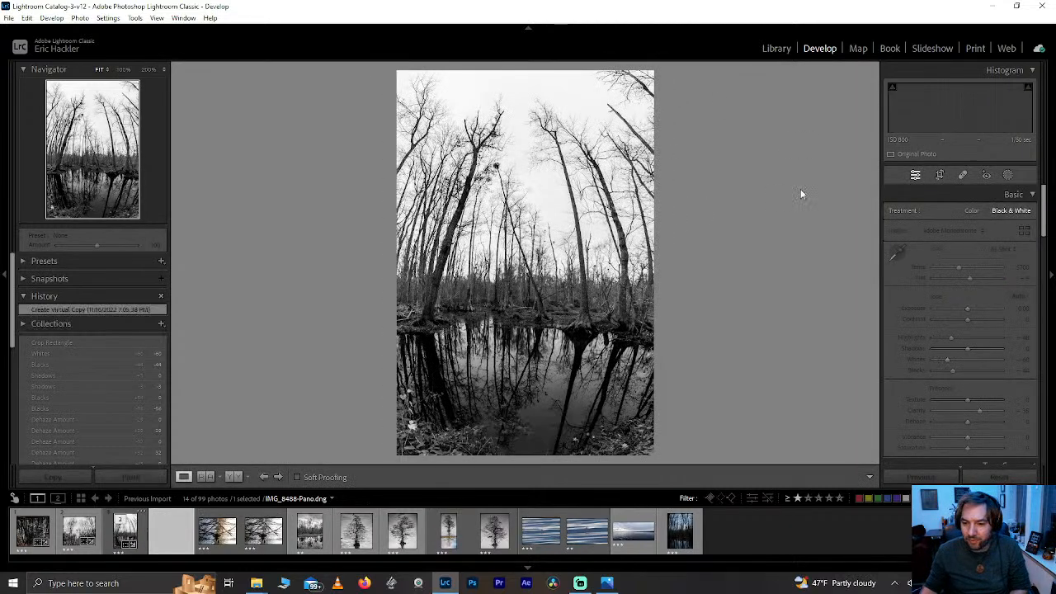
{"action": "left_click", "coordinate": [939, 175]}
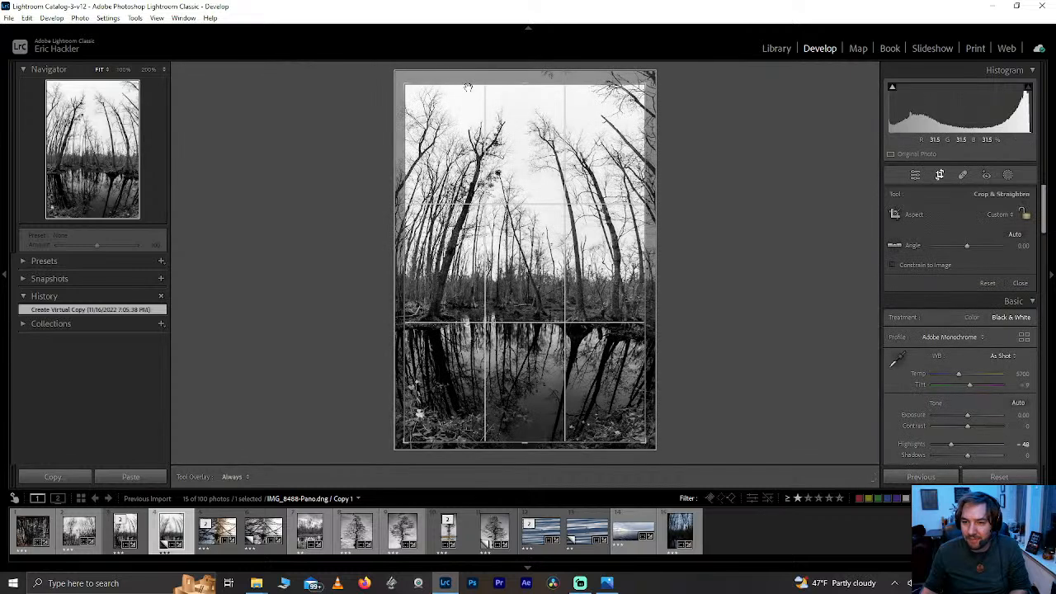
{"action": "left_click_drag", "start_coordinate": [486, 83], "coordinate": [513, 141]}
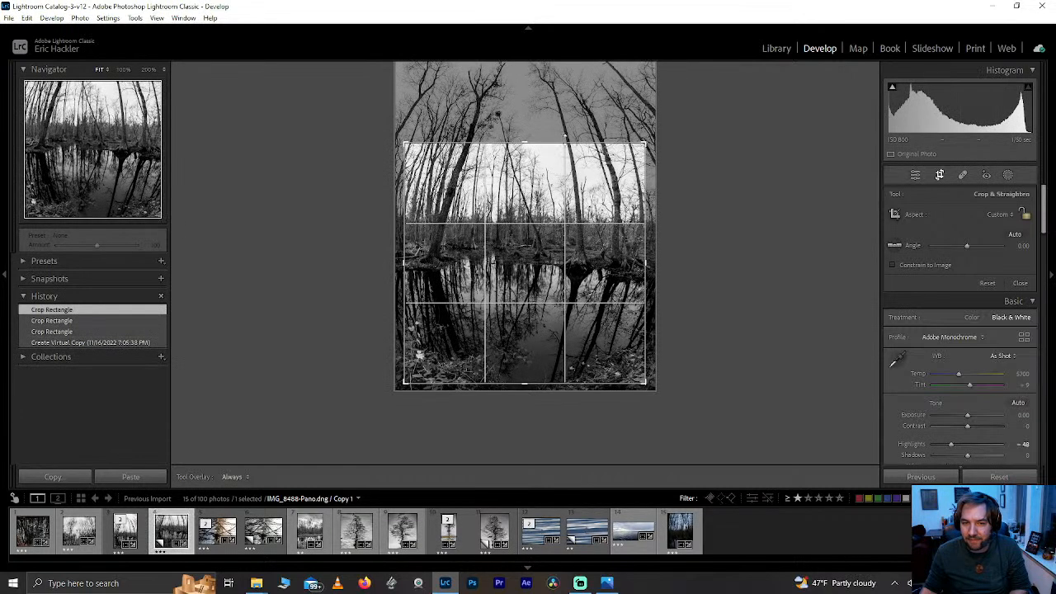
{"action": "left_click", "coordinate": [940, 174]}
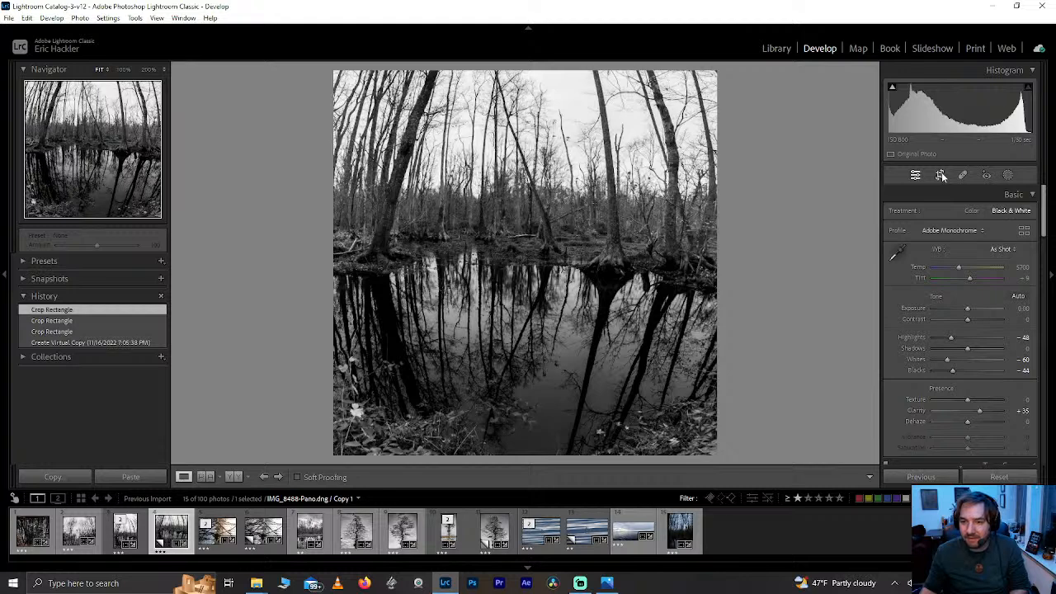
{"action": "left_click", "coordinate": [941, 173]}
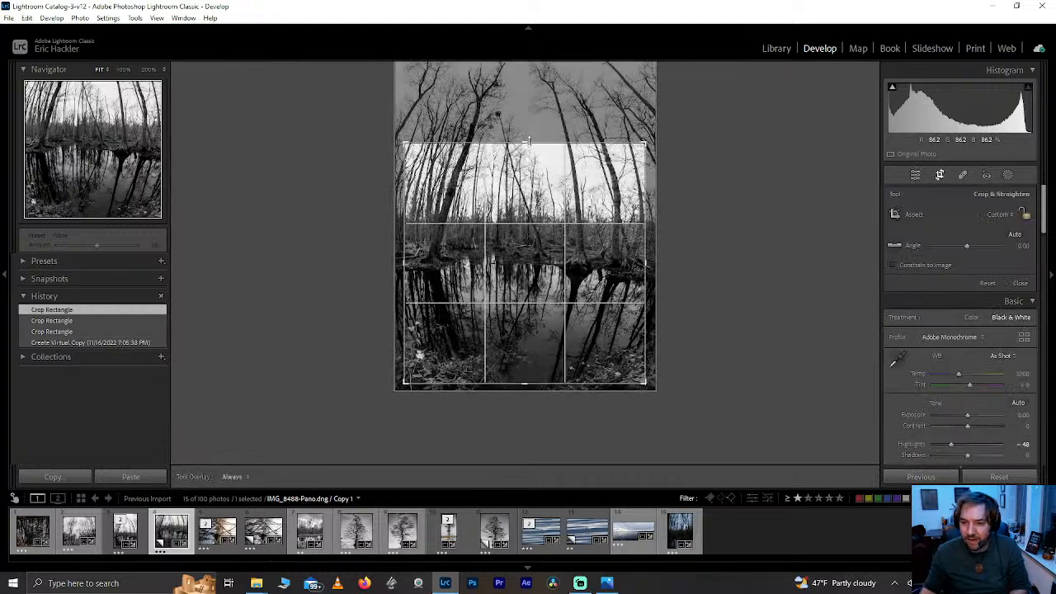
{"action": "left_click_drag", "start_coordinate": [532, 135], "coordinate": [532, 133]}
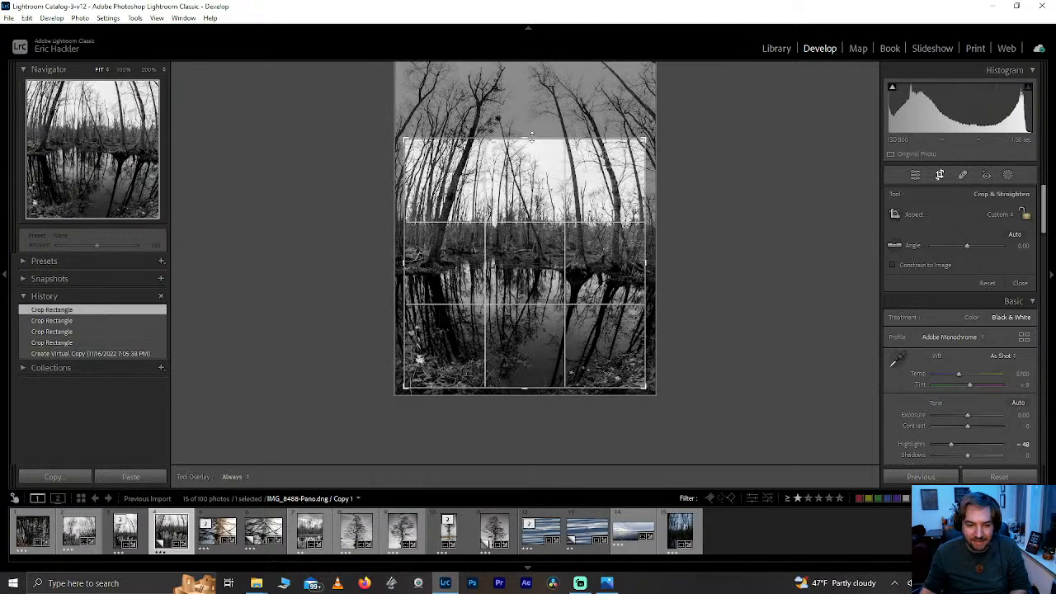
{"action": "left_click", "coordinate": [941, 174]}
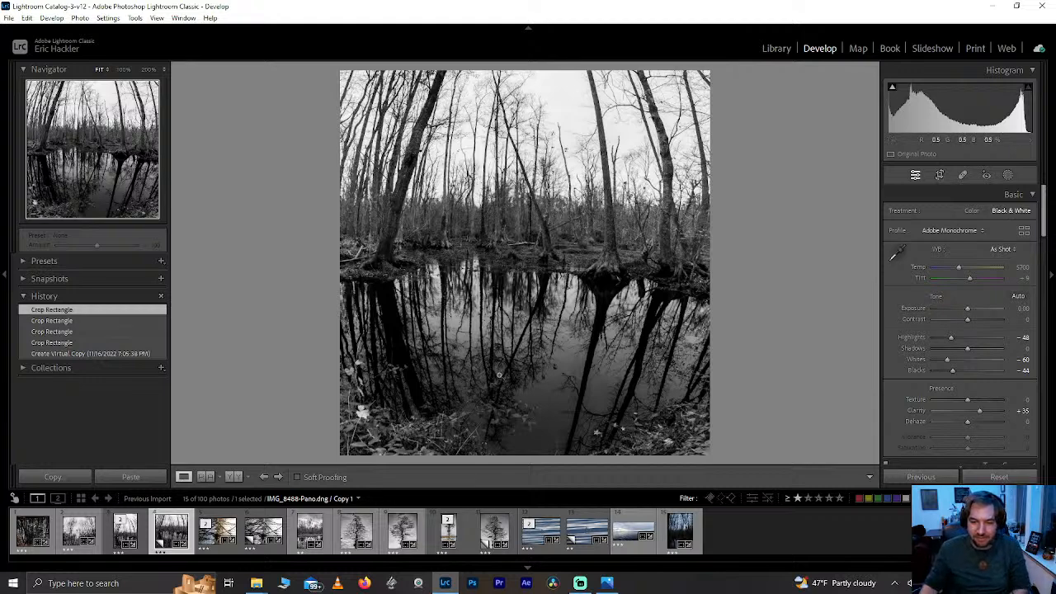
- Try Temp −32, Tint 32 and Saturation −69 on Mask 1 of IMG_8516.CR2
{"action": "left_click", "coordinate": [212, 537]}
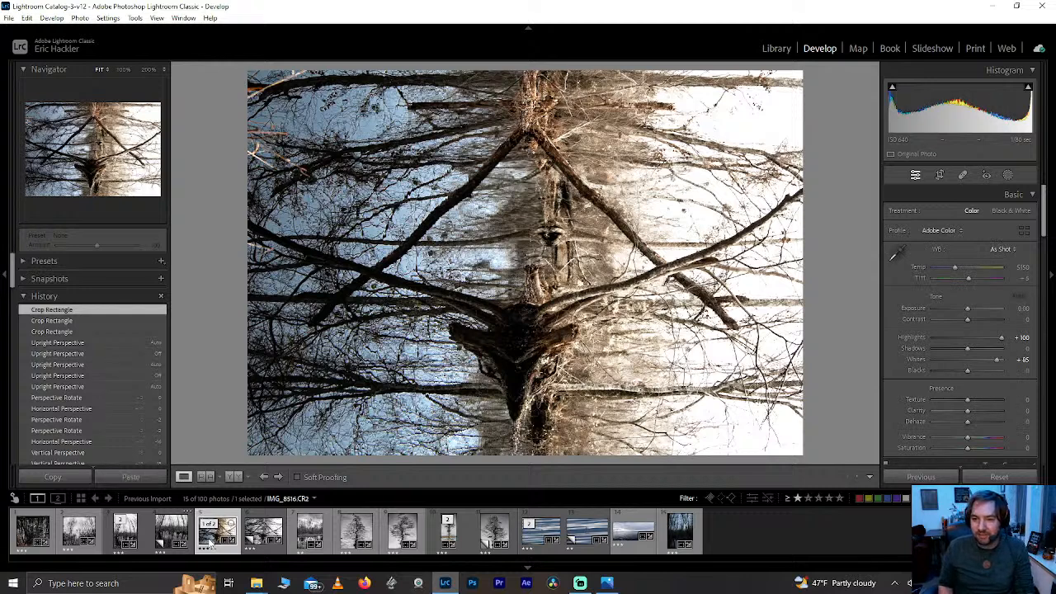
{"action": "key", "text": "Right"}
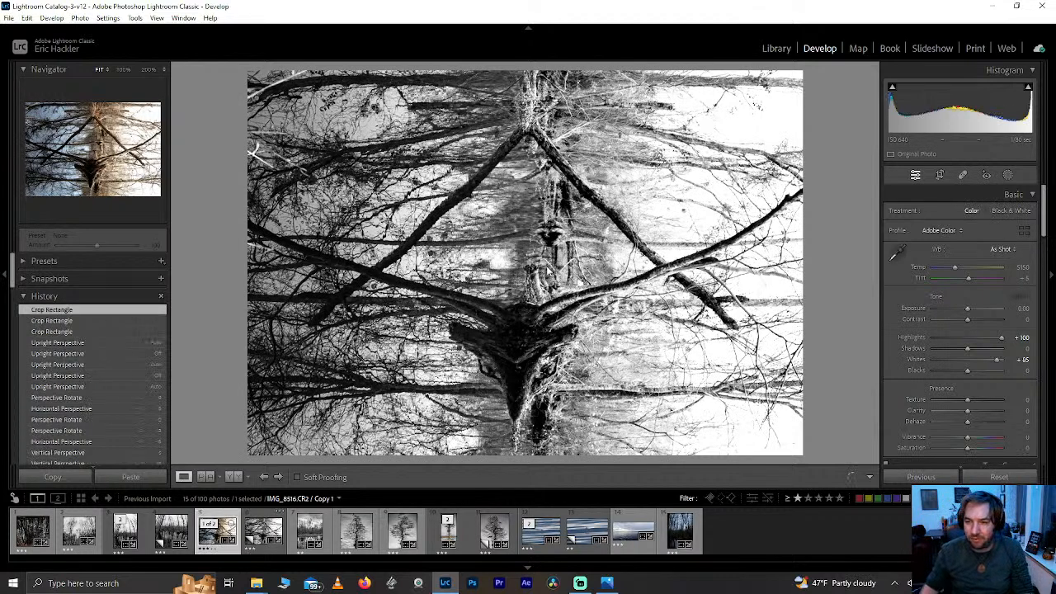
{"action": "left_click", "coordinate": [1005, 178]}
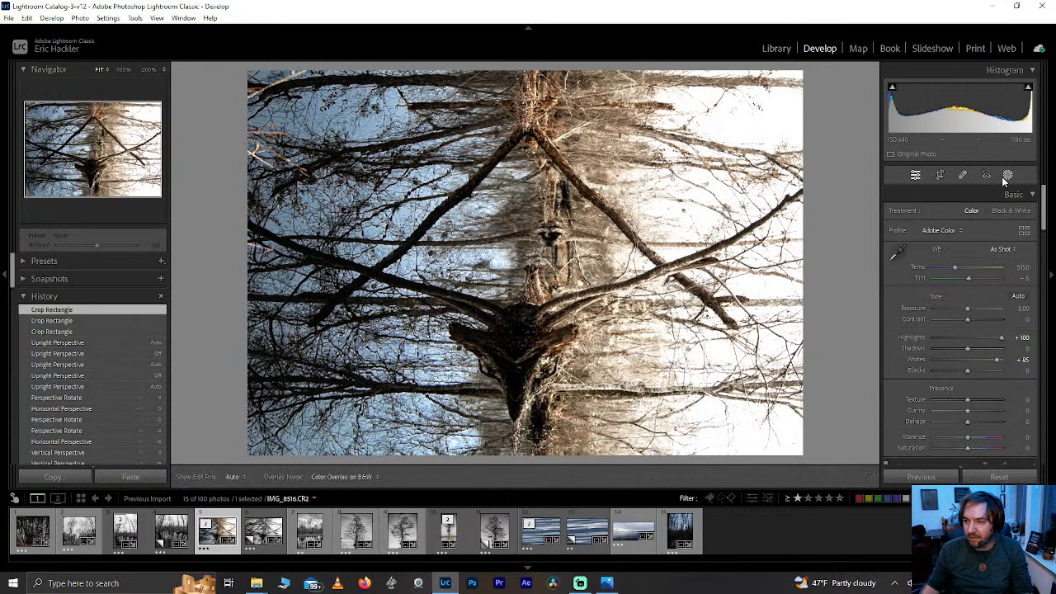
{"action": "left_click", "coordinate": [810, 135]}
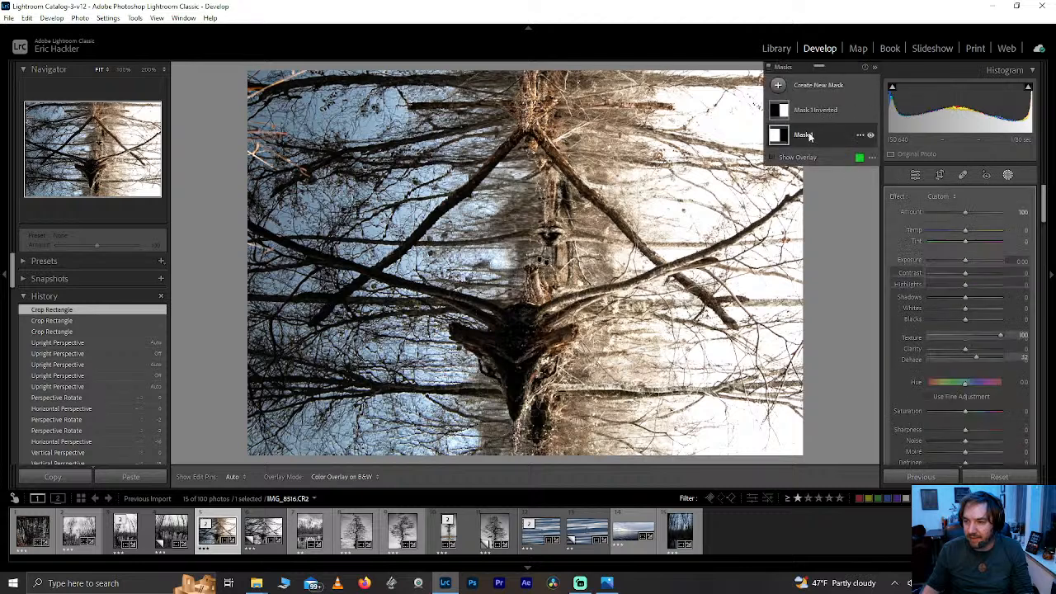
{"action": "mouse_move", "coordinate": [968, 246]}
{"action": "left_mouse_down"}
{"action": "mouse_move", "coordinate": [957, 247]}
{"action": "mouse_move", "coordinate": [977, 263]}
{"action": "left_mouse_up"}
{"action": "double_click", "coordinate": [960, 244]}
{"action": "double_click", "coordinate": [975, 254]}
{"action": "left_click_drag", "start_coordinate": [964, 245], "coordinate": [975, 257]}
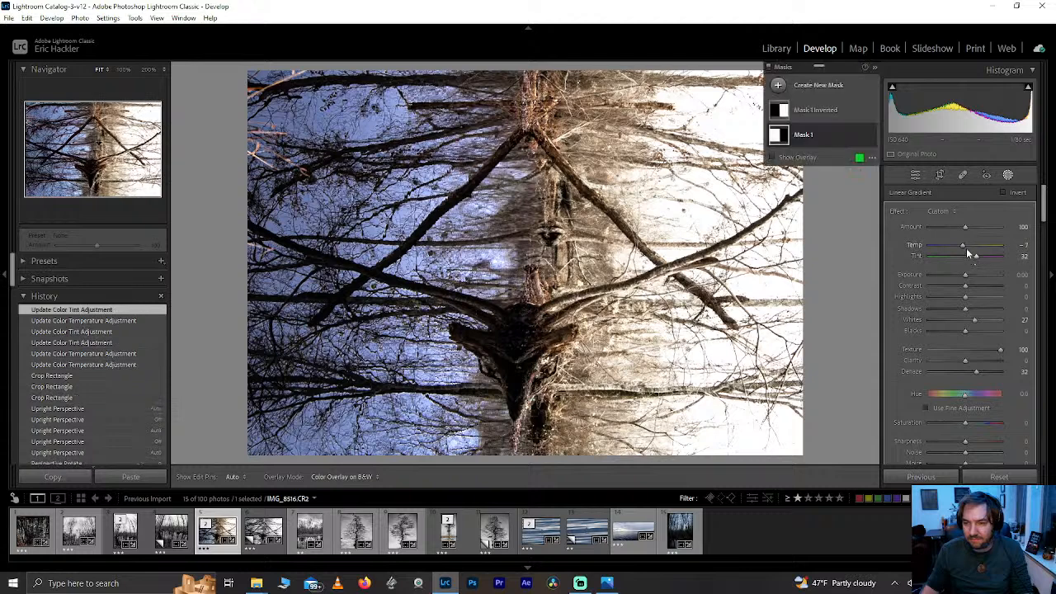
{"action": "left_click_drag", "start_coordinate": [960, 248], "coordinate": [954, 246]}
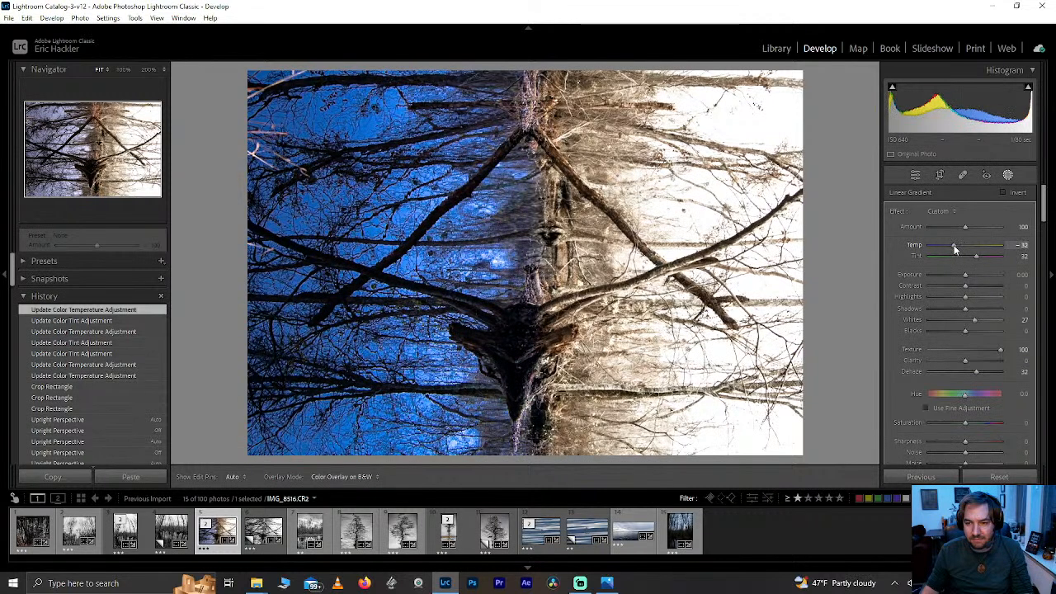
{"action": "left_click_drag", "start_coordinate": [965, 423], "coordinate": [941, 427]}
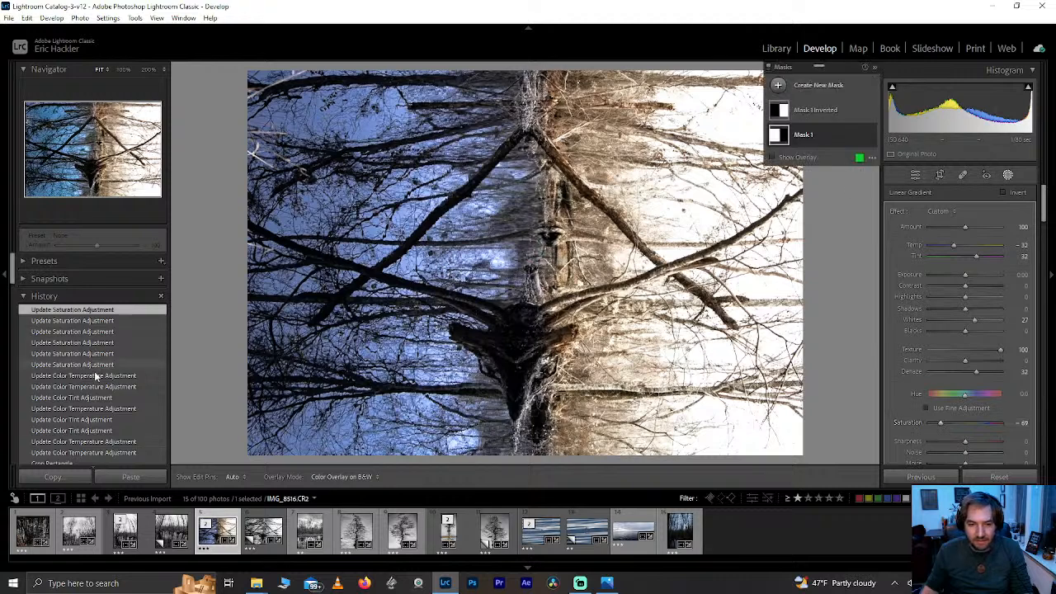
- Compare the history states of IMG_8516.CR2 and revert to the latest Crop Rectangle state, discarding the Mask 1 color changes
{"action": "scroll", "coordinate": [101, 394], "scroll_direction": "down", "scroll_amount": 2}
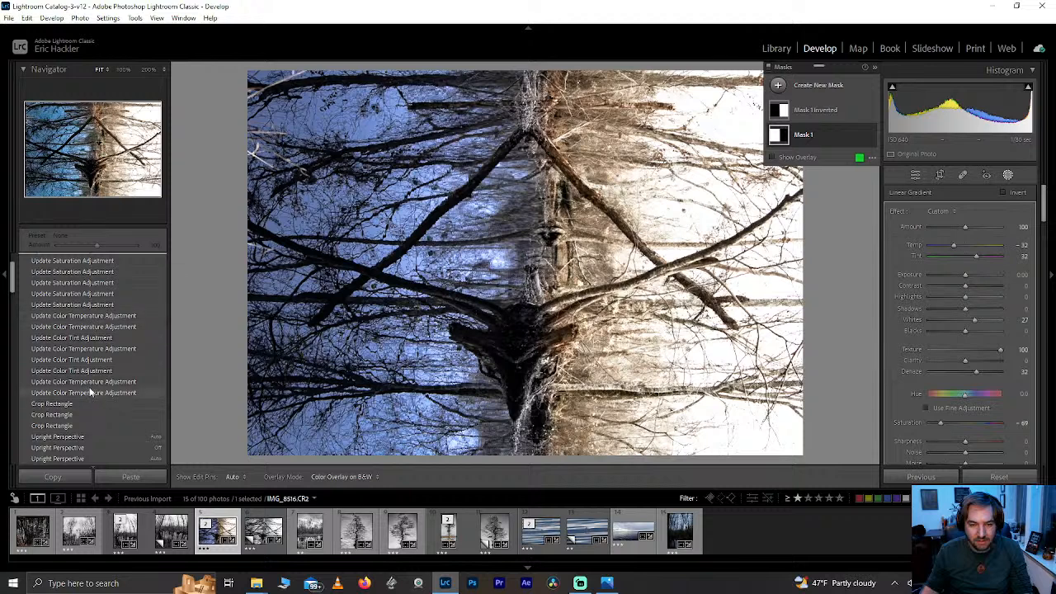
{"action": "left_click", "coordinate": [83, 403]}
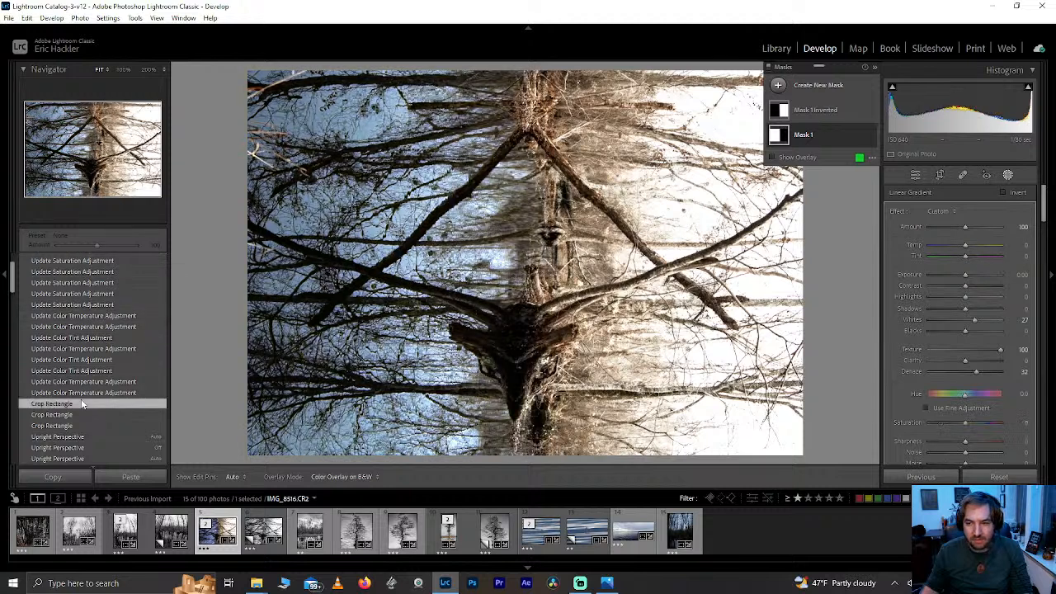
{"action": "scroll", "coordinate": [113, 334], "scroll_direction": "up", "scroll_amount": 2}
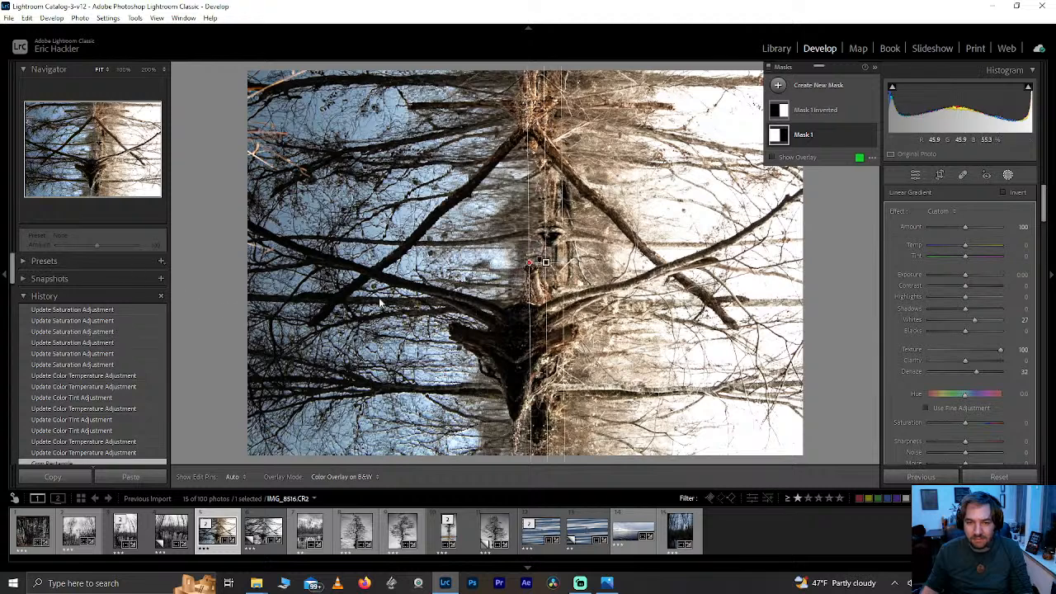
{"action": "left_click", "coordinate": [83, 453]}
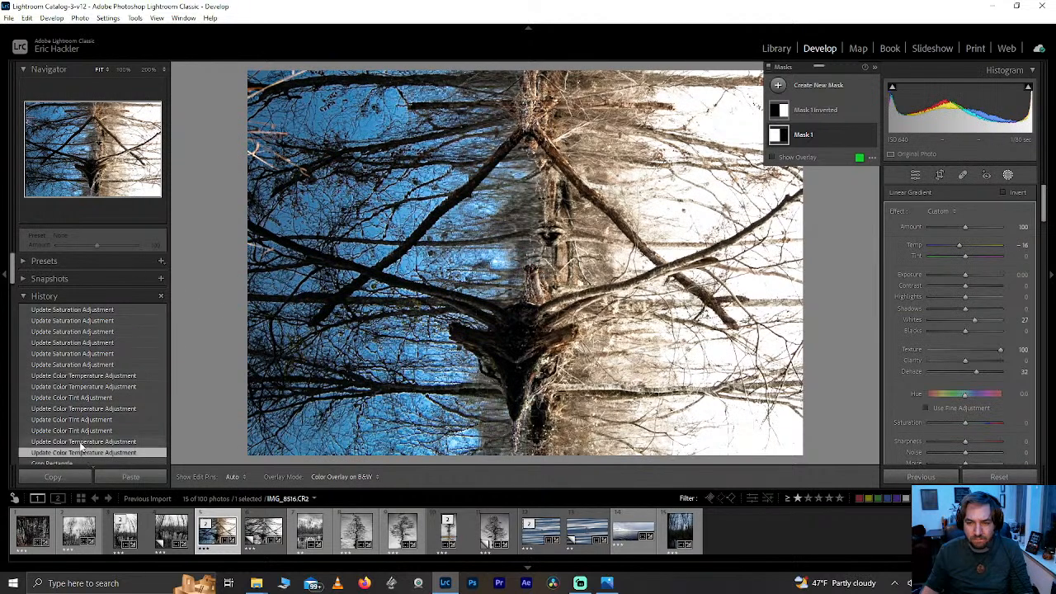
{"action": "left_click", "coordinate": [82, 443]}
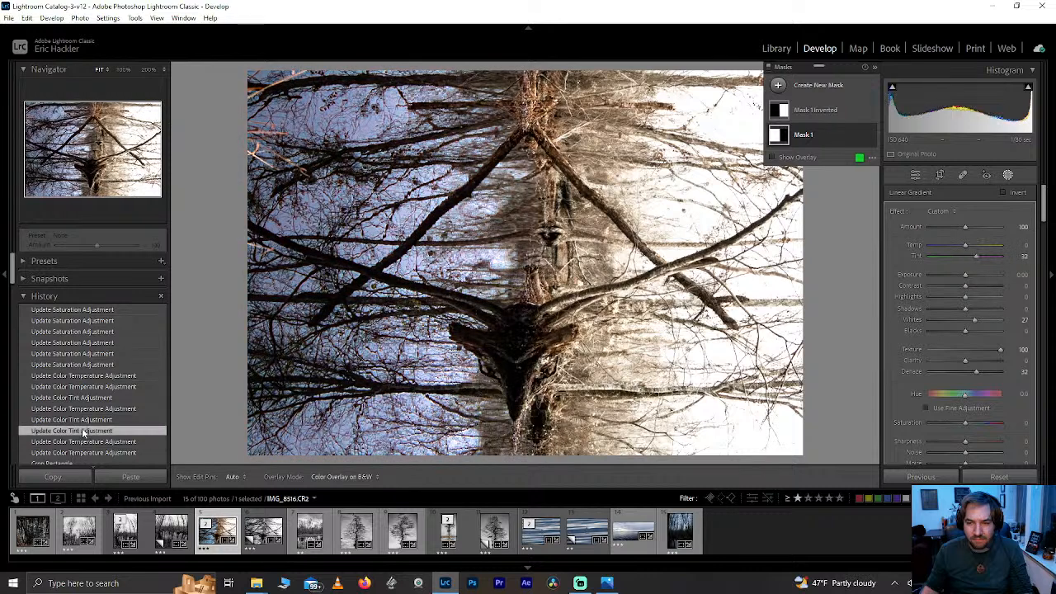
{"action": "left_click", "coordinate": [83, 453]}
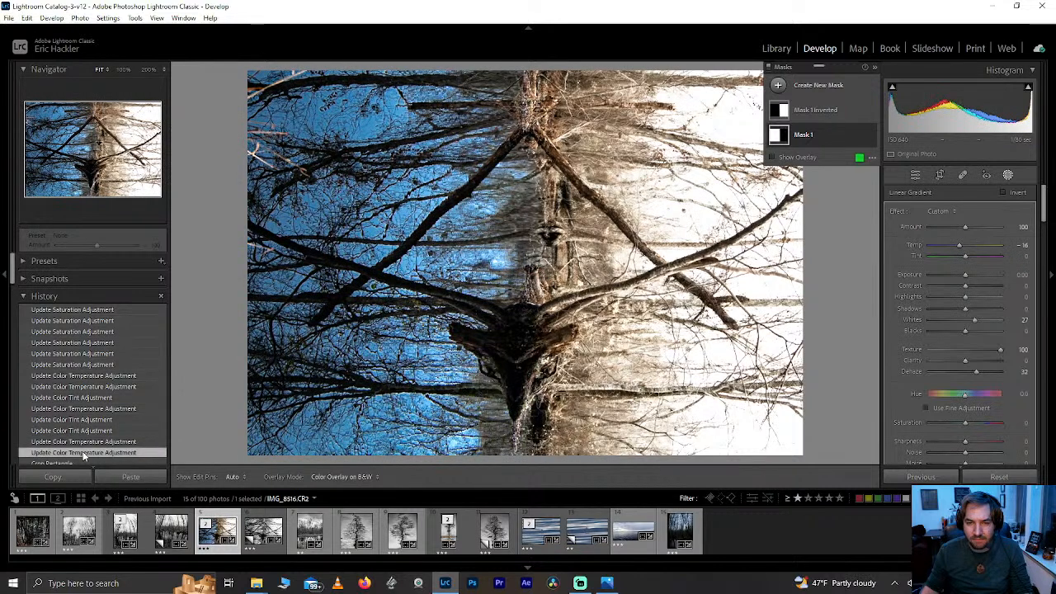
{"action": "scroll", "coordinate": [83, 456], "scroll_direction": "down", "scroll_amount": 2}
{"action": "left_click", "coordinate": [68, 404]}
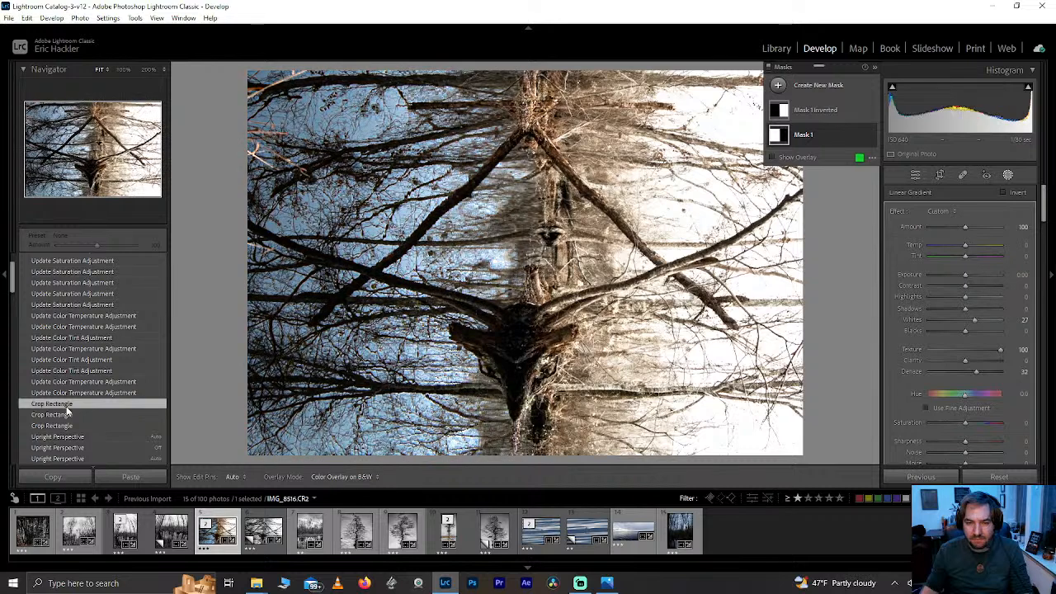
{"action": "left_click", "coordinate": [64, 393]}
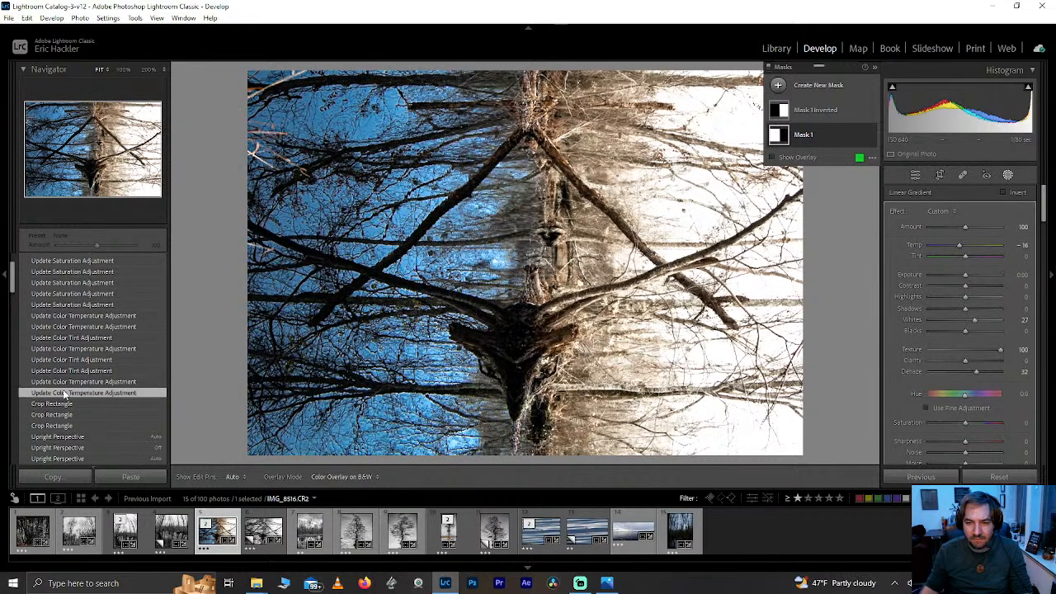
{"action": "left_click", "coordinate": [66, 404]}
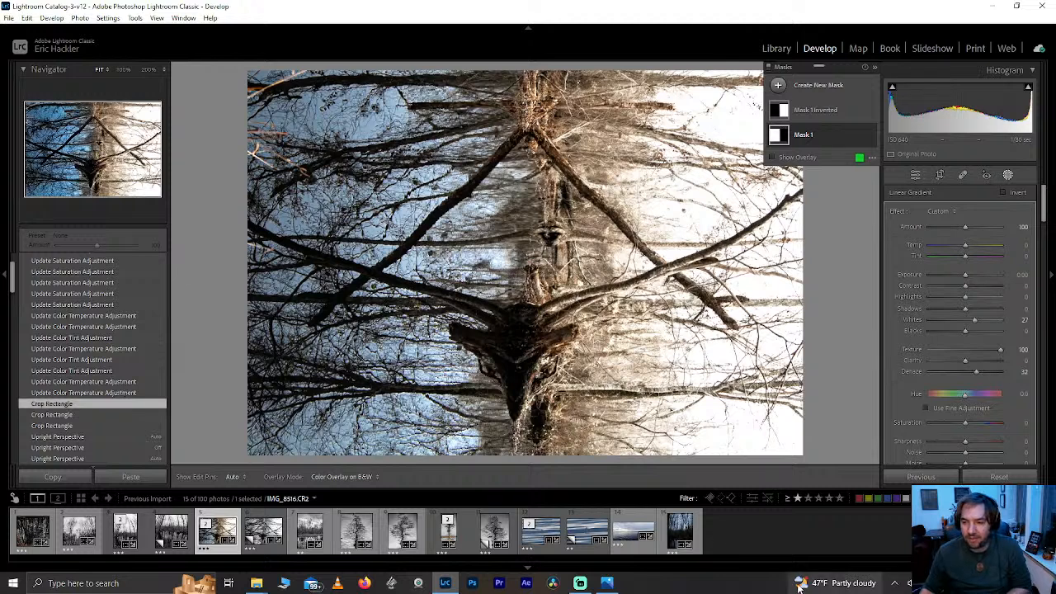
- Put the black-and-white copy of IMG_8516.CR2 ahead of the color version in their stack and view both
{"action": "left_click", "coordinate": [237, 540], "text": "ctrl"}
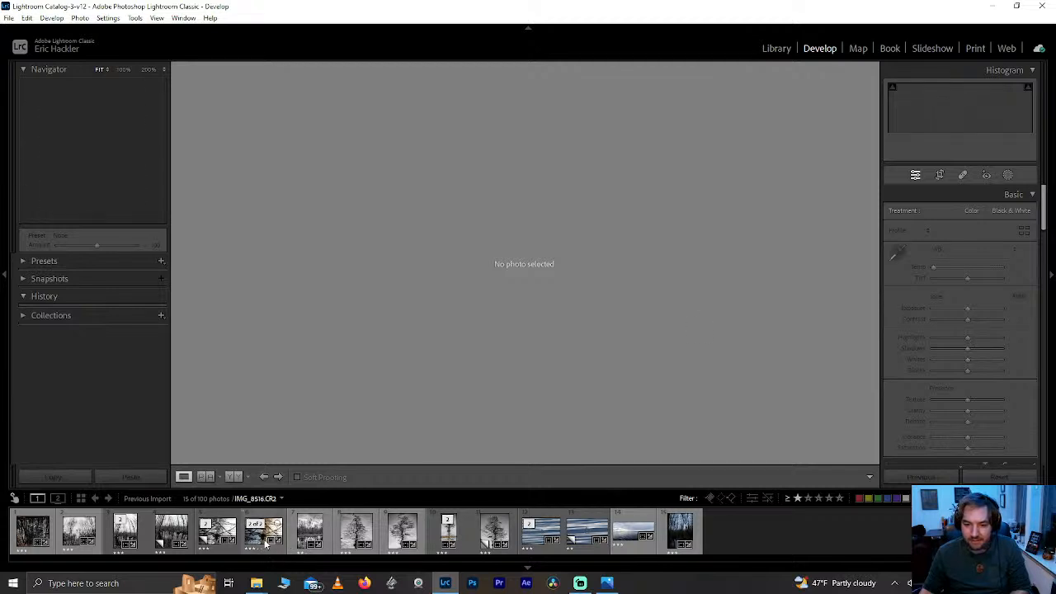
{"action": "left_click", "coordinate": [236, 541]}
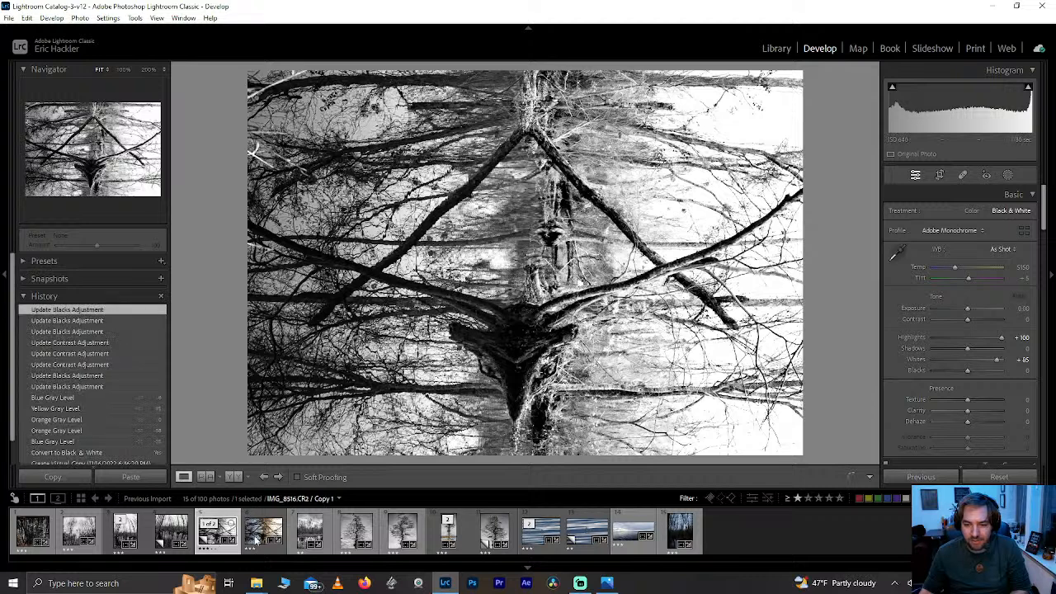
{"action": "left_click", "coordinate": [257, 537]}
- Review the photos from IMG_8527-HDR.dng through IMG_8590.CR2, rating IMG_8550.CR2 Copy 1 one star
{"action": "key", "text": "Right"}
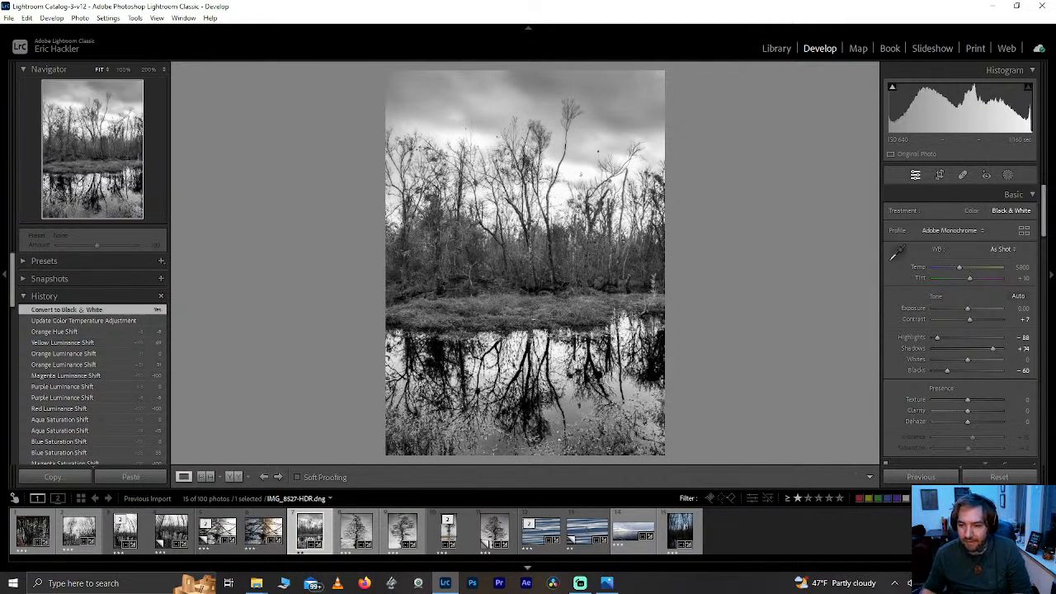
{"action": "key", "text": "Right"}
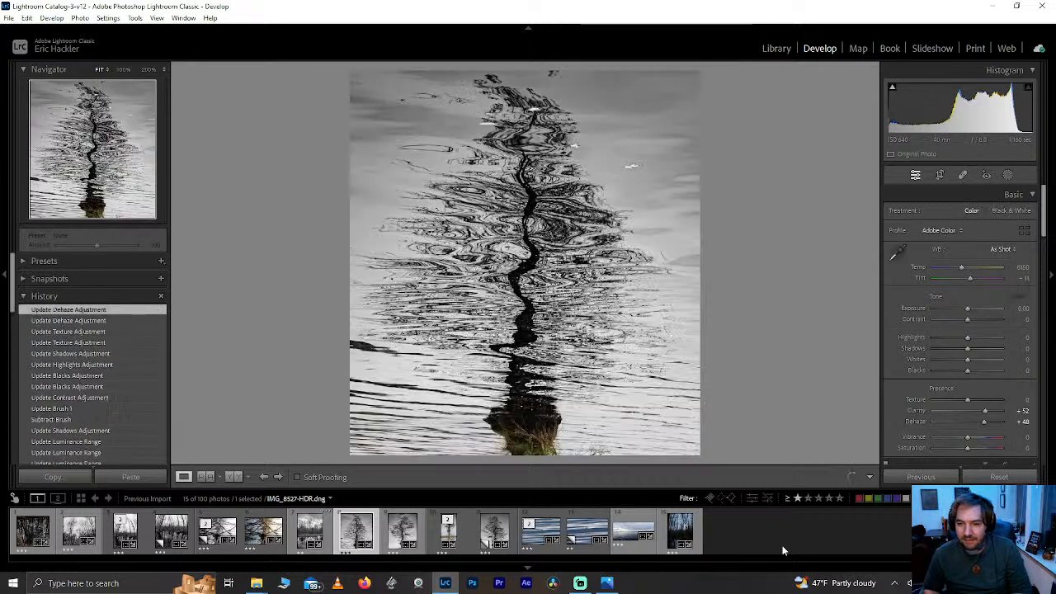
{"action": "key", "text": "Right"}
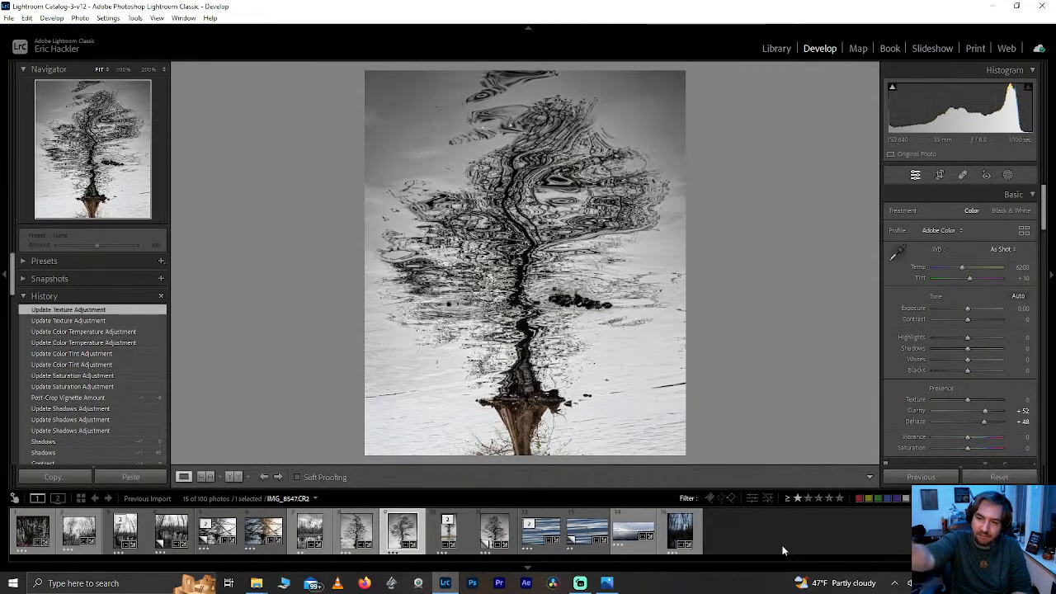
{"action": "key", "text": "Right"}
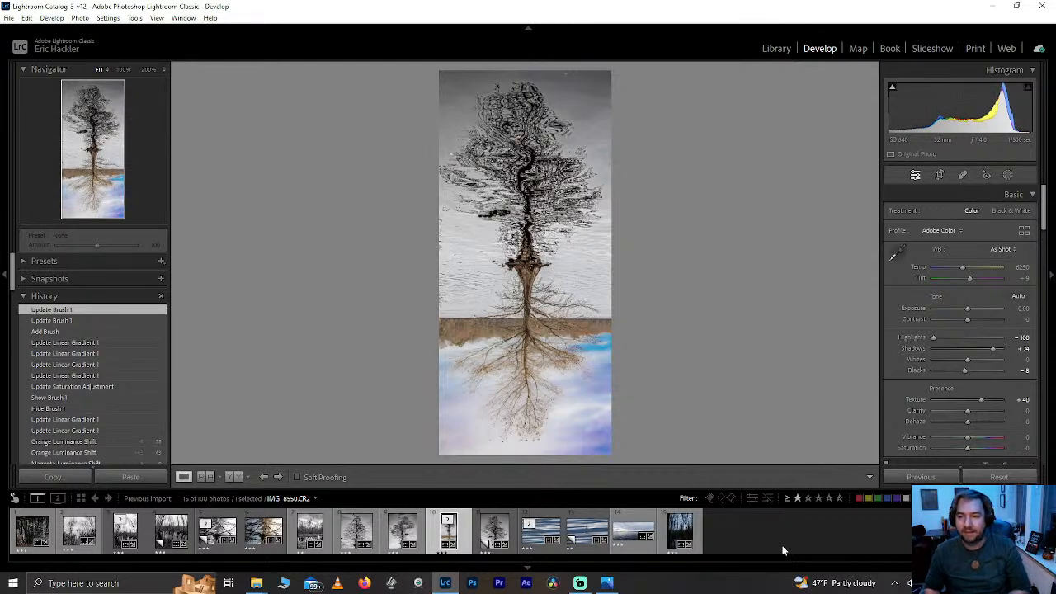
{"action": "key", "text": "Right"}
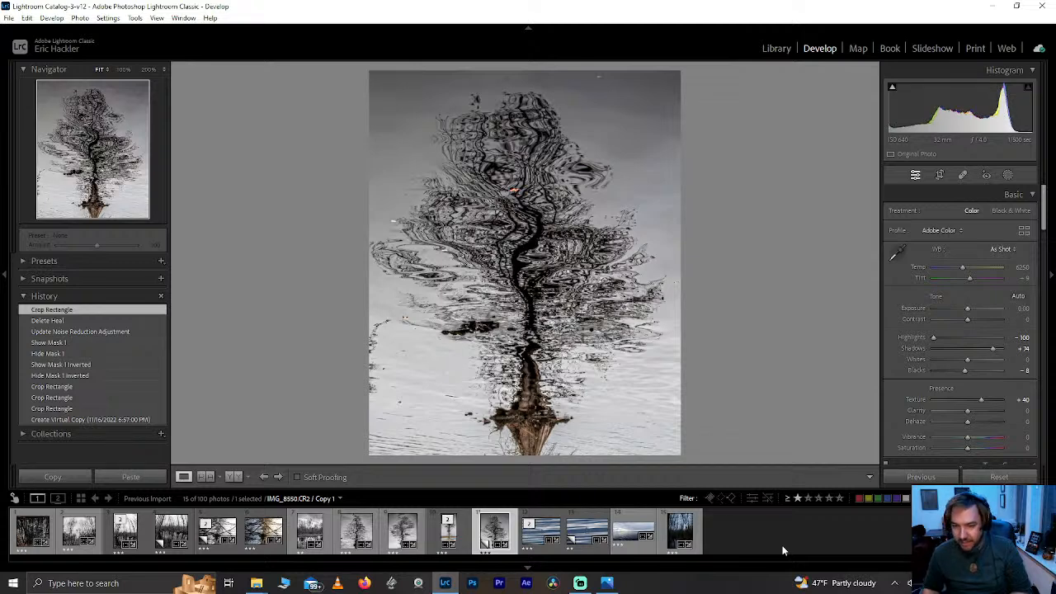
{"action": "key", "text": "1"}
{"action": "key", "text": "Right"}
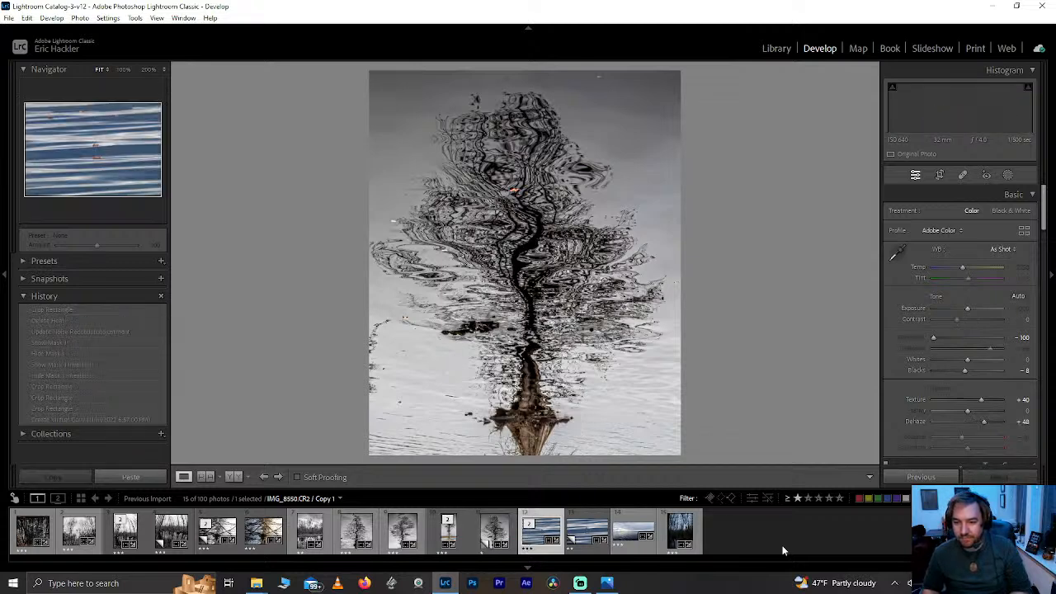
{"action": "key", "text": "Right"}
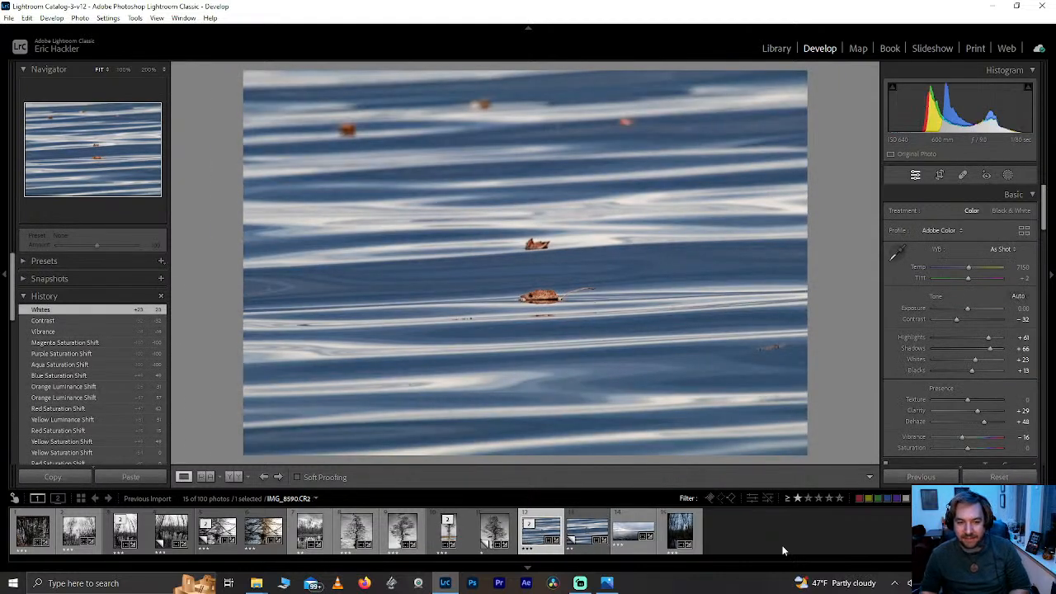
- Set Highlights to 100 and Whites to 21 on Mask 2 of IMG_8613-Pano-Pano.dng with the mask overlay shown
{"action": "key", "text": "Right"}
{"action": "key", "text": "Right"}
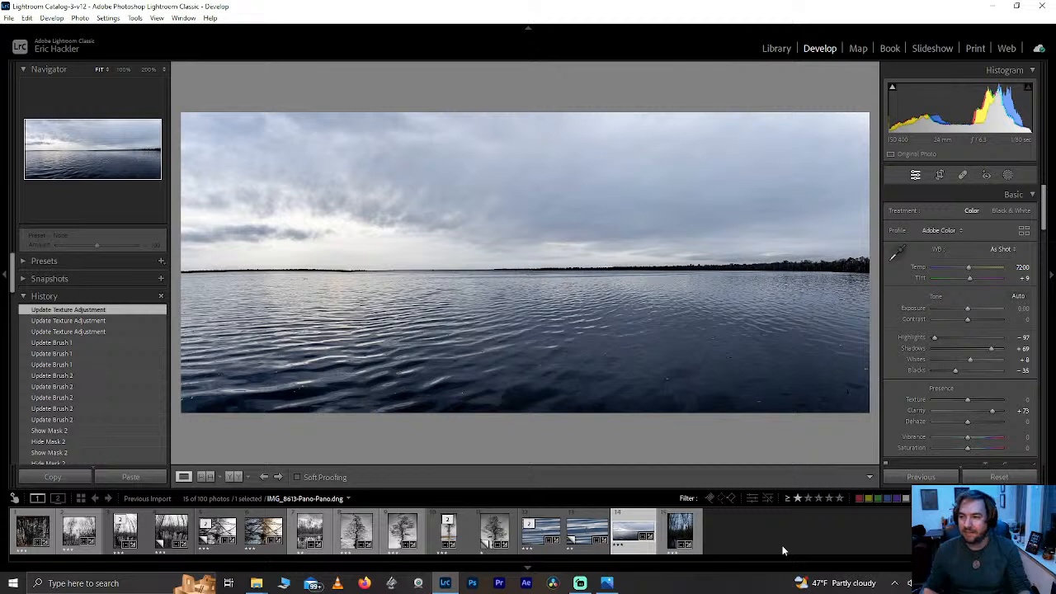
{"action": "left_click", "coordinate": [1008, 175]}
{"action": "left_click_drag", "start_coordinate": [831, 68], "coordinate": [241, 353]}
{"action": "left_click", "coordinate": [242, 395]}
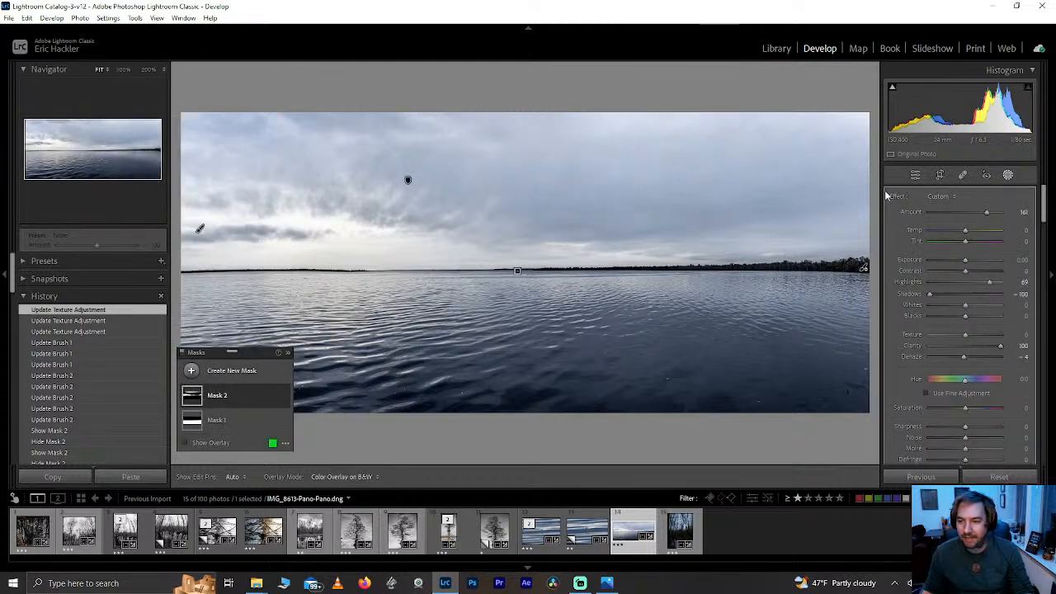
{"action": "left_click", "coordinate": [211, 442]}
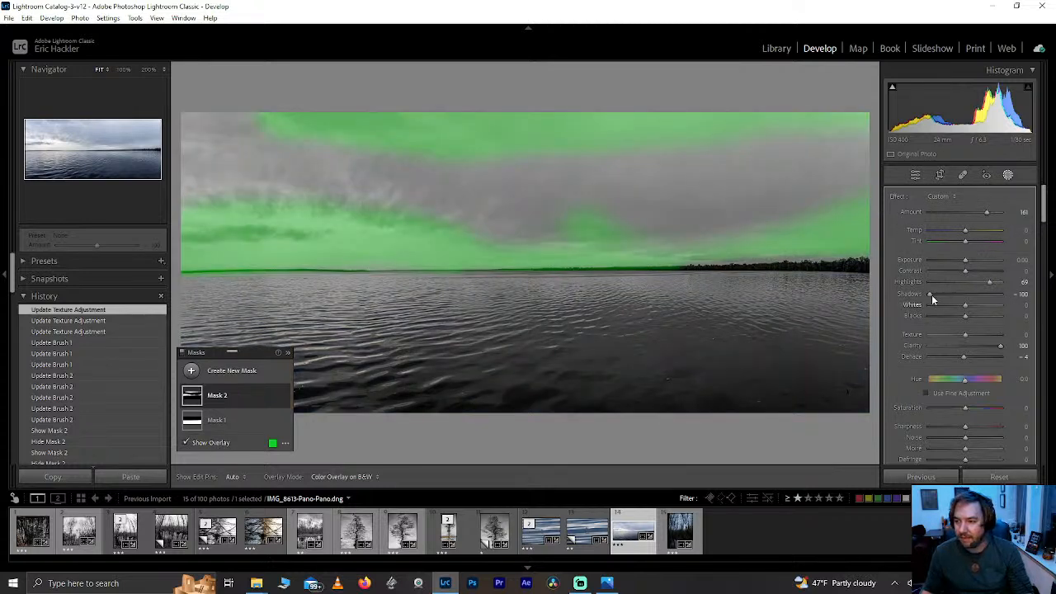
{"action": "left_click", "coordinate": [991, 281]}
{"action": "left_click_drag", "start_coordinate": [992, 282], "coordinate": [972, 305]}
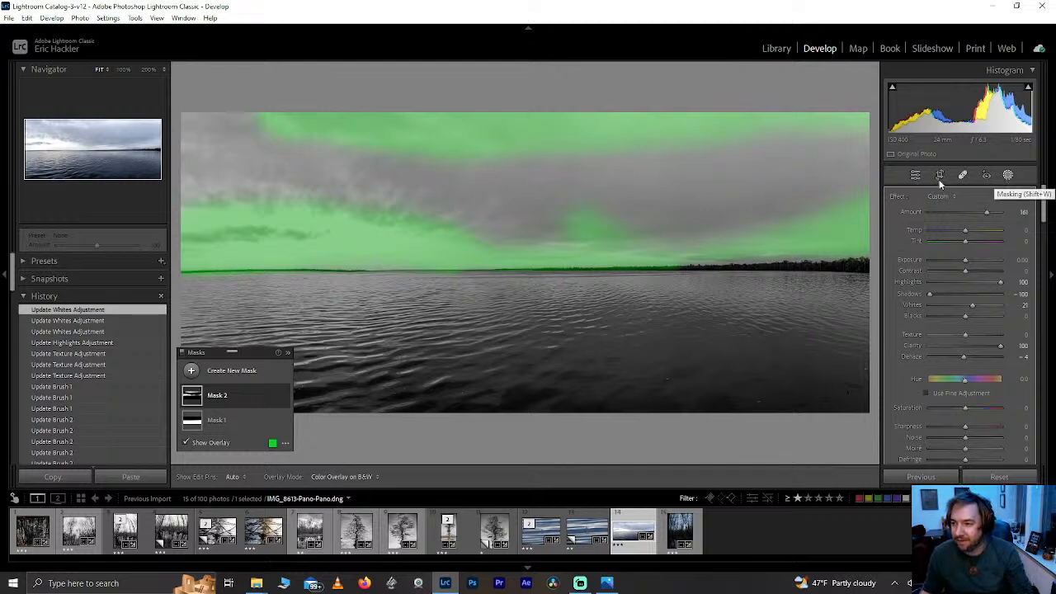
- Extend Brush 1 of Mask 2 along the edges of the upper clouds with a size 12 brush
{"action": "left_click", "coordinate": [224, 395]}
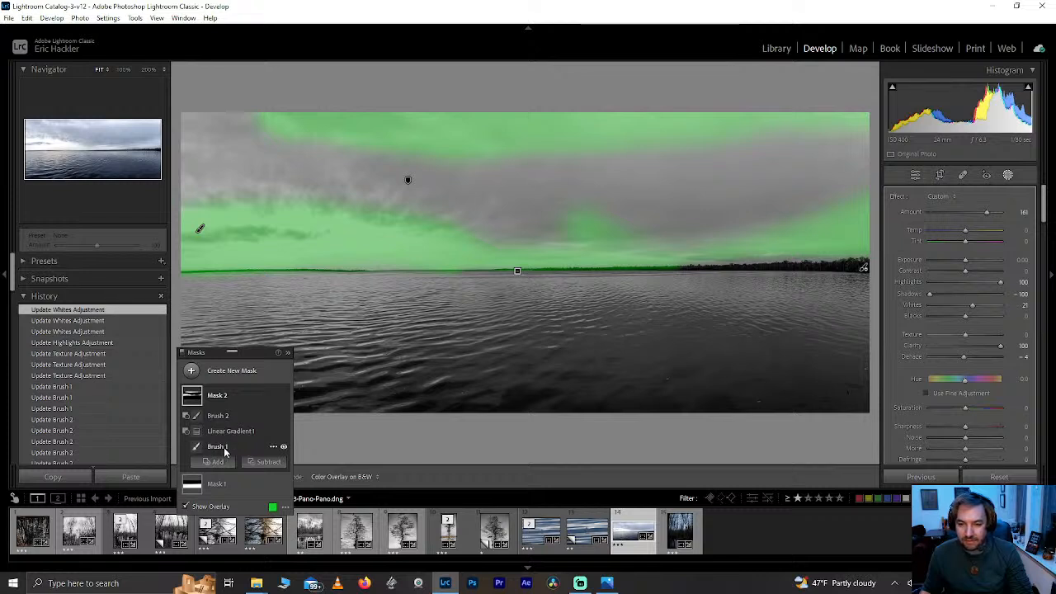
{"action": "left_click", "coordinate": [216, 446]}
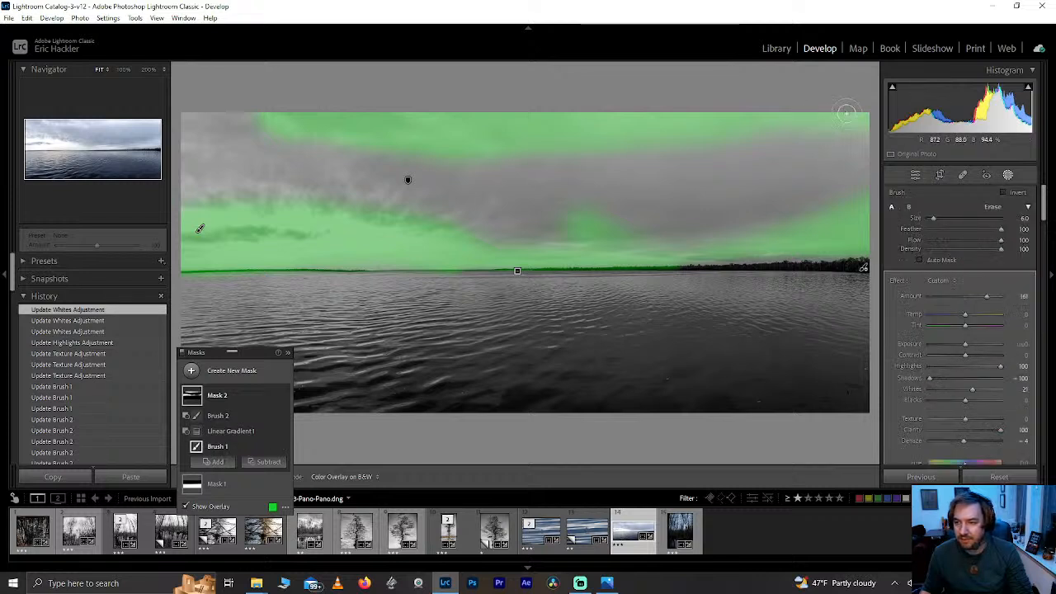
{"action": "key", "text": "h"}
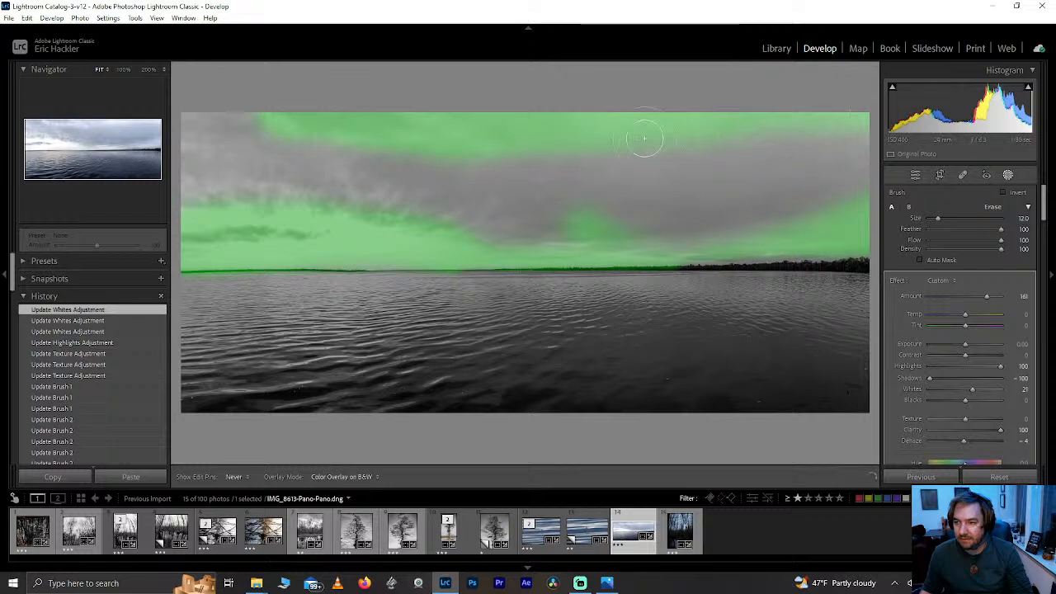
{"action": "mouse_move", "coordinate": [498, 142]}
{"action": "left_mouse_down"}
{"action": "mouse_move", "coordinate": [378, 137]}
{"action": "mouse_move", "coordinate": [266, 99]}
{"action": "left_mouse_up"}
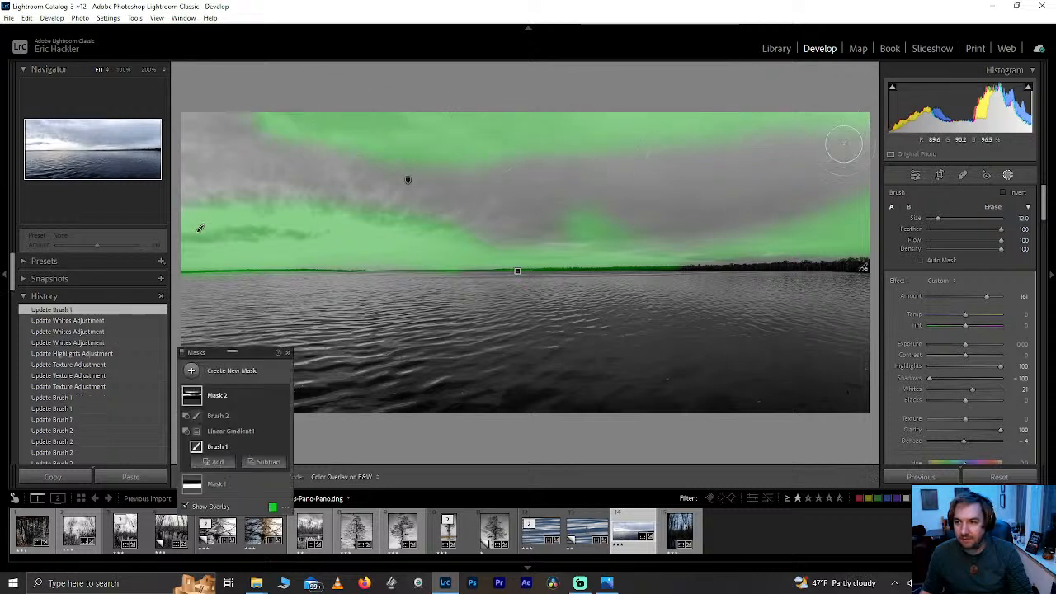
{"action": "mouse_move", "coordinate": [834, 205]}
{"action": "left_mouse_down"}
{"action": "mouse_move", "coordinate": [767, 230]}
{"action": "mouse_move", "coordinate": [675, 237]}
{"action": "mouse_move", "coordinate": [857, 169]}
{"action": "left_mouse_up"}
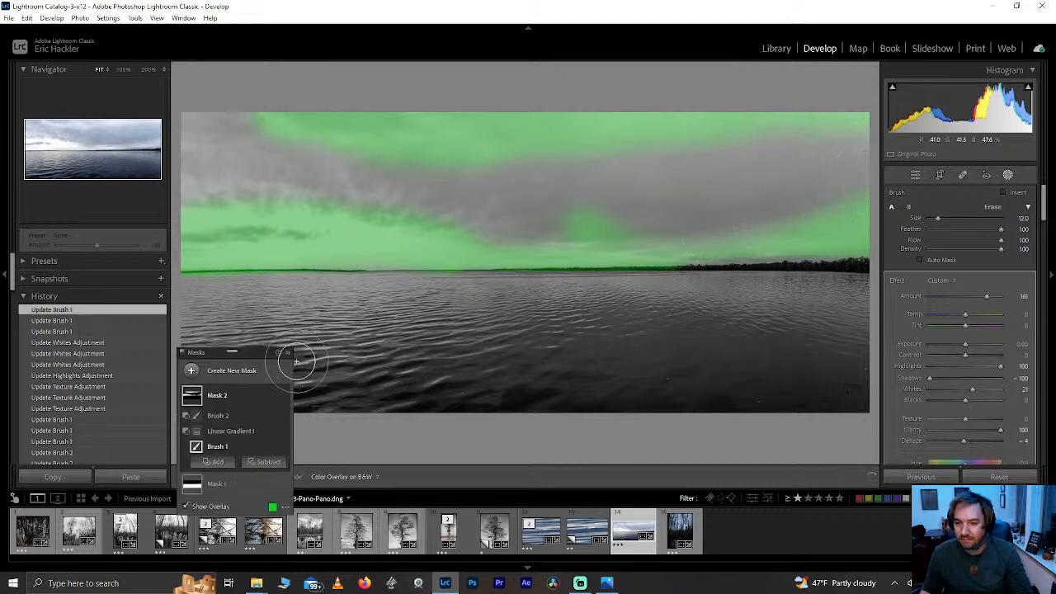
{"action": "left_click", "coordinate": [218, 461]}
{"action": "left_click", "coordinate": [230, 373]}
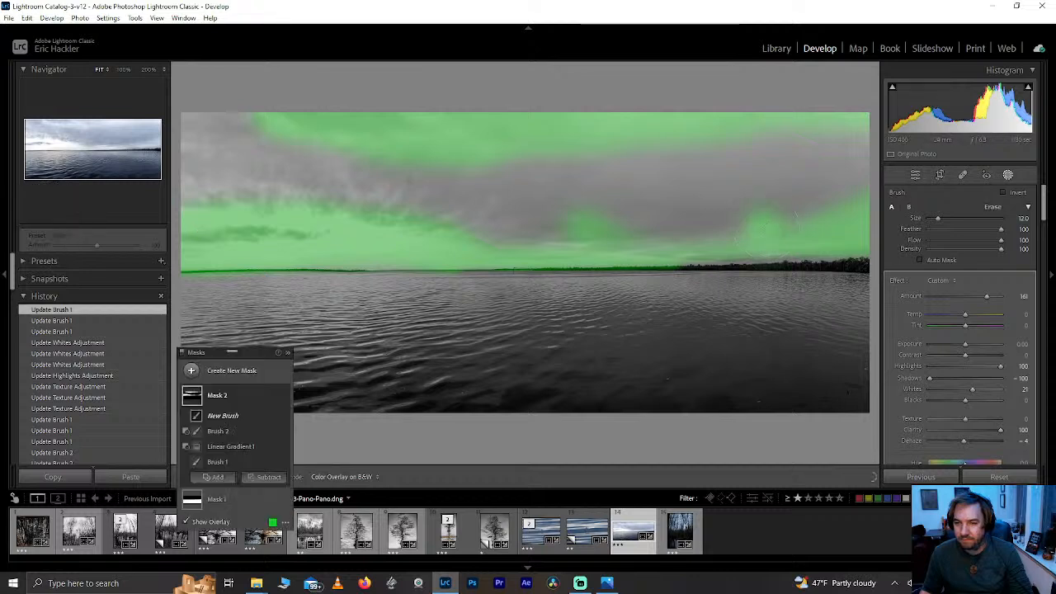
{"action": "left_click_drag", "start_coordinate": [200, 229], "coordinate": [763, 228]}
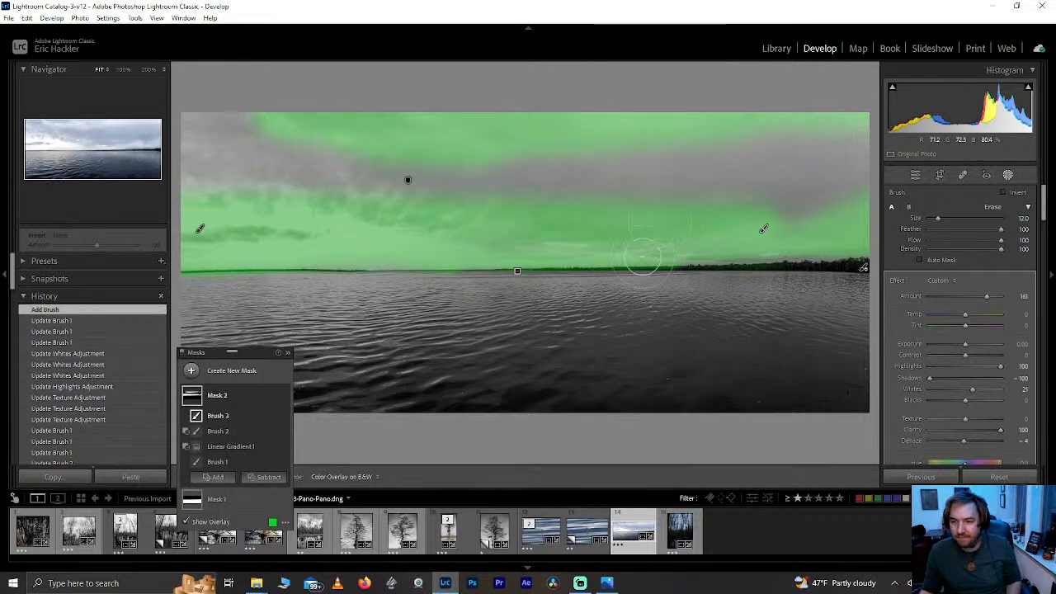
{"action": "key", "text": "ctrl+z"}
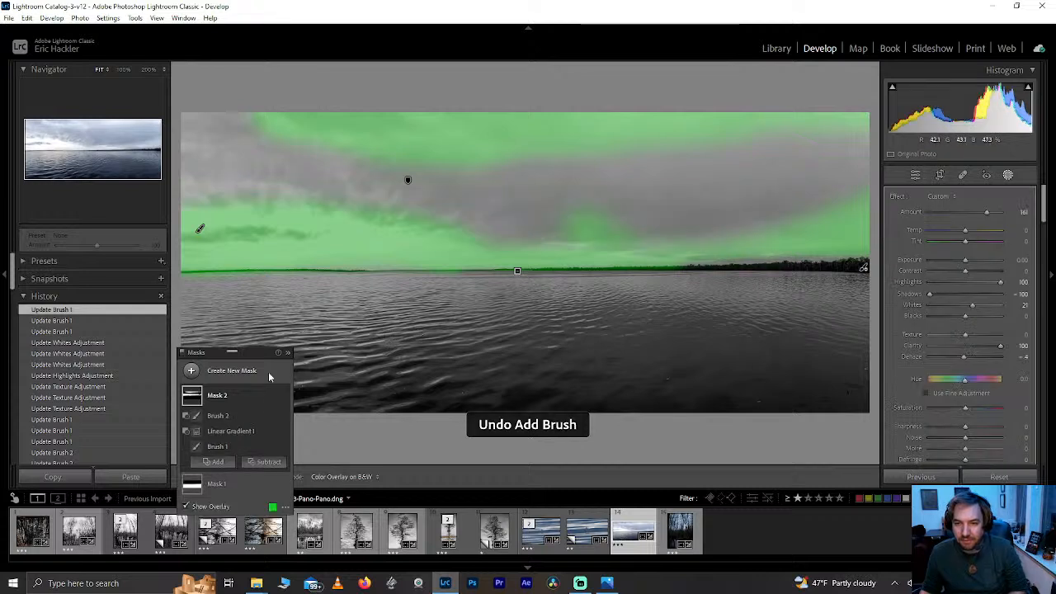
- Add a brush to Mask 2 and paint the bright sky above the right horizon up to the photo's right edge
{"action": "left_click", "coordinate": [217, 460]}
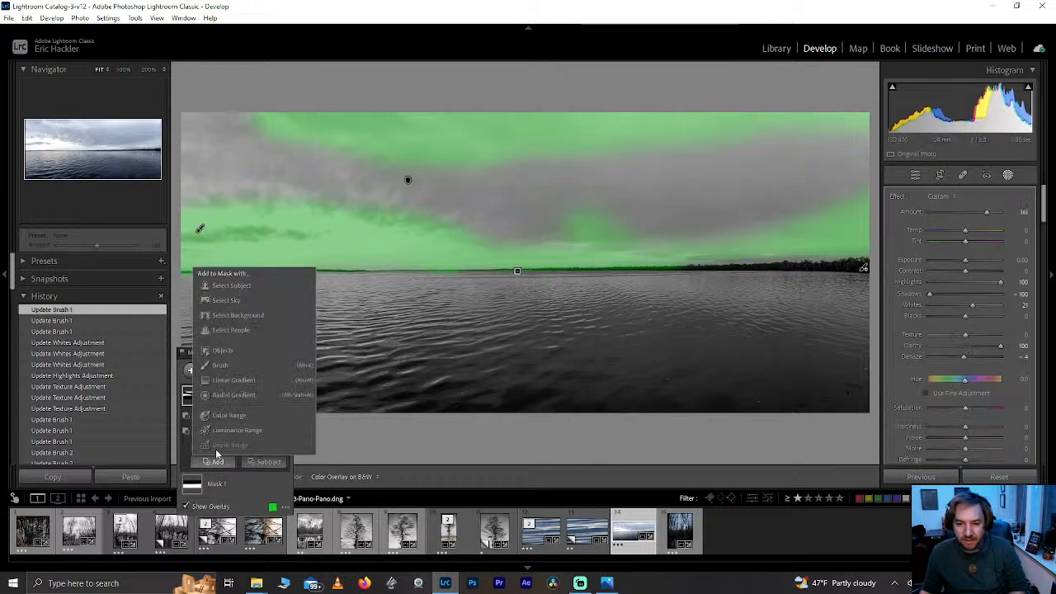
{"action": "left_click", "coordinate": [234, 364]}
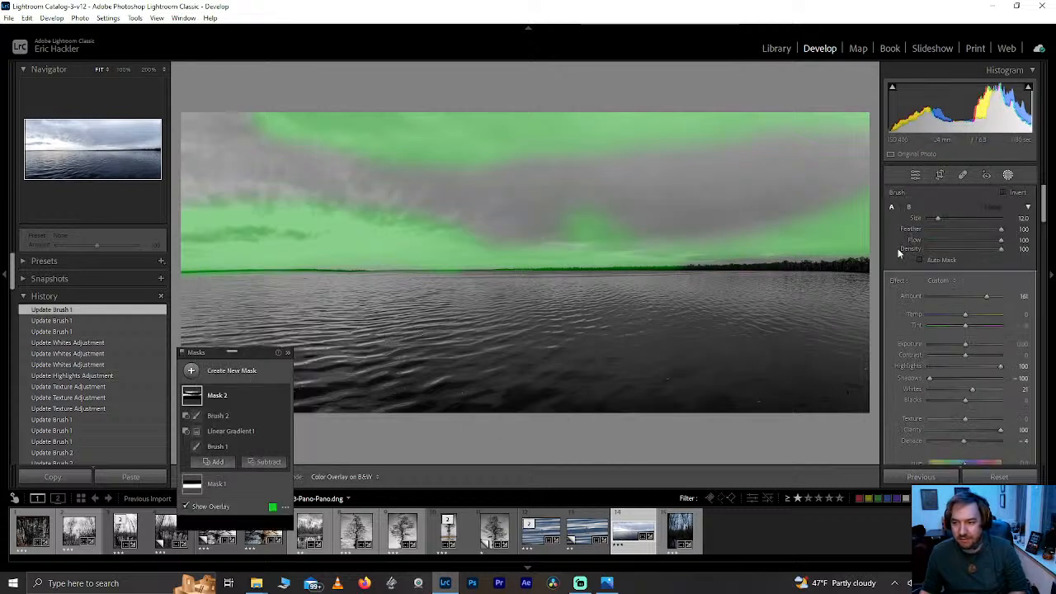
{"action": "mouse_move", "coordinate": [844, 201]}
{"action": "left_mouse_down"}
{"action": "mouse_move", "coordinate": [849, 189]}
{"action": "mouse_move", "coordinate": [796, 226]}
{"action": "mouse_move", "coordinate": [703, 249]}
{"action": "left_mouse_up"}
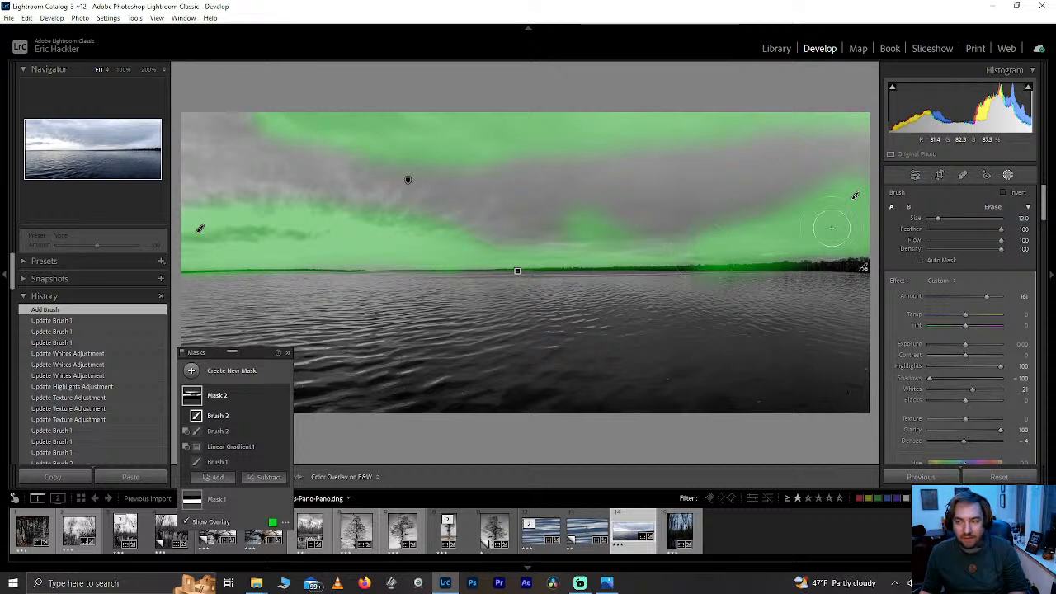
{"action": "mouse_move", "coordinate": [857, 174]}
{"action": "left_mouse_down"}
{"action": "mouse_move", "coordinate": [877, 157]}
{"action": "mouse_move", "coordinate": [868, 167]}
{"action": "left_mouse_up"}
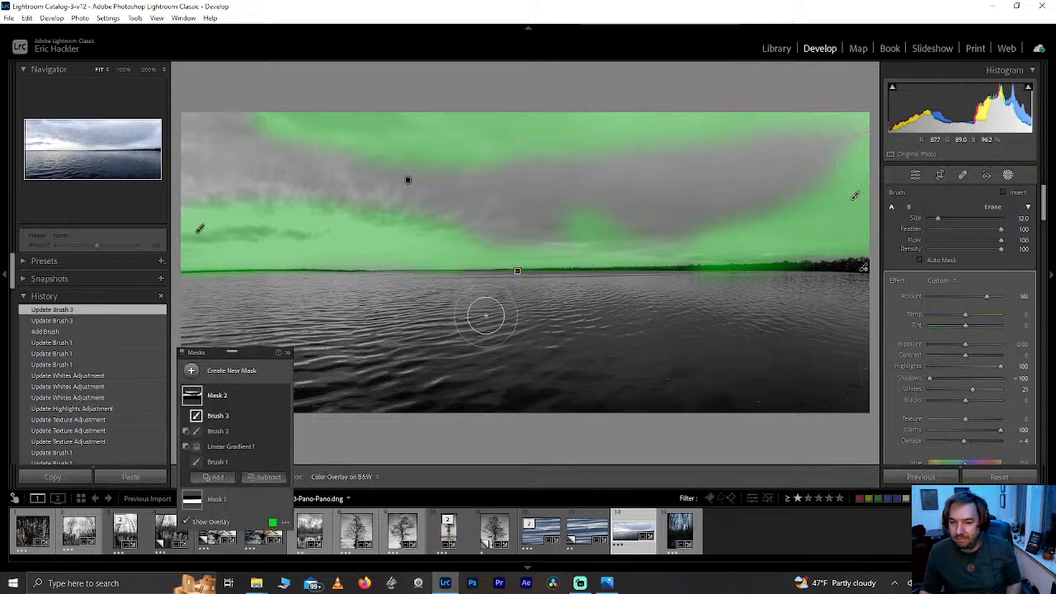
- Subtract the sky's upper-right corner from Mask 2 with Brush 2, leaving the mask's Exposure at 0.00
{"action": "left_click", "coordinate": [223, 435]}
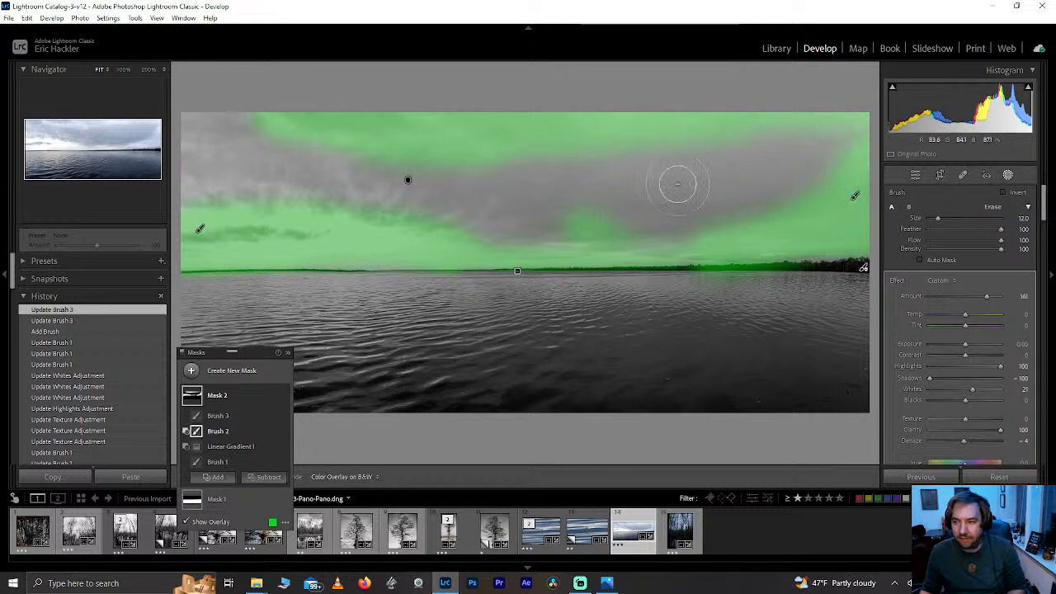
{"action": "left_click_drag", "start_coordinate": [846, 109], "coordinate": [860, 117]}
{"action": "left_click_drag", "start_coordinate": [819, 110], "coordinate": [820, 111]}
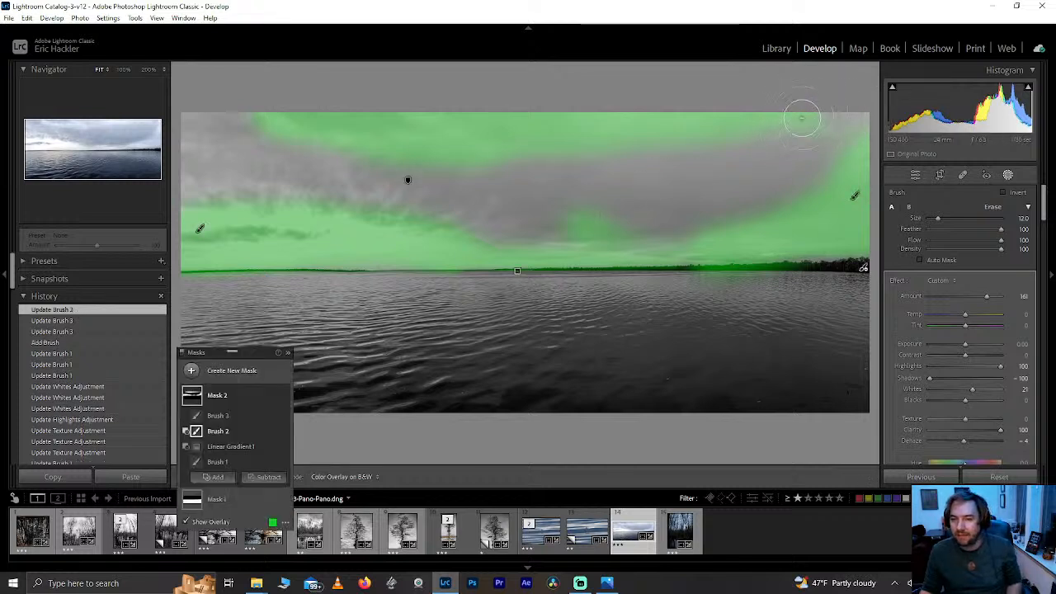
{"action": "left_click_drag", "start_coordinate": [963, 346], "coordinate": [969, 348]}
{"action": "double_click", "coordinate": [969, 348]}
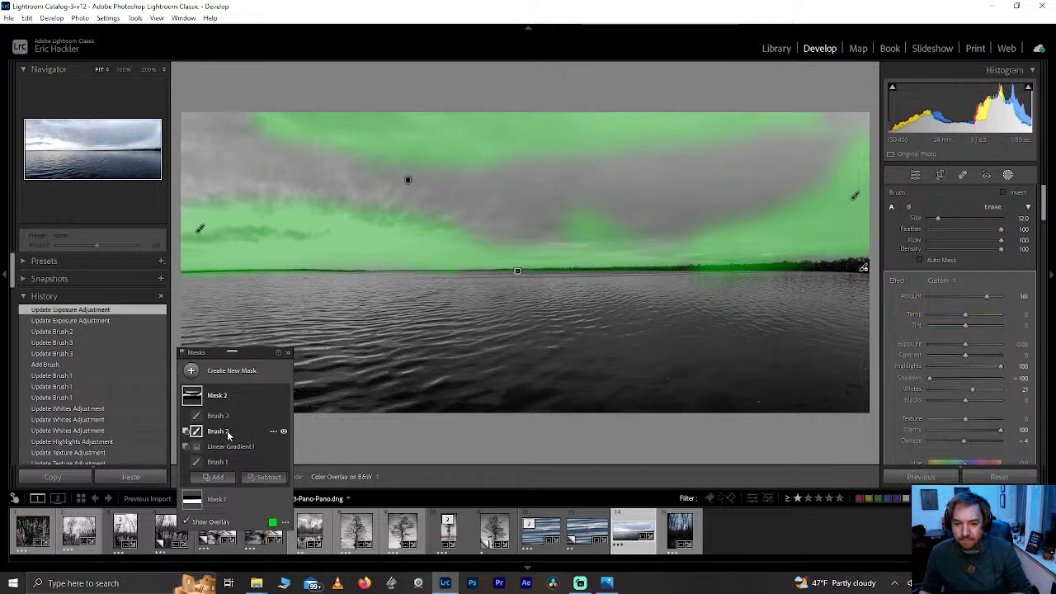
- Clear the right-hand treeline and horizon from Mask 2 using Brush 2 at size 7 and a new subtracting brush
{"action": "scroll", "coordinate": [802, 286], "scroll_direction": "down", "scroll_amount": 2}
{"action": "scroll", "coordinate": [803, 286], "scroll_direction": "down", "scroll_amount": 1}
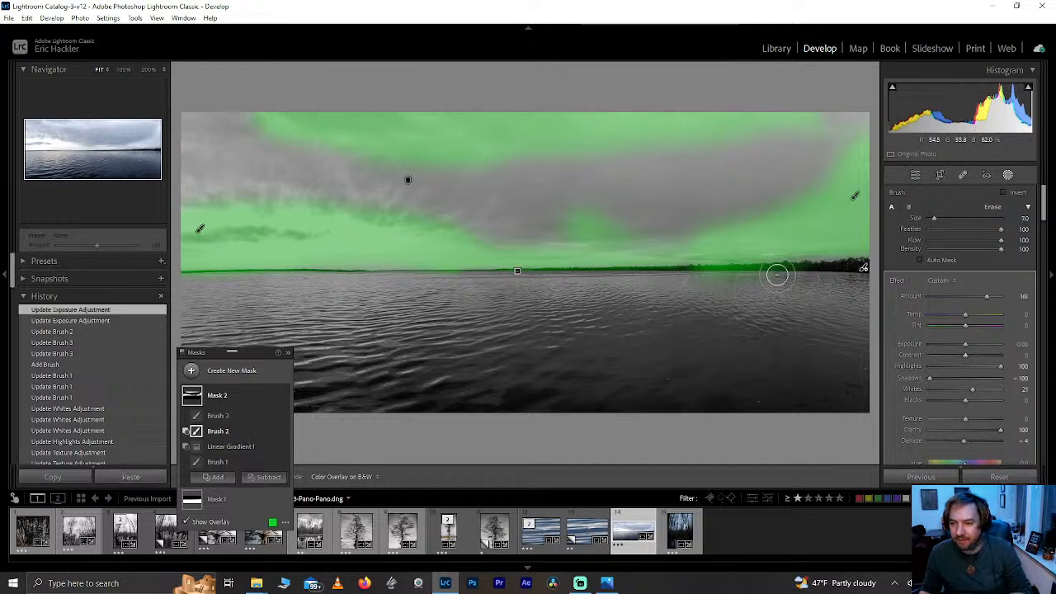
{"action": "left_click_drag", "start_coordinate": [728, 273], "coordinate": [790, 271]}
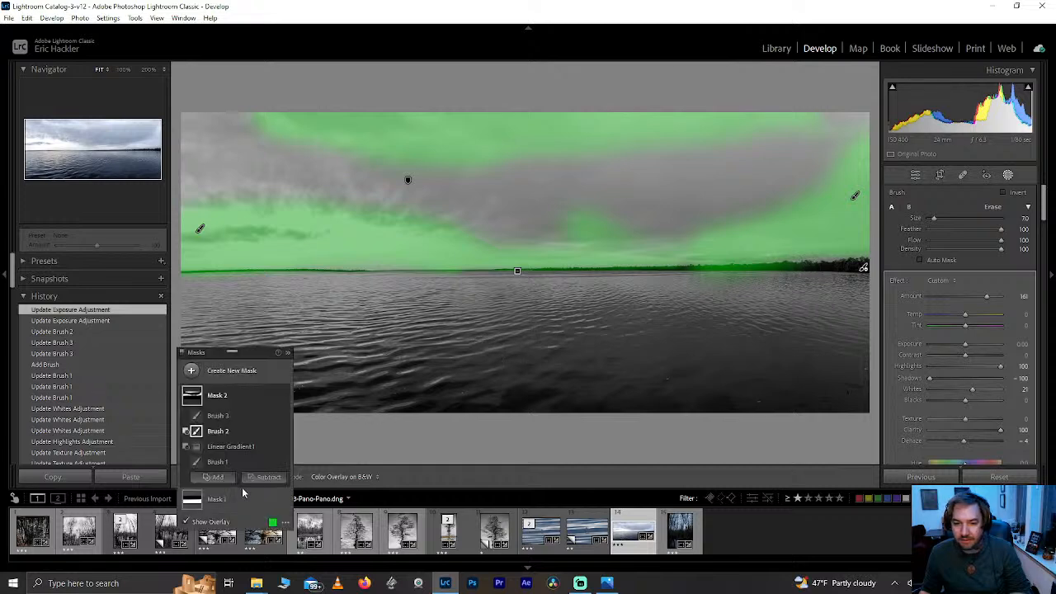
{"action": "left_click", "coordinate": [266, 477]}
{"action": "left_click", "coordinate": [270, 381]}
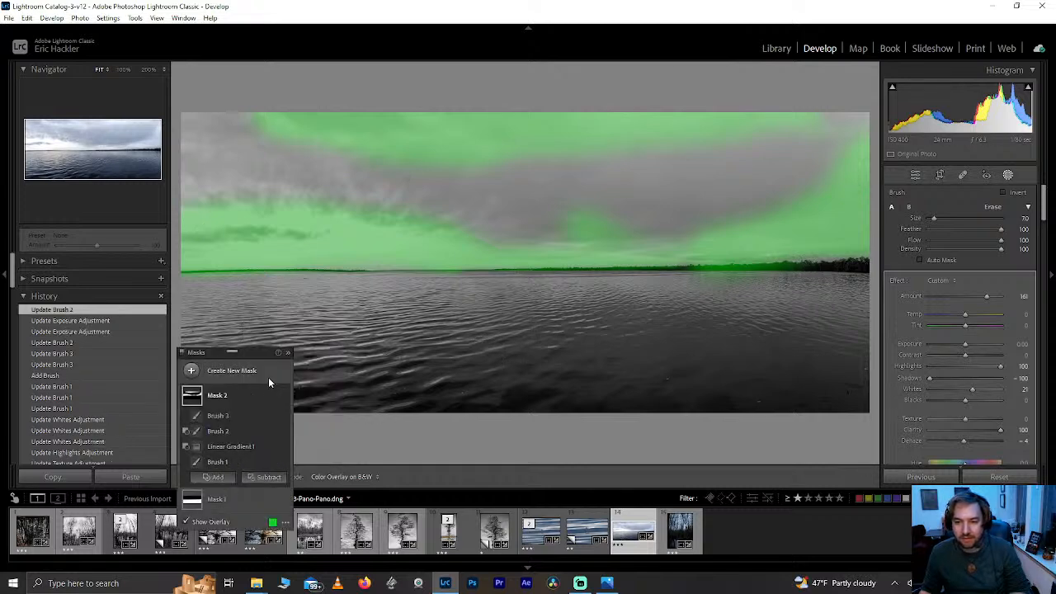
{"action": "mouse_move", "coordinate": [741, 273]}
{"action": "left_mouse_down"}
{"action": "mouse_move", "coordinate": [683, 277]}
{"action": "mouse_move", "coordinate": [777, 268]}
{"action": "mouse_move", "coordinate": [623, 290]}
{"action": "left_mouse_up"}
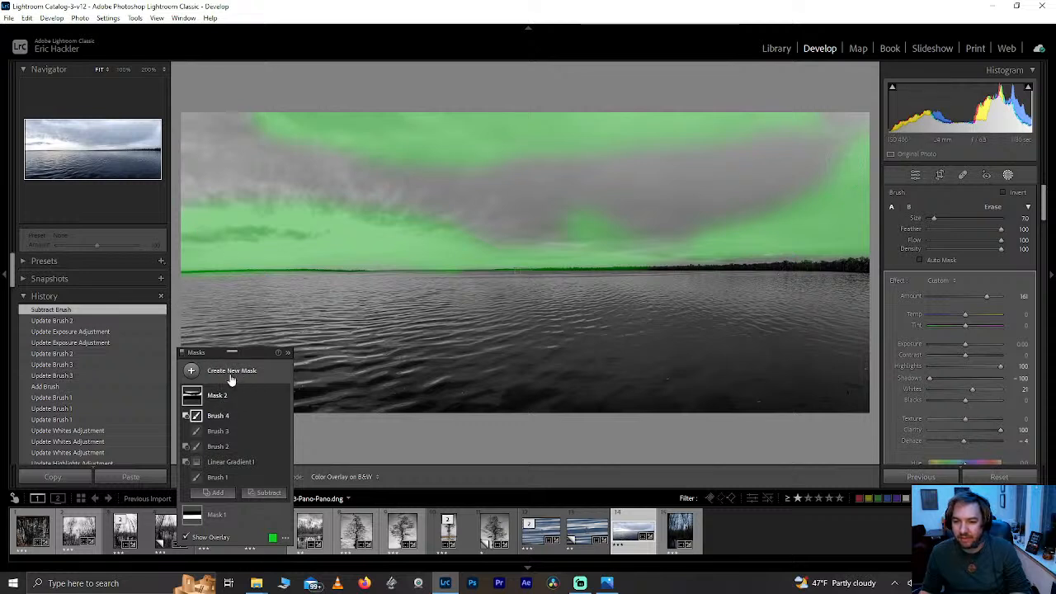
- Try a duplicated and inverted copy of Mask 2, erasing from its Brush 1 across the left side of the sky
{"action": "left_click", "coordinate": [273, 398]}
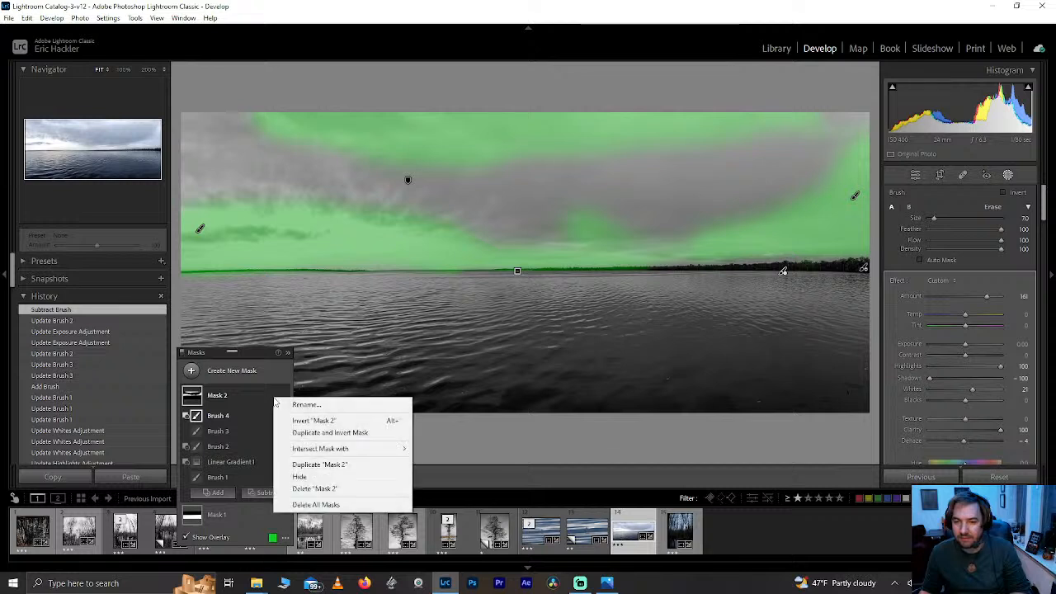
{"action": "left_click", "coordinate": [305, 432]}
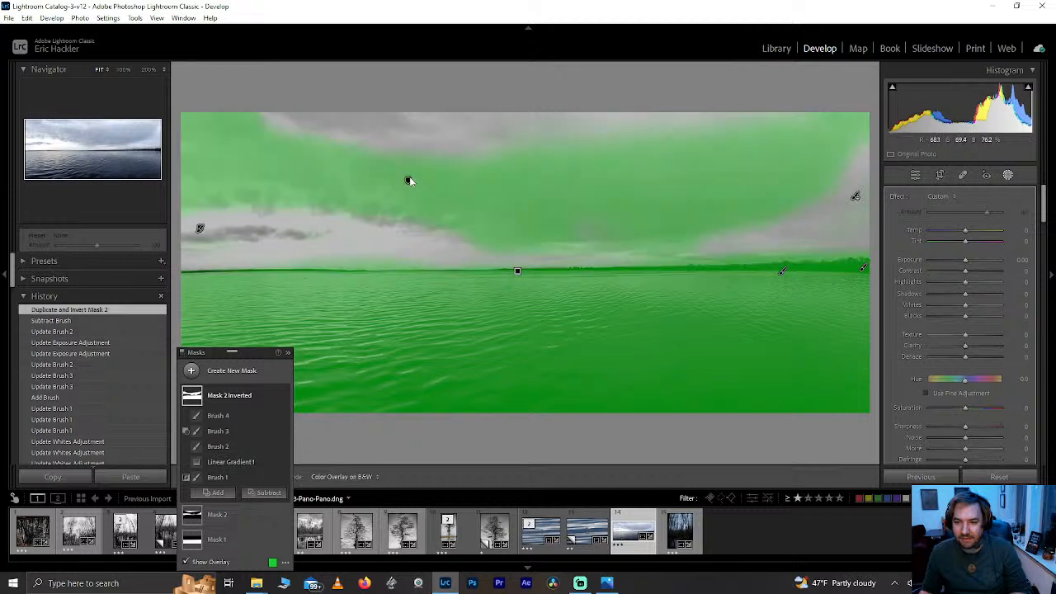
{"action": "left_click", "coordinate": [405, 180]}
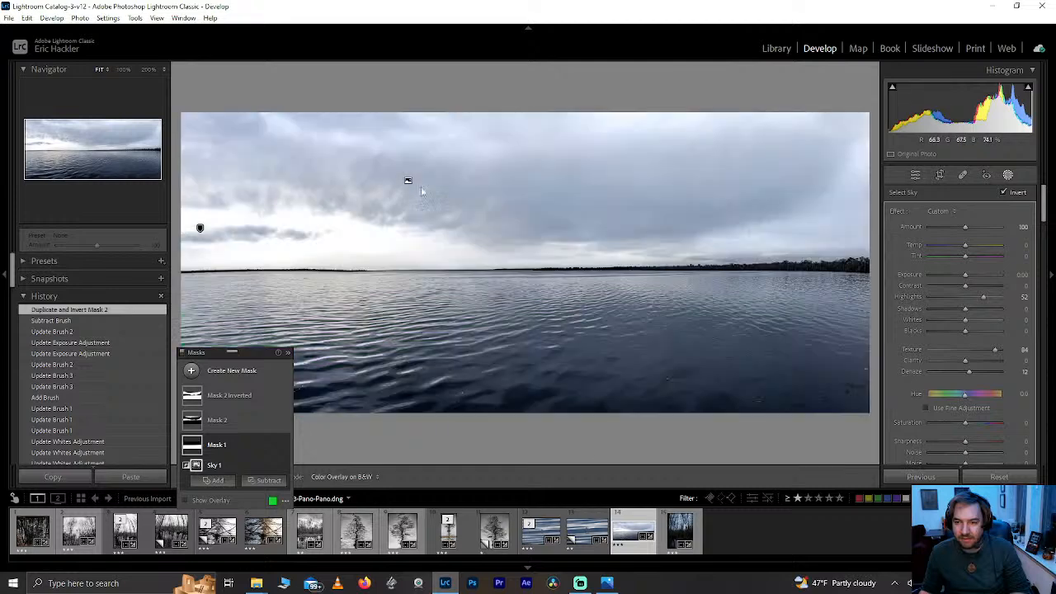
{"action": "left_click", "coordinate": [239, 395]}
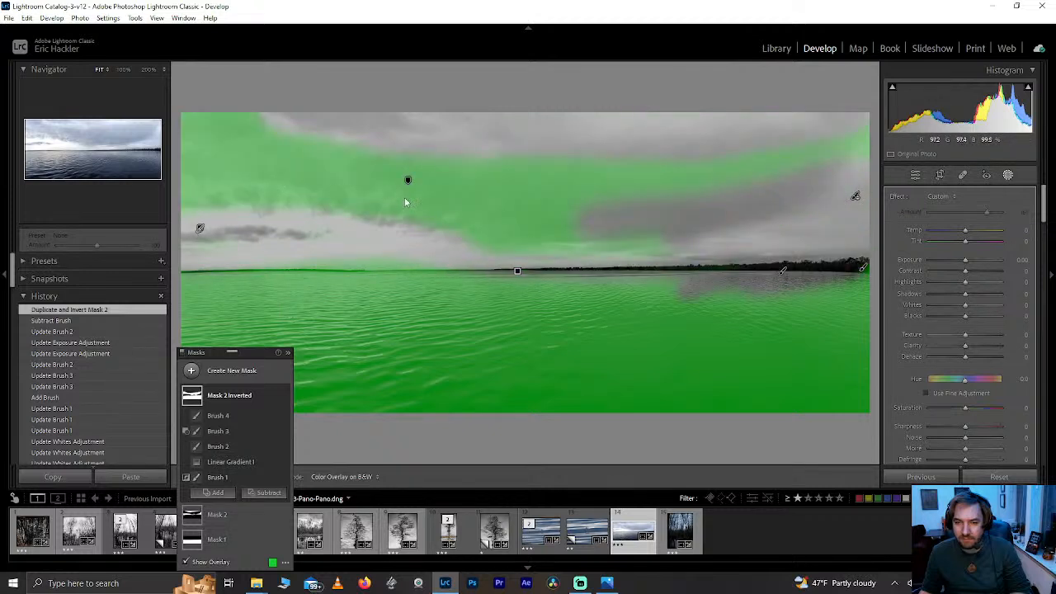
{"action": "left_click", "coordinate": [219, 477]}
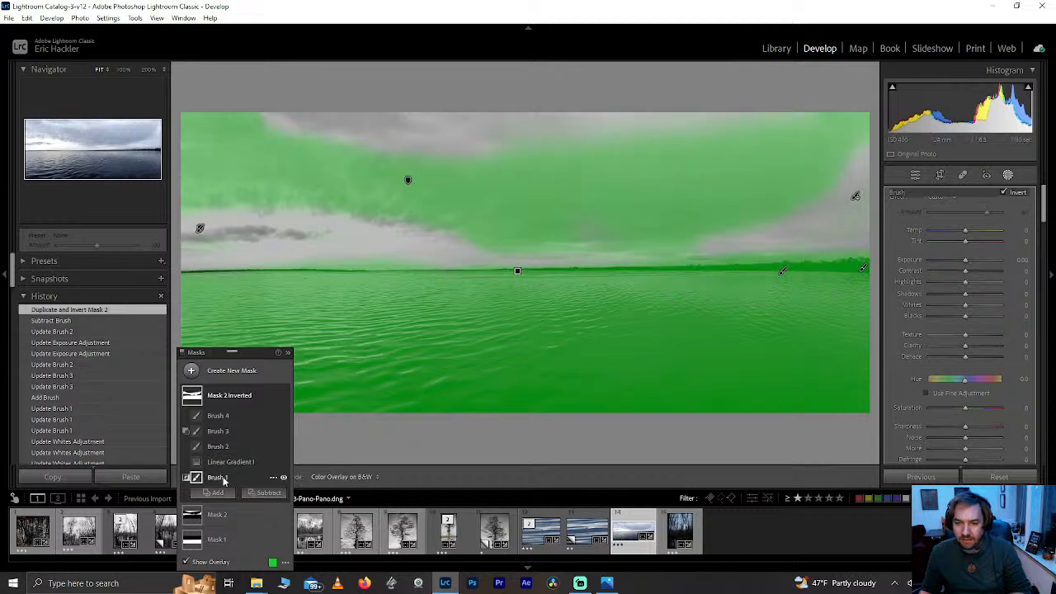
{"action": "left_click", "coordinate": [199, 231]}
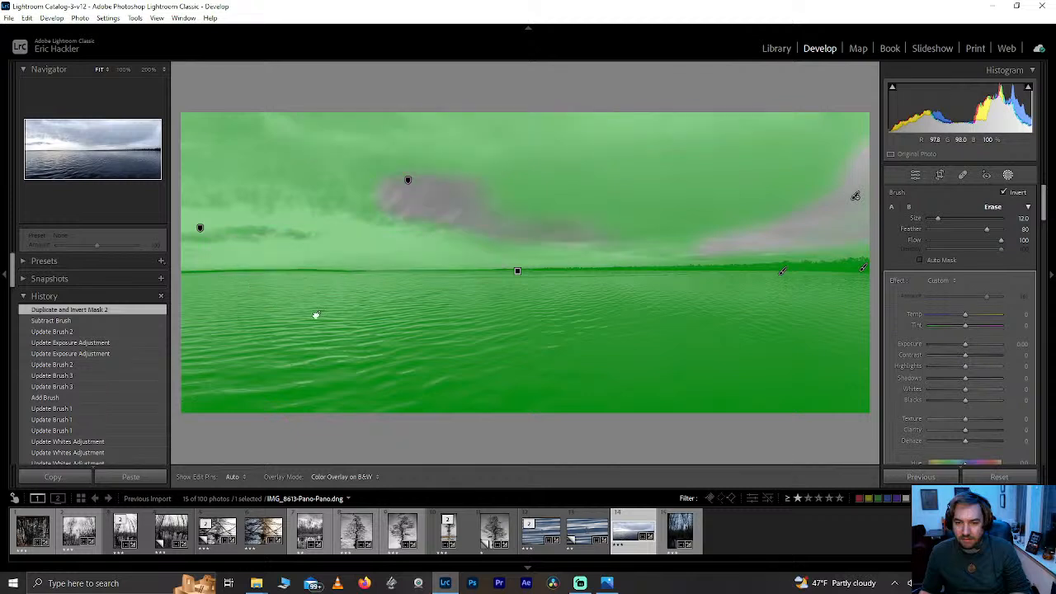
{"action": "left_click", "coordinate": [189, 356]}
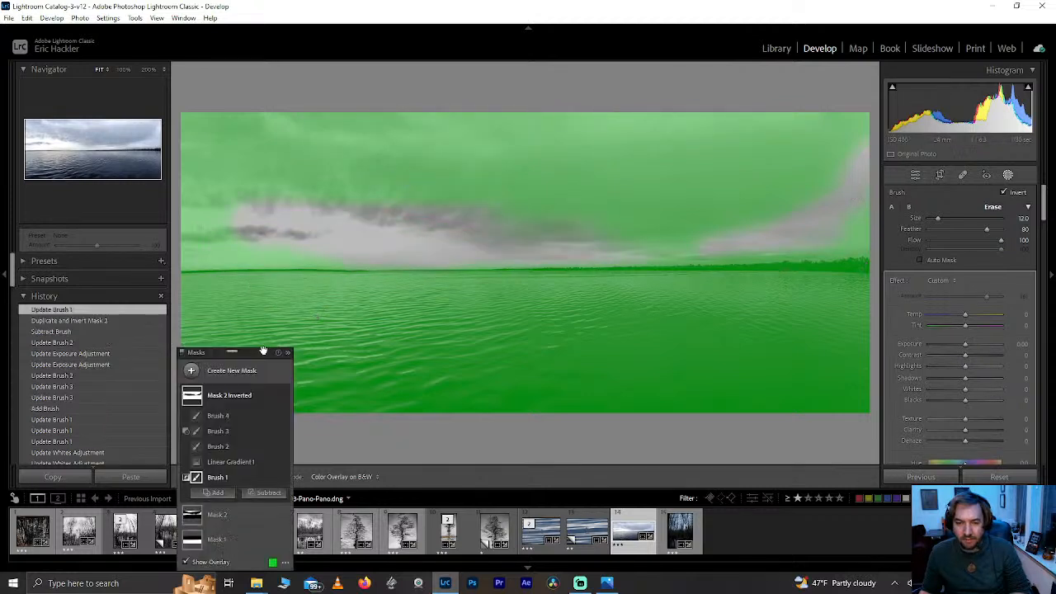
- Delete the inverted duplicate of Mask 2
{"action": "left_click", "coordinate": [237, 396]}
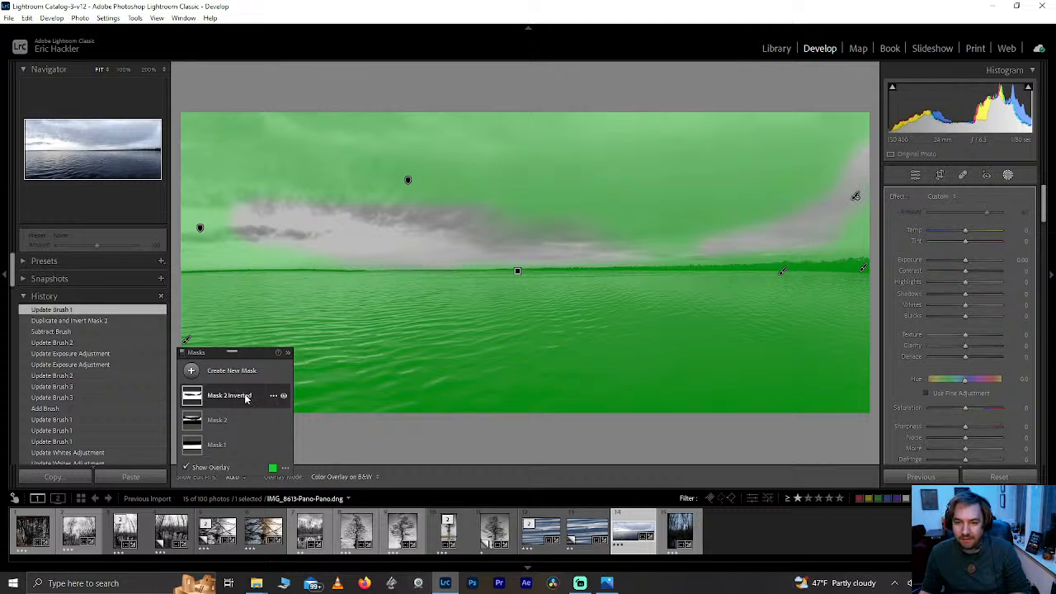
{"action": "left_click", "coordinate": [244, 398]}
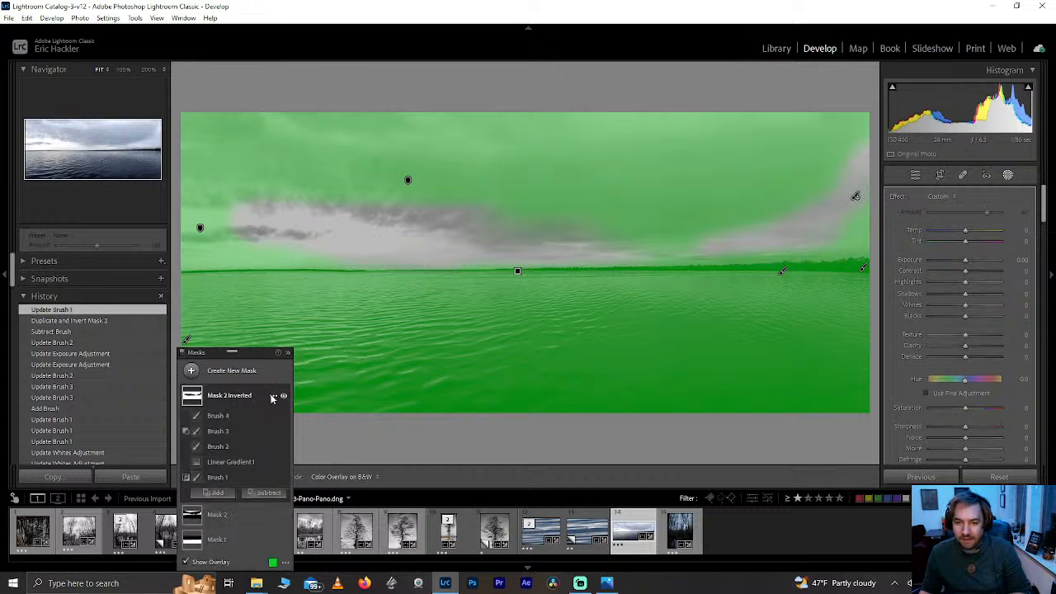
{"action": "left_click", "coordinate": [244, 399]}
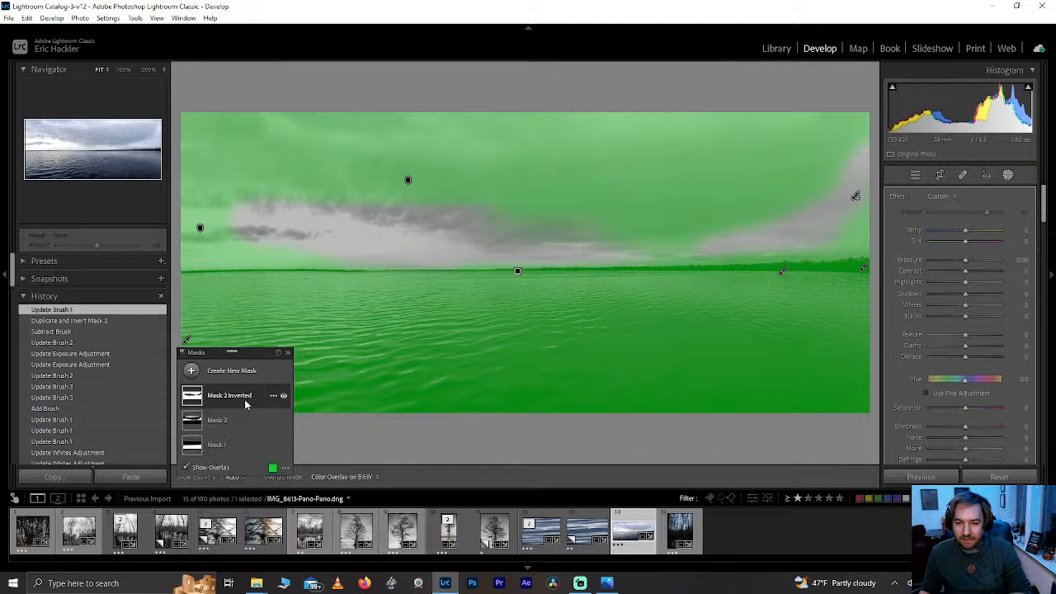
{"action": "key", "text": "Delete"}
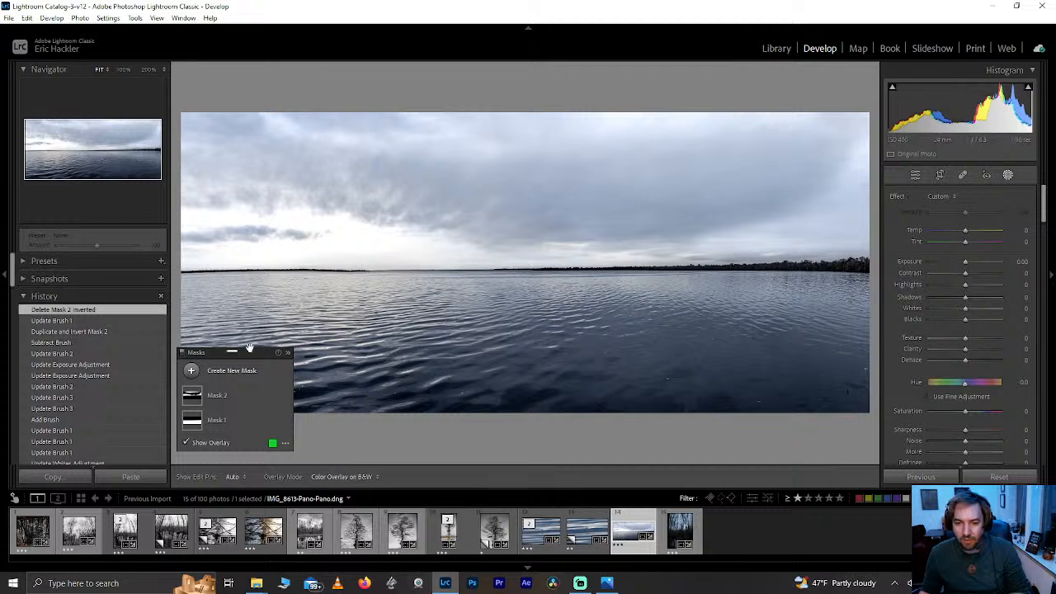
- Move the list of masks over the photo's upper-right corner and leave masking
{"action": "left_click_drag", "start_coordinate": [240, 353], "coordinate": [828, 74]}
{"action": "left_click", "coordinate": [1007, 176]}
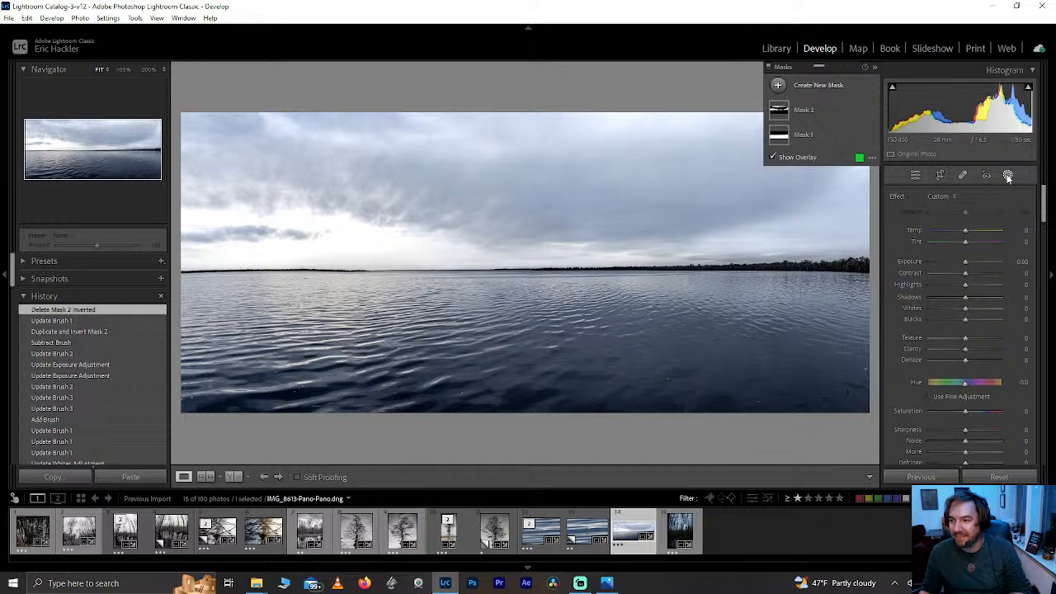
- Set the temperature of Mask 1 to -2 on the color version of the rotated mirrored-tree photo
{"action": "left_click", "coordinate": [680, 532]}
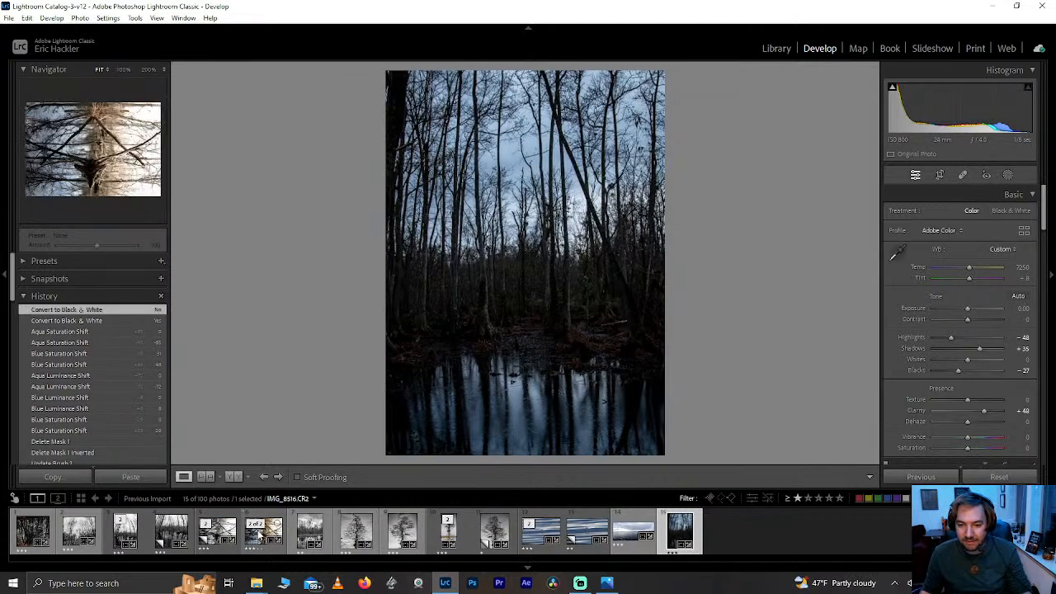
{"action": "left_click", "coordinate": [263, 535]}
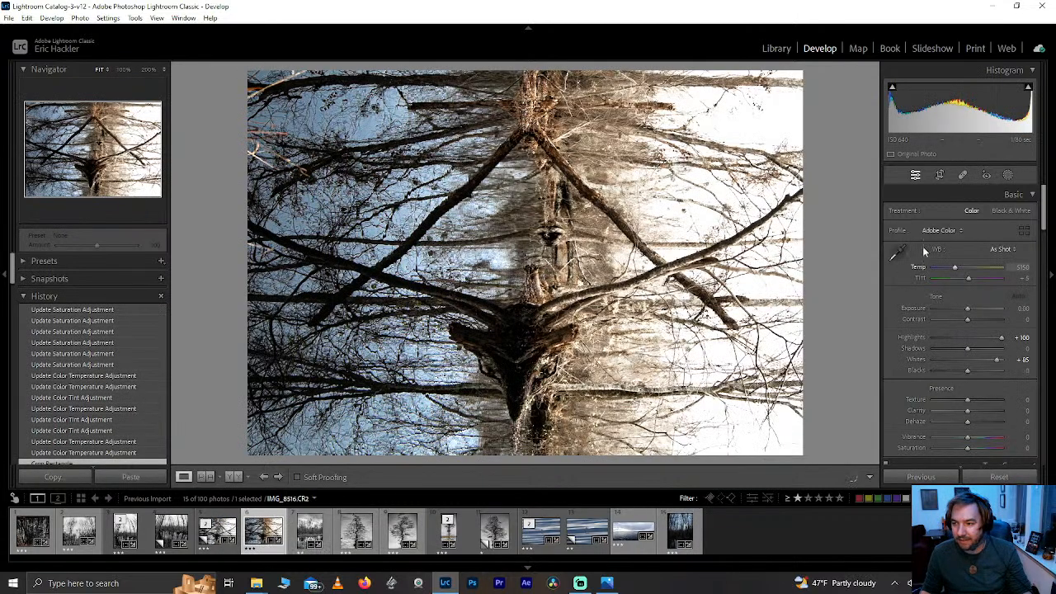
{"action": "left_click", "coordinate": [1007, 175]}
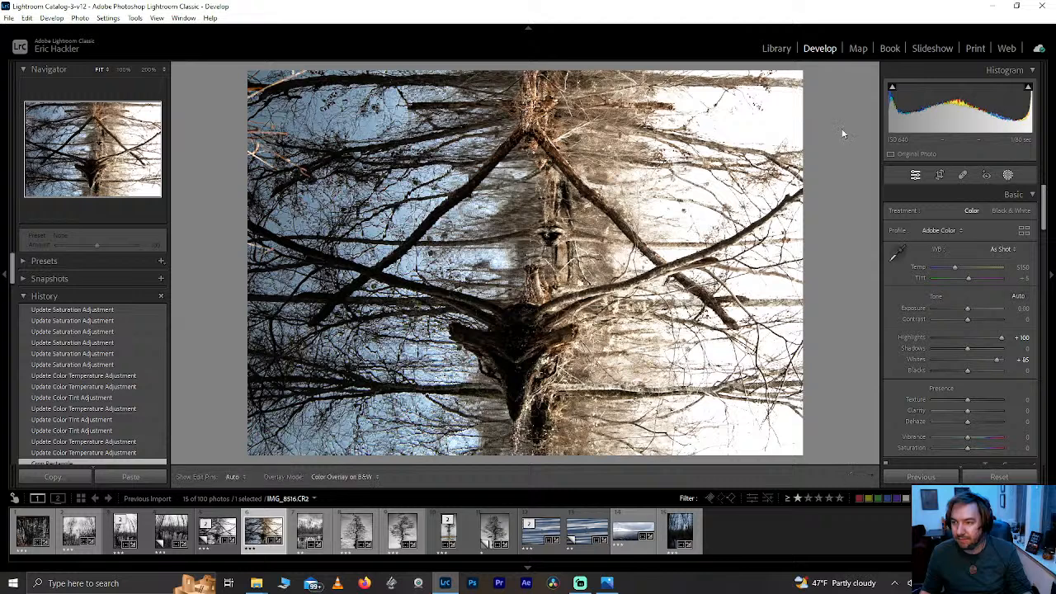
{"action": "left_click", "coordinate": [809, 135]}
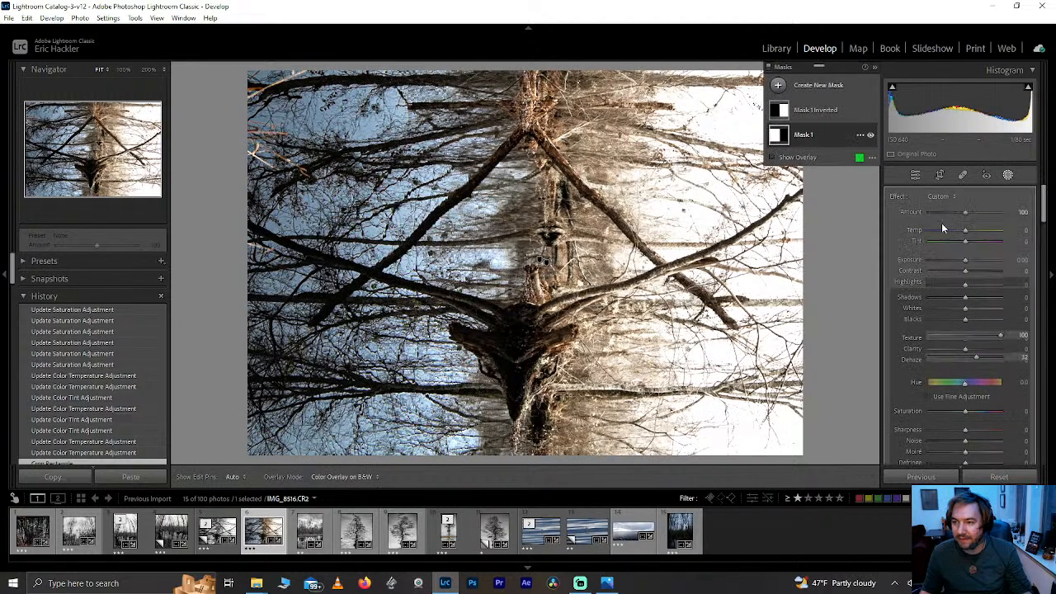
{"action": "left_click_drag", "start_coordinate": [964, 245], "coordinate": [961, 246]}
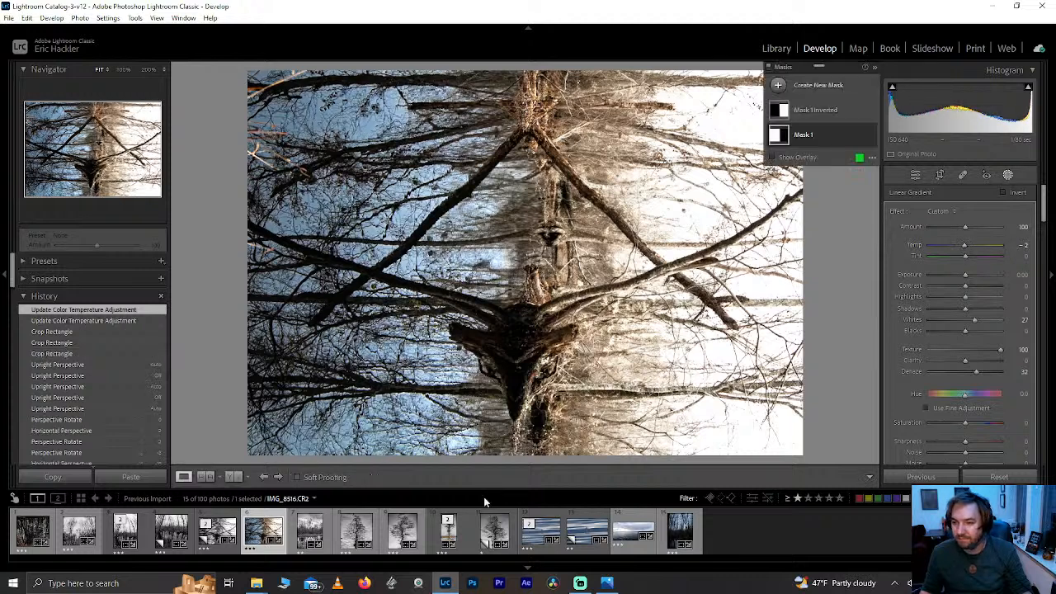
- Send the lake panorama IMG_8613-Pano-Pano.dng to Photoshop, and view the deer photo in the image viewer while it loads
{"action": "left_click", "coordinate": [630, 528]}
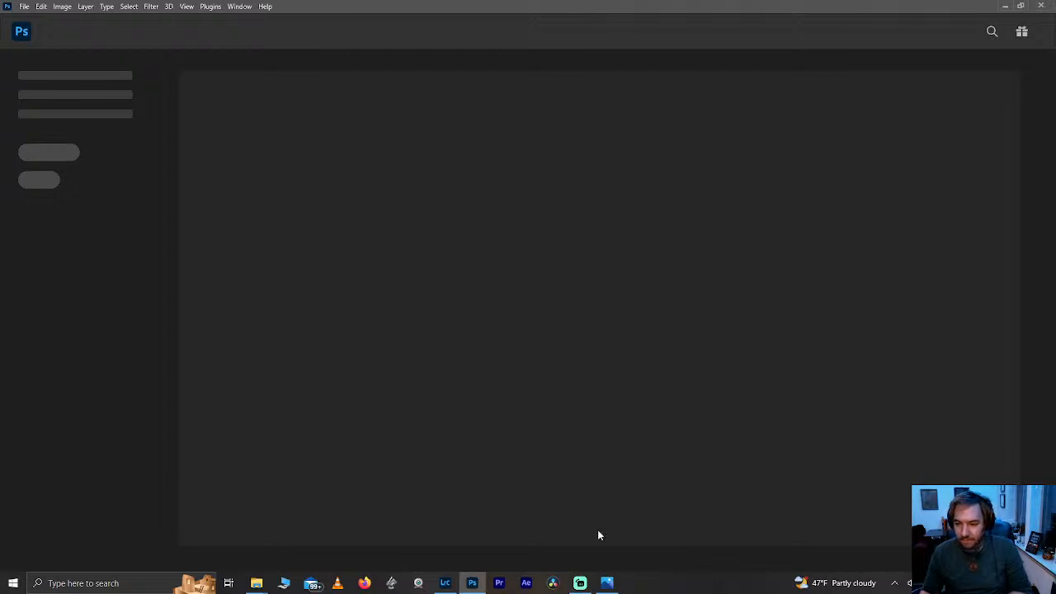
{"action": "left_click", "coordinate": [606, 582]}
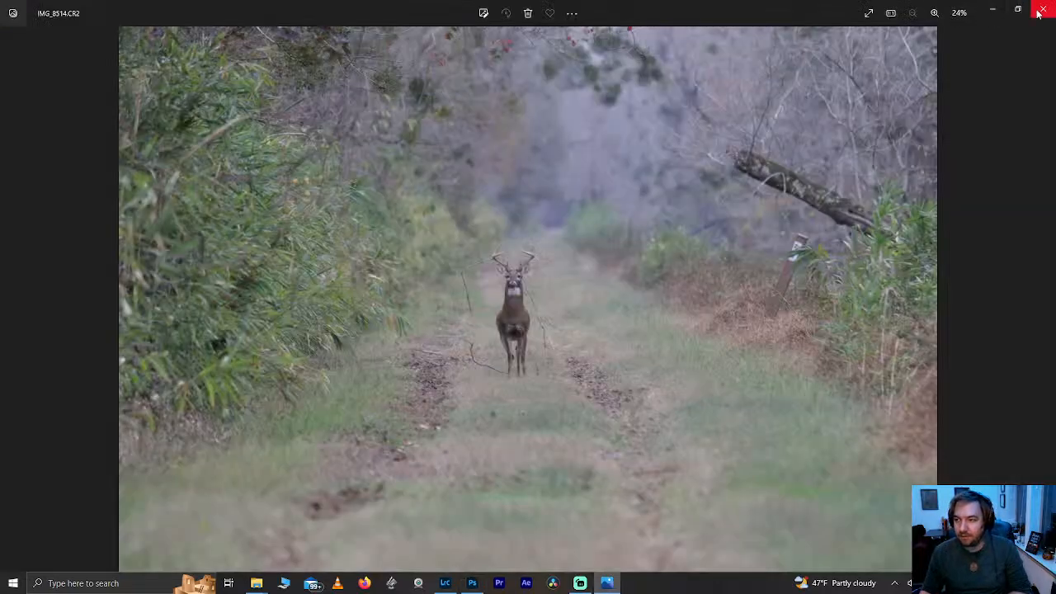
{"action": "left_click", "coordinate": [992, 8]}
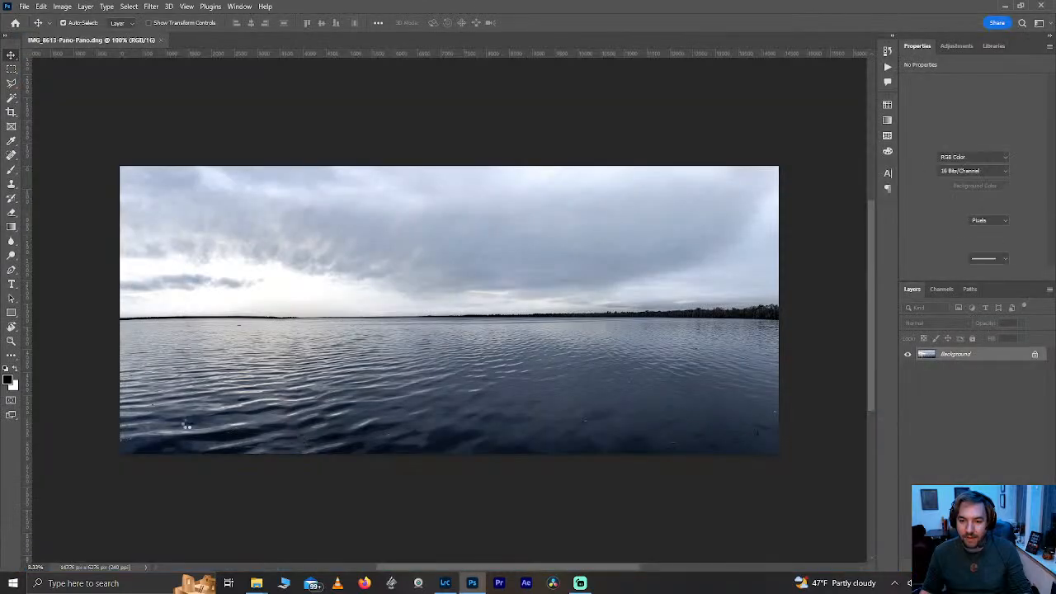
- Unlock the panorama's background layer, duplicate it and flip the copy vertically, leaving its blend mode at Normal
{"action": "left_click", "coordinate": [1035, 353]}
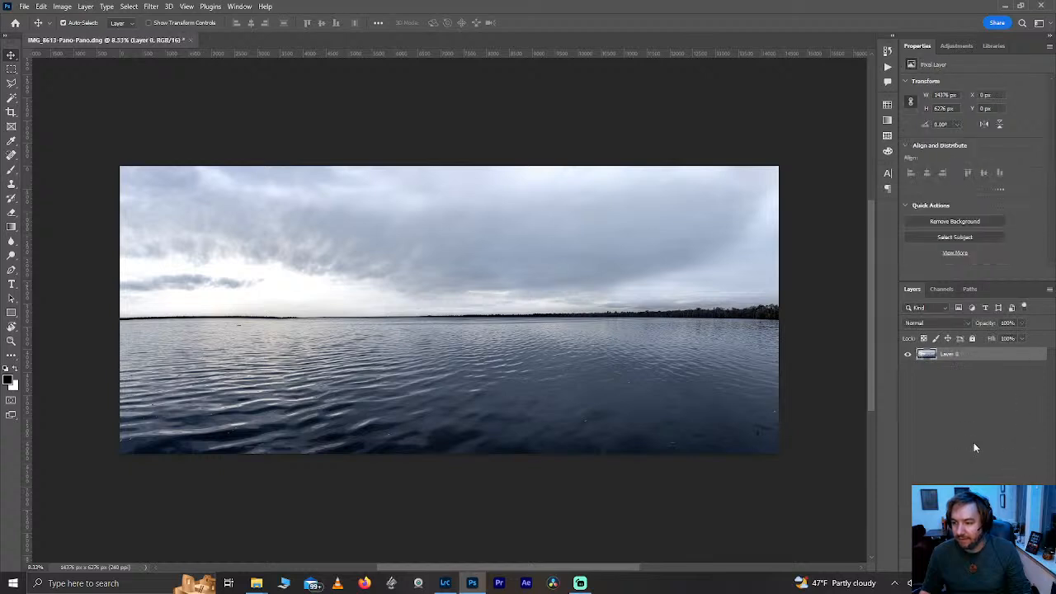
{"action": "key", "text": "ctrl+j"}
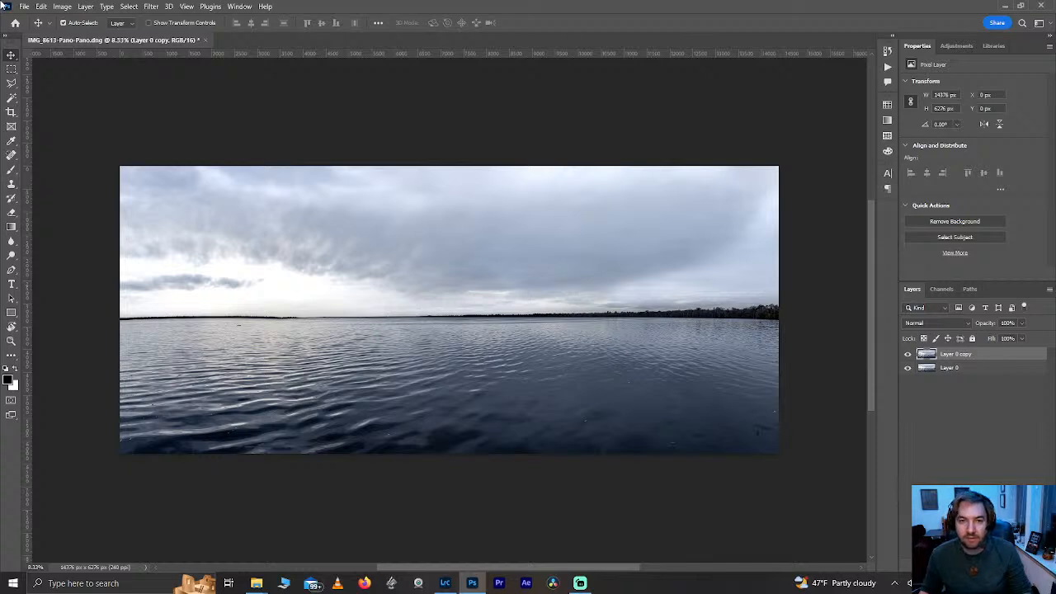
{"action": "left_click", "coordinate": [63, 7]}
{"action": "mouse_move", "coordinate": [39, 9]}
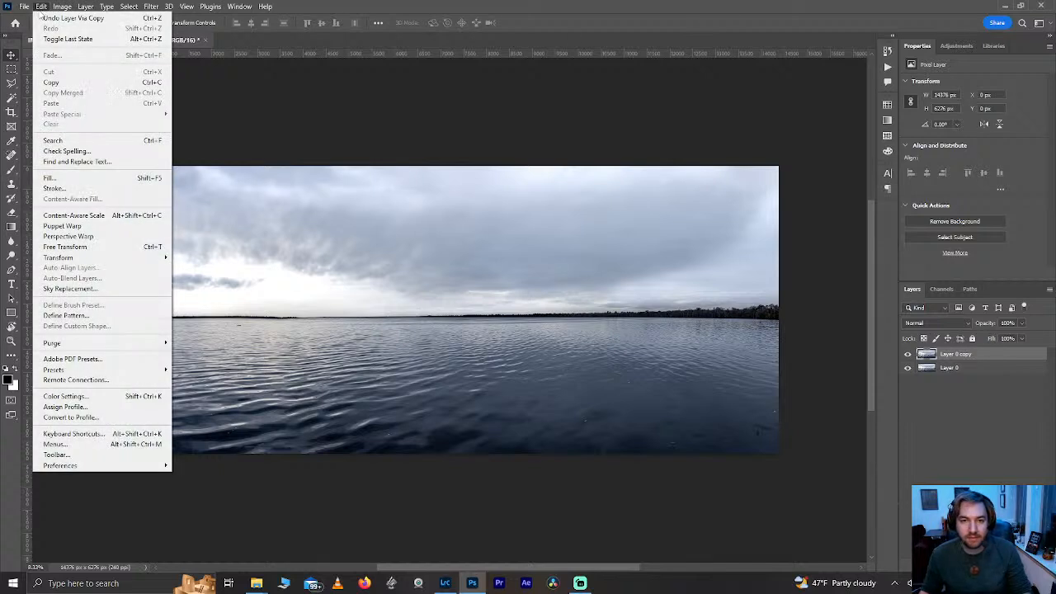
{"action": "mouse_move", "coordinate": [70, 260]}
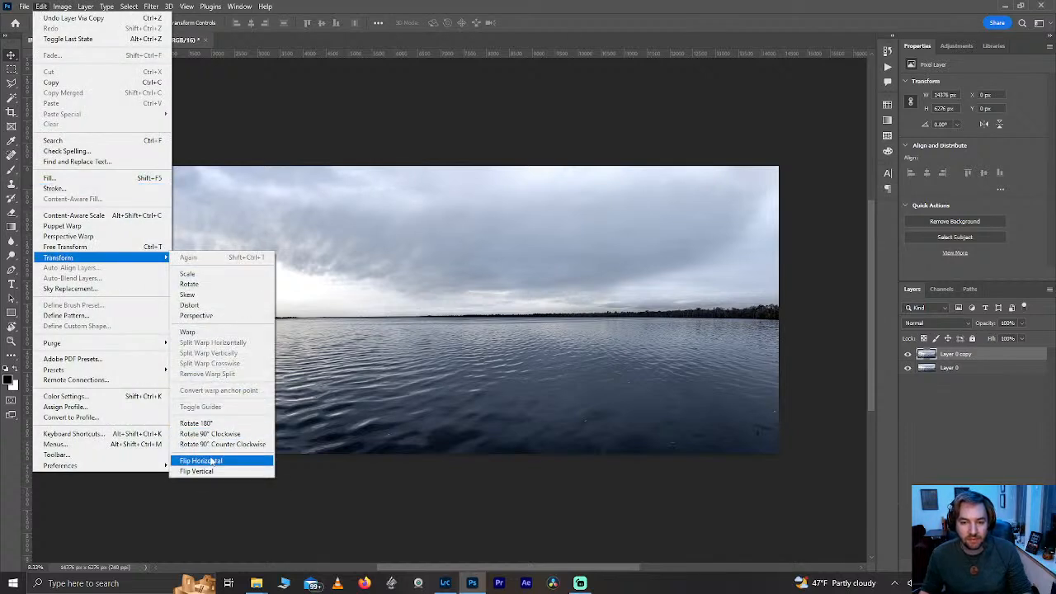
{"action": "left_click", "coordinate": [204, 472]}
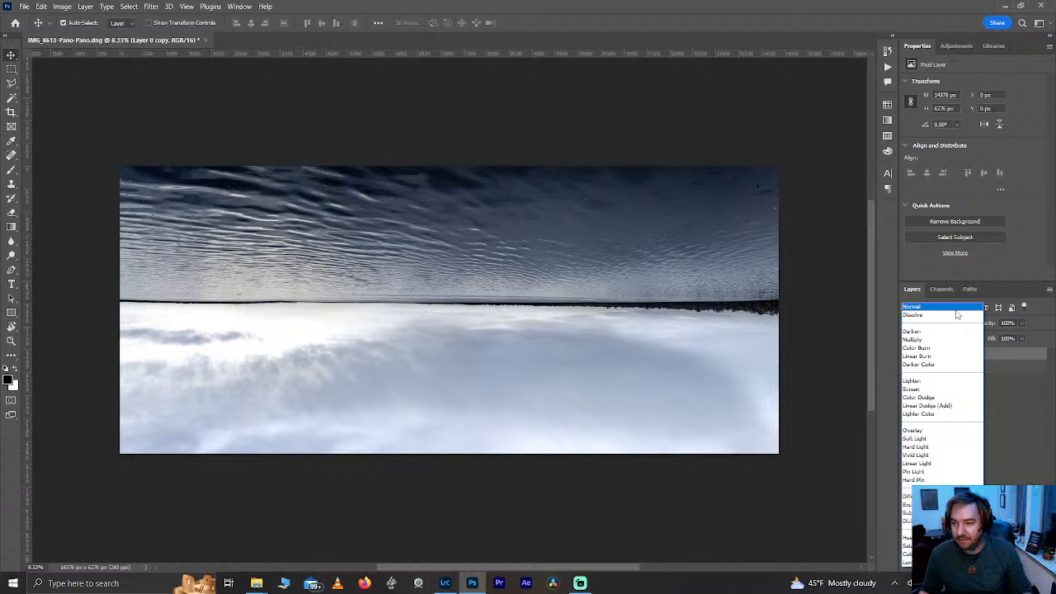
{"action": "left_click", "coordinate": [912, 307]}
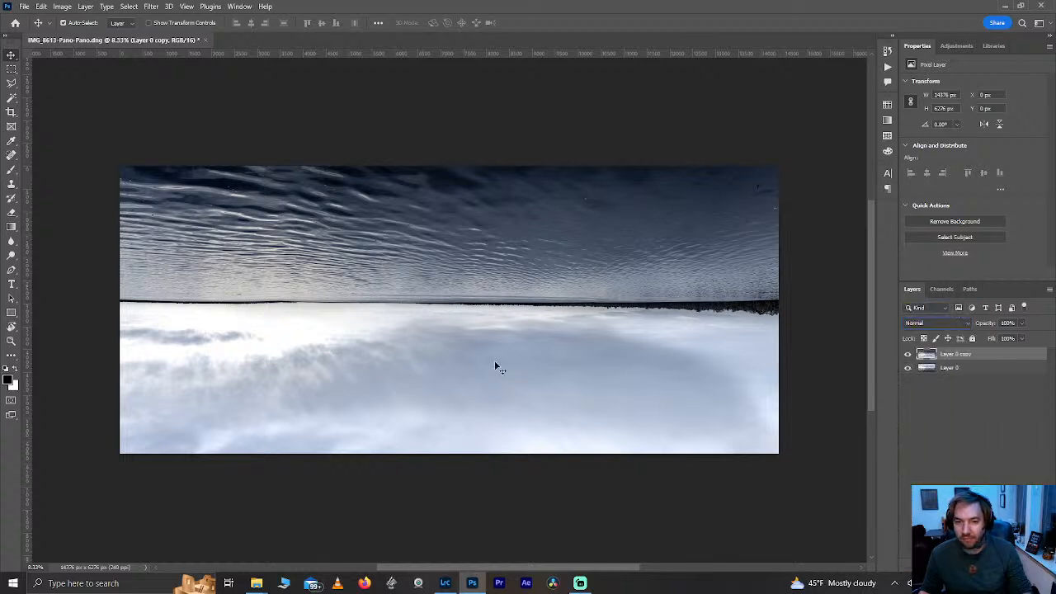
- Mask the flipped copy so only its sky half remains, using a Normal-style rectangular marquee over its water and inverting the layer mask
{"action": "left_click", "coordinate": [12, 68]}
{"action": "left_click_drag", "start_coordinate": [297, 202], "coordinate": [408, 200]}
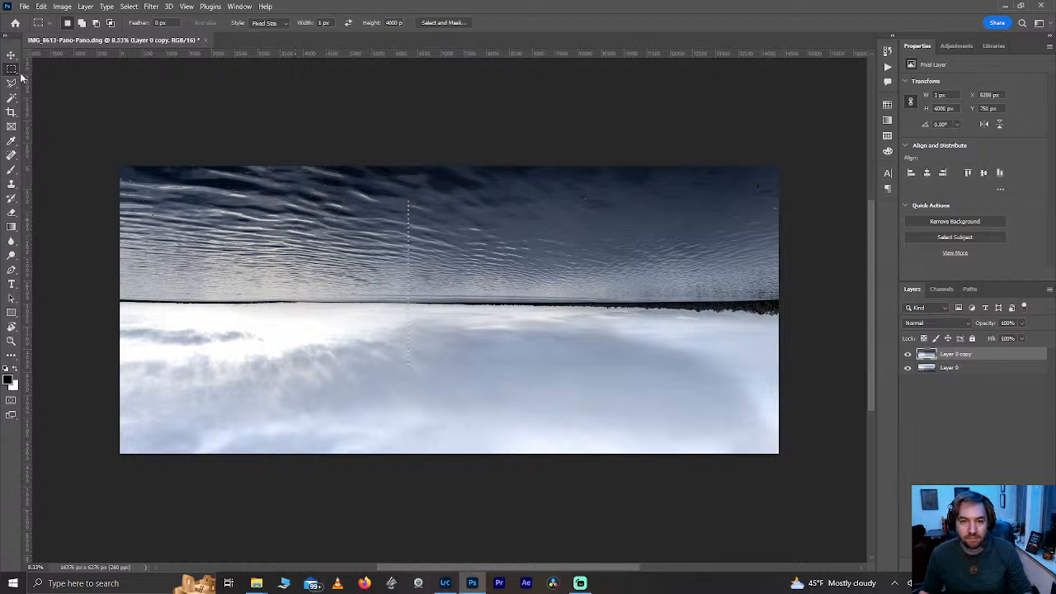
{"action": "left_click", "coordinate": [270, 22]}
{"action": "left_click", "coordinate": [262, 31]}
{"action": "left_click_drag", "start_coordinate": [117, 162], "coordinate": [844, 301]}
{"action": "left_click", "coordinate": [973, 566]}
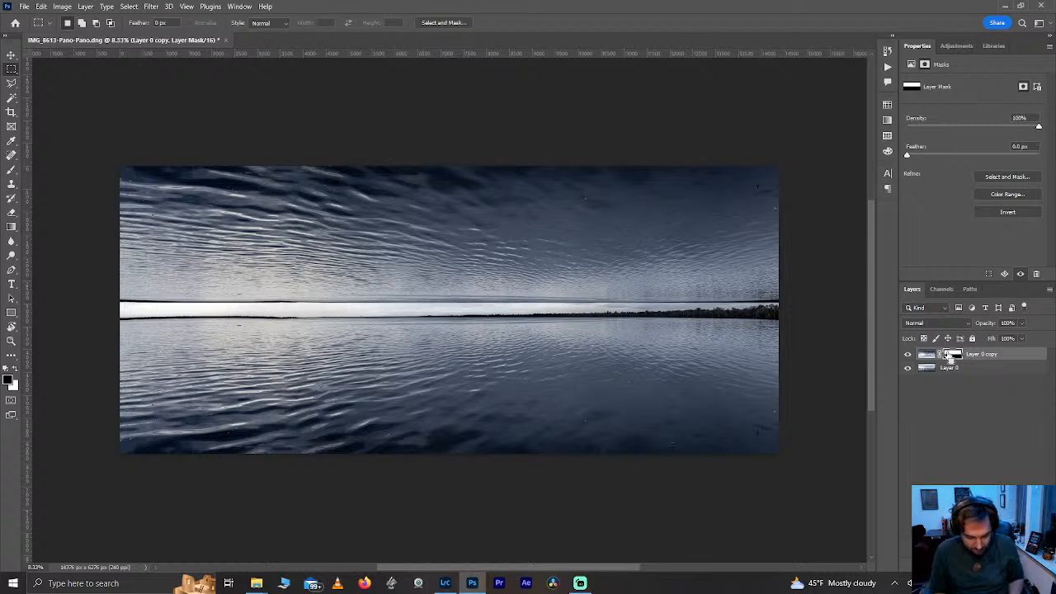
{"action": "key", "text": "ctrl+i"}
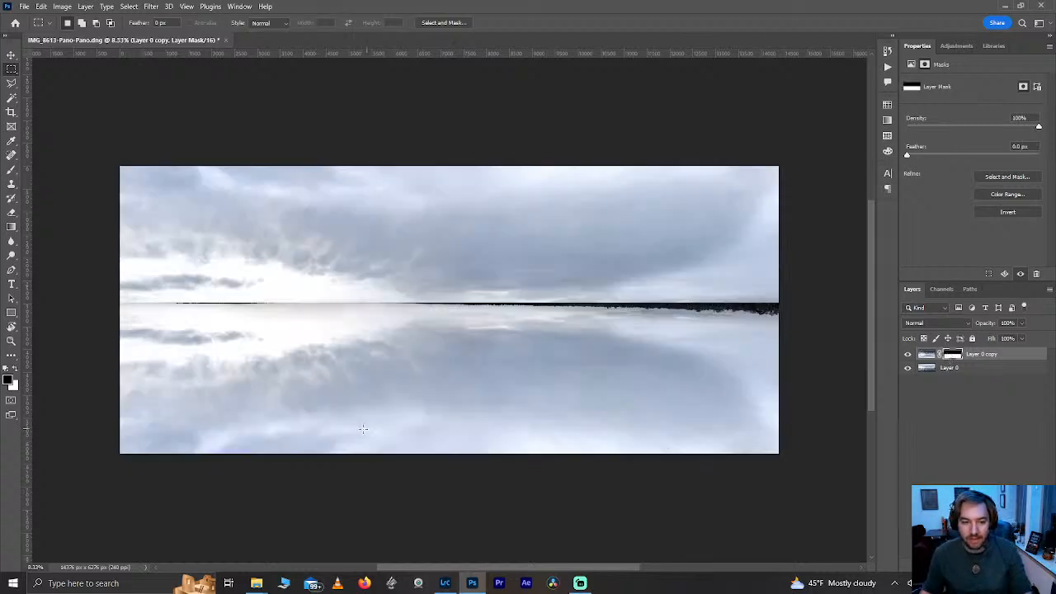
- Hide the original layer and prepare a black brush of 1000 px with low hardness for the flipped copy's mask
{"action": "left_click", "coordinate": [906, 367]}
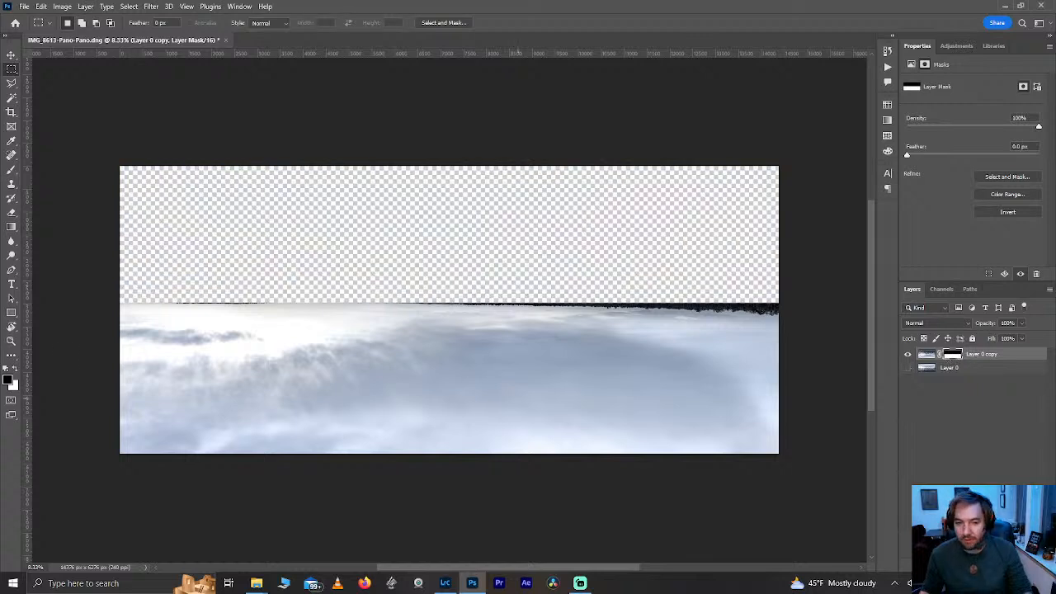
{"action": "left_click", "coordinate": [11, 170]}
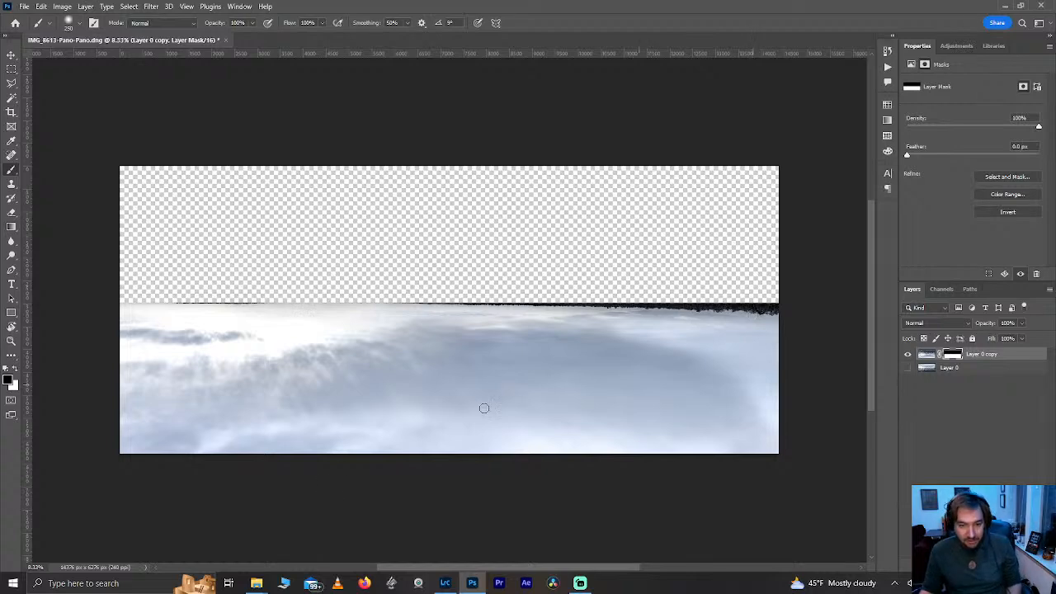
{"action": "scroll", "coordinate": [792, 309], "scroll_direction": "up", "scroll_amount": 5}
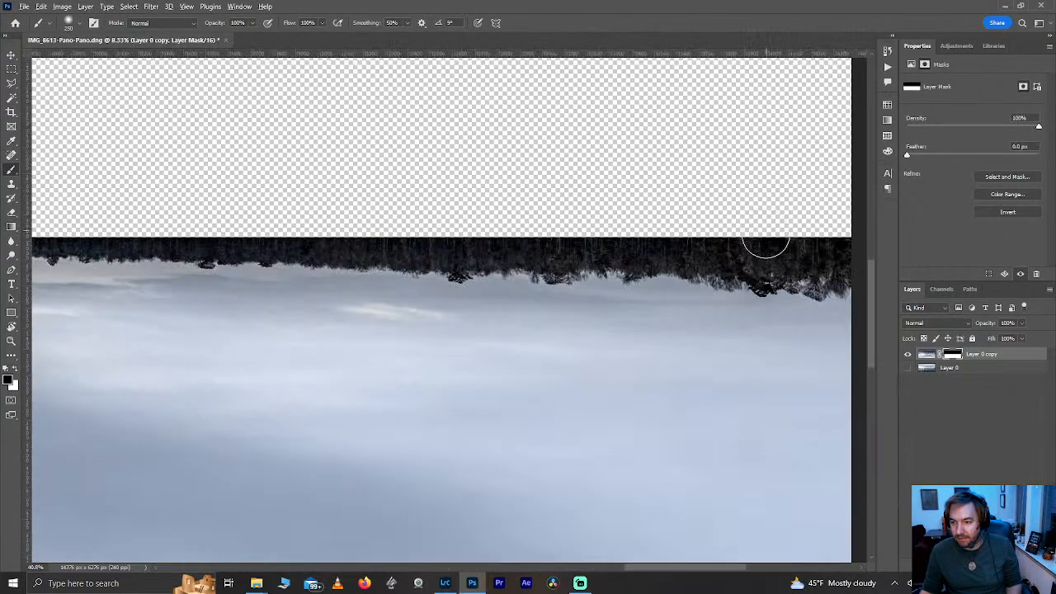
{"action": "scroll", "coordinate": [809, 263], "scroll_direction": "down", "scroll_amount": 3}
{"action": "key", "text": "bracketright"}
{"action": "key", "text": "bracketright"}
{"action": "key", "text": "bracketright"}
{"action": "key", "text": "bracketright"}
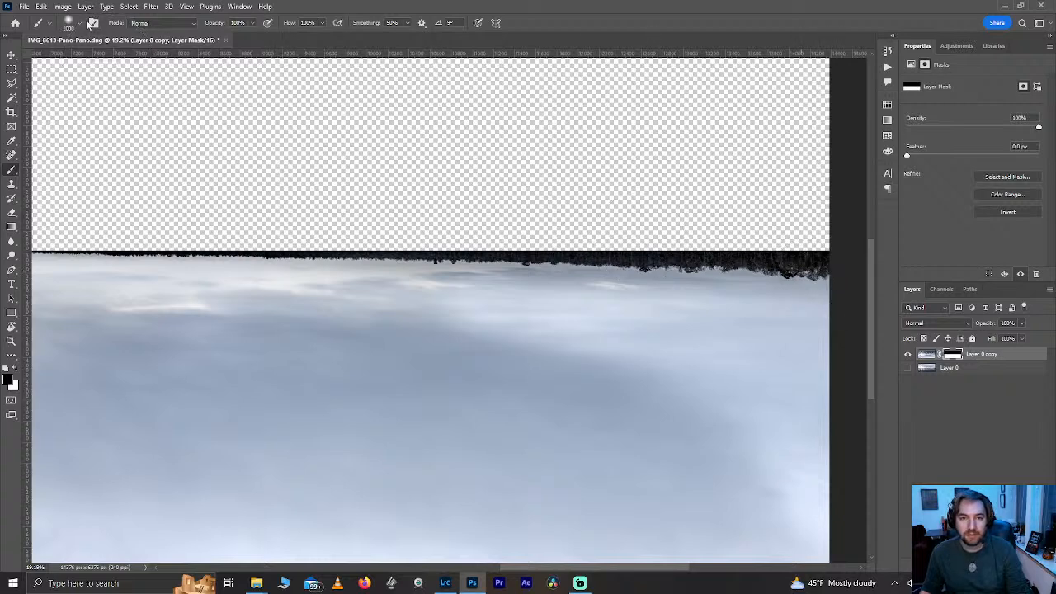
{"action": "left_click", "coordinate": [69, 23]}
{"action": "left_click", "coordinate": [109, 71]}
{"action": "left_click_drag", "start_coordinate": [114, 84], "coordinate": [66, 83]}
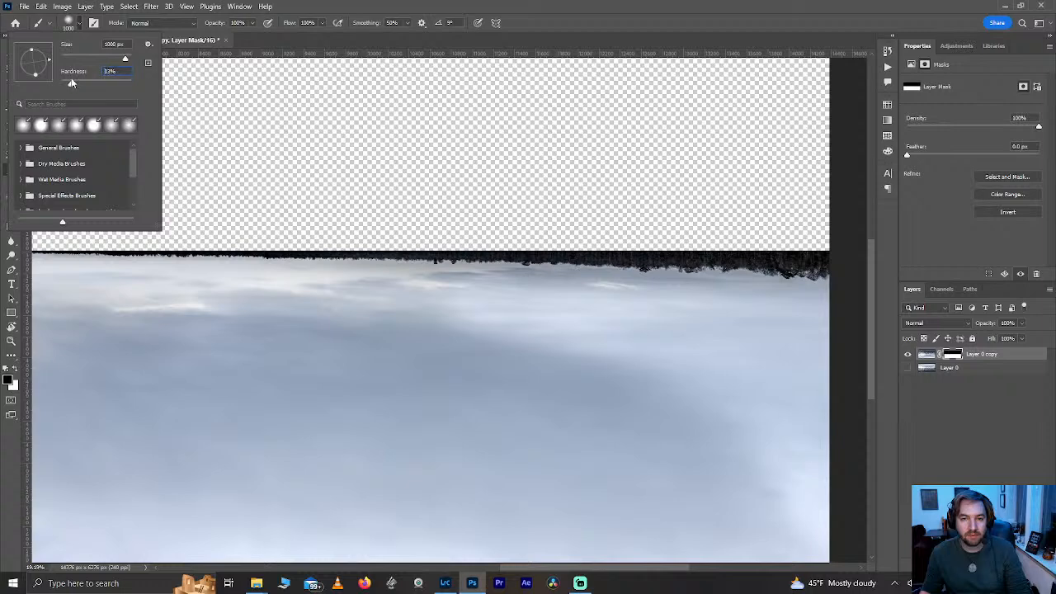
{"action": "left_click", "coordinate": [83, 33]}
- Brush the treeline and hard horizon edge out of the flipped copy's mask across the panorama and show the original layer again
{"action": "mouse_move", "coordinate": [404, 251]}
{"action": "left_mouse_down"}
{"action": "mouse_move", "coordinate": [553, 251]}
{"action": "mouse_move", "coordinate": [889, 281]}
{"action": "mouse_move", "coordinate": [865, 256]}
{"action": "mouse_move", "coordinate": [623, 287]}
{"action": "mouse_move", "coordinate": [242, 216]}
{"action": "mouse_move", "coordinate": [146, 232]}
{"action": "mouse_move", "coordinate": [49, 224]}
{"action": "mouse_move", "coordinate": [210, 224]}
{"action": "mouse_move", "coordinate": [26, 225]}
{"action": "left_mouse_up"}
{"action": "scroll", "coordinate": [26, 225], "scroll_direction": "down", "scroll_amount": 2}
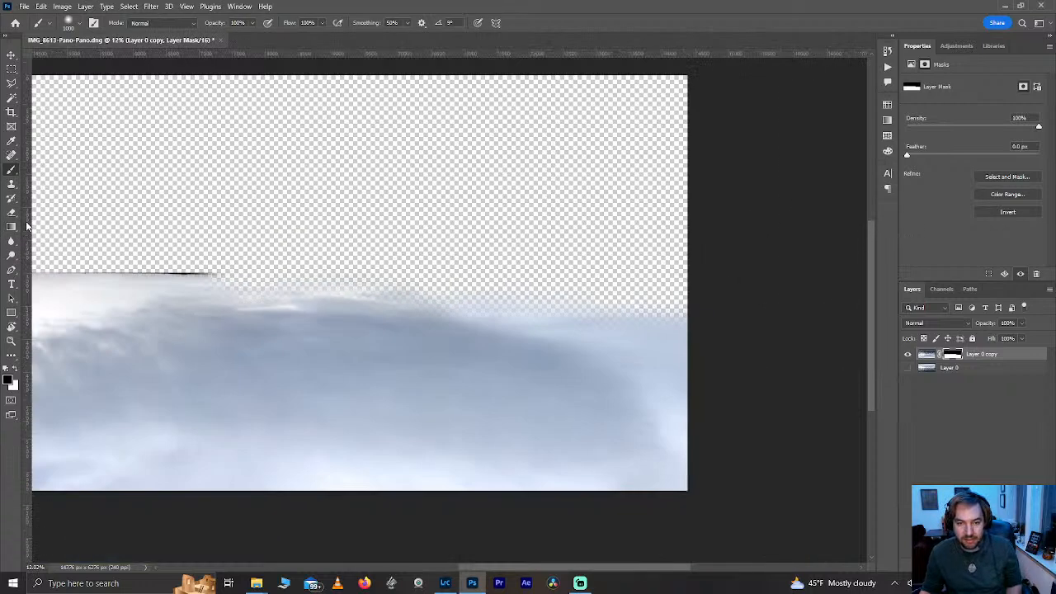
{"action": "scroll", "coordinate": [26, 225], "scroll_direction": "down", "scroll_amount": 2}
{"action": "scroll", "coordinate": [27, 225], "scroll_direction": "left", "scroll_amount": 3}
{"action": "mouse_move", "coordinate": [193, 268]}
{"action": "left_mouse_down"}
{"action": "mouse_move", "coordinate": [516, 268]}
{"action": "mouse_move", "coordinate": [219, 281]}
{"action": "mouse_move", "coordinate": [51, 271]}
{"action": "left_mouse_up"}
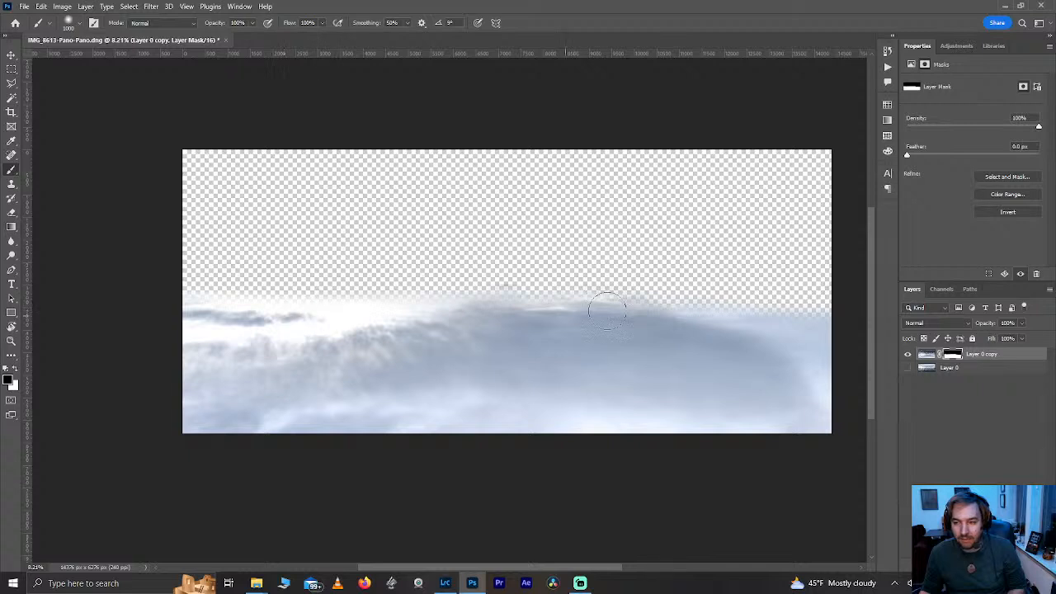
{"action": "left_click", "coordinate": [908, 368]}
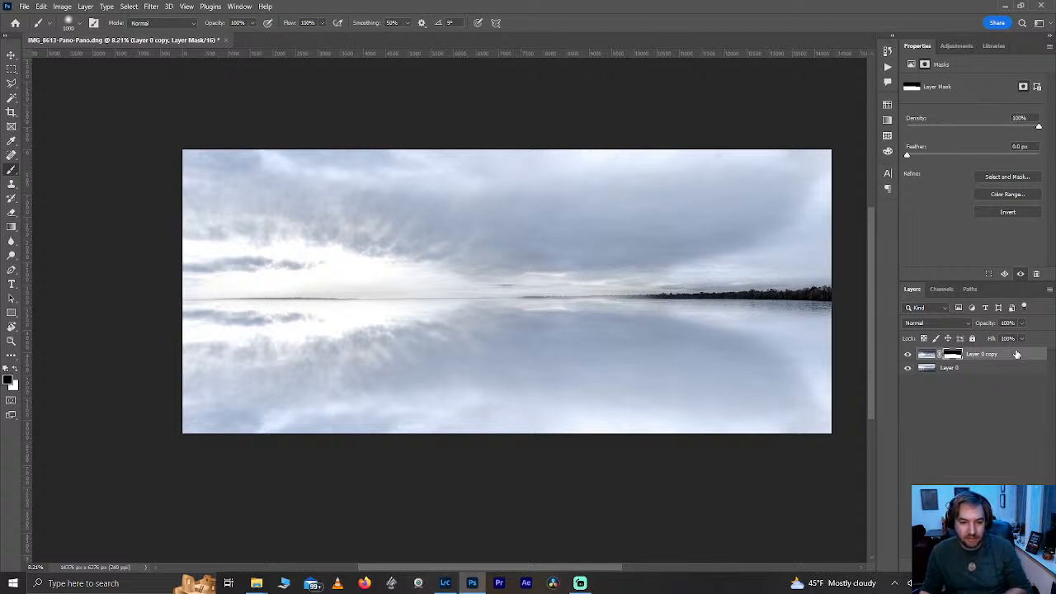
- Try the Multiply and Darken blend modes on the flipped sky copy, comparing the water with and without the layer
{"action": "left_click", "coordinate": [938, 322]}
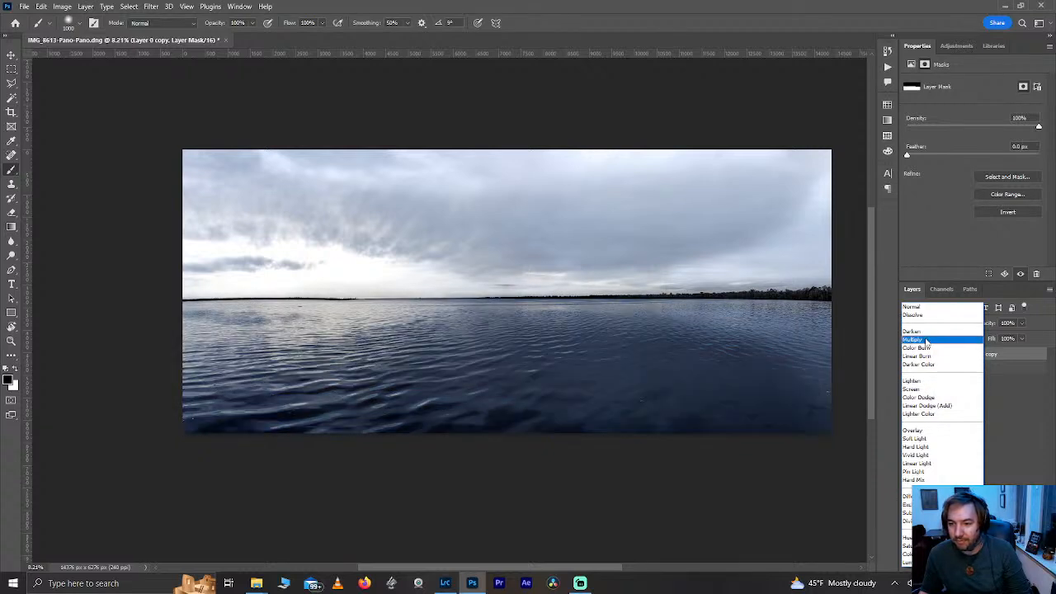
{"action": "left_click", "coordinate": [926, 340]}
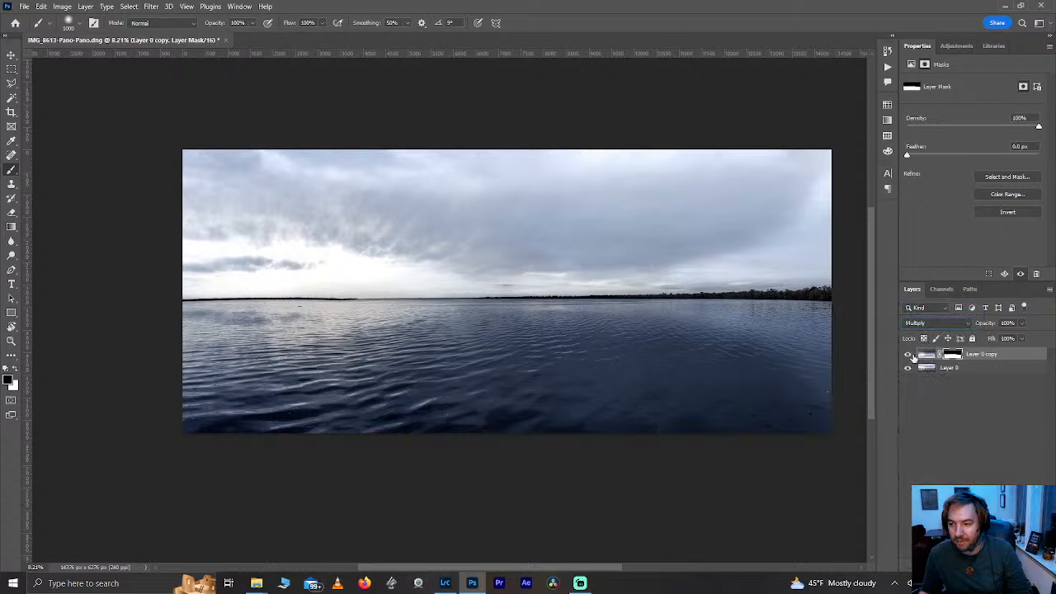
{"action": "left_click", "coordinate": [910, 355]}
{"action": "left_click", "coordinate": [910, 355]}
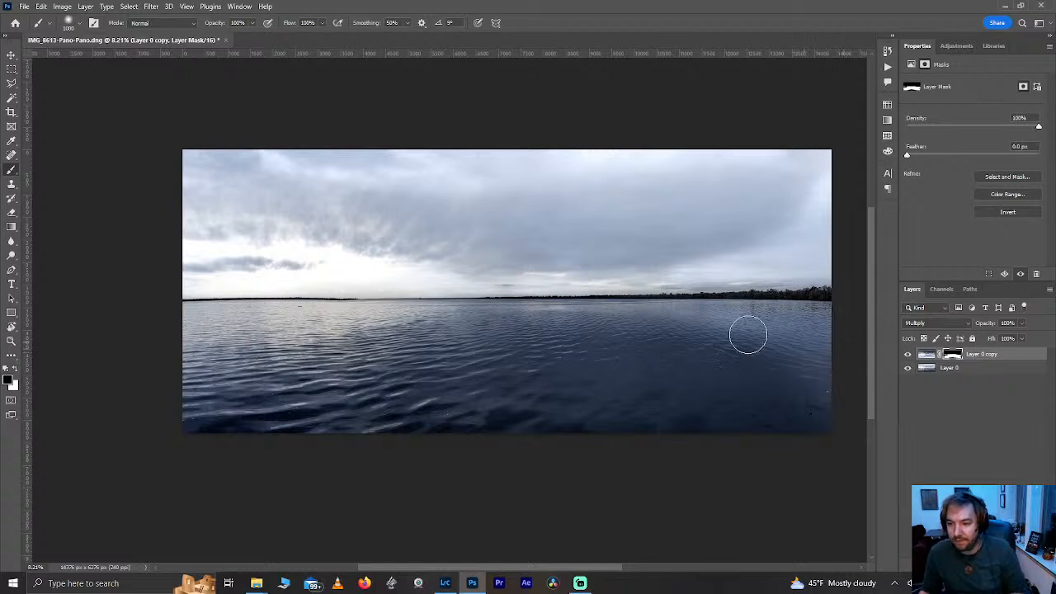
{"action": "left_click", "coordinate": [966, 324]}
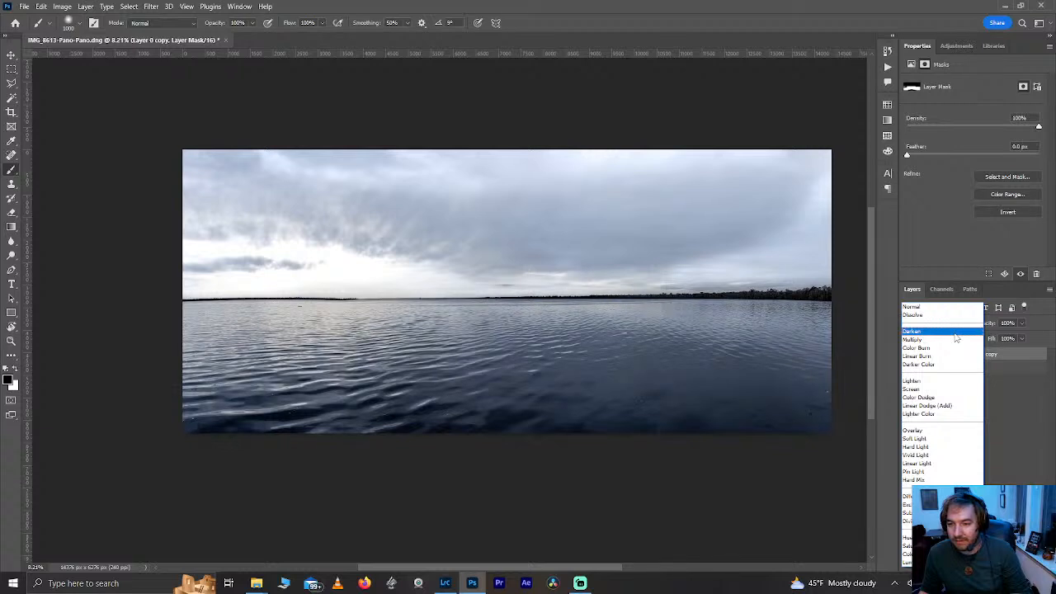
{"action": "left_click", "coordinate": [955, 334]}
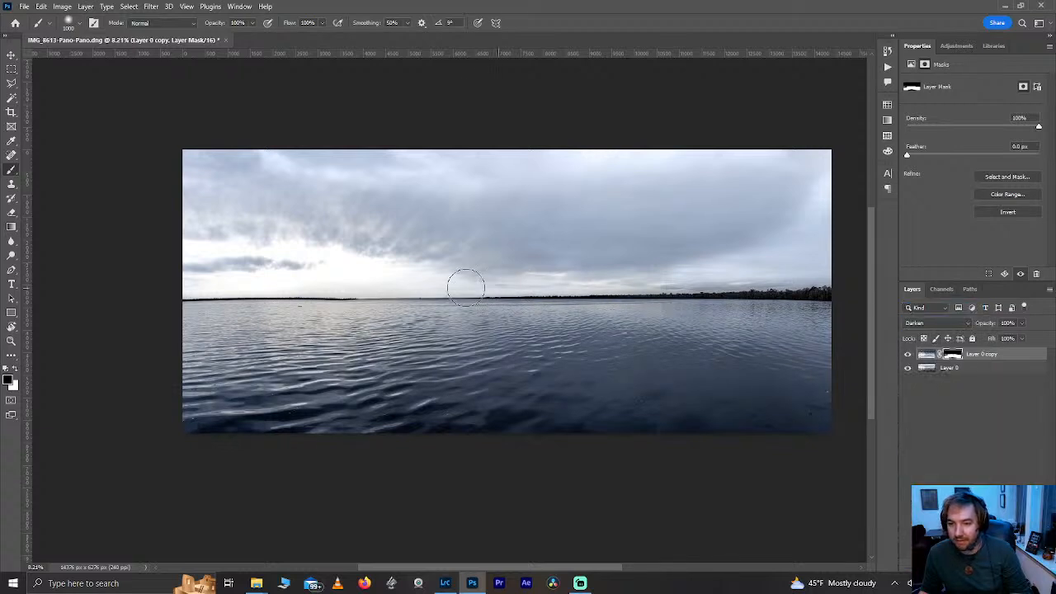
- Set the flipped sky copy to Soft Light at 51% opacity and compare the water with and without the layer
{"action": "left_click", "coordinate": [949, 322]}
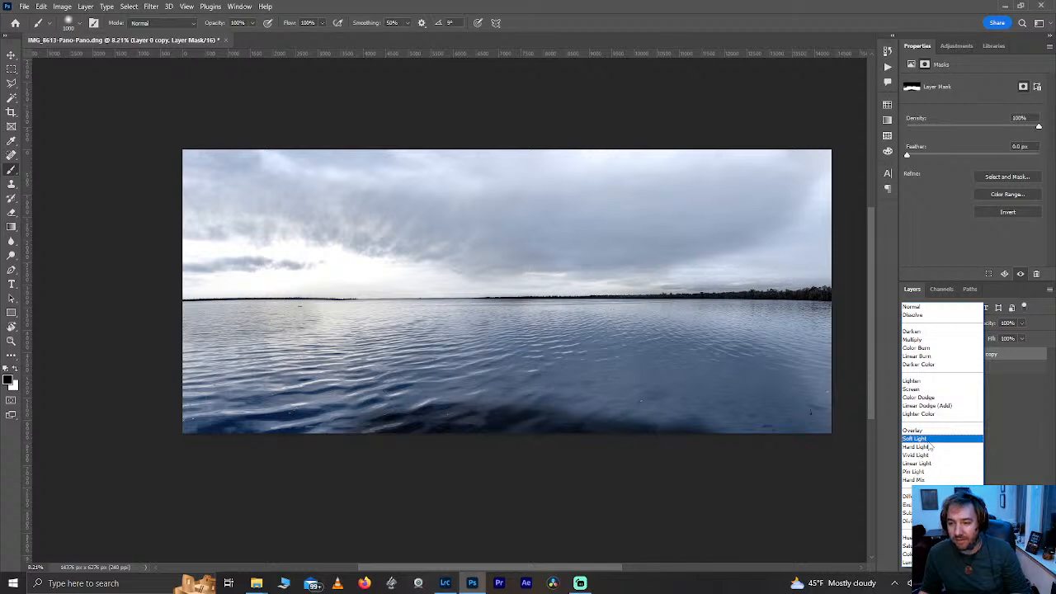
{"action": "left_click", "coordinate": [928, 439]}
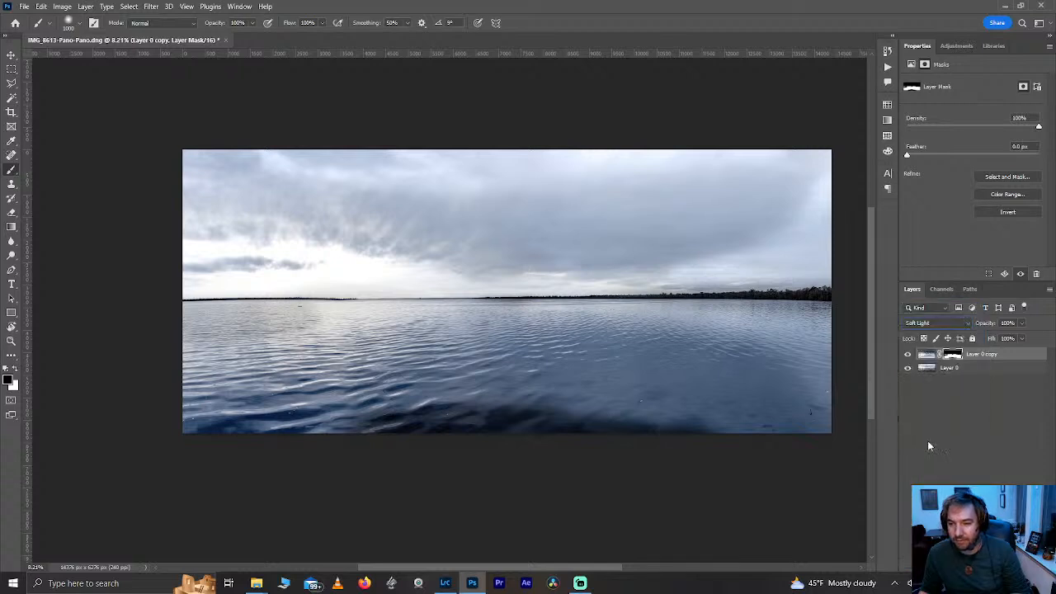
{"action": "left_click", "coordinate": [1021, 322]}
{"action": "left_click", "coordinate": [1003, 339]}
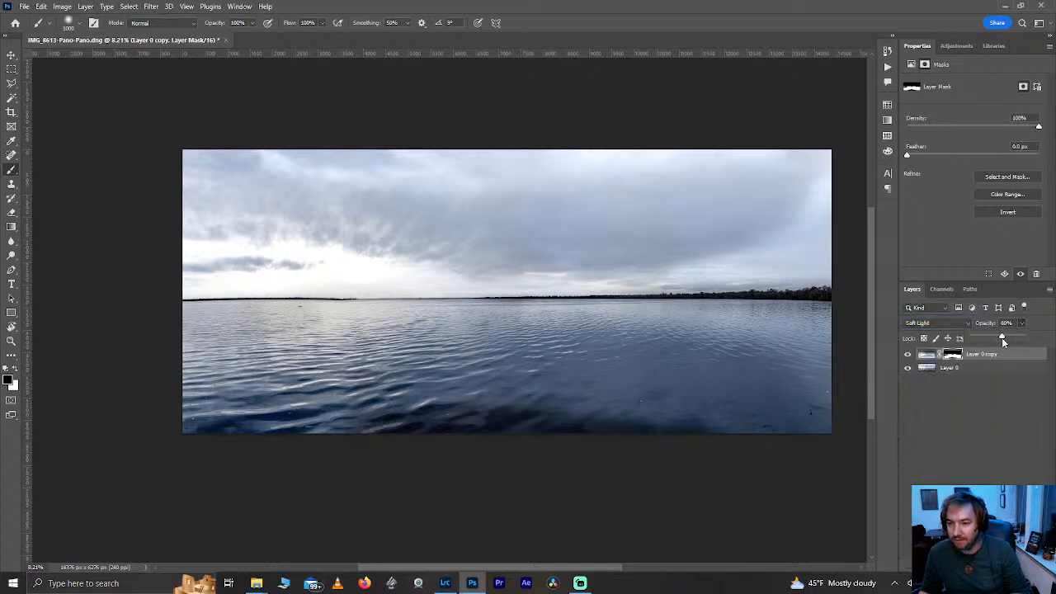
{"action": "mouse_move", "coordinate": [1001, 338]}
{"action": "left_mouse_down"}
{"action": "mouse_move", "coordinate": [986, 338]}
{"action": "mouse_move", "coordinate": [997, 336]}
{"action": "left_mouse_up"}
{"action": "left_click", "coordinate": [1022, 327]}
{"action": "left_click", "coordinate": [907, 355]}
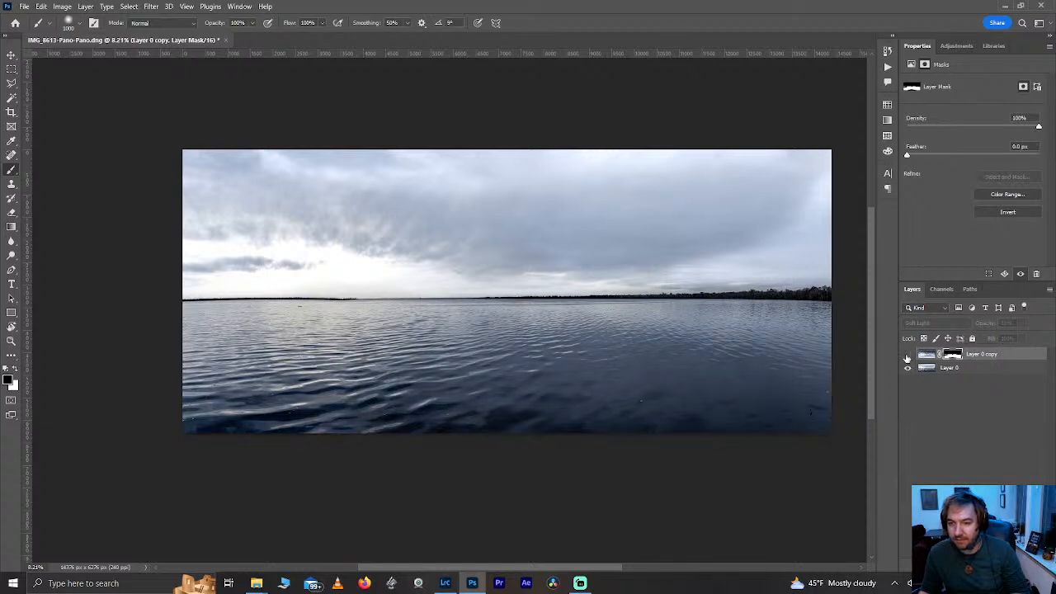
{"action": "left_click", "coordinate": [907, 355]}
{"action": "left_click", "coordinate": [907, 355]}
{"action": "left_click", "coordinate": [907, 354]}
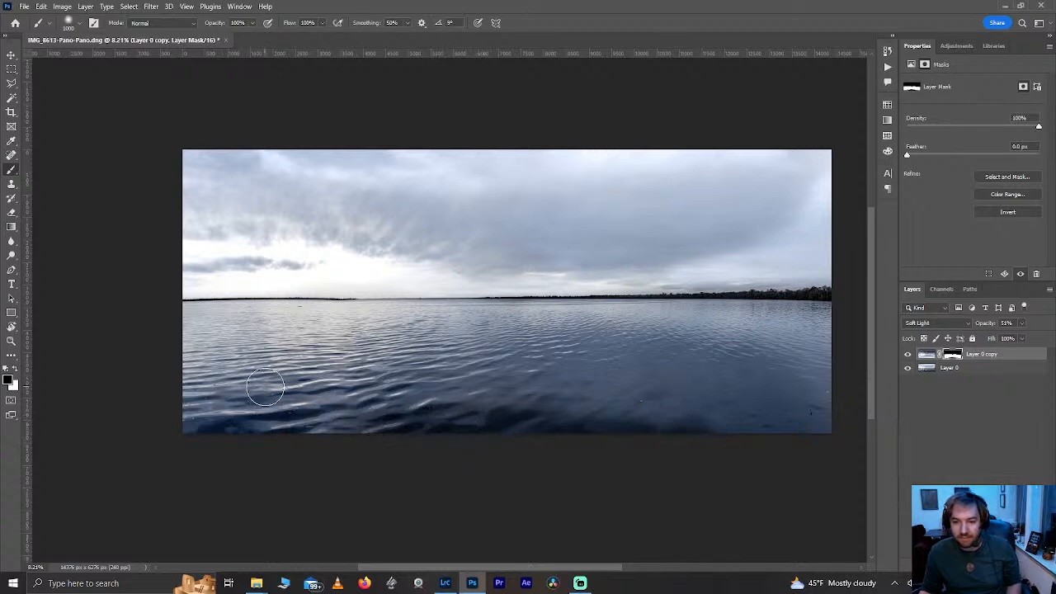
- Swap the brush colour to white and compare the lake's water with and without the flipped sky copy
{"action": "key", "text": "x"}
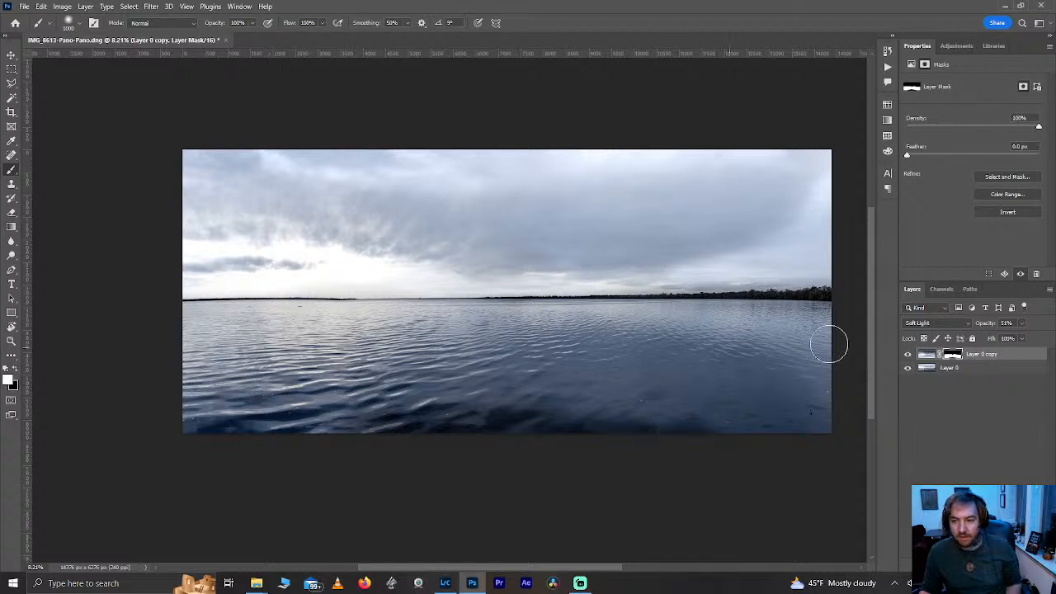
{"action": "left_click", "coordinate": [908, 353]}
{"action": "left_click", "coordinate": [908, 353]}
{"action": "left_click", "coordinate": [909, 355]}
{"action": "left_click", "coordinate": [909, 355]}
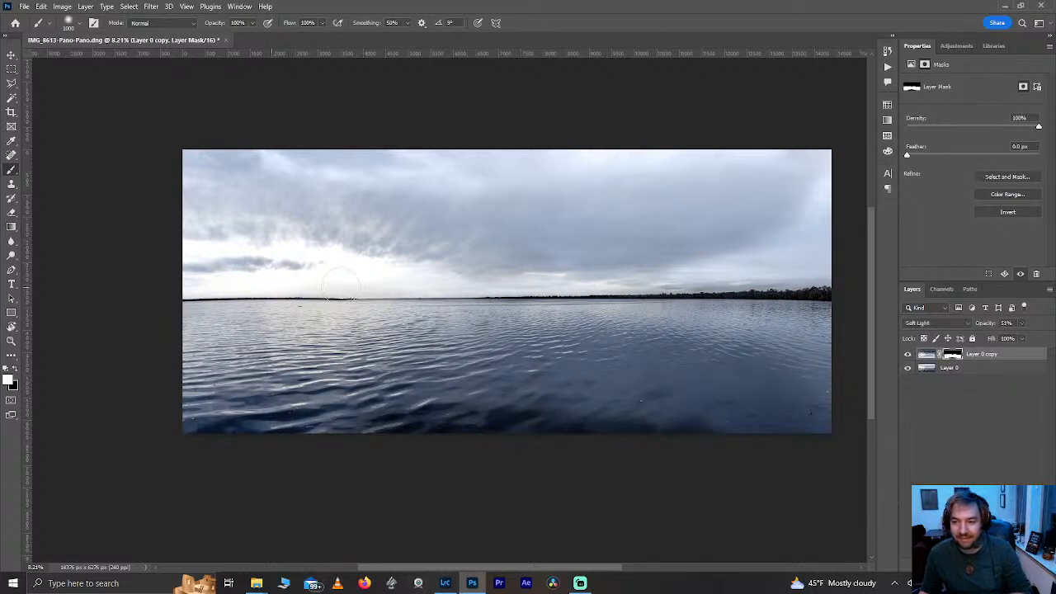
{"action": "left_click", "coordinate": [908, 354]}
{"action": "left_click", "coordinate": [908, 353]}
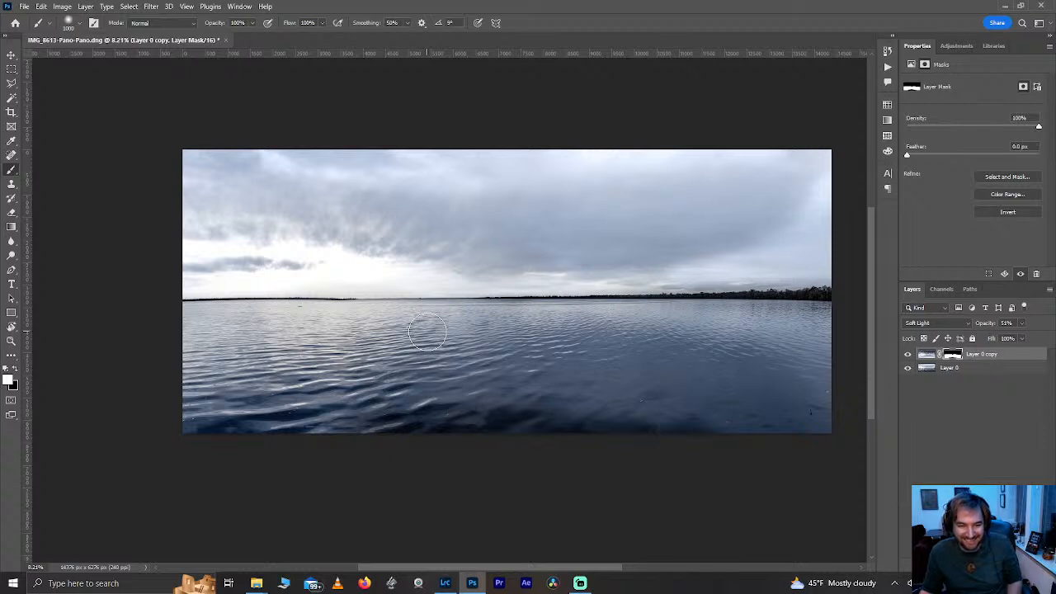
- Save the layered lake panorama and close Photoshop to return to Lightroom Classic
{"action": "key", "text": "ctrl+s"}
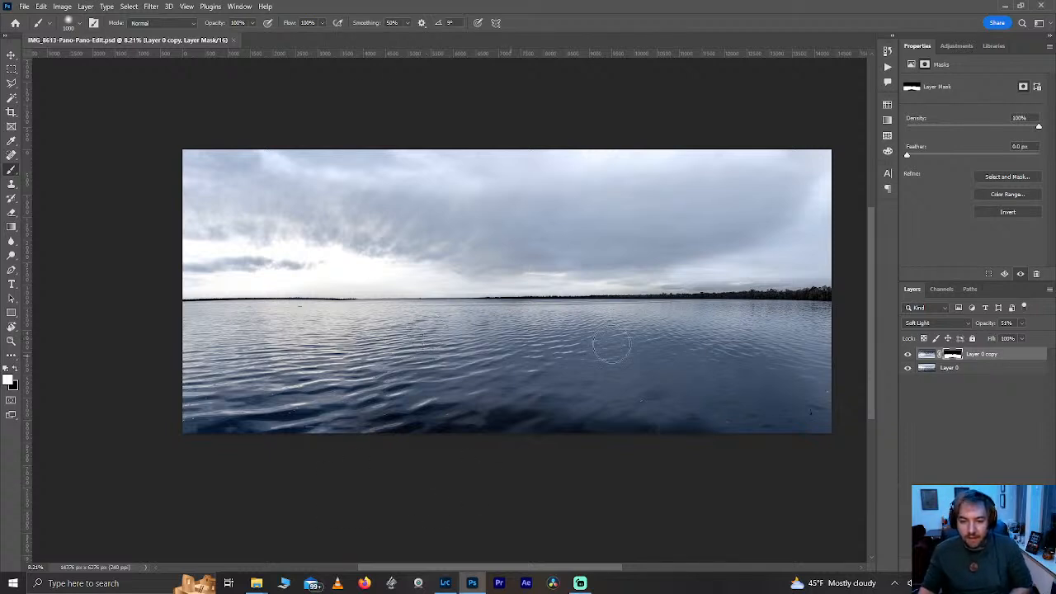
{"action": "left_click", "coordinate": [1043, 6]}
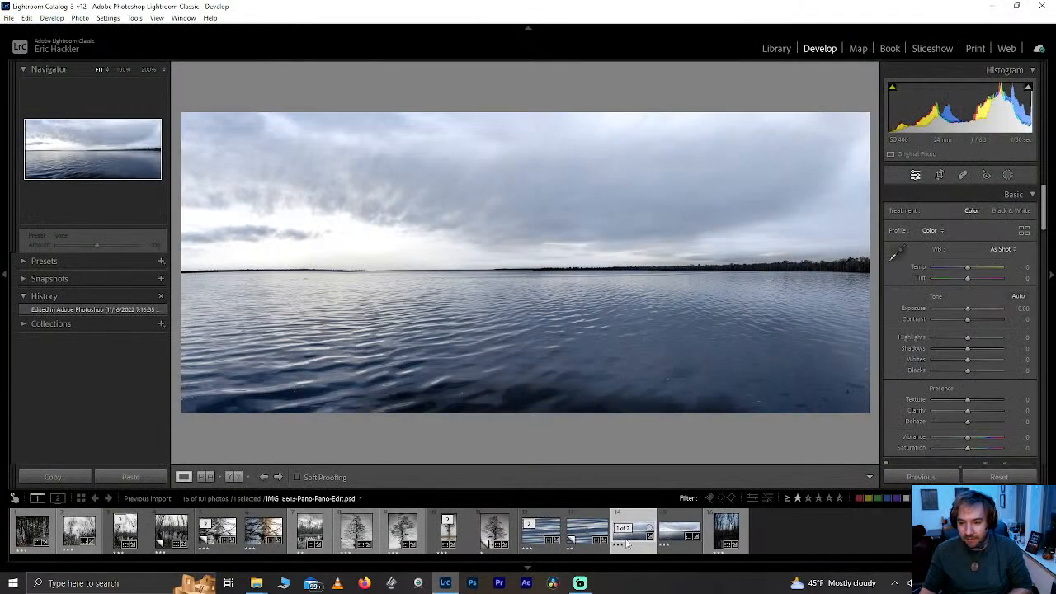
- Compare the original panorama IMG_8613-Pano-Pano.dng with its Photoshop edit IMG_8613-Pano-Pano-Edit.psd by alternating between them
{"action": "left_click", "coordinate": [667, 536]}
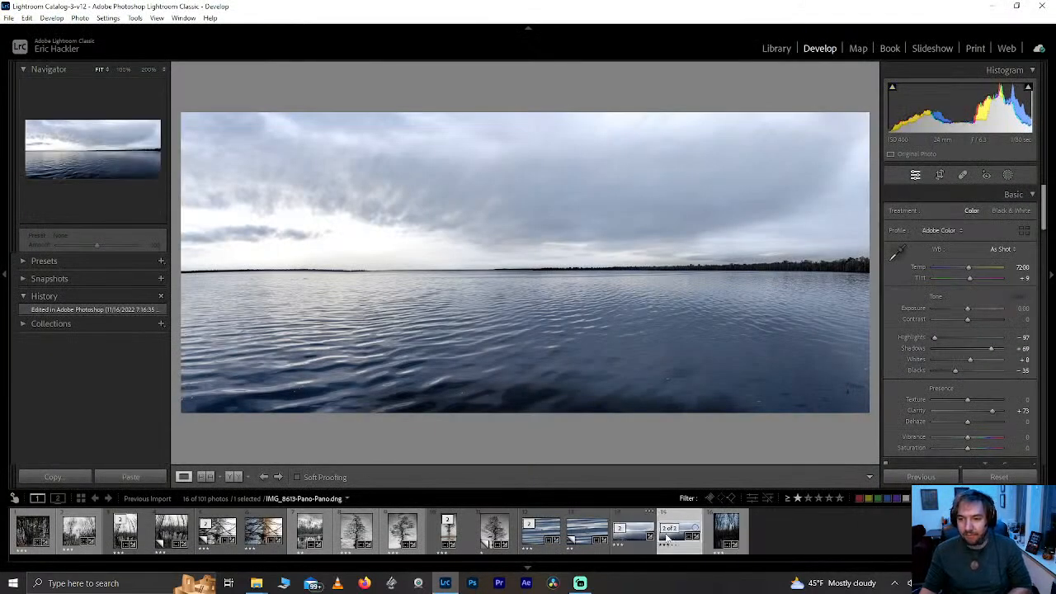
{"action": "left_click", "coordinate": [666, 537]}
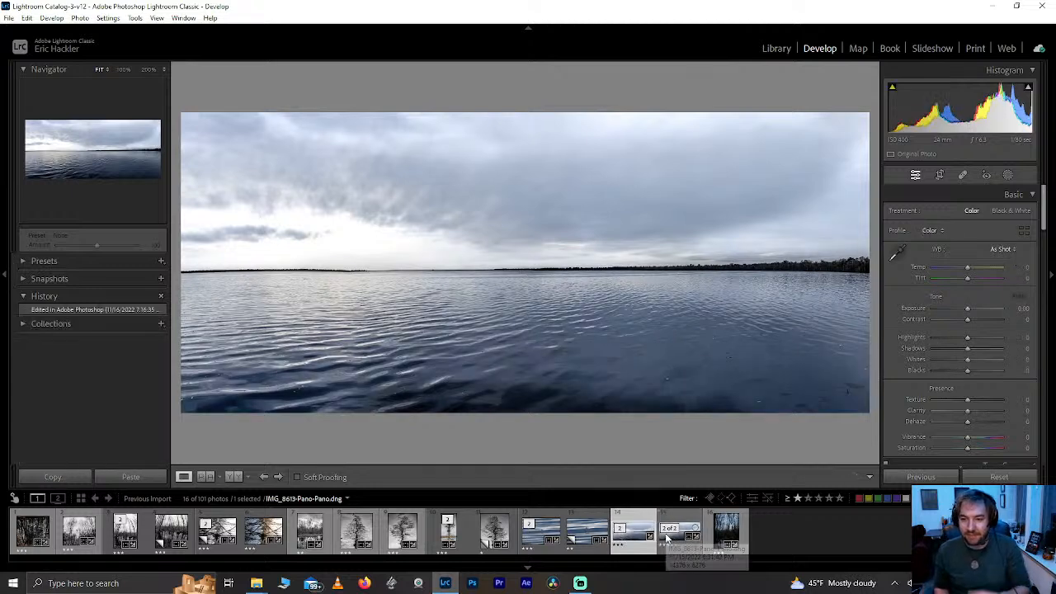
{"action": "left_click", "coordinate": [667, 537]}
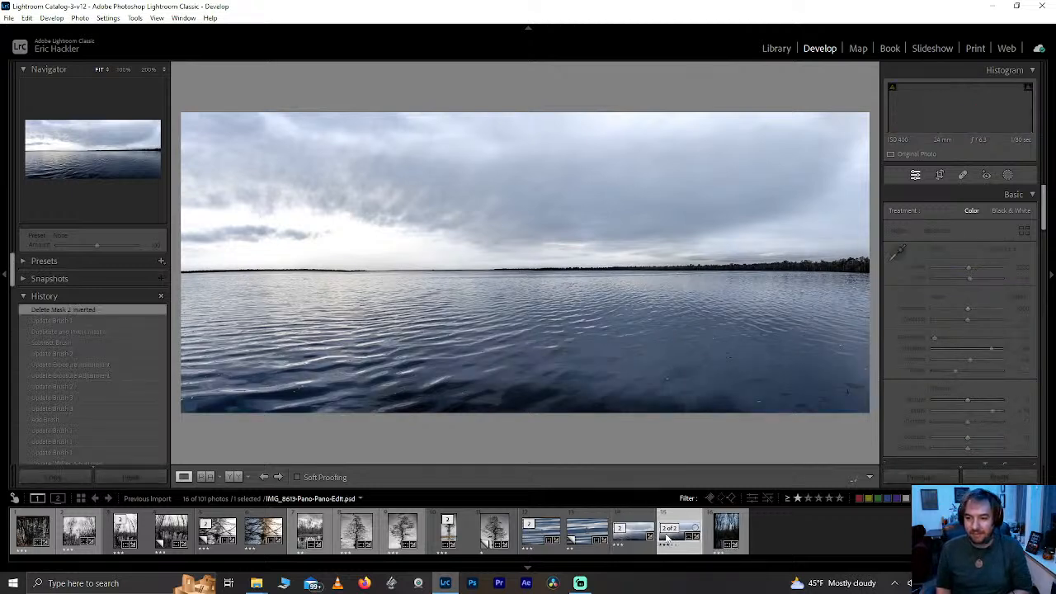
{"action": "key", "text": "Left"}
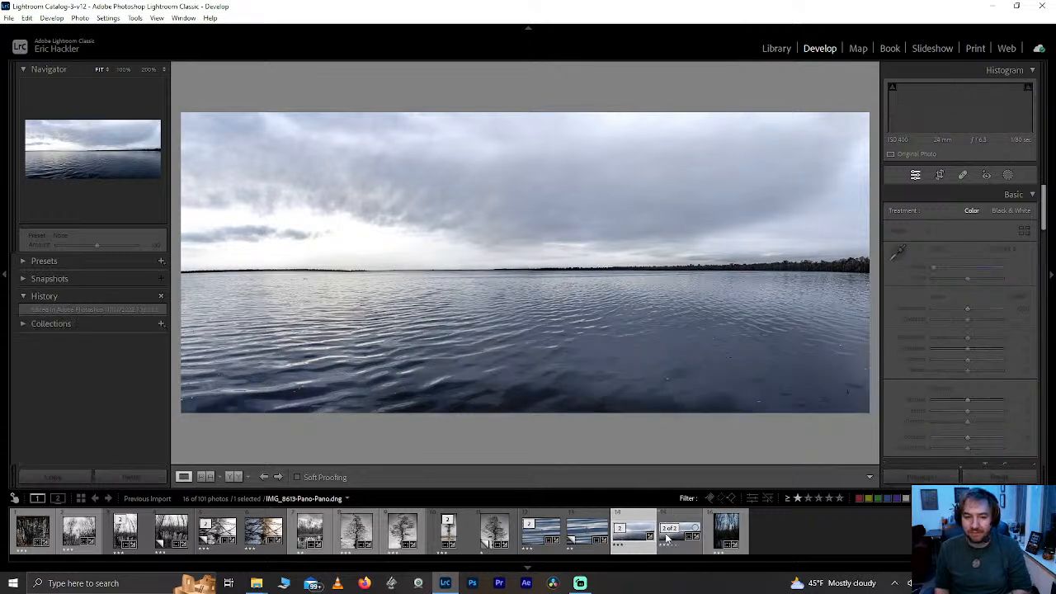